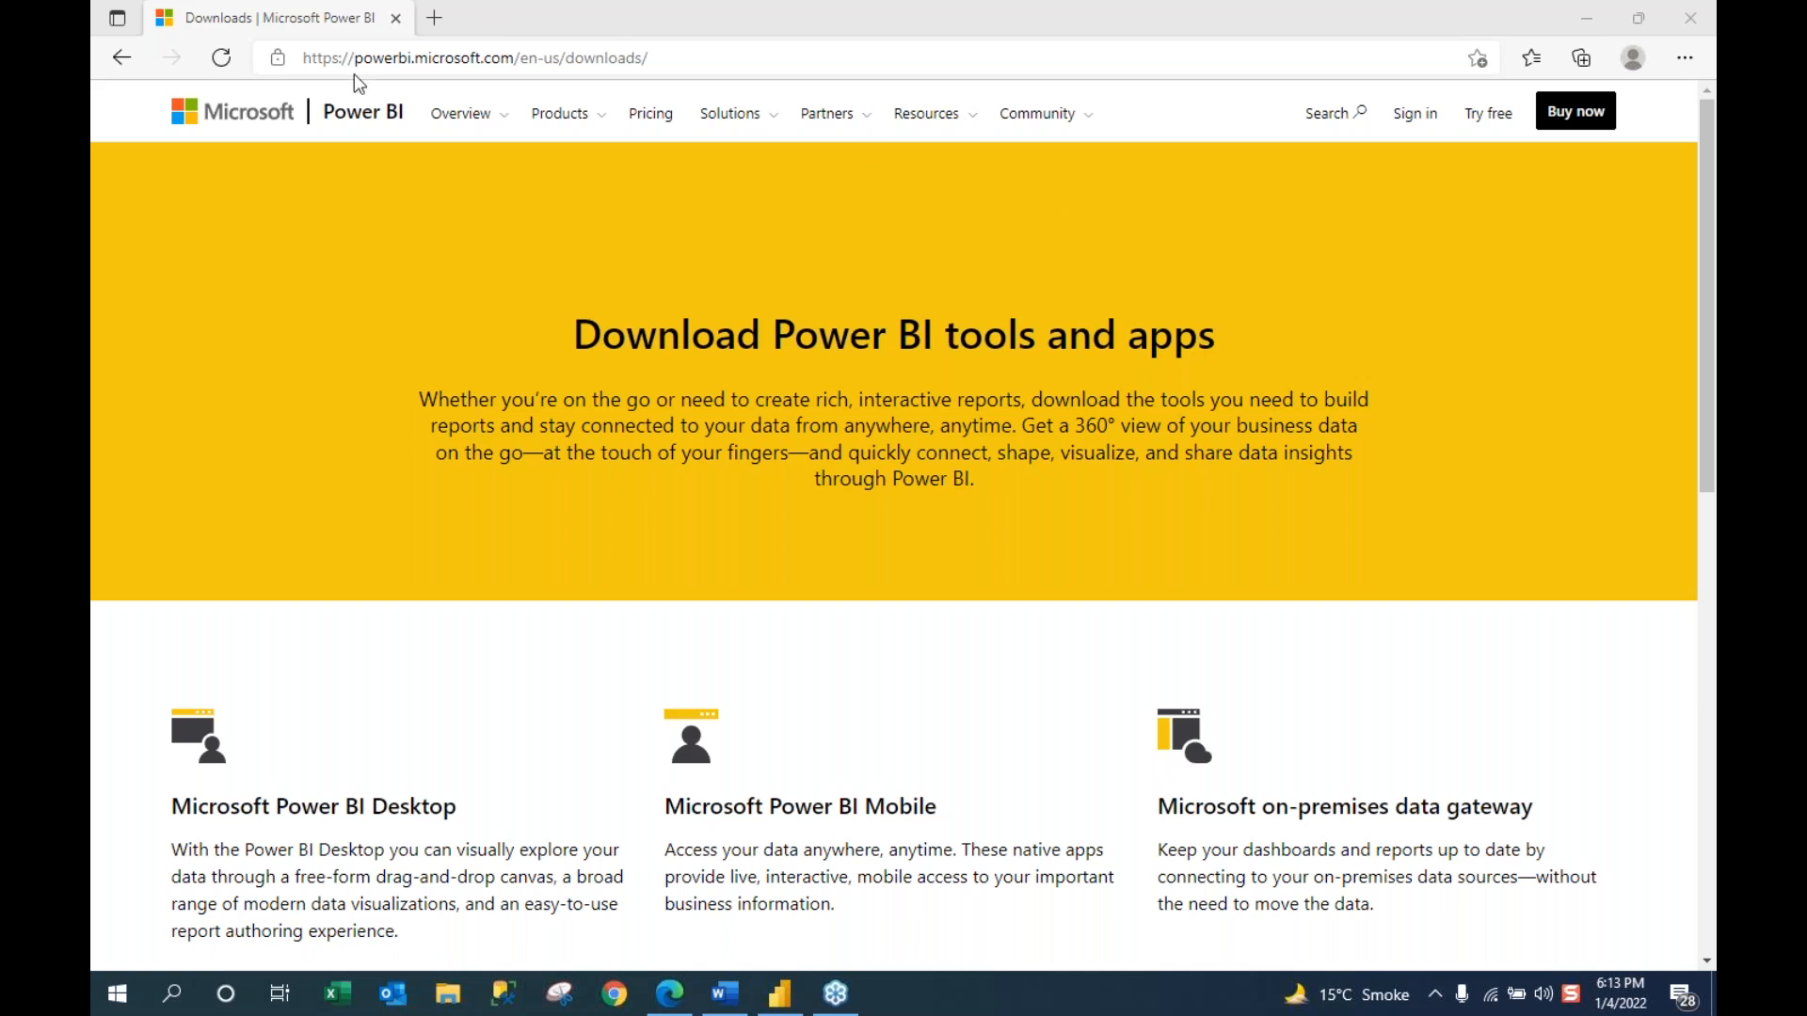
Step: Close and minimize the web browser to reveal Power BI Desktop
click(384, 61)
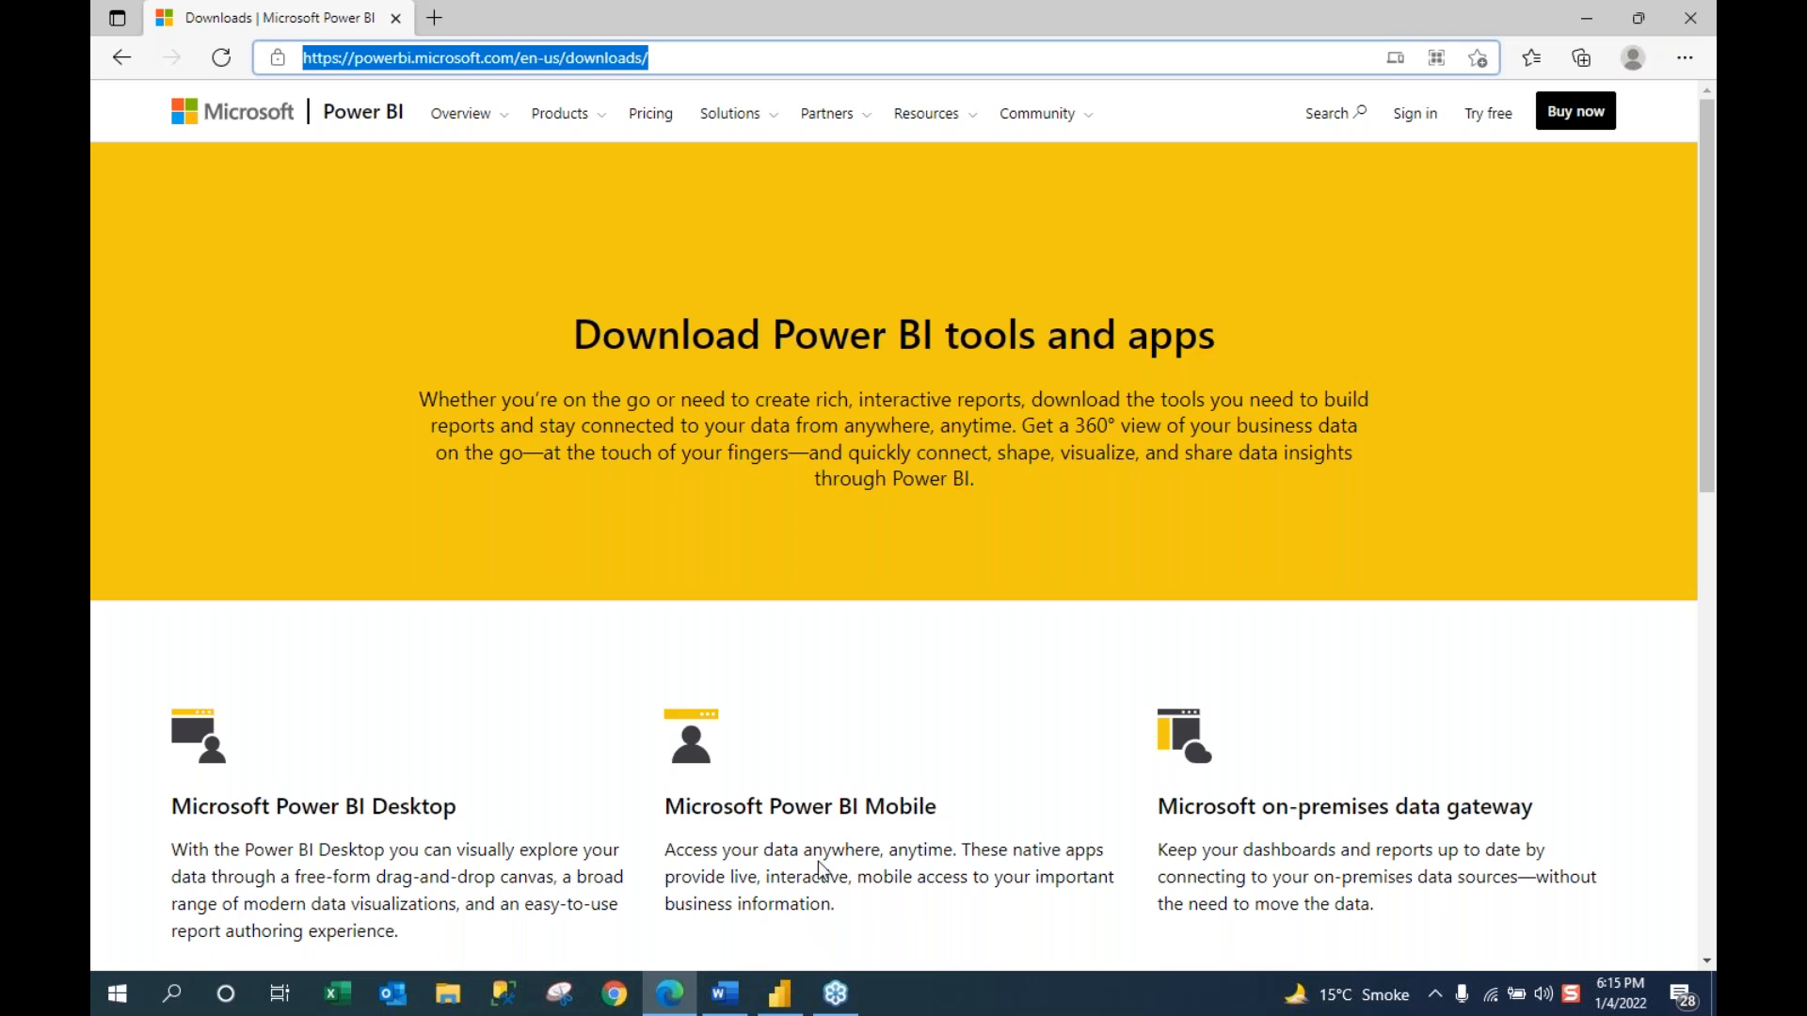
mouse_move(779, 995)
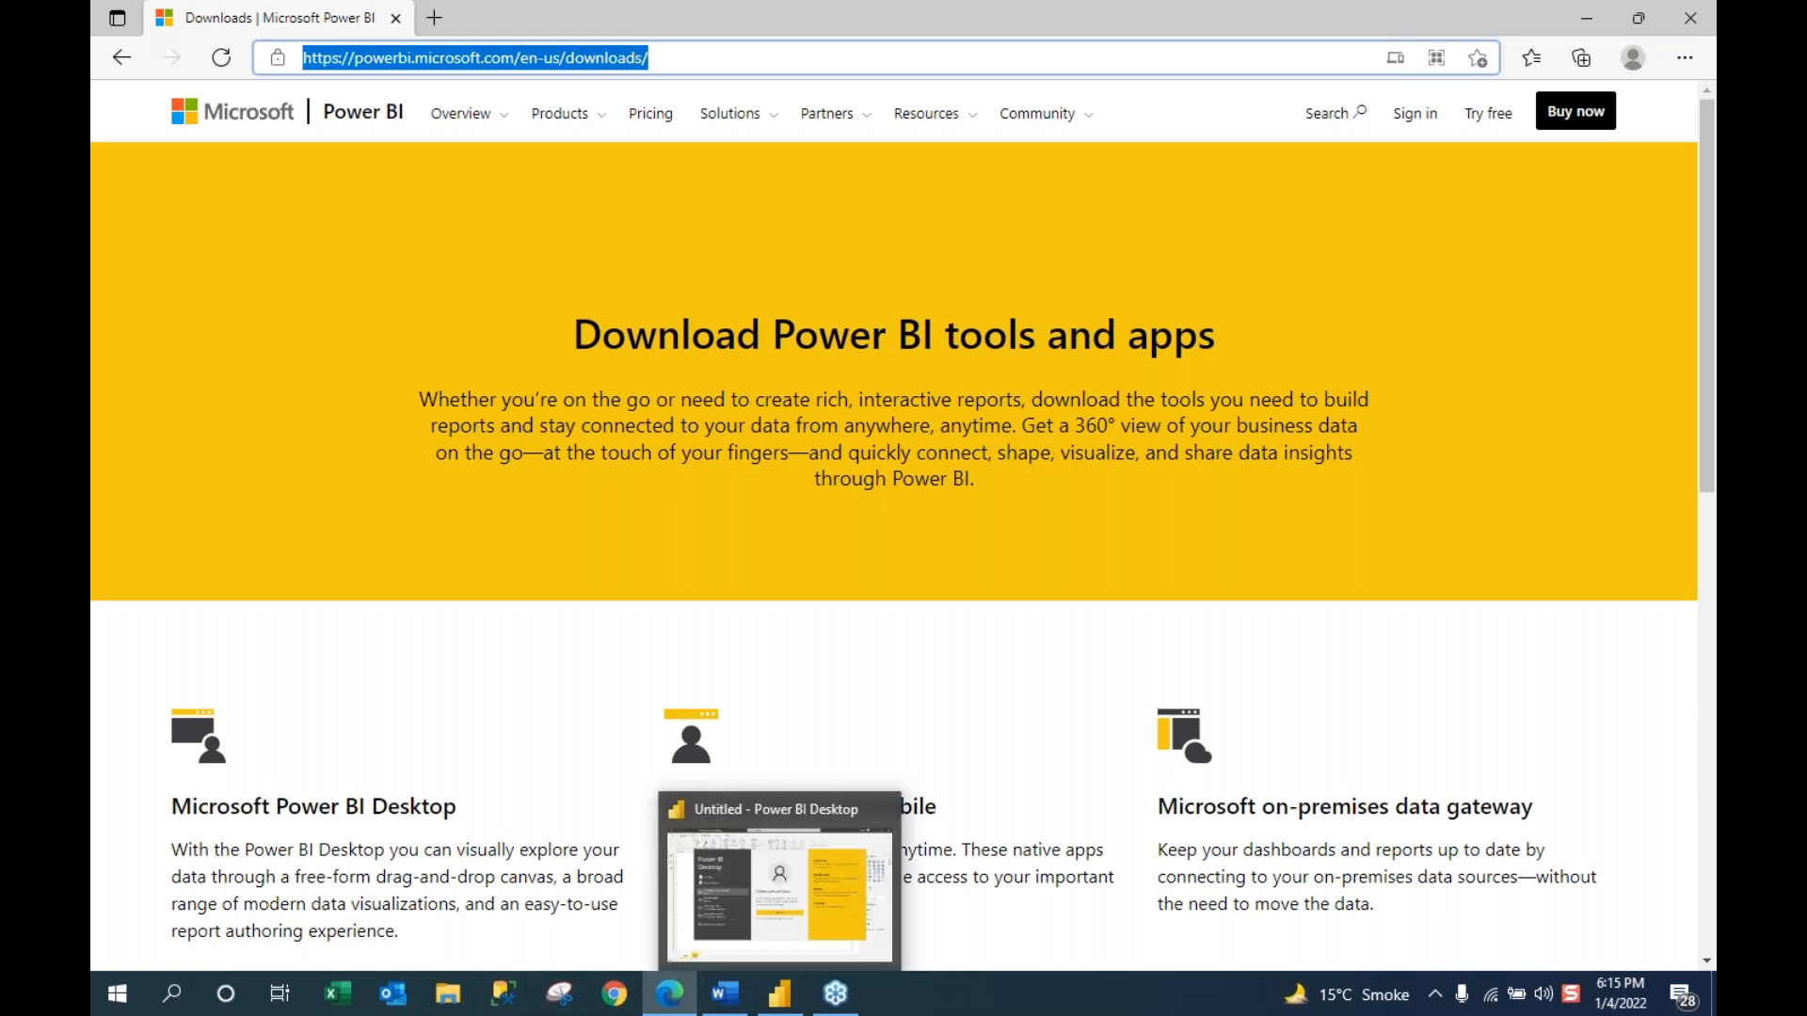
click(1693, 16)
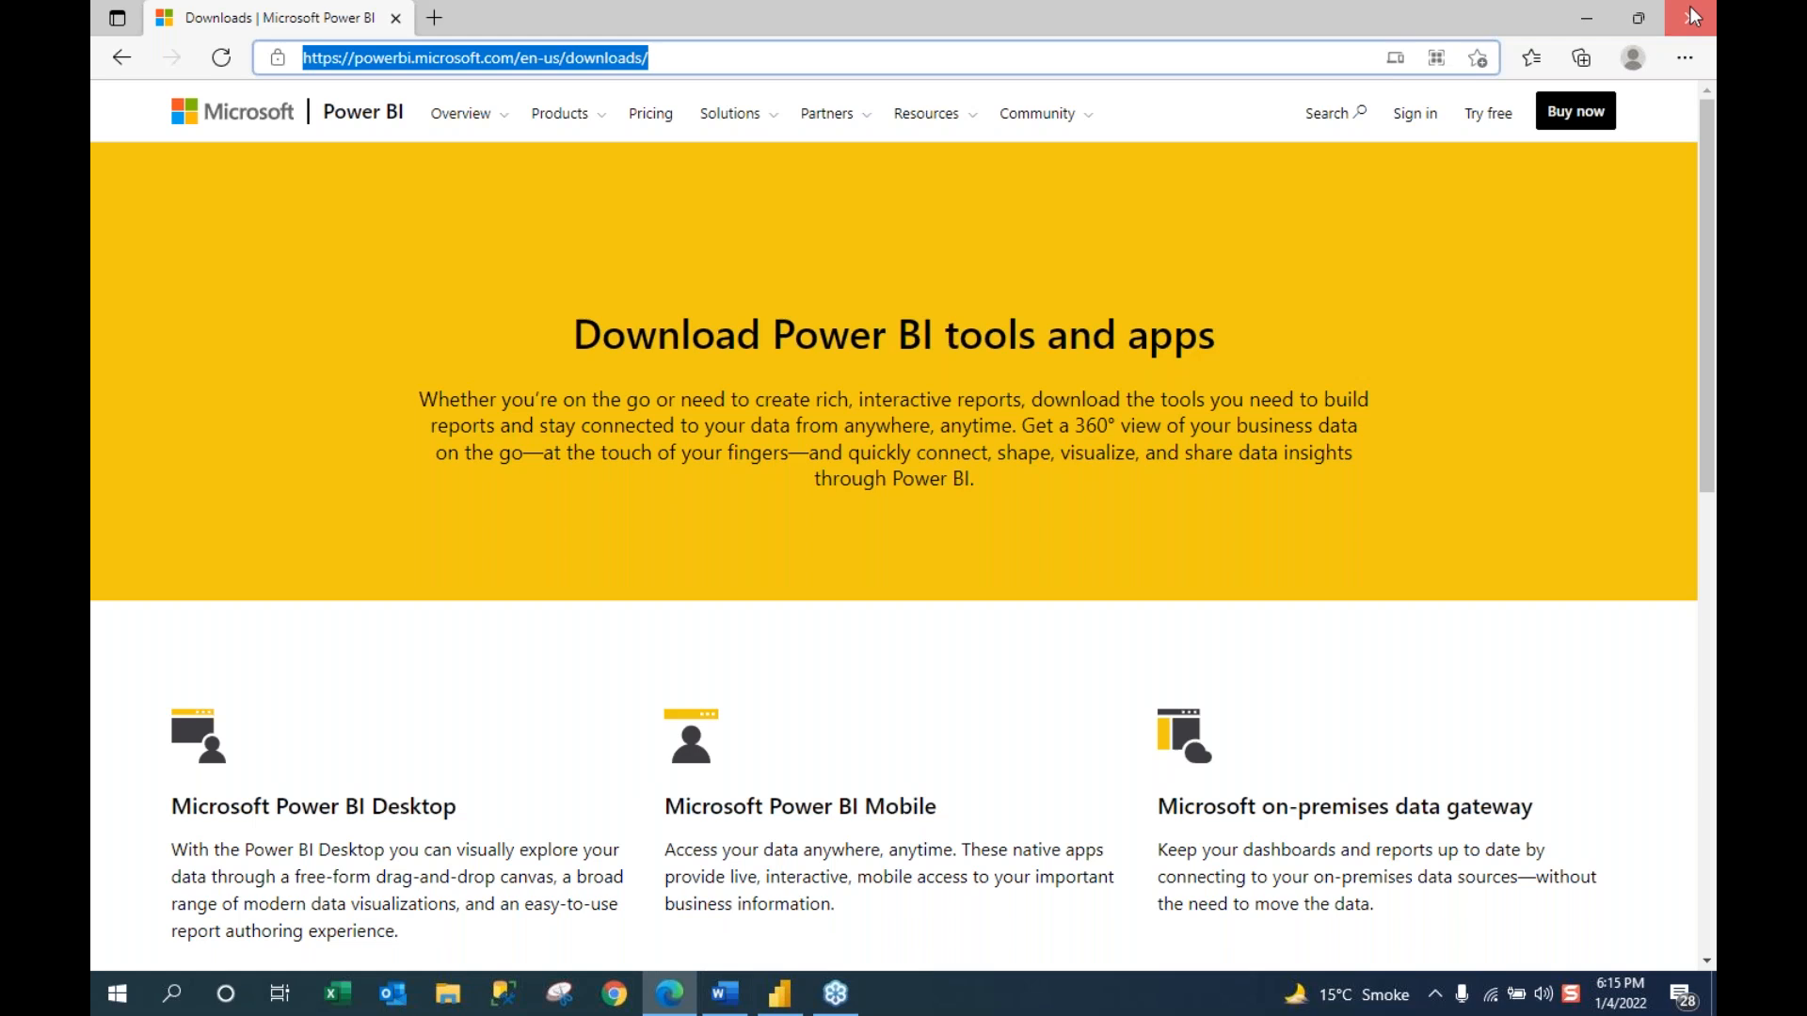
click(1590, 21)
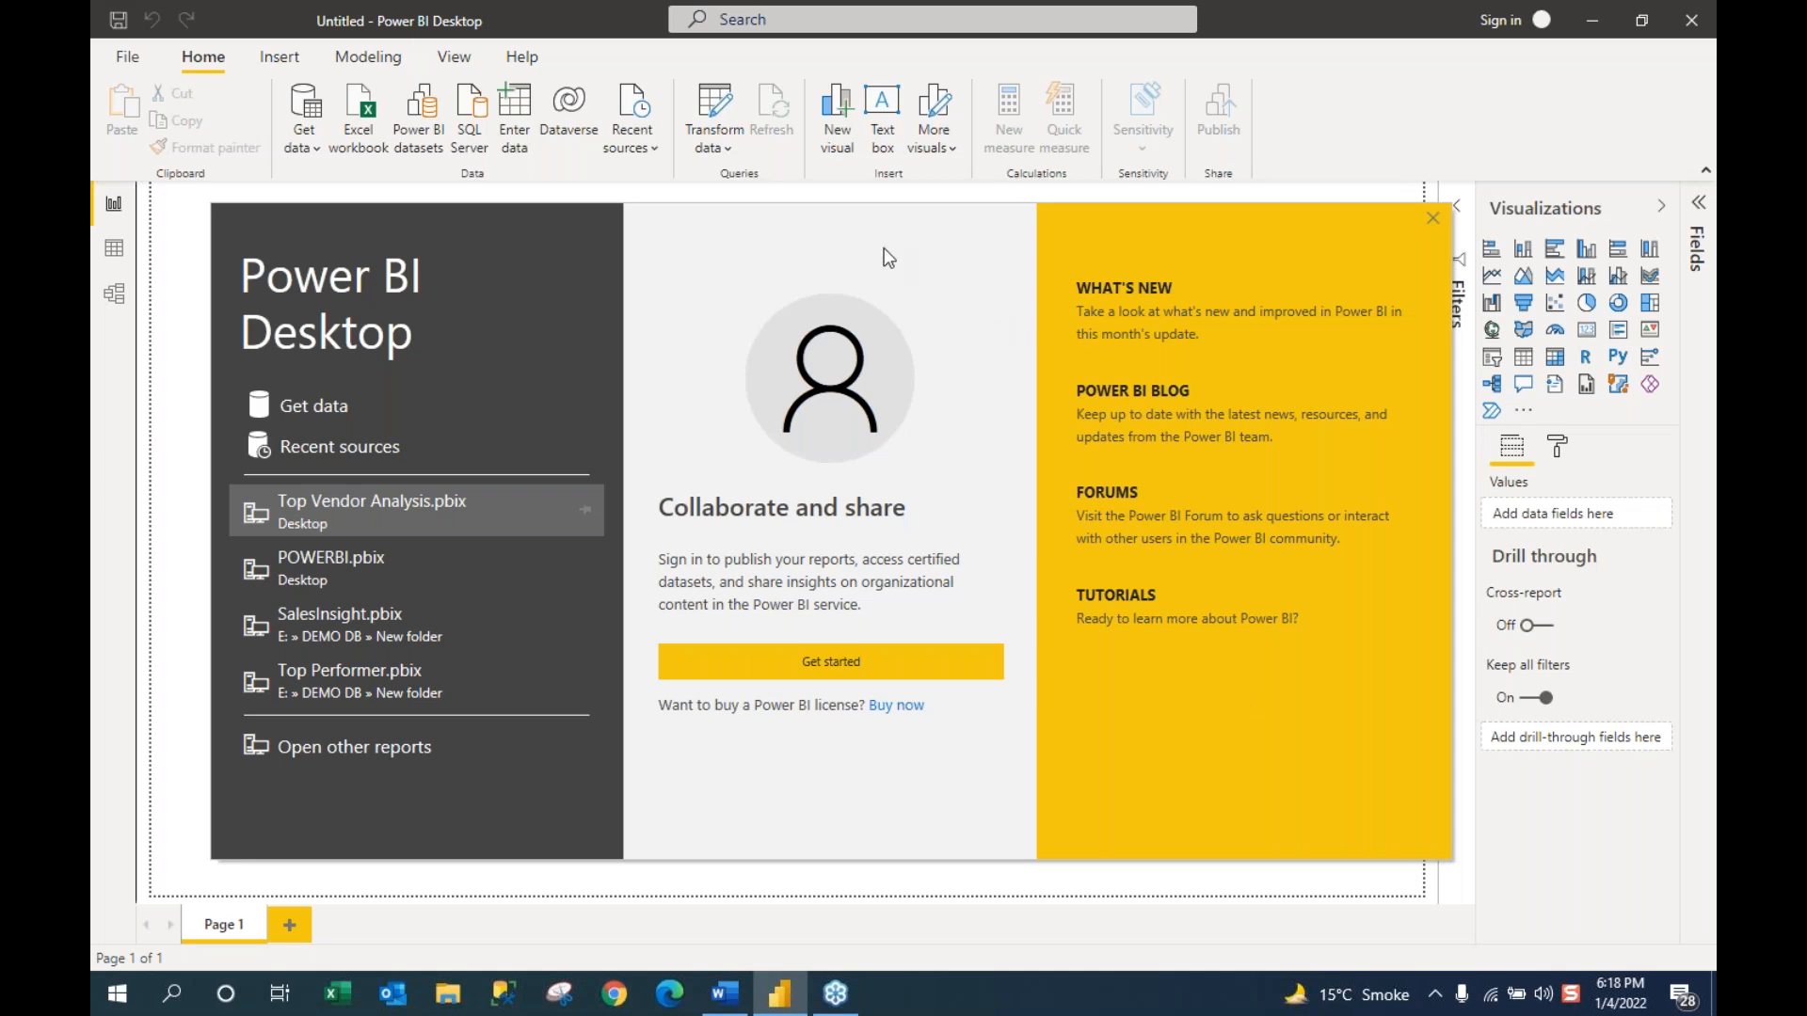
Step: Drag the Power BI welcome screen aside and dismiss it
drag(884, 247, 740, 264)
click(1289, 234)
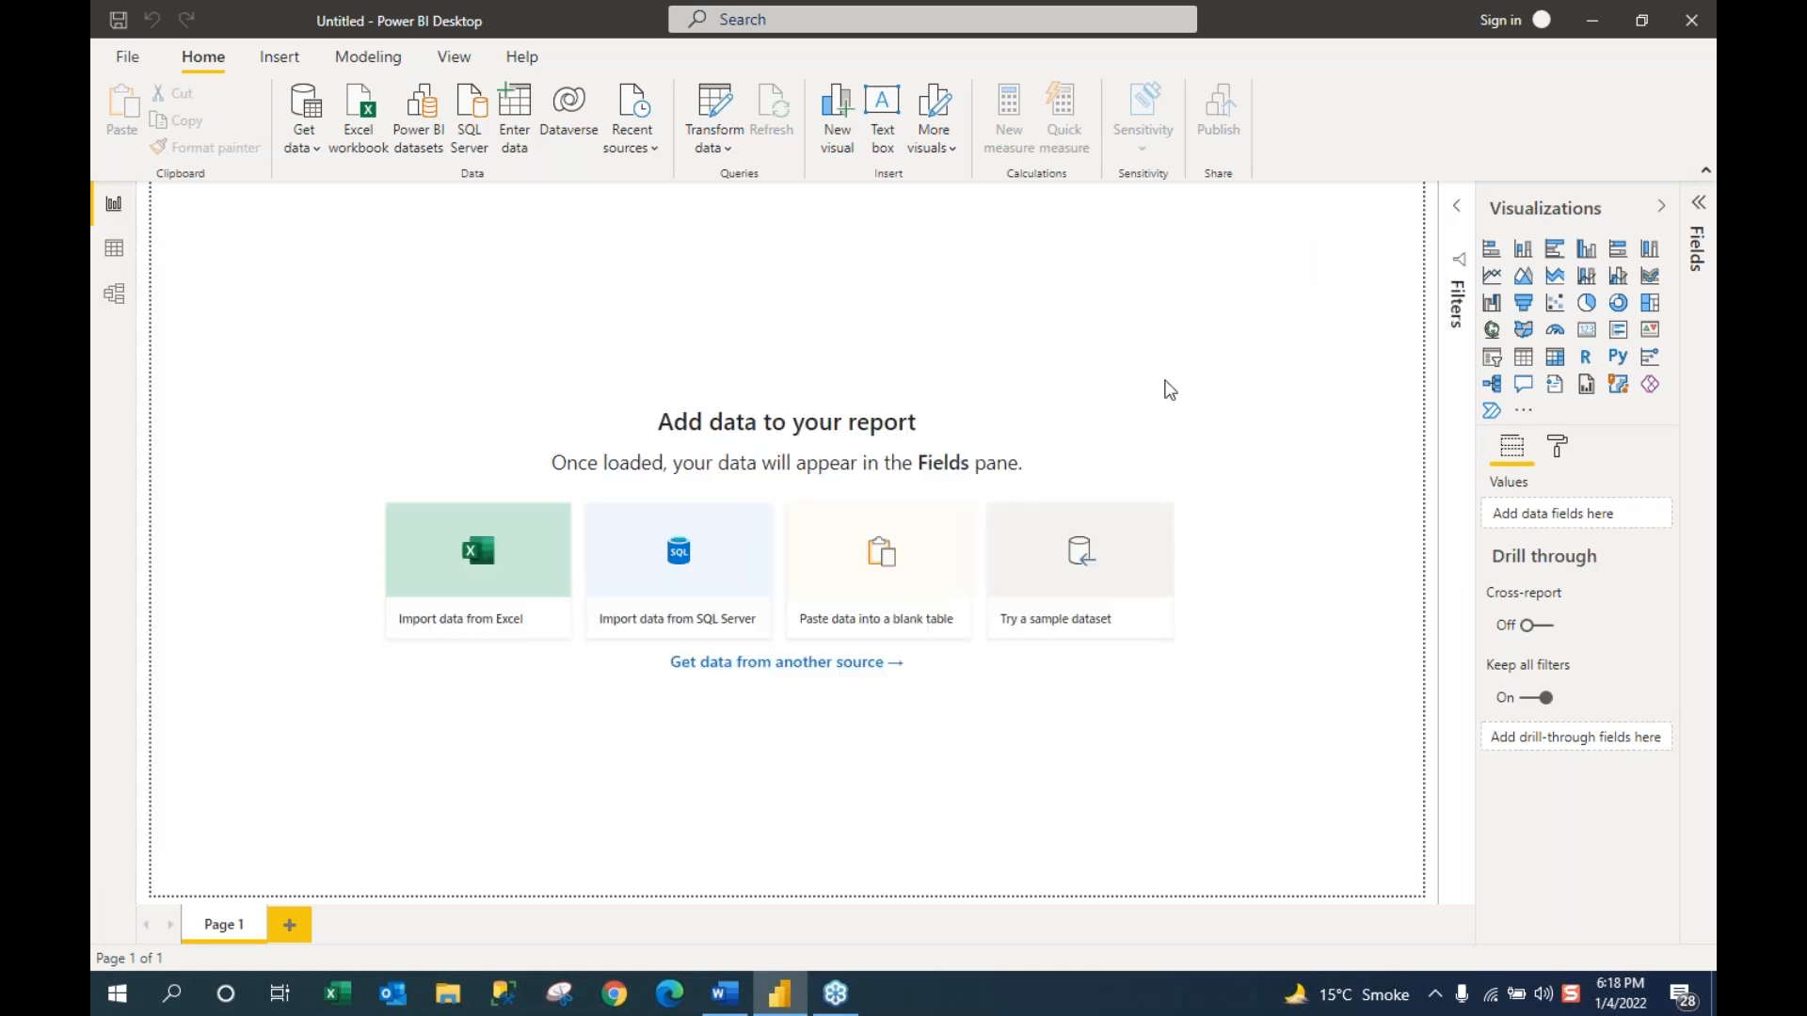
click(721, 1010)
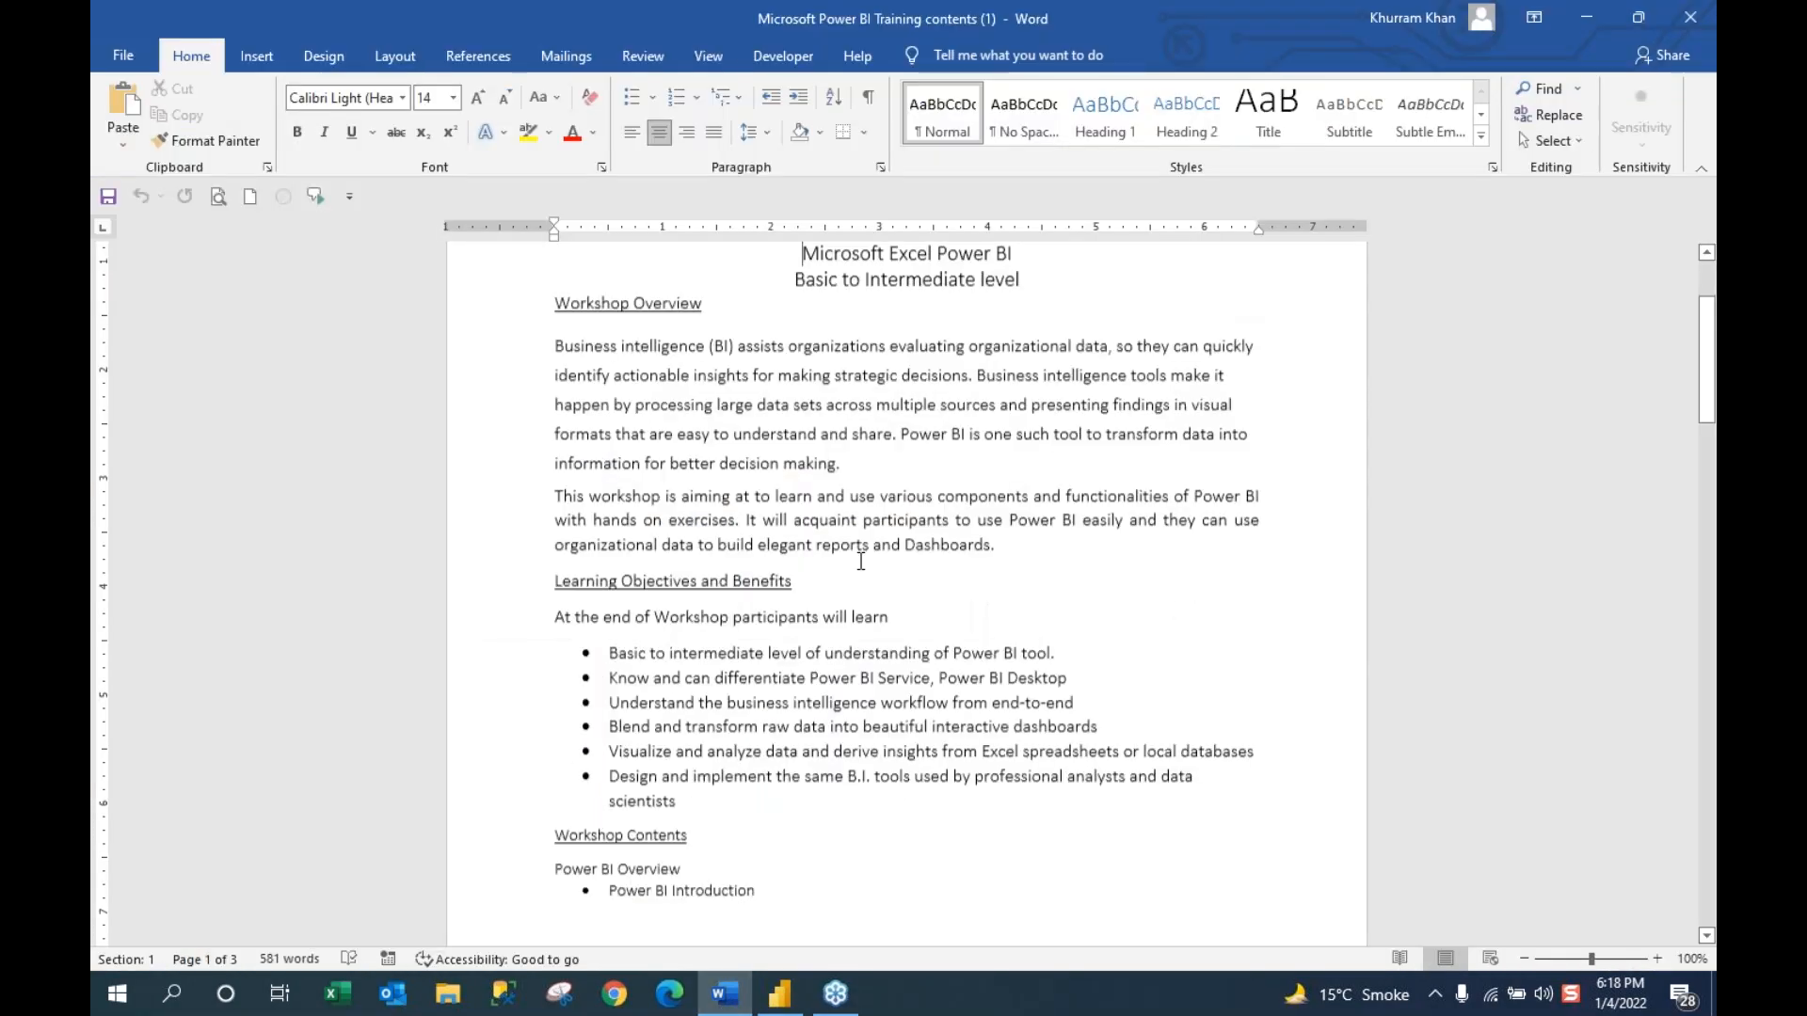
scroll(860, 561, down, 4)
scroll(918, 617, up, 1)
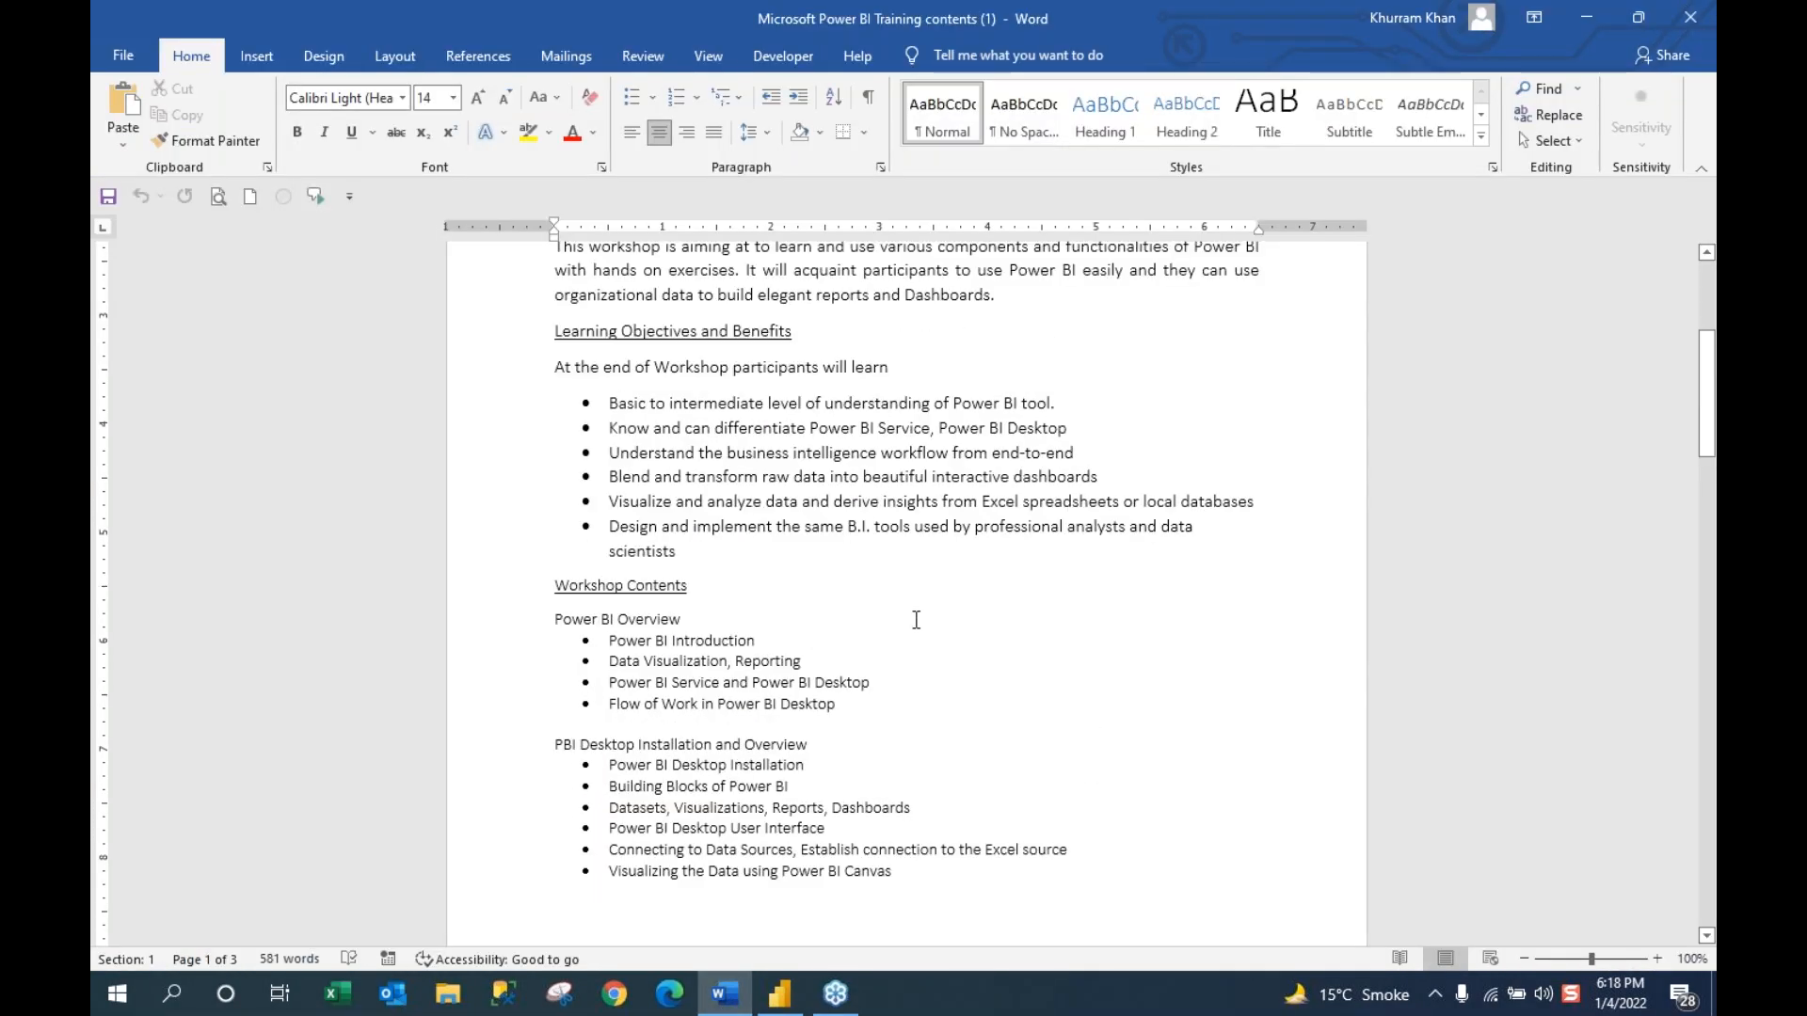
ctrl+scroll(916, 619, up, 1)
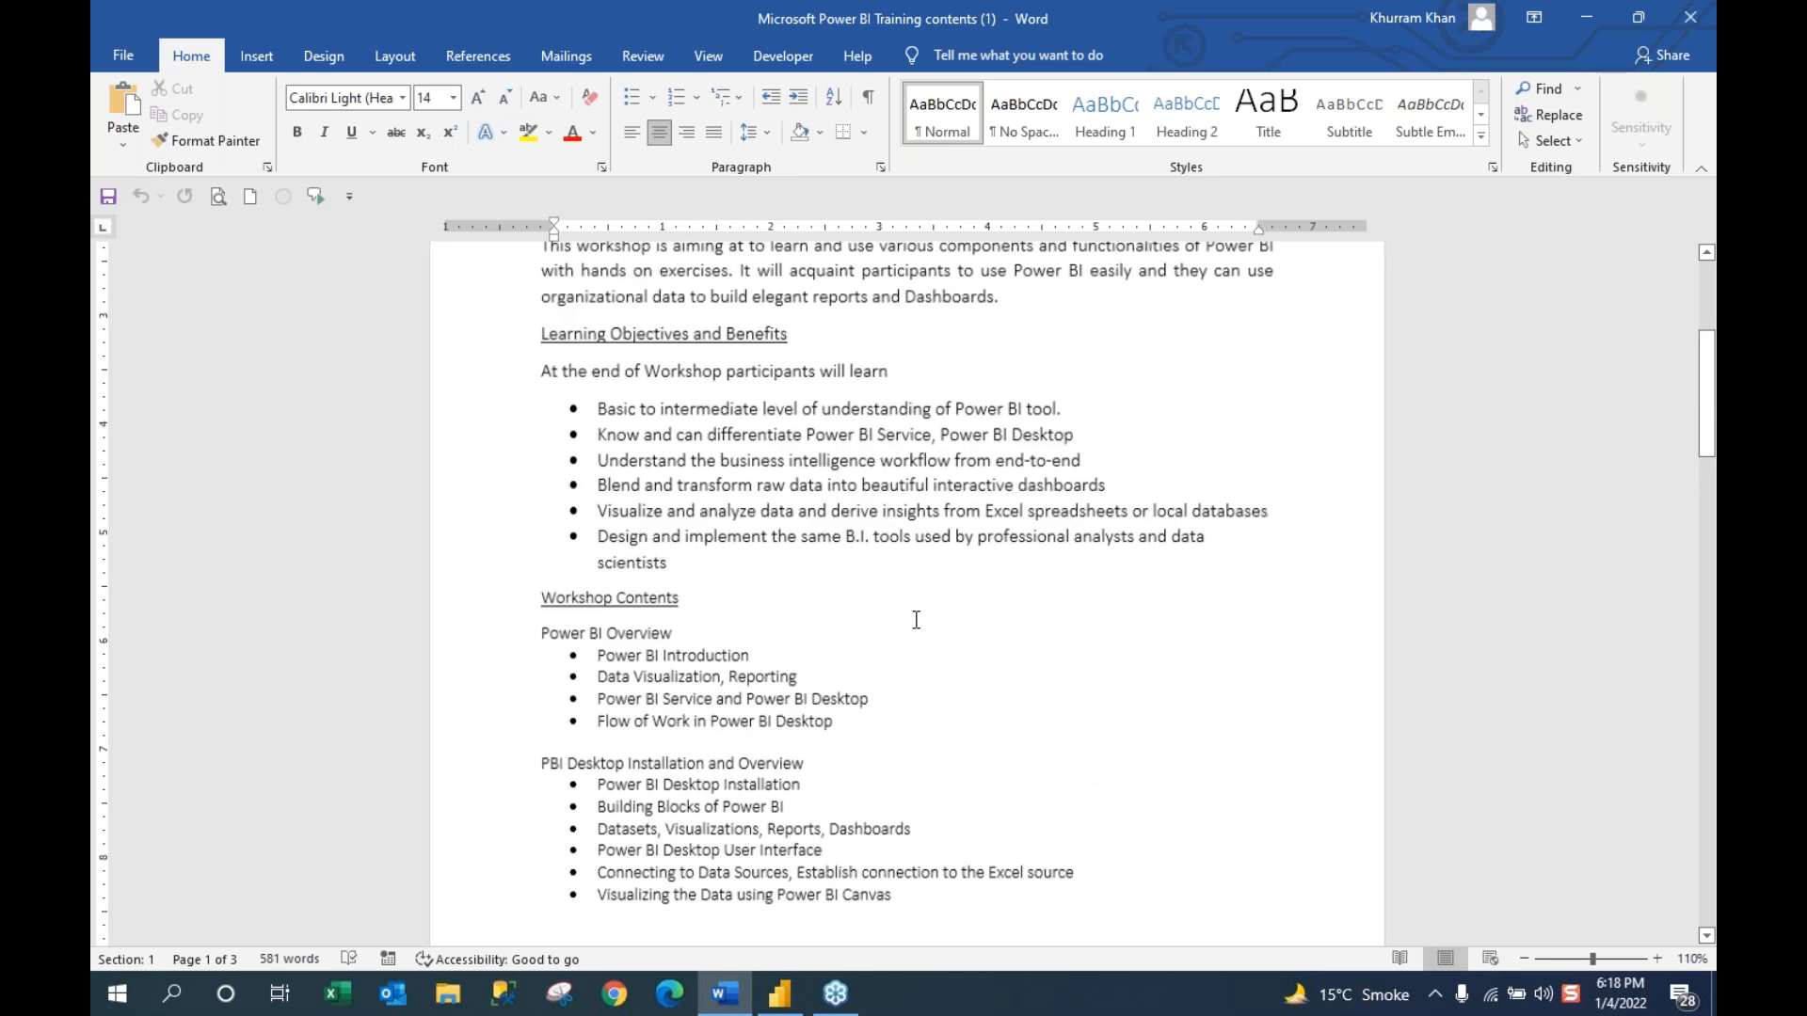
ctrl+scroll(916, 619, up, 3)
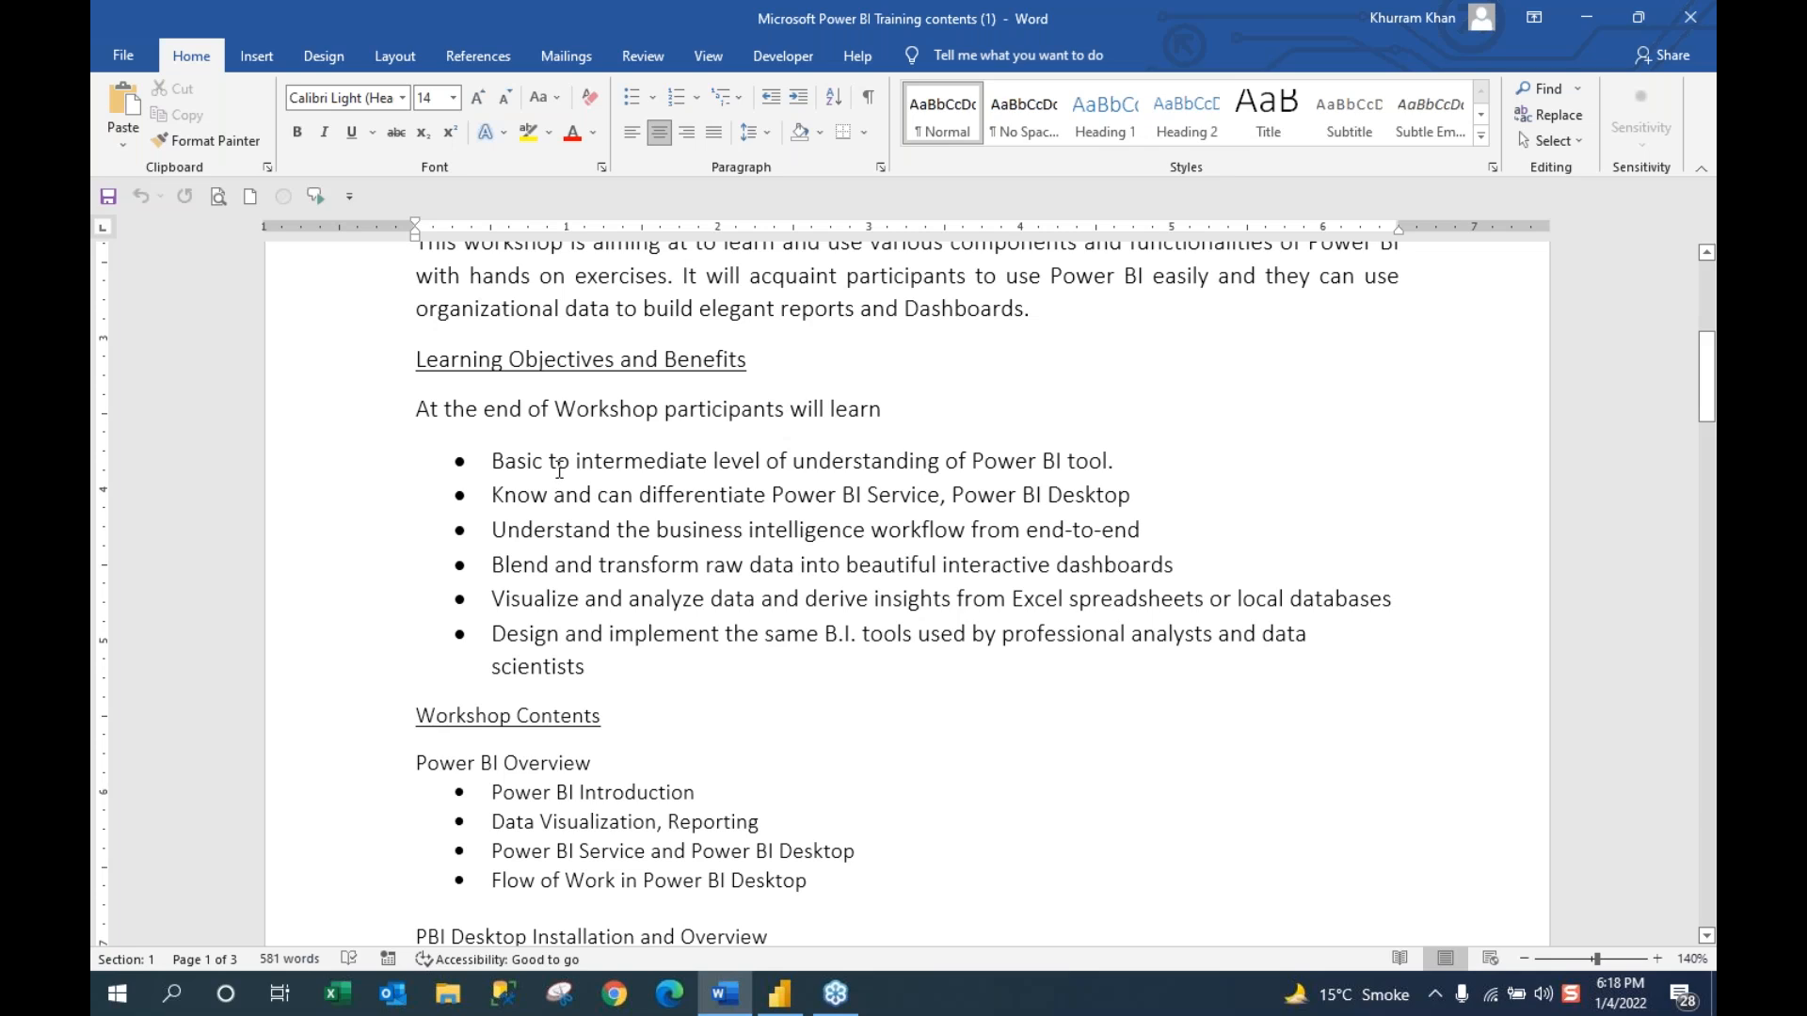
drag(497, 461, 672, 467)
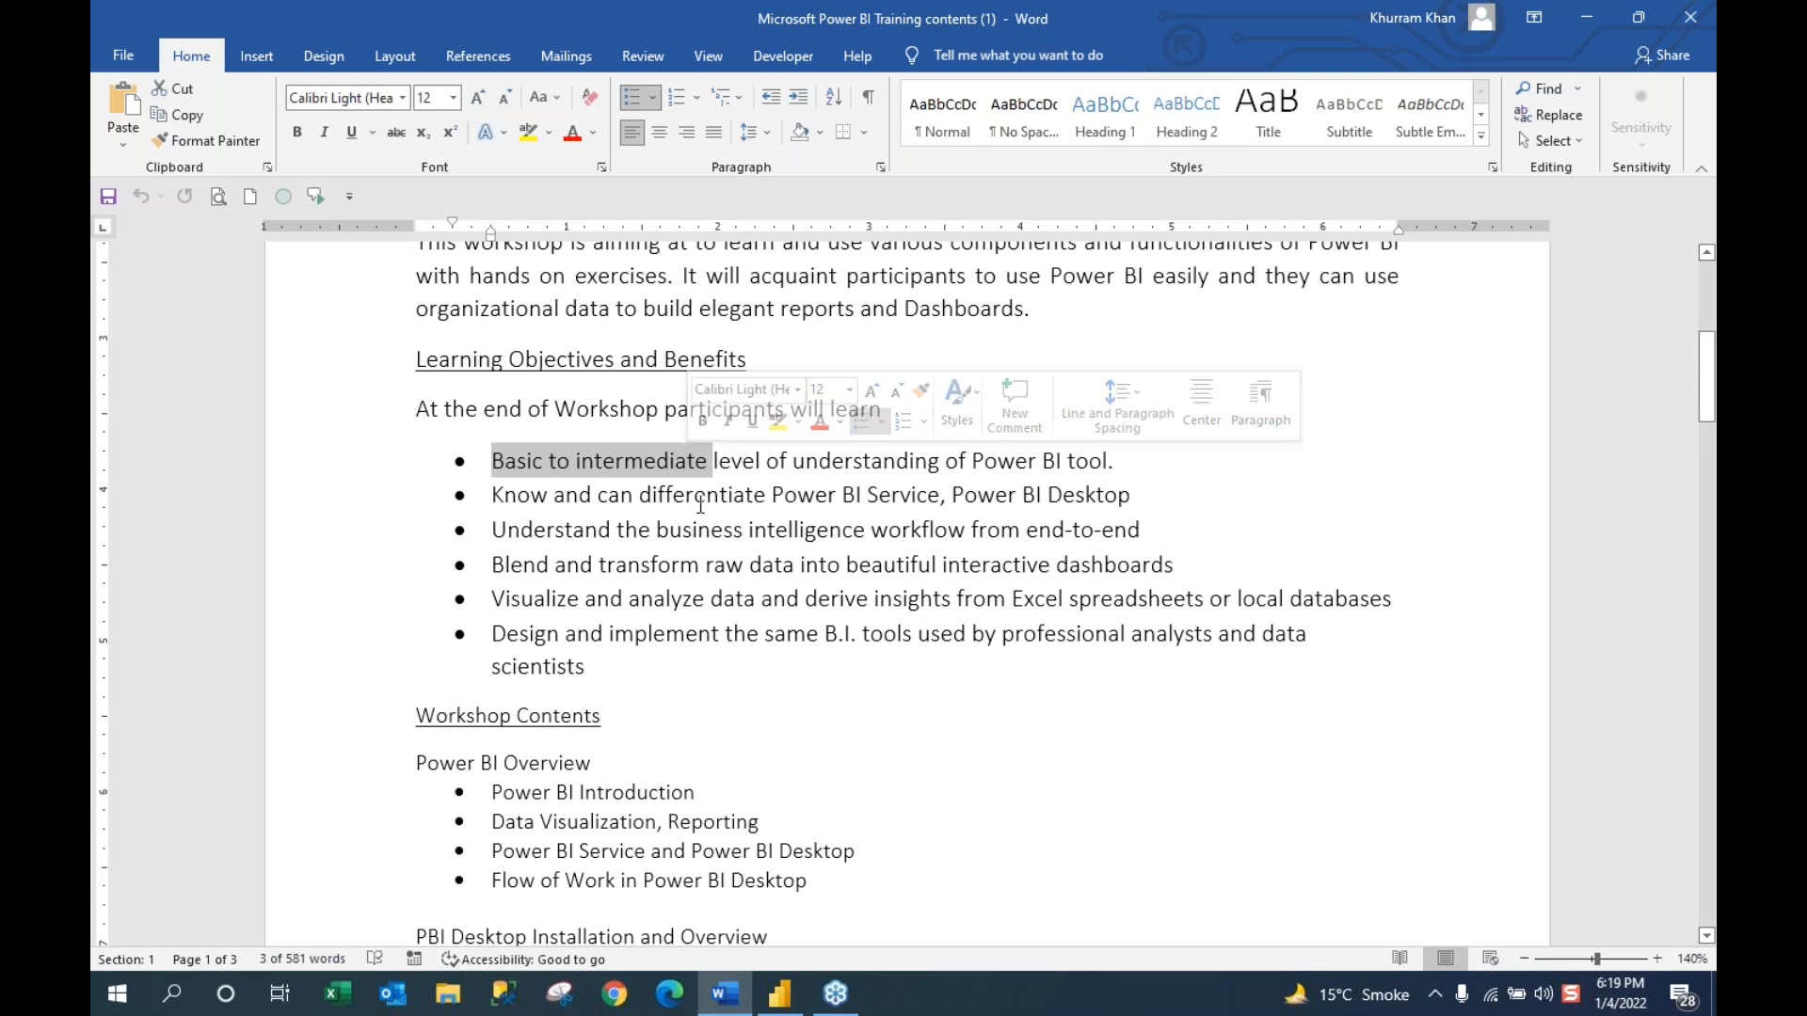
click(686, 497)
drag(772, 495, 1046, 495)
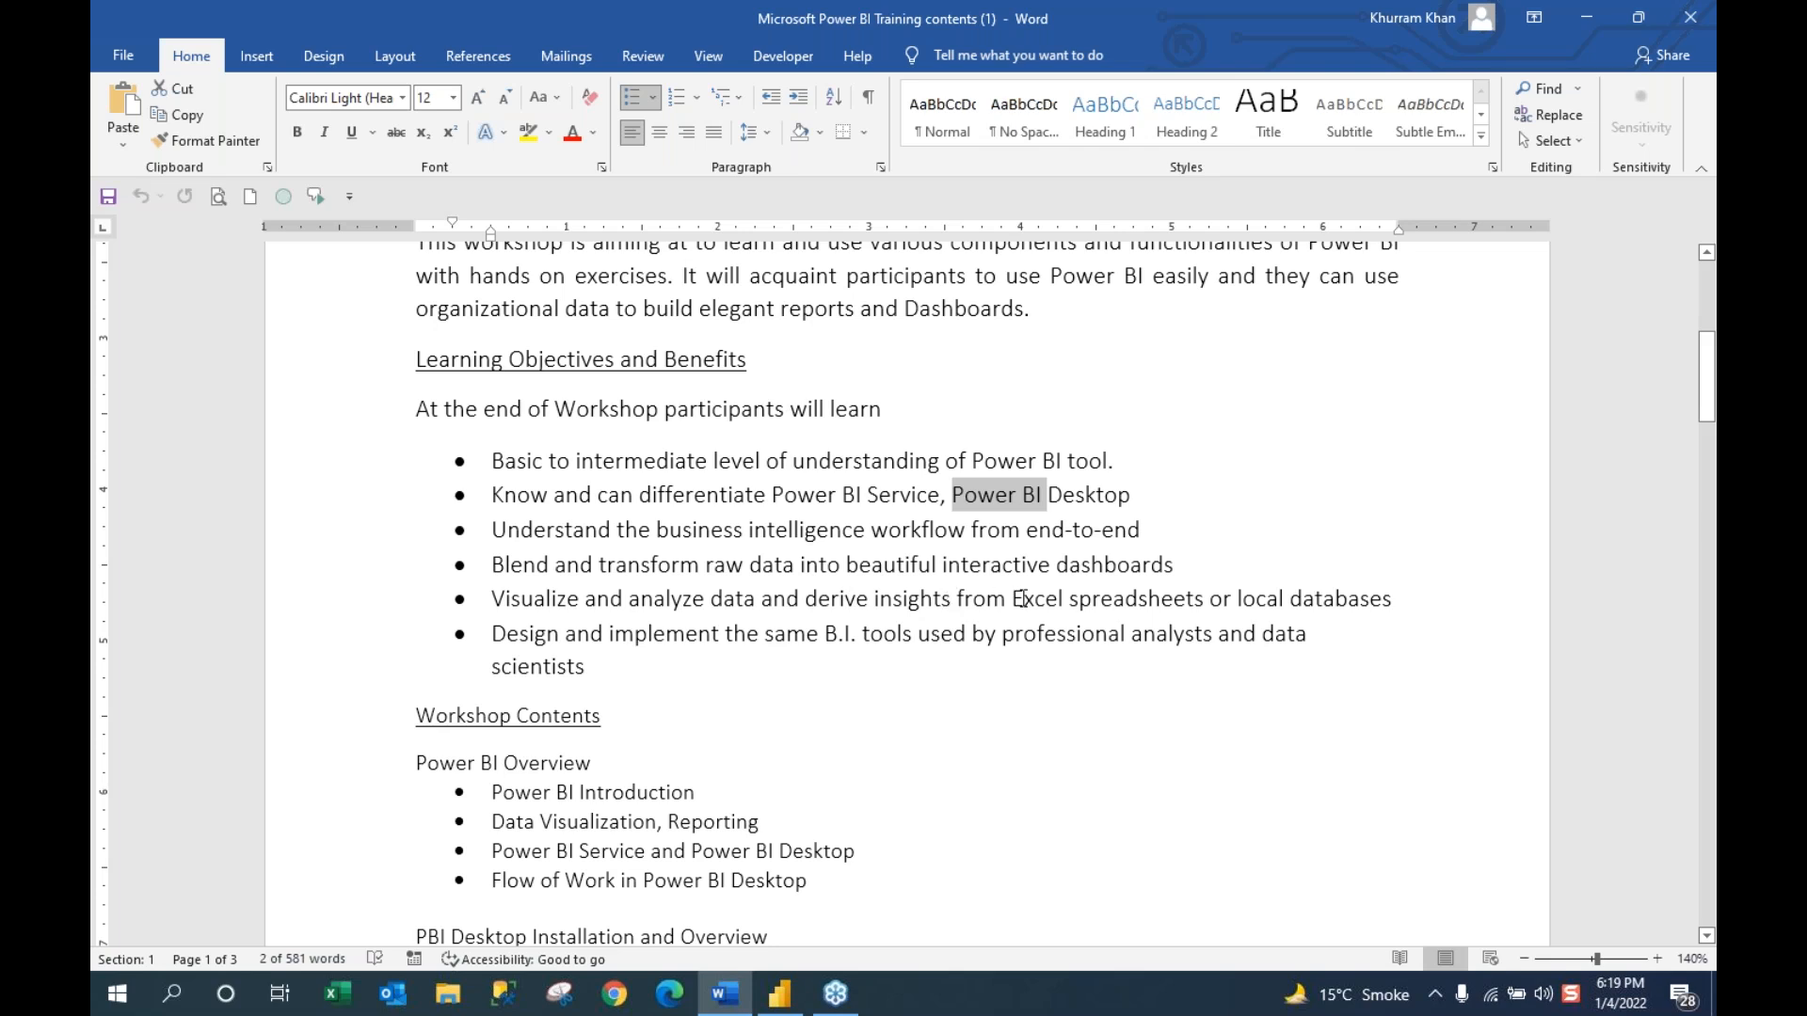
triple_click(492, 632)
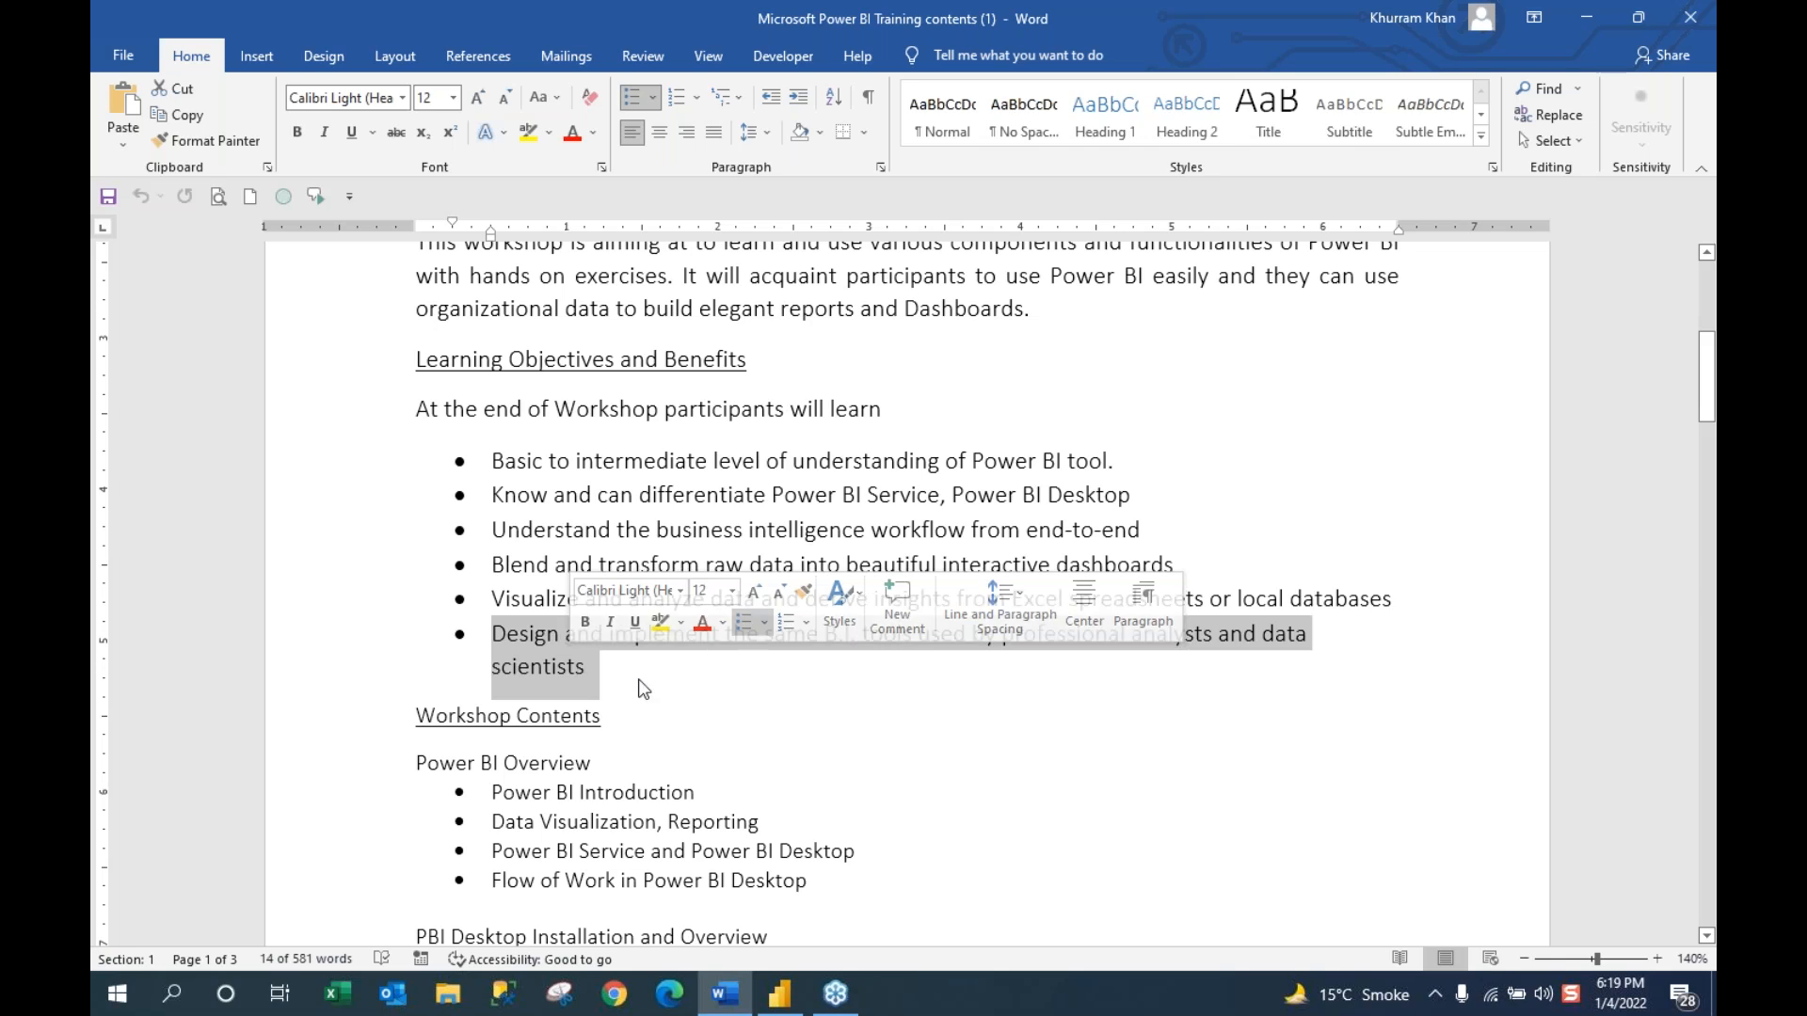
click(664, 713)
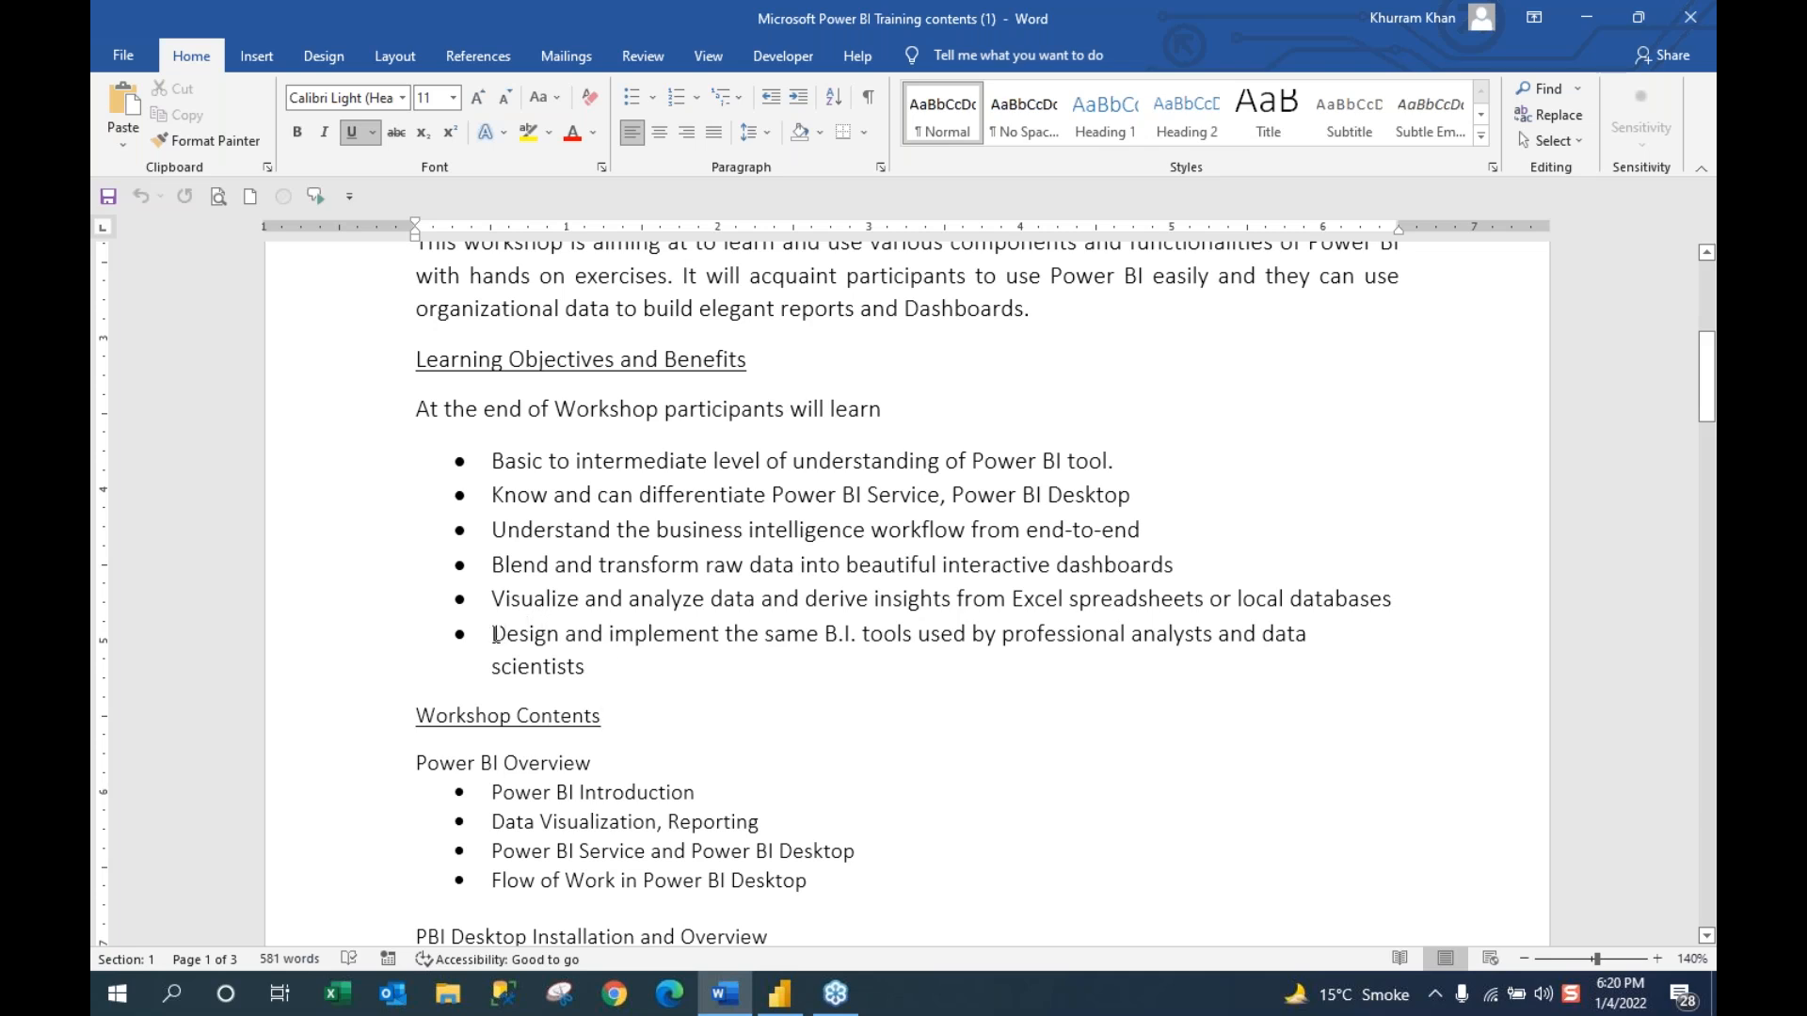
Step: Highlight phrases in the last training-content bullets, then close the Word document
drag(496, 635, 584, 665)
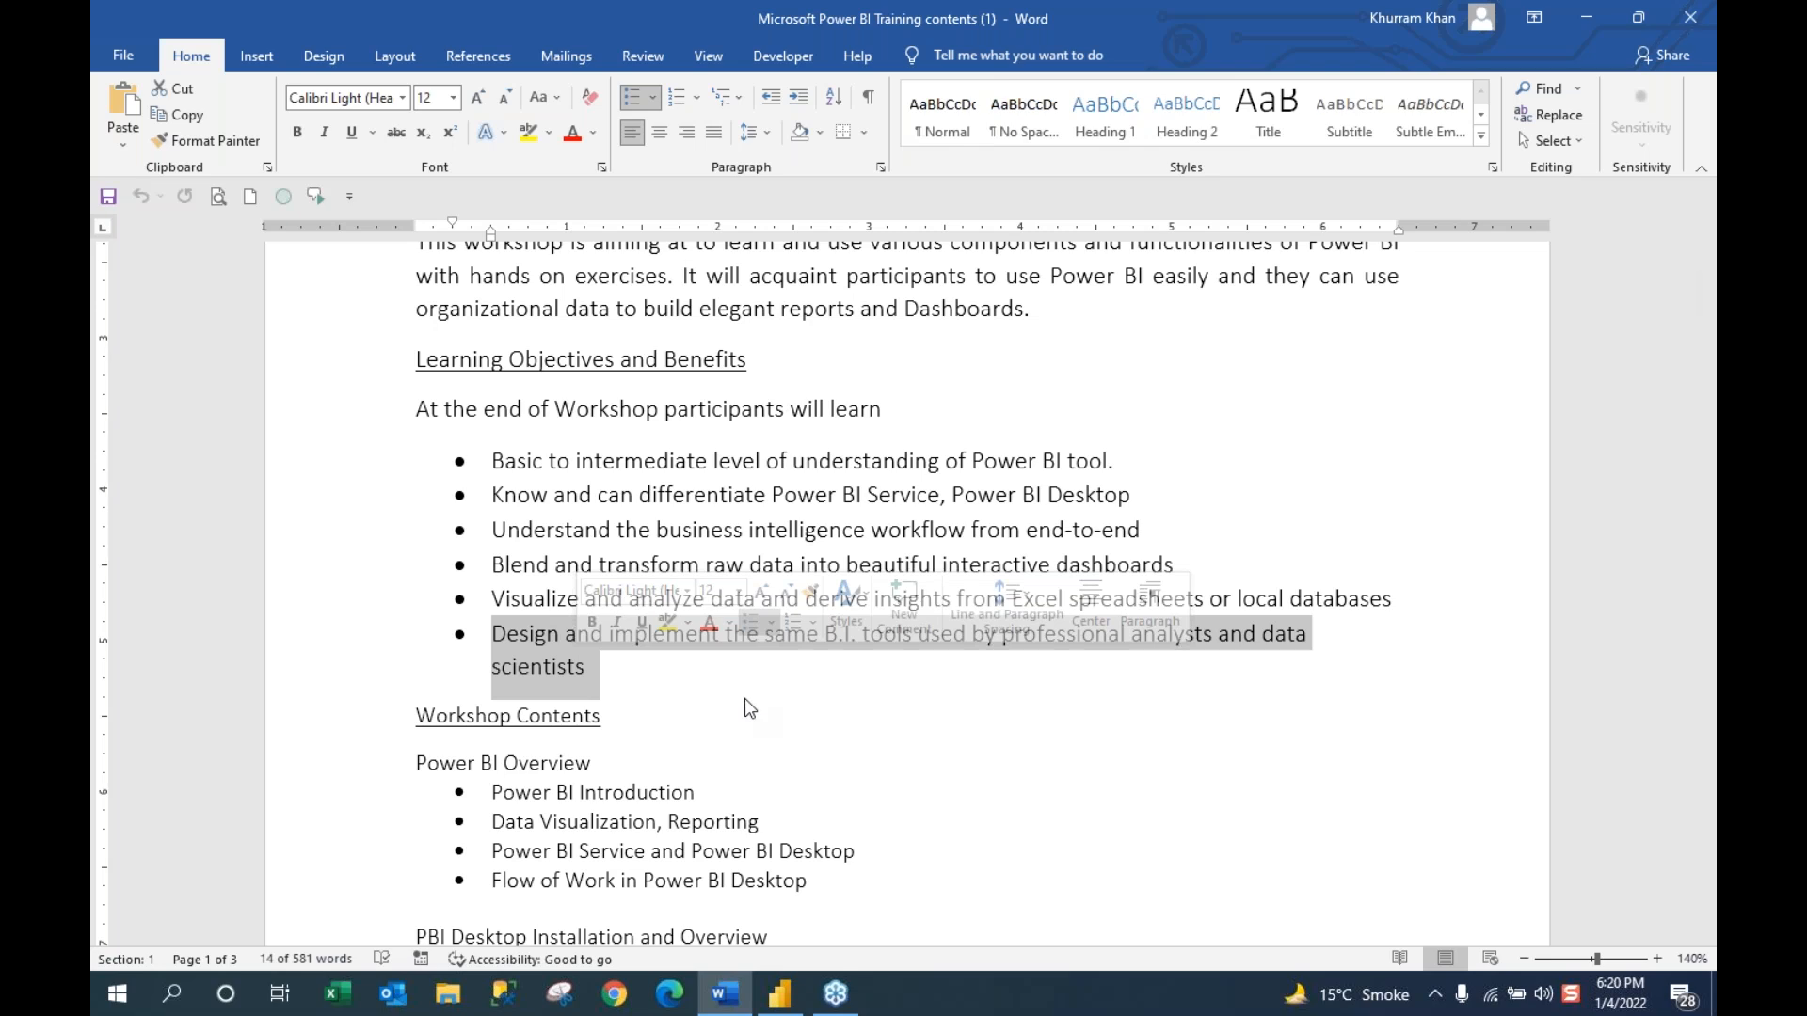
click(916, 682)
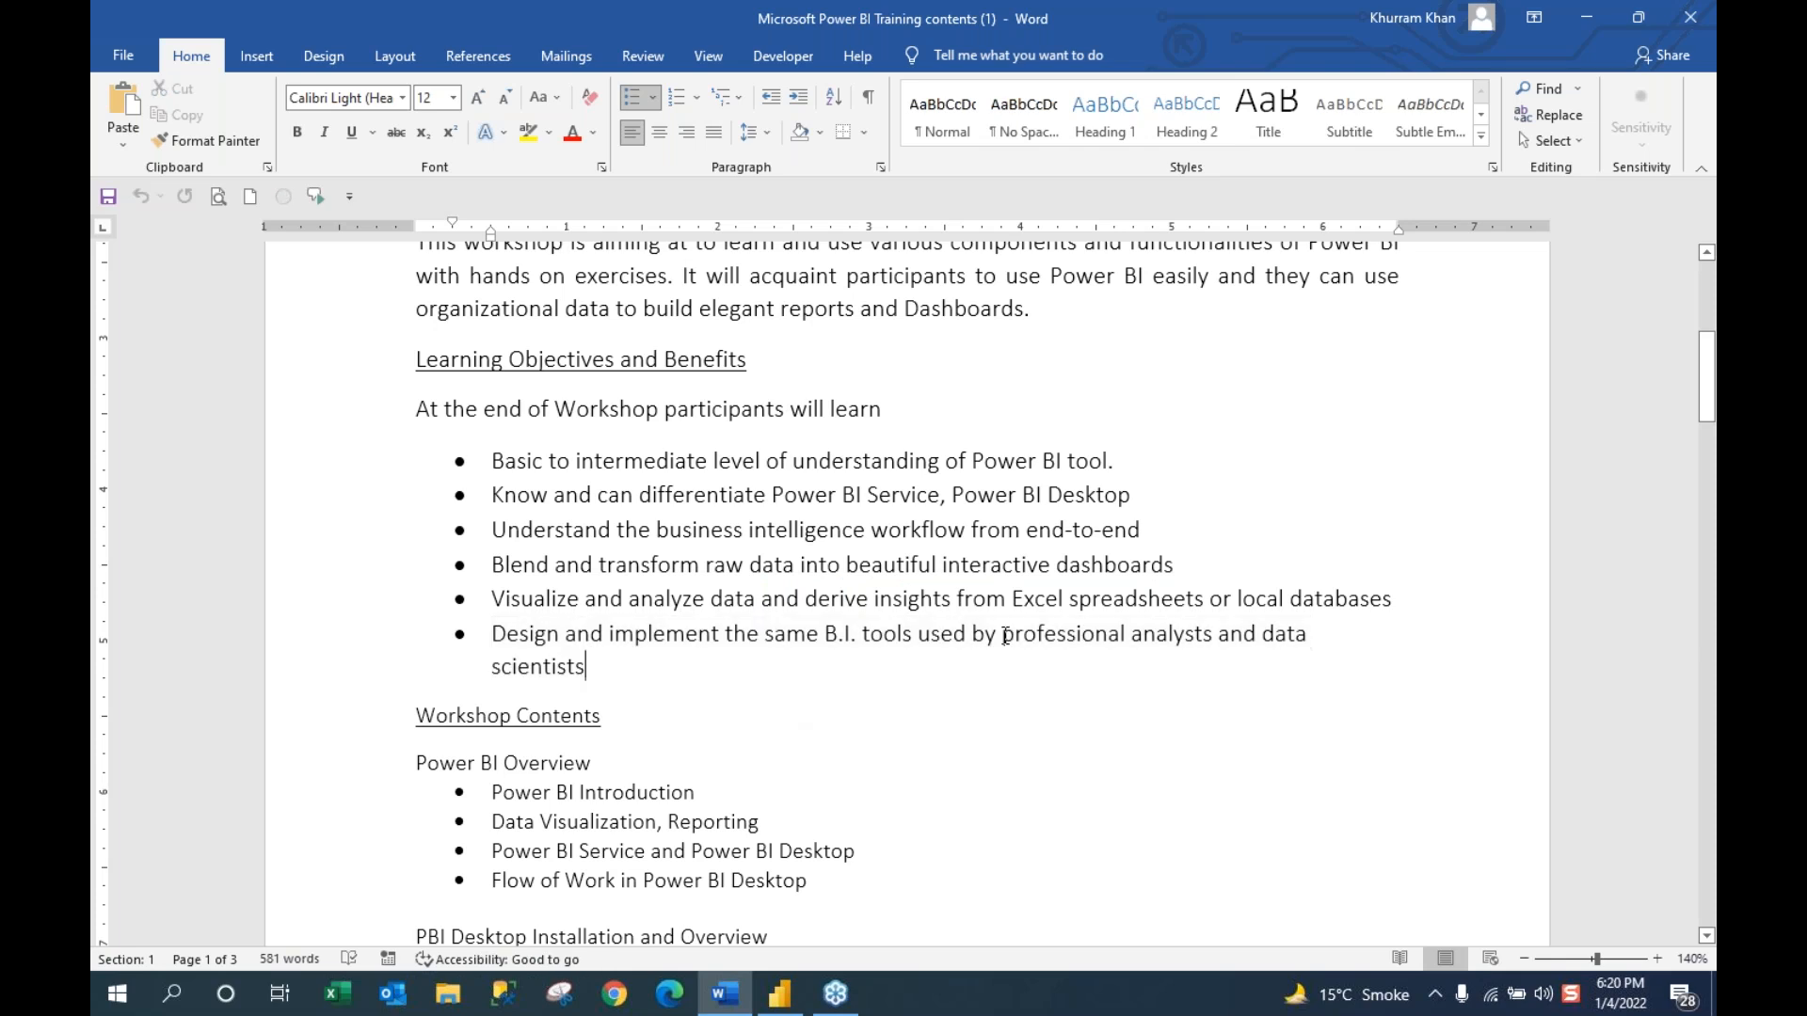
drag(1004, 637, 1110, 676)
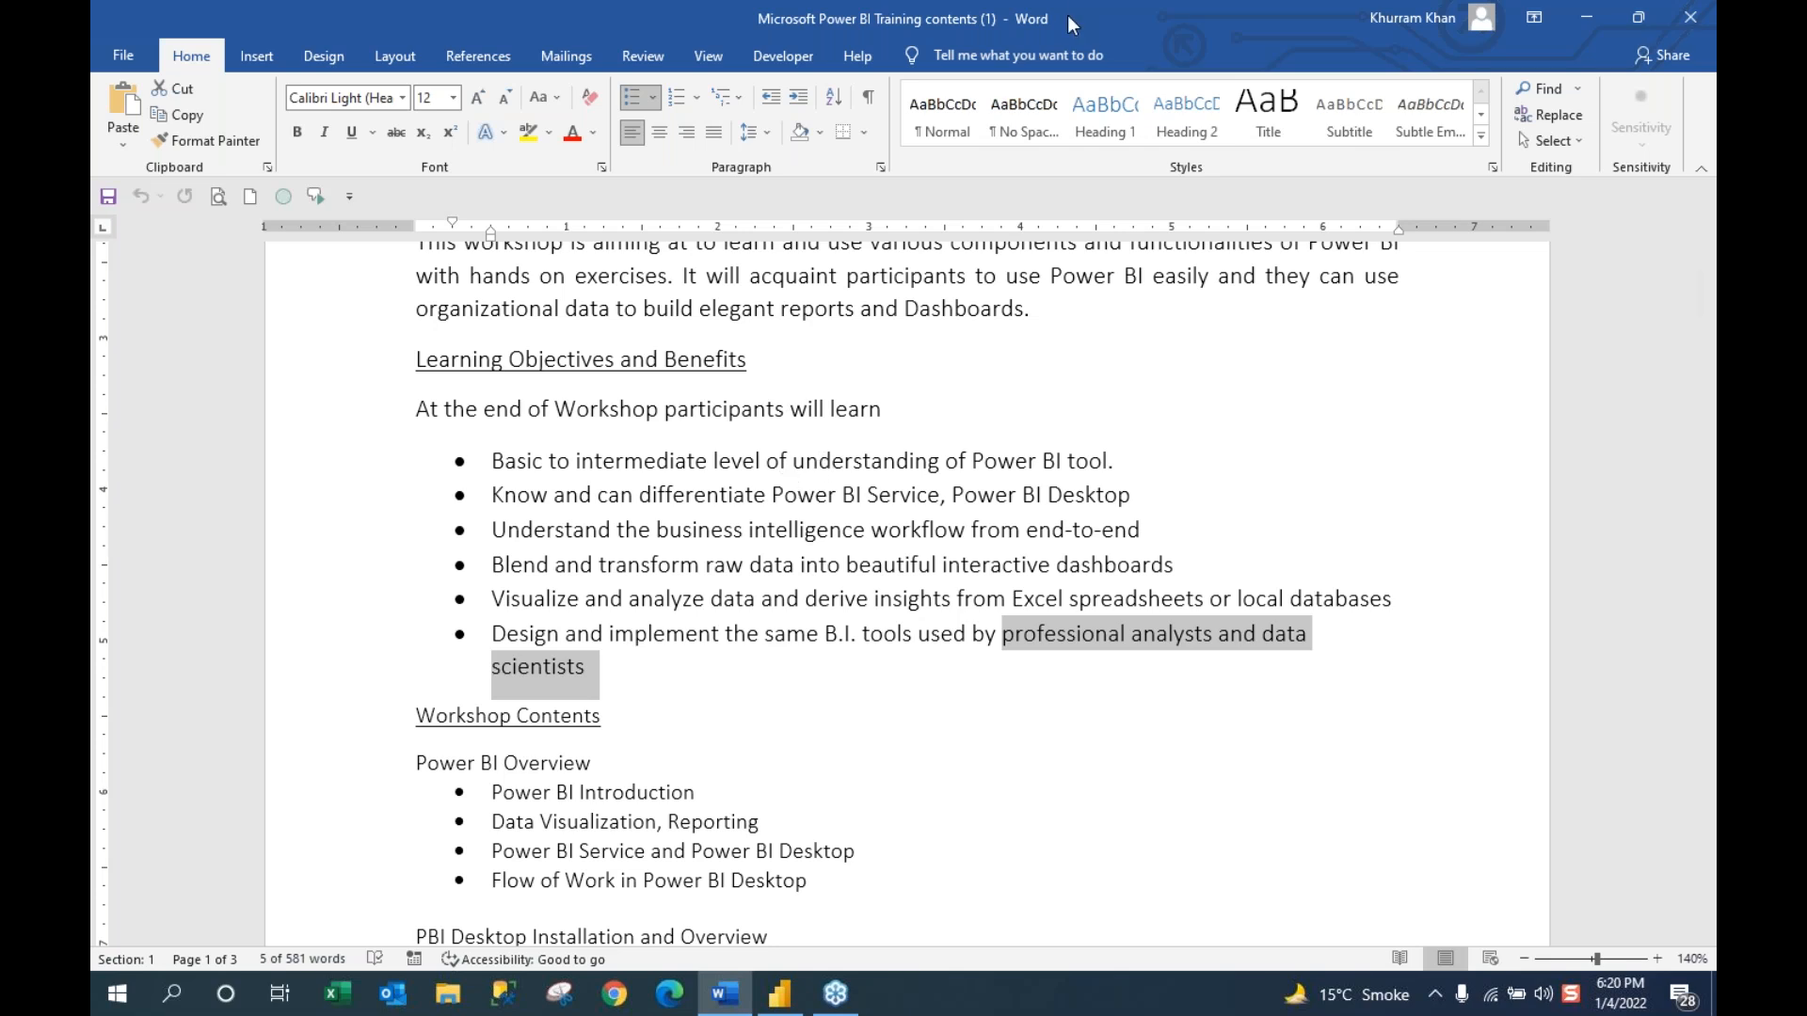
click(1706, 11)
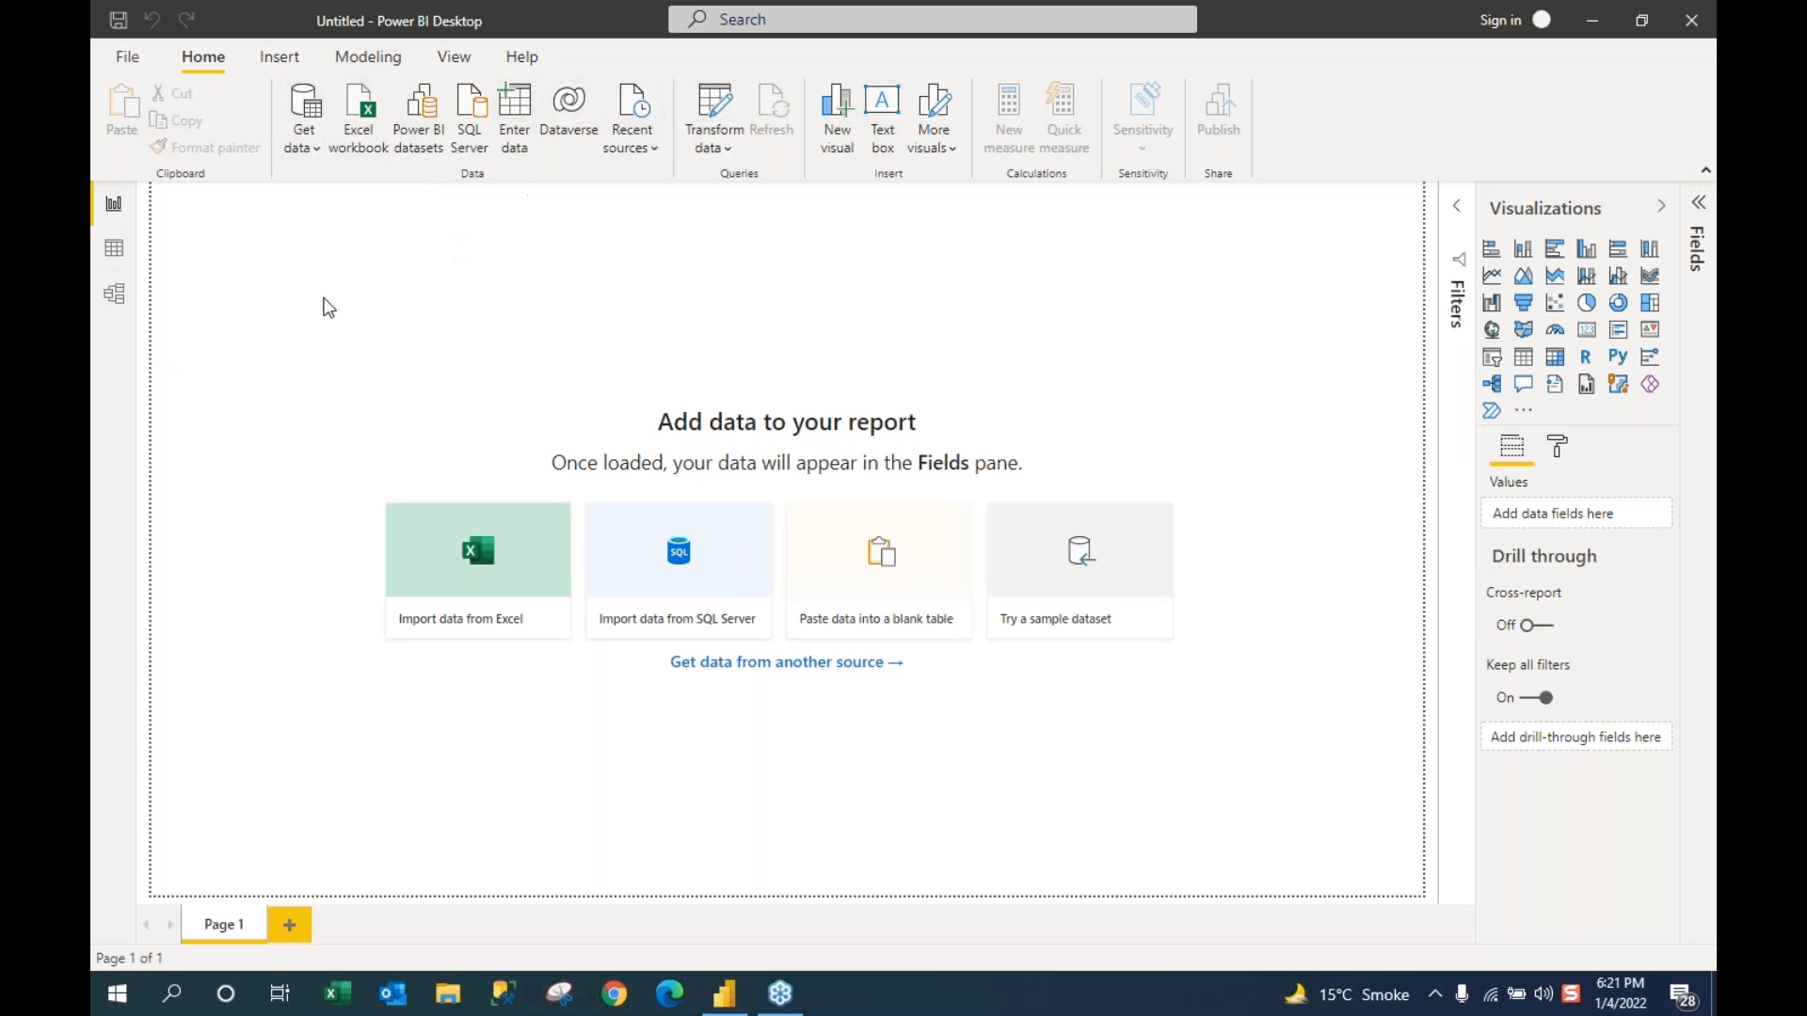
Step: Bring the blank untitled Power BI report to the front in Report view
click(115, 217)
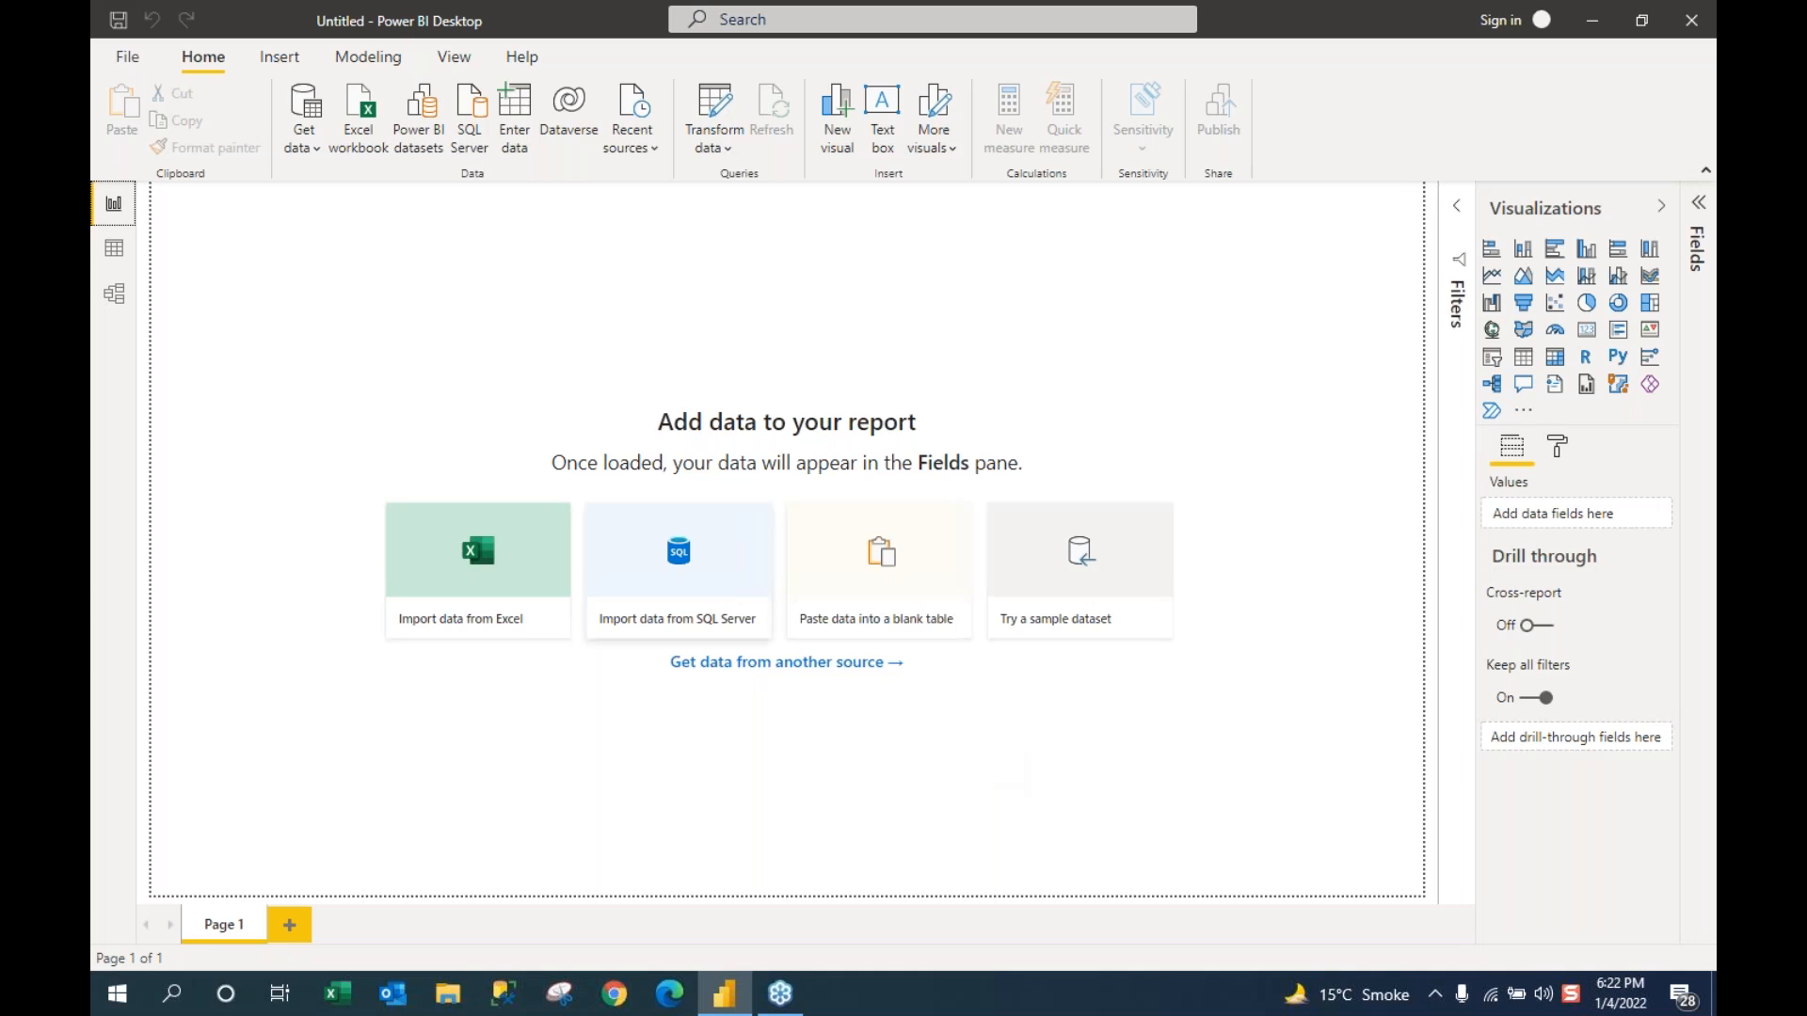
Step: Switch the untitled report to Data view, showing its empty data grid
click(111, 258)
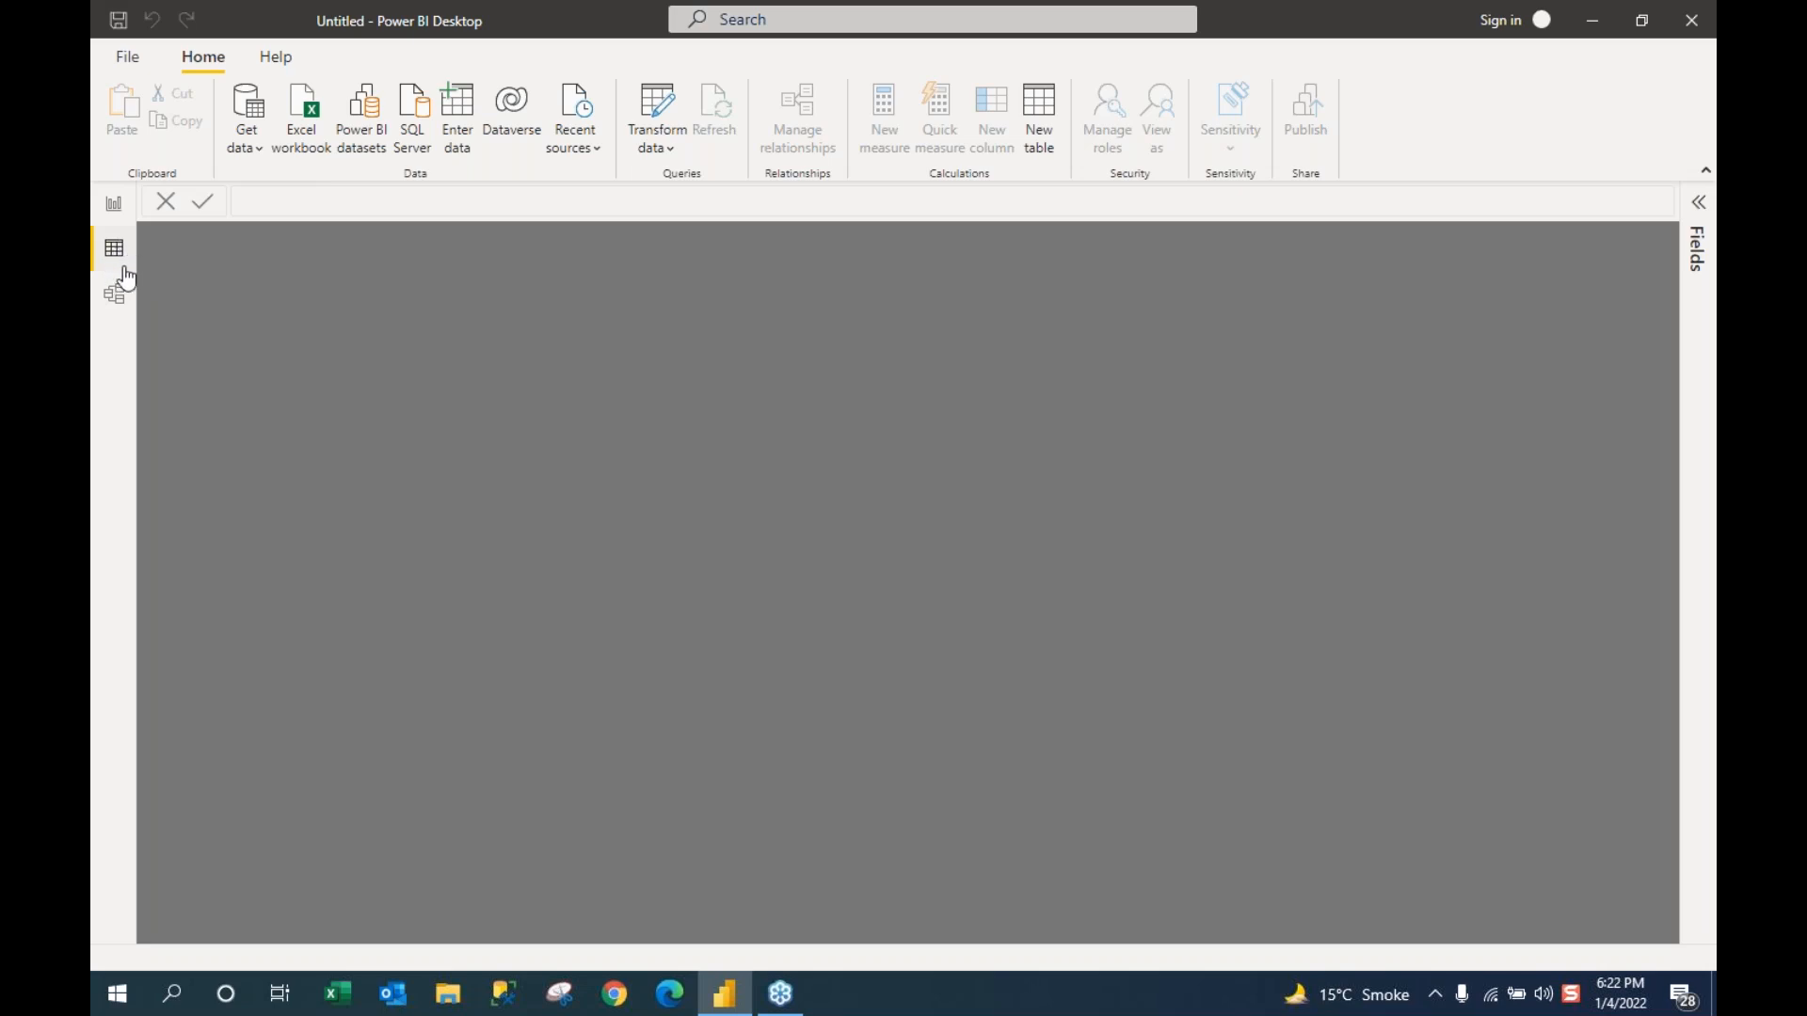
Step: Inspect the empty Model view with Properties collapsed, then return to Report view
click(113, 303)
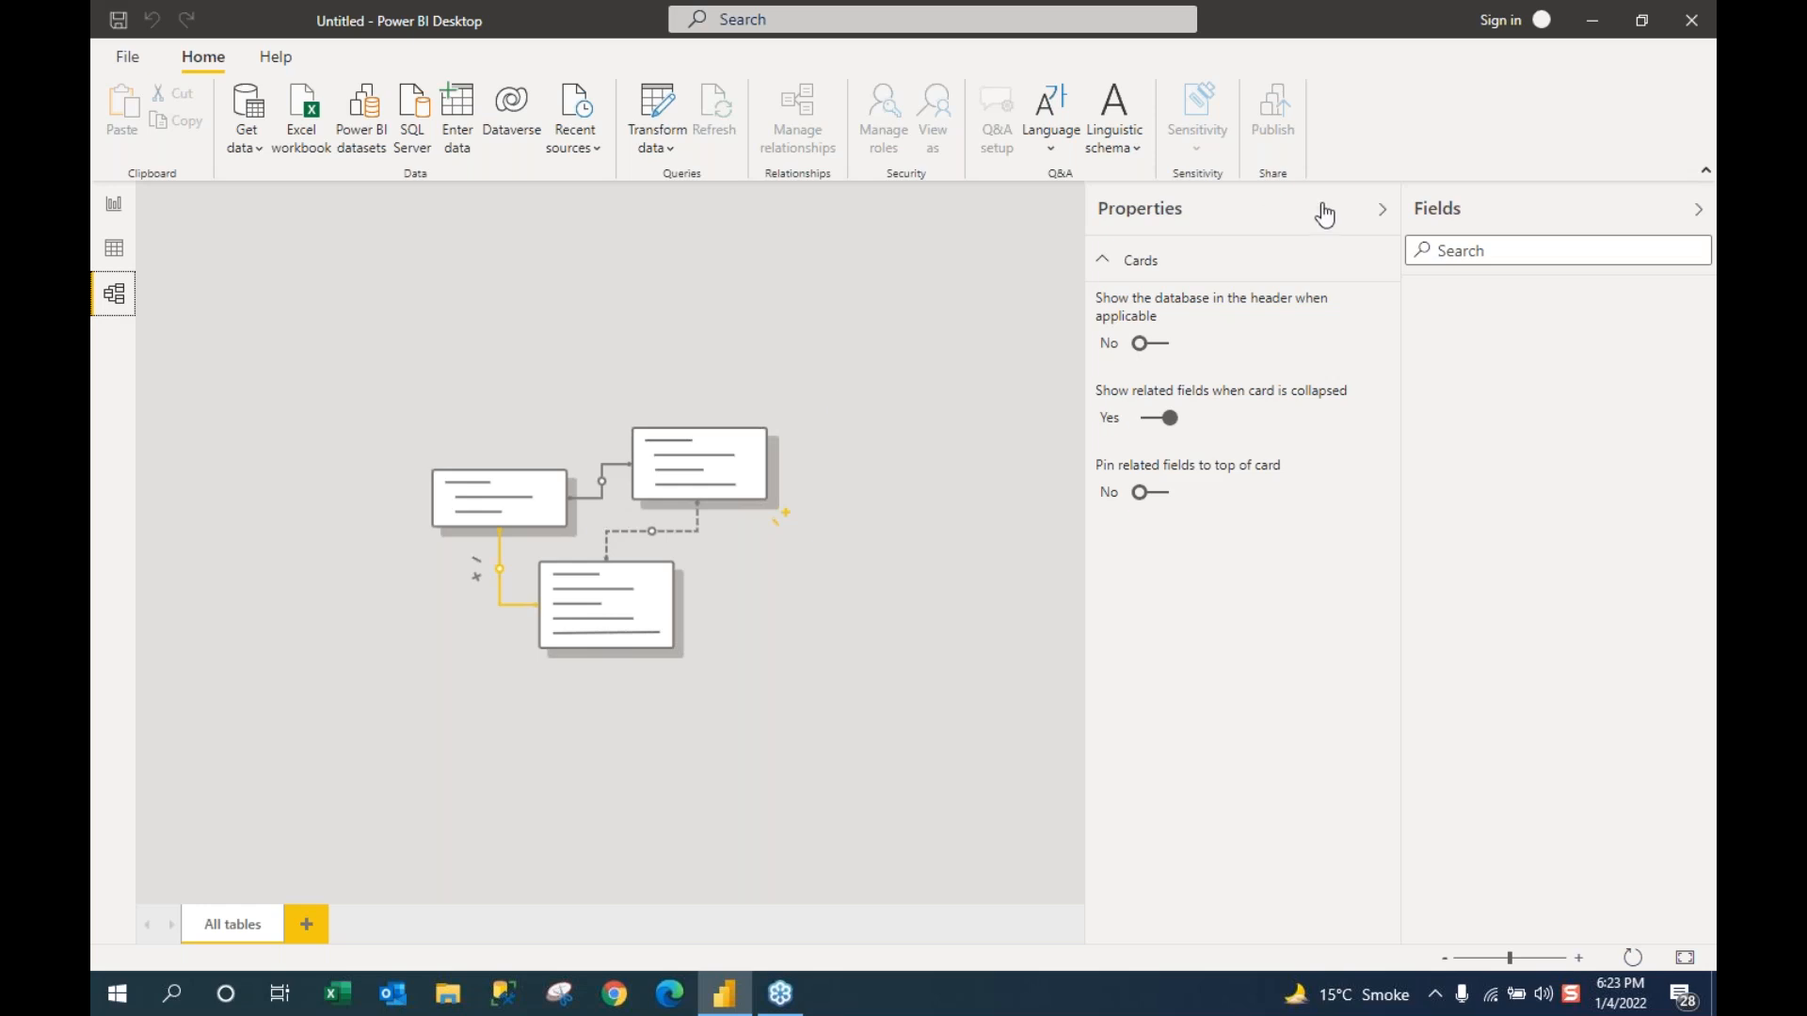
click(1381, 211)
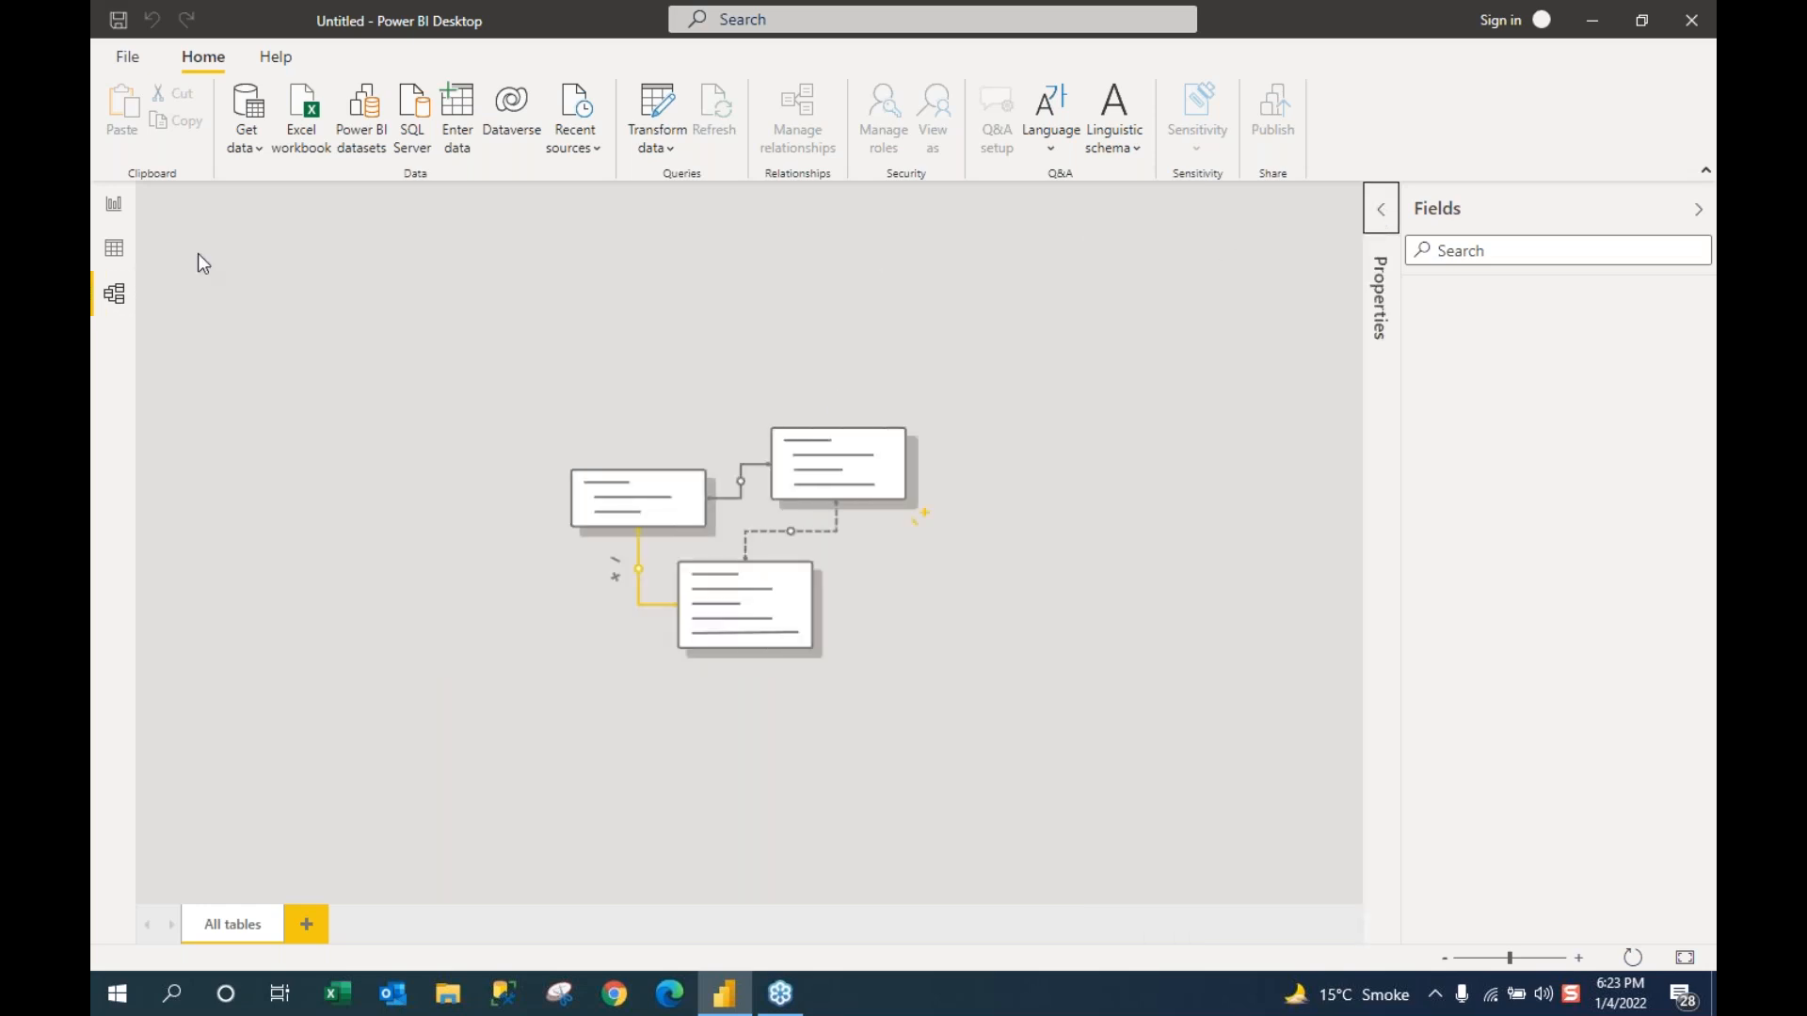
click(115, 207)
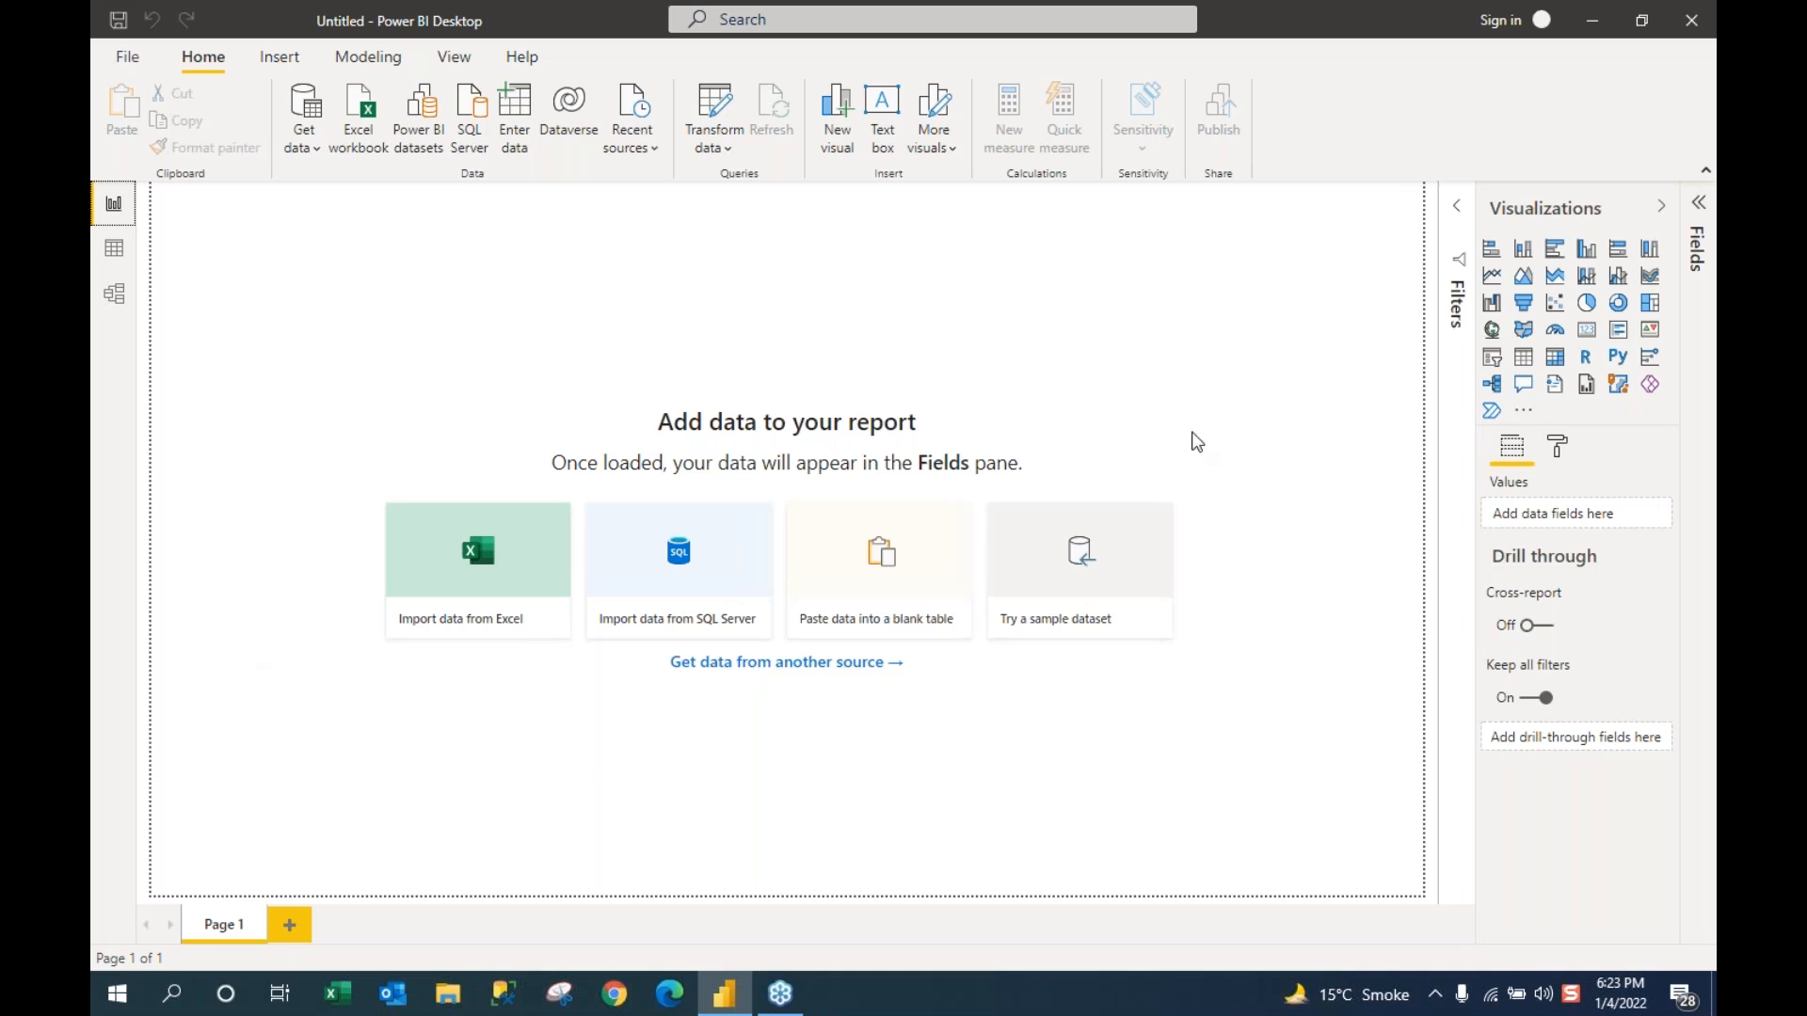
Step: Expand the collapsed Filters pane beside the blank Page 1
click(1454, 209)
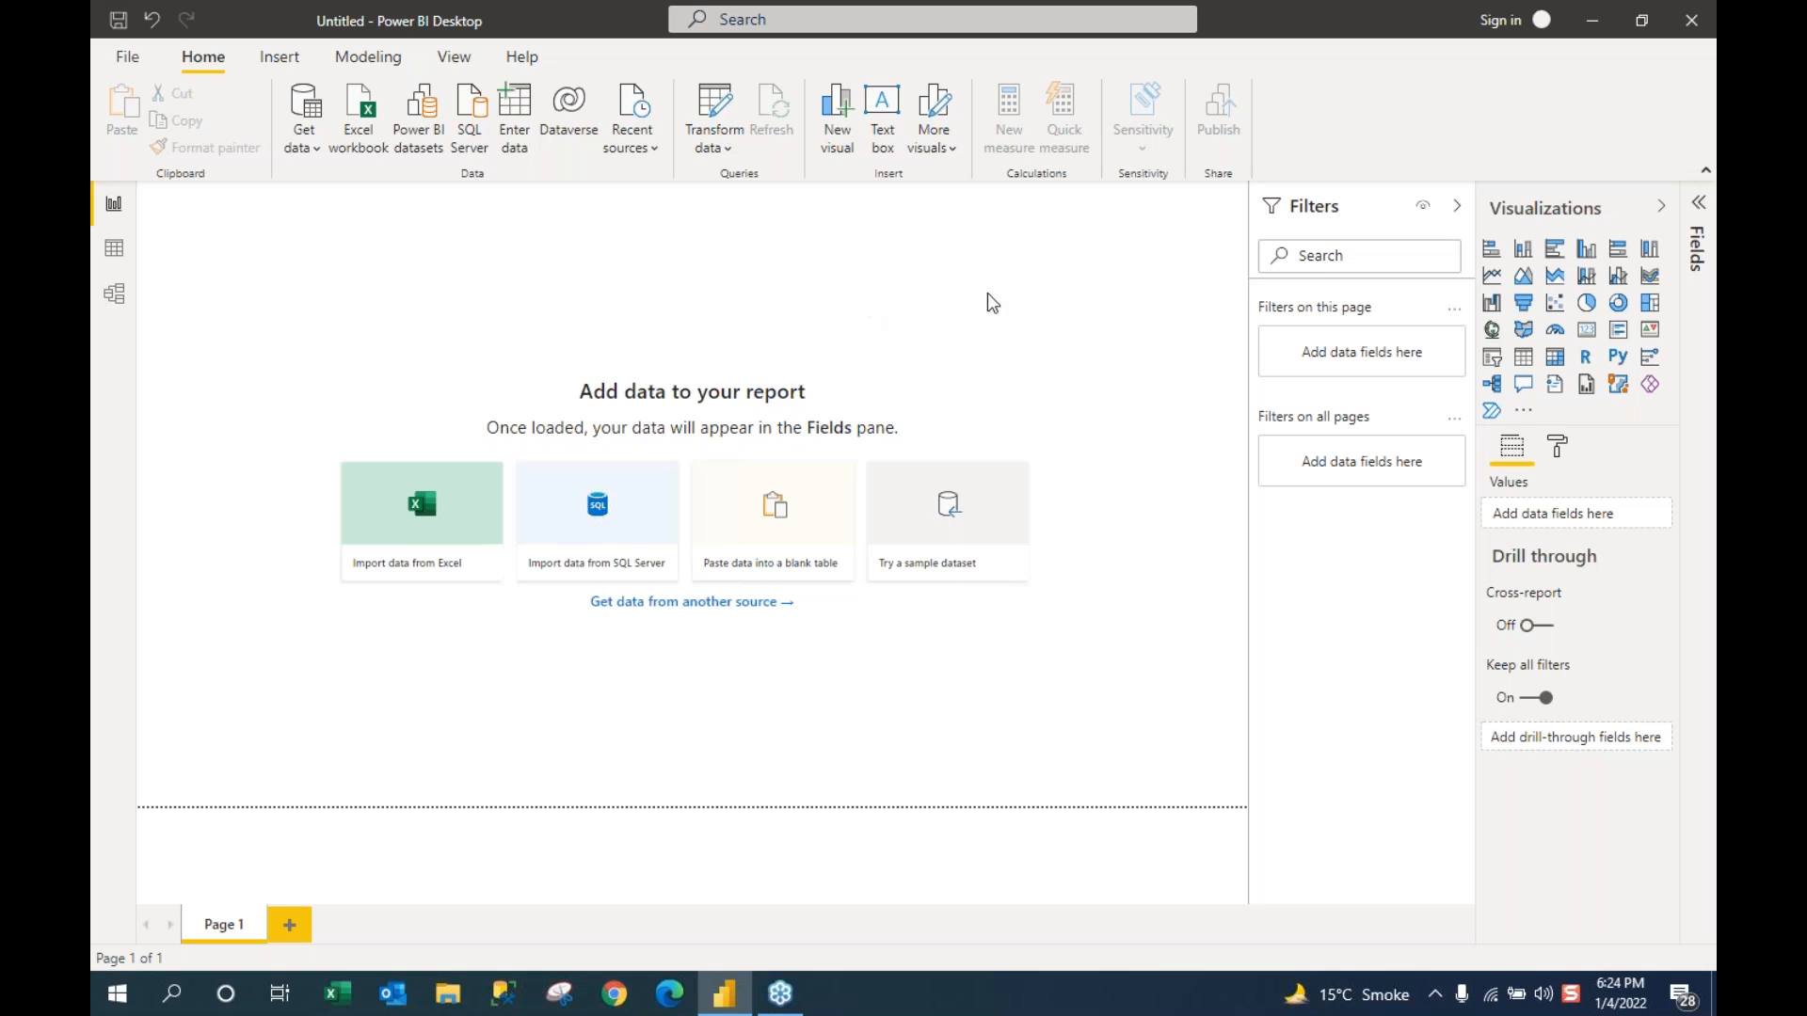
Step: Collapse the Filters pane so the blank Page 1 fills the canvas
click(1458, 206)
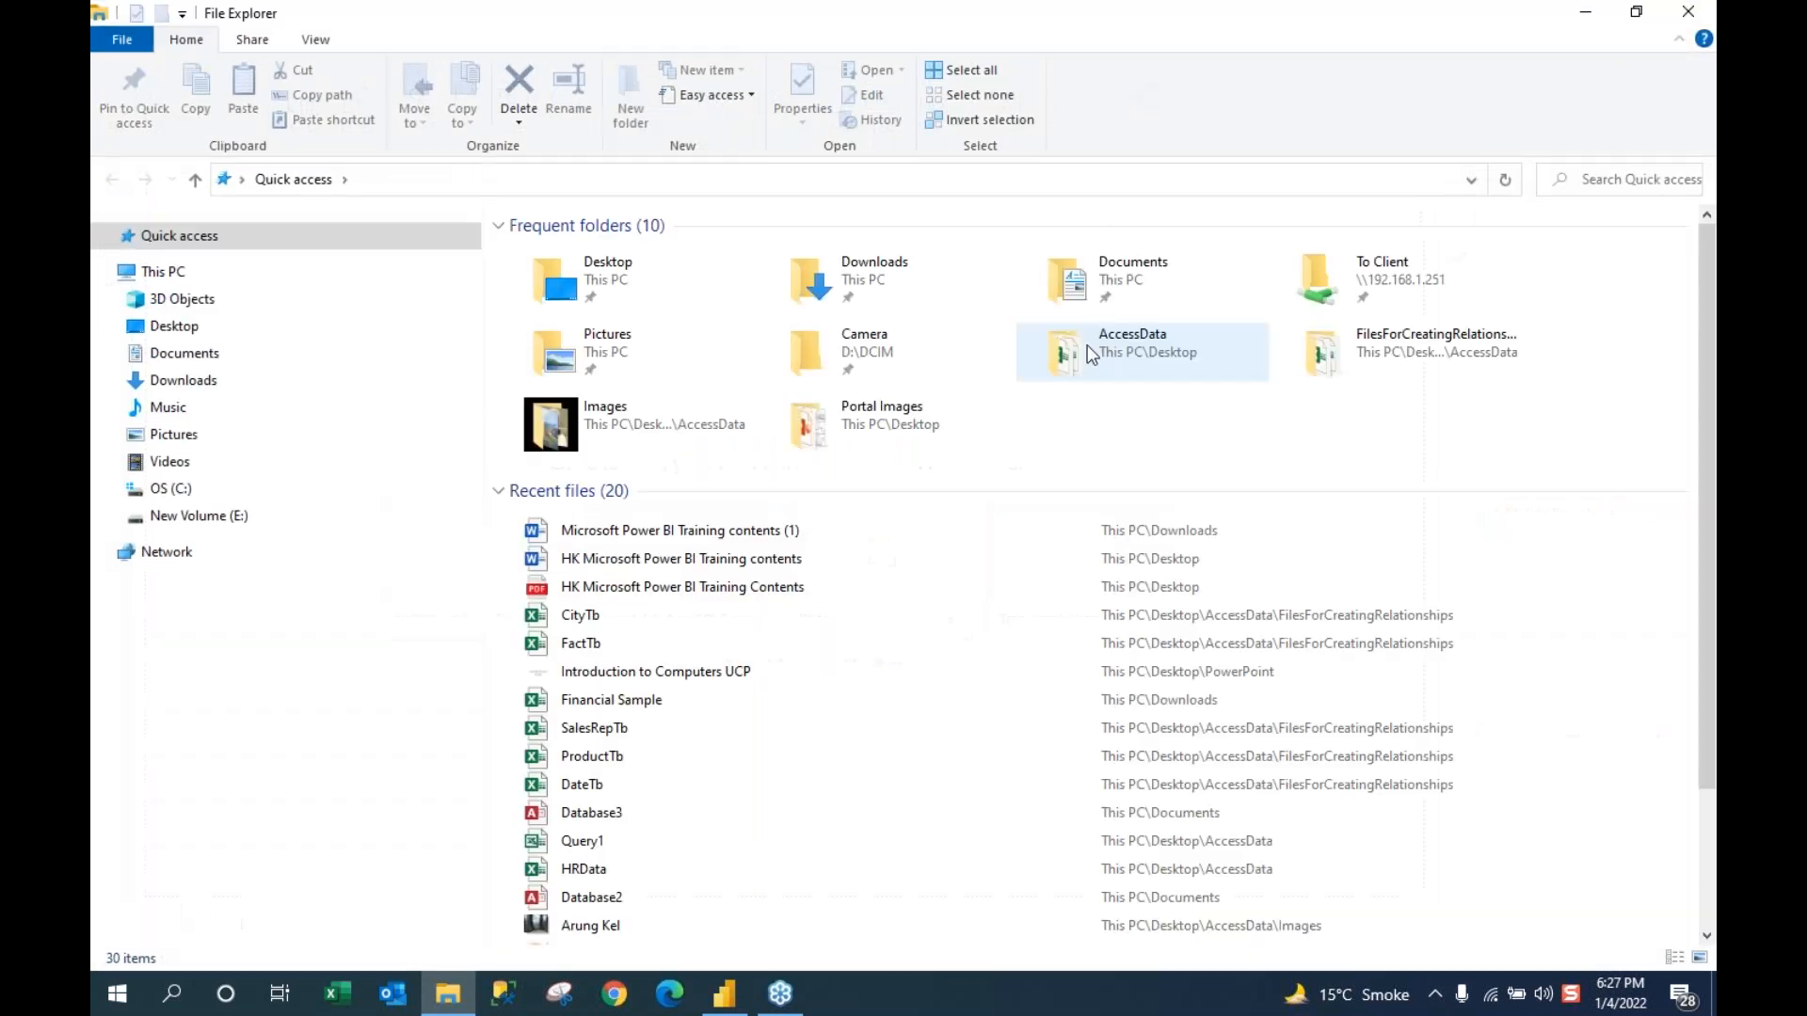
Step: Open the CityTb workbook from AccessData > FilesForCreatingRelationships in Excel
double_click(1091, 349)
click(563, 254)
double_click(562, 254)
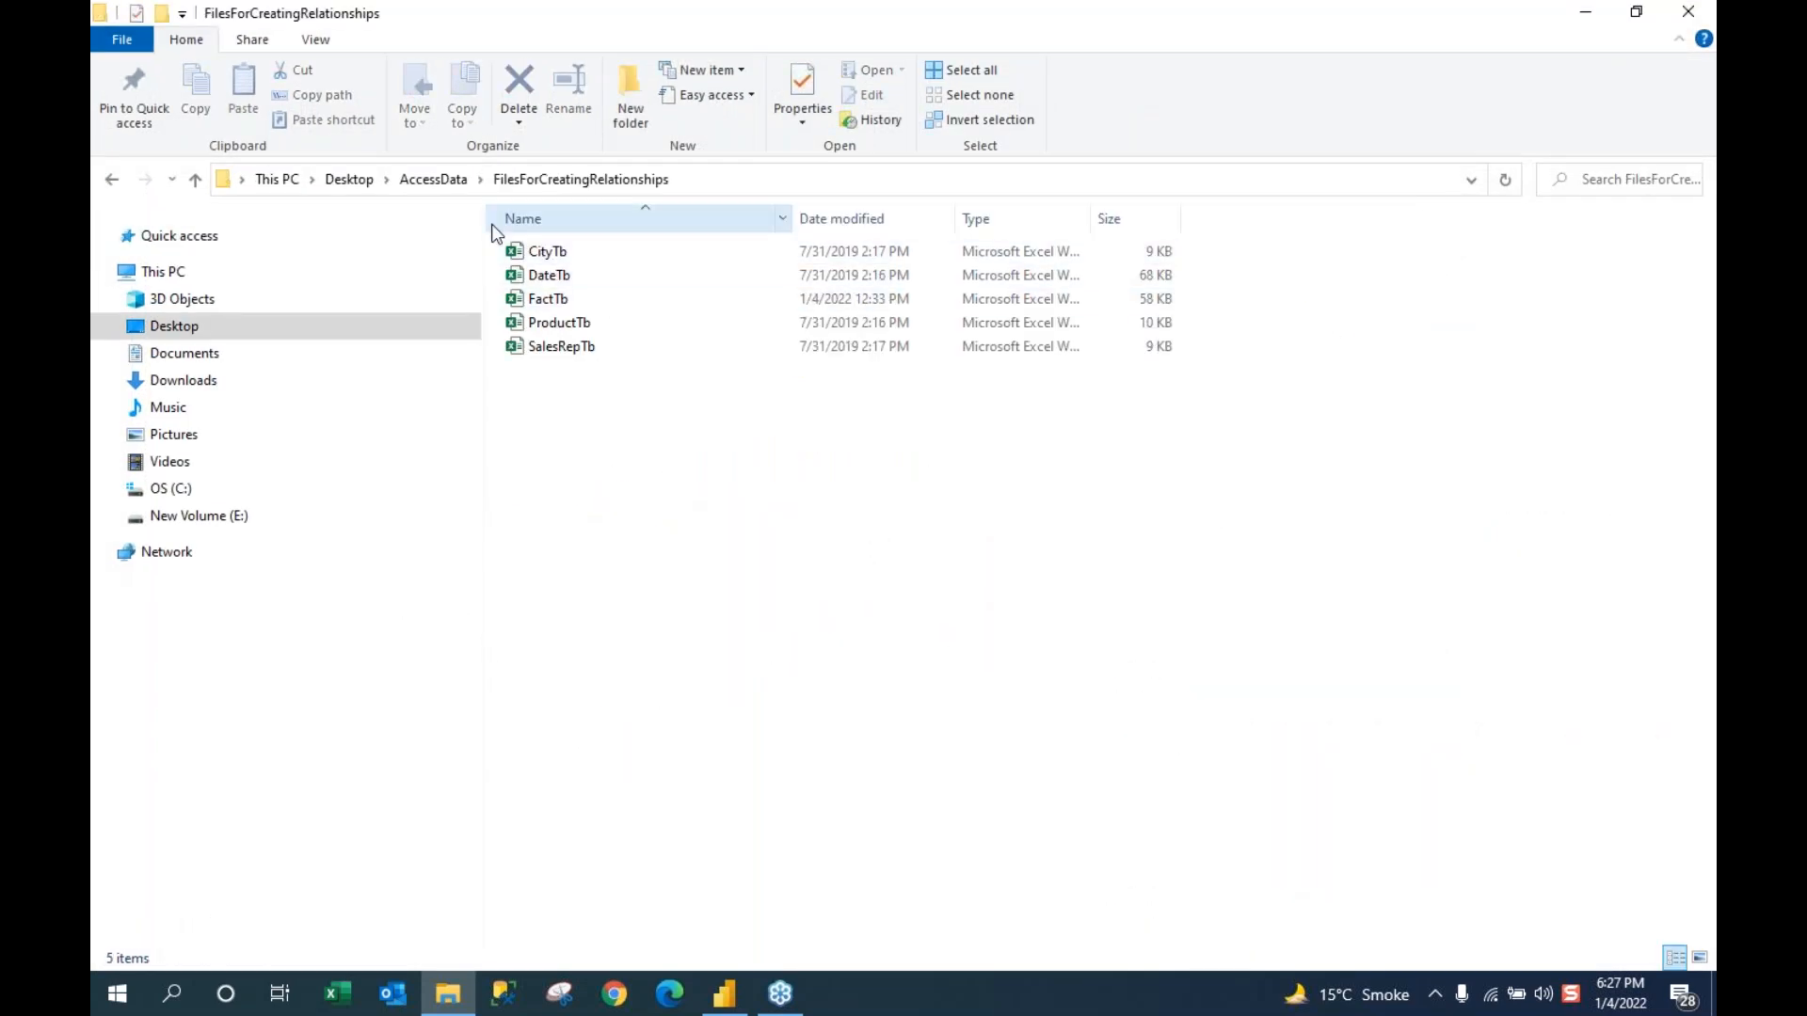
click(546, 278)
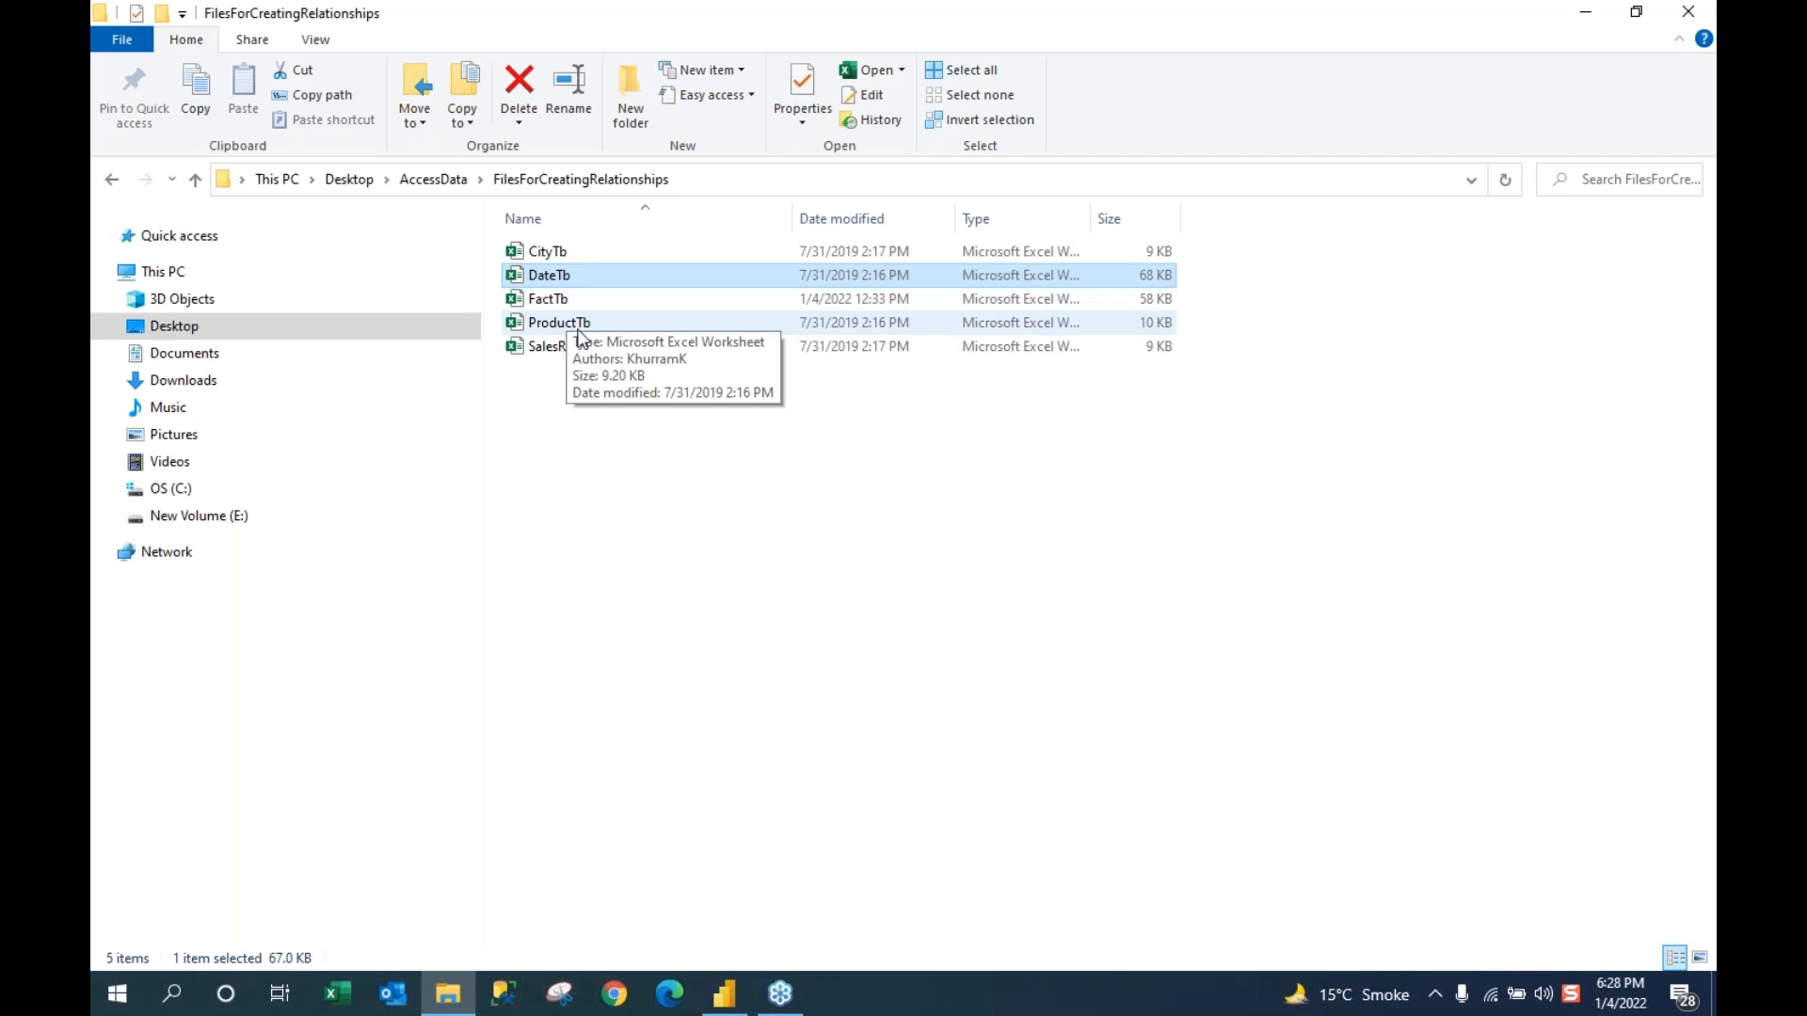
click(550, 252)
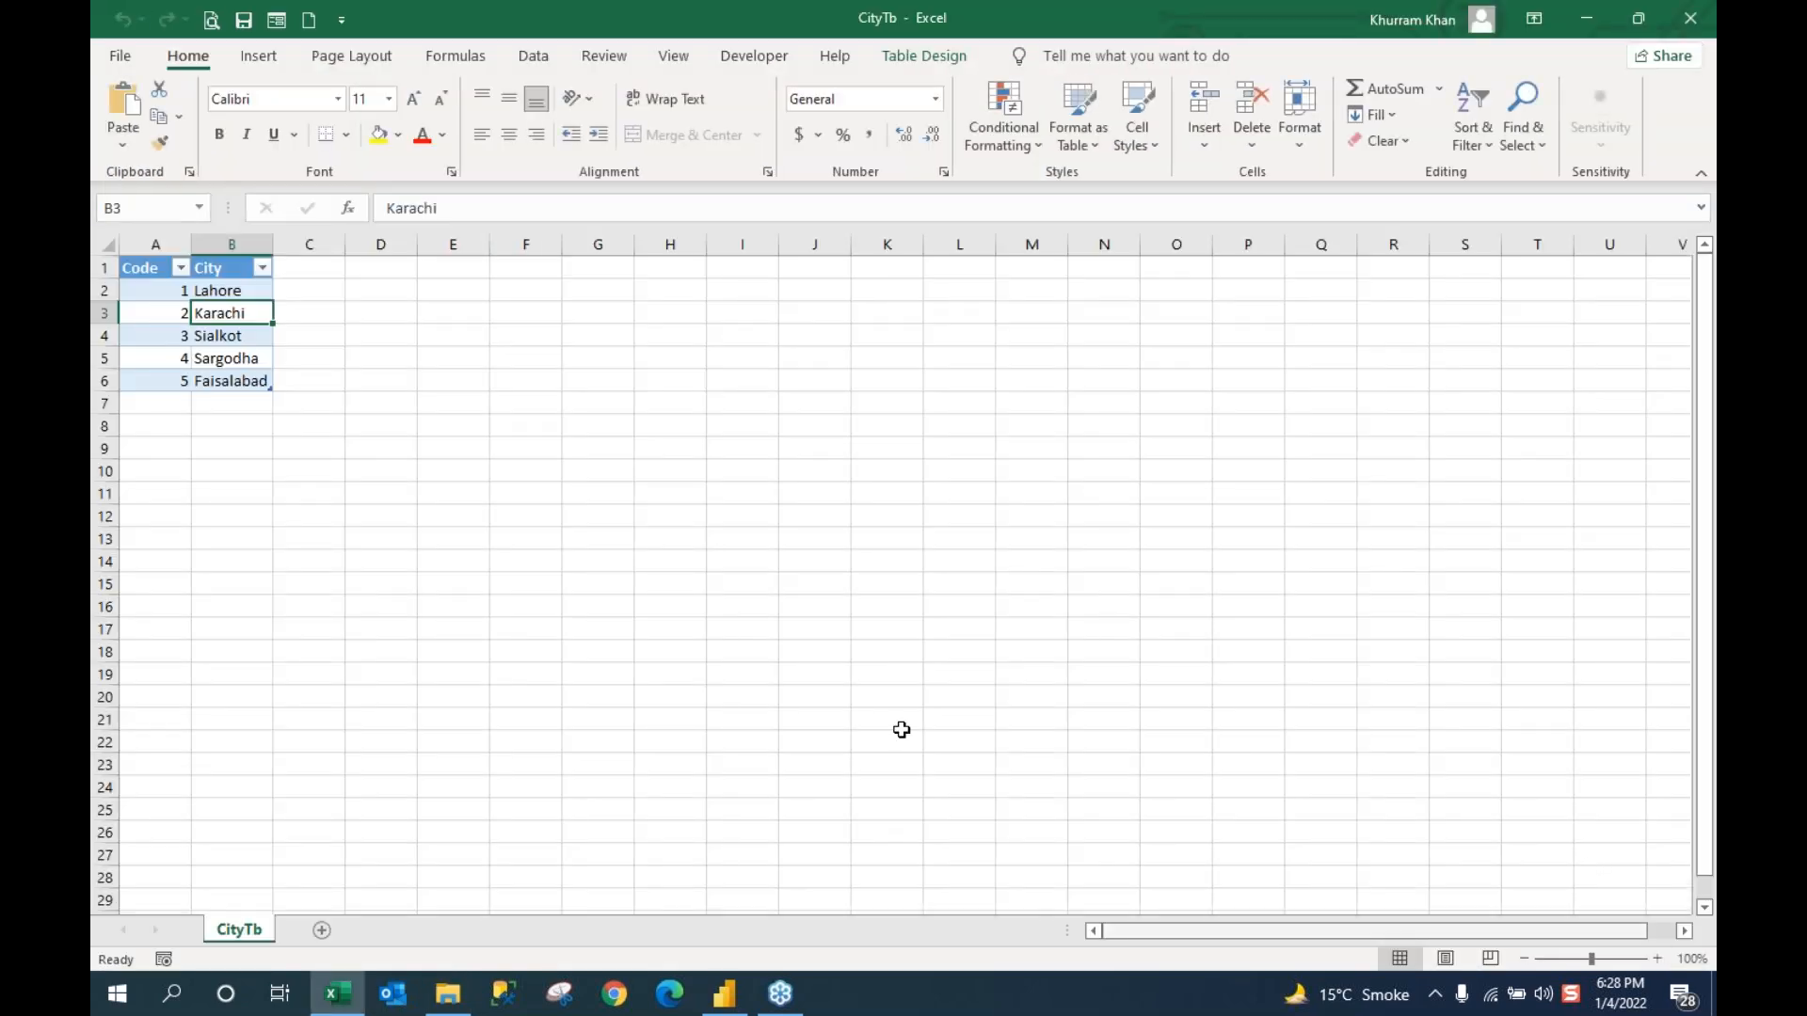
click(728, 652)
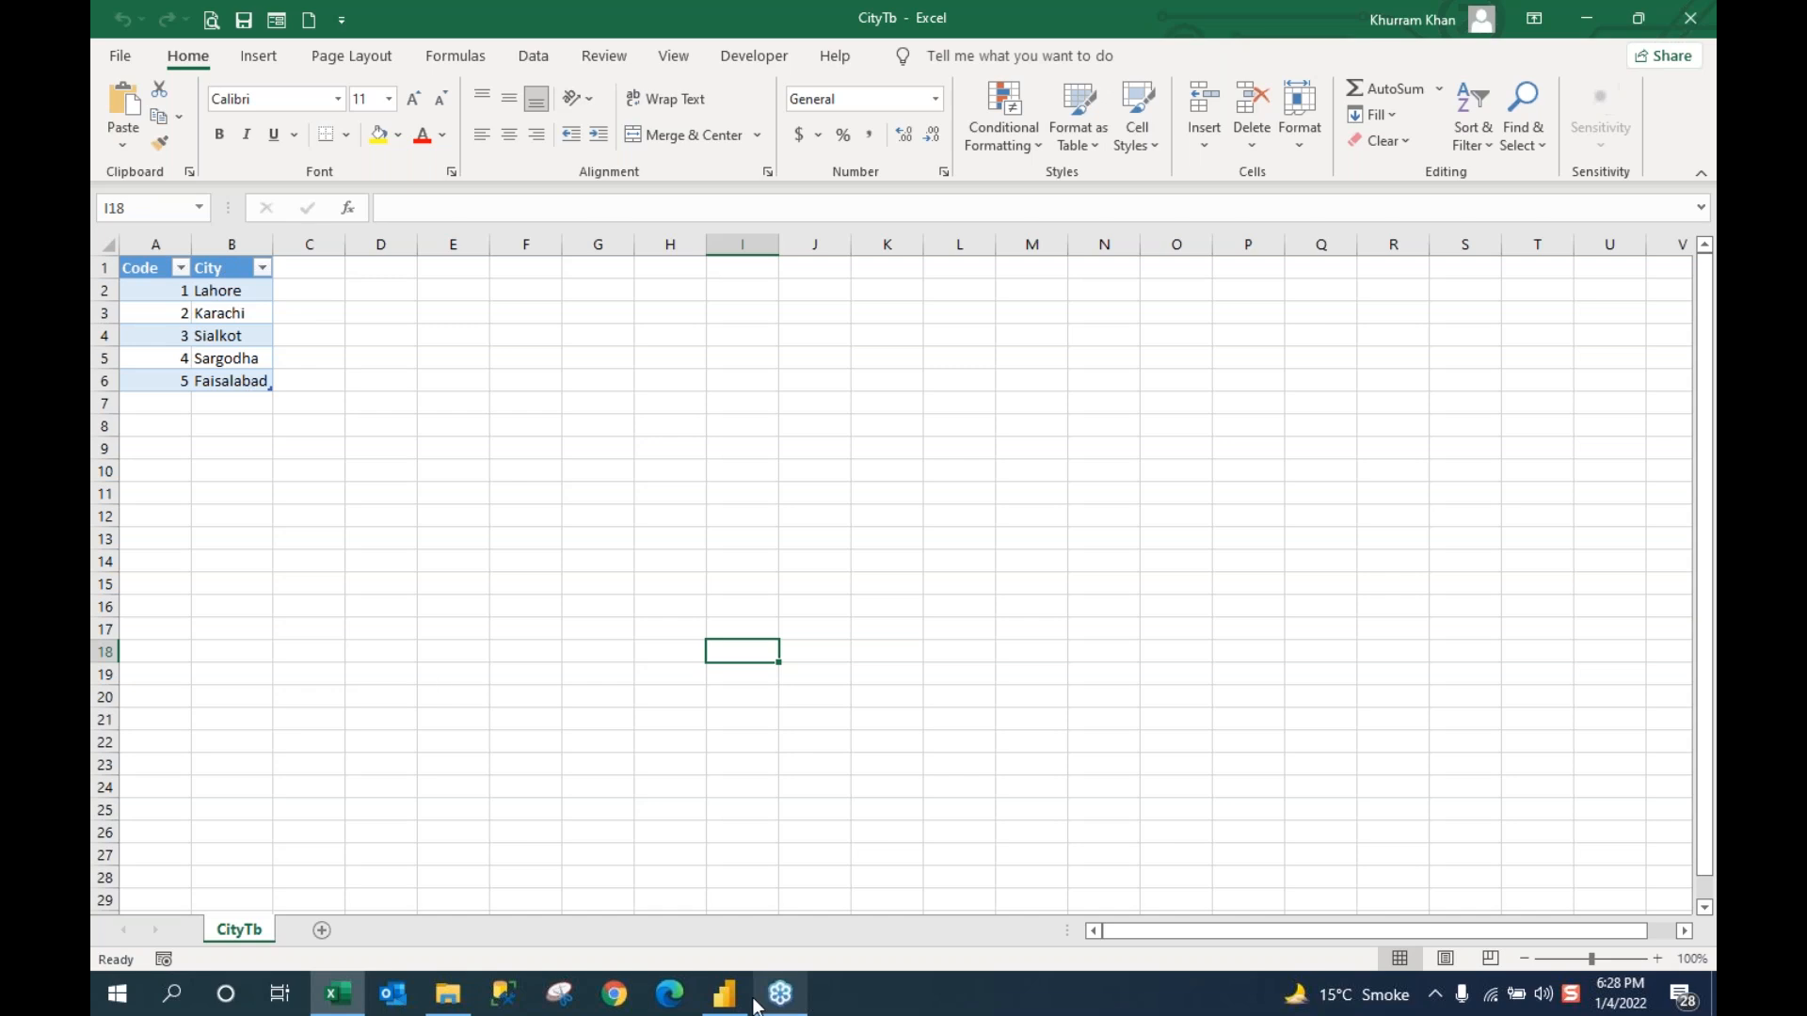
click(447, 999)
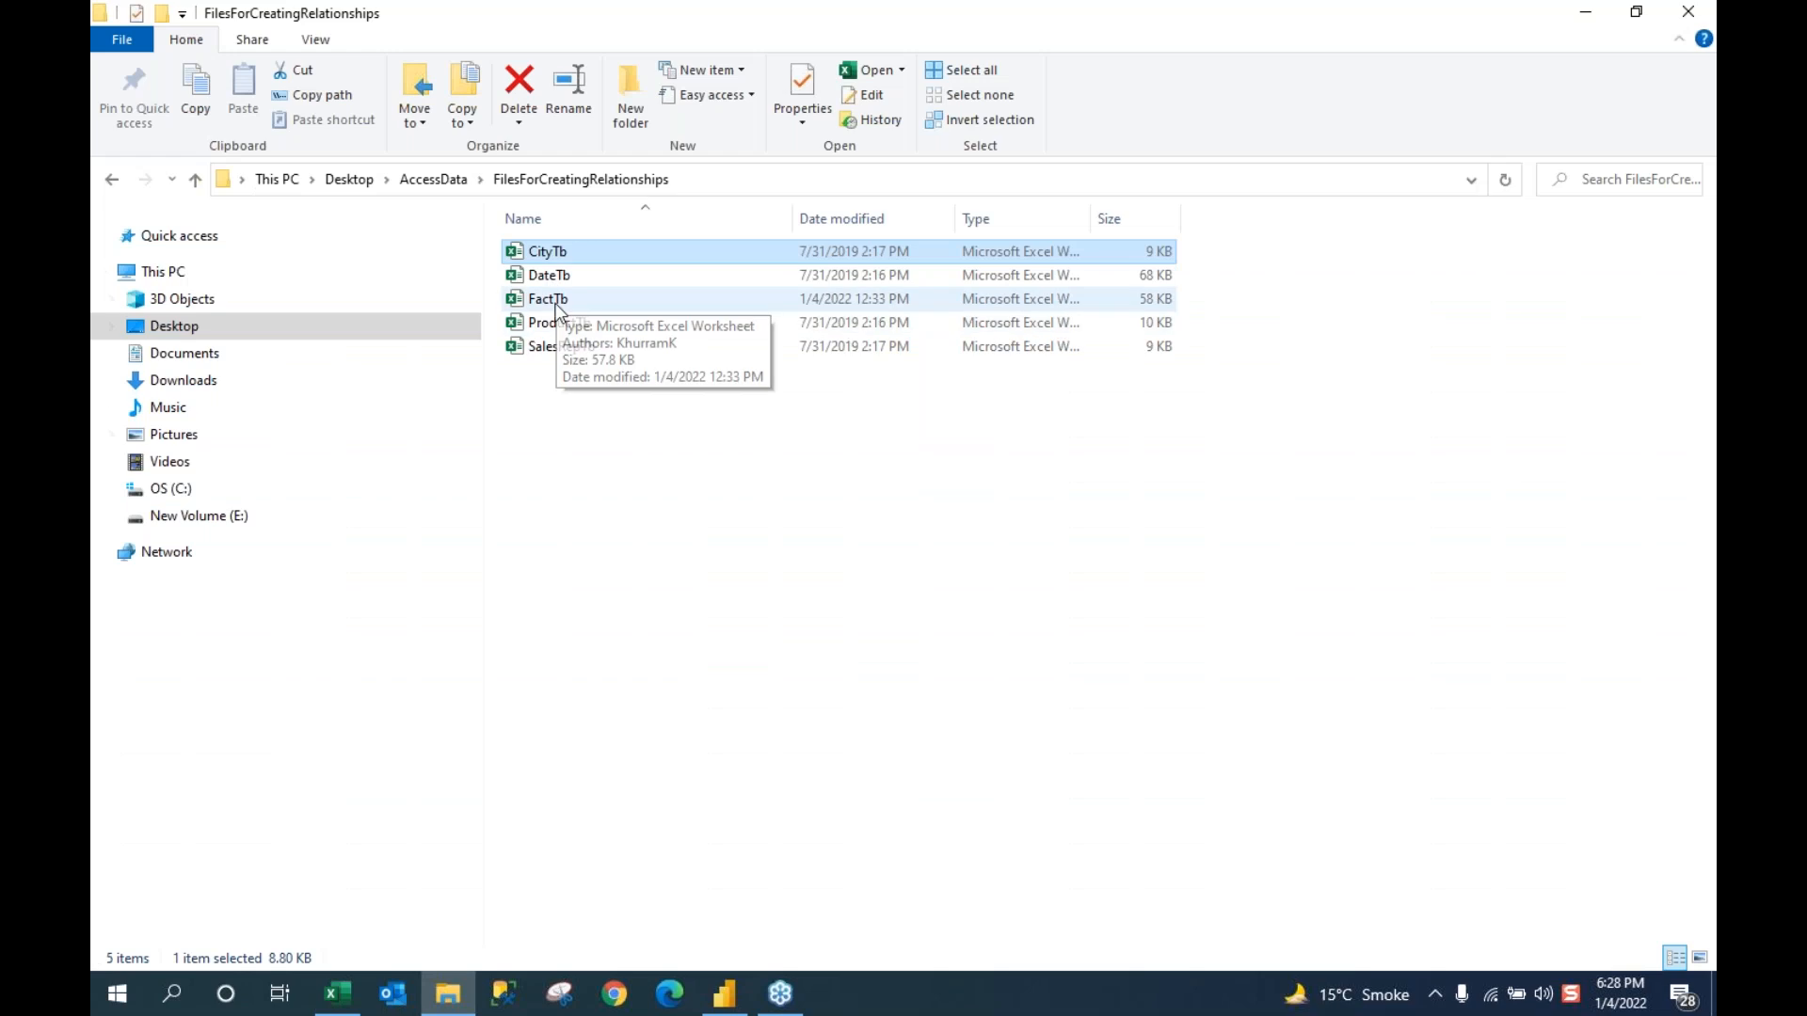
Step: Open ProductTb and AutoFit column C so the ProfitMargin header is fully visible
double_click(550, 323)
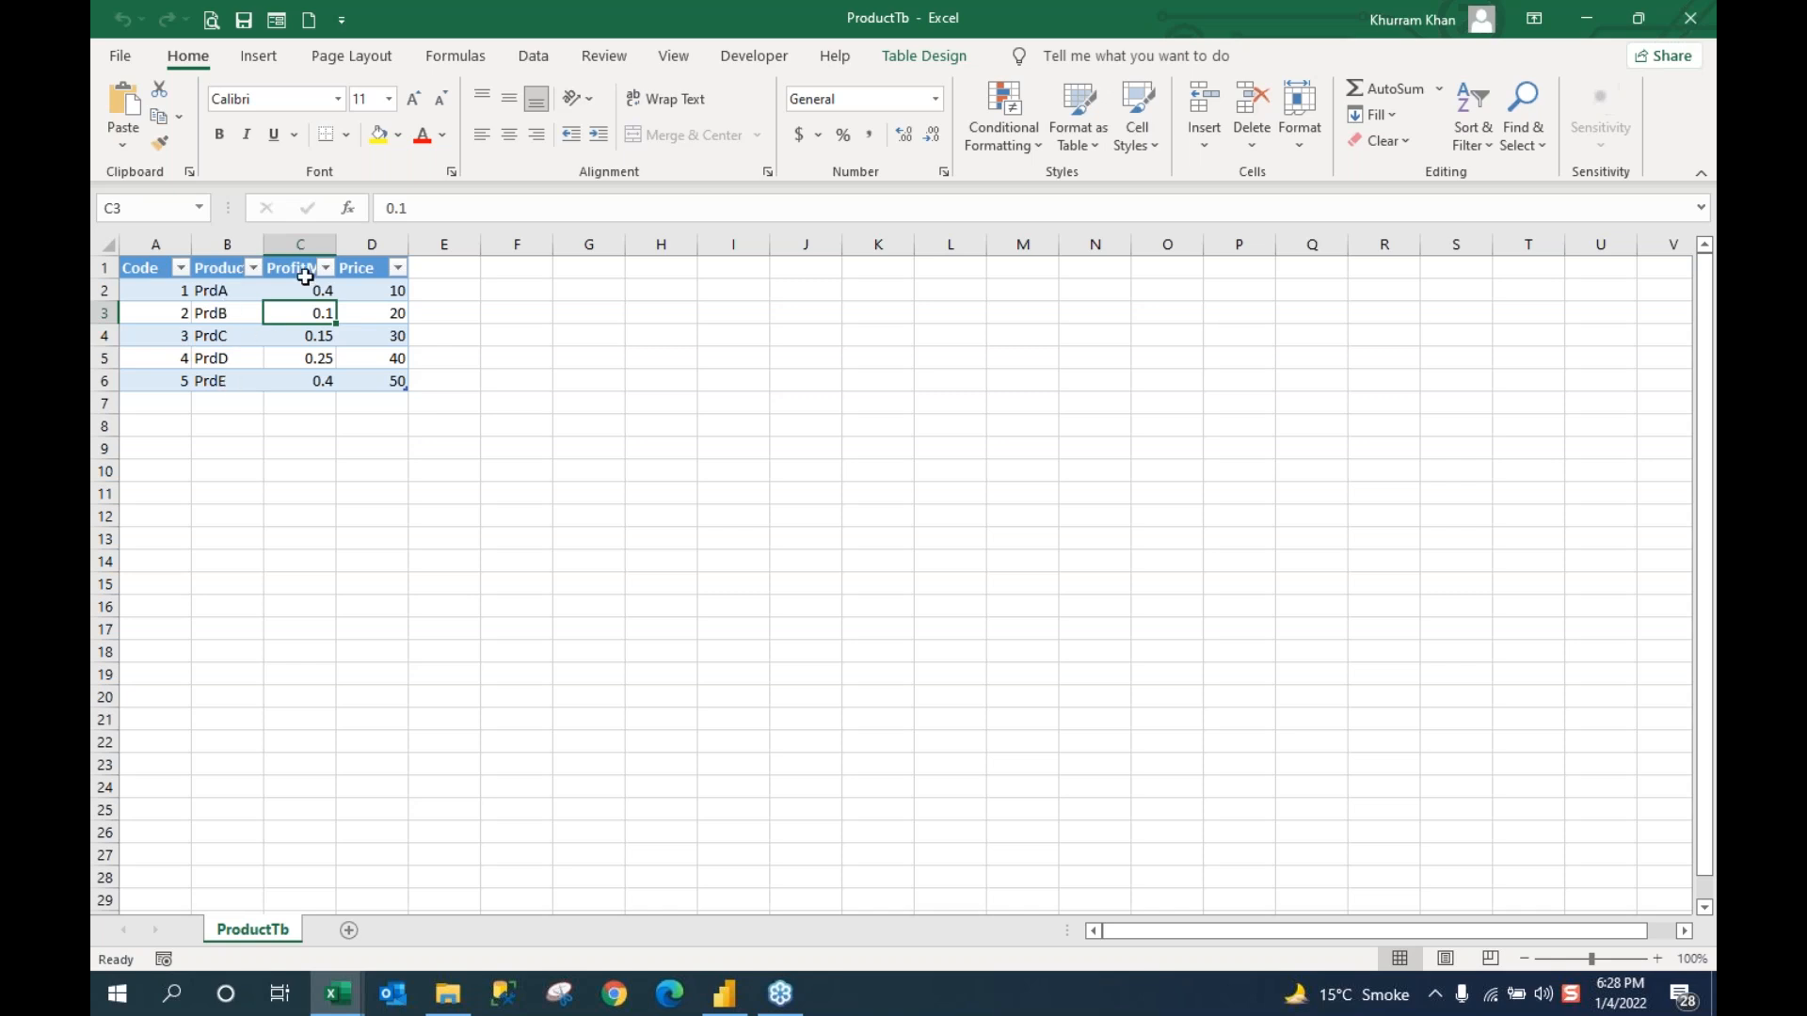
double_click(336, 247)
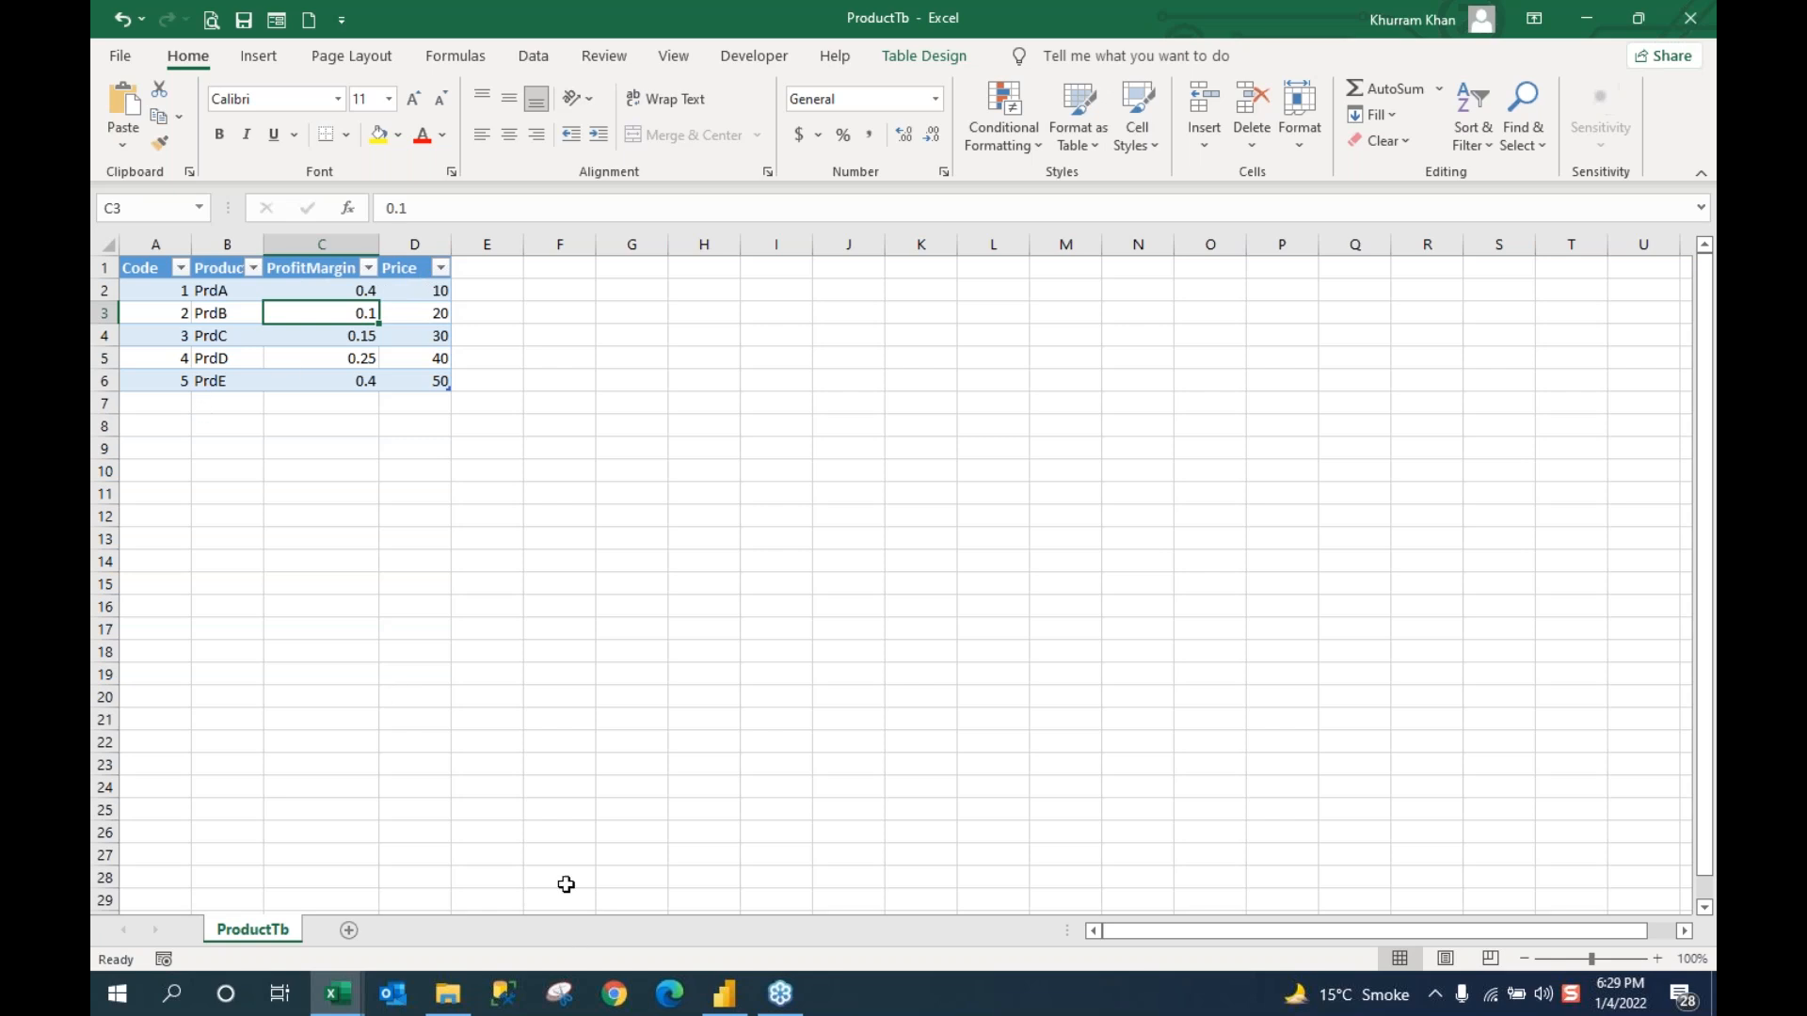
click(448, 996)
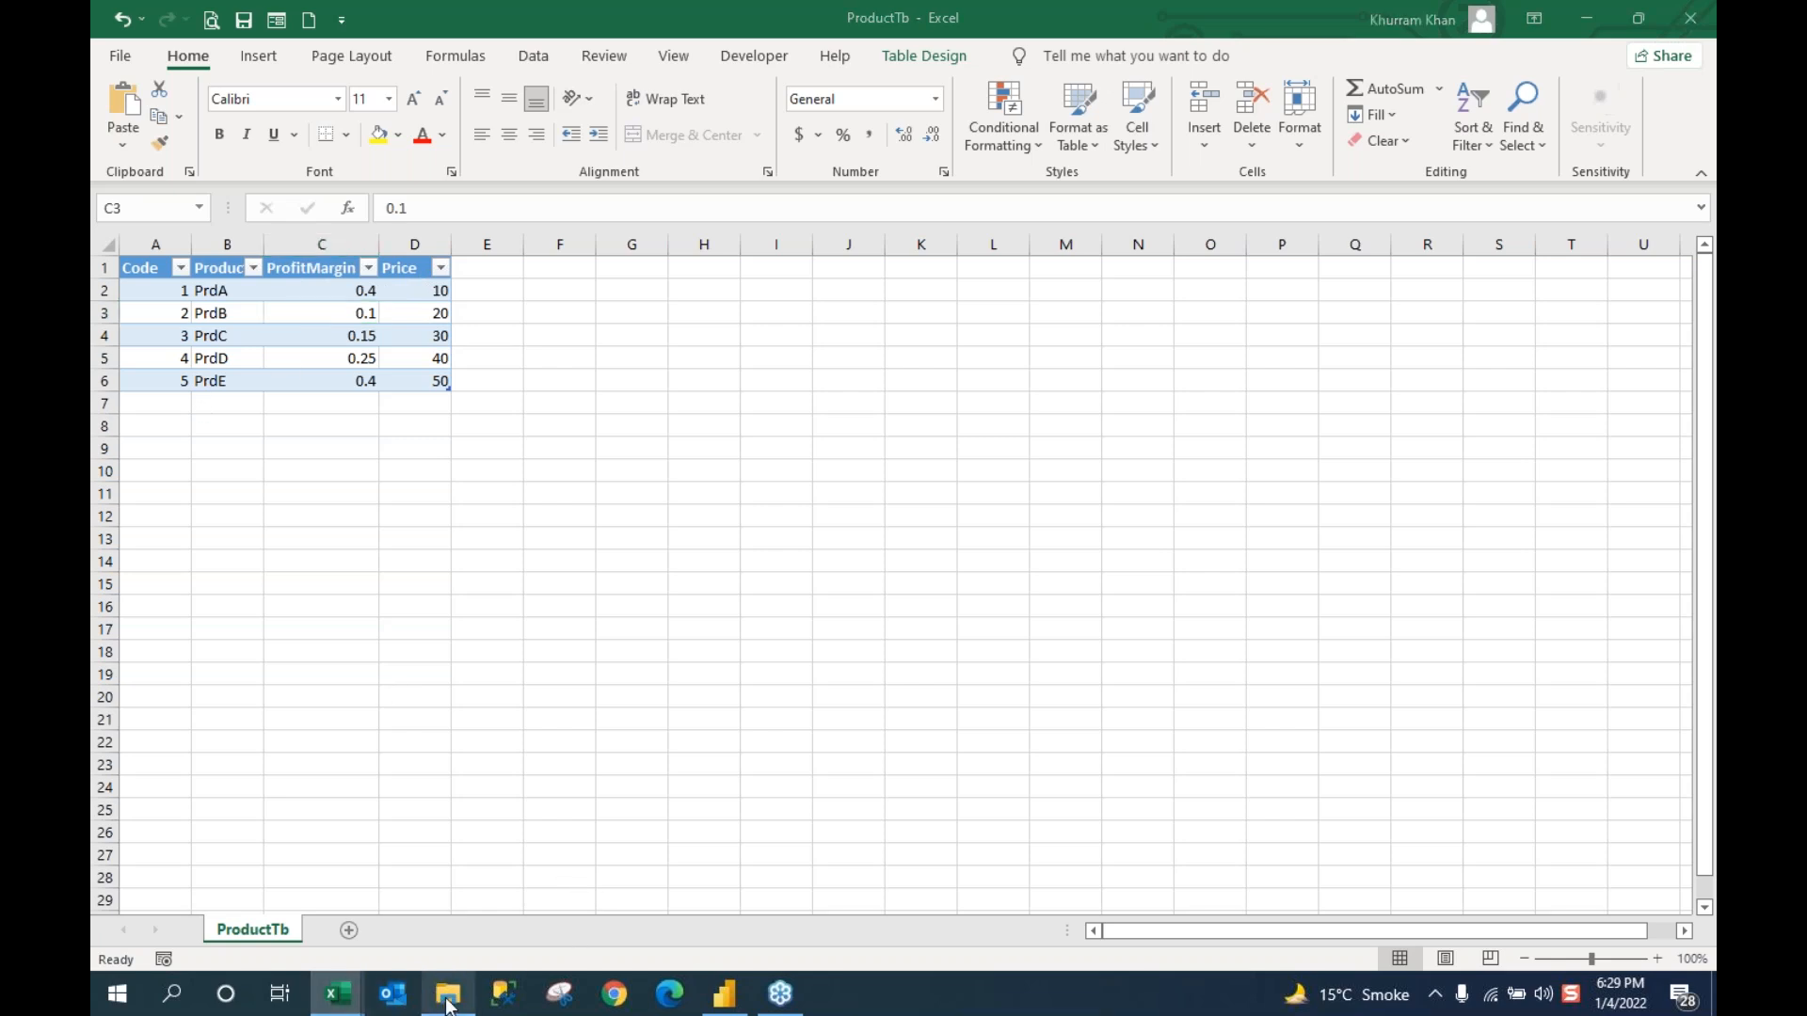
Step: Open SalesRepTb, then close SalesRepTb, ProductTb (without saving) and CityTb
double_click(552, 350)
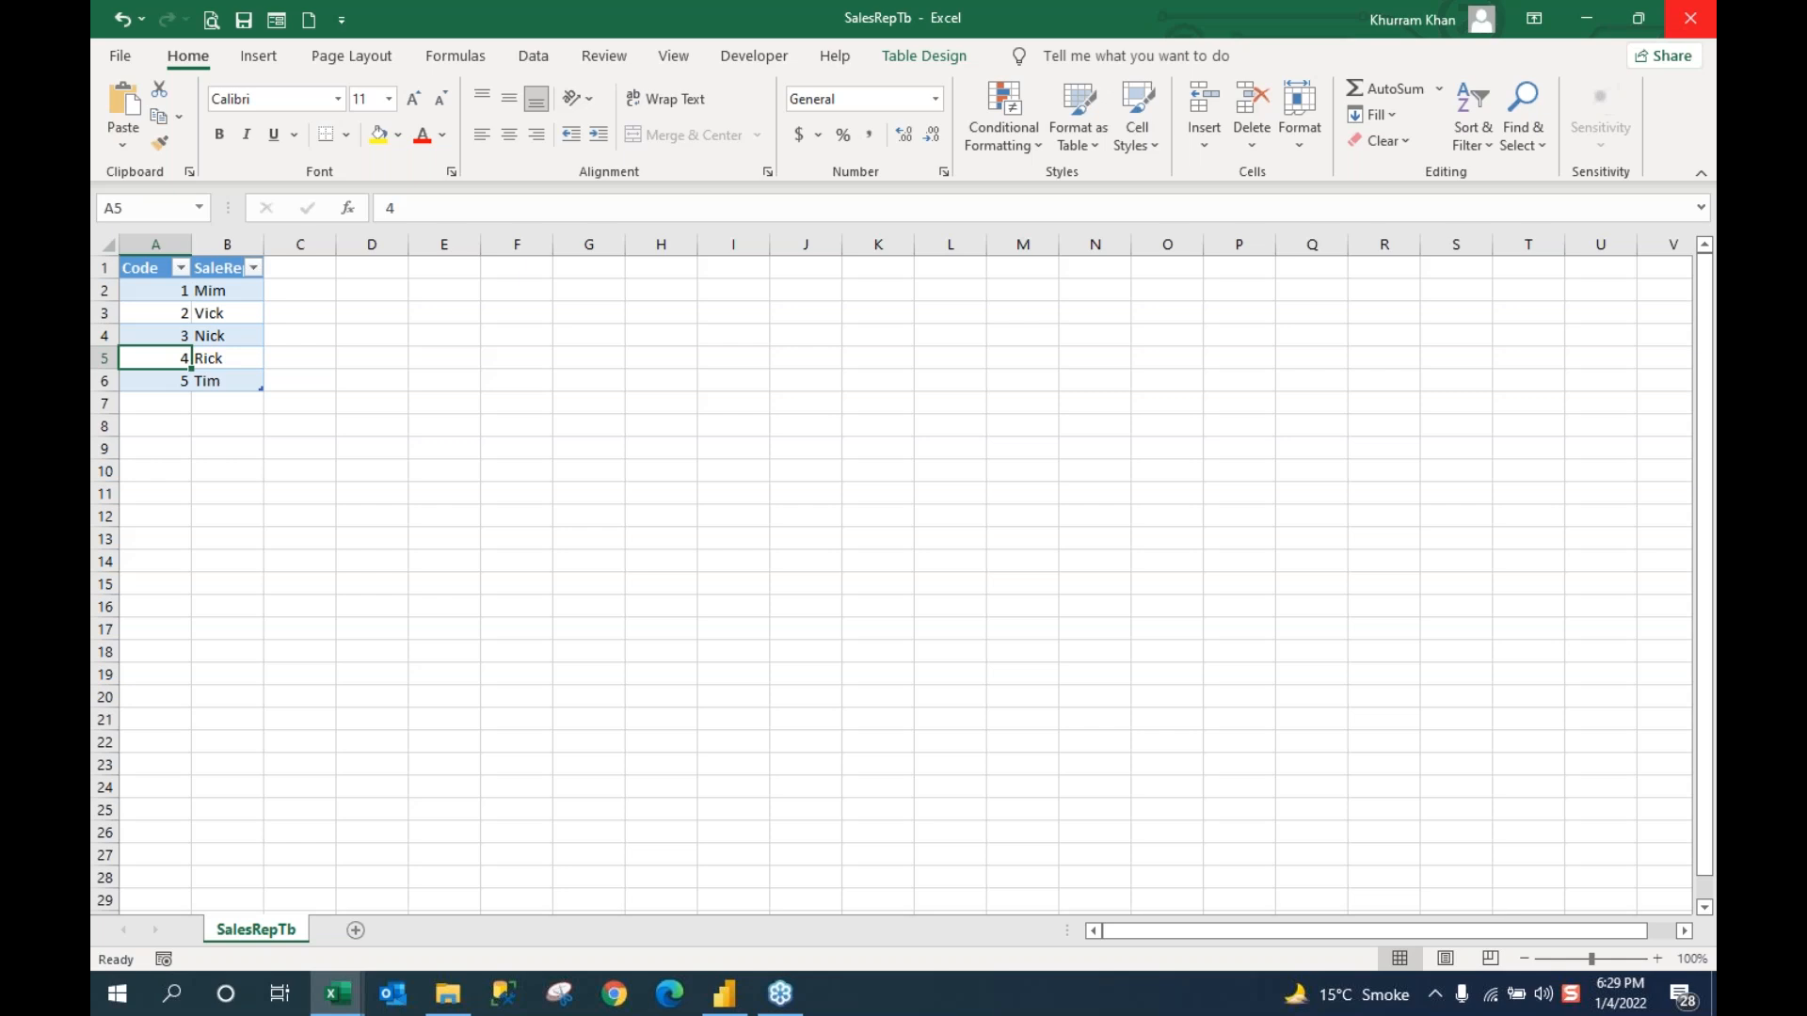
click(1690, 17)
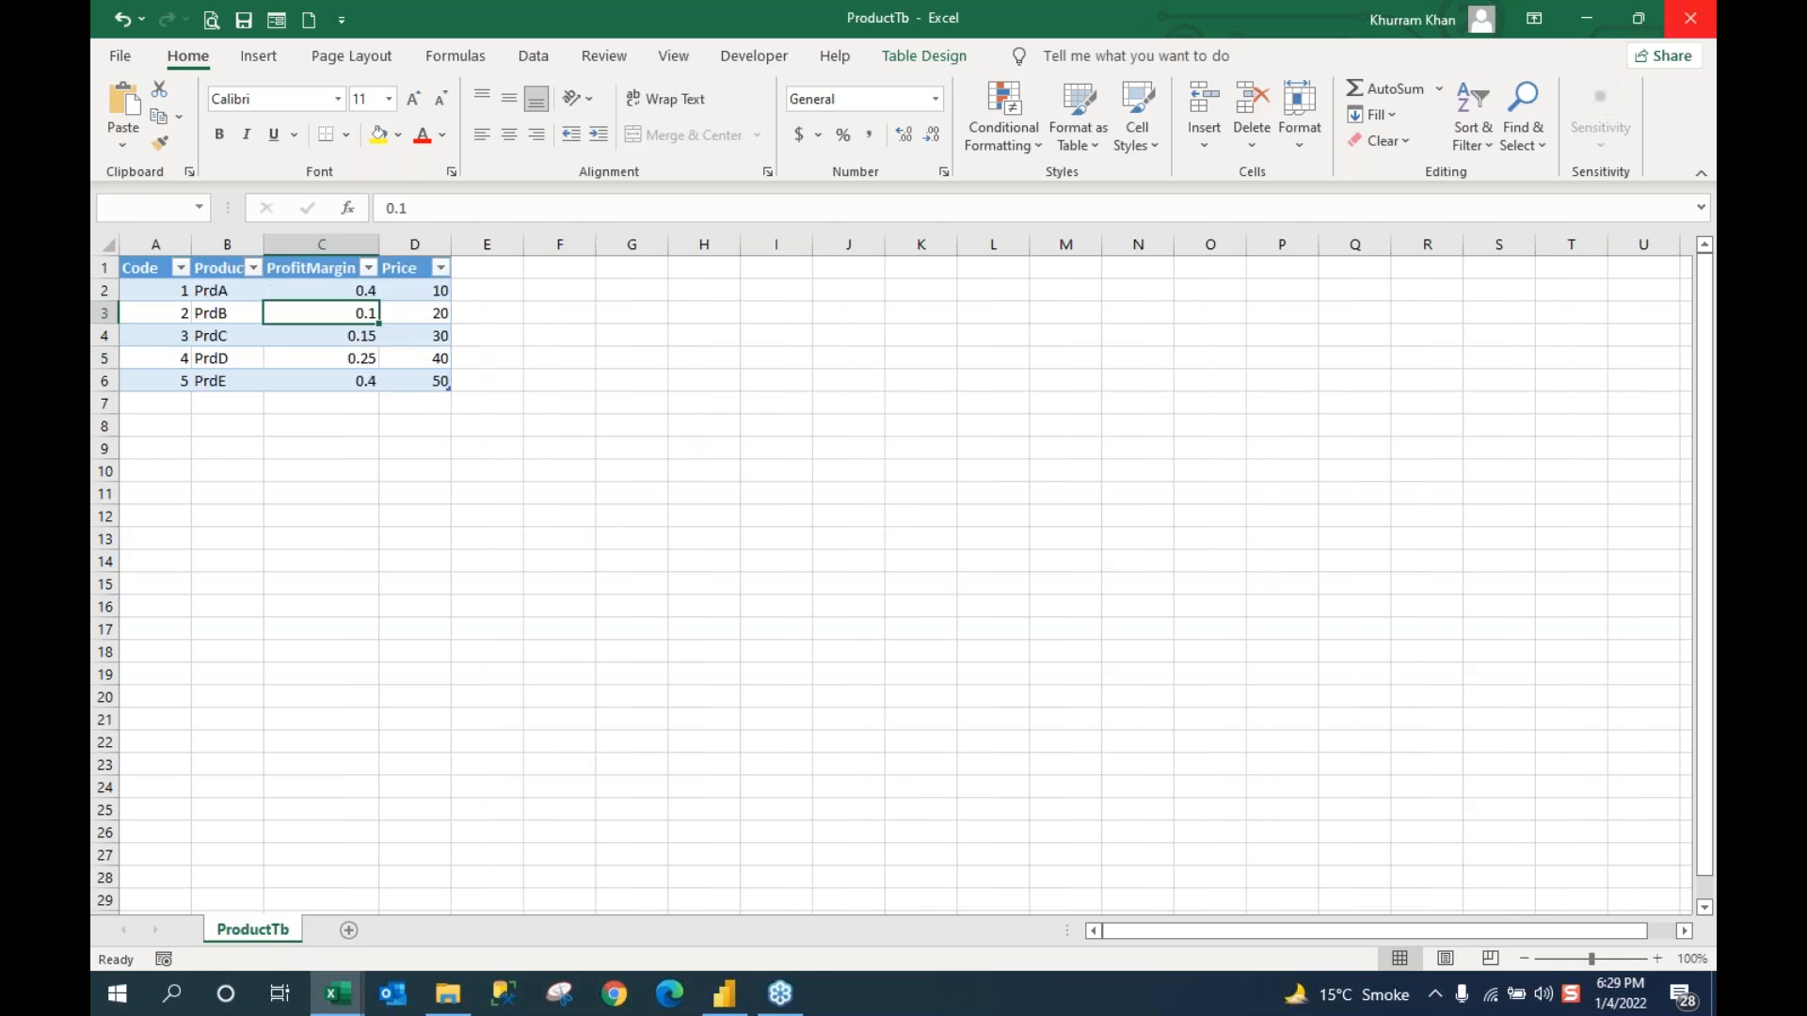
click(1690, 18)
click(918, 523)
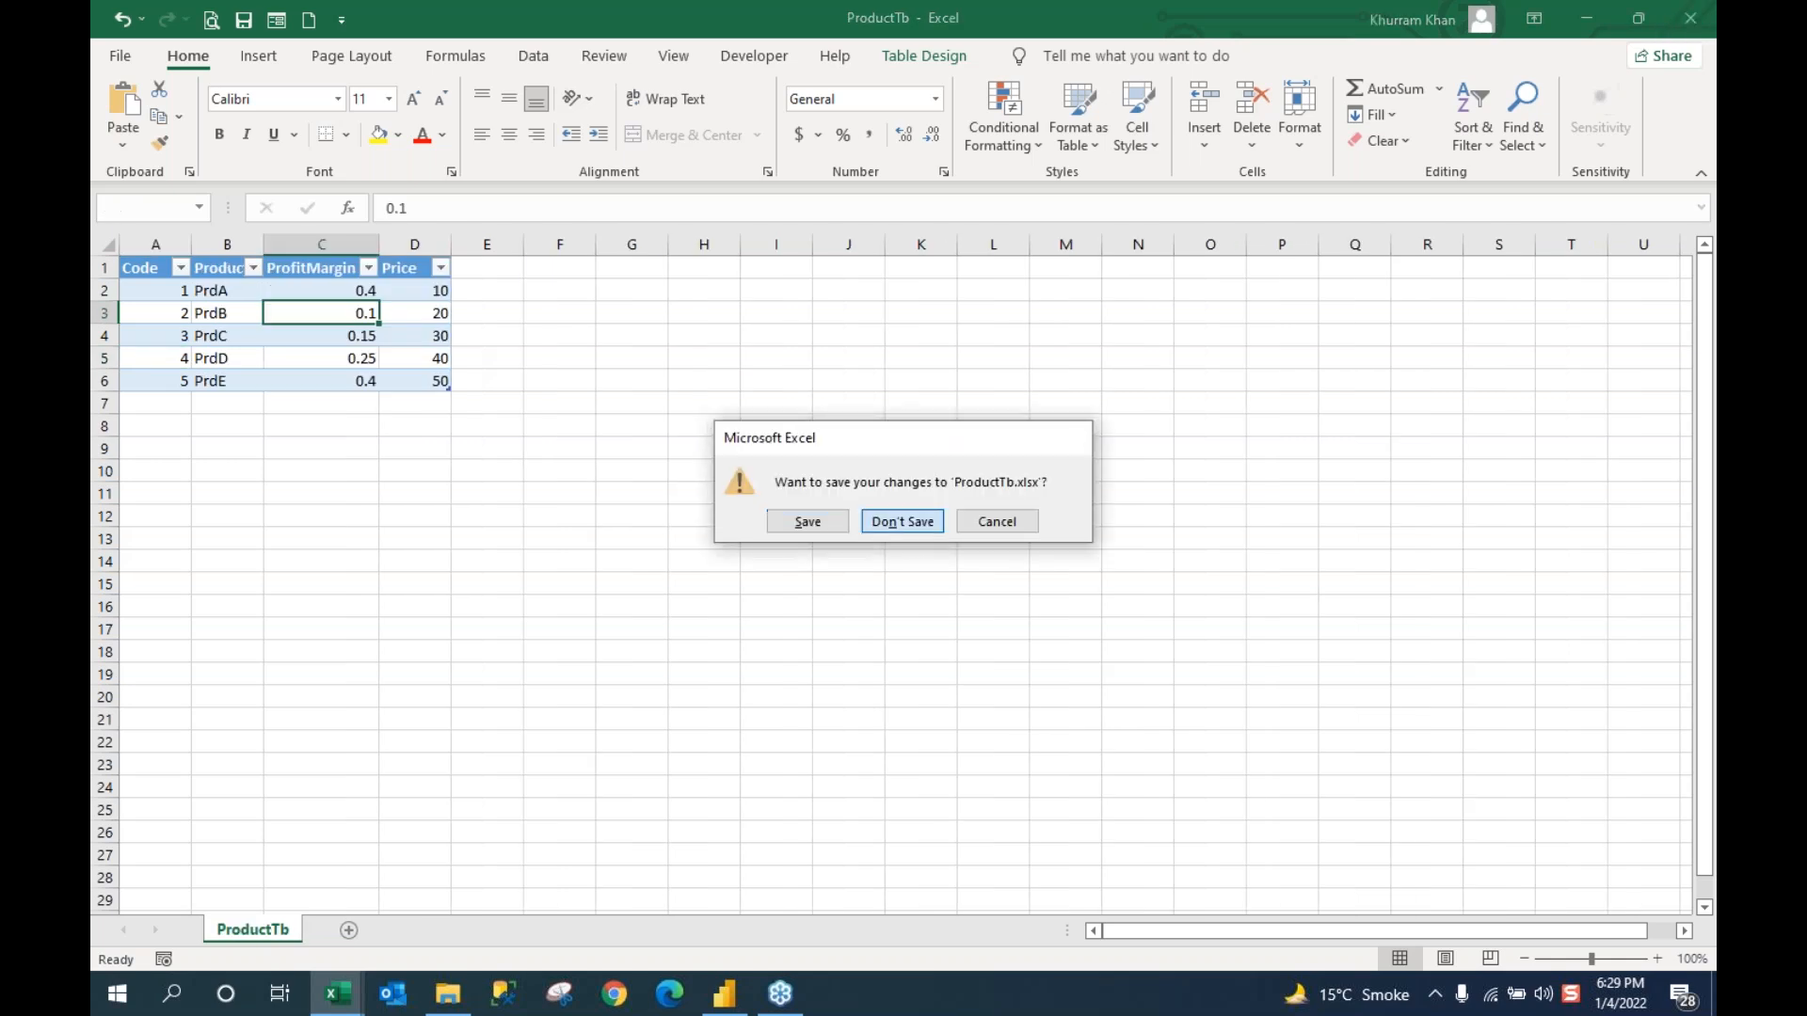
click(1699, 16)
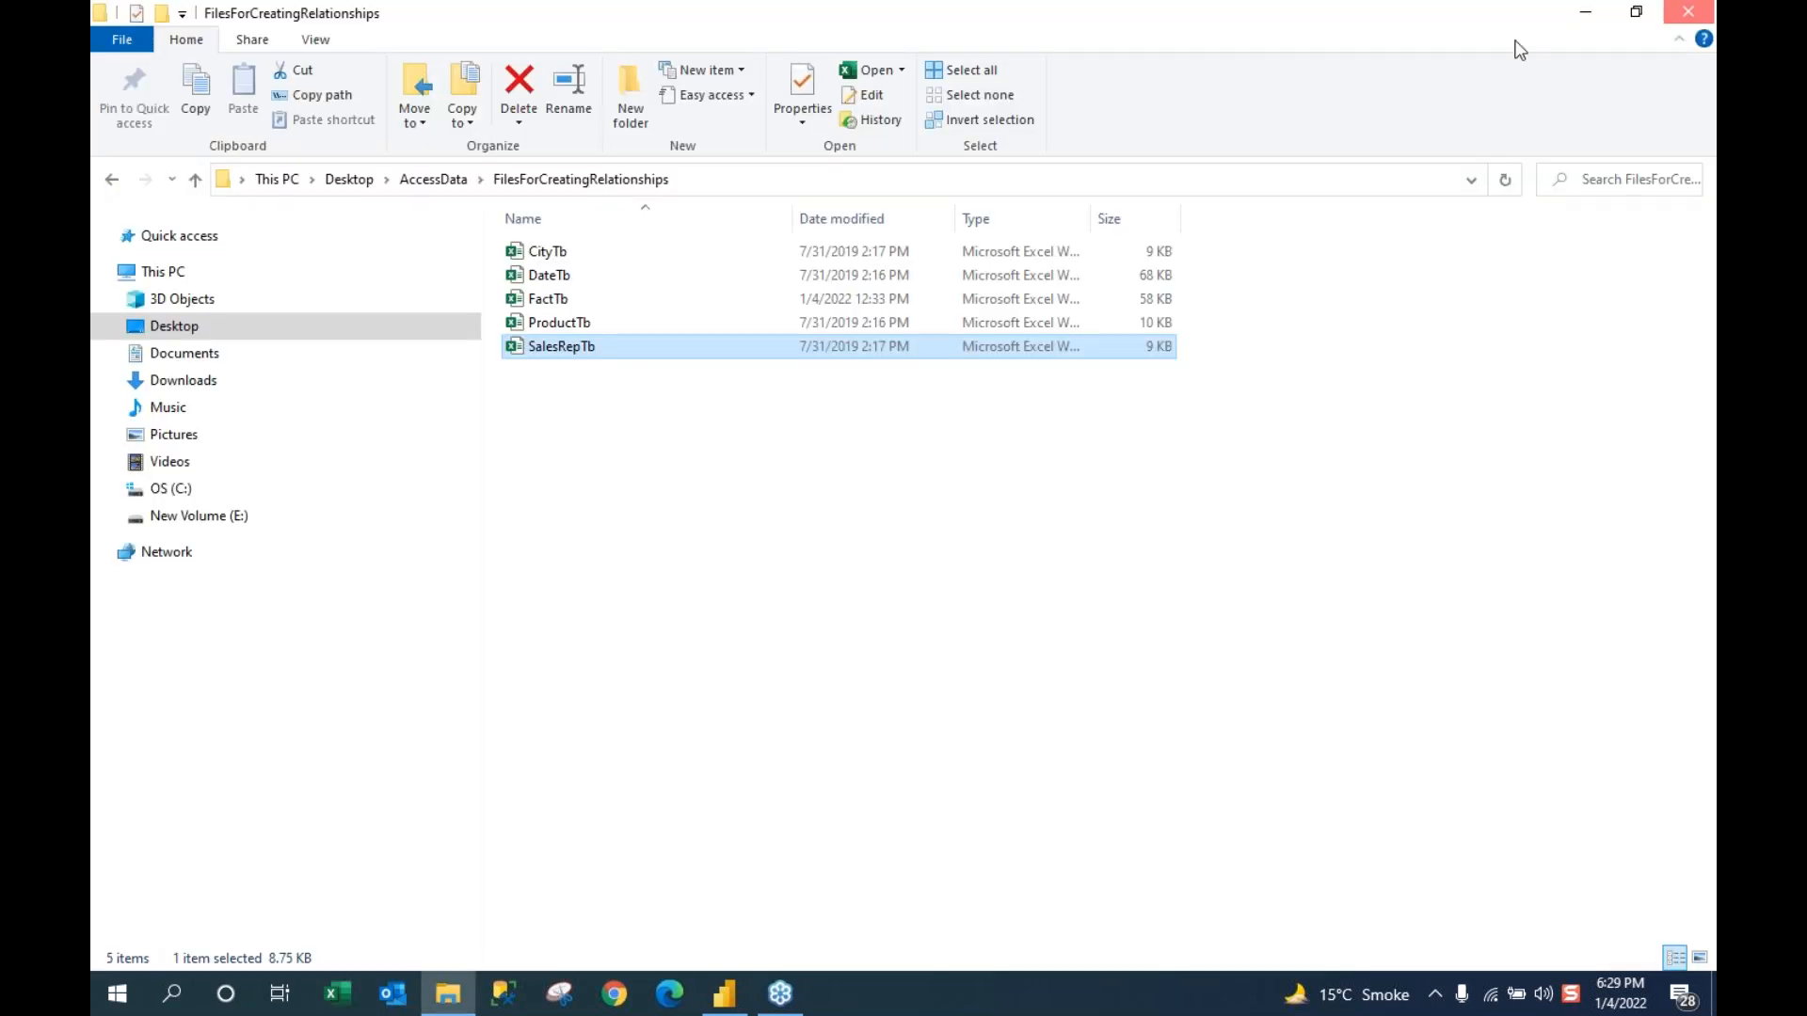
Step: Close the FilesForCreatingRelationships Explorer window to bring Power BI Desktop back
click(1688, 12)
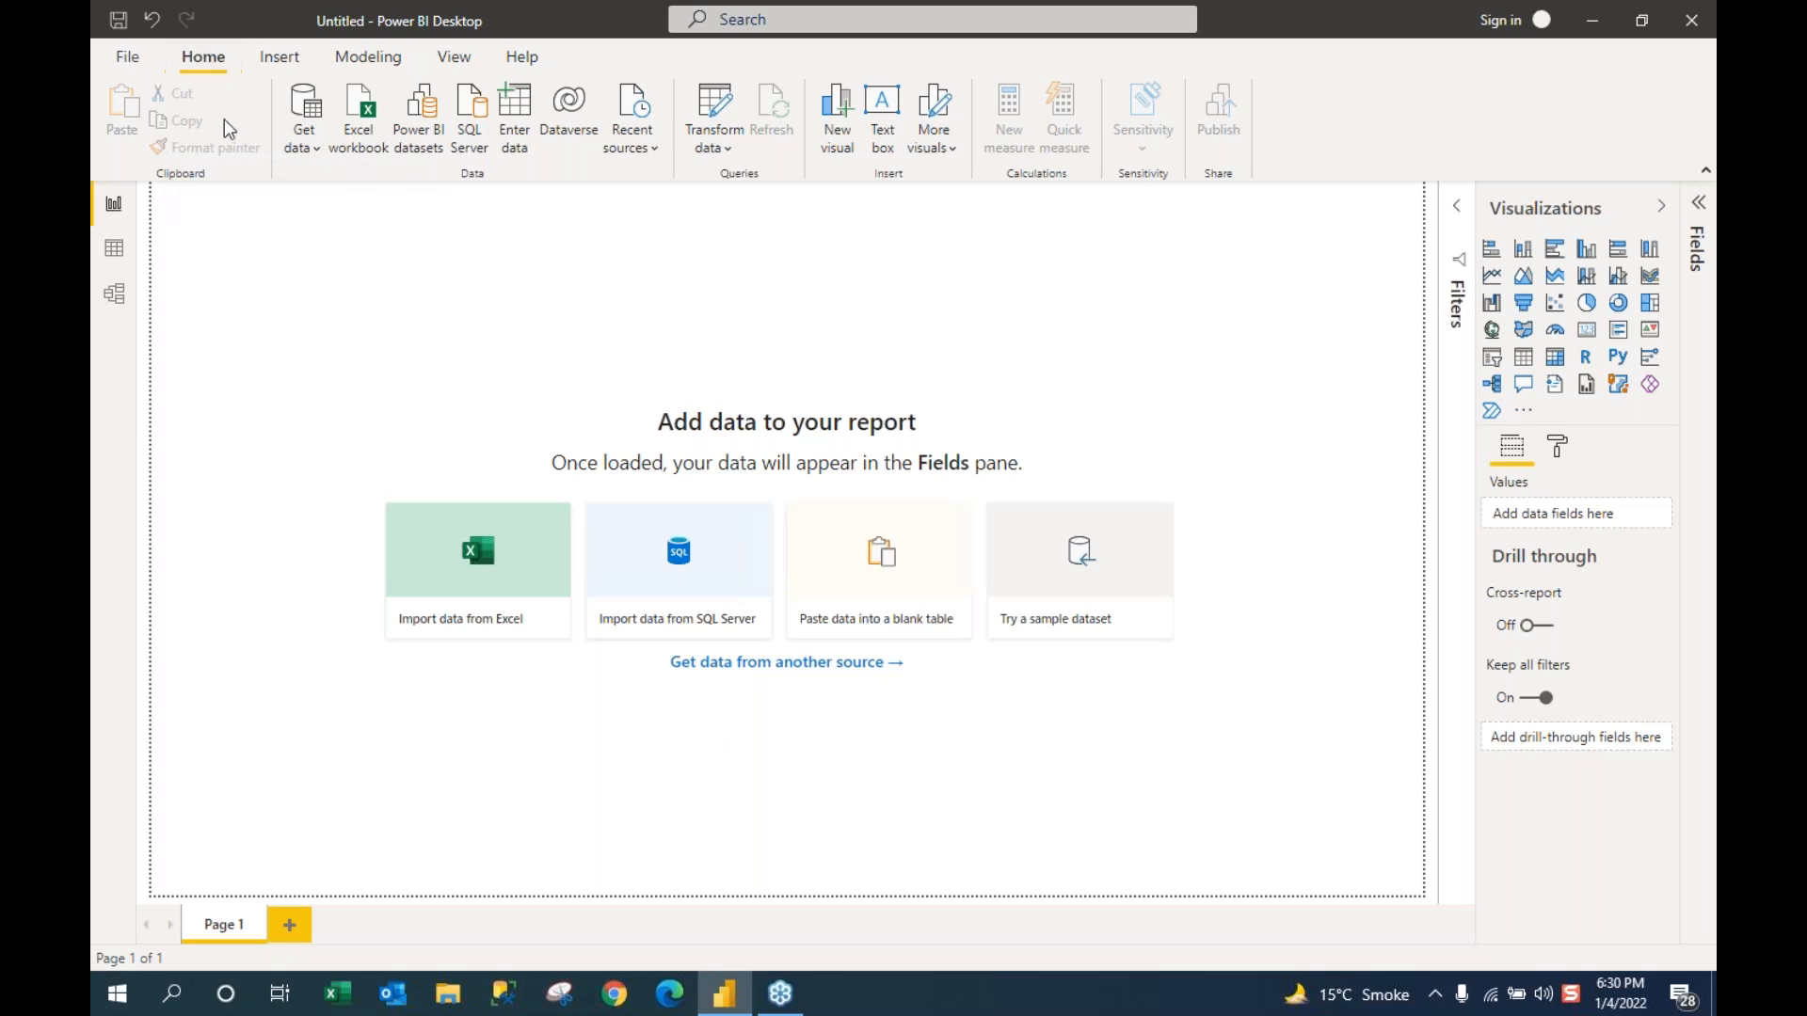
Step: Open the full Get Data connector catalogue from the Get data dropdown's More option
click(318, 150)
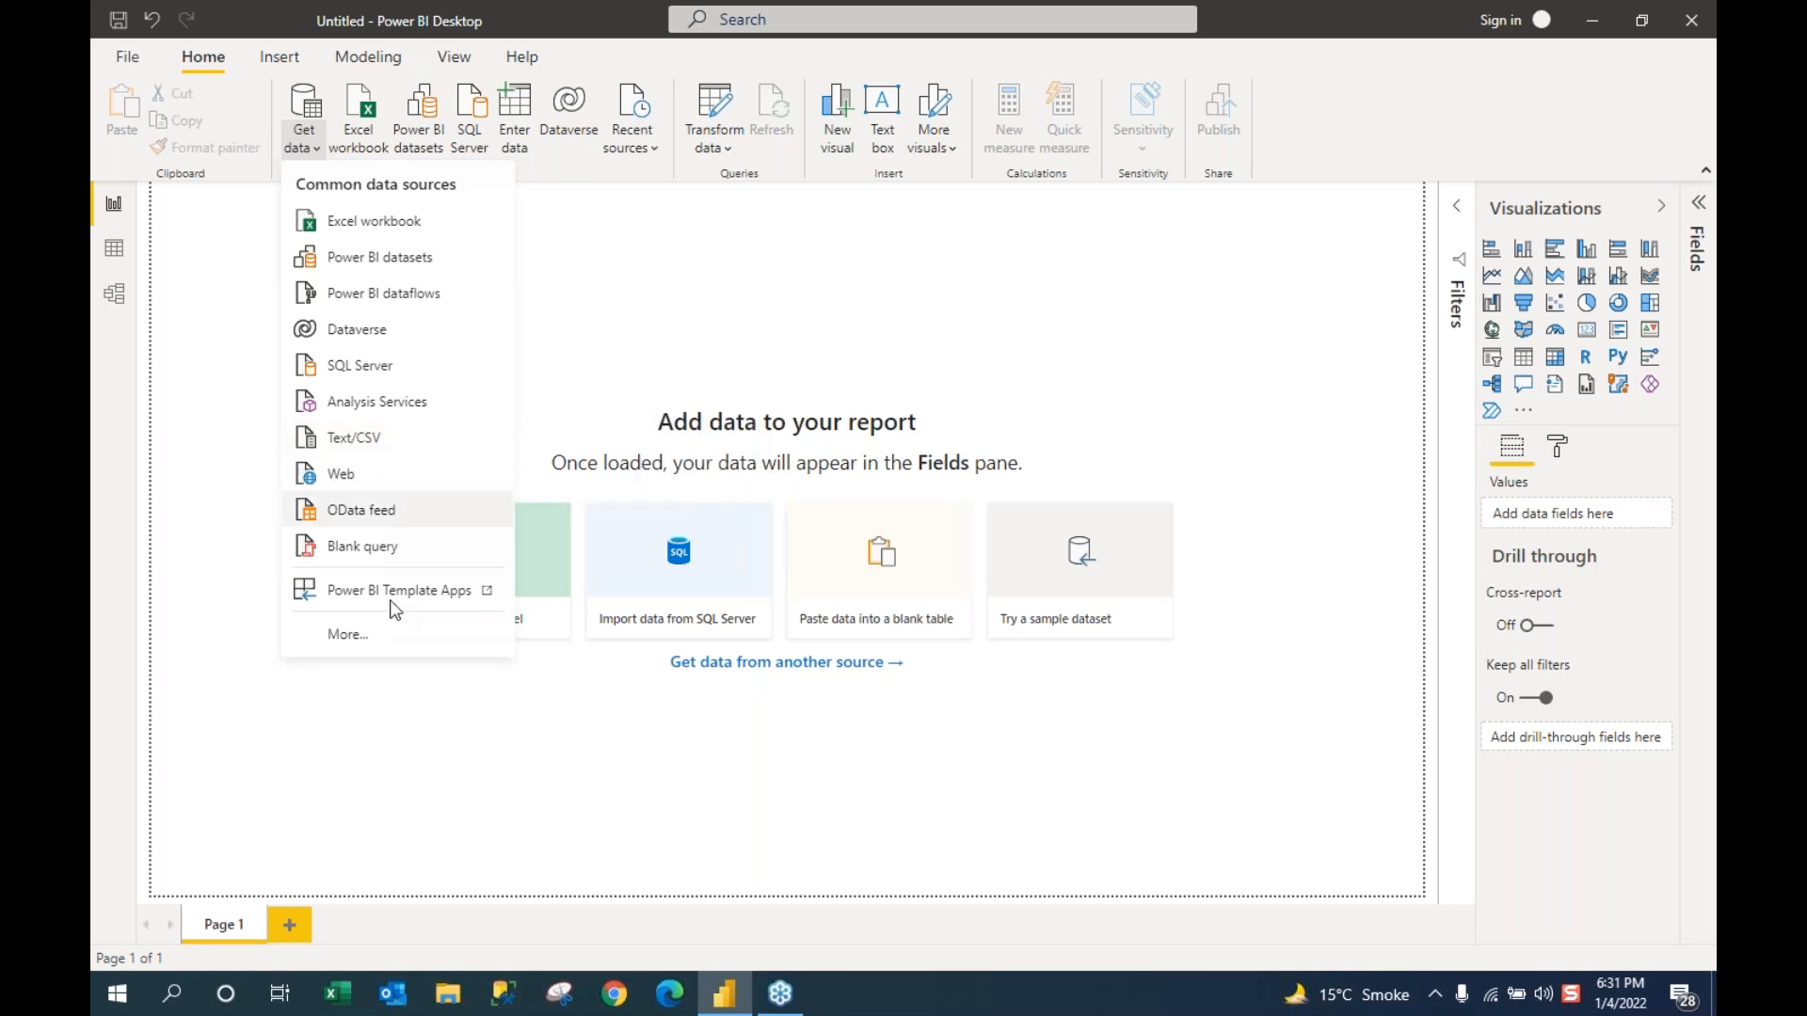
click(346, 637)
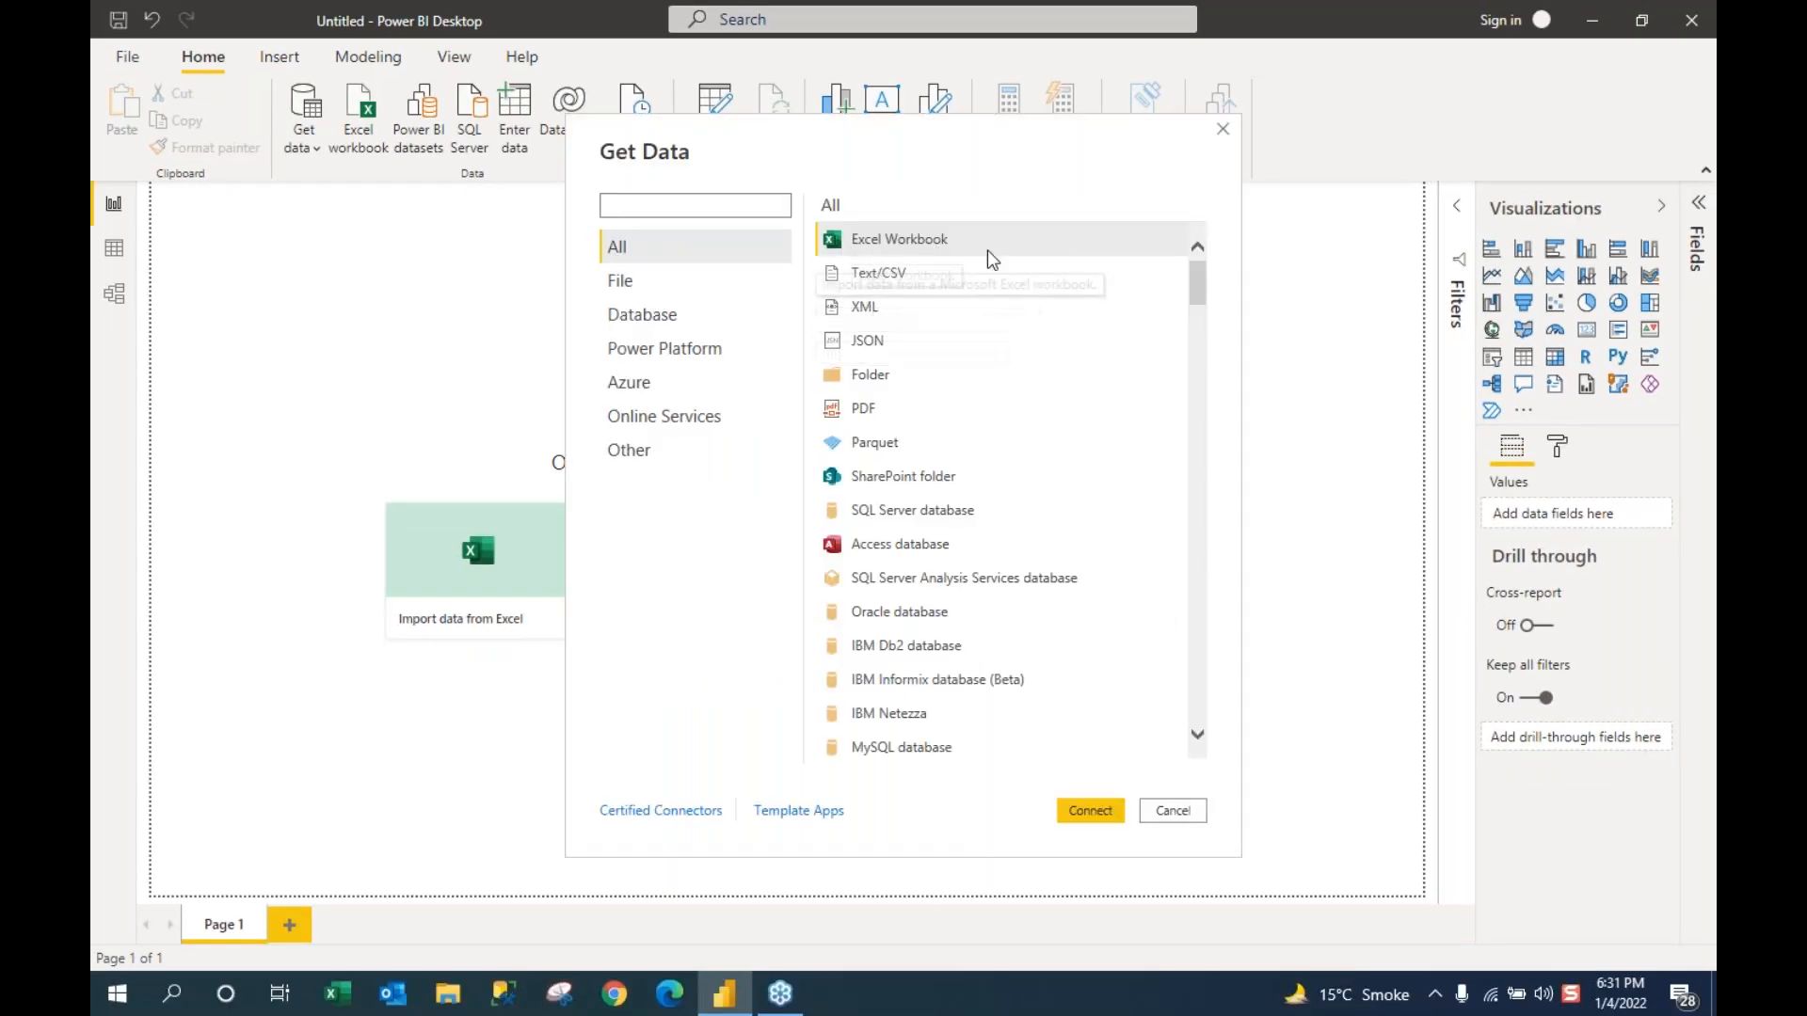
Step: Scroll down through the Get Data connector list, then cancel without connecting
mouse_move(1199, 303)
mouse_down()
mouse_move(1202, 345)
mouse_move(1201, 305)
mouse_up()
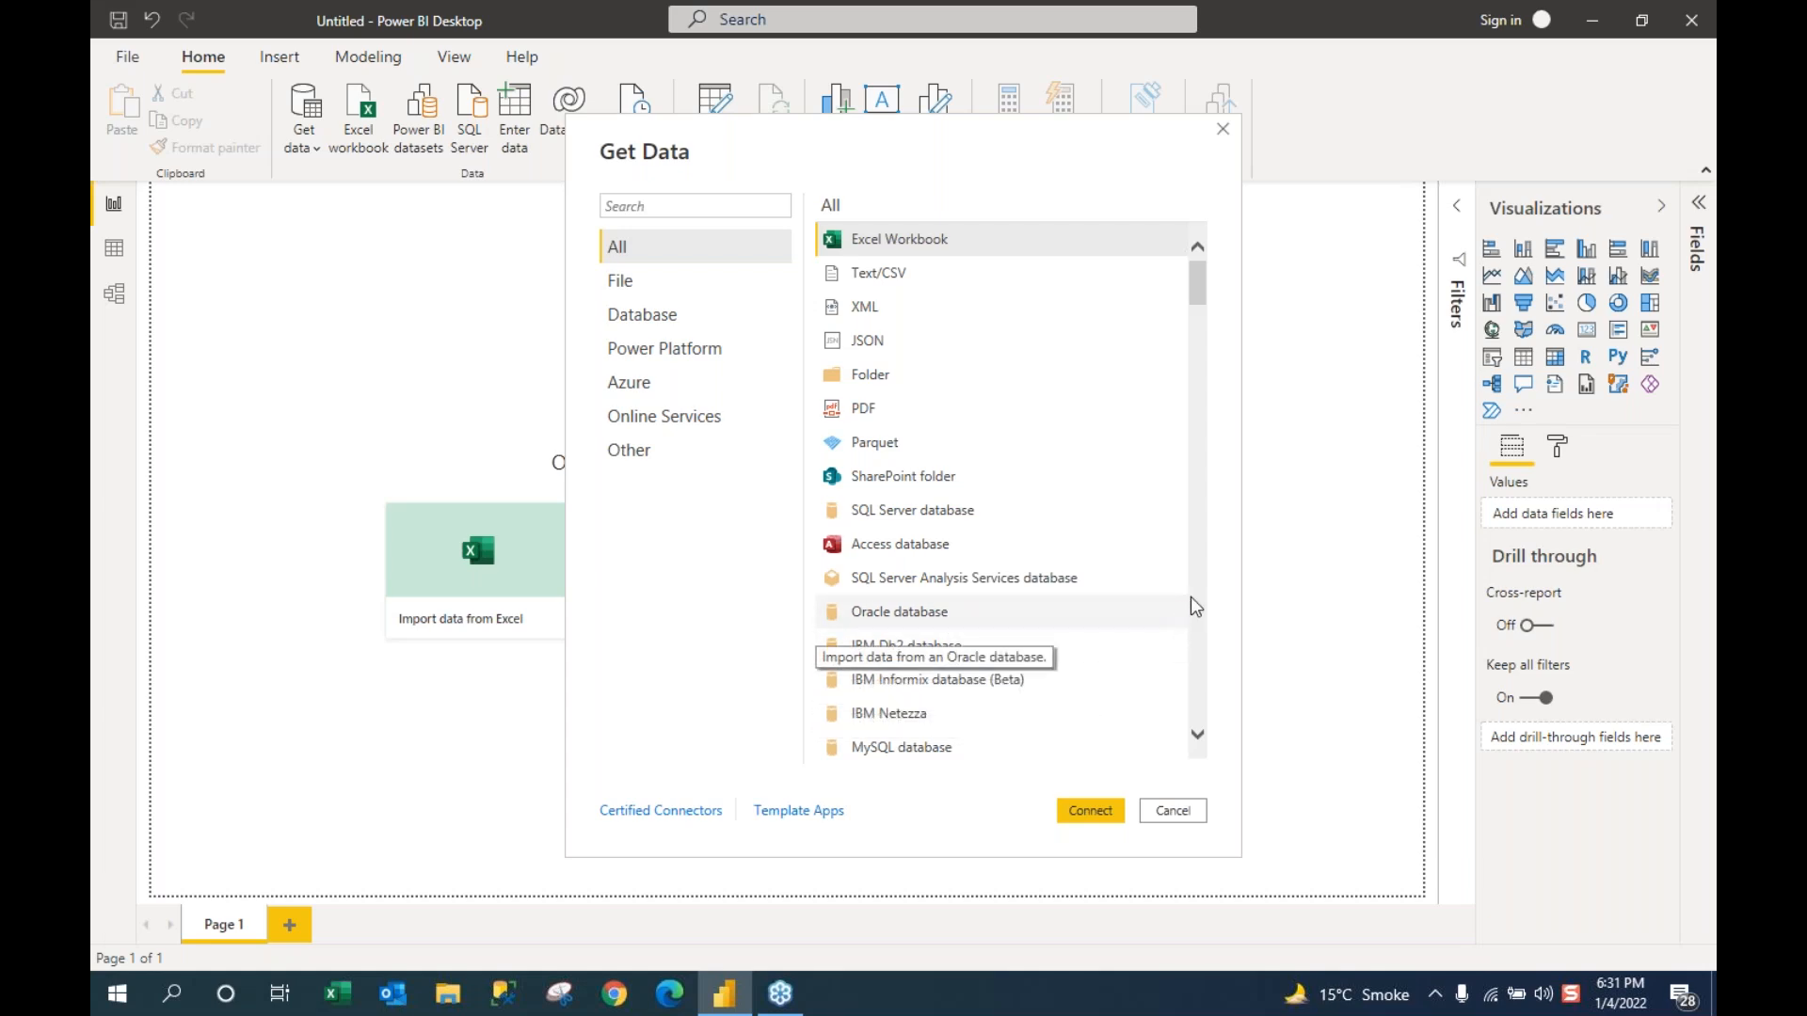
scroll(1200, 743, down, 8)
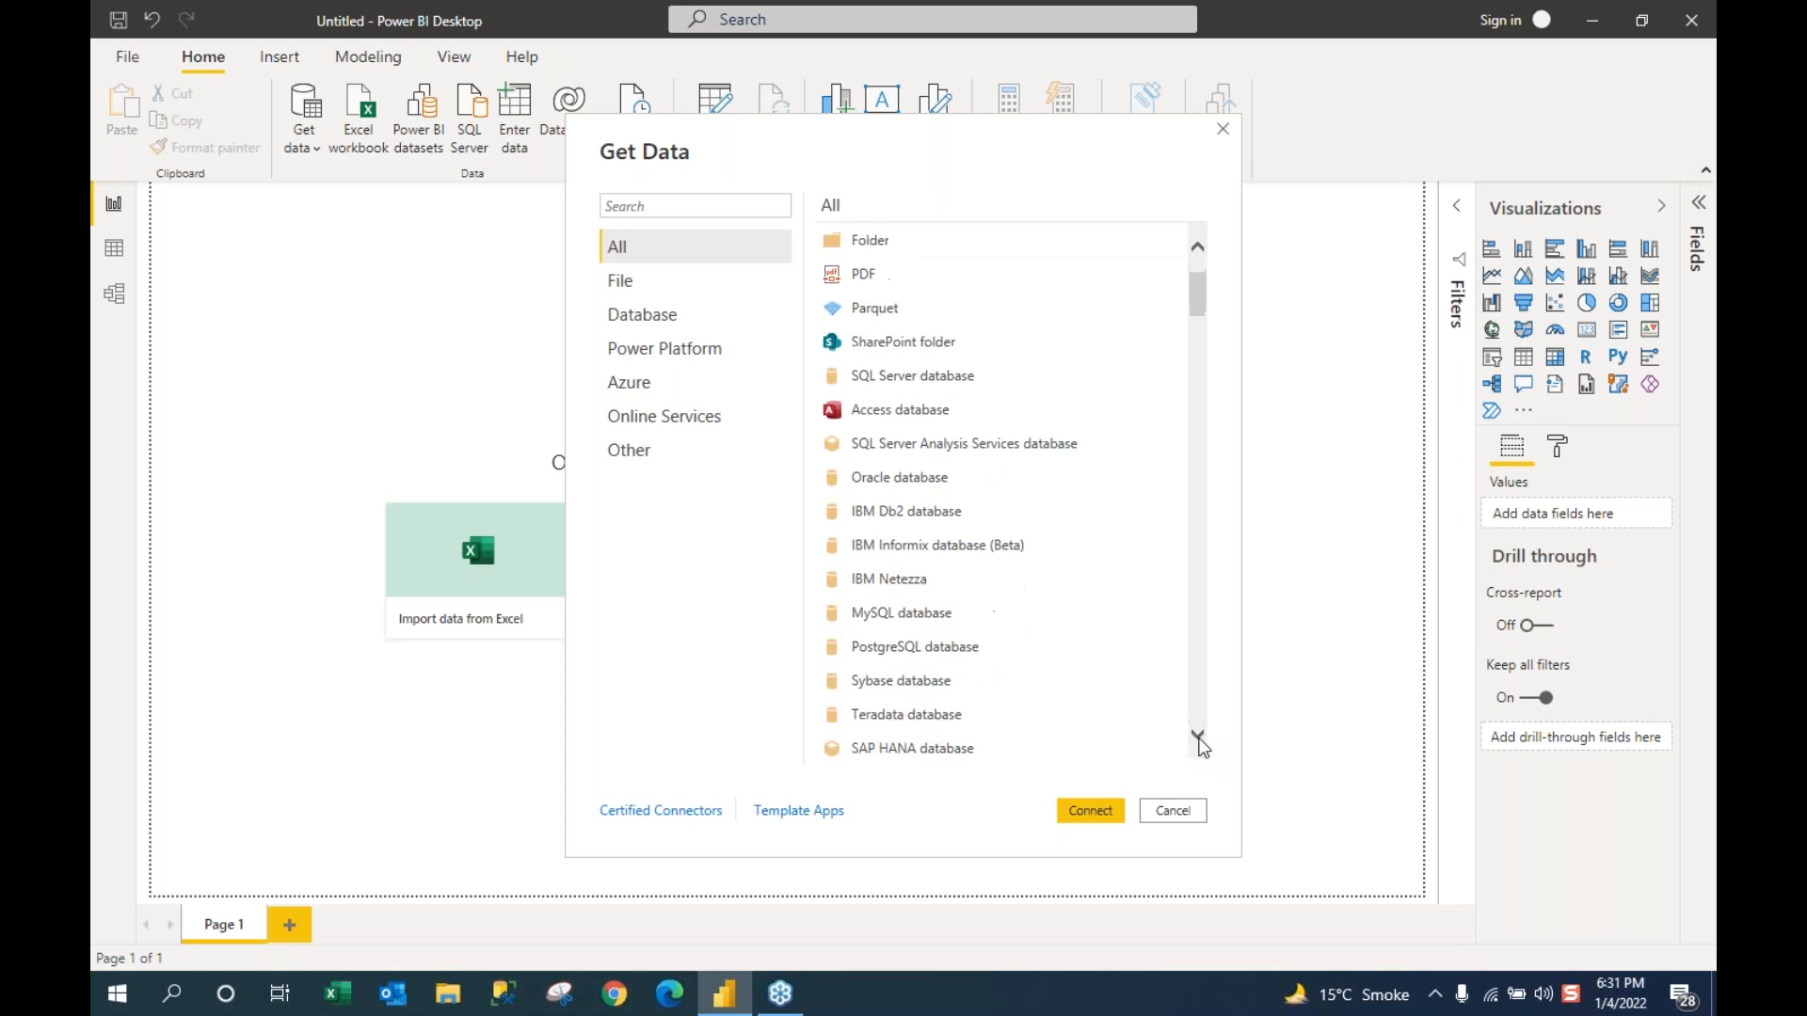
scroll(1200, 743, down, 6)
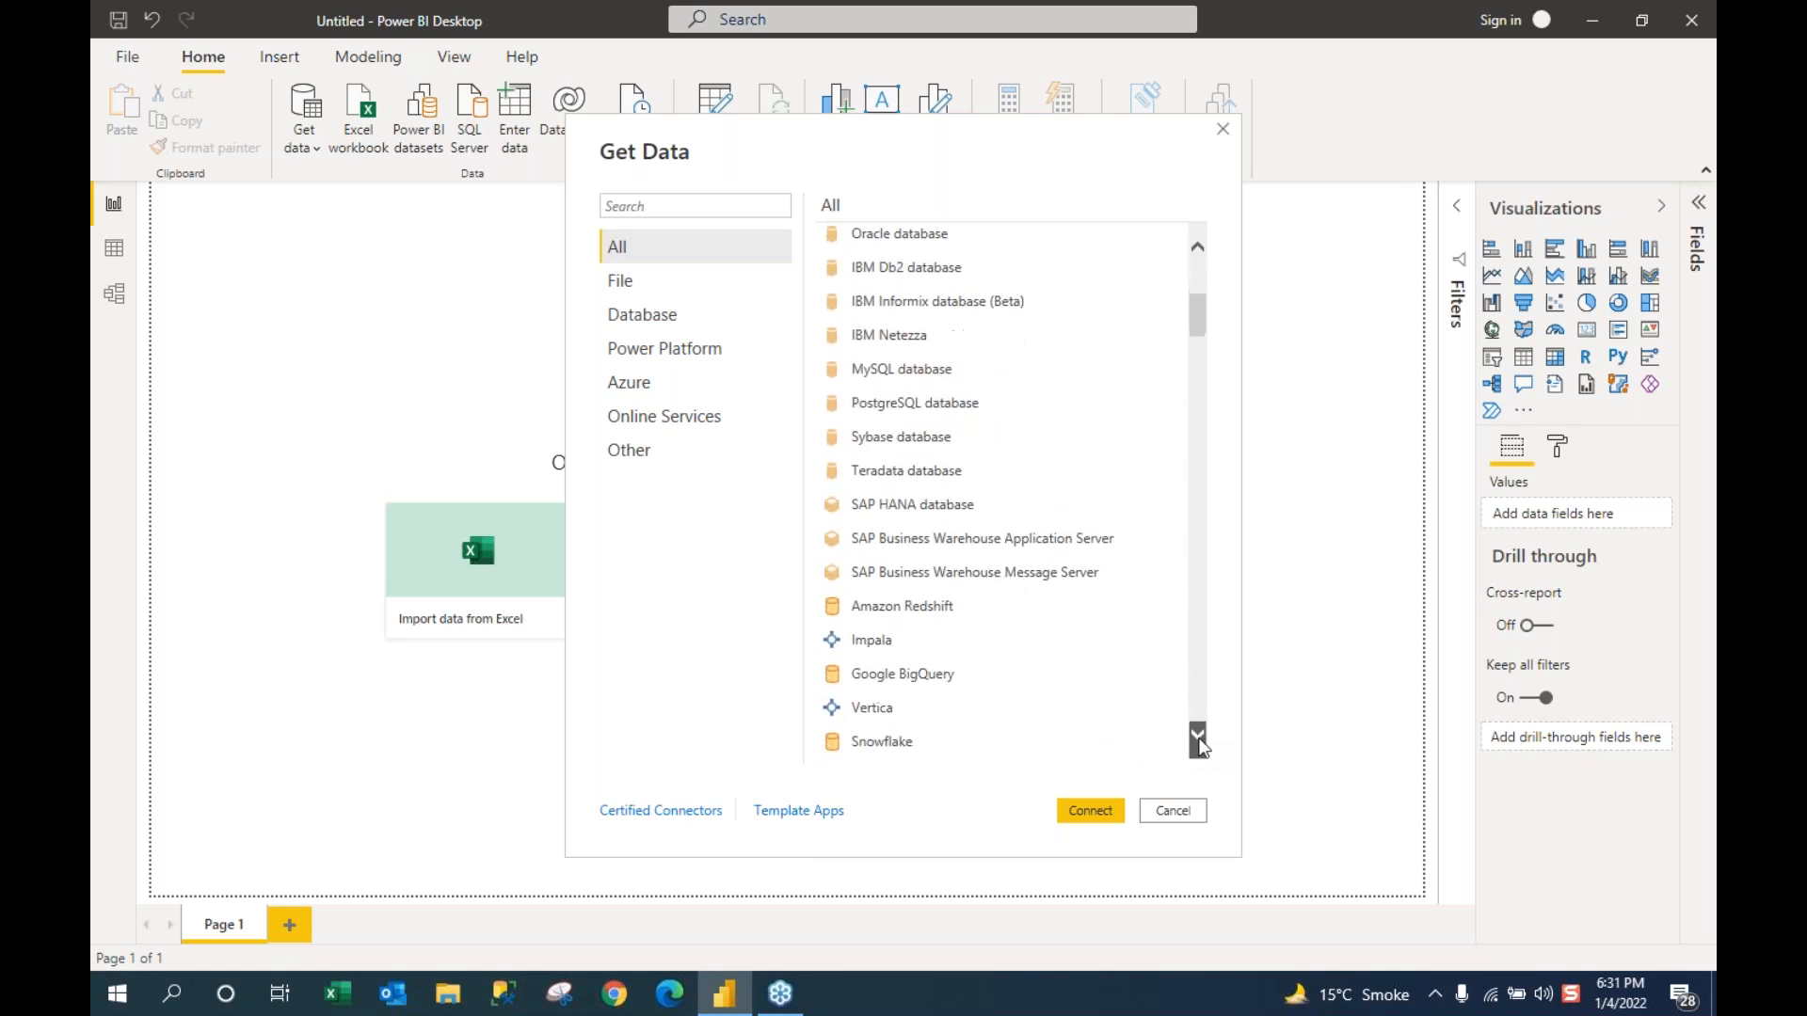
scroll(1200, 744, down, 7)
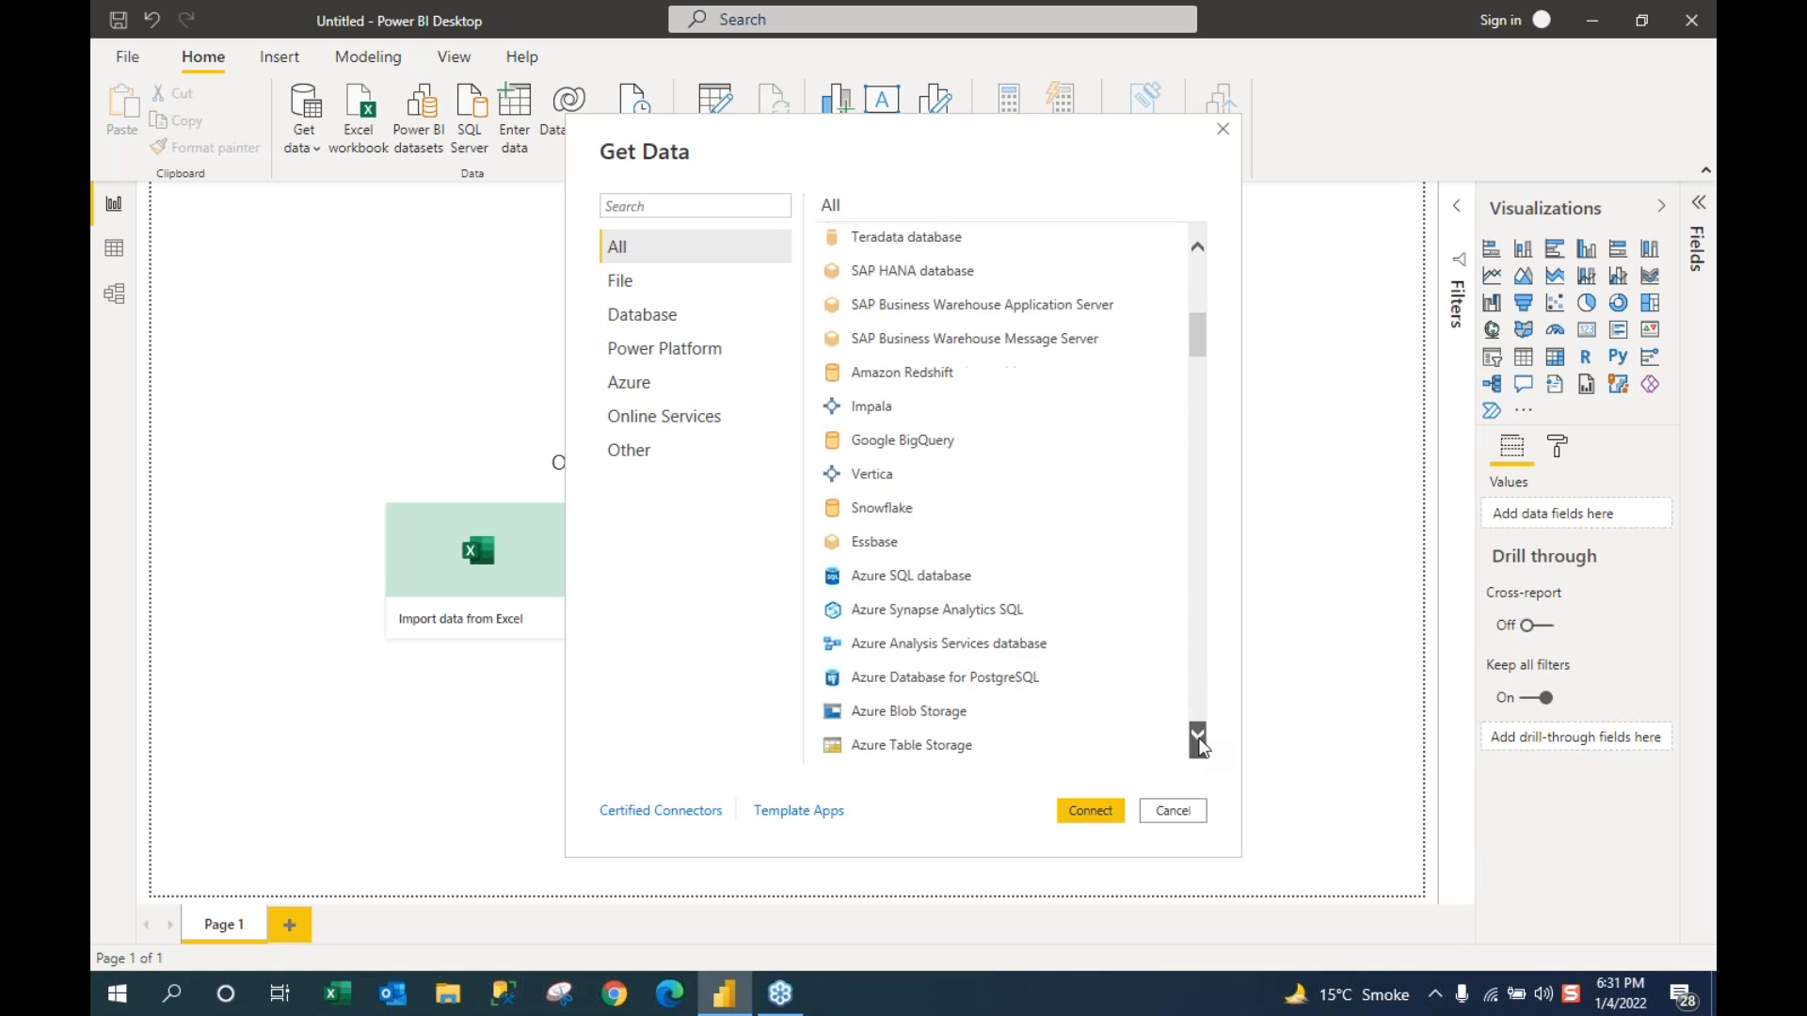
scroll(1201, 746, down, 2)
scroll(1201, 746, down, 12)
scroll(1201, 746, down, 11)
scroll(1201, 747, down, 8)
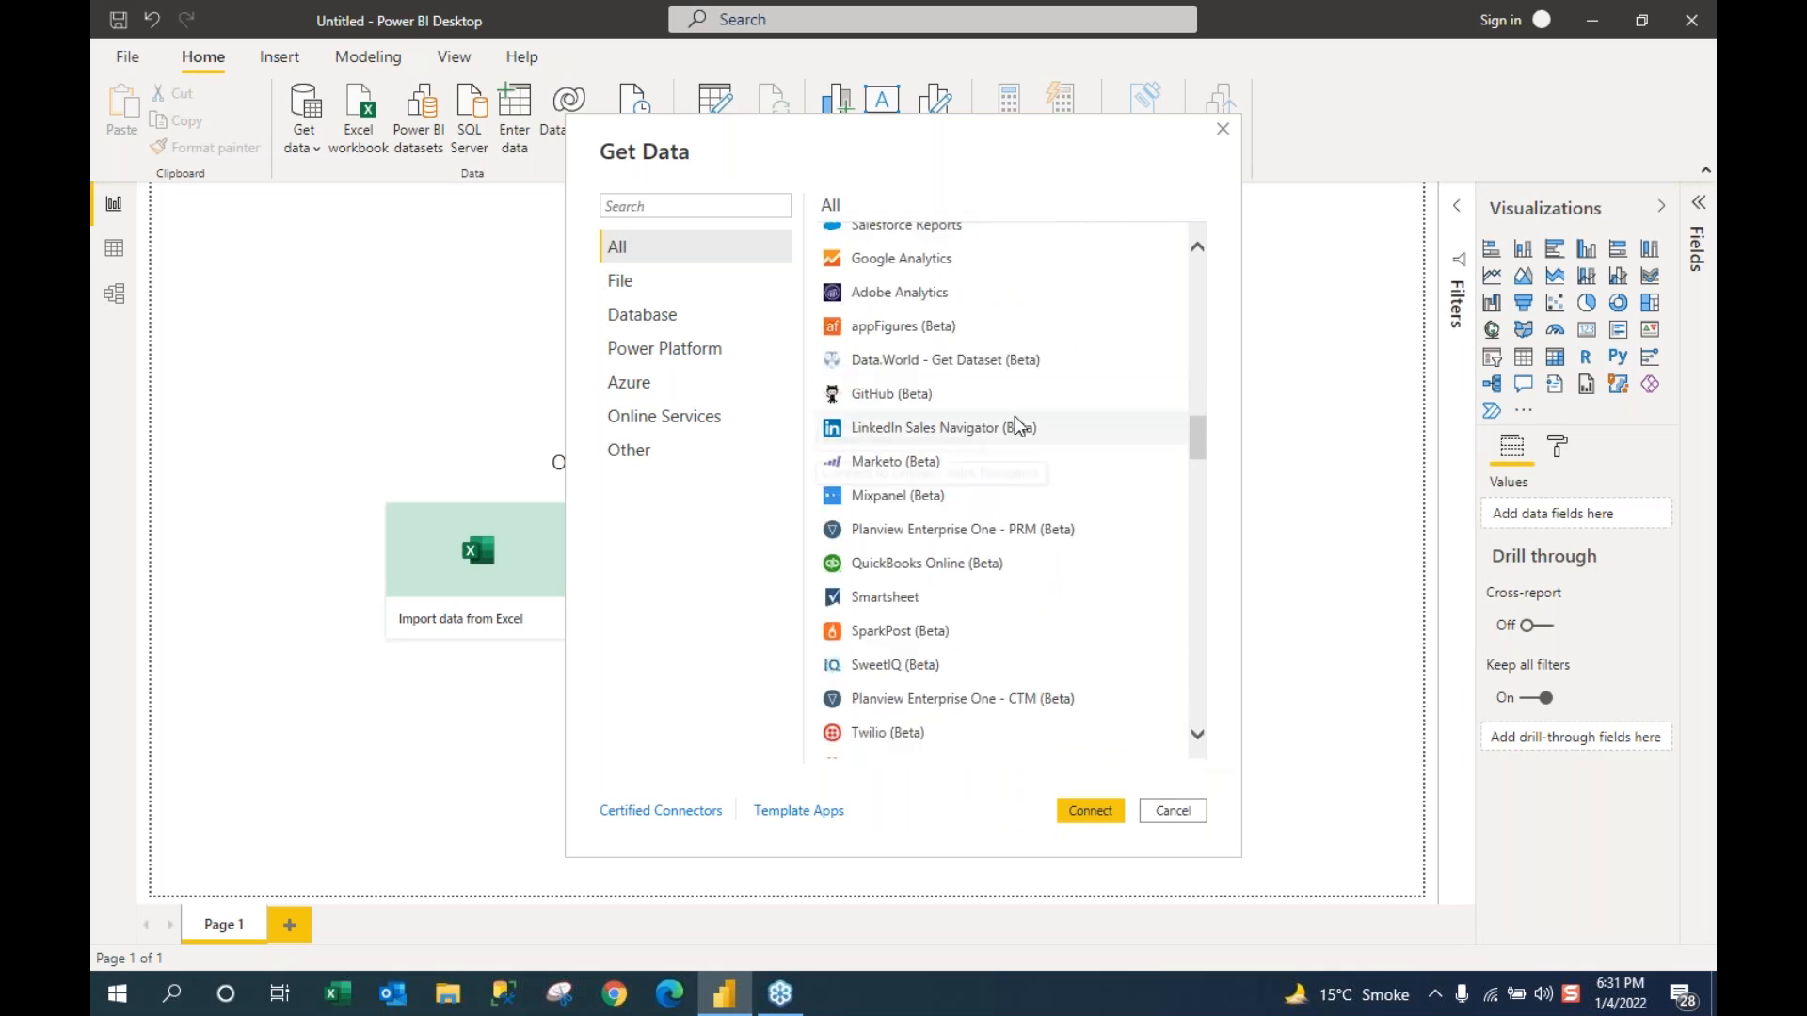
click(1189, 815)
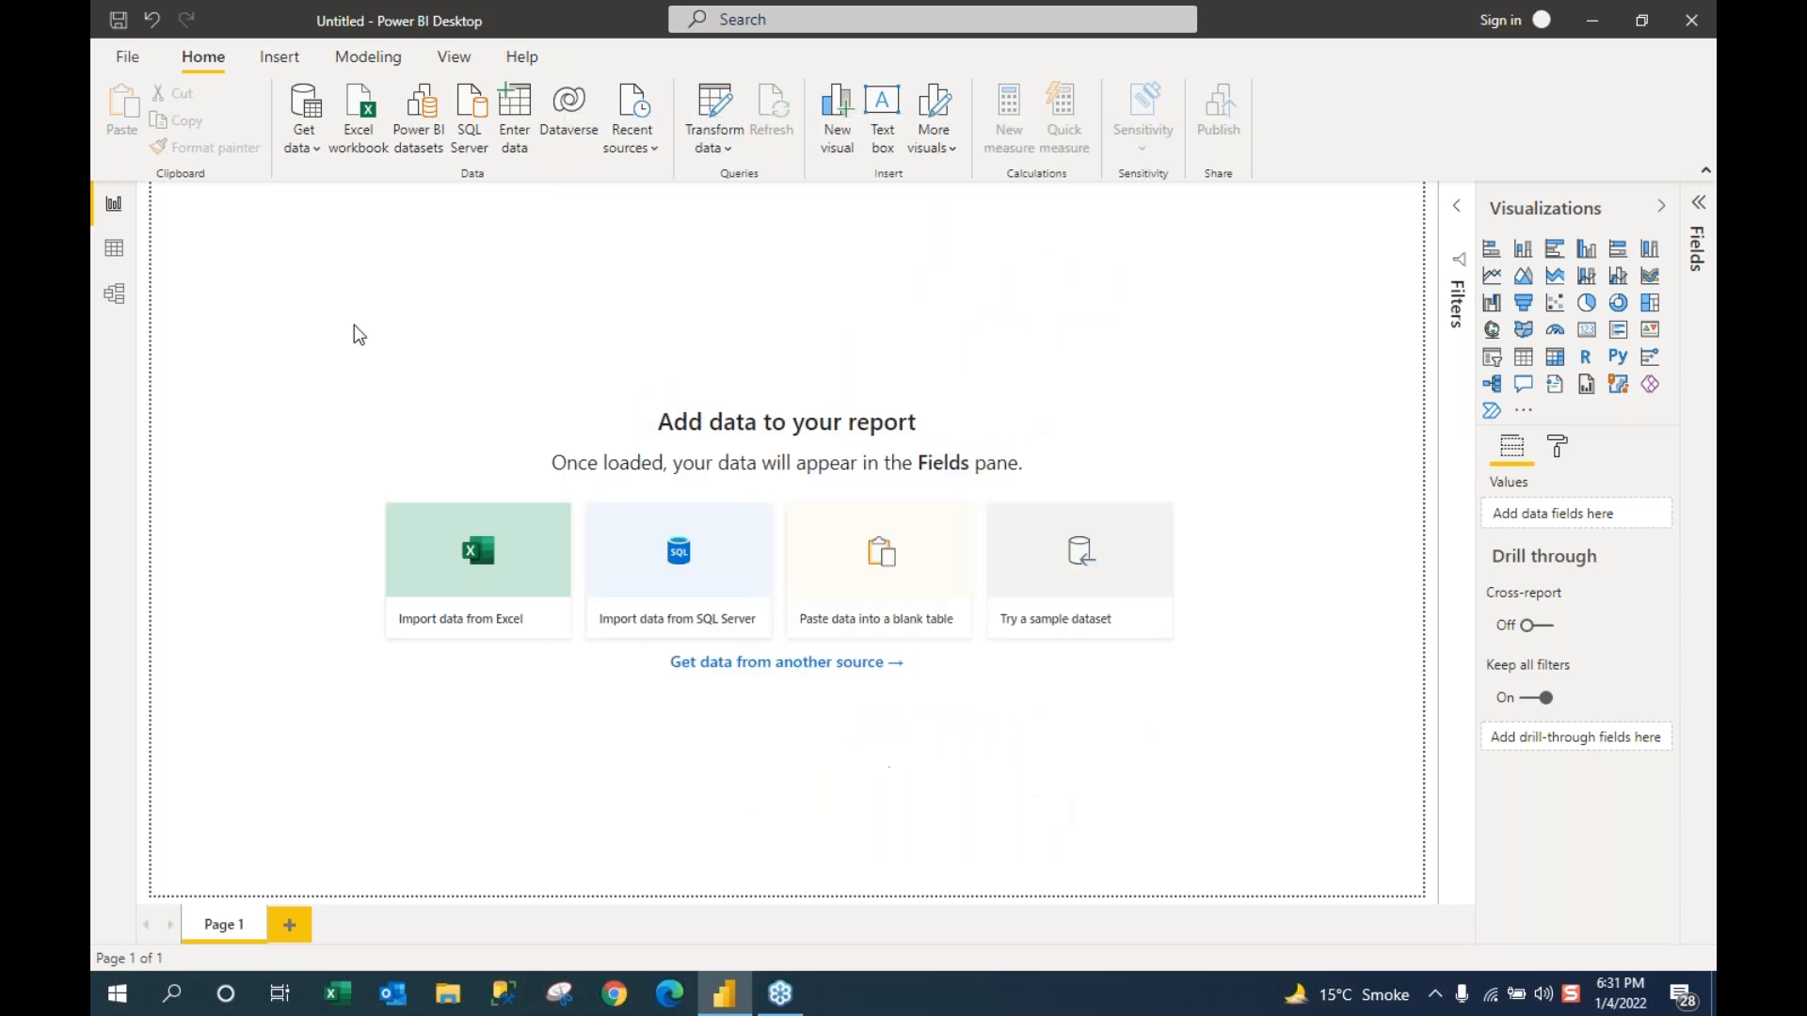
Step: Pick CityTb.xlsx from AccessData > FilesForCreatingRelationships as an Excel workbook source
click(315, 146)
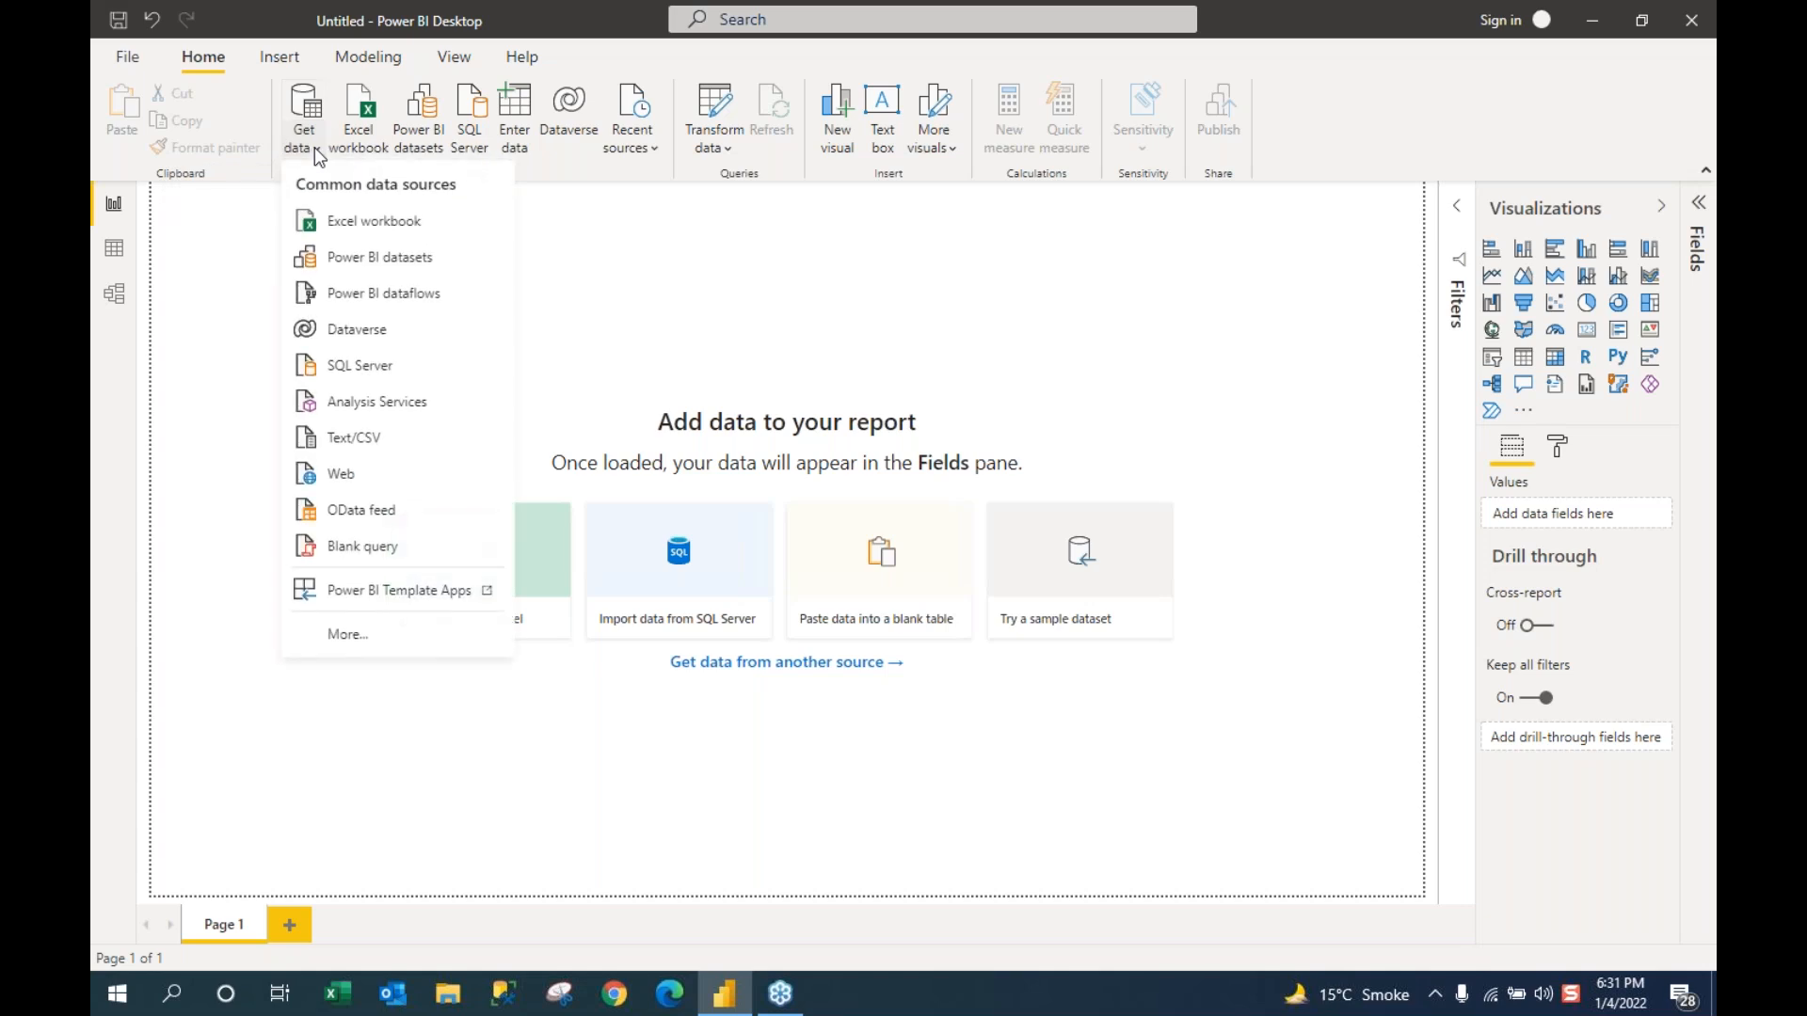
click(399, 224)
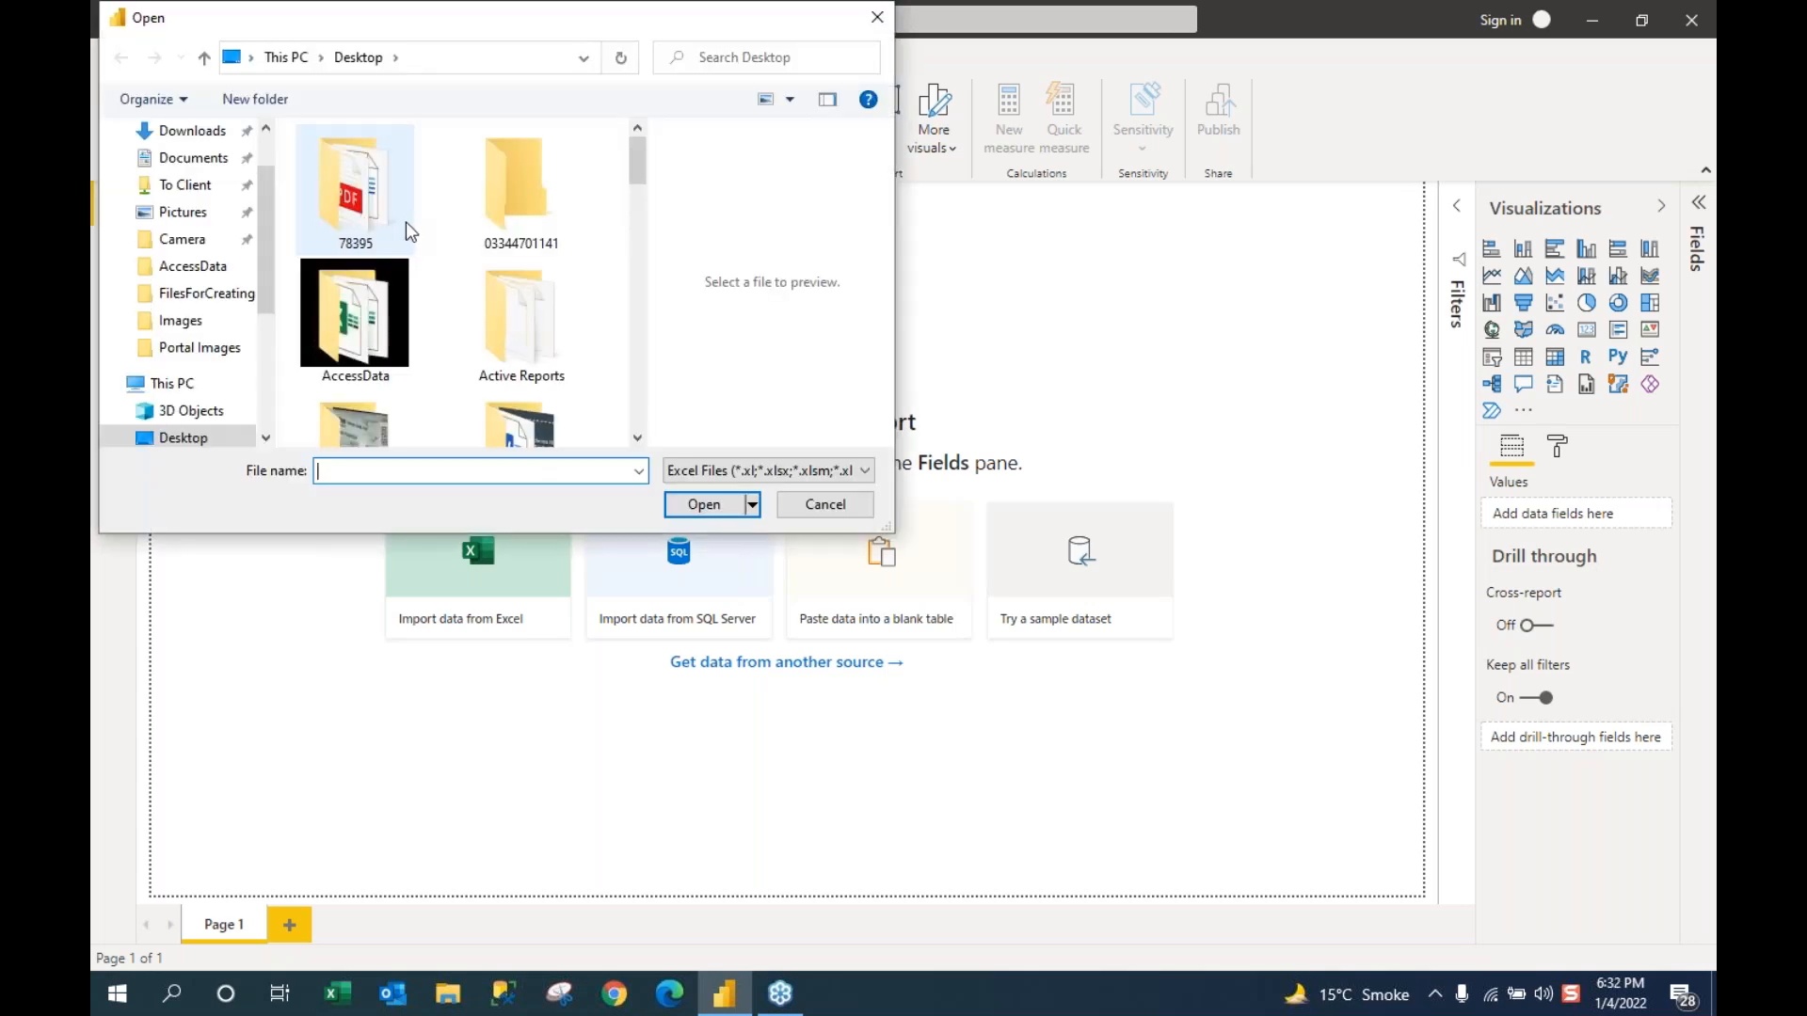
double_click(349, 305)
double_click(332, 167)
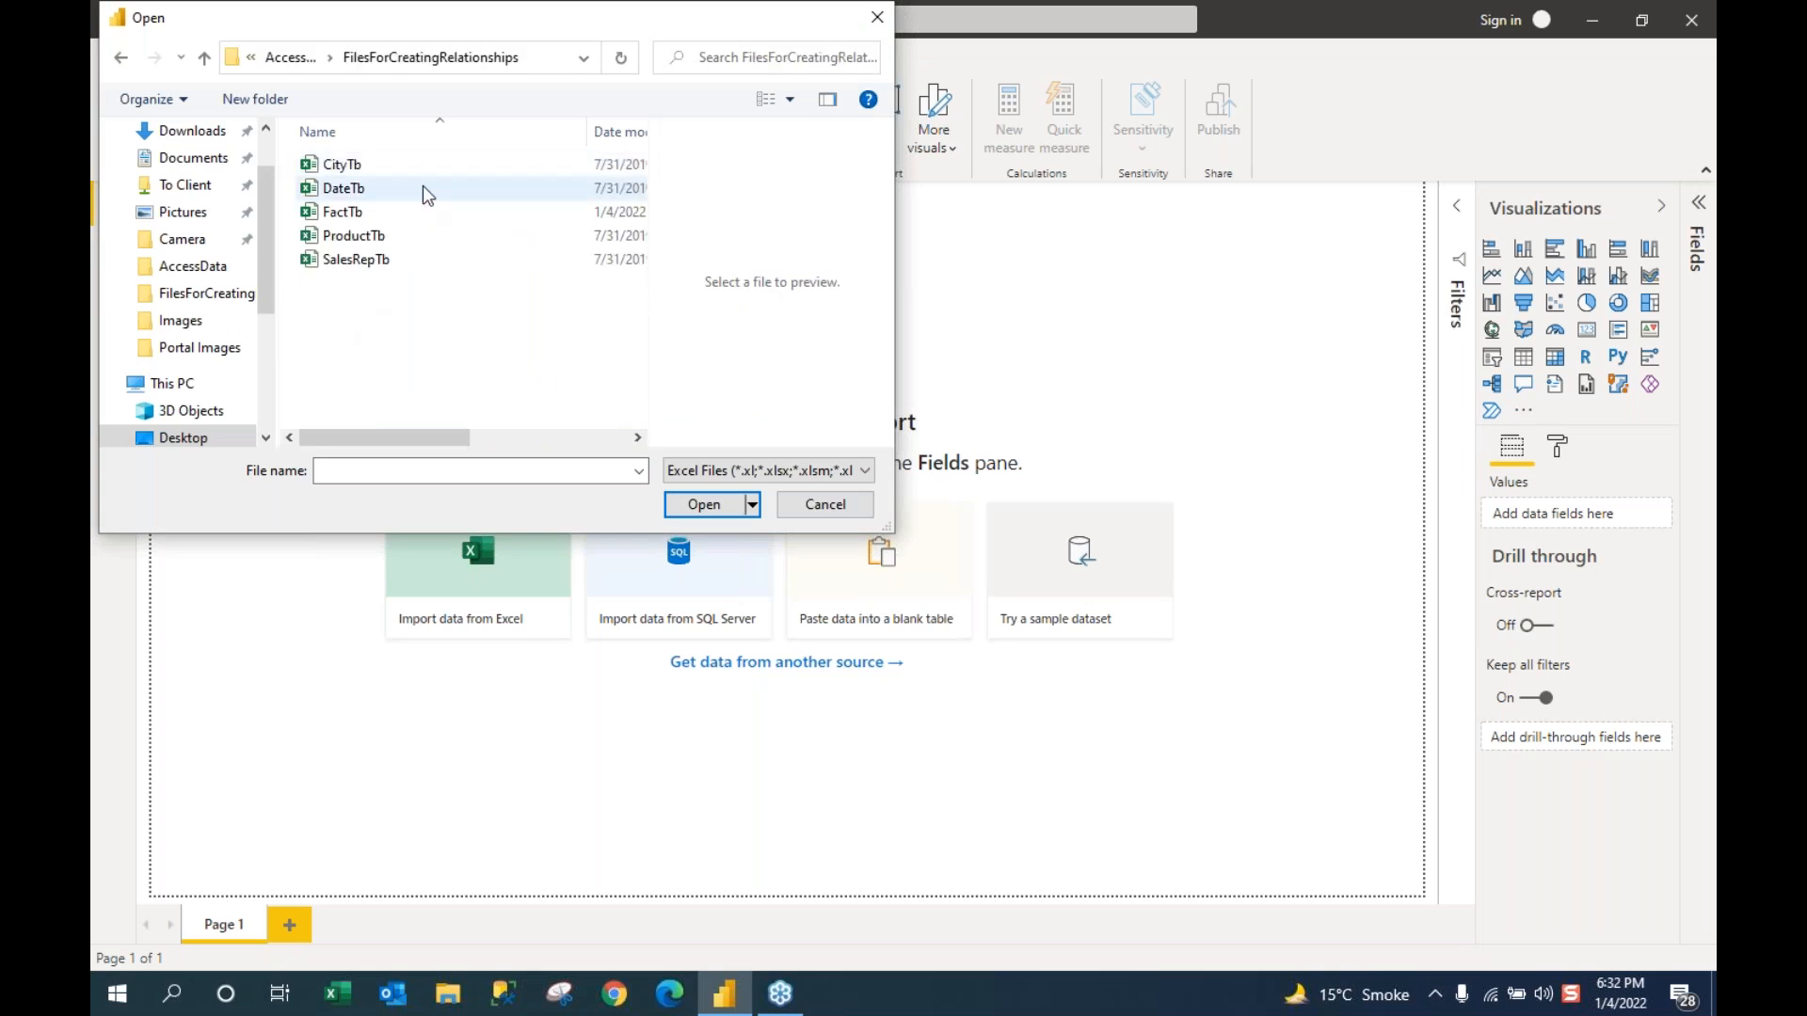
double_click(332, 166)
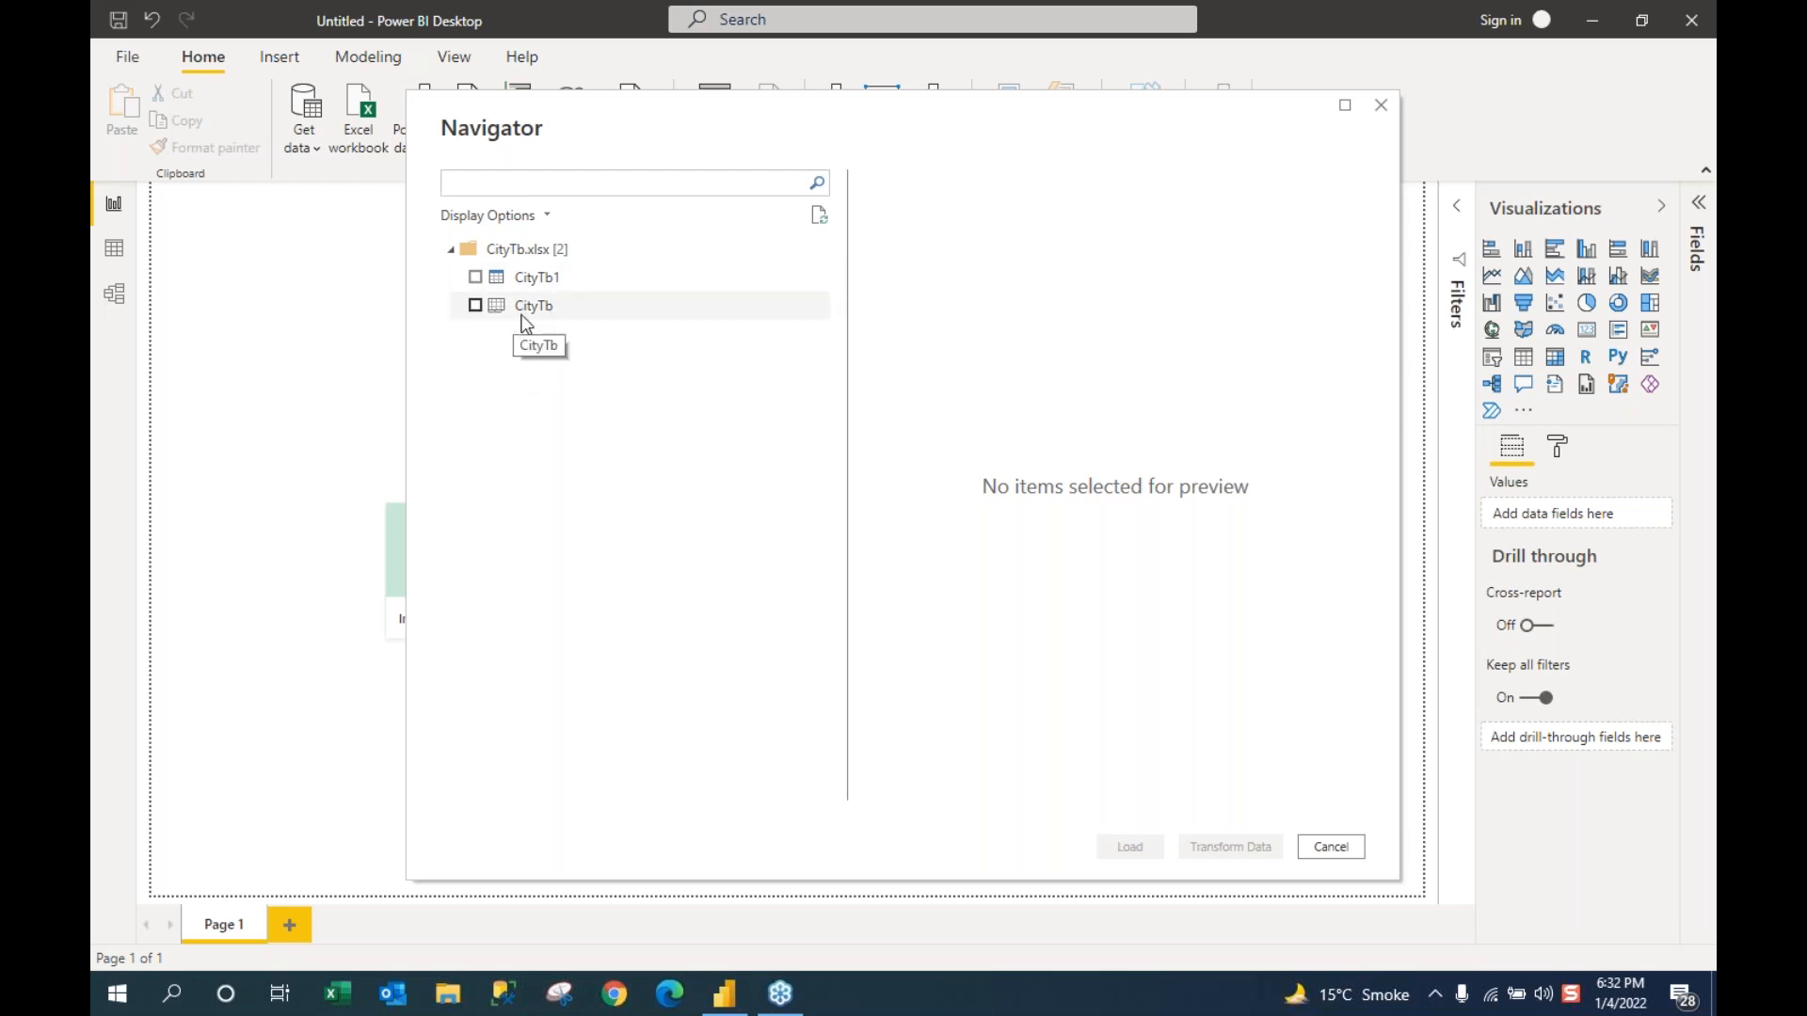
Step: In the Navigator, tick the CityTb sheet instead of CityTb1 to preview Code and City
click(475, 278)
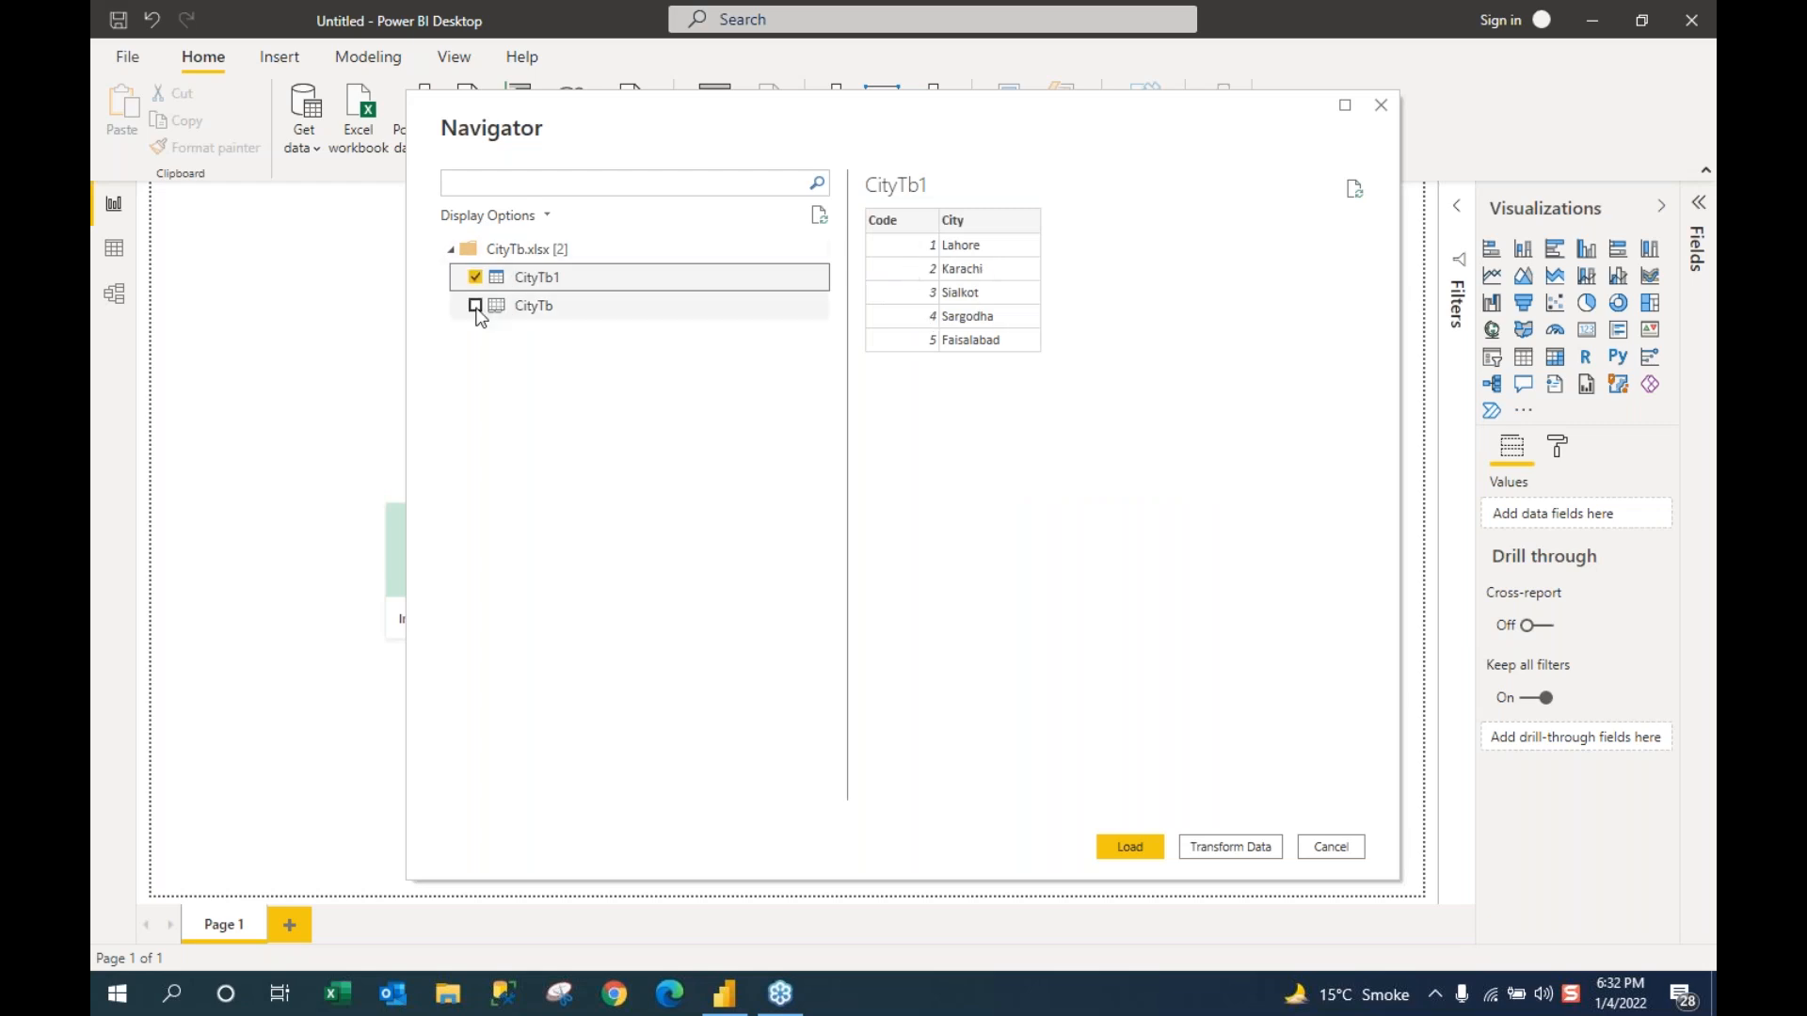
click(475, 277)
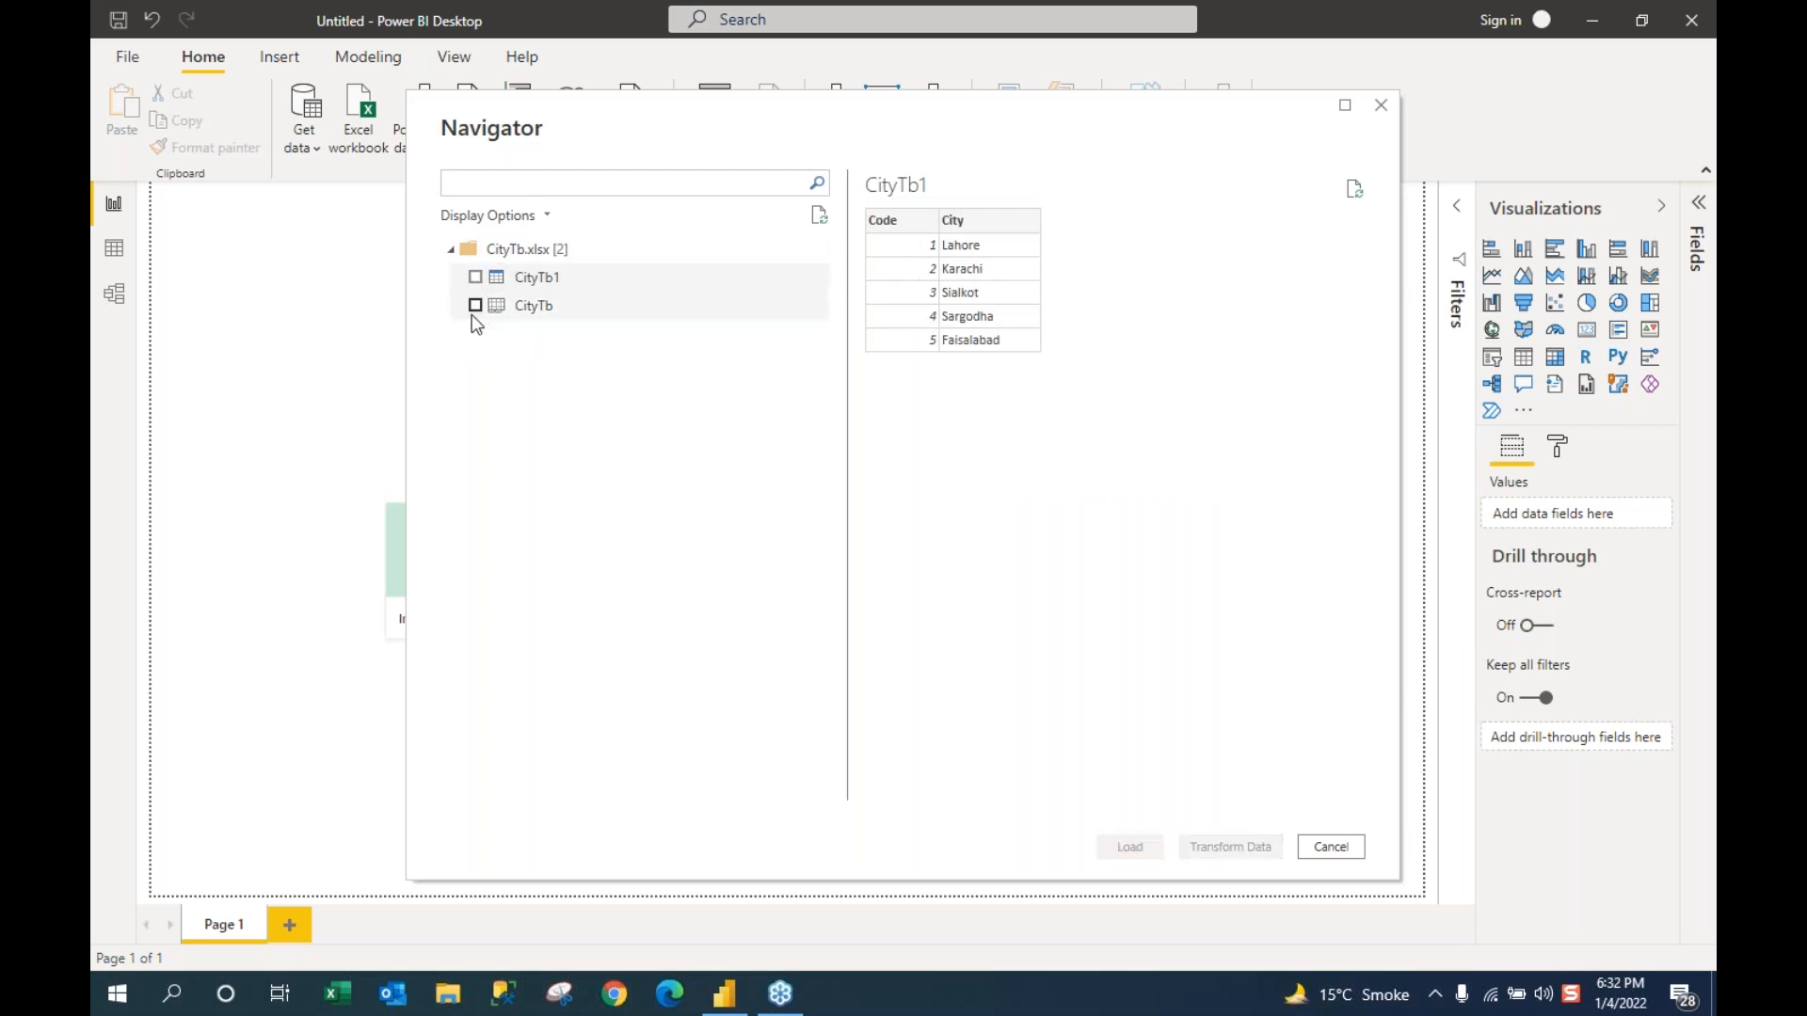
click(476, 305)
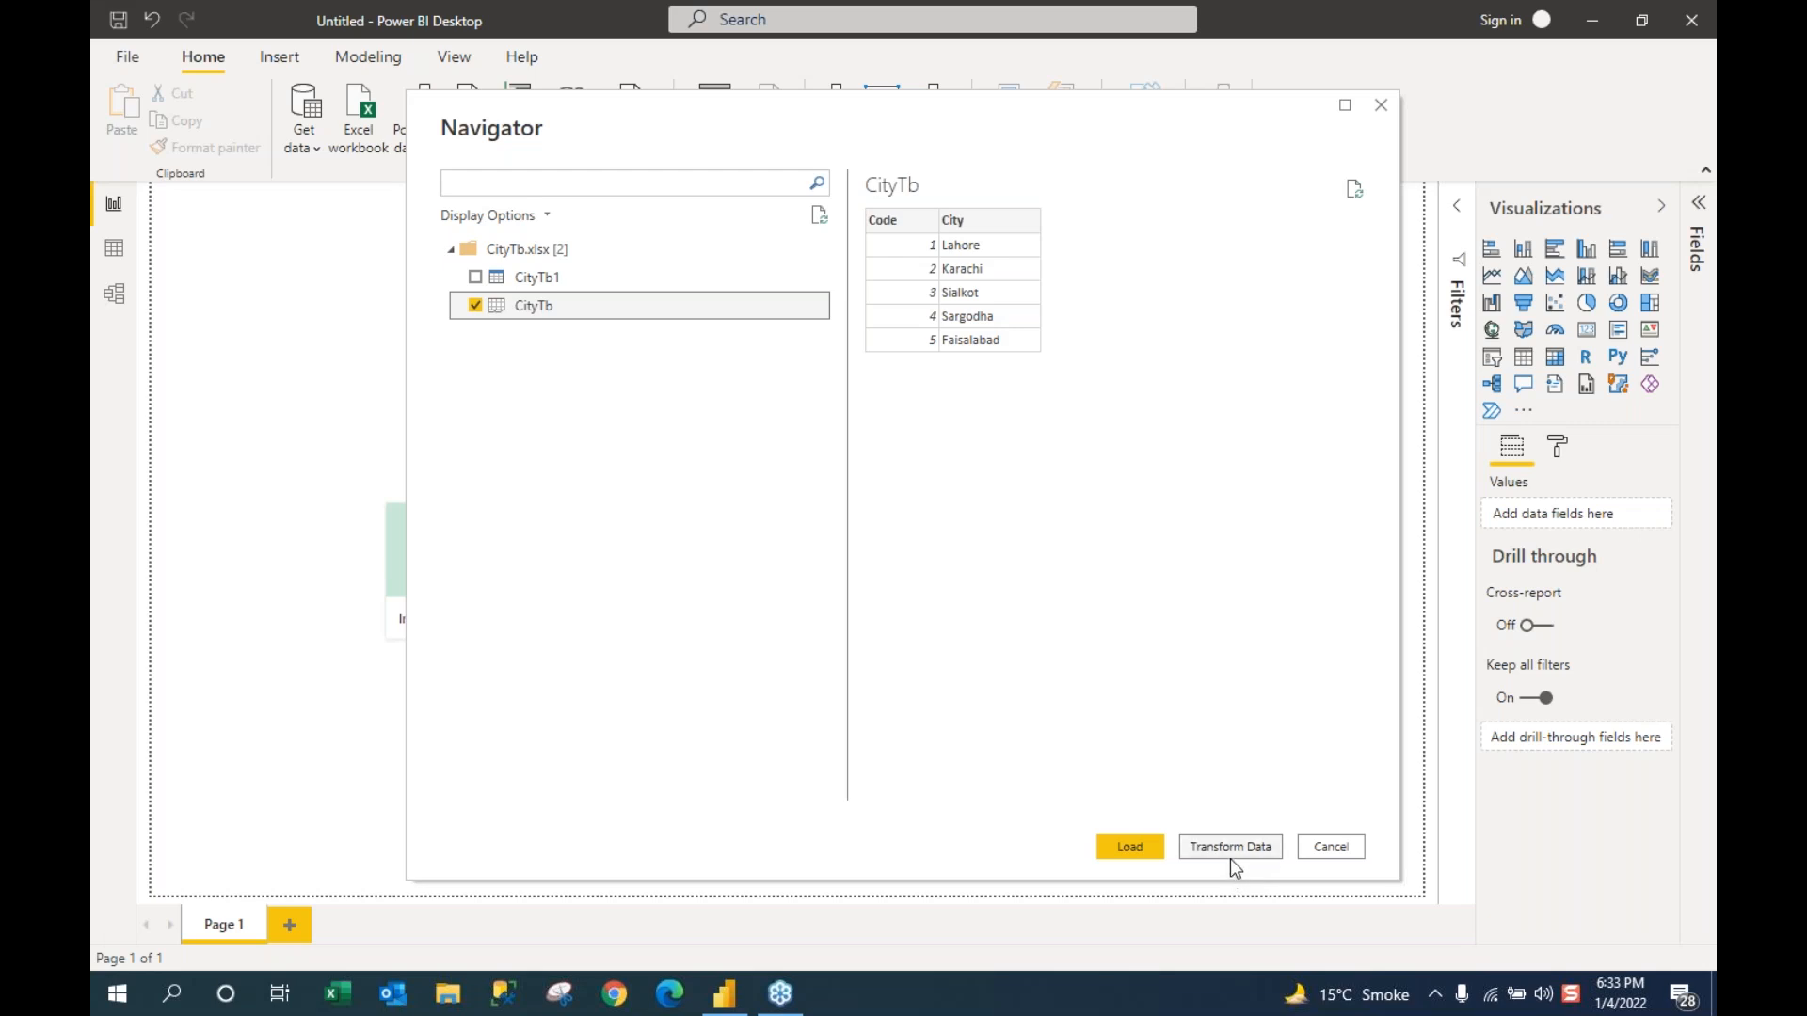
Step: Load CityTb, apply the pending changes, and expand it to show City and Code
click(1127, 849)
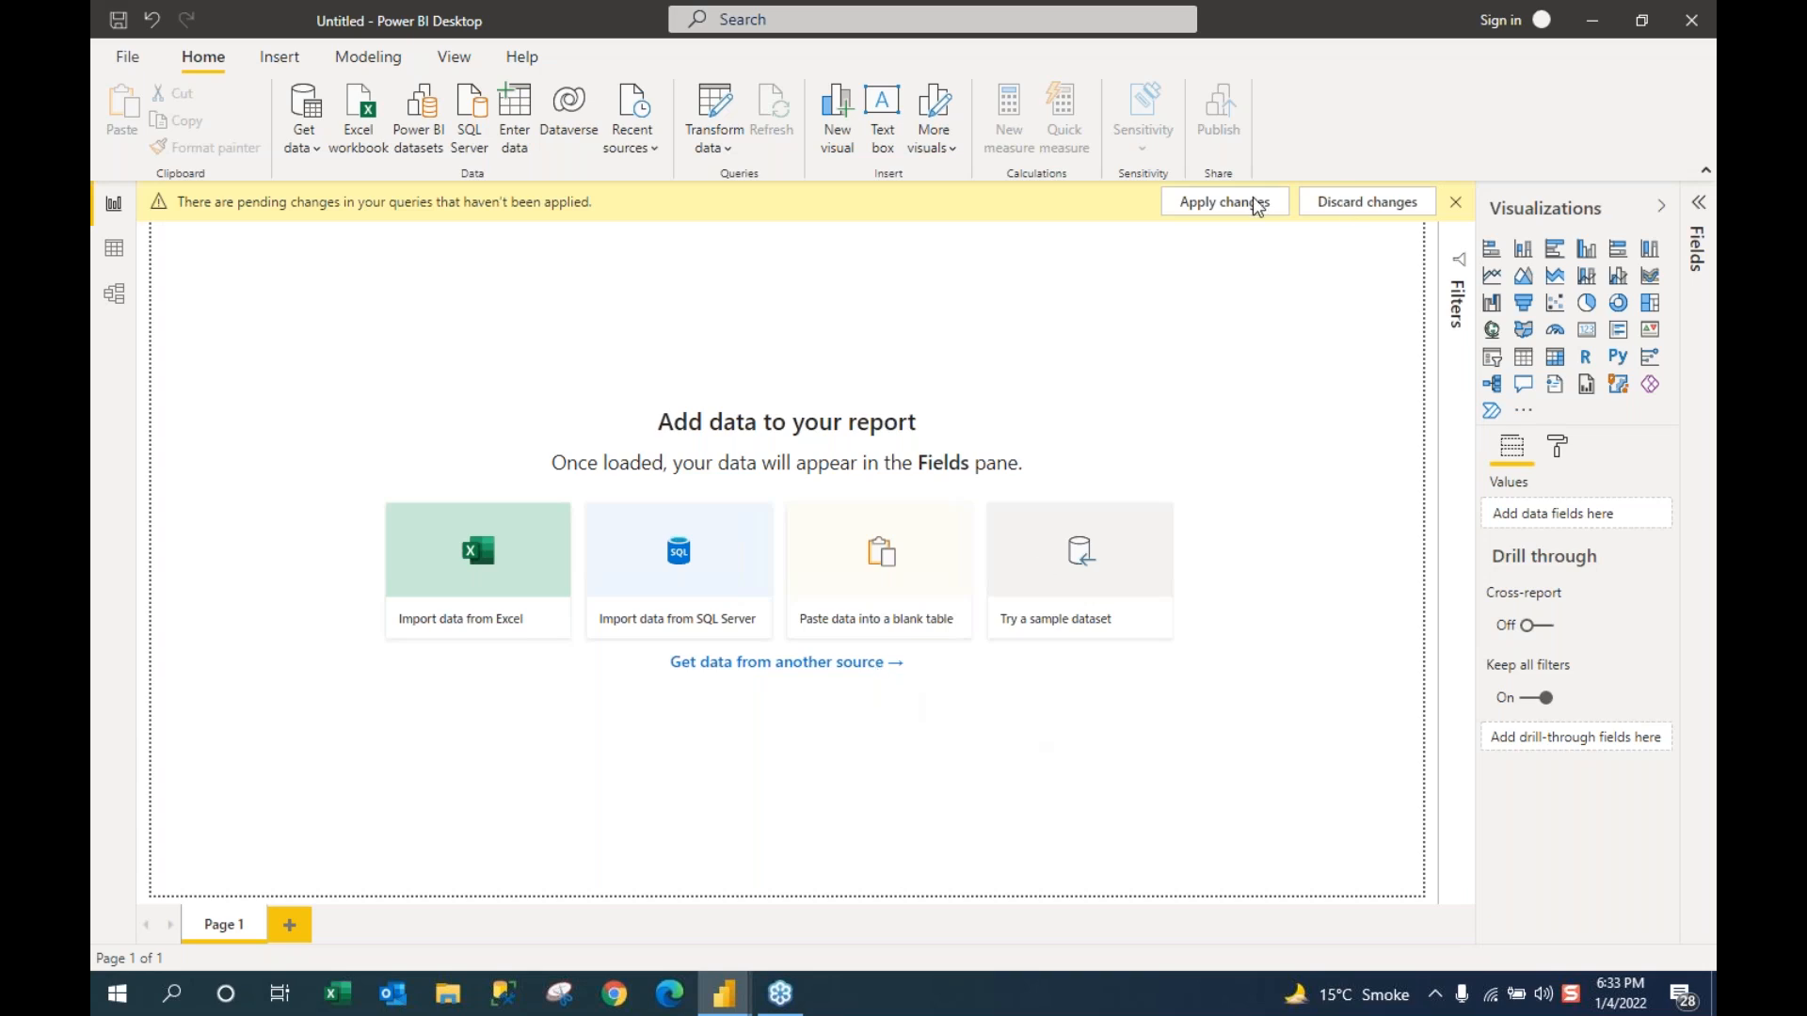
click(1212, 209)
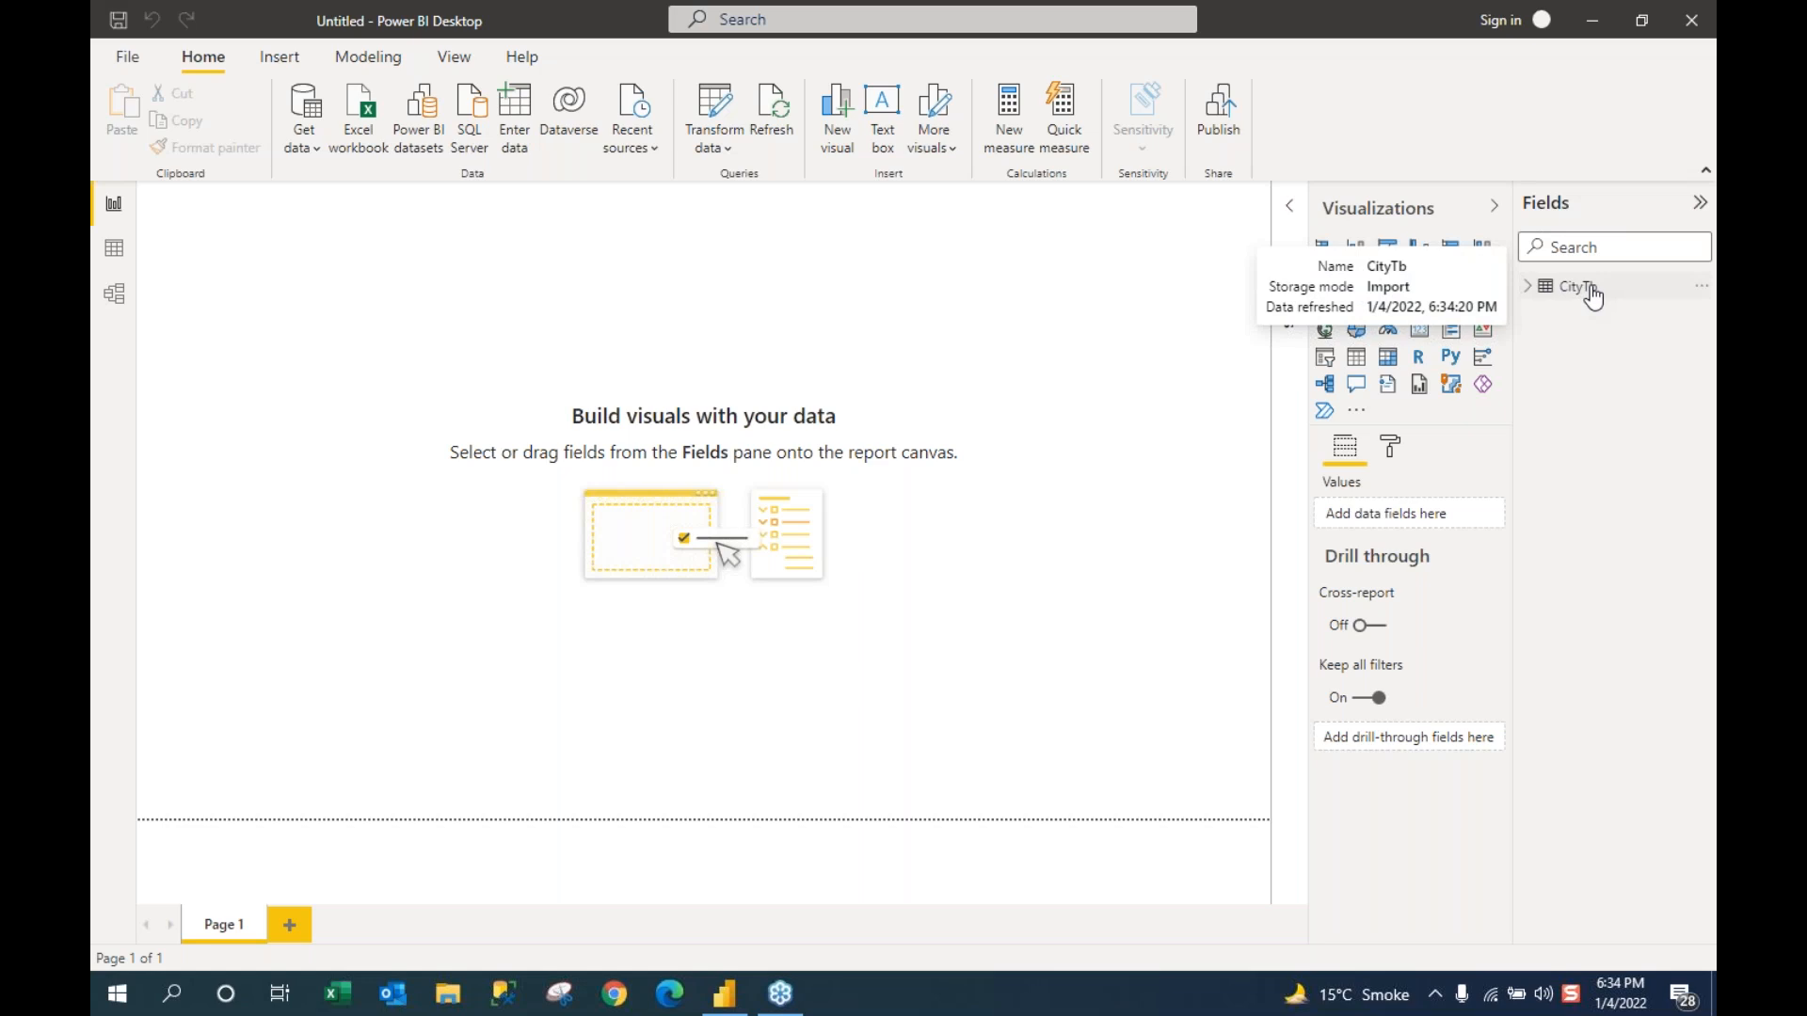
click(1526, 293)
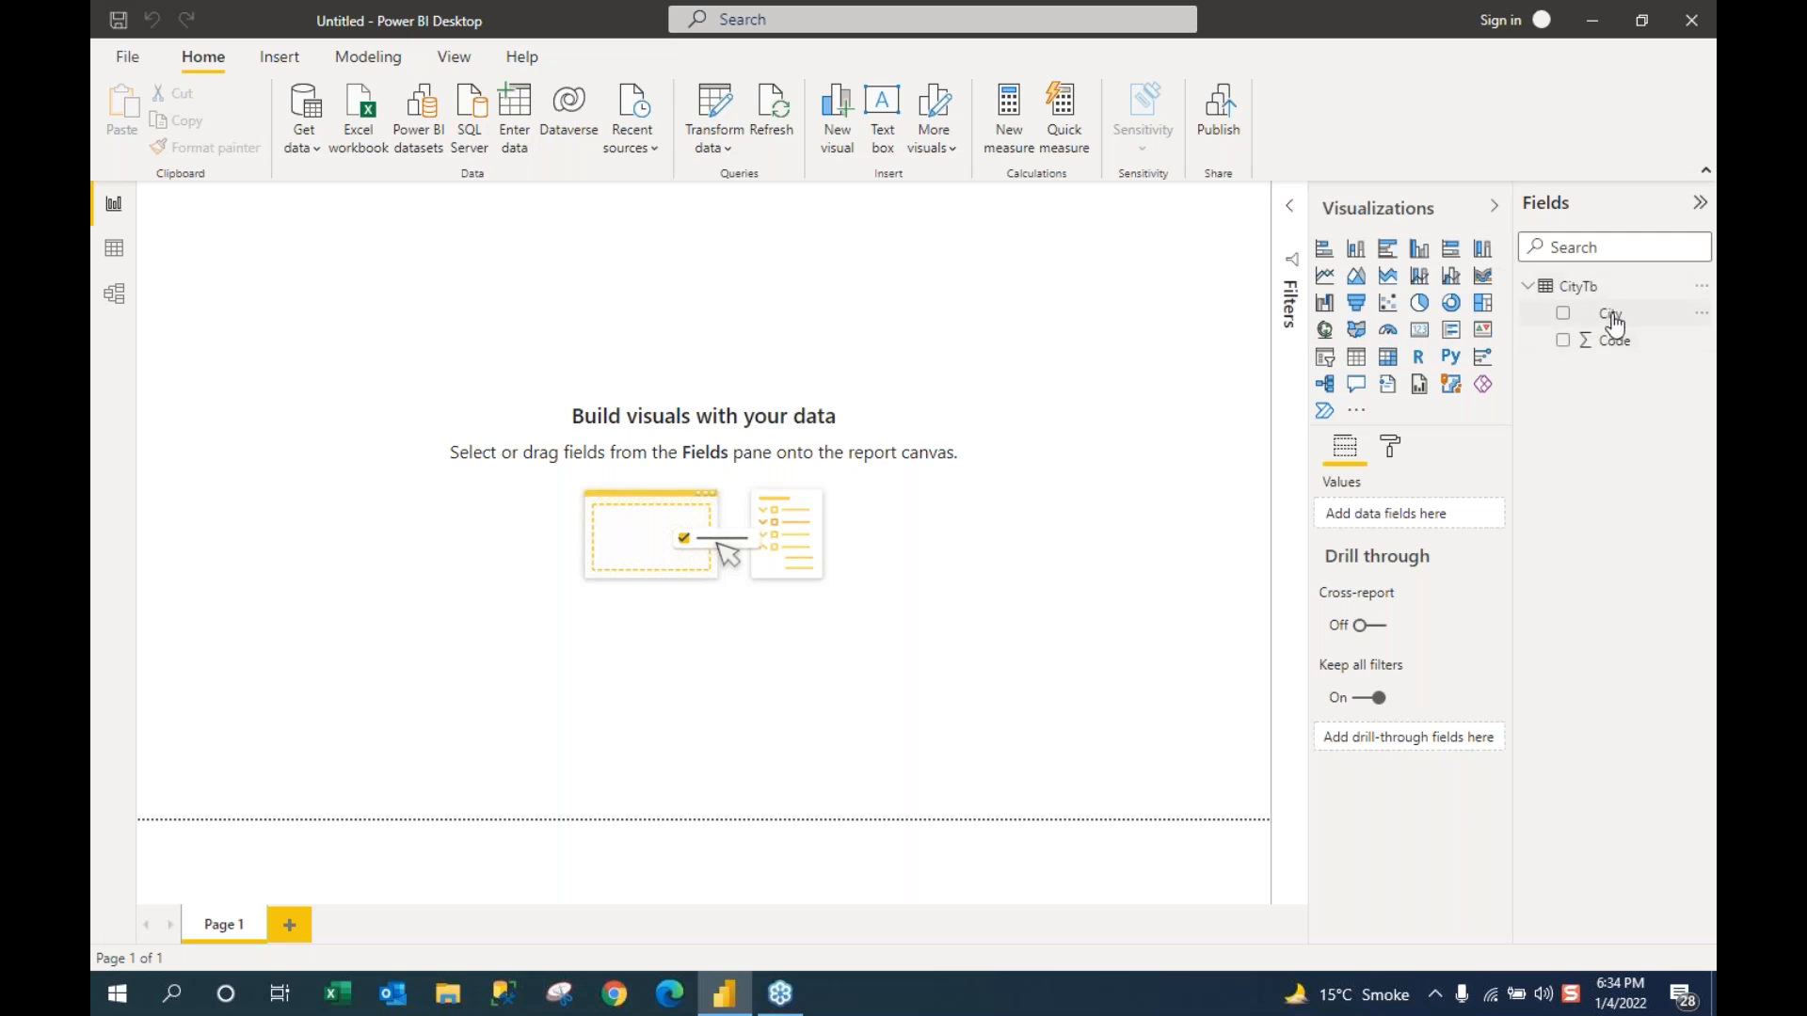
Step: Load the FactTb sheet from the FactTb Excel workbook into the model
click(314, 150)
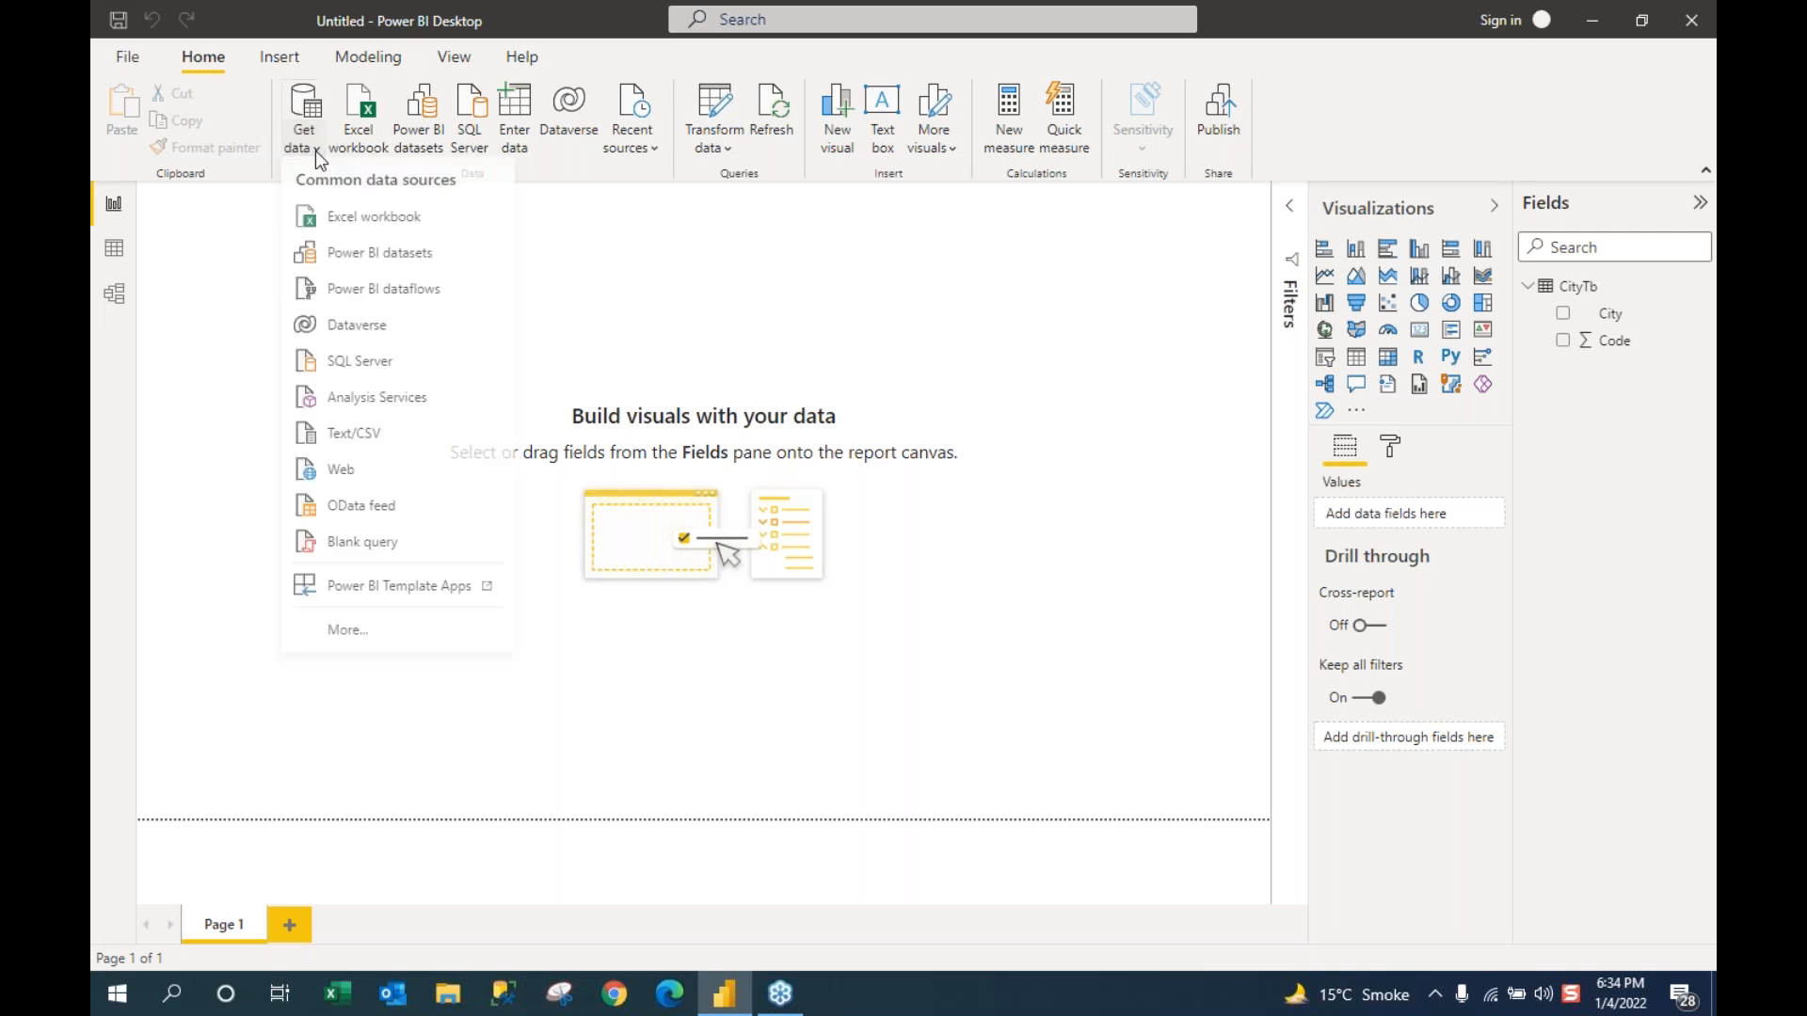
click(344, 216)
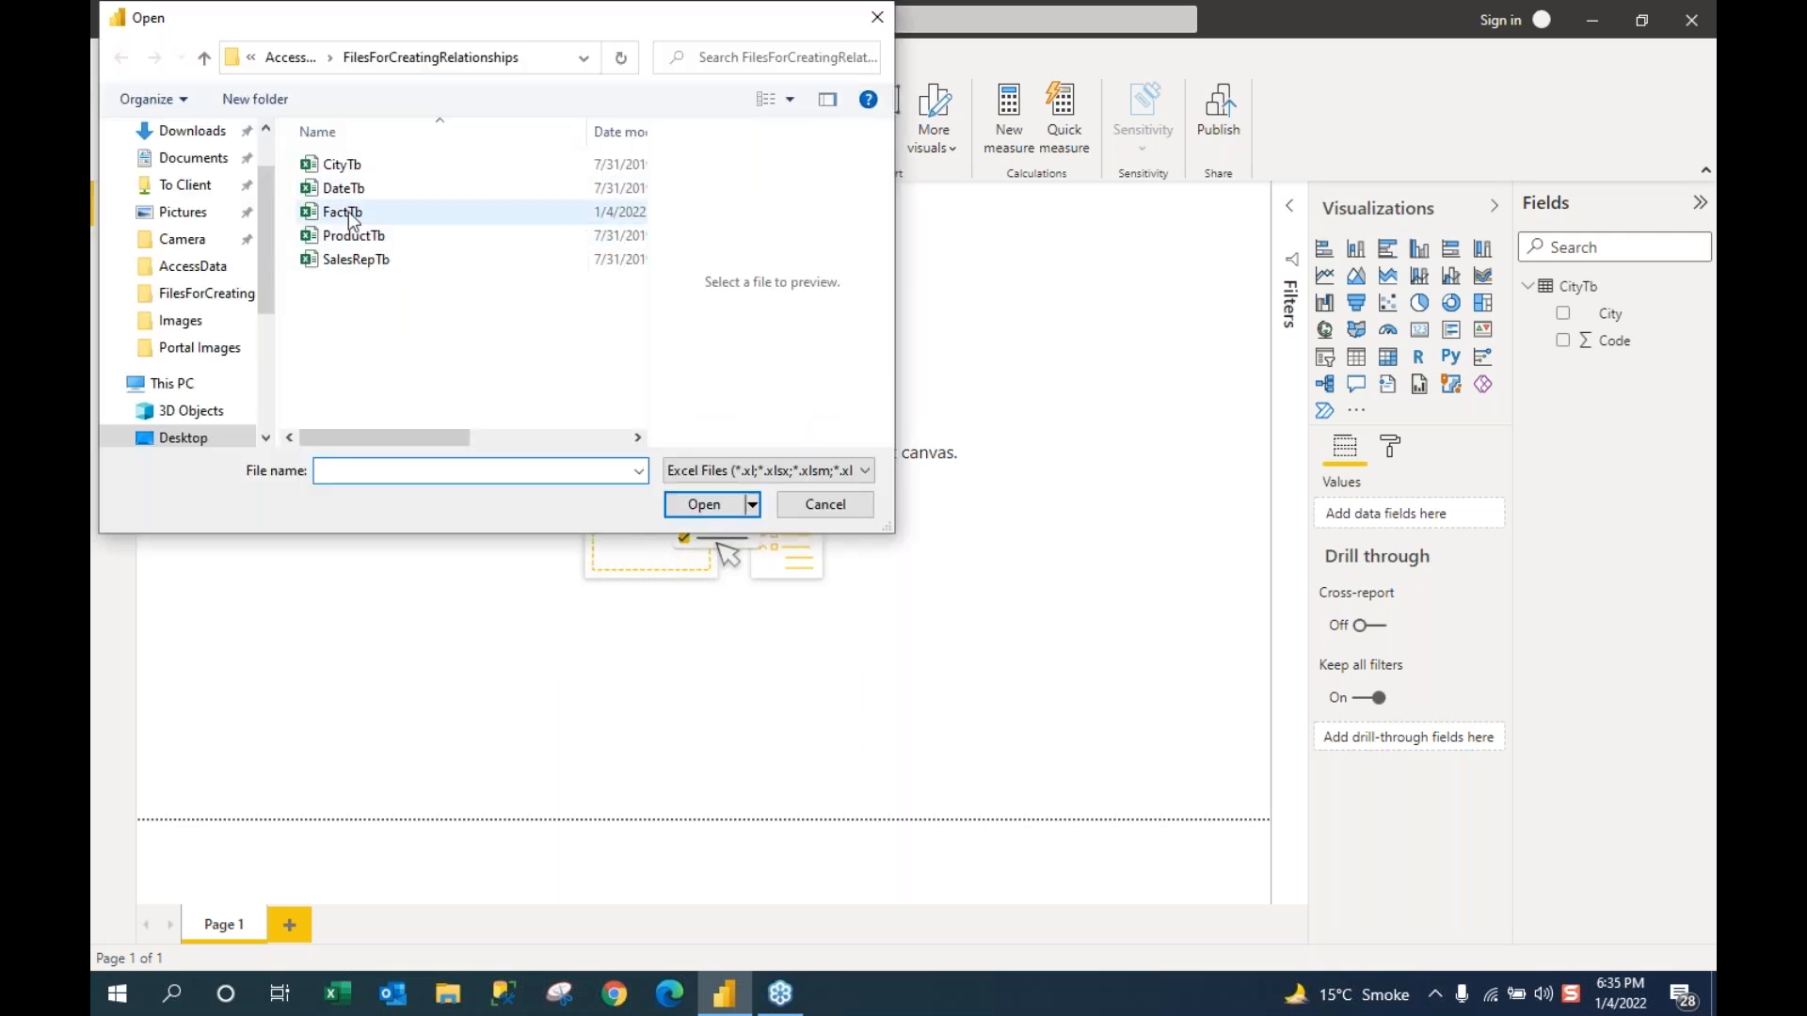
click(352, 215)
click(336, 241)
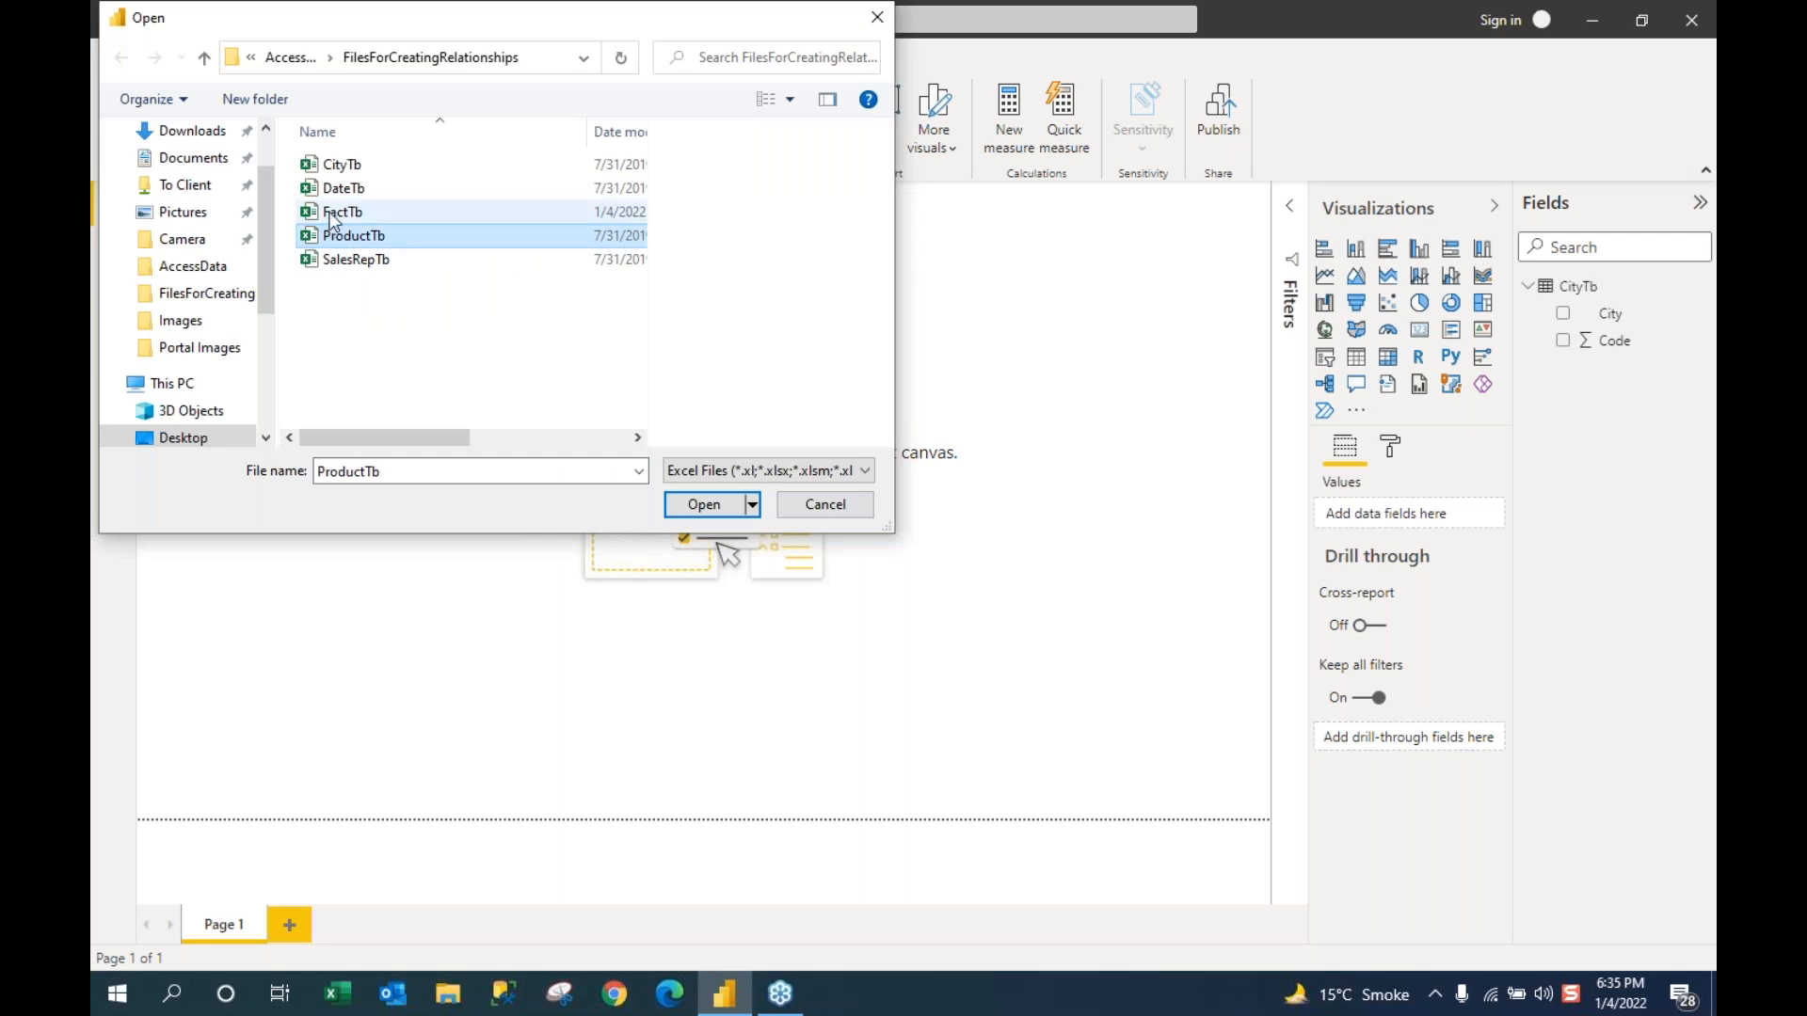
double_click(331, 220)
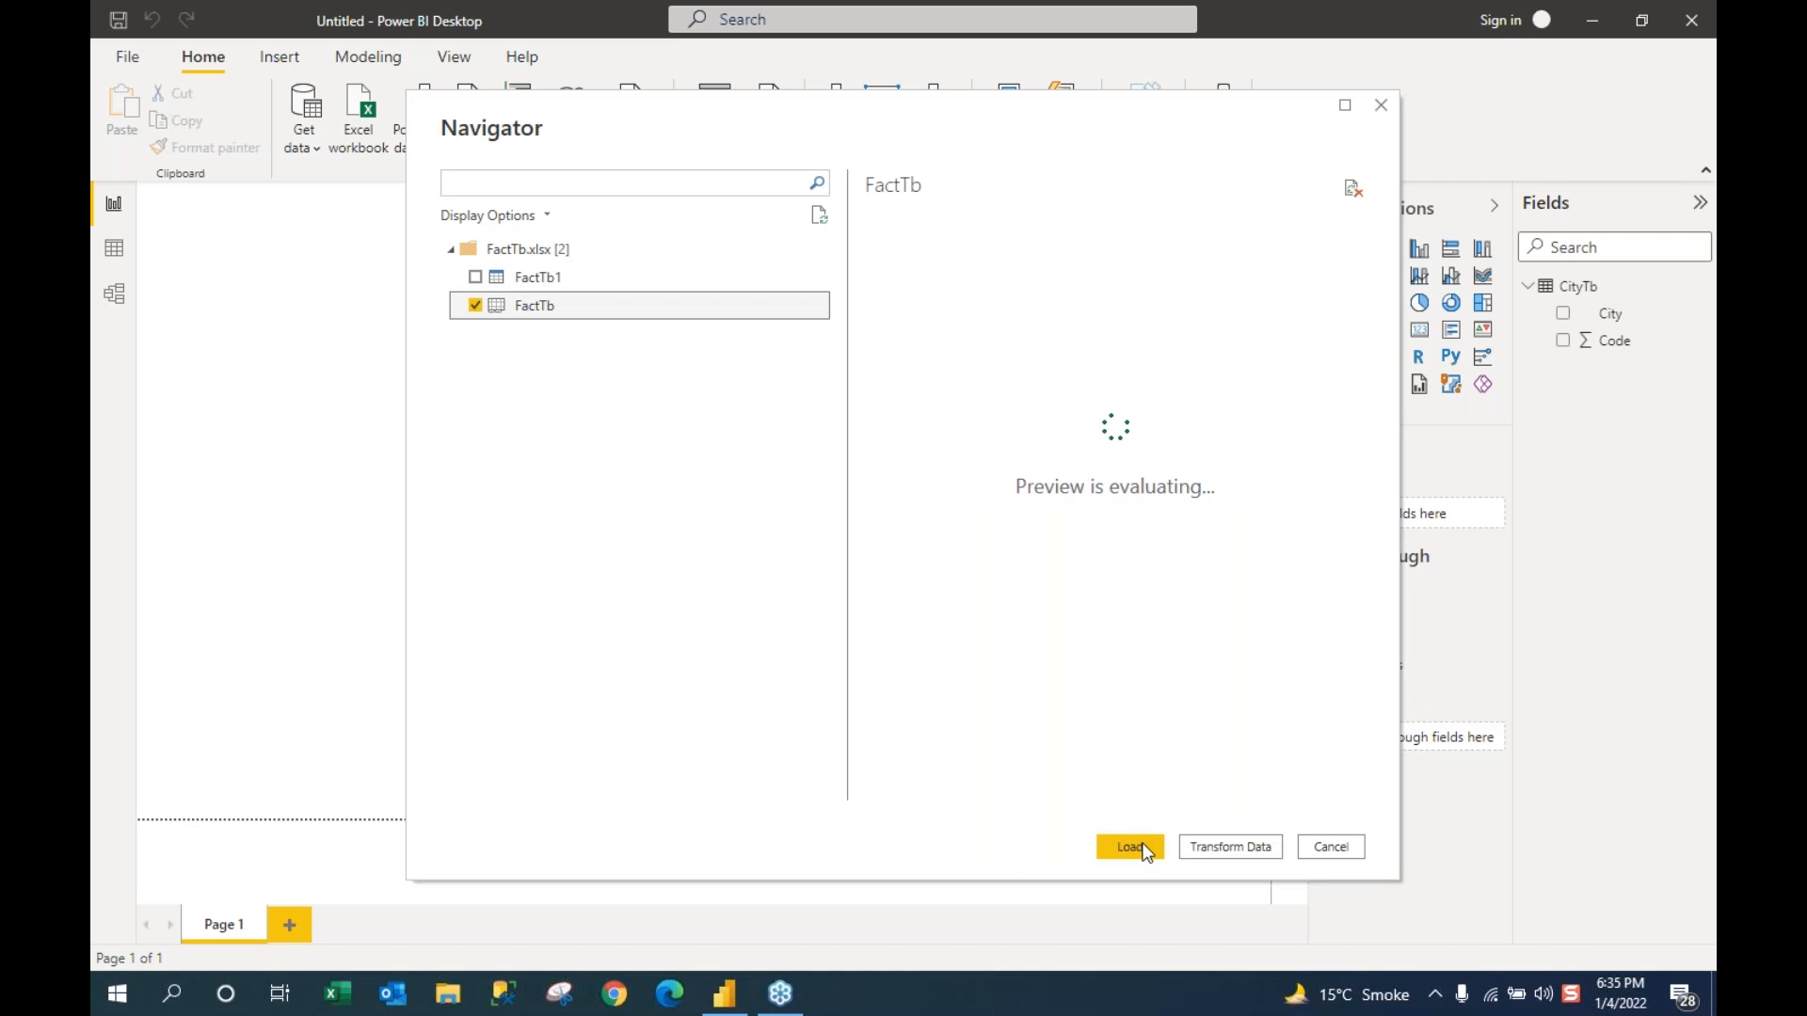
click(1138, 847)
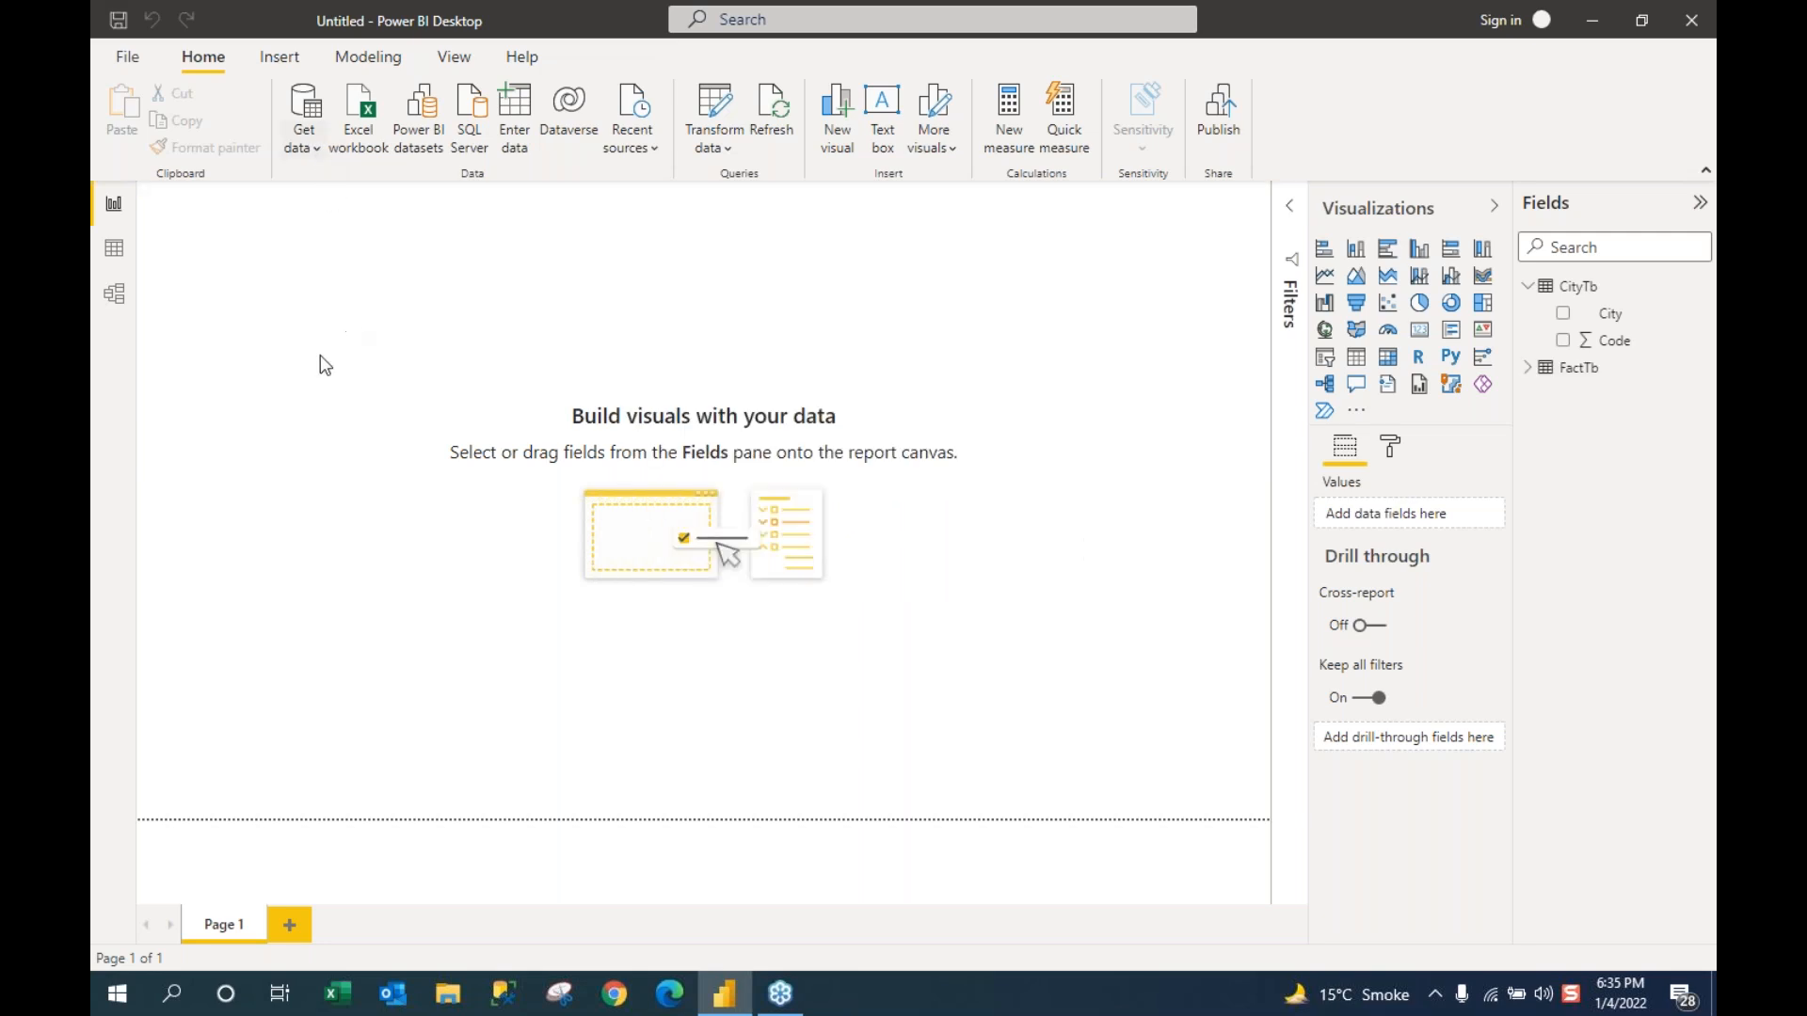
Step: Load the ProductTb sheet from the ProductTb Excel workbook into the model
click(316, 147)
click(358, 222)
click(476, 305)
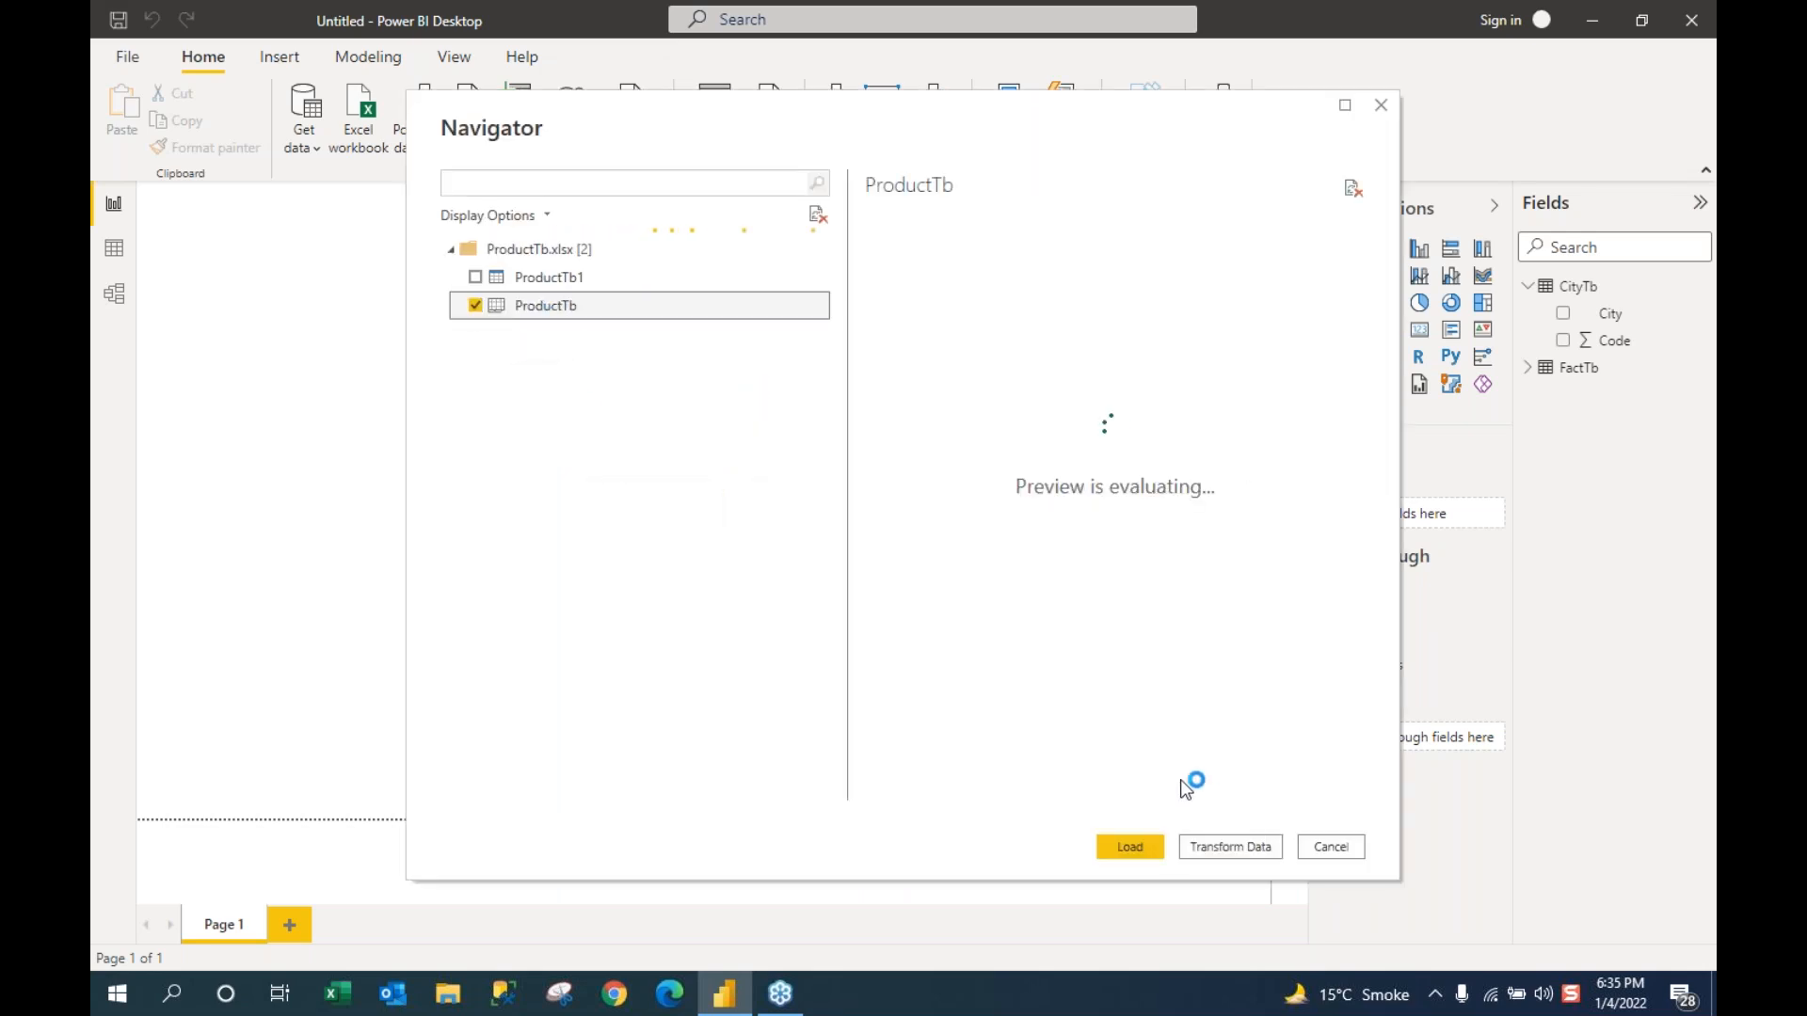
click(1113, 849)
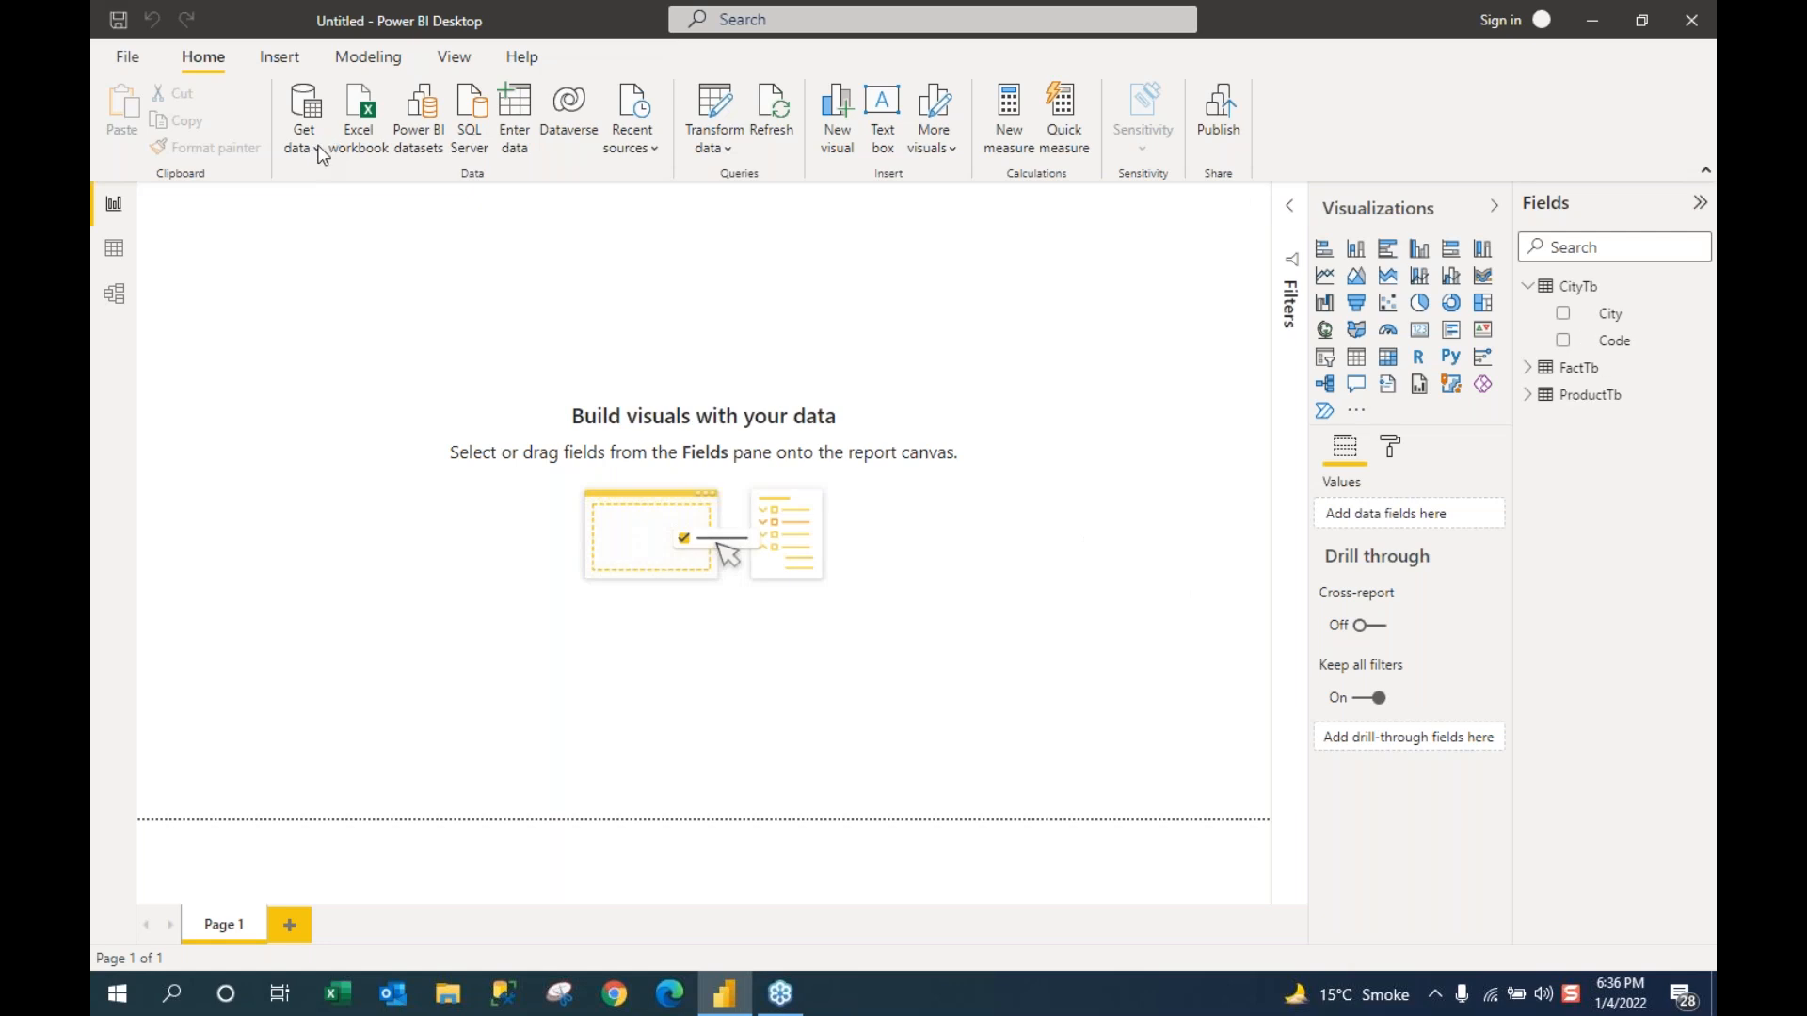
Step: Load the SalesRepTb sheet from the SalesRepTb Excel workbook into the model
click(319, 148)
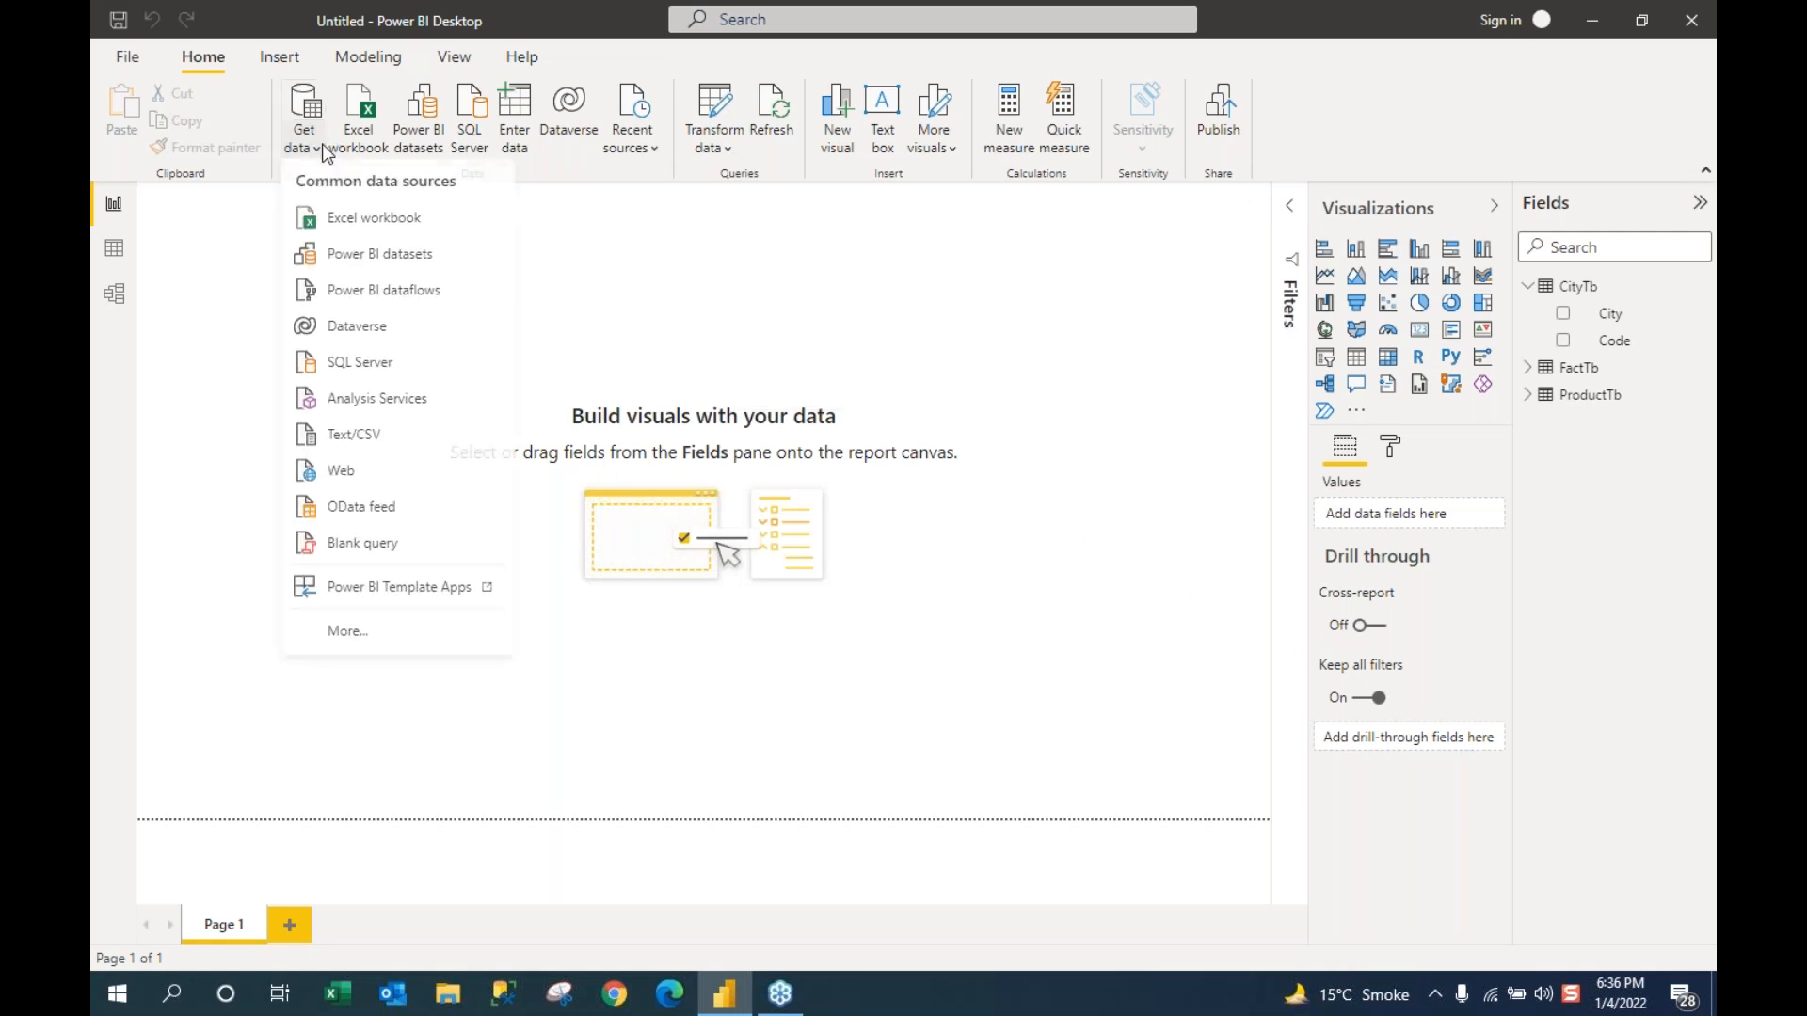
click(366, 226)
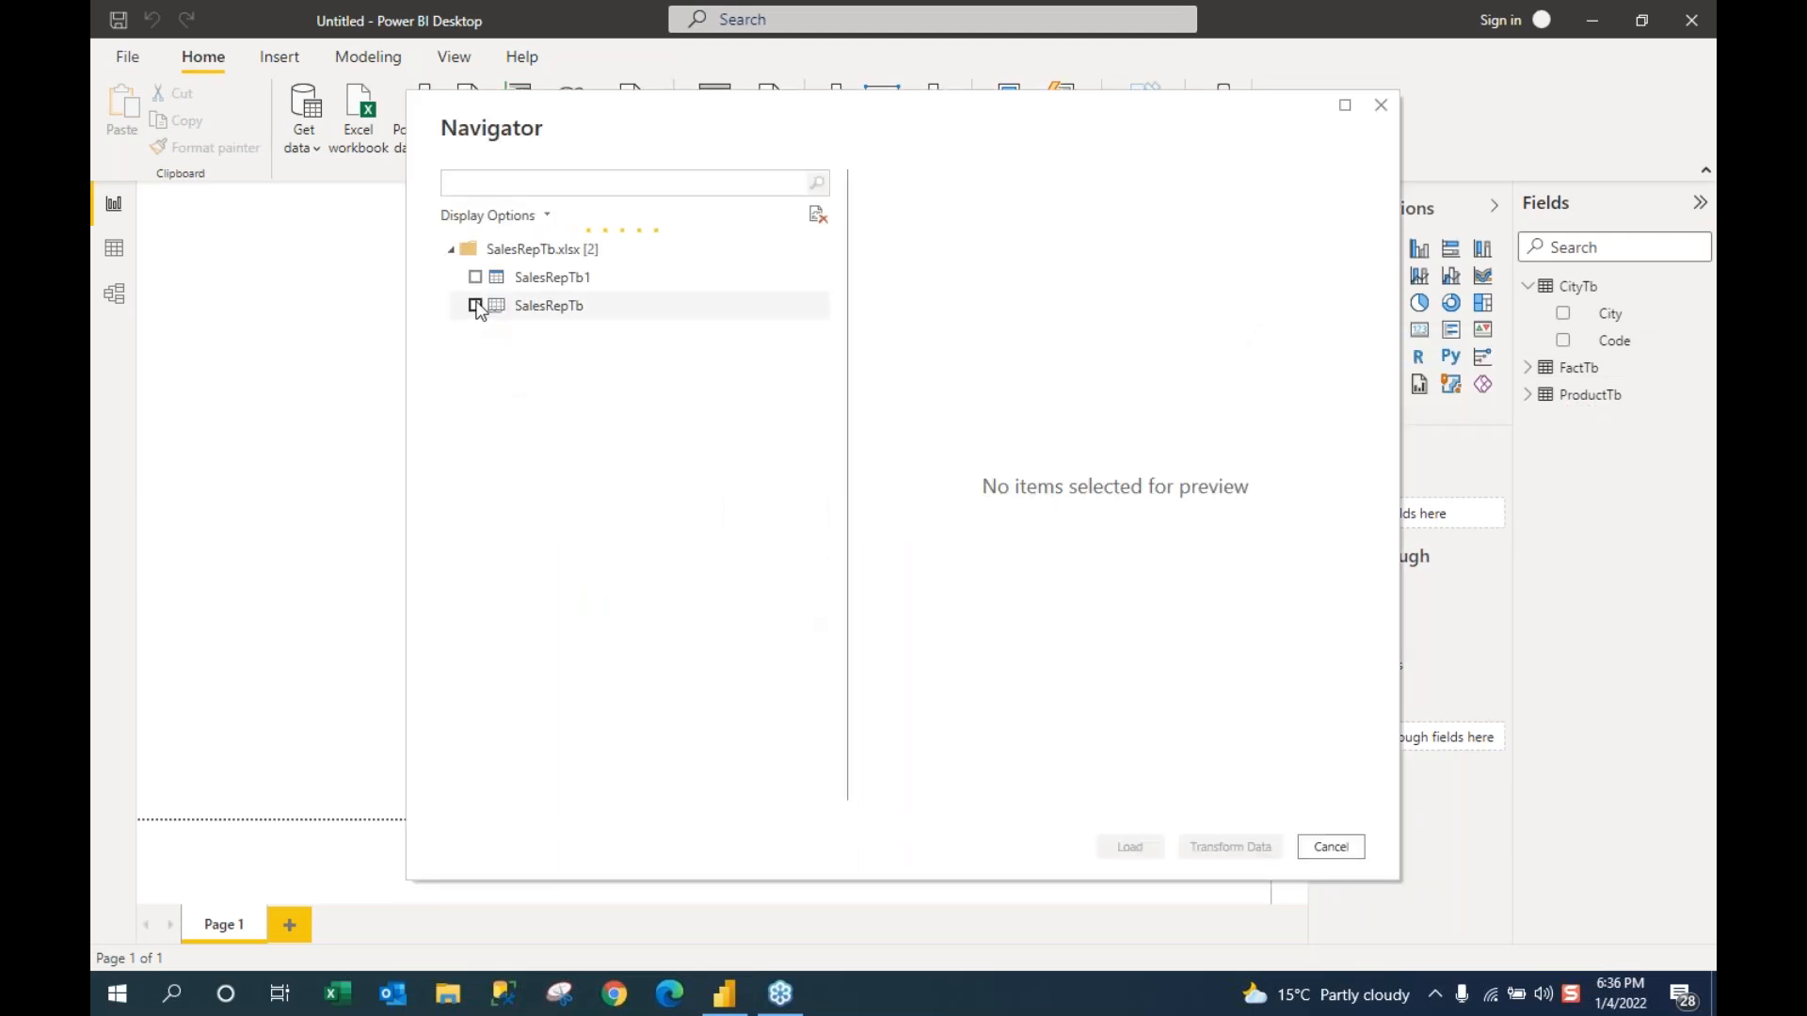
click(475, 305)
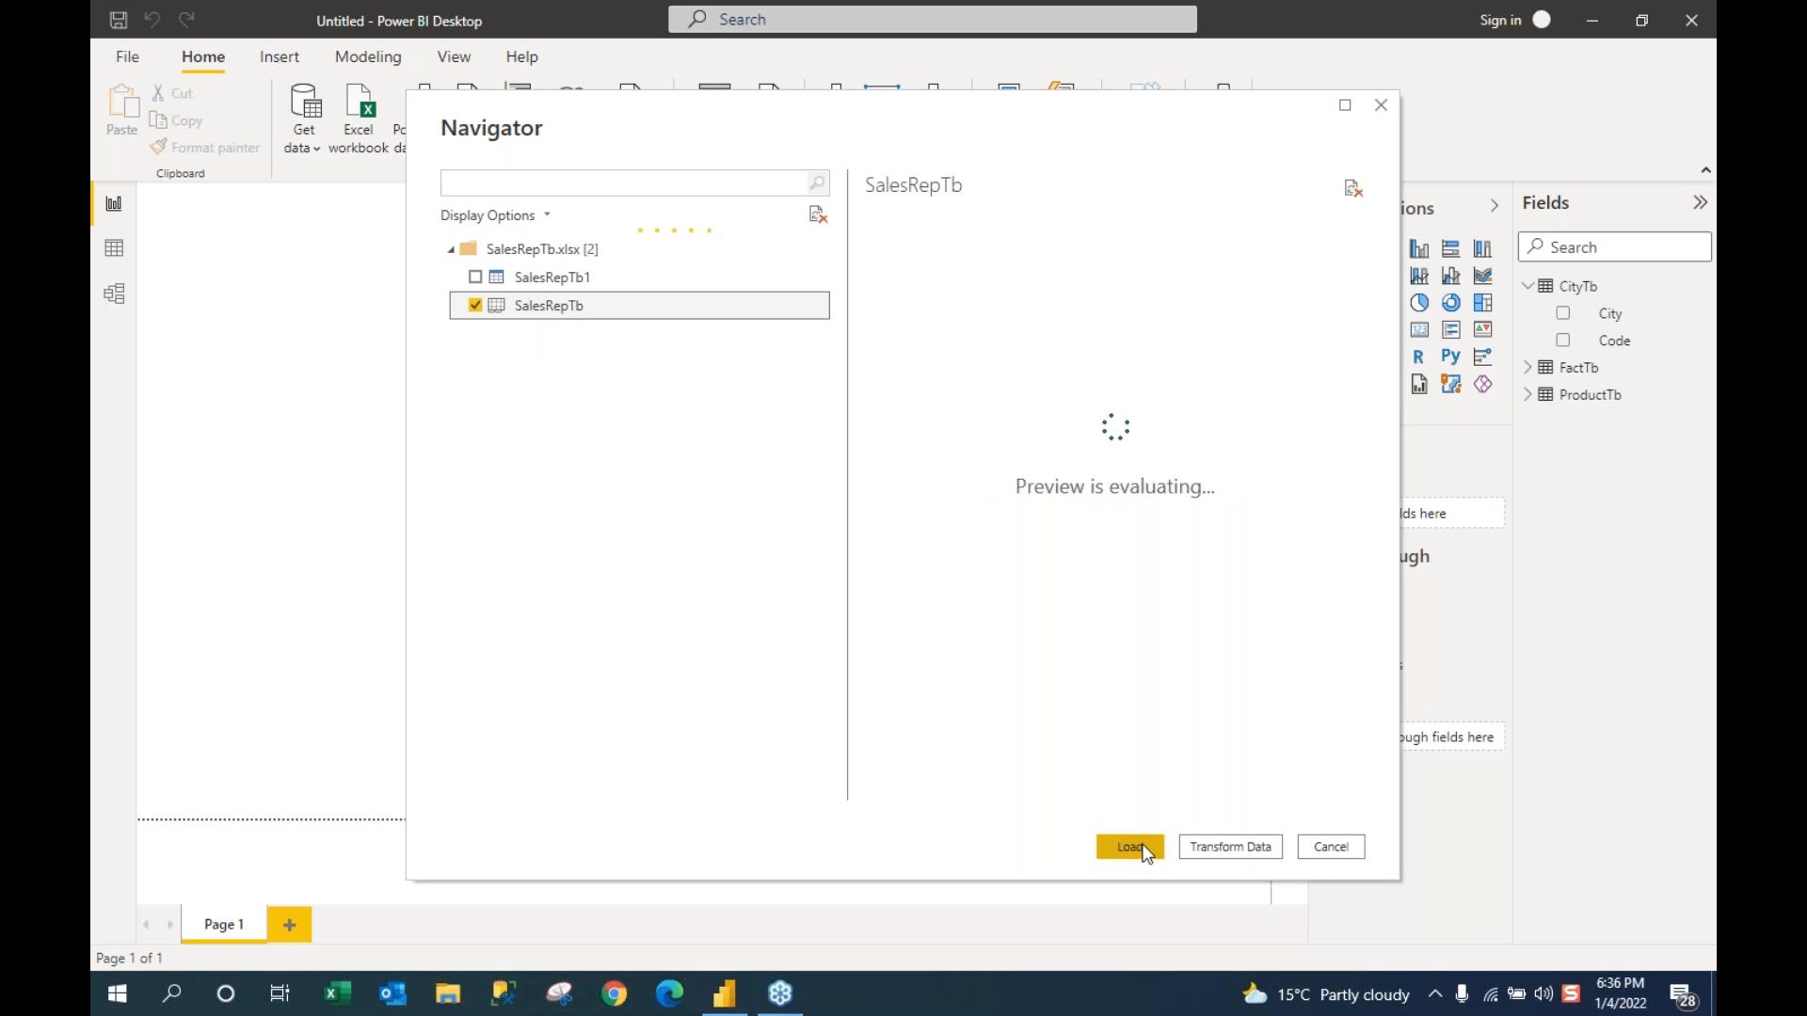
click(1133, 849)
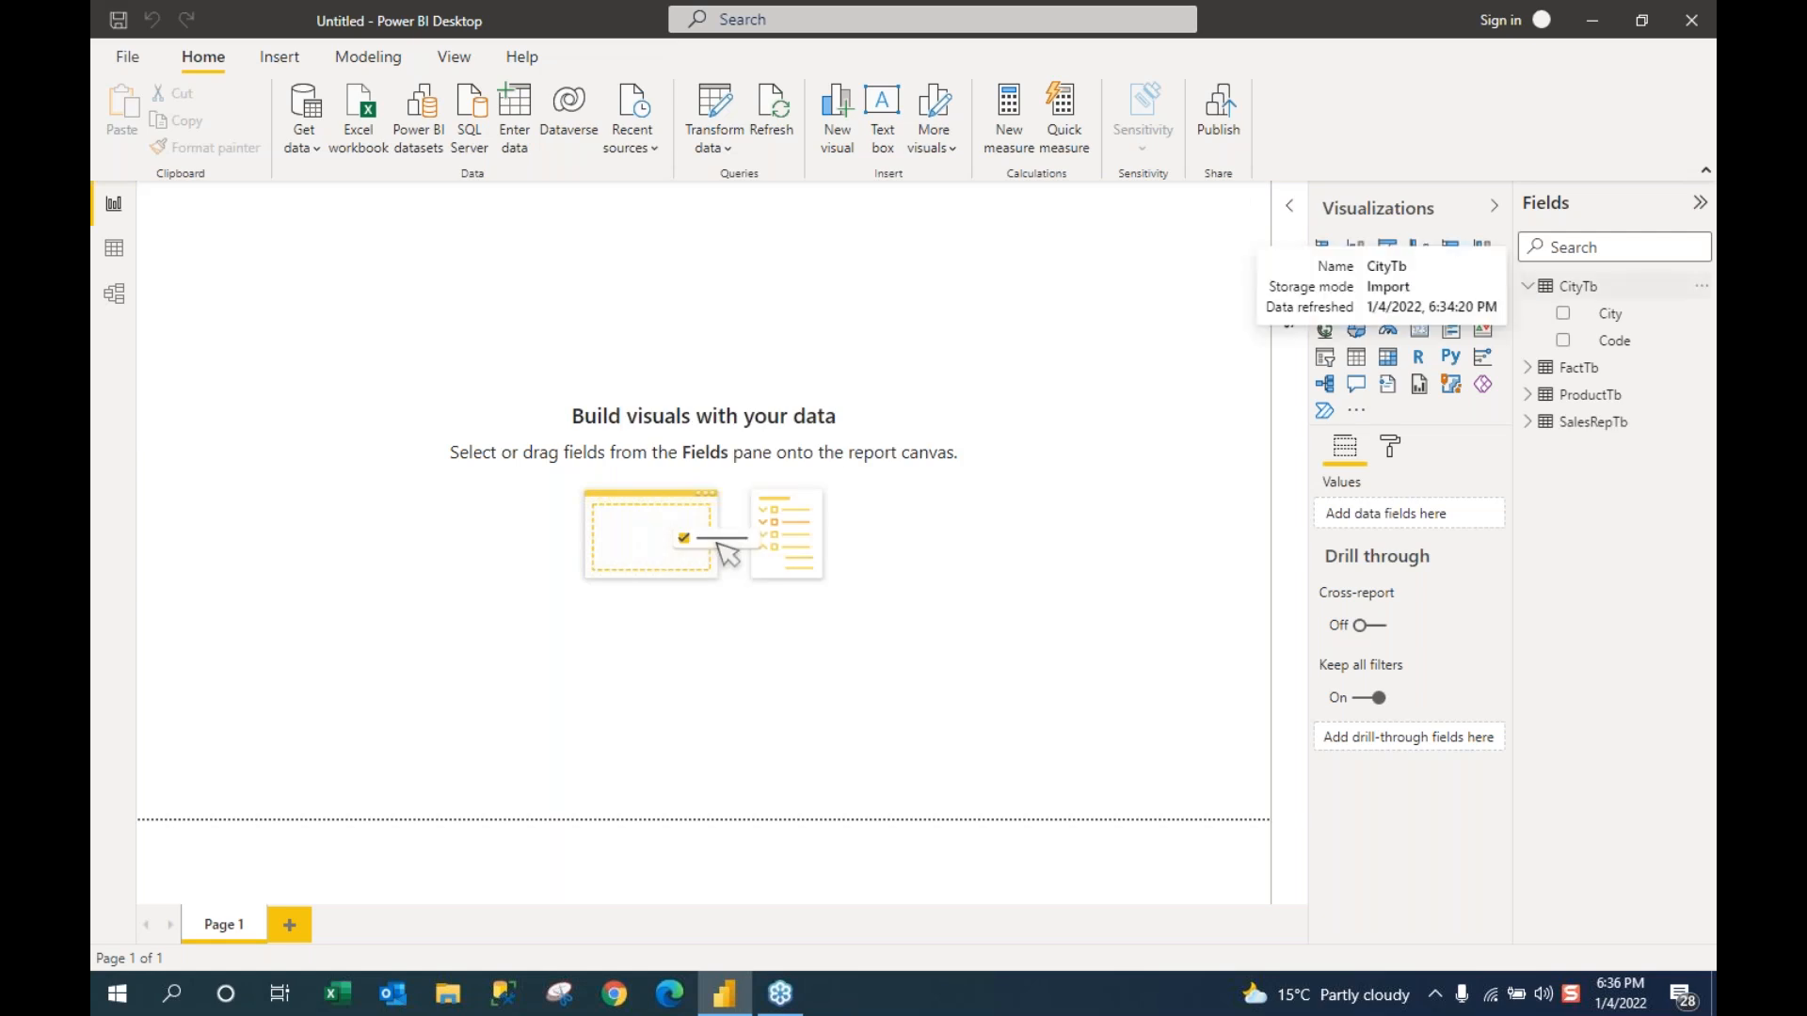
Step: Collapse CityTb, switch to Data view, and browse ProductTb rows, then SalesRepTb's five reps
click(1528, 287)
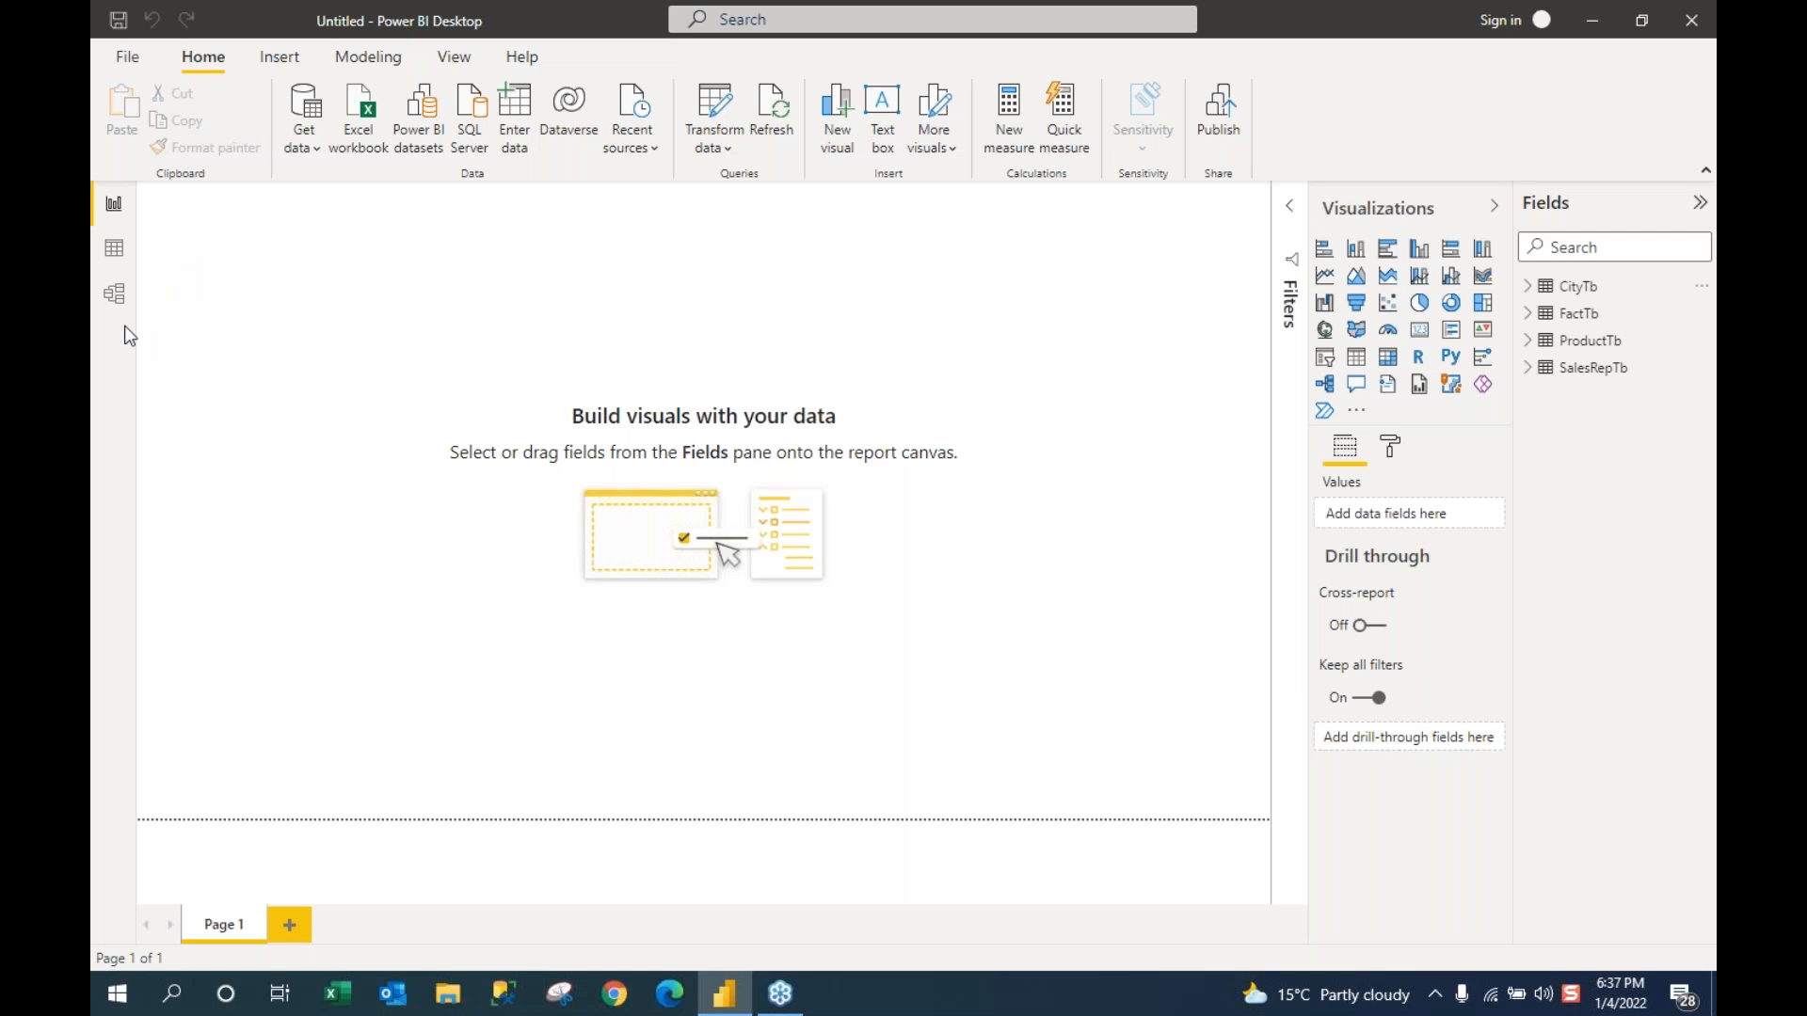
click(116, 261)
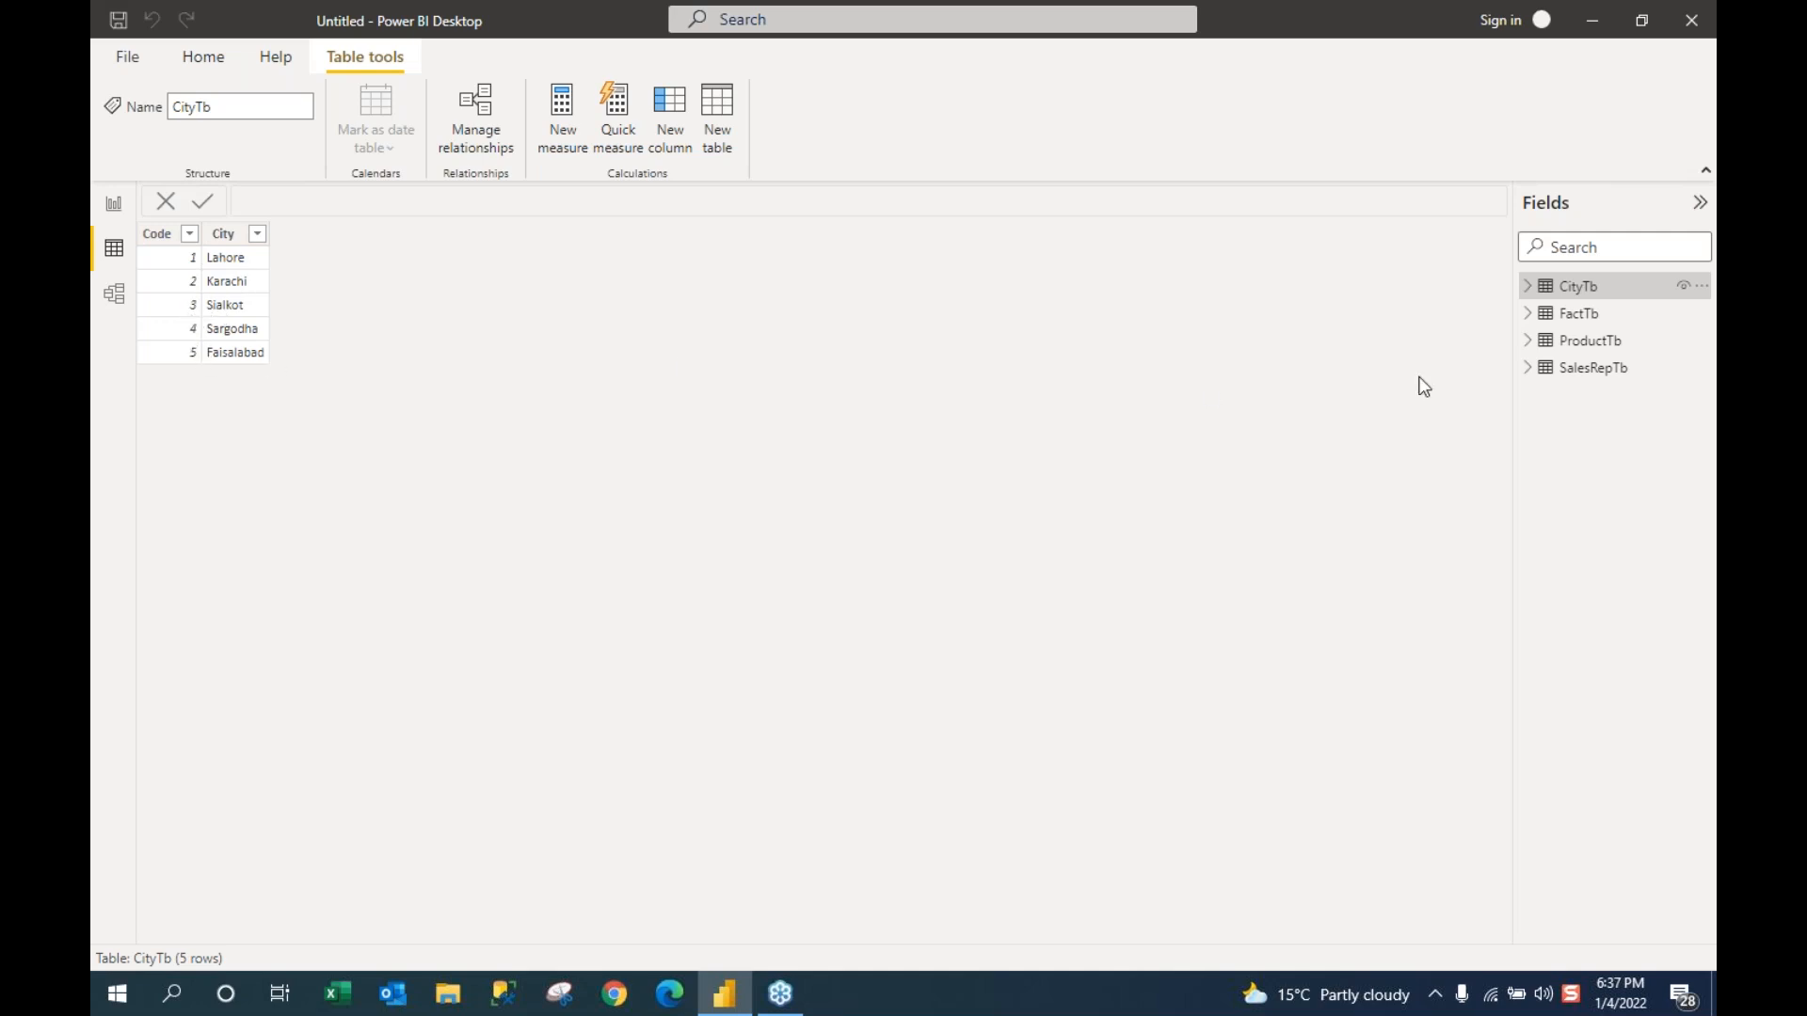
click(1582, 344)
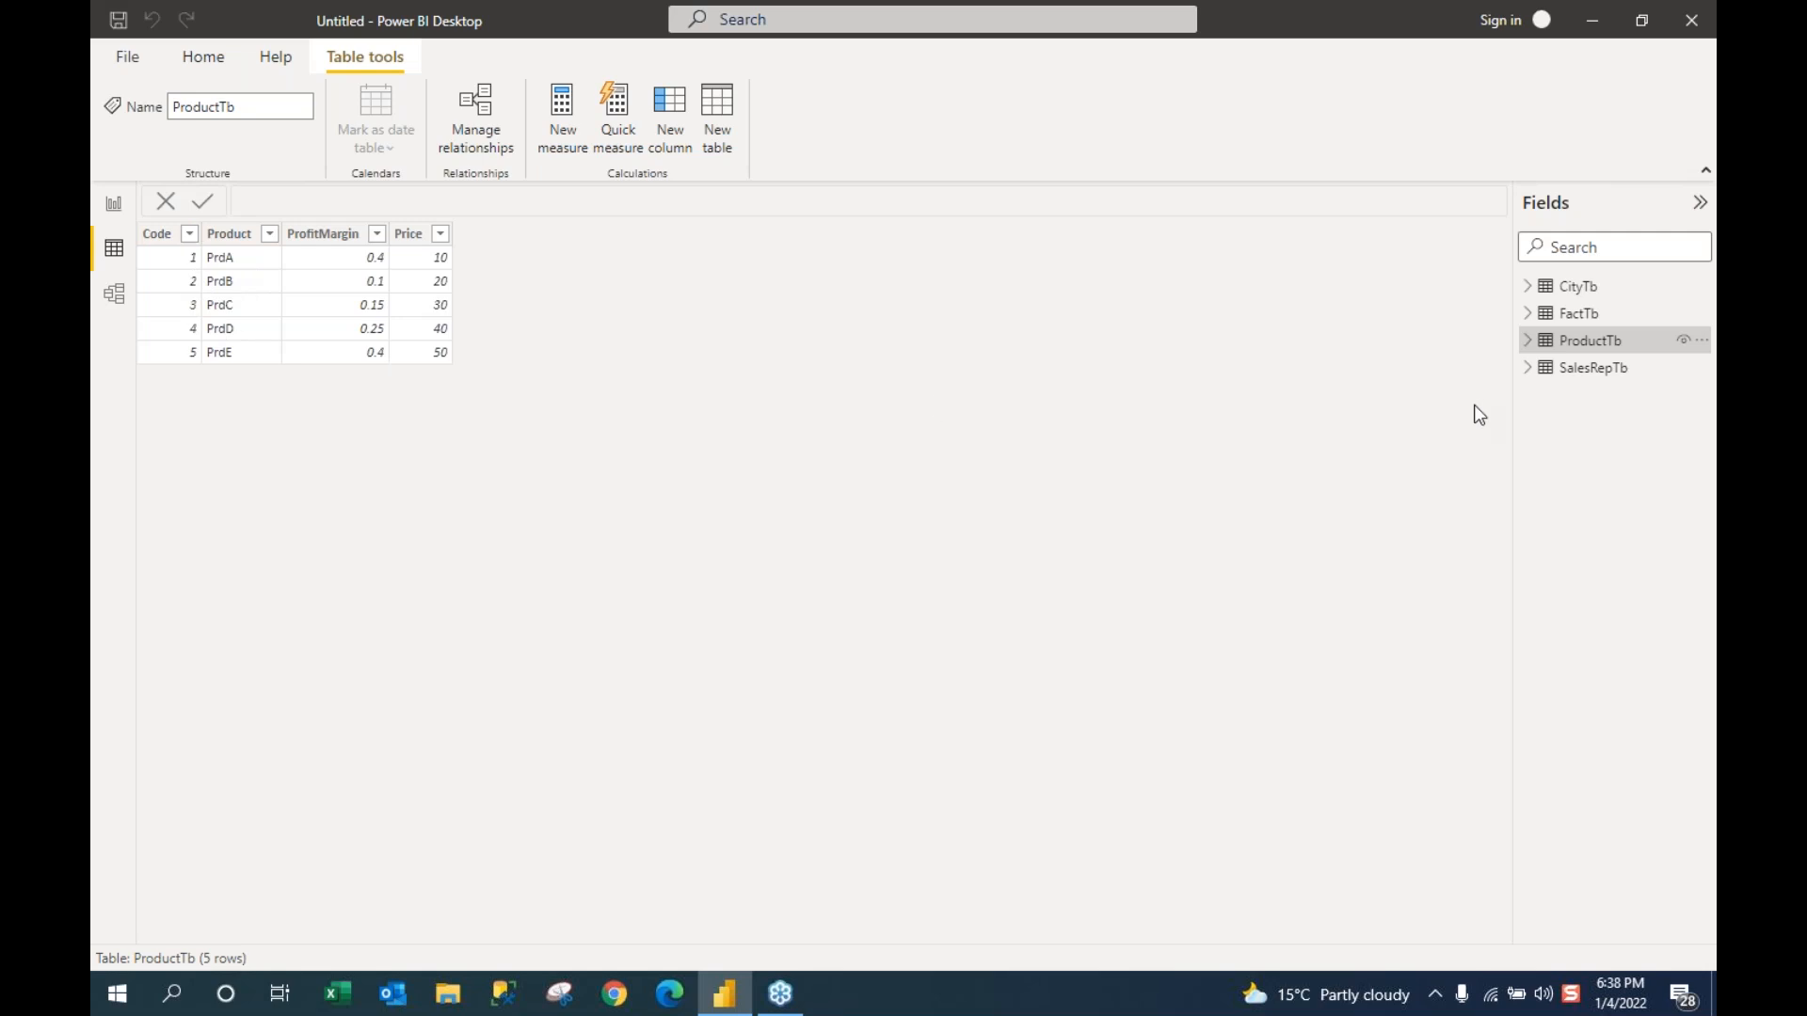
click(1580, 376)
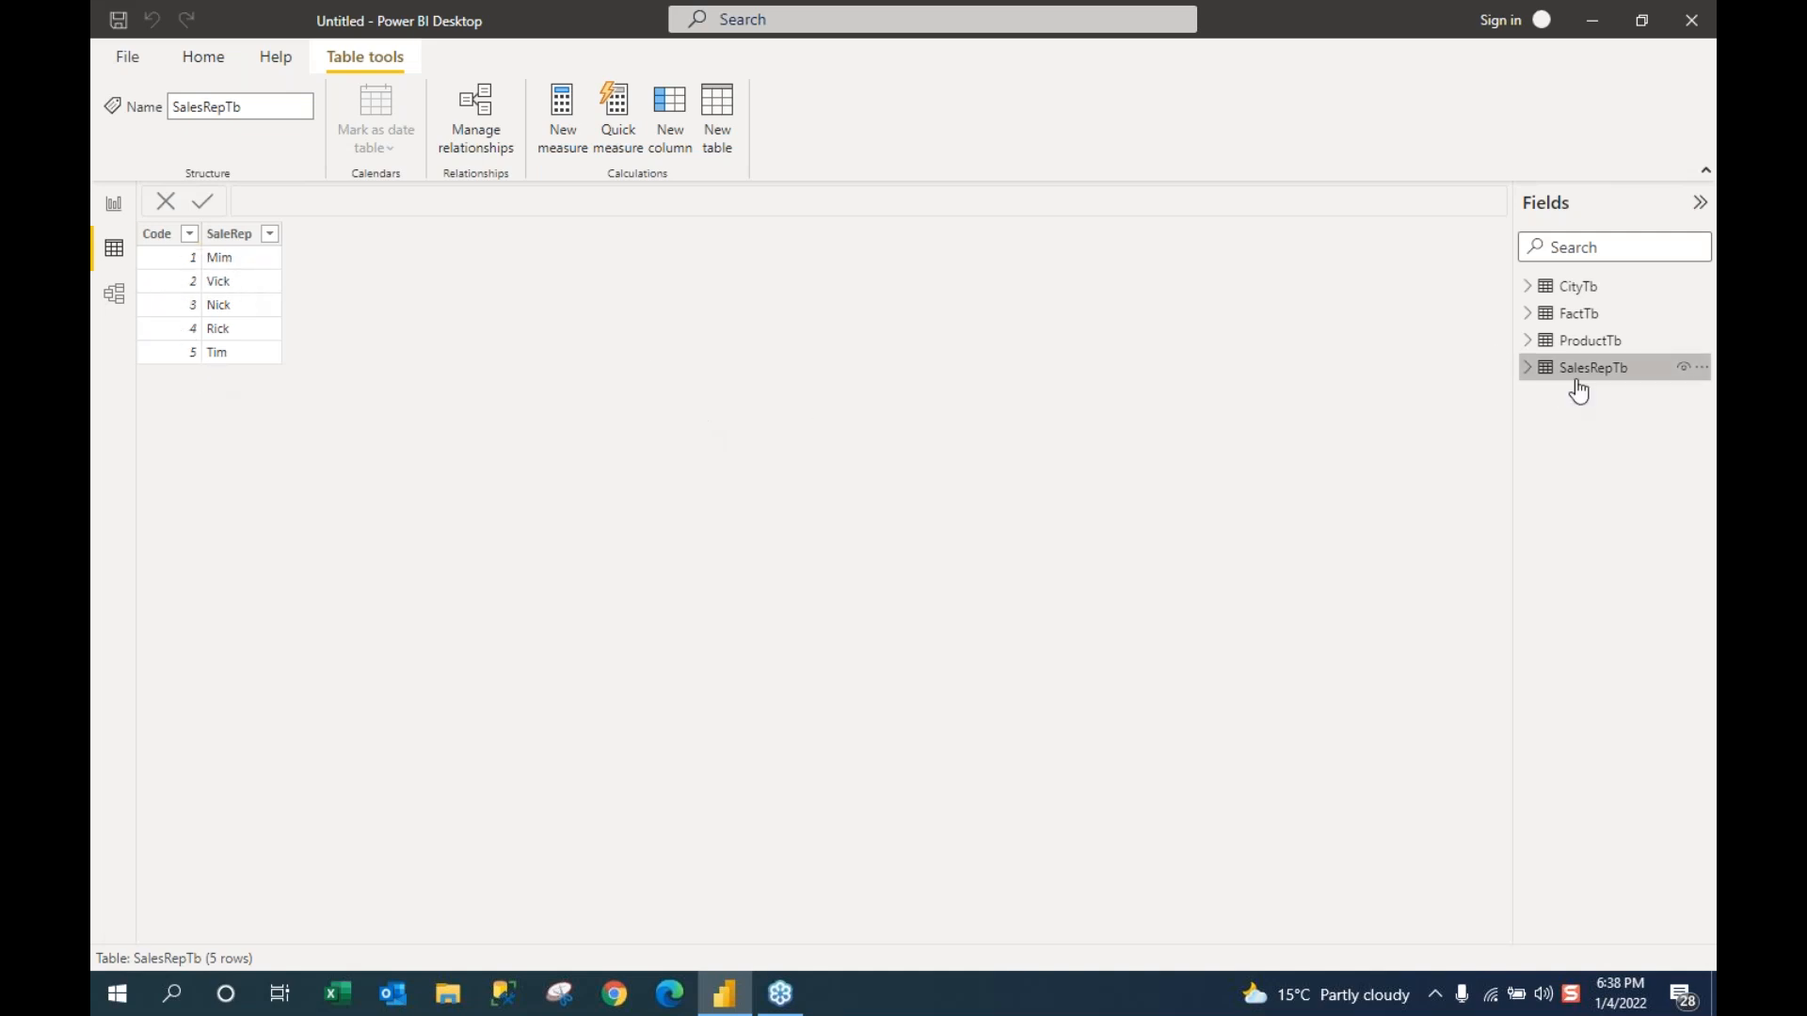
Step: Expand FactTb's columns and show its 1,943 sales rows, briefly checking CityTb first
click(1531, 318)
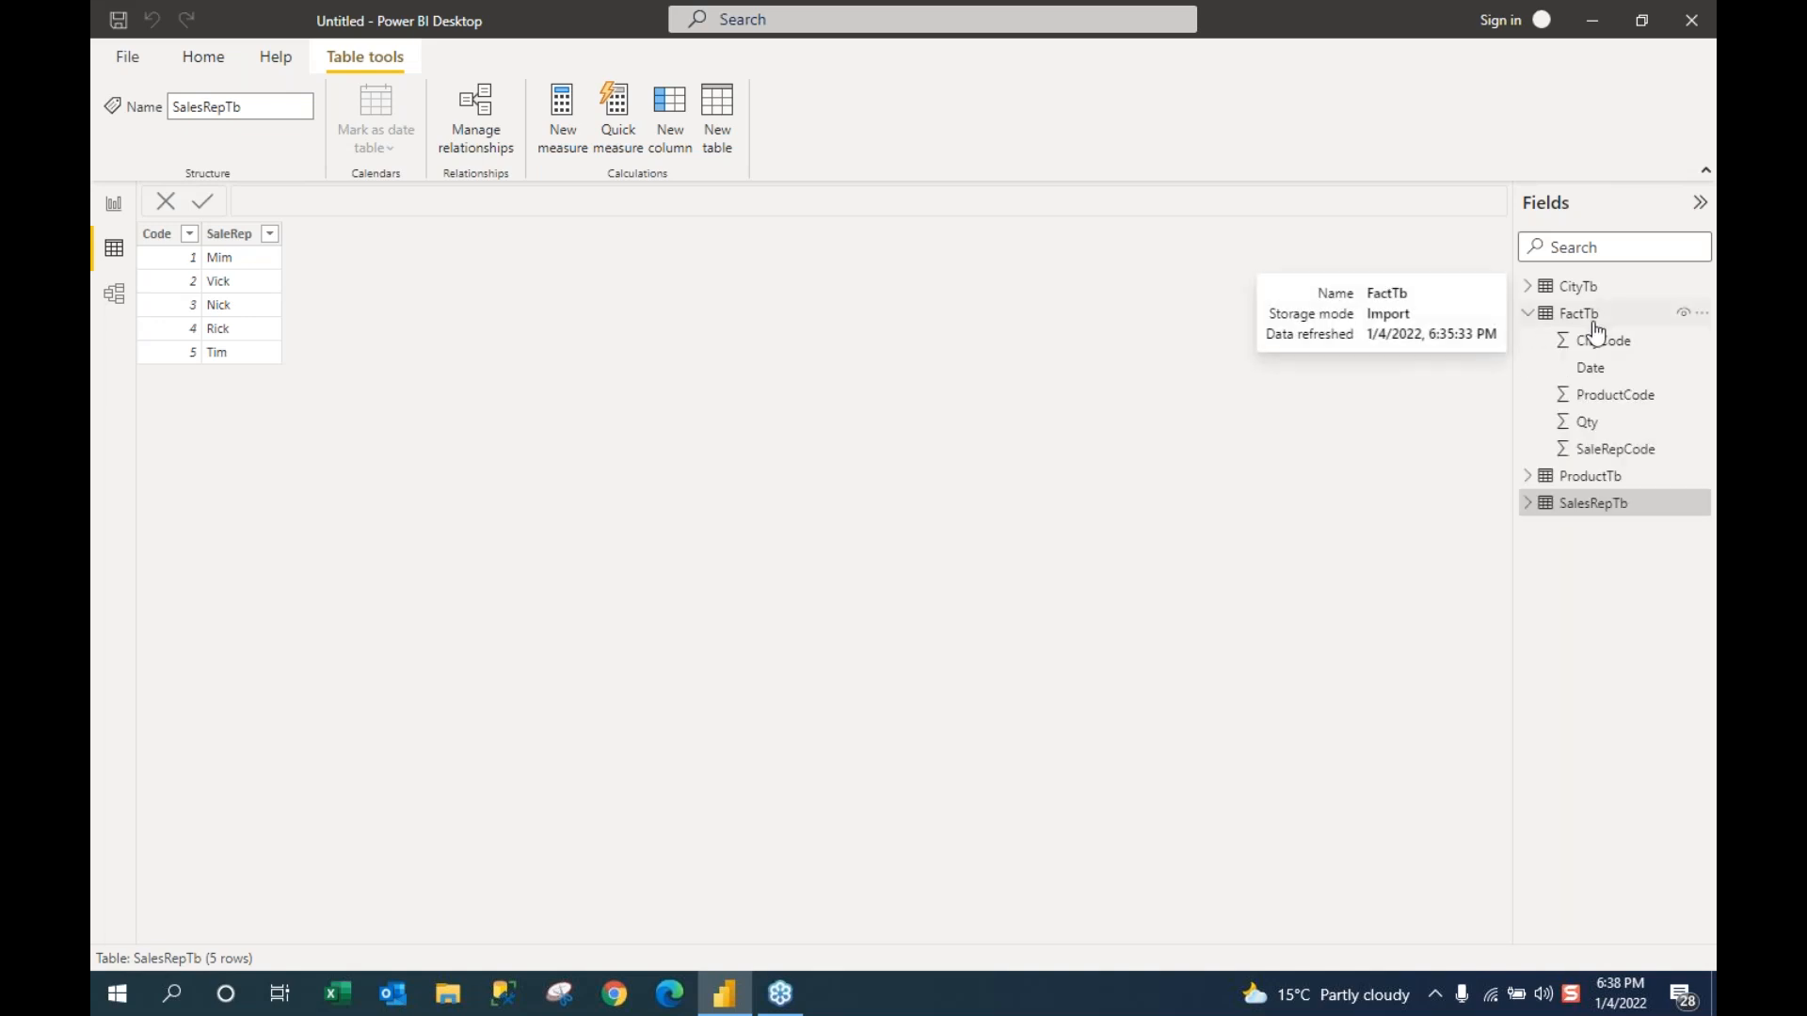
click(1590, 320)
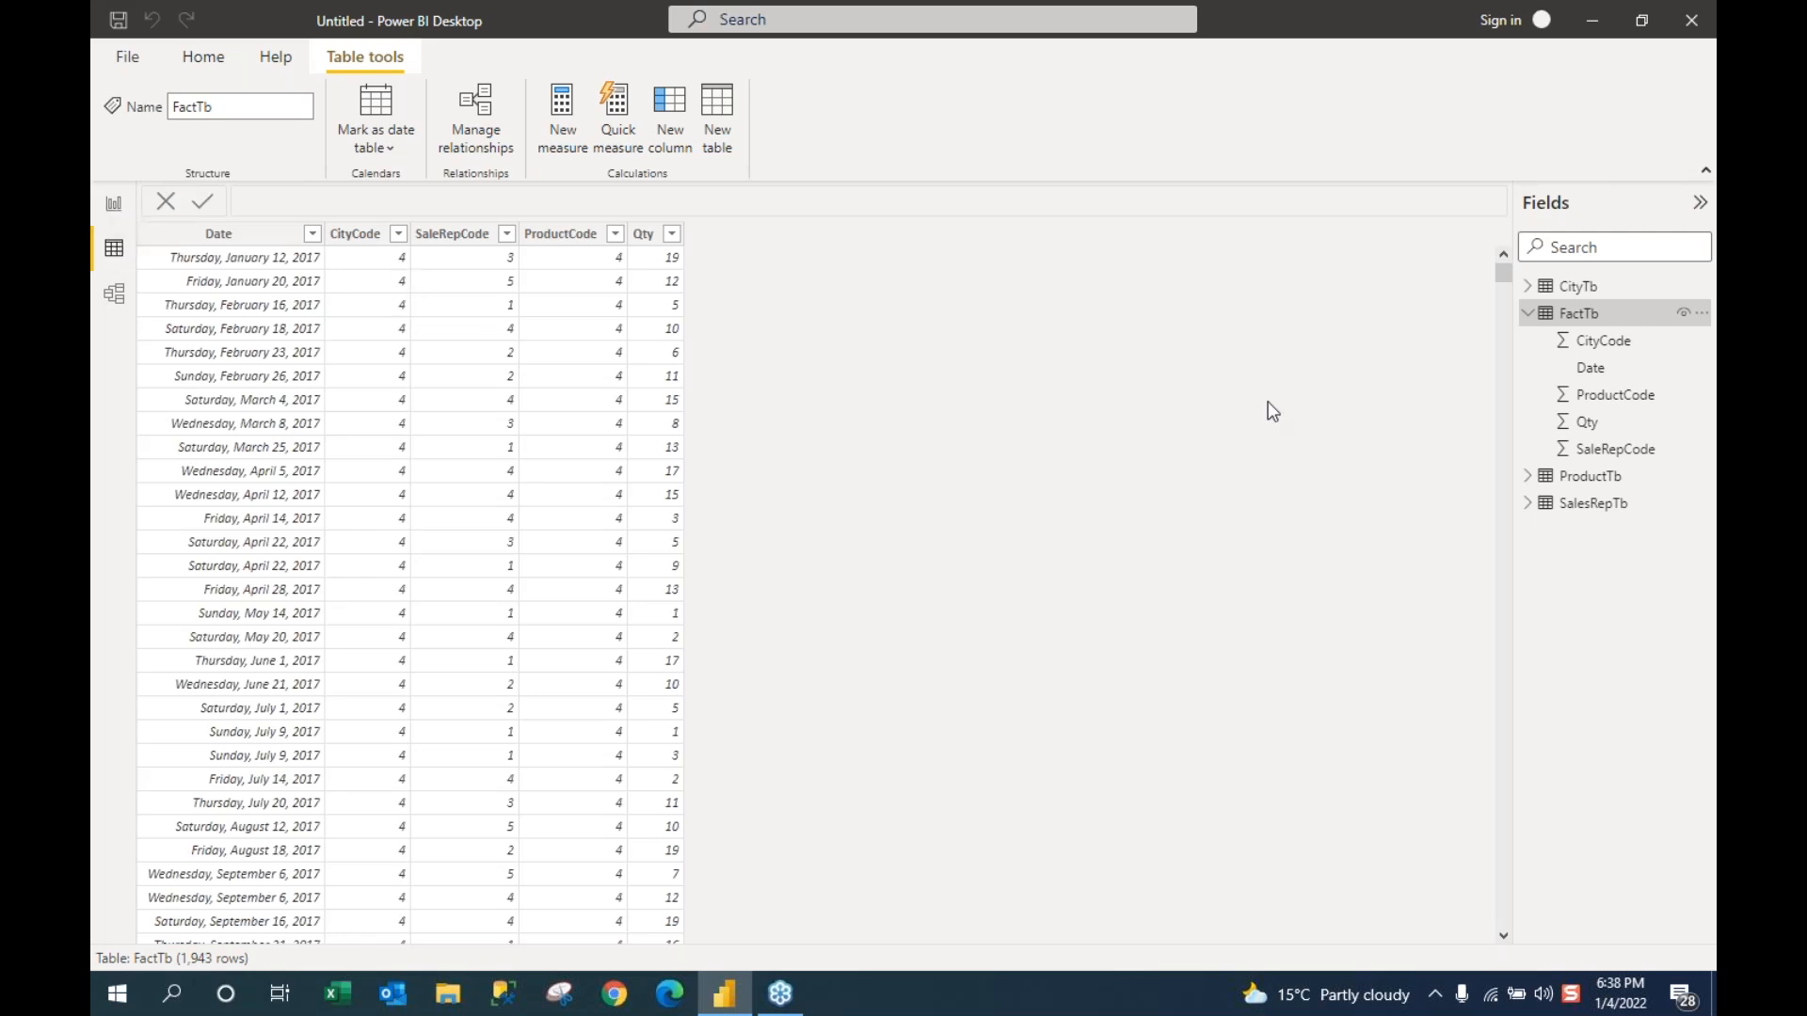
click(1598, 289)
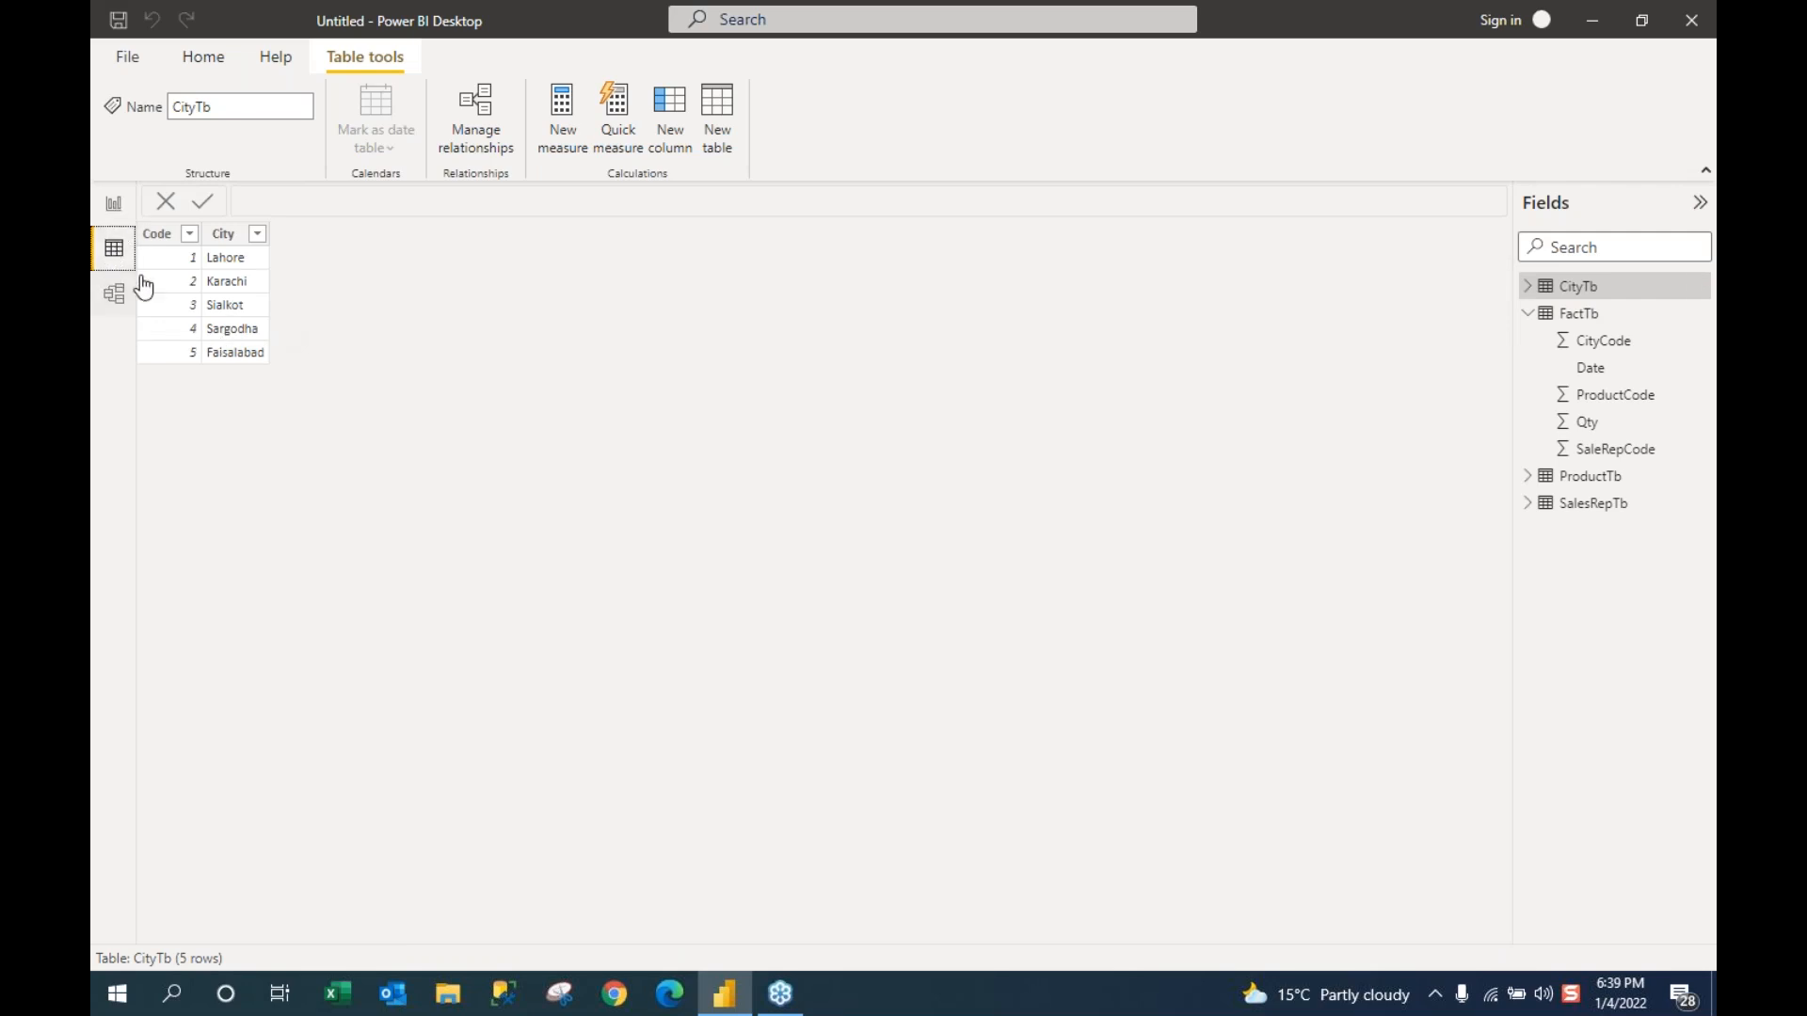
click(1577, 318)
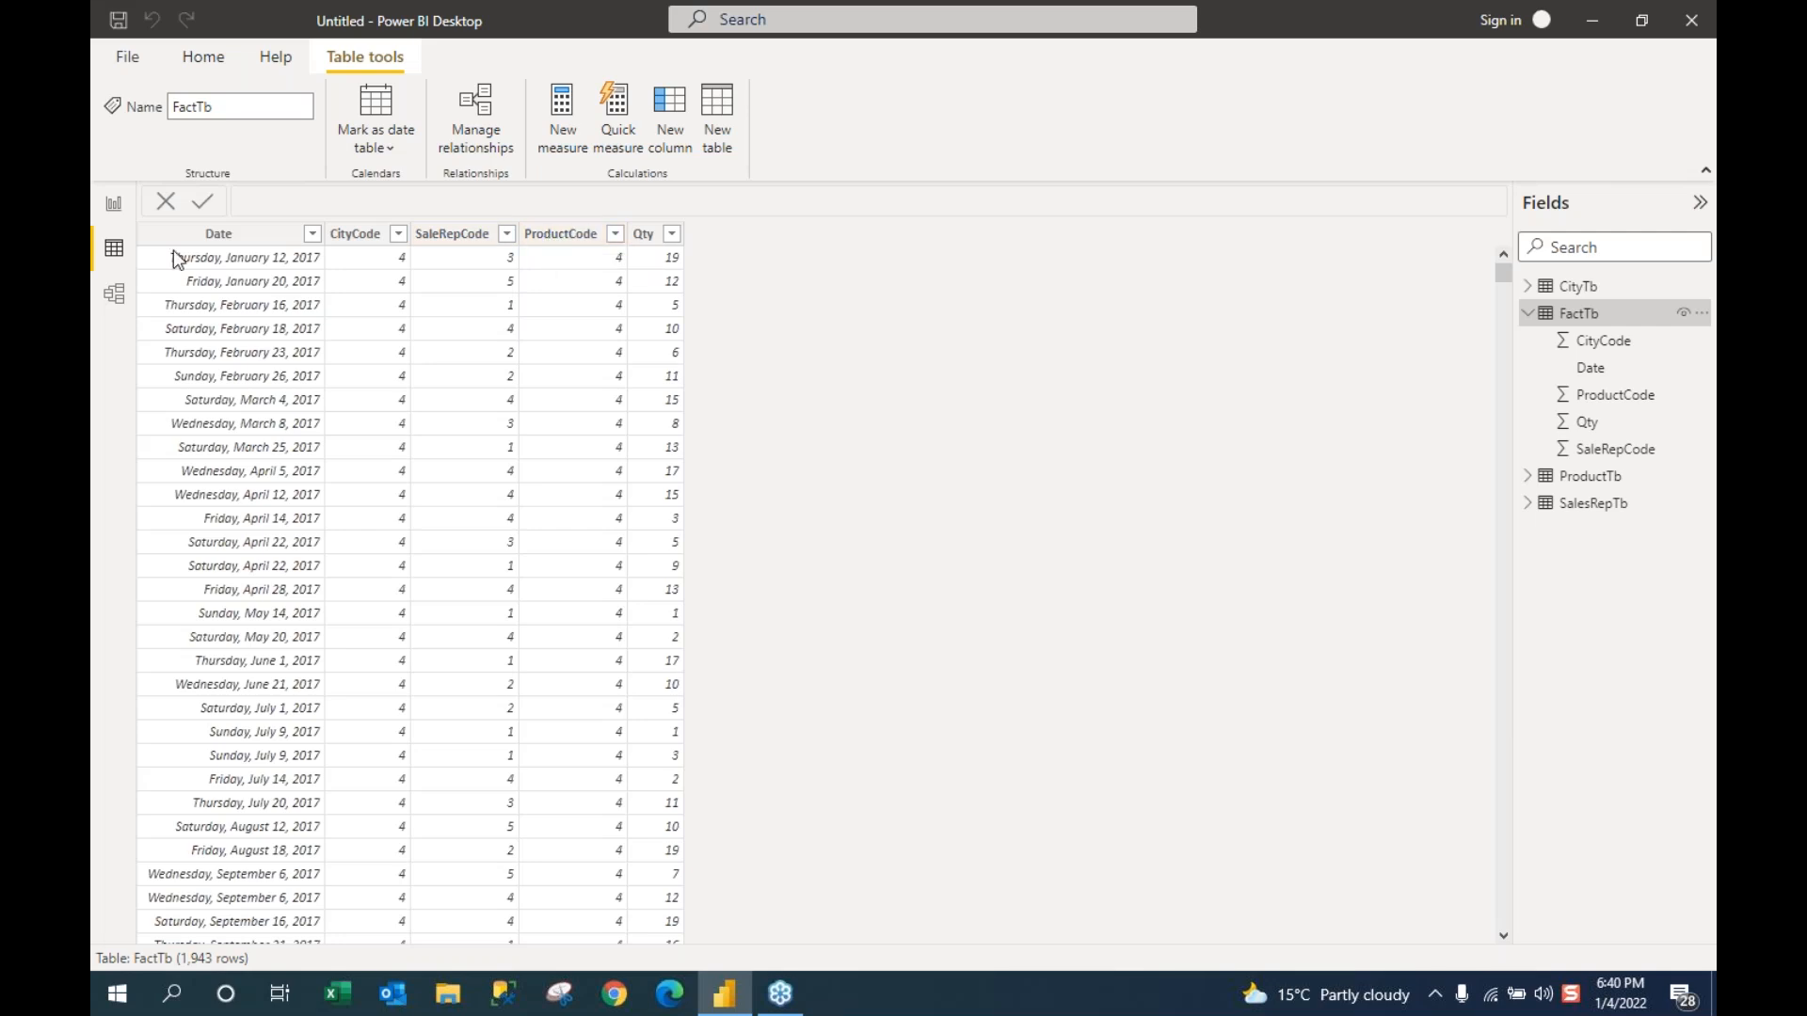
Step: Switch to Model view, hide the Fields pane, and reposition SalesRepTb, FactTb and CityTb
click(114, 295)
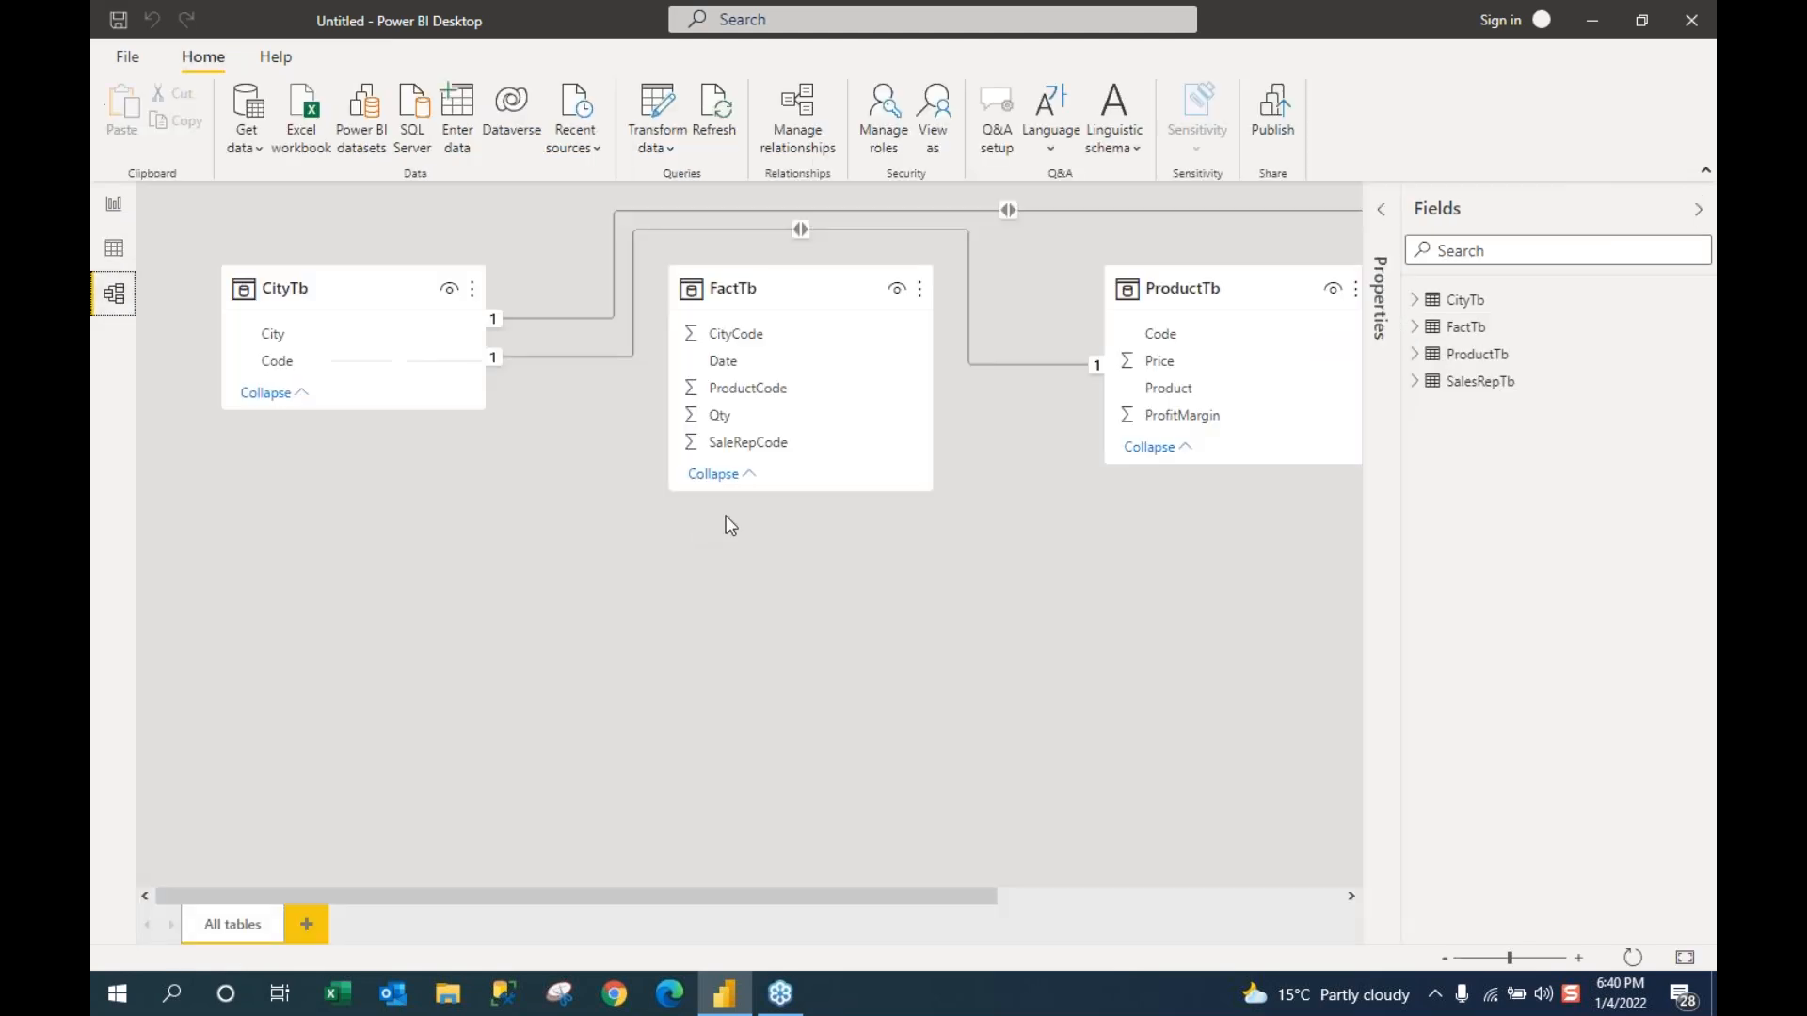
click(1697, 216)
drag(1555, 275, 952, 684)
drag(905, 286, 936, 399)
drag(369, 355, 370, 462)
Step: Fine-tune the ProductTb and FactTb positions so every relationship line is clear
drag(1219, 287, 1240, 348)
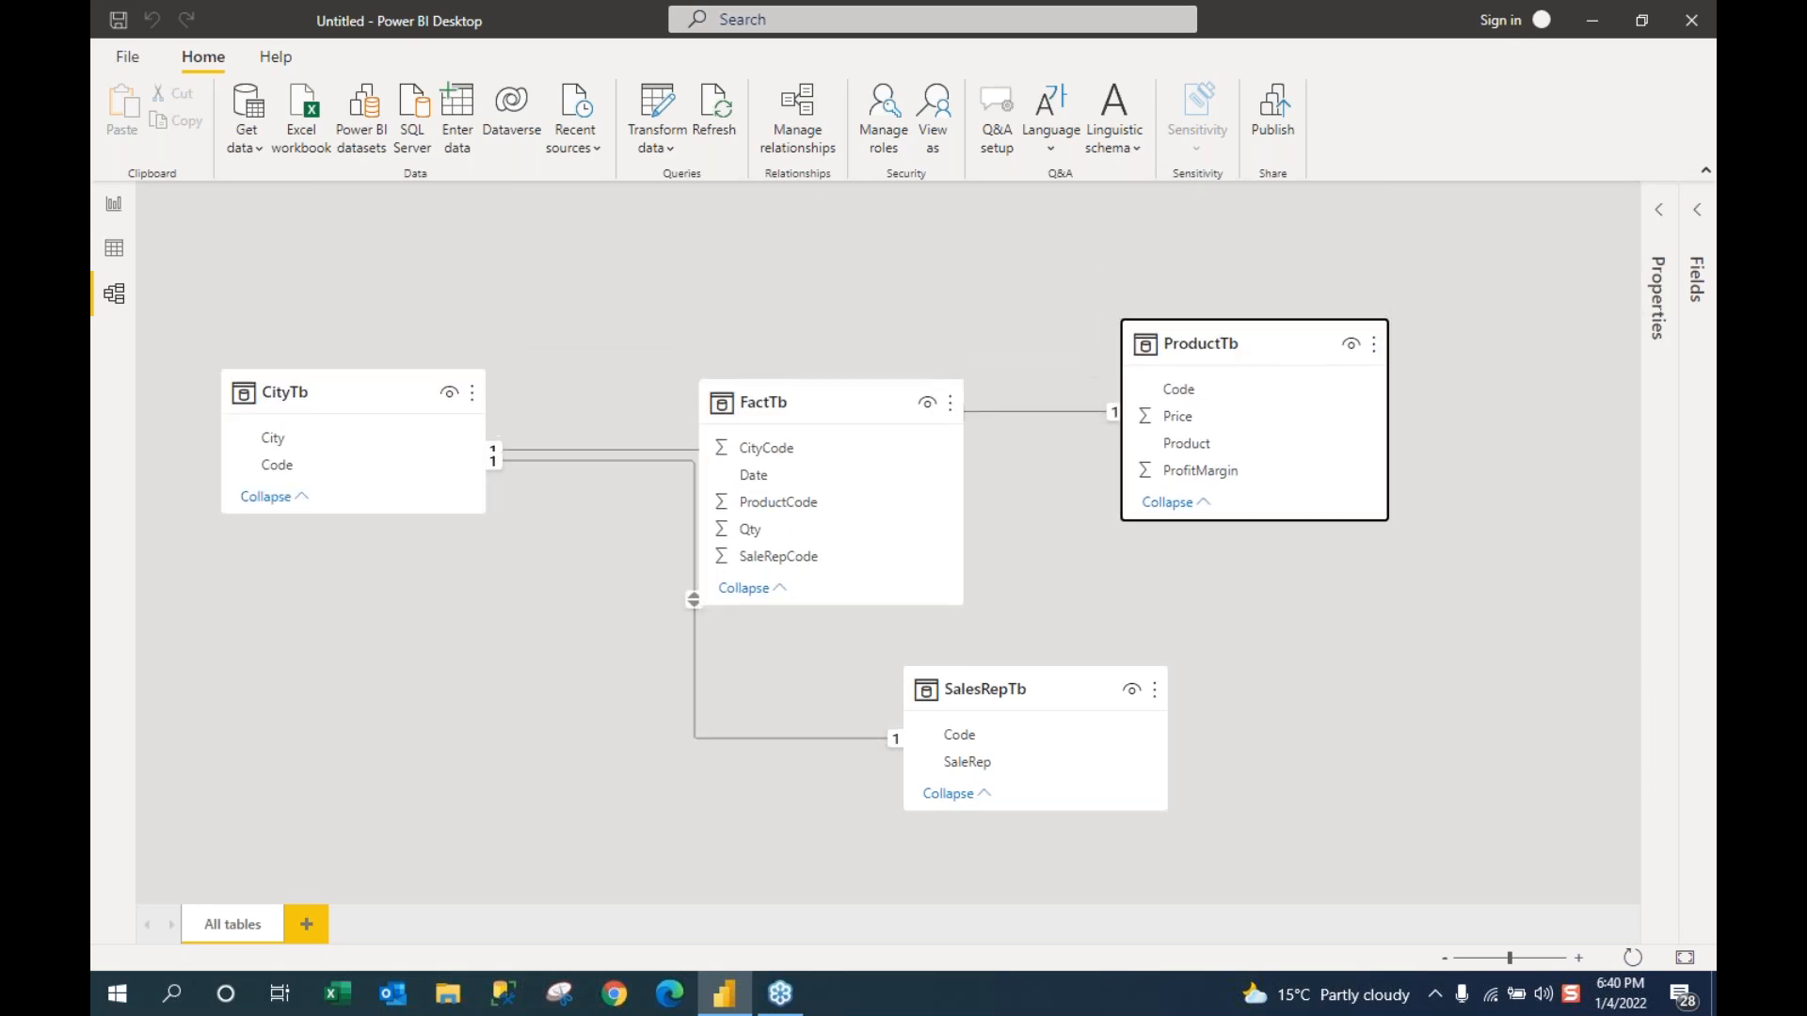
drag(803, 399, 807, 375)
drag(1227, 355, 665, 548)
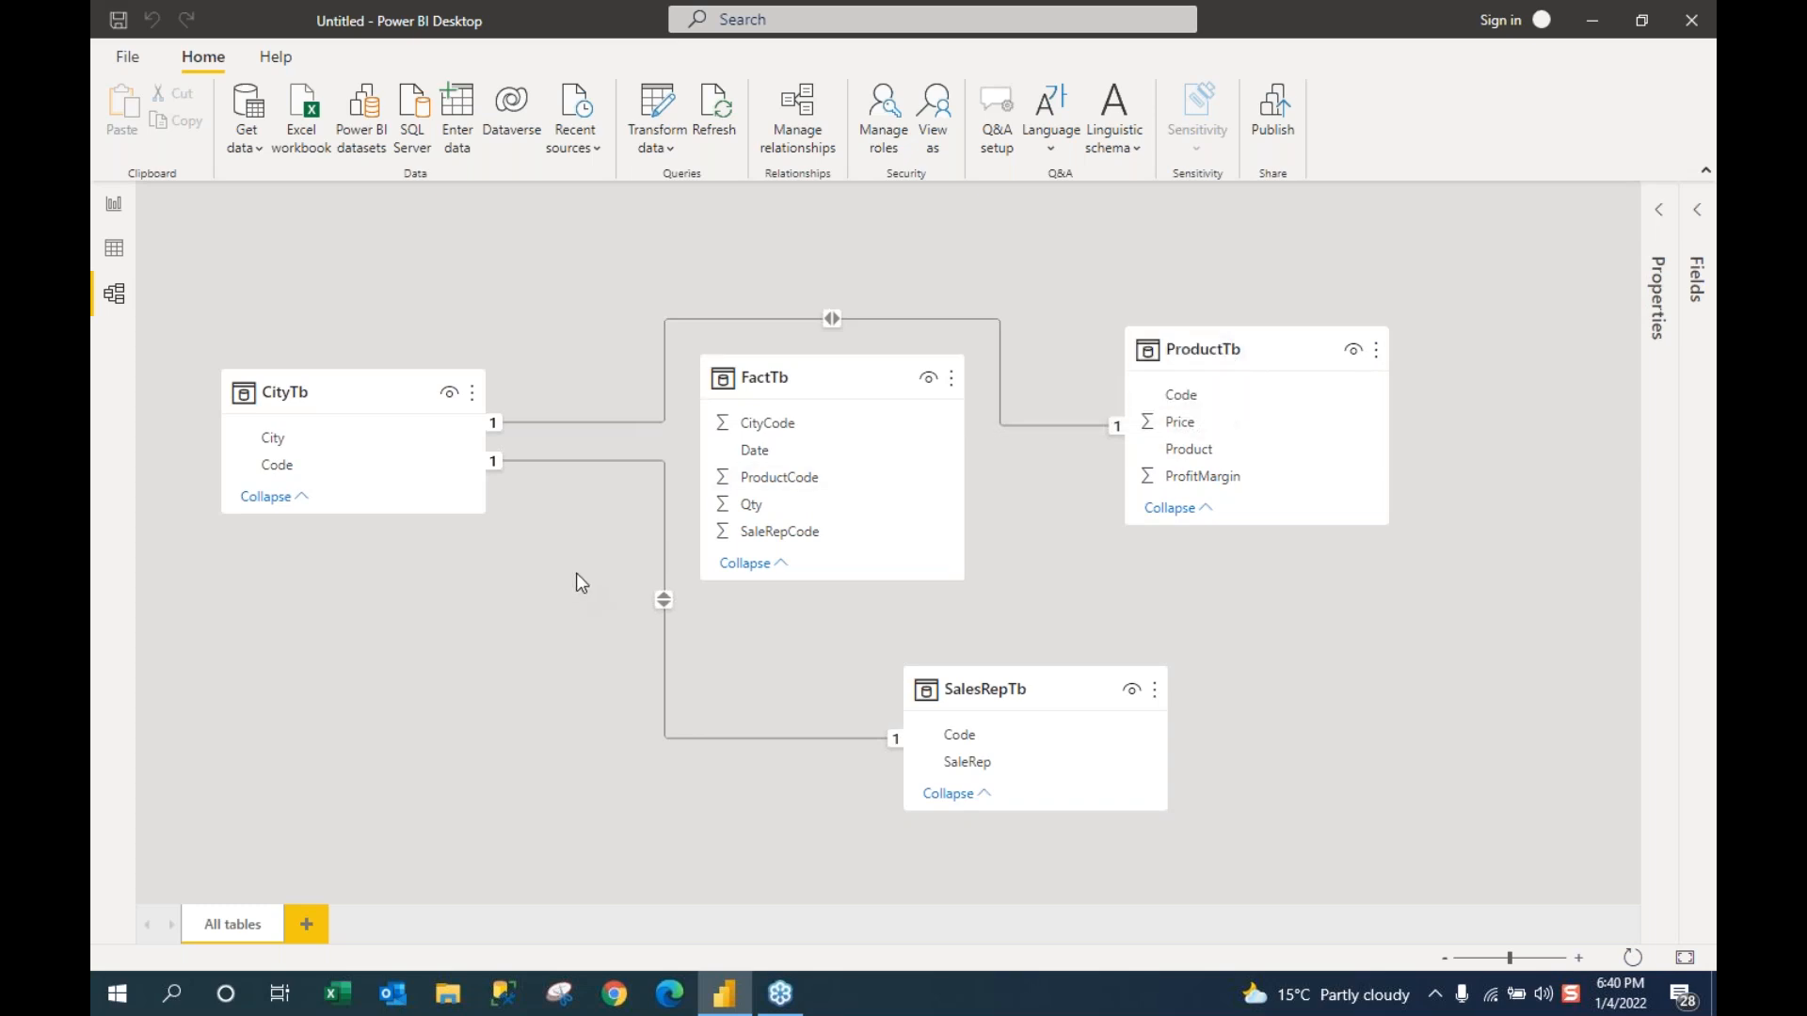
mouse_move(961, 371)
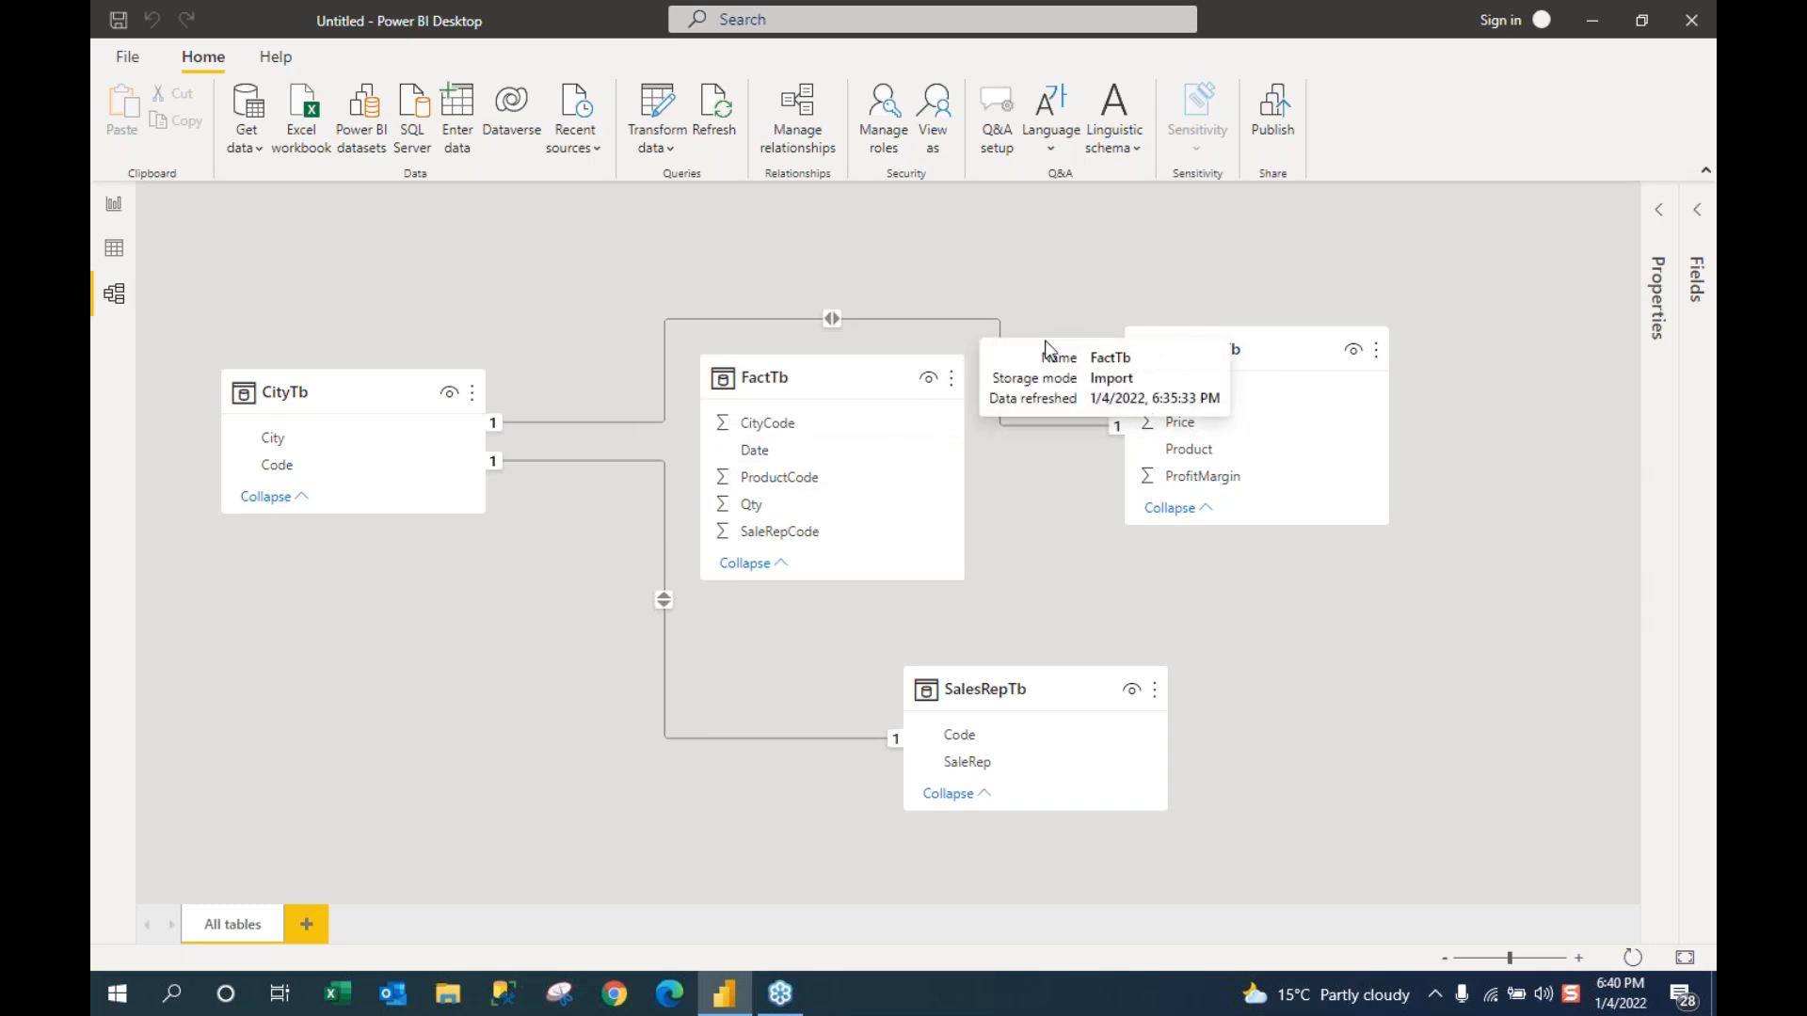
drag(1242, 344, 1240, 282)
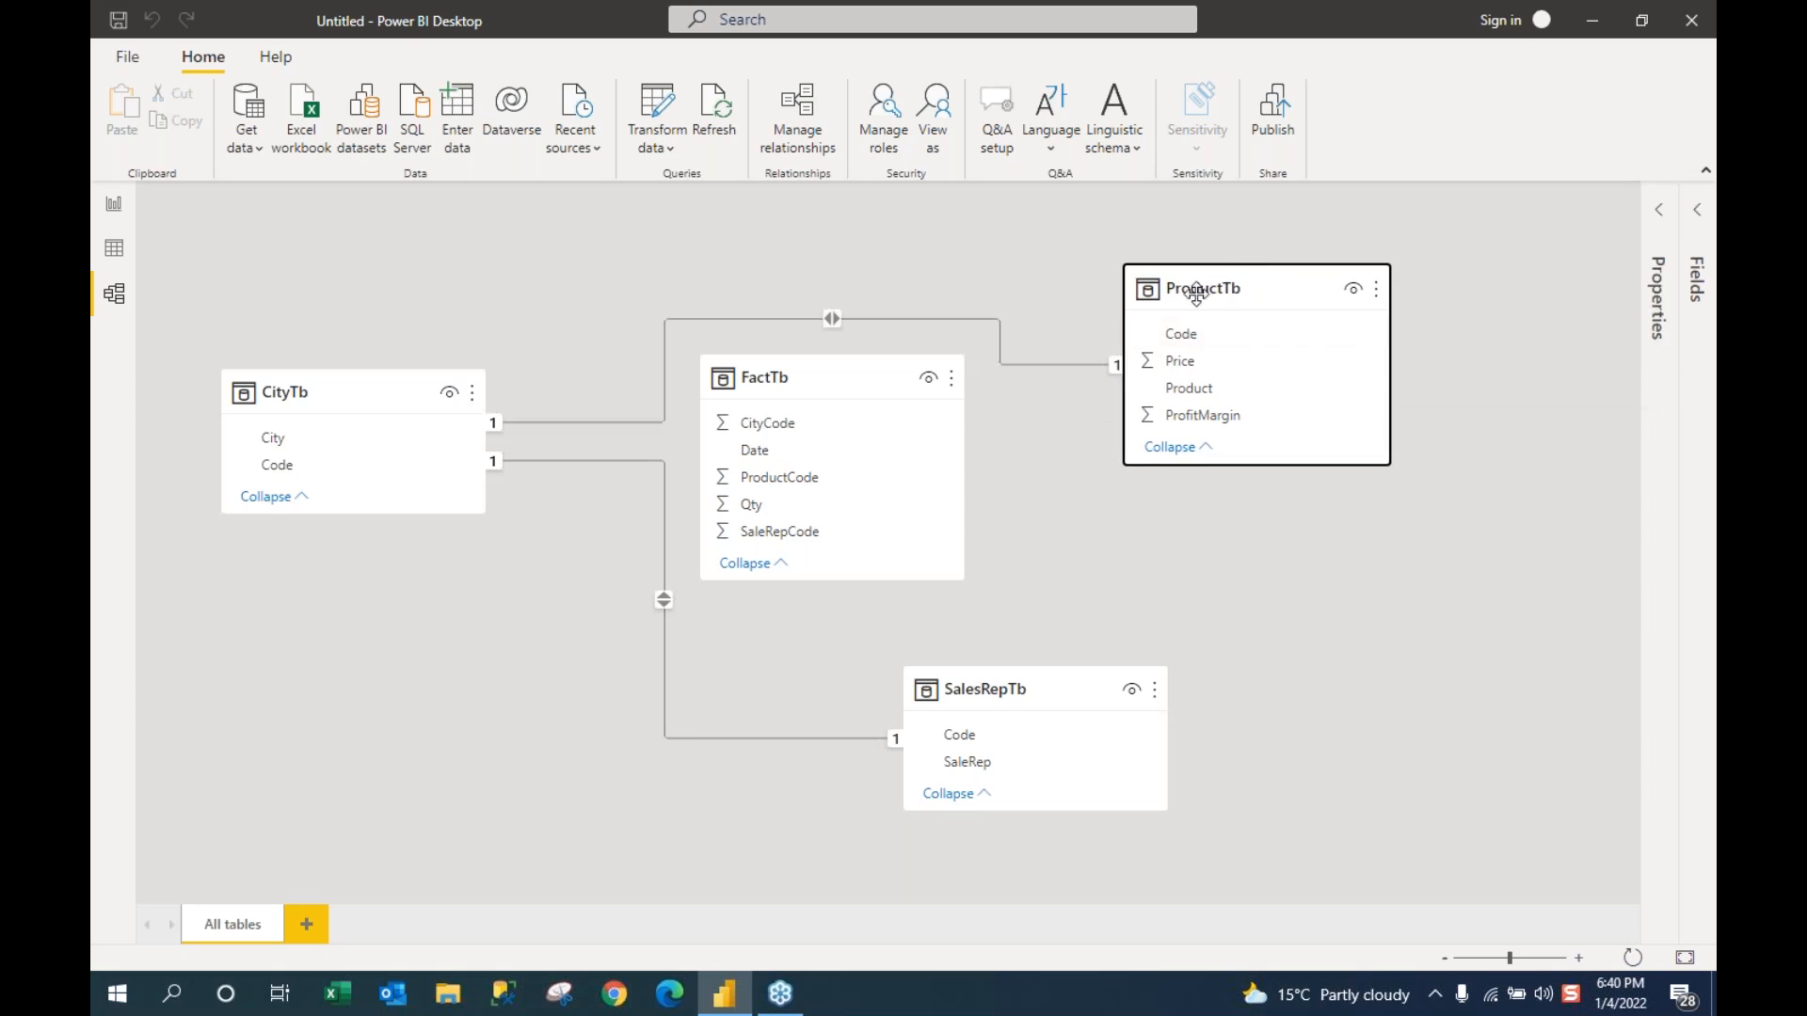
drag(894, 382, 891, 416)
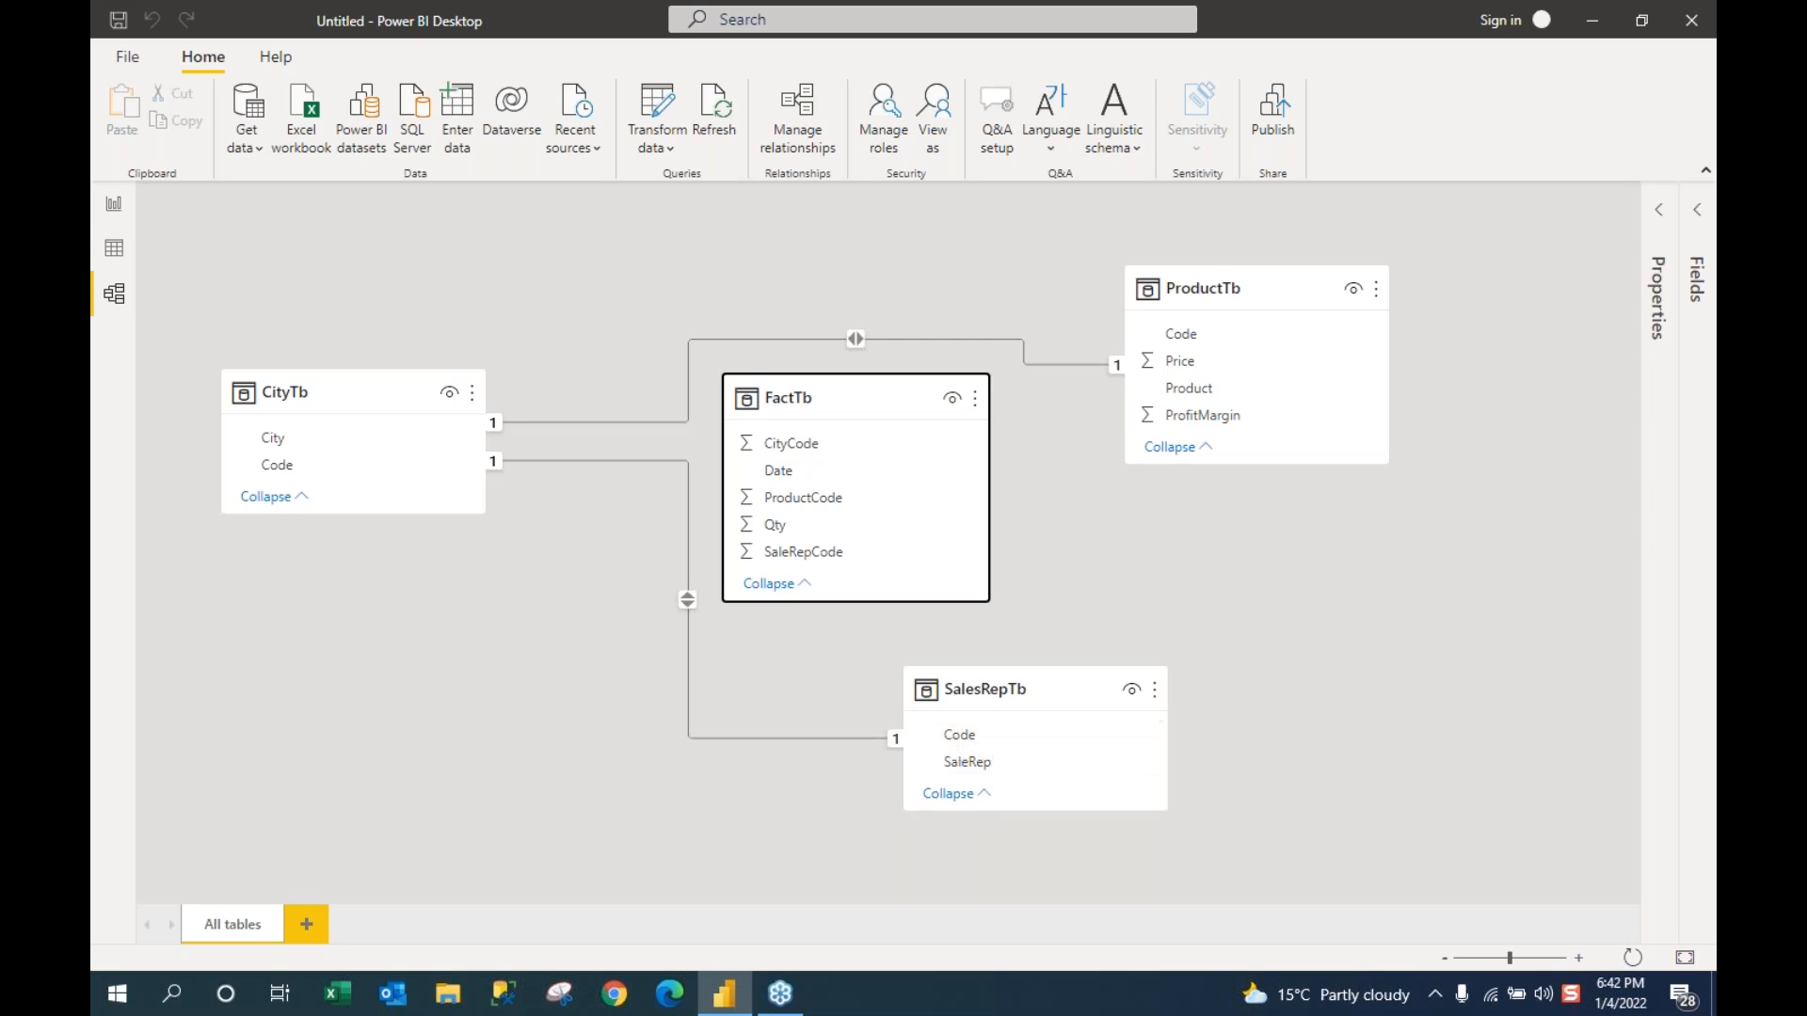
Step: Move the SalesRepTb card down-left and shift ProductTb slightly right in the diagram
mouse_move(1186, 294)
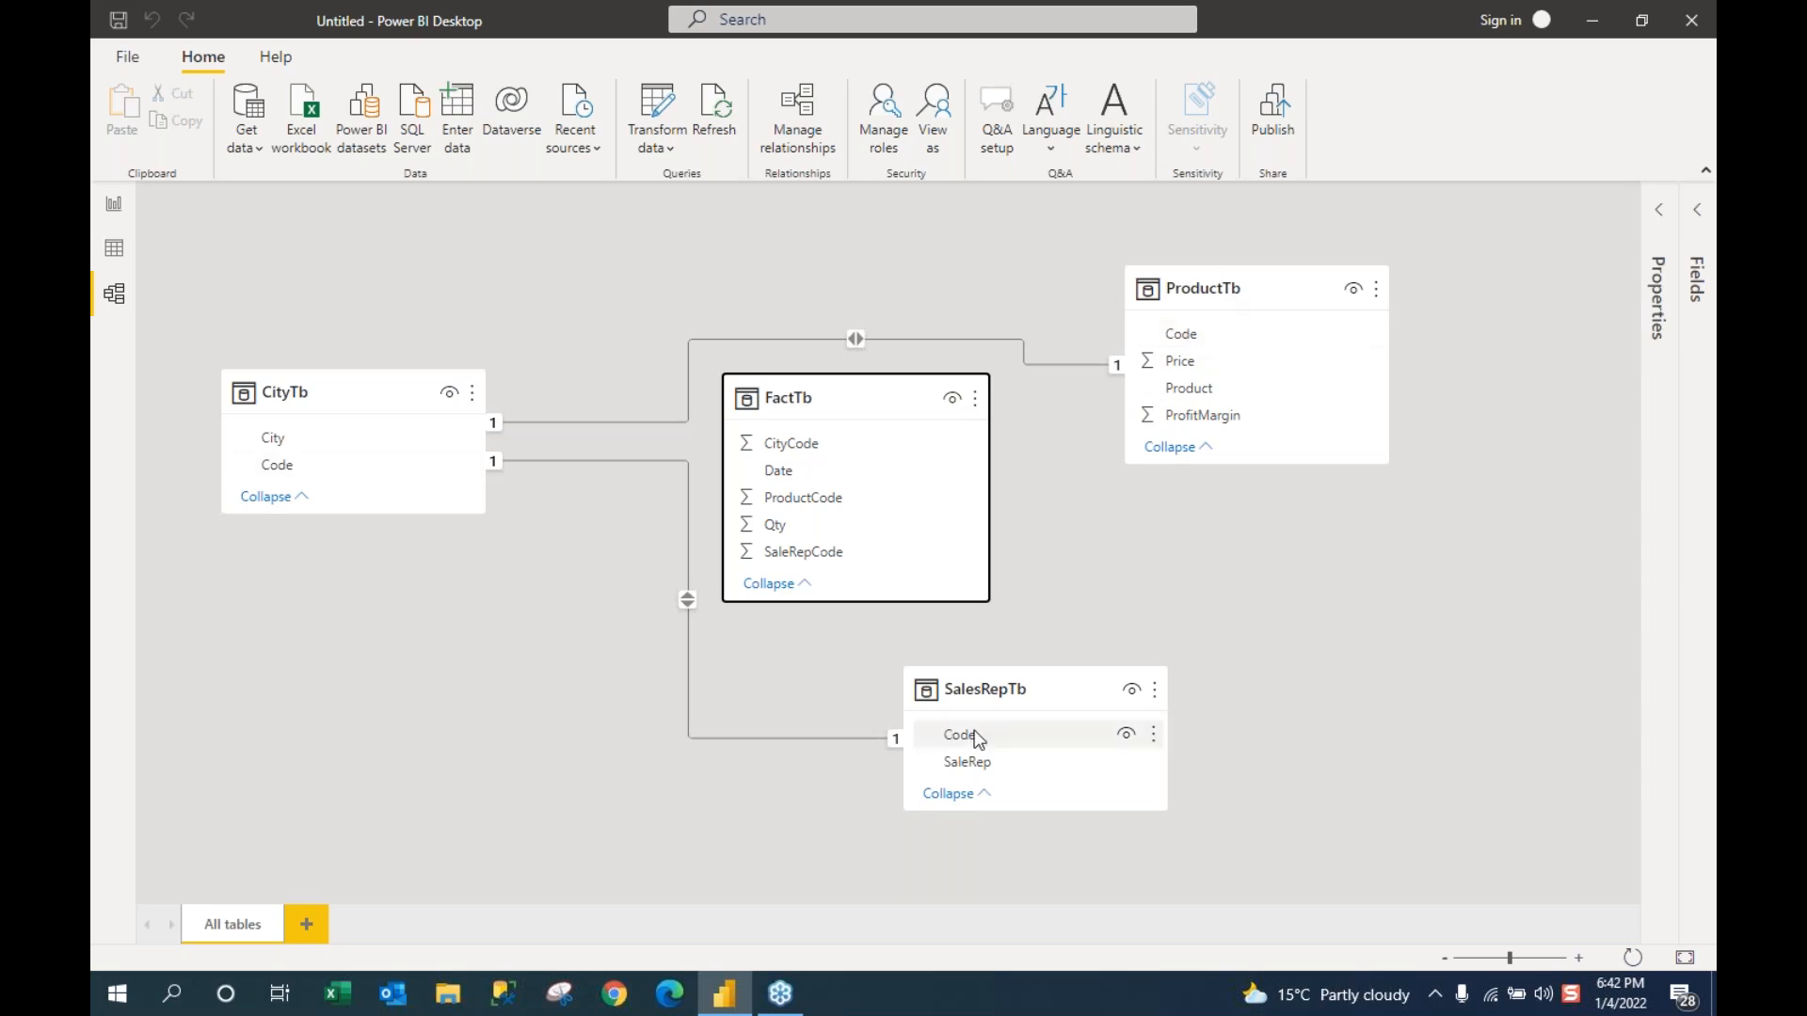
drag(1008, 693, 882, 753)
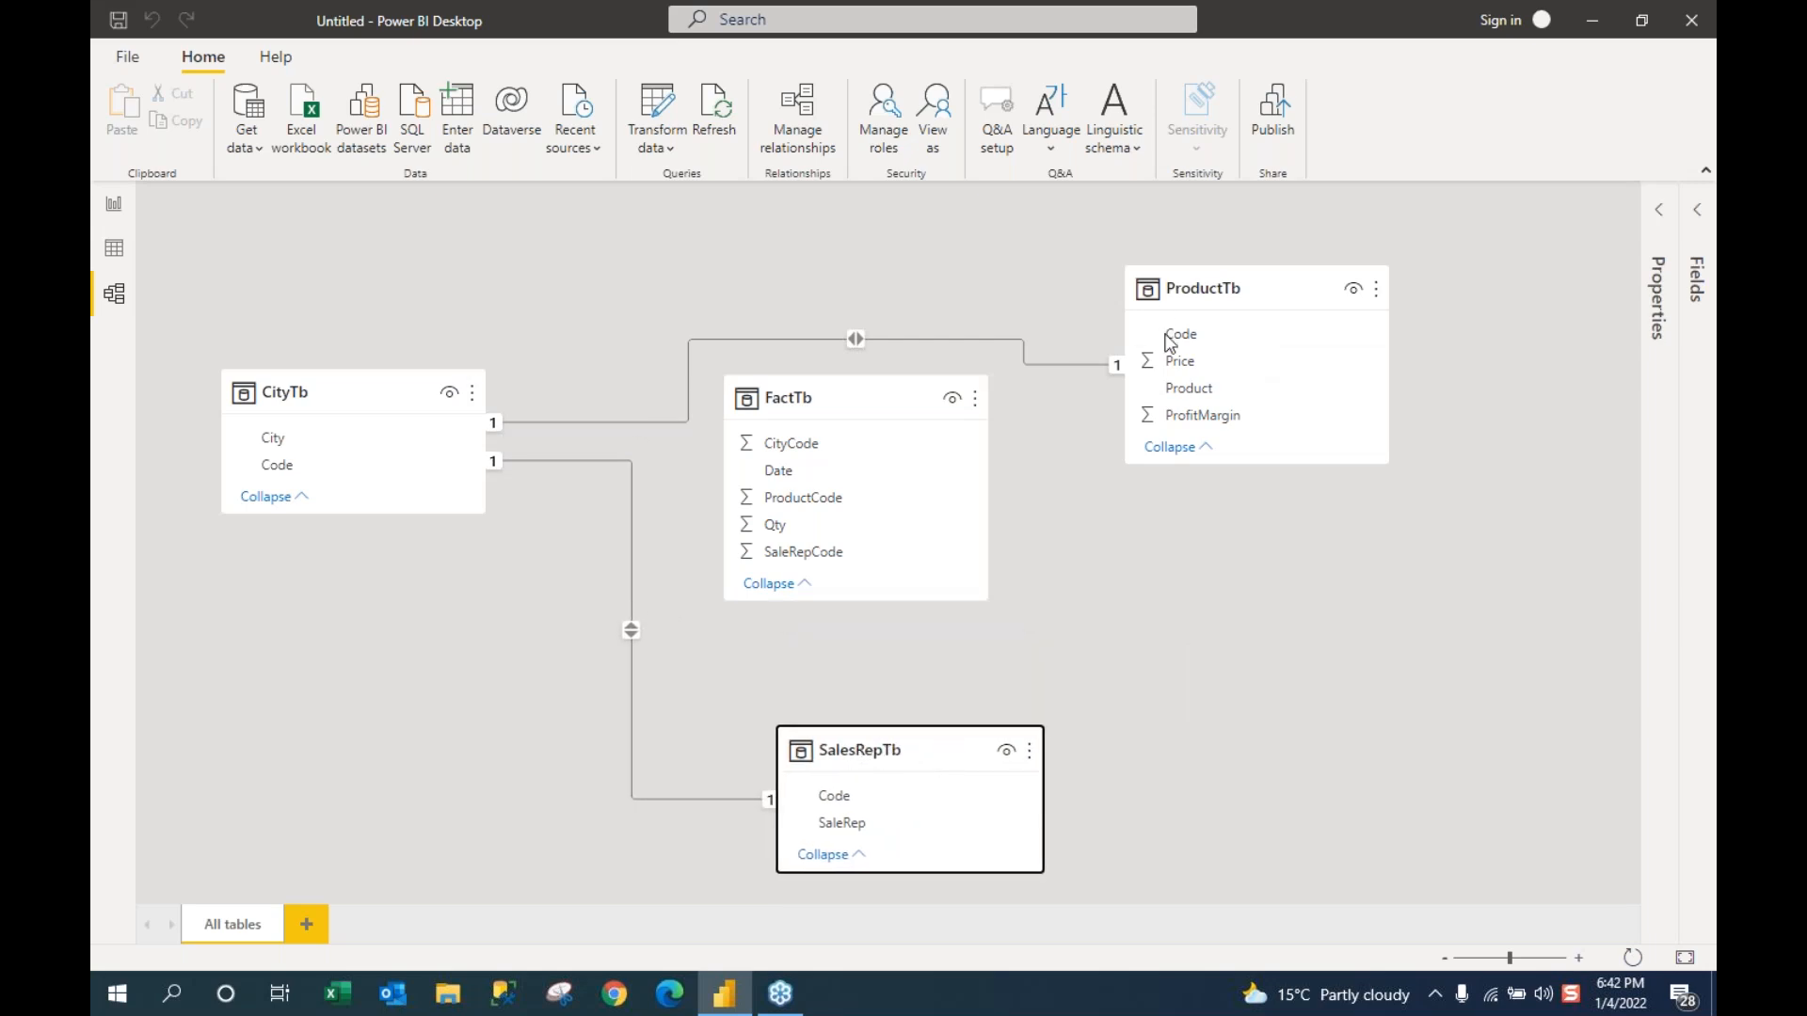
drag(1207, 284, 1244, 264)
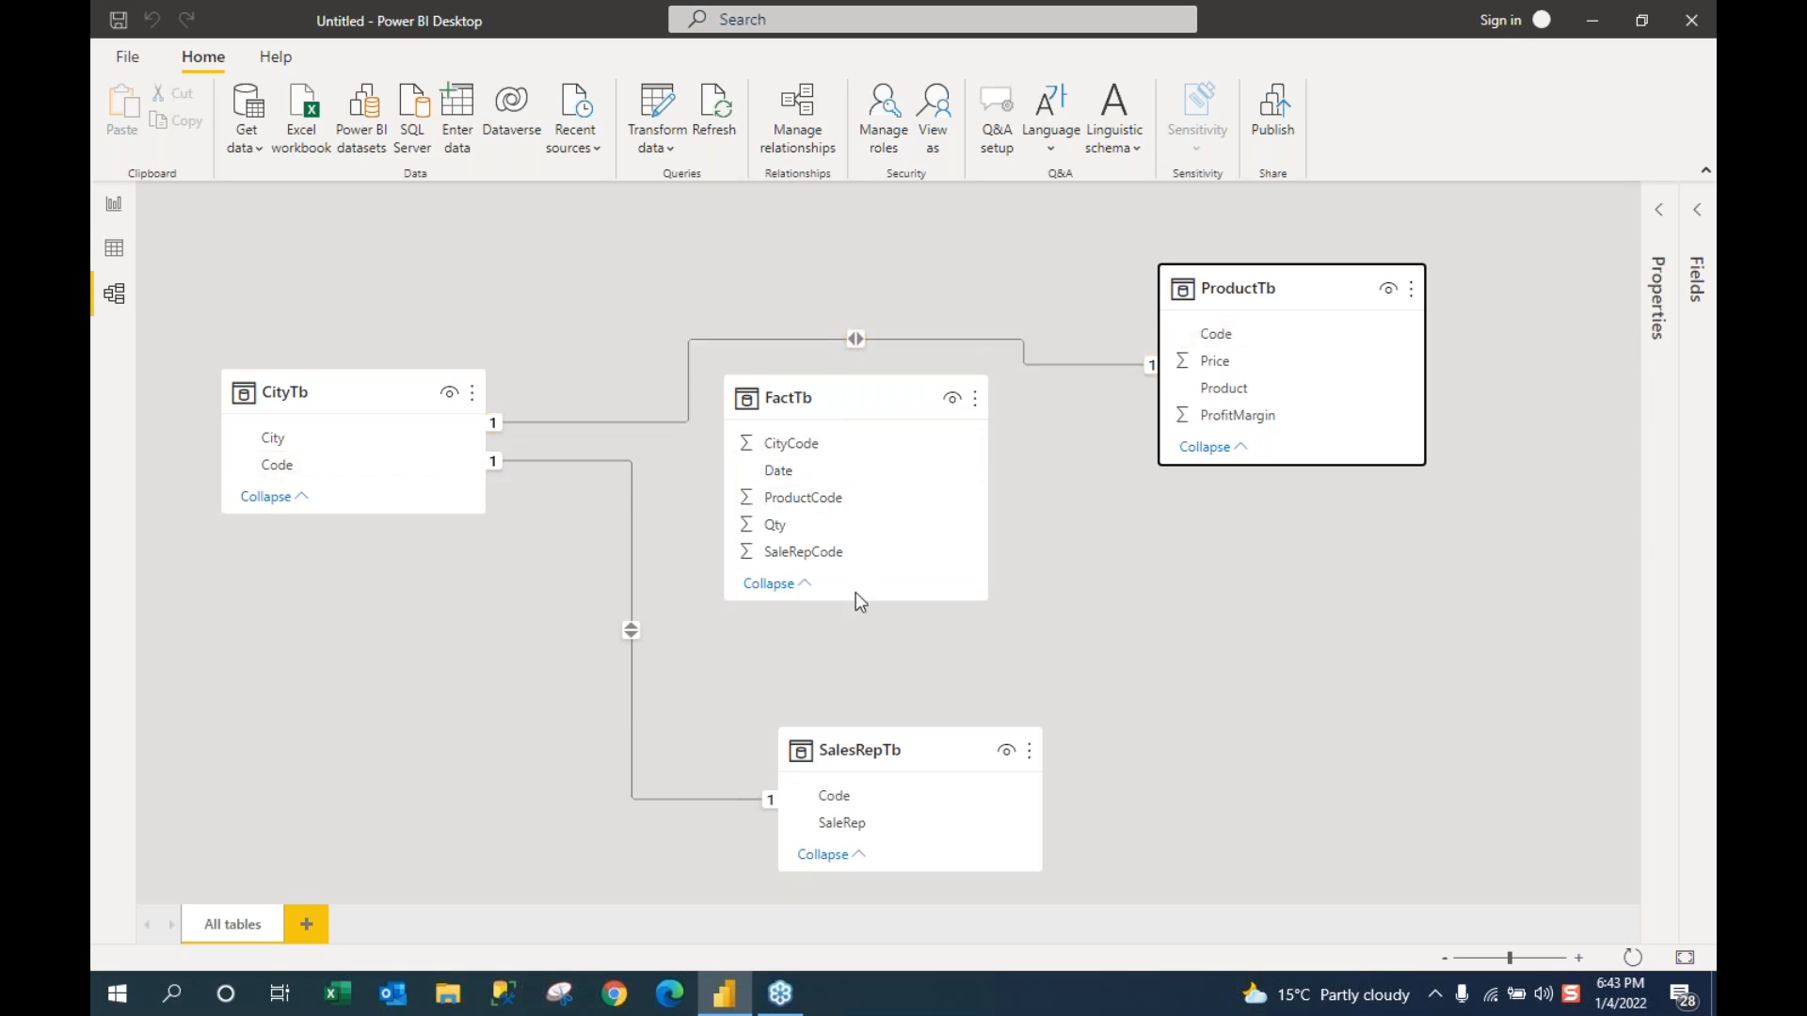
Step: Delete the CityTb–ProductTb and CityTb–SalesRepTb relationships, confirming each deletion
right_click(883, 347)
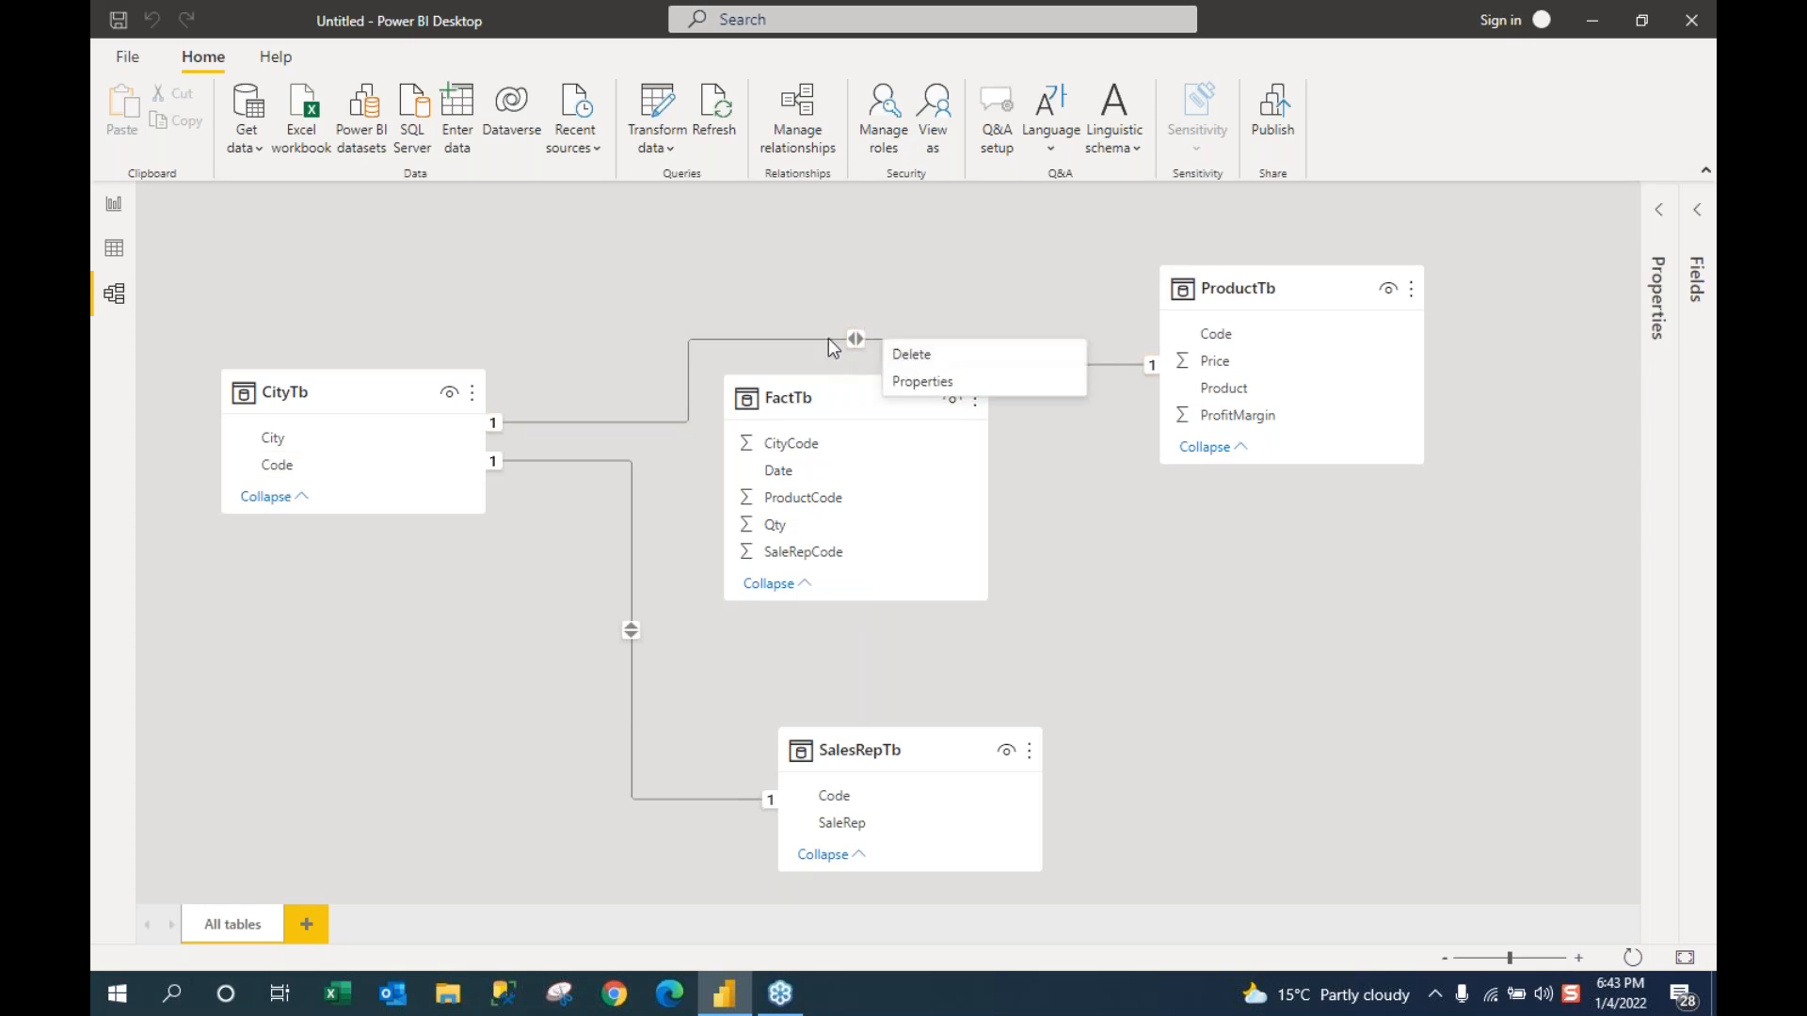
click(909, 363)
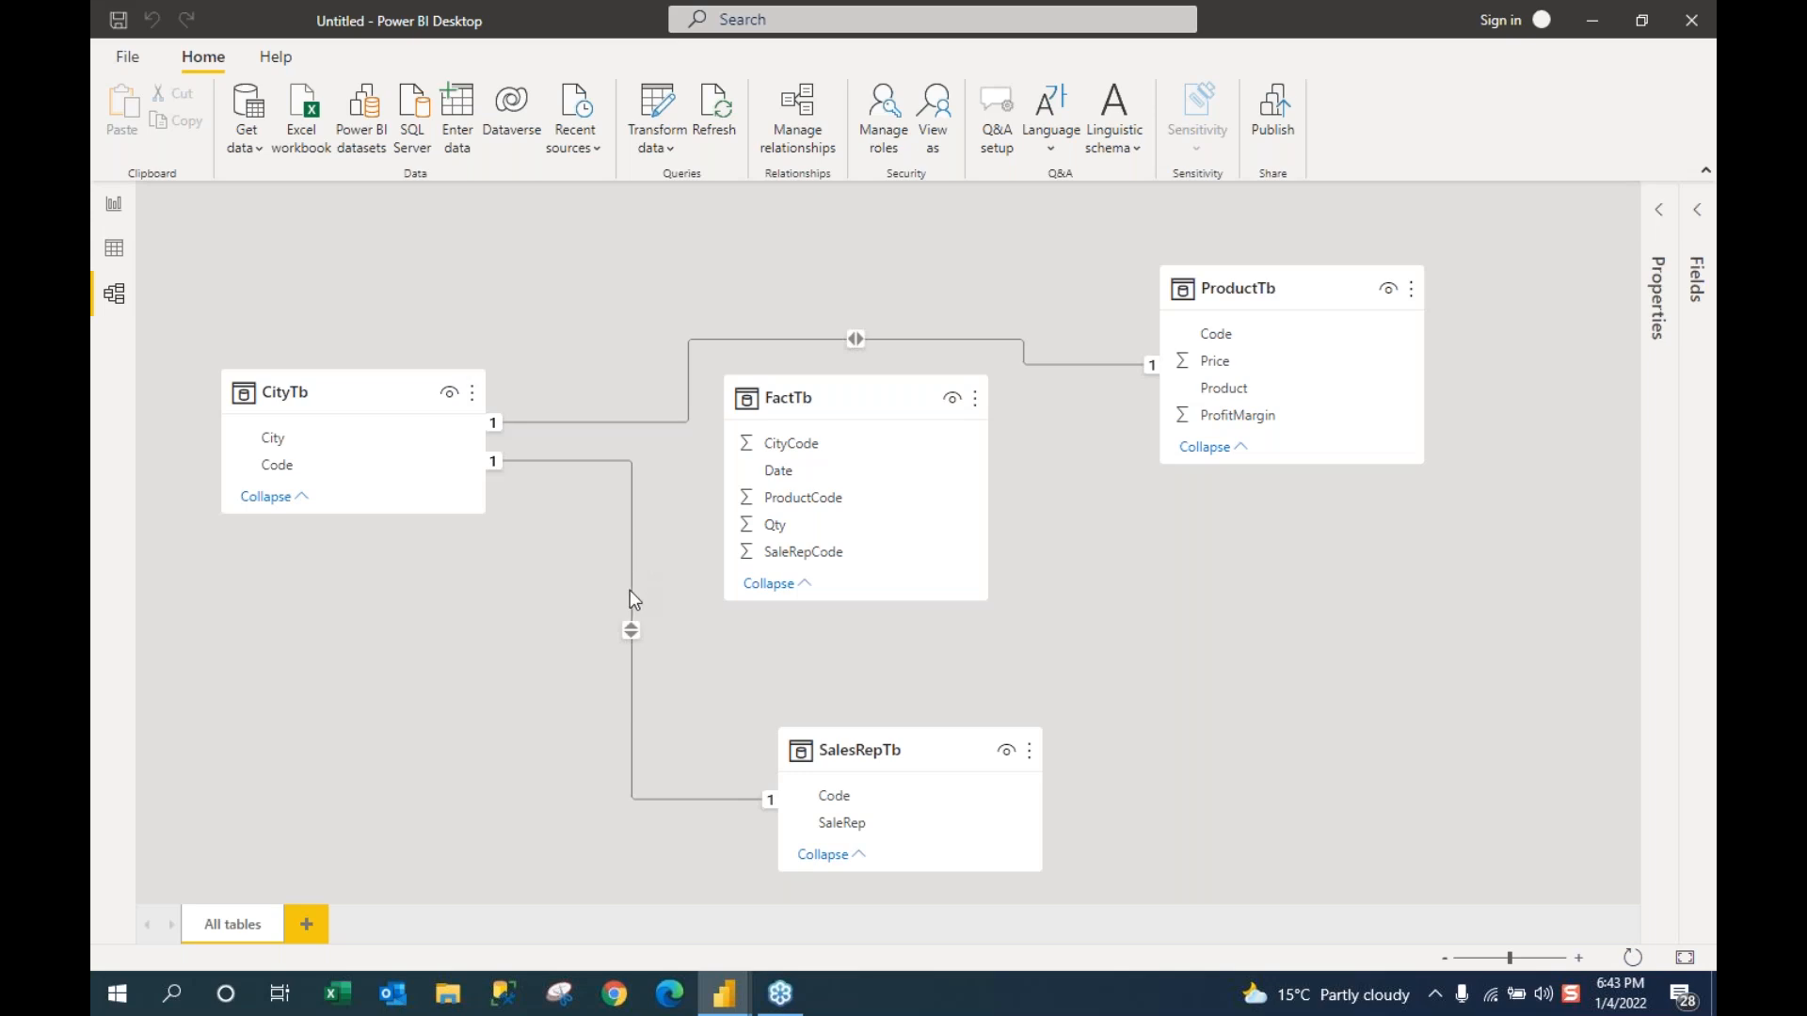
click(1029, 536)
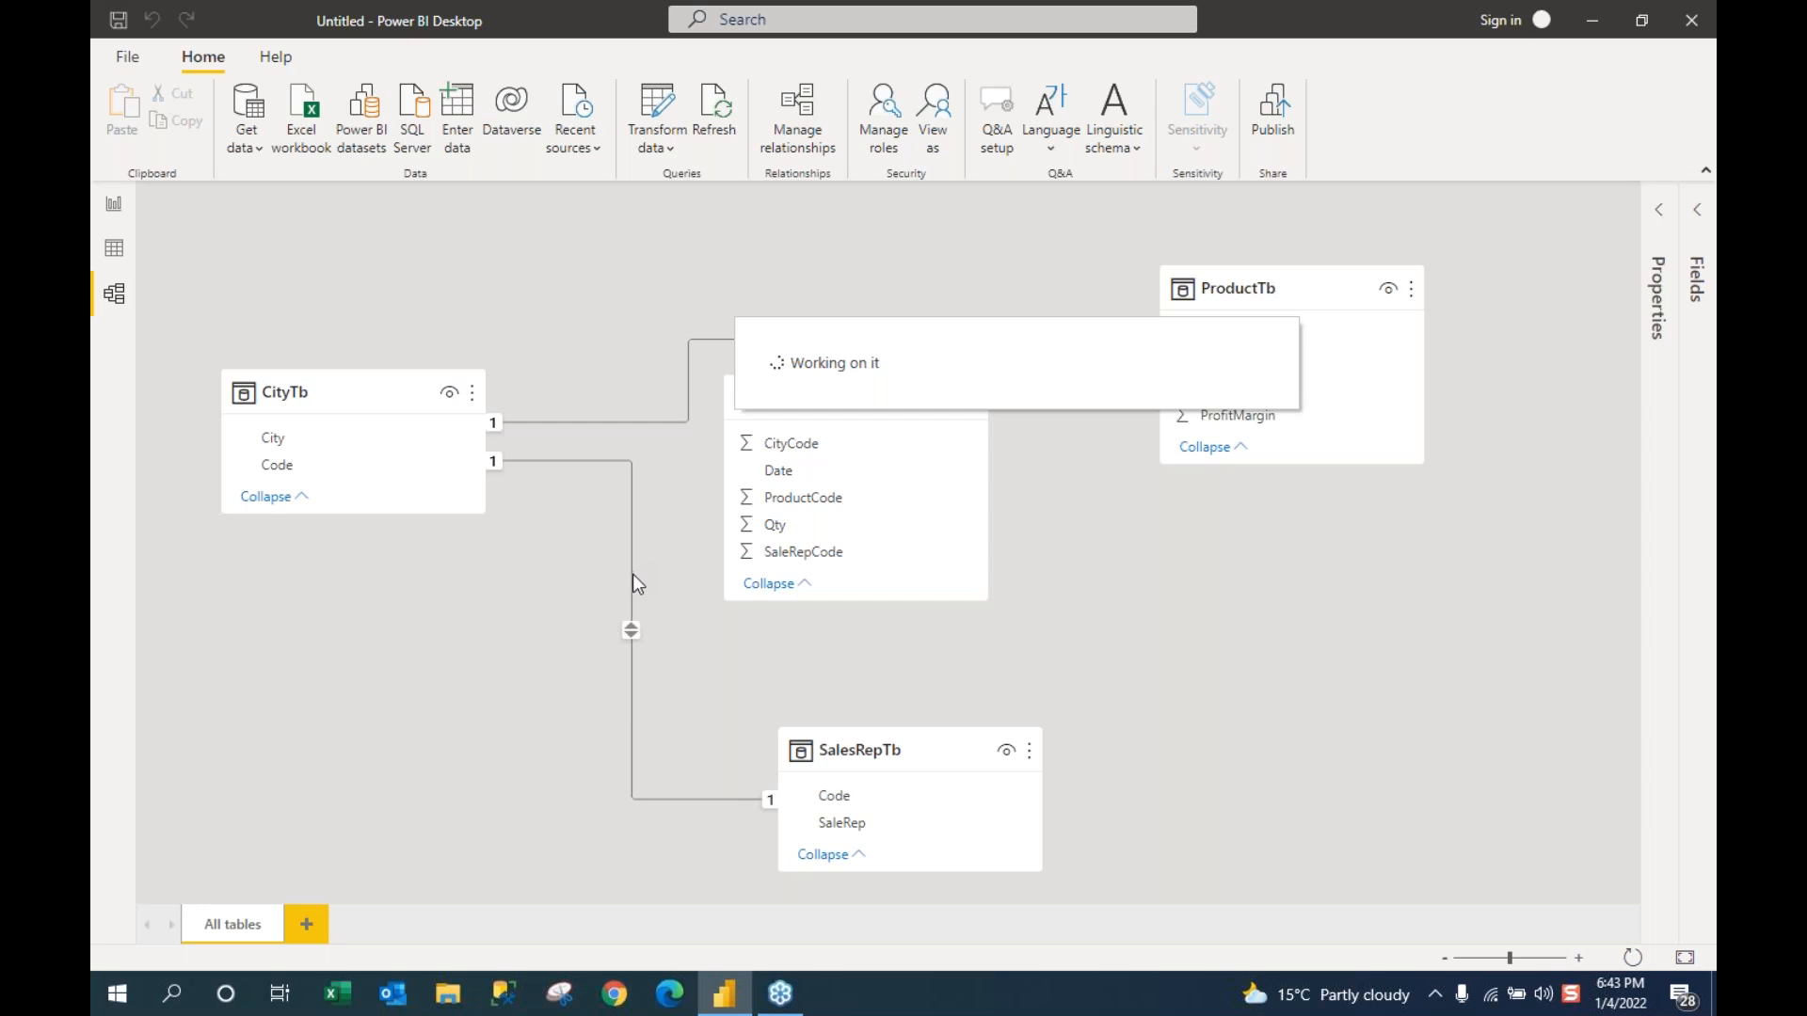
right_click(631, 523)
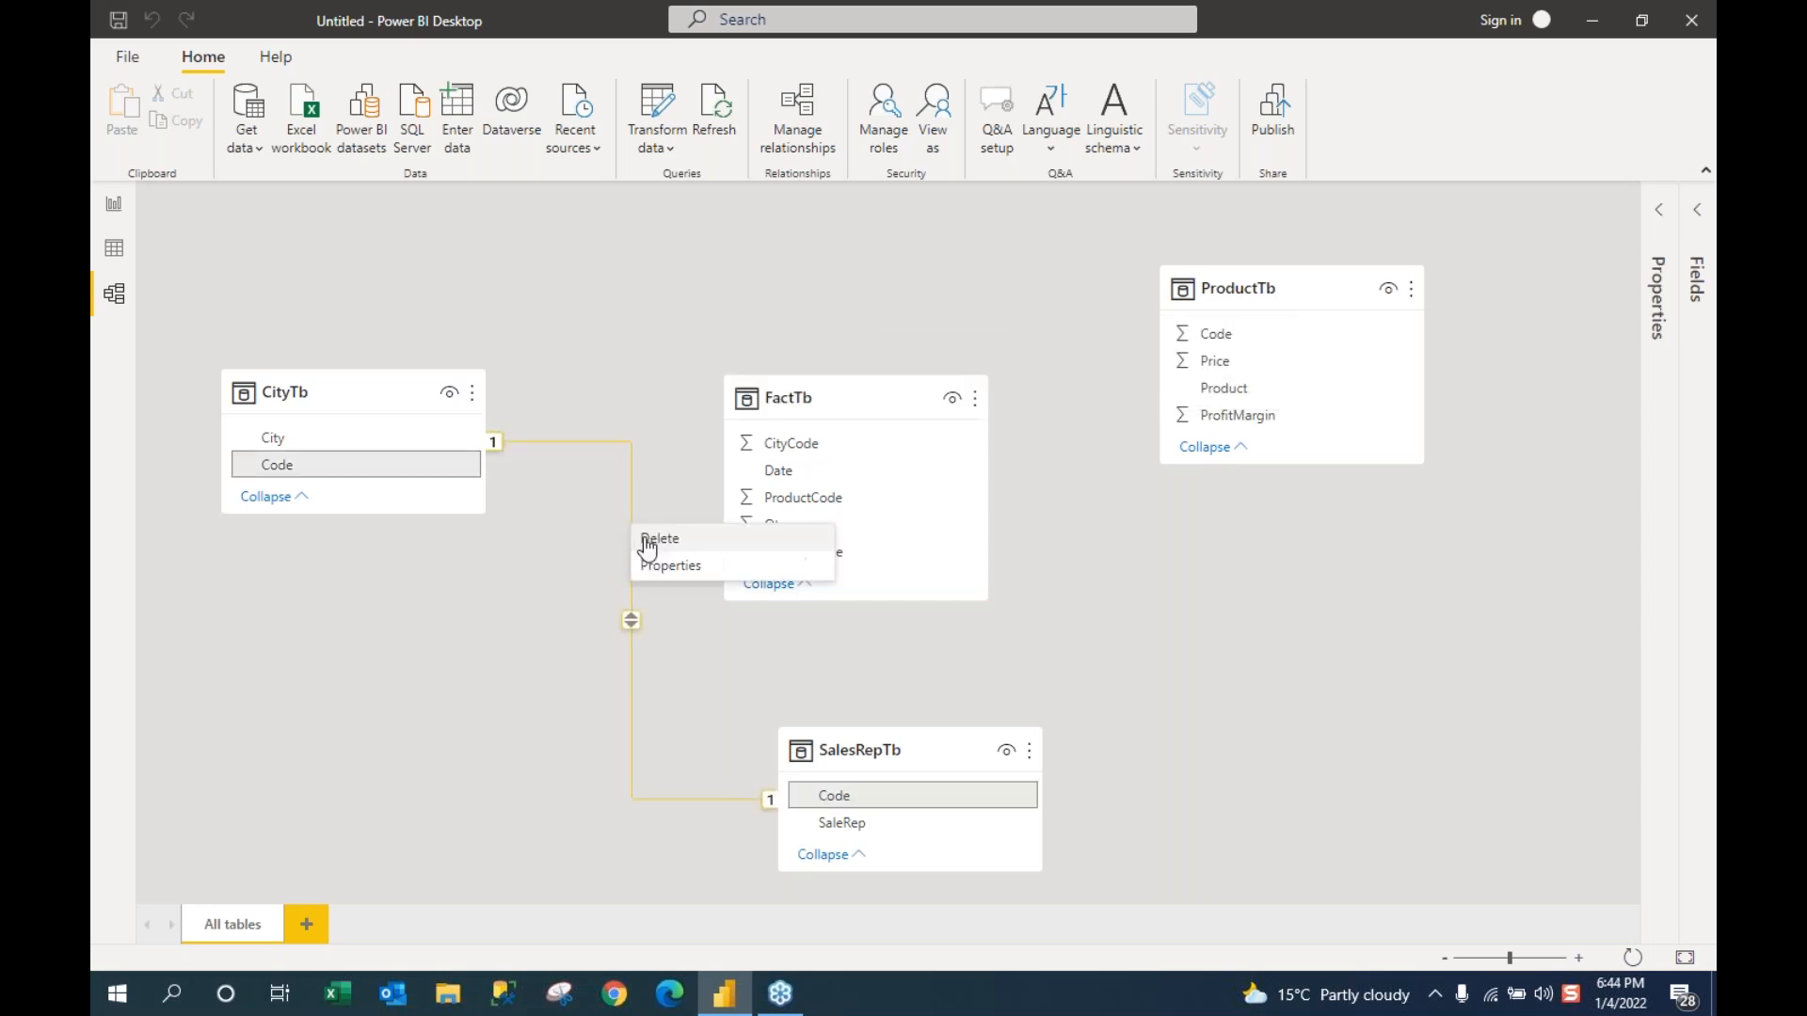
click(588, 572)
key(Delete)
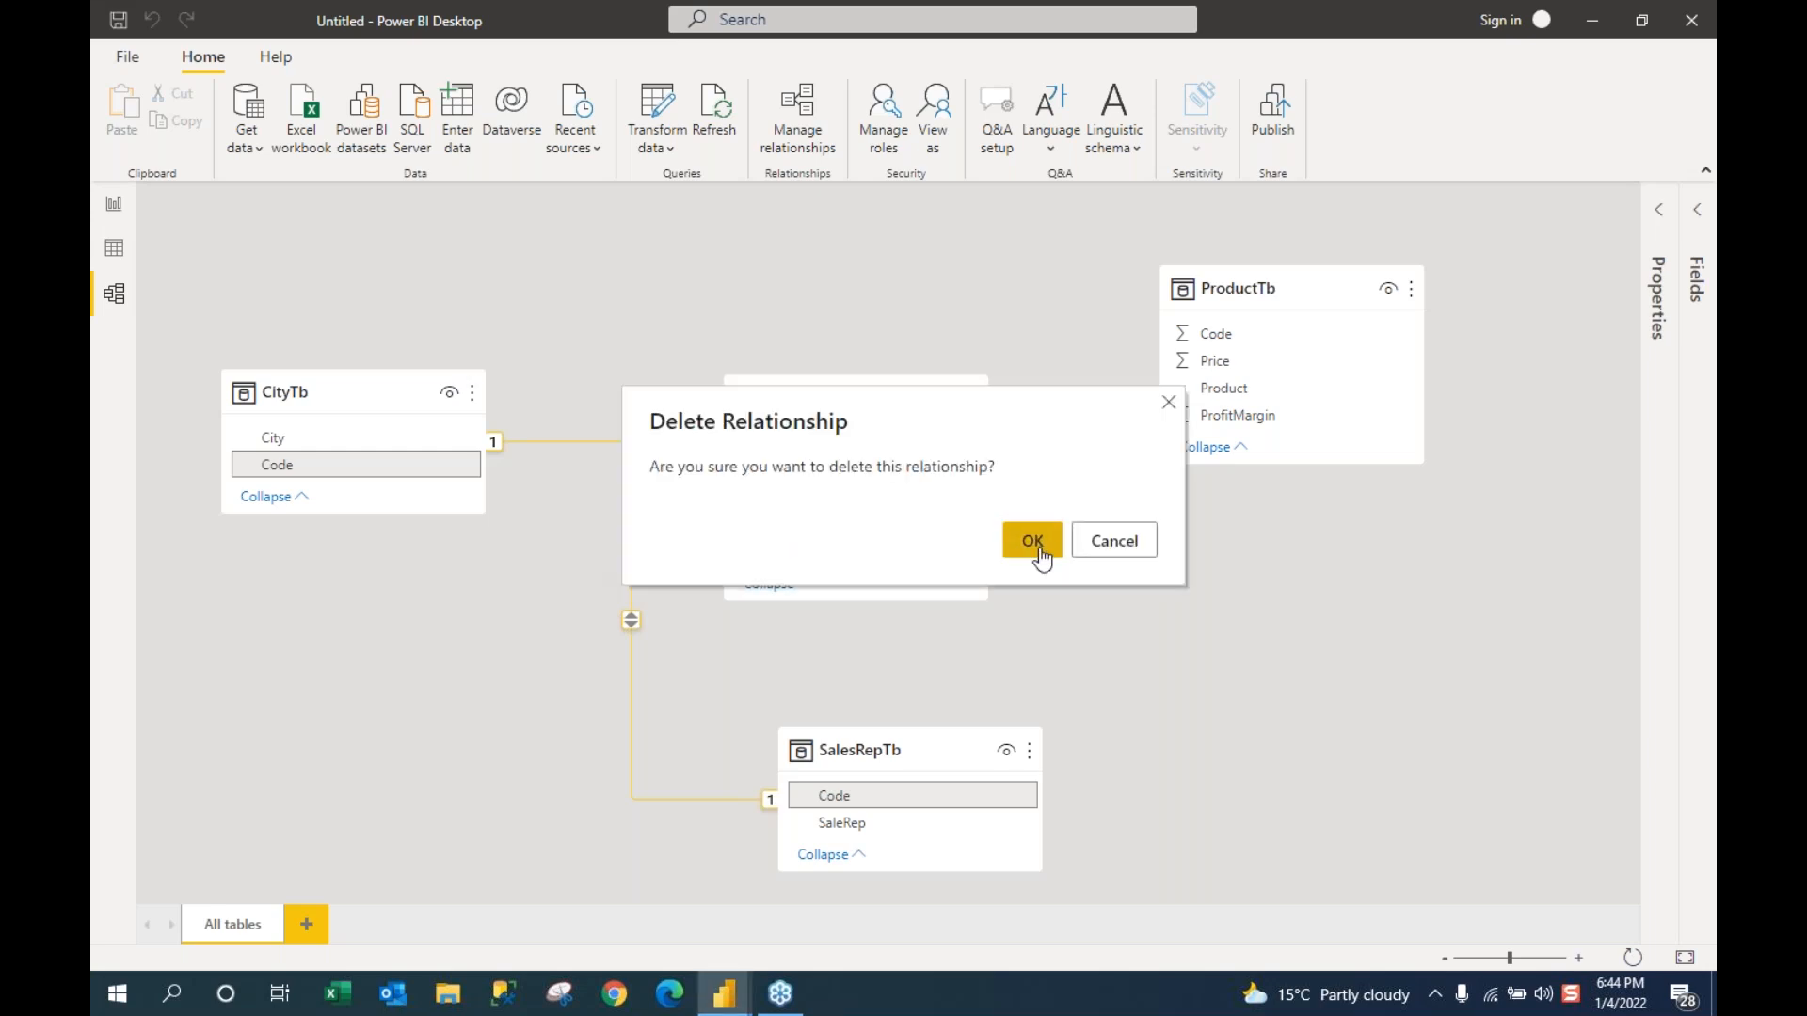
click(1012, 549)
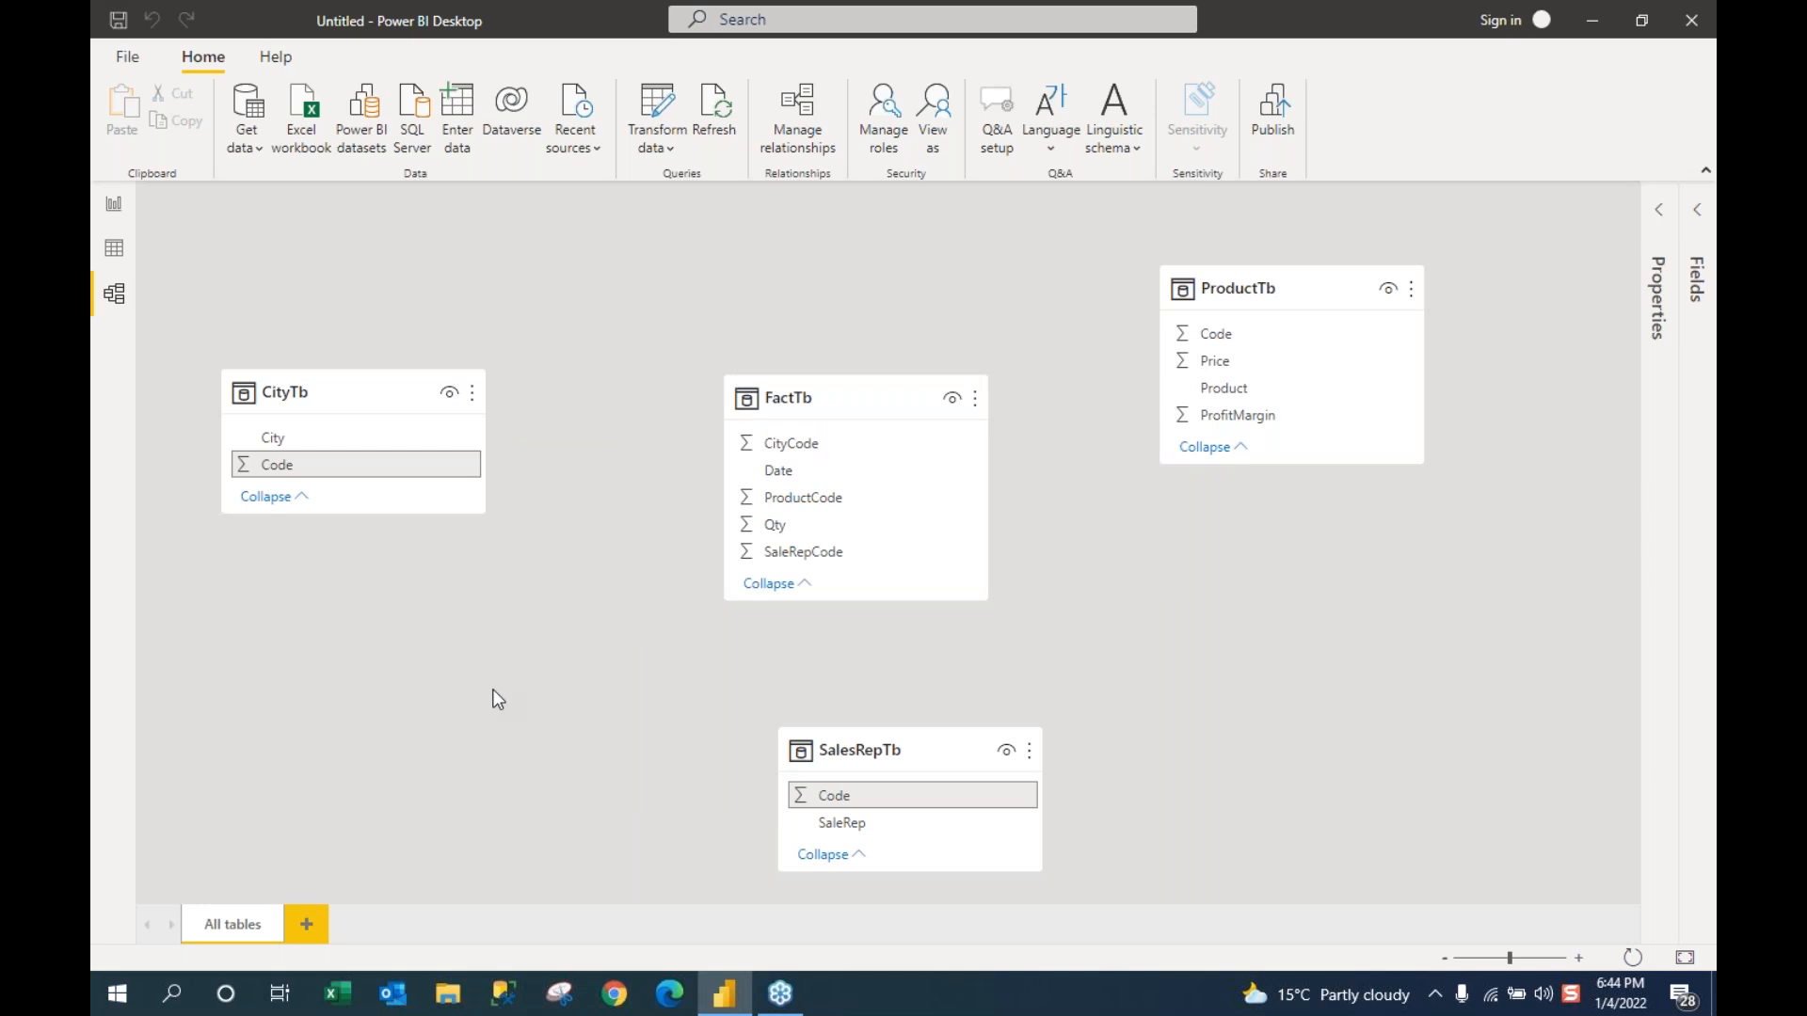
Step: Drag CityTb up-right, SalesRepTb up-left and FactTb toward the centre of the diagram
drag(407, 383, 481, 328)
drag(856, 400, 887, 389)
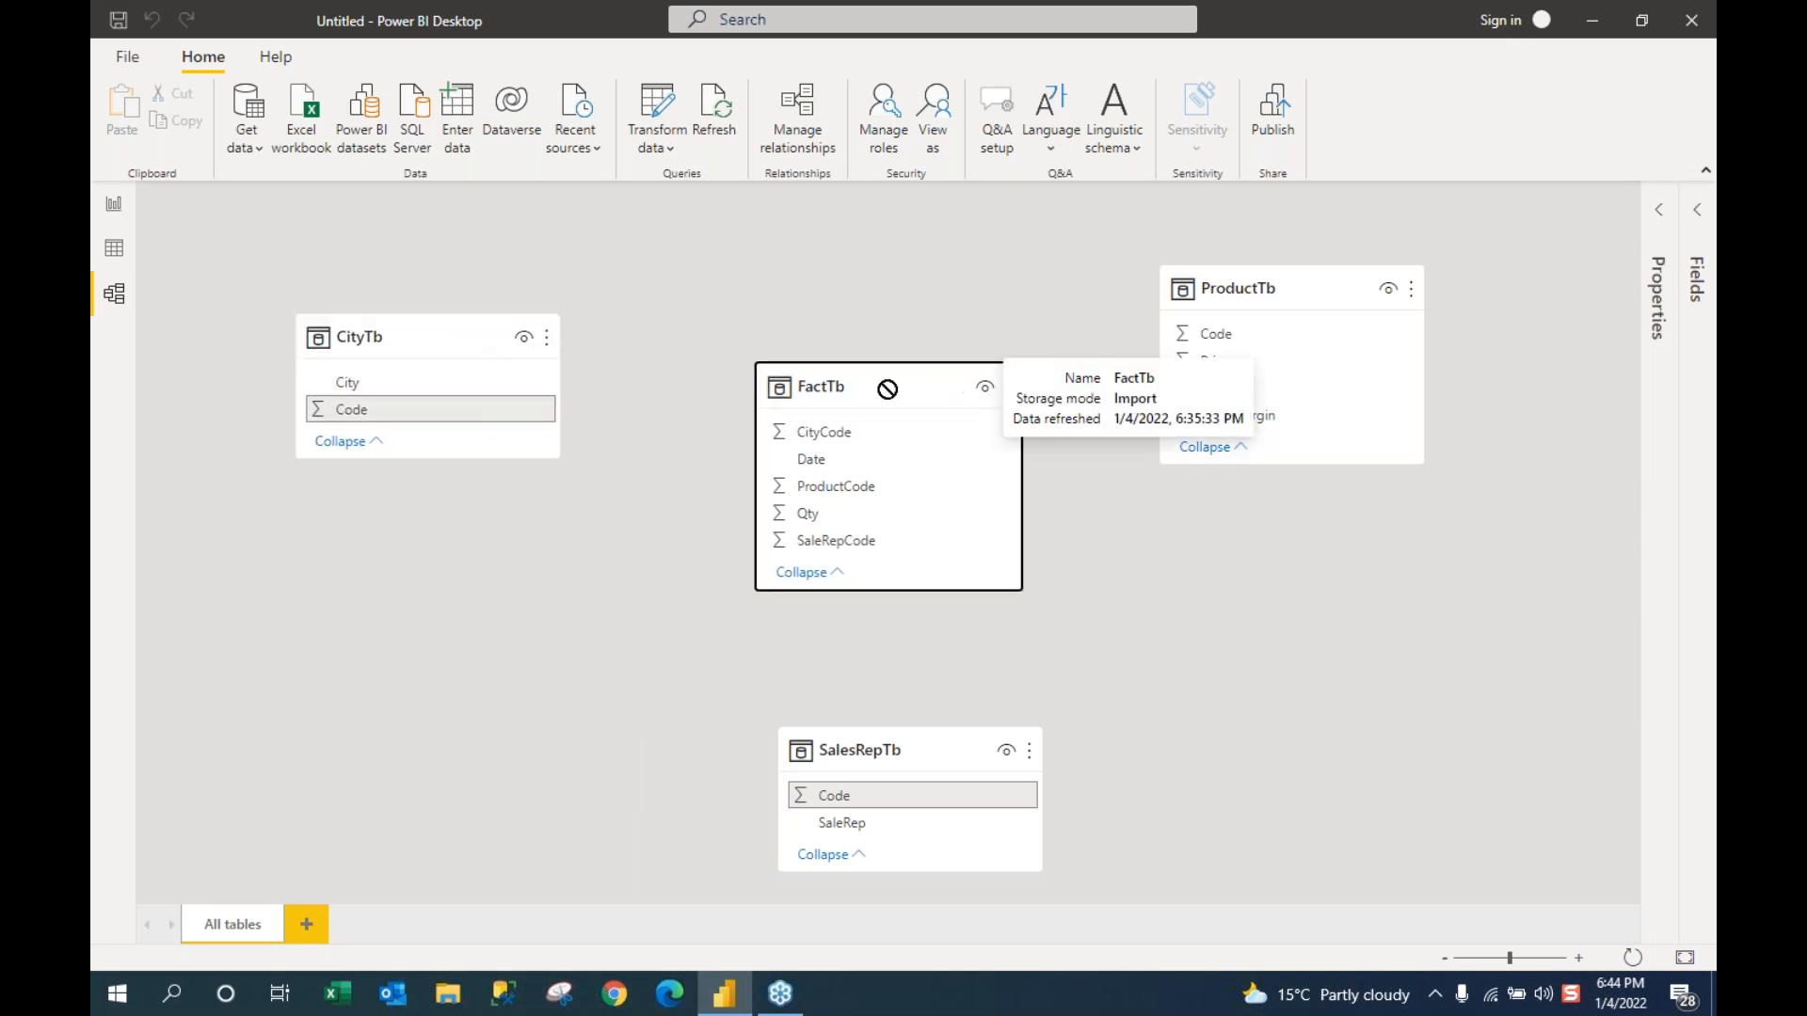
drag(922, 741, 816, 709)
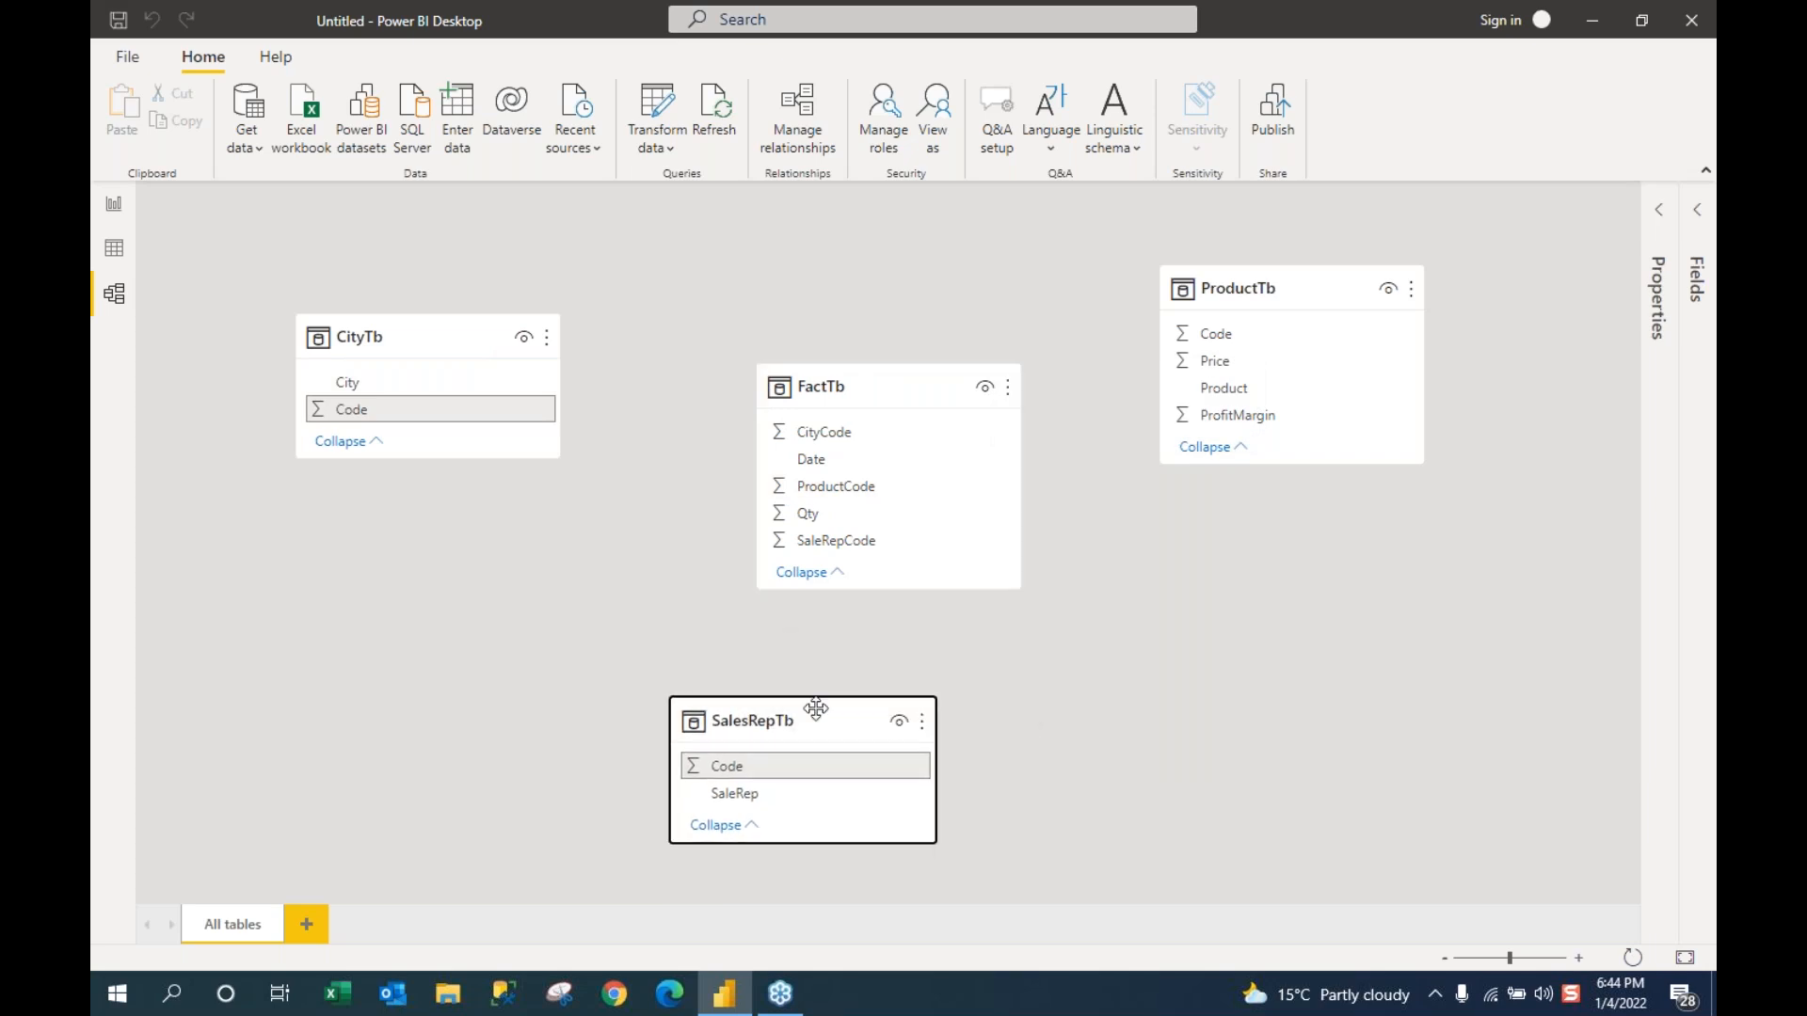
drag(876, 379, 804, 354)
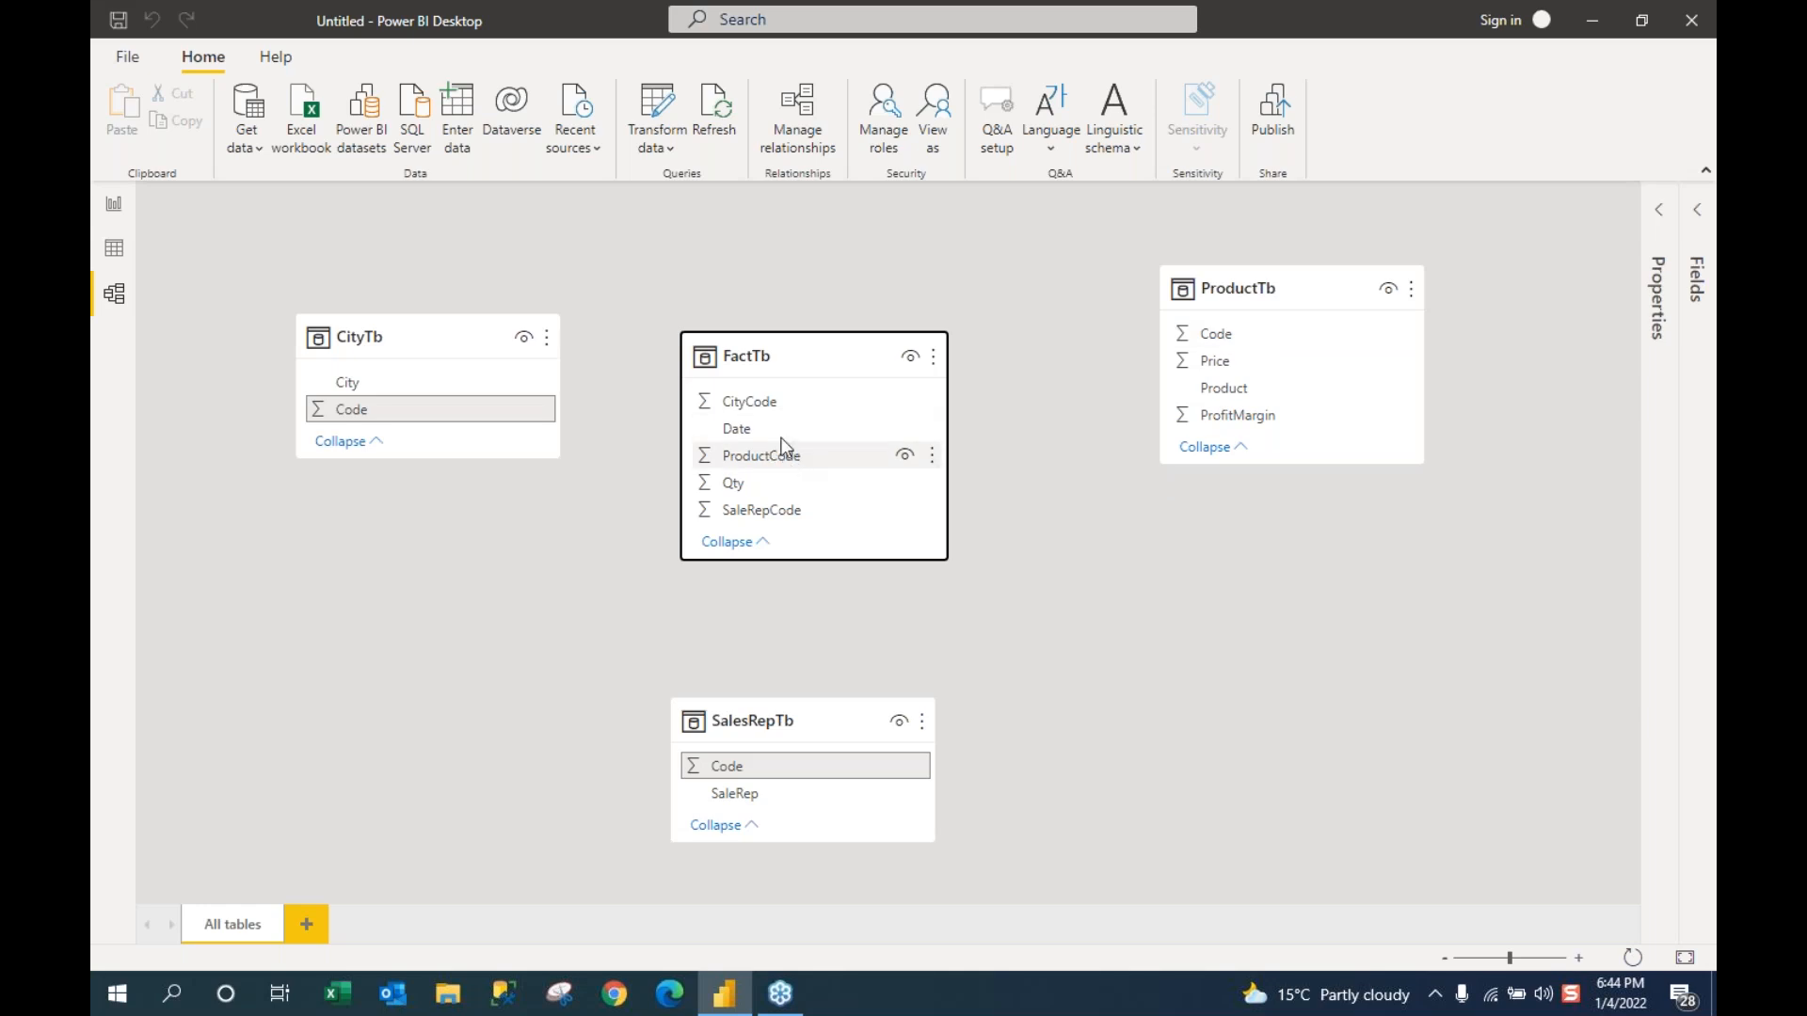
Step: Relate the ProductTb, CityTb and SalesRepTb Code columns to FactTb's ProductCode, CityCode and SaleRepCode
click(1231, 340)
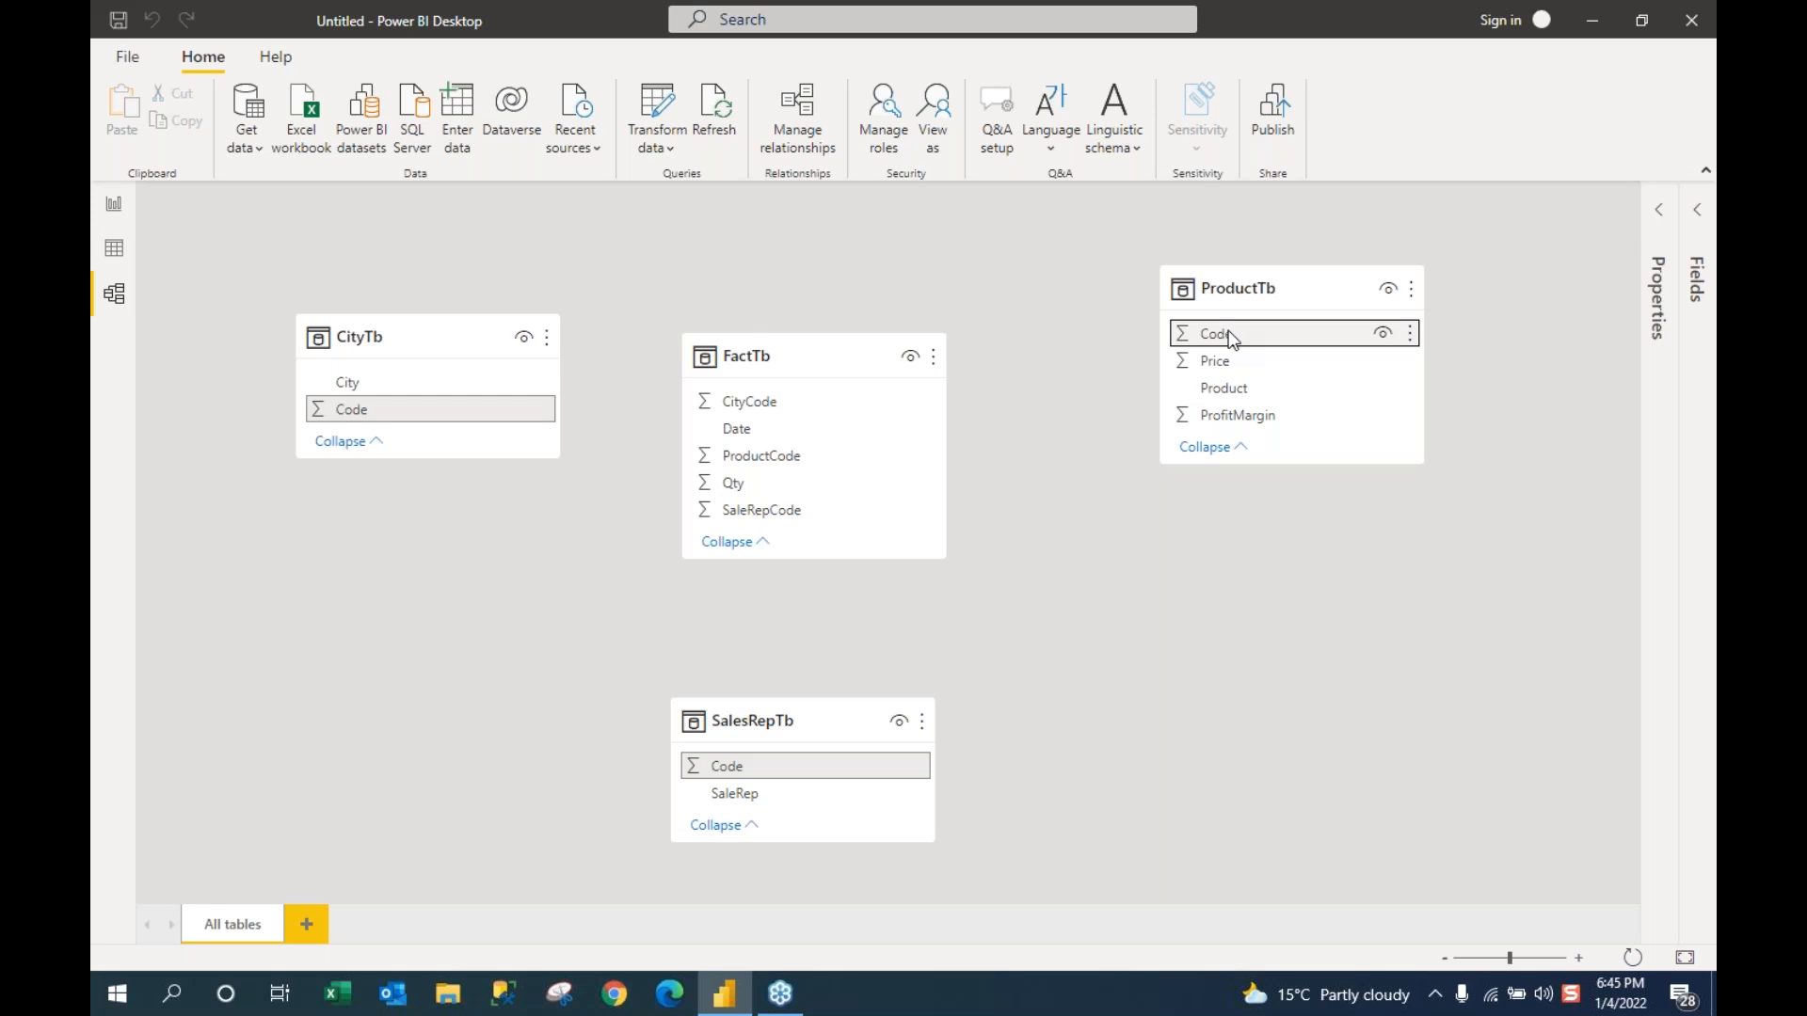
drag(1228, 337, 820, 458)
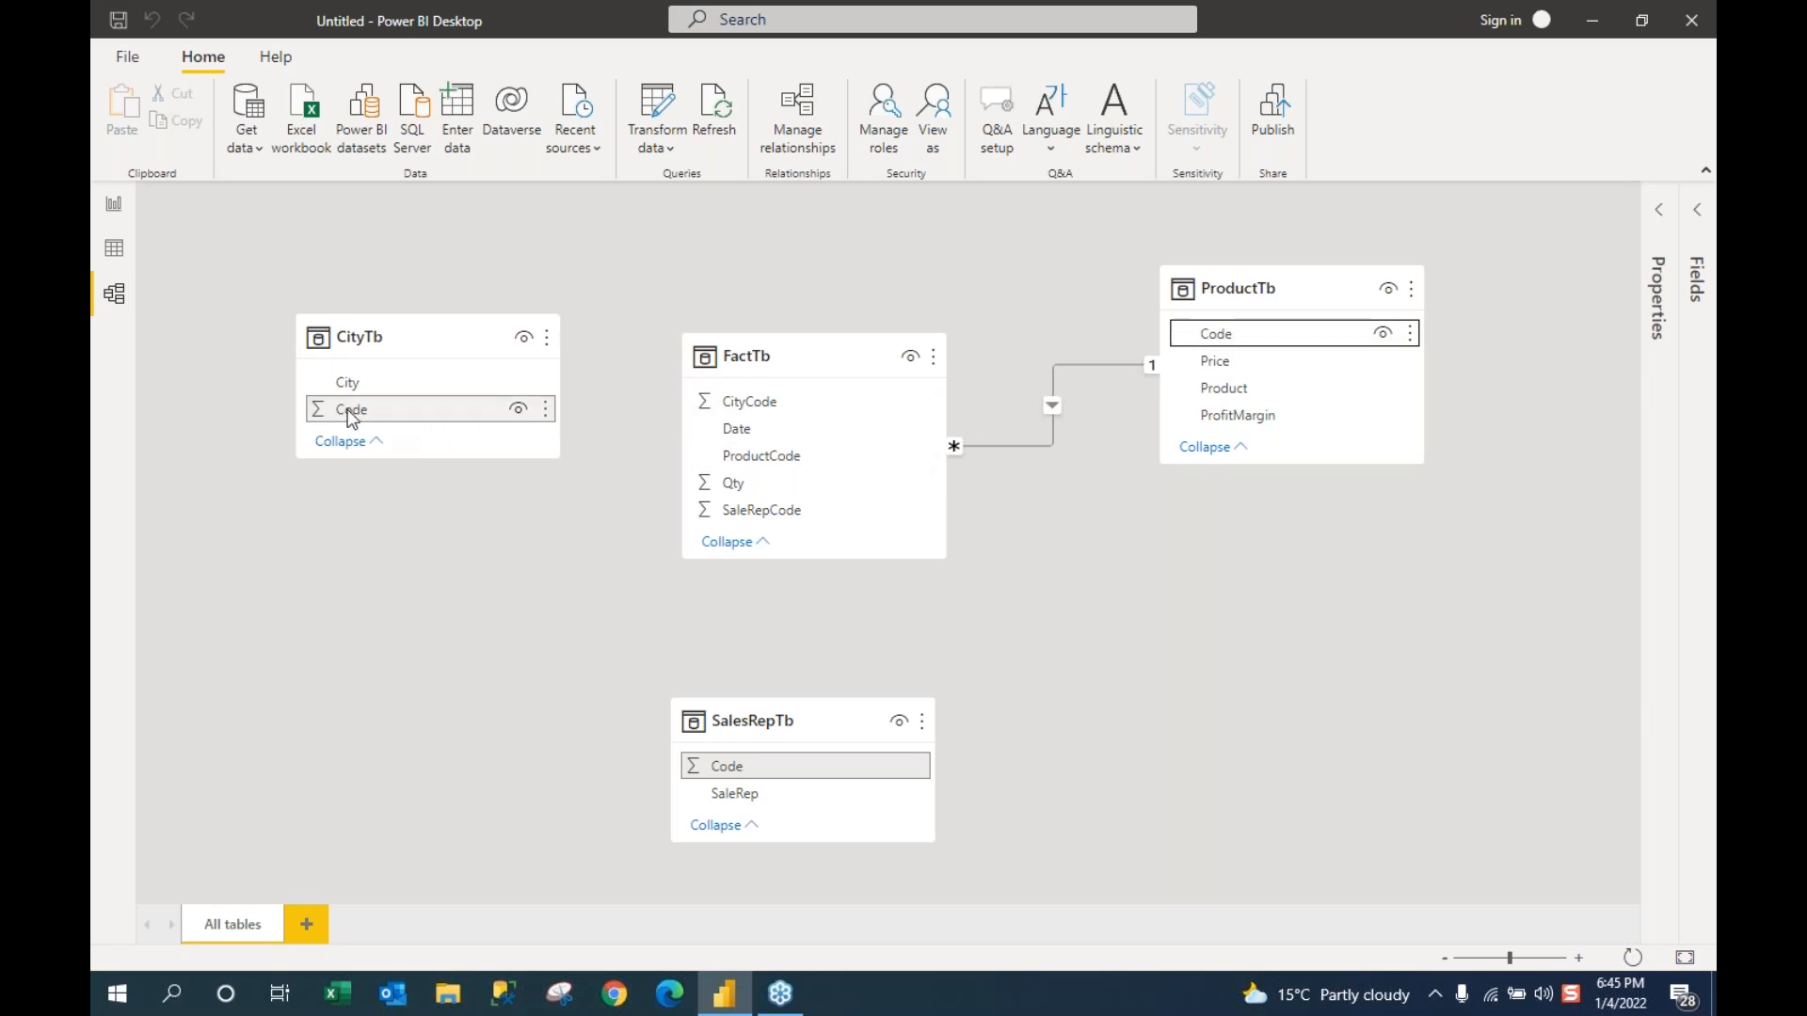
drag(355, 414, 757, 404)
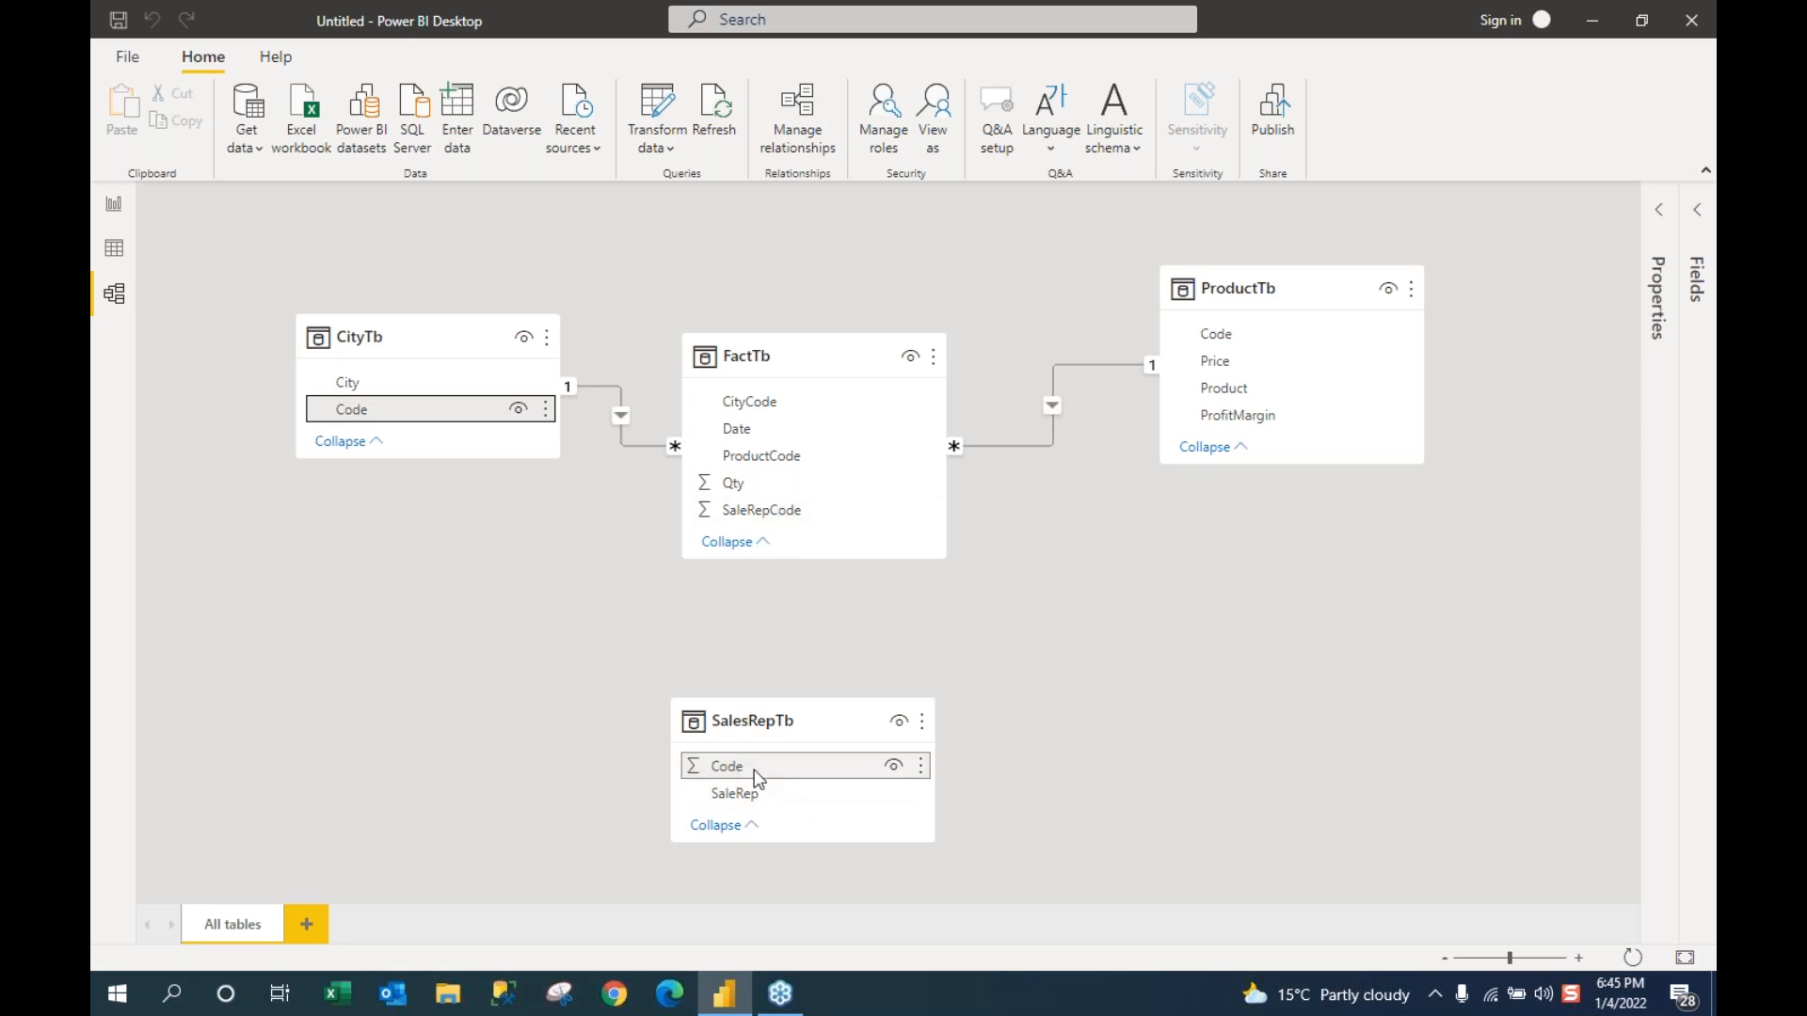
drag(751, 778, 775, 515)
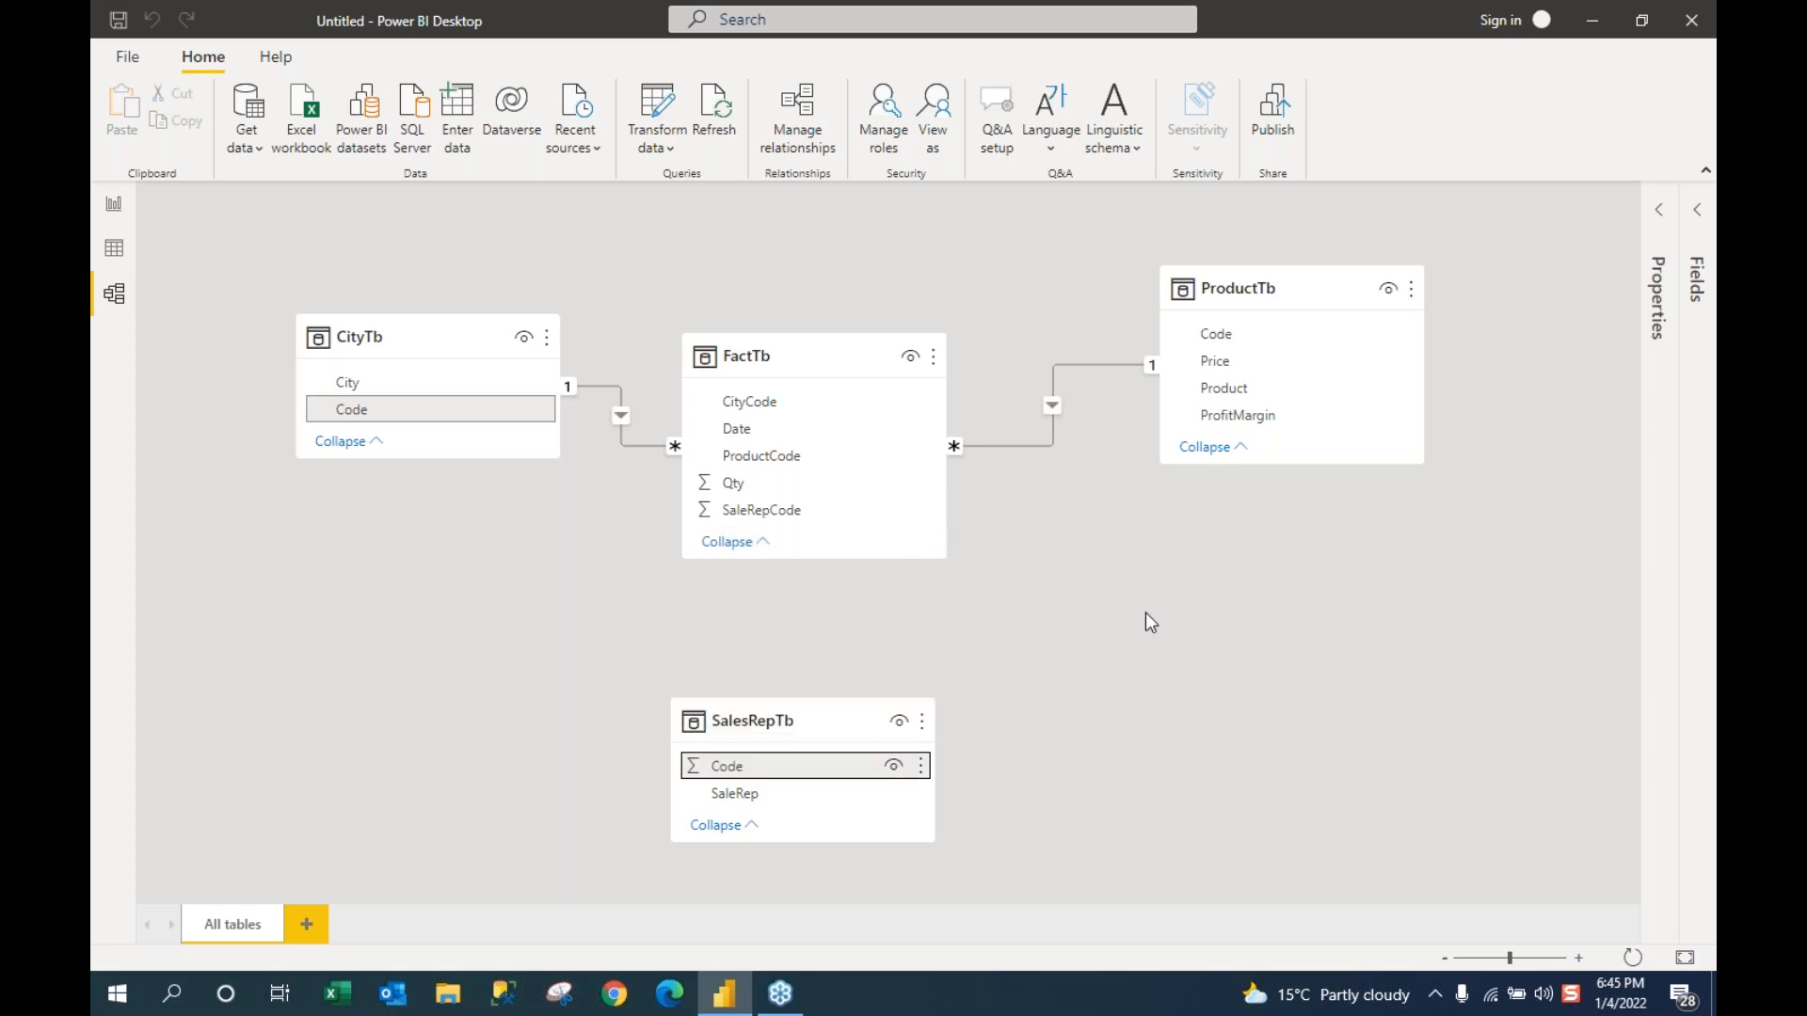
Step: Tidy the star layout around FactTb, then switch to Data view
drag(765, 345, 771, 321)
drag(459, 335, 437, 318)
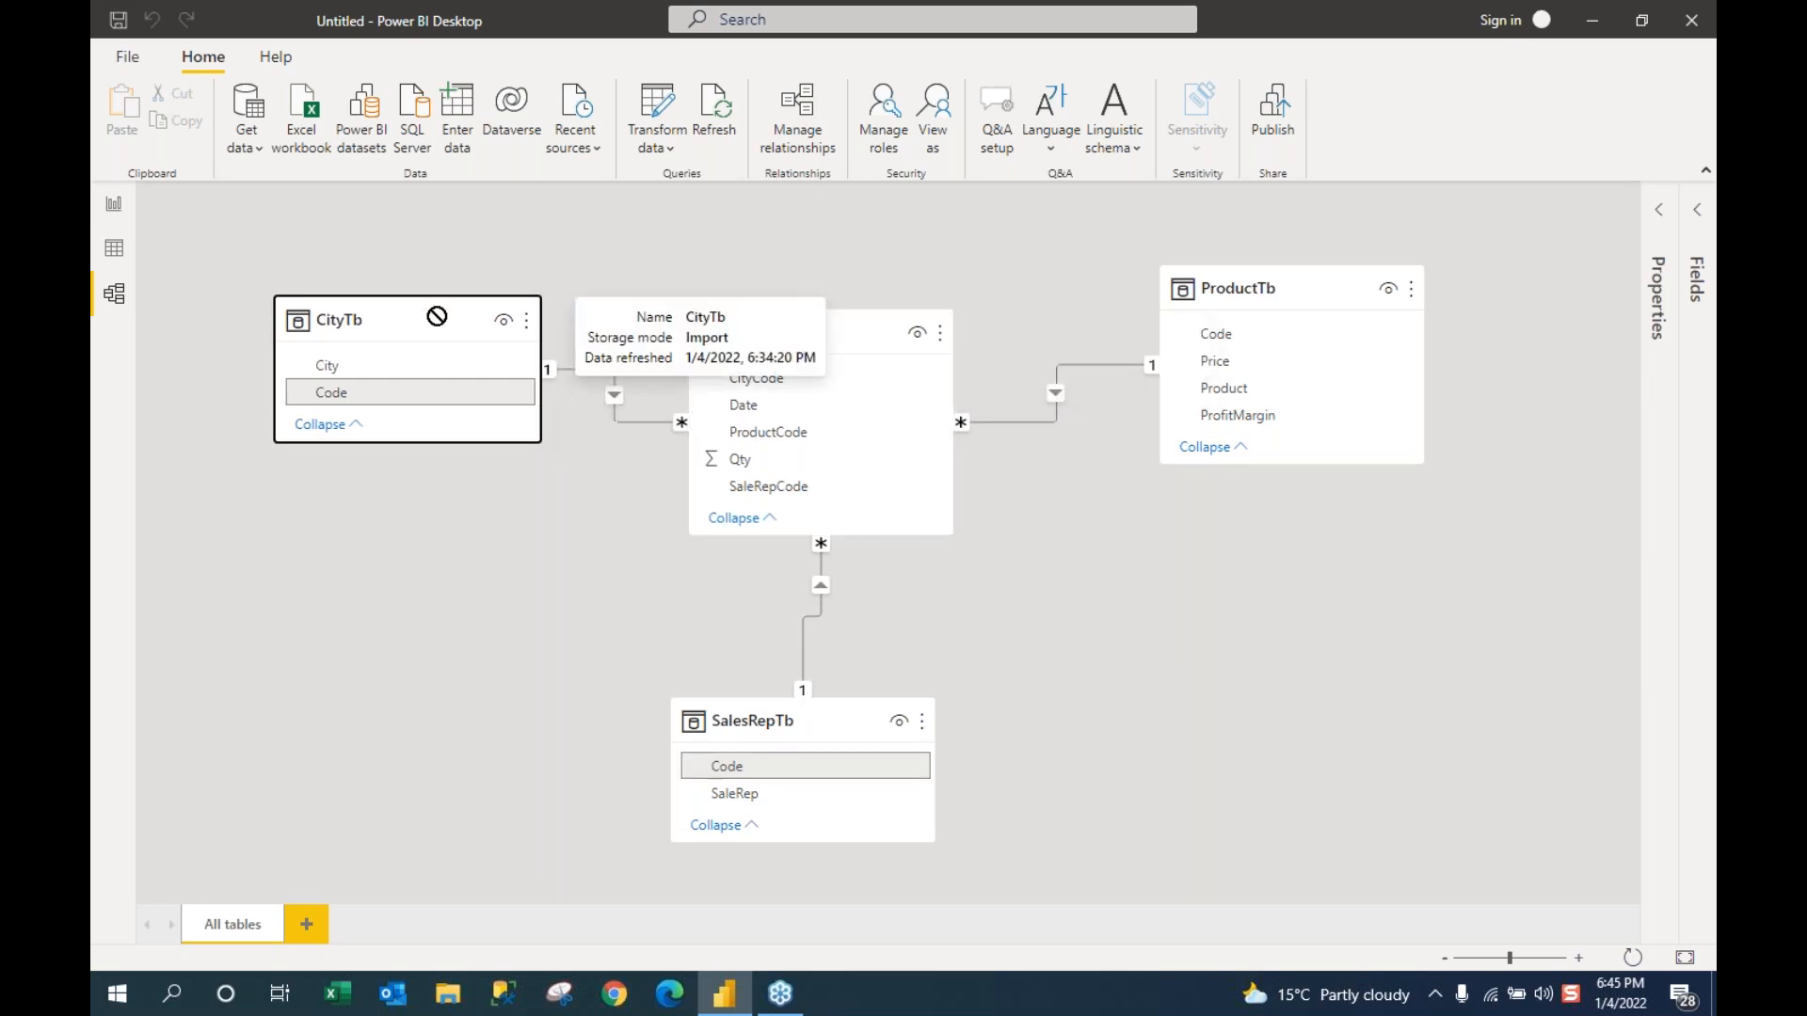
drag(1258, 288, 1269, 330)
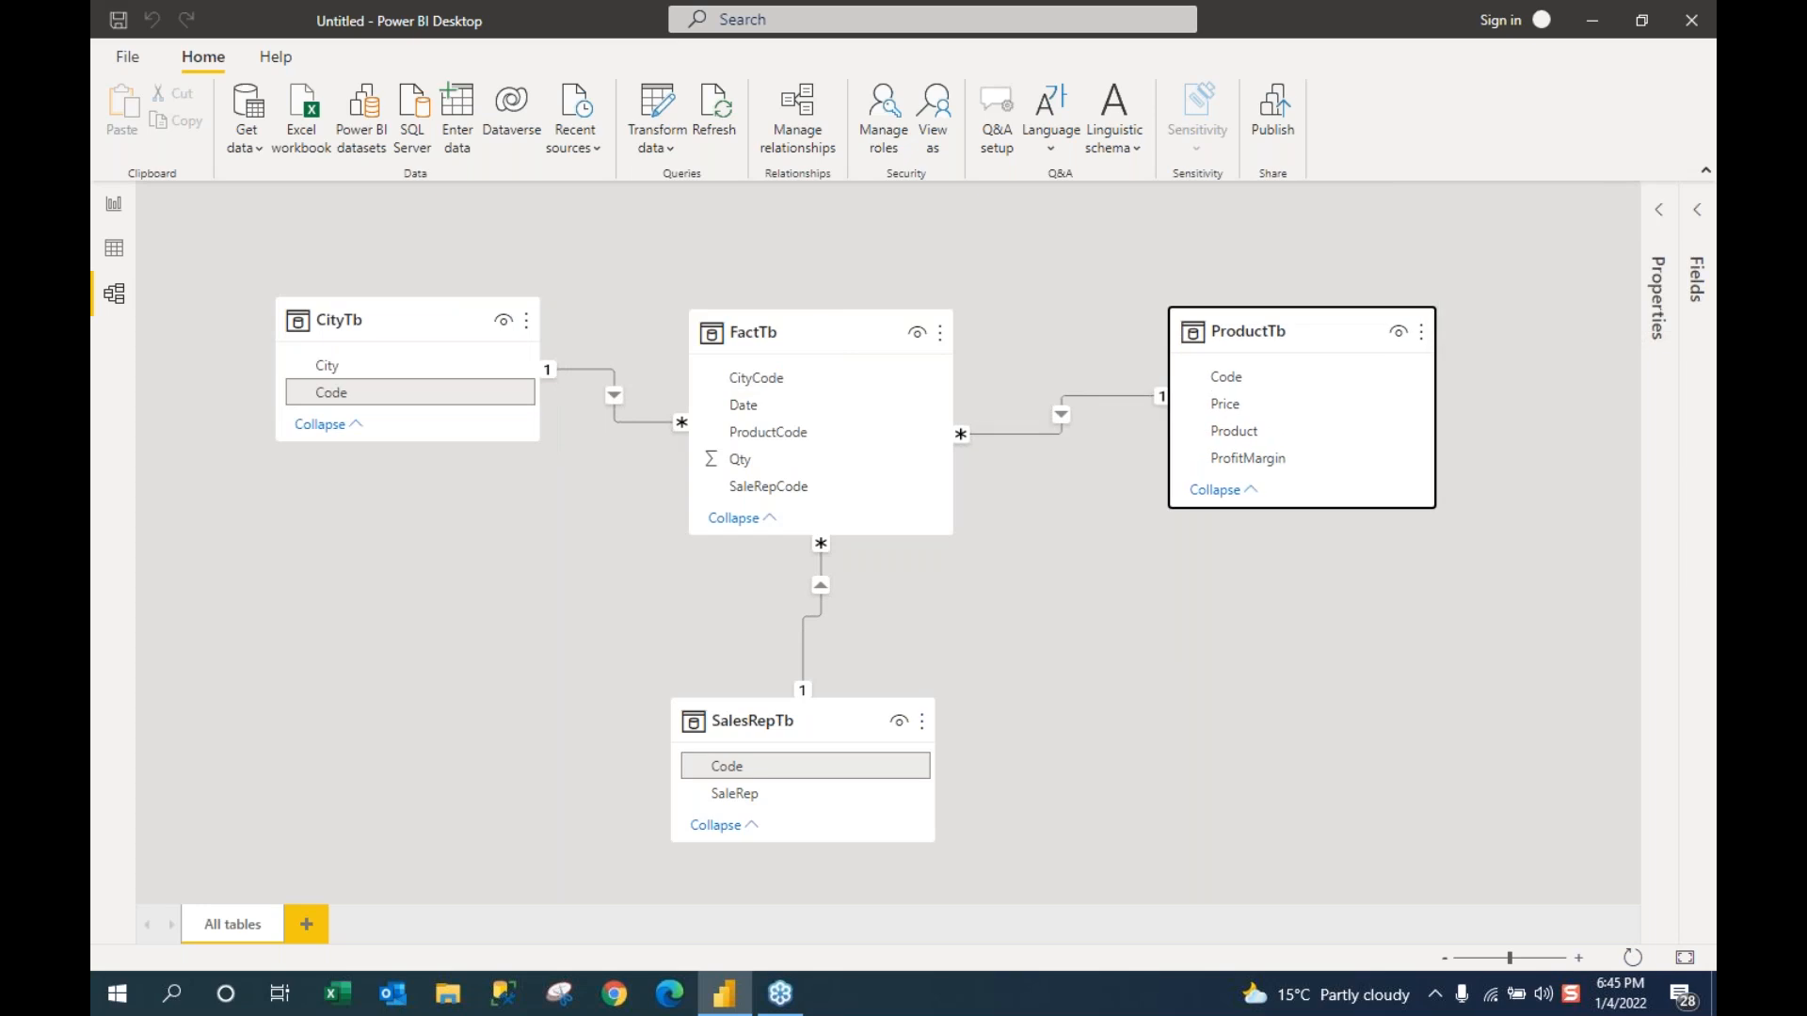
drag(818, 339, 821, 355)
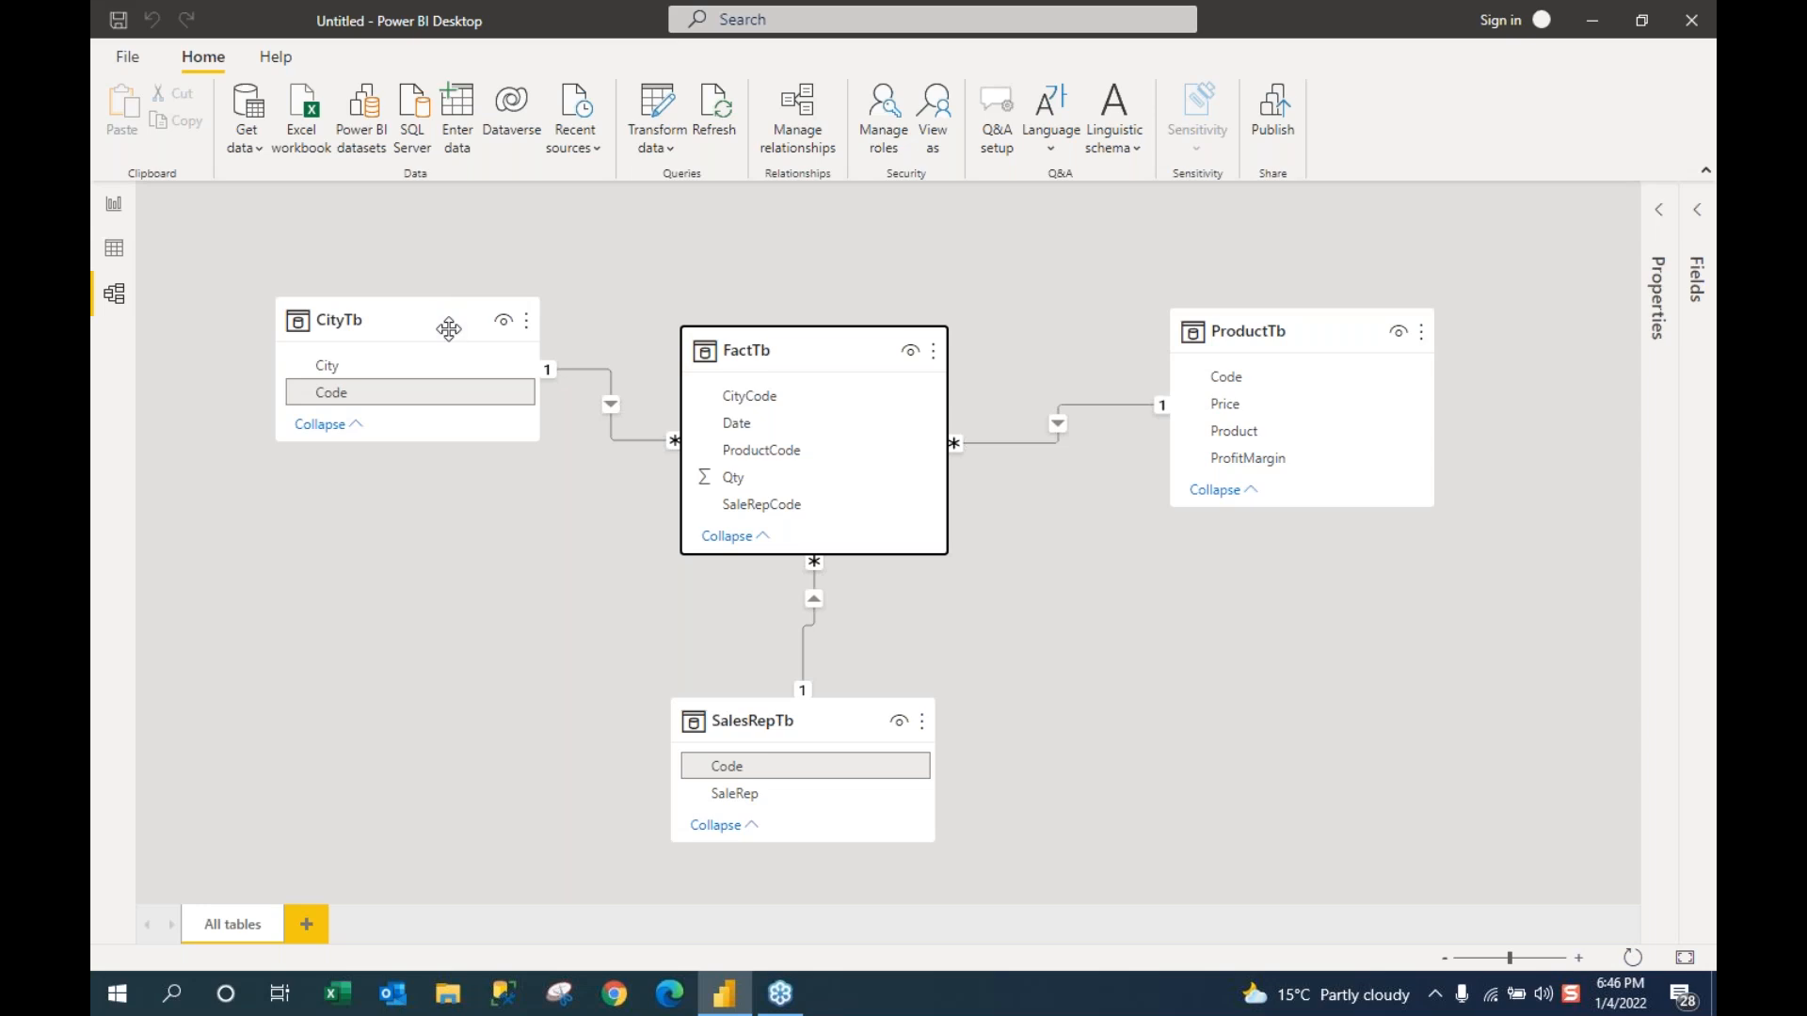
drag(434, 321, 390, 375)
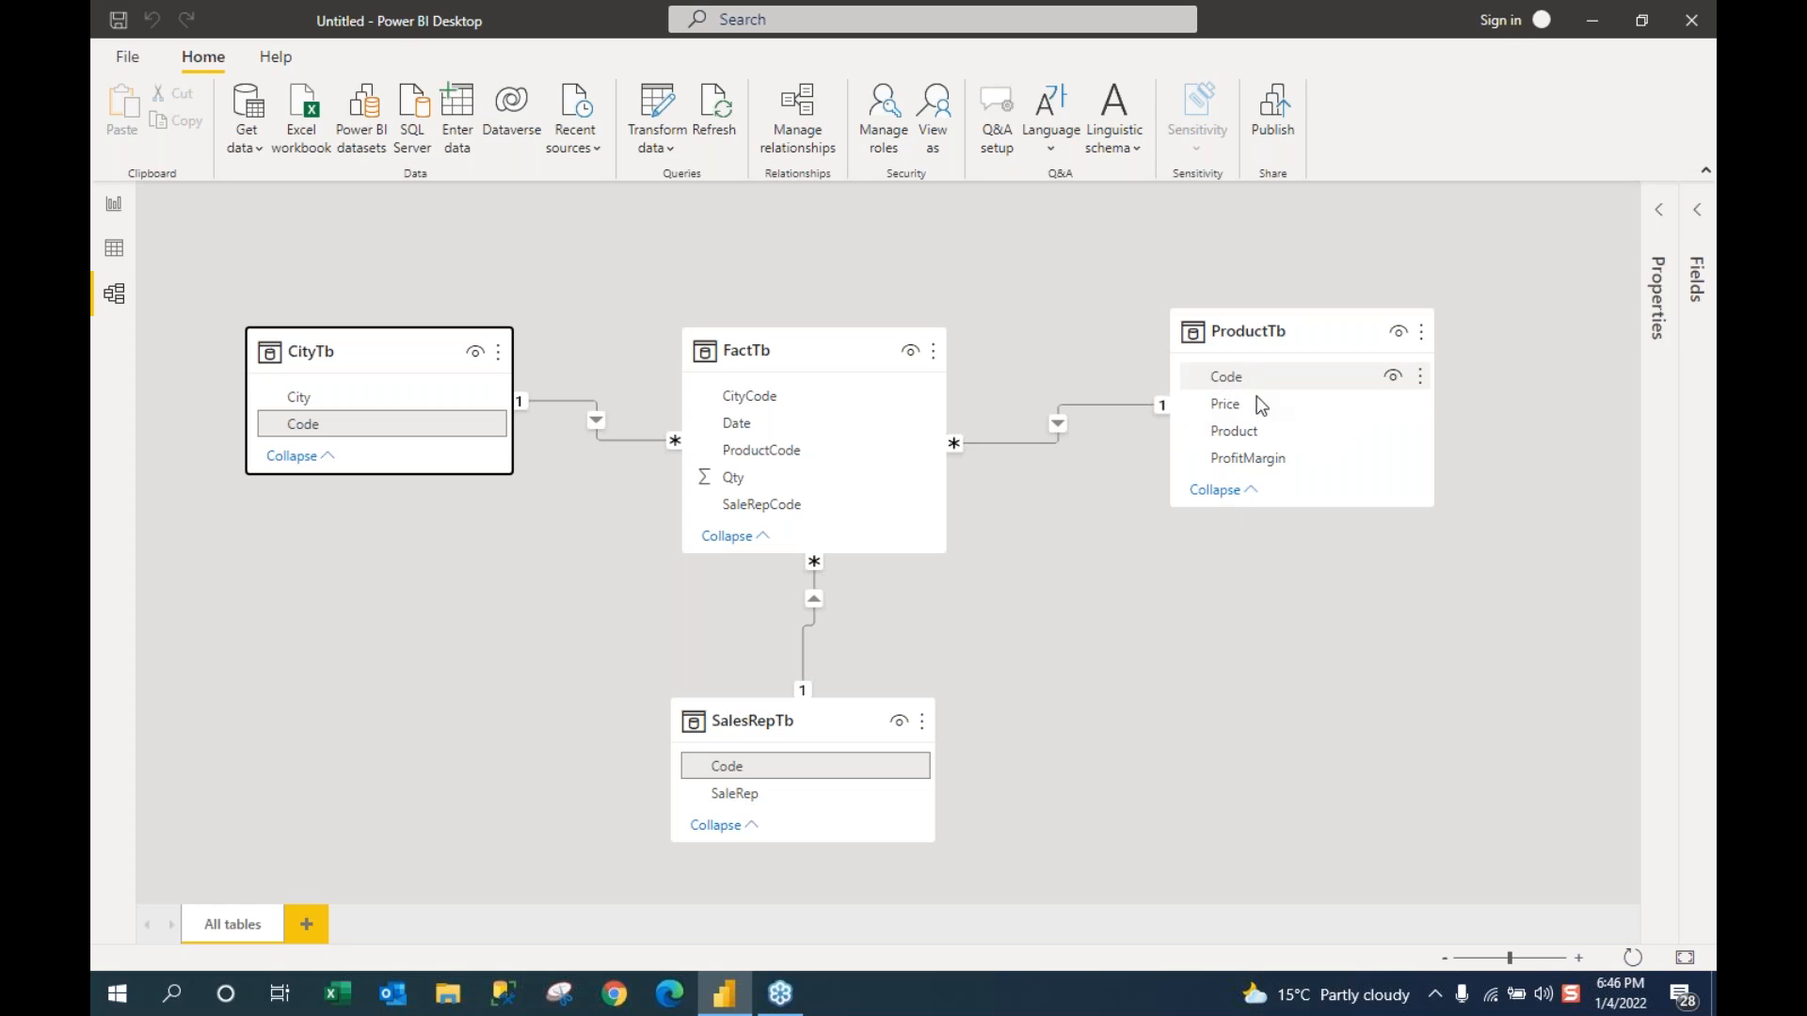
click(116, 261)
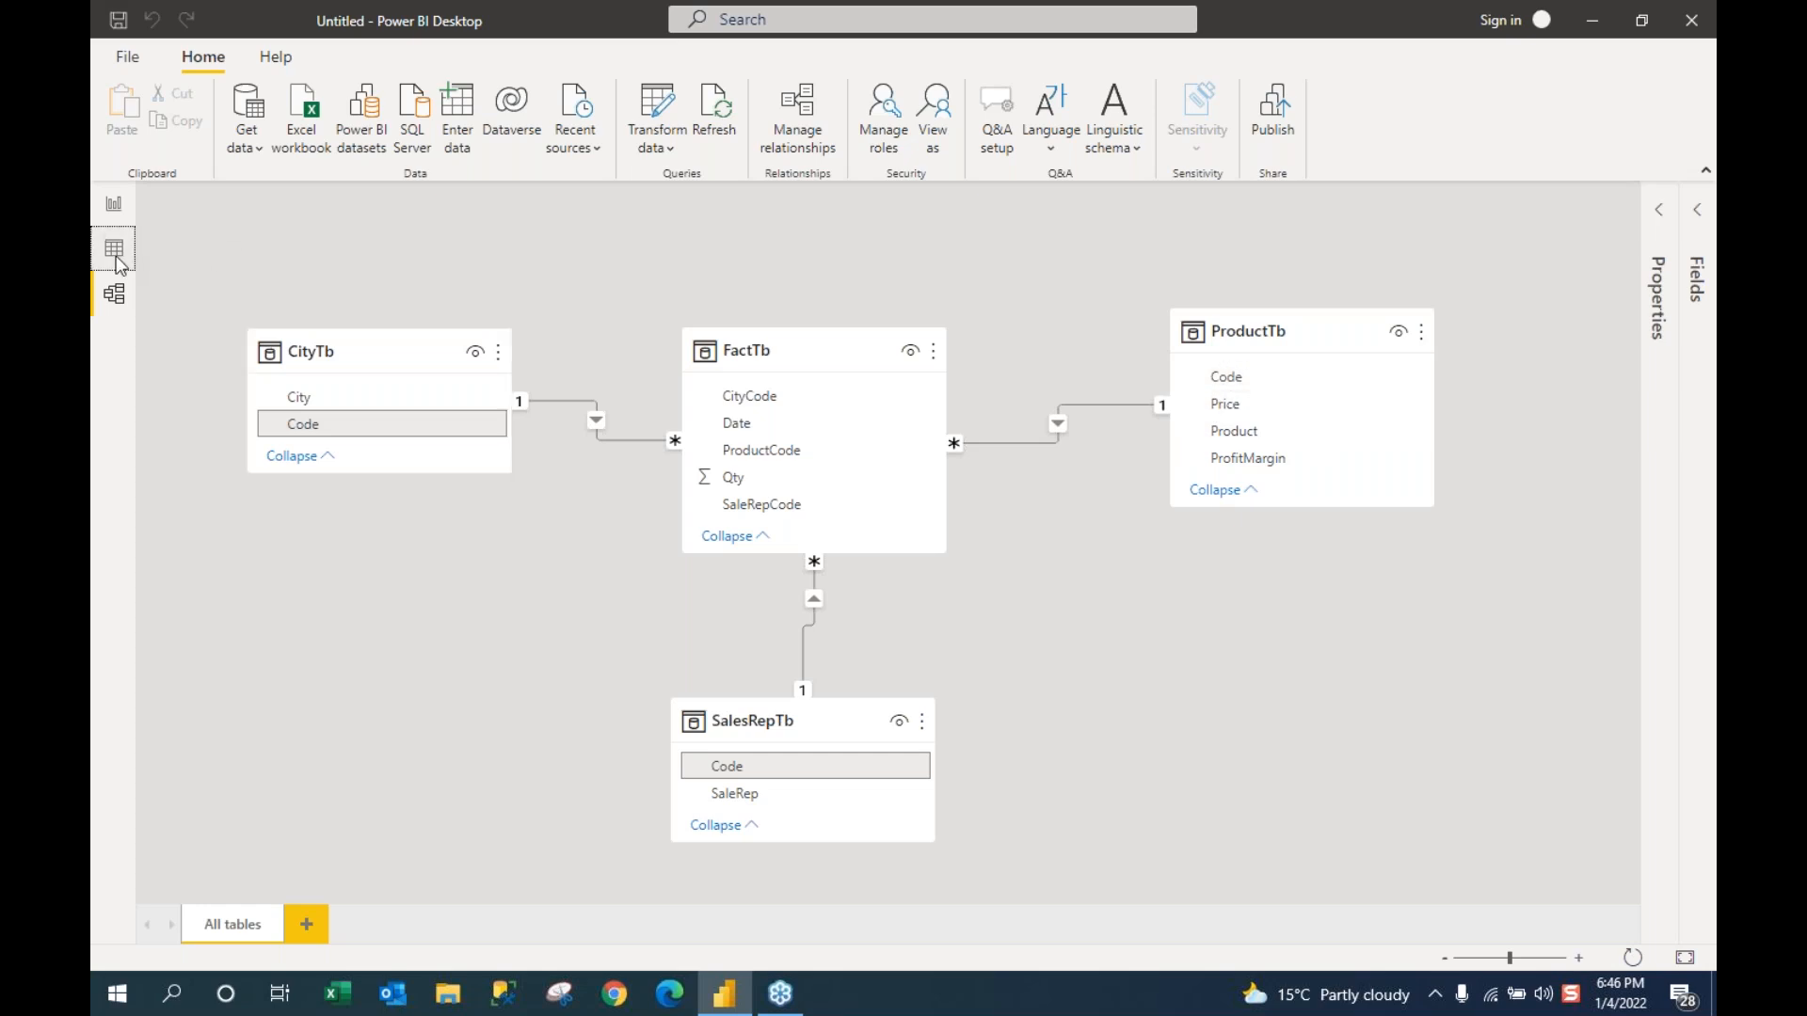
click(1580, 296)
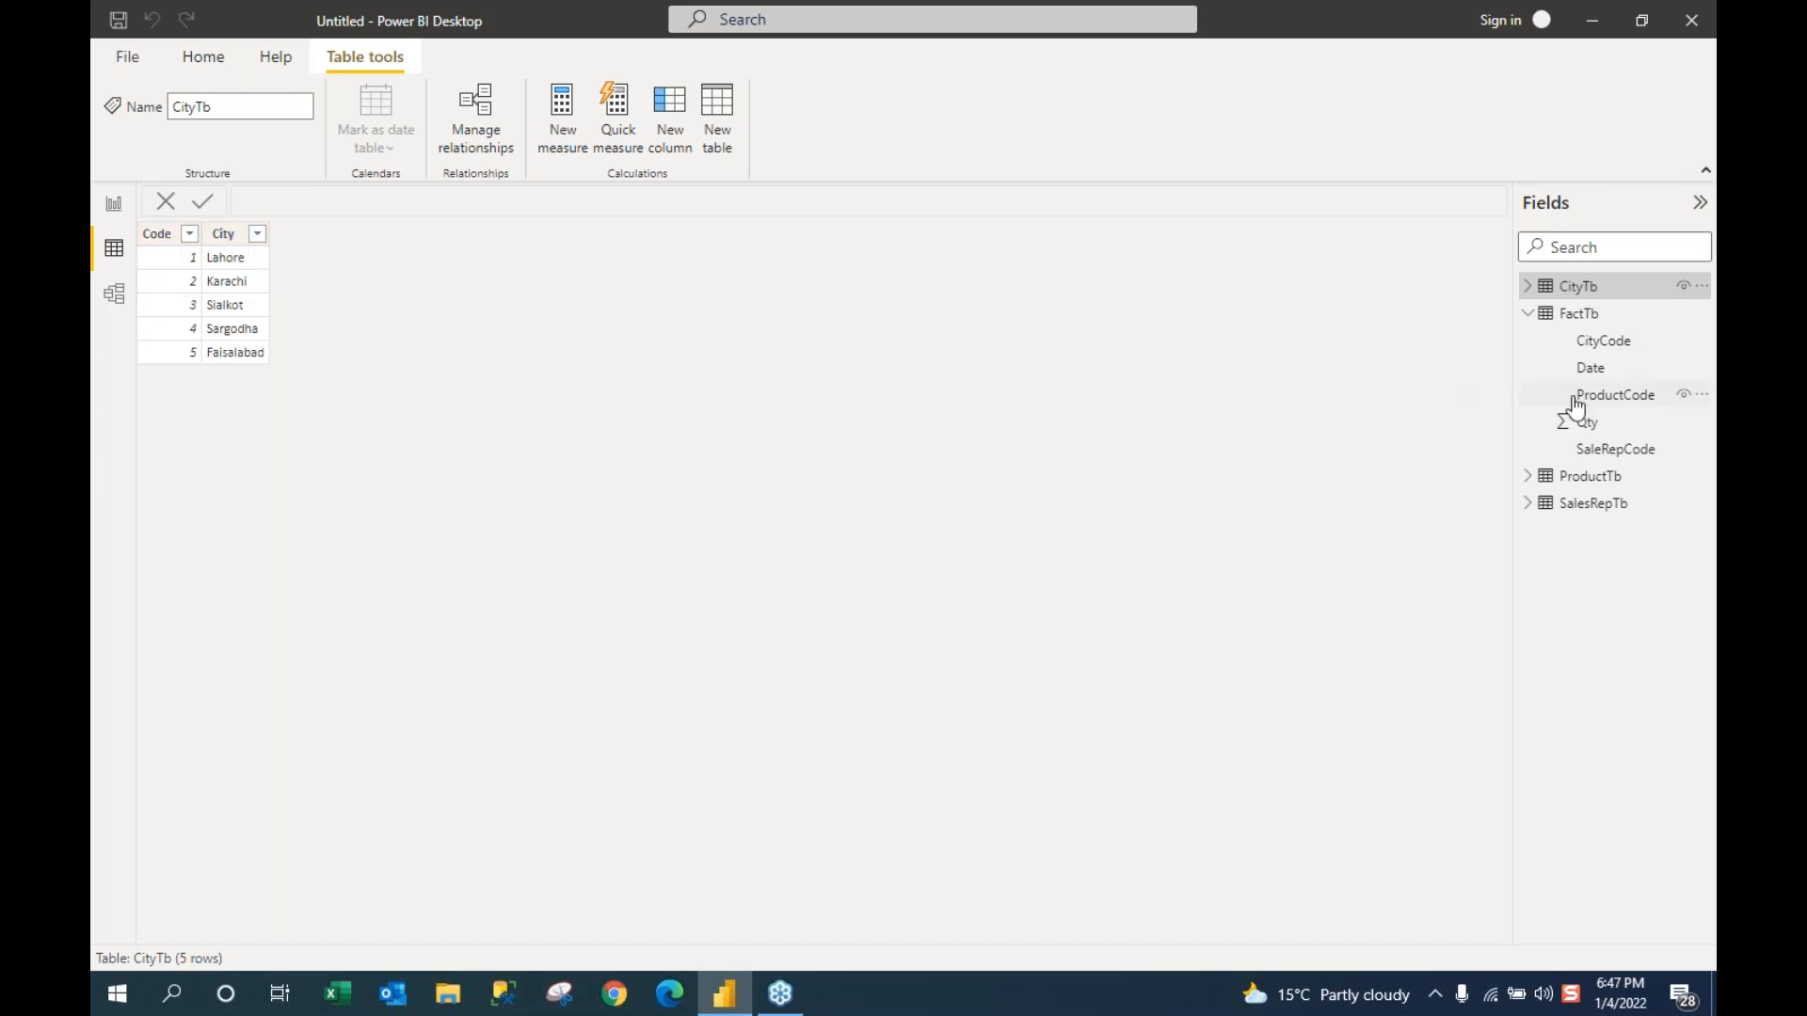
click(1591, 348)
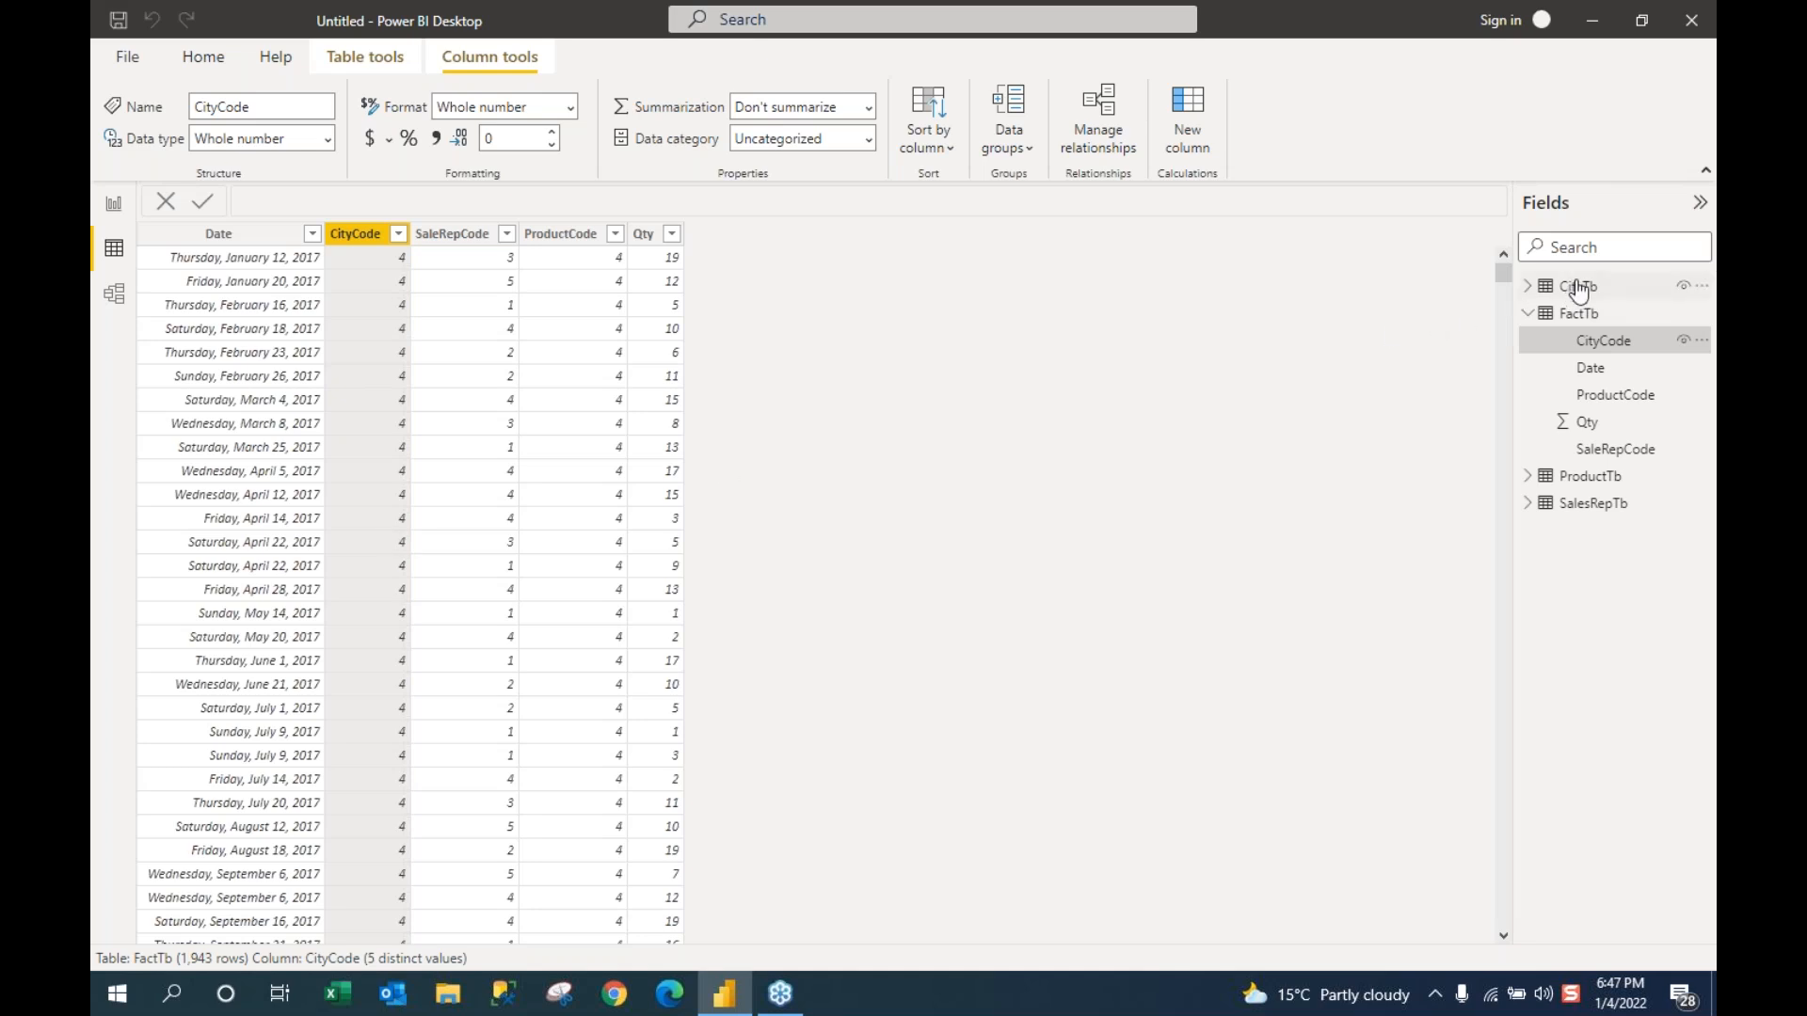
mouse_move(1580, 290)
scroll(359, 466, down, 1)
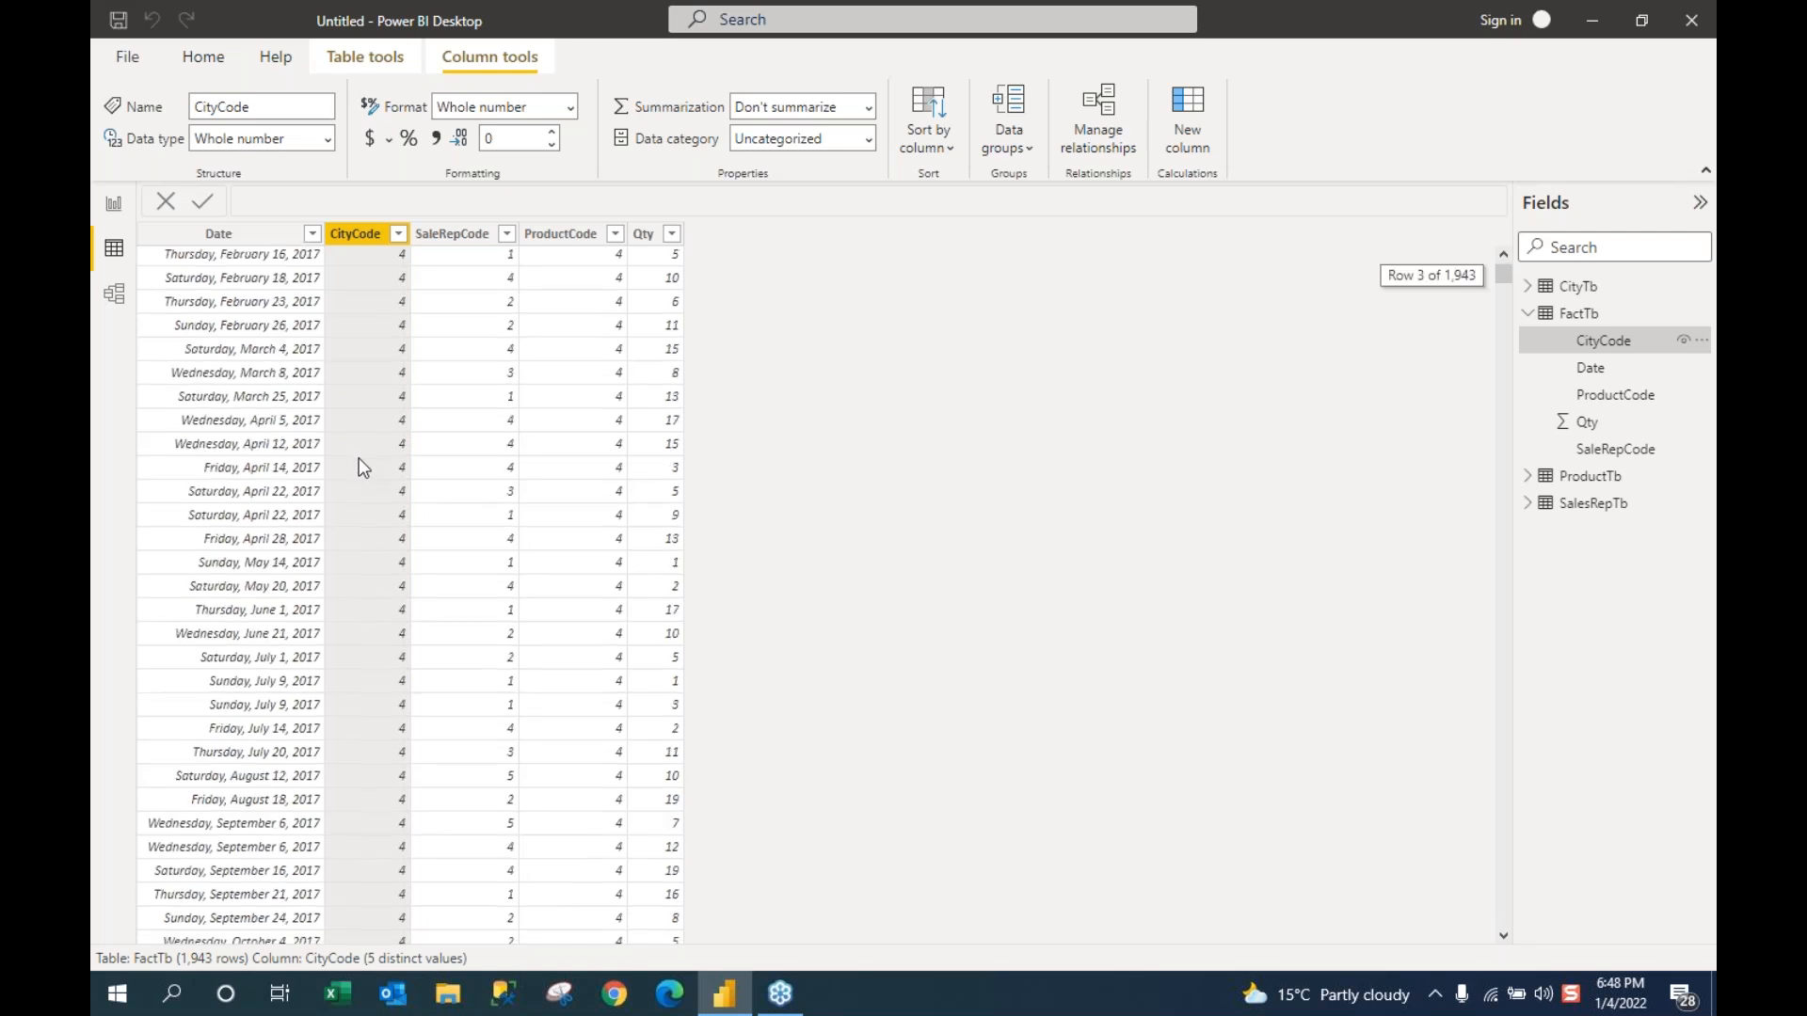
scroll(359, 459, down, 20)
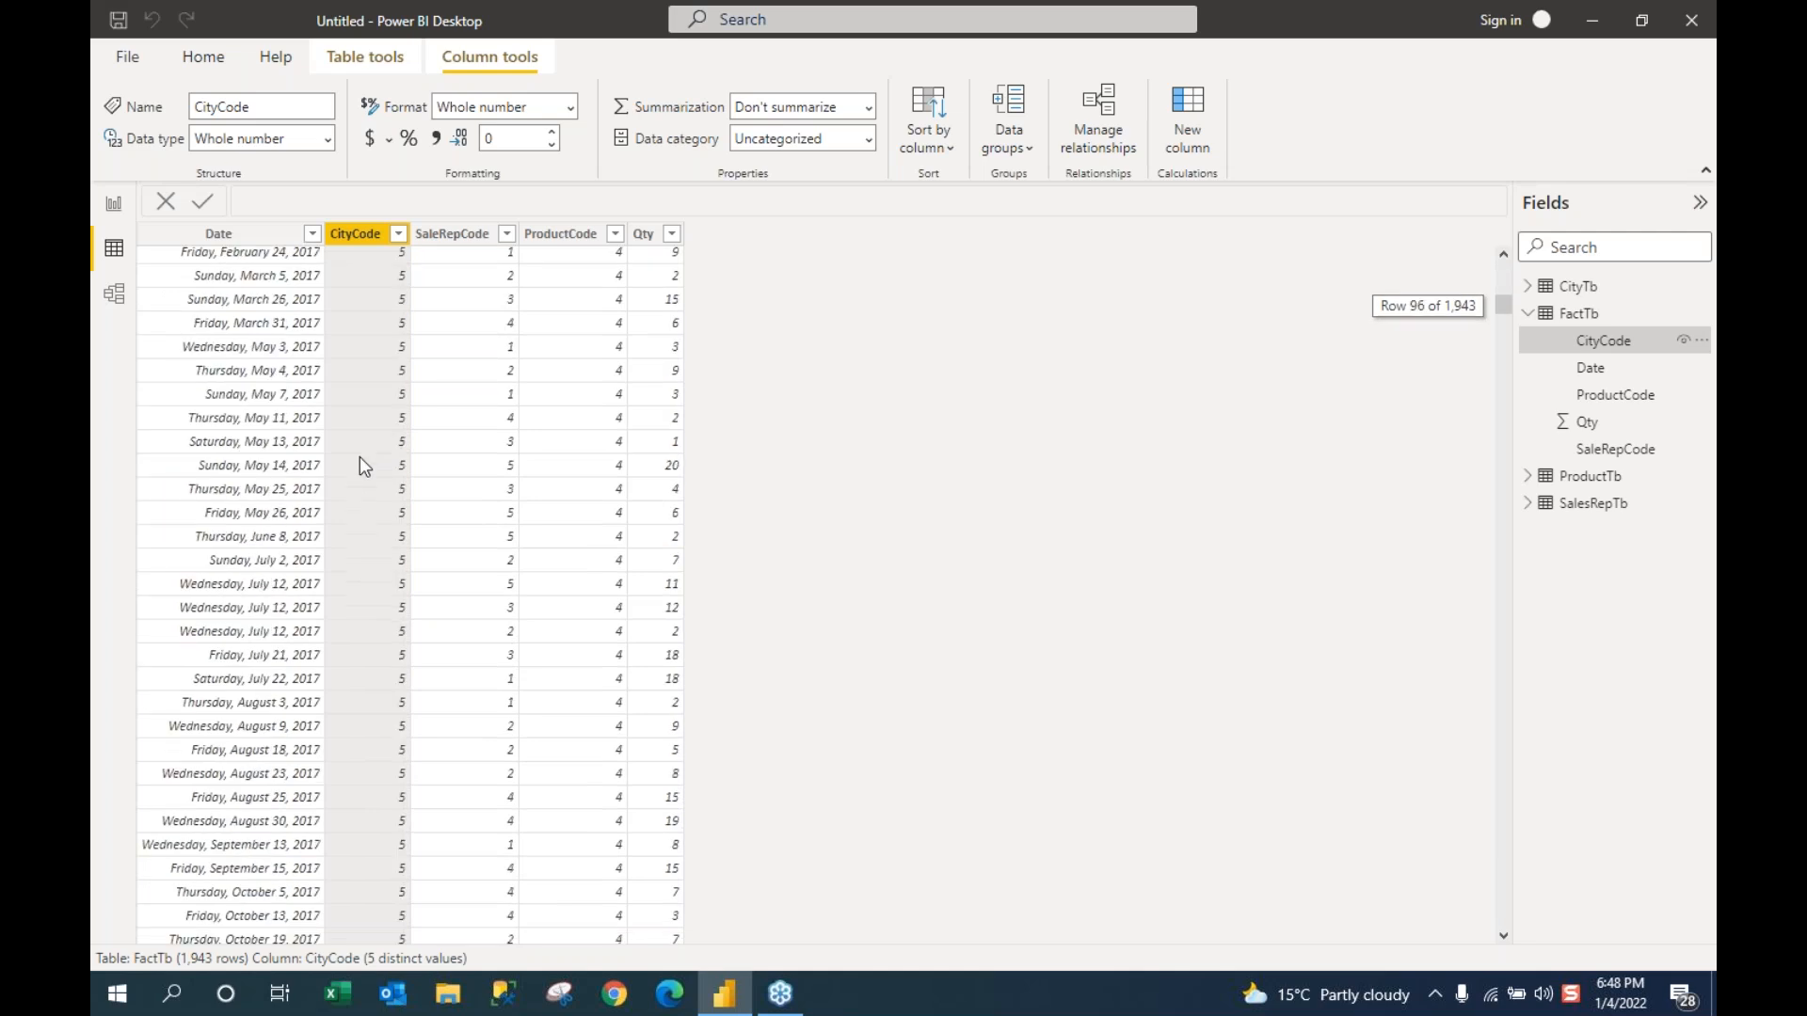
scroll(360, 461, down, 11)
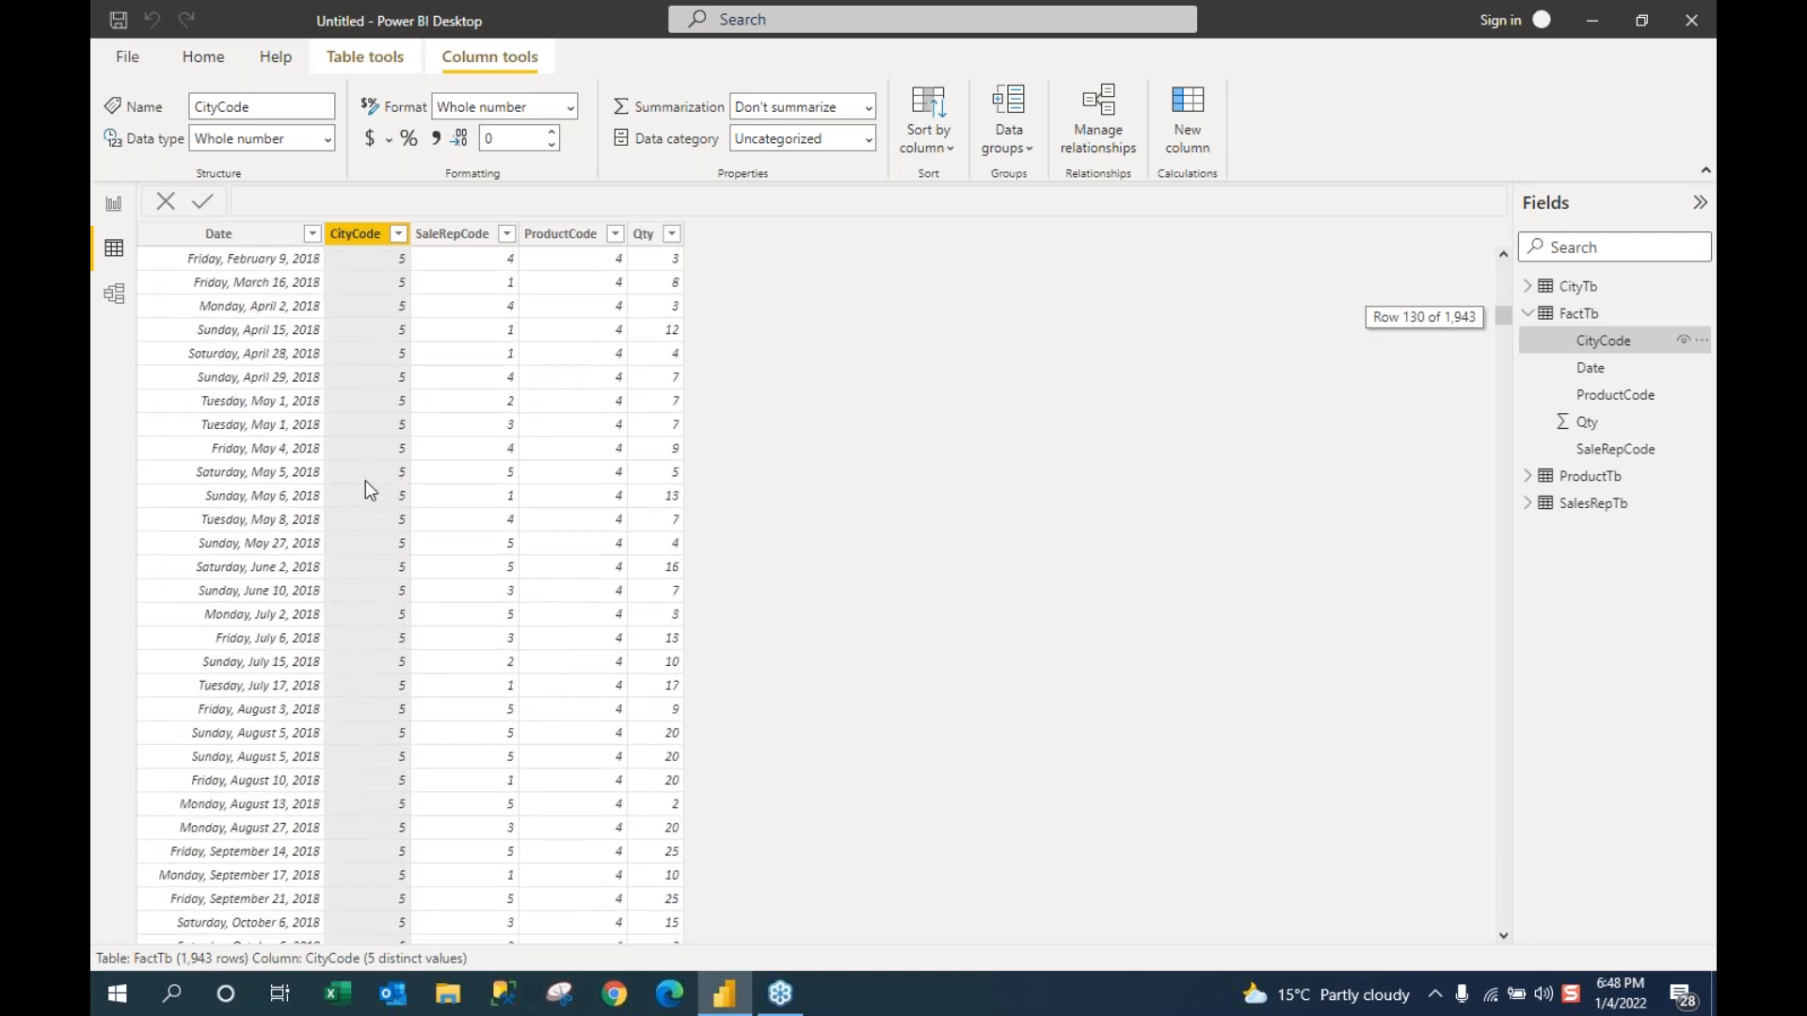
scroll(366, 482, down, 19)
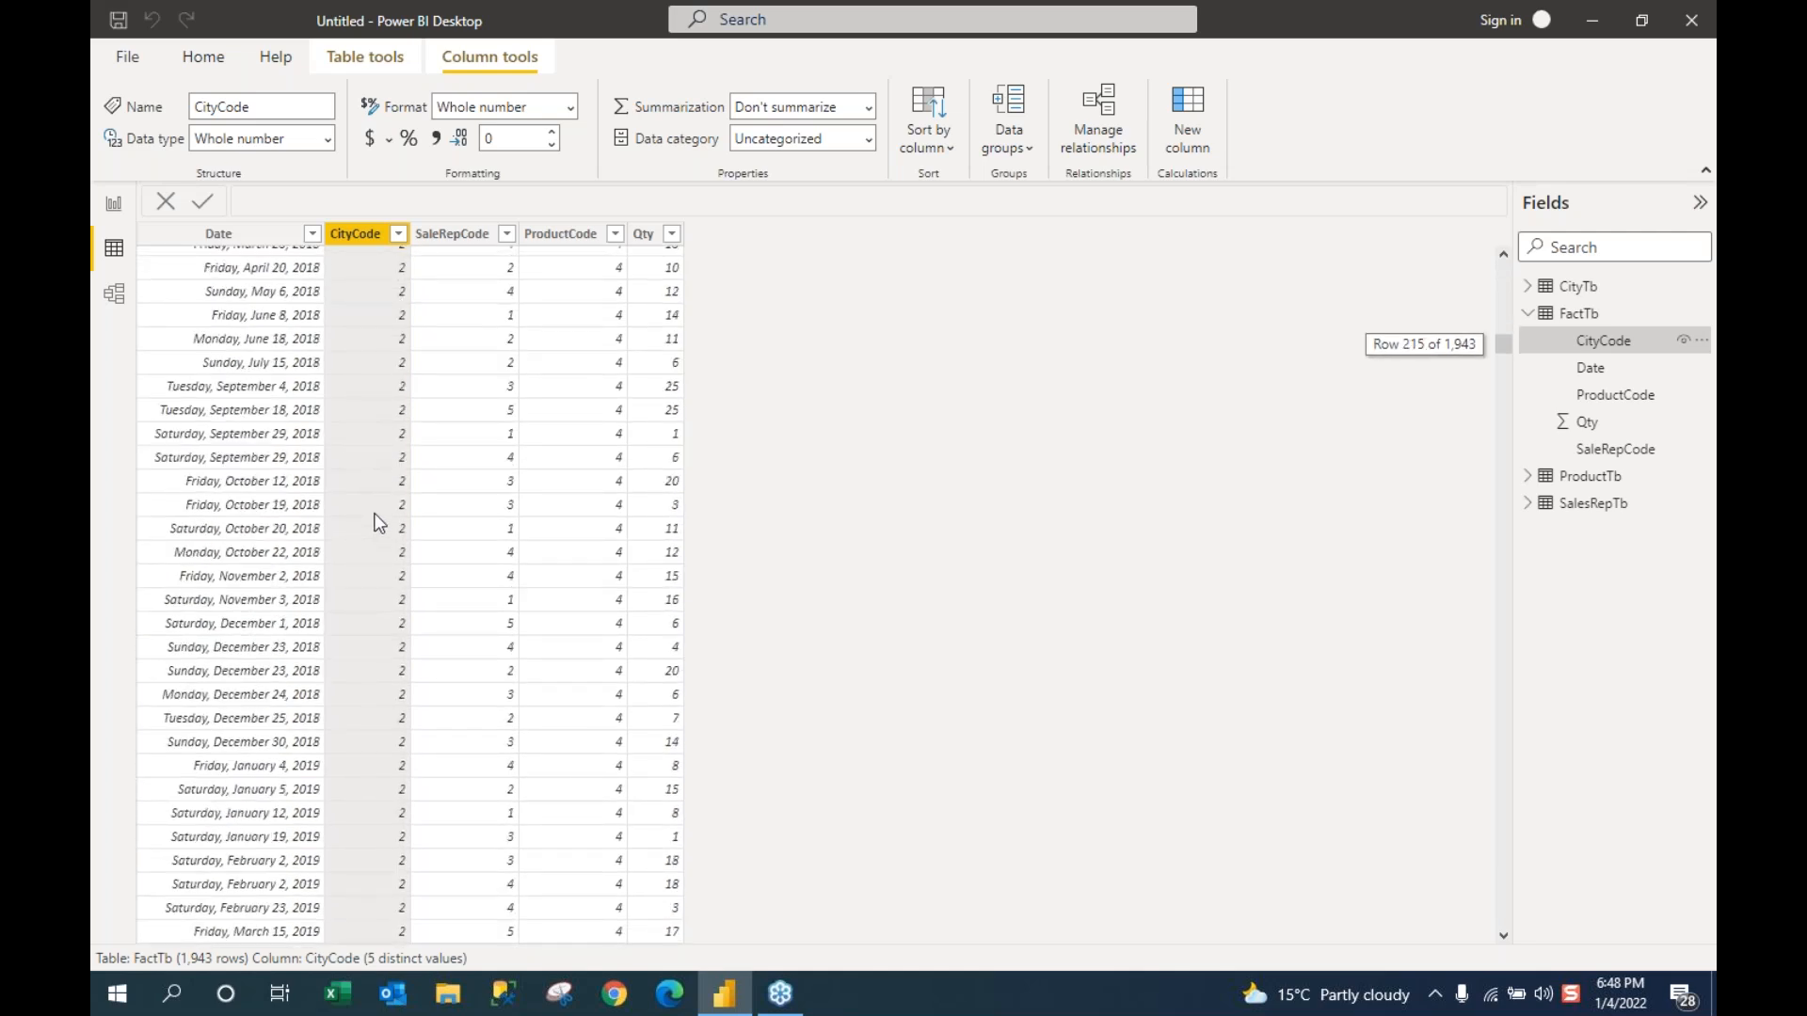
scroll(379, 524, down, 10)
scroll(379, 524, down, 18)
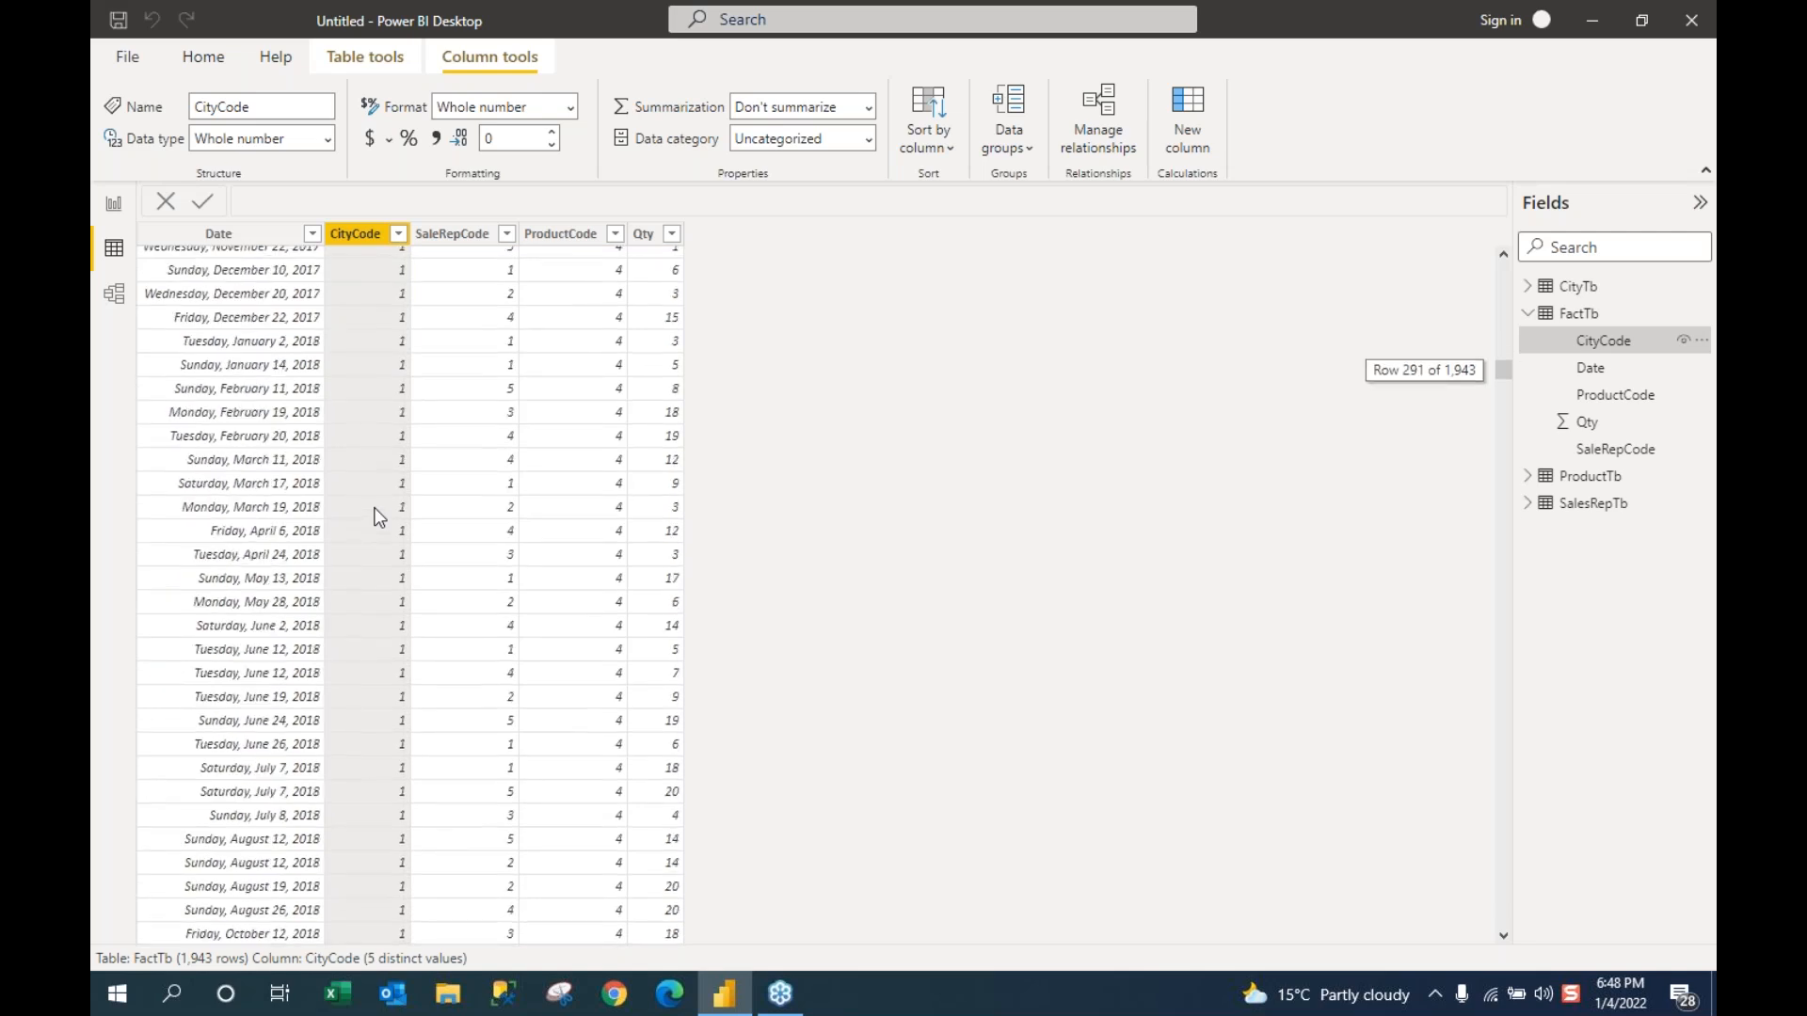
scroll(388, 642, down, 7)
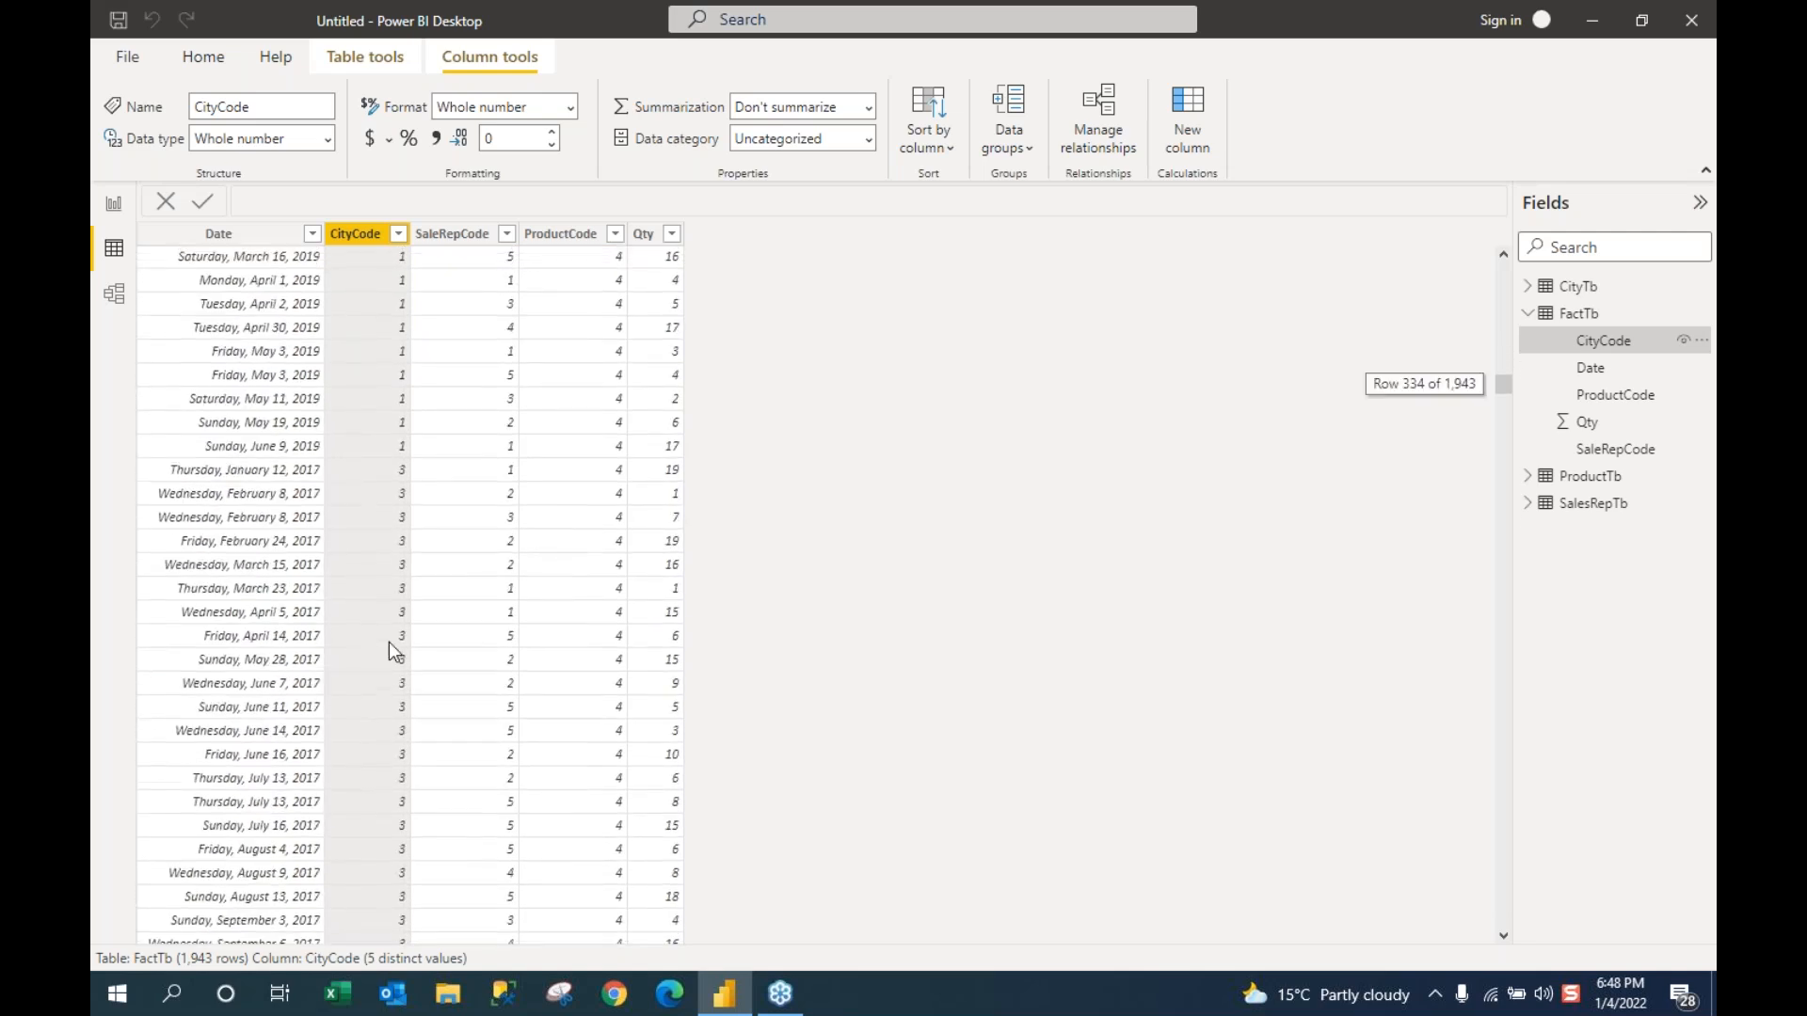
scroll(388, 642, up, 3)
scroll(388, 642, up, 20)
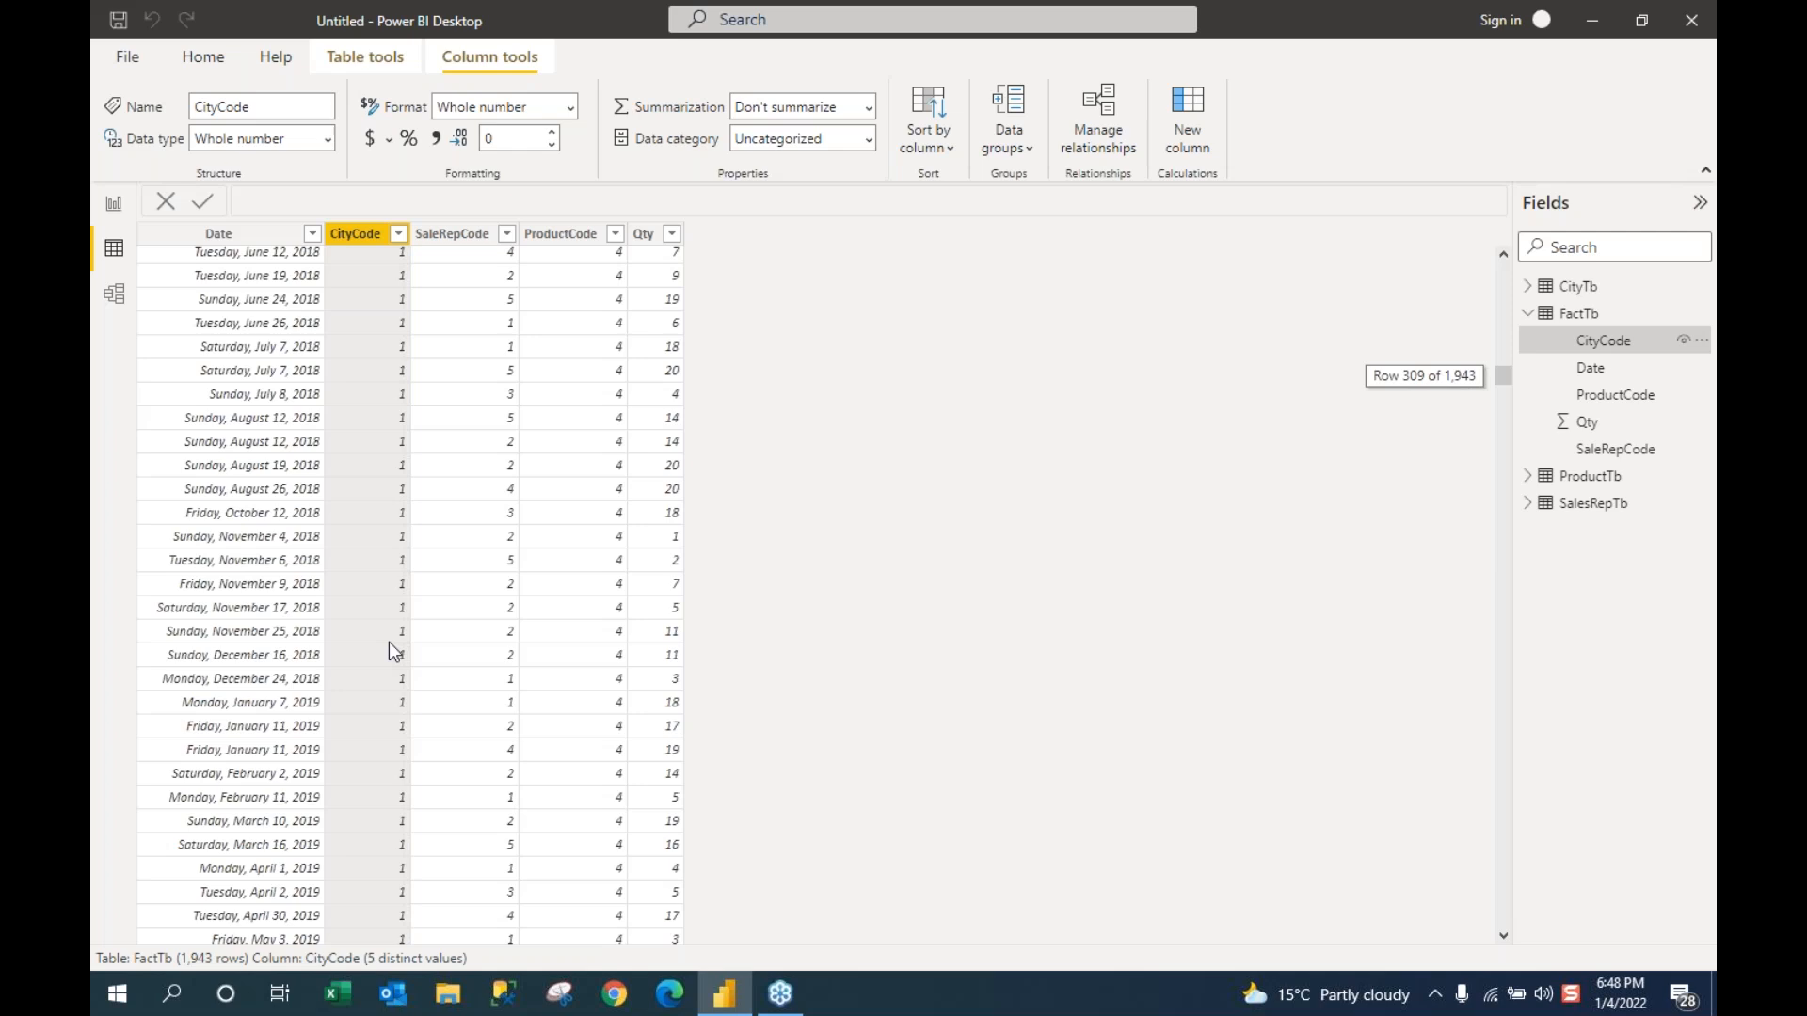
scroll(388, 642, up, 20)
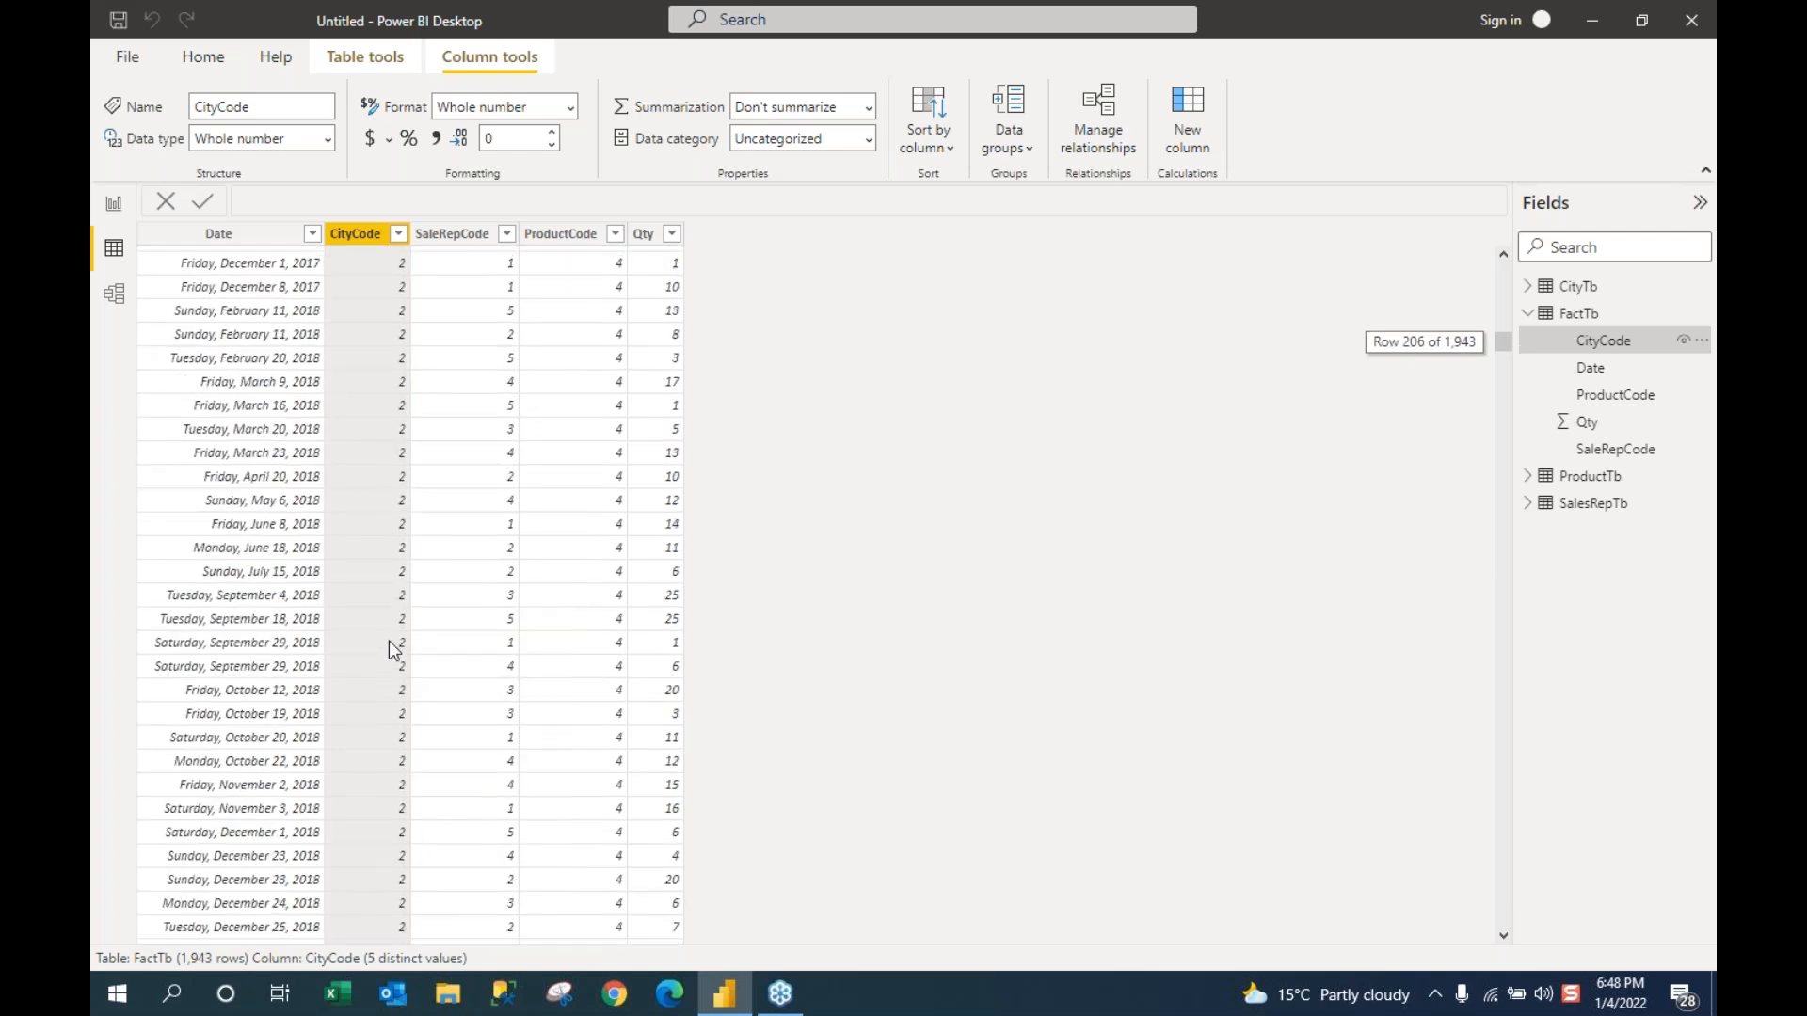
scroll(388, 640, up, 4)
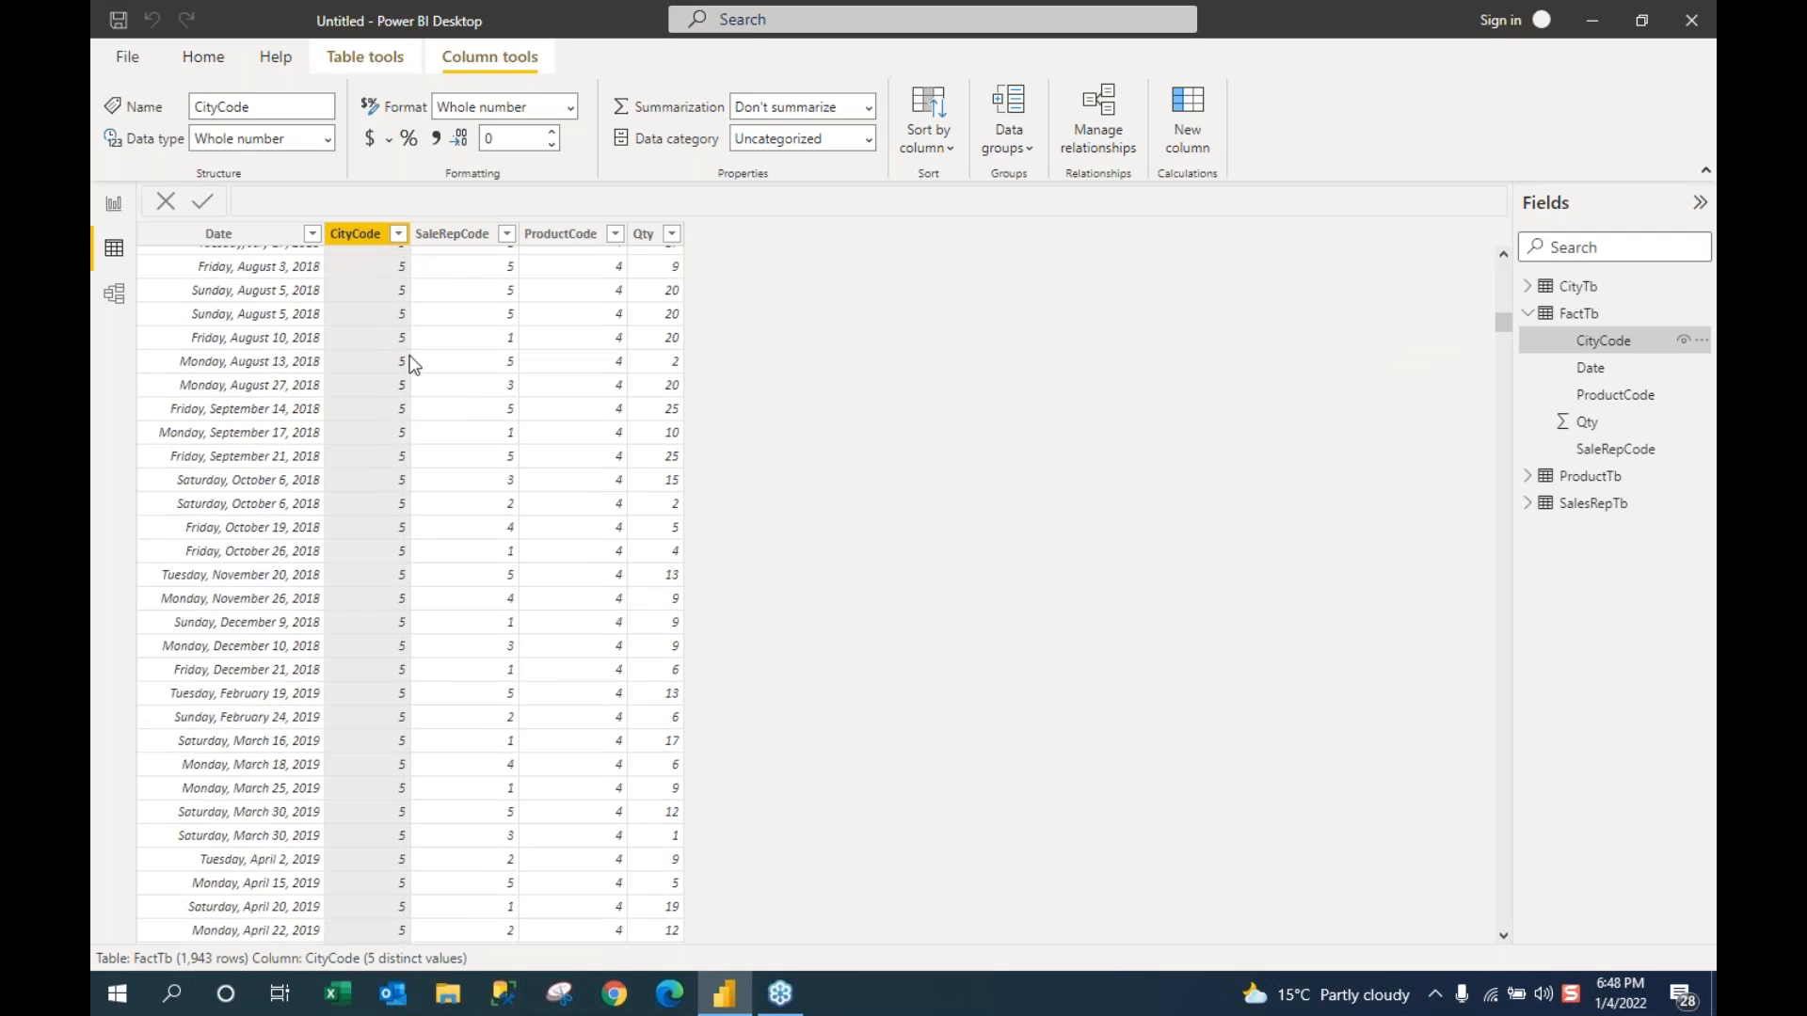
Step: Show the Model diagram with FactTb linked one-to-many to CityTb, ProductTb and SalesRepTb
click(115, 297)
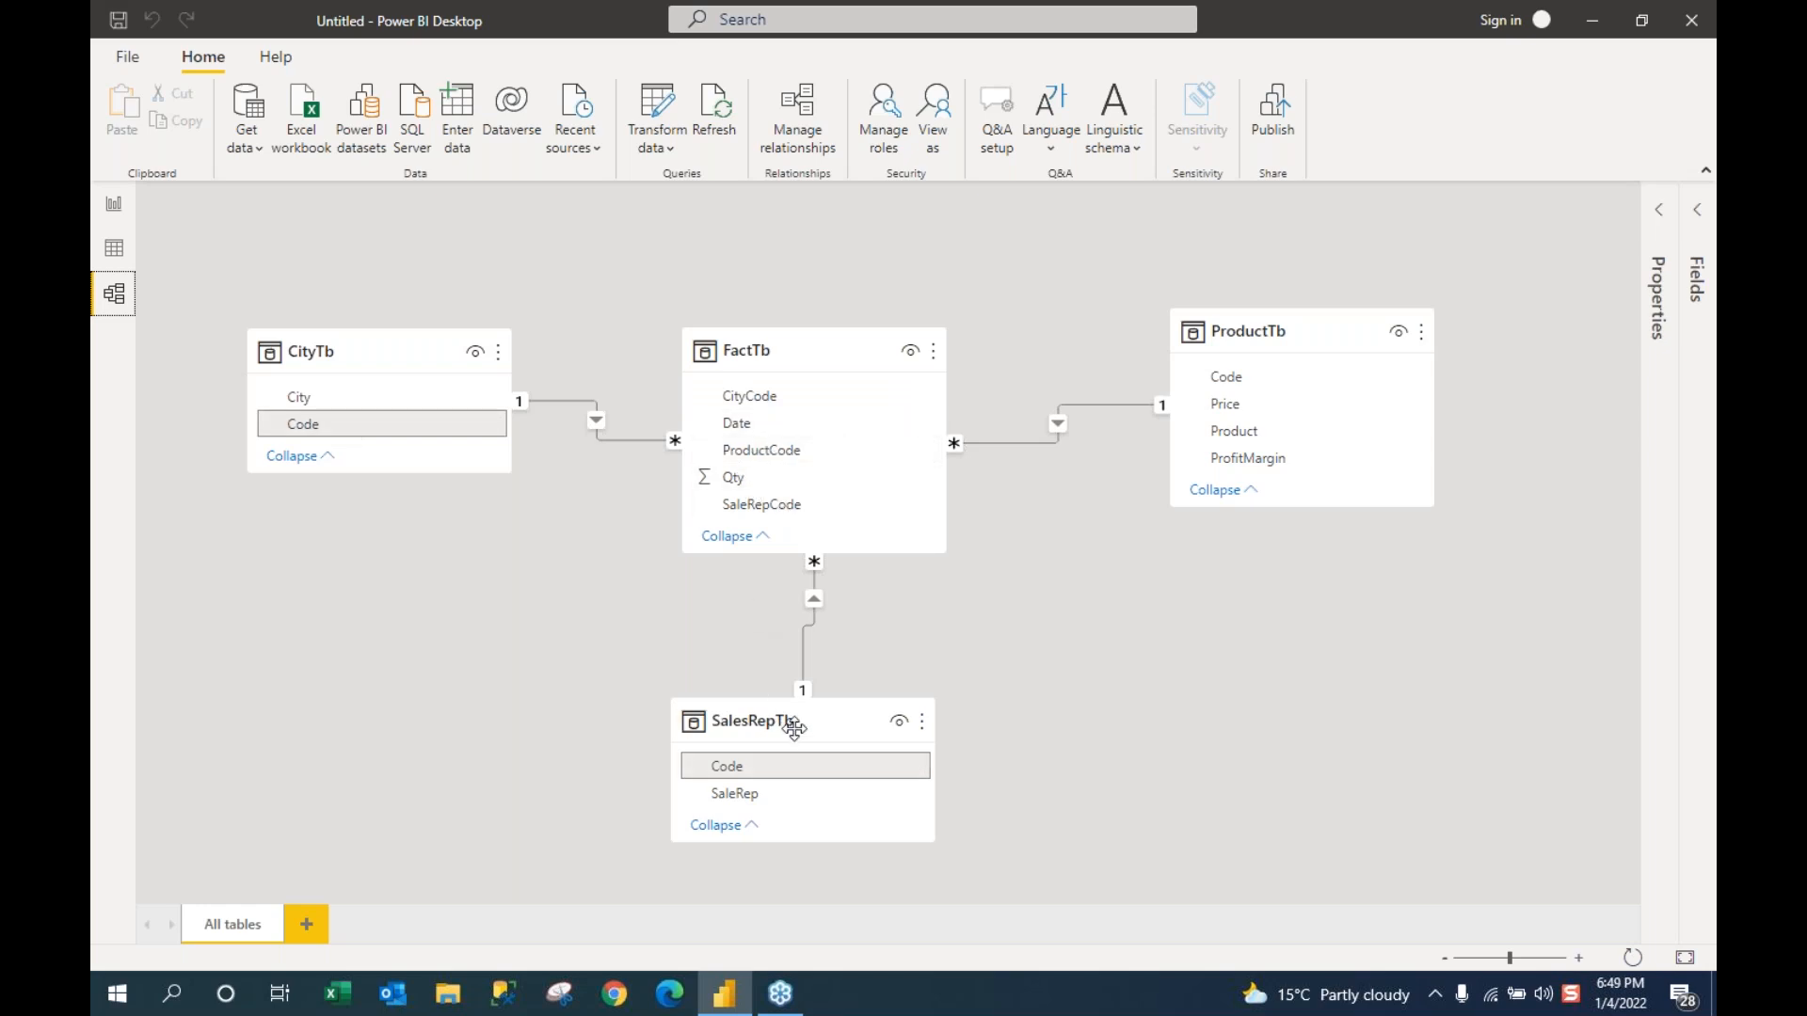
mouse_move(790, 728)
Step: Cycle through Report, Model and Data views, end on the empty Page 1, and expand CityTb
click(106, 207)
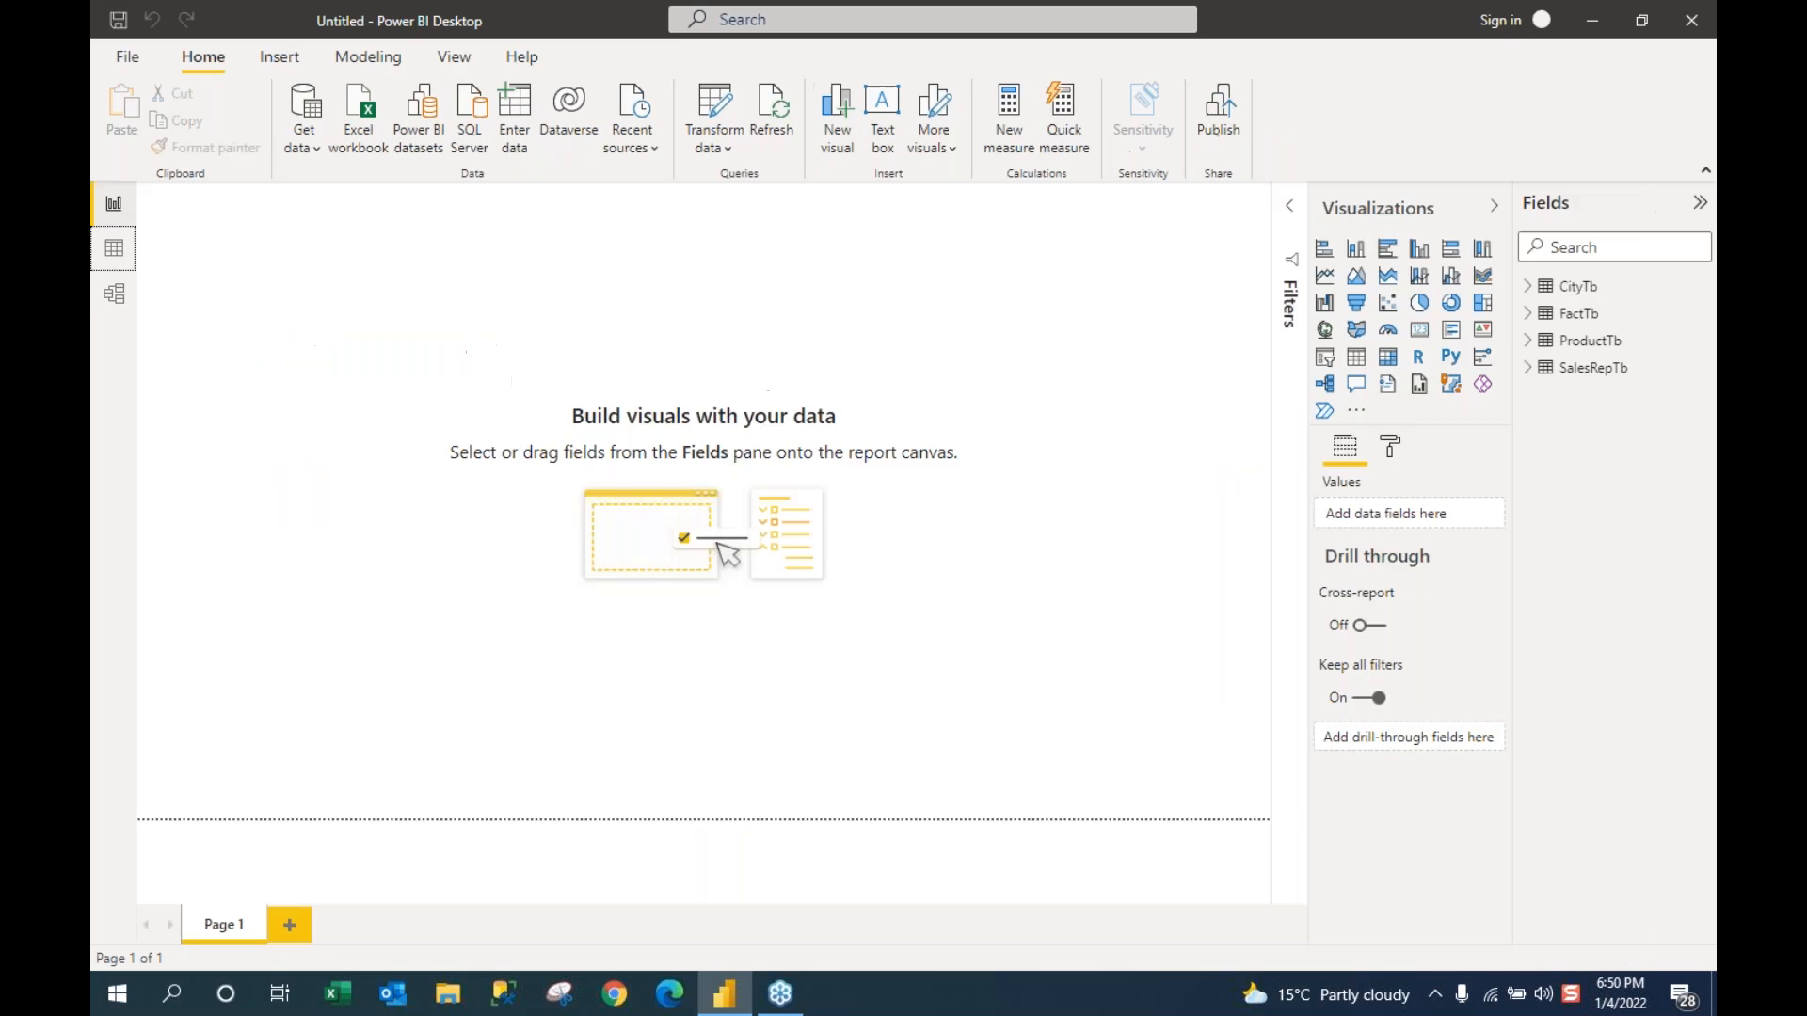
click(114, 297)
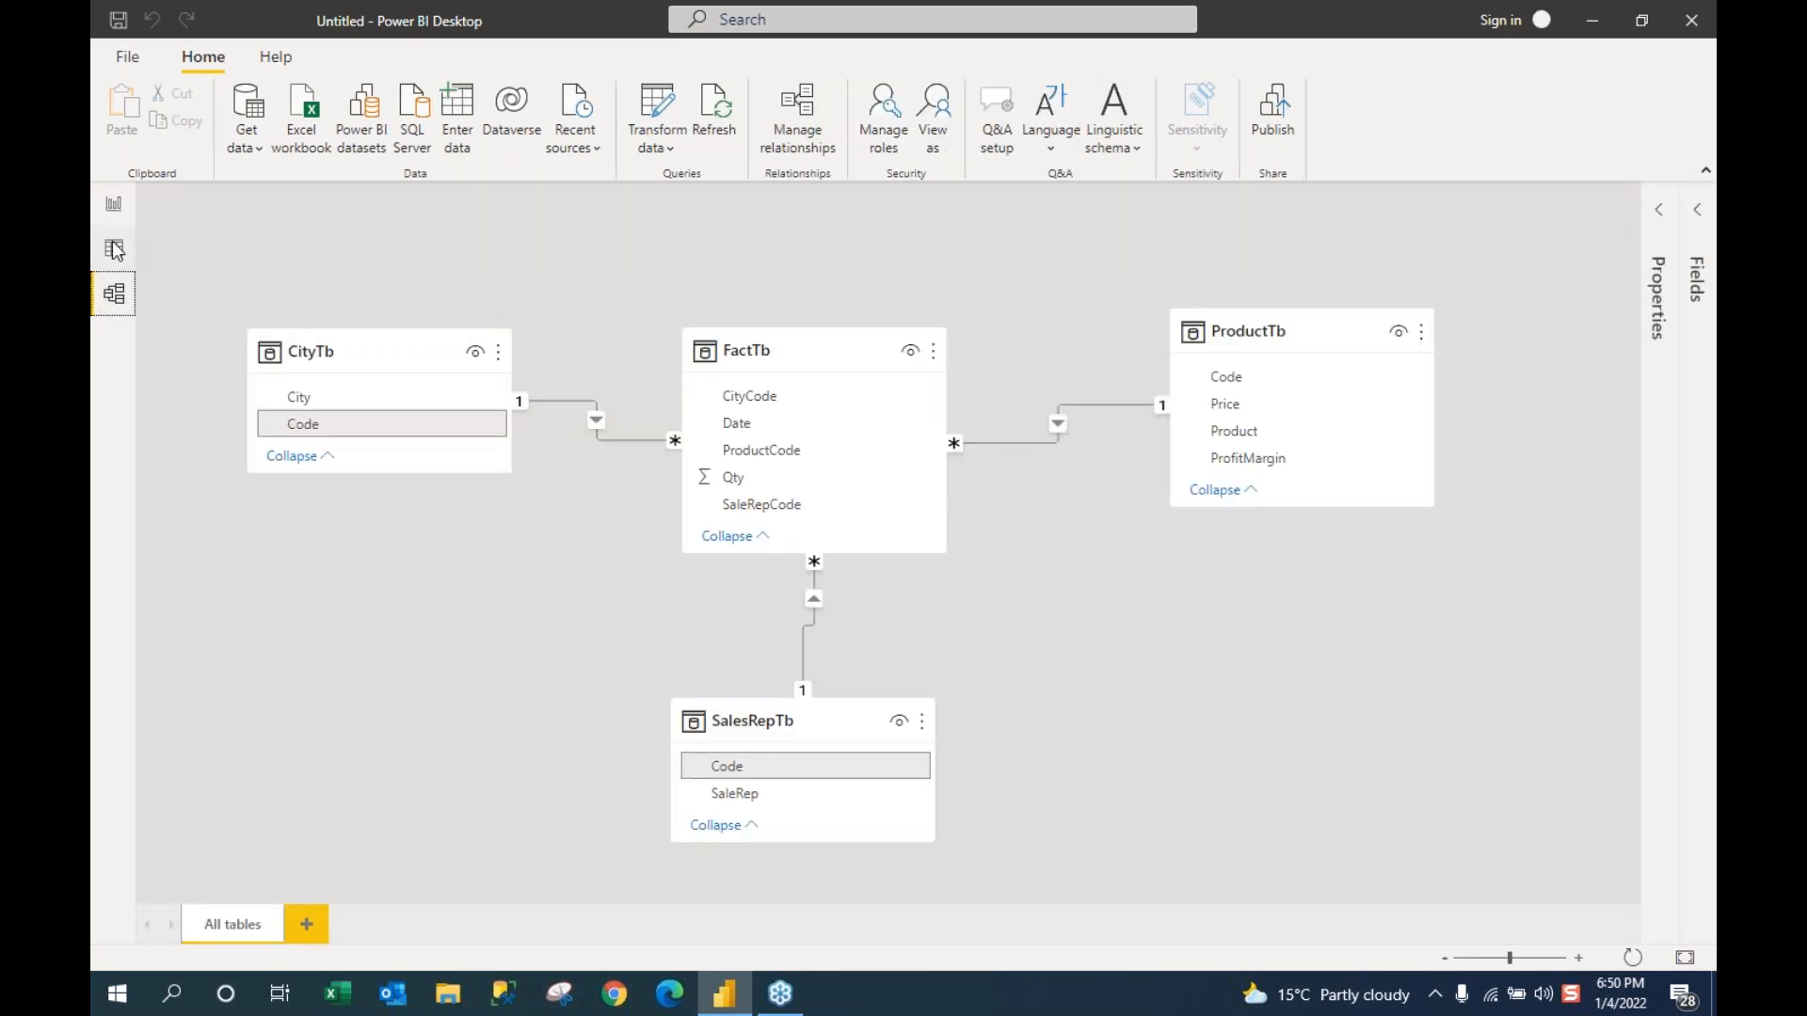
click(114, 249)
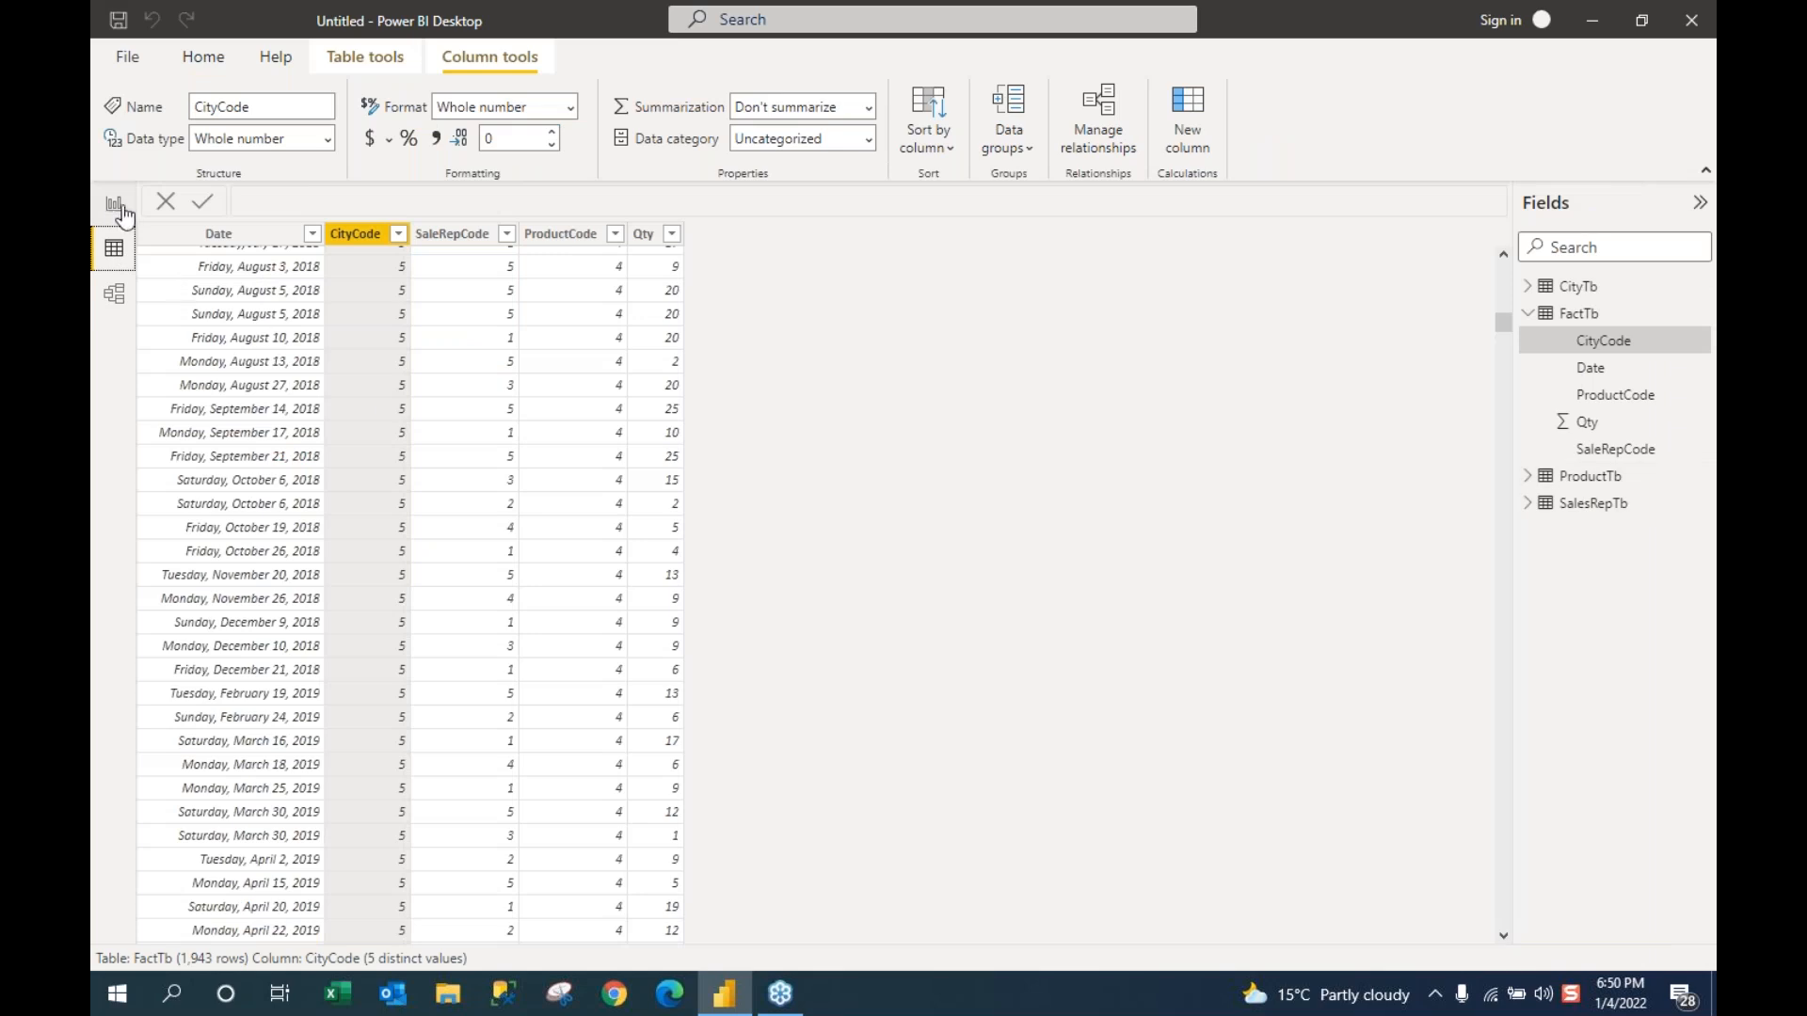
click(115, 212)
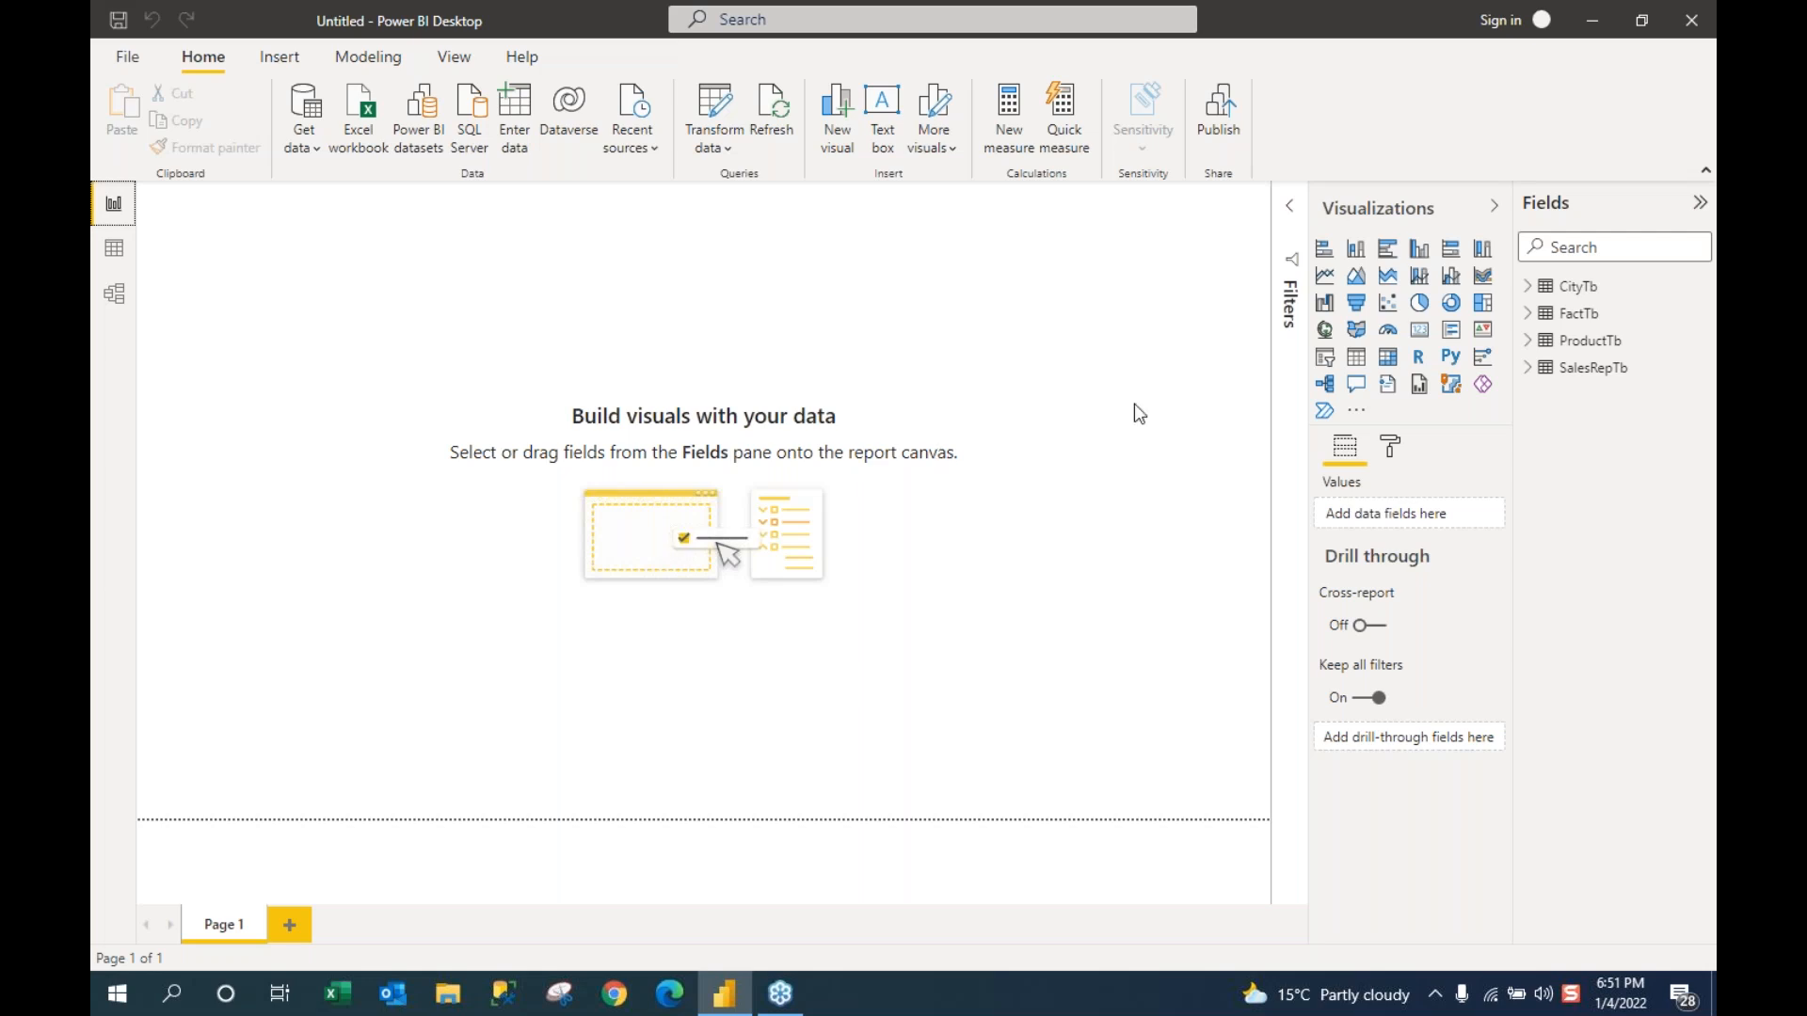
click(1528, 288)
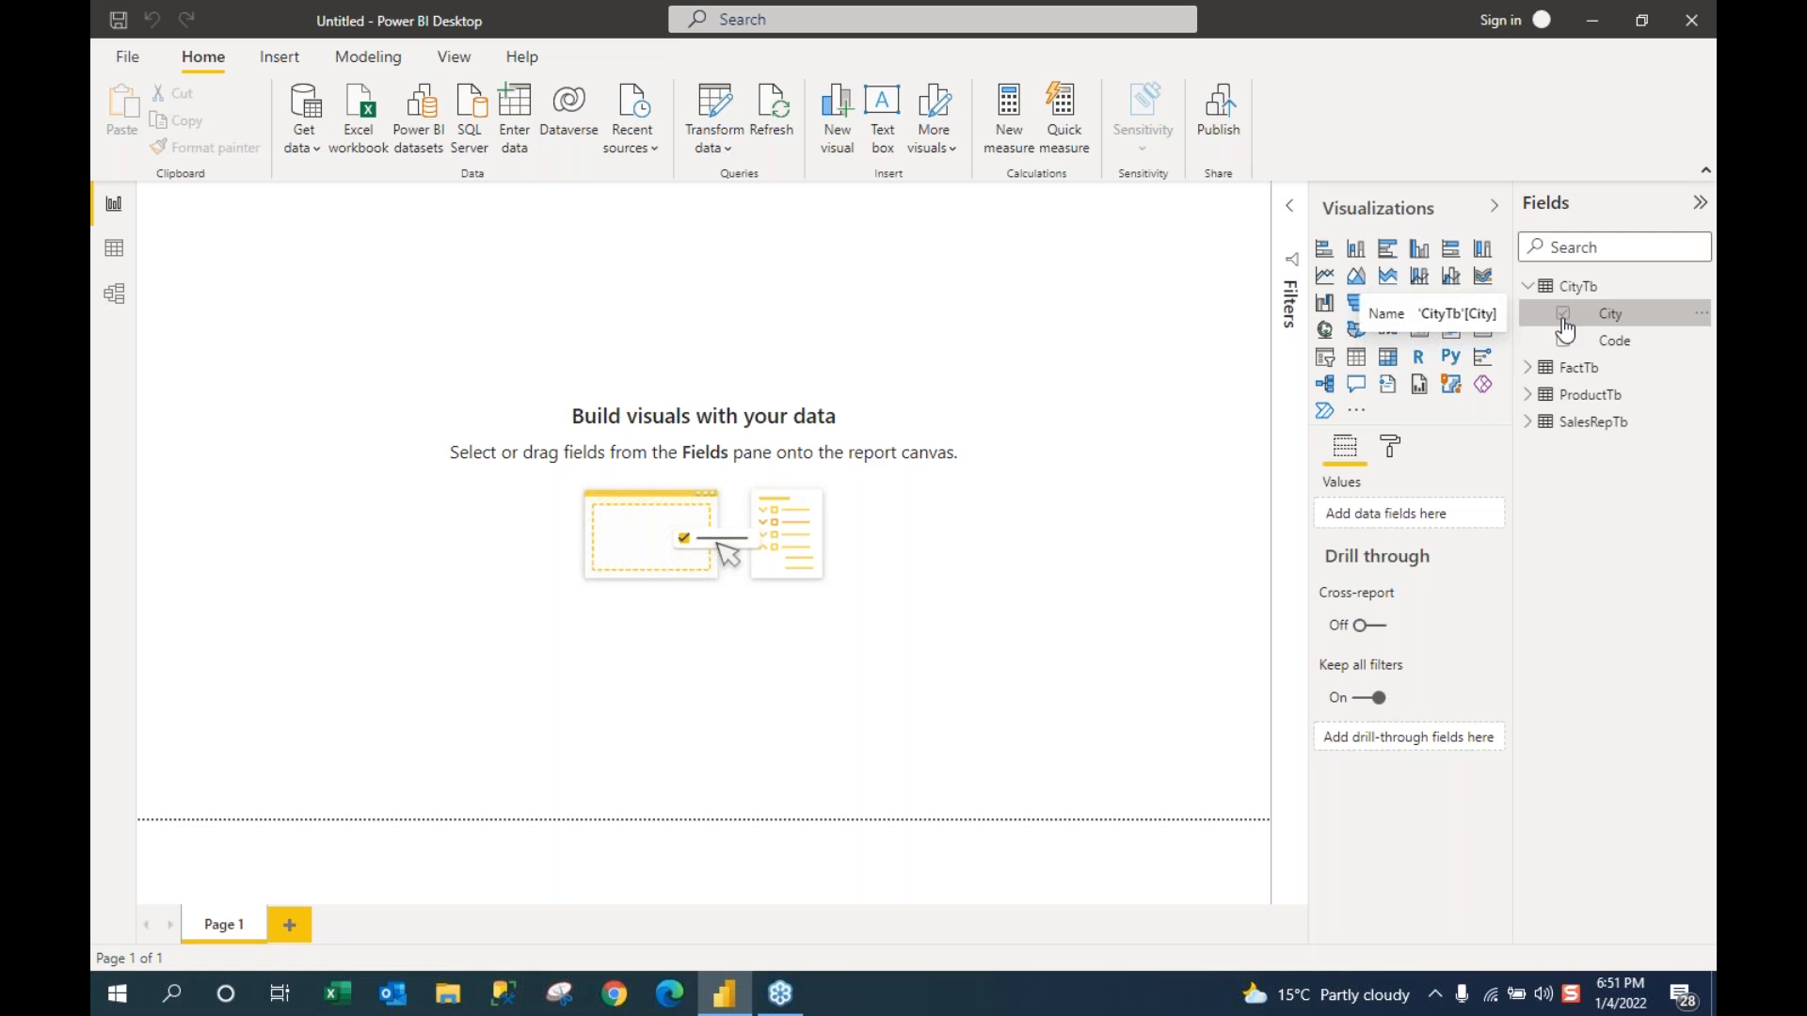
Step: Create a map from CityTb's City field and enlarge it wider and taller
click(1564, 317)
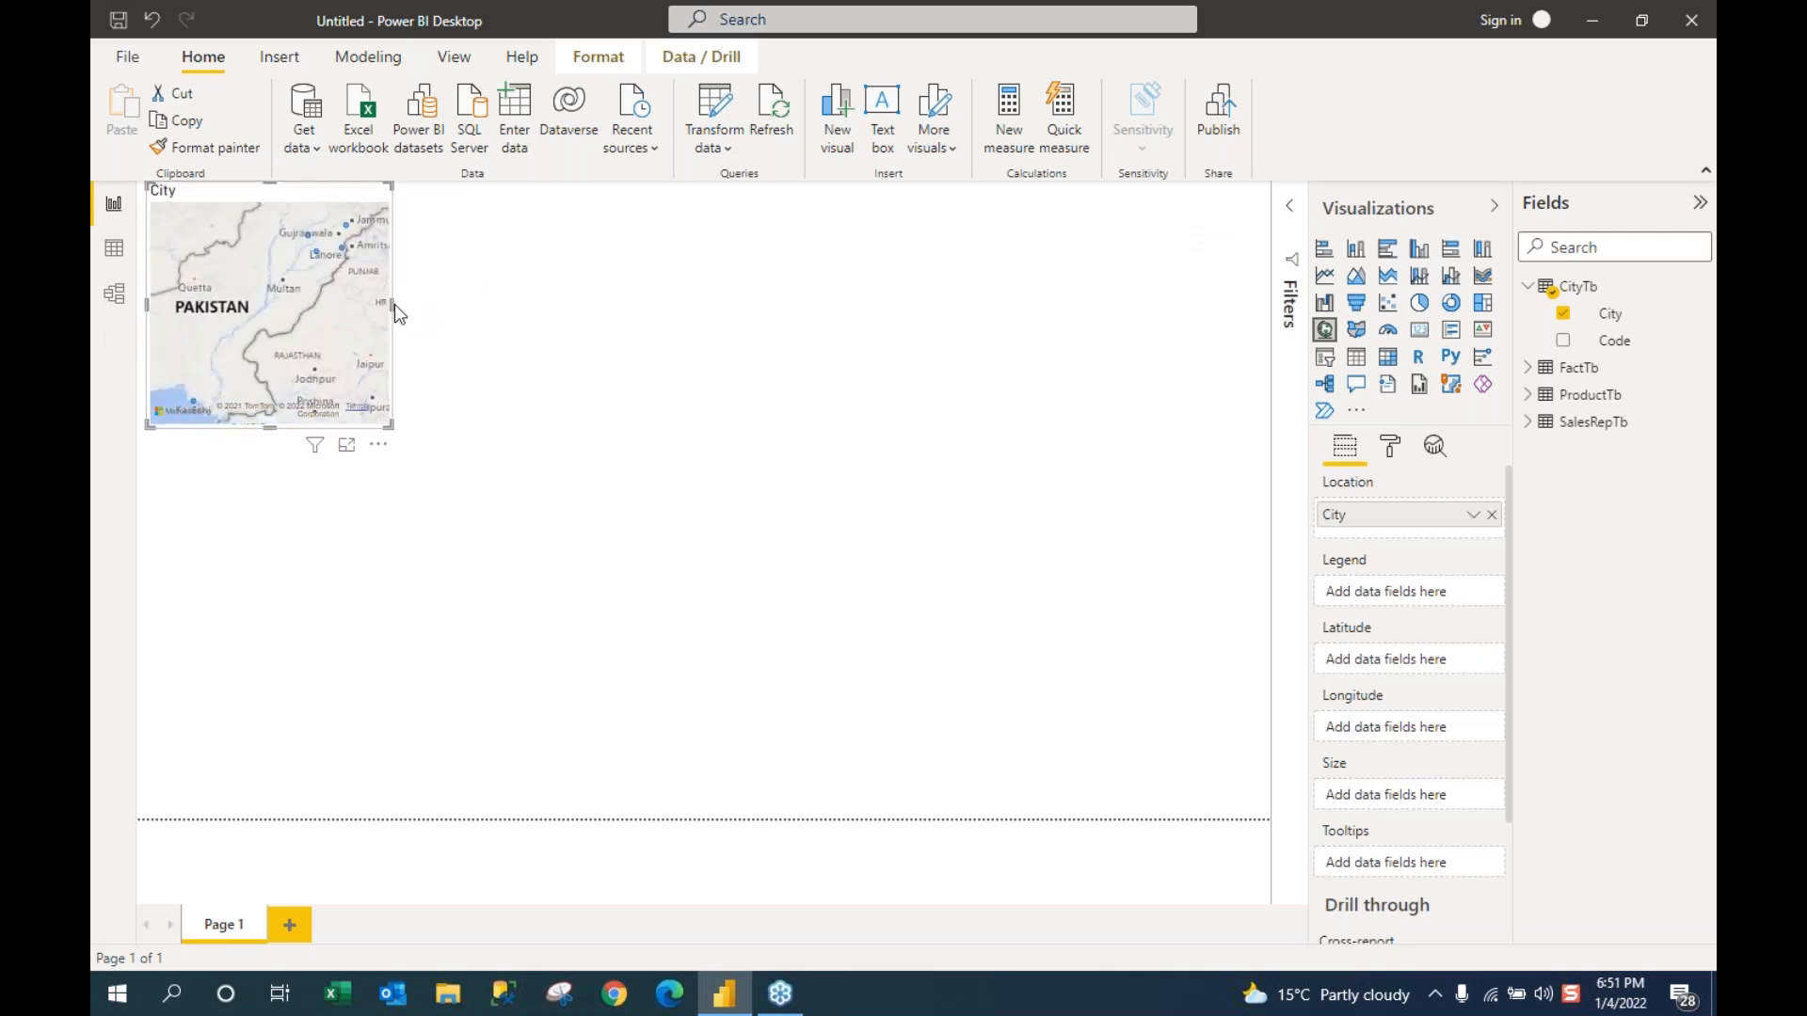
drag(394, 303, 725, 302)
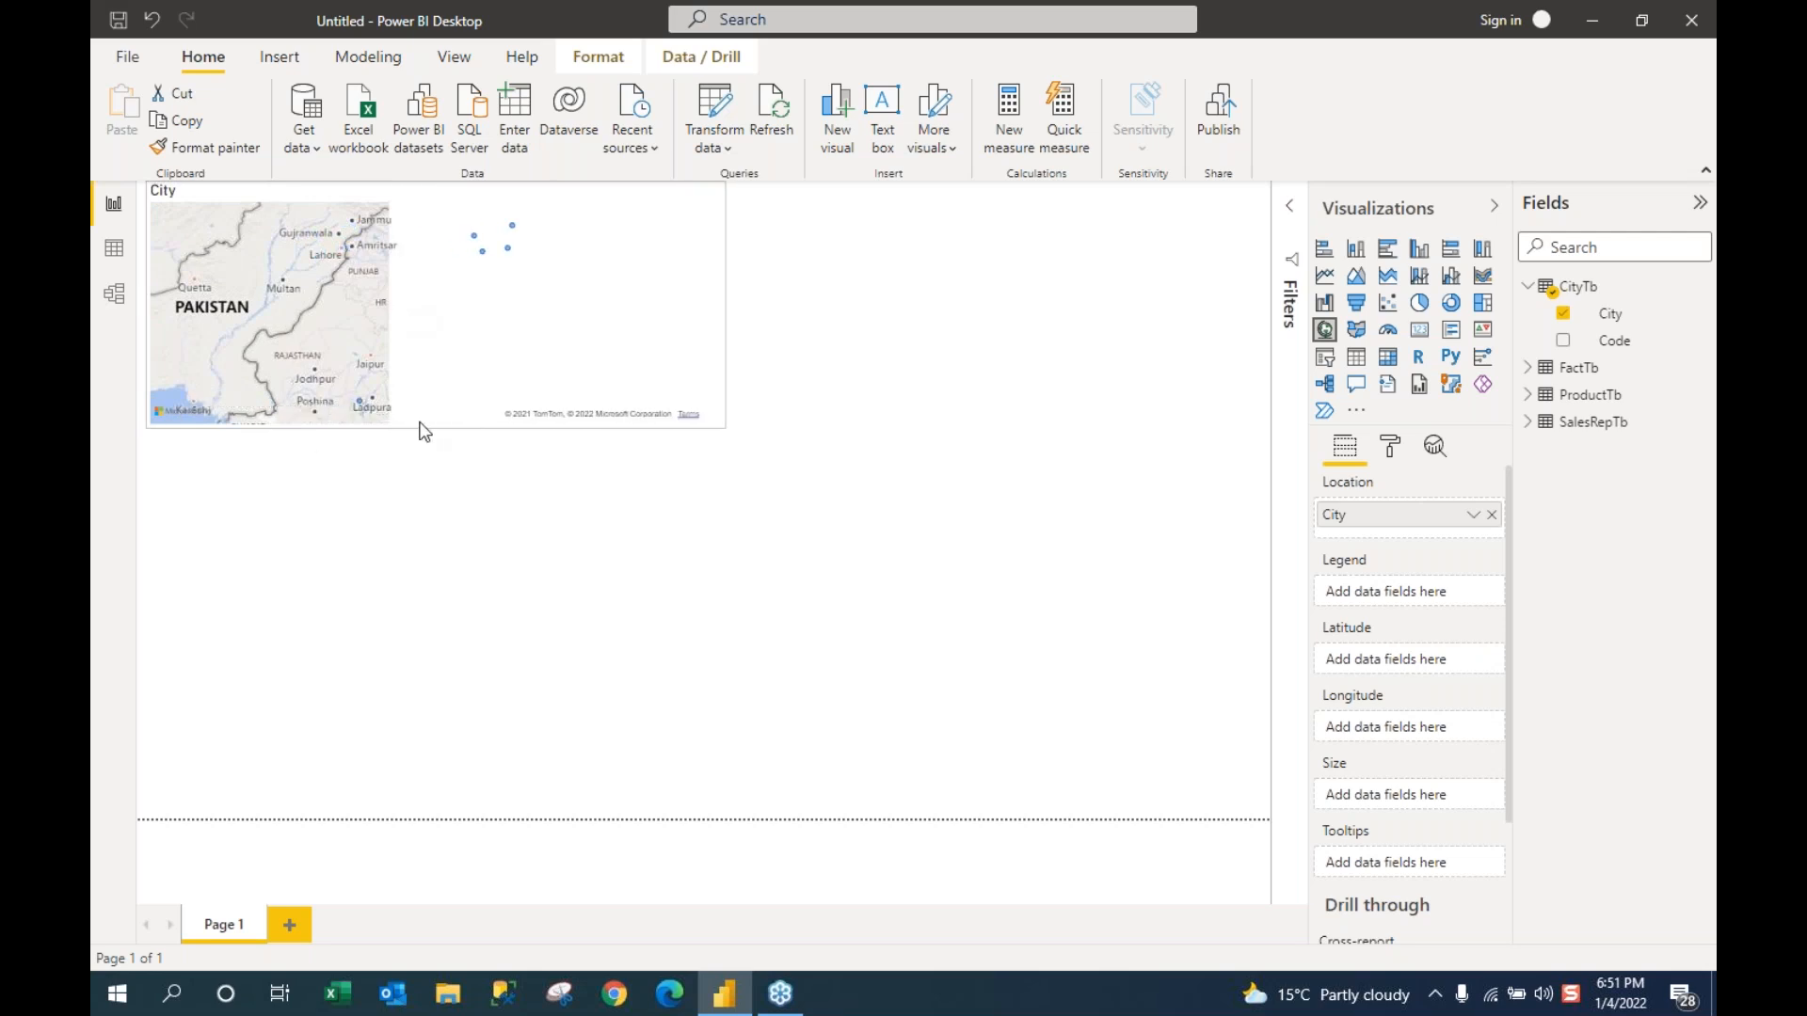
drag(422, 426, 439, 751)
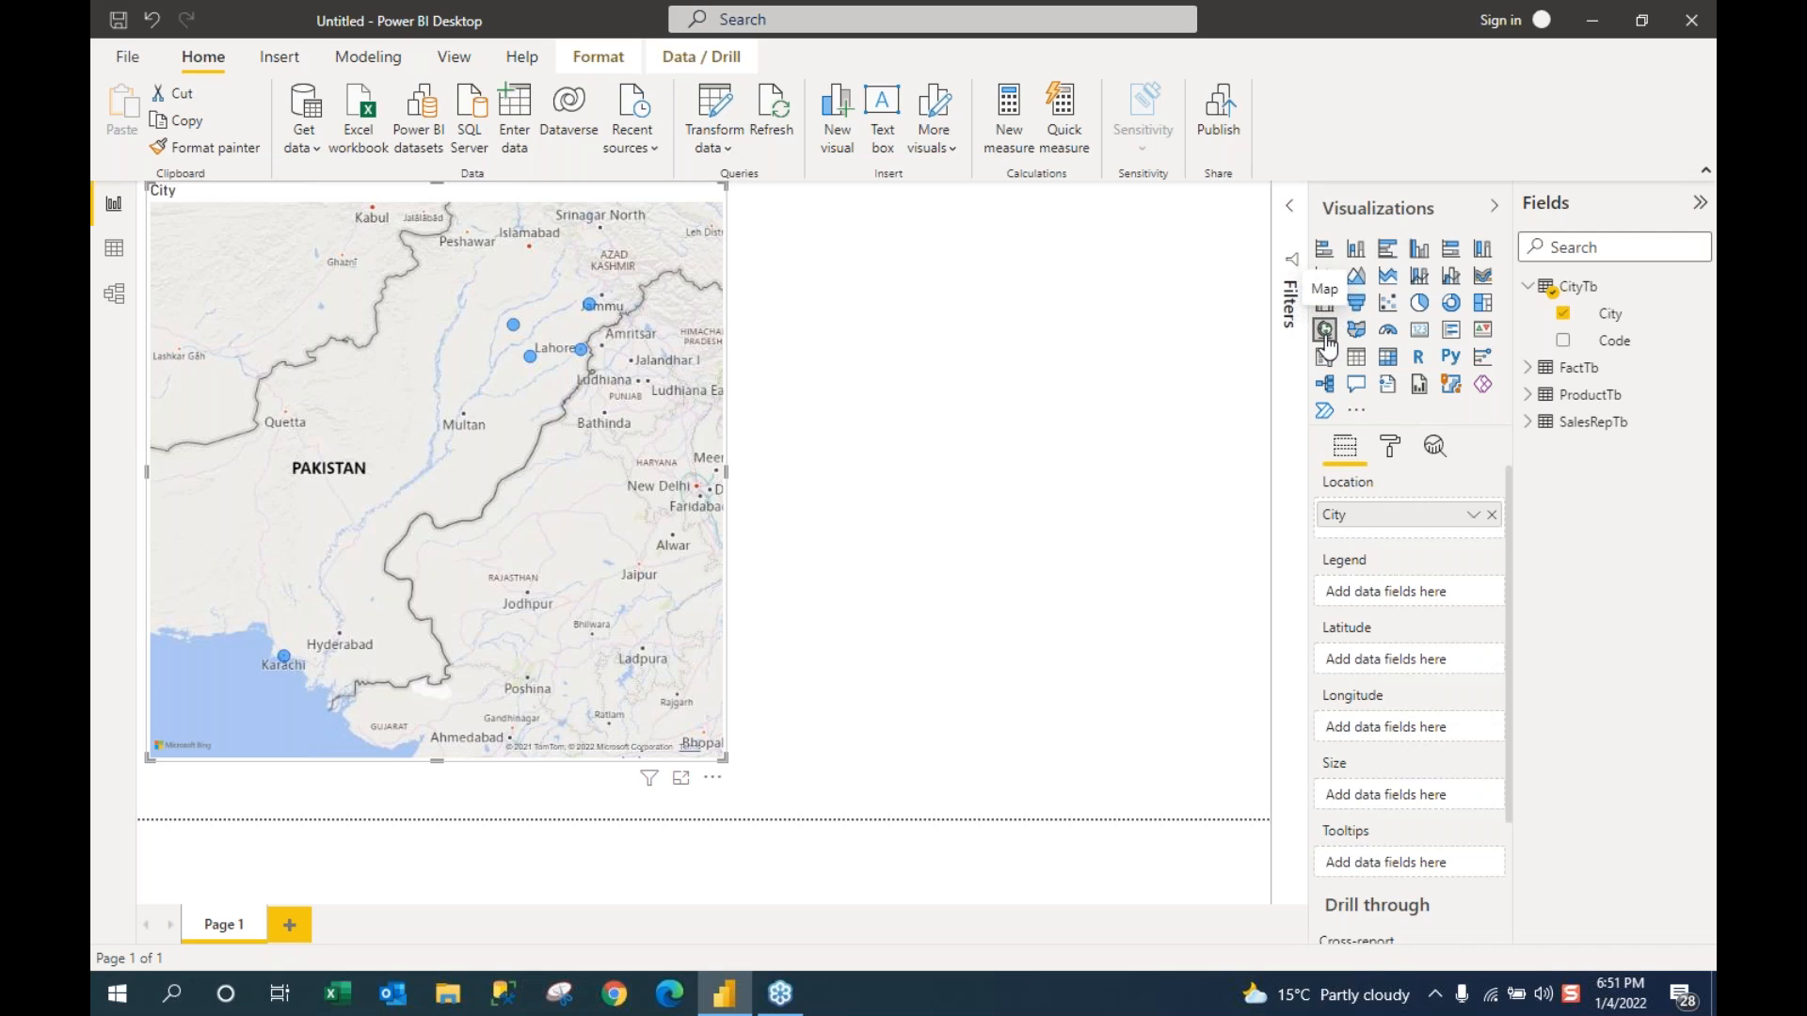
click(1528, 287)
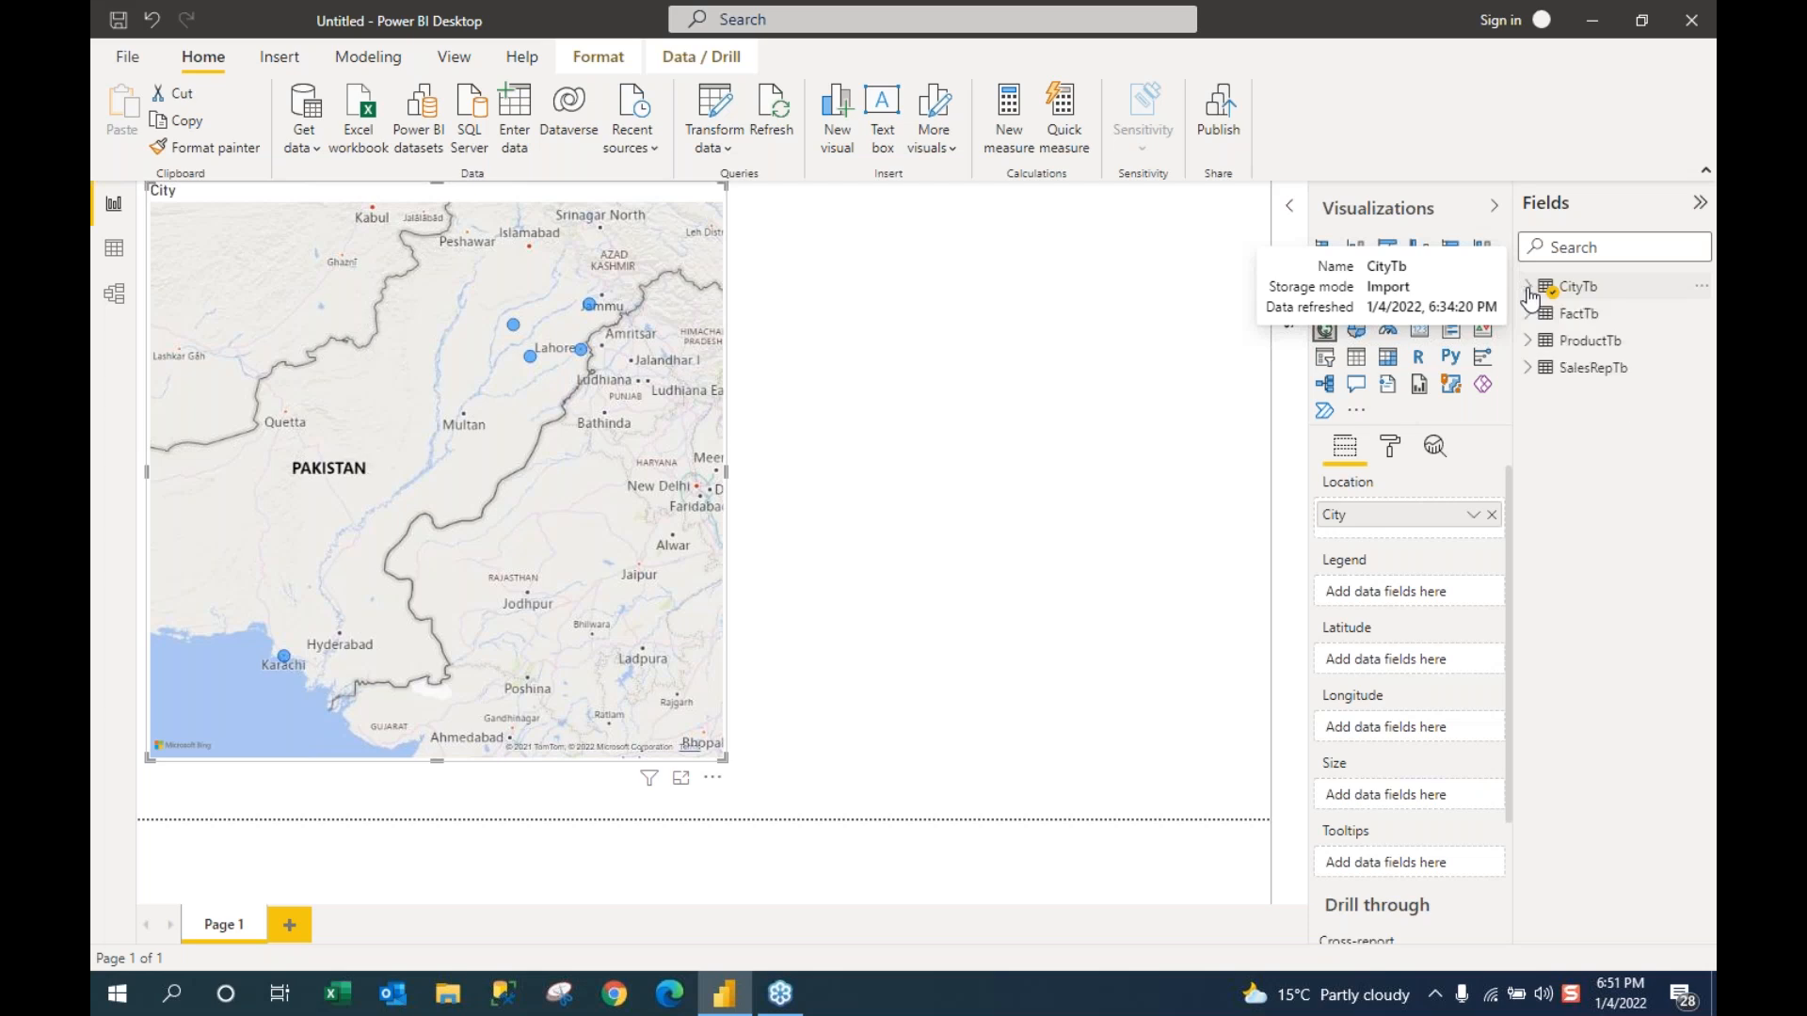
click(1529, 315)
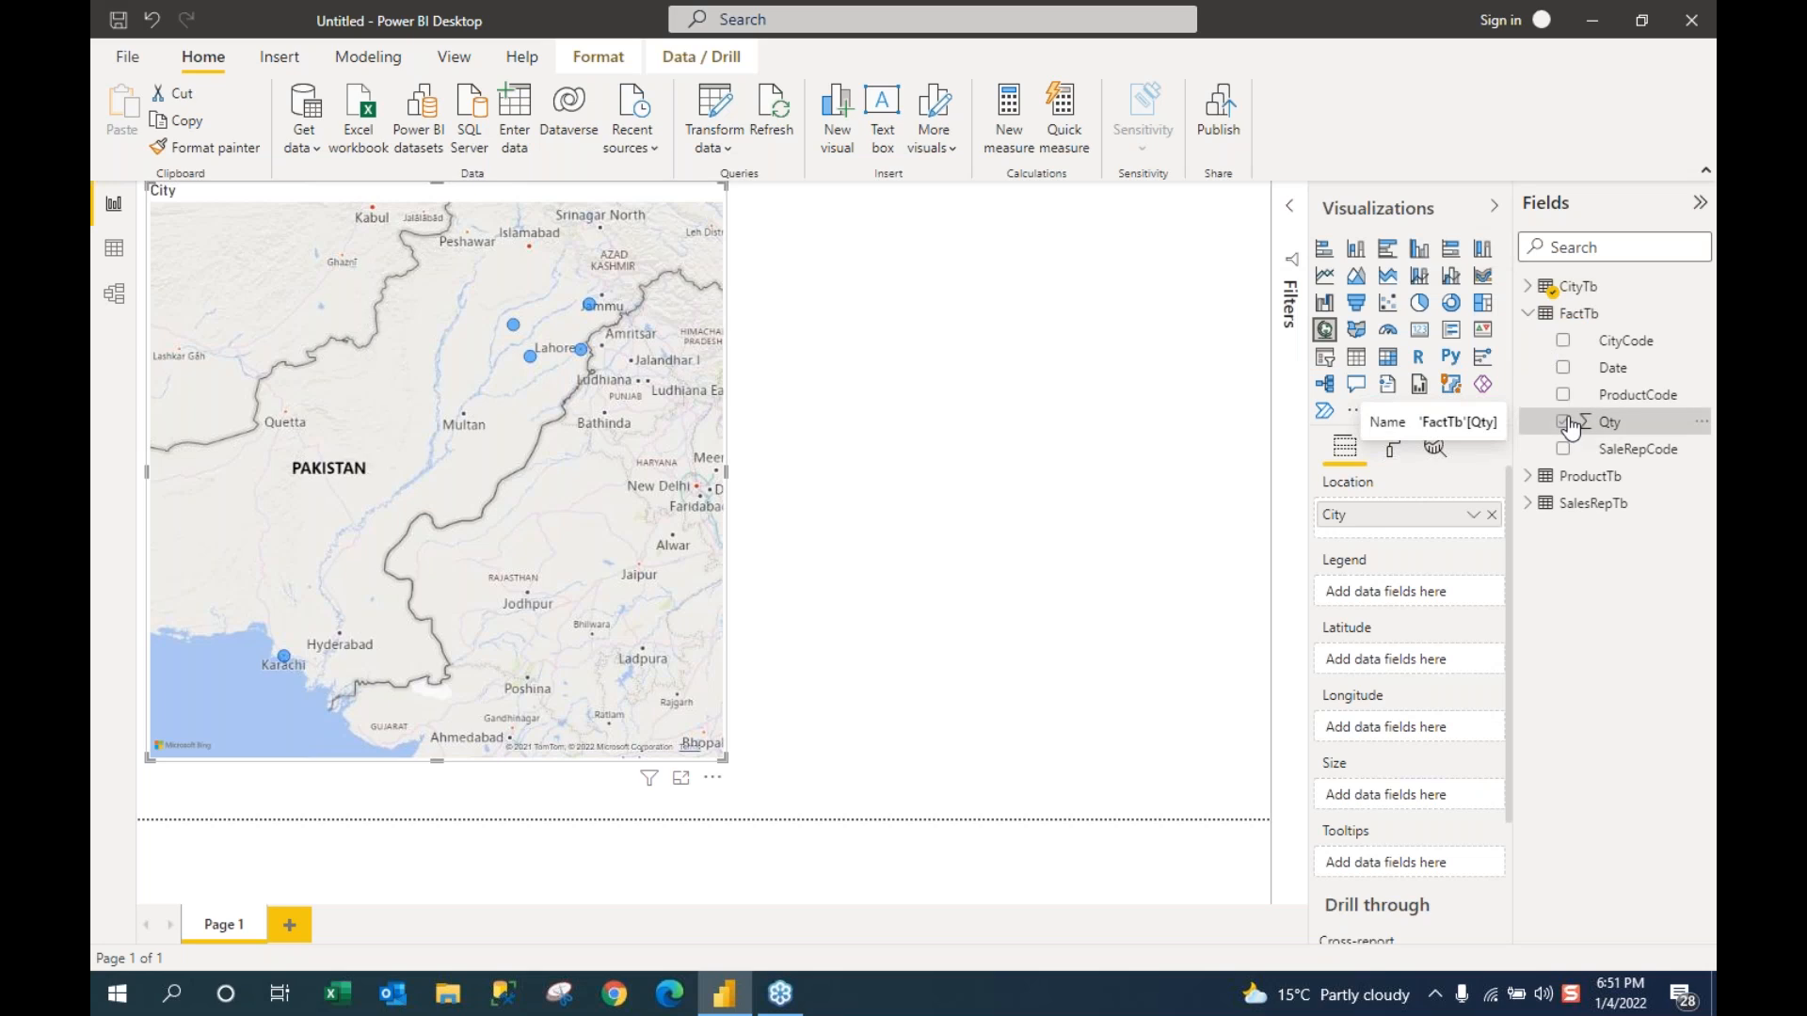
Step: Size the map bubbles by FactTb Qty, then zoom and pan around Lahore, Gujranwala and Sialkot
click(1564, 422)
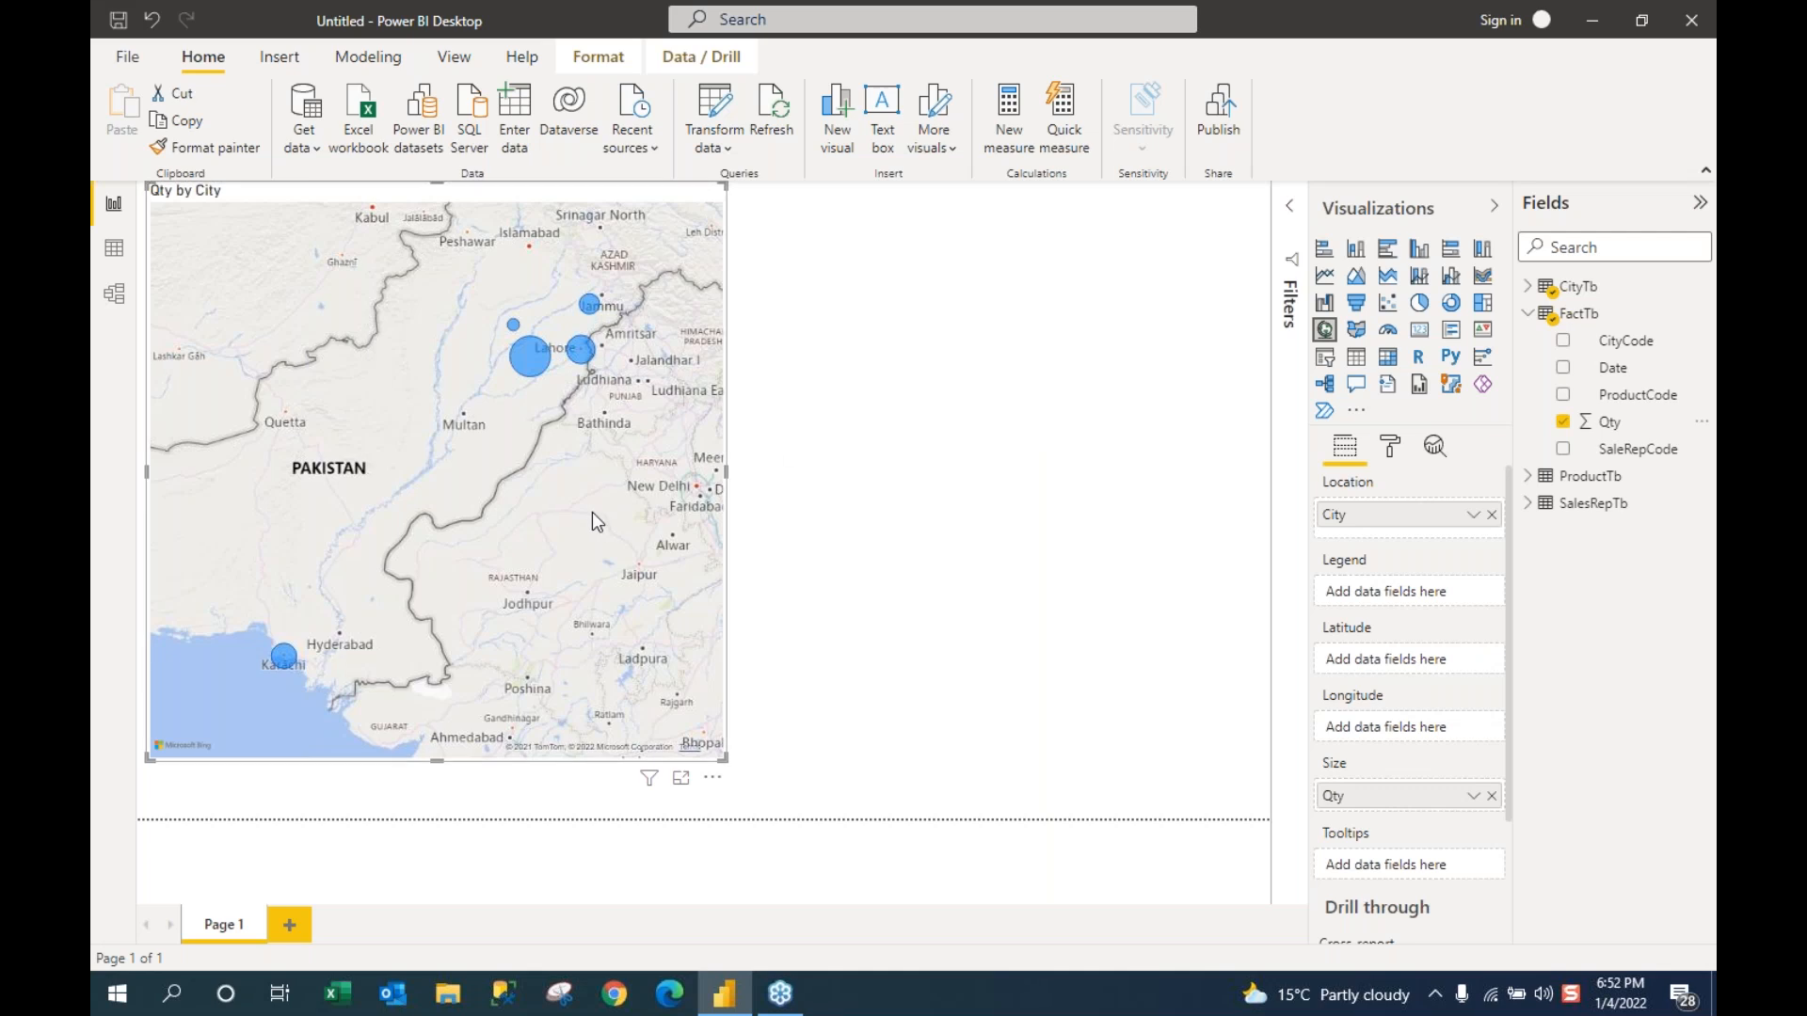
scroll(591, 512, up, 3)
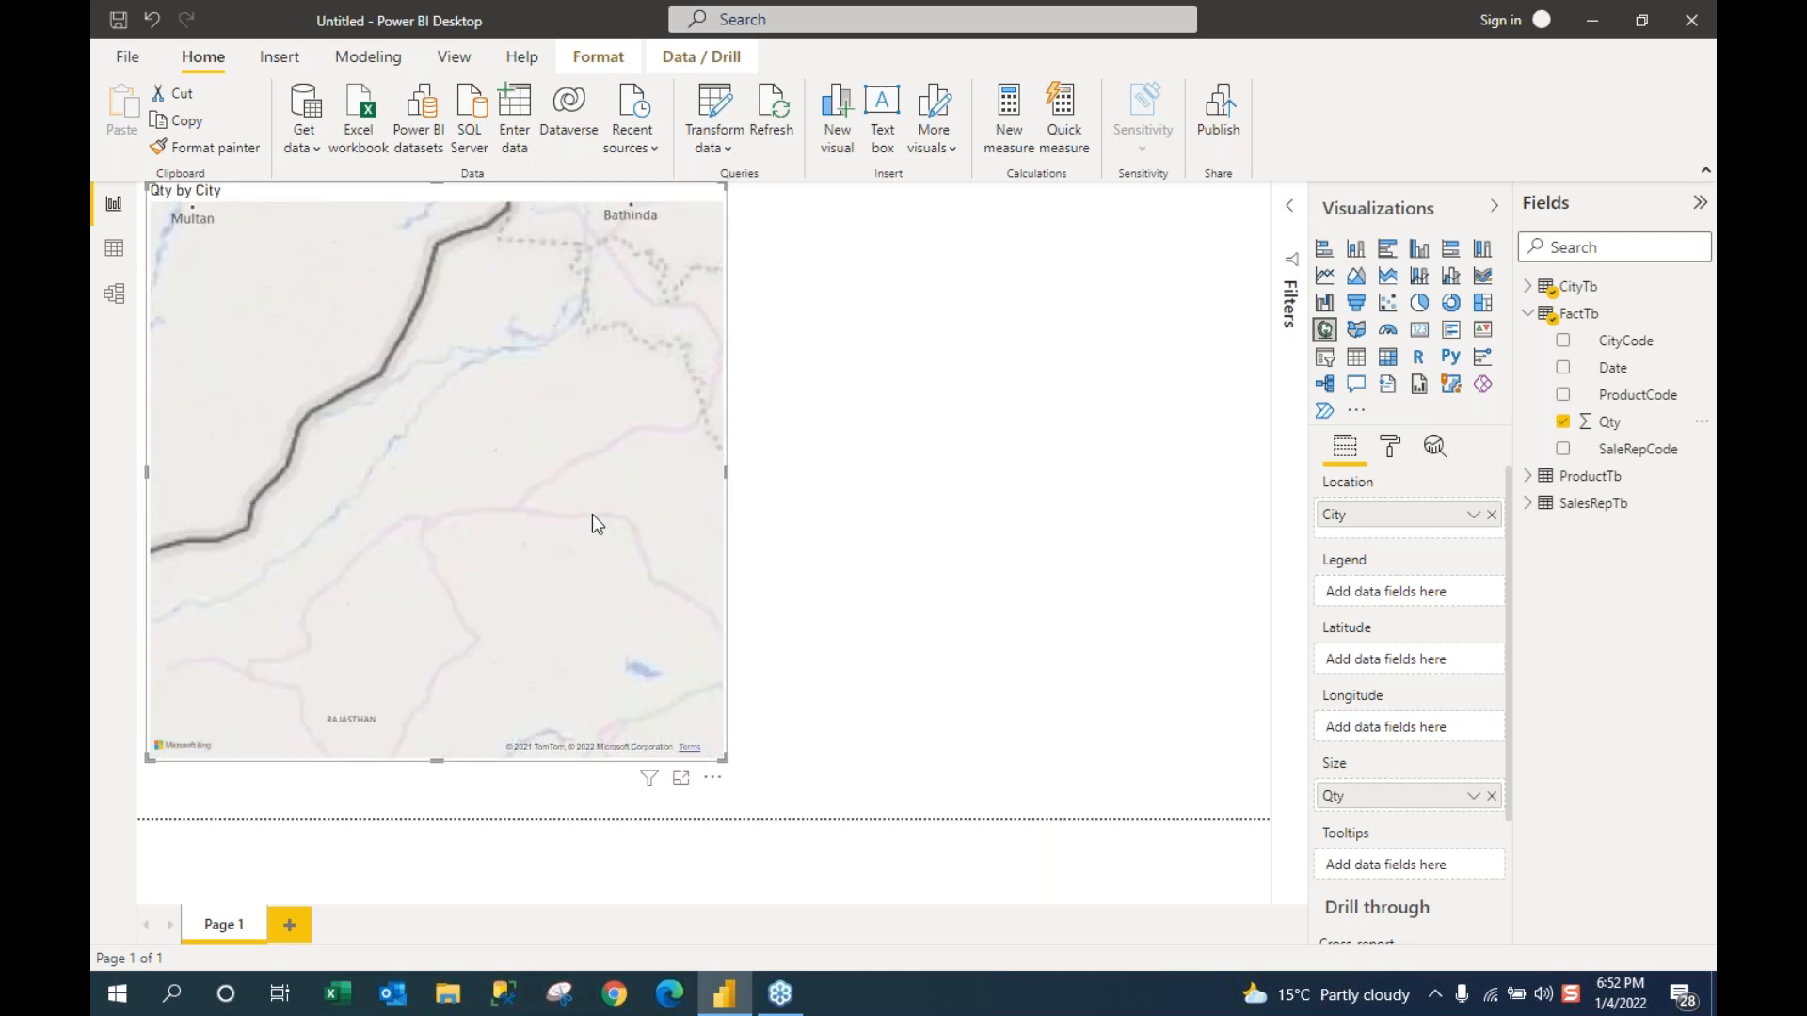
drag(676, 497, 666, 737)
drag(640, 559, 590, 623)
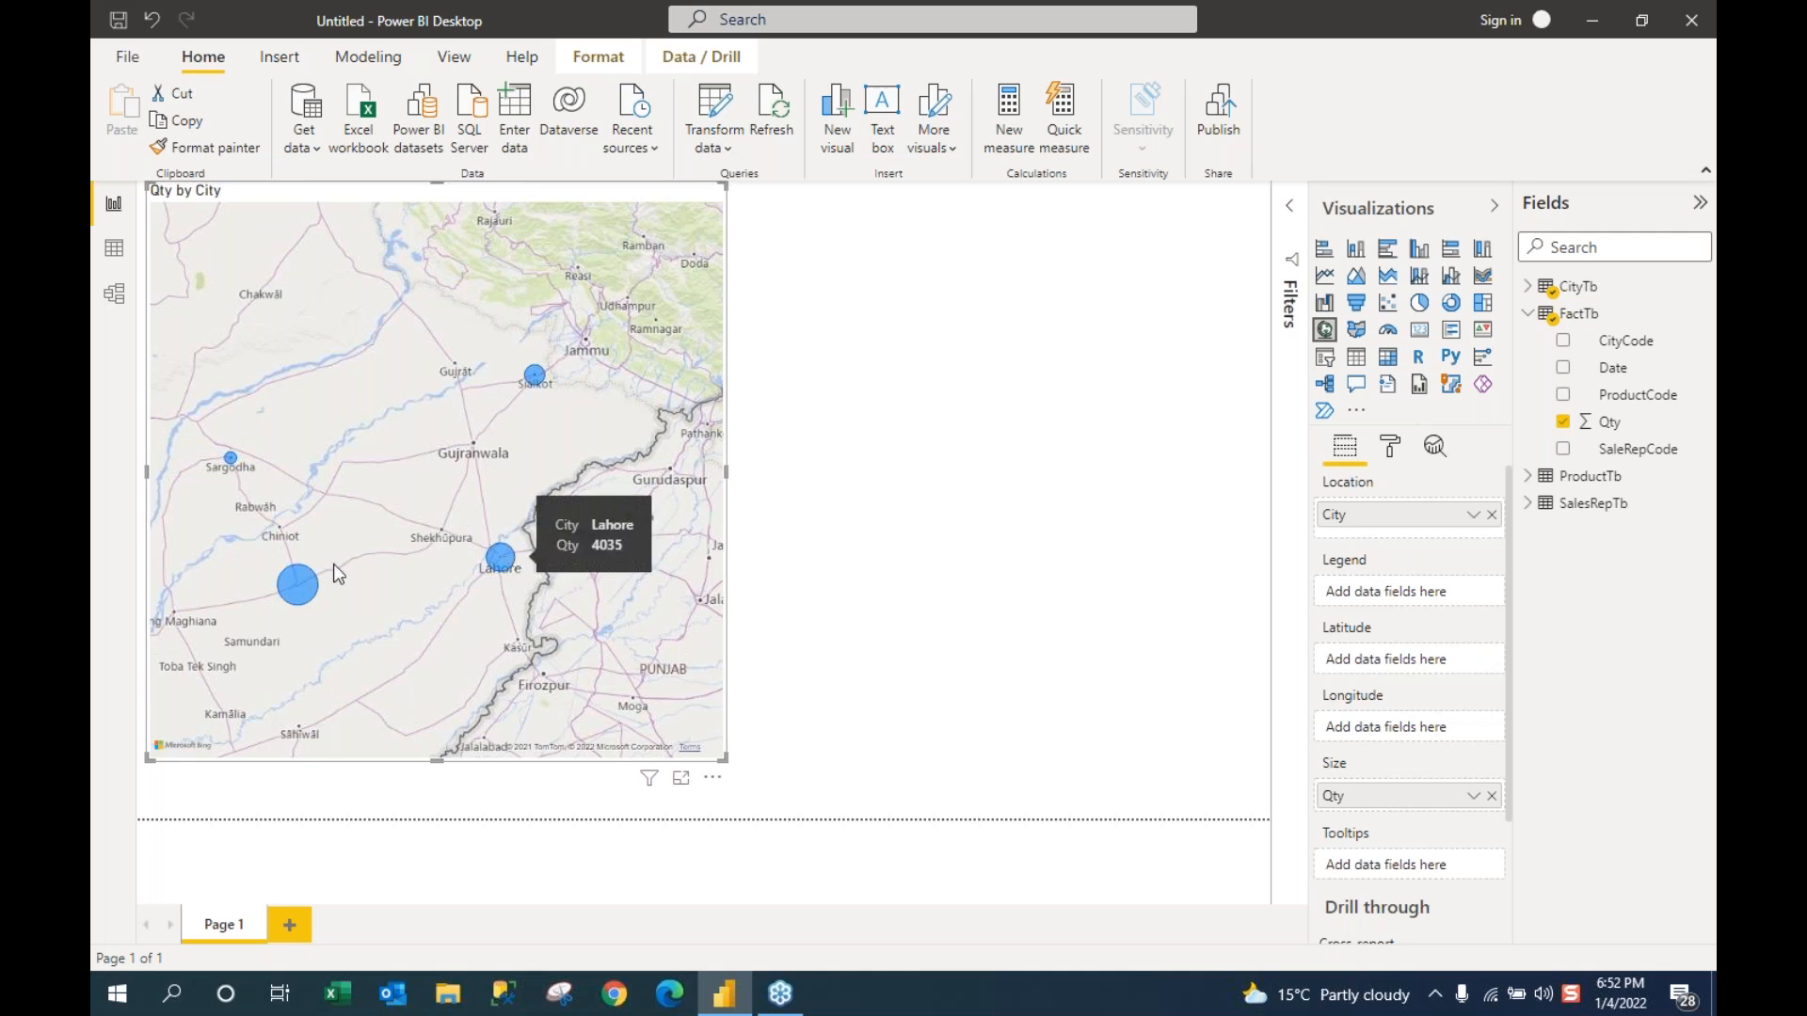
mouse_move(287, 587)
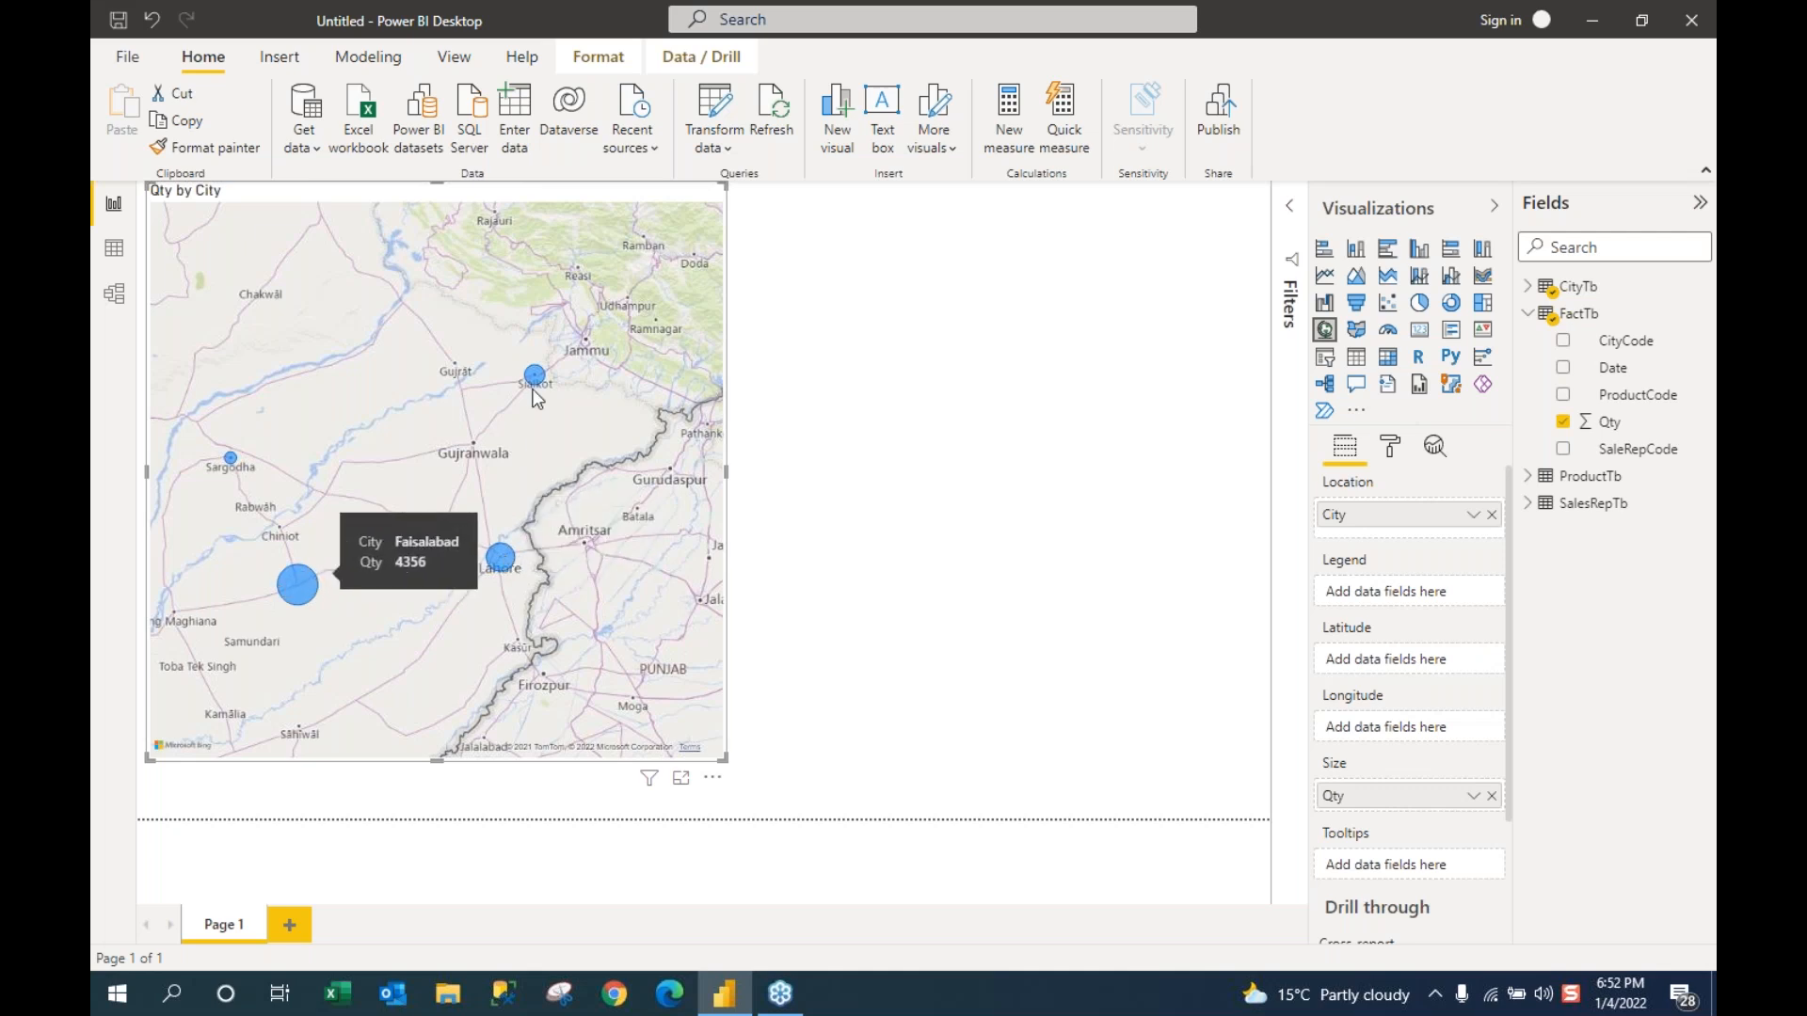
mouse_move(536, 380)
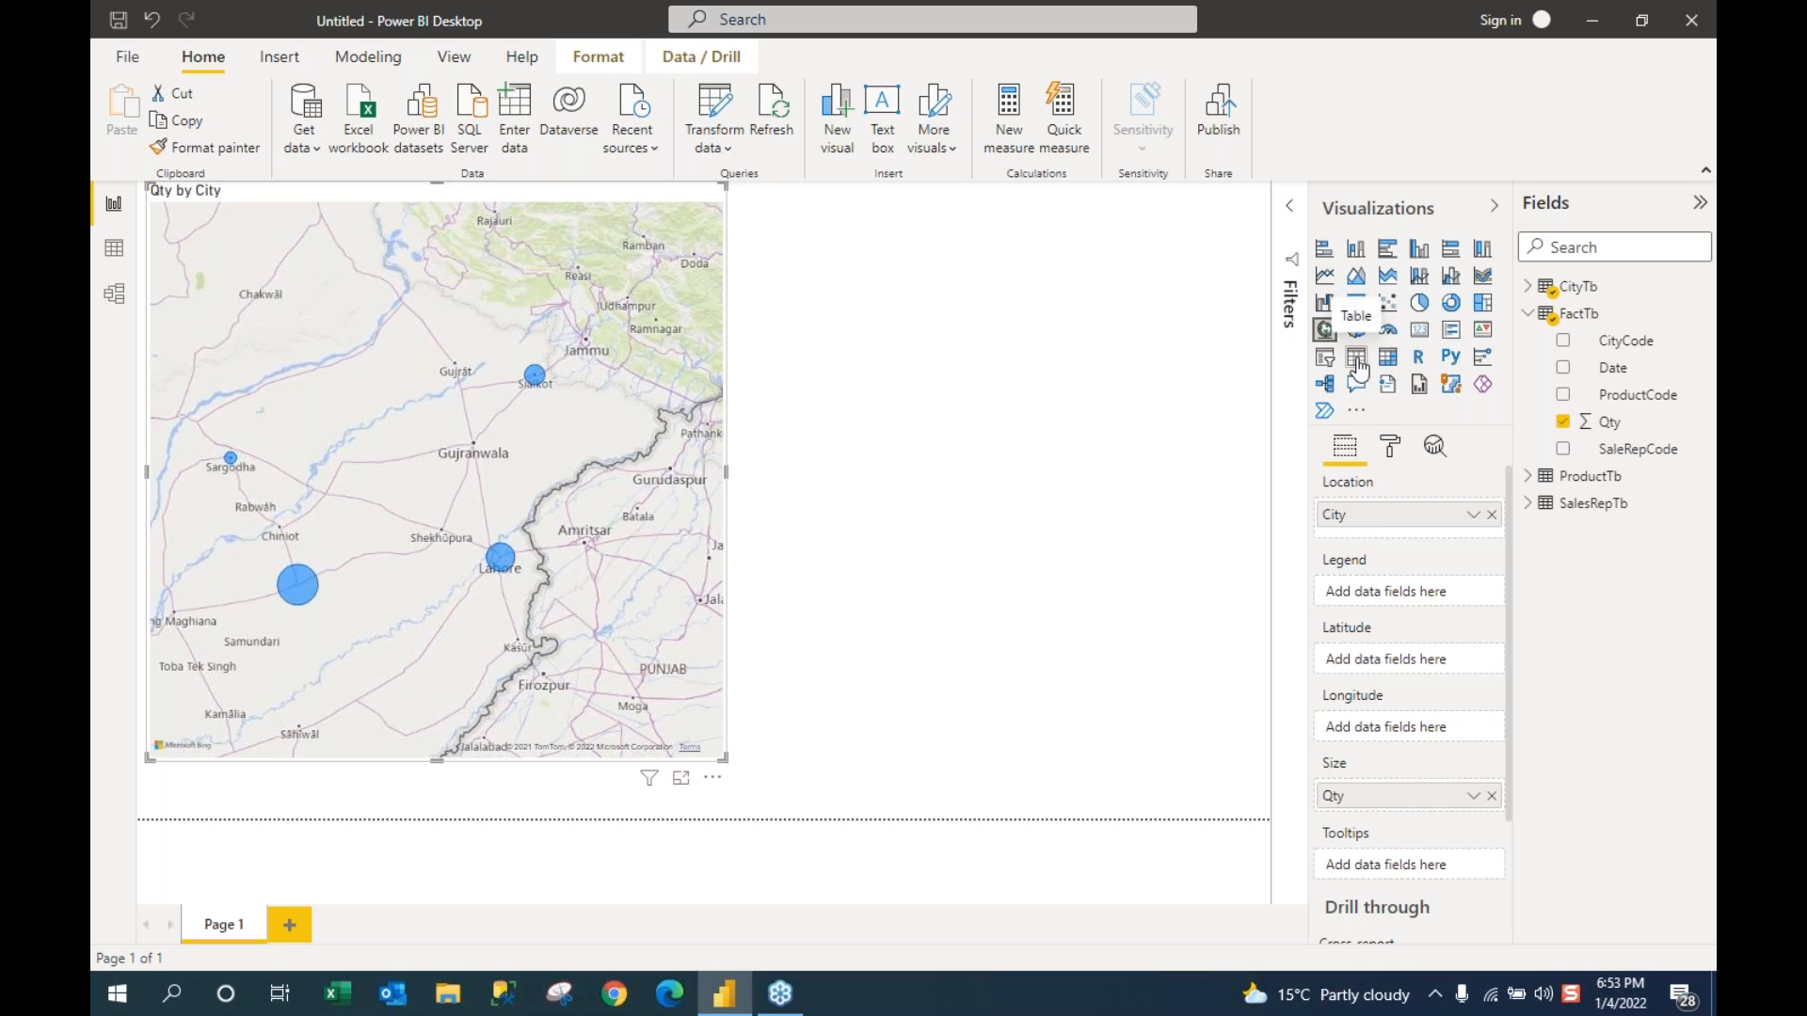
click(1358, 365)
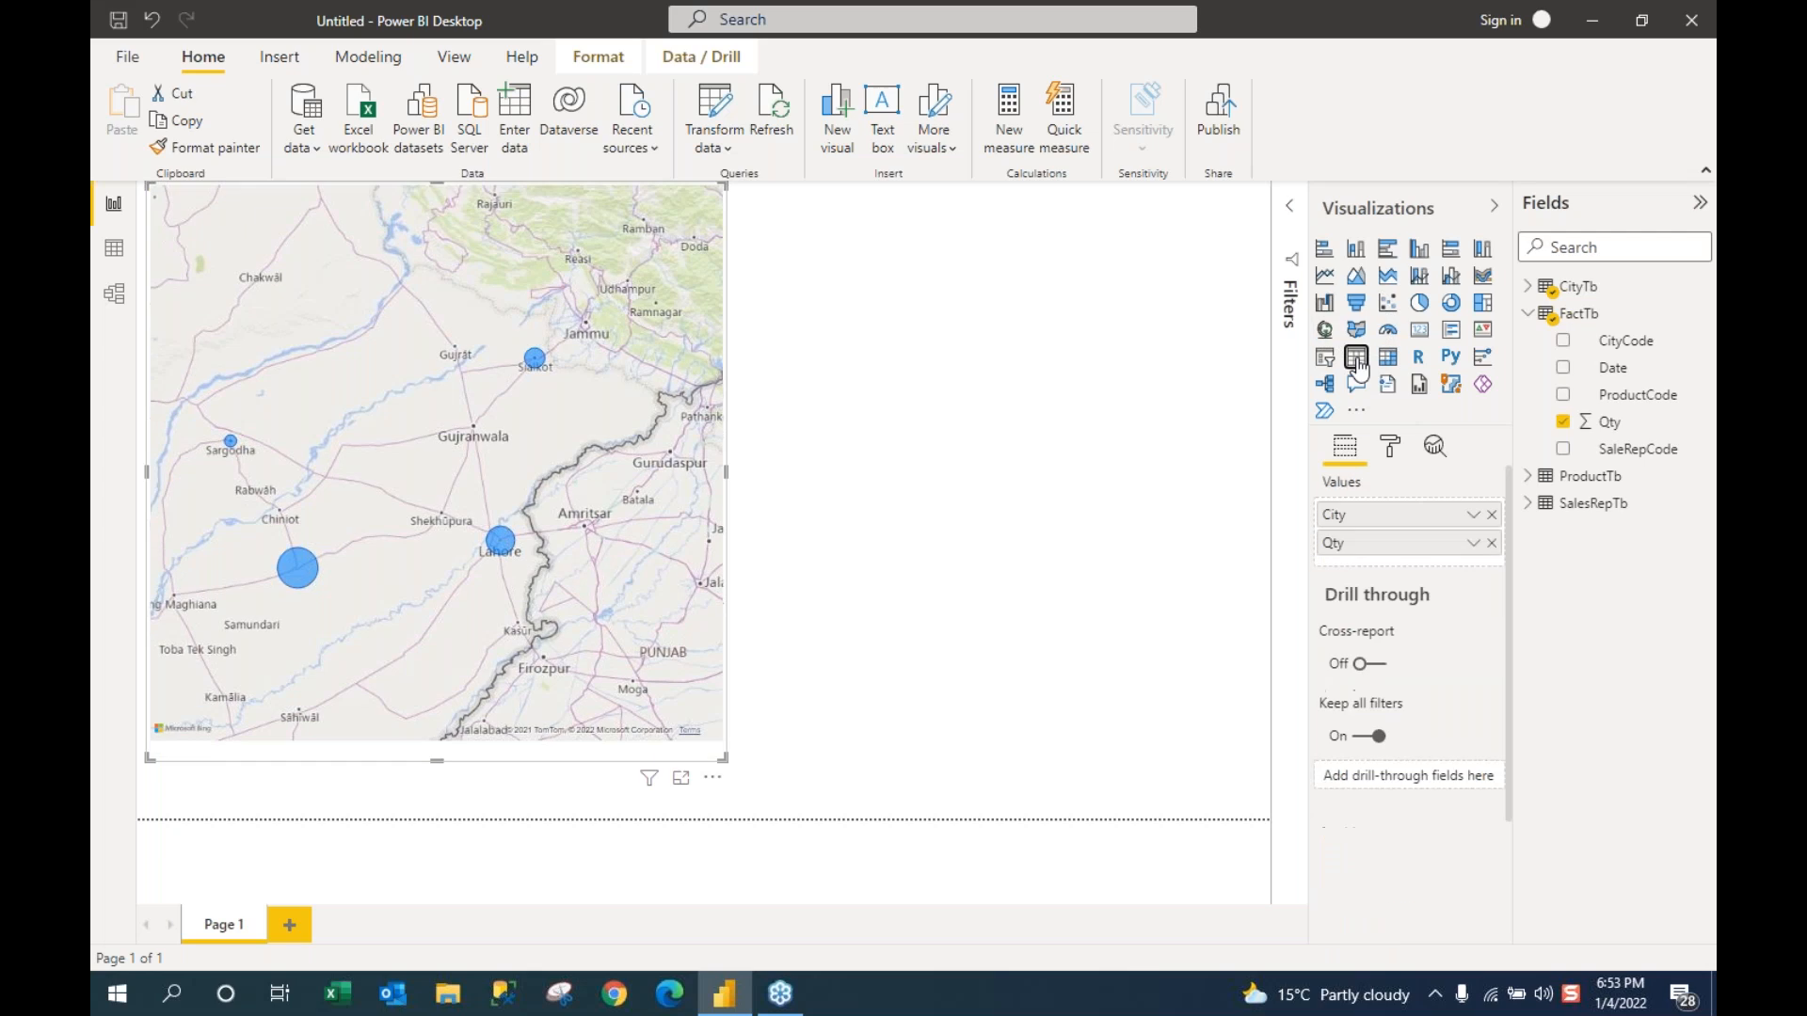
drag(437, 761, 439, 636)
drag(728, 530, 410, 511)
drag(346, 399, 506, 315)
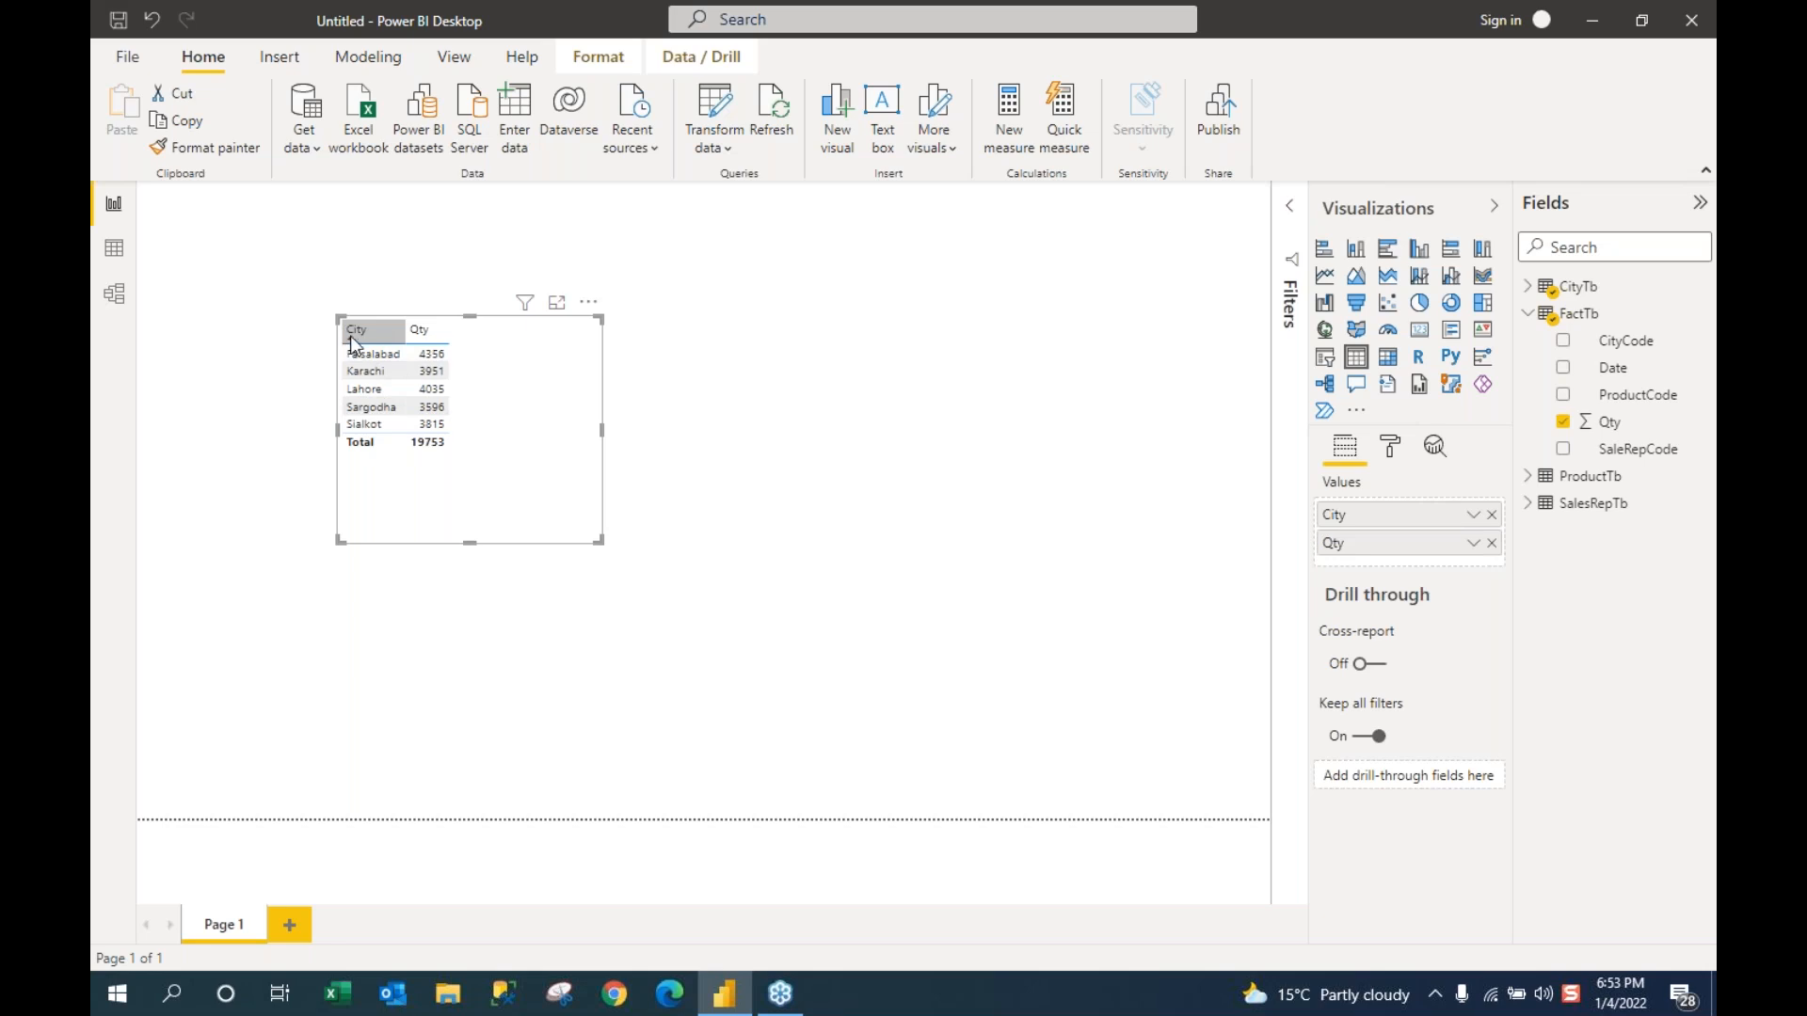
click(350, 341)
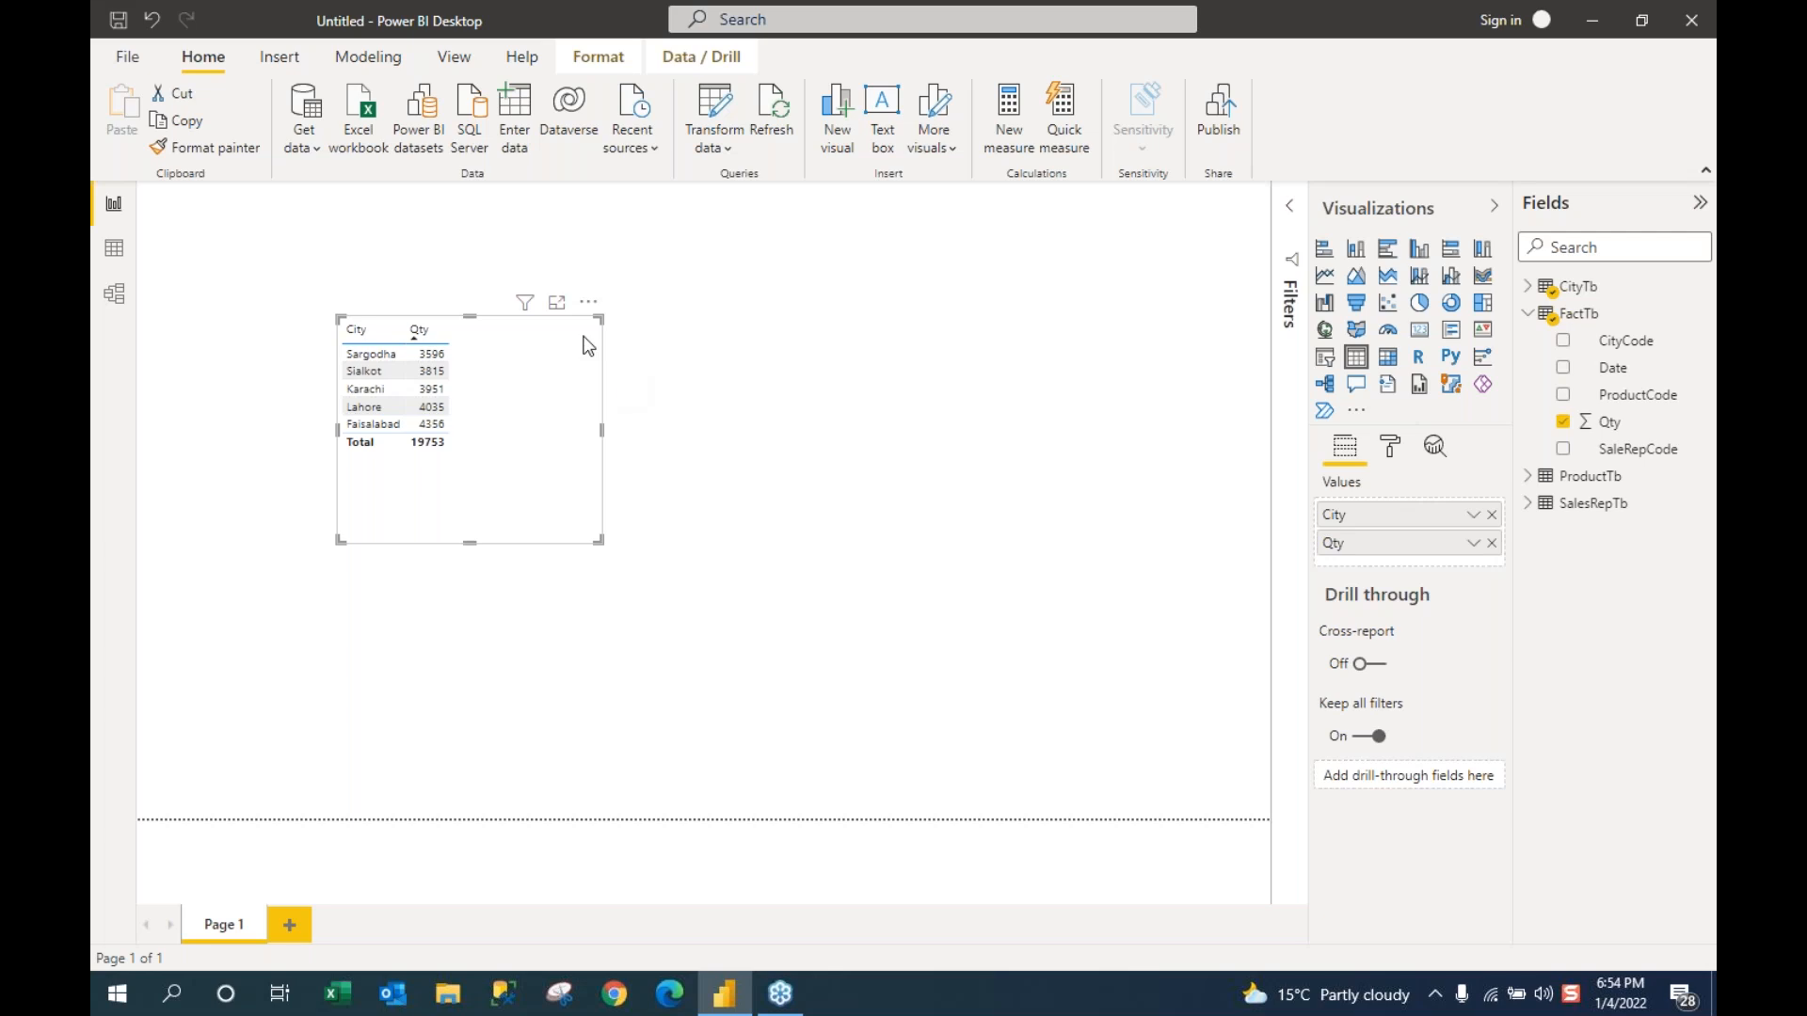
click(431, 423)
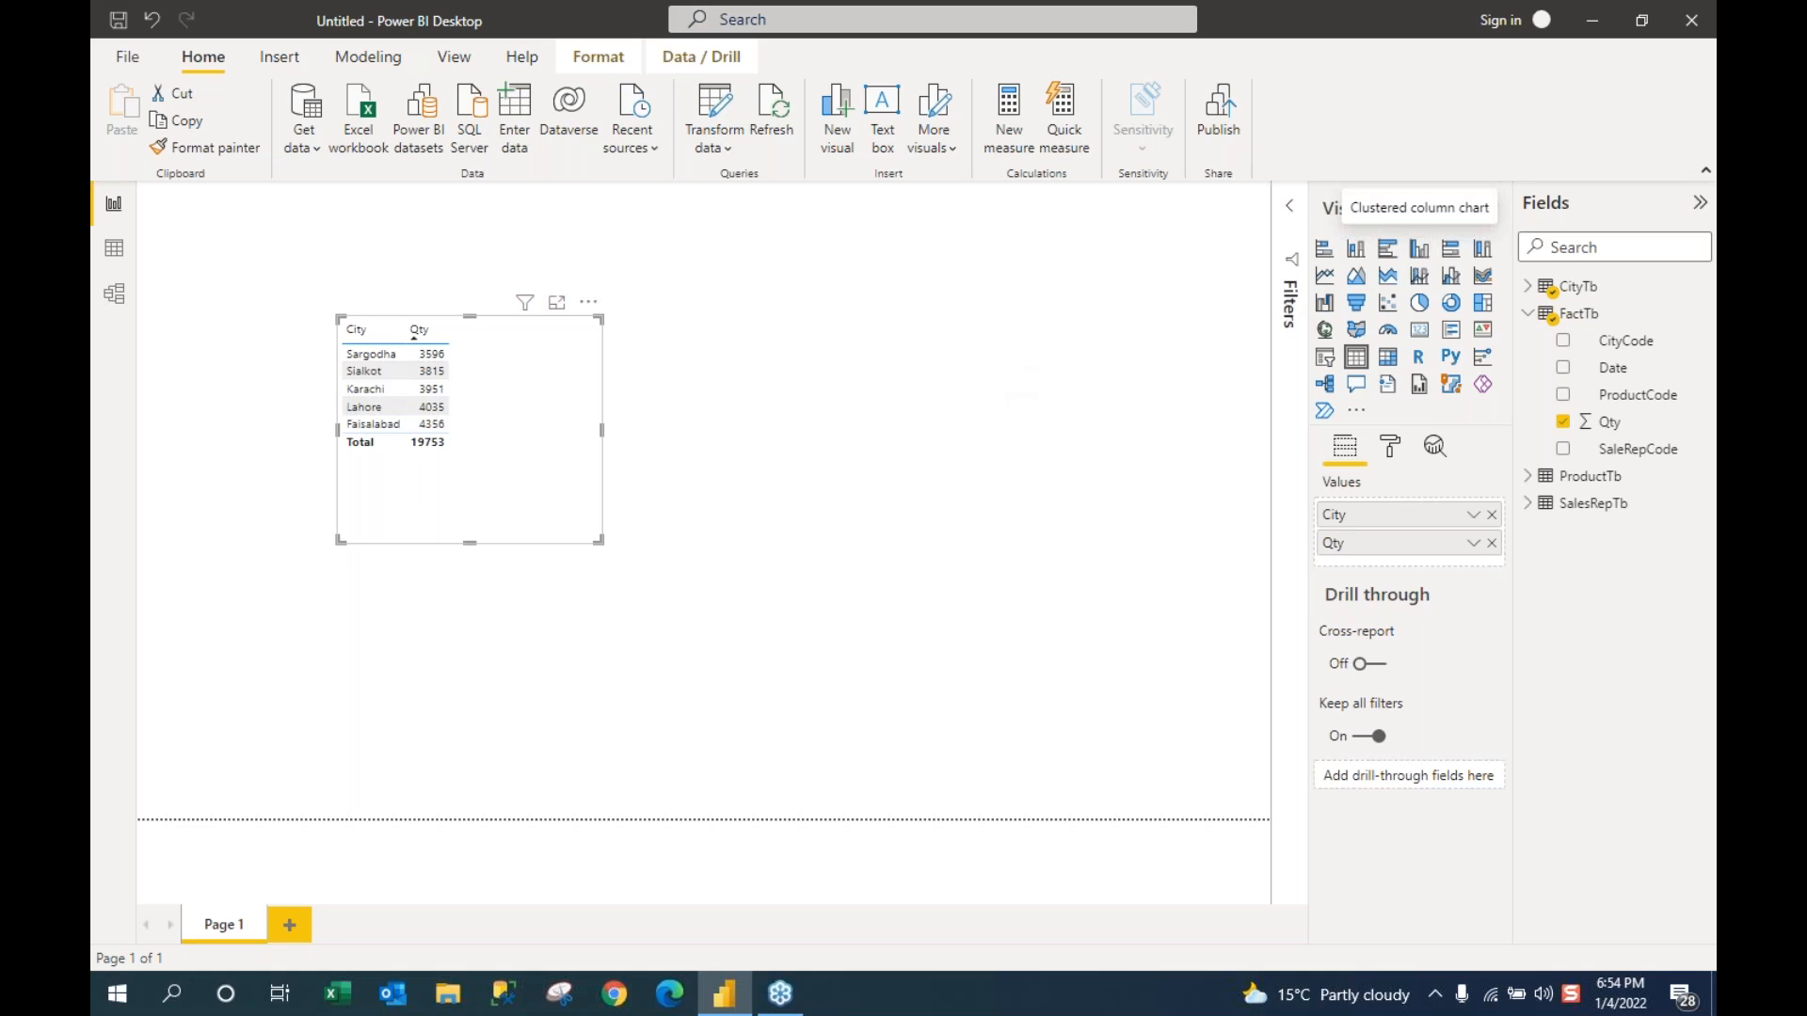
Step: Convert the City/Qty table into a clustered column chart and widen it
click(1420, 252)
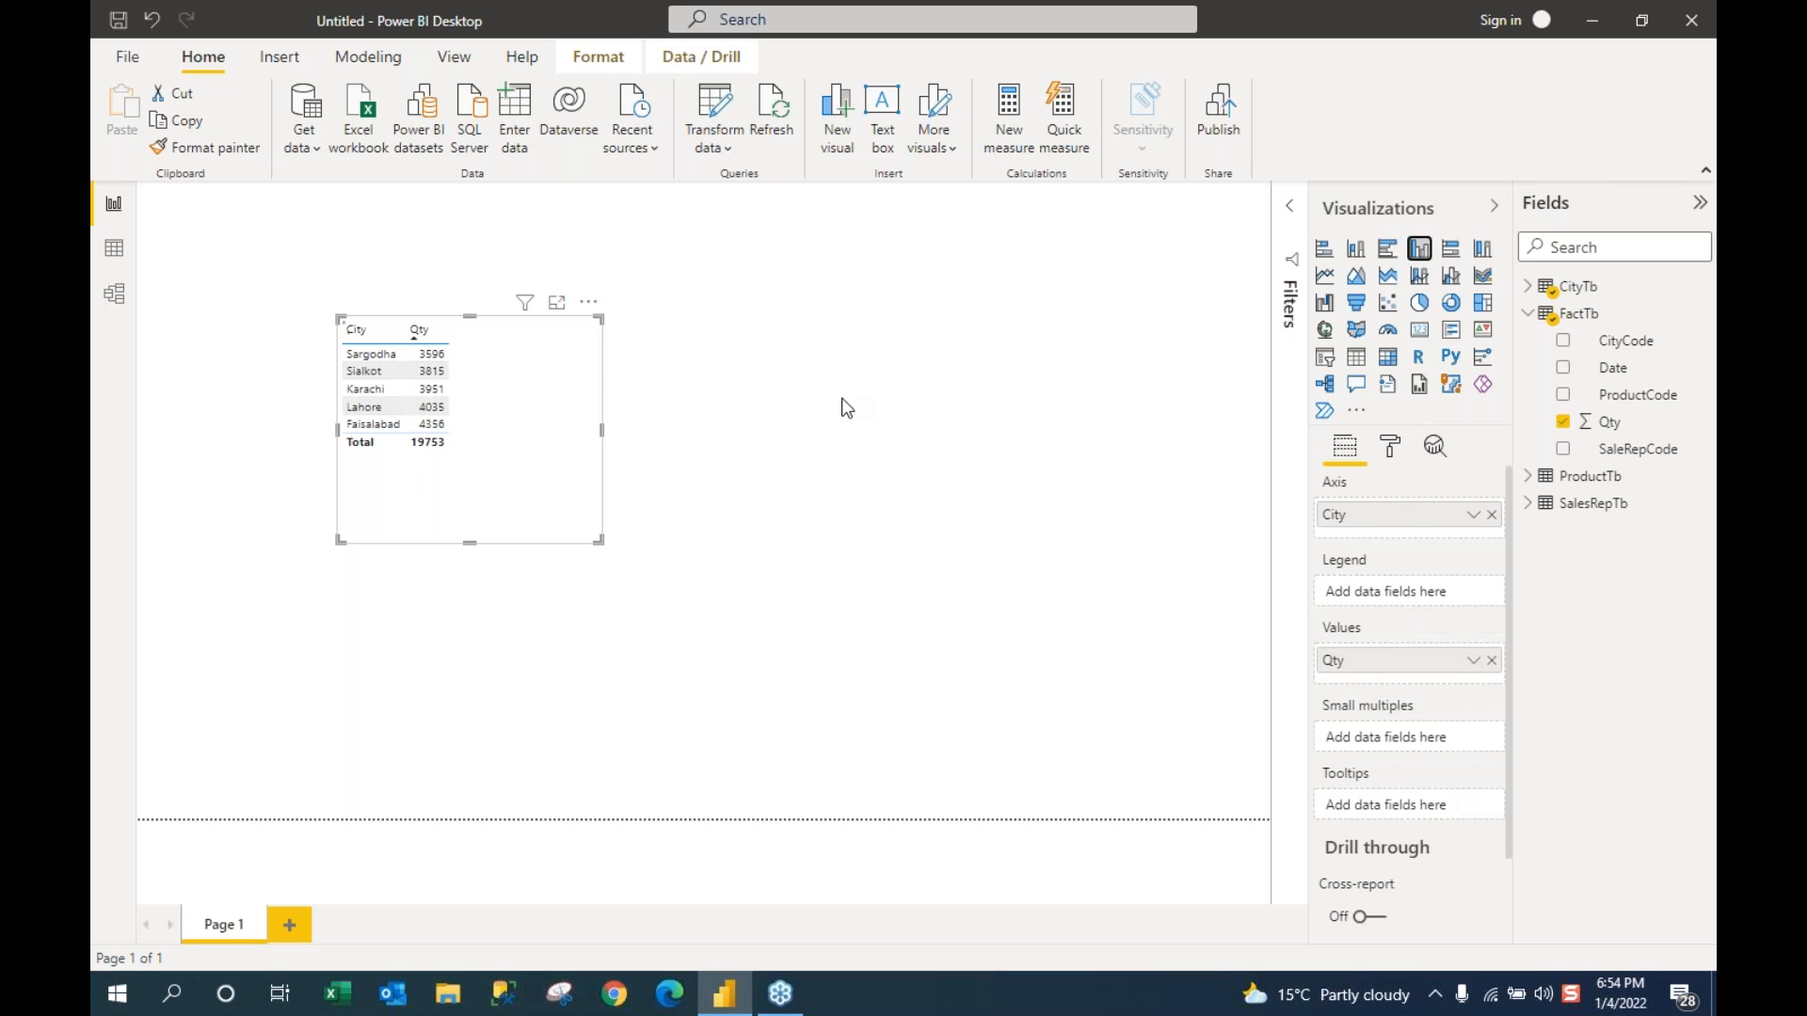
drag(603, 431, 830, 433)
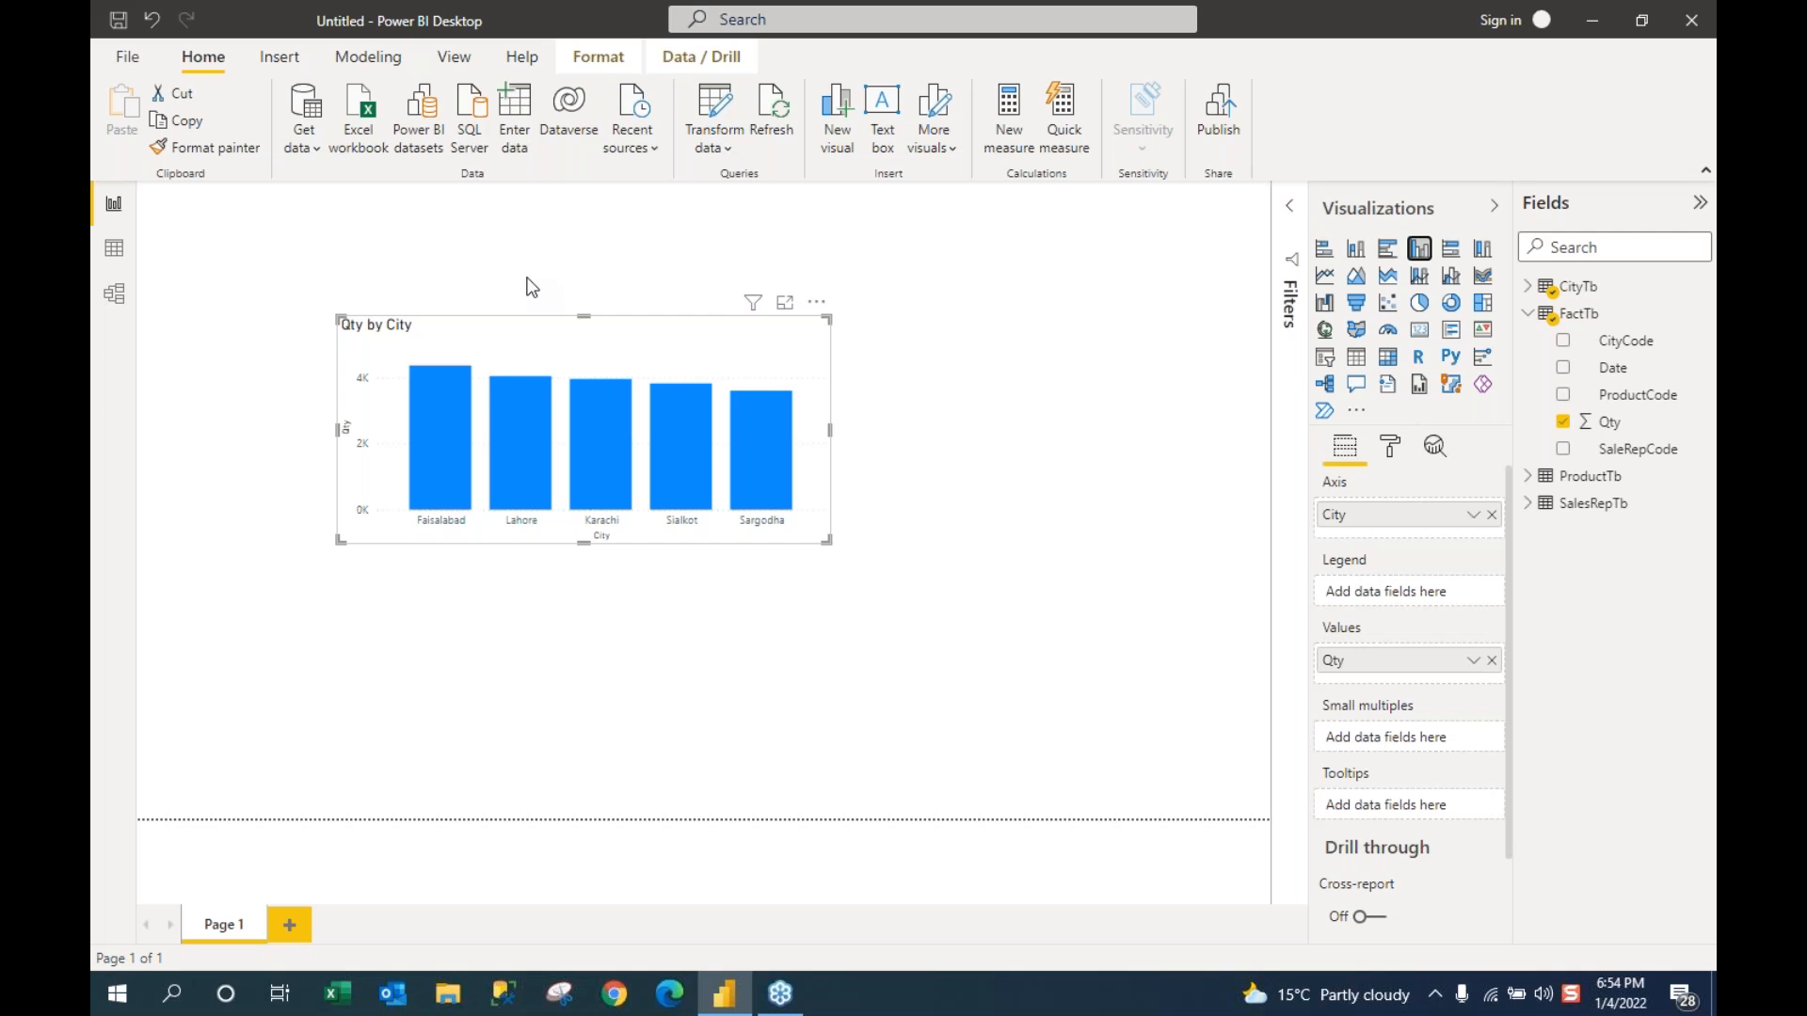
click(531, 287)
click(405, 326)
Step: Replace City with ProductTb's Product so the chart shows ProdA–ProdE, and widen it
click(1528, 287)
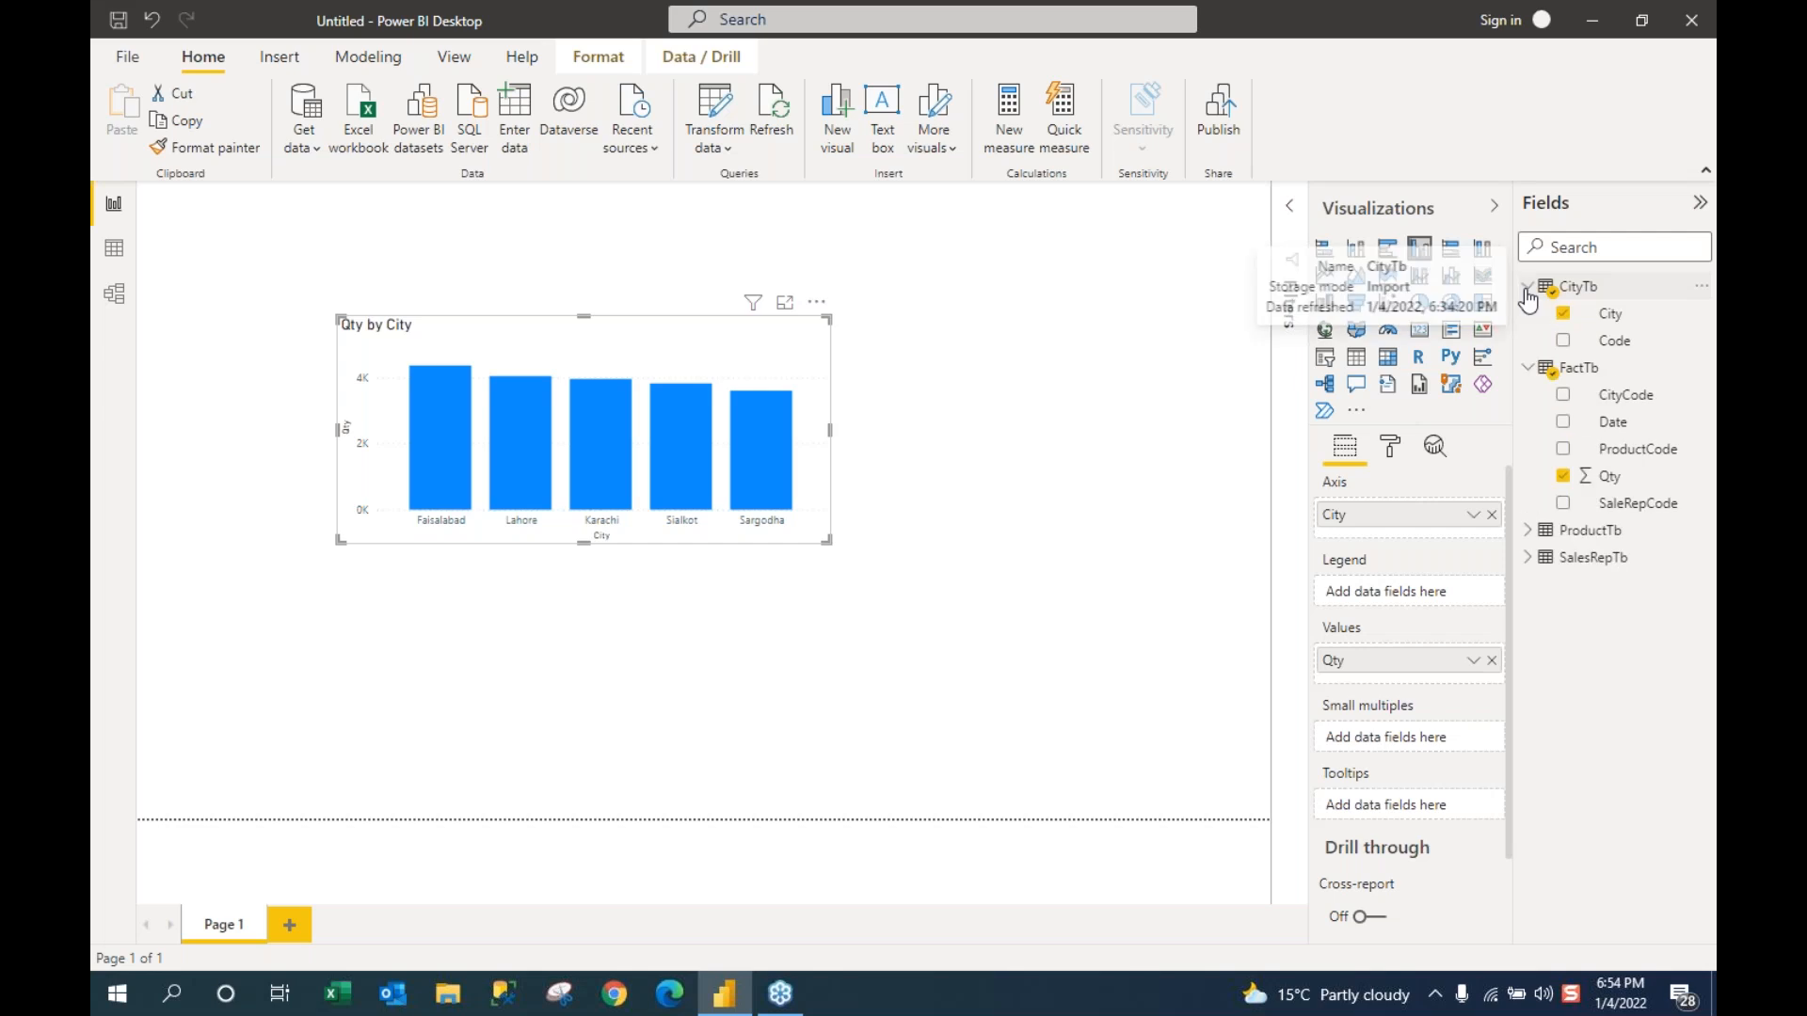
click(1563, 313)
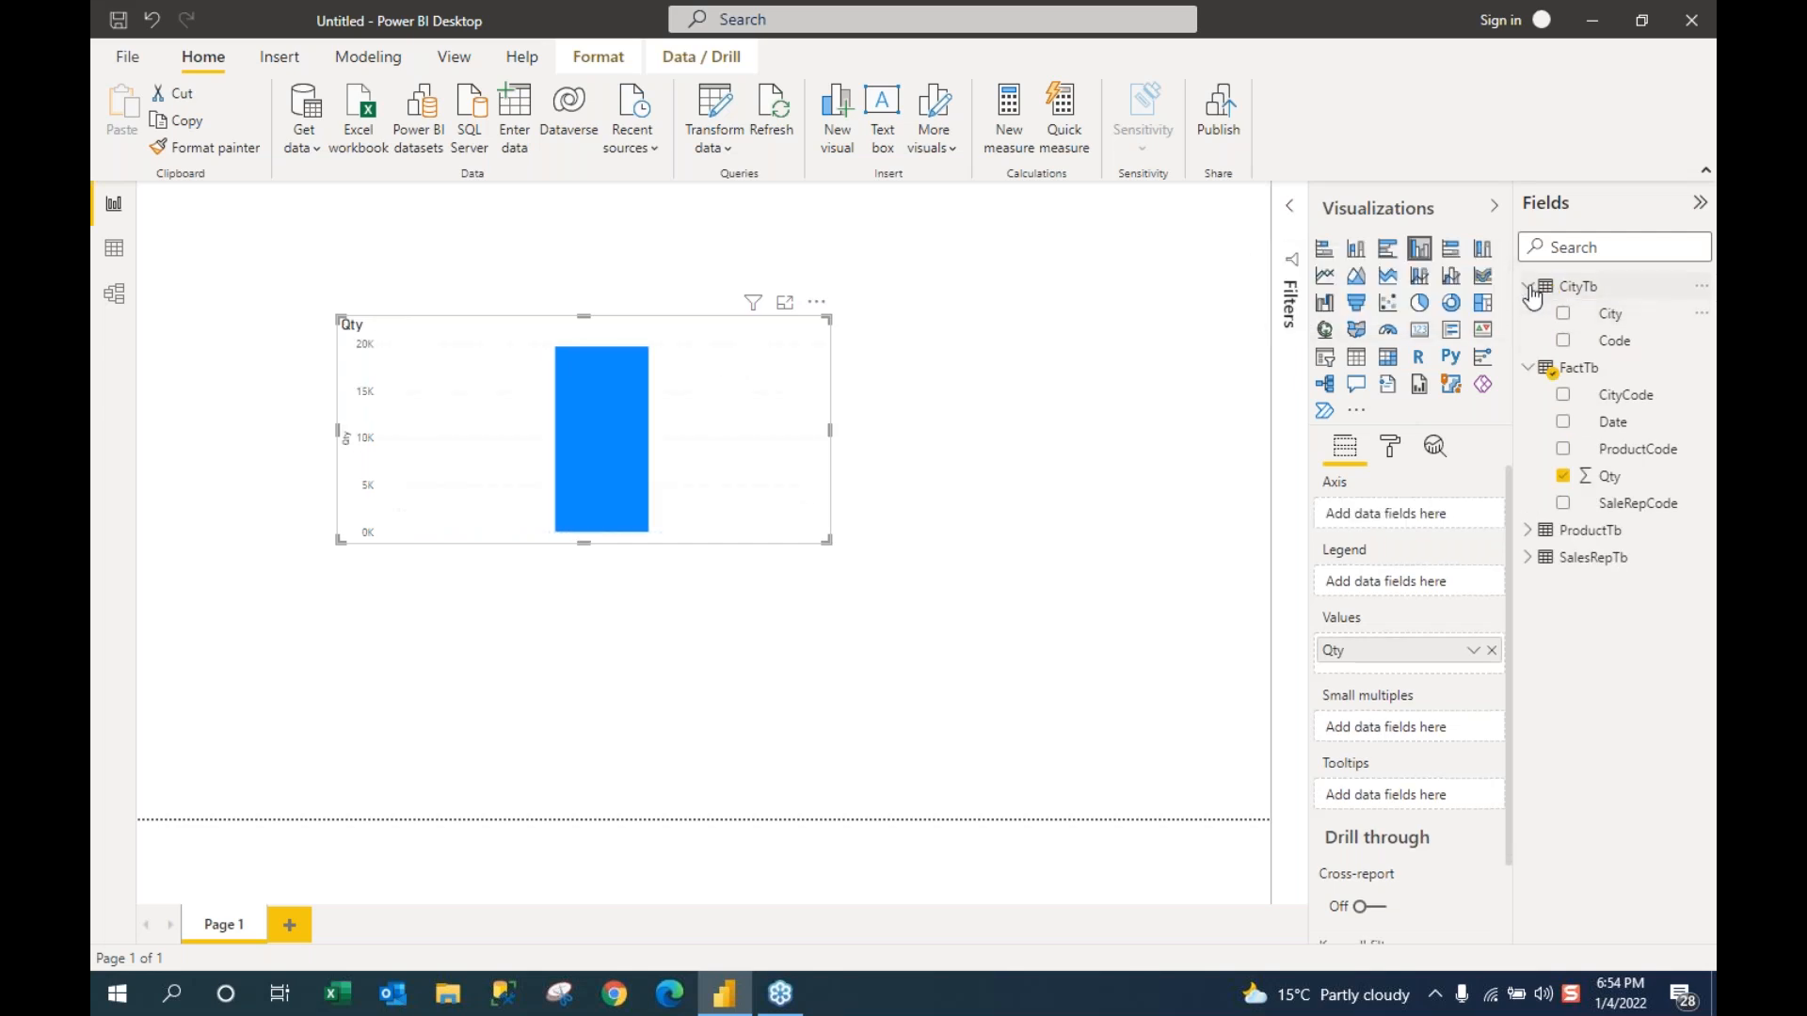
click(1528, 287)
click(1528, 314)
click(1529, 341)
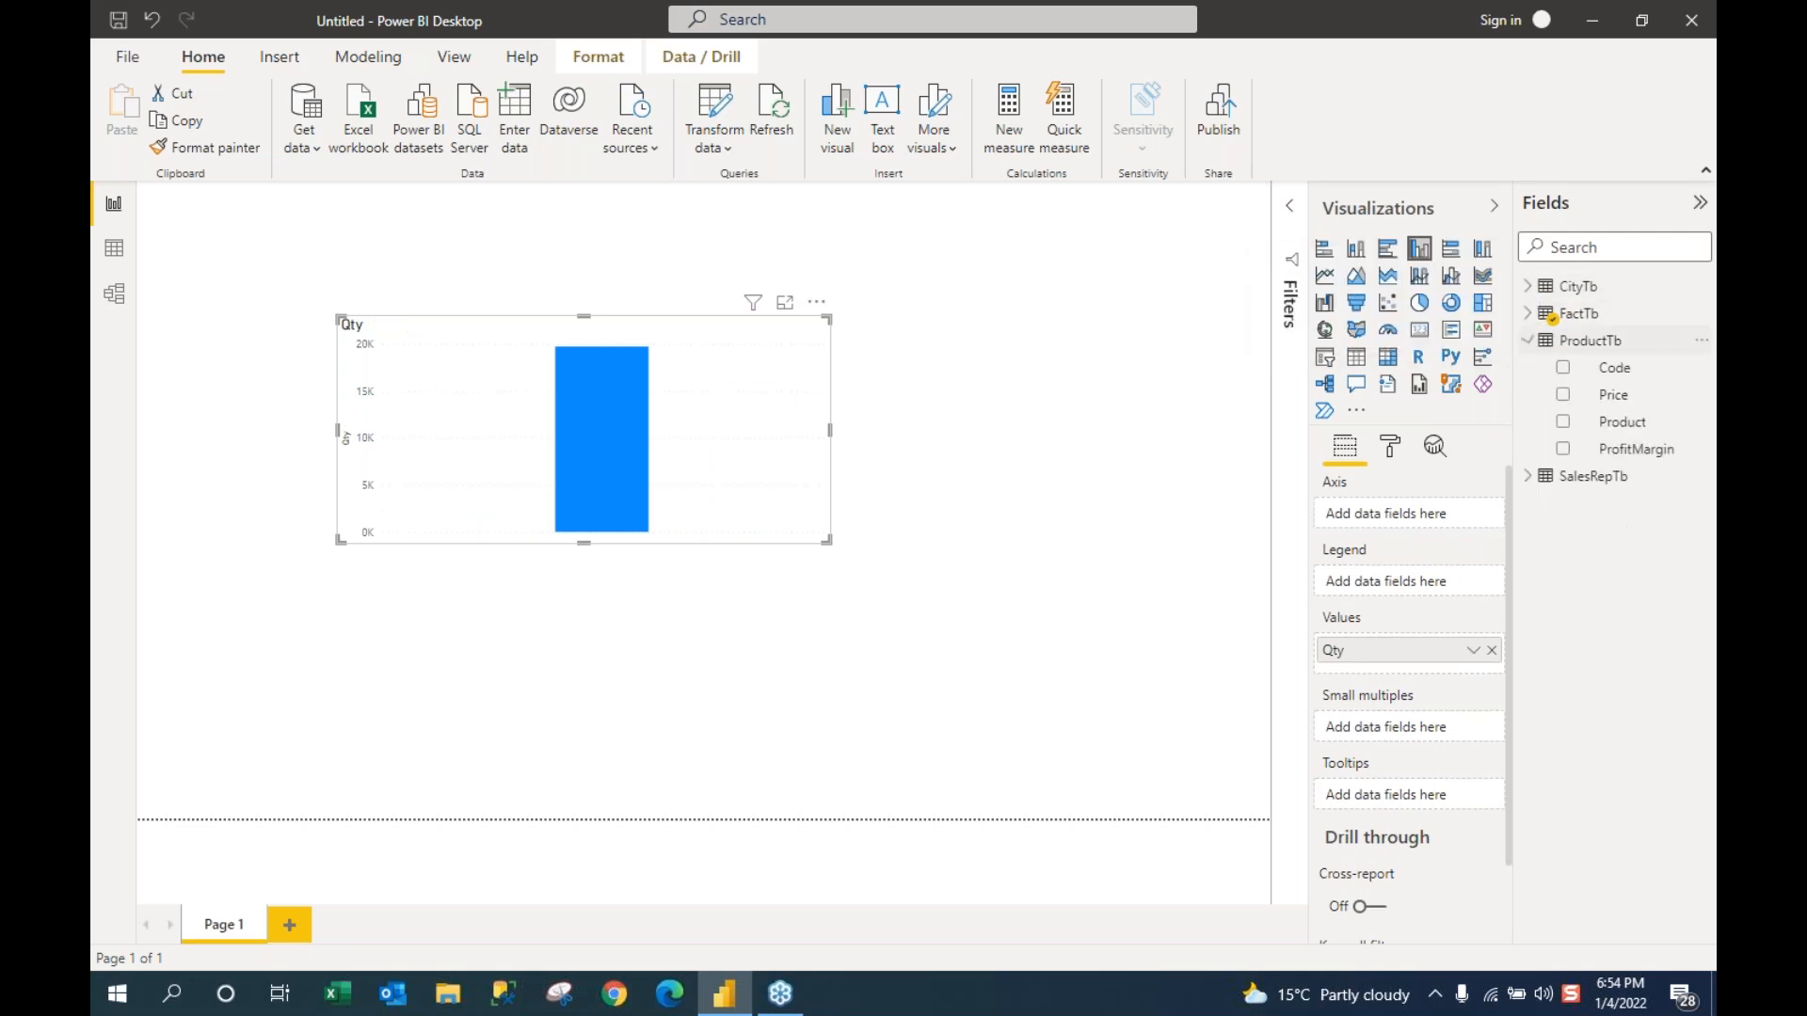
click(1562, 423)
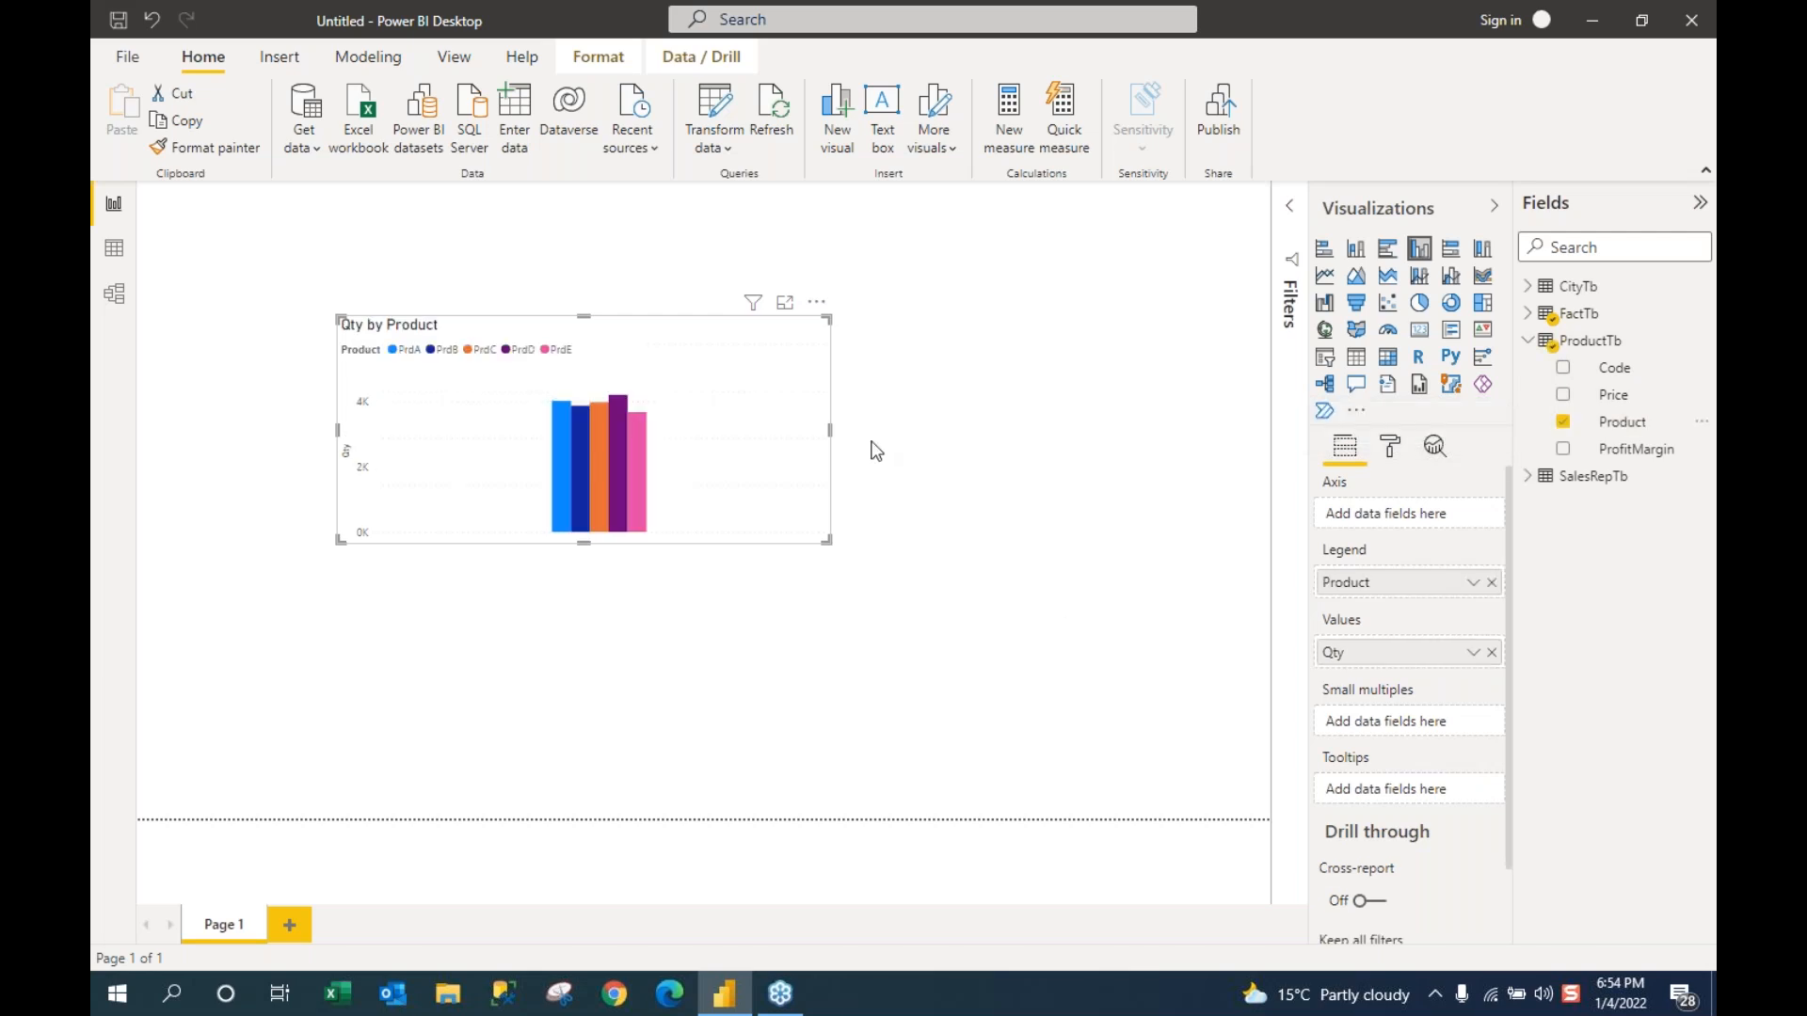
drag(861, 429, 1088, 433)
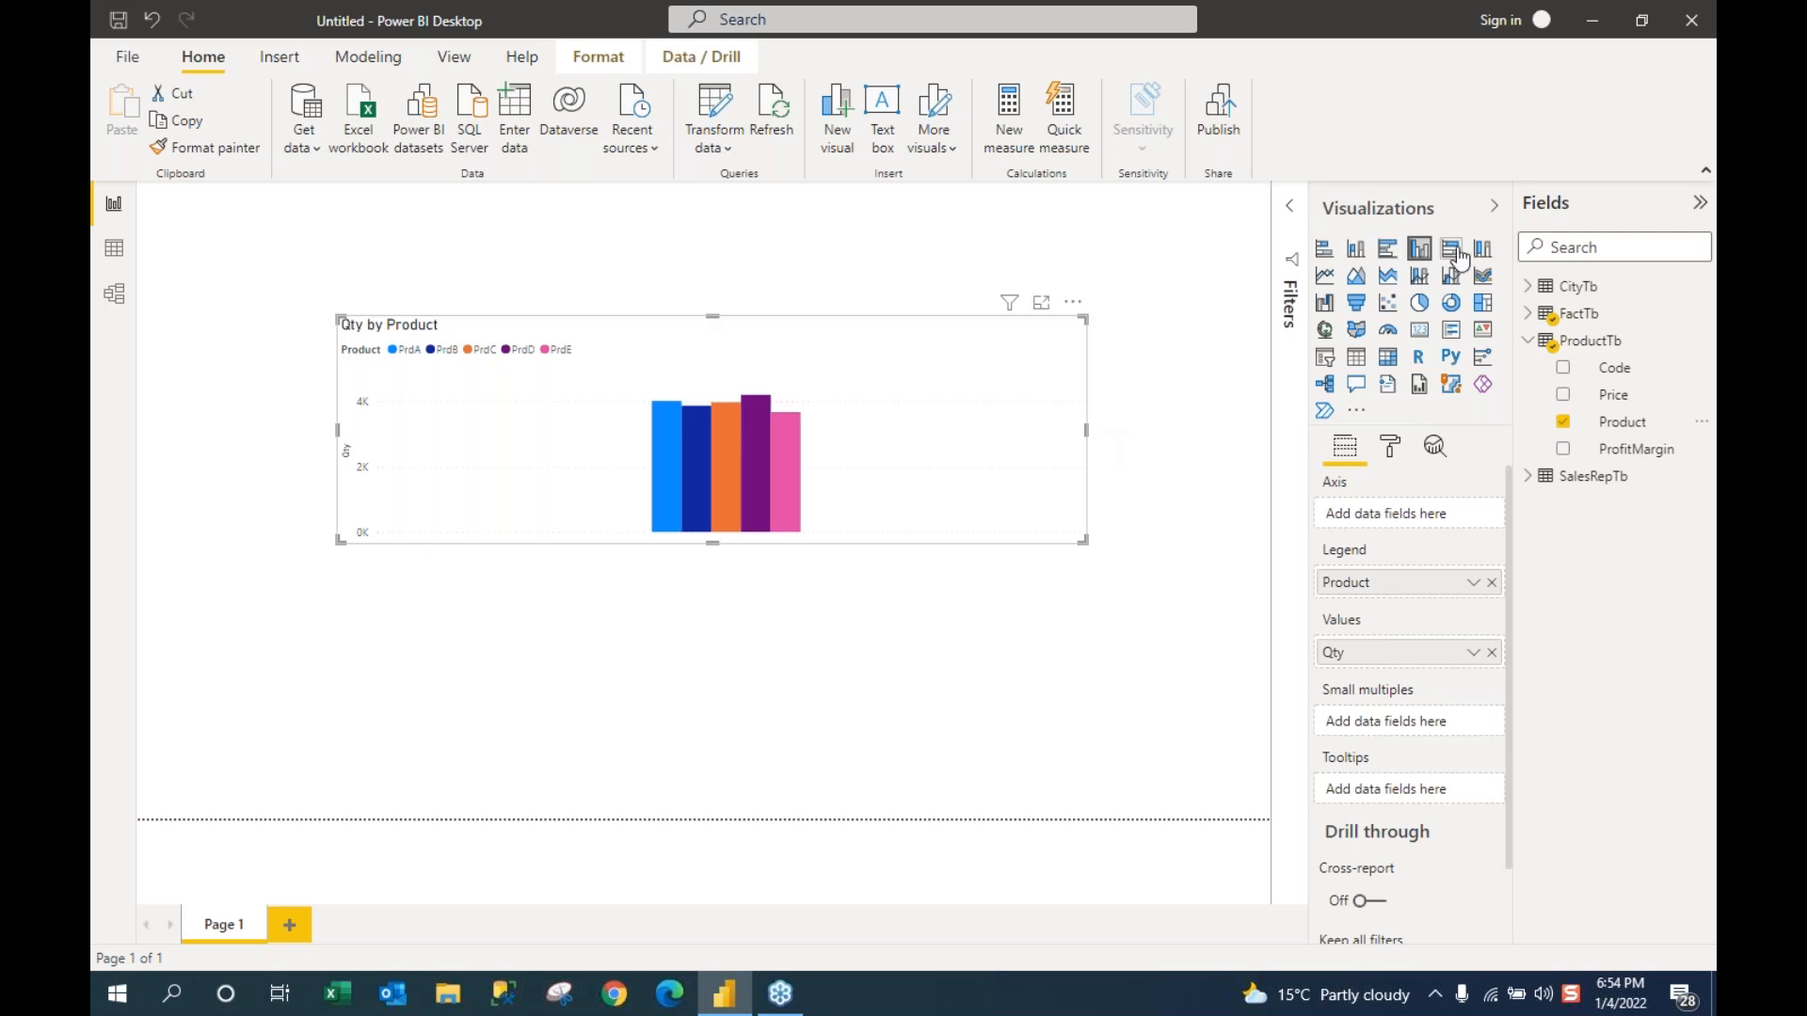
Step: Try clustered bar, 100% stacked bar, clustered column, pie and donut charts for Qty by Product
click(1392, 250)
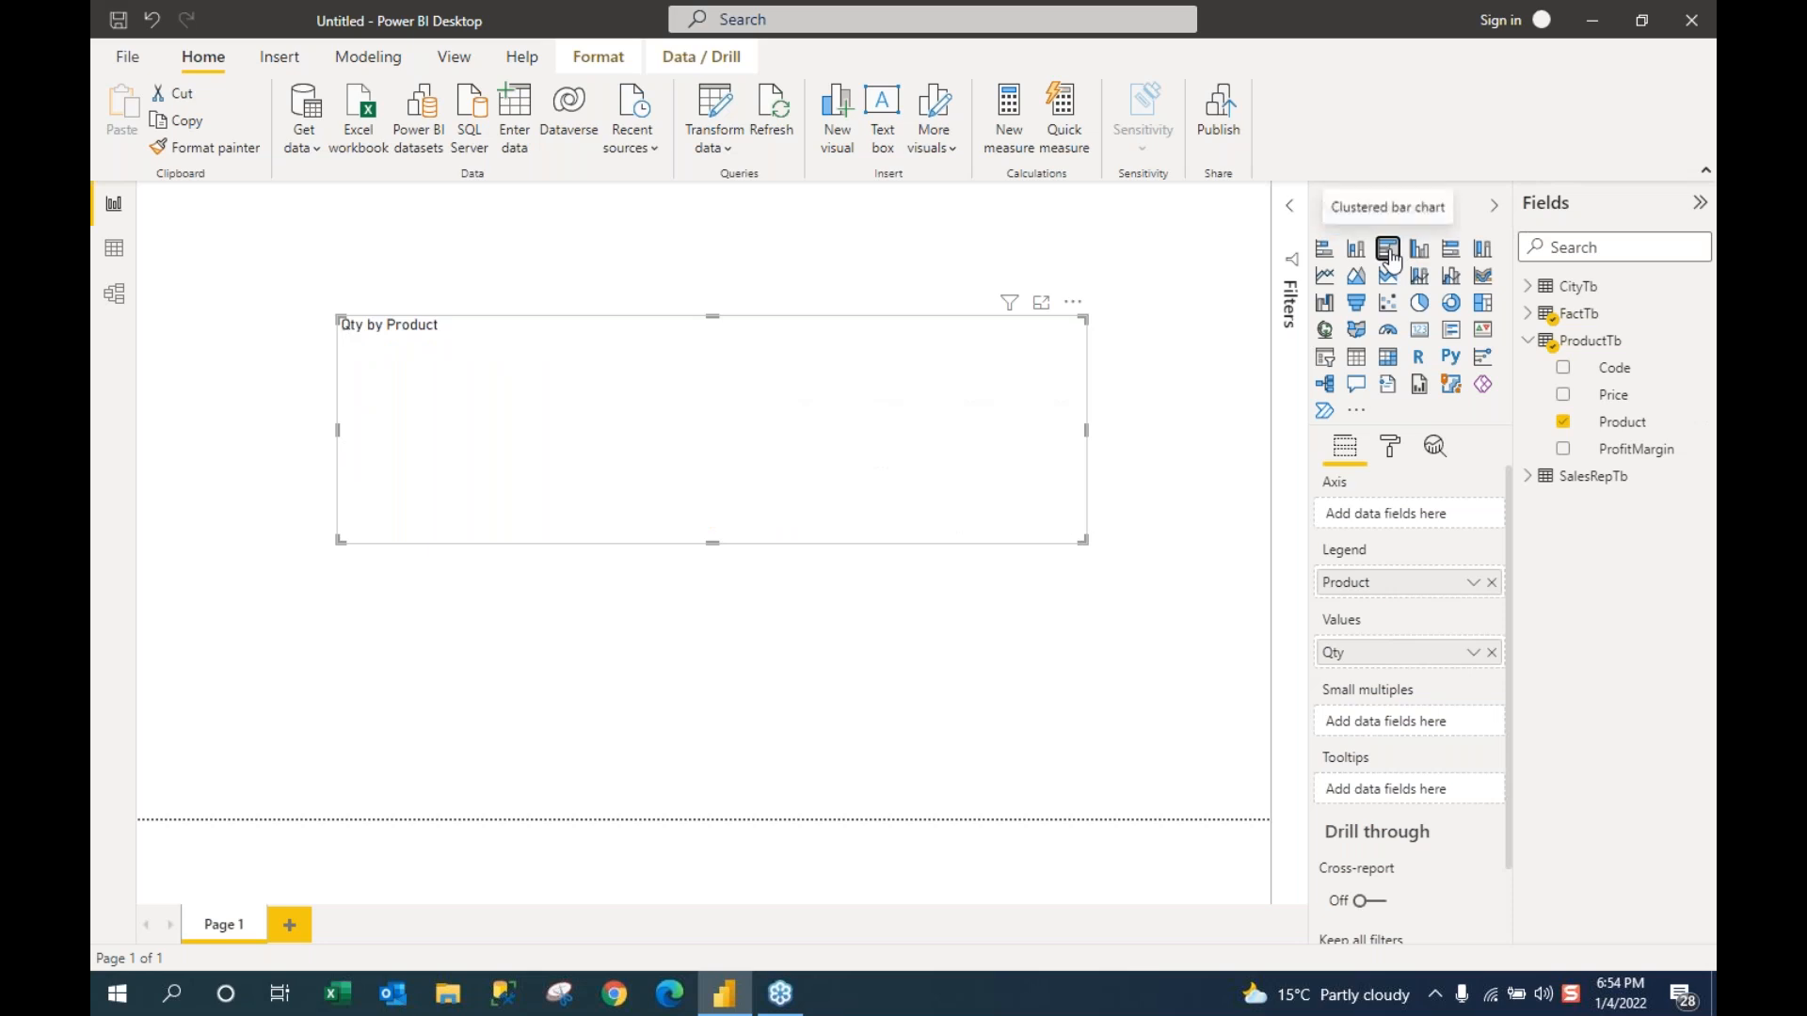
click(1450, 250)
click(1418, 254)
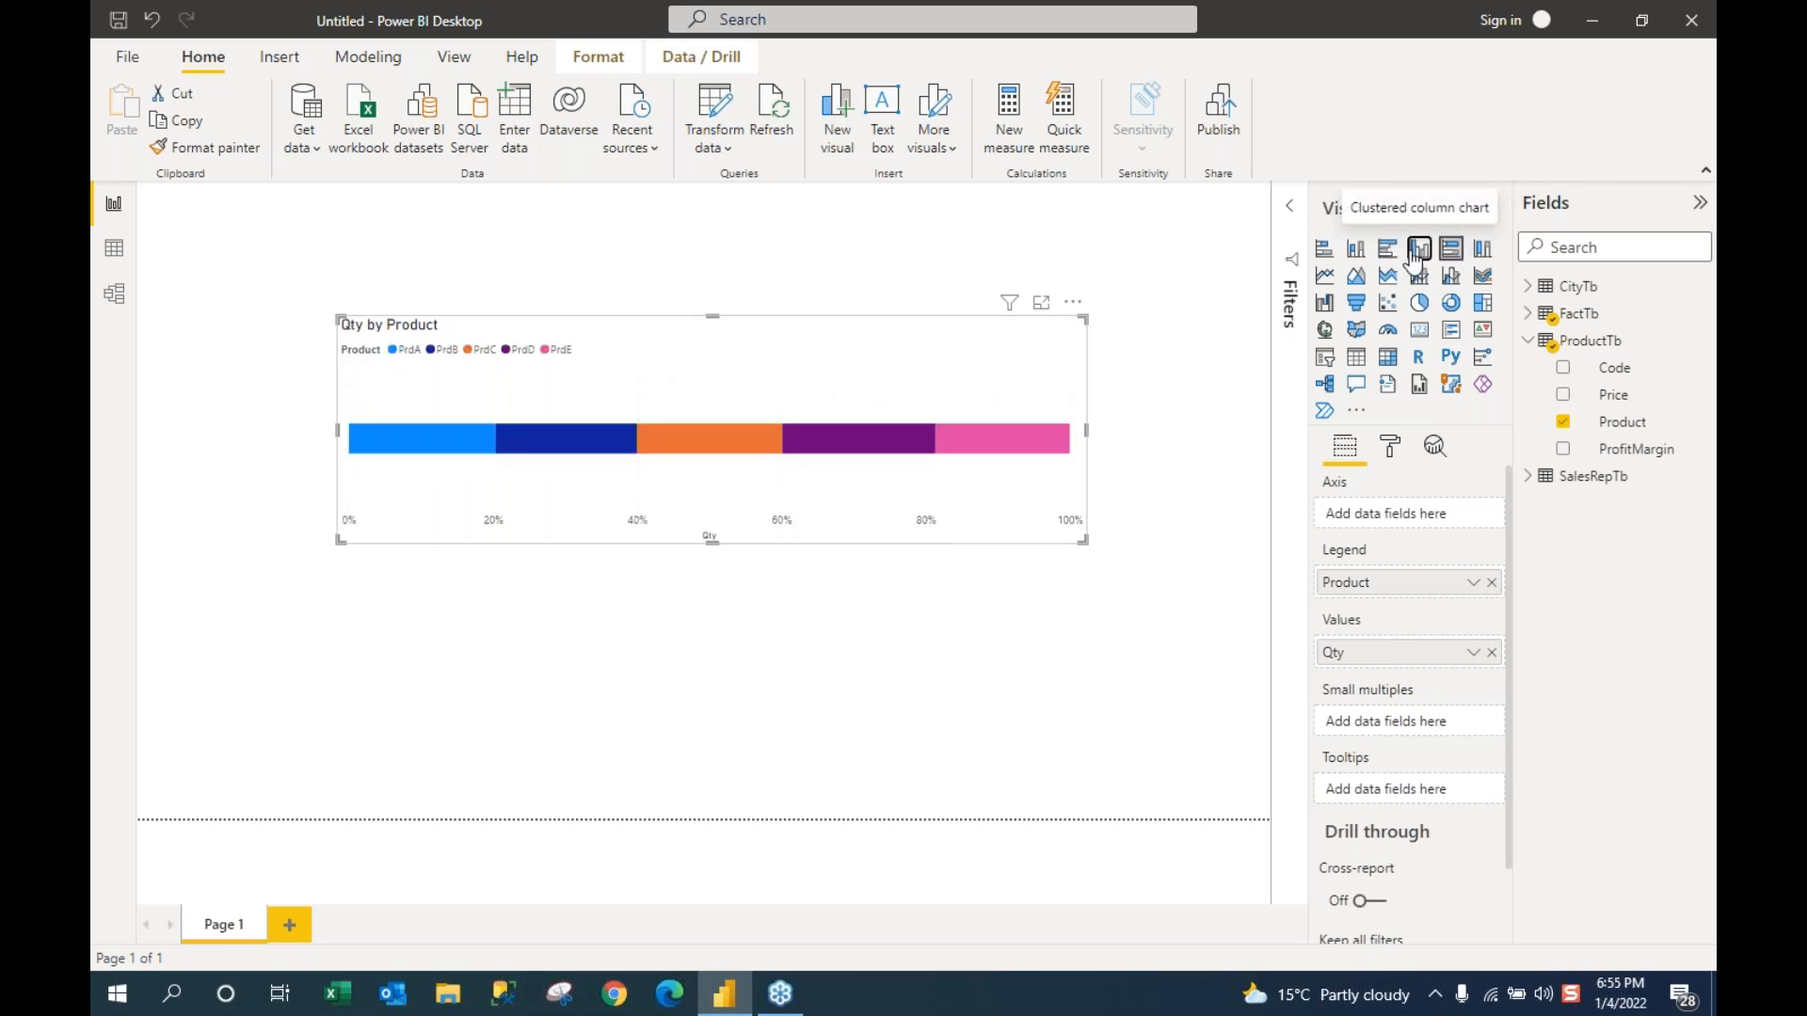
click(1418, 302)
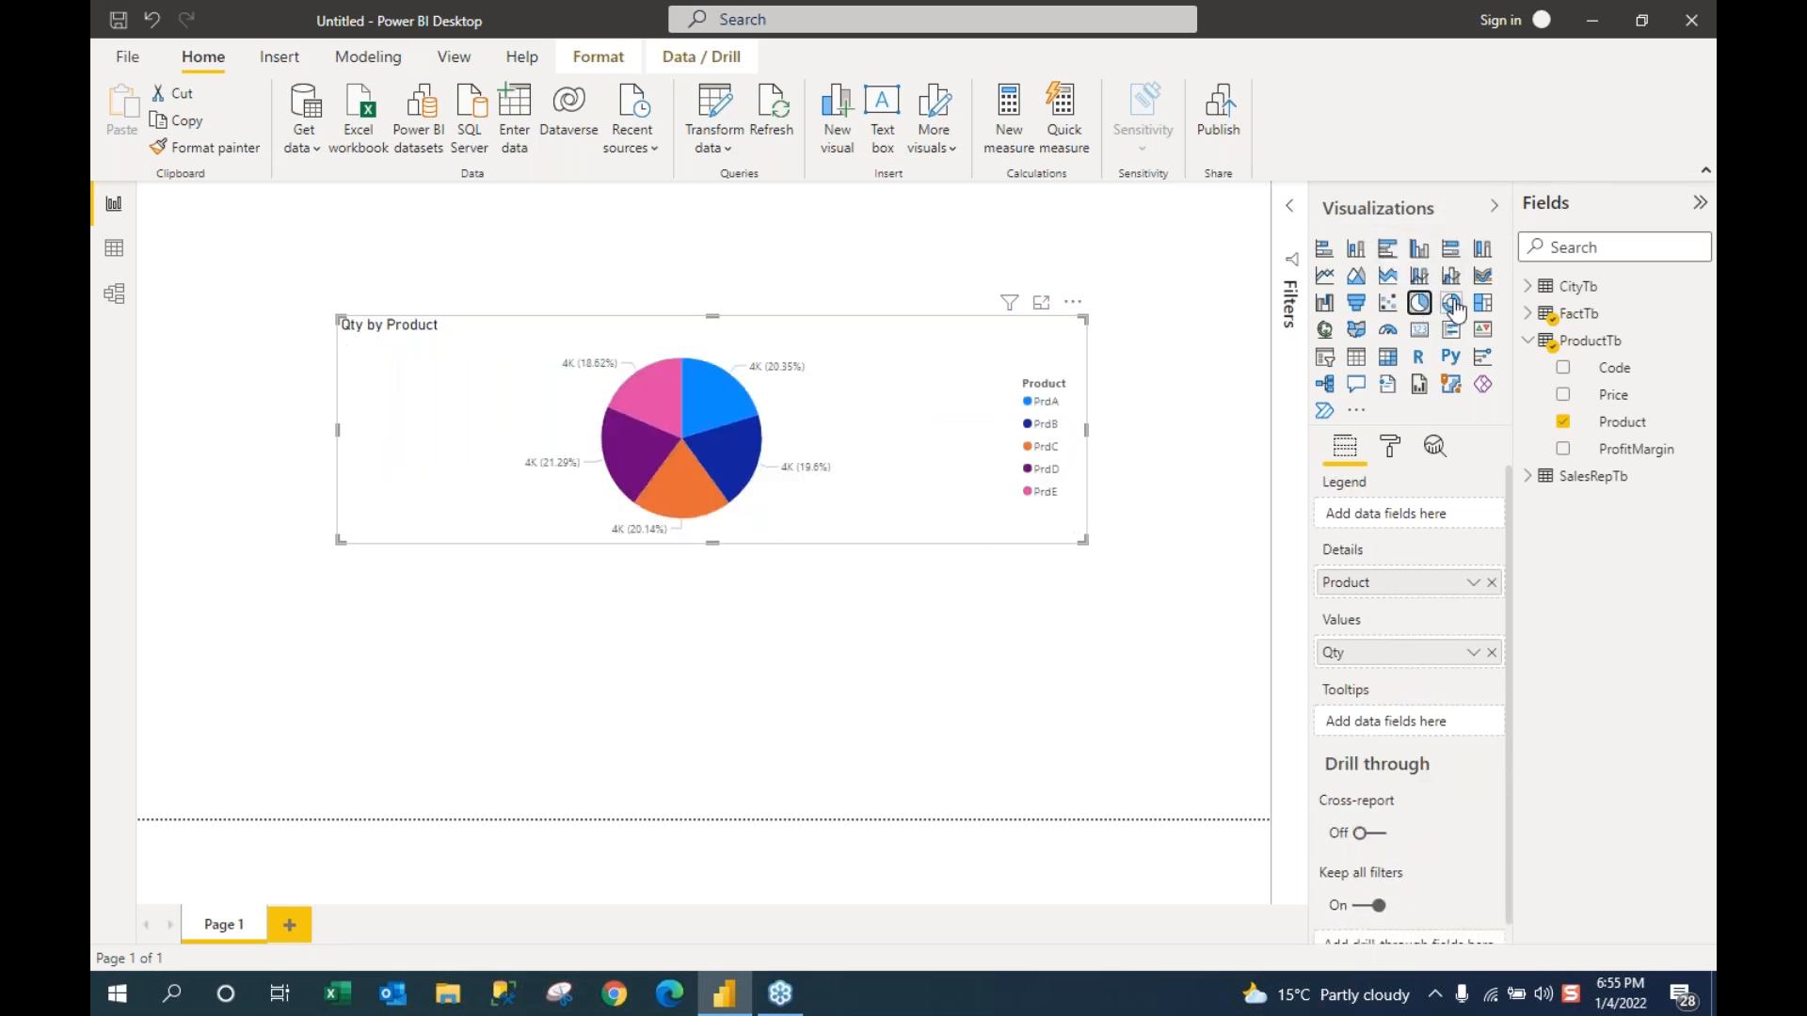
click(1452, 304)
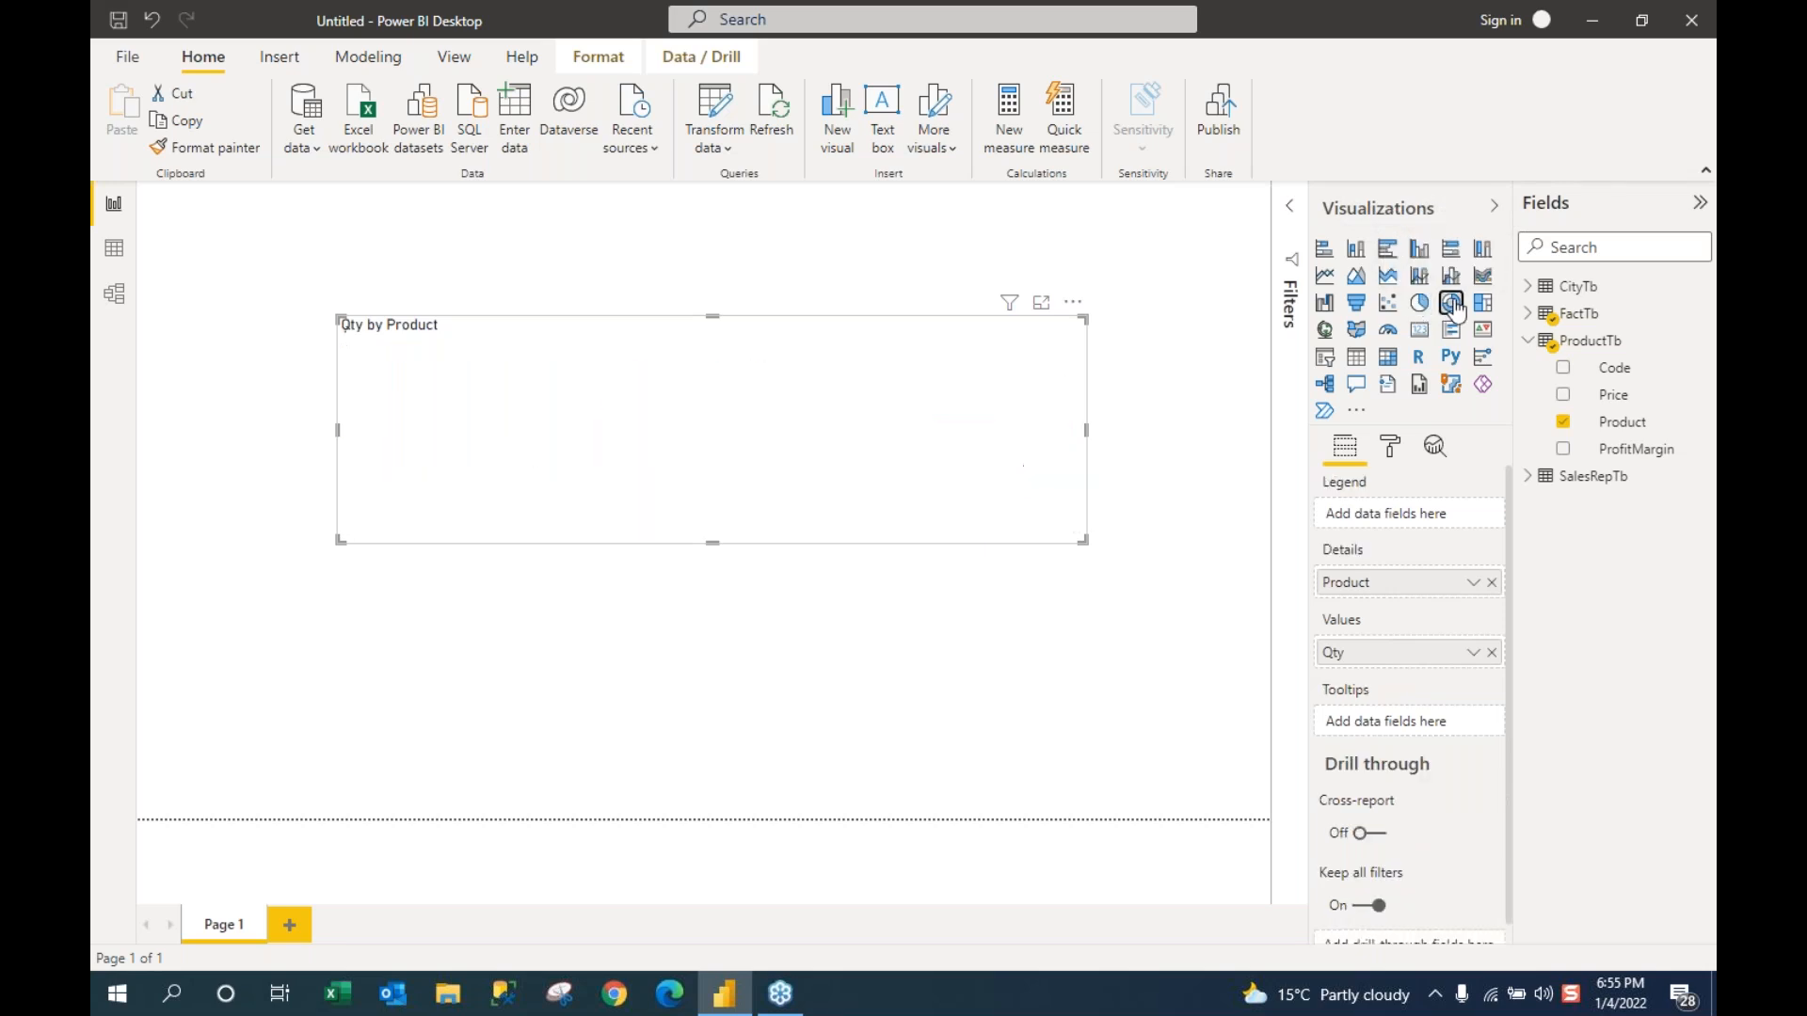
Step: Switch the visual to a funnel chart and stretch it taller at both top and bottom
click(1358, 315)
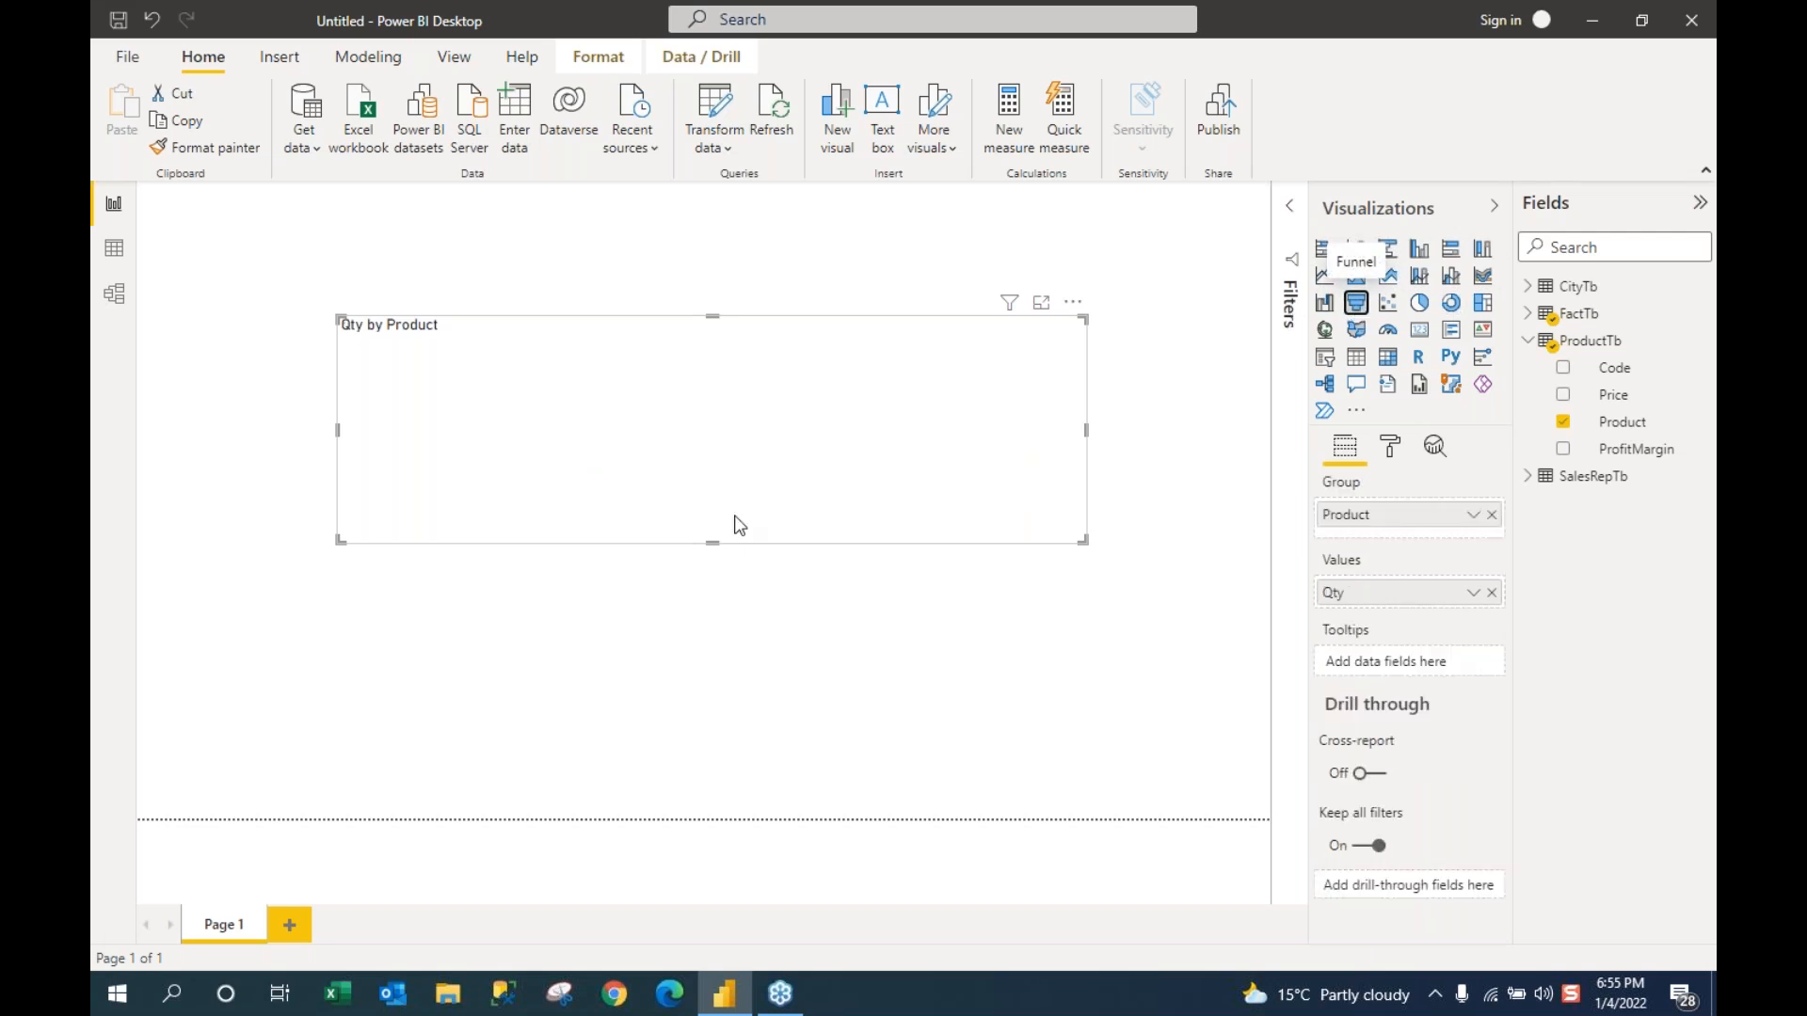
drag(712, 543, 709, 731)
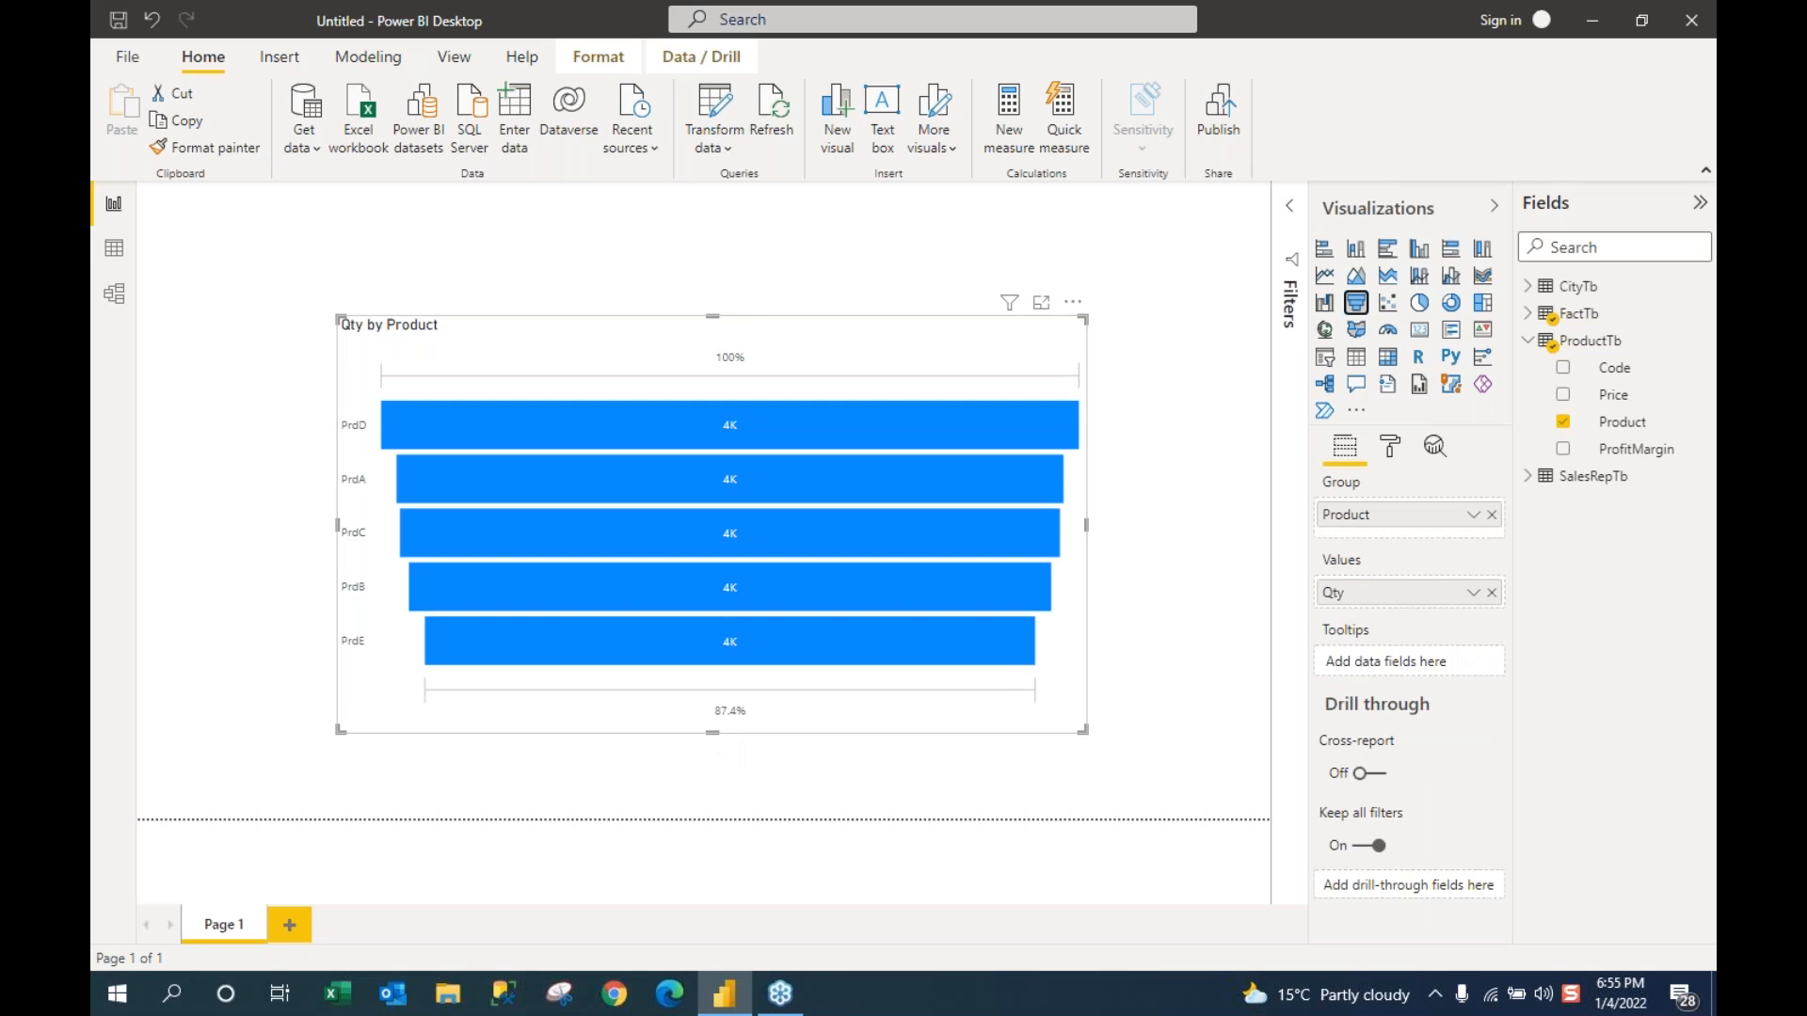
drag(713, 316, 711, 259)
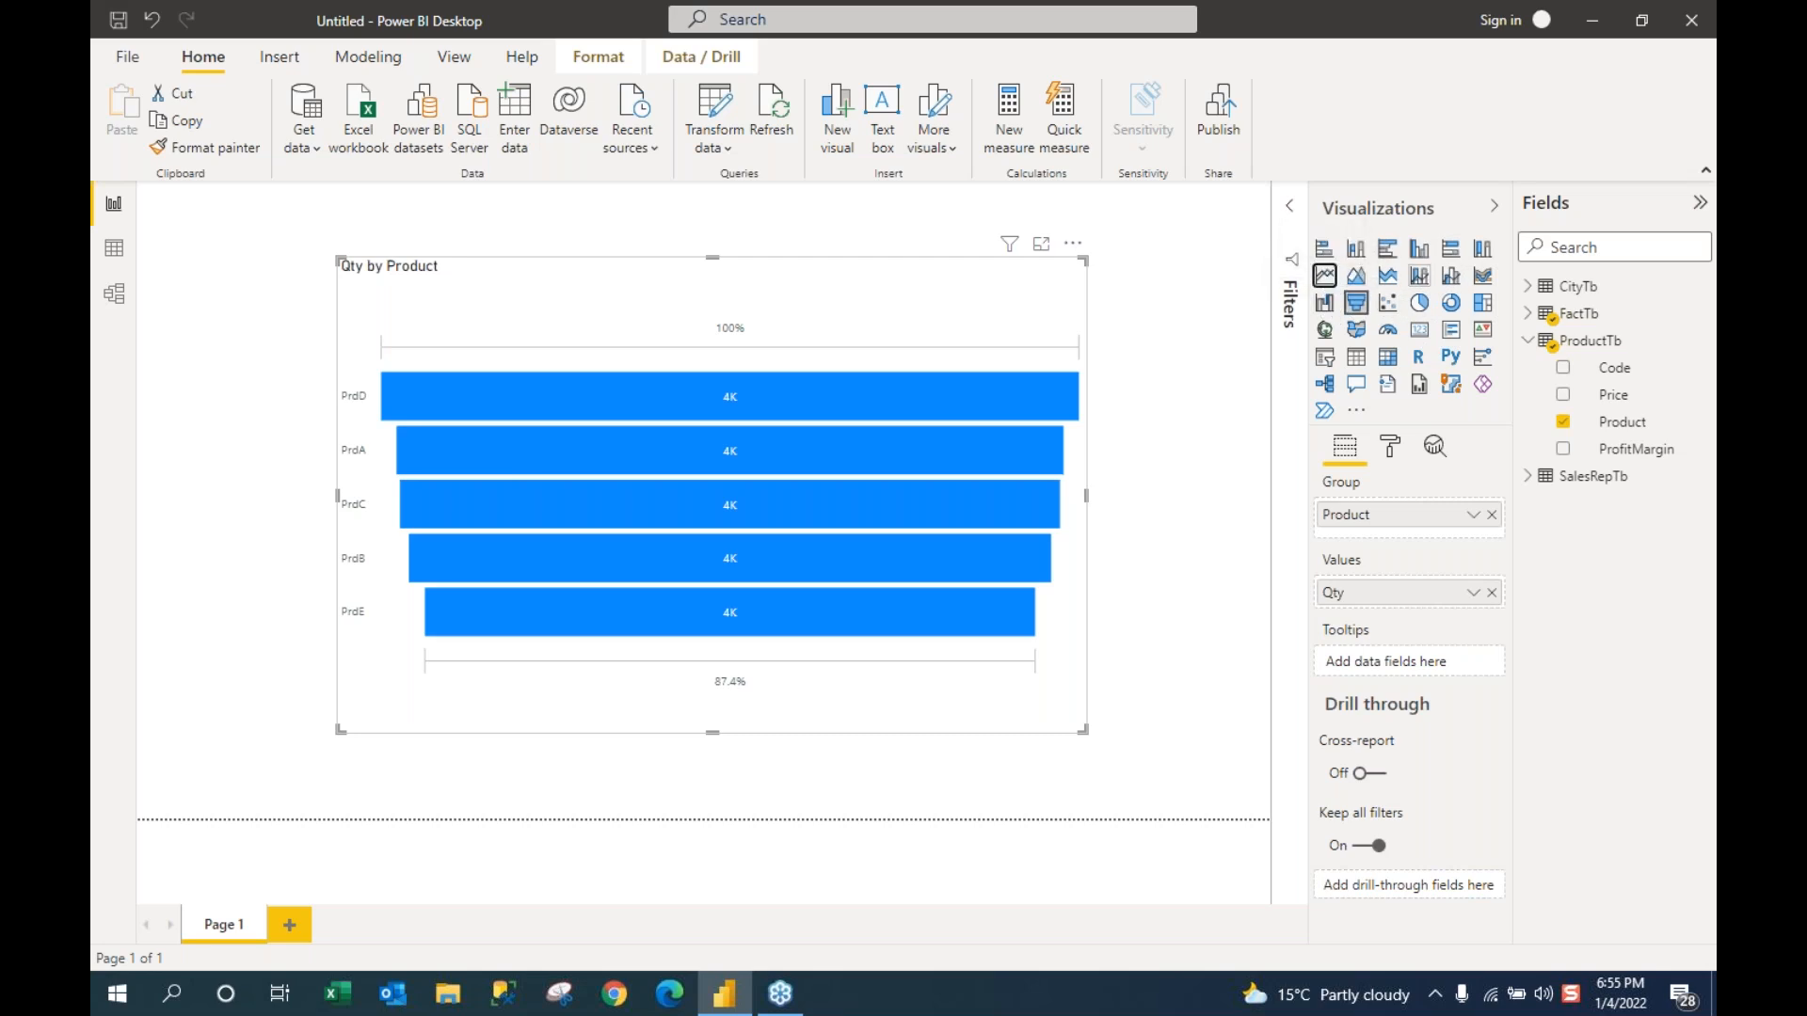
Step: Convert the funnel to a table and shrink it from the top, right and bottom edges
click(1356, 360)
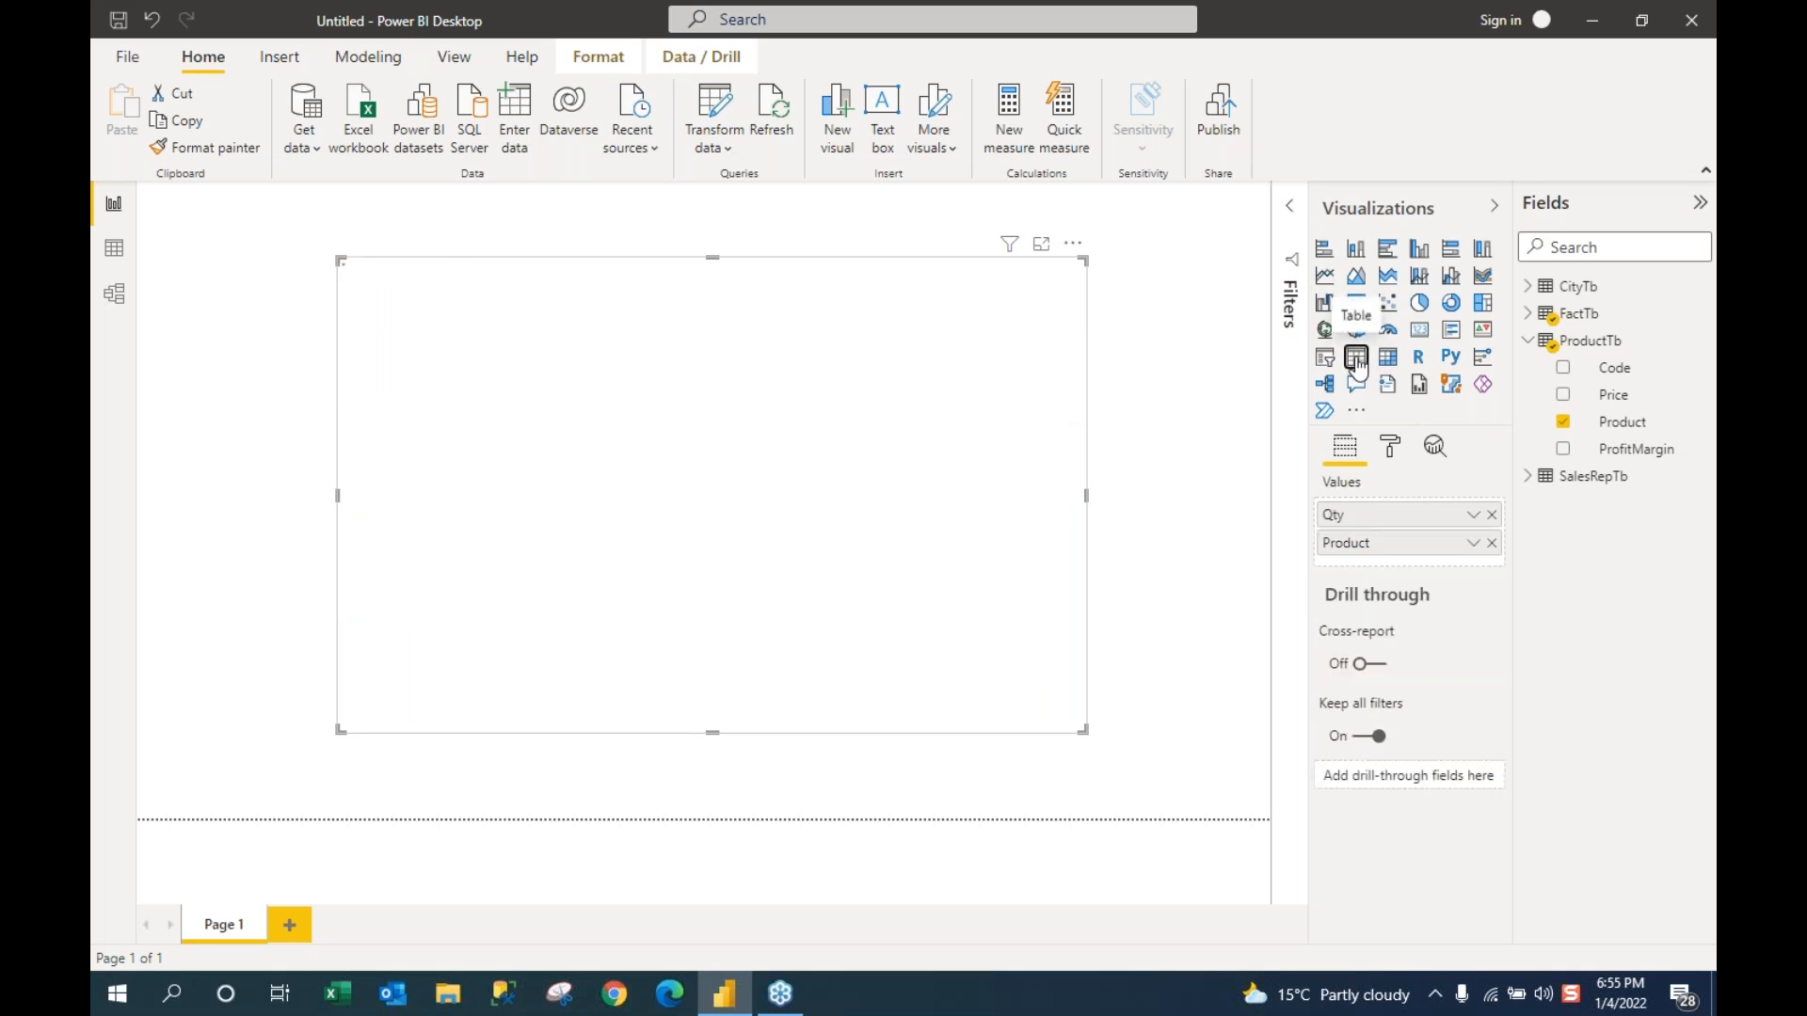
drag(436, 257, 443, 339)
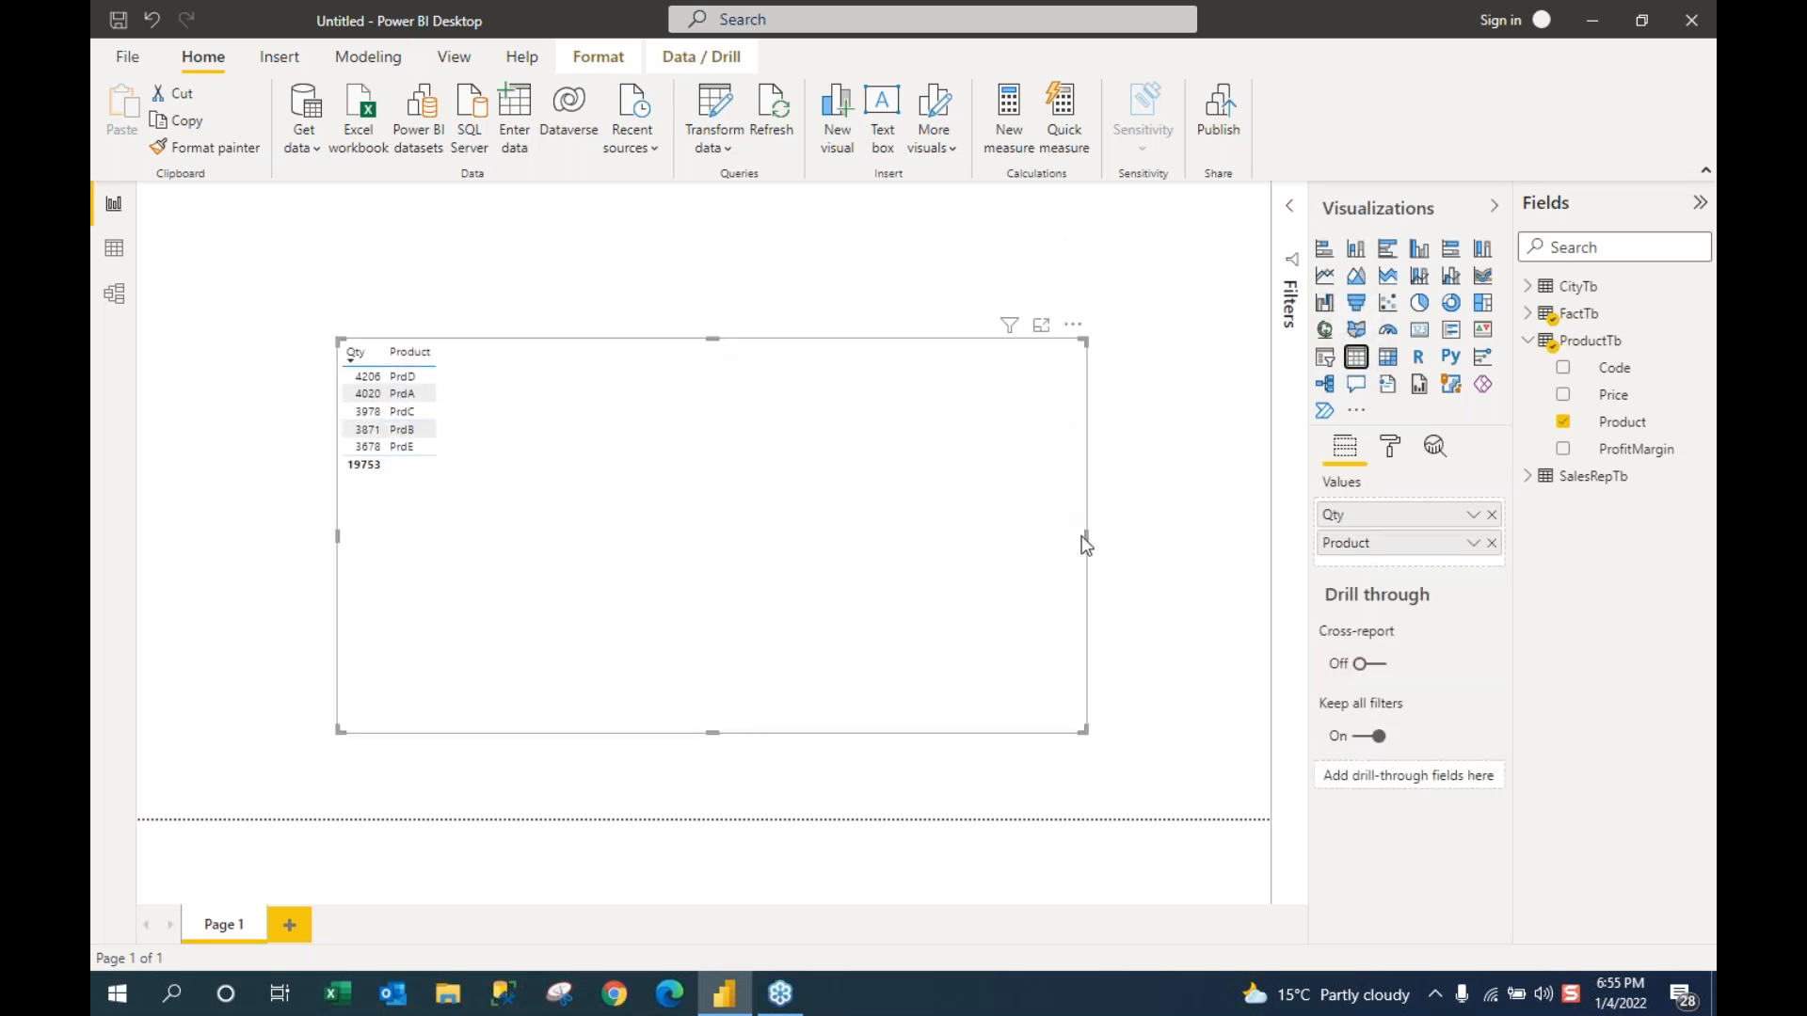
drag(1085, 536, 701, 513)
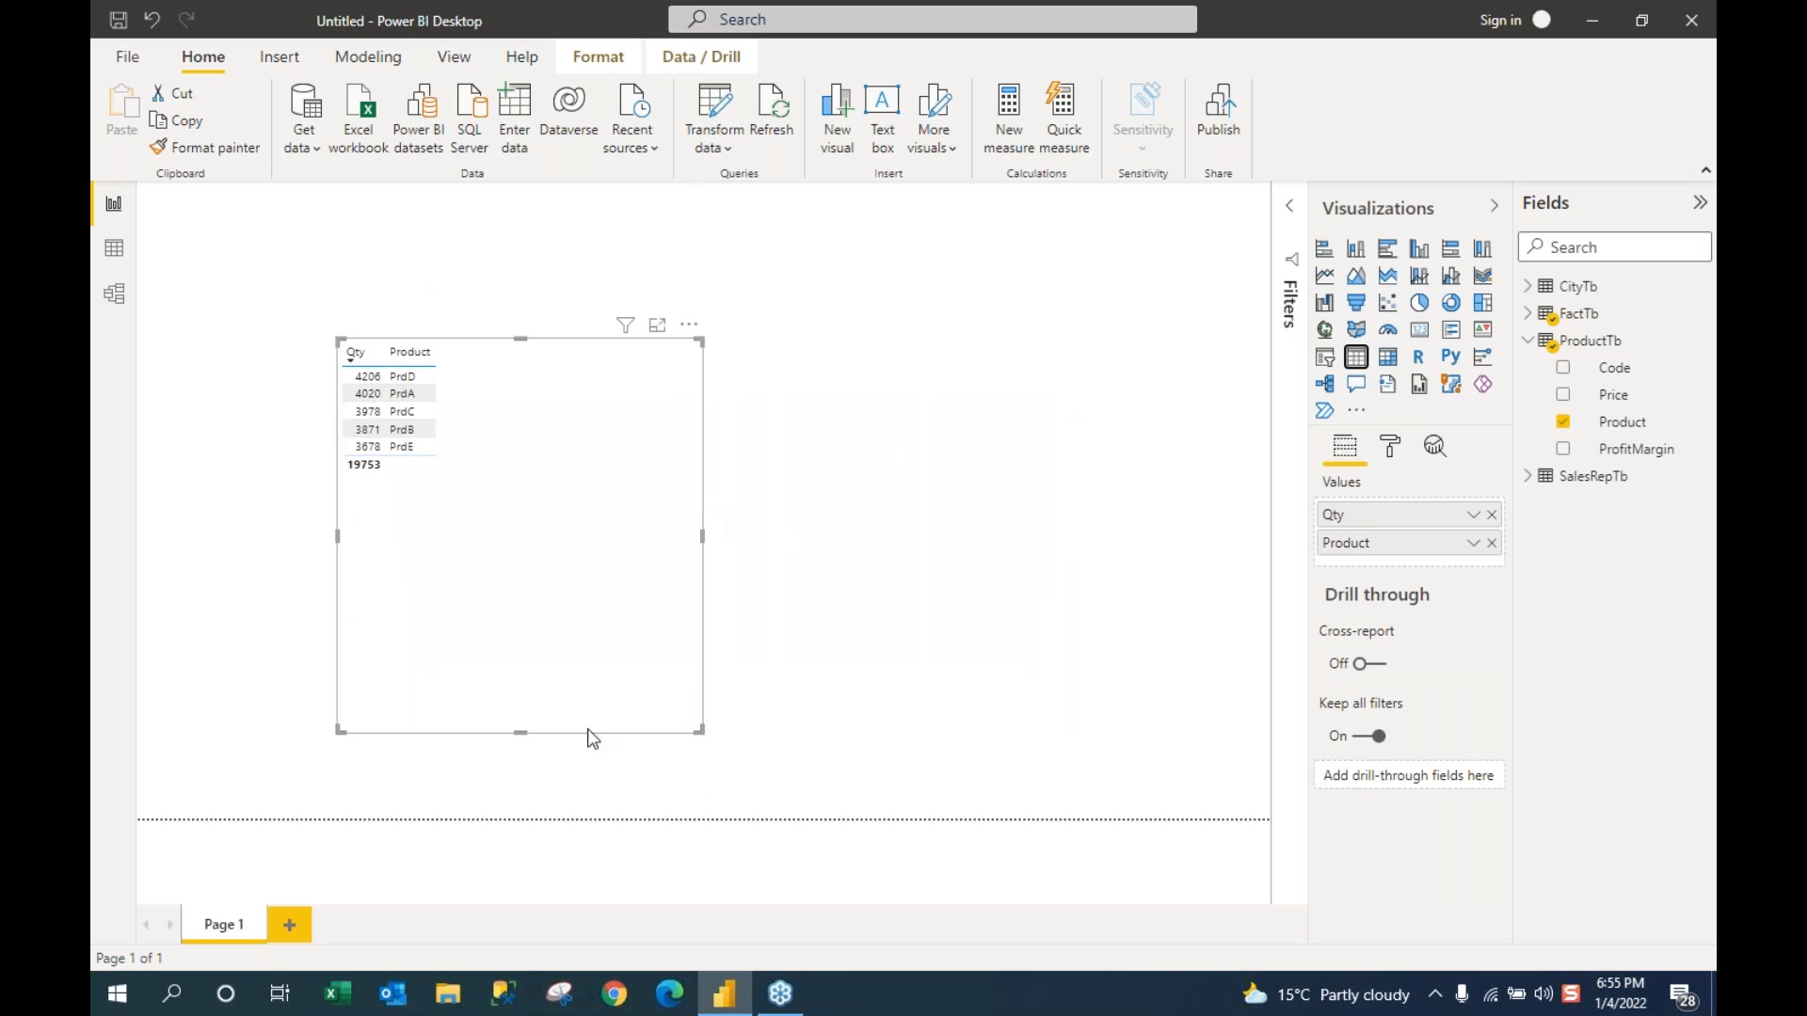
drag(518, 731, 501, 555)
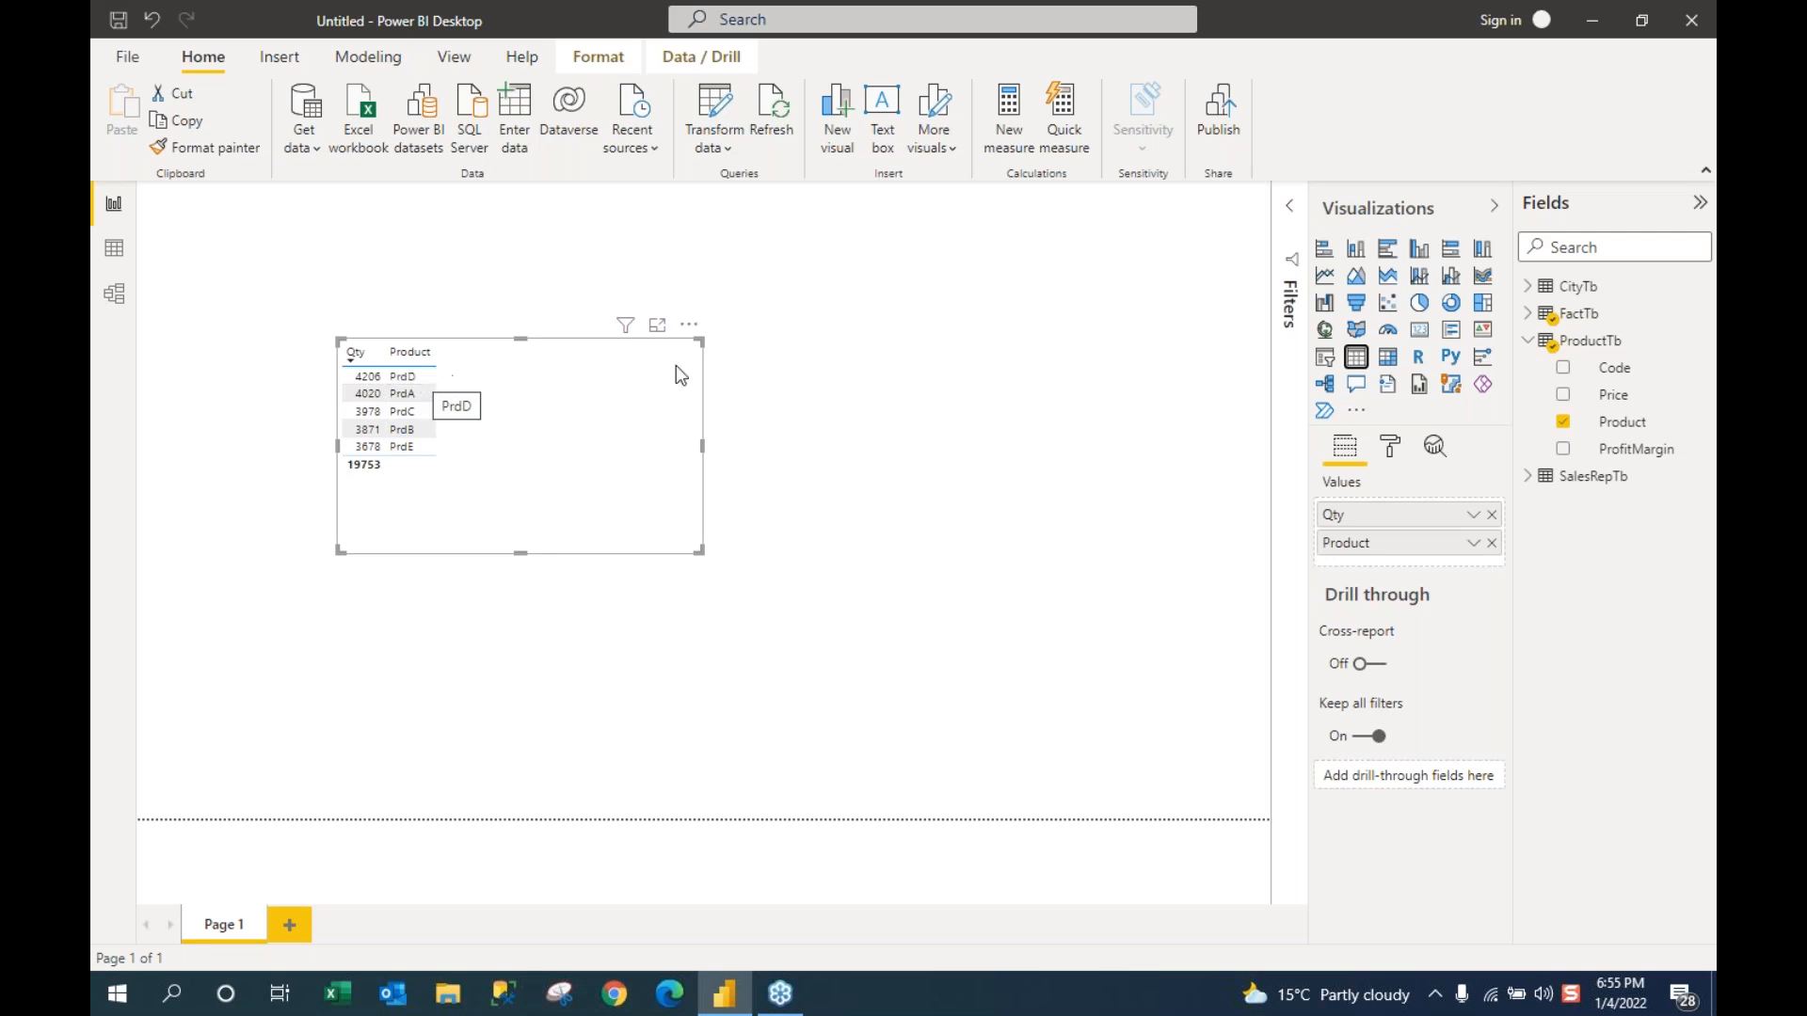
Step: Collapse ProductTb, expand CityTb, and drop the City field onto the canvas as a map
click(1529, 344)
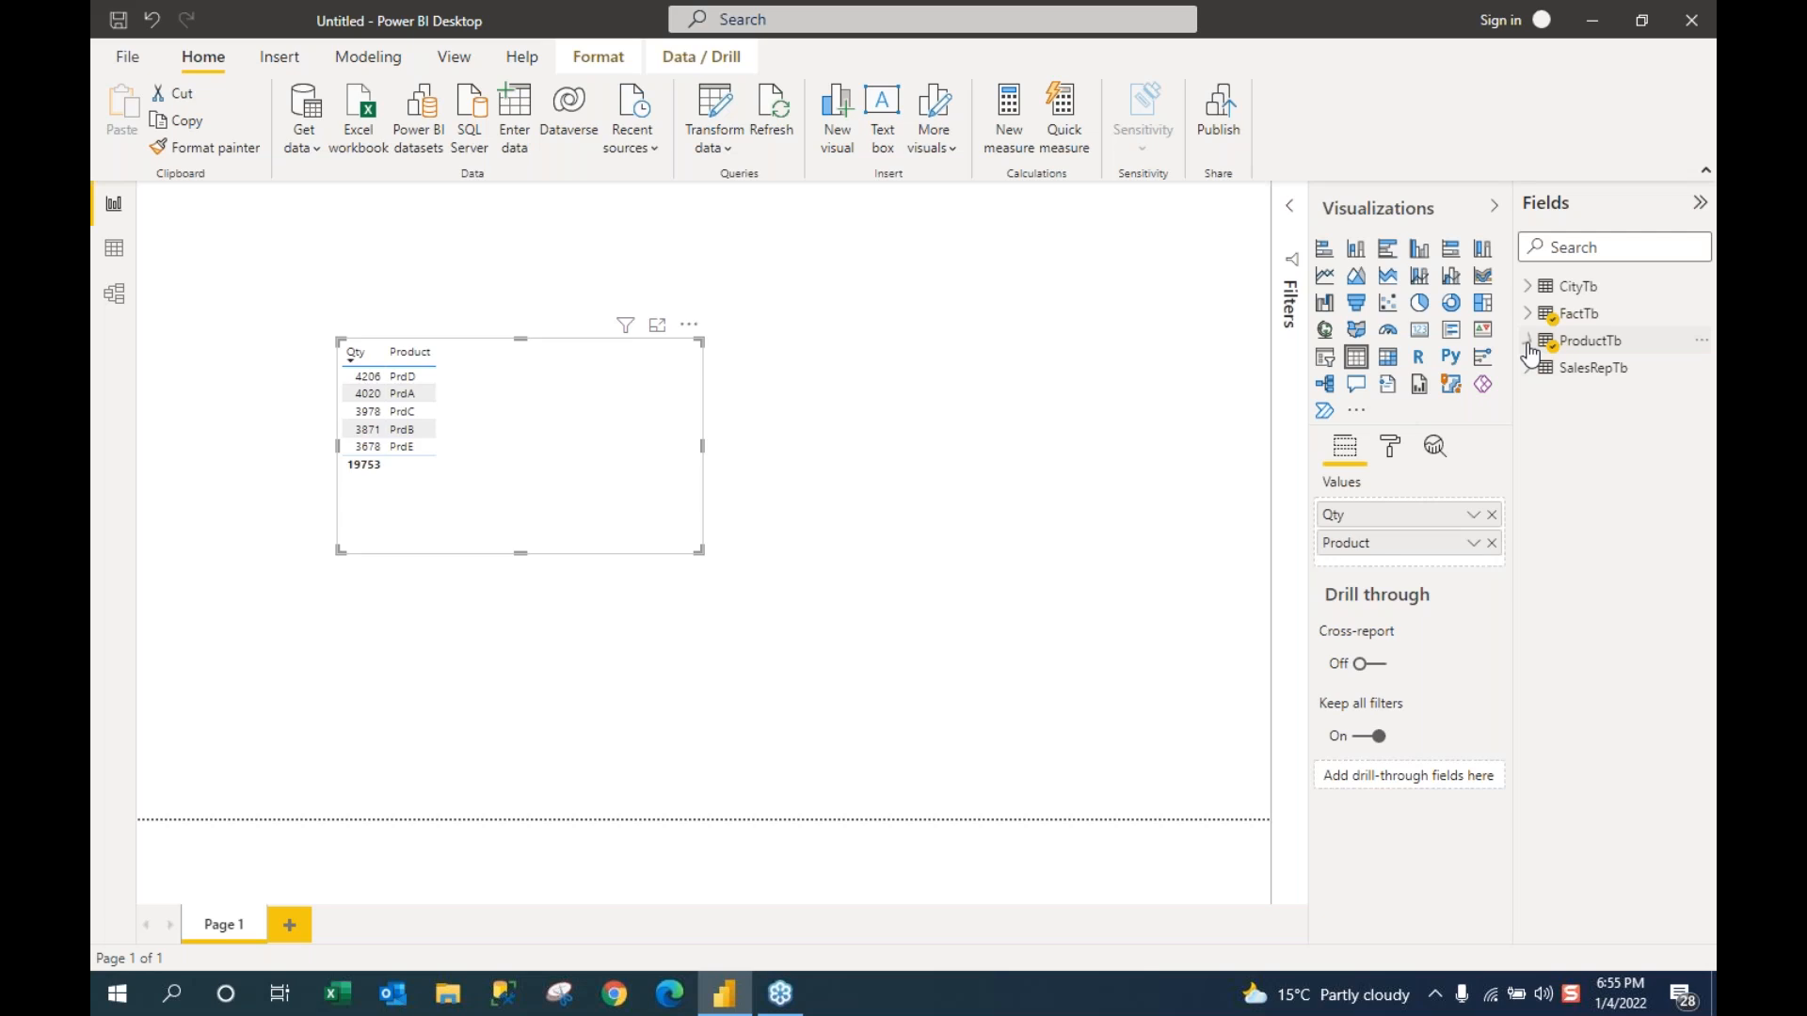
click(1527, 288)
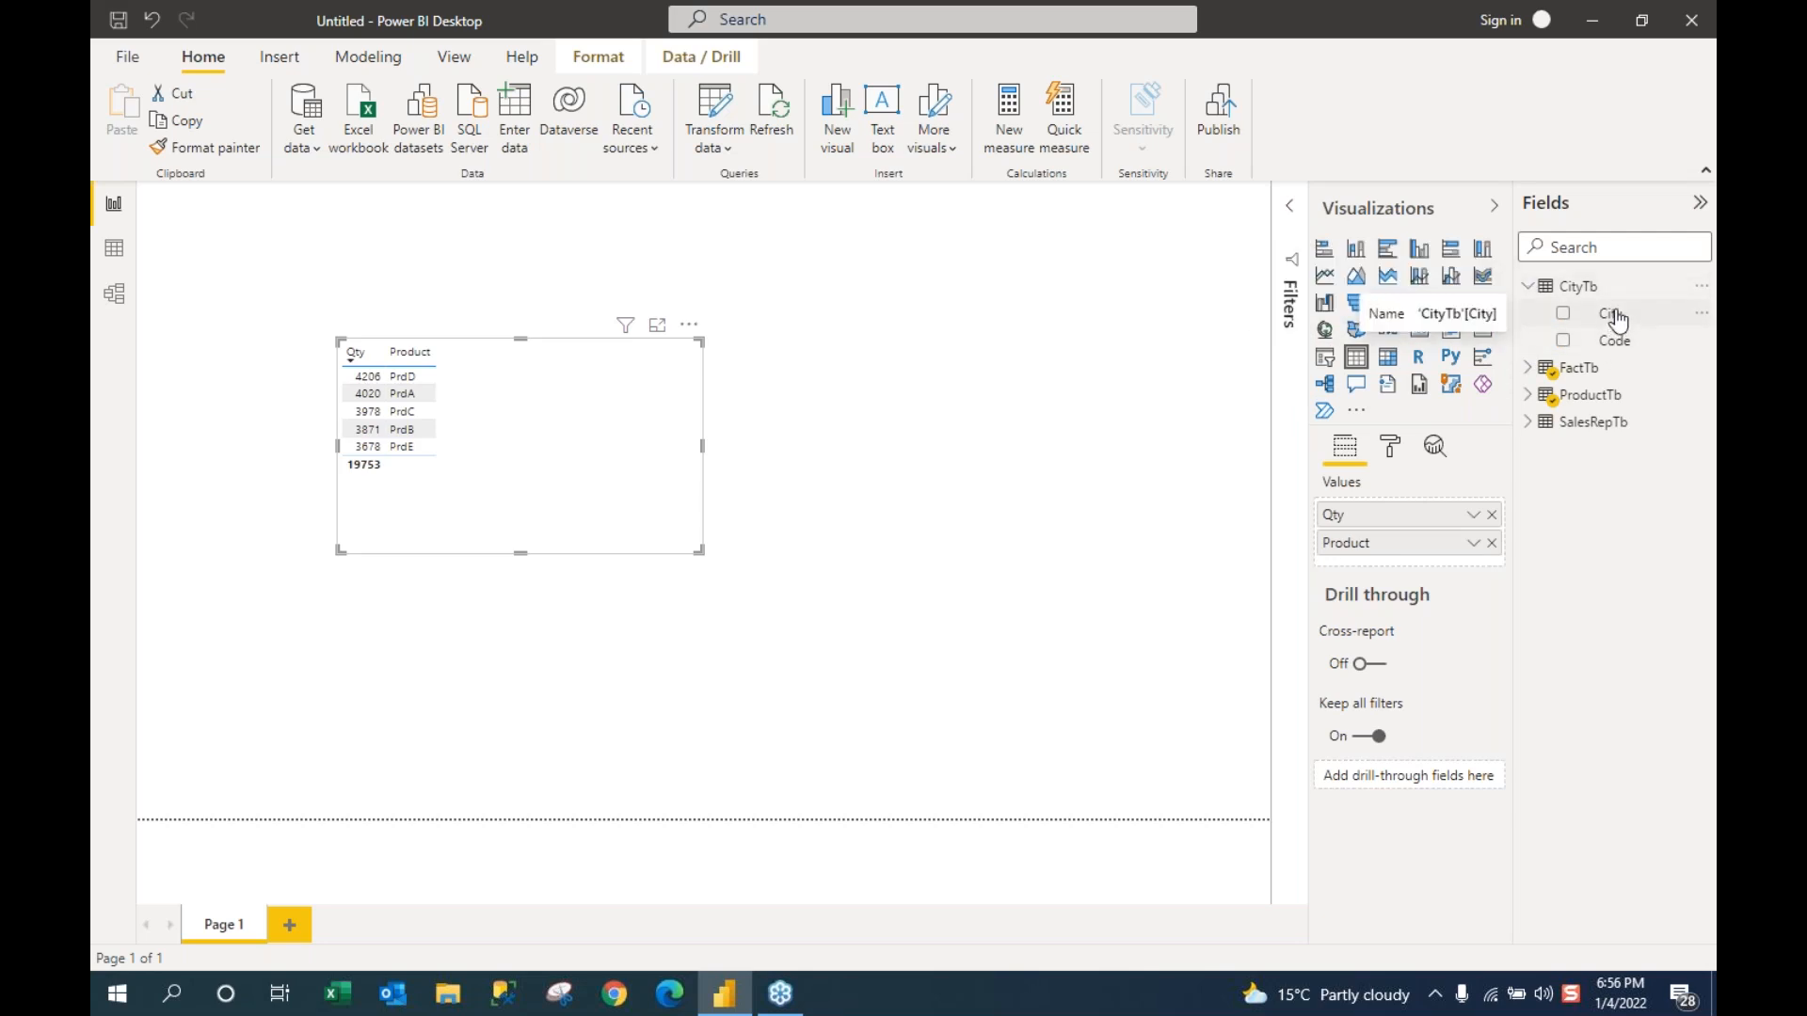
drag(1617, 320, 1051, 296)
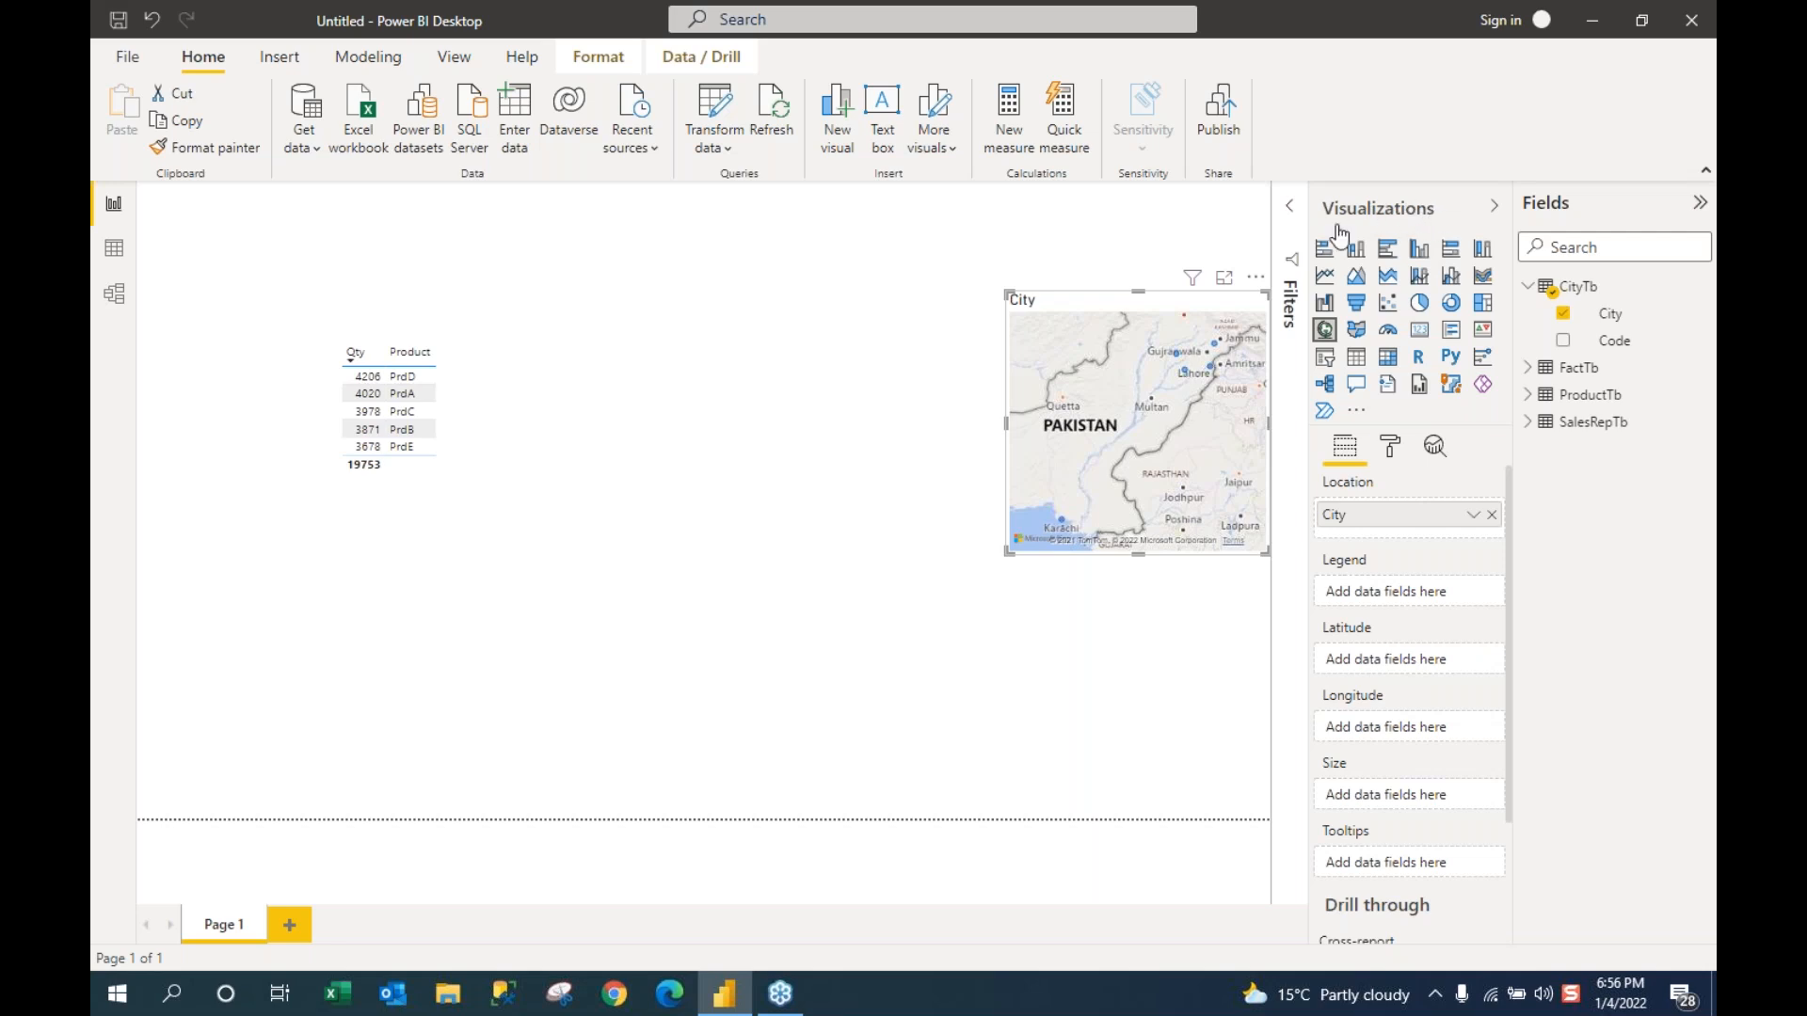
Step: Make the map a shortened City slicer at the top right, filtered to Faisalabad
click(1326, 361)
drag(1139, 562, 1144, 423)
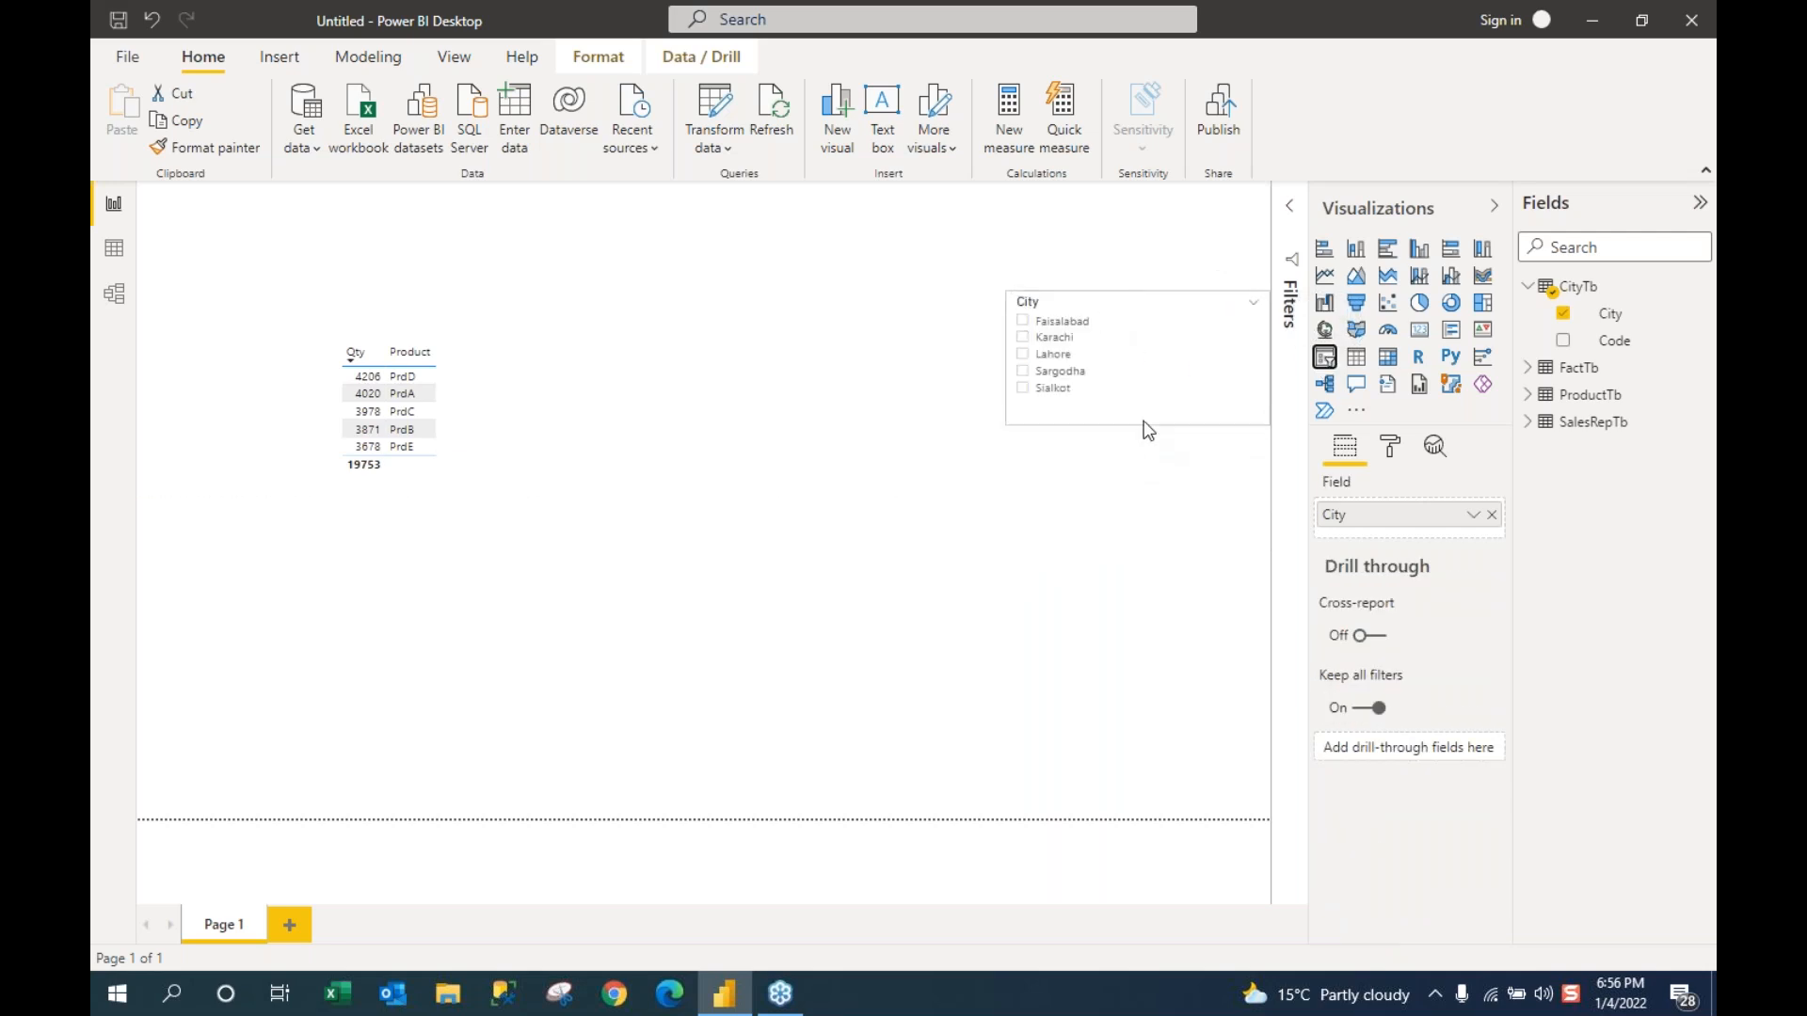
drag(1100, 288, 1104, 234)
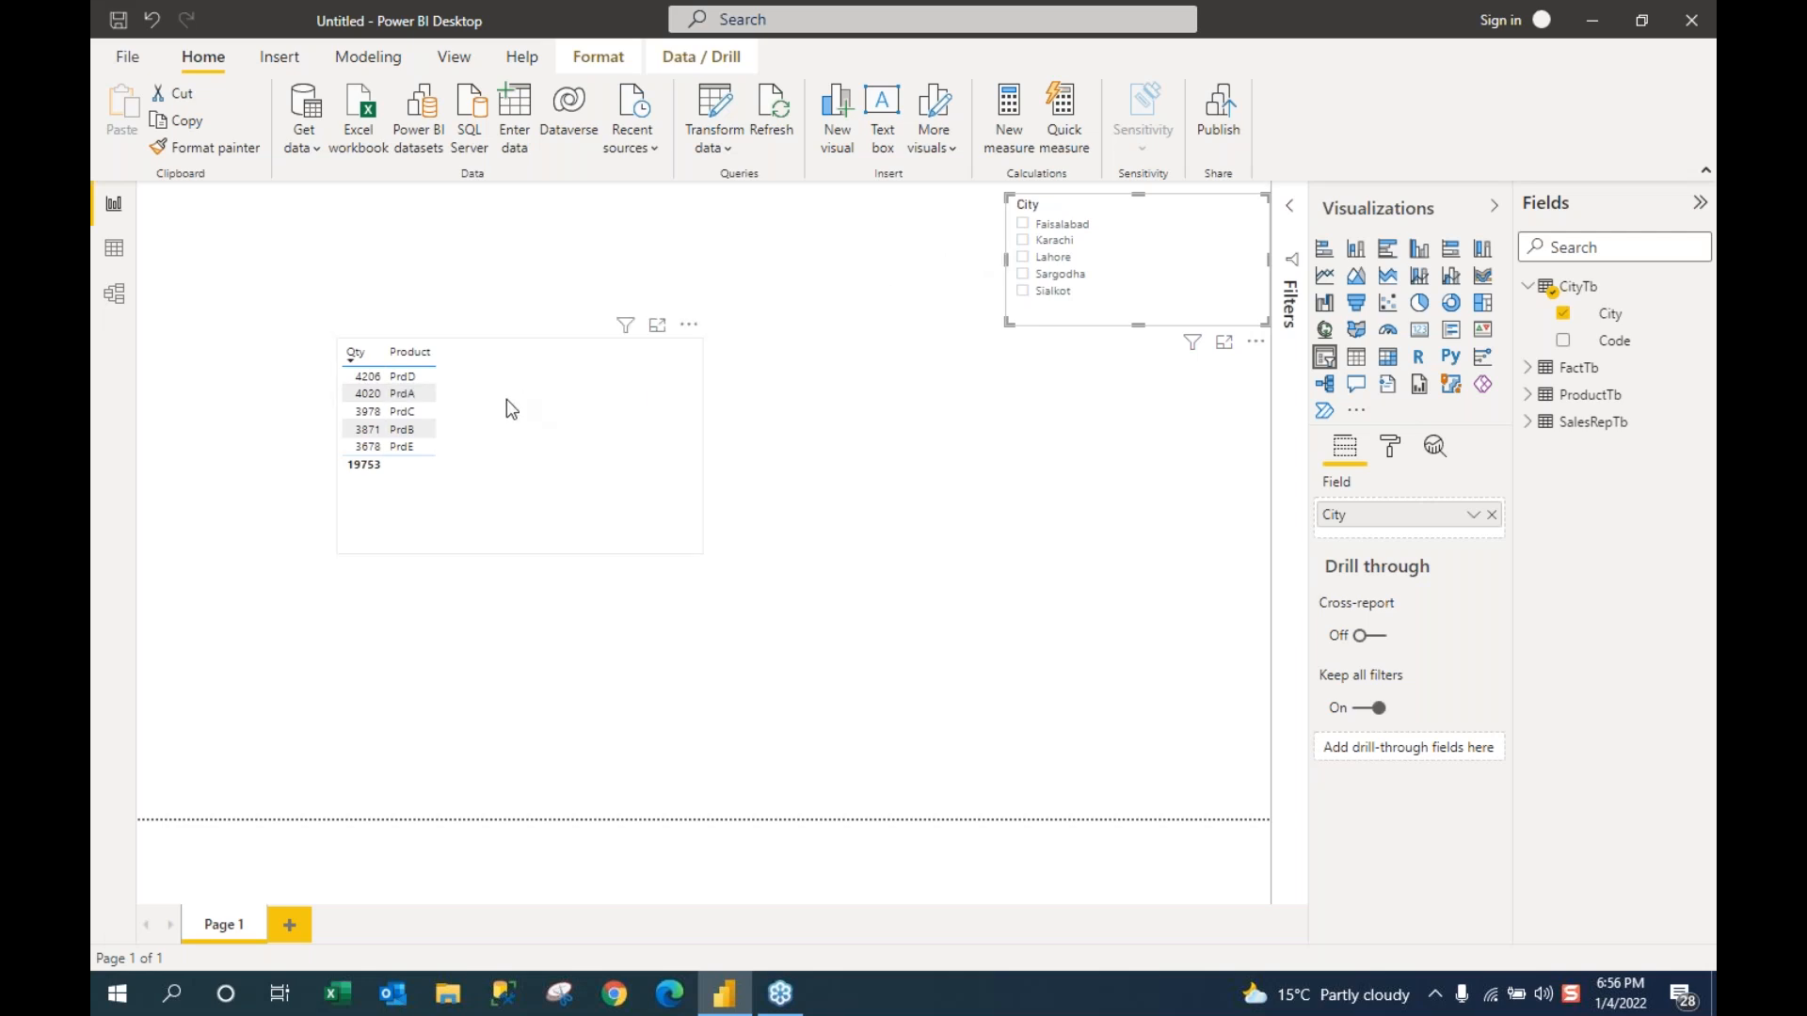
click(1027, 228)
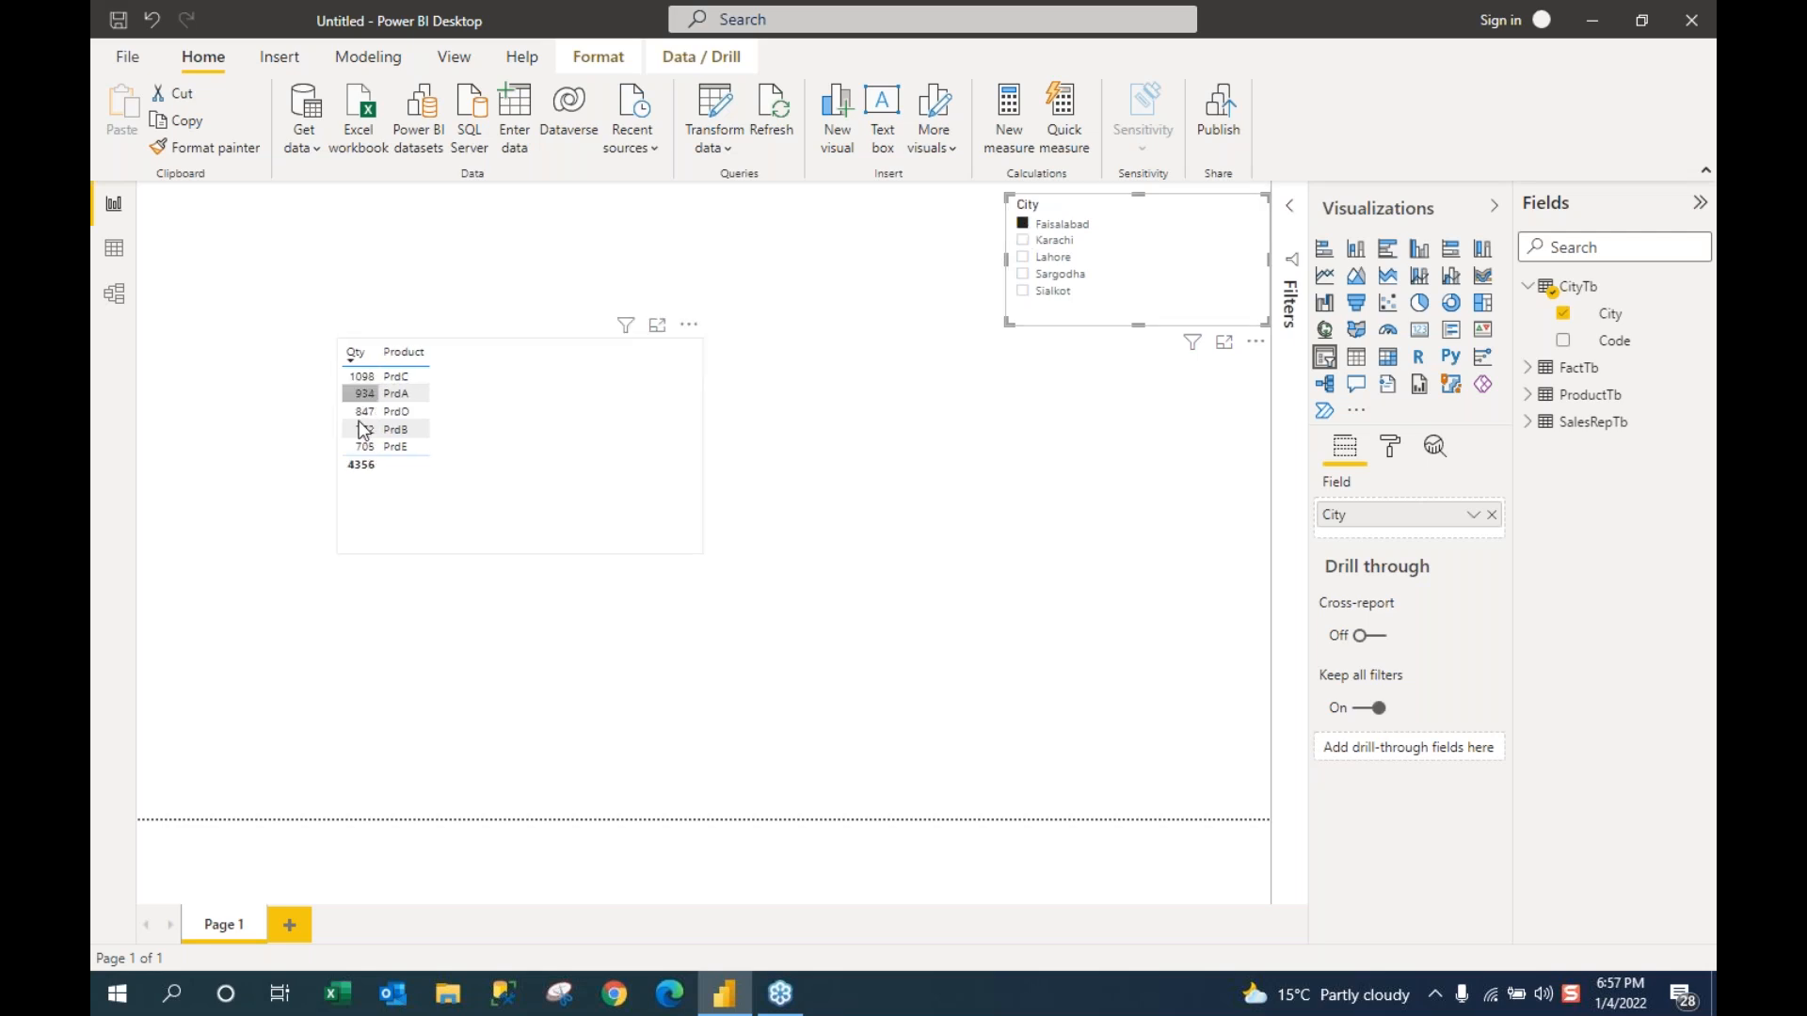
Step: Move Product ahead of Qty in the table's Values and narrow the table visual
click(517, 452)
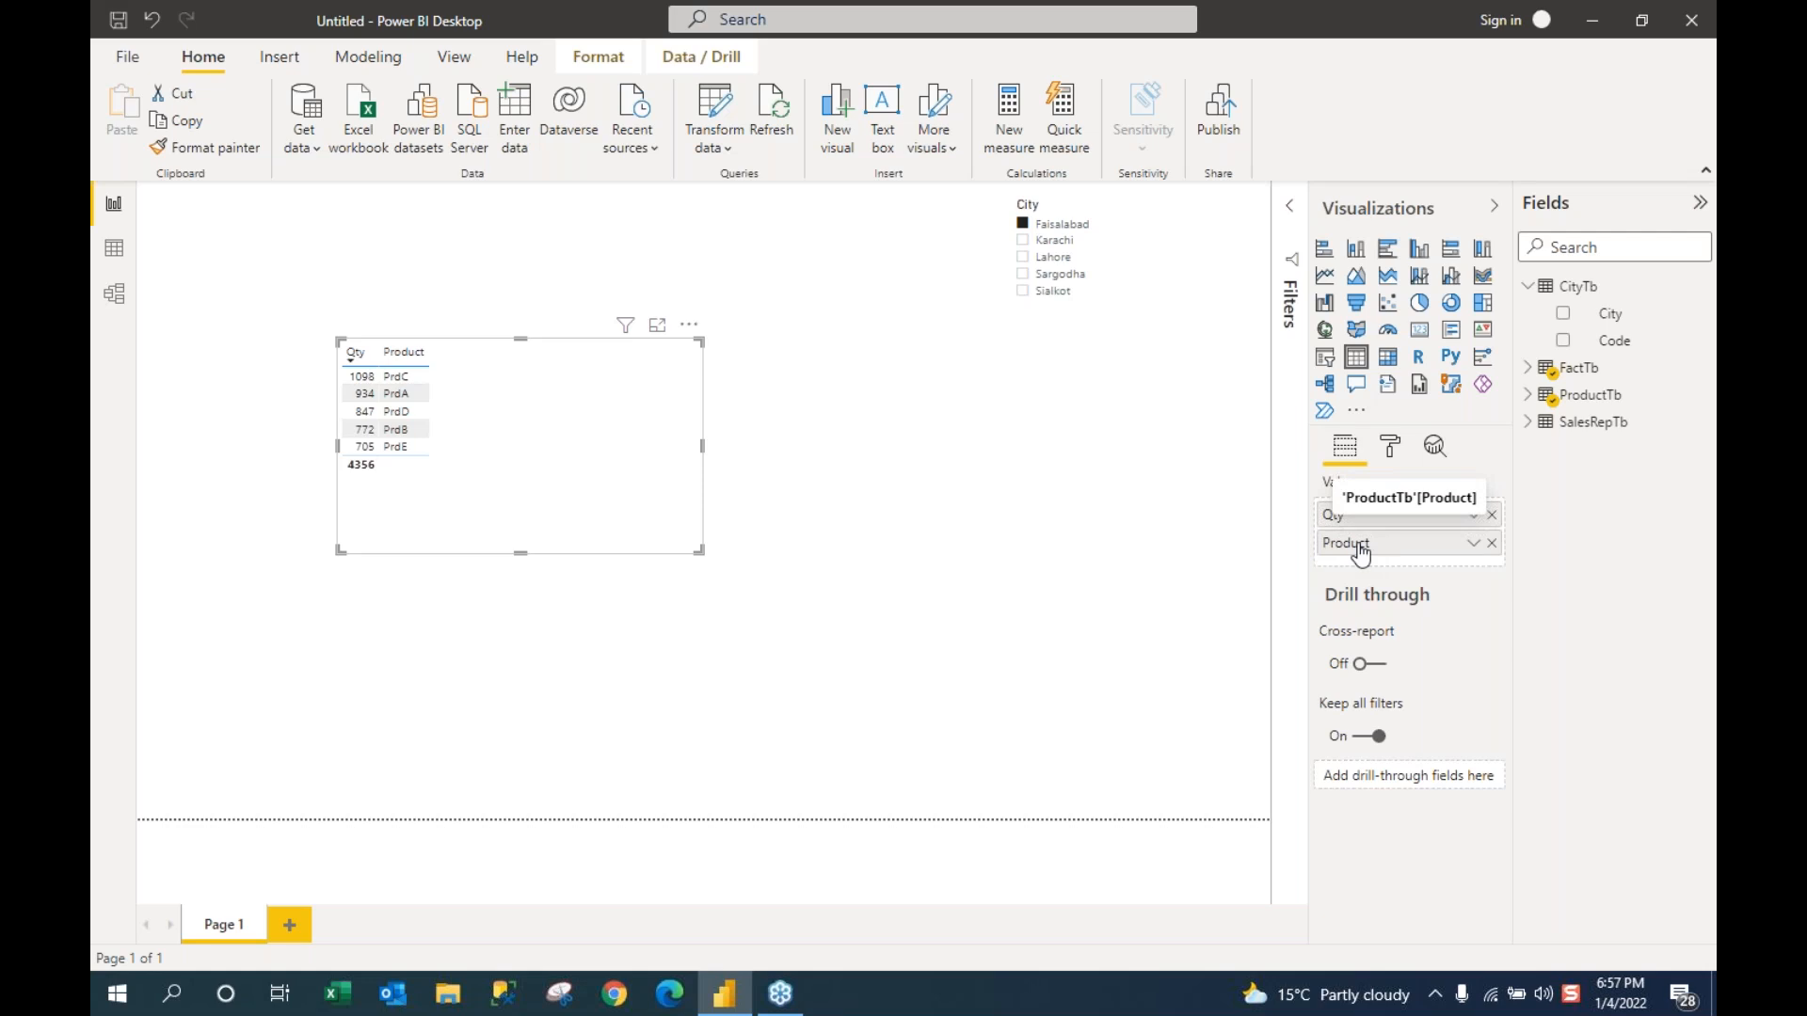
drag(1373, 553, 1382, 515)
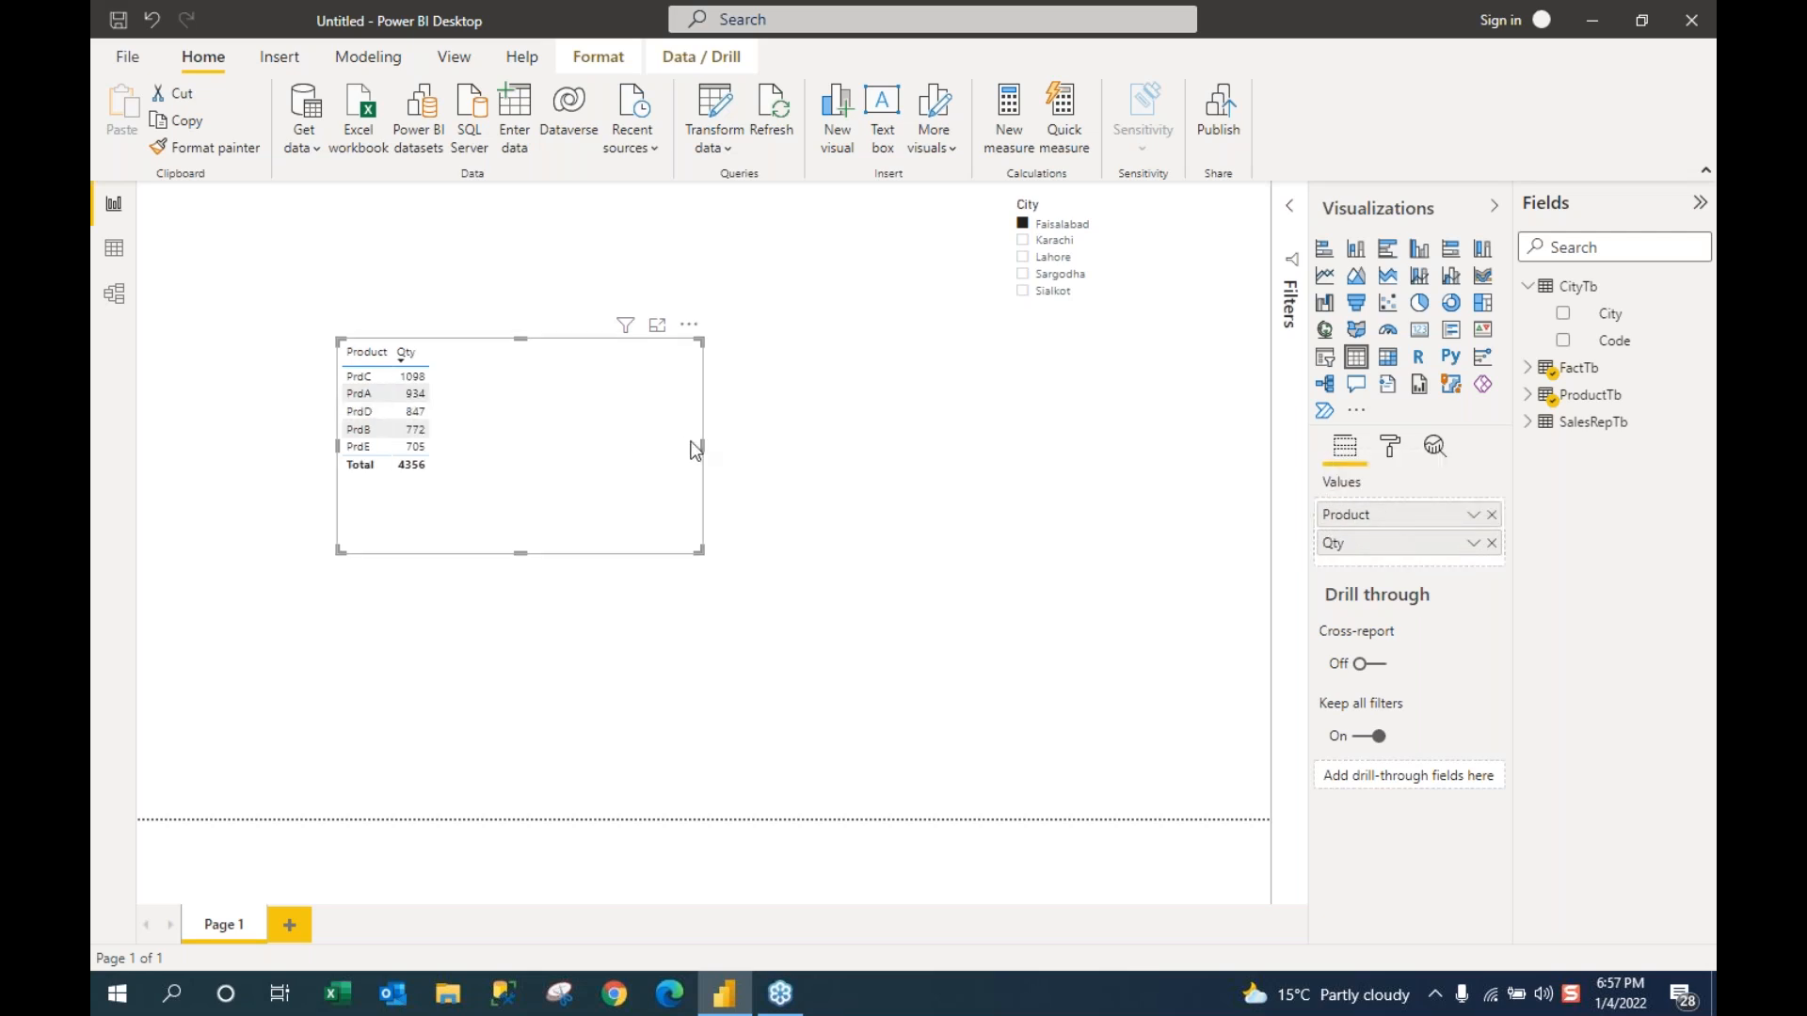
drag(702, 446, 648, 444)
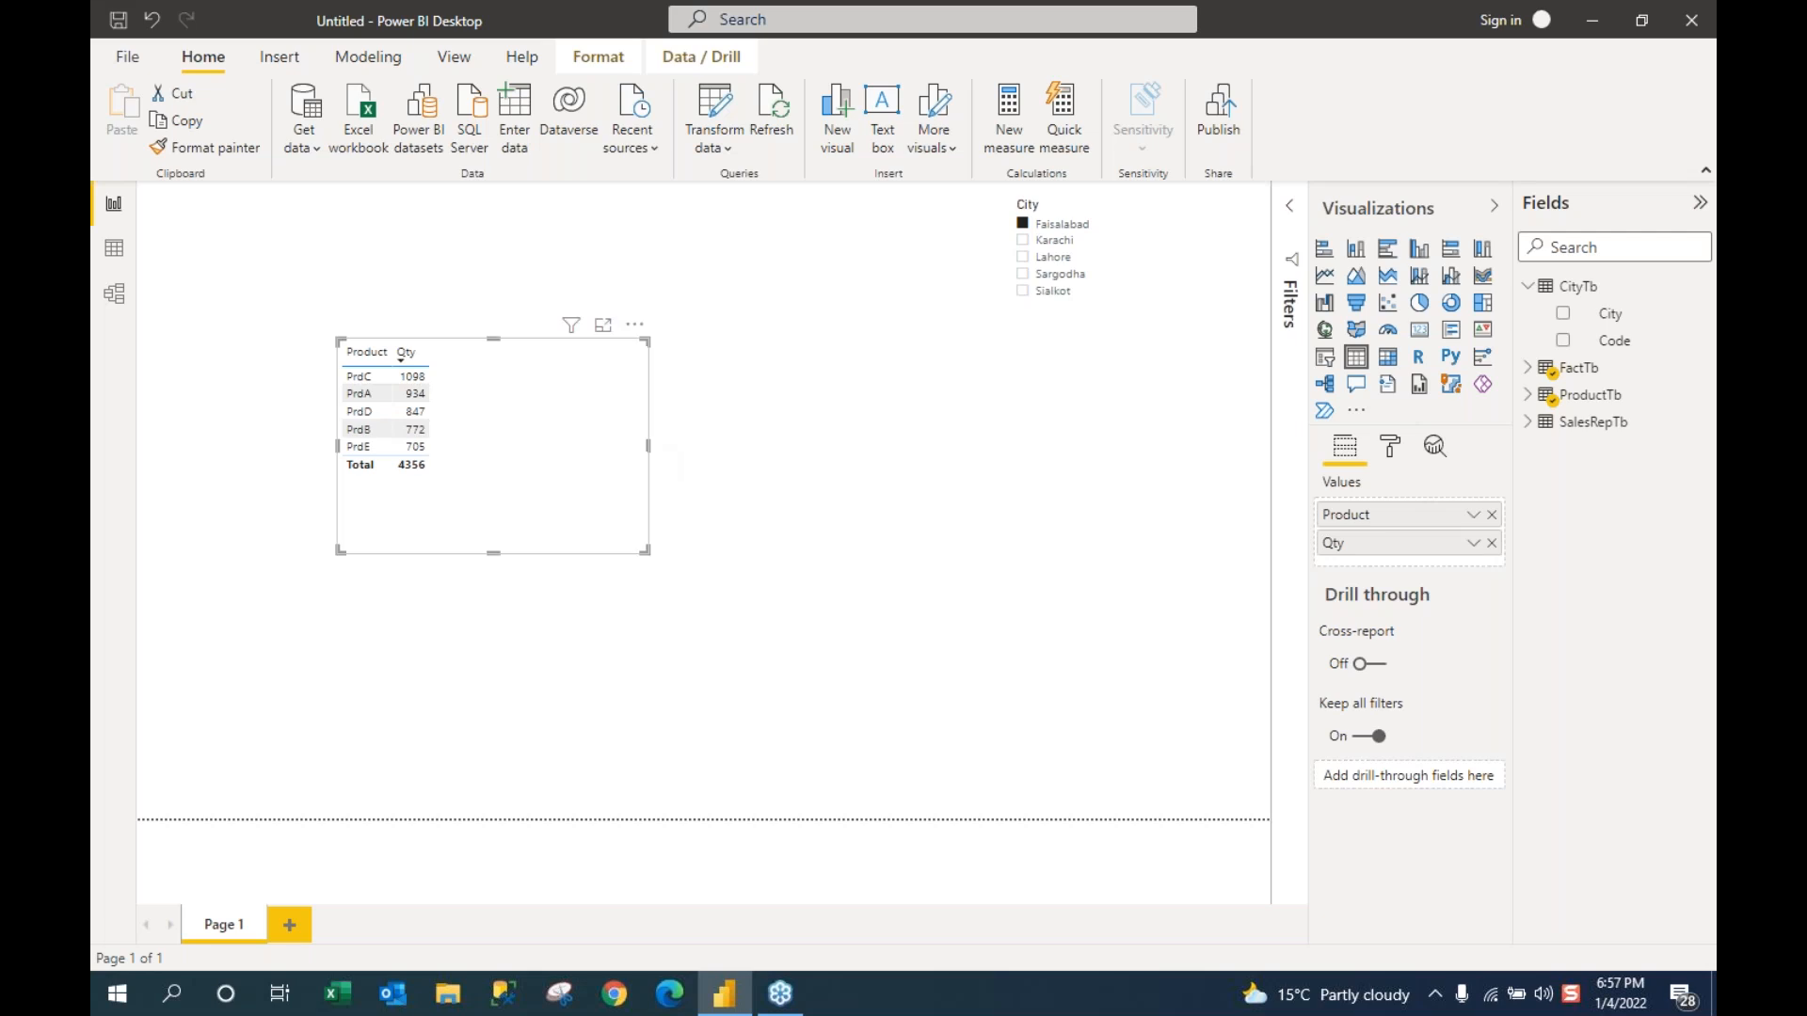
Step: Untick Faisalabad in the City slicer so the table totals 19753 for all cities
click(1026, 229)
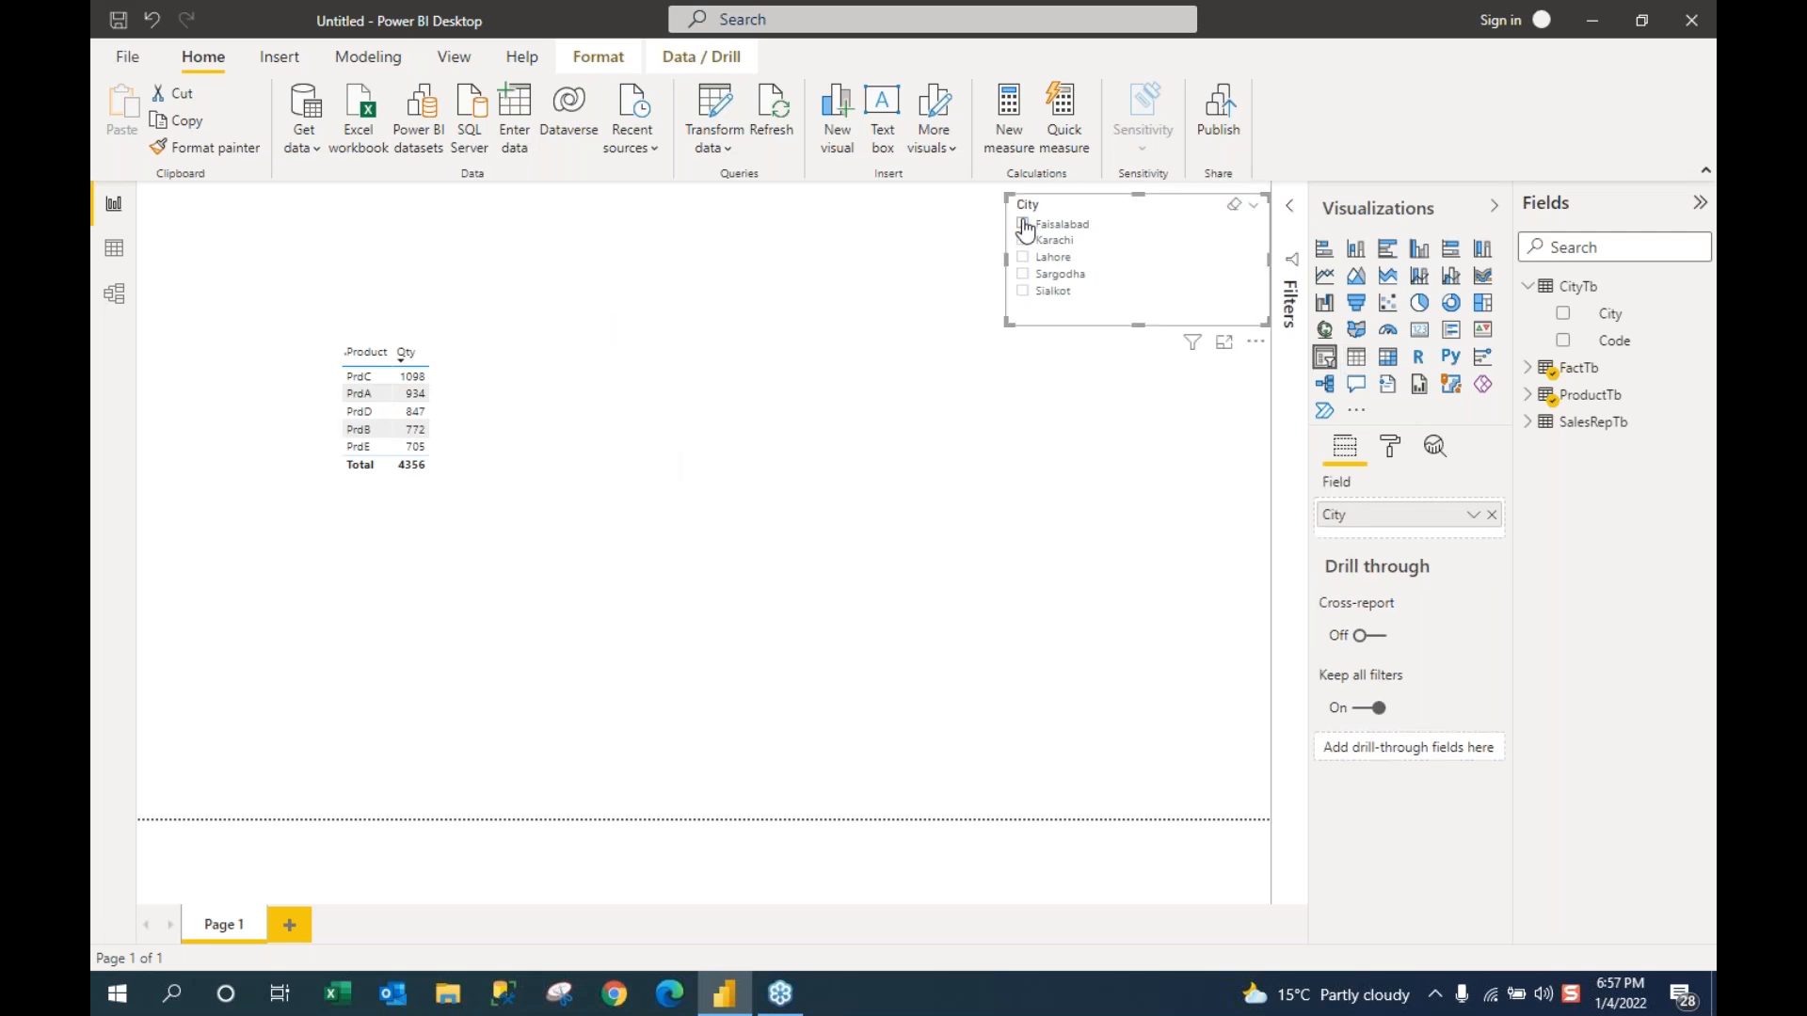
click(1024, 227)
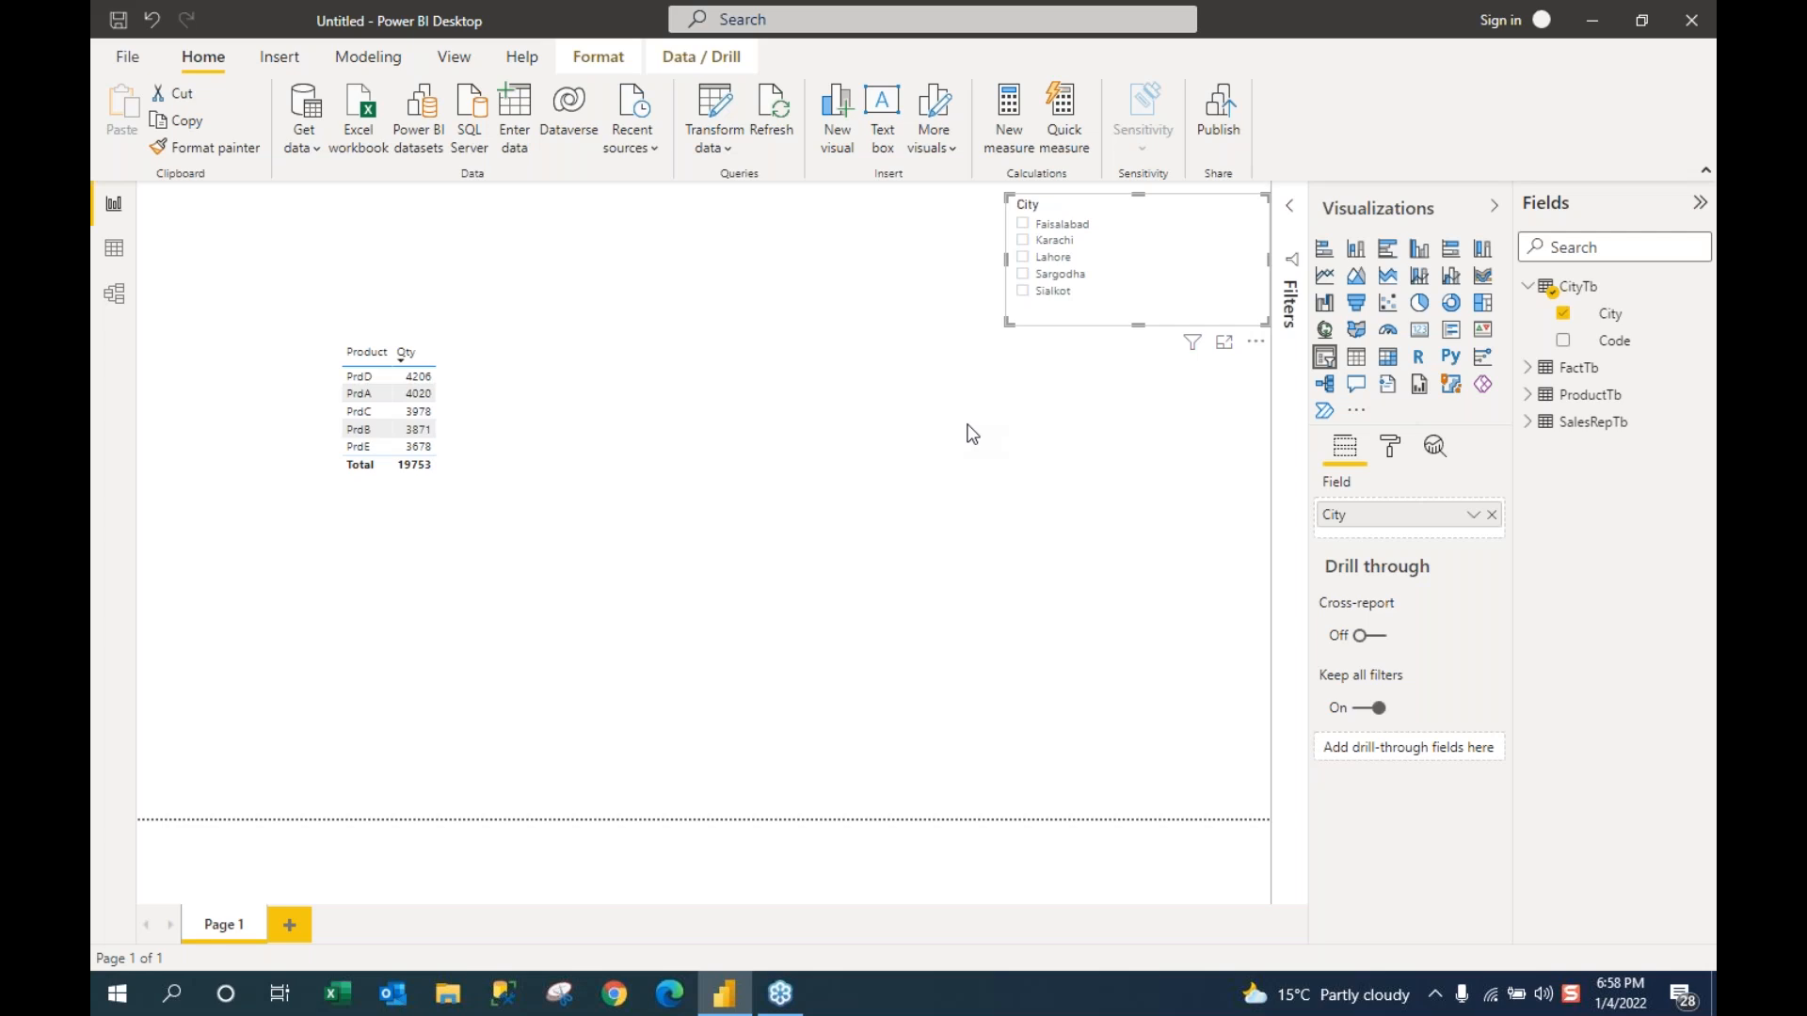
Step: Peek at FactTb, collapse FactTb and CityTb, and expand ProductTb to show Code, Price, Product, ProfitMargin
click(1529, 370)
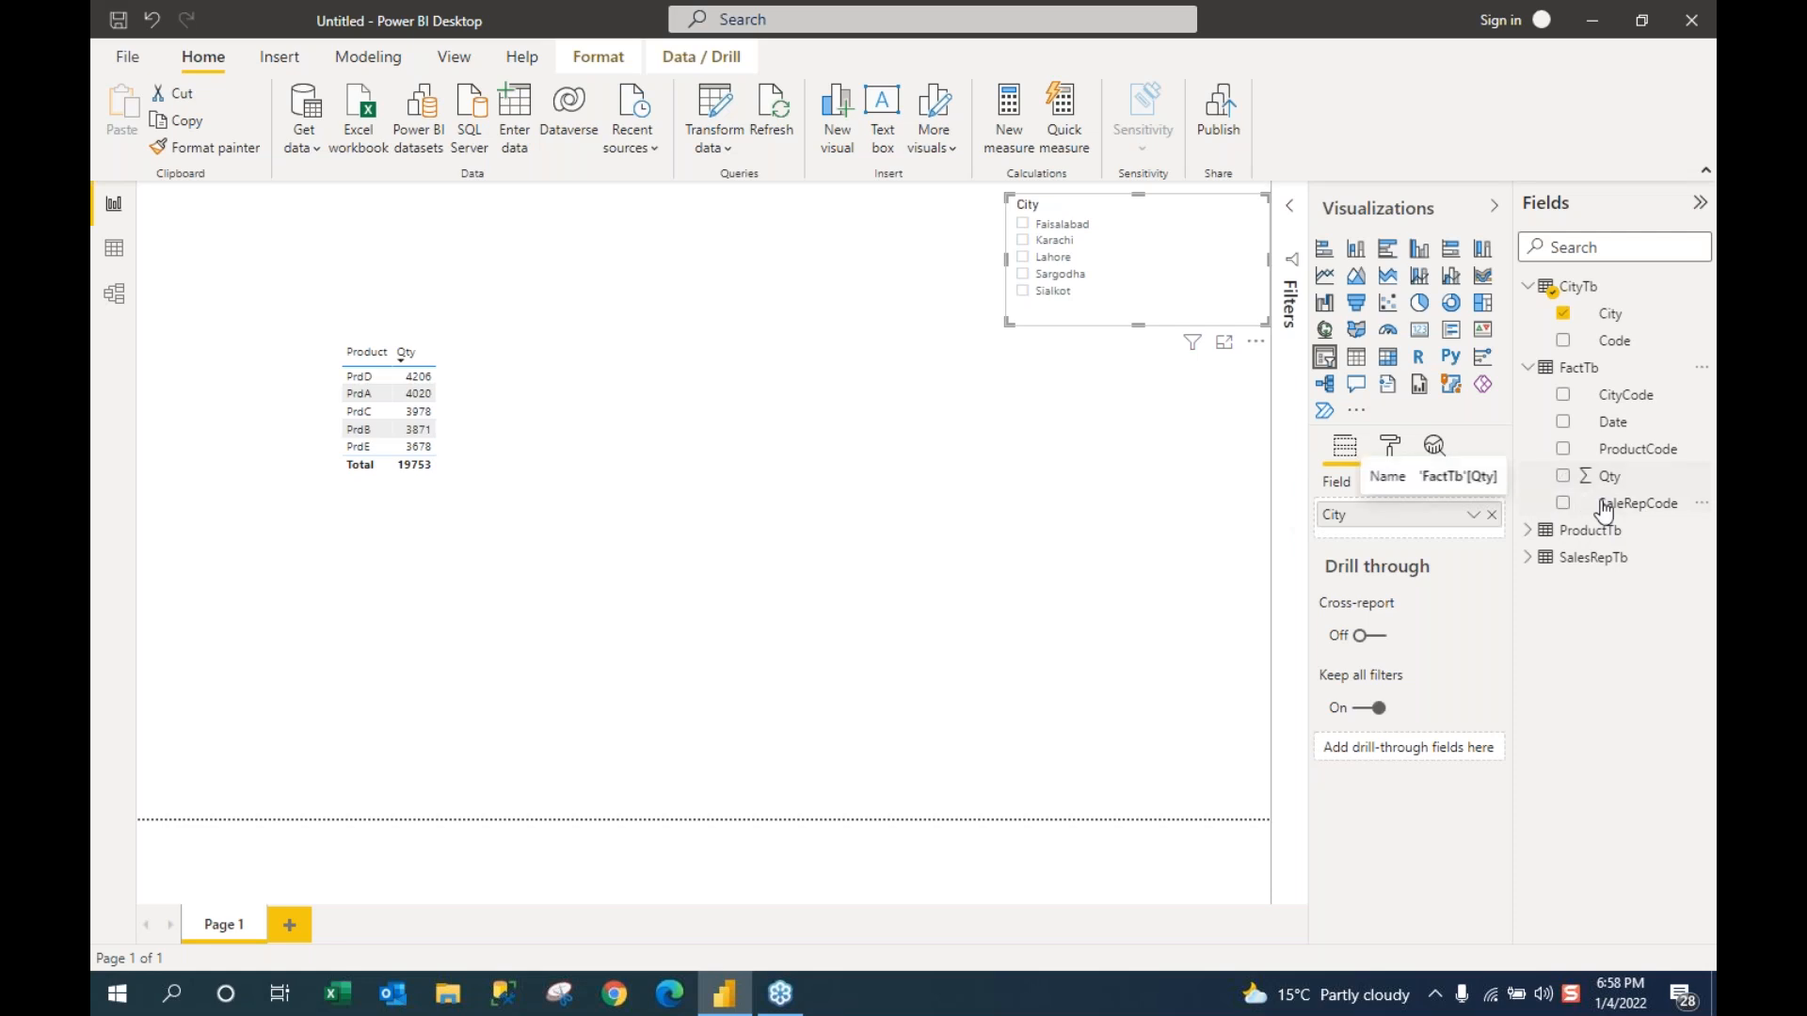
click(1527, 368)
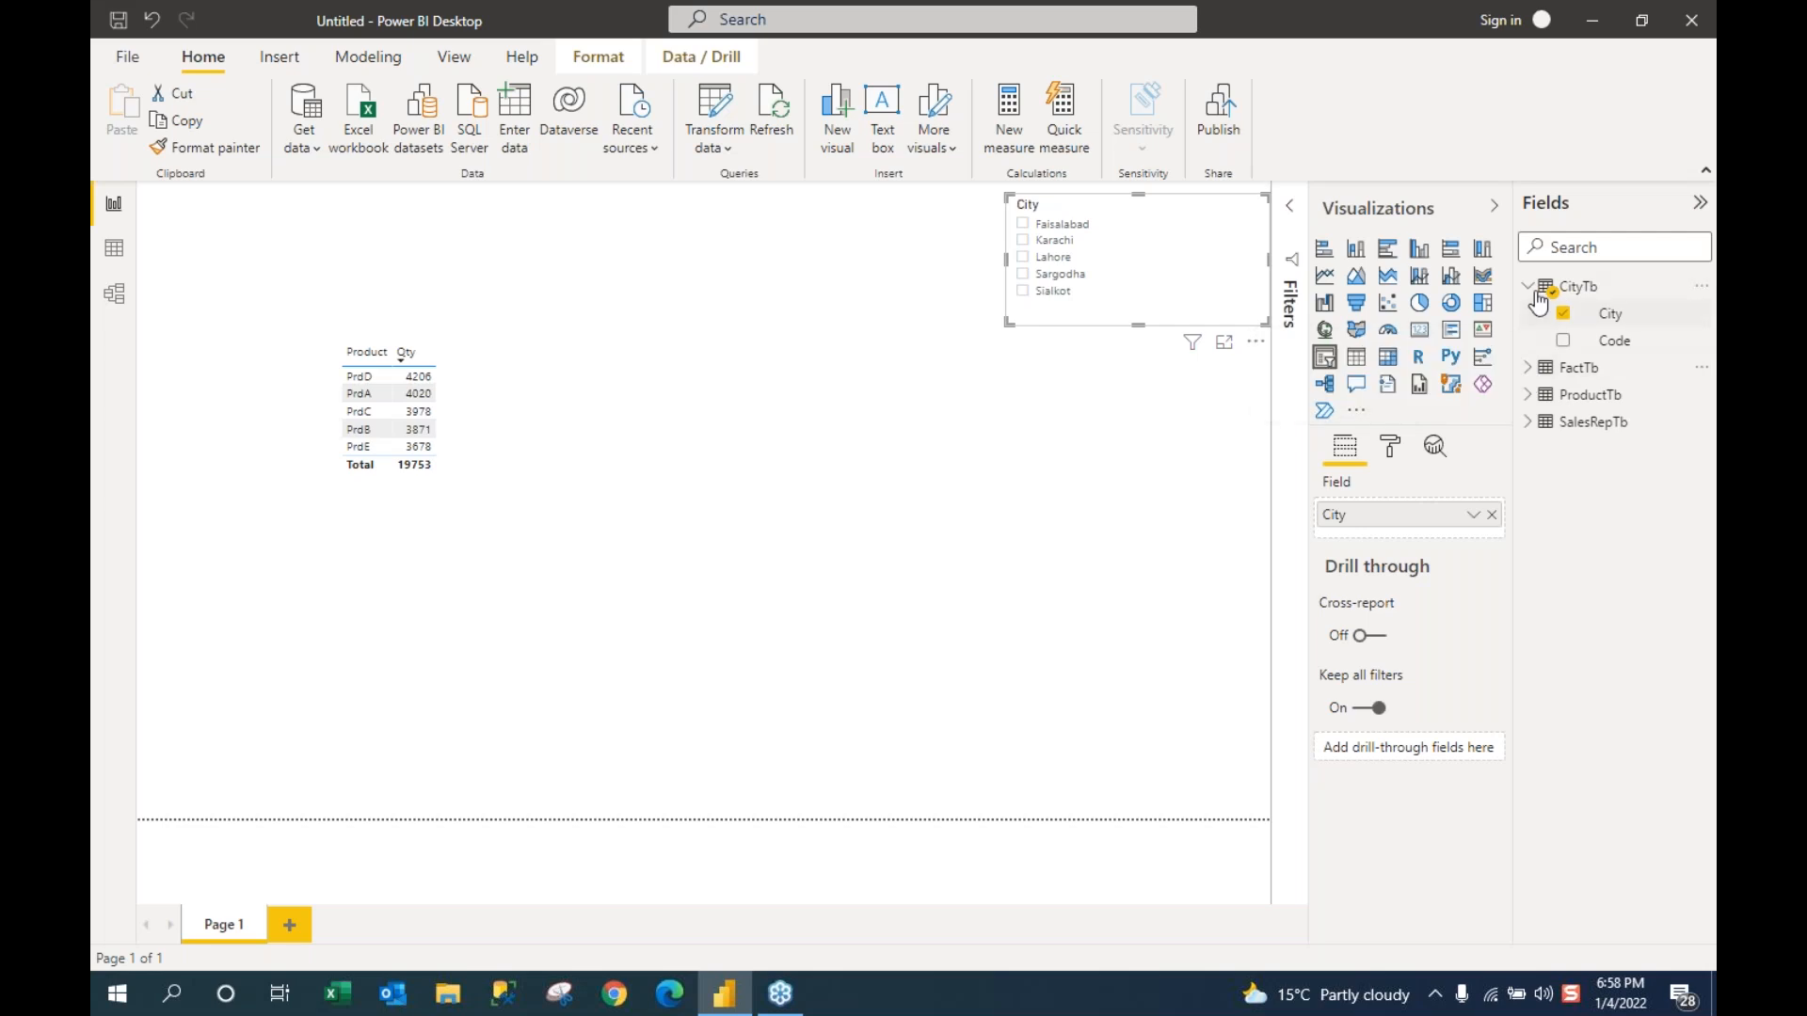
click(1528, 287)
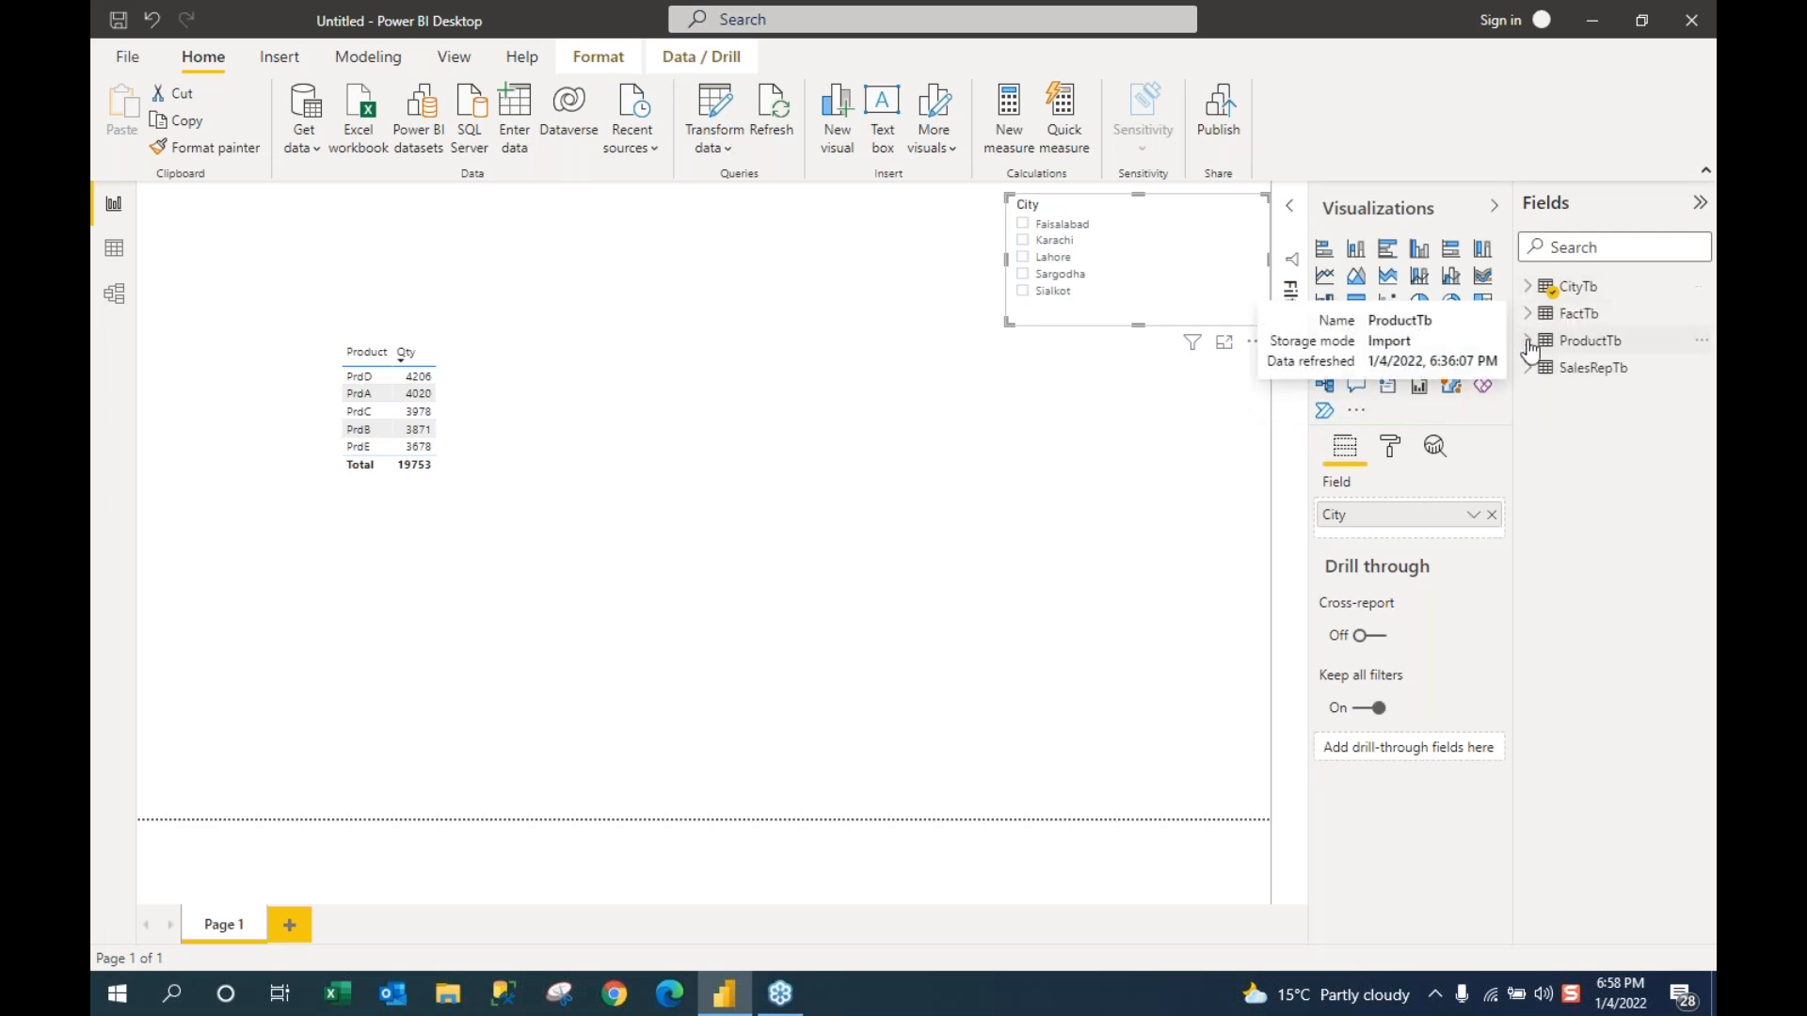
click(1528, 343)
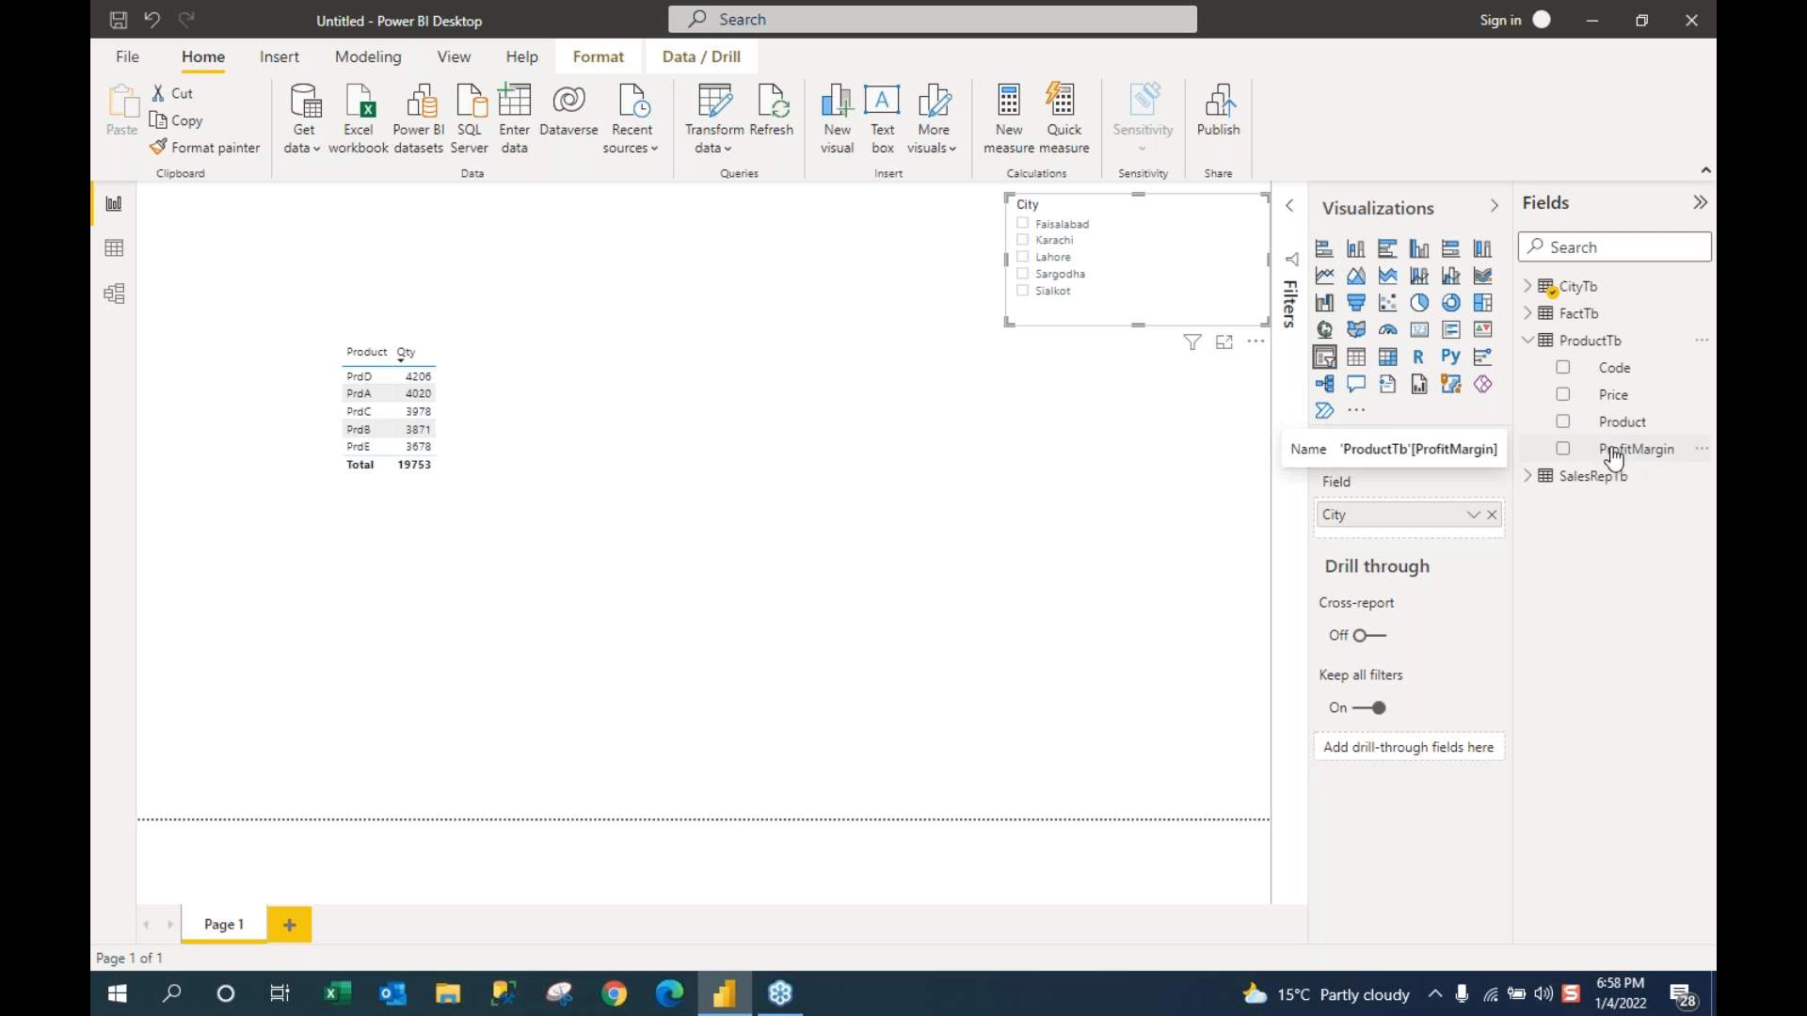
Step: Collapse ProductTb in the Fields pane and click empty canvas to deselect the City slicer
click(1527, 341)
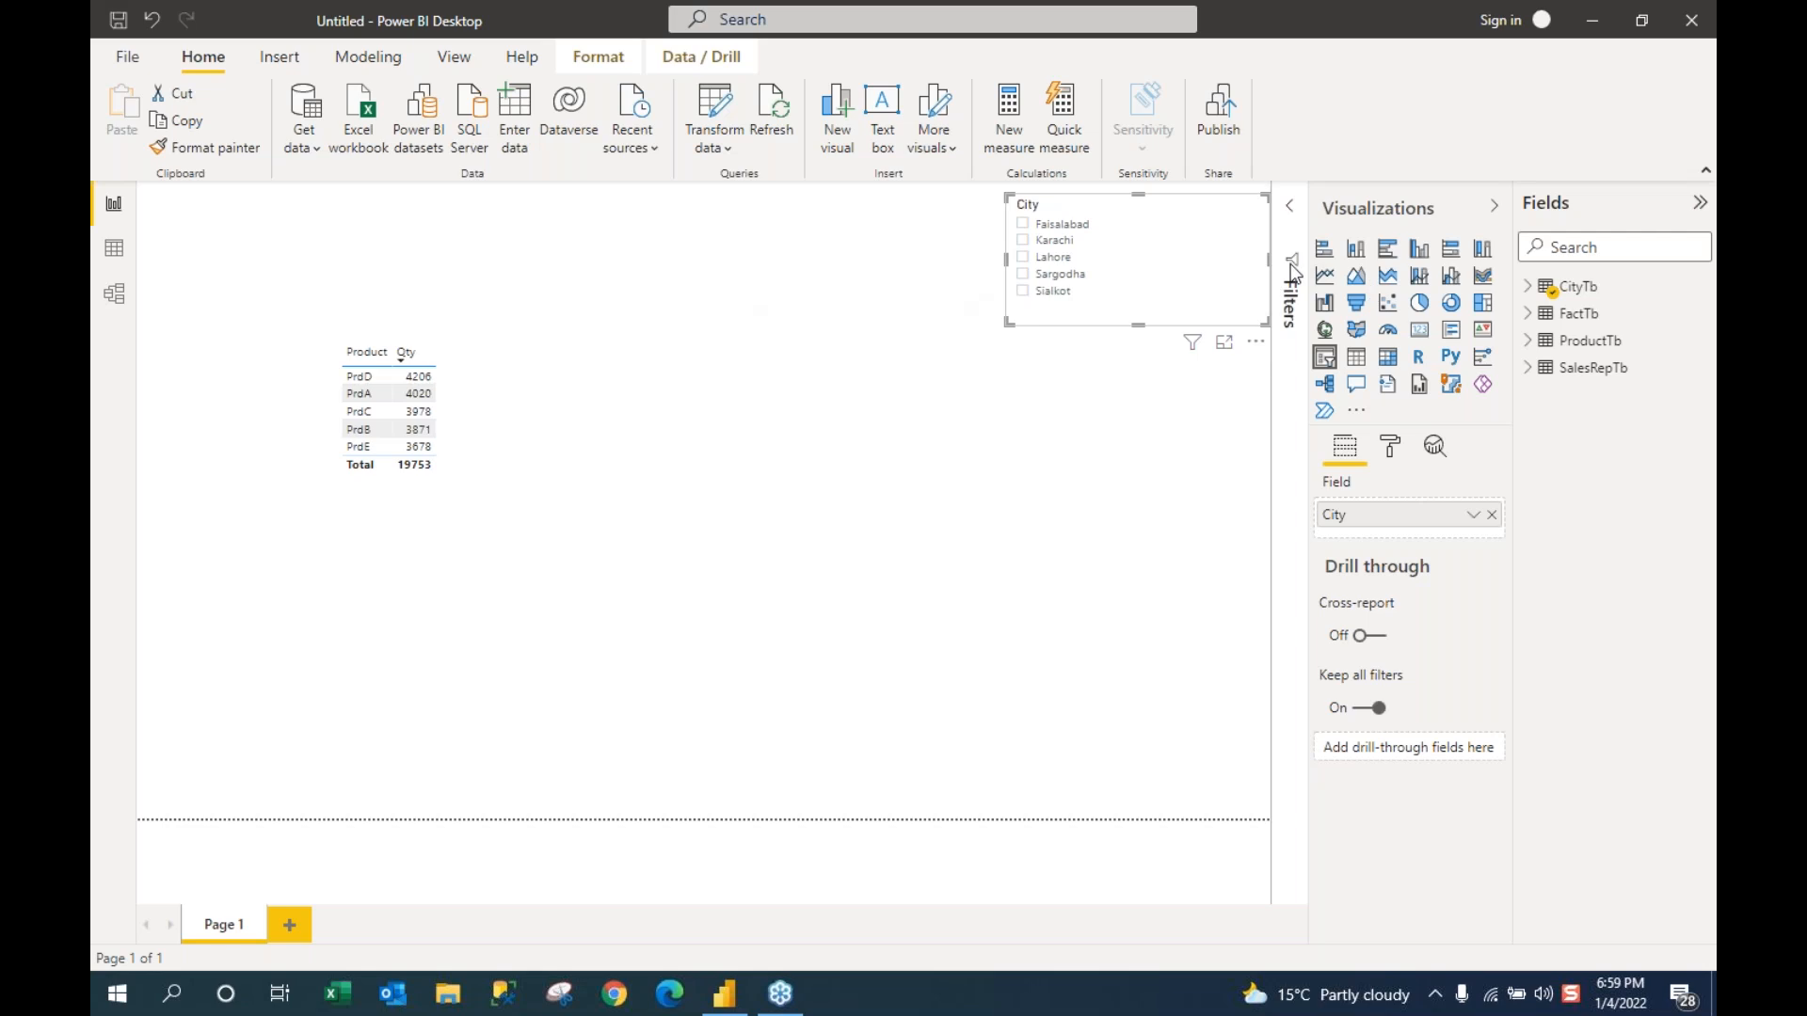
click(404, 254)
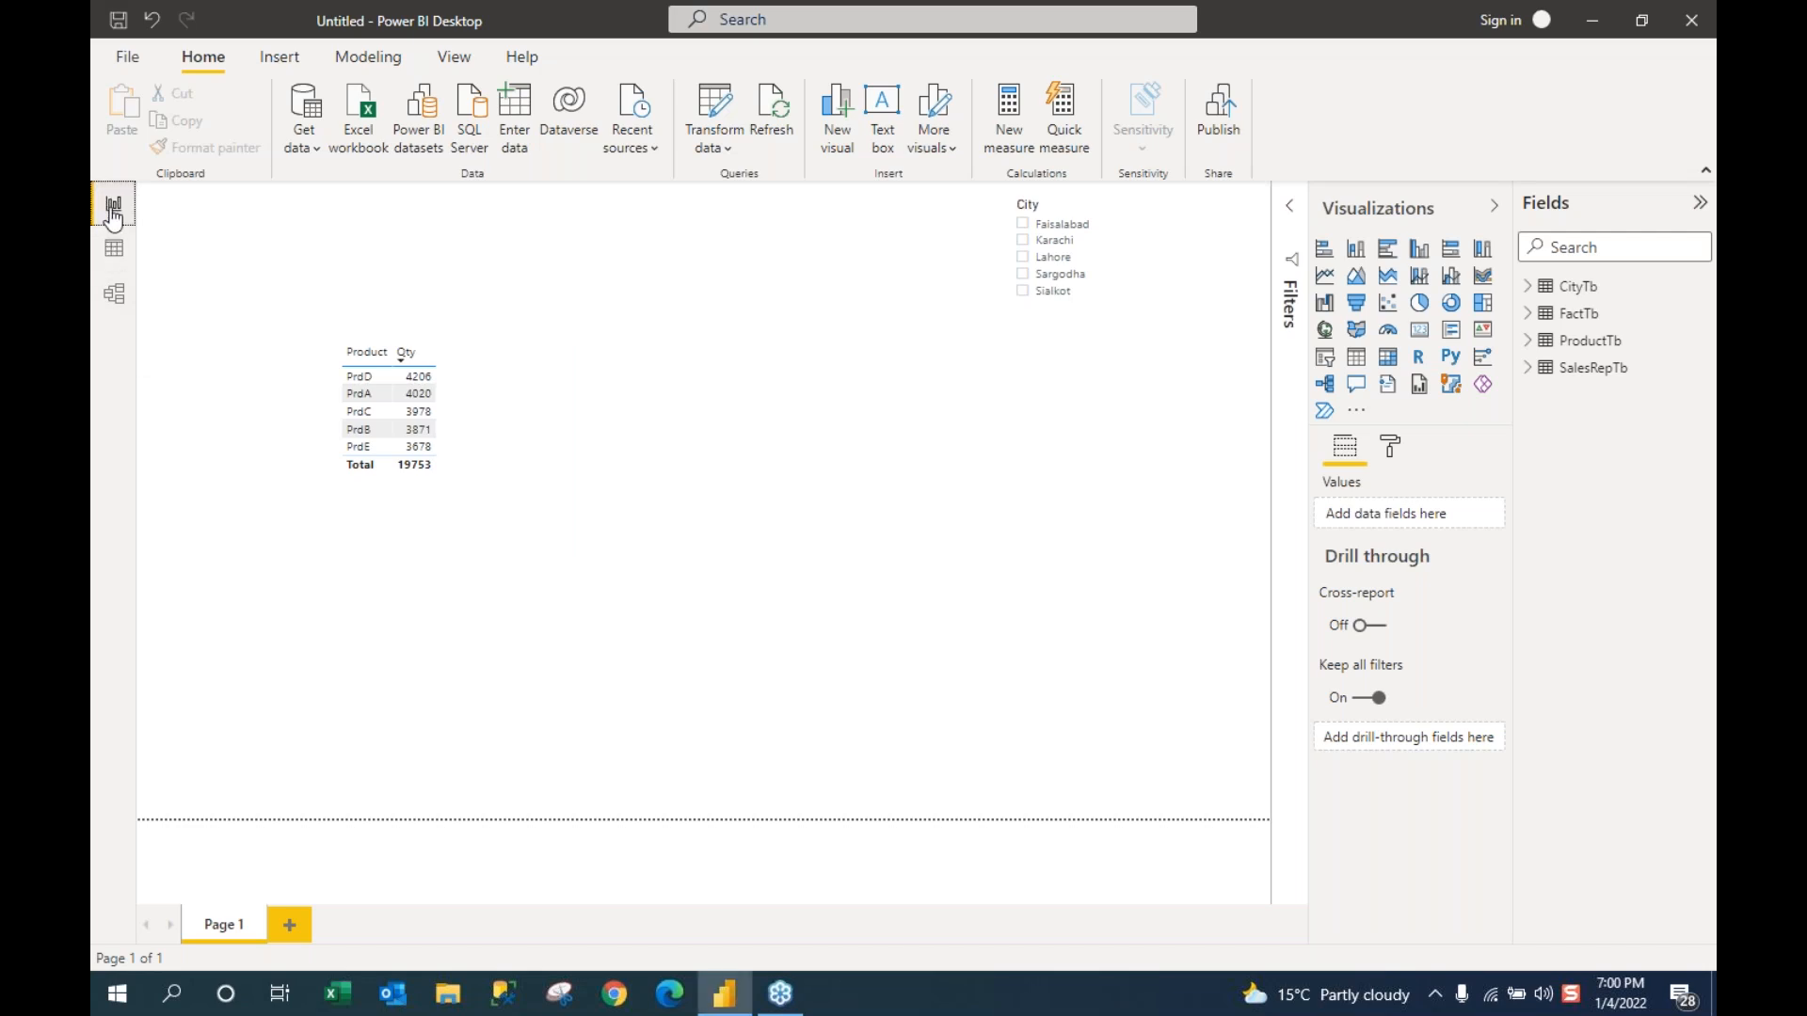
Step: Glance at the Model view diagram, then open Data view showing FactTb's 1,943 rows
click(116, 299)
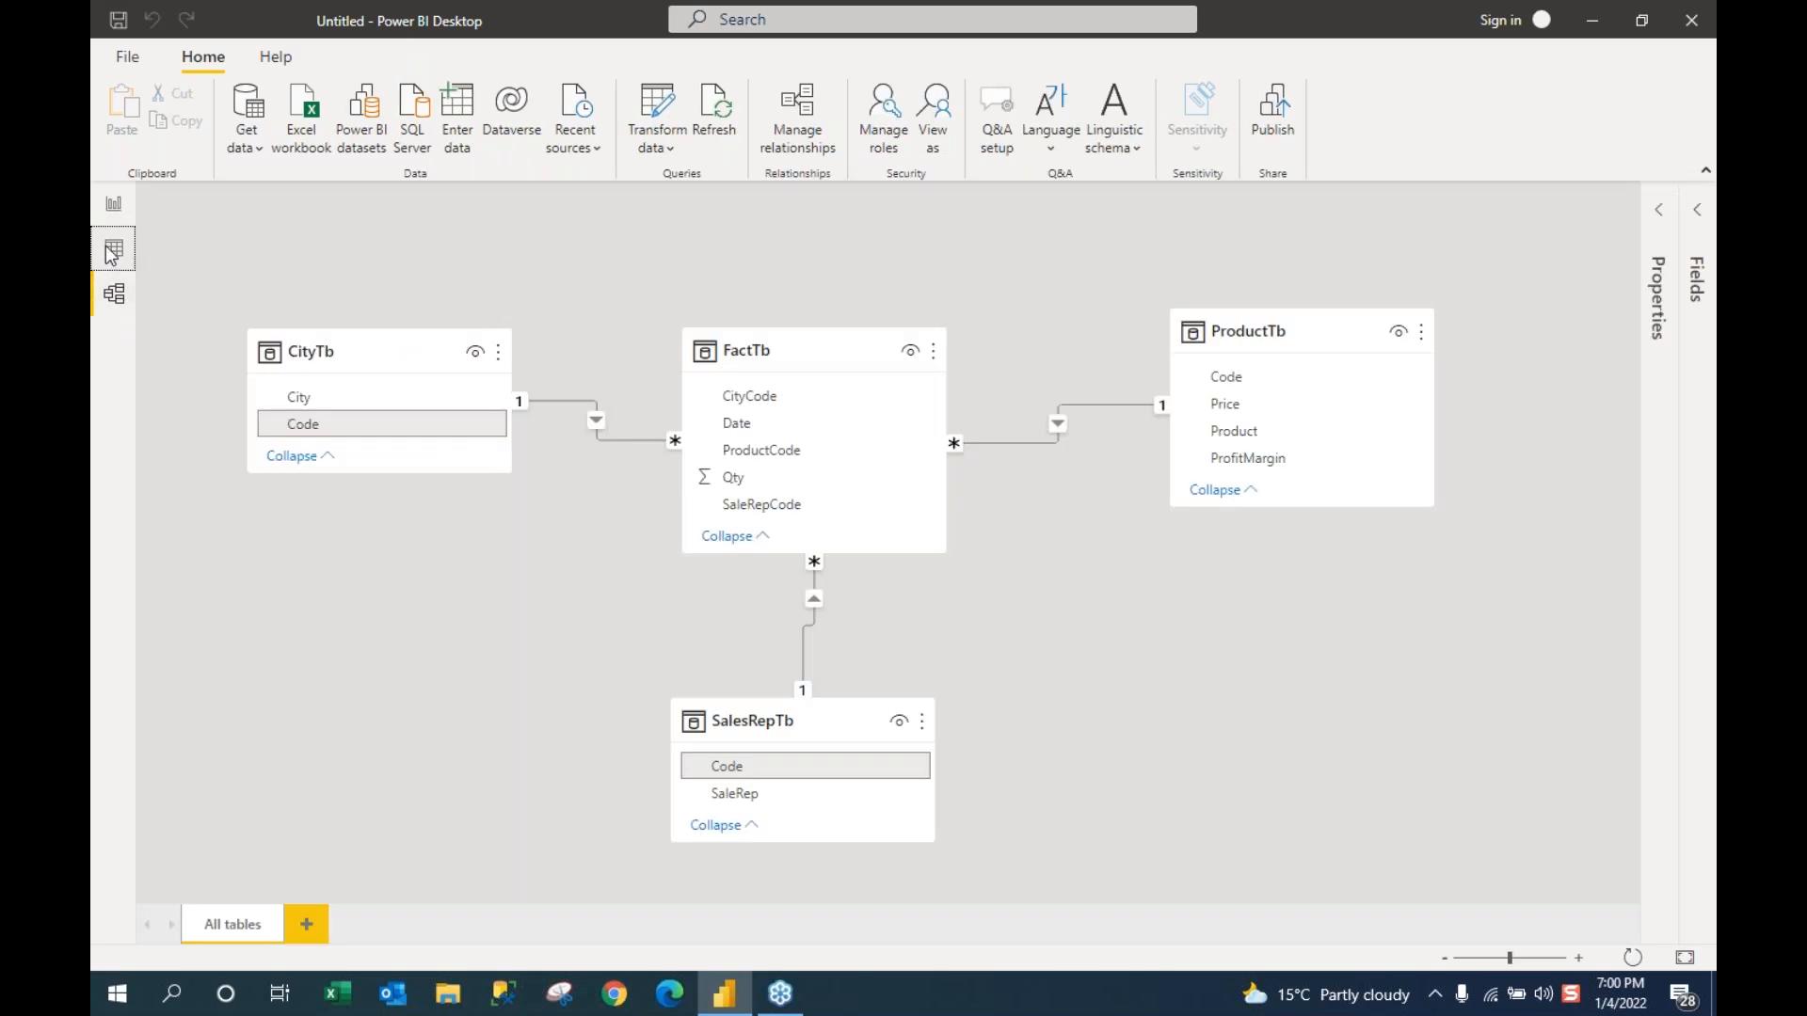
click(111, 253)
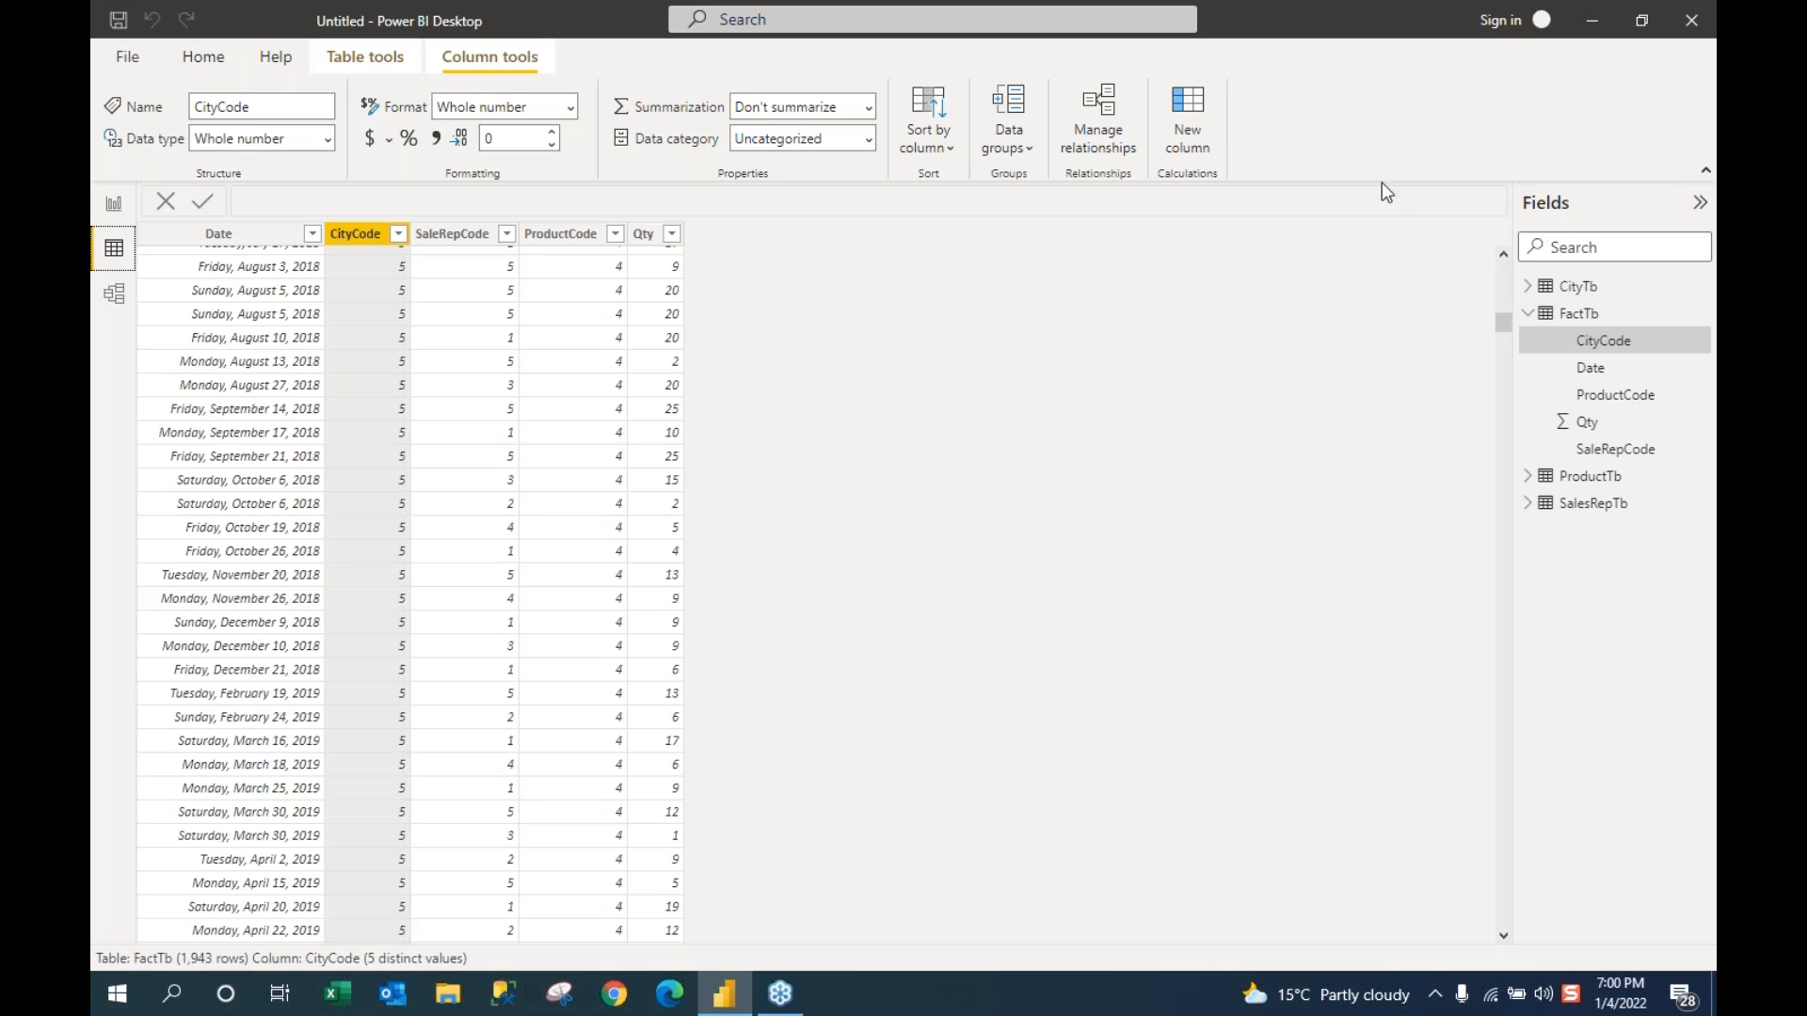
Step: Browse the FactTb, SalesRepTb and ProductTb grids, ending on CityTb's five cities
scroll(280, 420, up, 5)
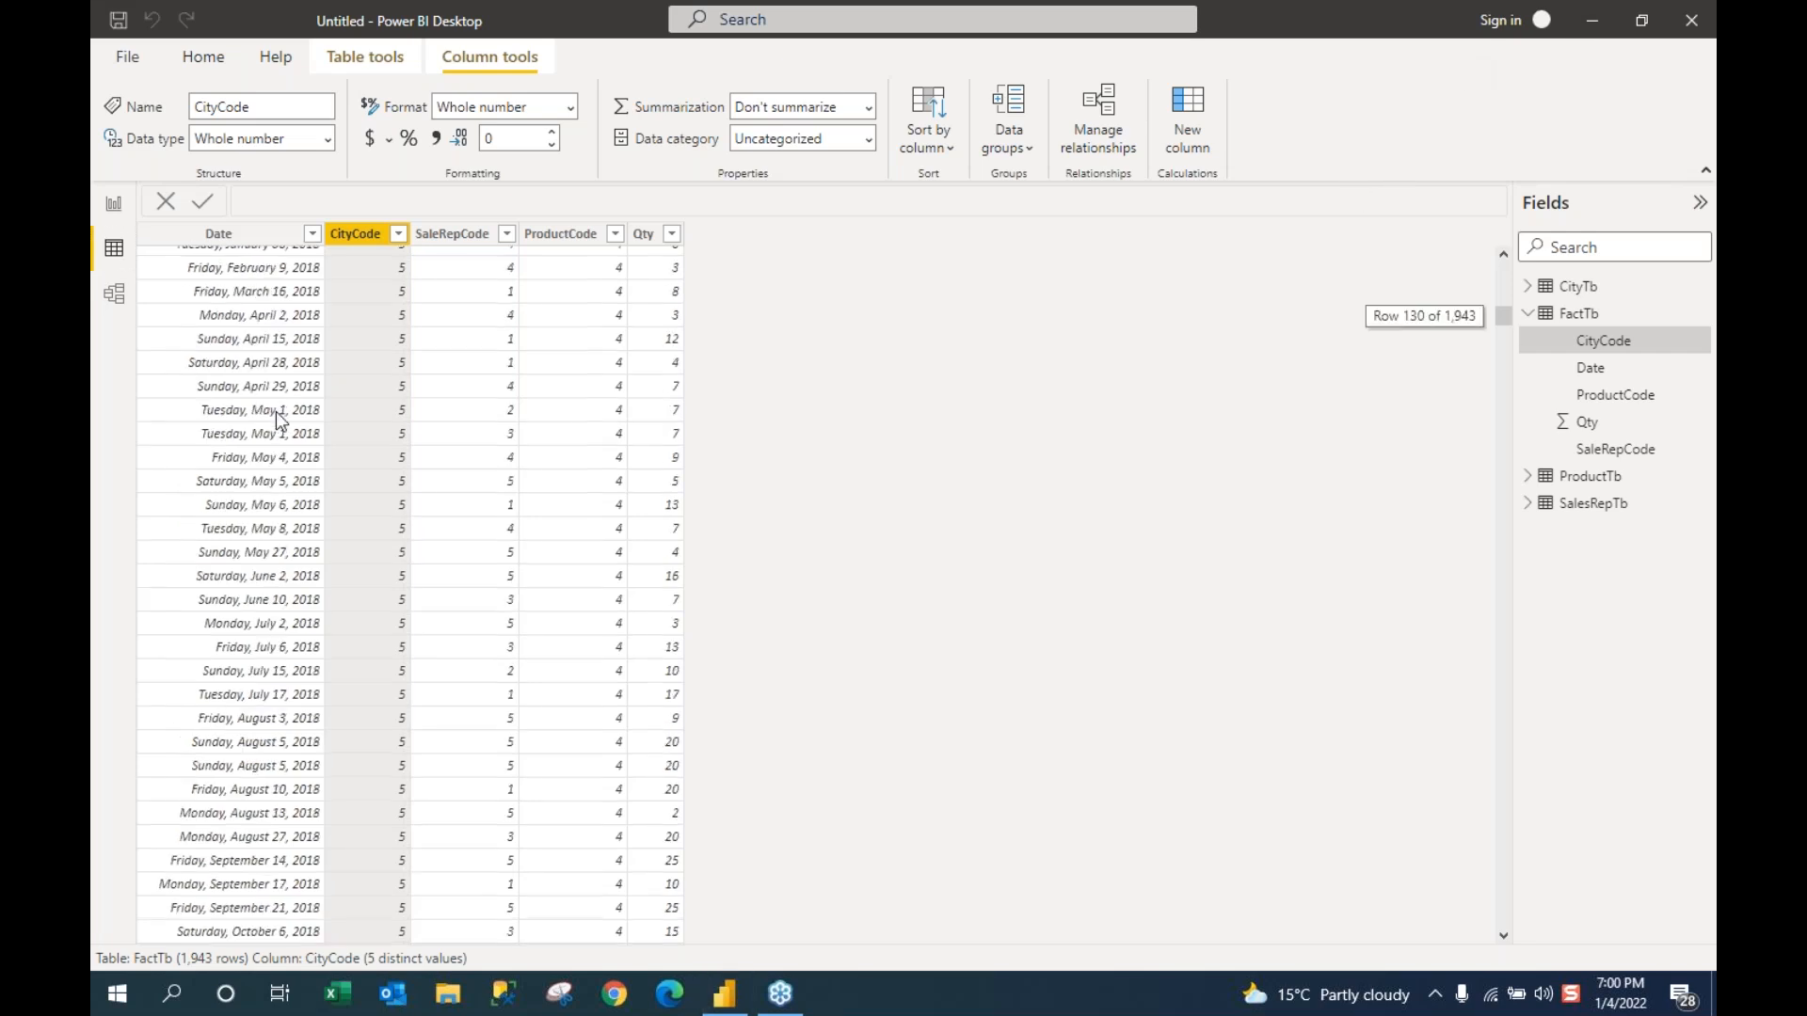
scroll(280, 421, up, 5)
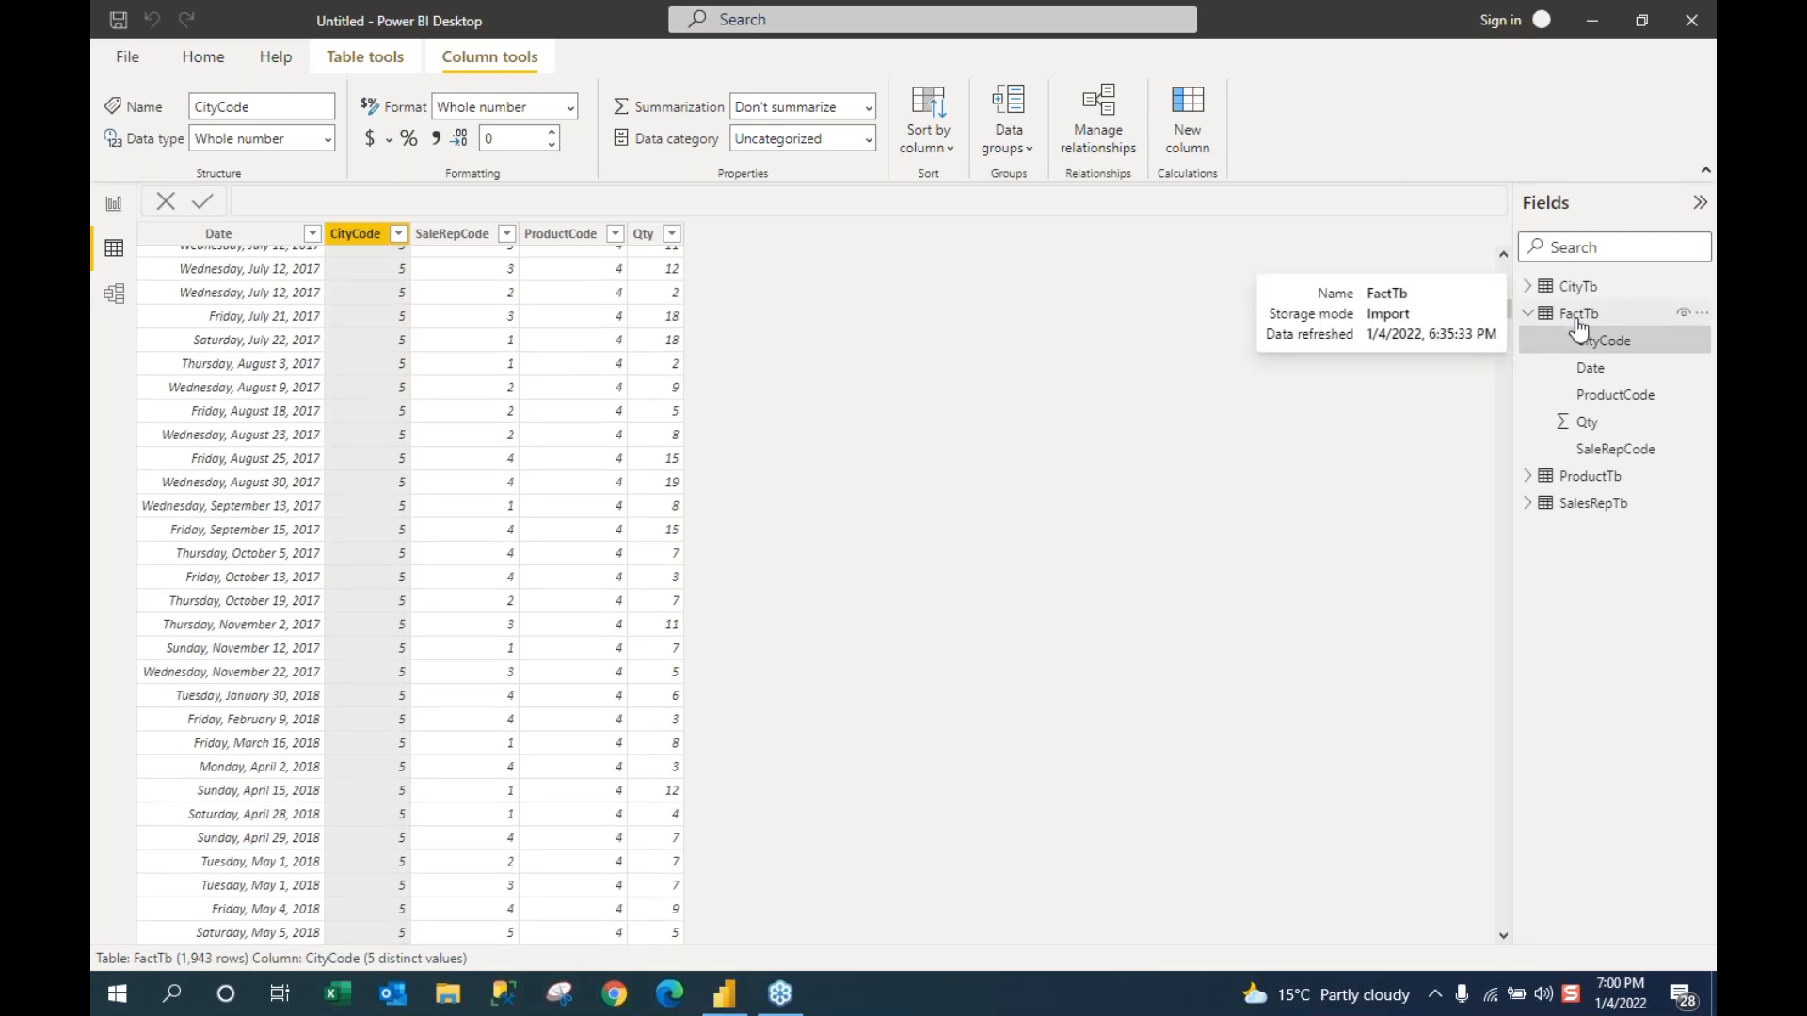
click(1527, 314)
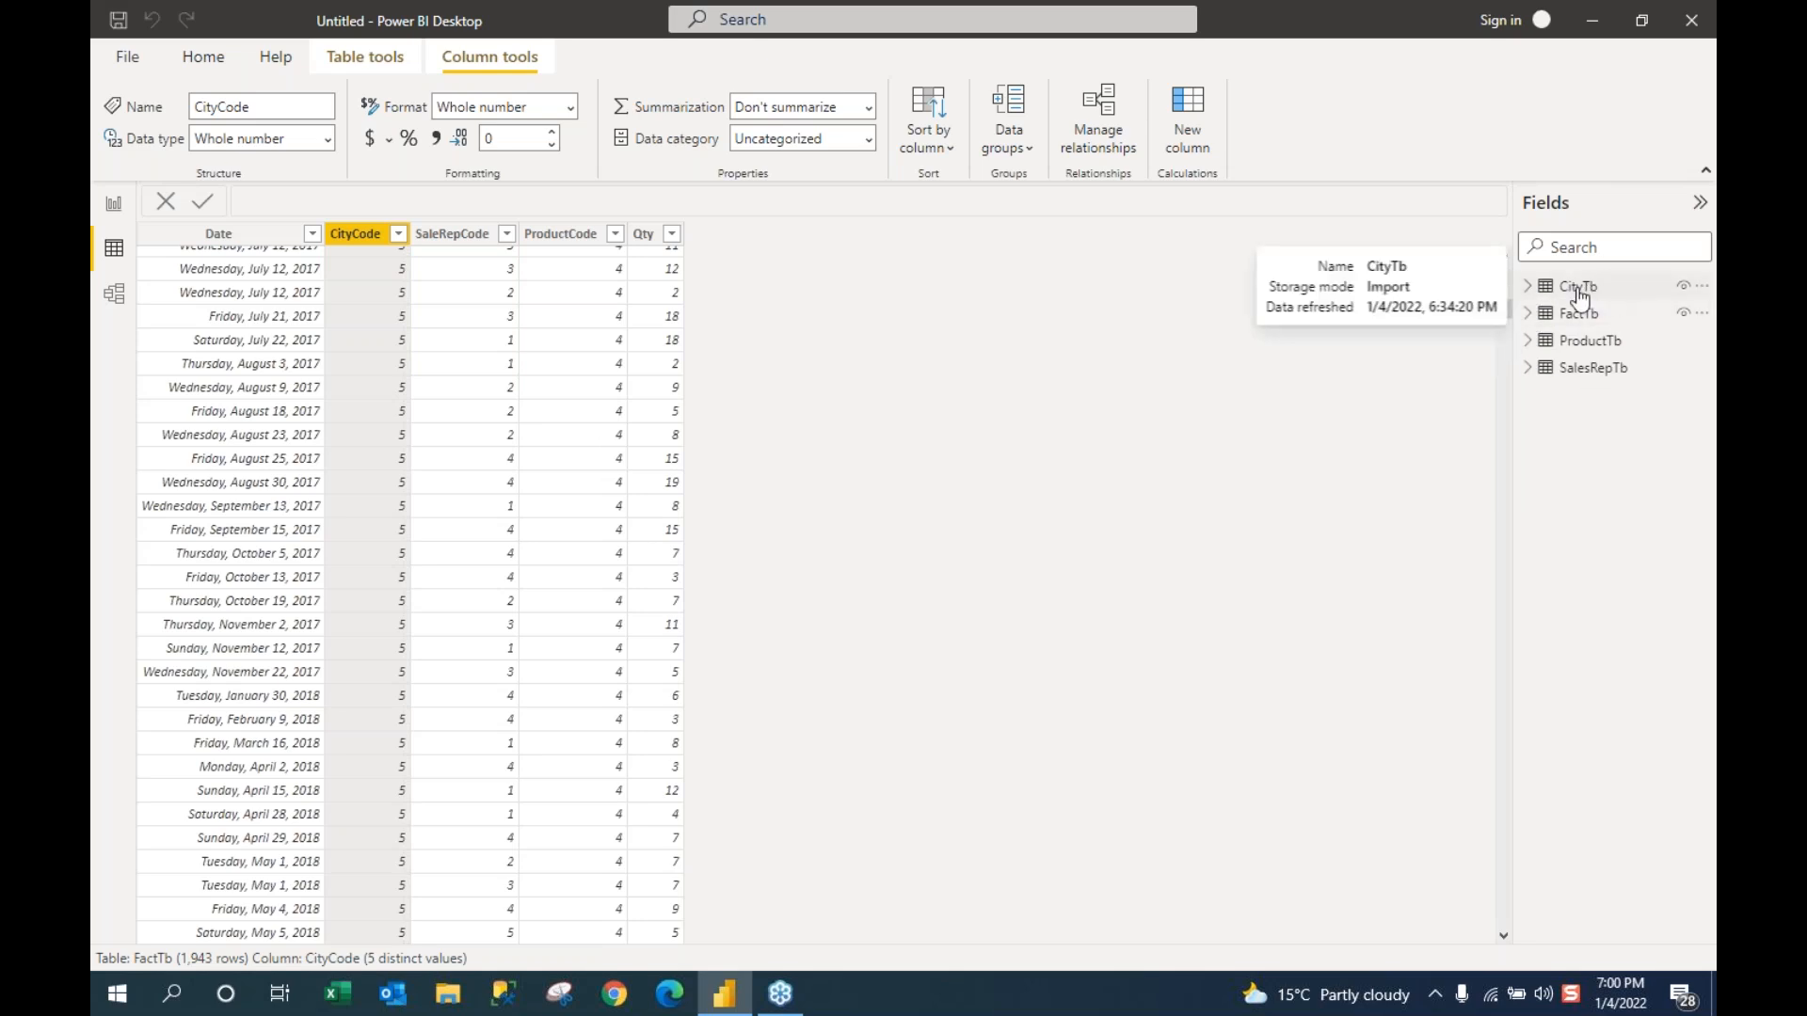
click(1589, 375)
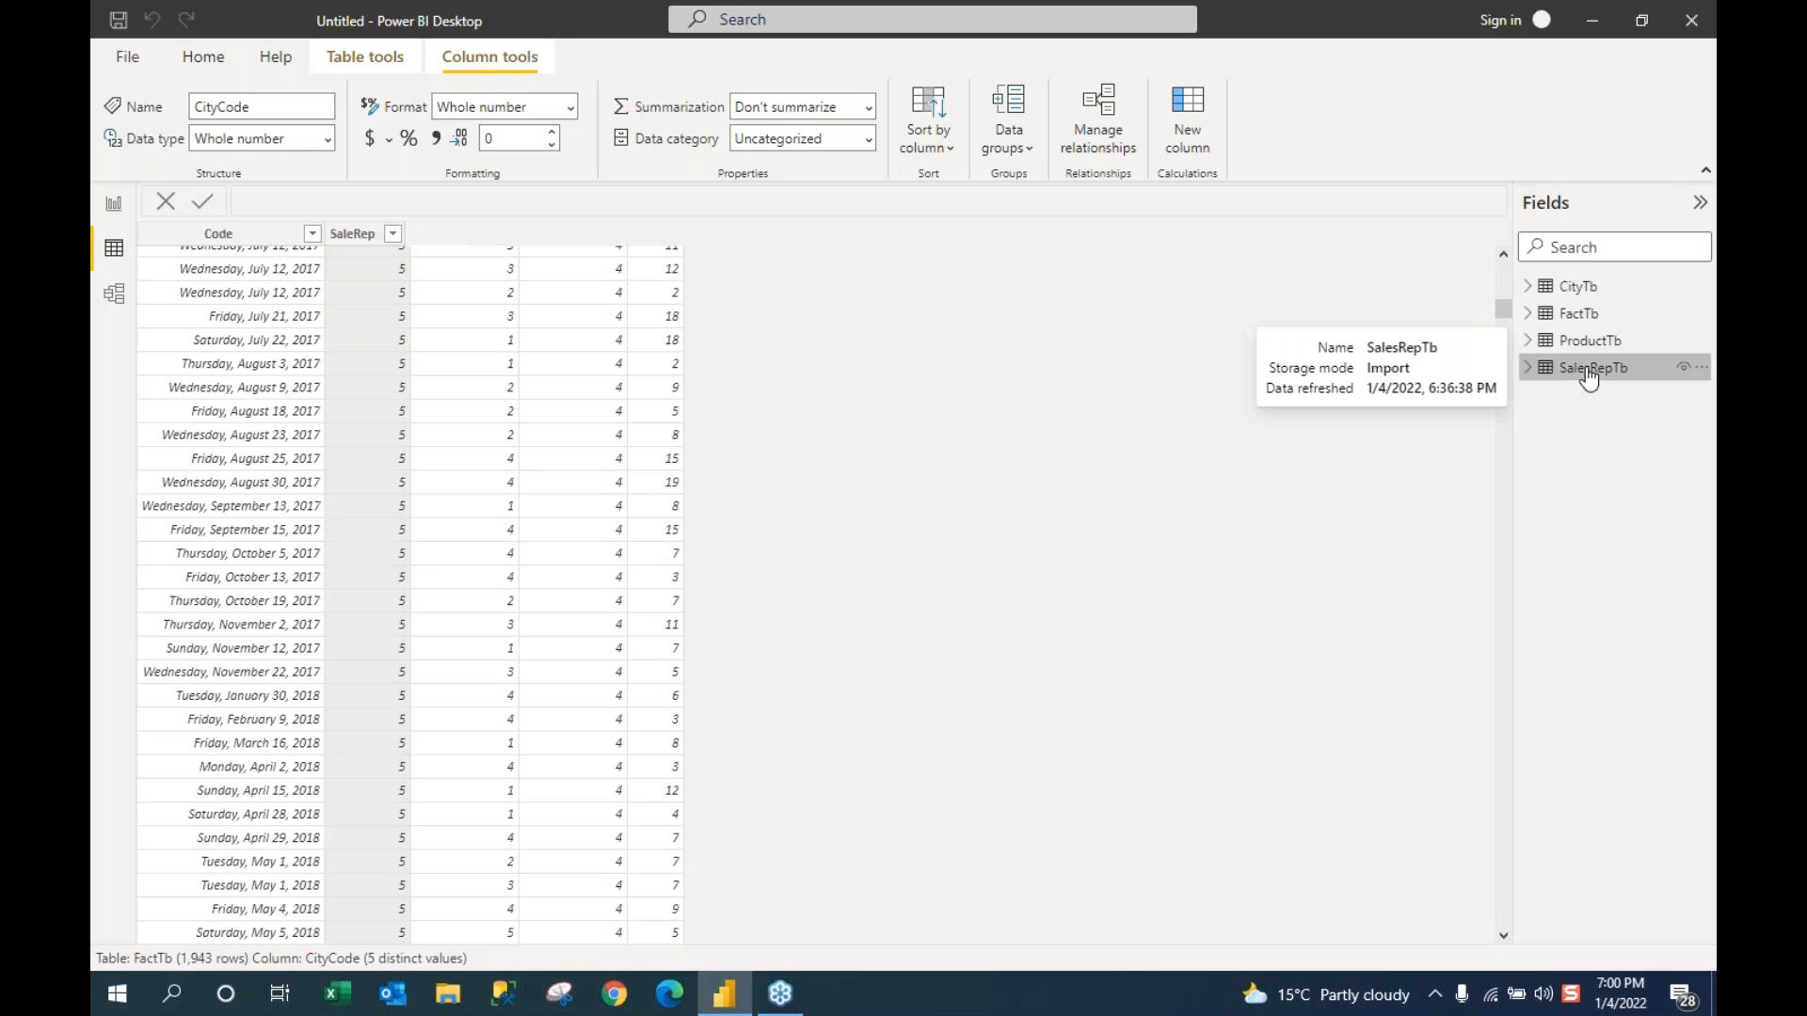
click(1587, 343)
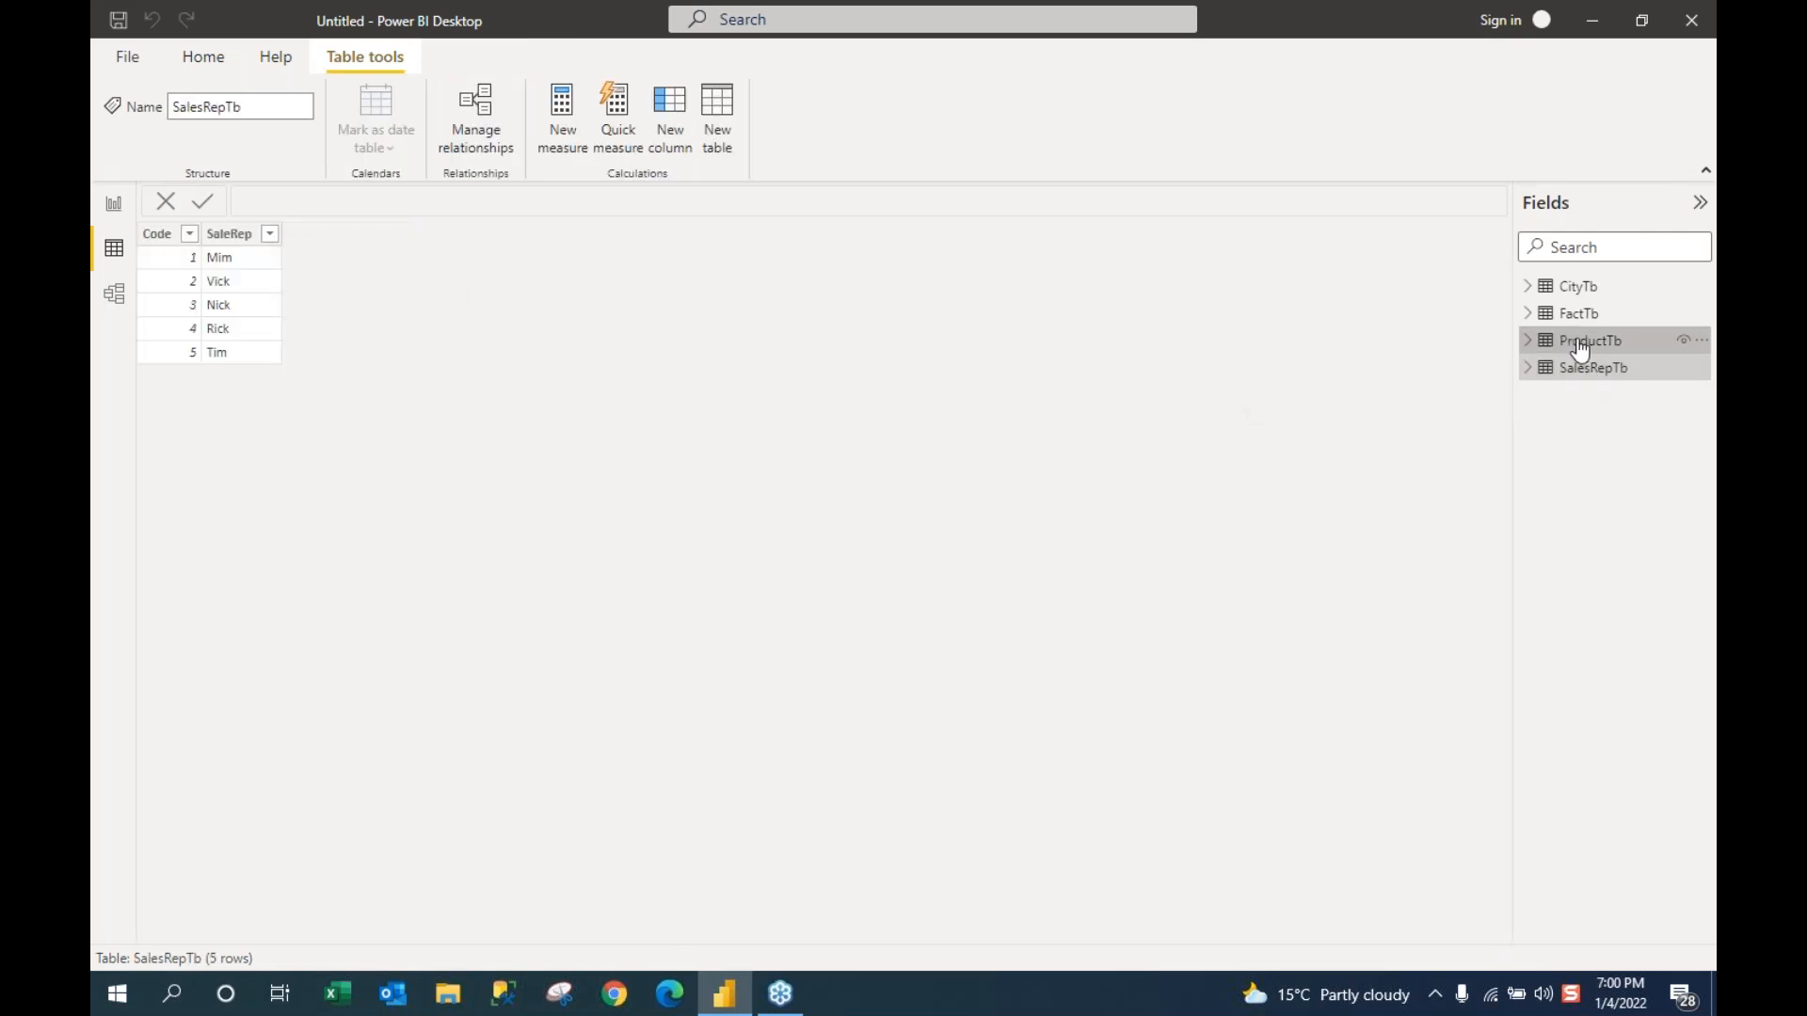
click(1574, 317)
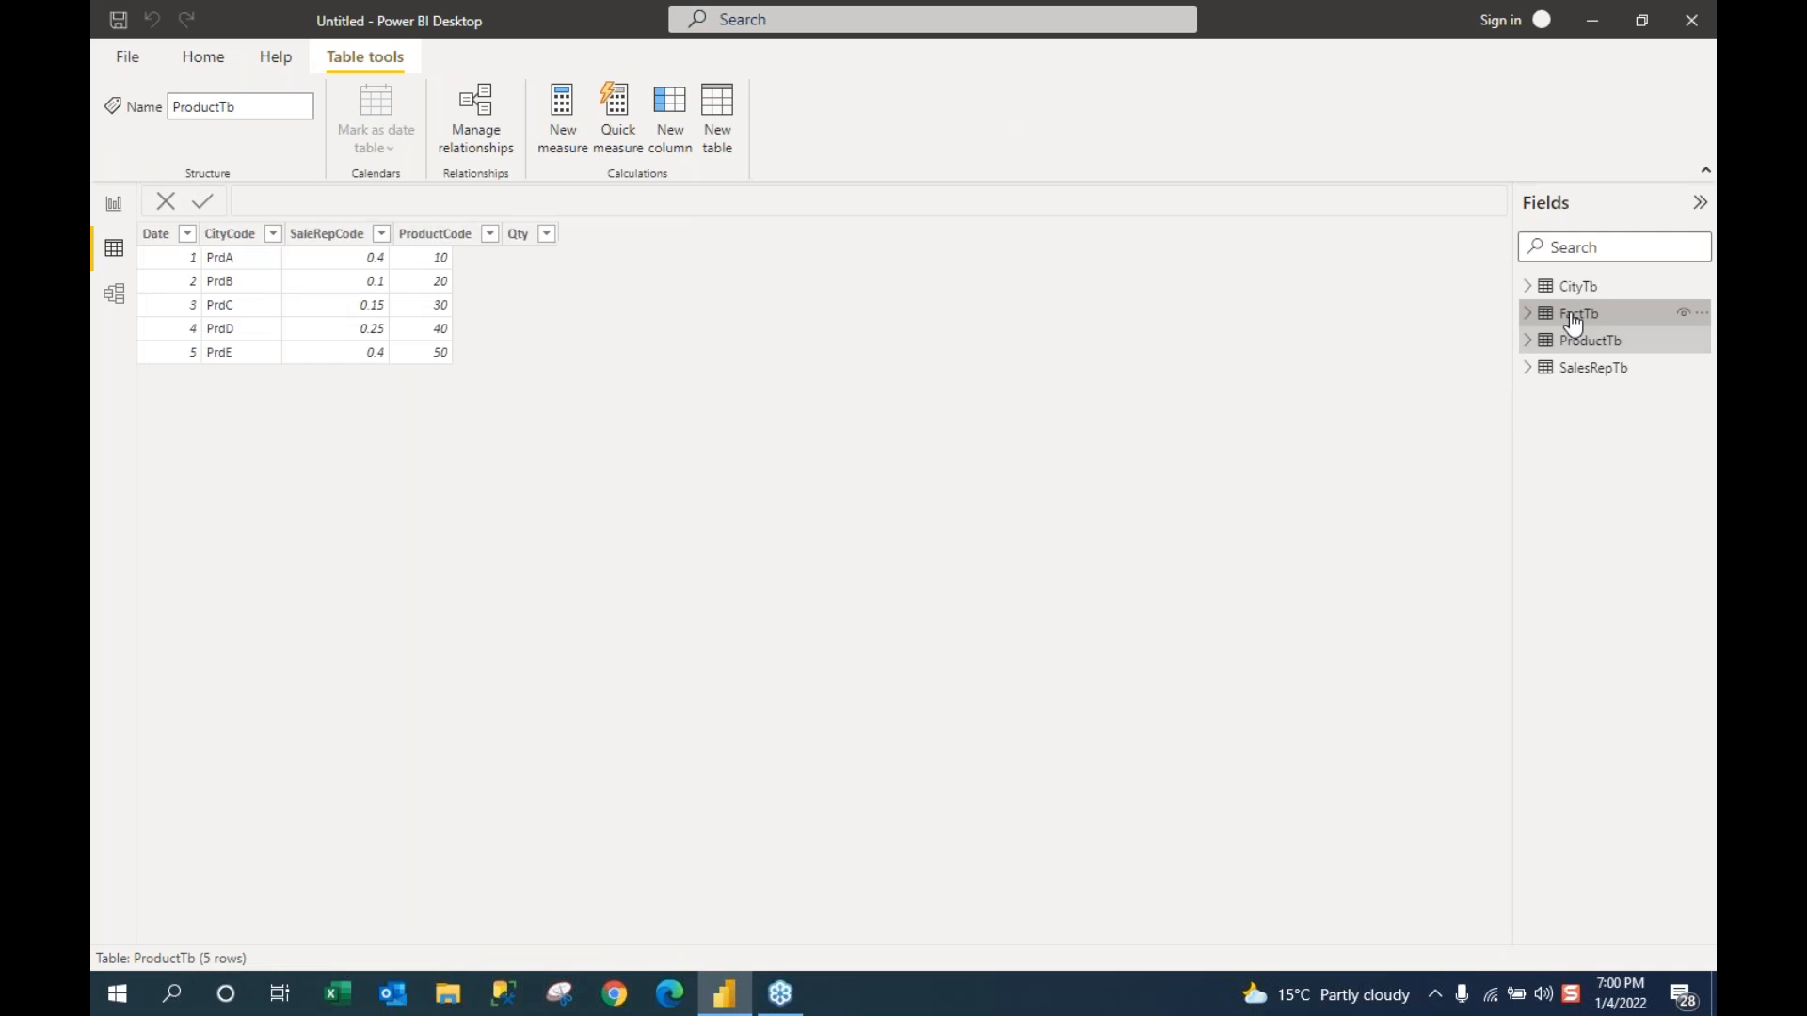
click(1577, 288)
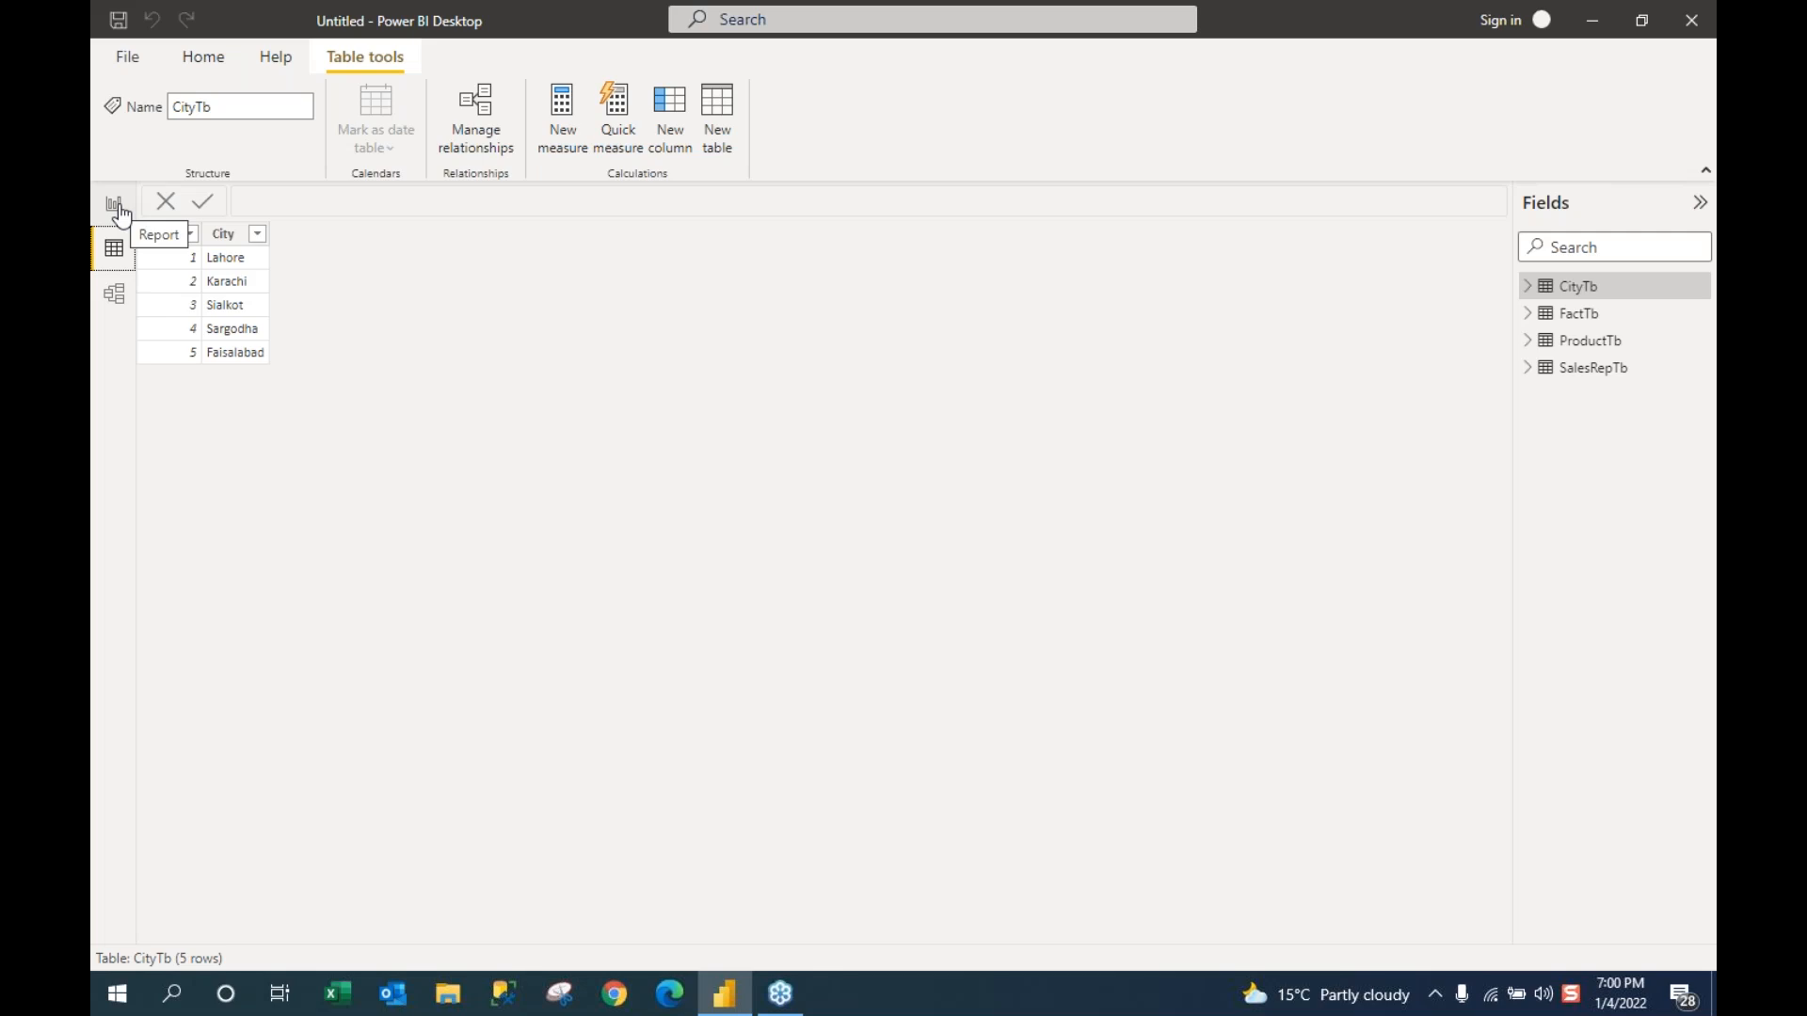
click(1691, 180)
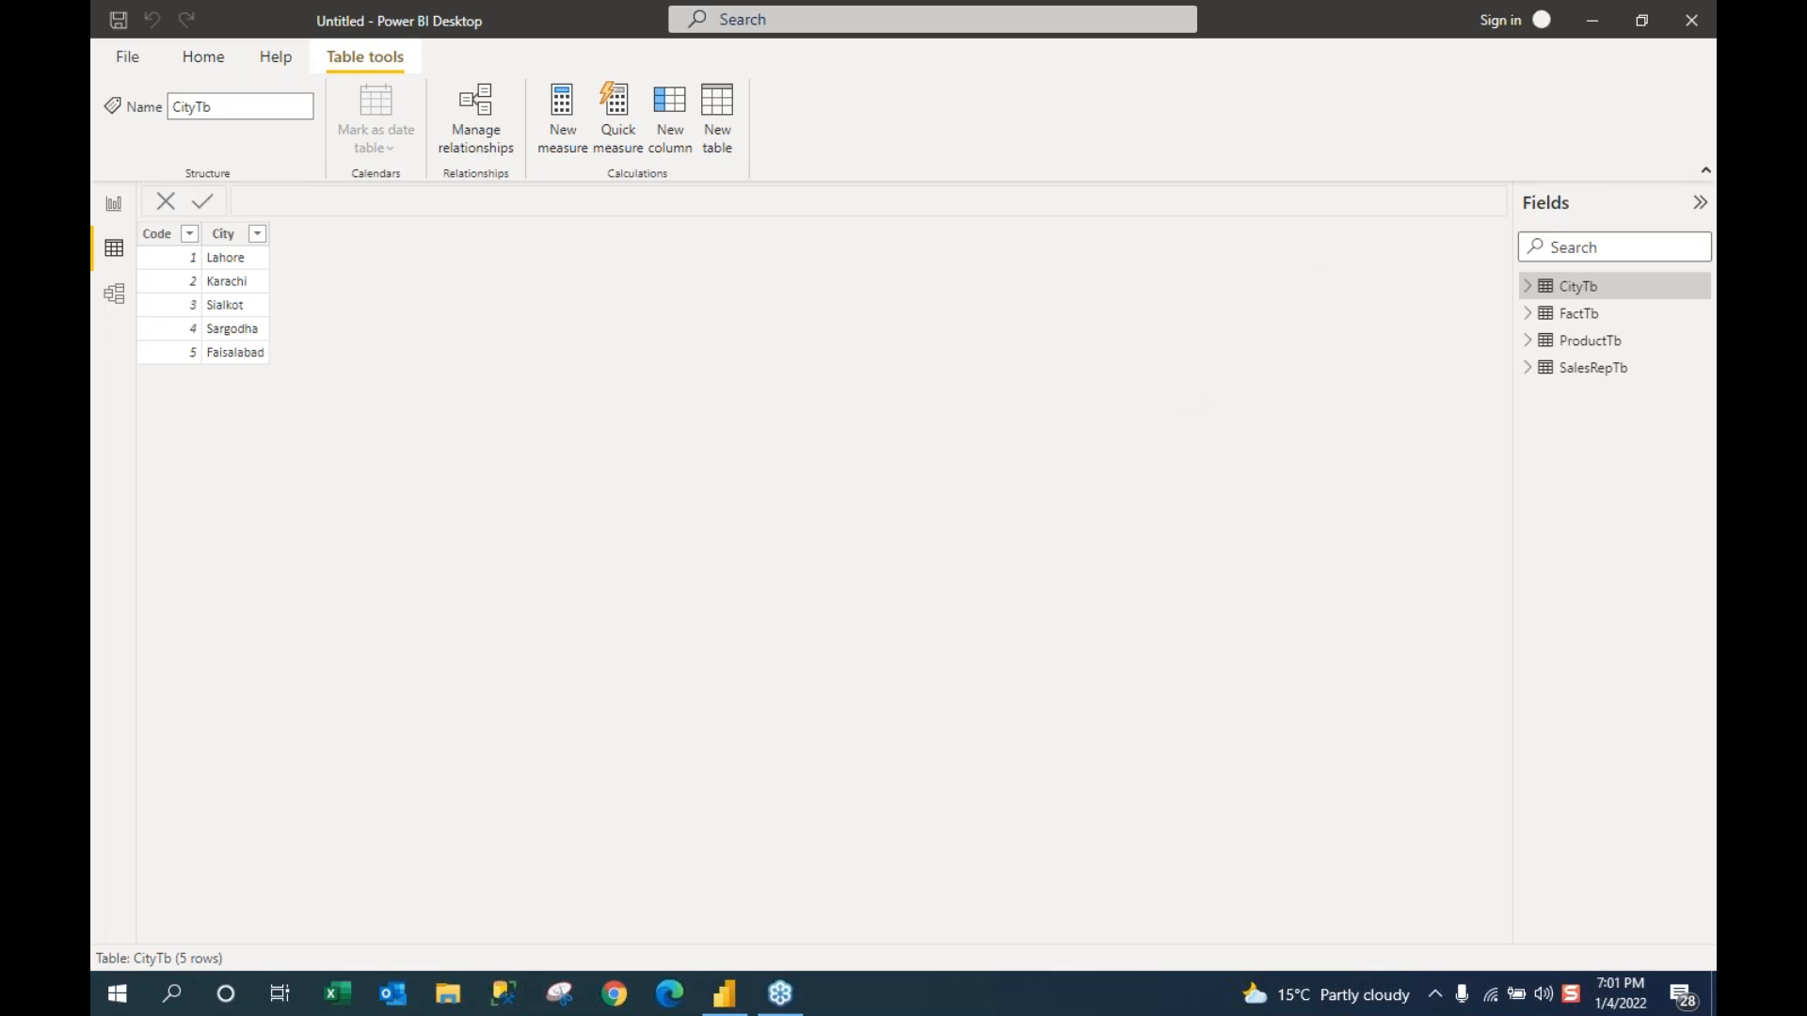
click(117, 258)
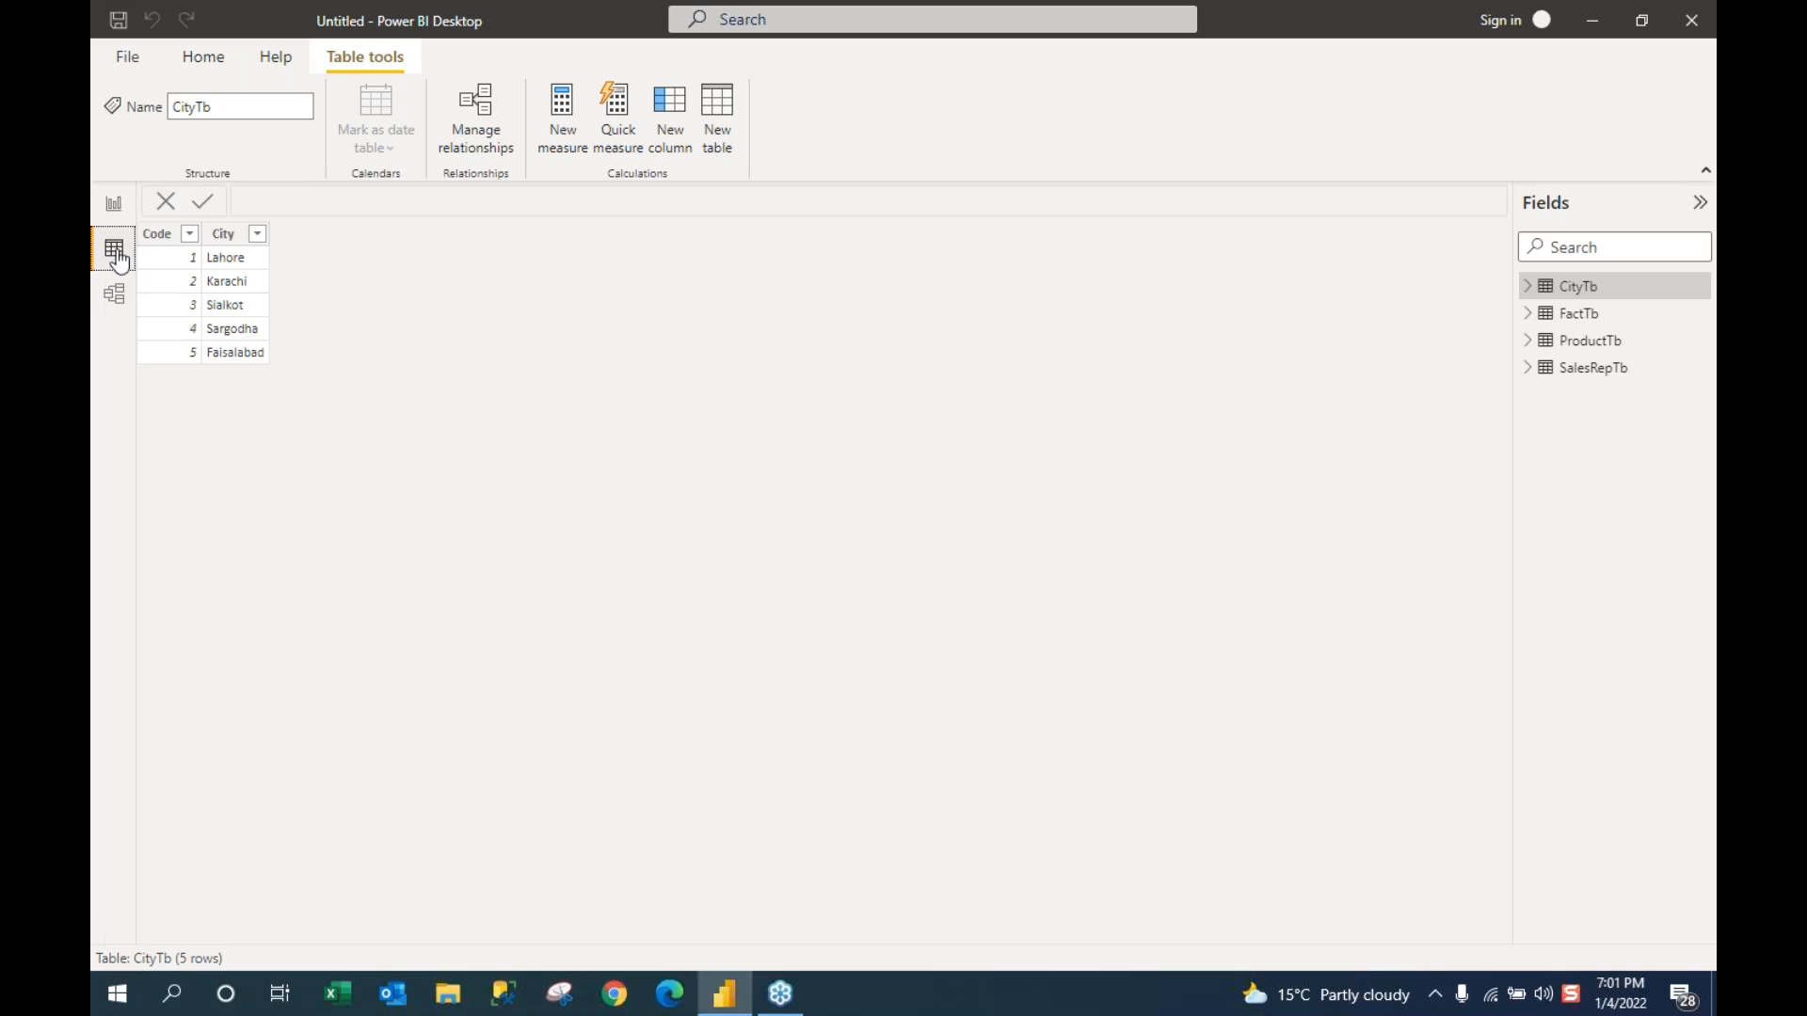
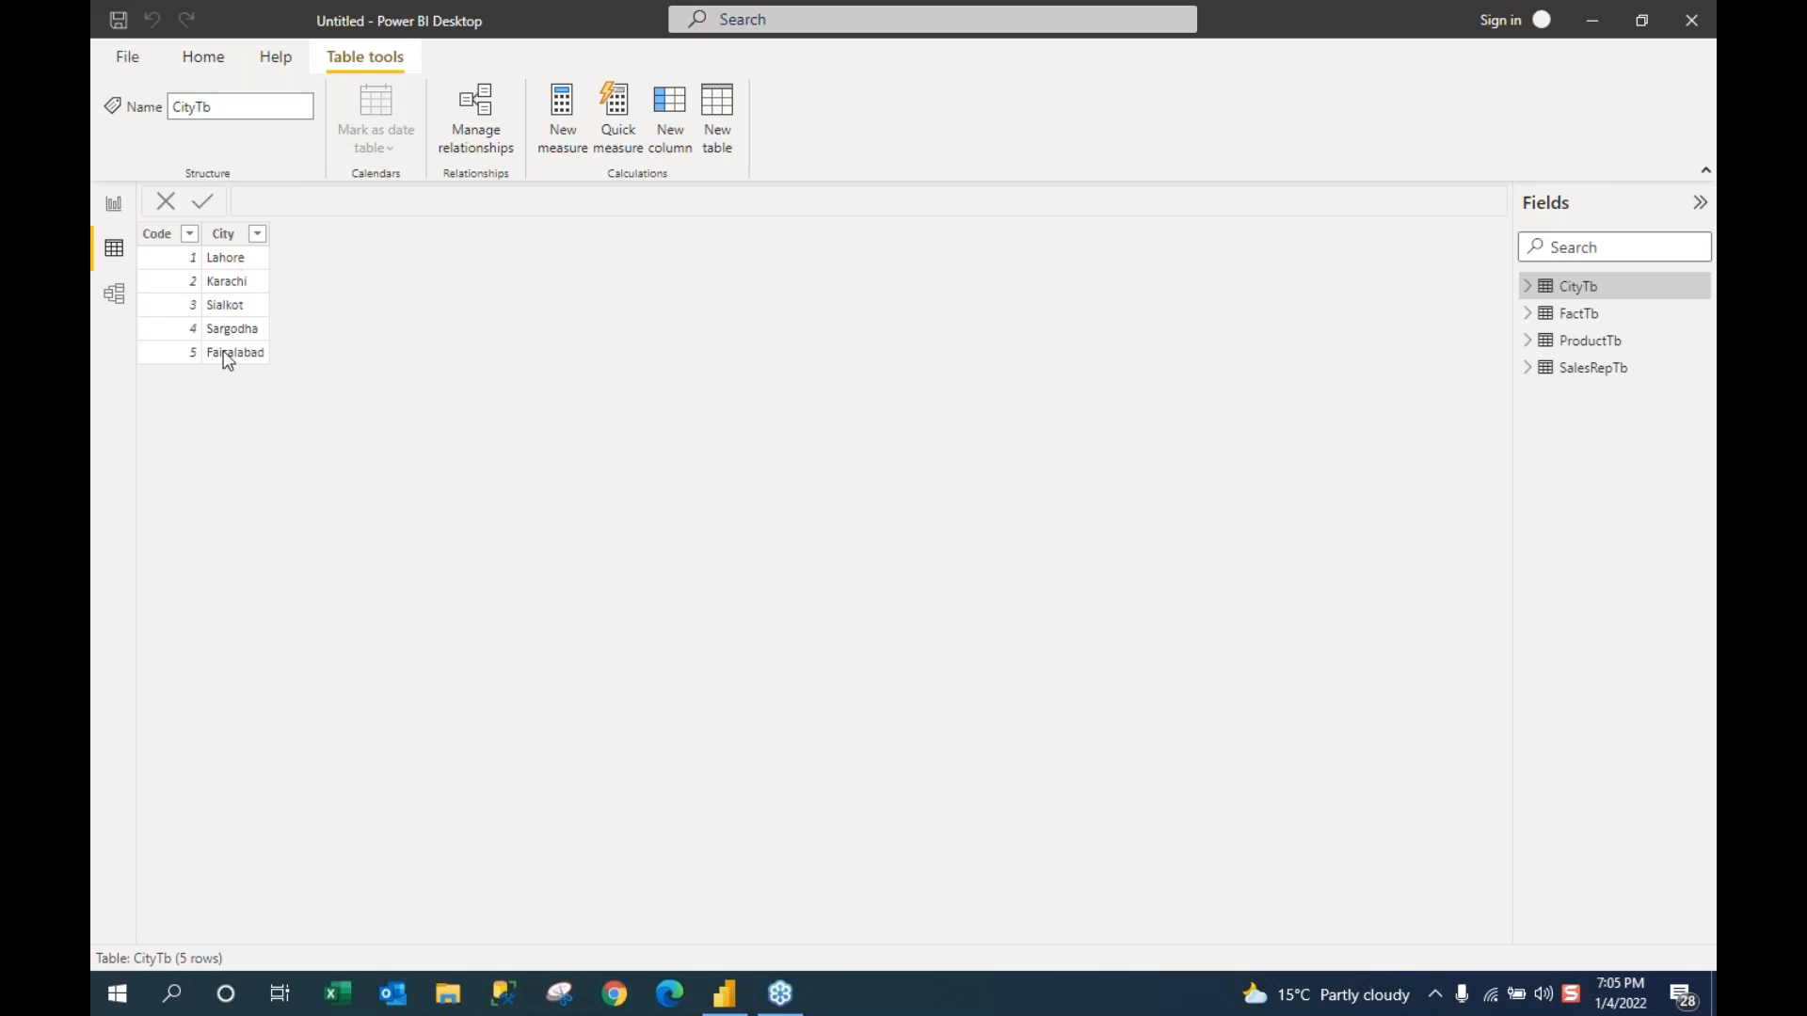
Step: Show the Model view diagram linking FactTb many-to-one to CityTb, ProductTb and SalesRepTb
click(113, 295)
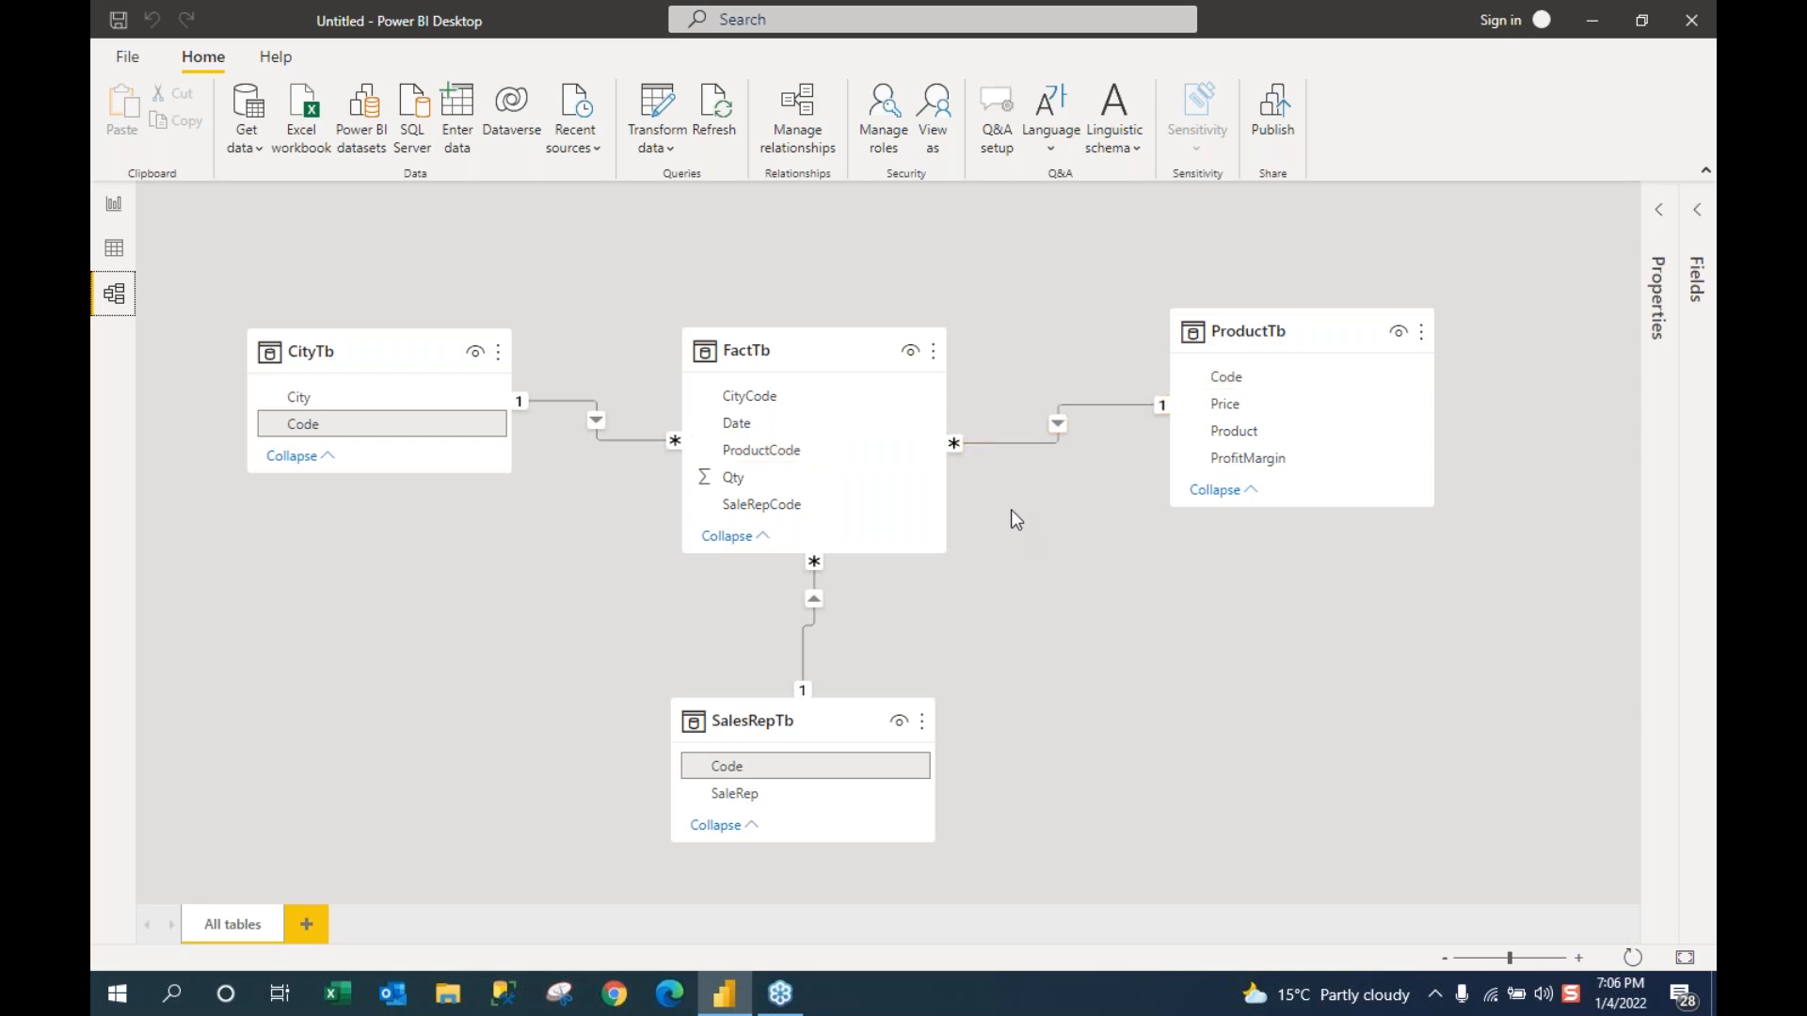
Step: Return to the report page with the product totals table (19753) and City slicer
click(111, 204)
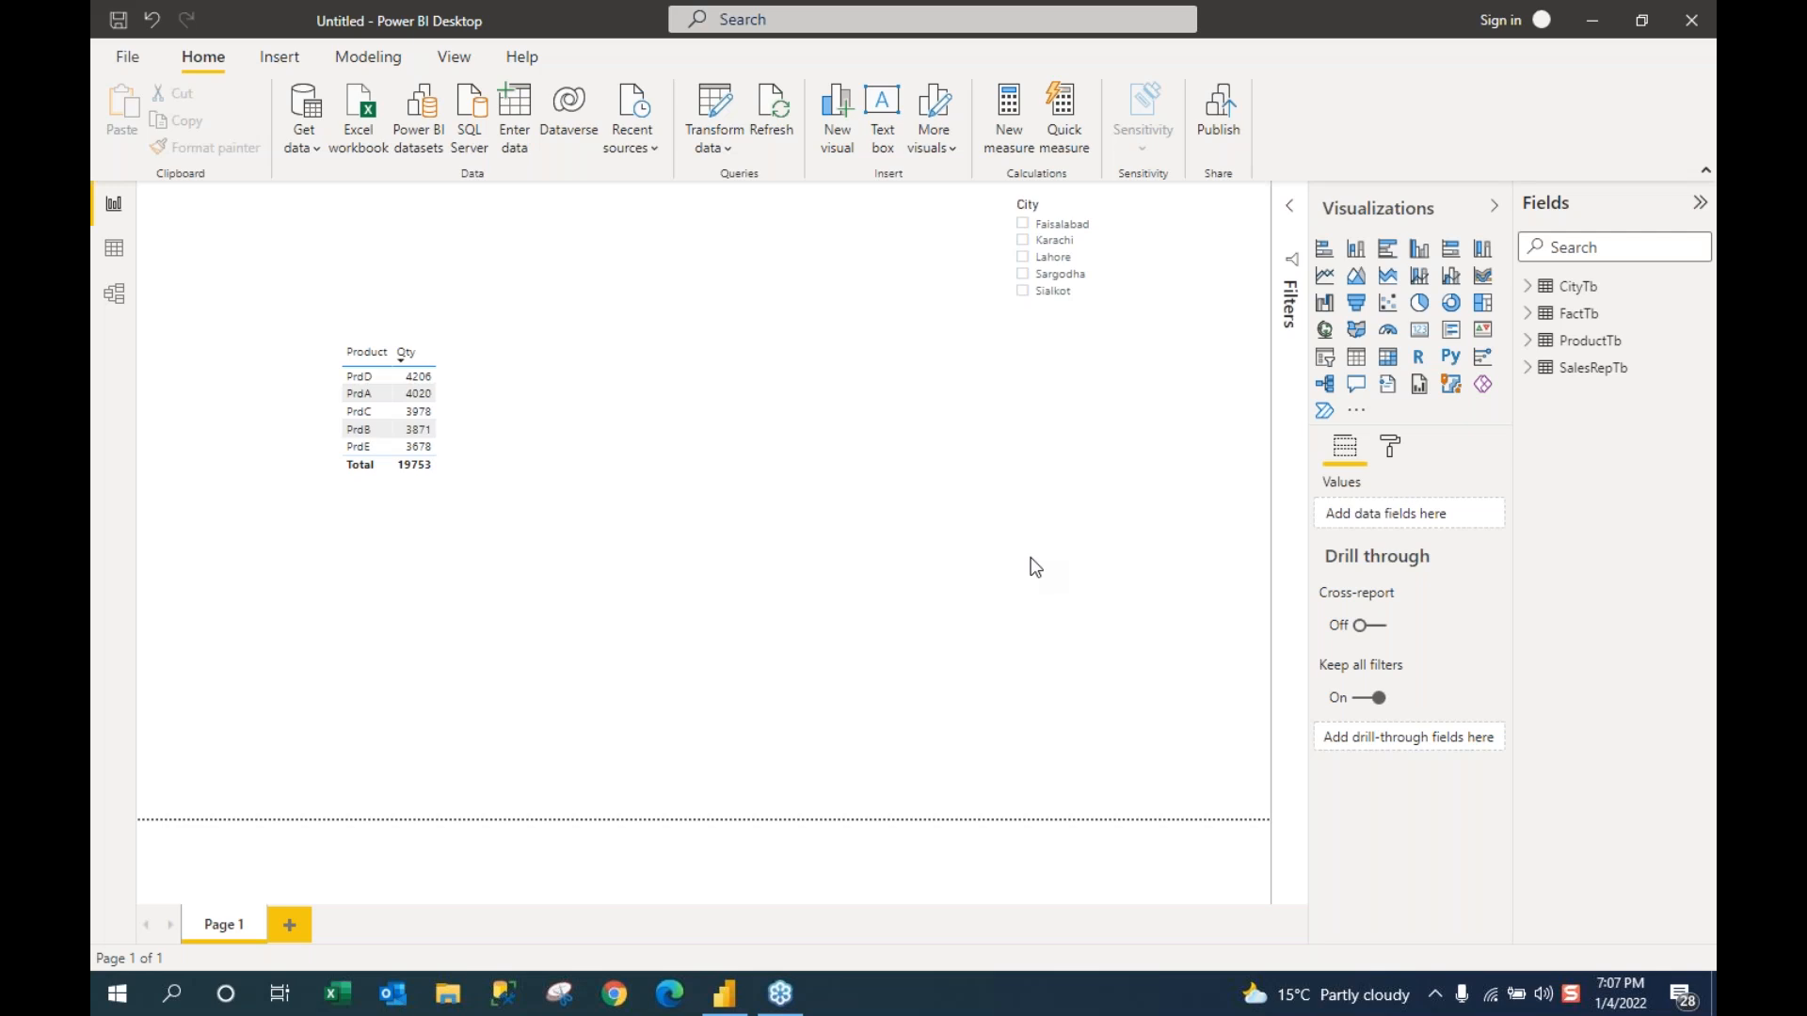
Step: Switch back to the Model view relationship diagram
click(115, 299)
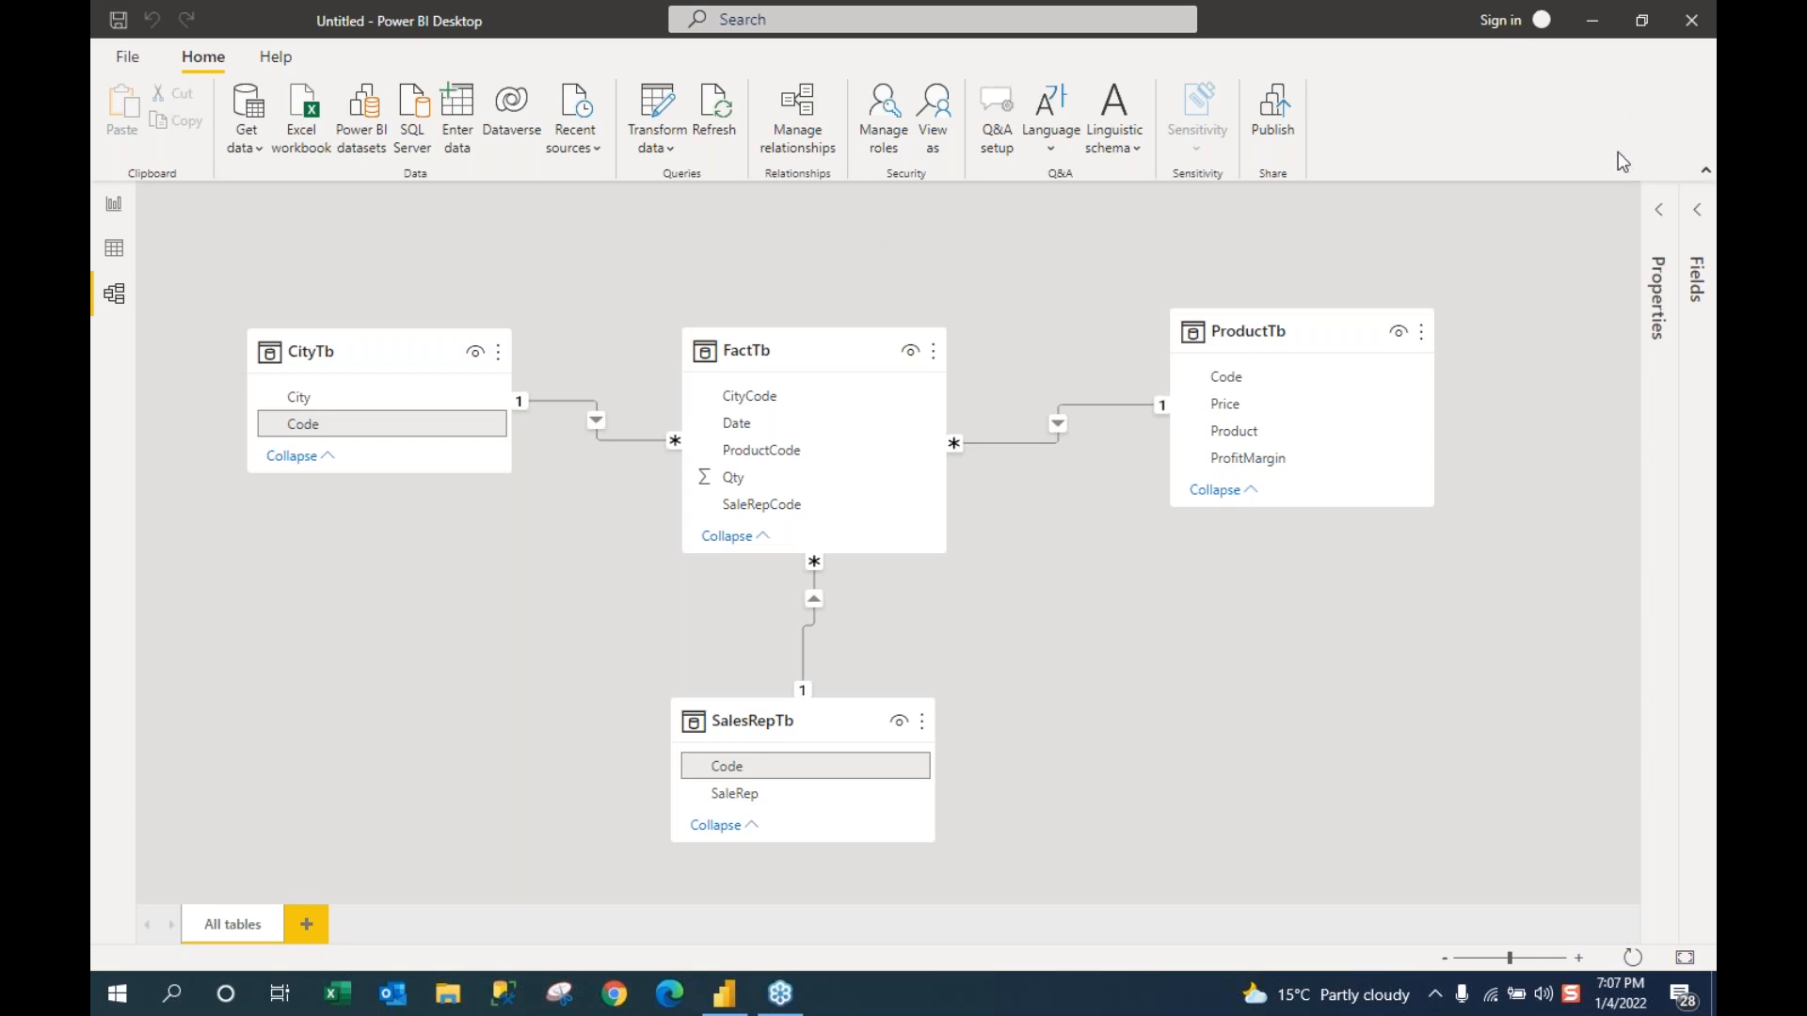
Step: Go to Report view and expand ProductTb to list Code, Price, Product and ProfitMargin
click(114, 207)
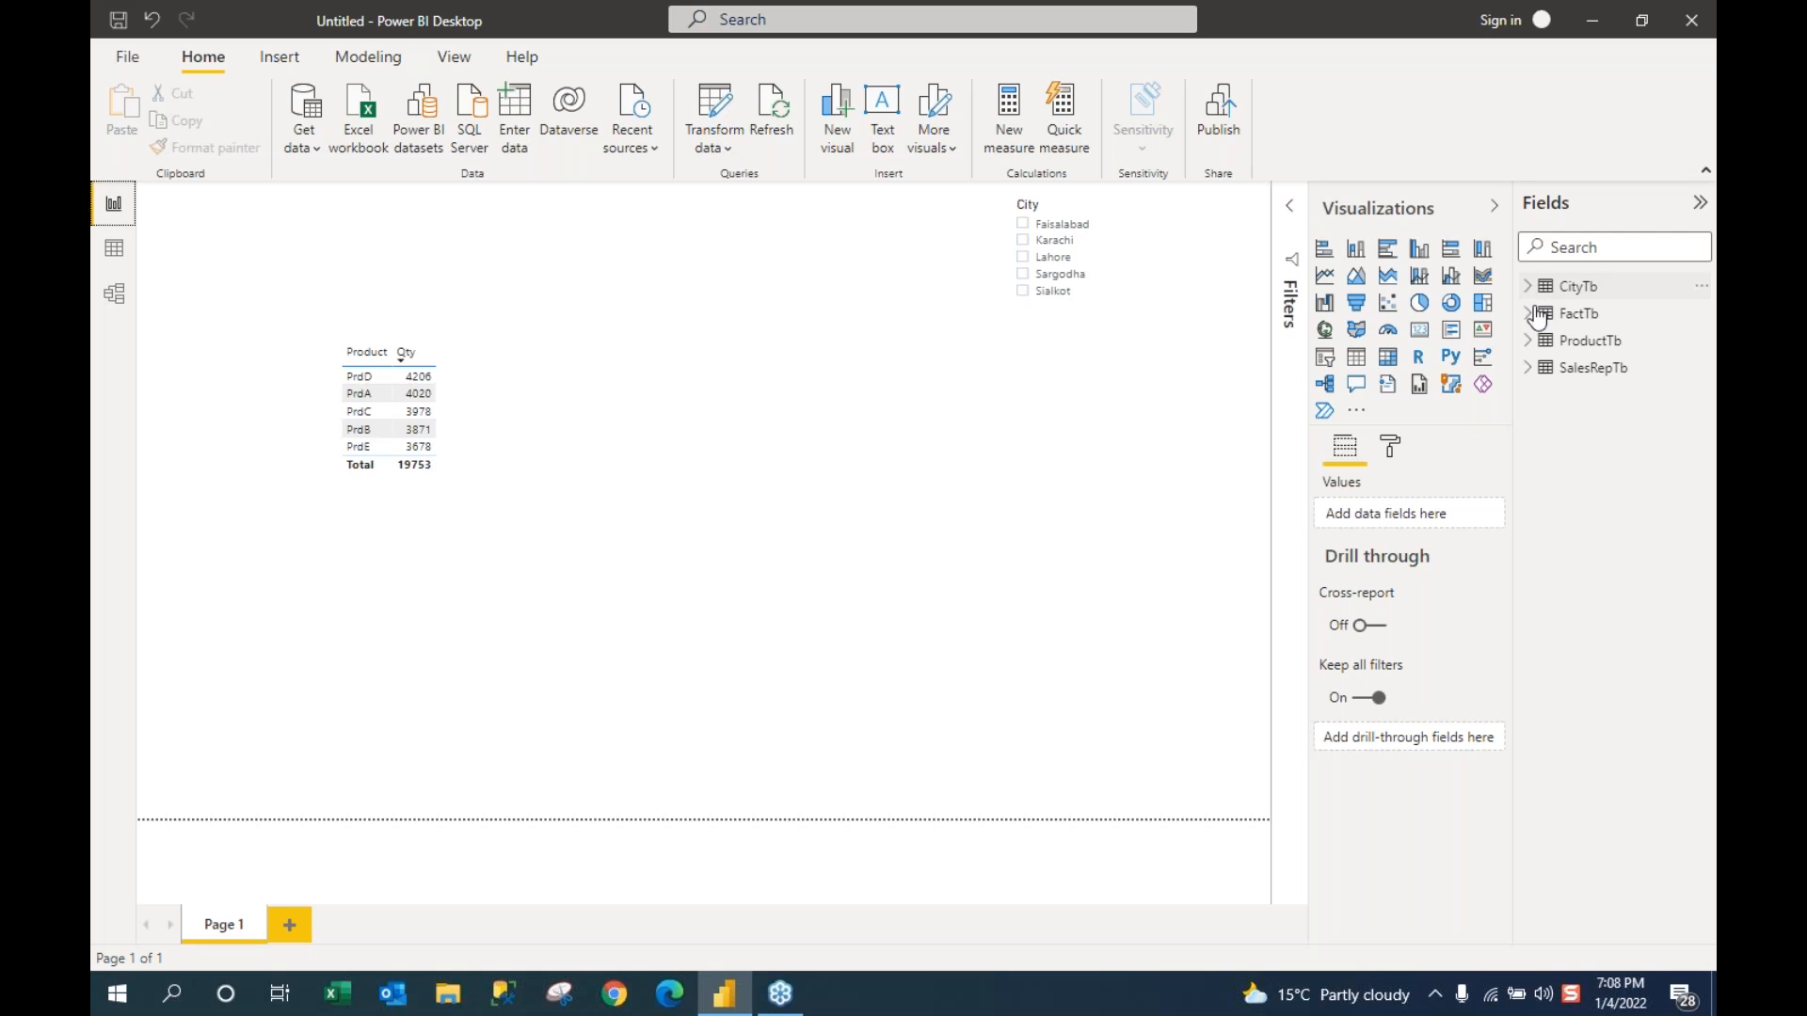
click(1528, 344)
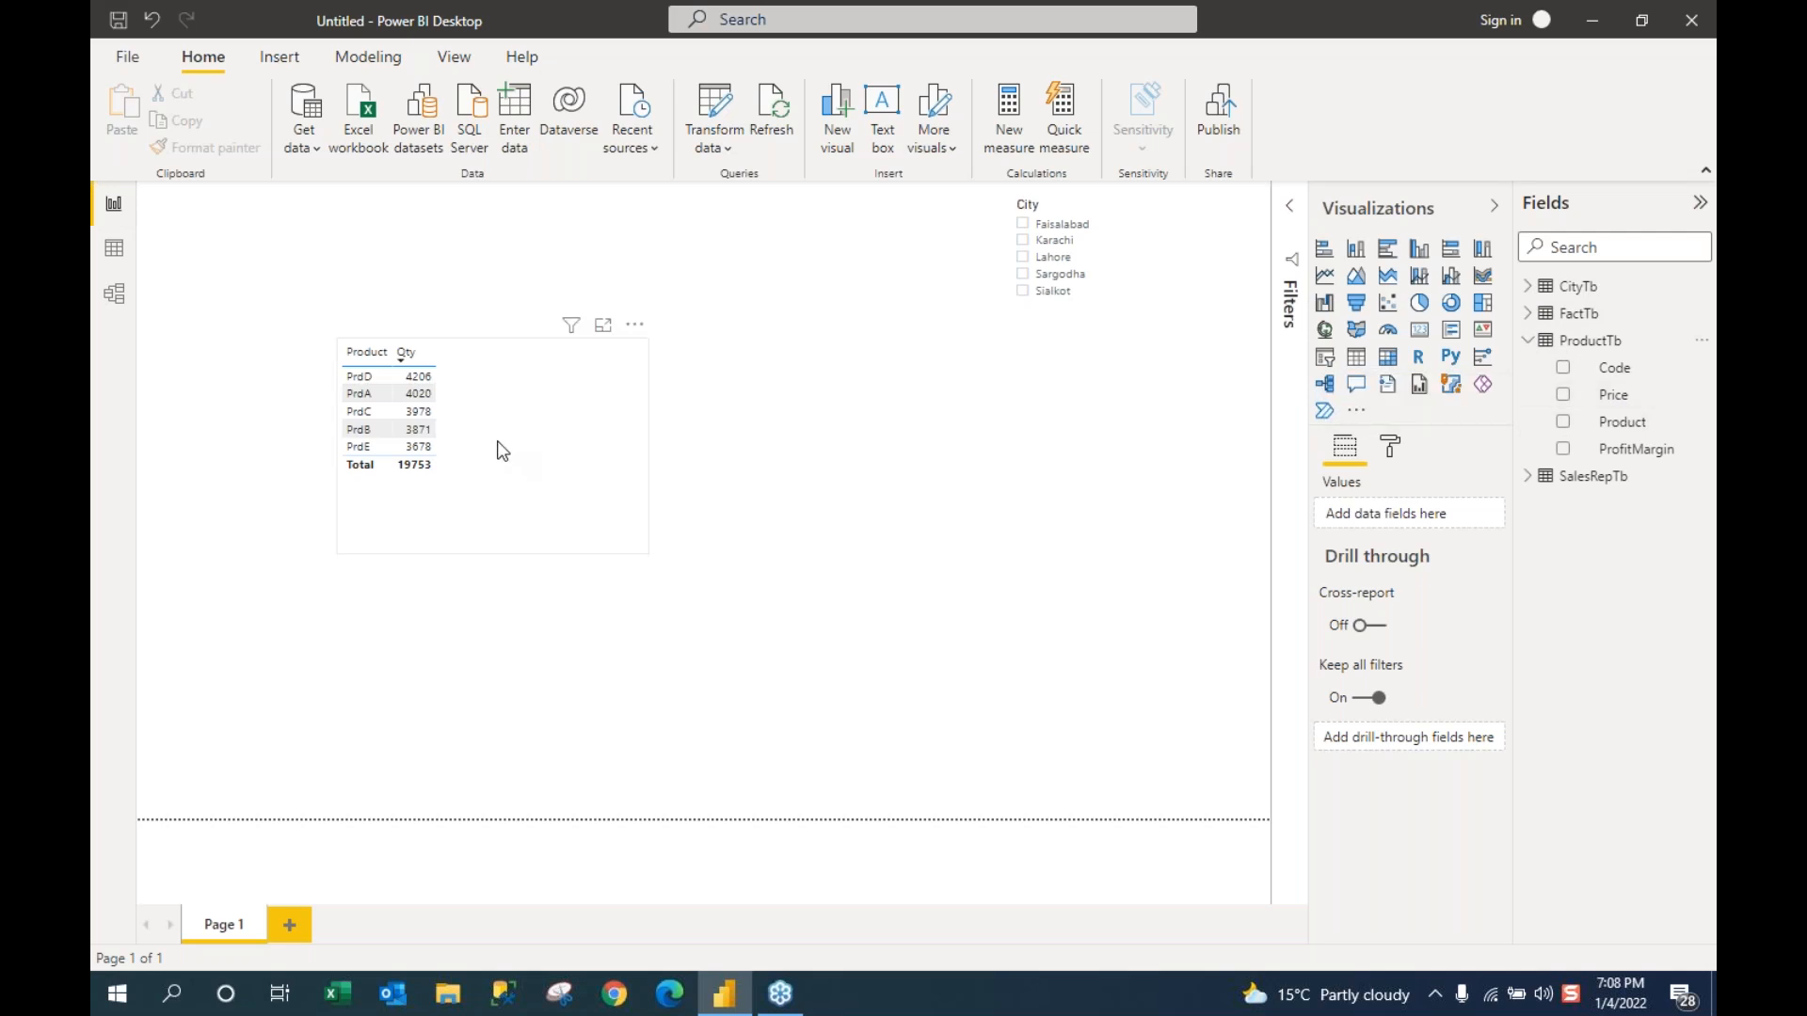
Step: Switch to Data view and display FactTb's 1,943 rows
click(110, 256)
click(1564, 313)
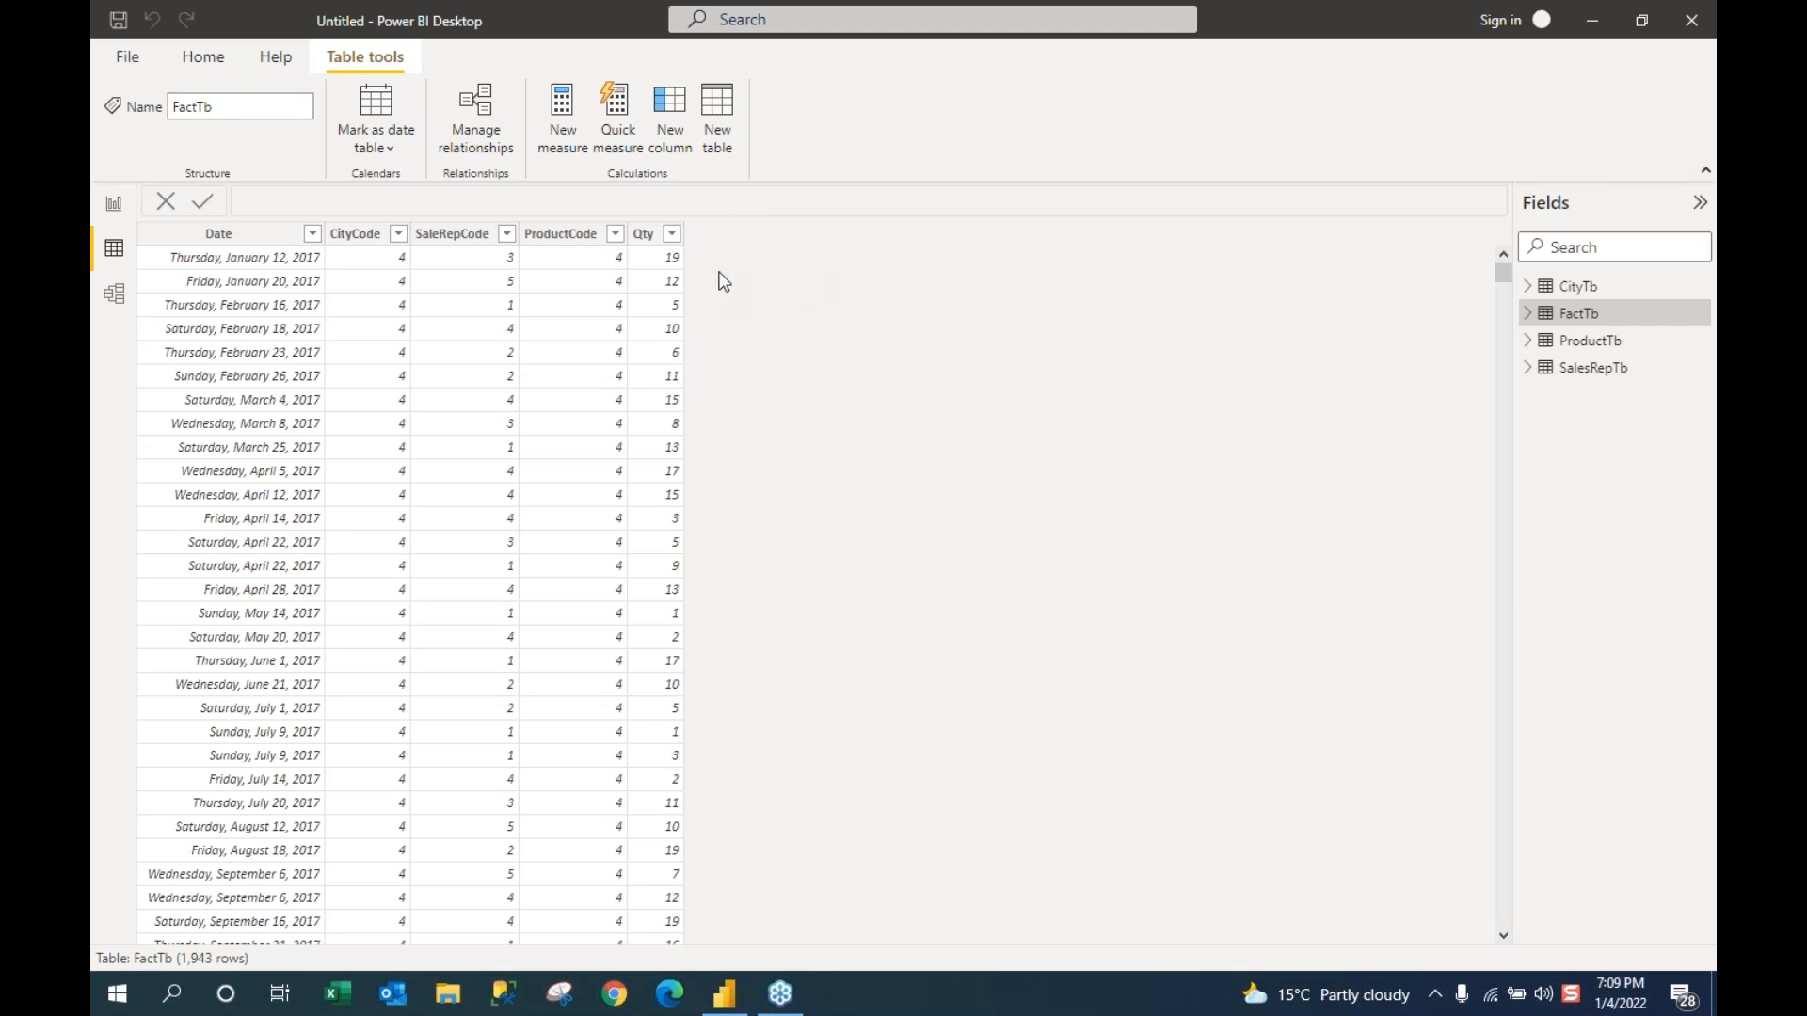
Step: Select ProductTb's Price field and view ProductTb's five products with prices 10 to 50
click(114, 209)
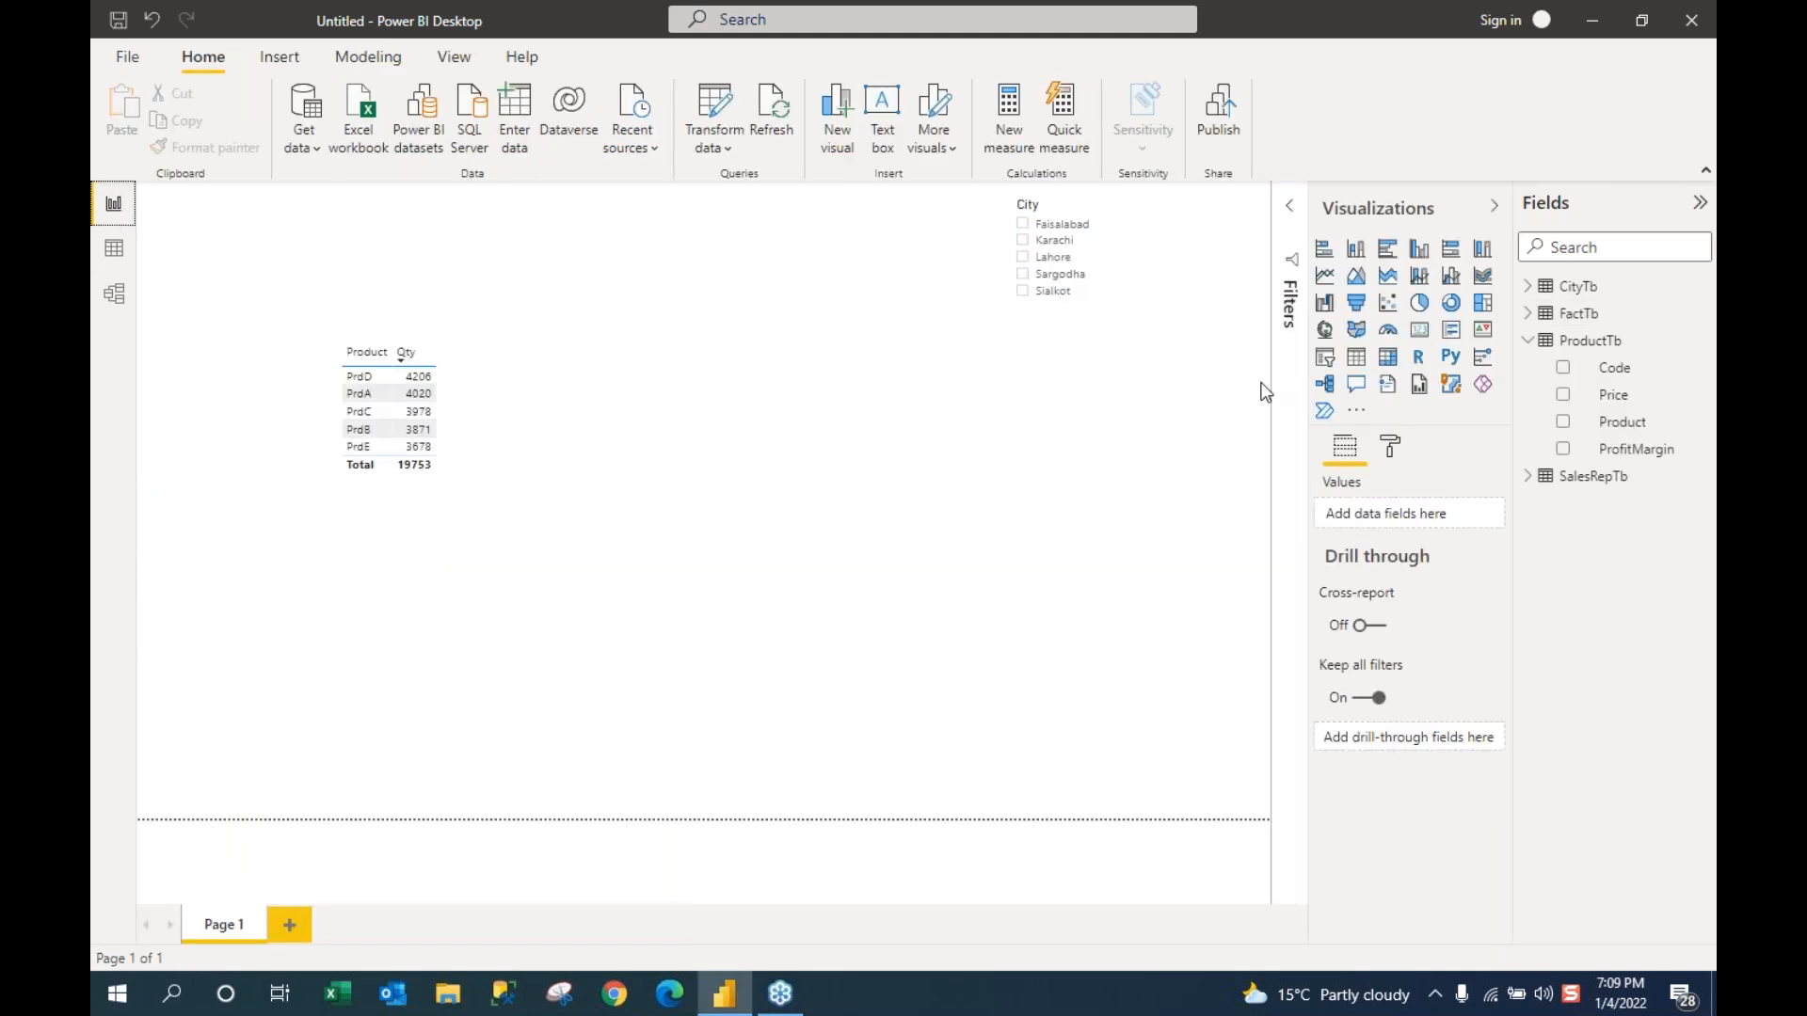
click(1613, 405)
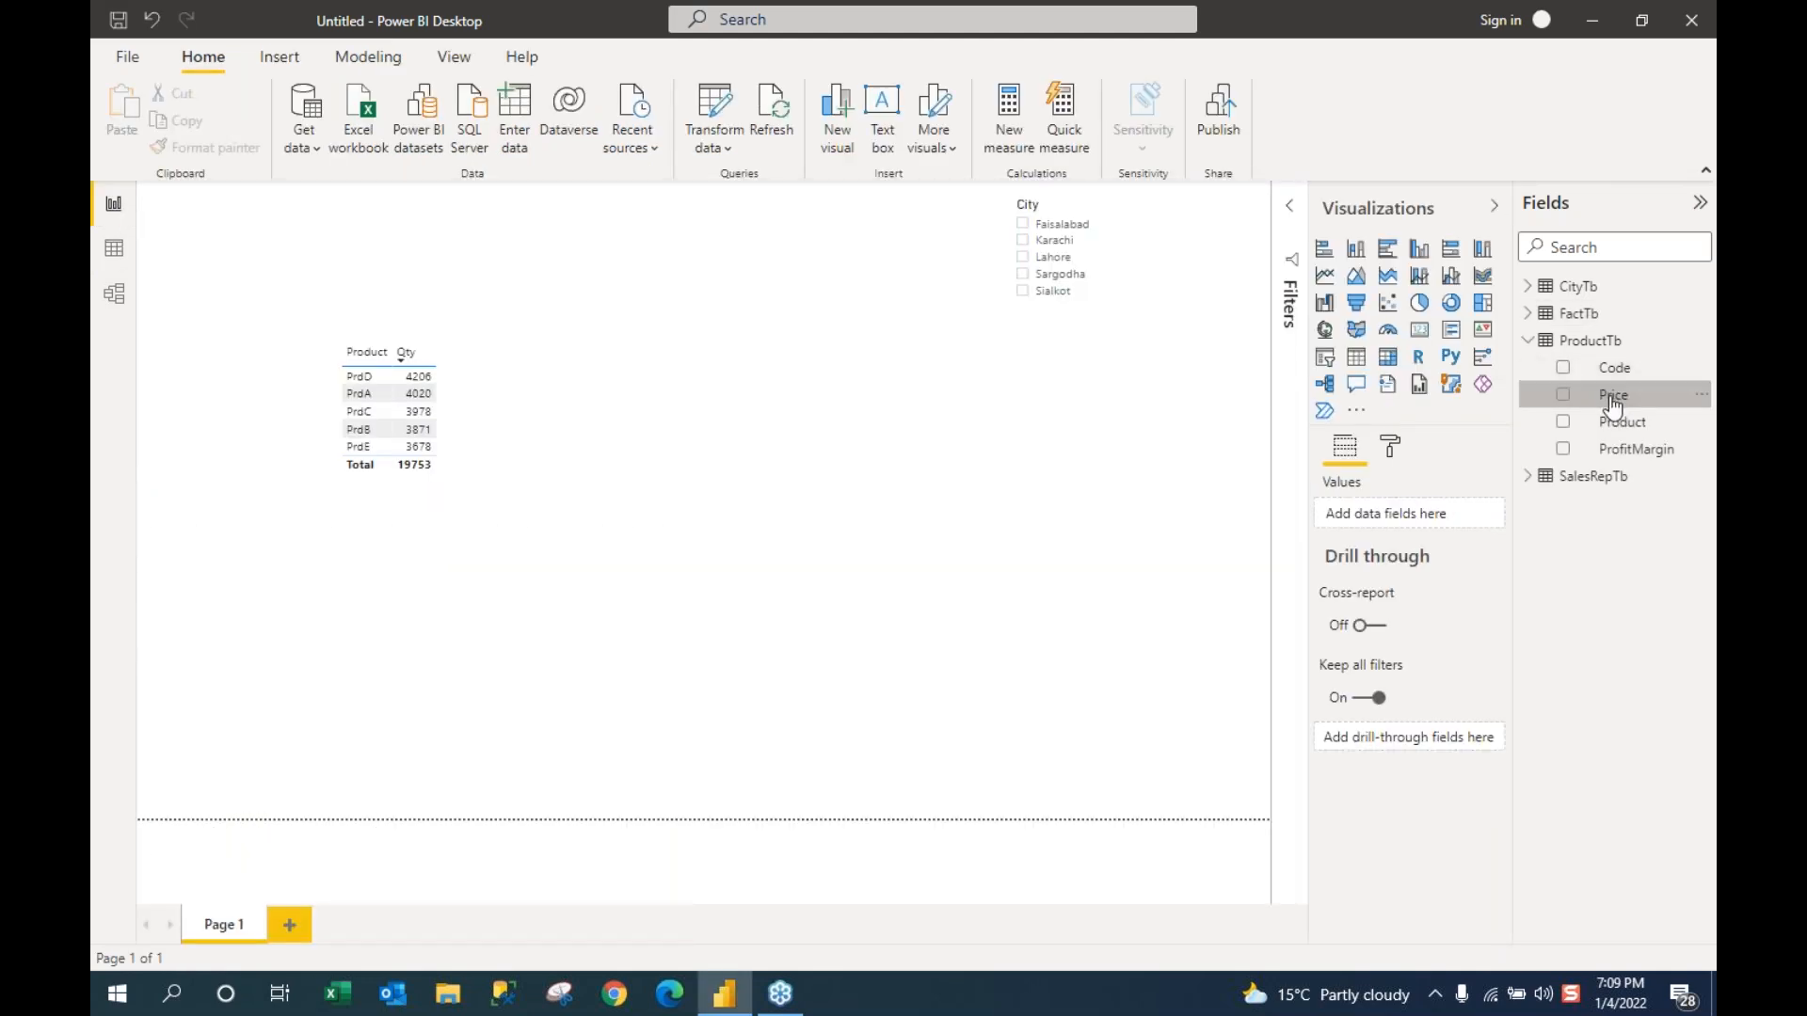
click(115, 252)
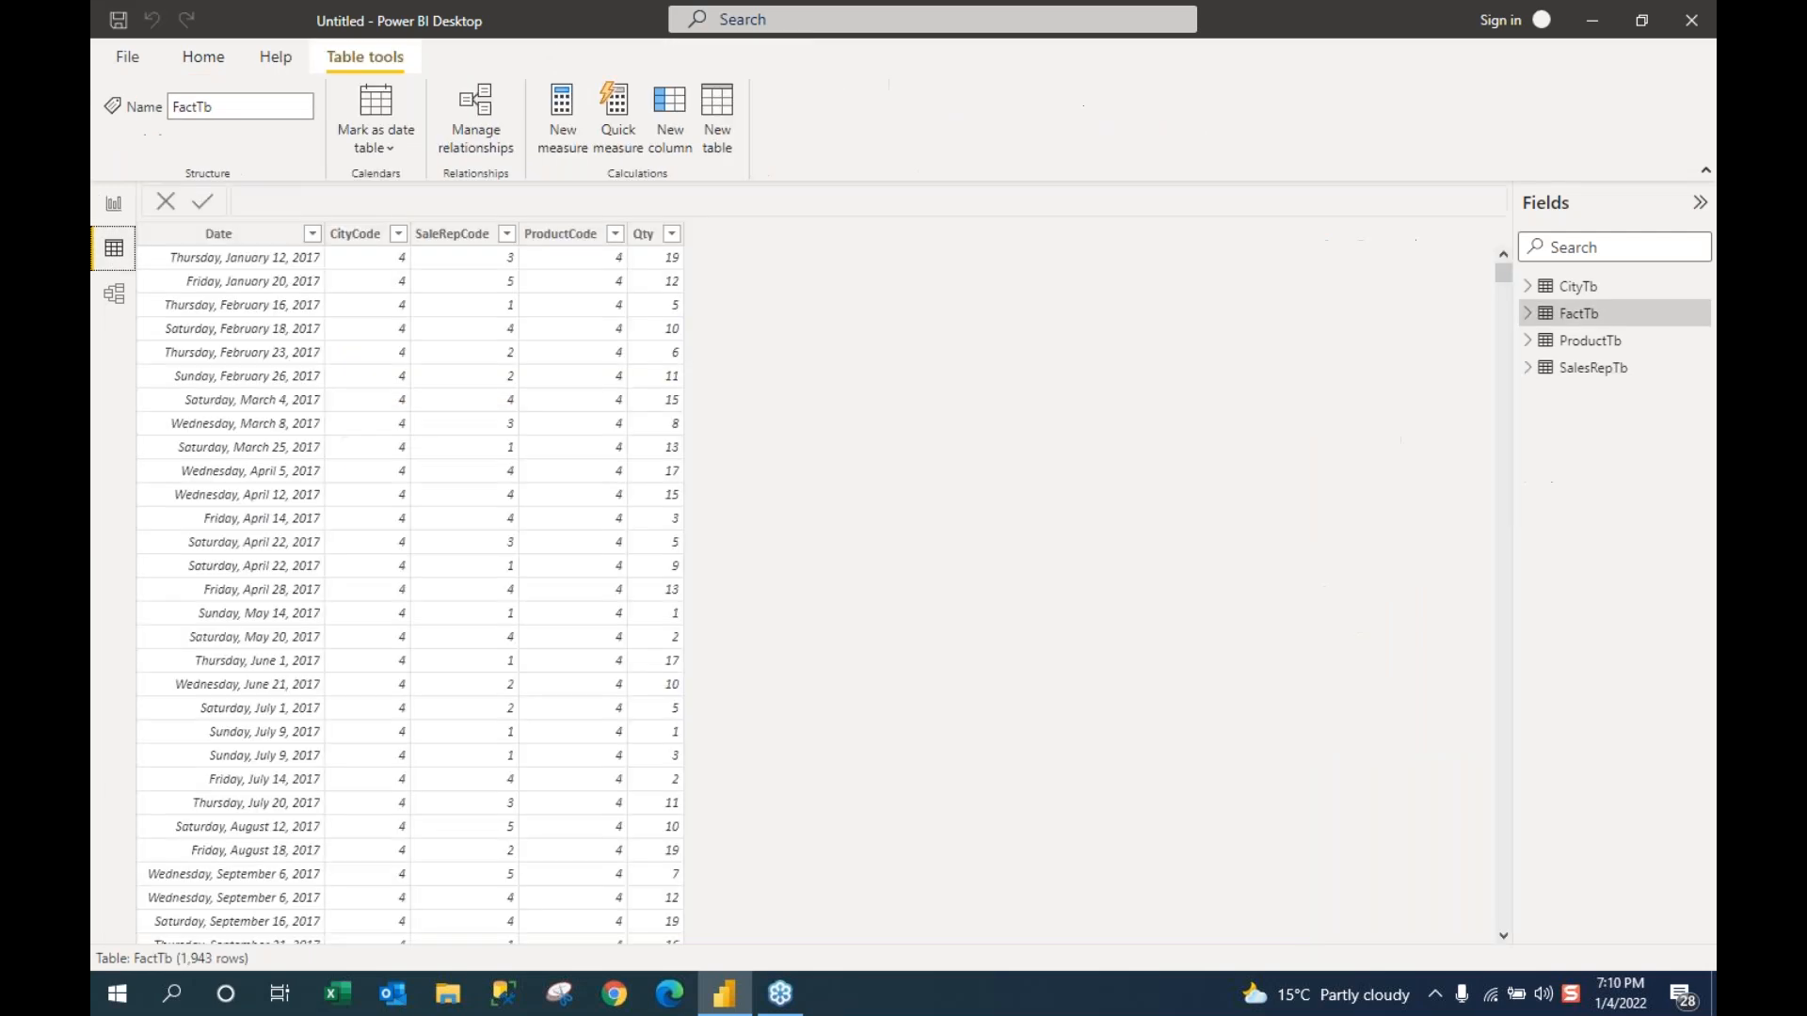
click(1531, 344)
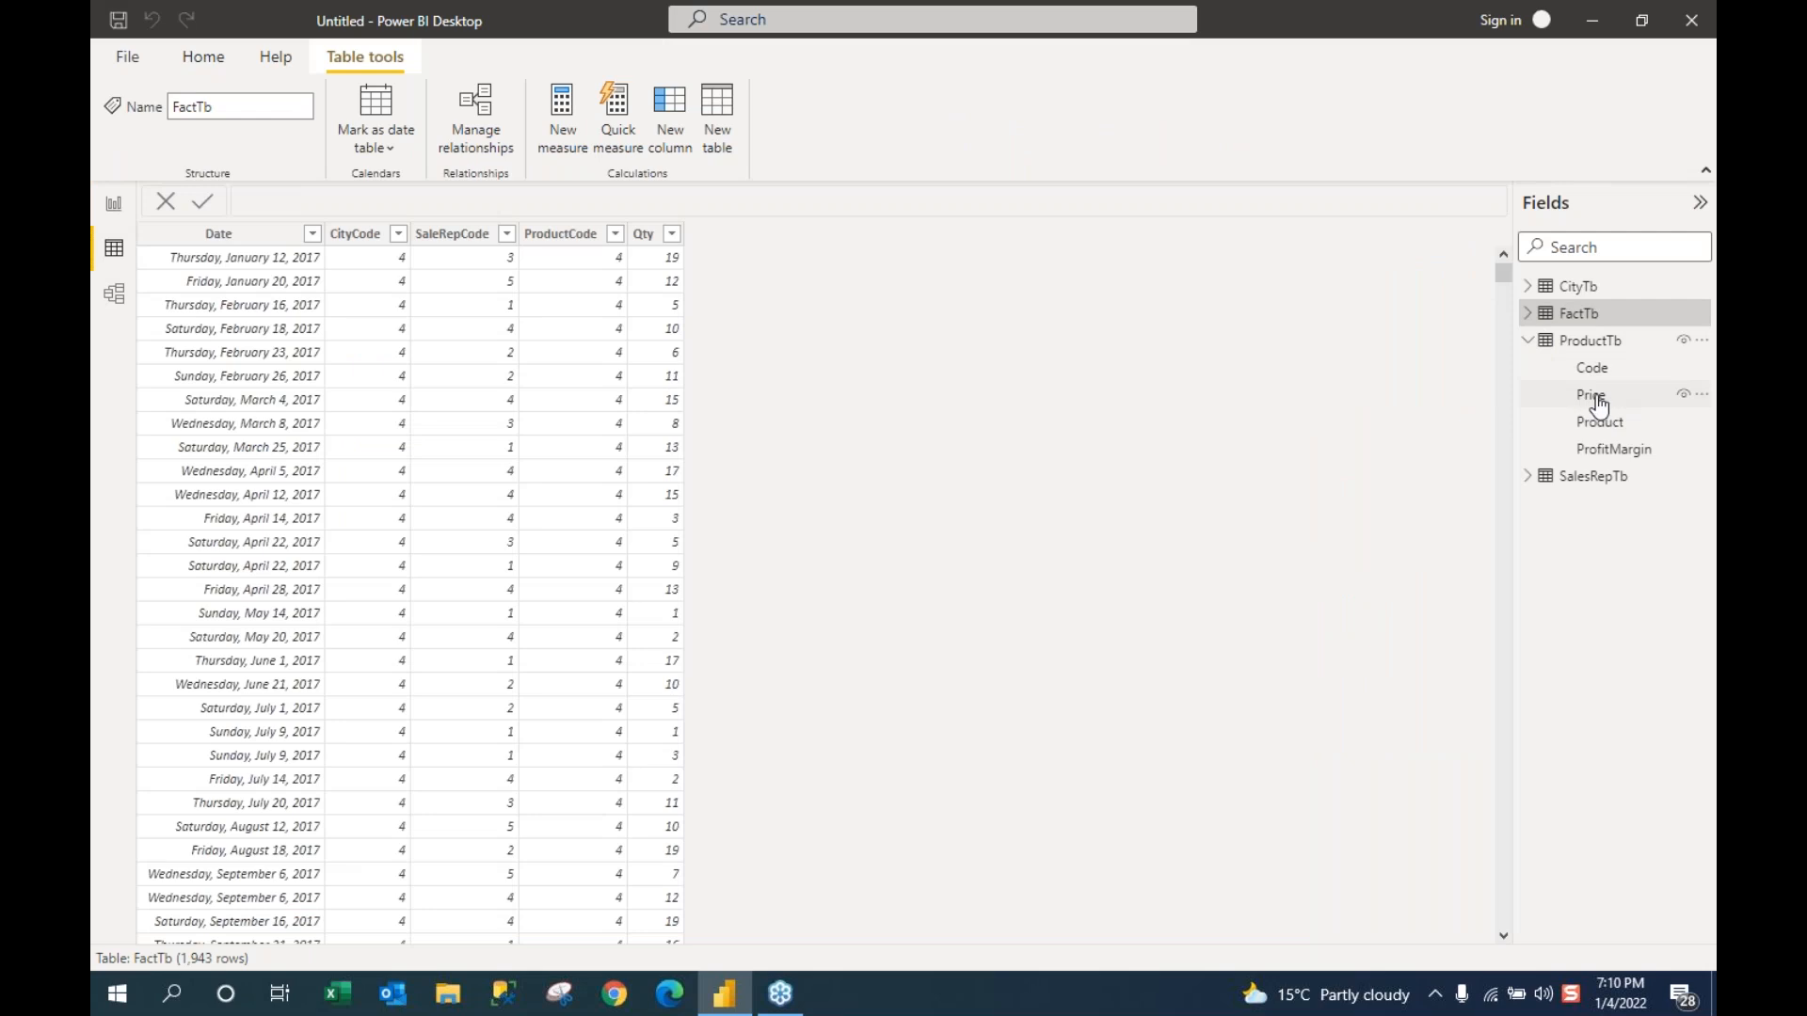
click(1604, 403)
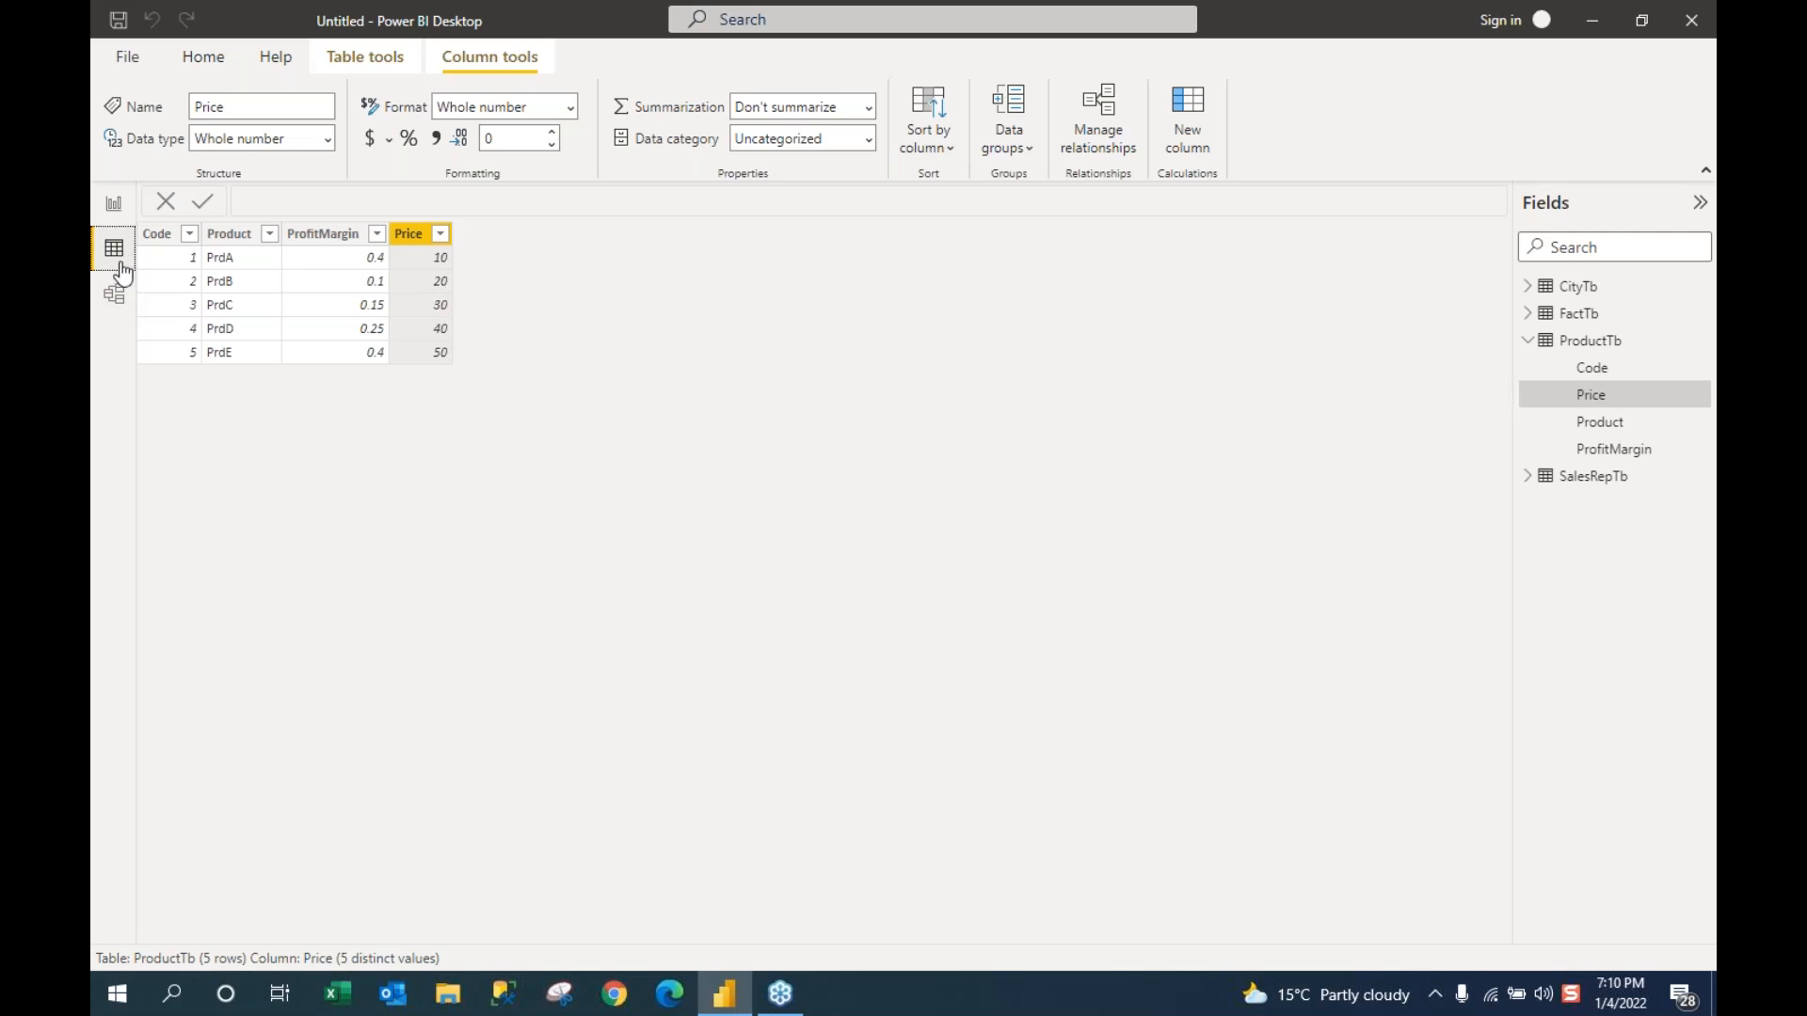
Step: Display FactTb's rows in Data view again
click(1579, 320)
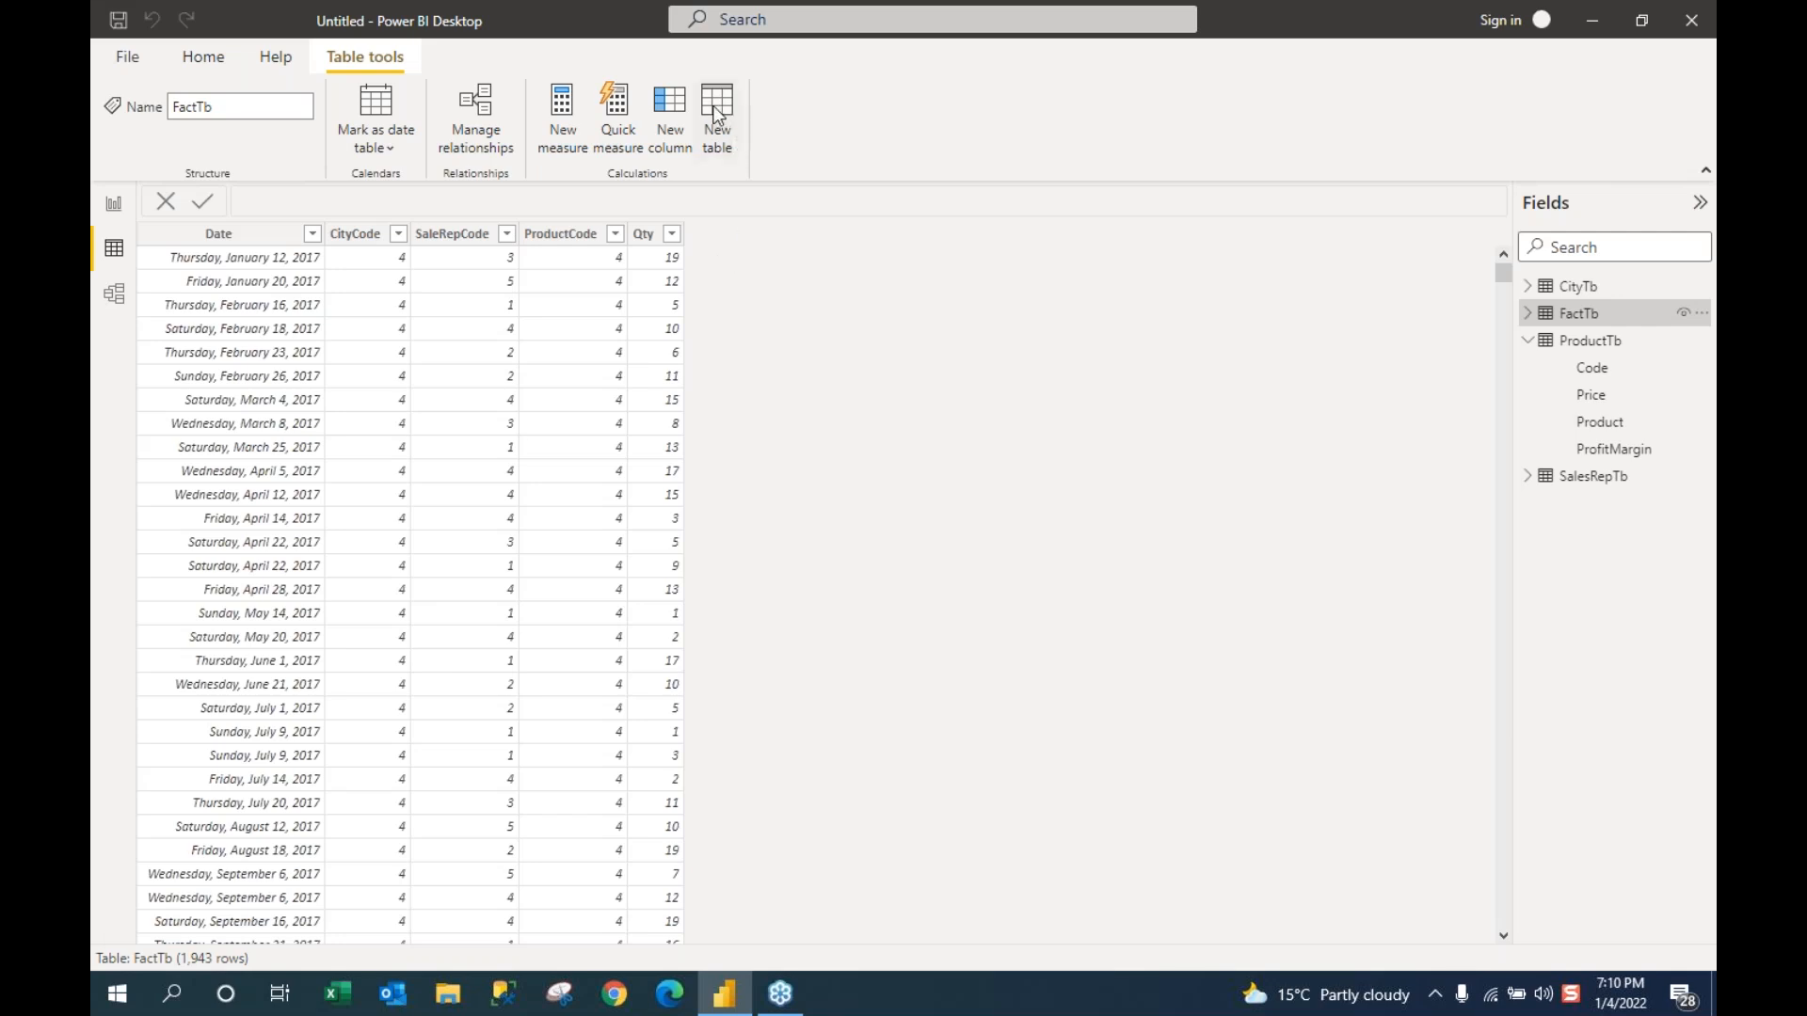
Step: Add a FactTb calculated column with formula PrdPrice=RELATED(ProductTb[Price])
click(674, 141)
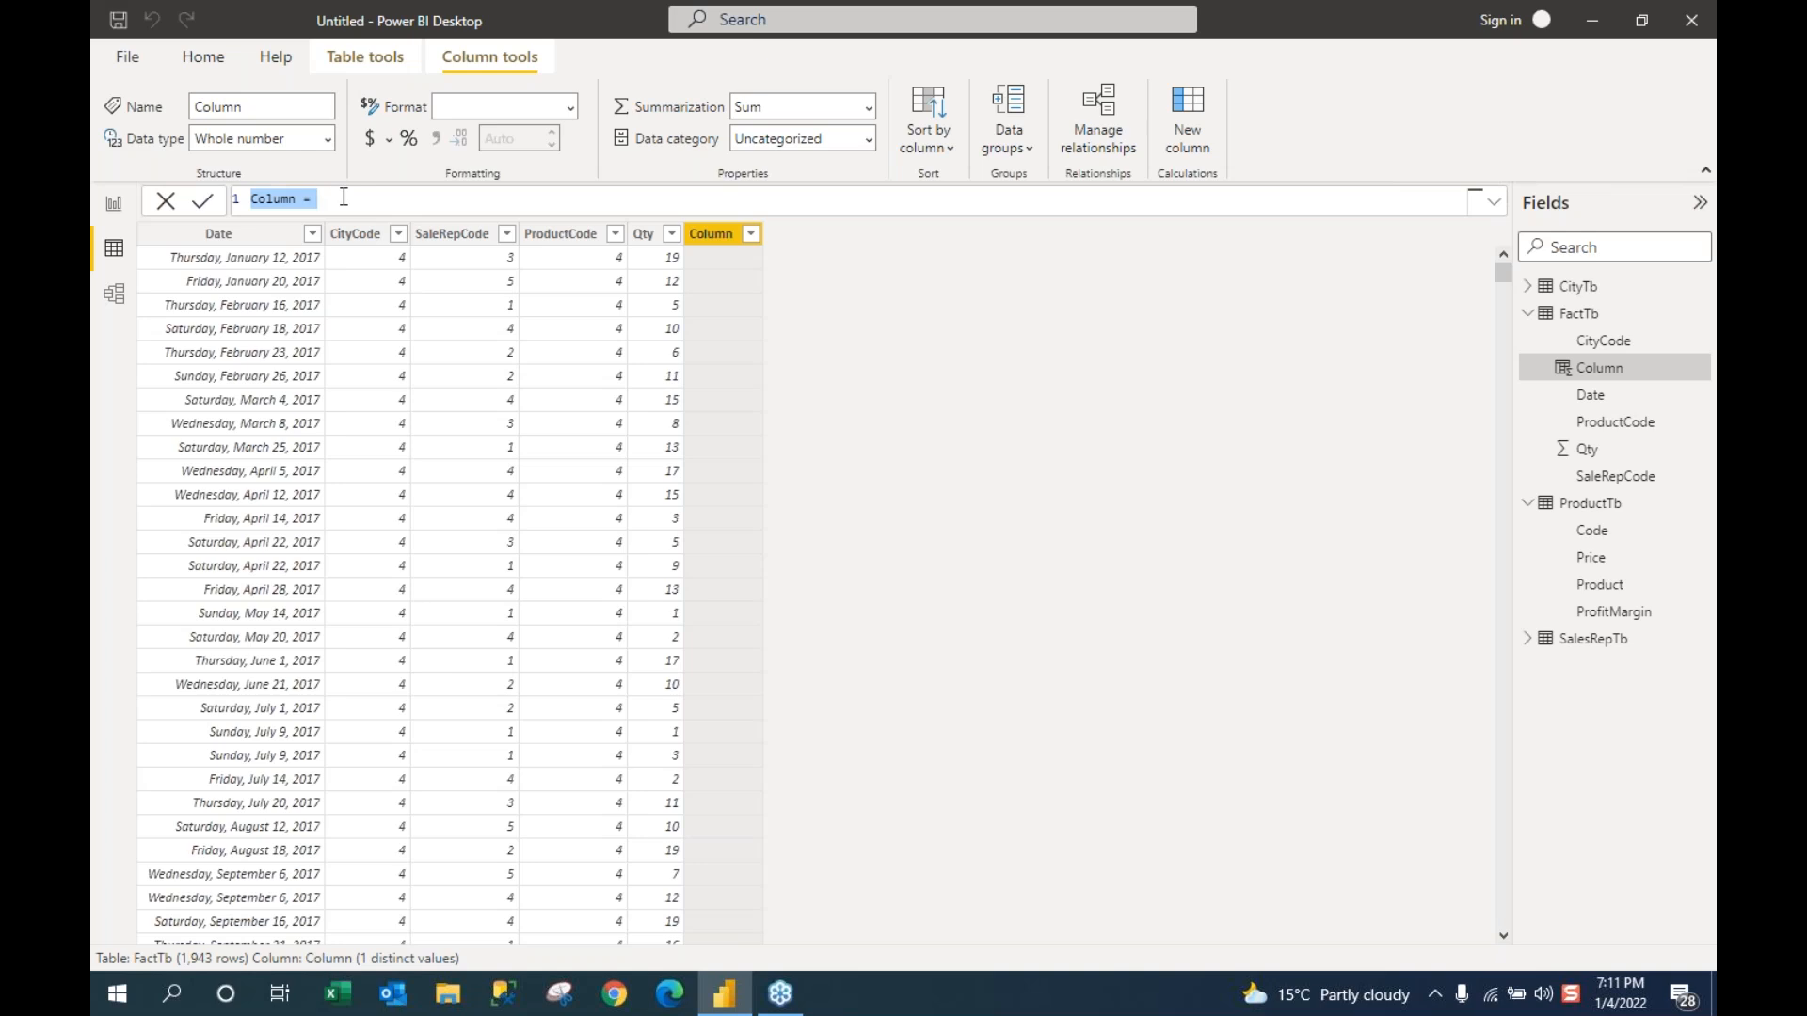
text(Price)
key(Left)
key(Left)
key(Left)
key(Left)
key(Left)
text(Prd)
click(338, 200)
text(=Re)
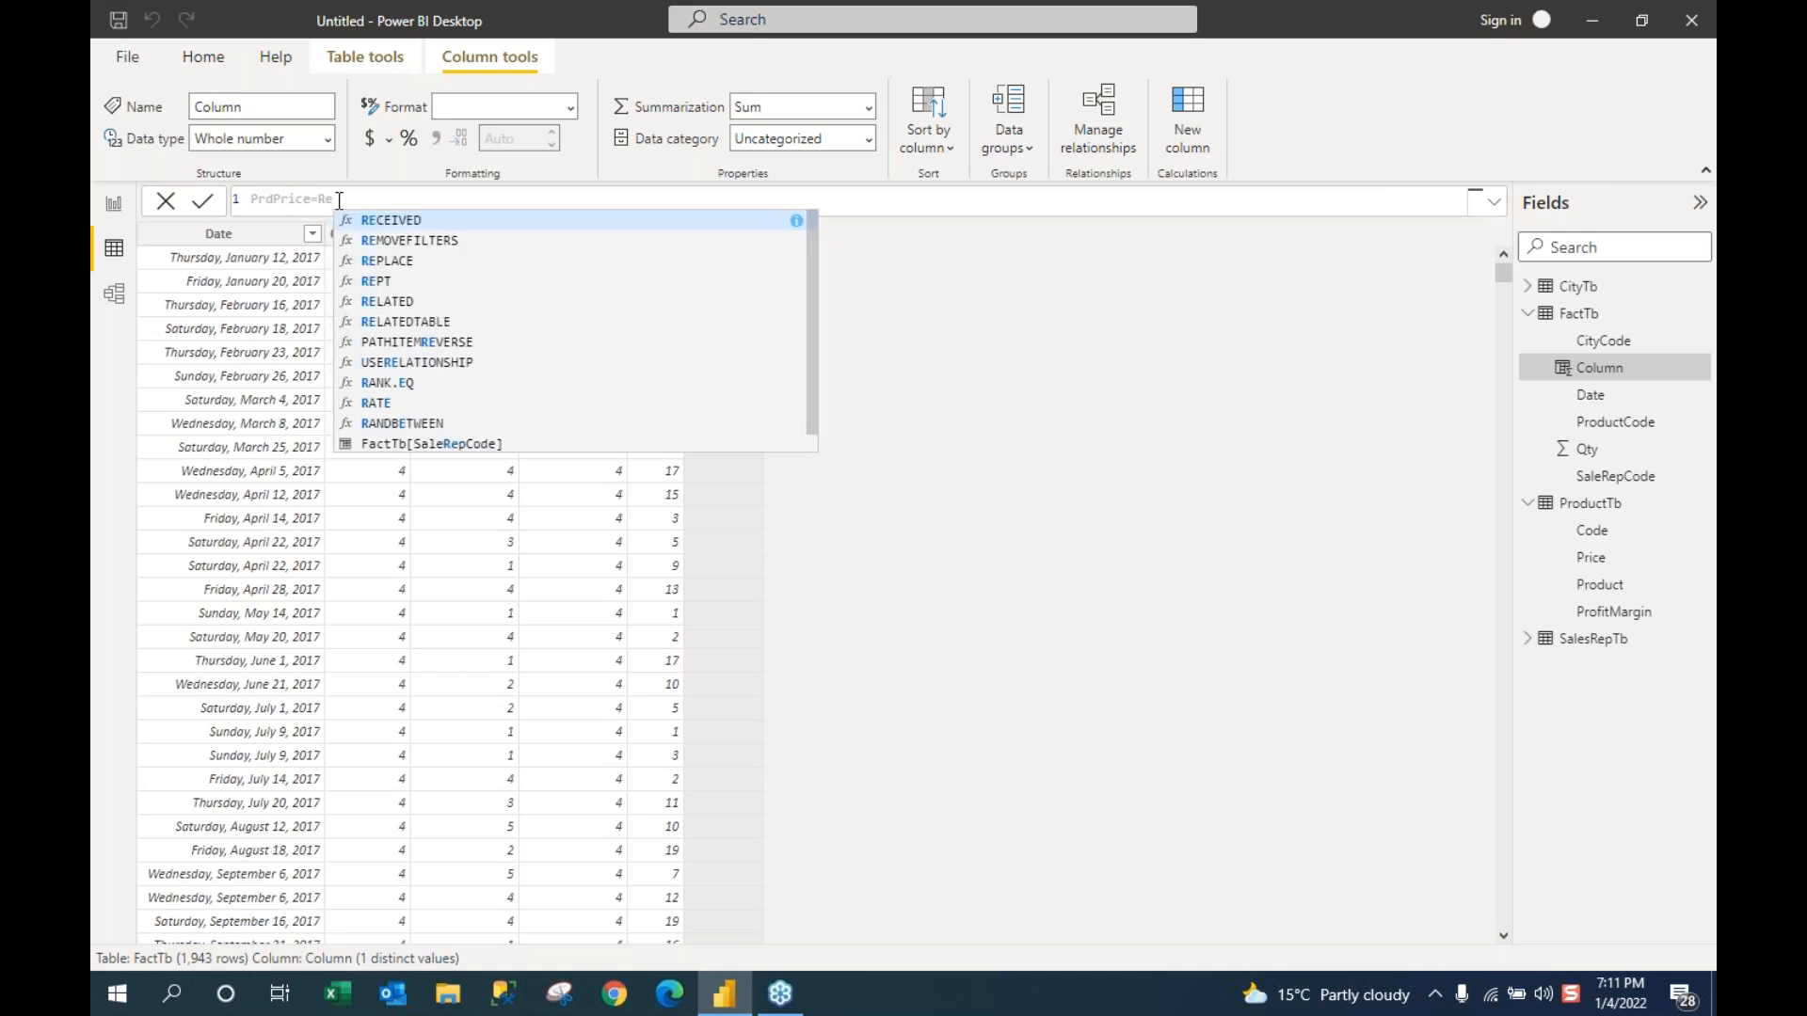
text(lated)
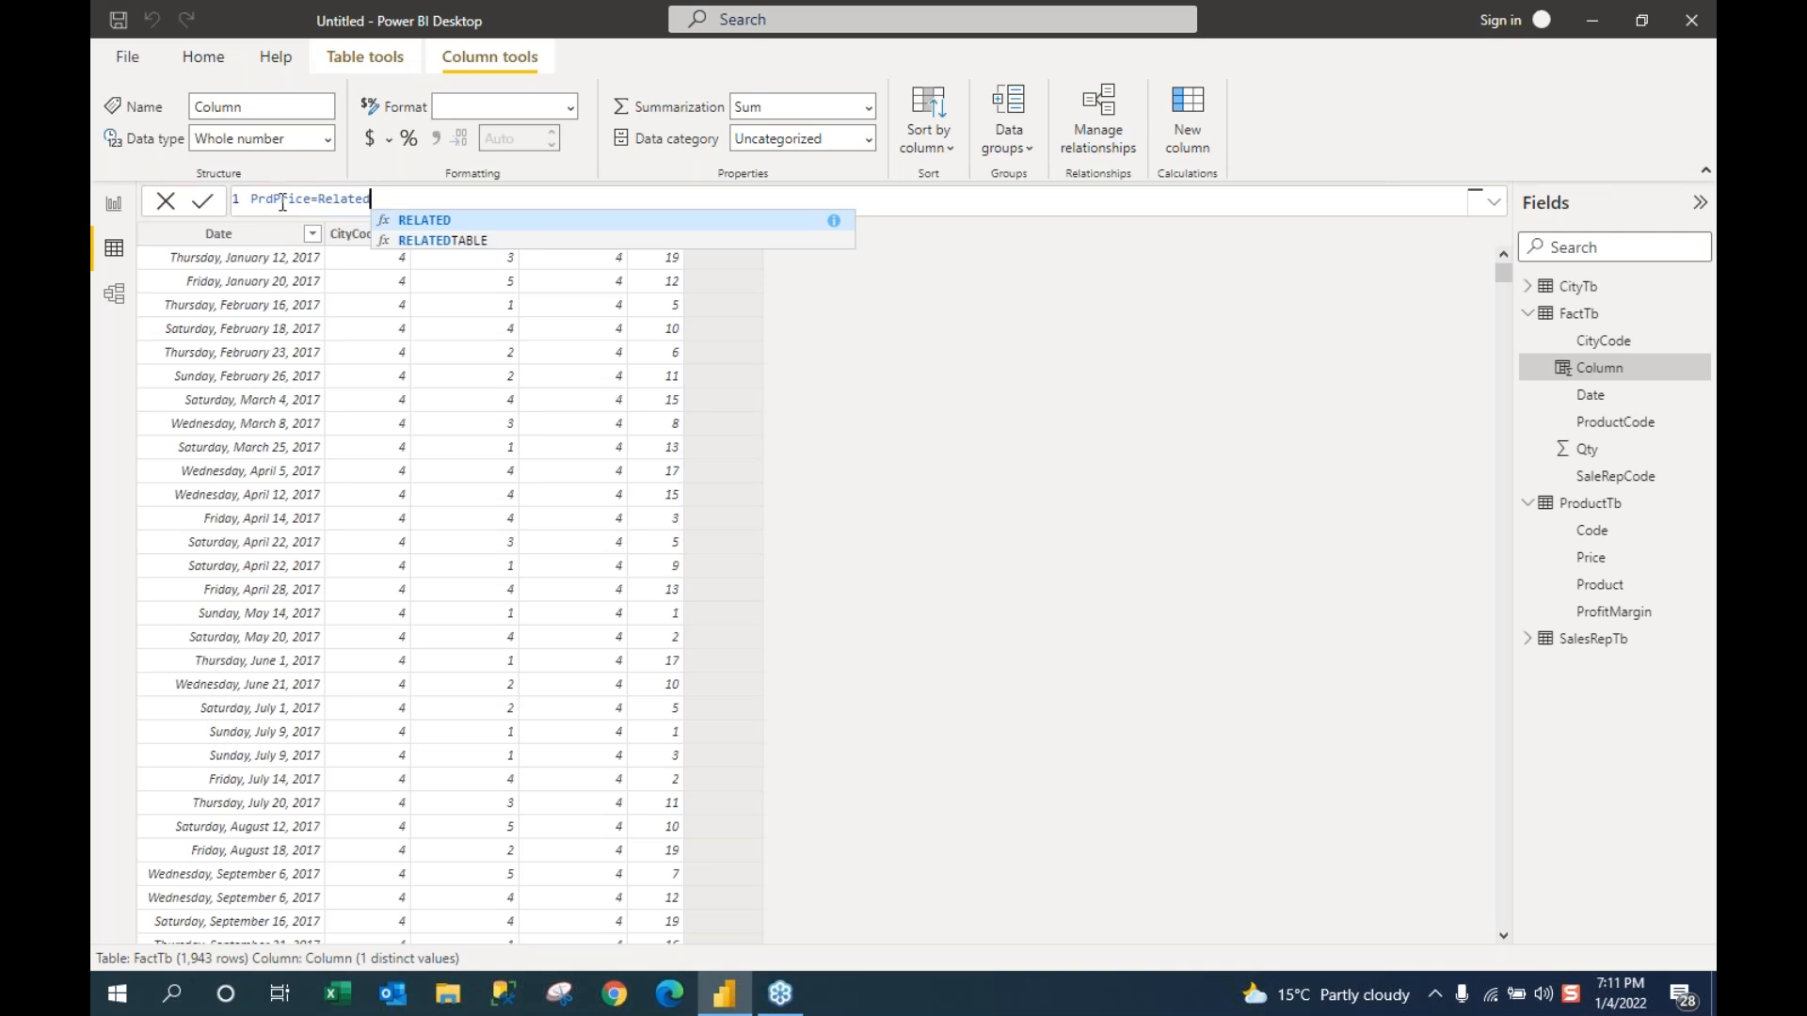
key(Tab)
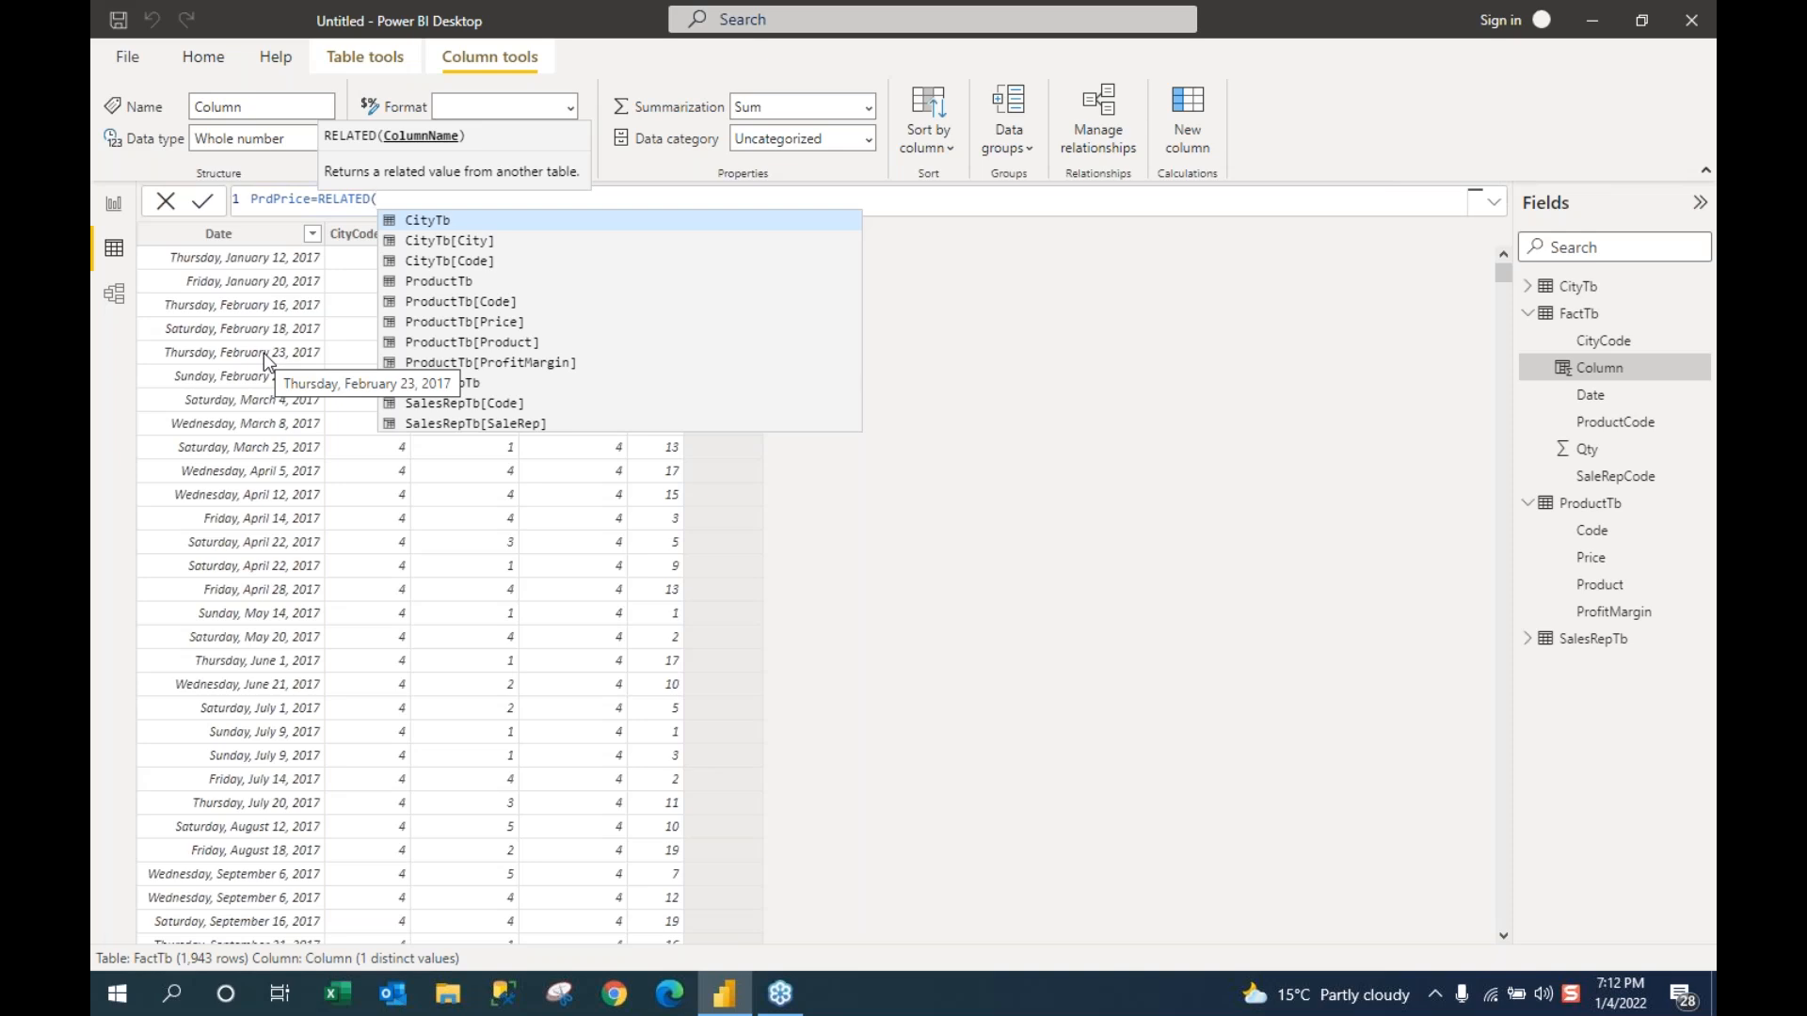
click(461, 323)
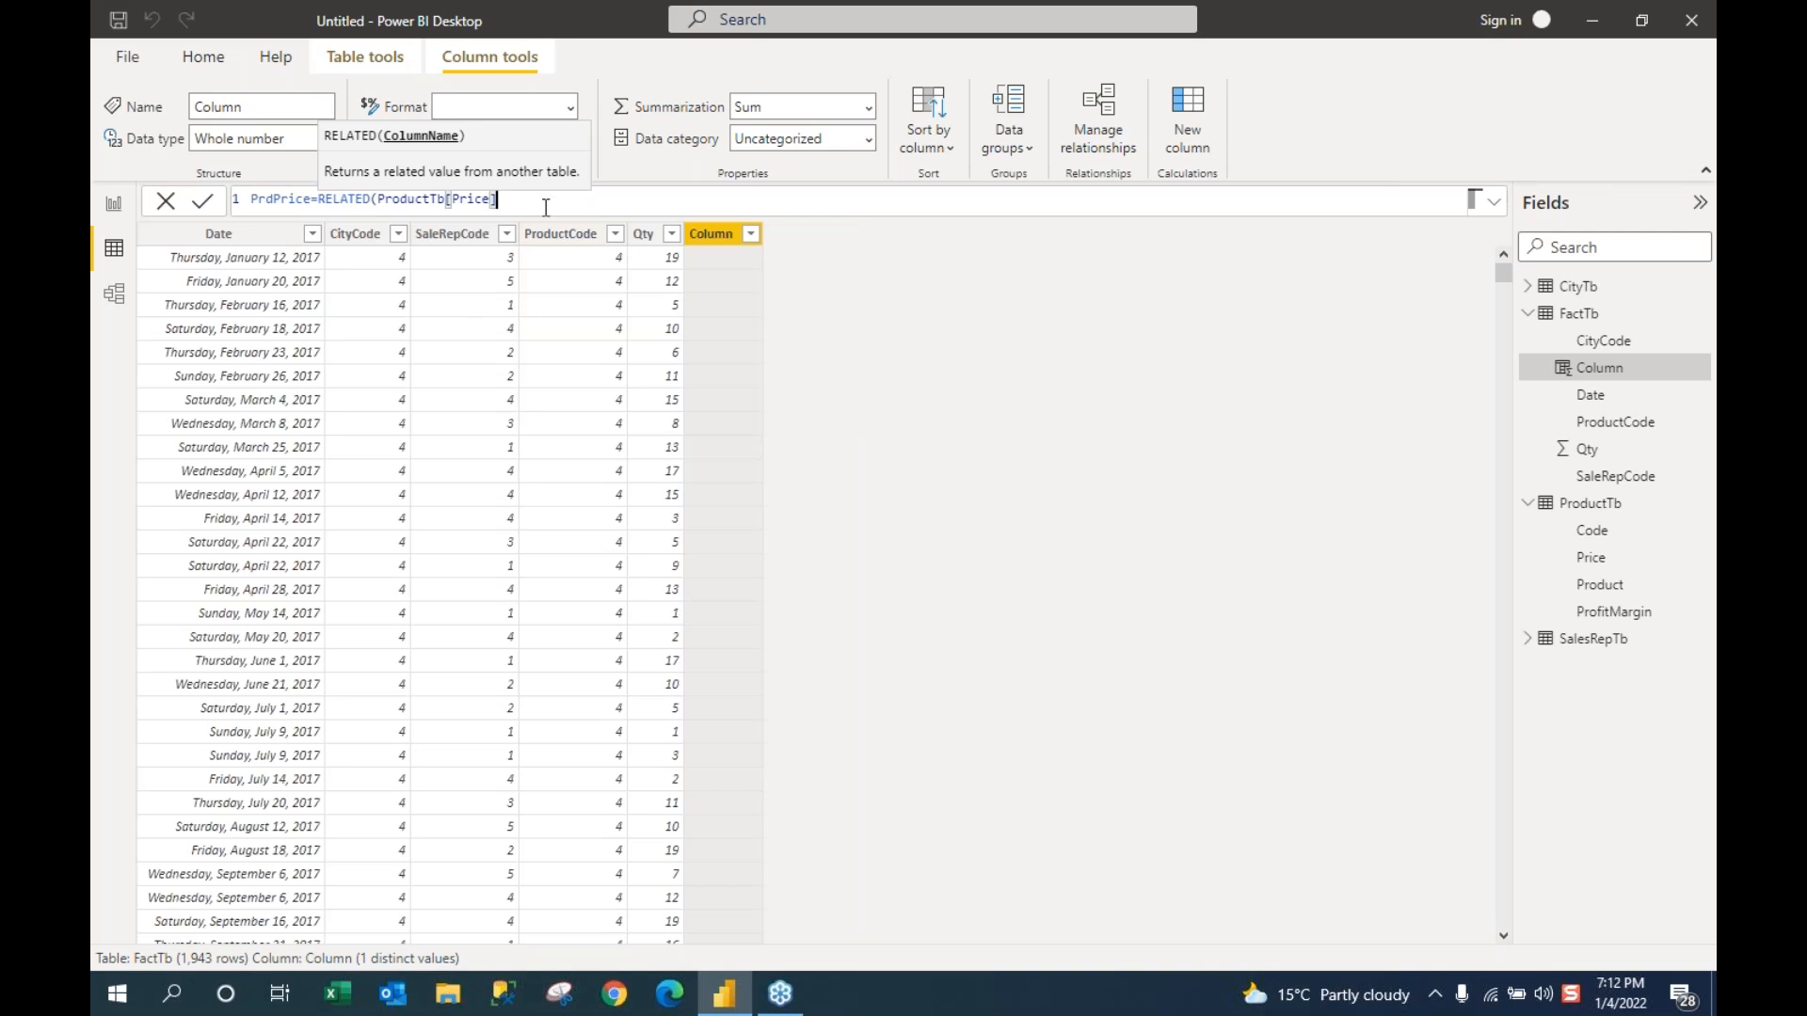
text())
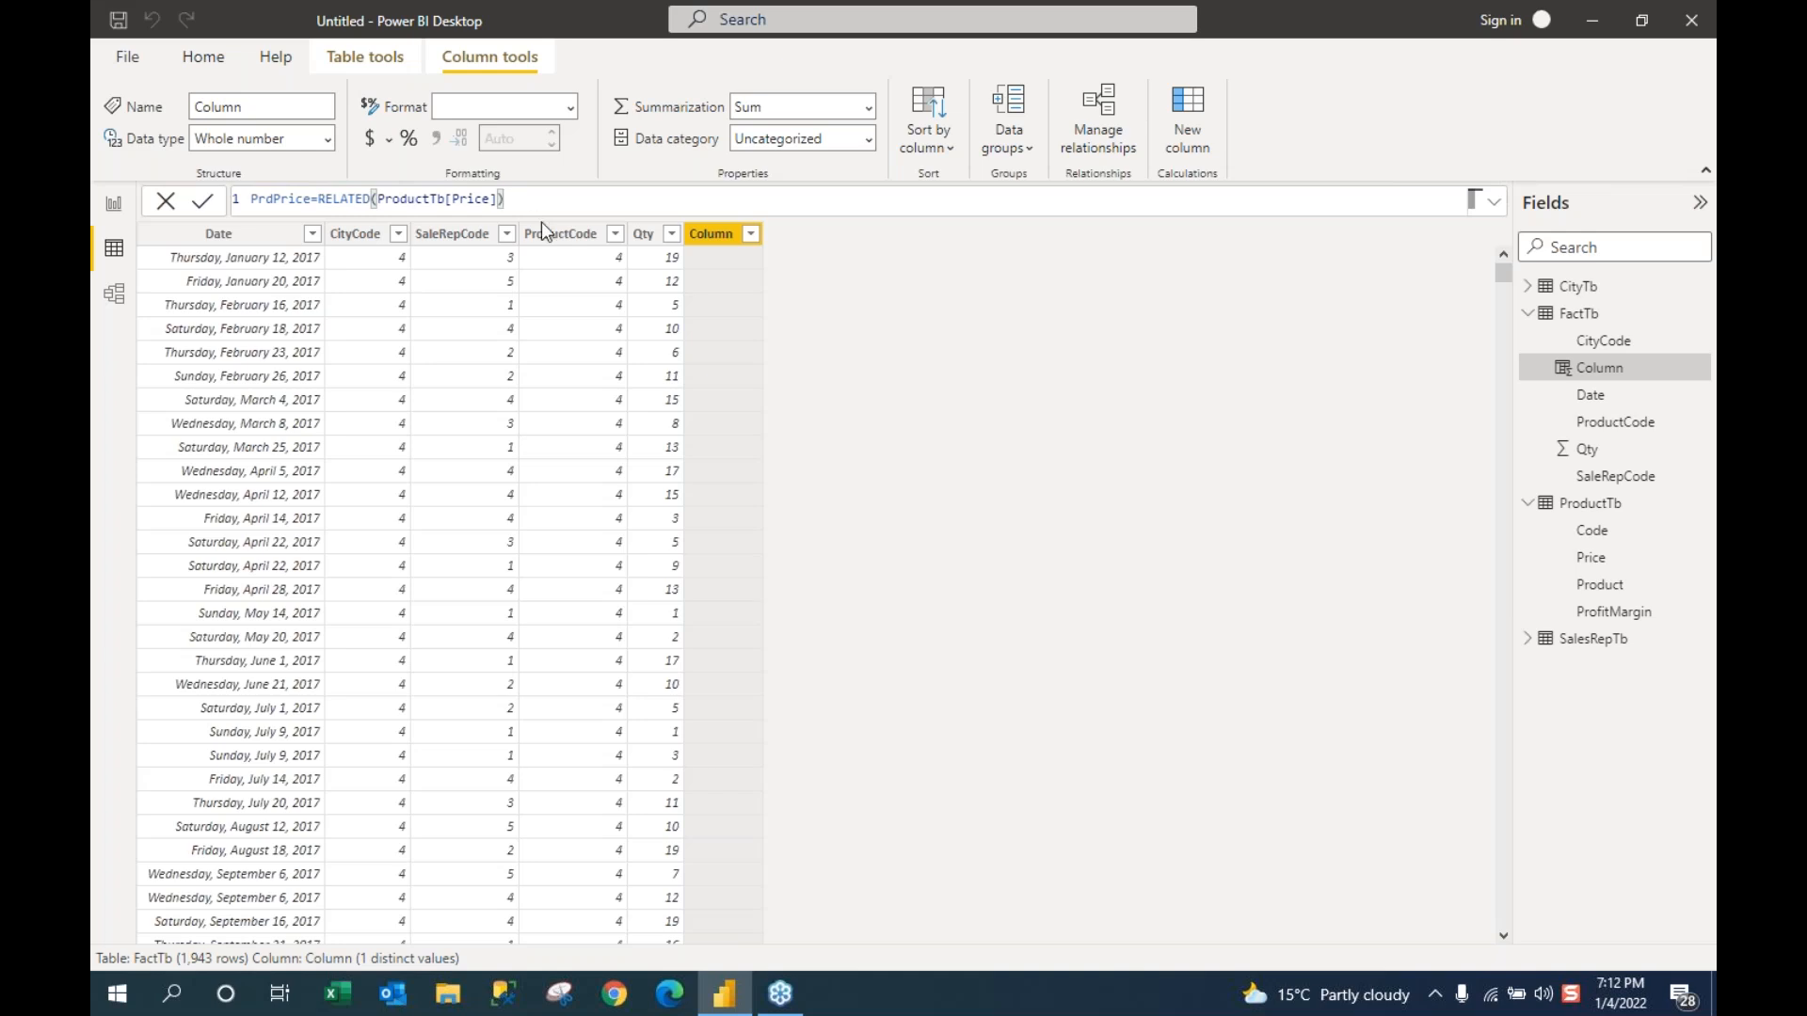
Step: Commit PrdPrice, scroll through FactTb to verify its prices, then open ProductTb's price table
key(Return)
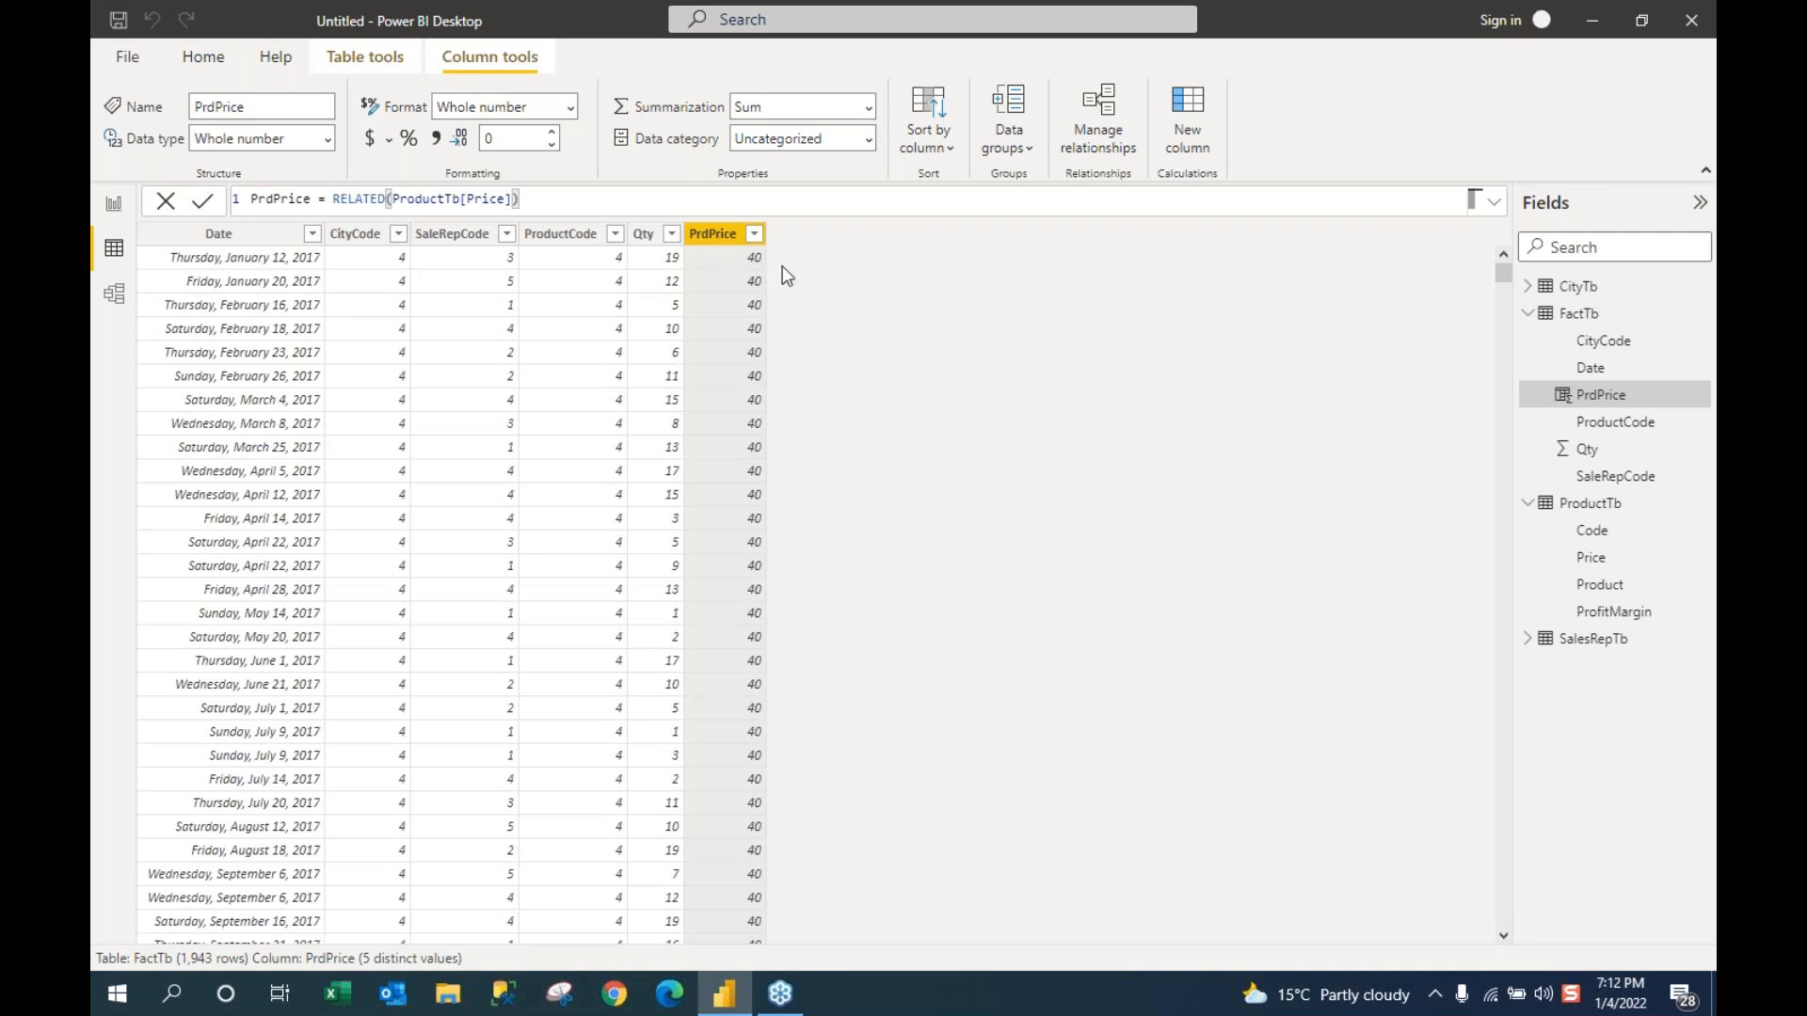
scroll(619, 405, down, 10)
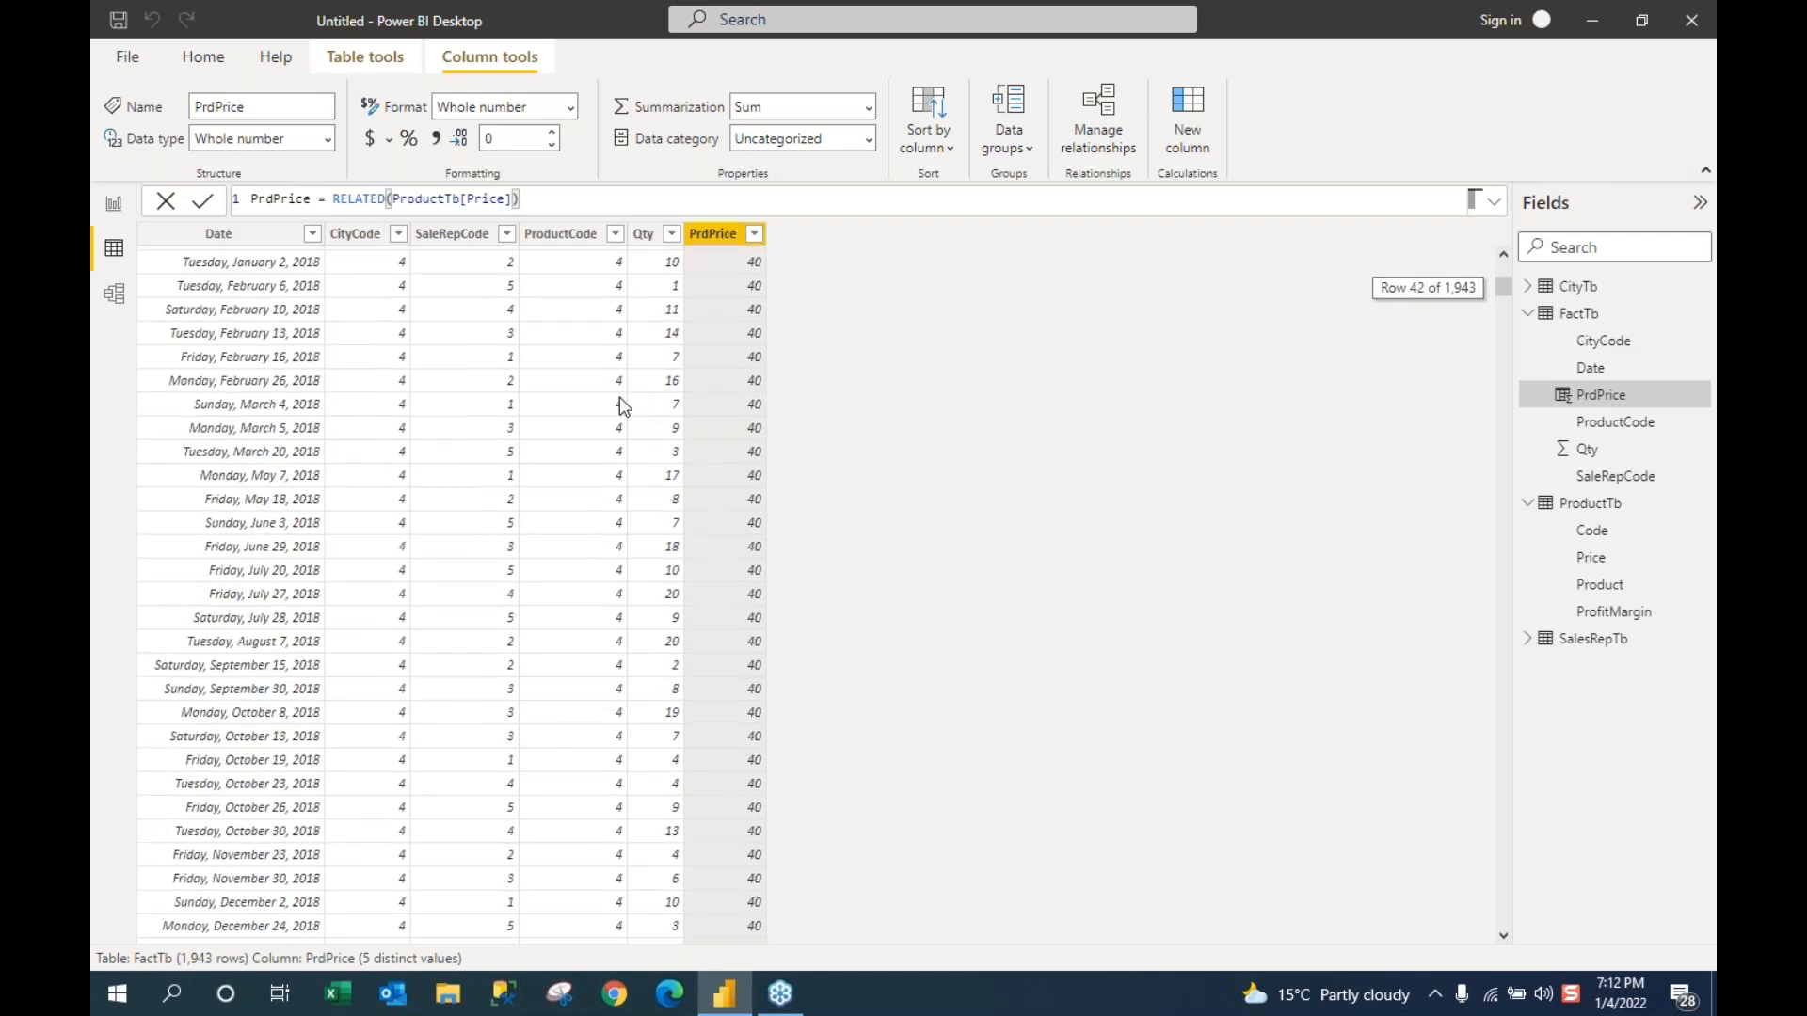
scroll(619, 405, down, 10)
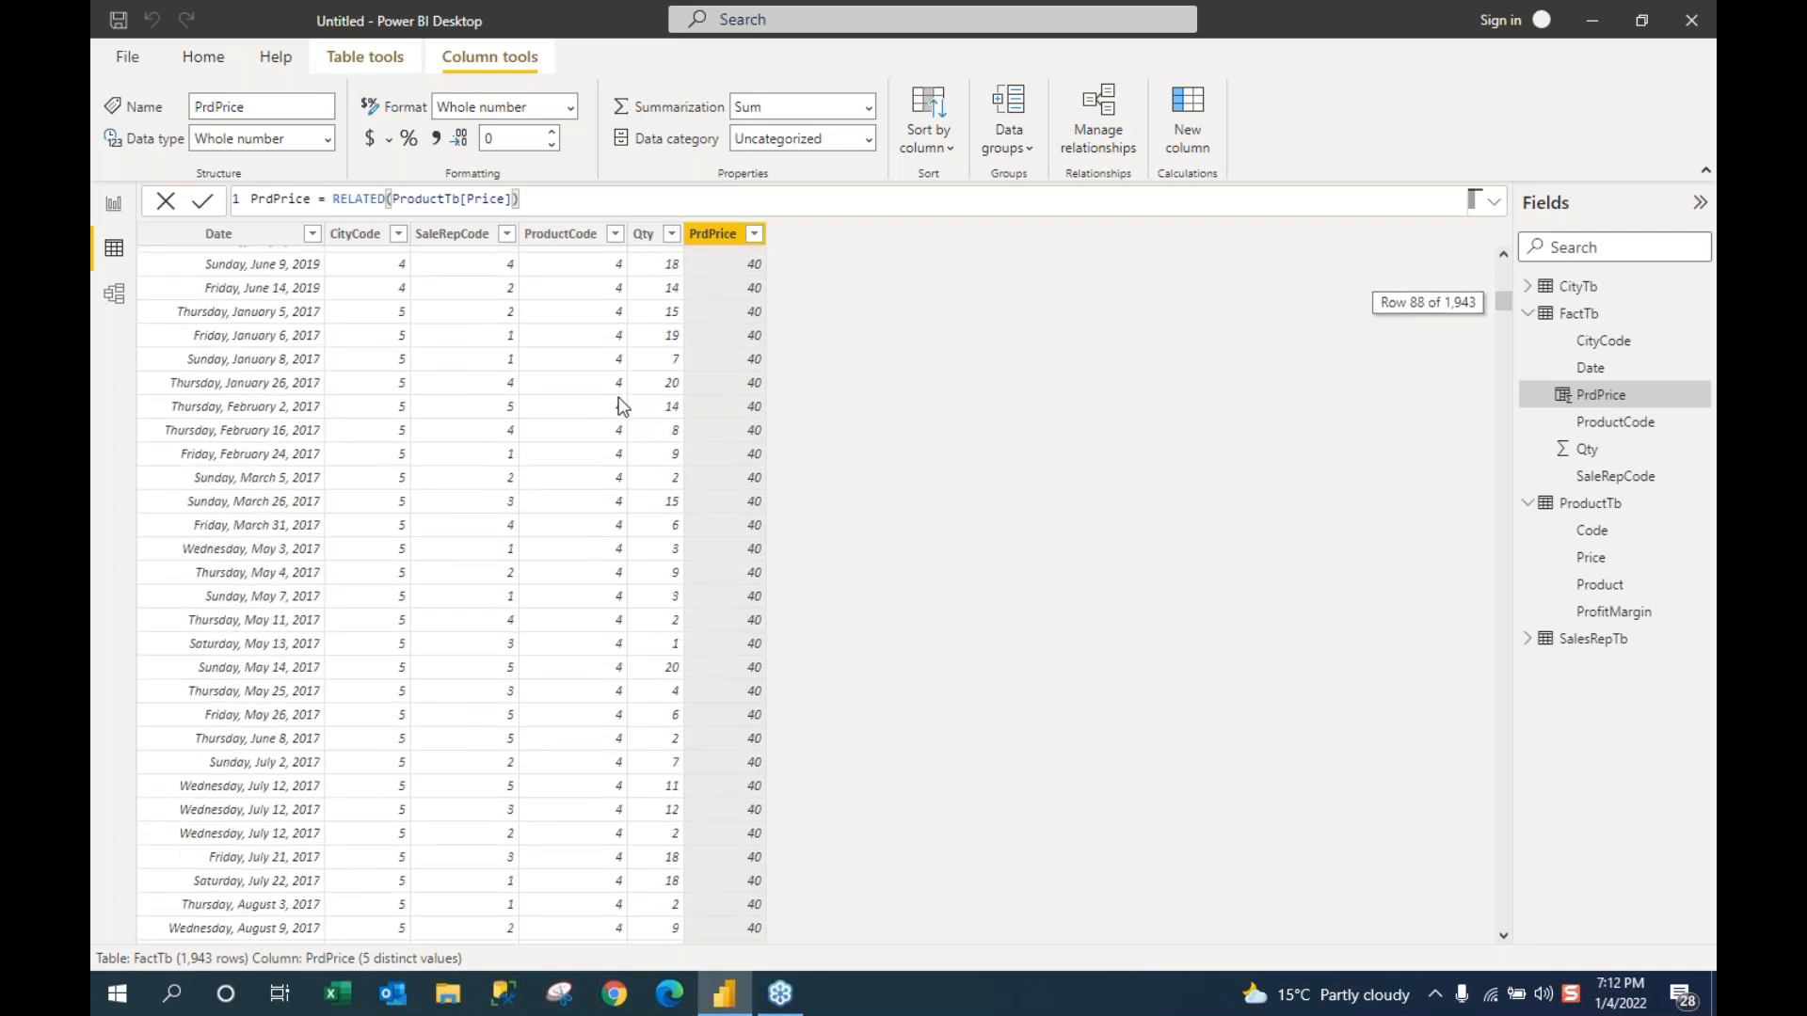
scroll(619, 405, down, 20)
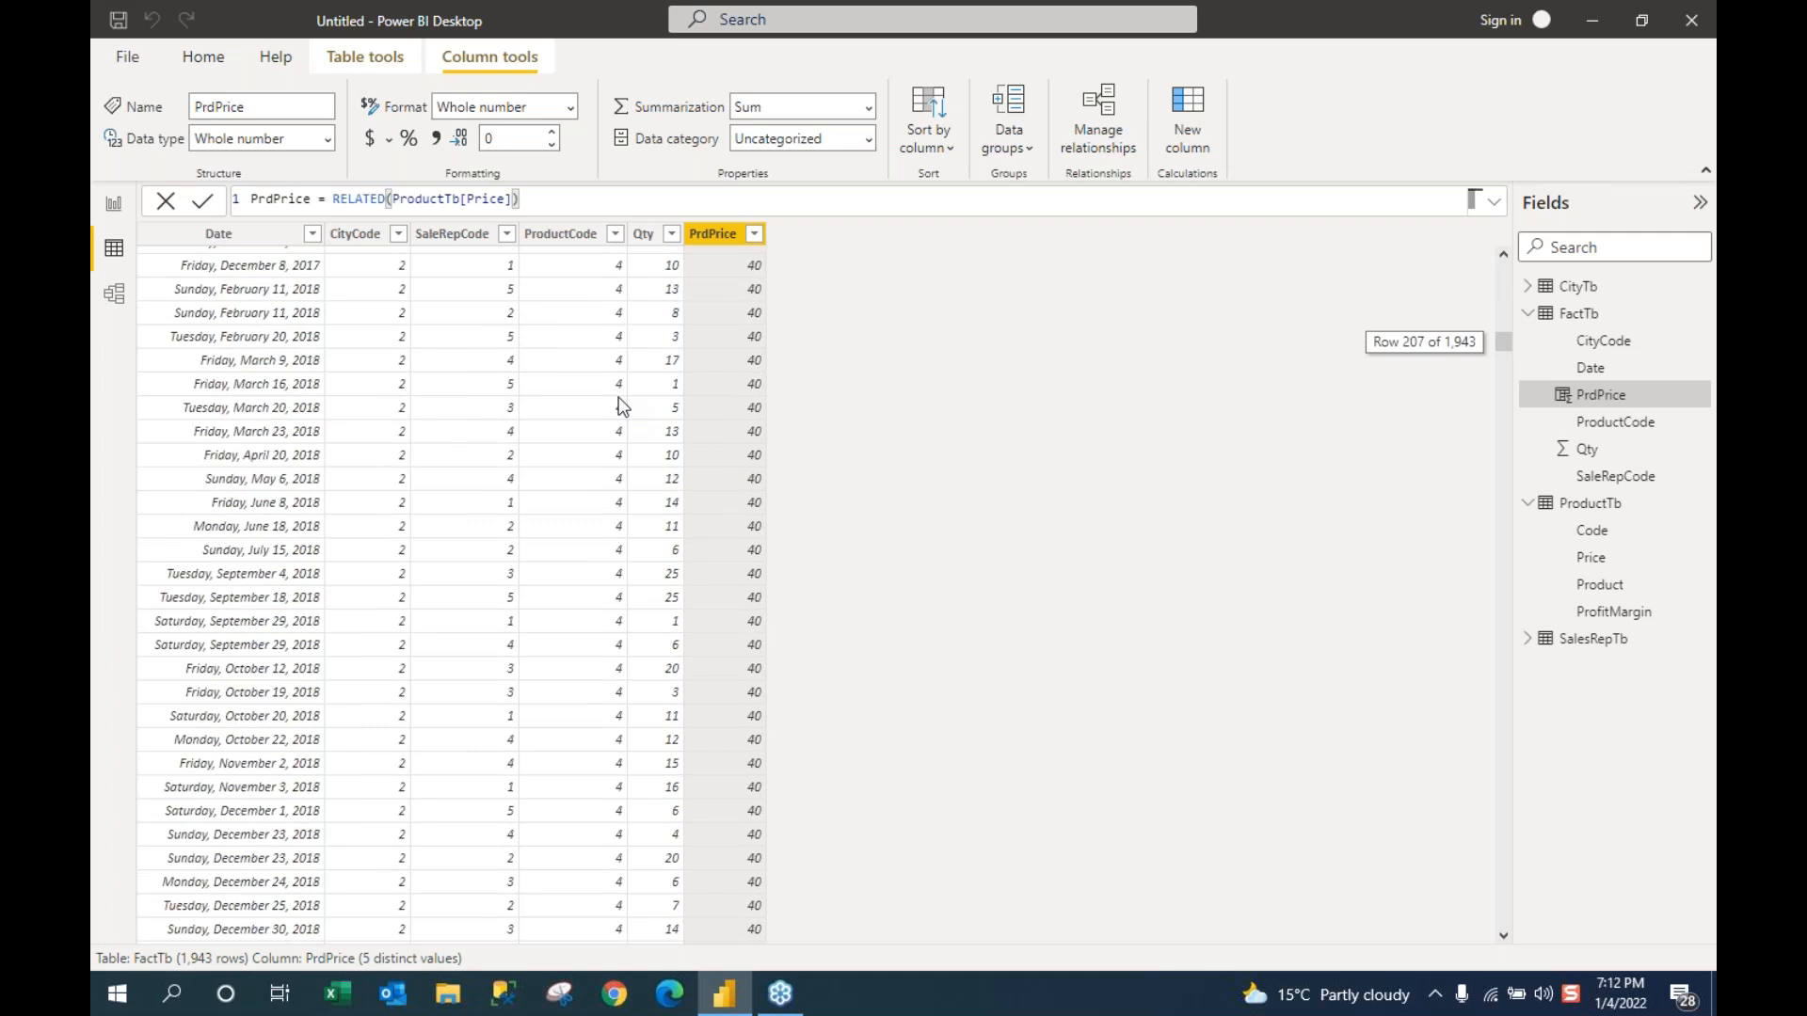
scroll(619, 407, down, 20)
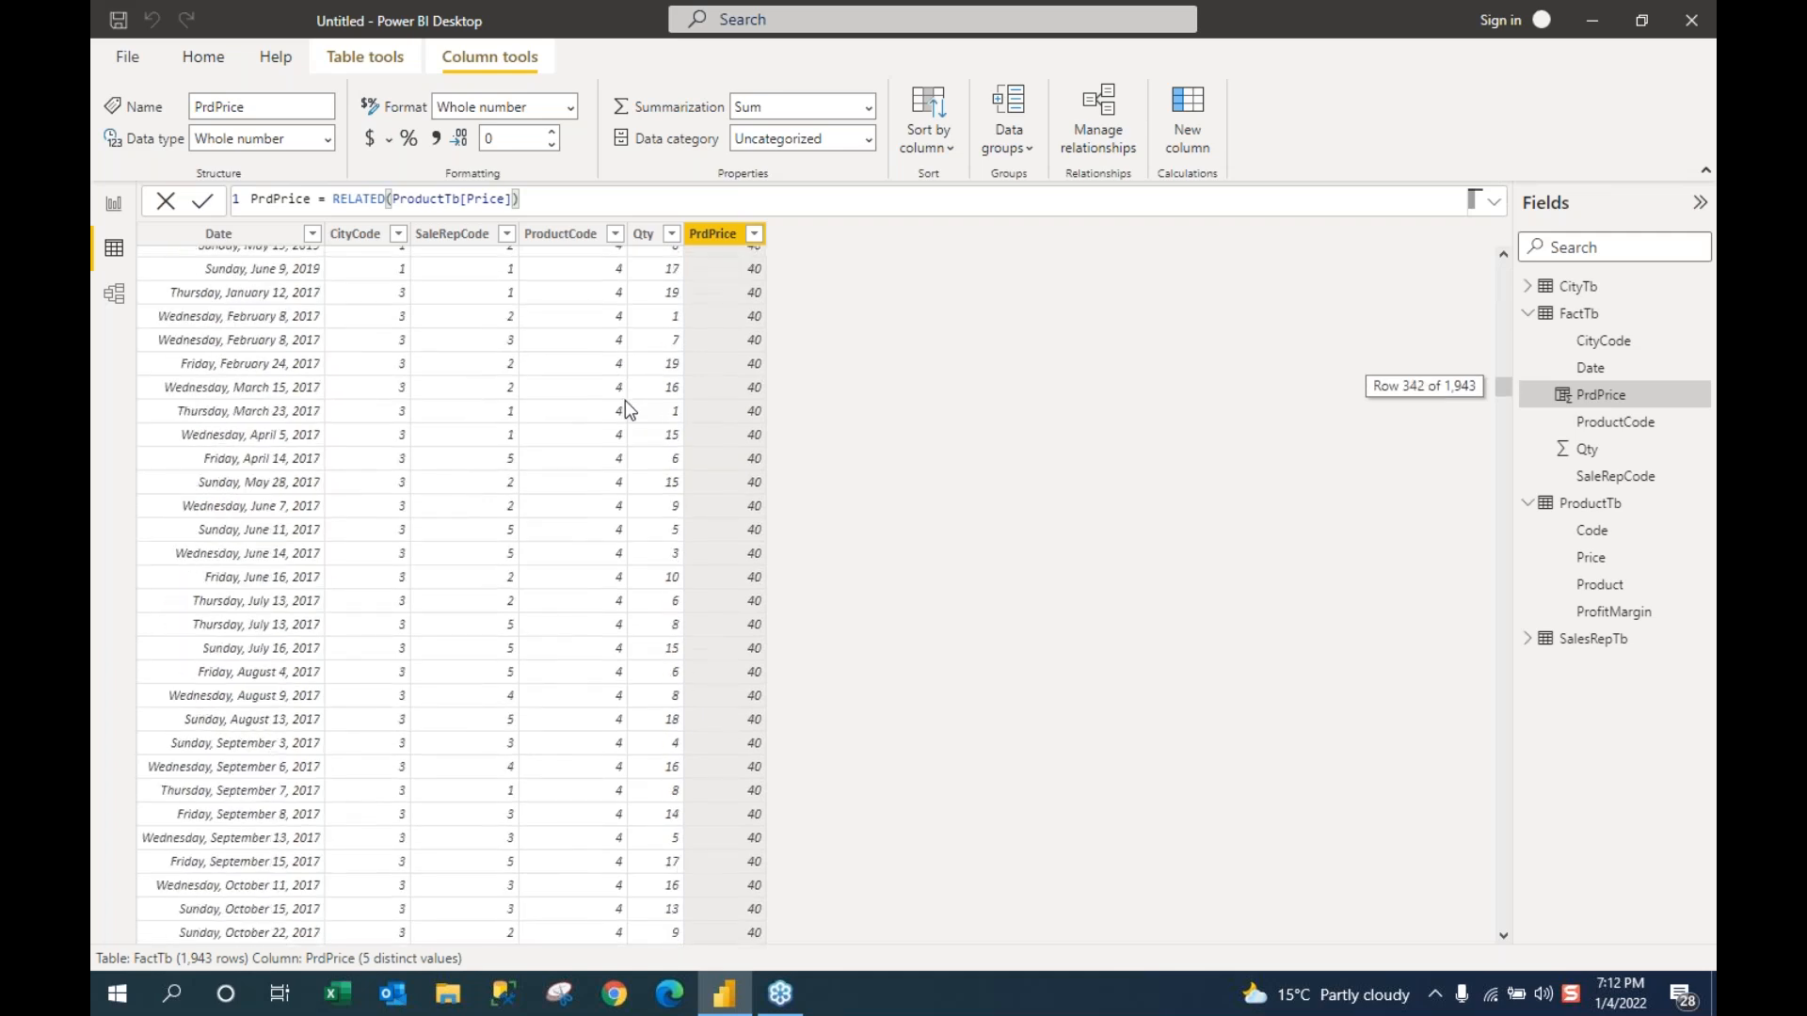
scroll(625, 410, down, 20)
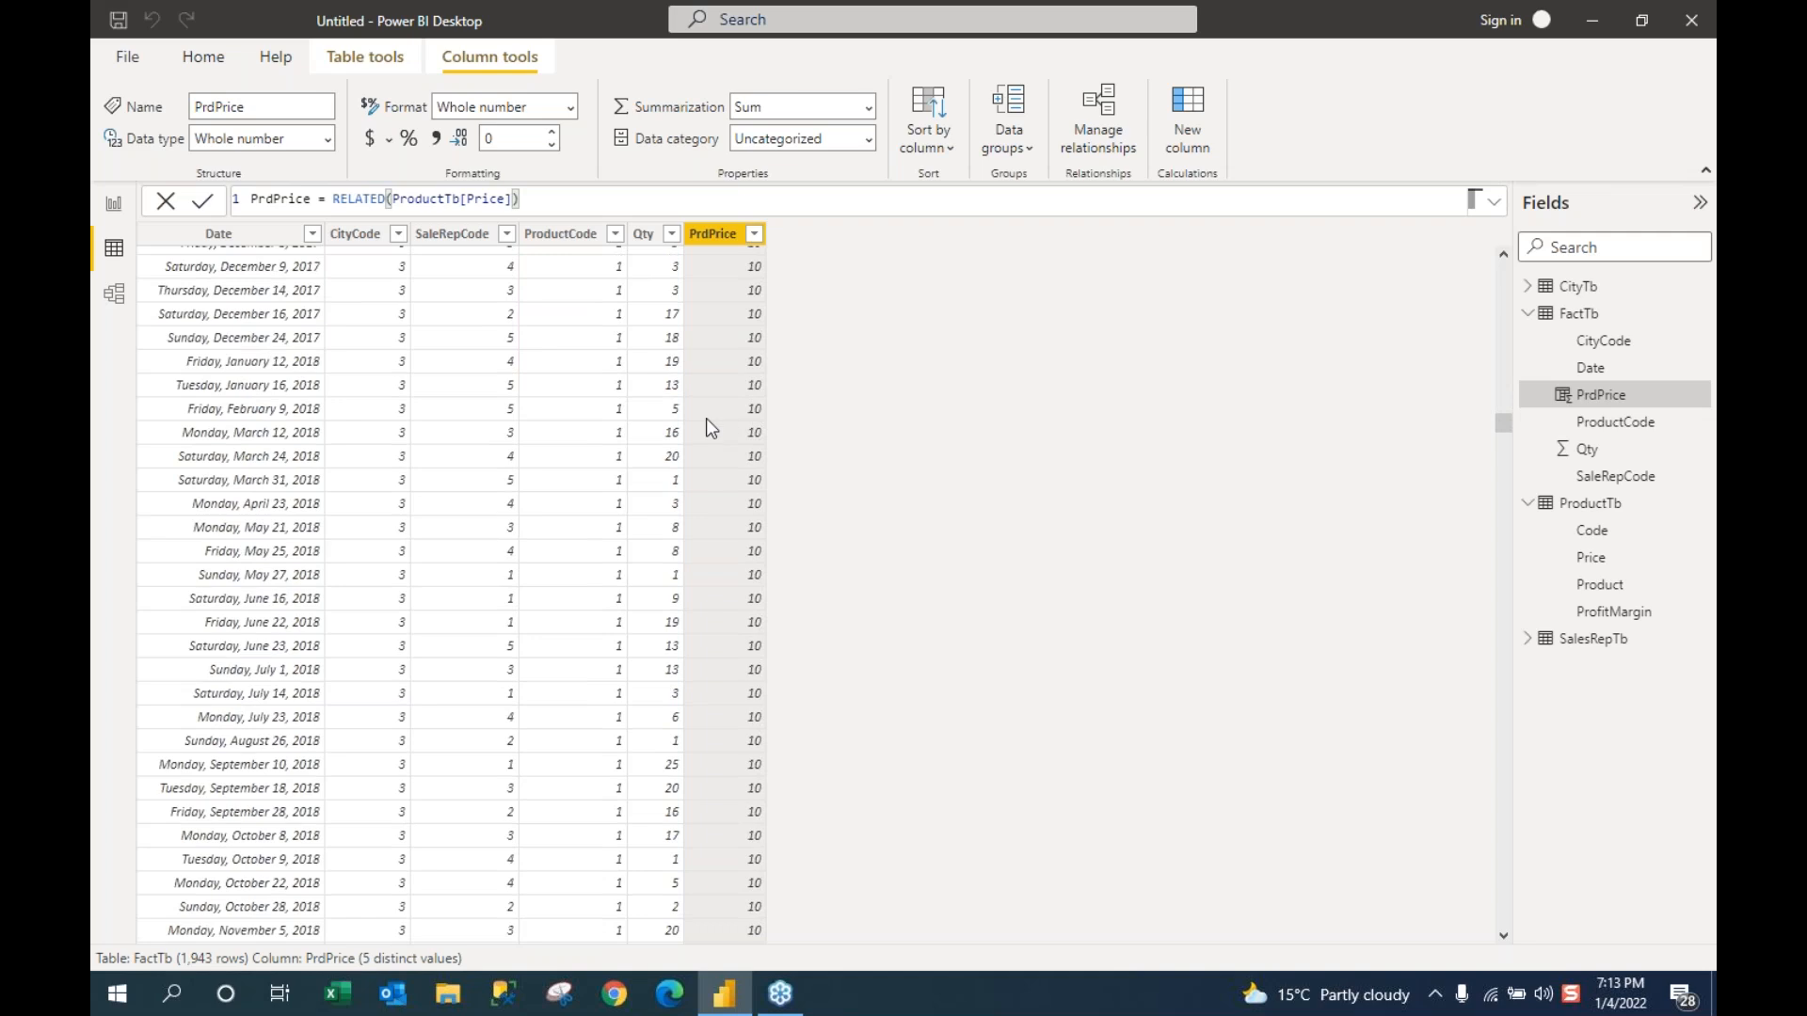
scroll(711, 428, down, 1)
scroll(711, 428, down, 9)
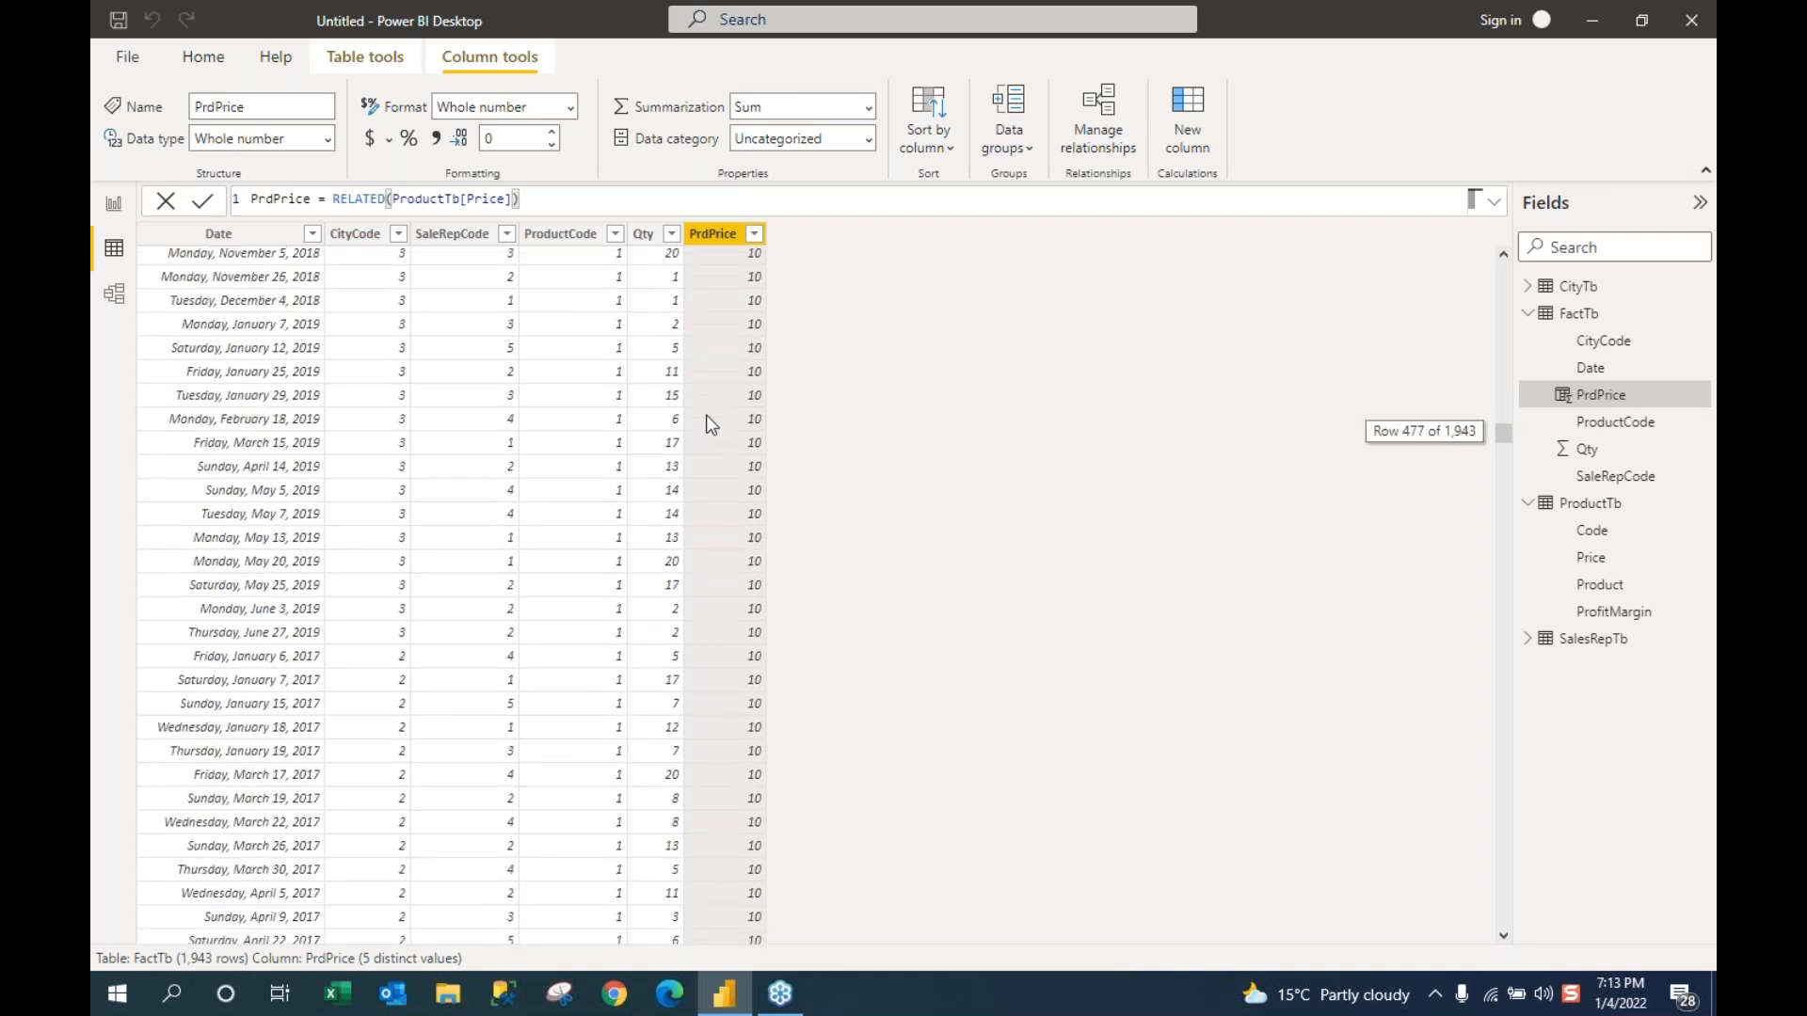
scroll(711, 425, down, 17)
scroll(711, 418, down, 20)
scroll(710, 419, down, 20)
scroll(697, 428, down, 20)
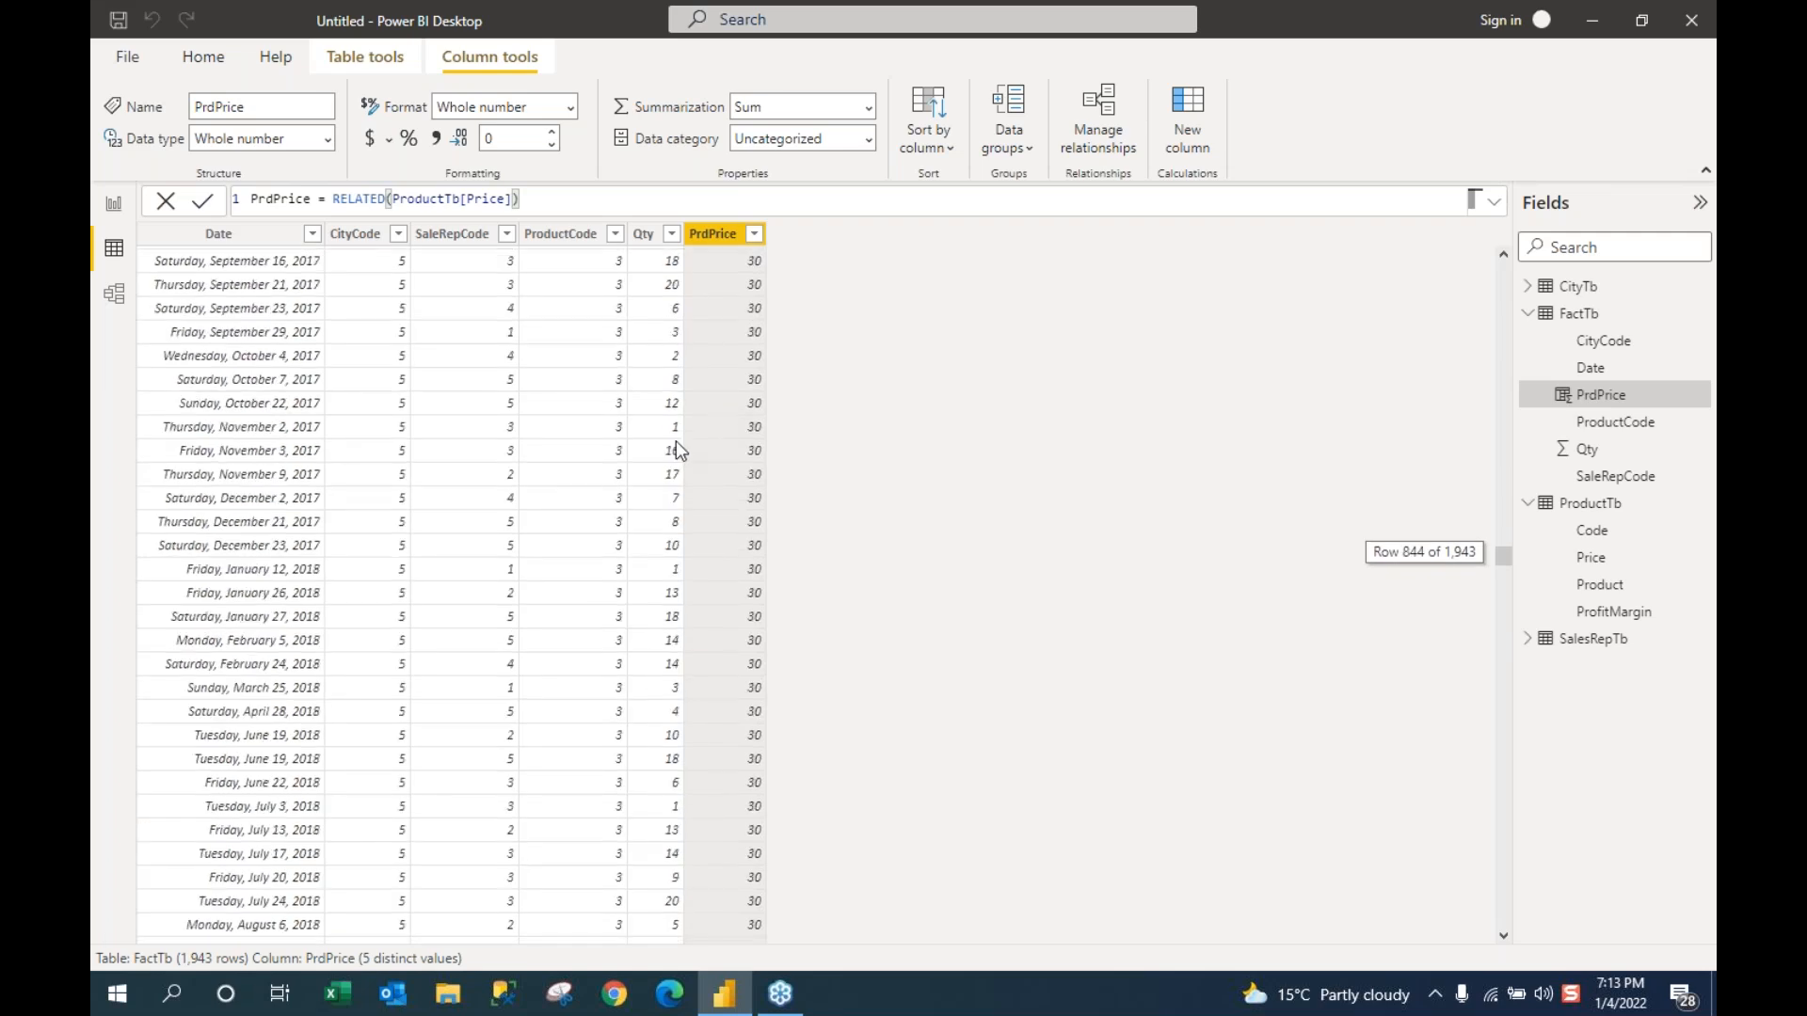
scroll(676, 441, down, 20)
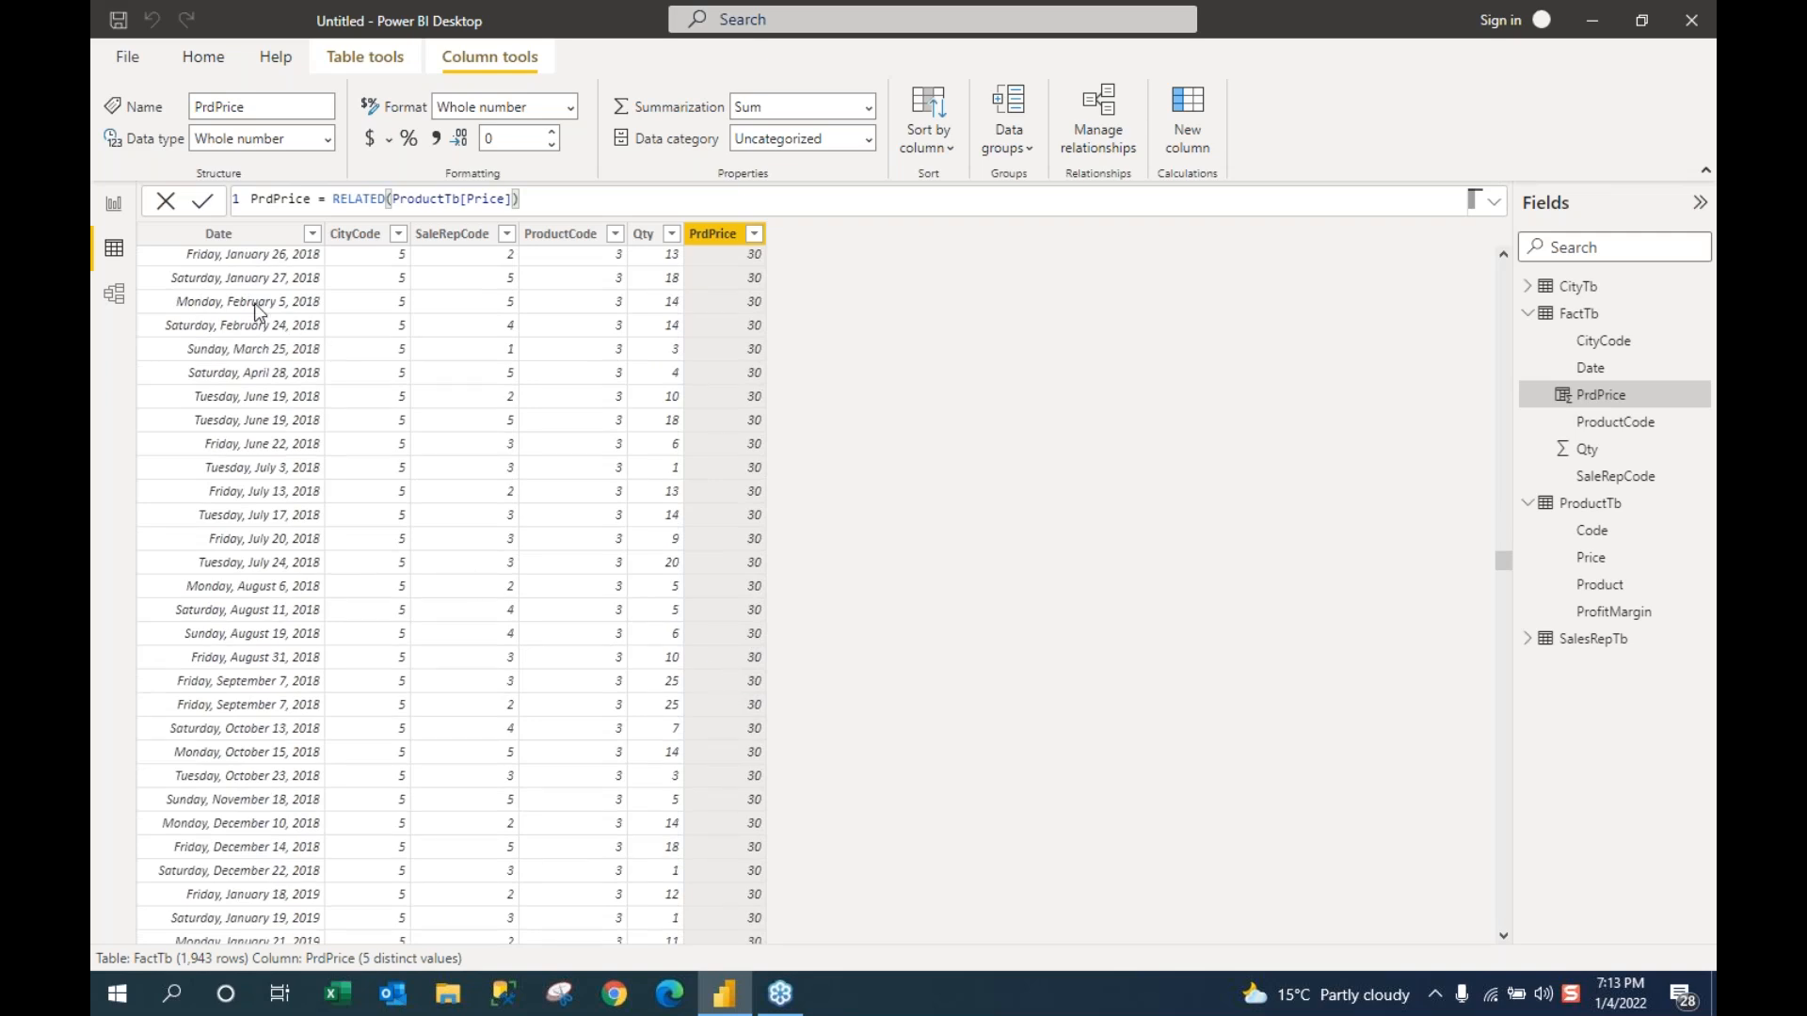
click(1590, 508)
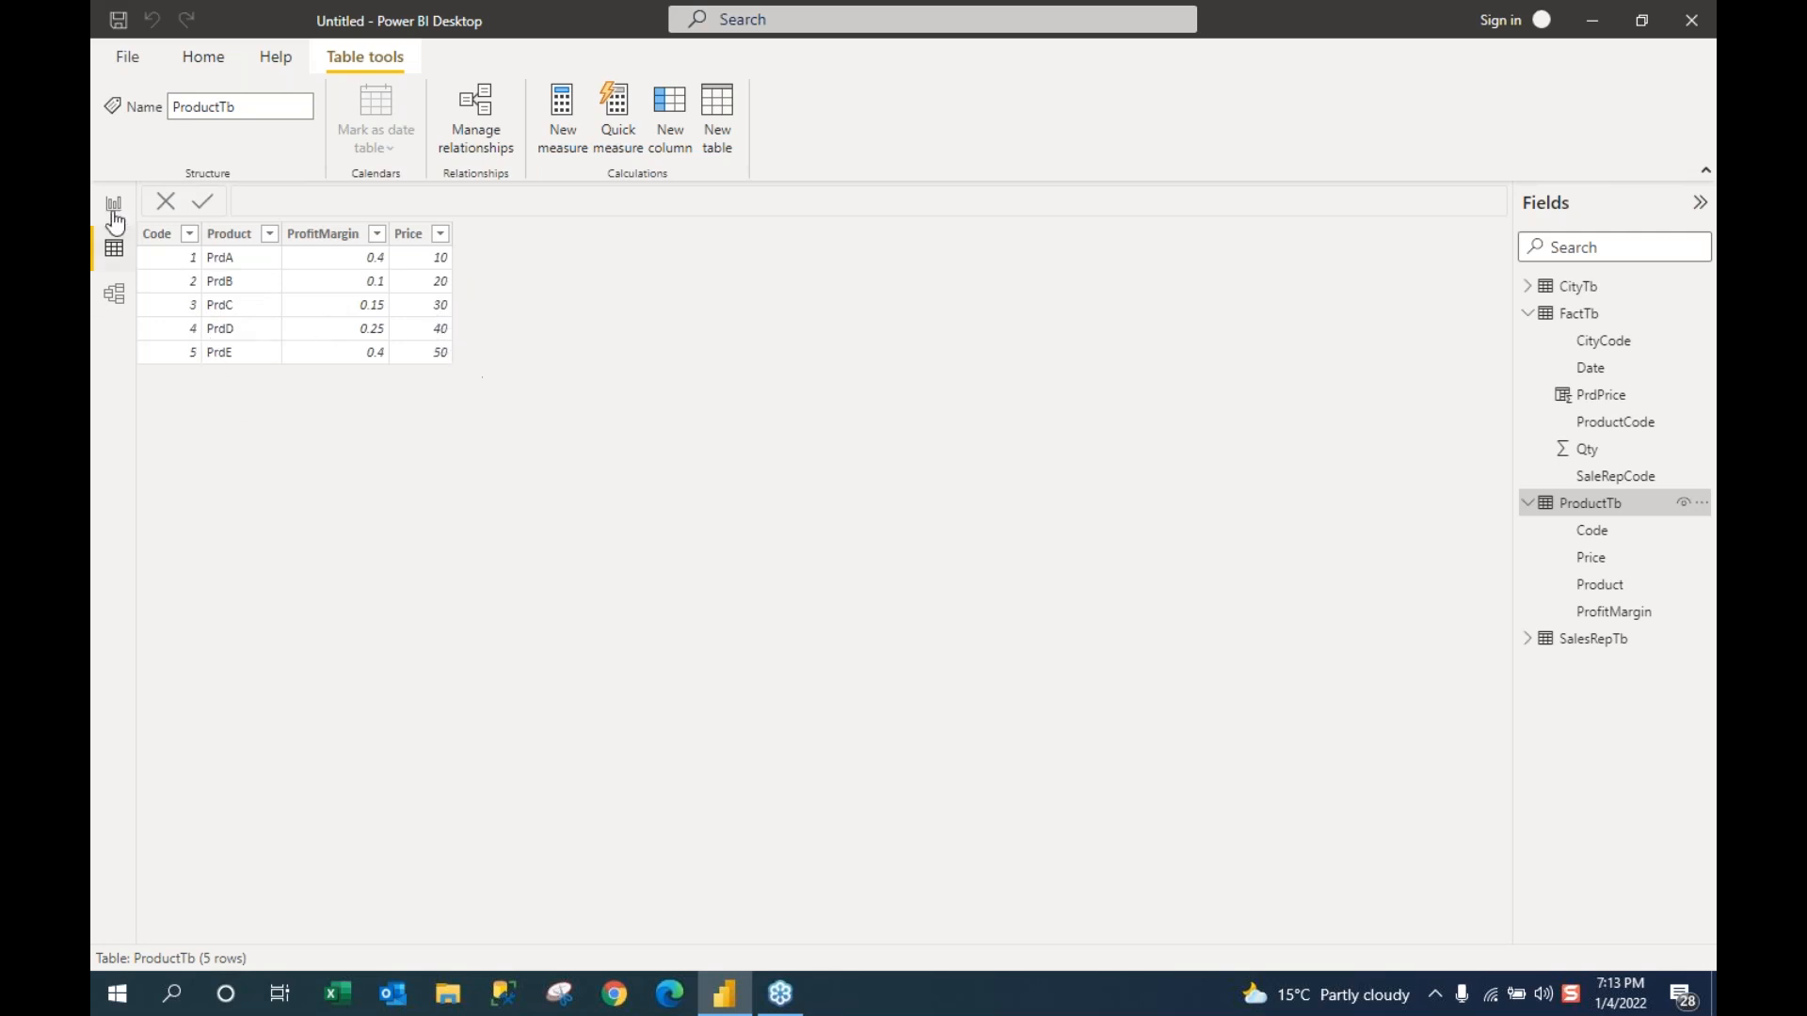
Step: Show FactTb's rows again in Data view and select the PrdPrice column
click(115, 250)
click(1585, 320)
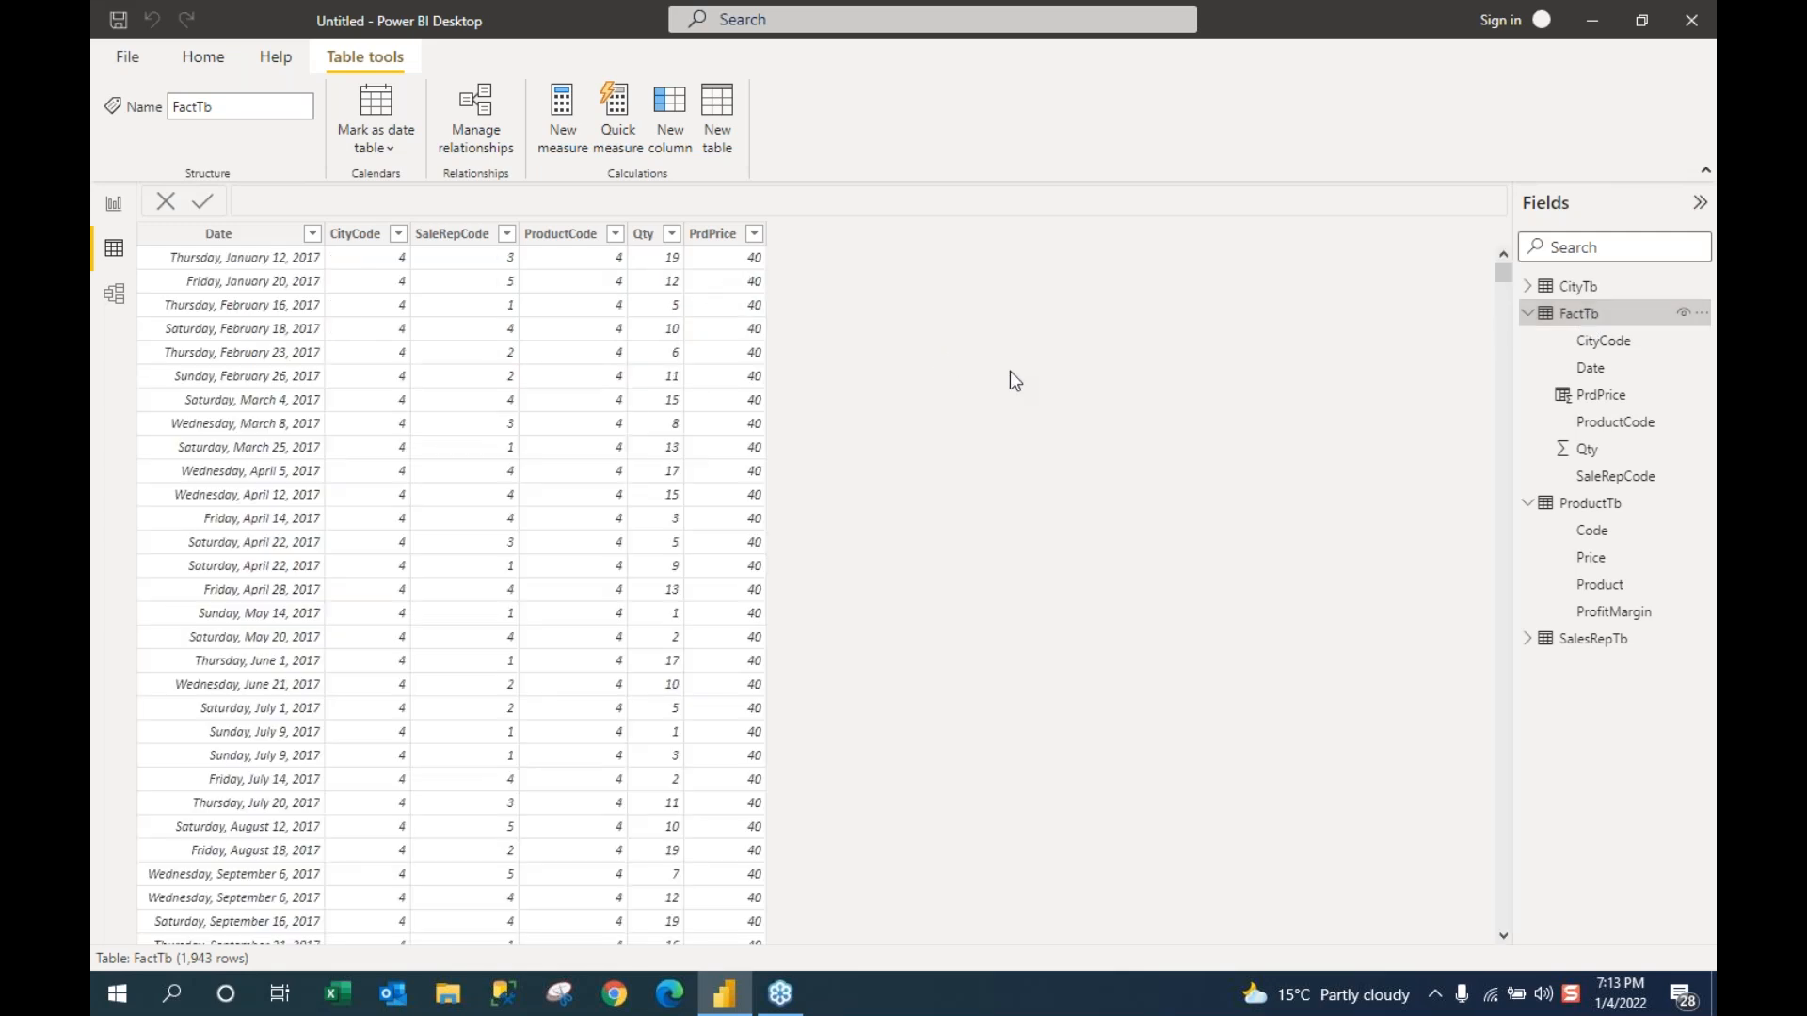
click(712, 233)
Step: Create the FactTb column Sales = FactTb[Qty]*FactTb[PrdPrice], yielding values like 760 and 480
click(676, 141)
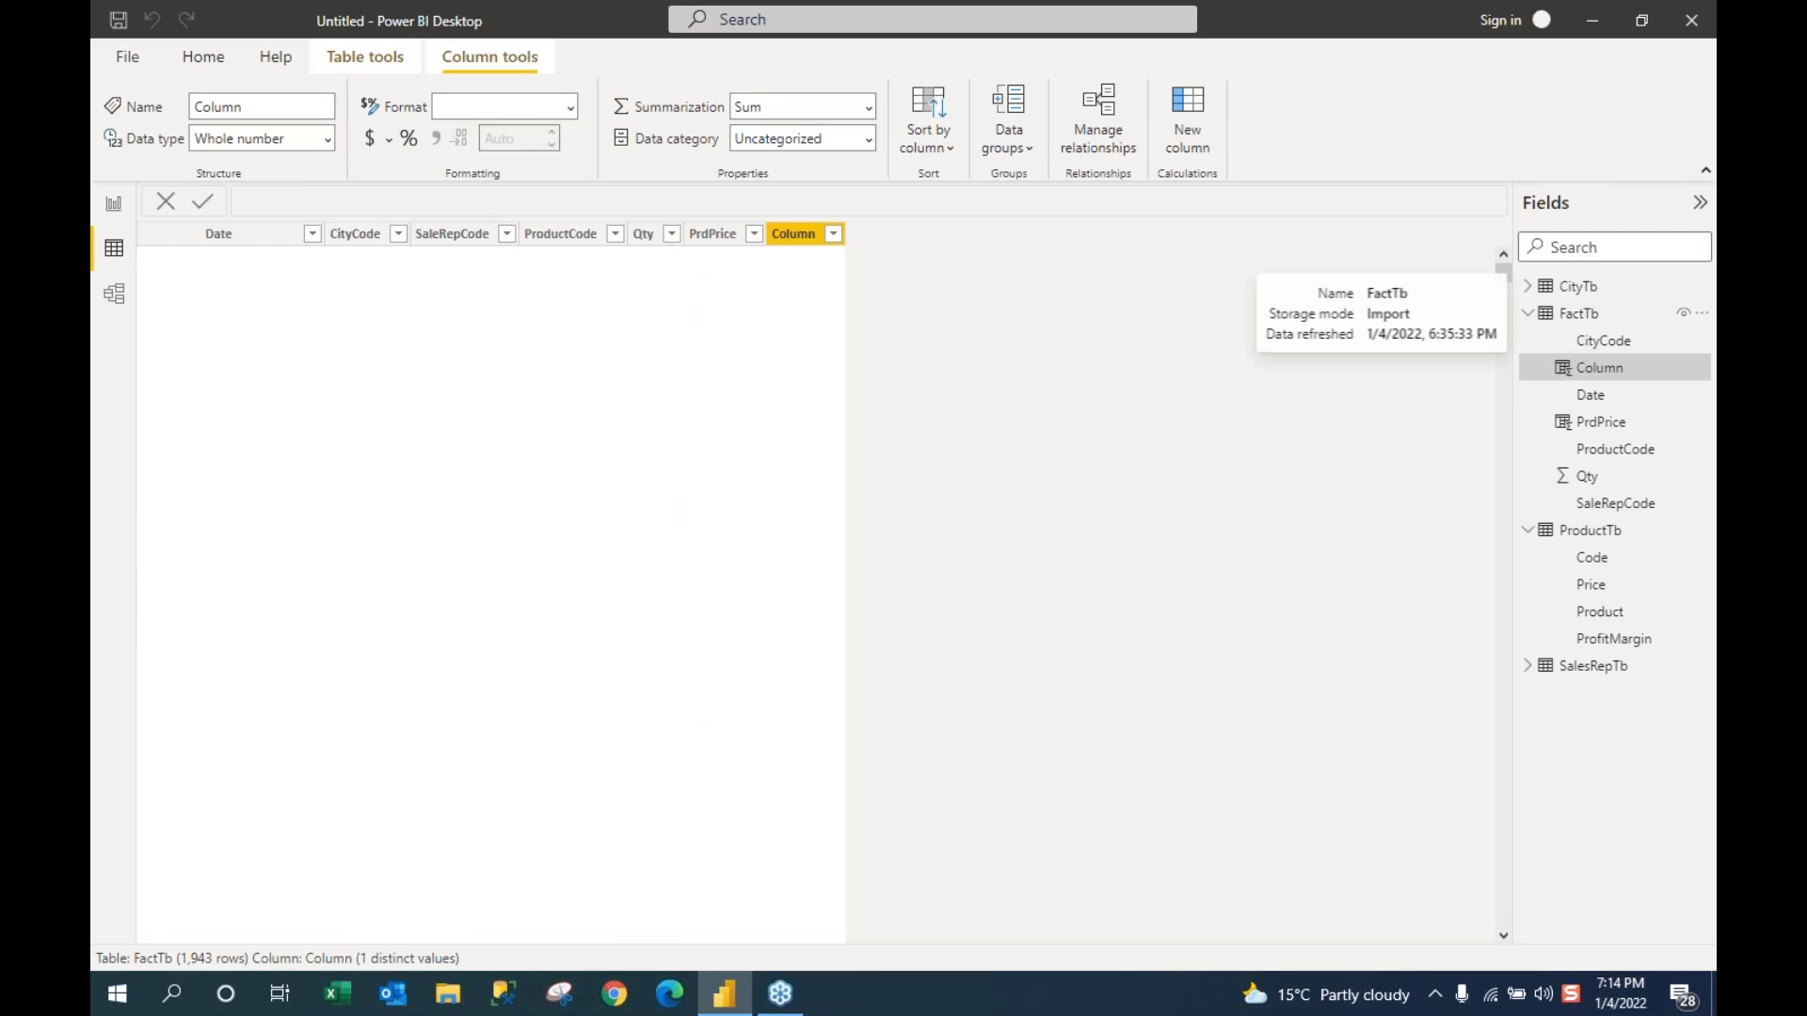
text(Sales =)
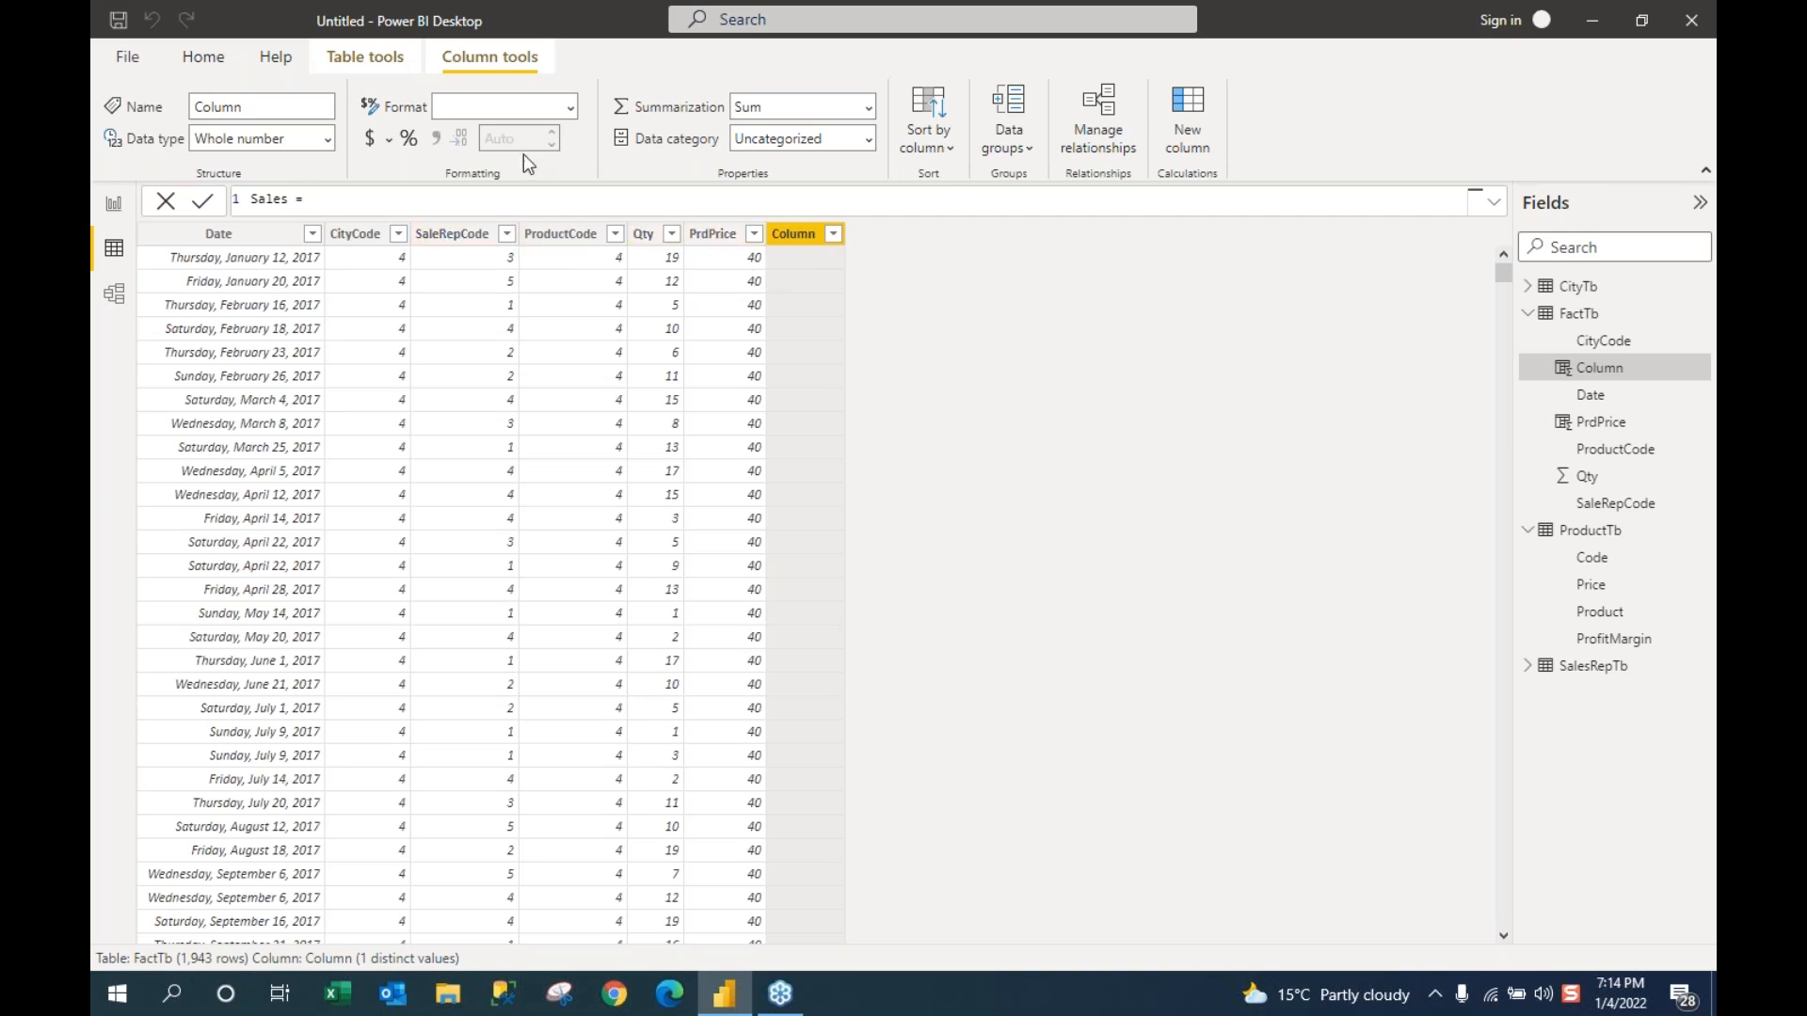
text([q)
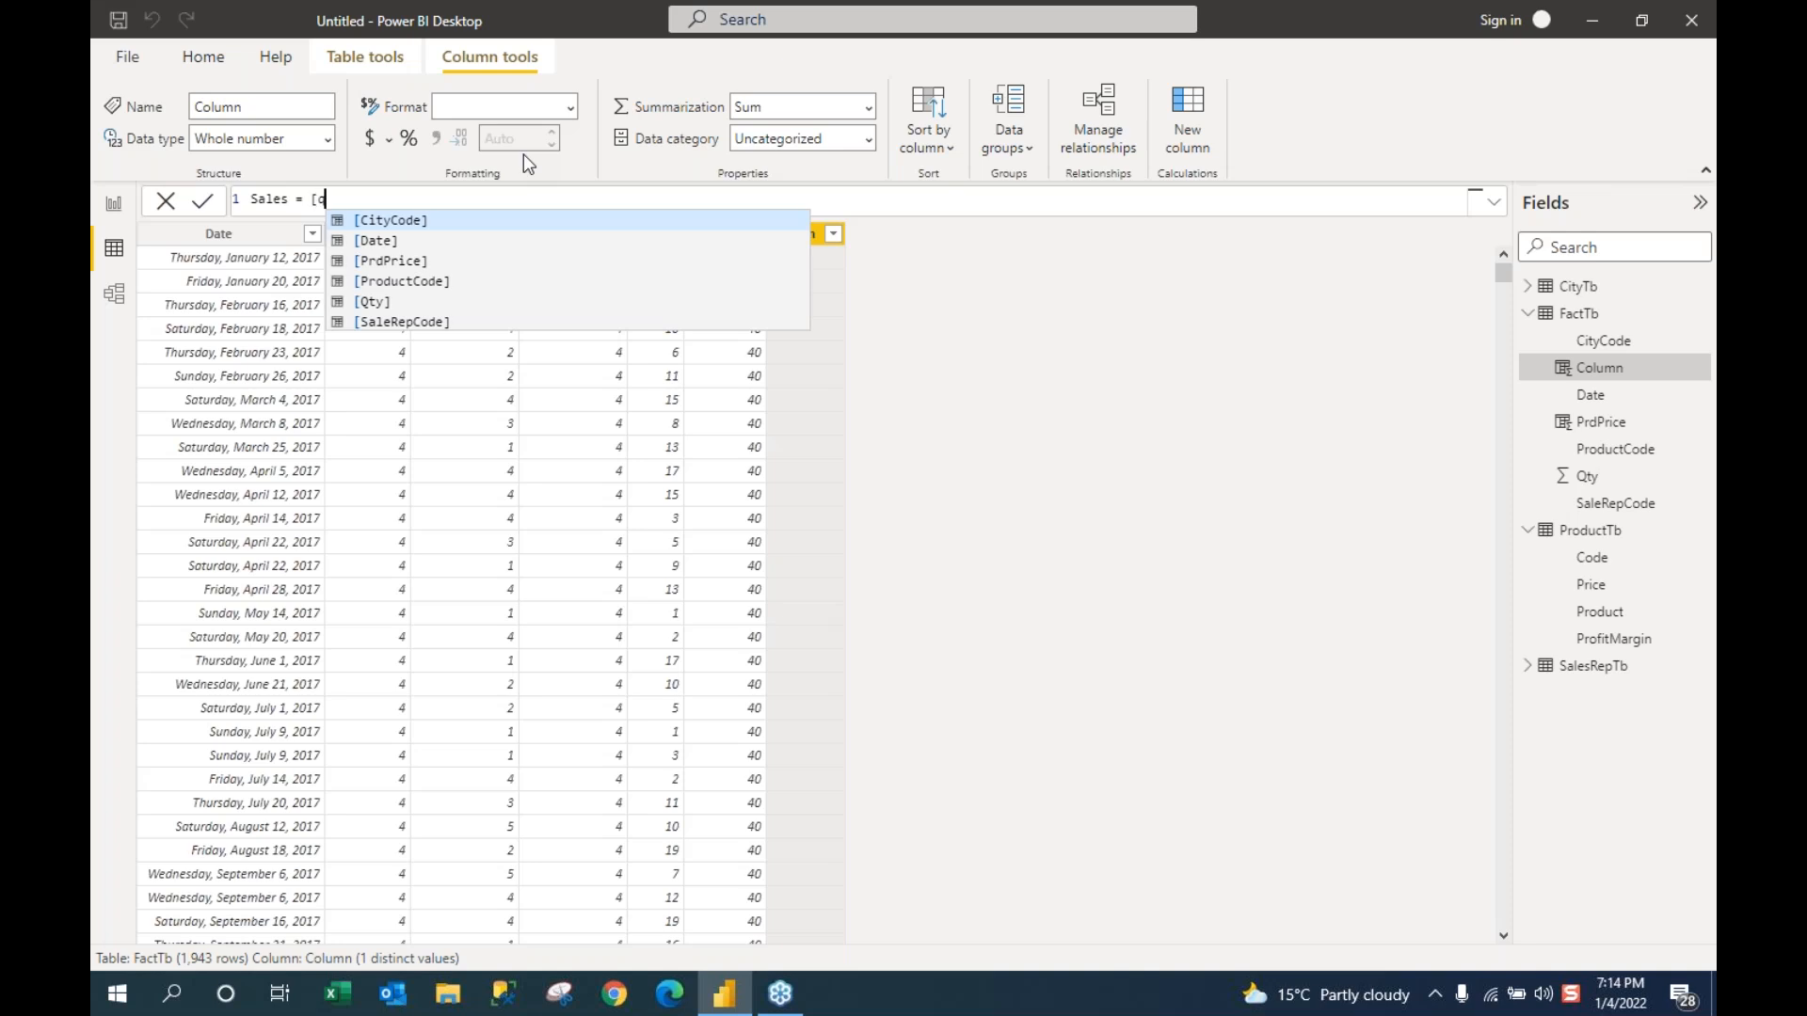
key(Tab)
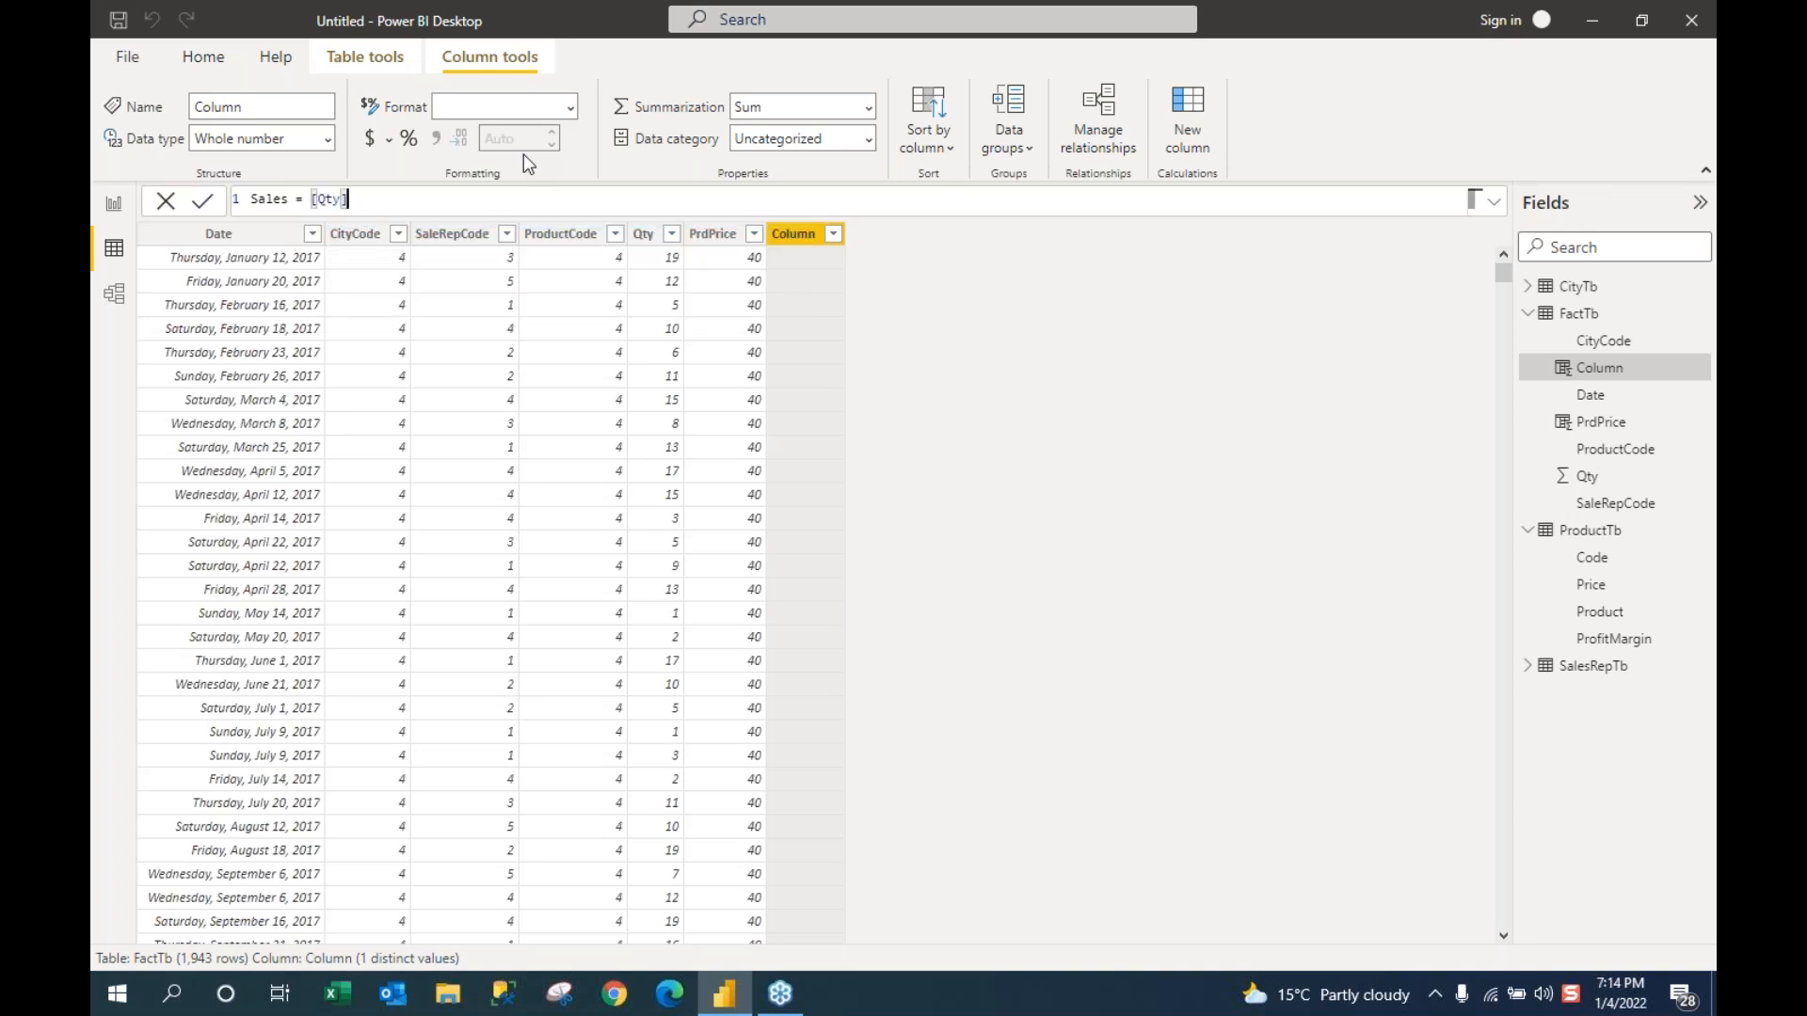
text(*)
drag(310, 202, 395, 199)
text(fa)
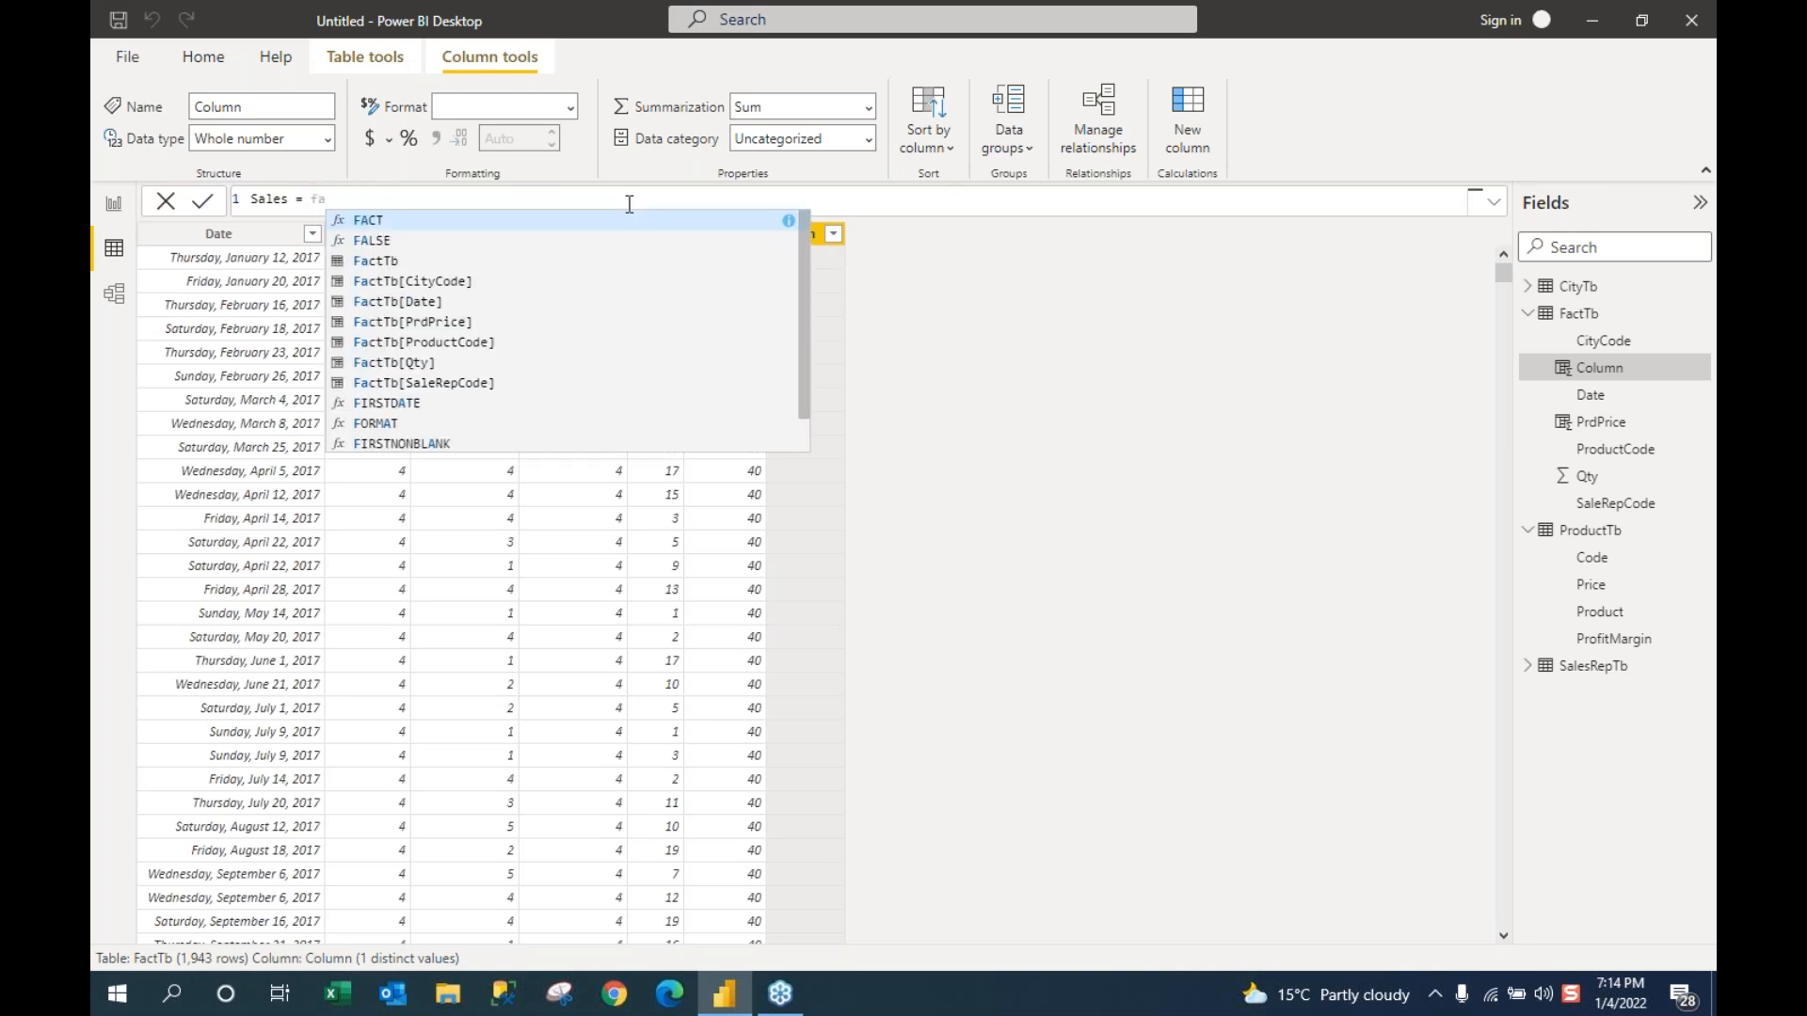
text(c)
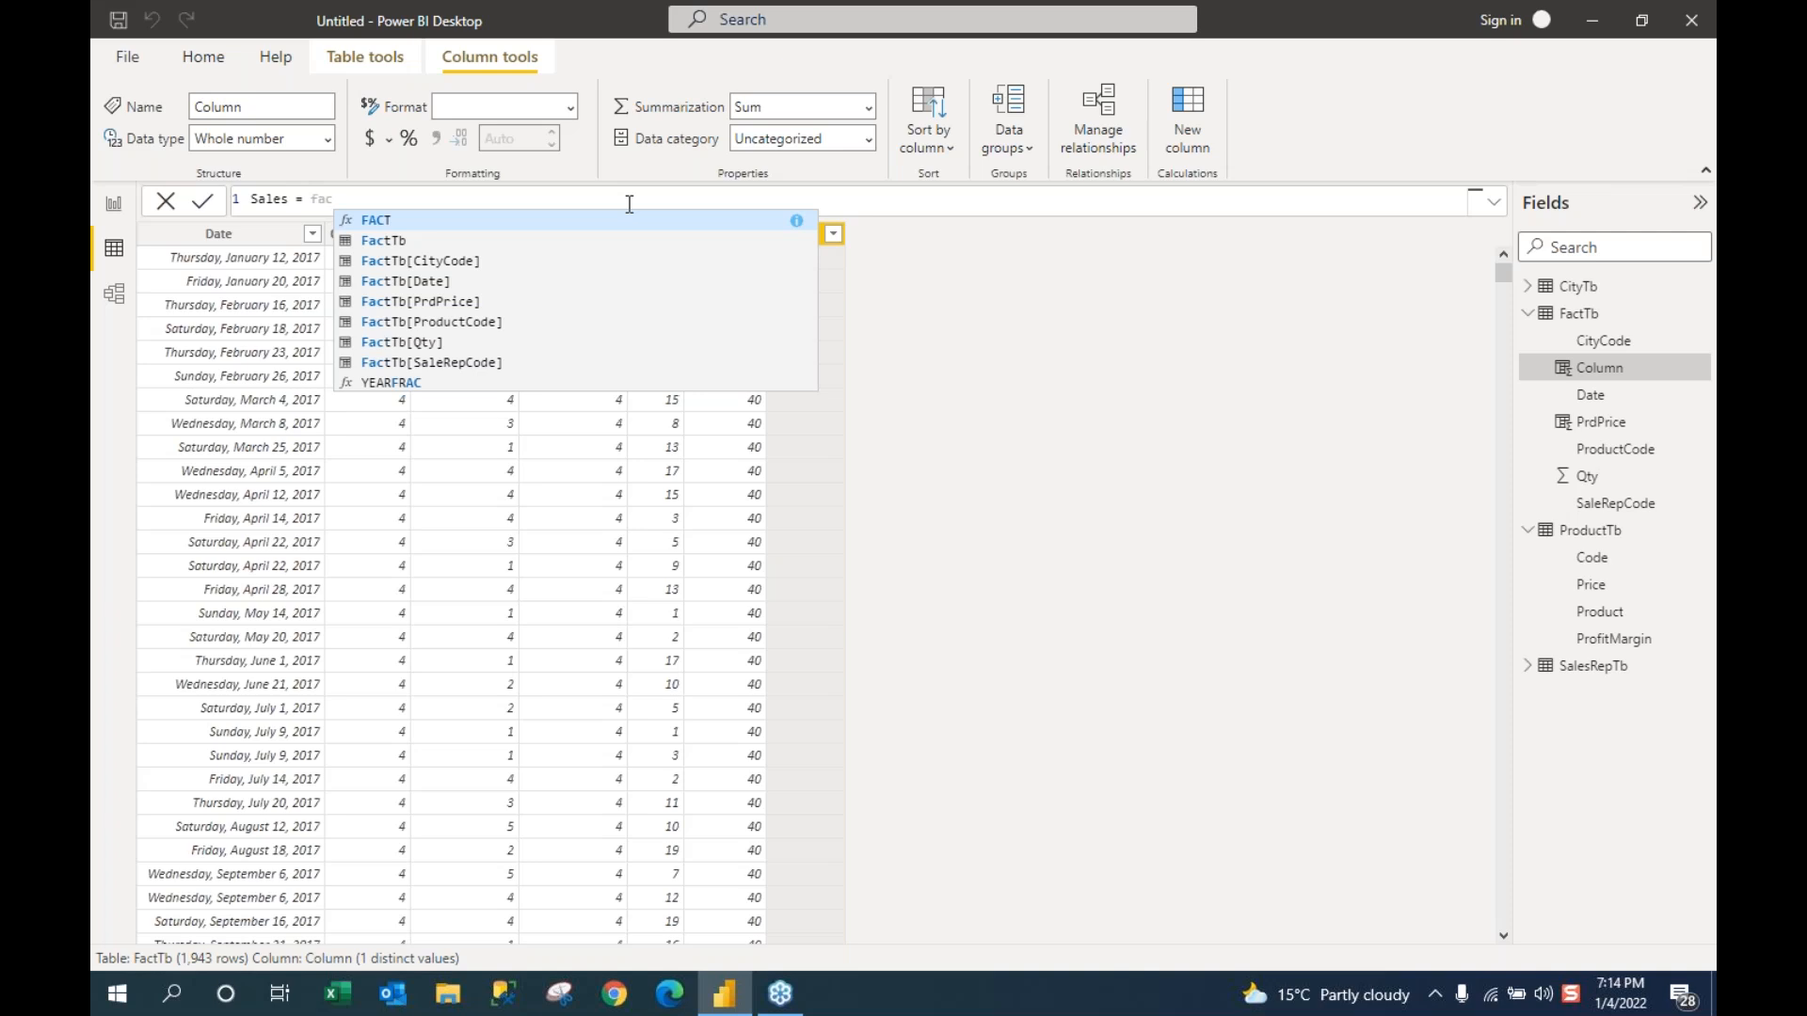
text(t)
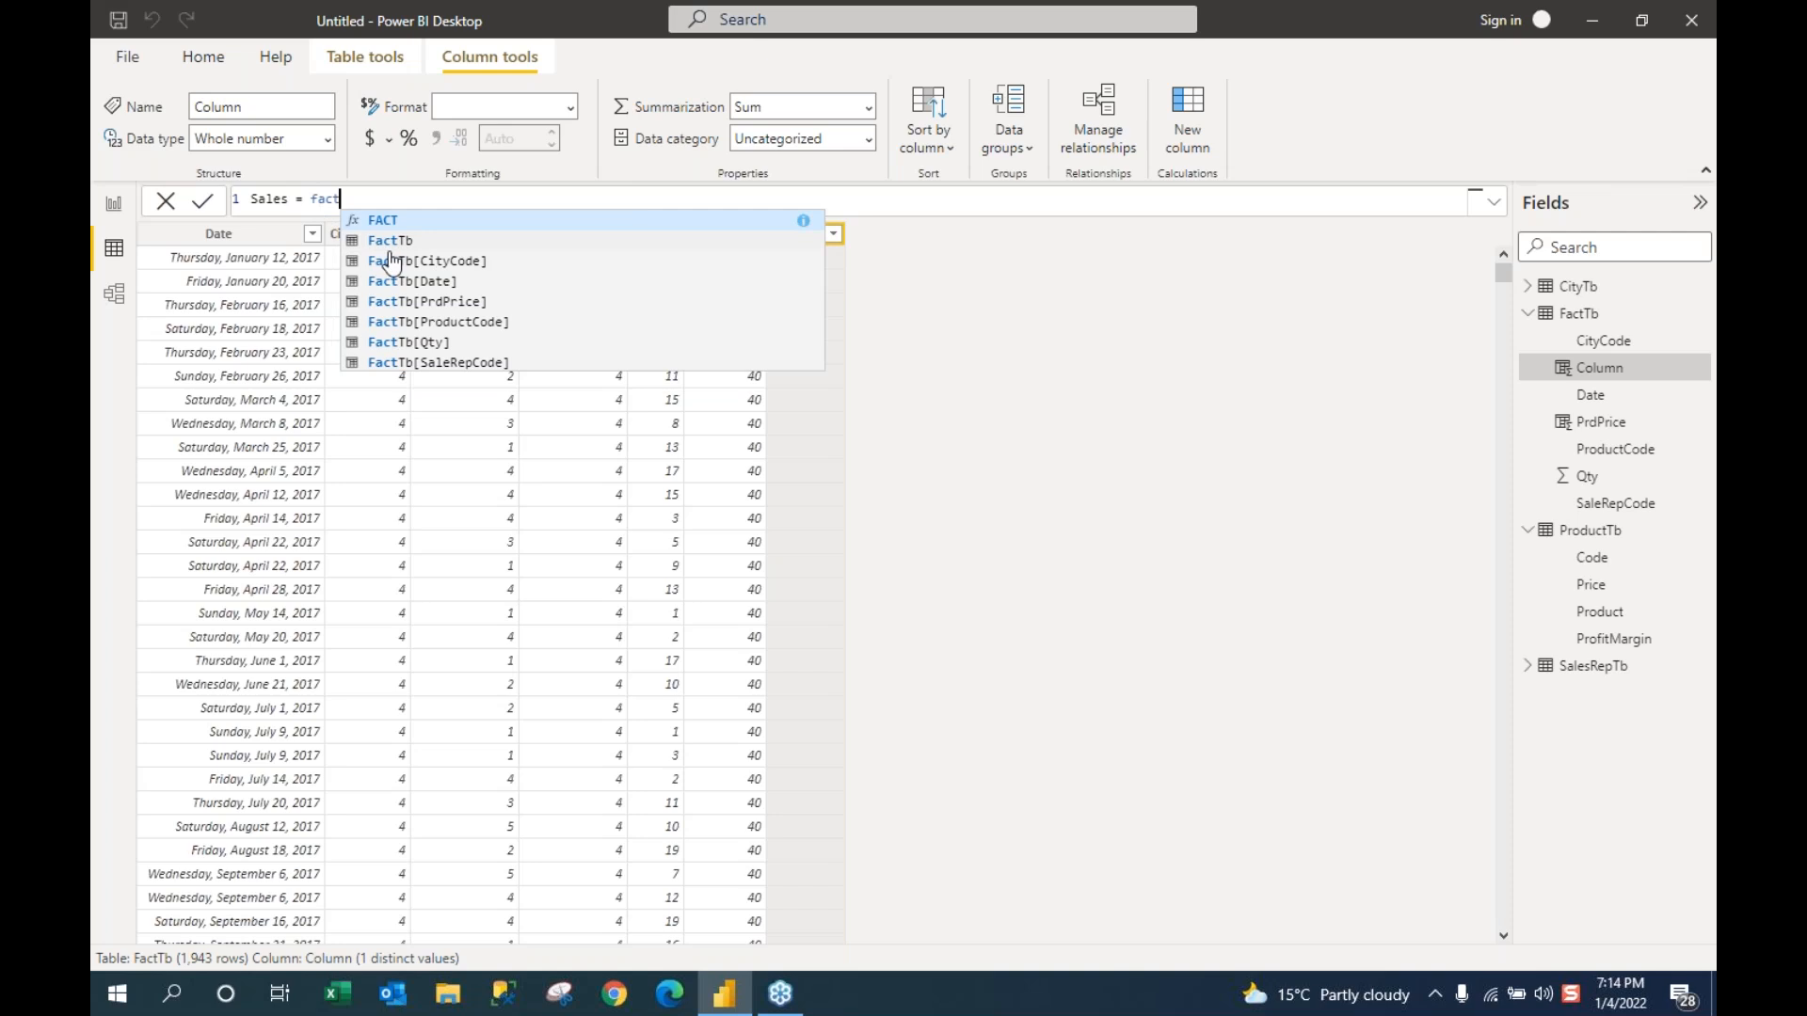
click(415, 343)
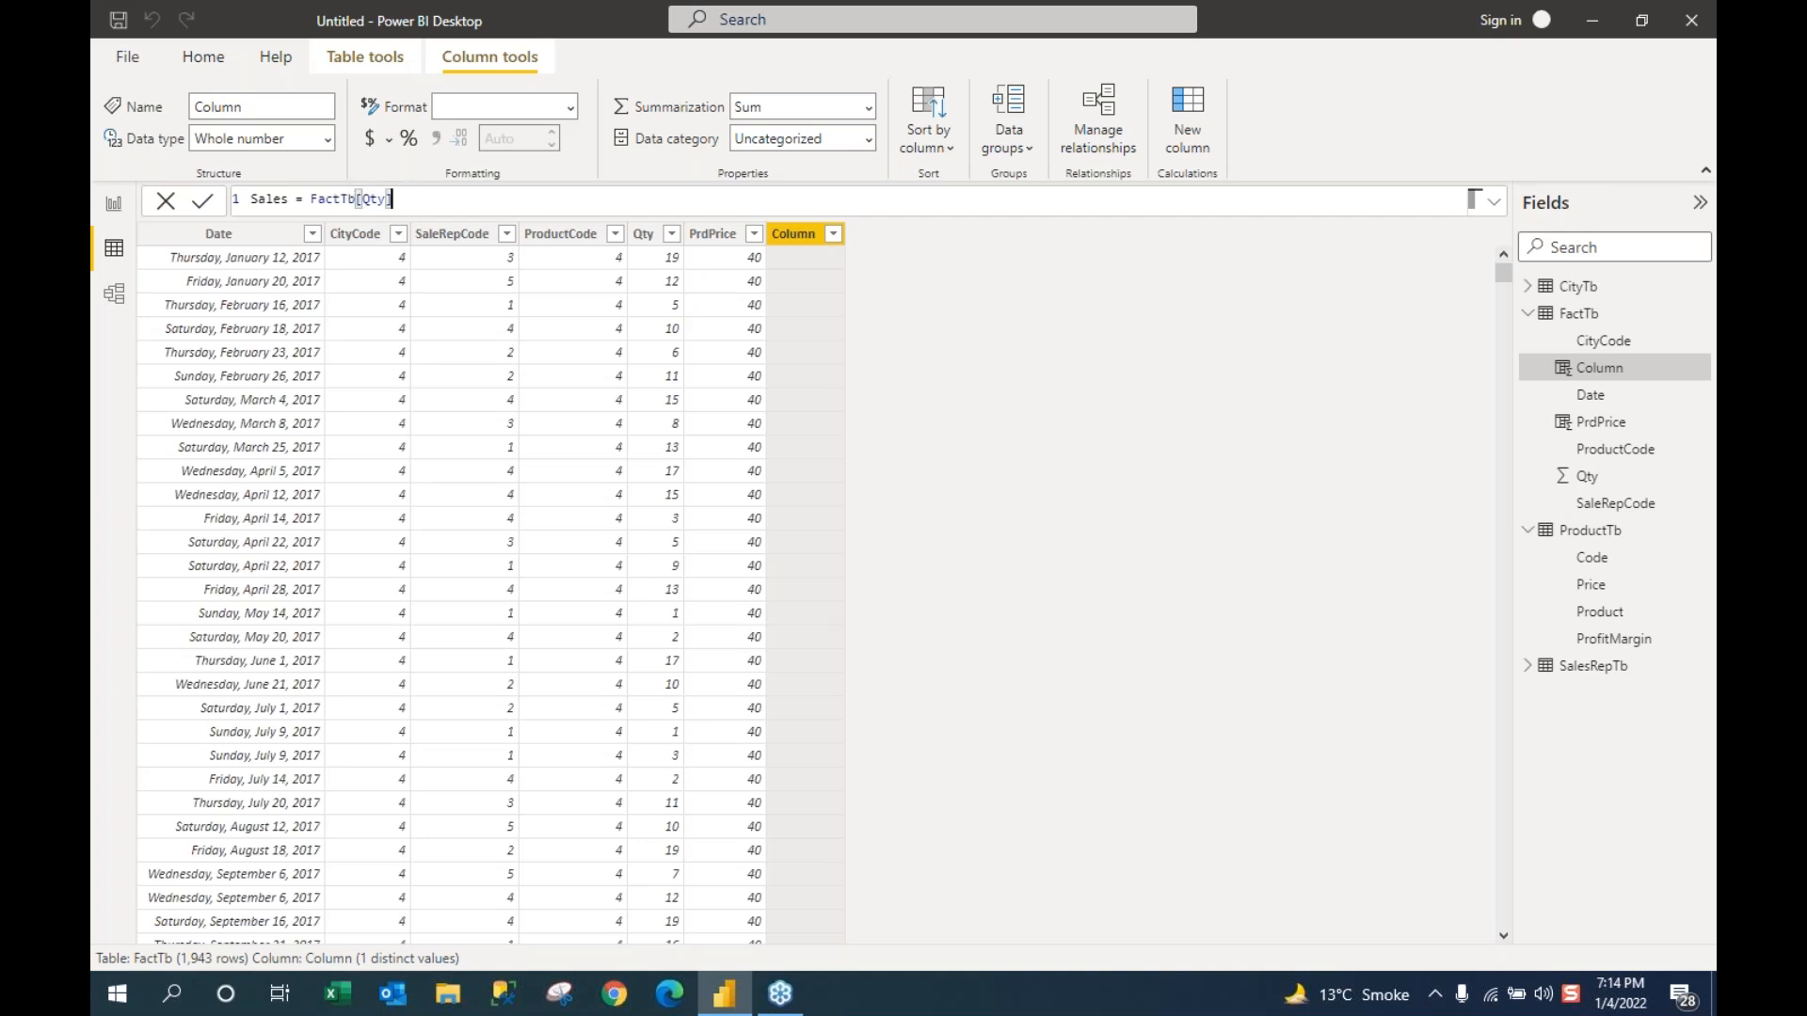
text(*fact)
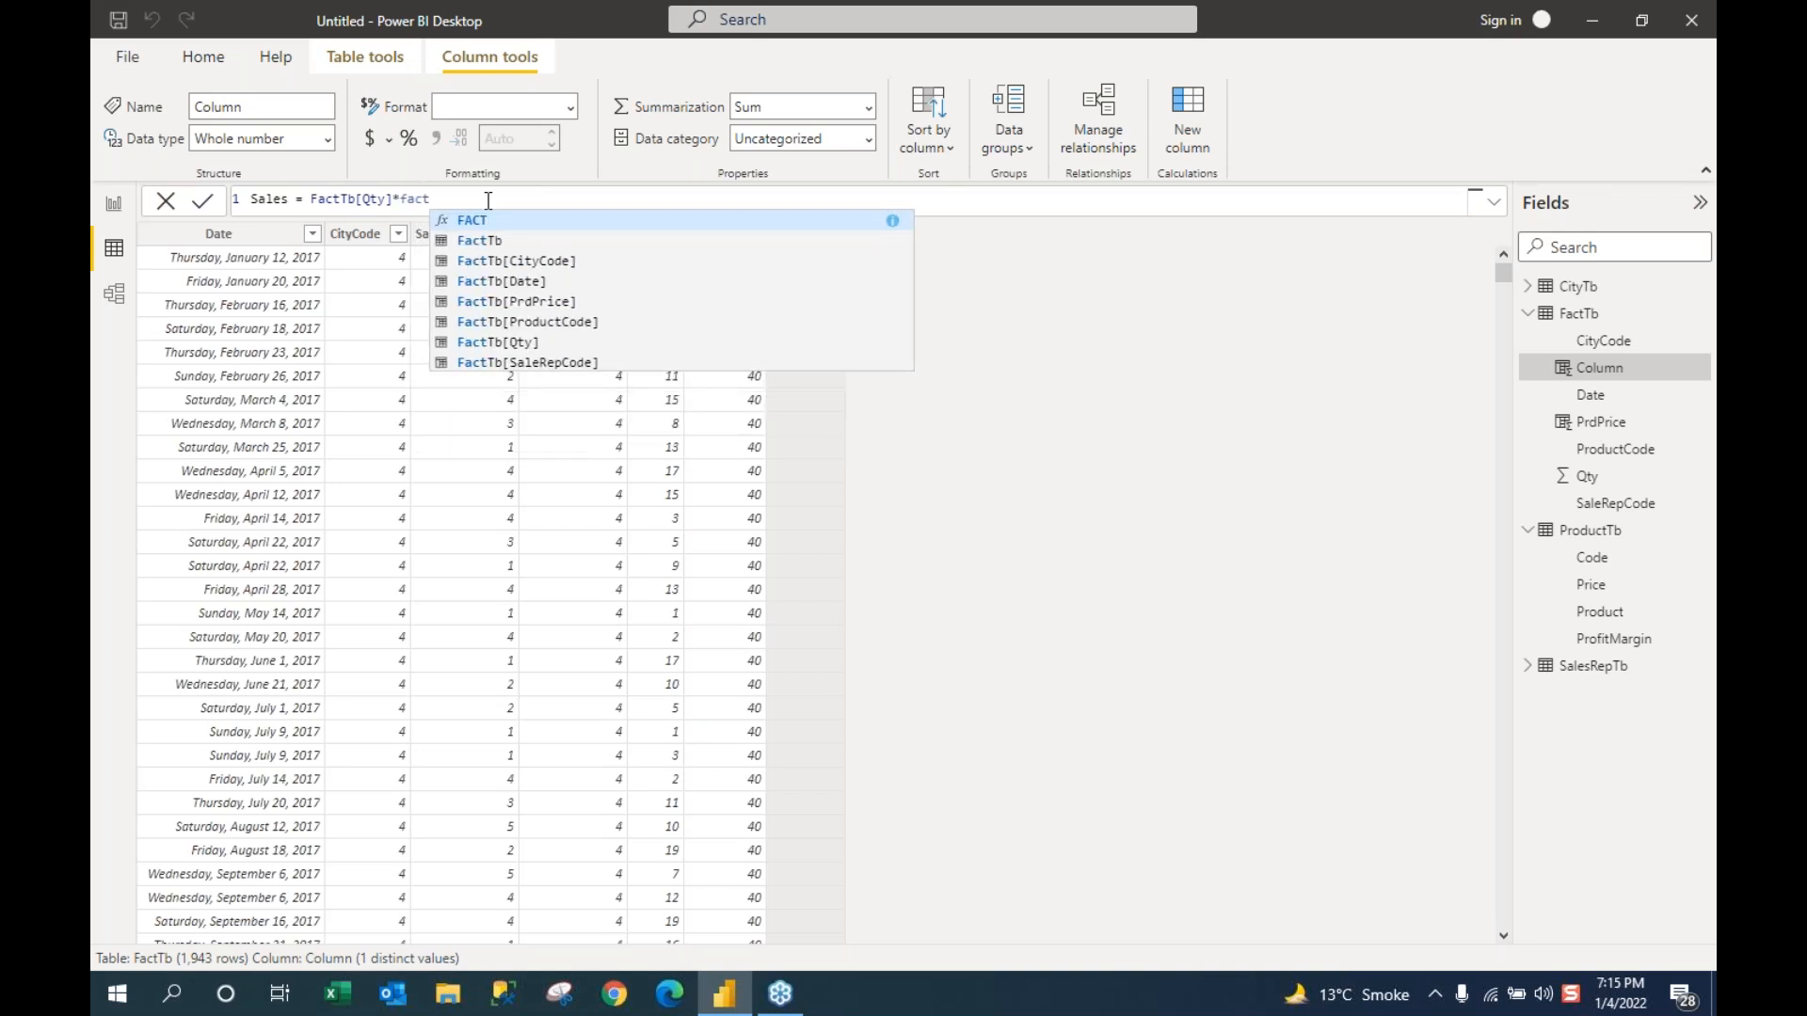
key(Down)
key(Down)
key(Down)
key(Down)
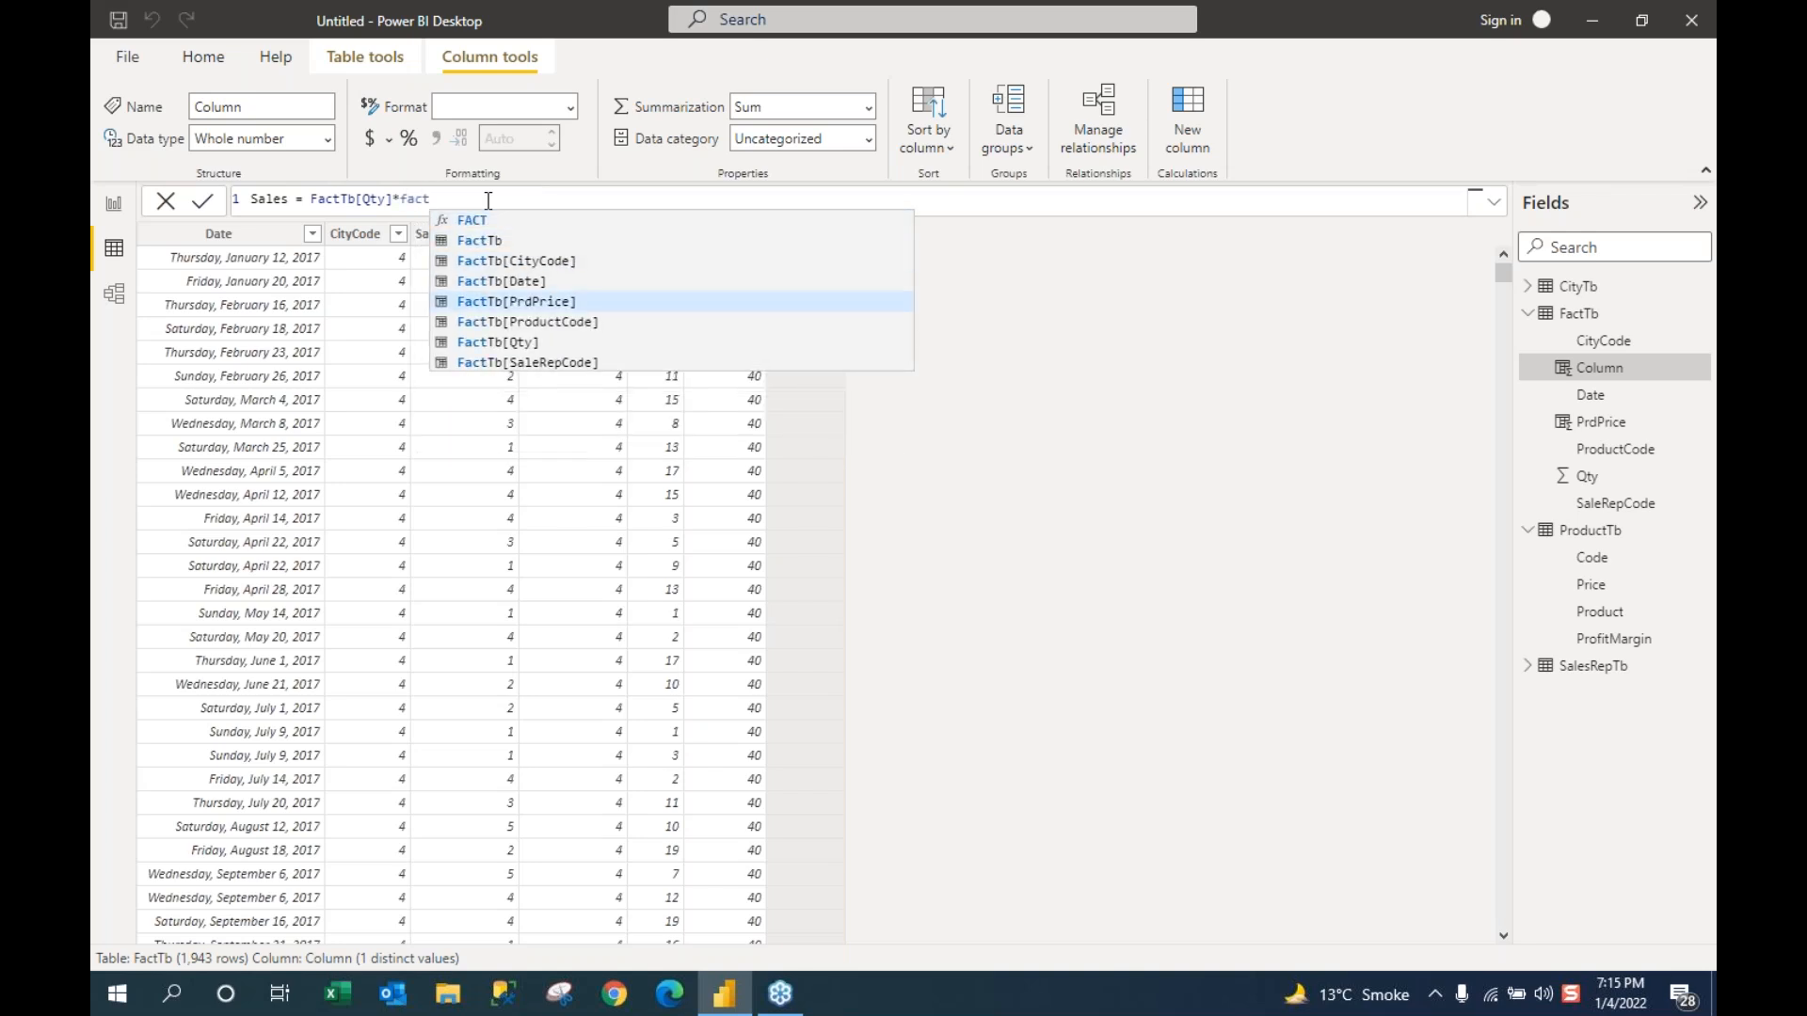
key(Tab)
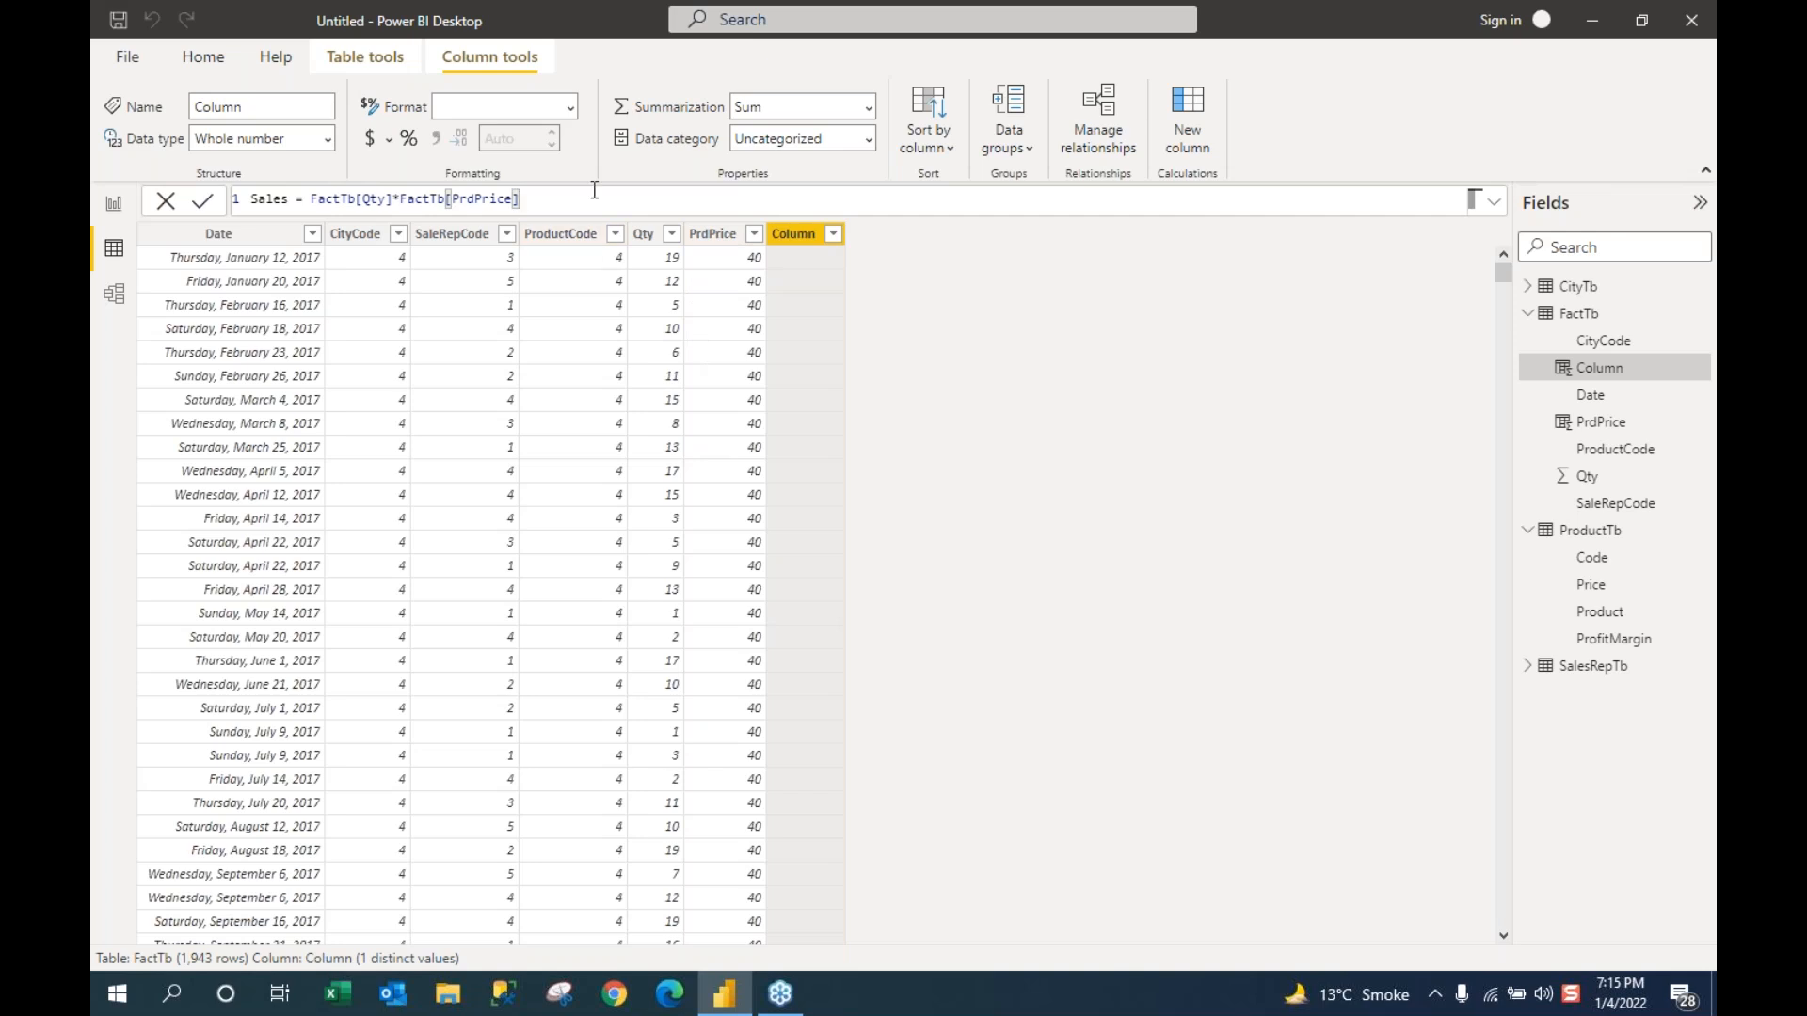
key(Return)
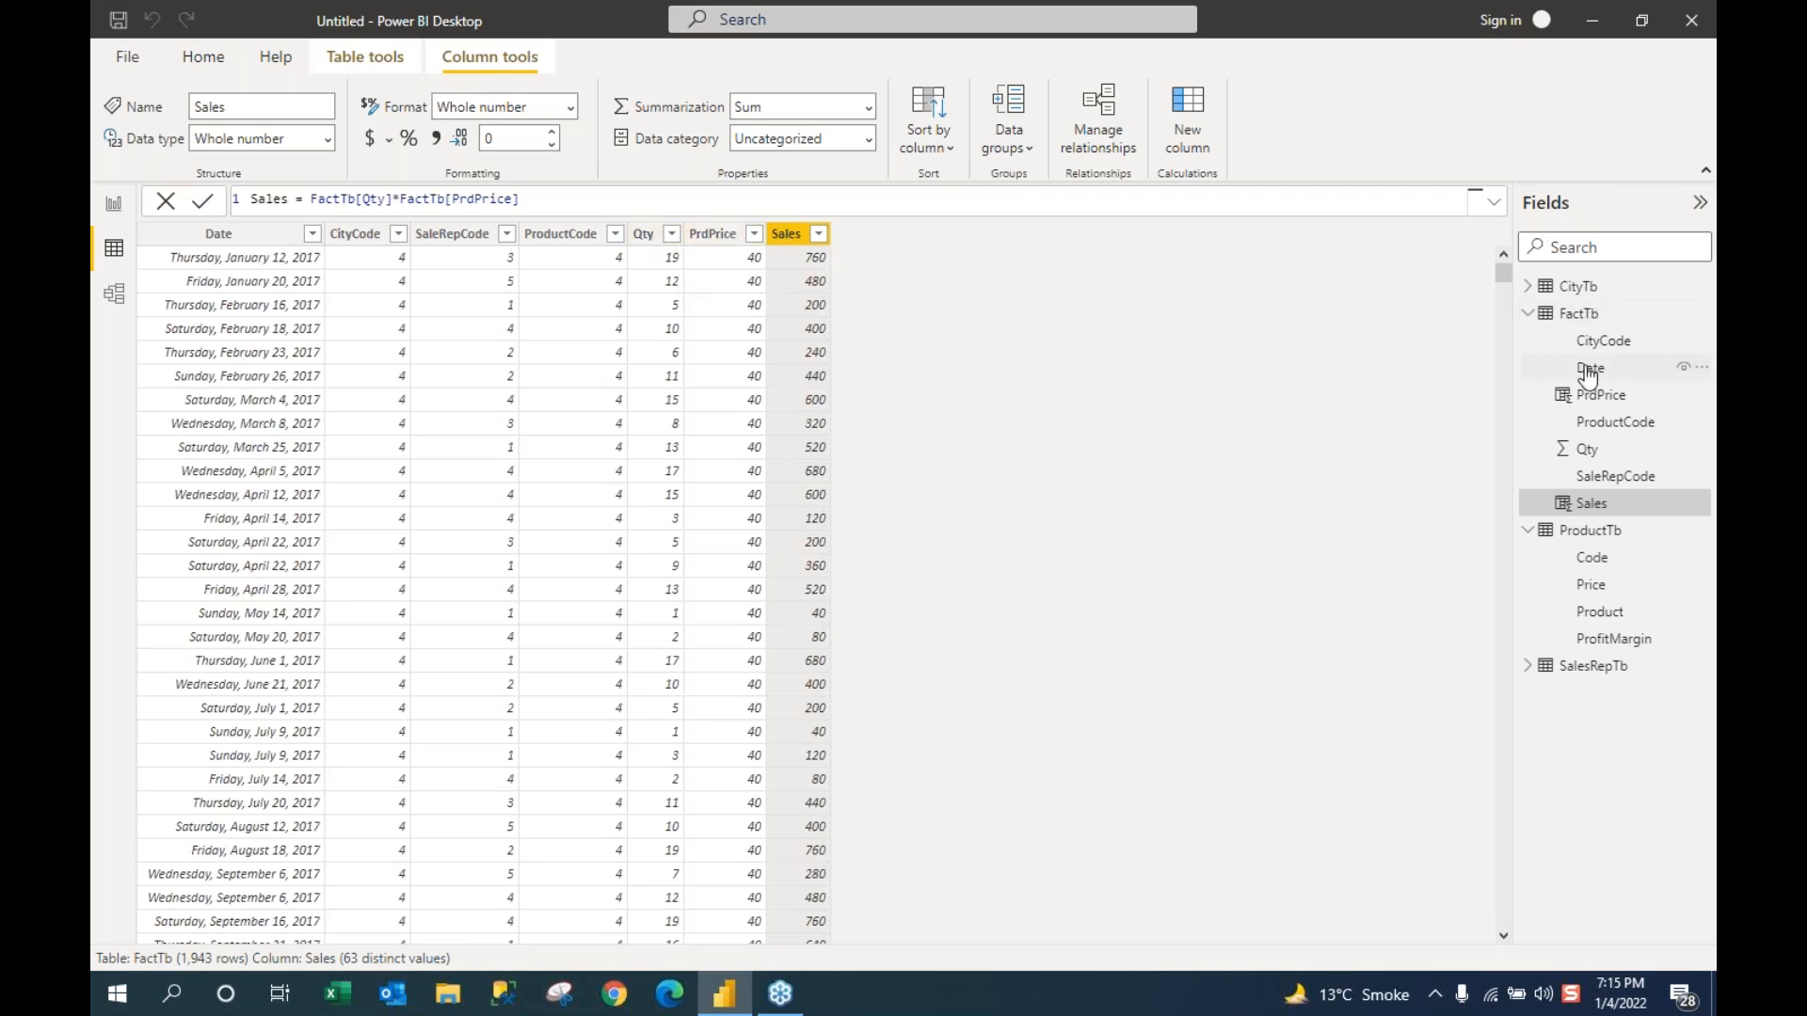
Step: Collapse the FactTb and ProductTb field lists in the Fields pane
click(1527, 314)
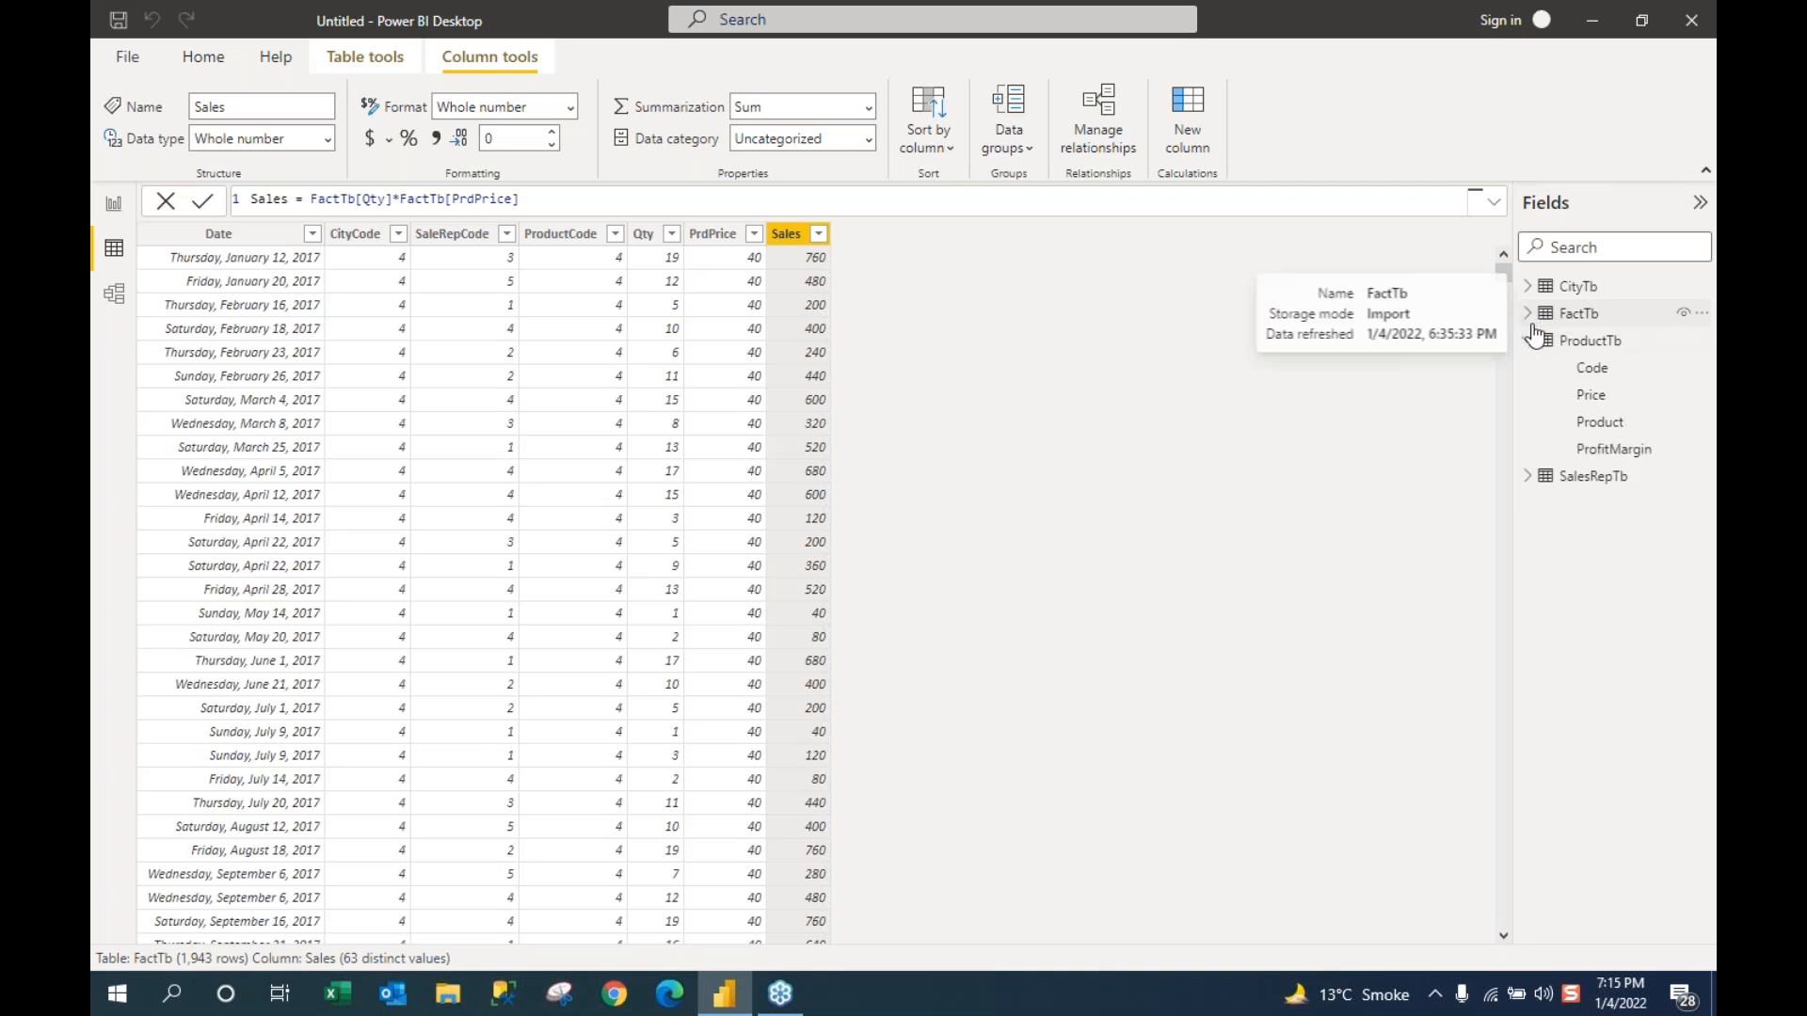
click(1528, 341)
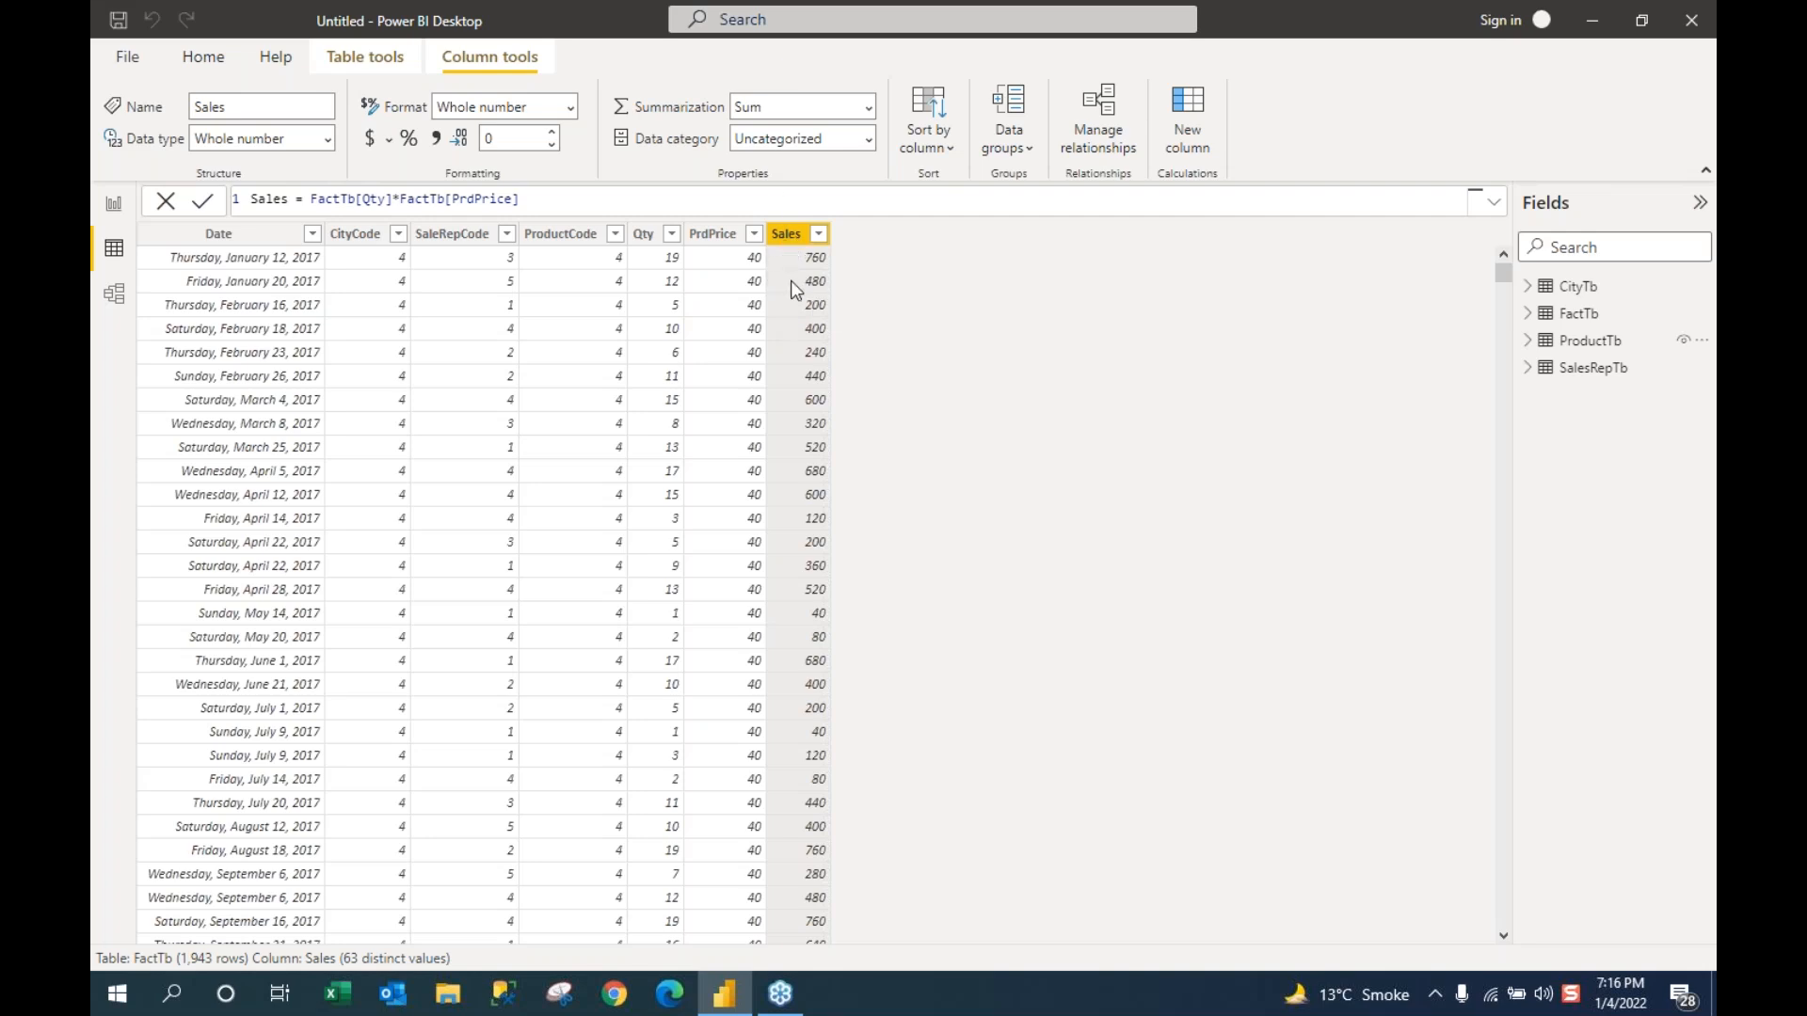
Step: Select the product table visual on the report, then reopen FactTb in Data view
click(114, 207)
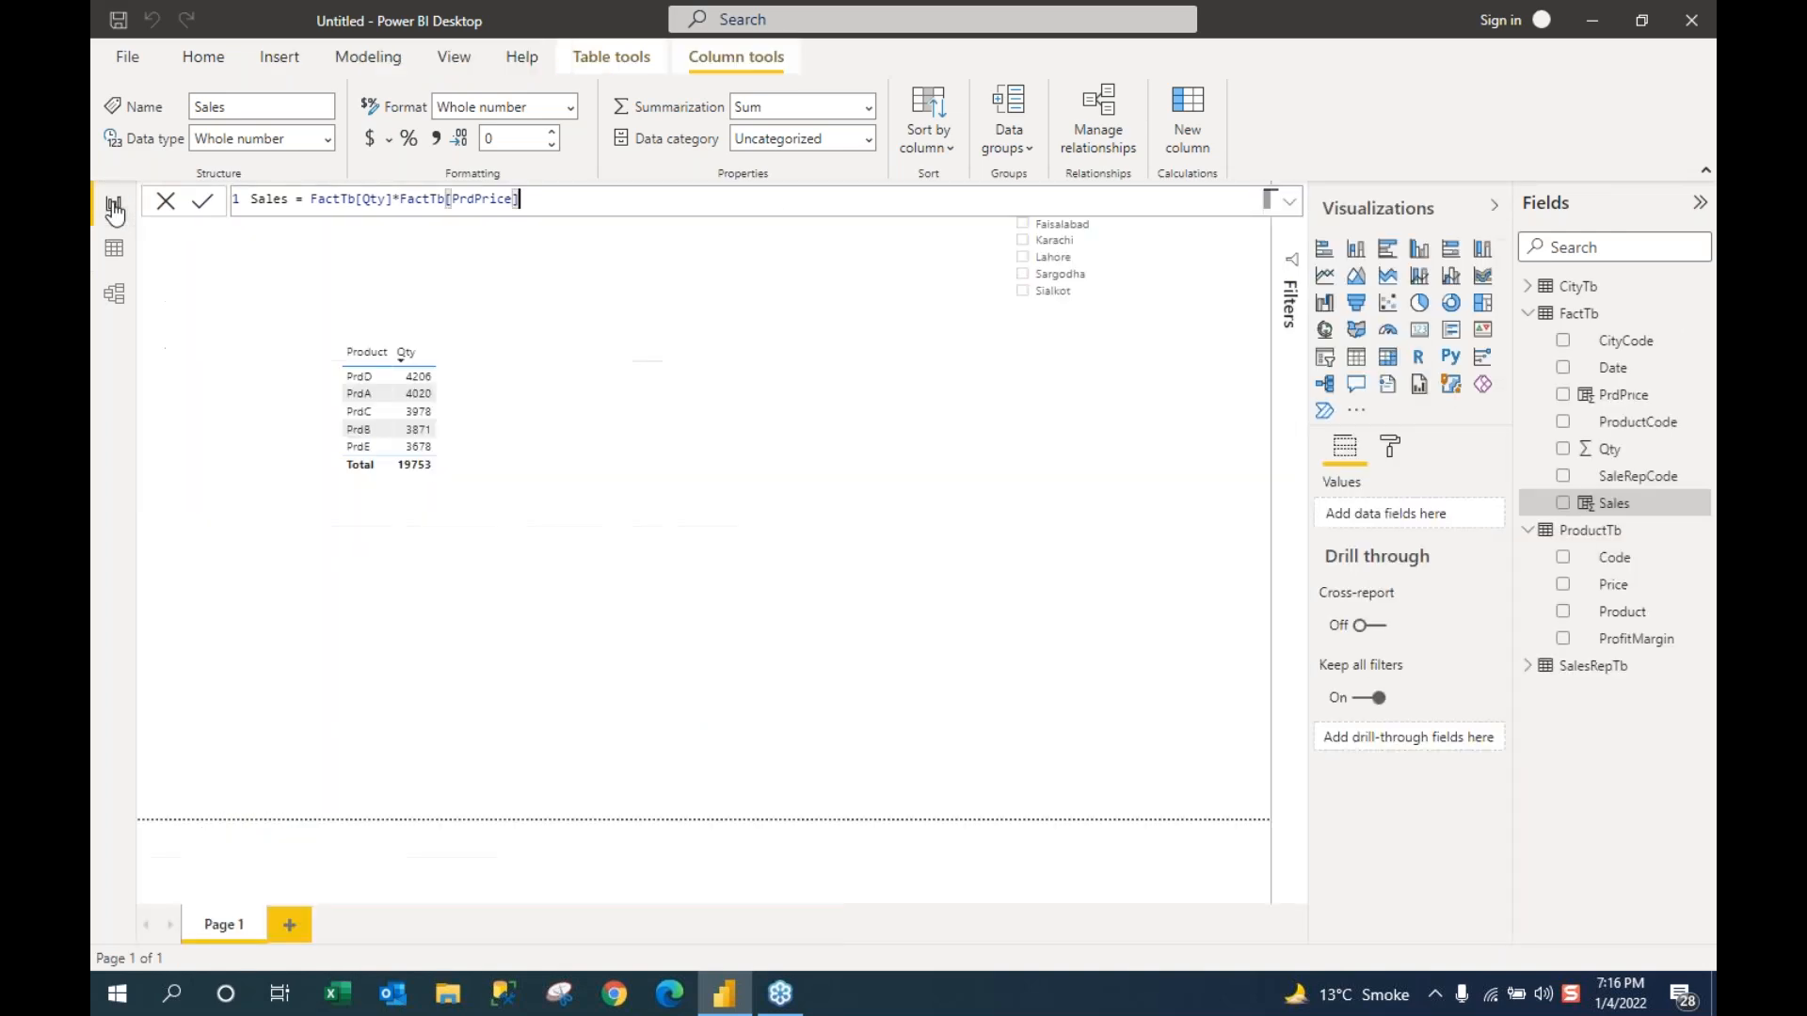
click(474, 416)
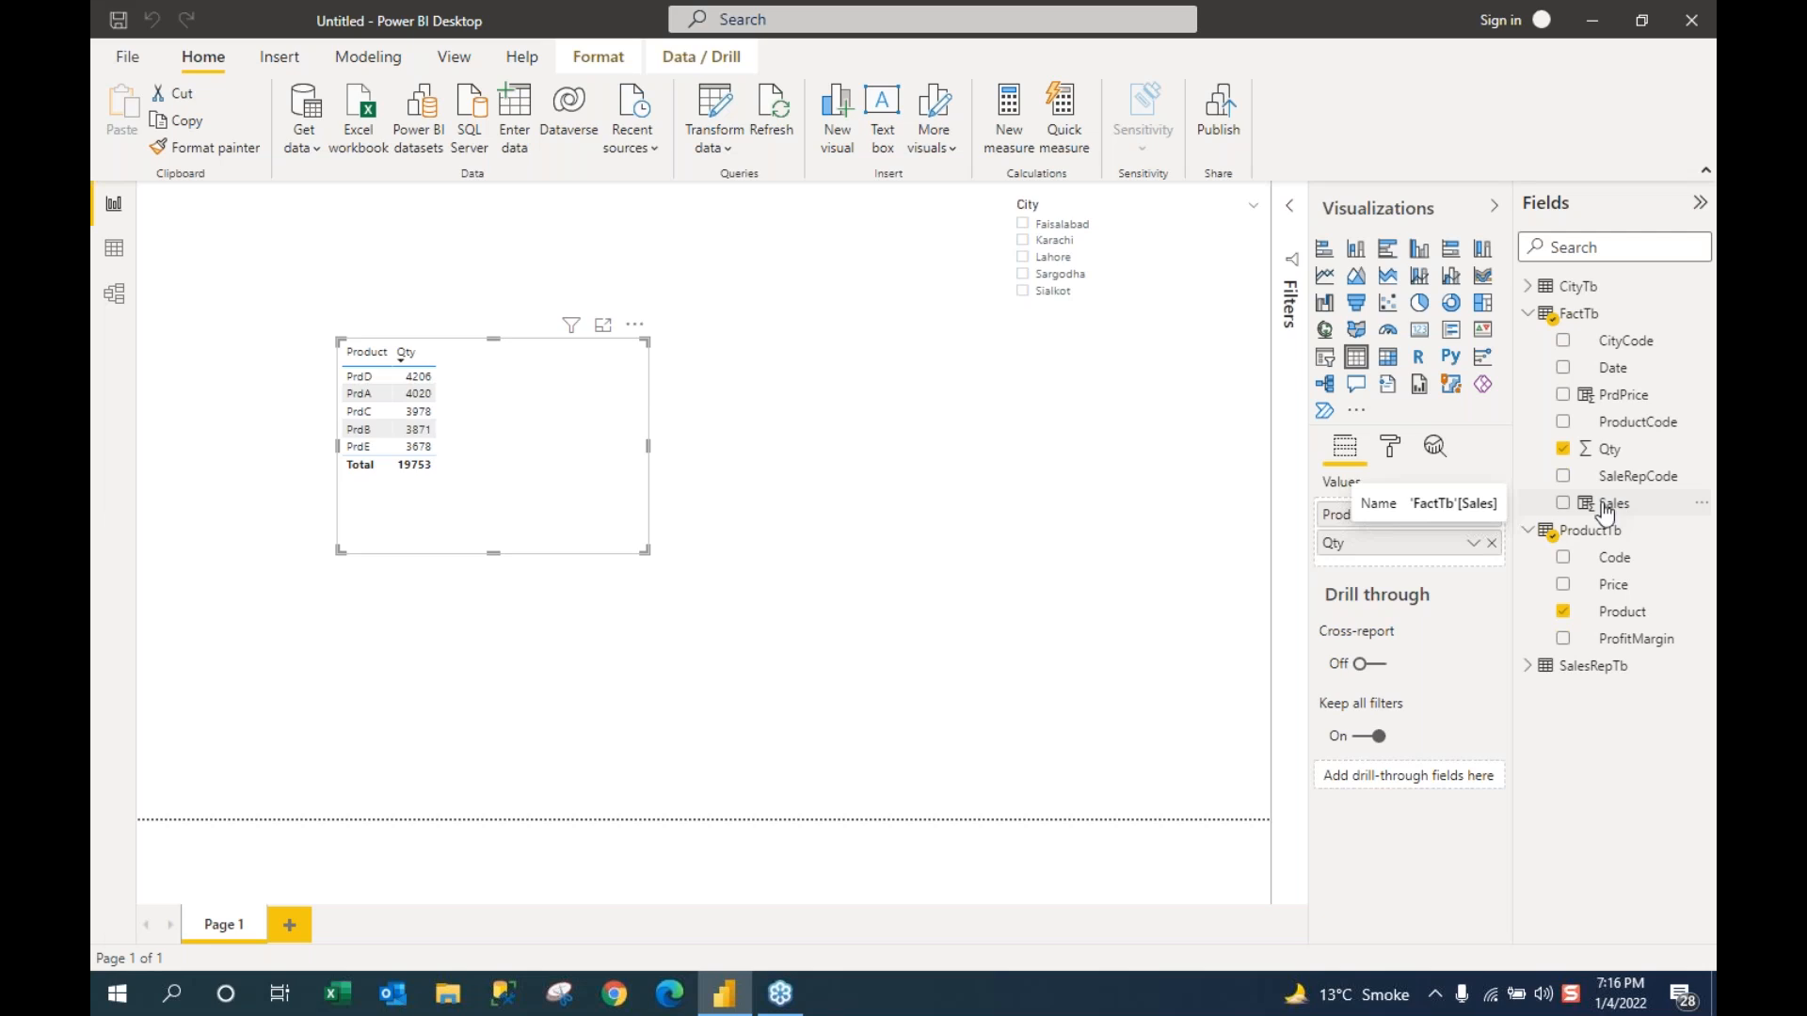
click(113, 251)
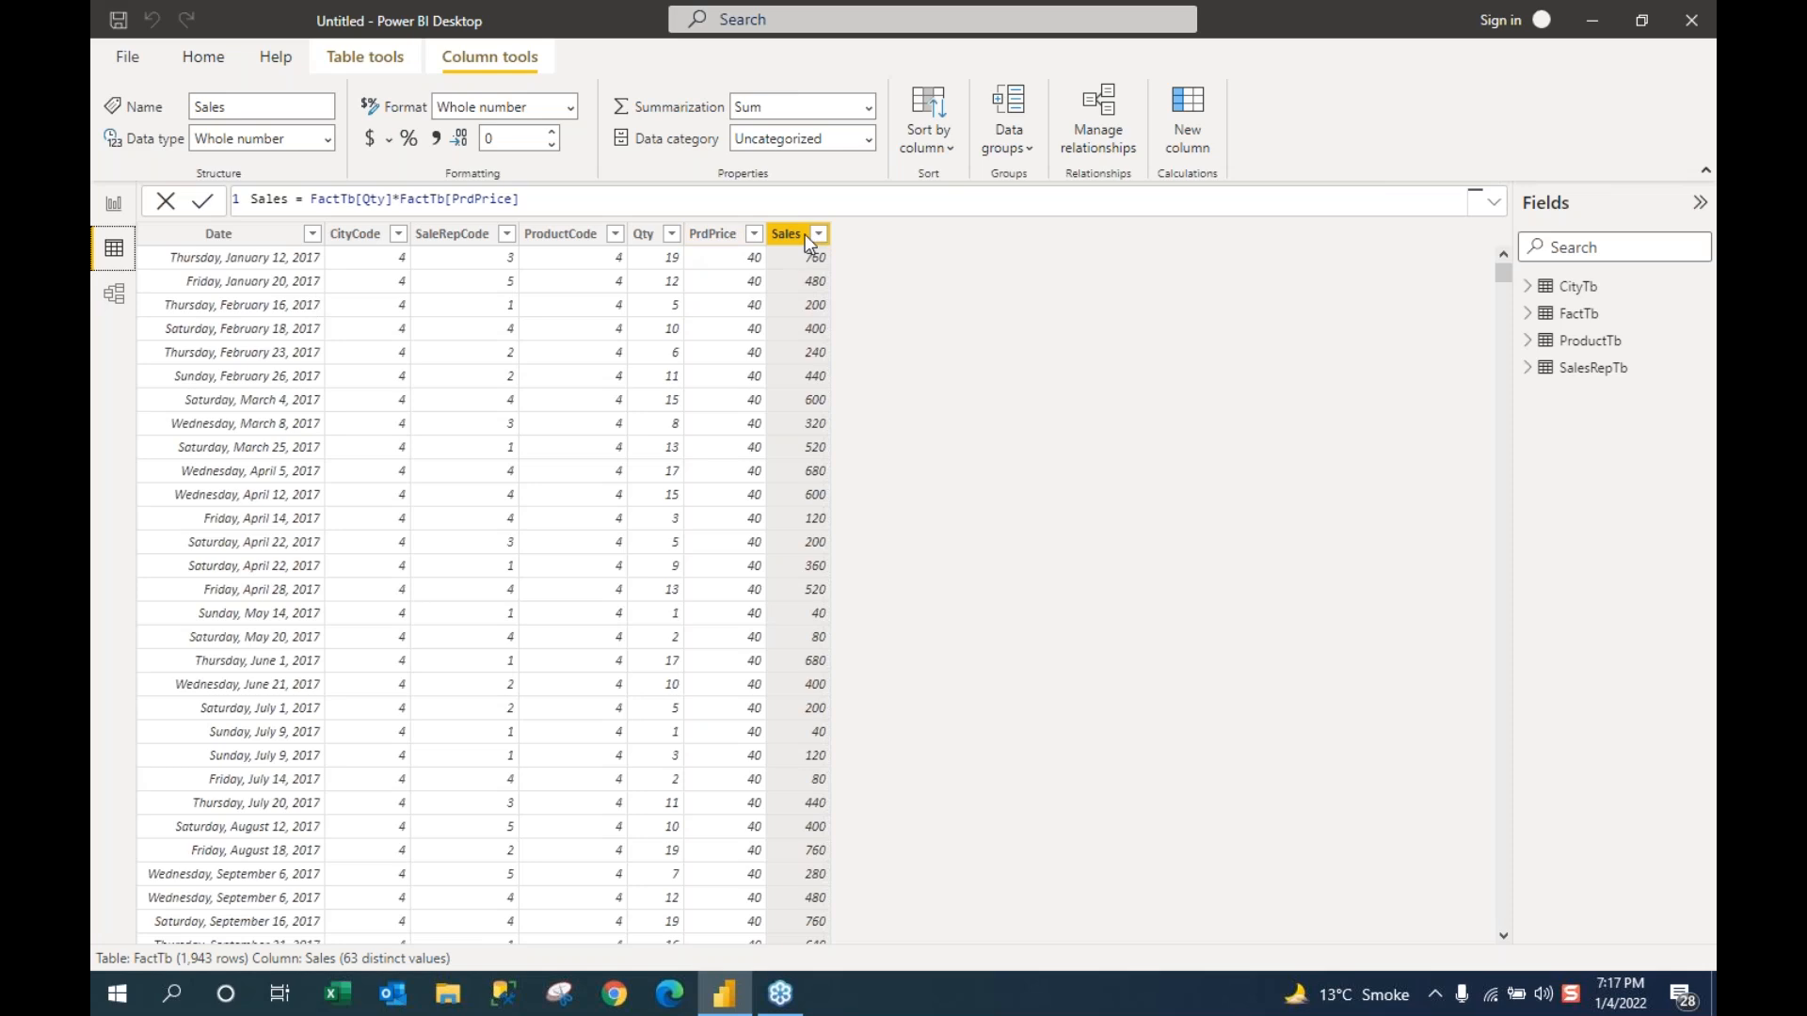
Step: Add the Sales field to the product table as a third column and shorten the visual
click(110, 206)
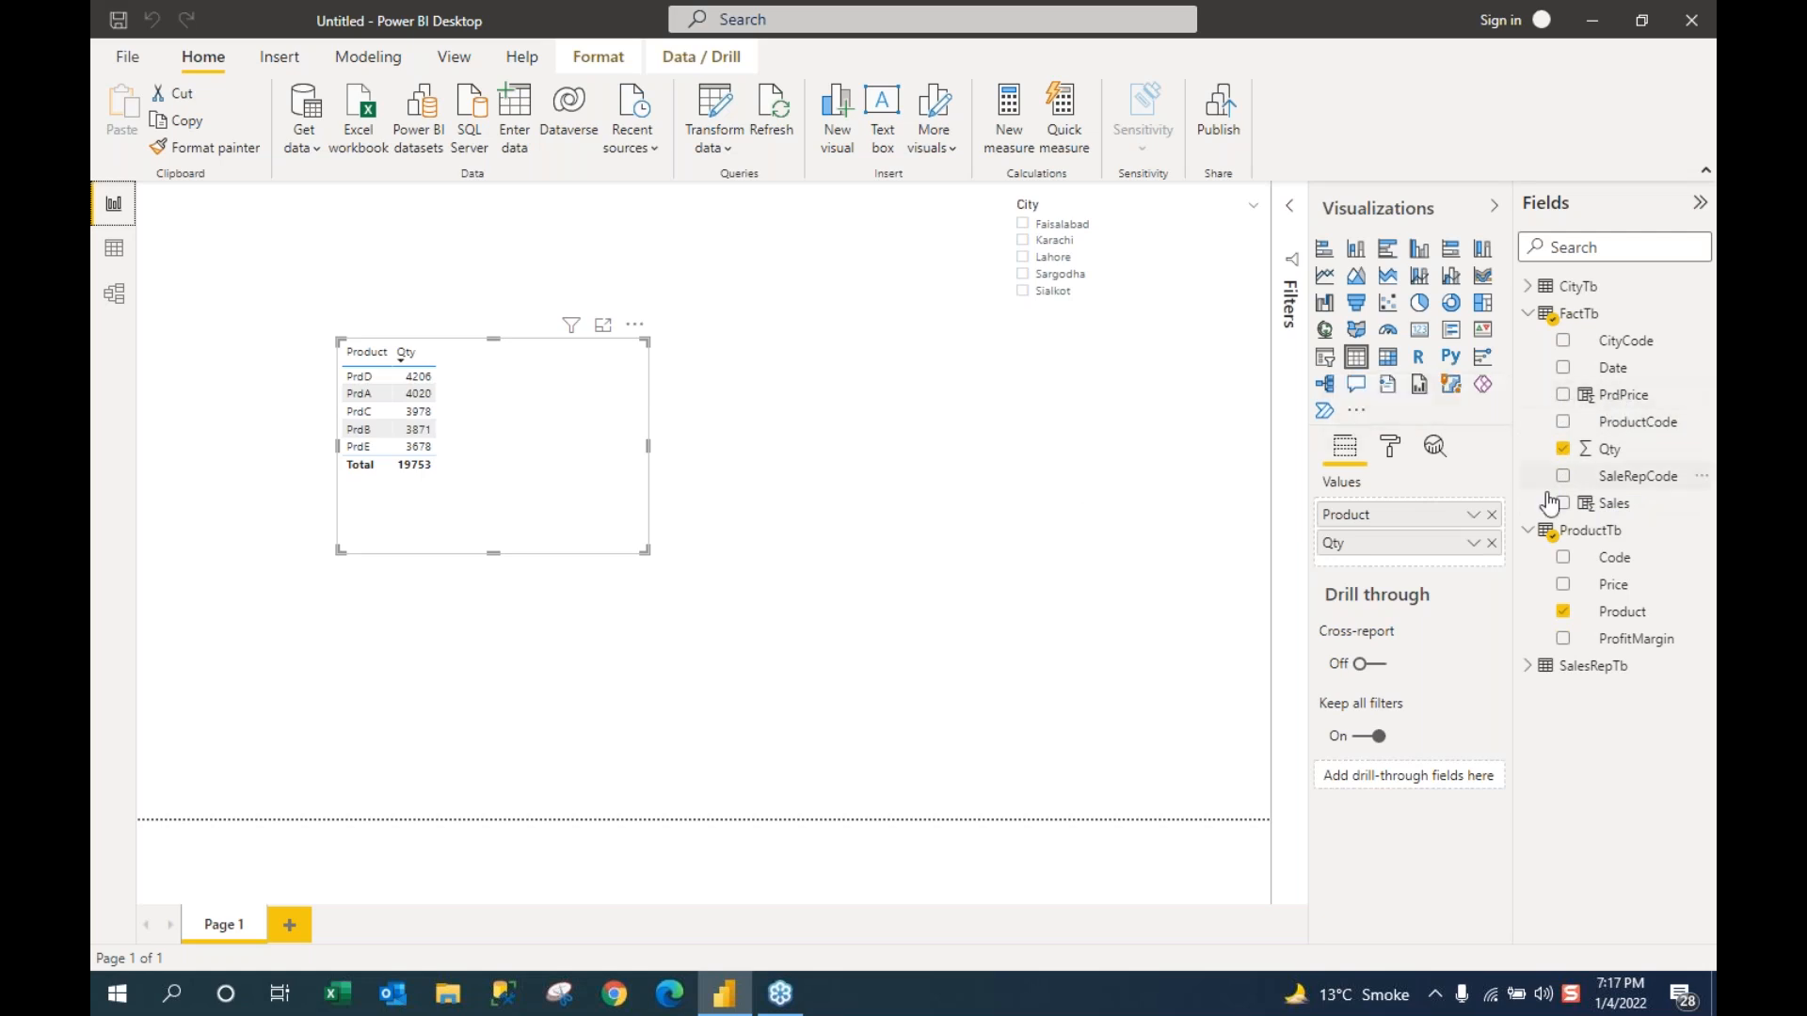
click(1619, 515)
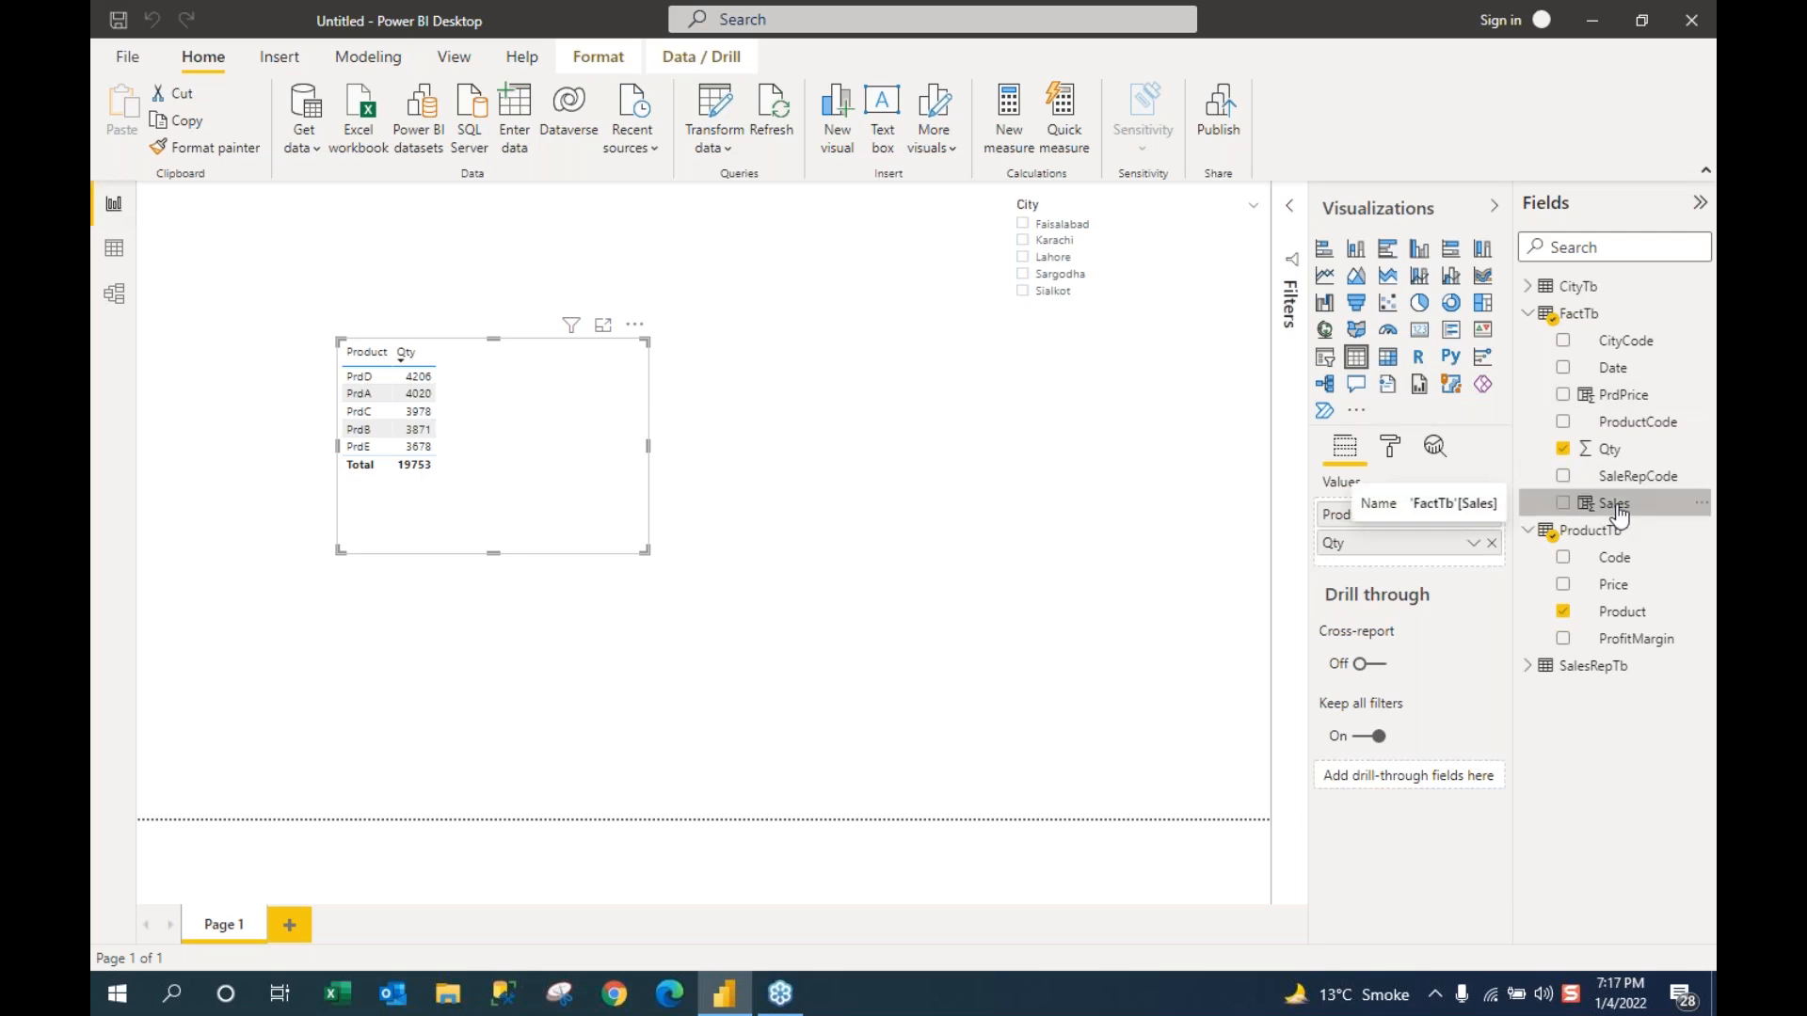
drag(1619, 515, 588, 442)
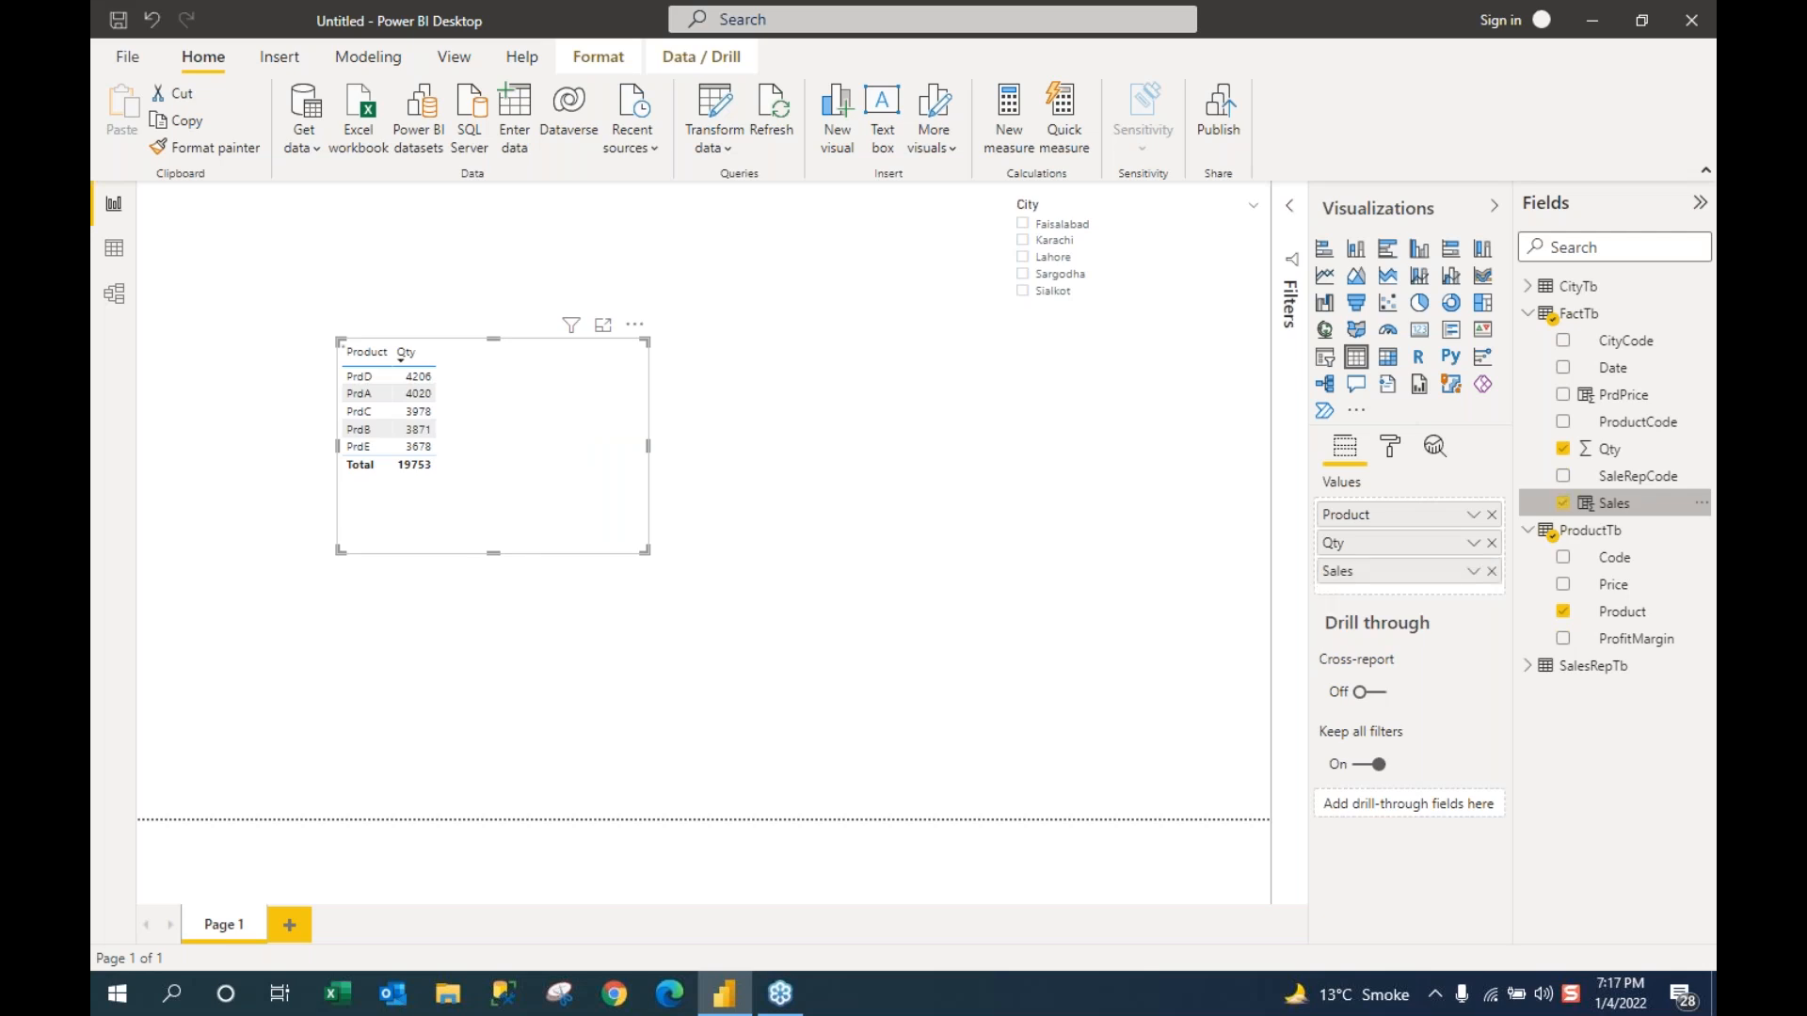
drag(513, 553, 523, 505)
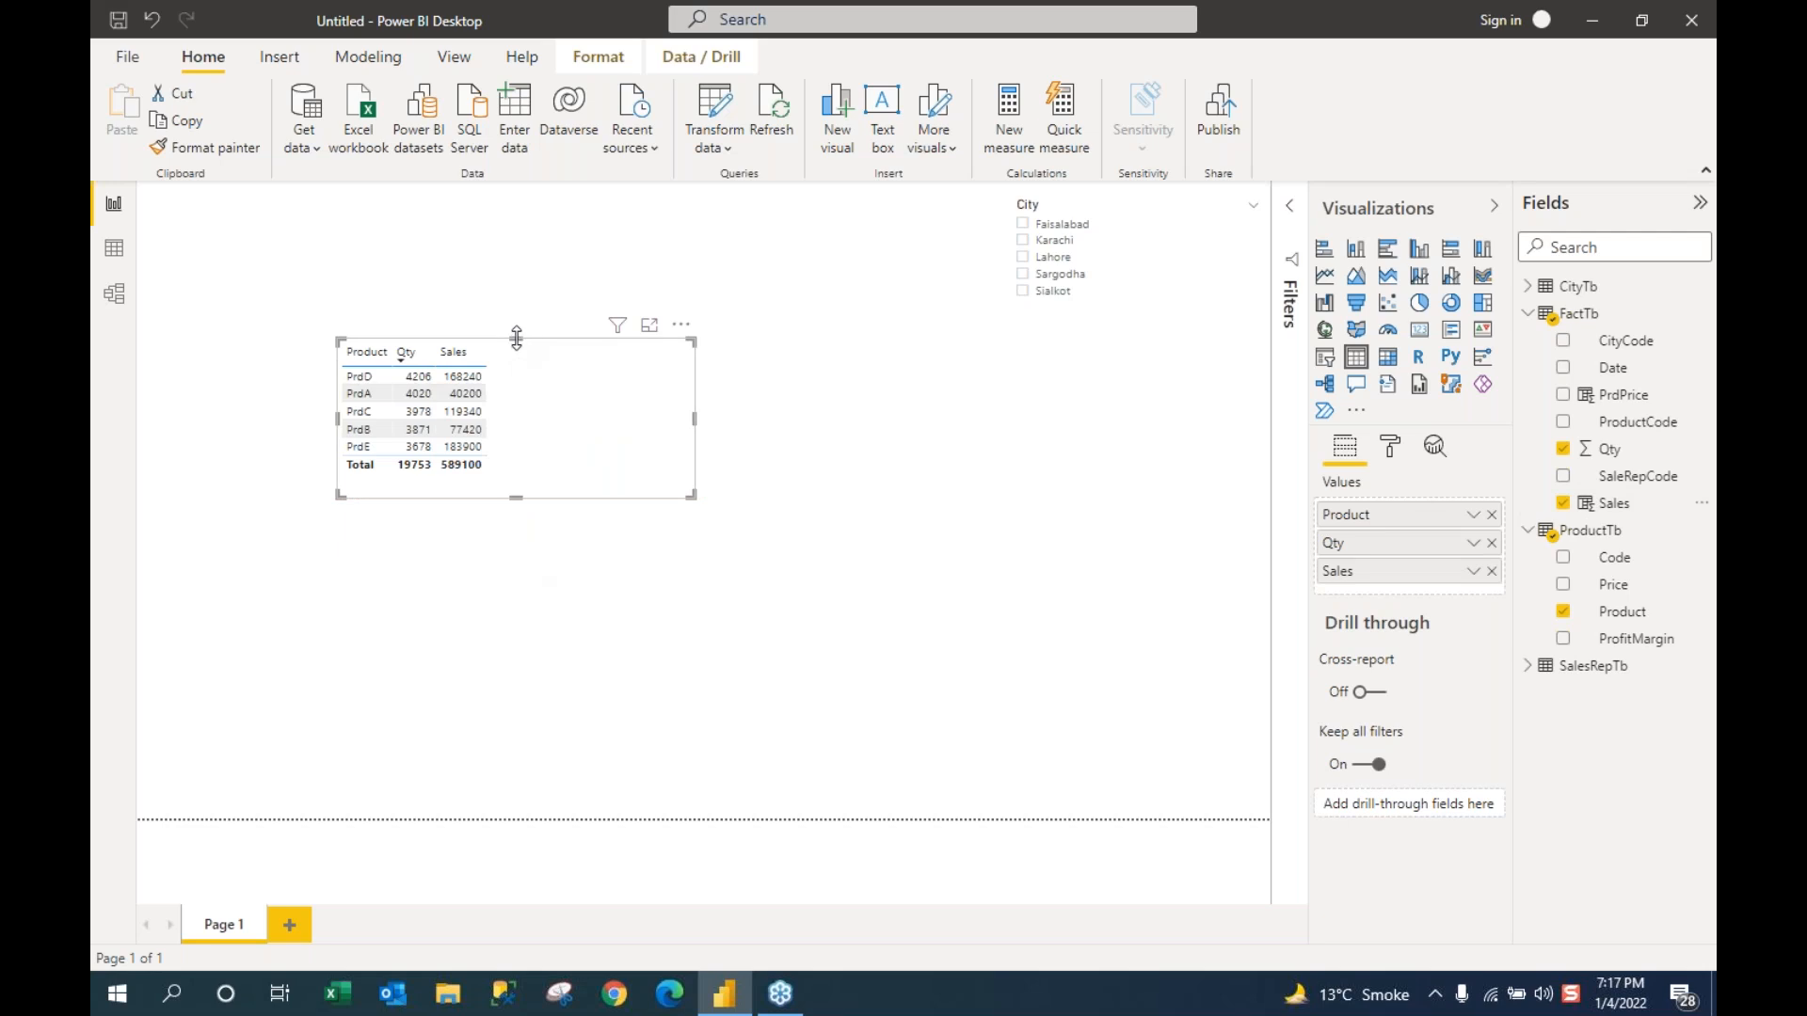
Step: Heighten the table visual and step the City slicer through Faisalabad, Karachi, Lahore, Sargodha, ending on Sialkot
drag(517, 336, 517, 299)
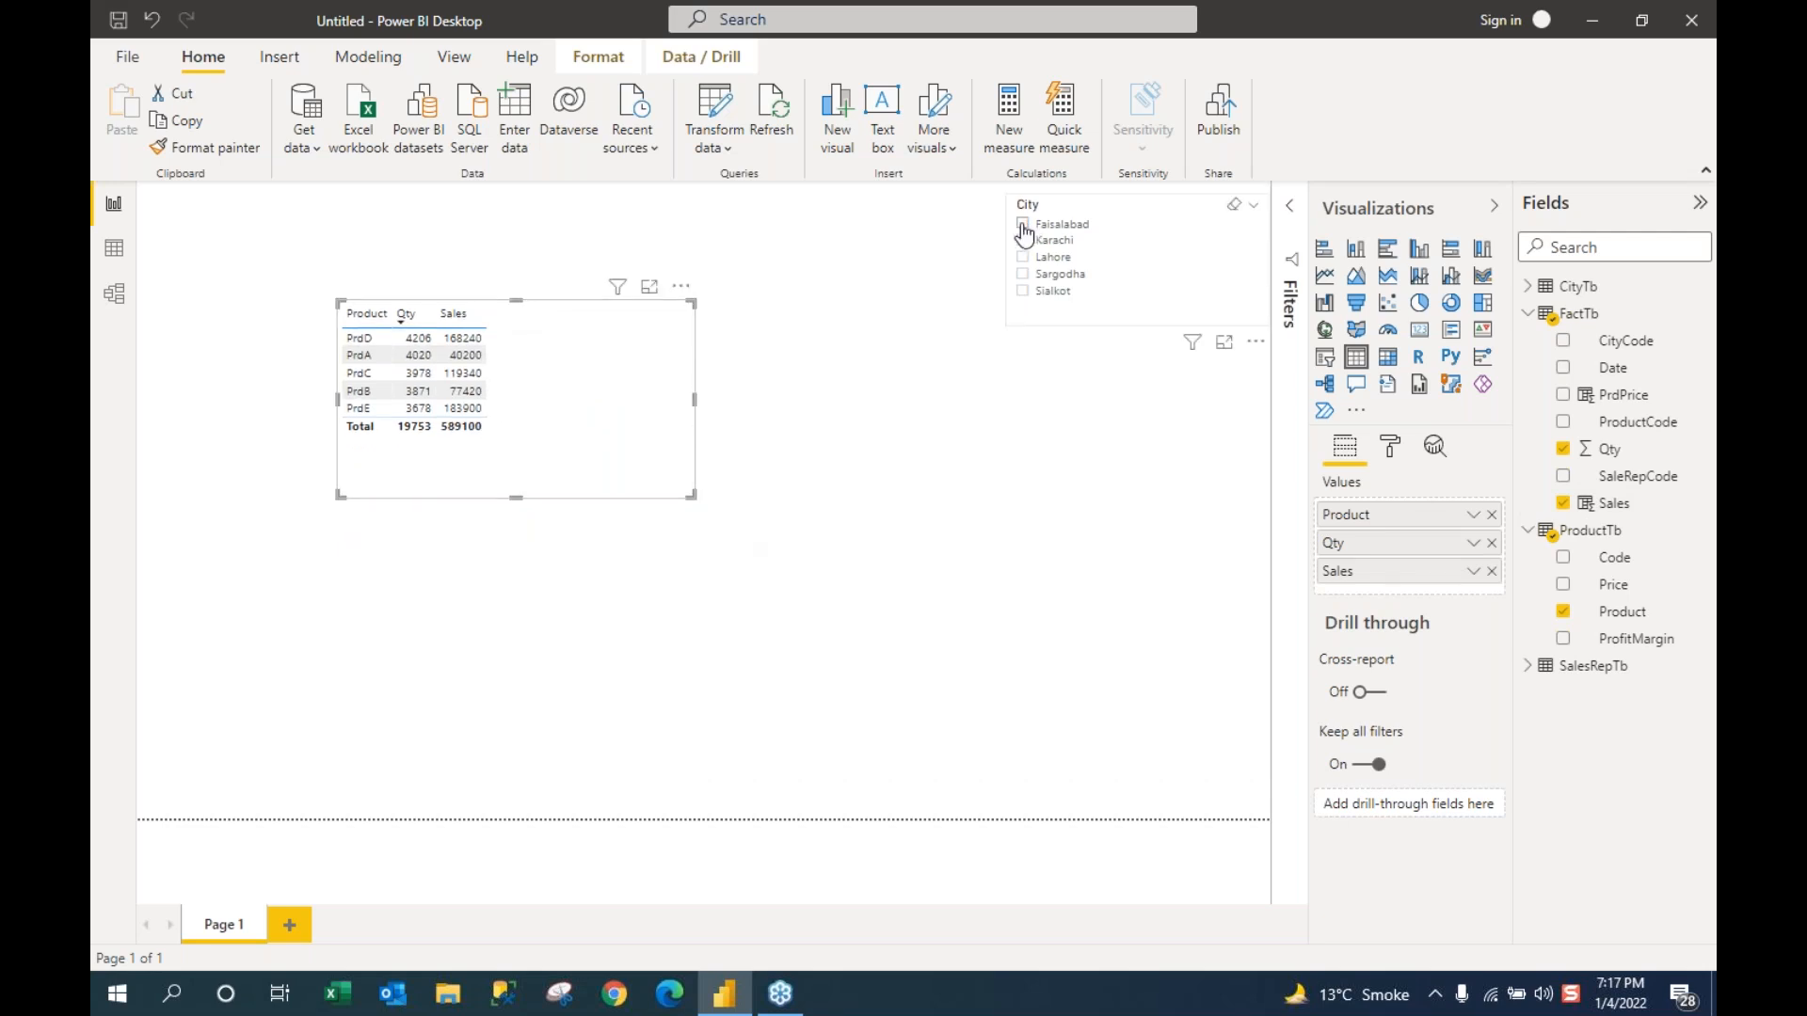
click(1024, 225)
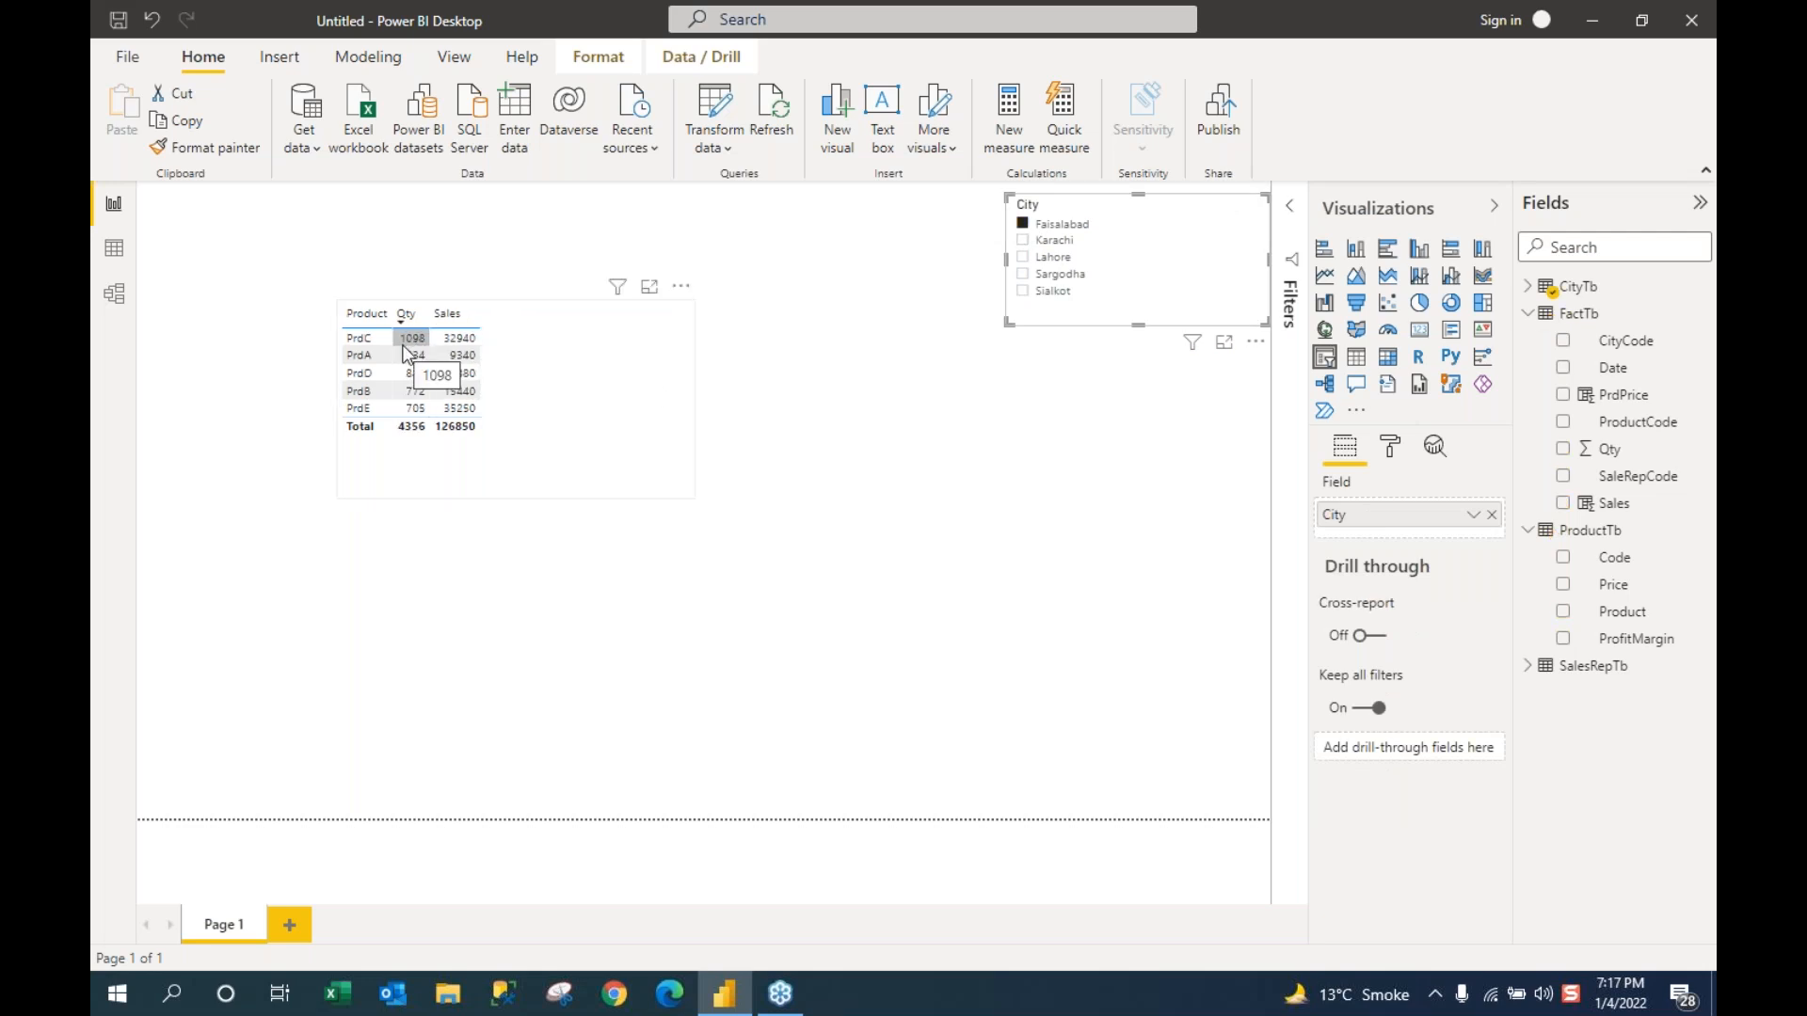
click(1024, 241)
click(1024, 257)
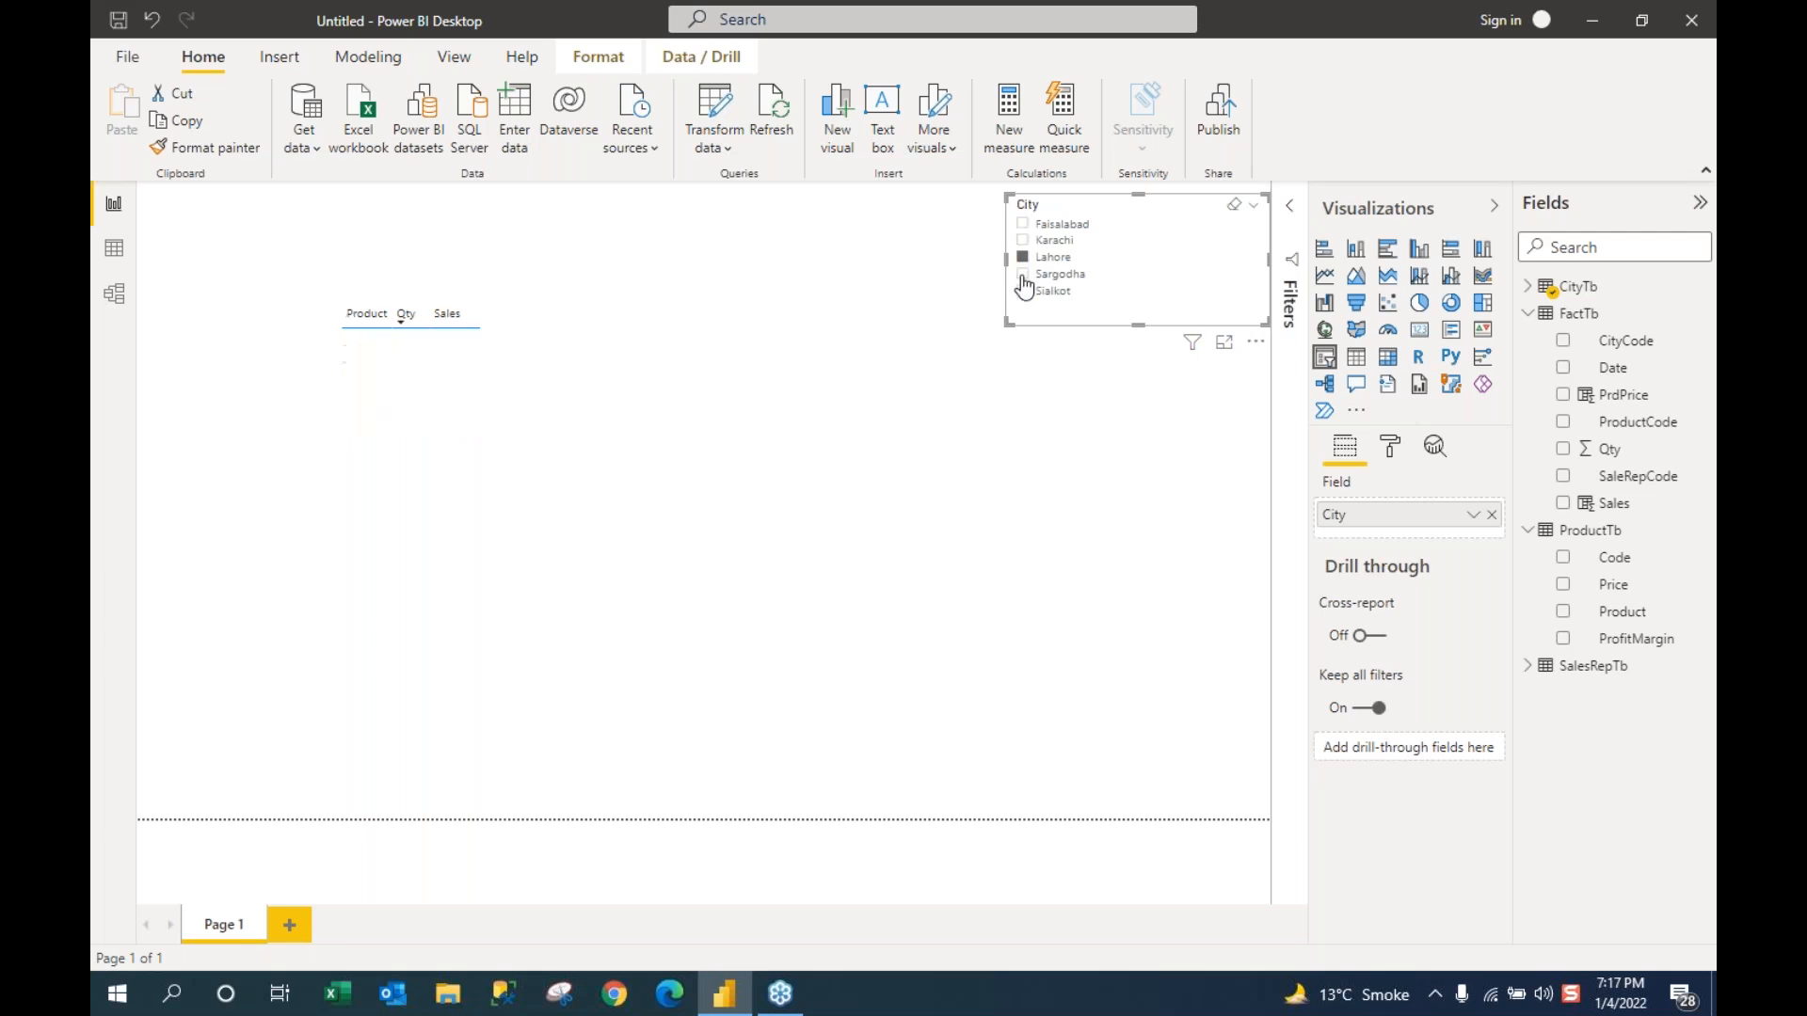
click(1024, 275)
click(1024, 291)
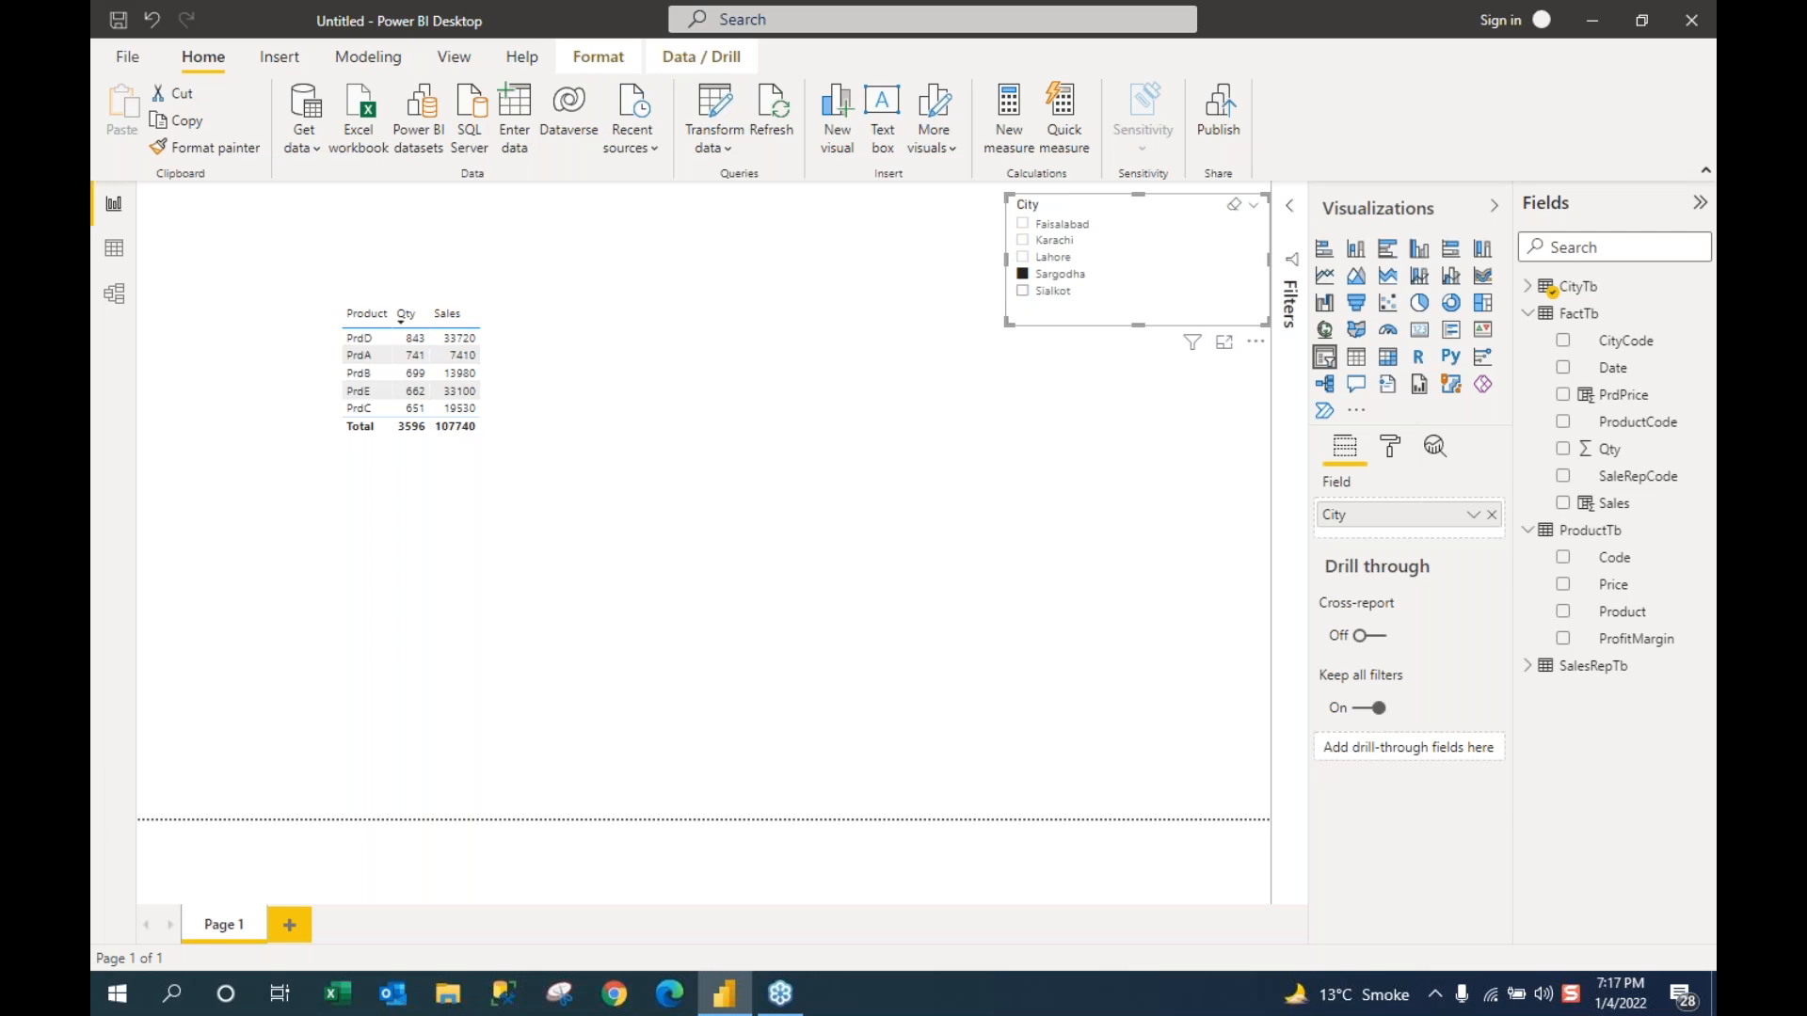
click(693, 391)
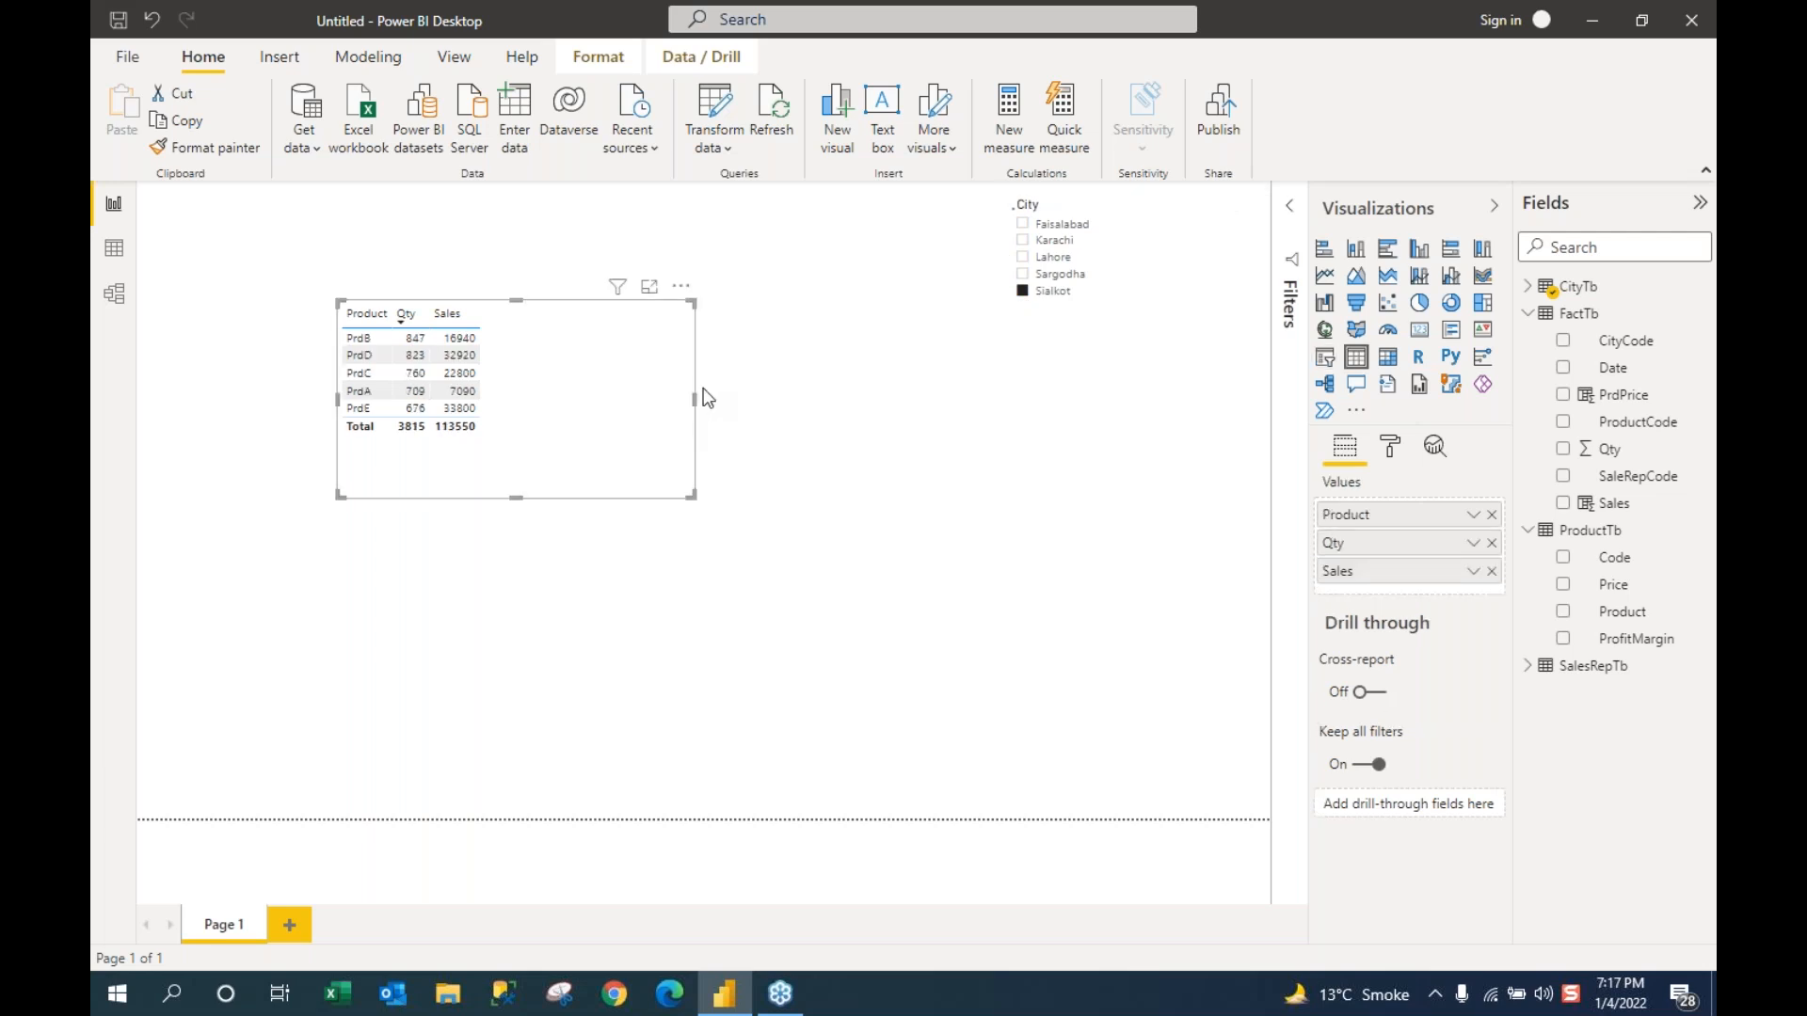
Step: Narrow and shorten the product table visual to hug its Product, Qty and Sales columns
drag(694, 403, 595, 403)
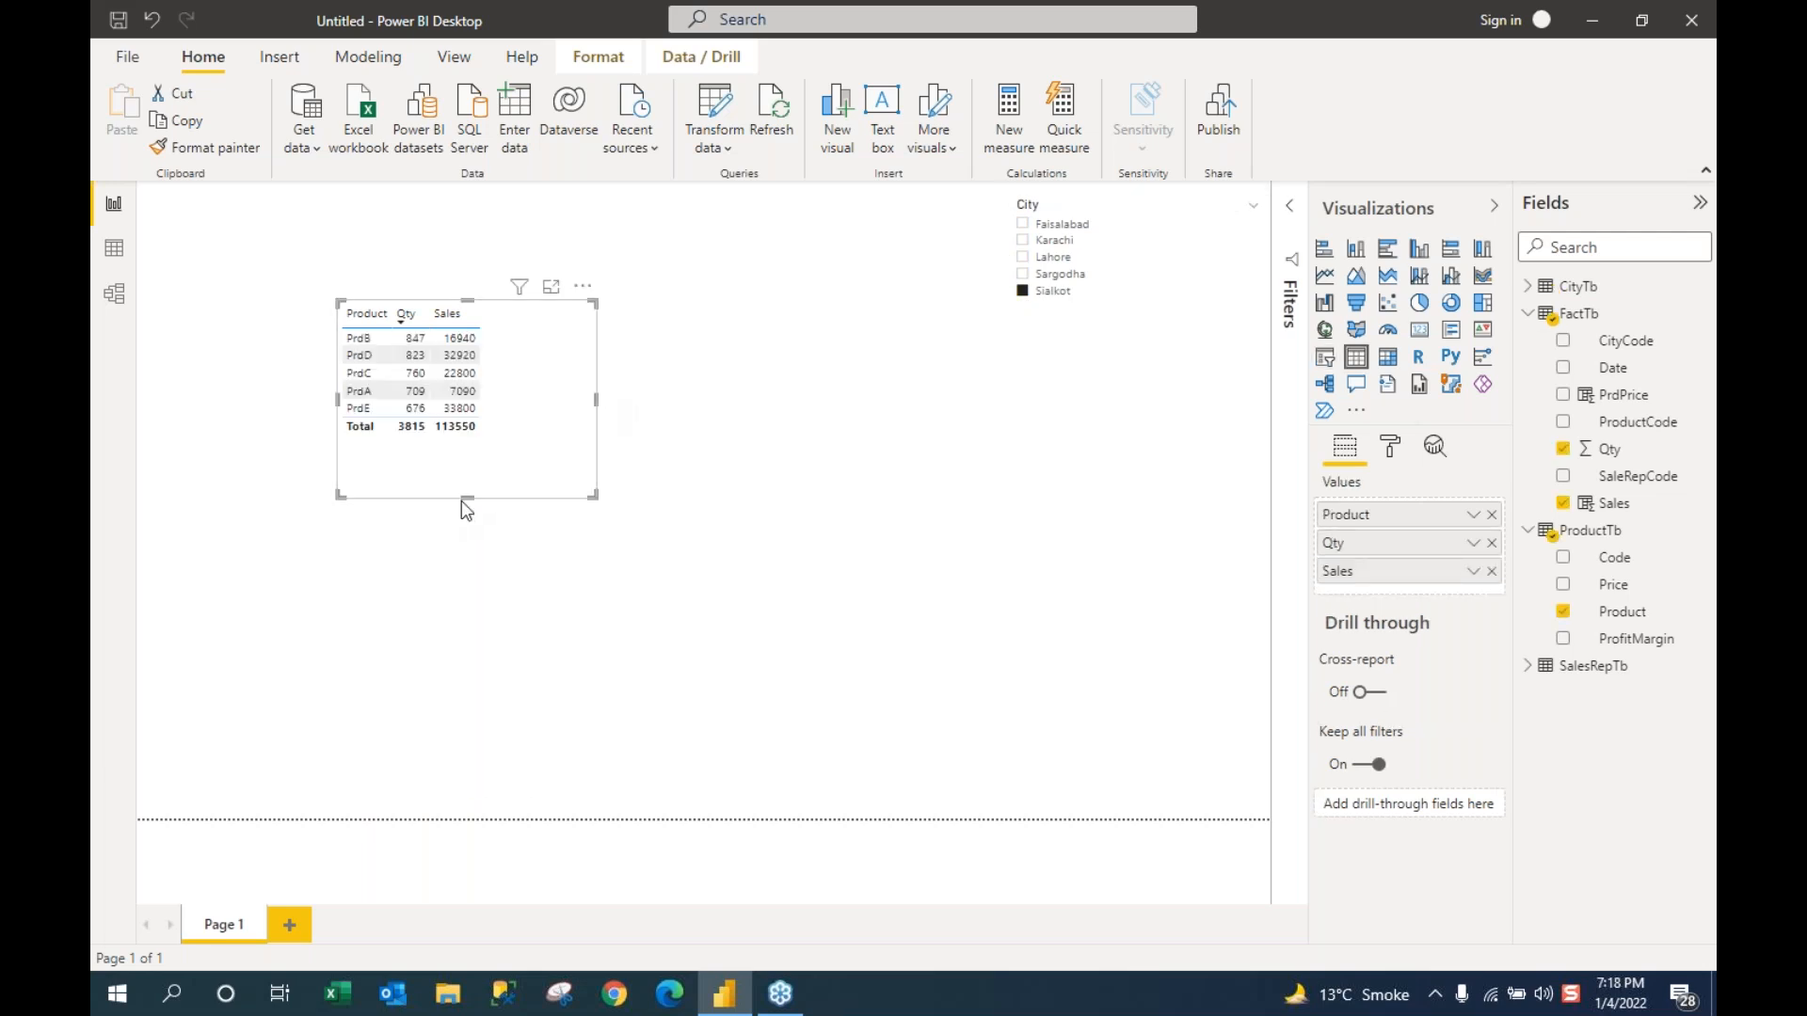
drag(467, 497, 468, 467)
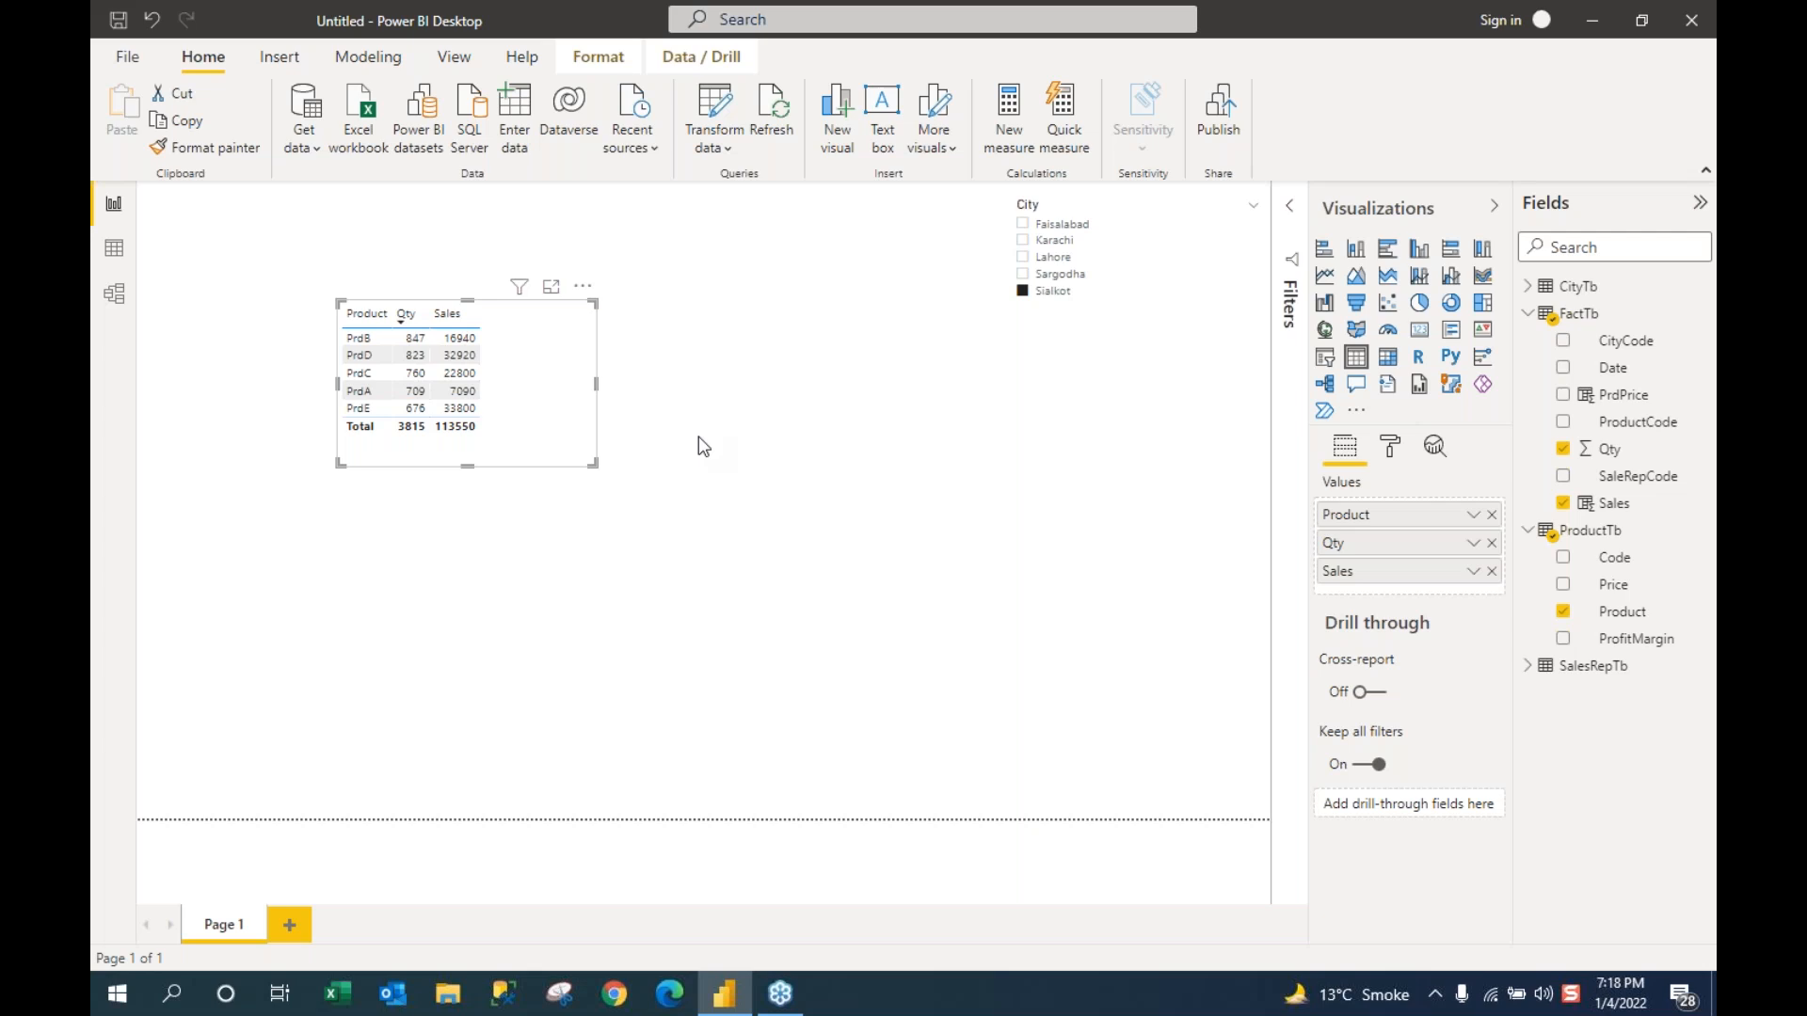
drag(595, 385, 550, 388)
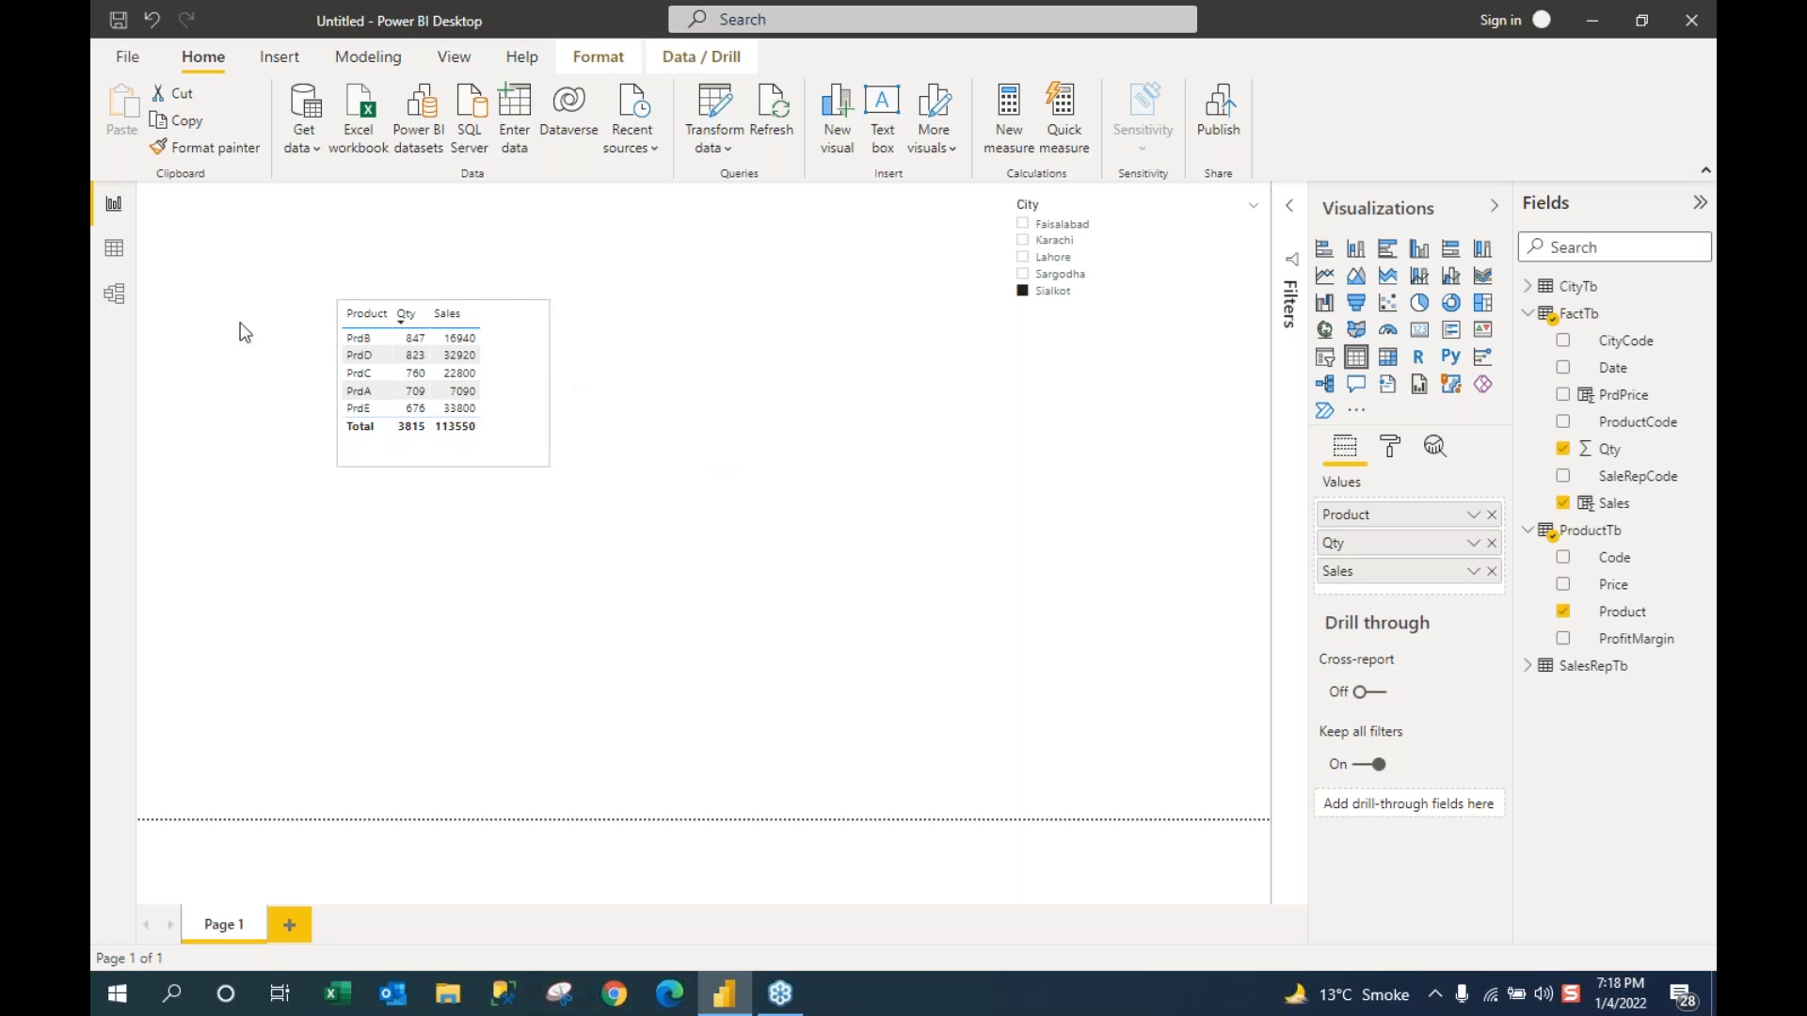
click(116, 255)
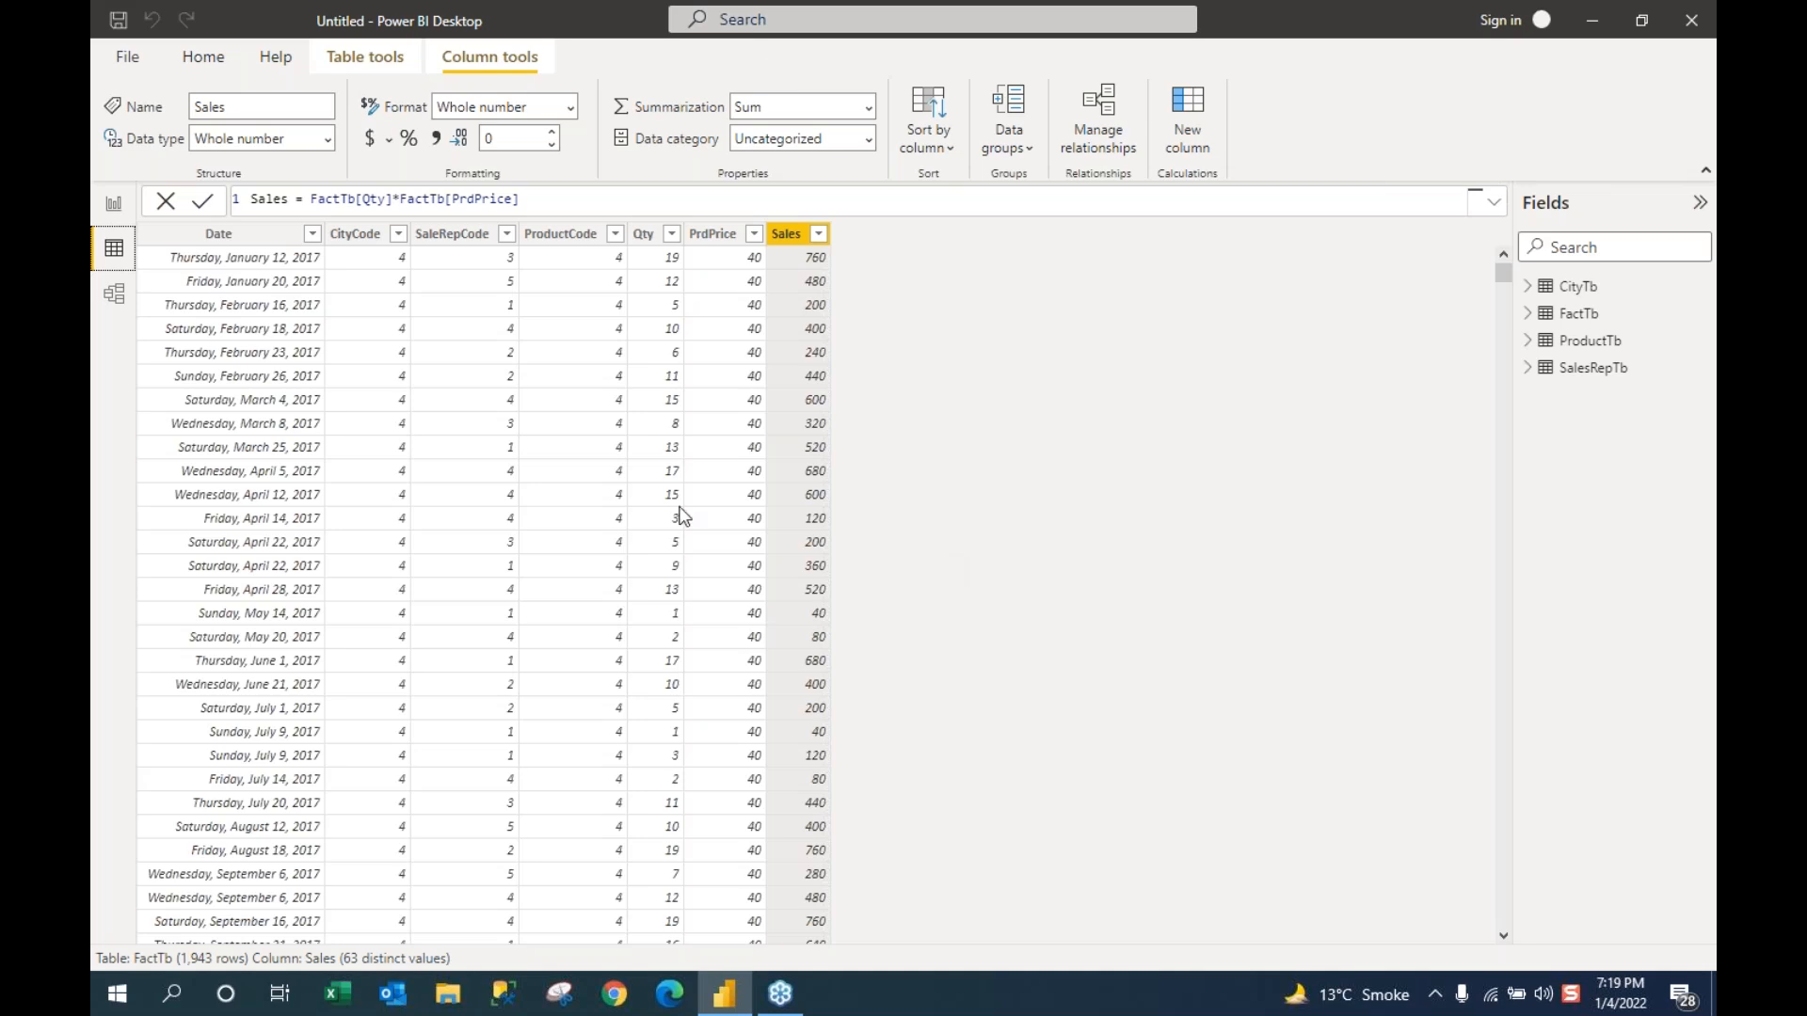
click(111, 207)
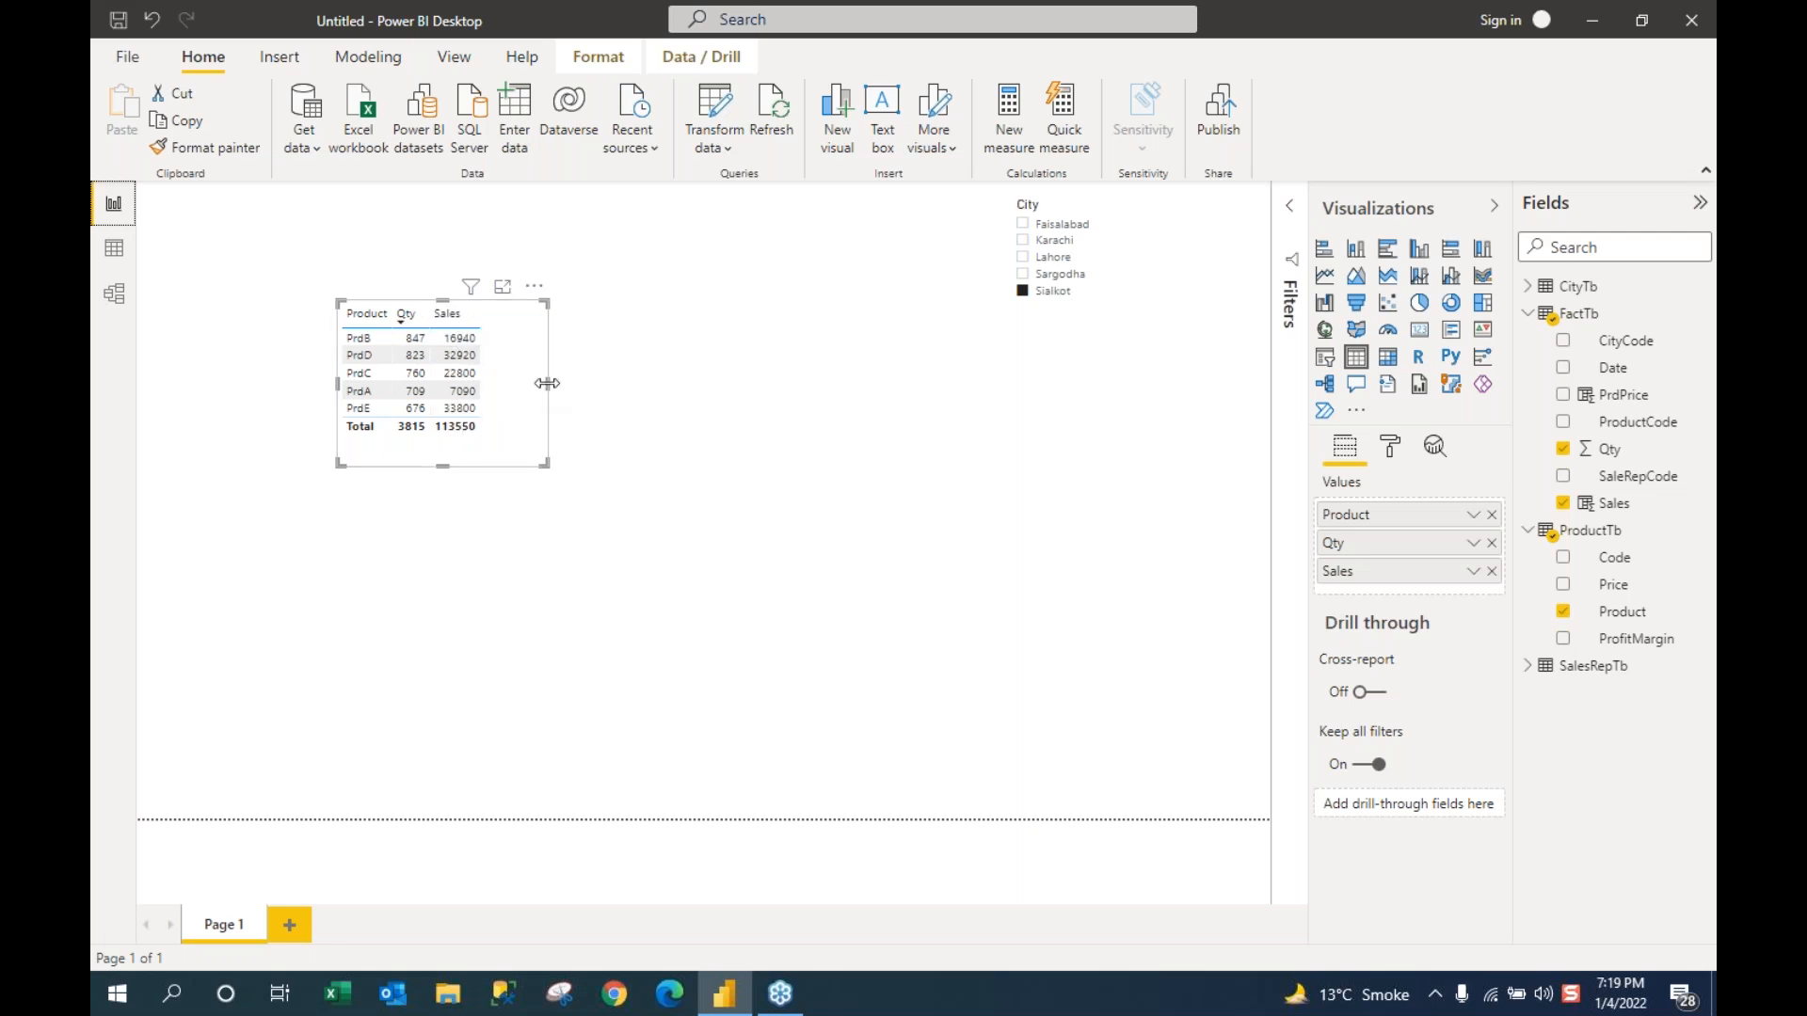
Step: Trim the table visual's width and height, then view FactTb's rows and Sales formula in Data view
drag(548, 384, 512, 386)
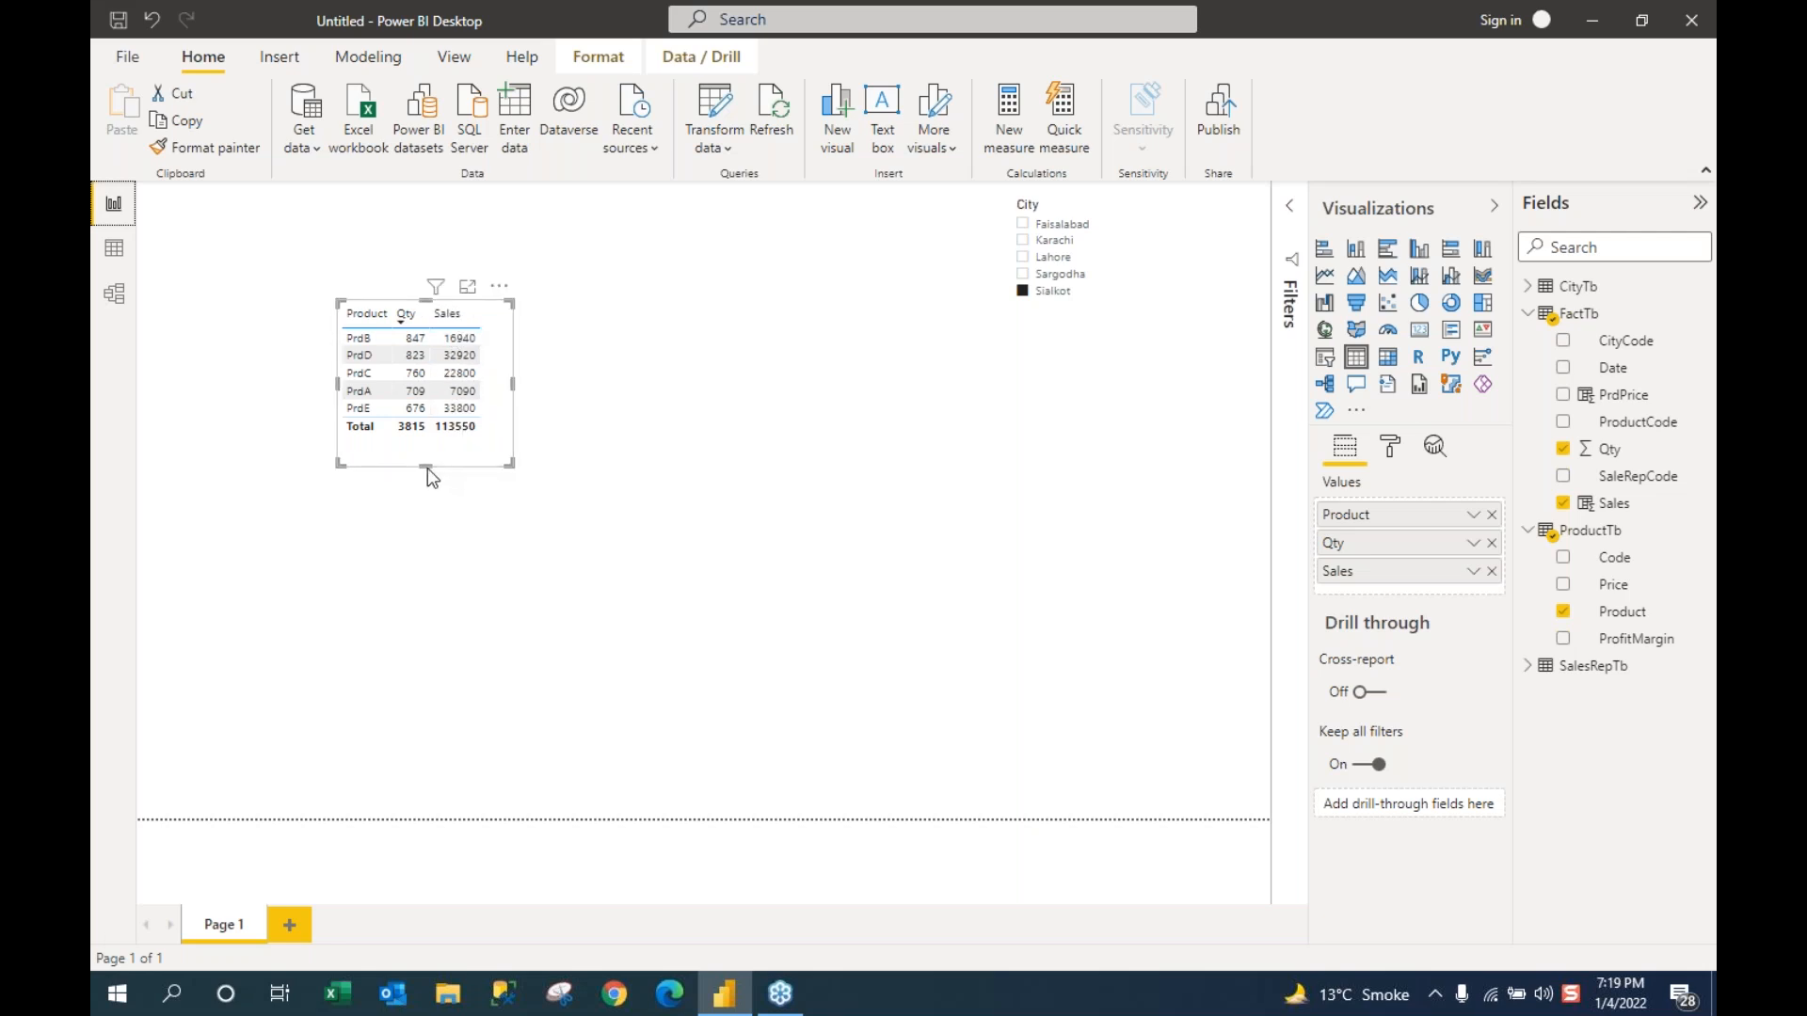
drag(428, 467, 427, 445)
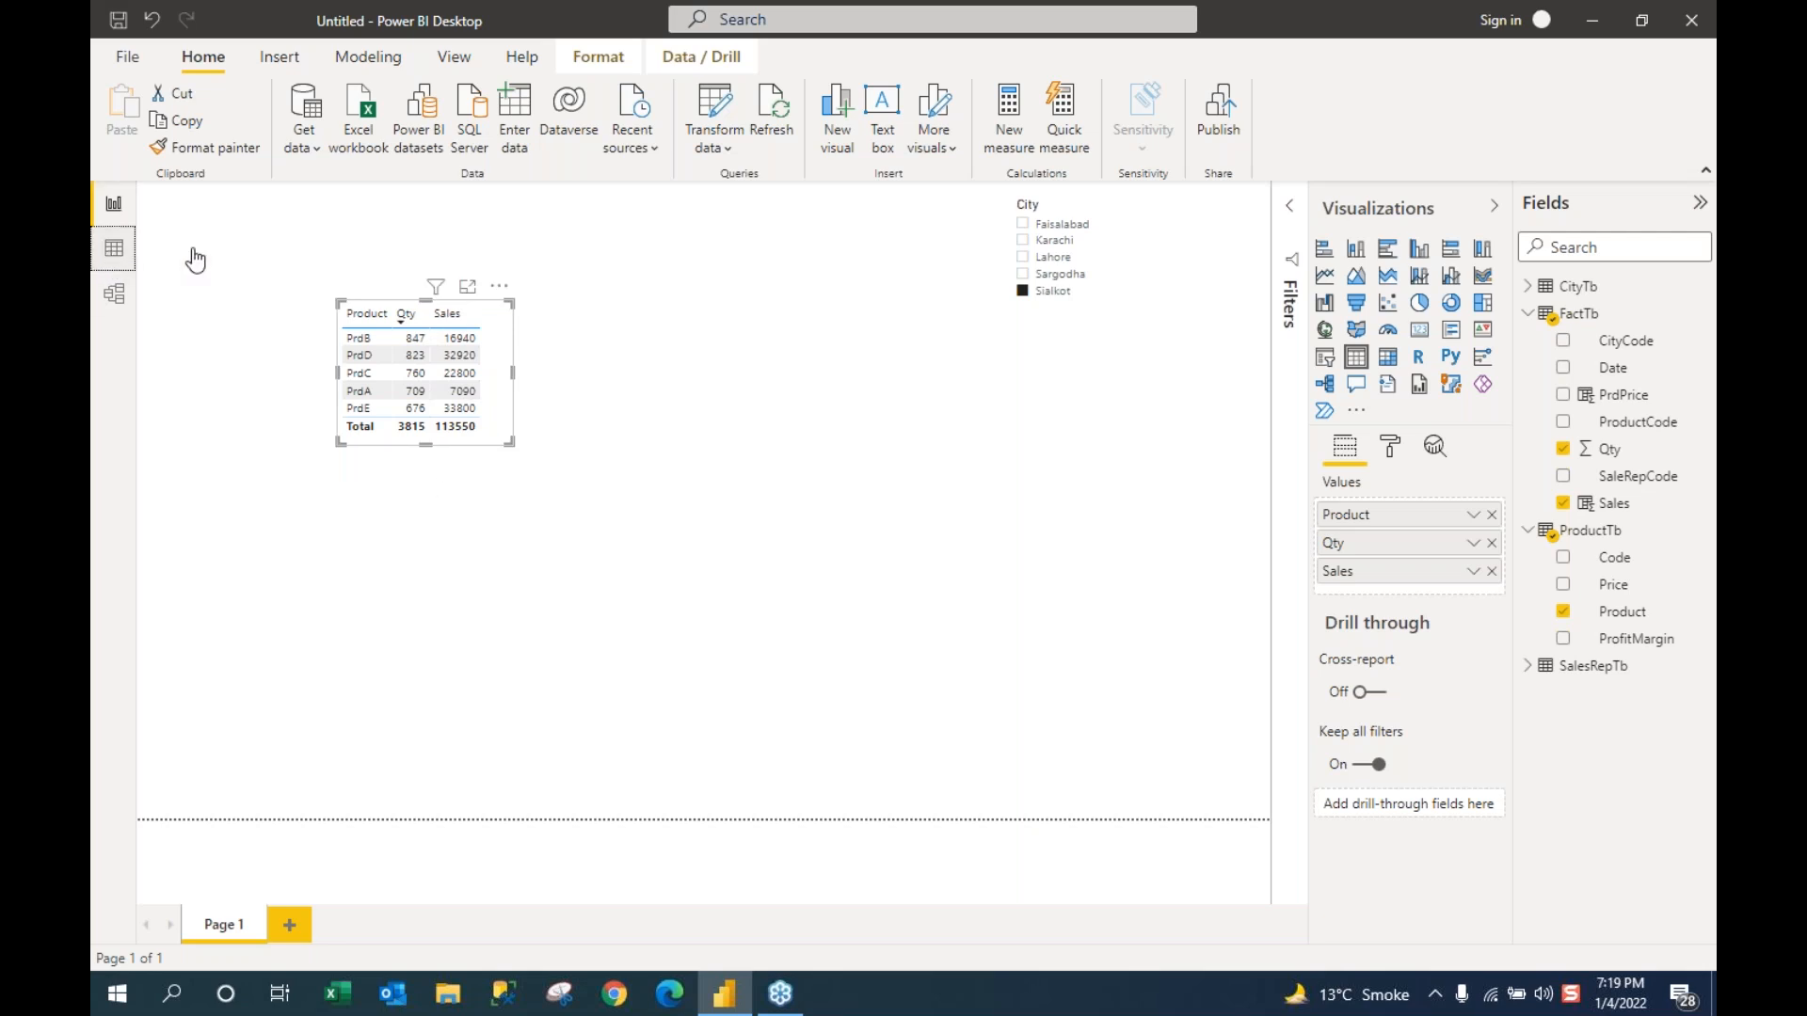
click(114, 248)
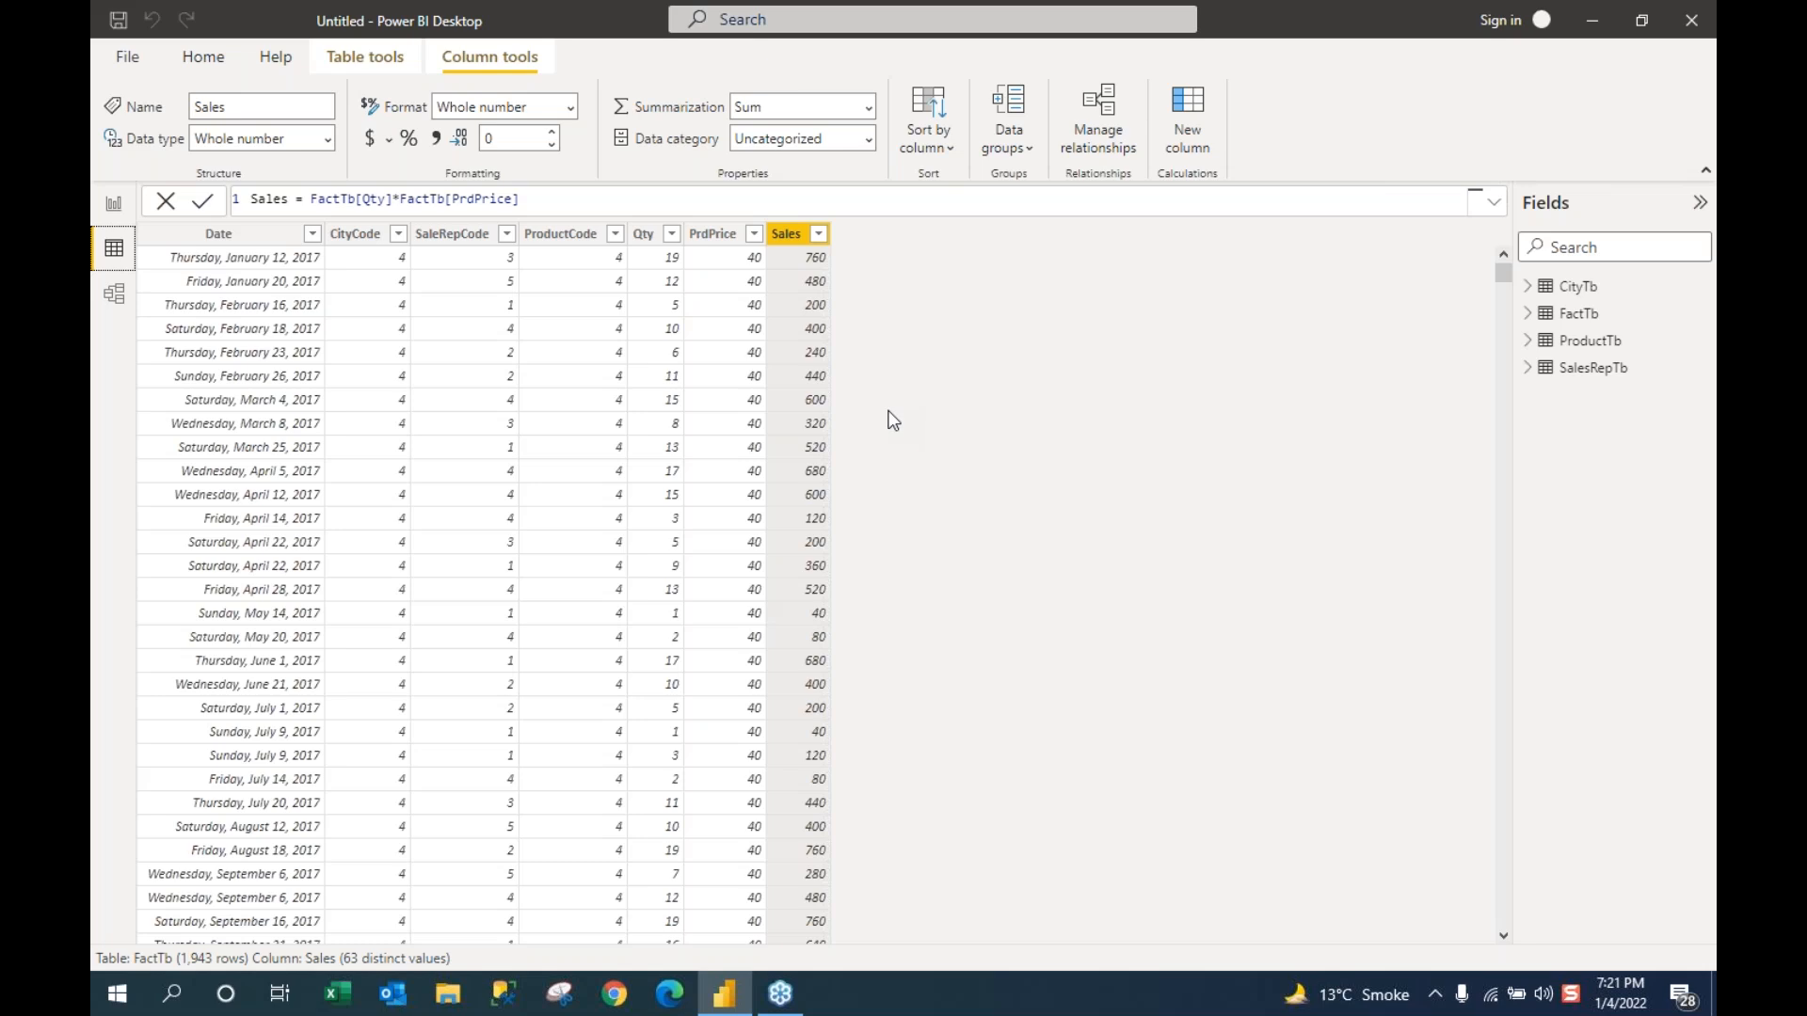
click(200, 55)
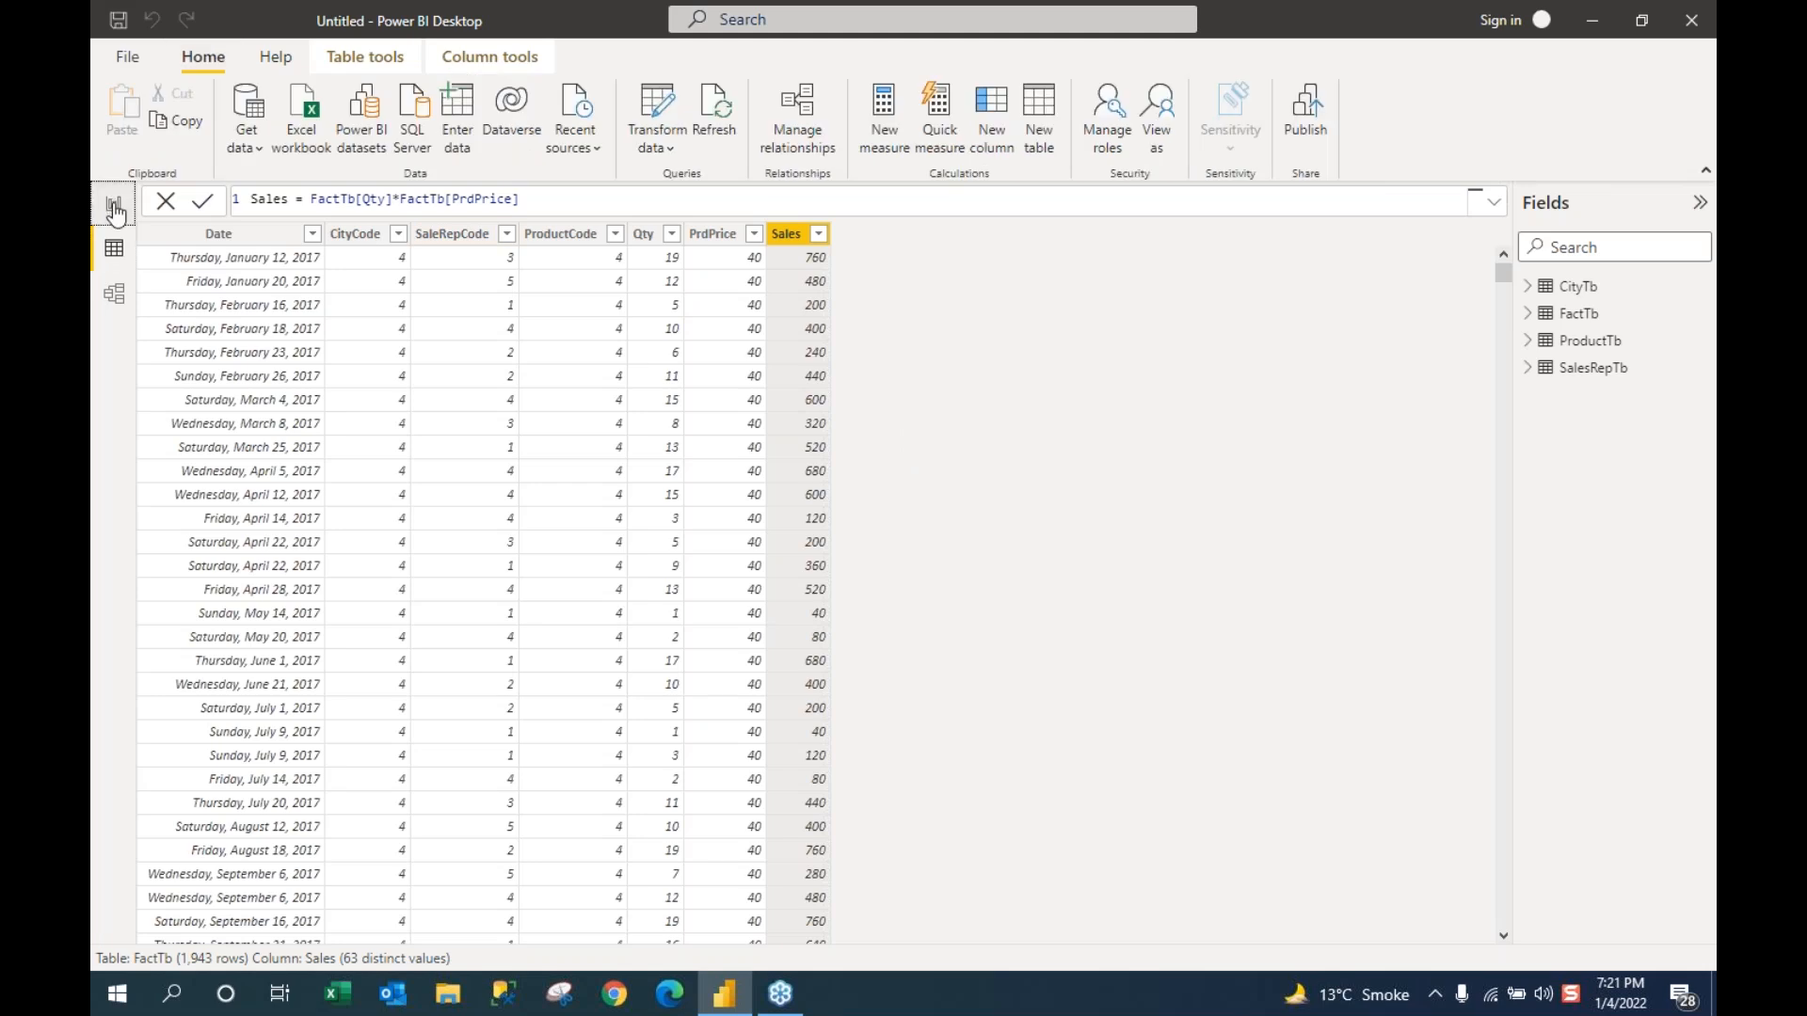
Step: From the report, open the Enter data Create Table dialog and select its default name Table
click(114, 205)
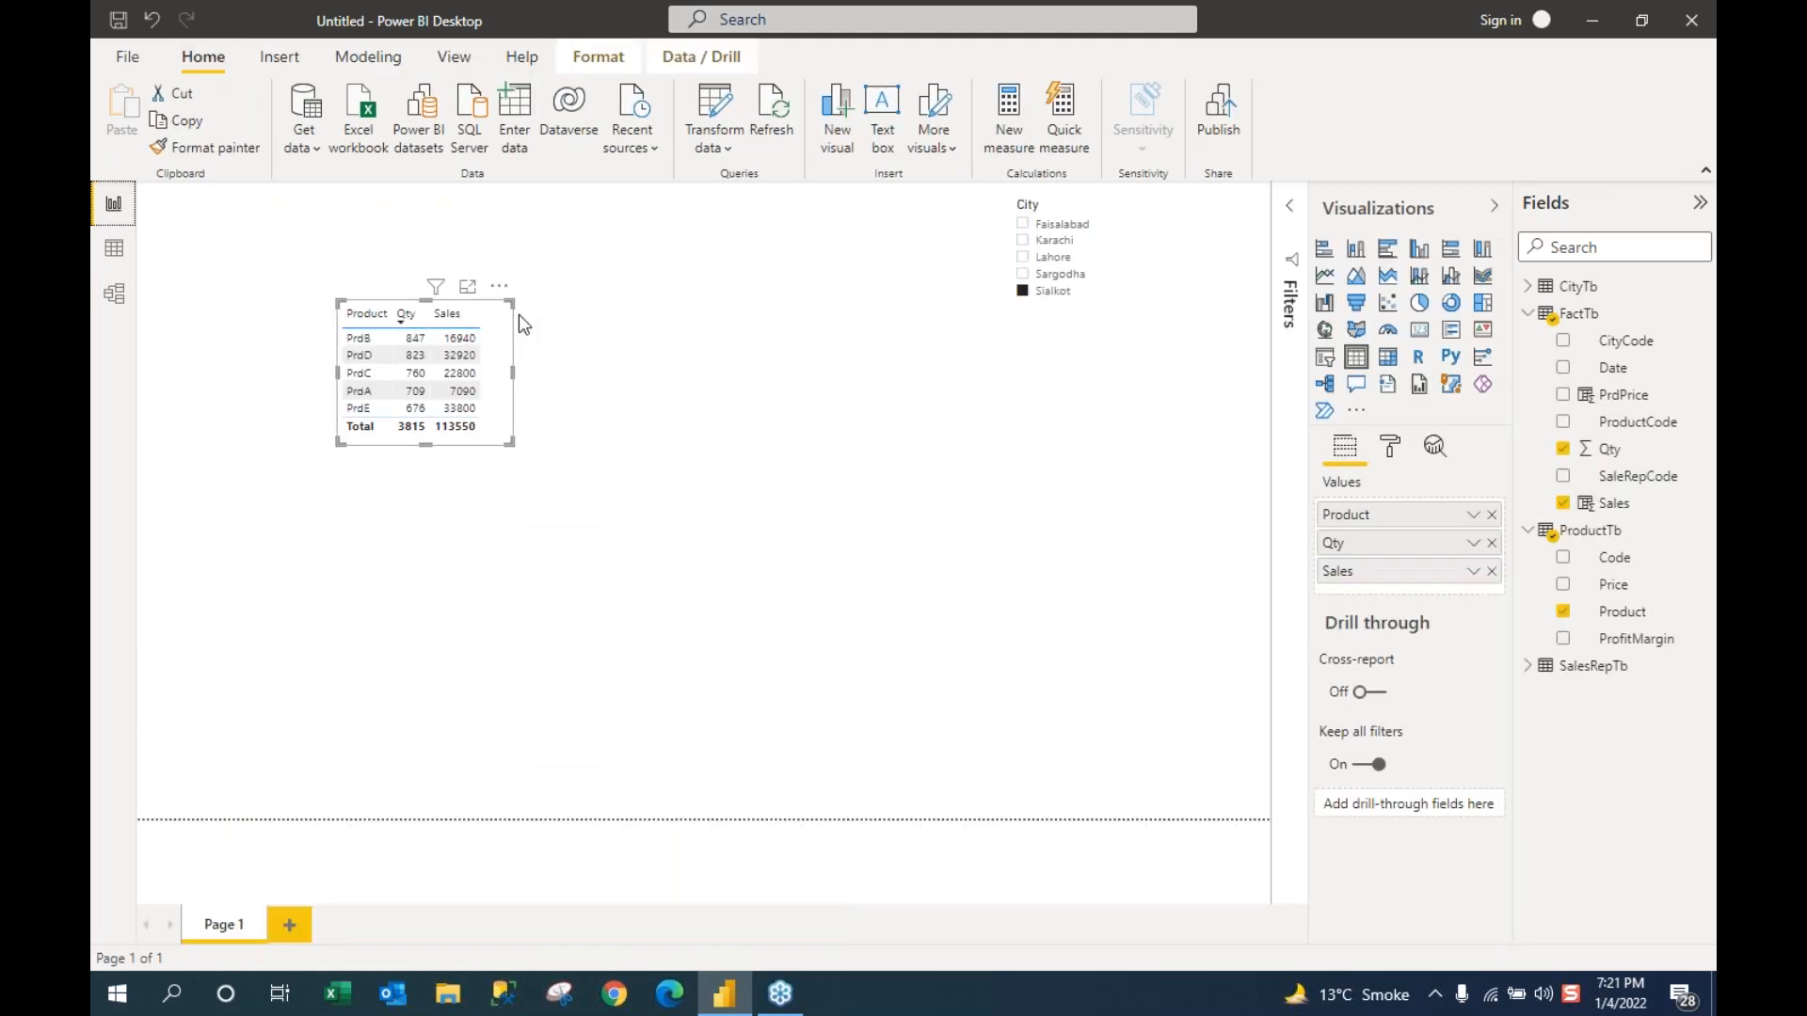
click(517, 151)
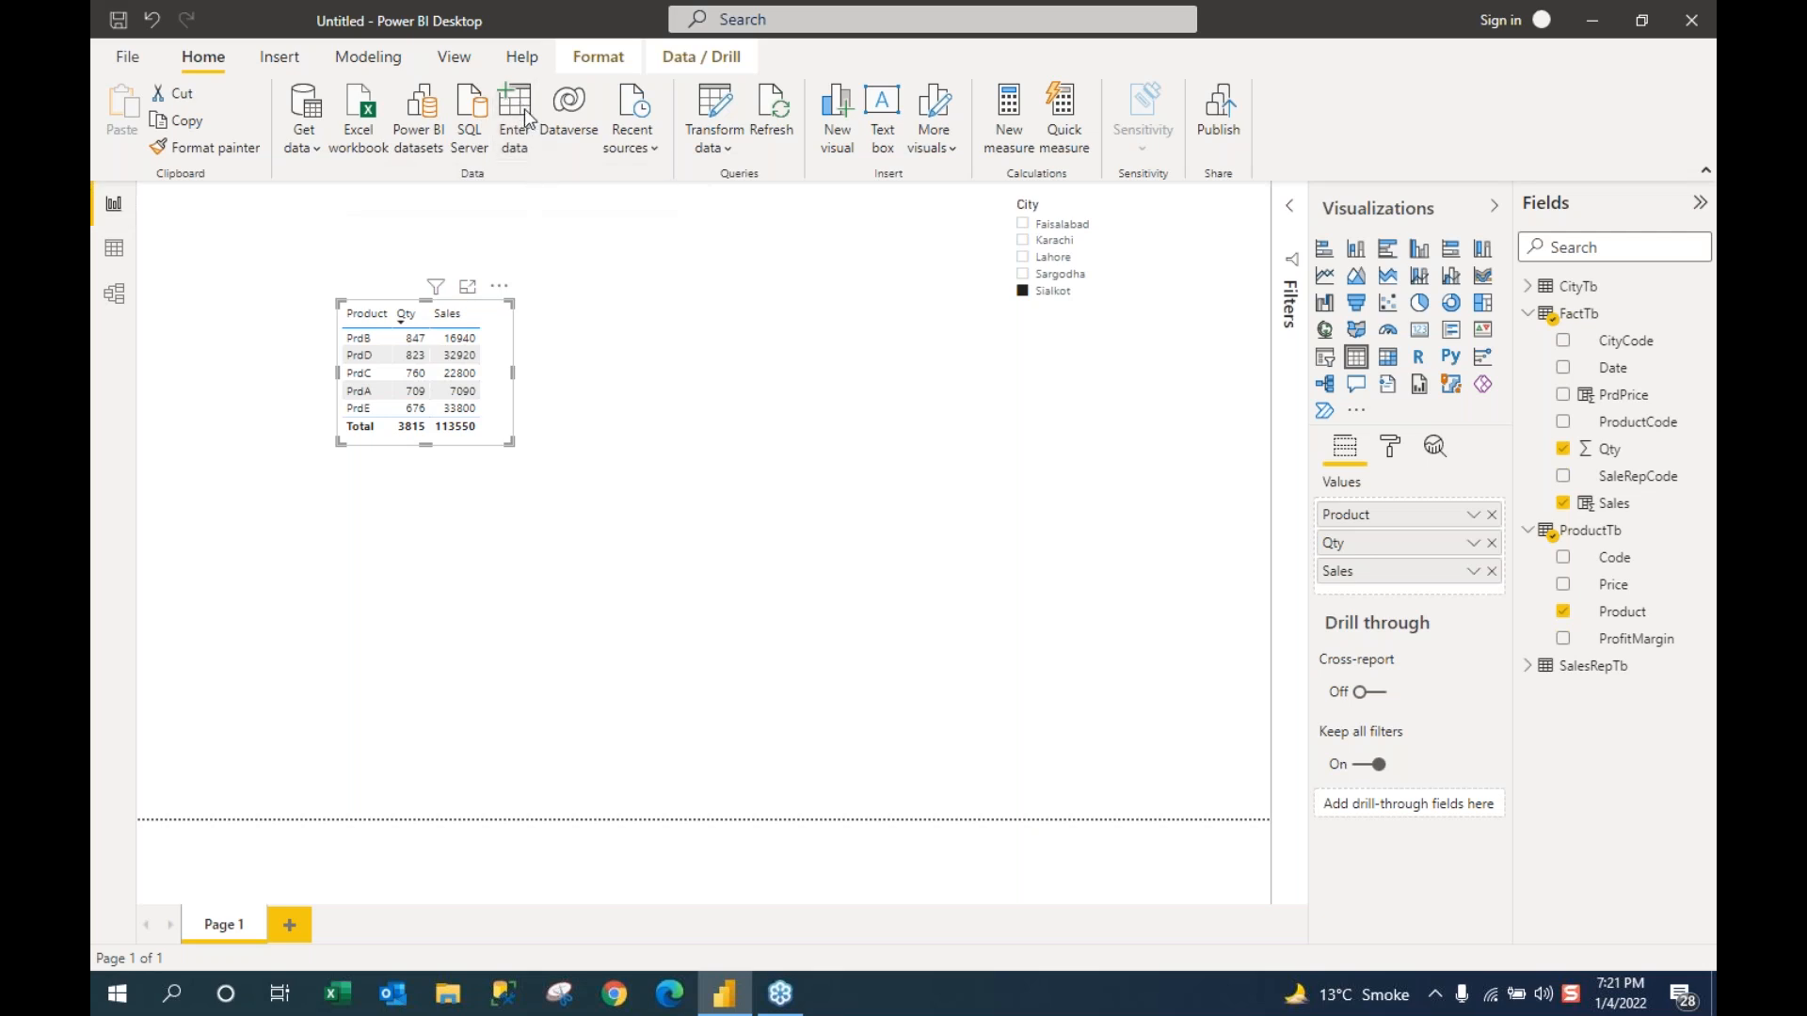
click(527, 118)
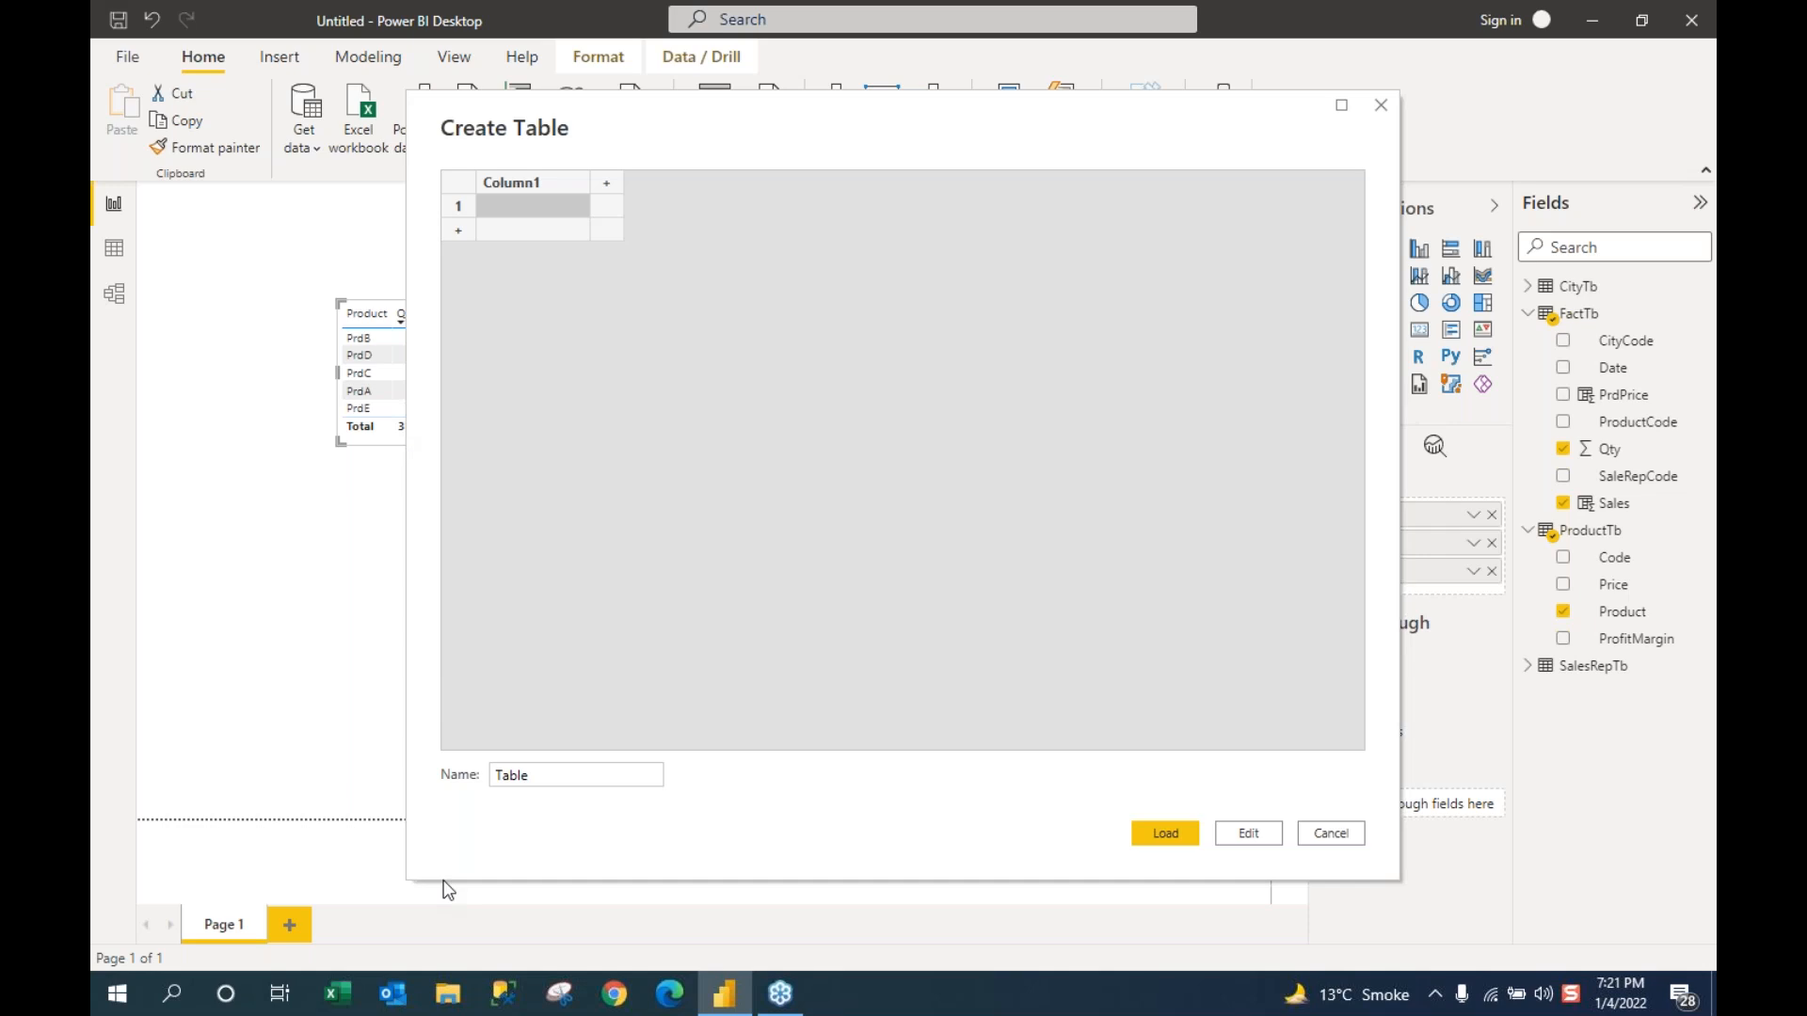
drag(540, 775, 433, 777)
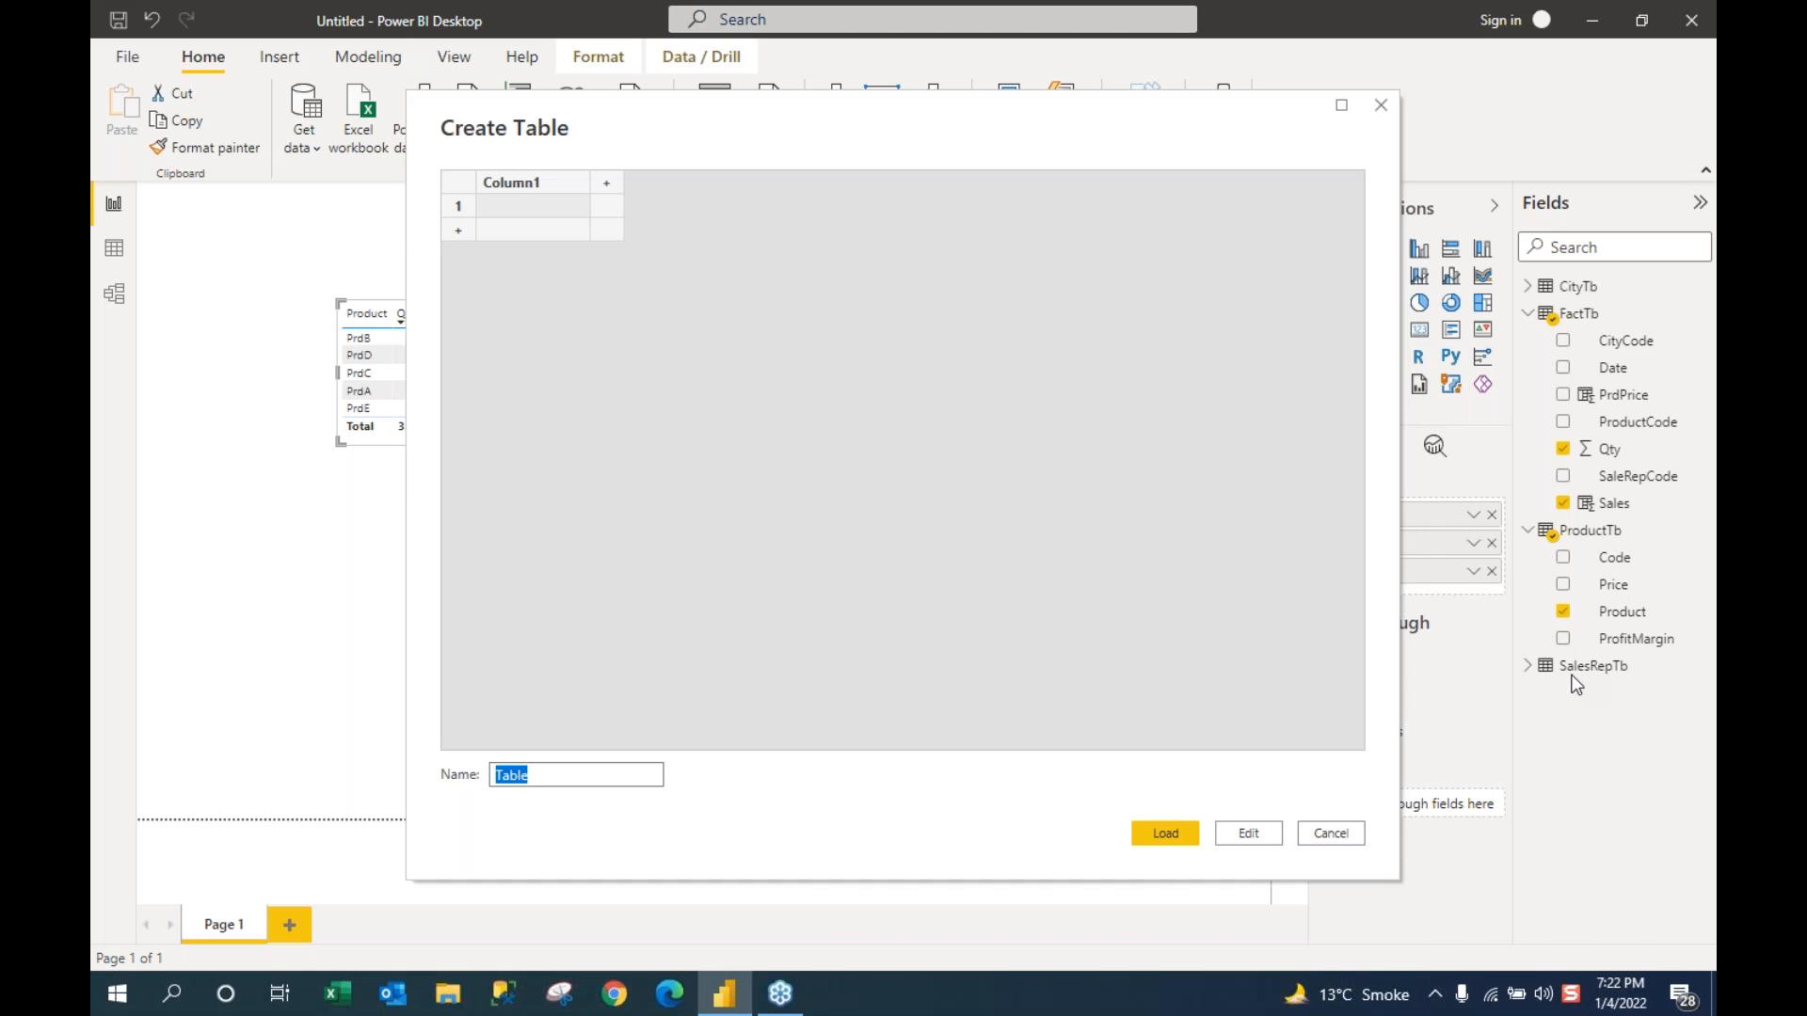
Step: Replace the default table name with MeasureTbl in the Create Table dialog
click(1562, 610)
click(1336, 835)
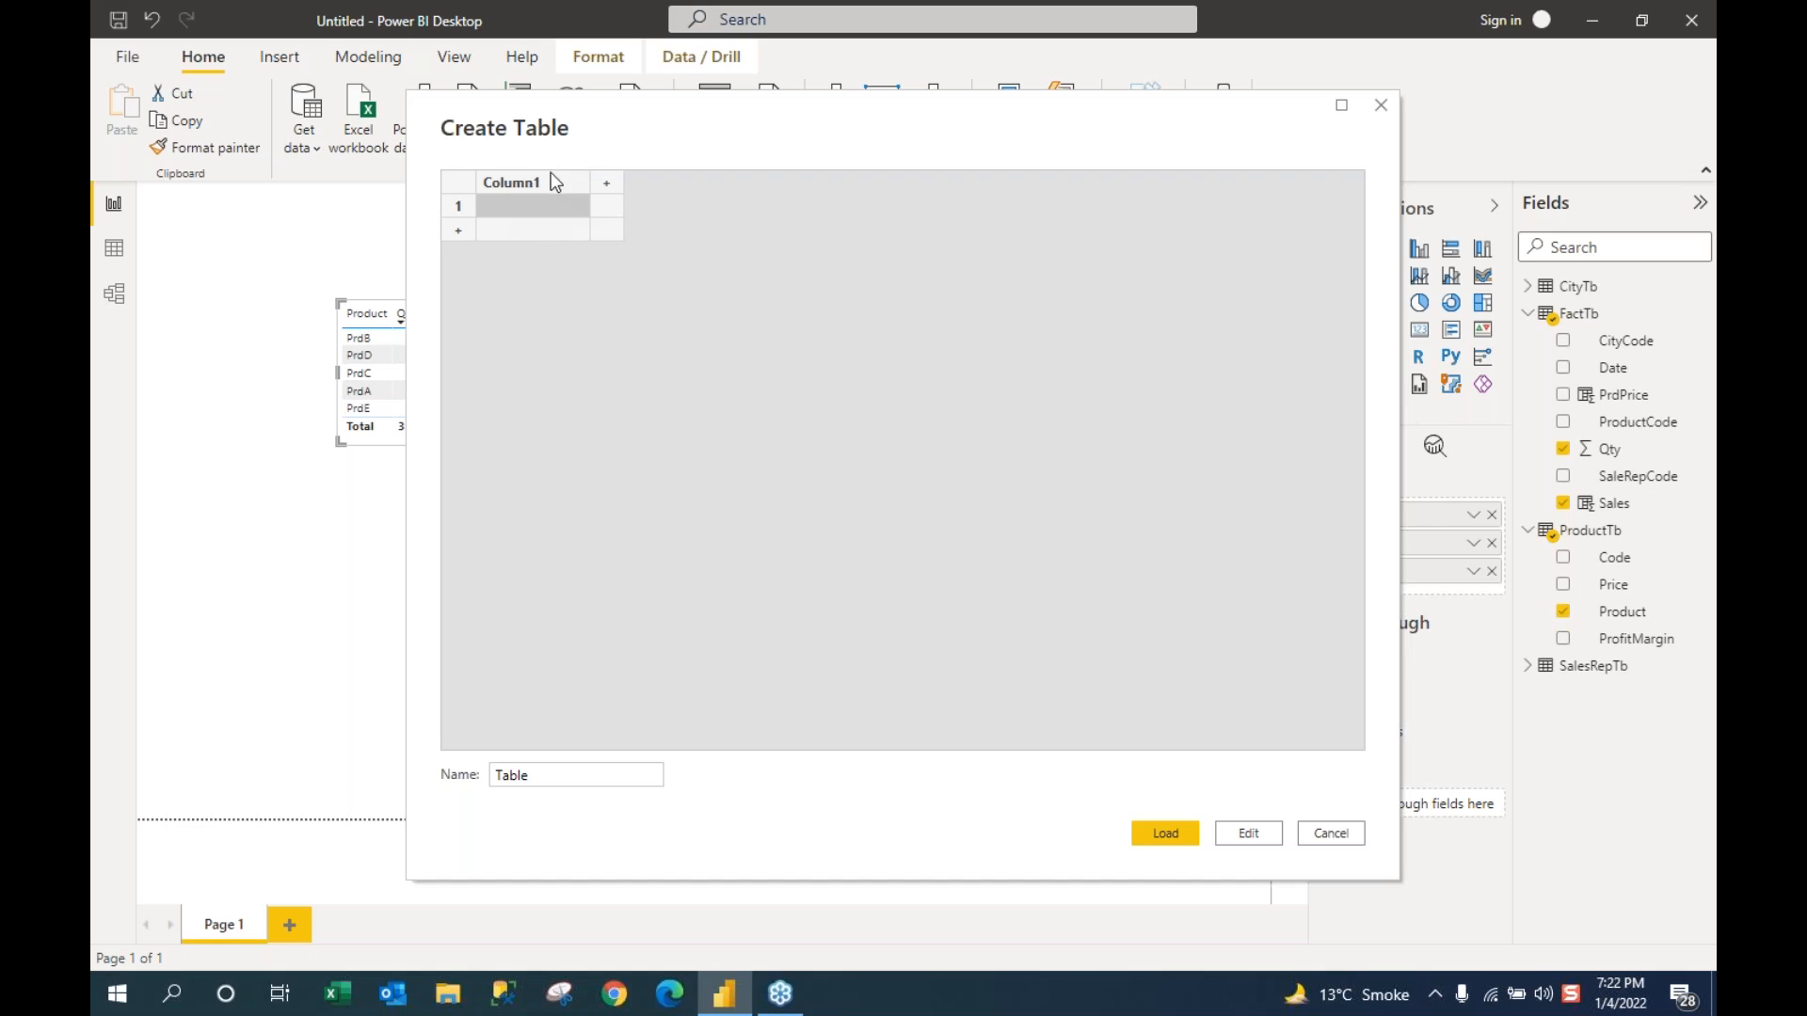
drag(548, 776, 448, 782)
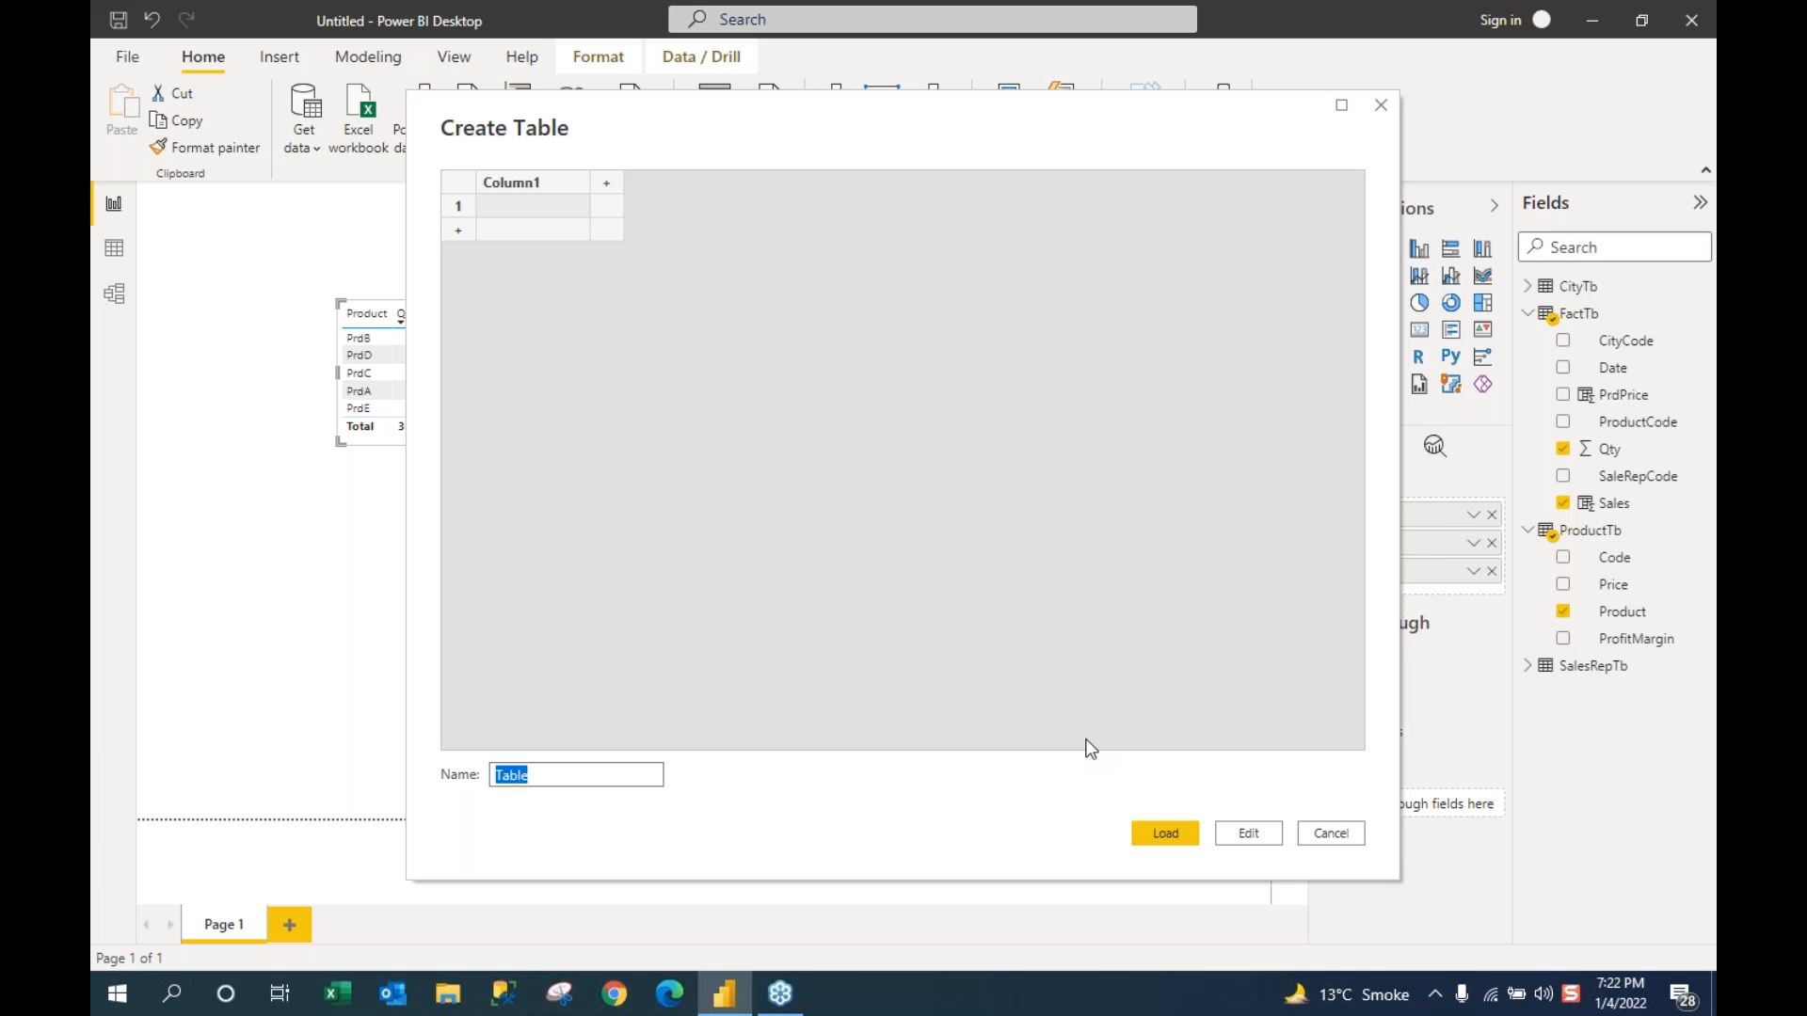
text(Measure)
text(Ta)
key(BackSpace)
text(bl)
Step: Load MeasureTbl, collapse FactTb and ProductTb, then expand and select MeasureTbl showing Column1
click(1164, 833)
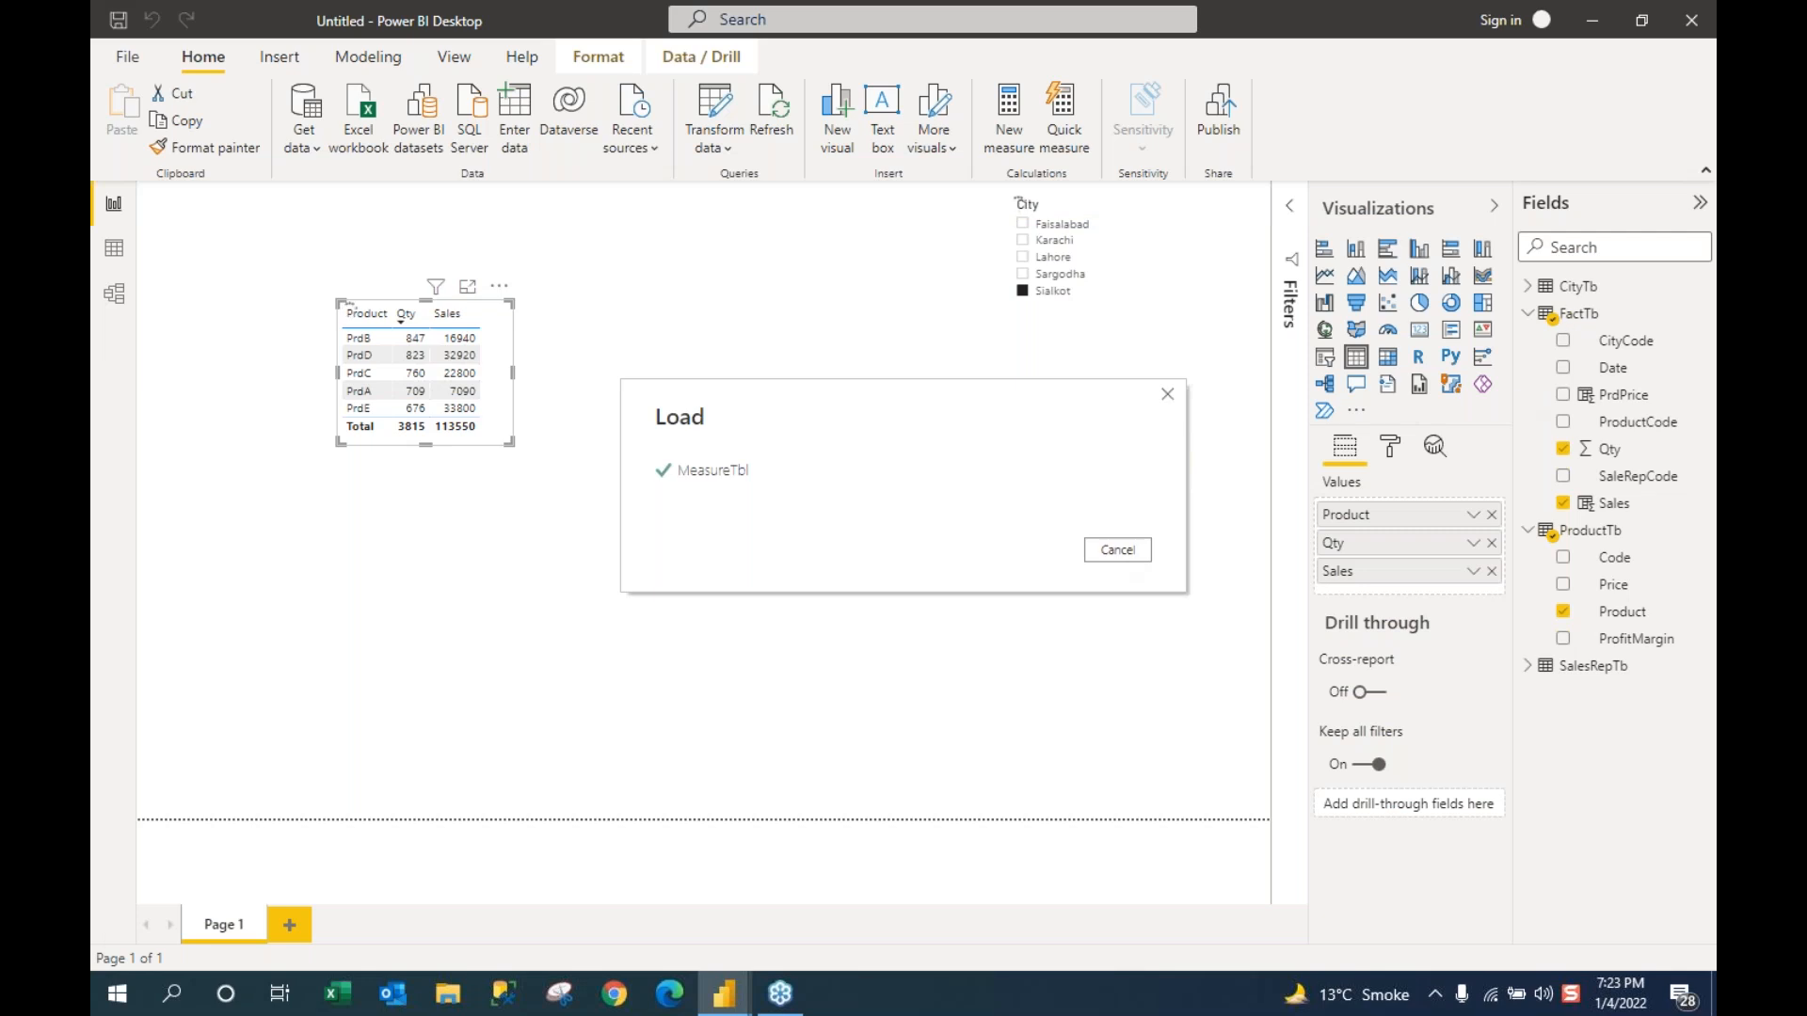
click(1529, 314)
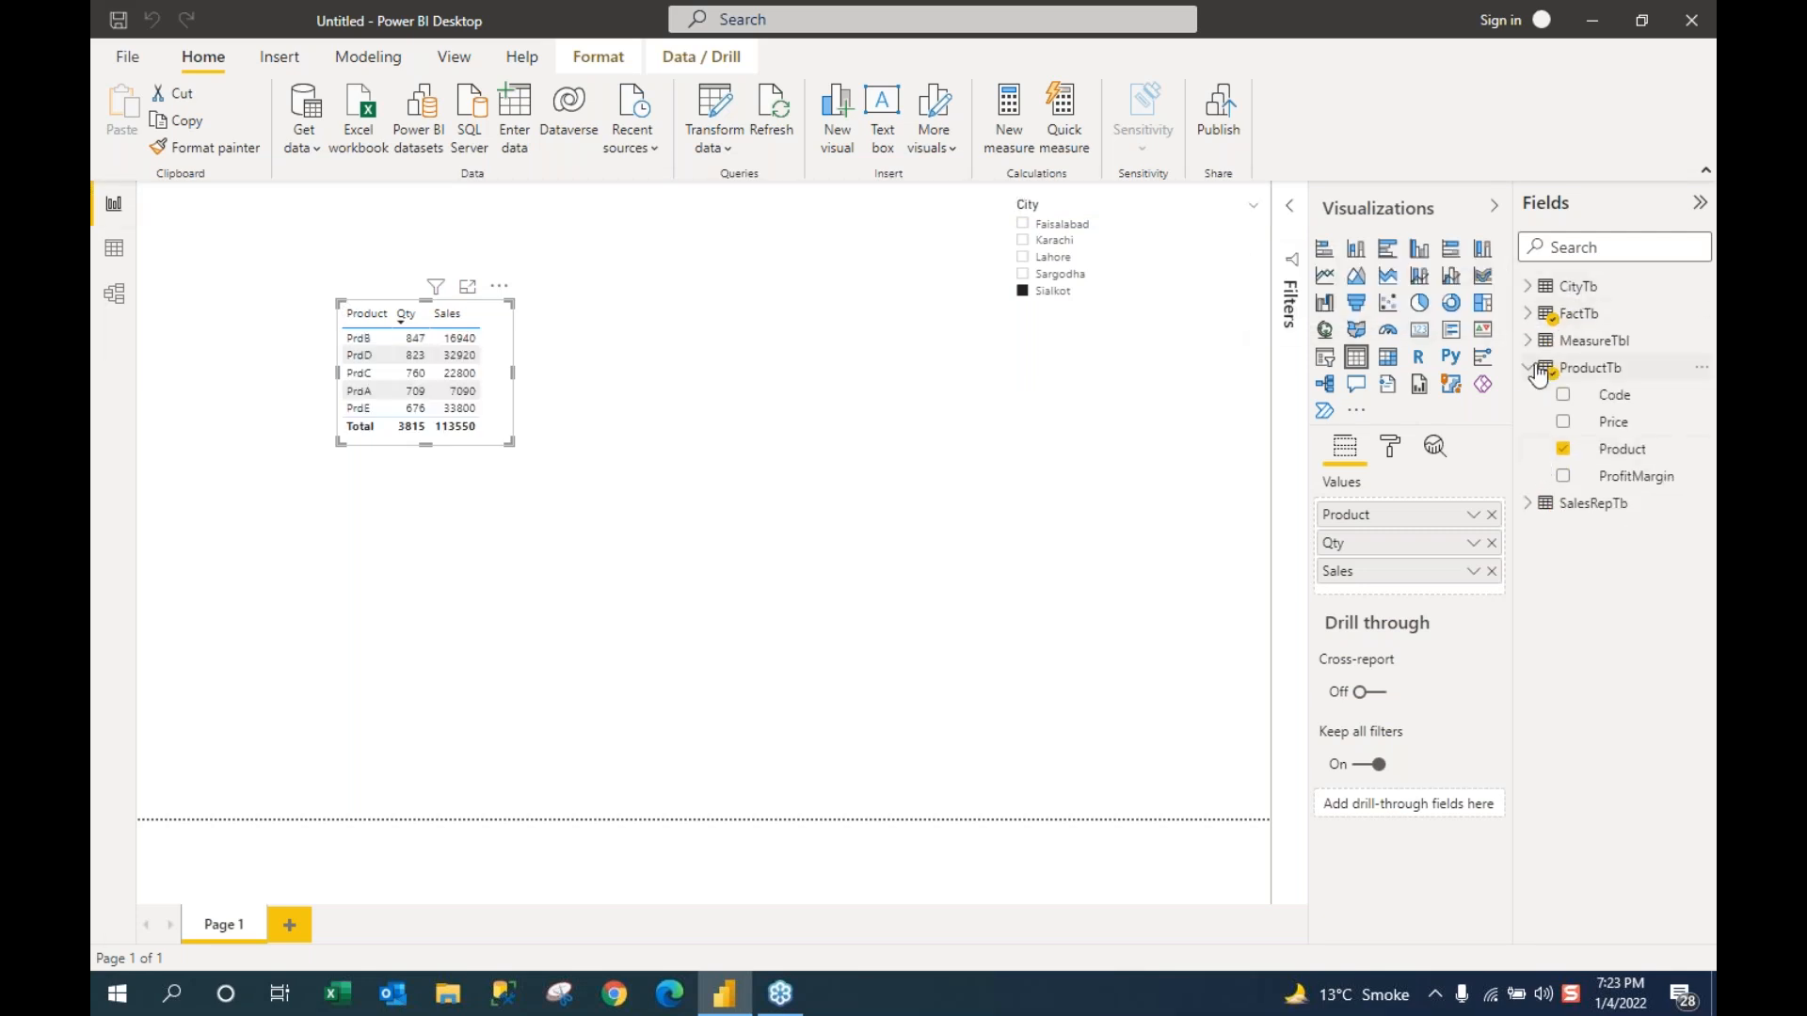
click(1532, 370)
click(1529, 341)
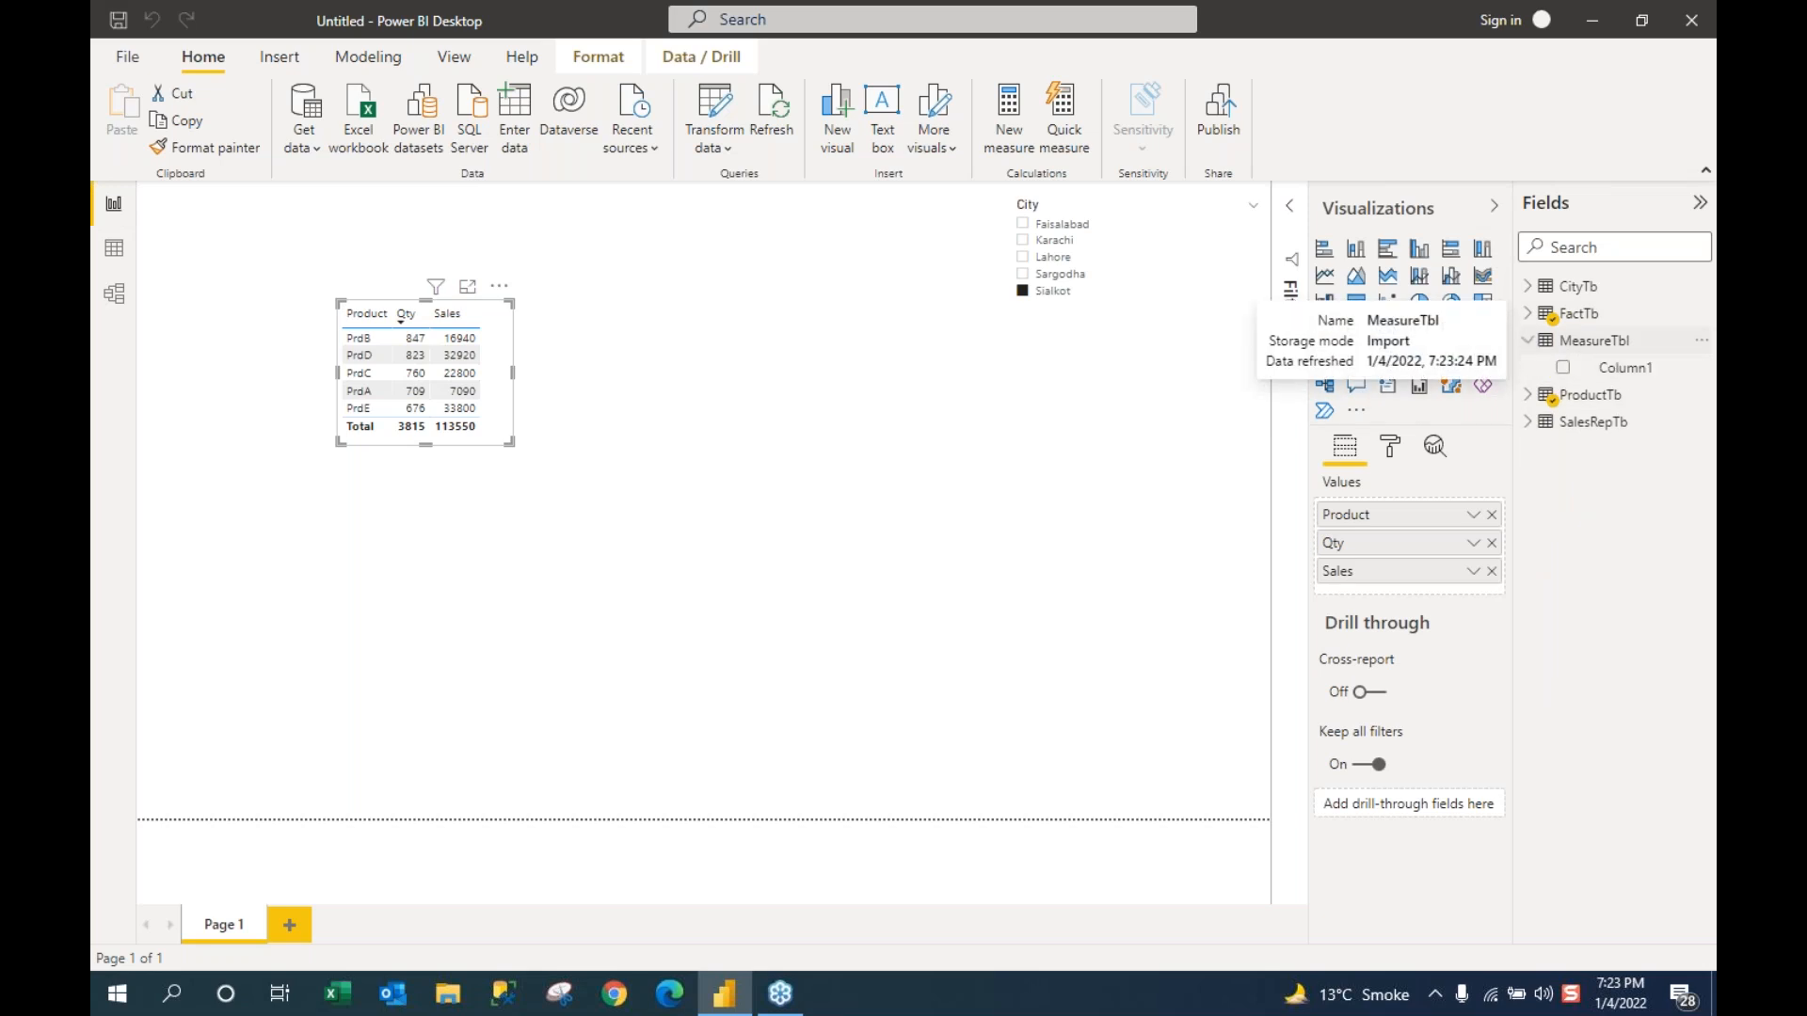
click(1606, 348)
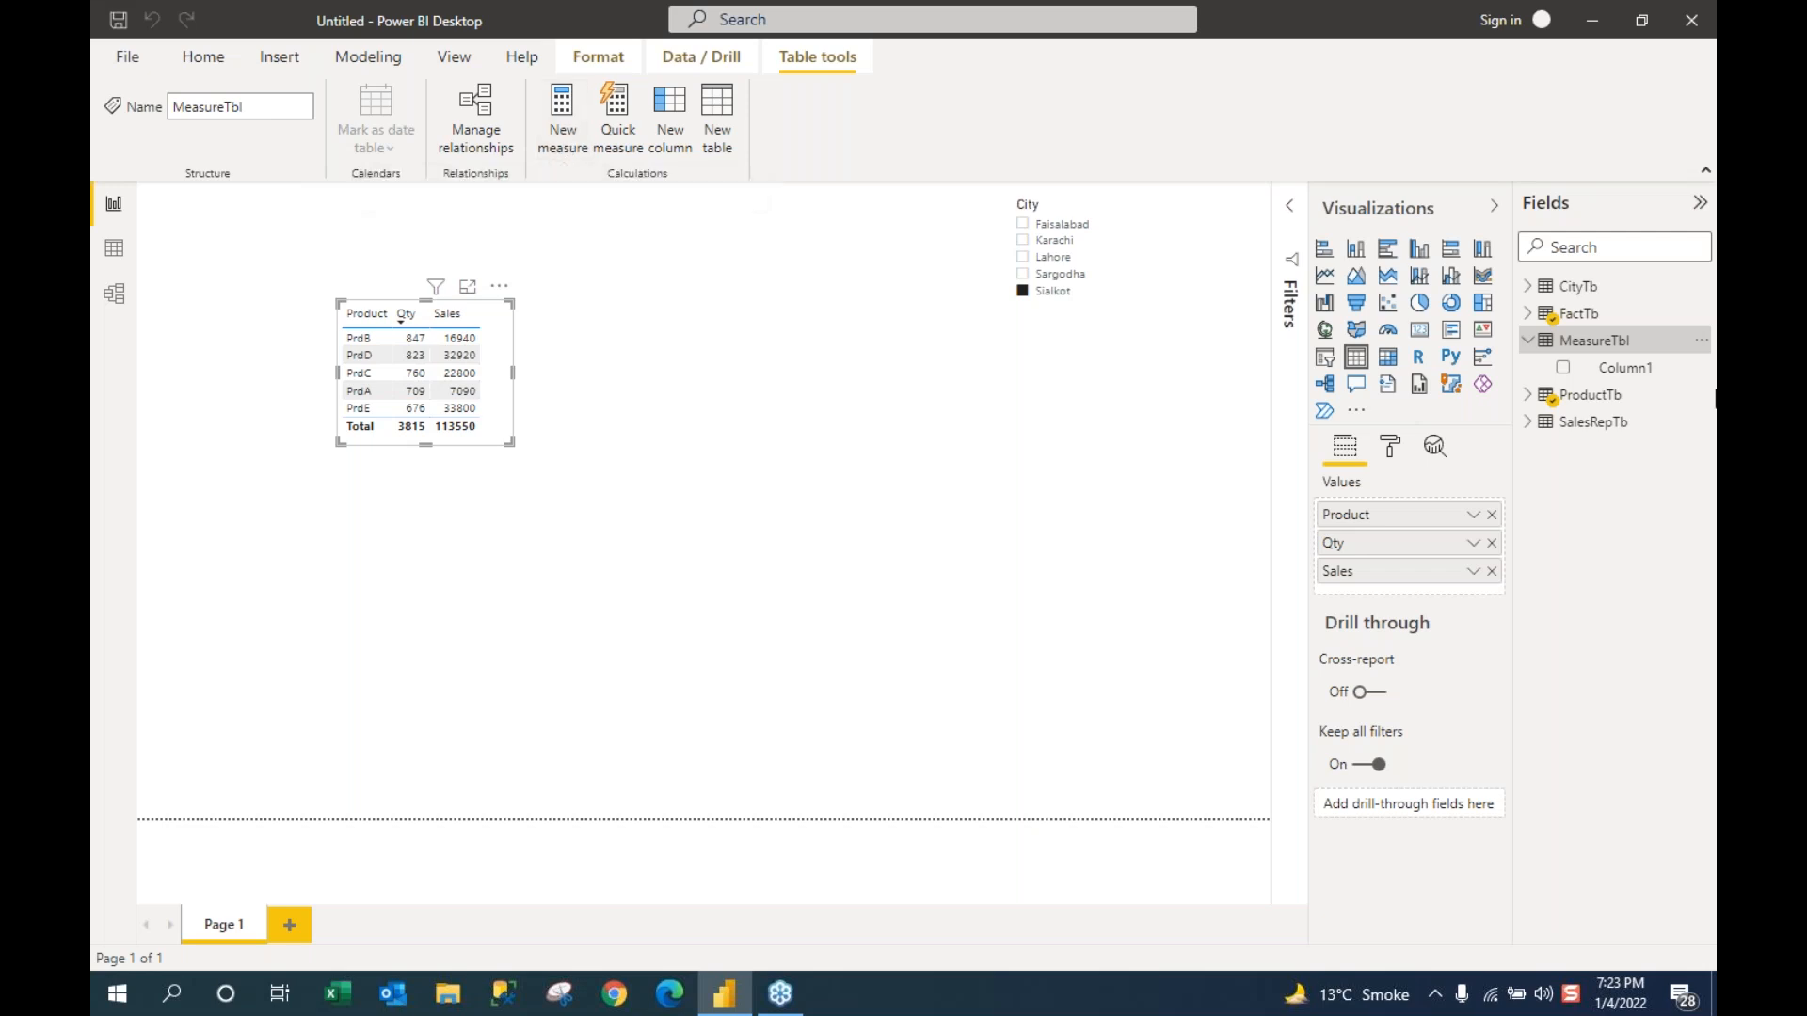
Step: Create a new blank measure in MeasureTbl from its right-click menu
right_click(1579, 350)
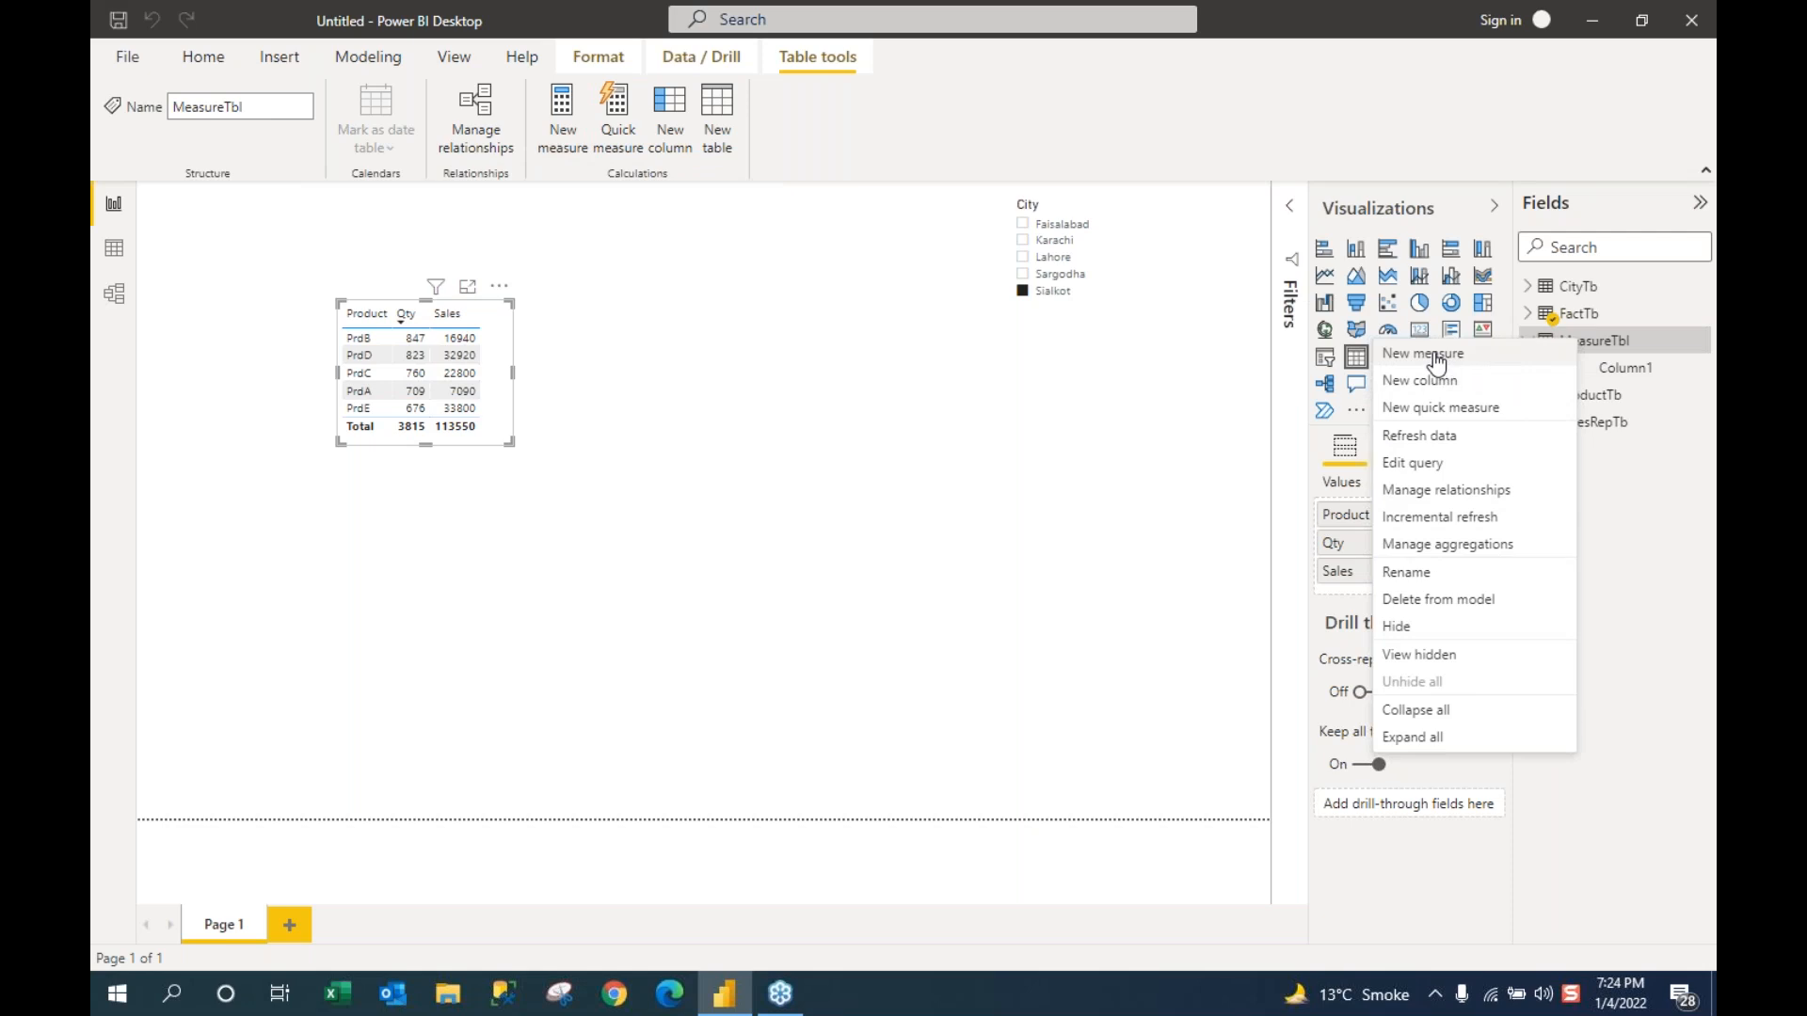
click(1169, 536)
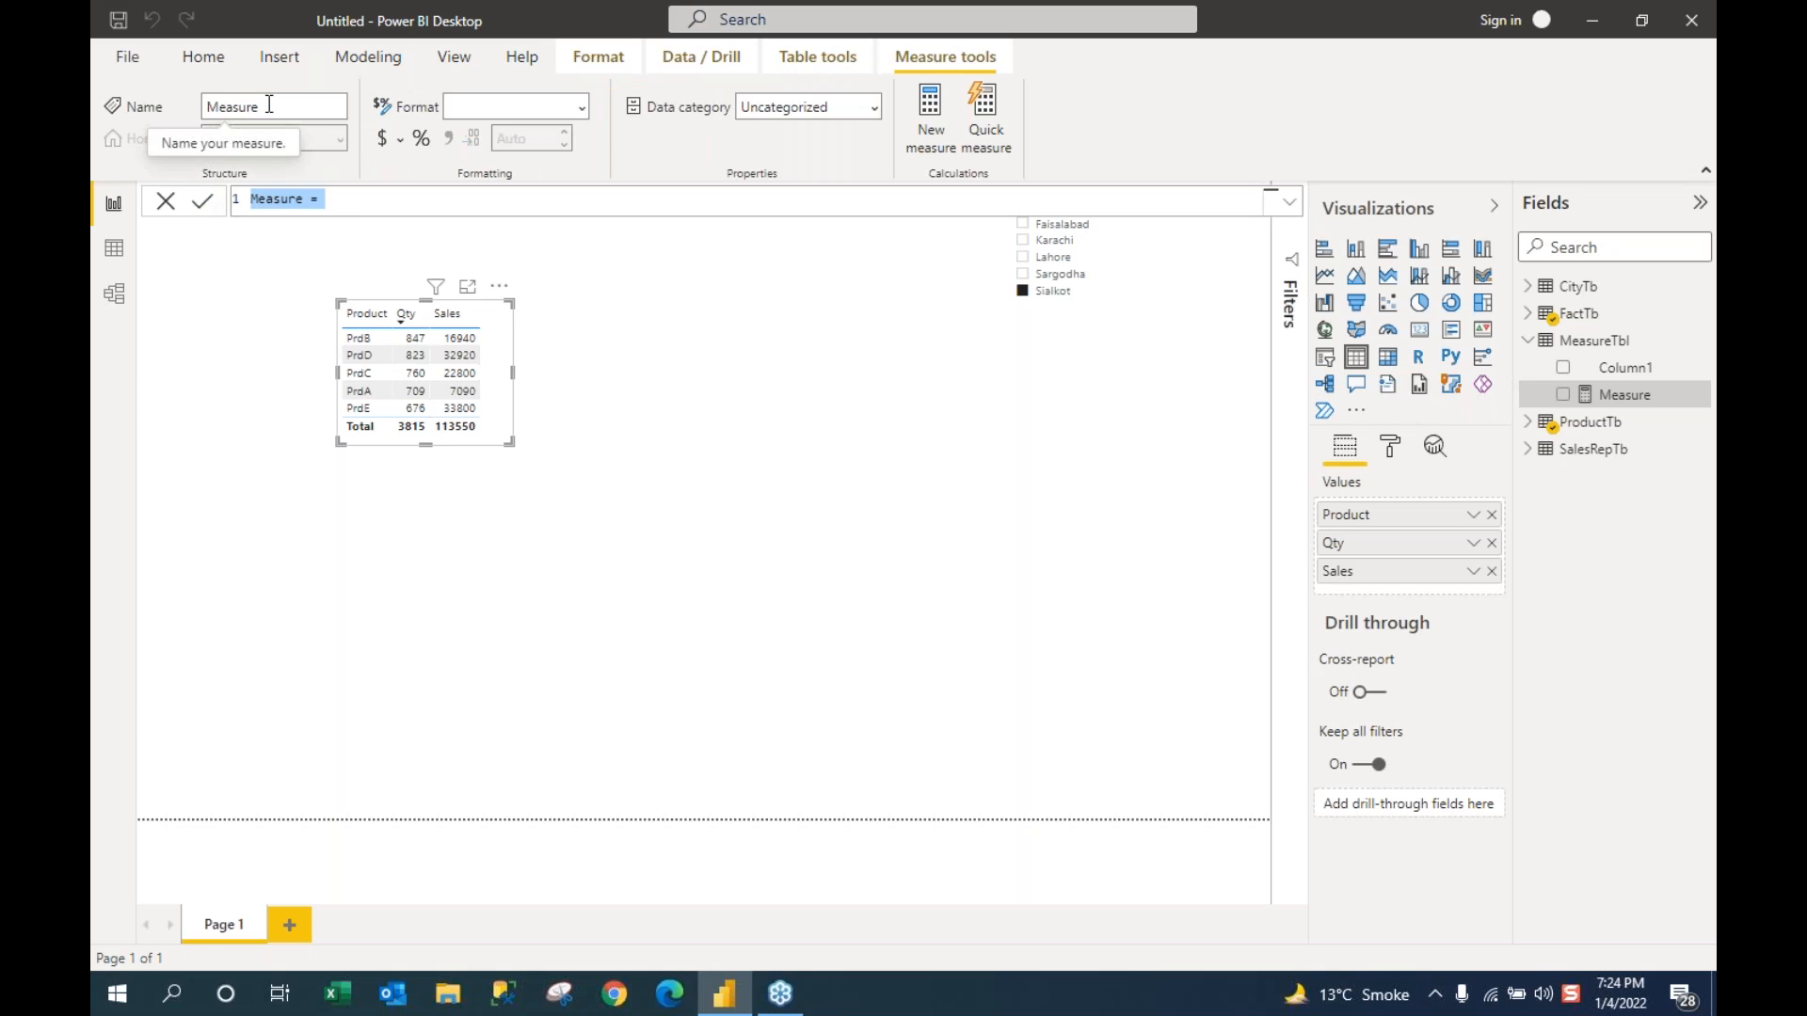
Step: Start the formula as Total Sales = SUMX(, replacing an accidentally inserted SUM
text(Total)
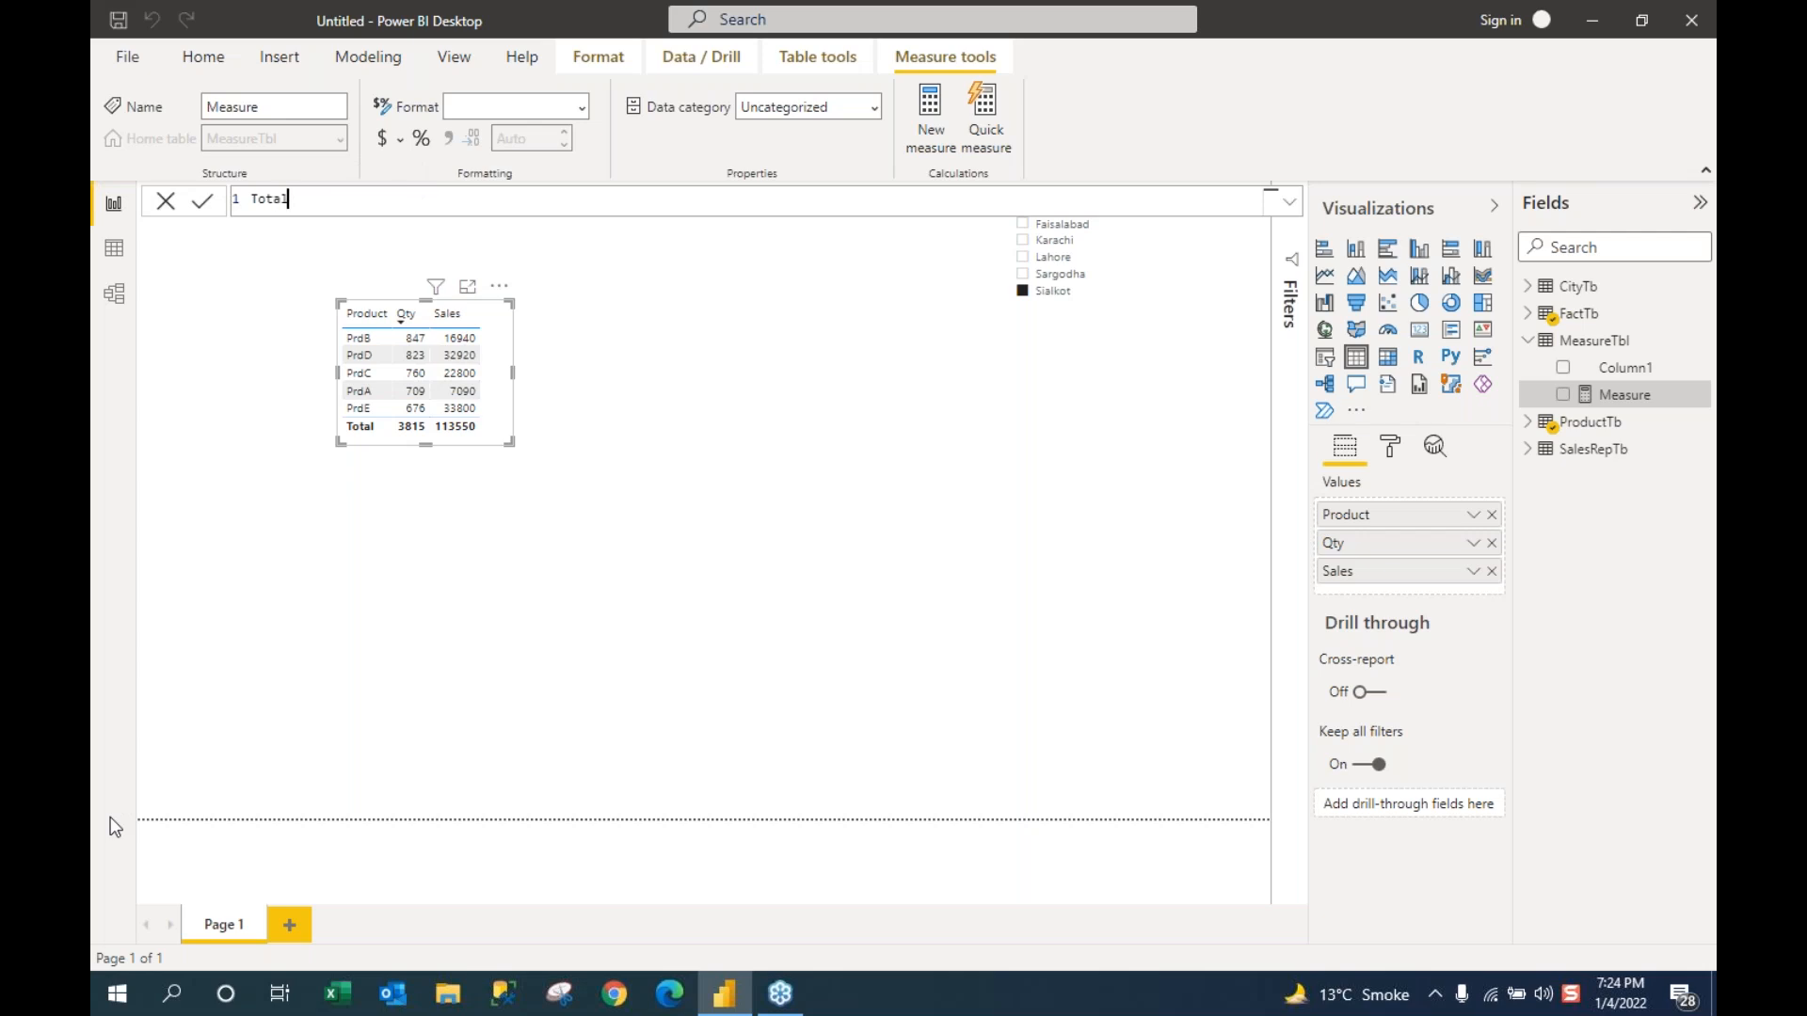
text(Sales)
key(Left)
key(Left)
key(Left)
key(Left)
key(Left)
key(Right)
key(Right)
key(Right)
key(Right)
key(Right)
text(=)
text(su)
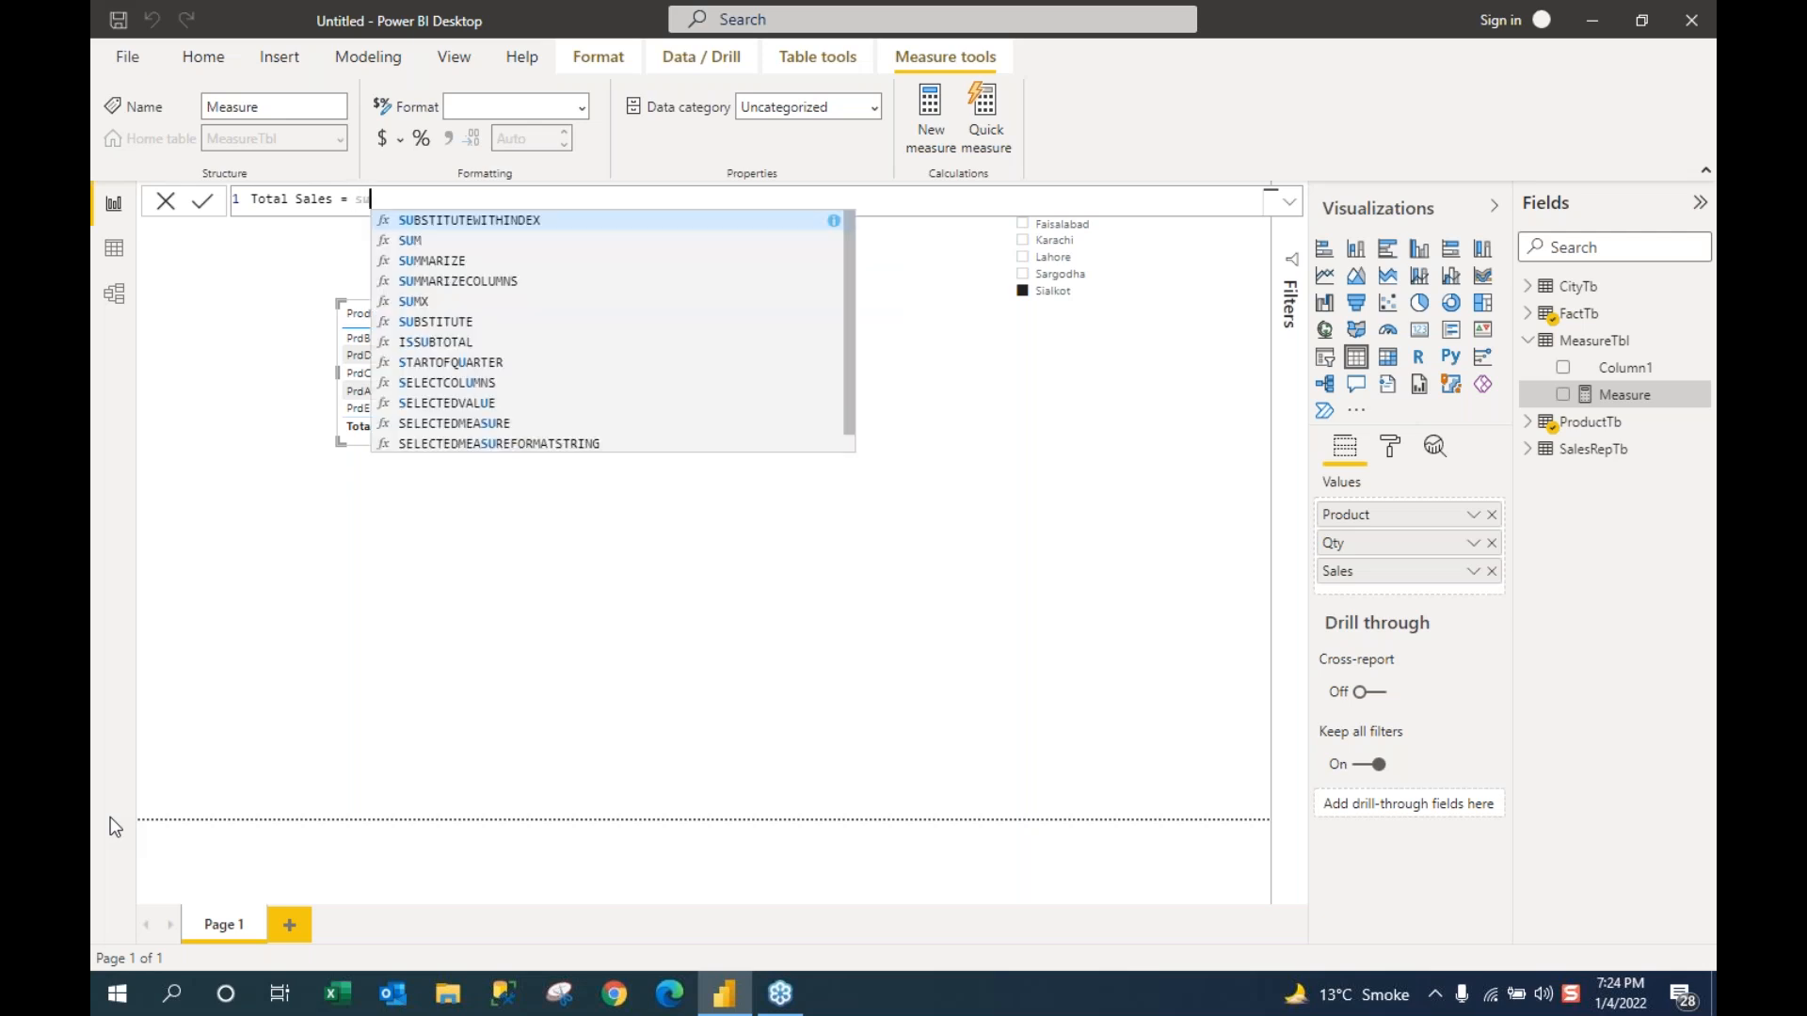
text(mx)
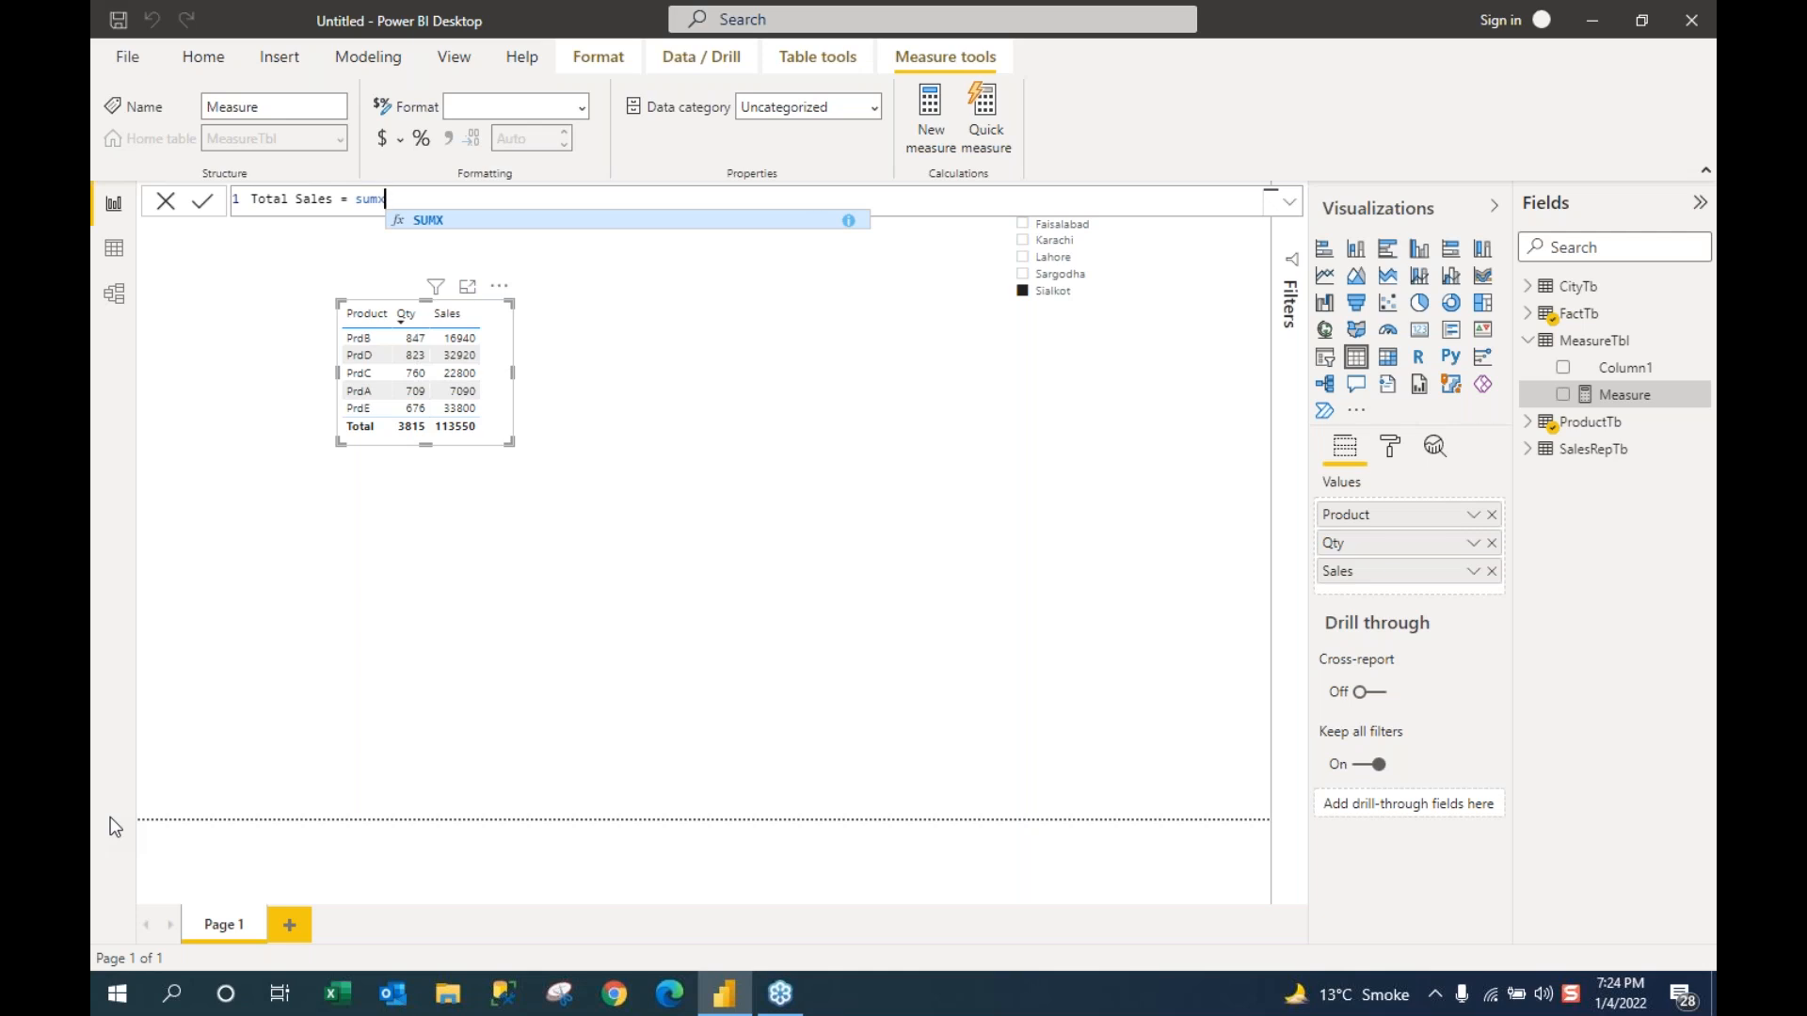
key(BackSpace)
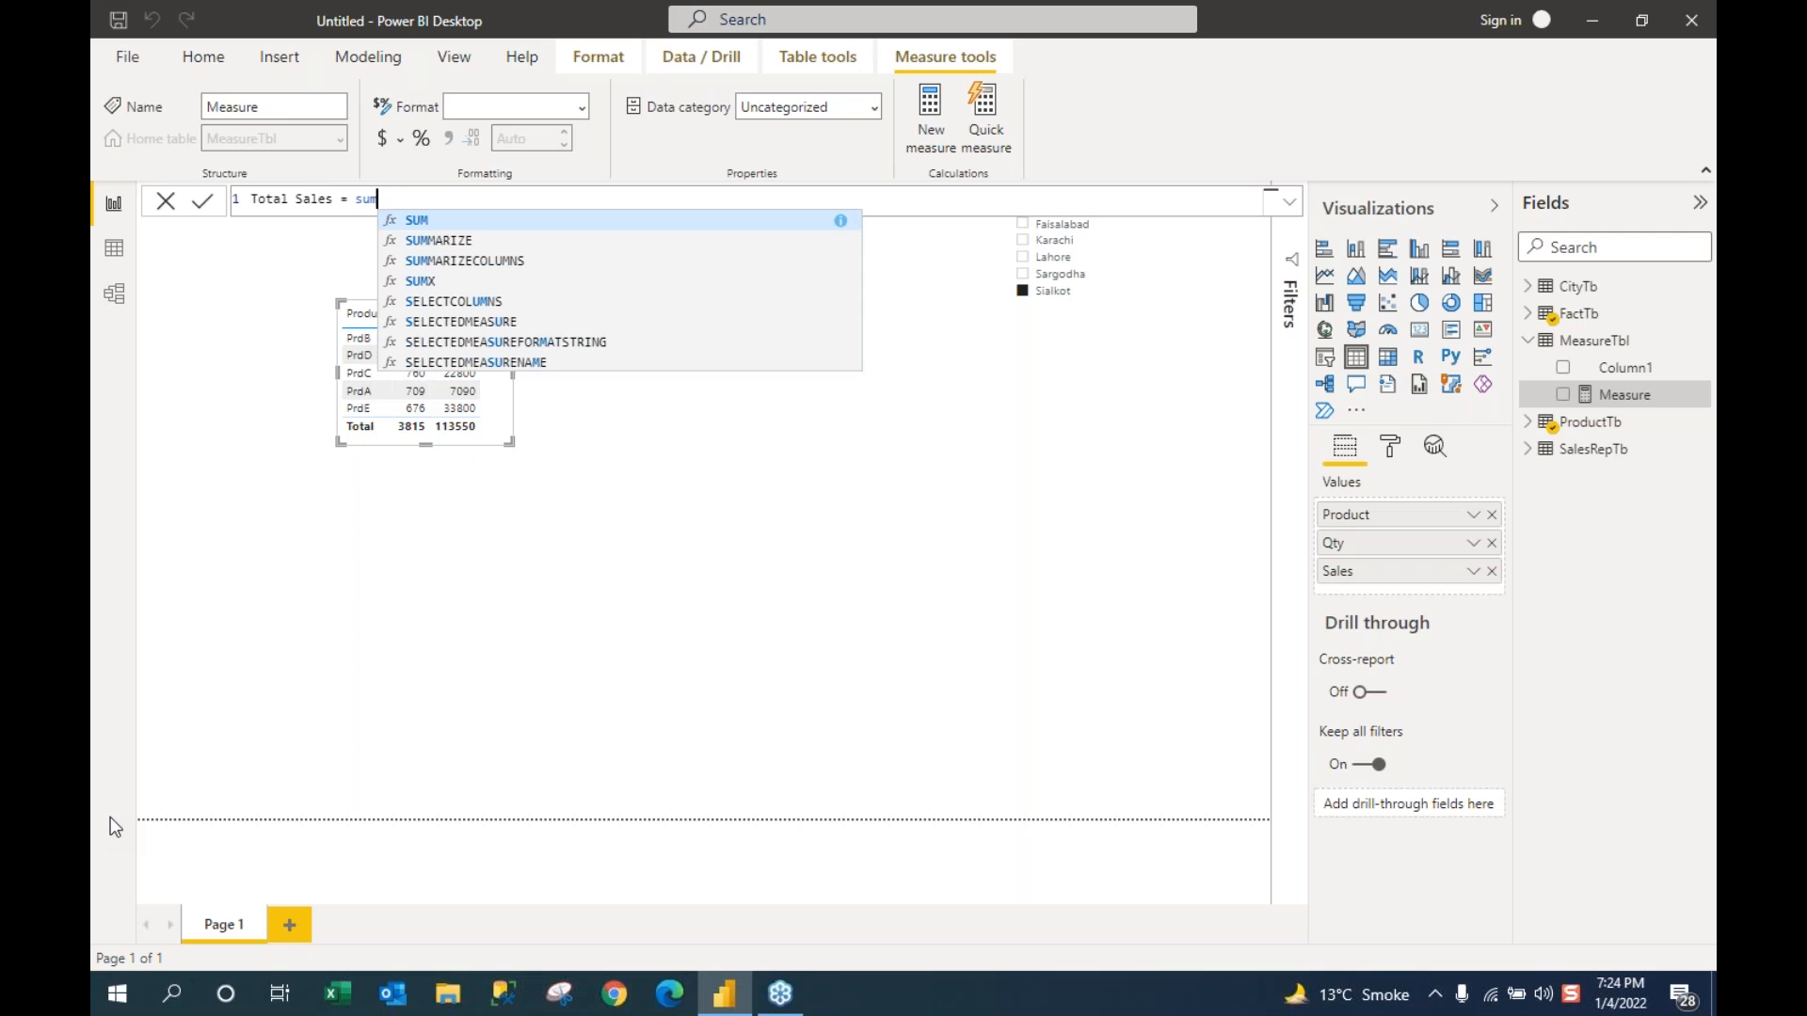
key(Tab)
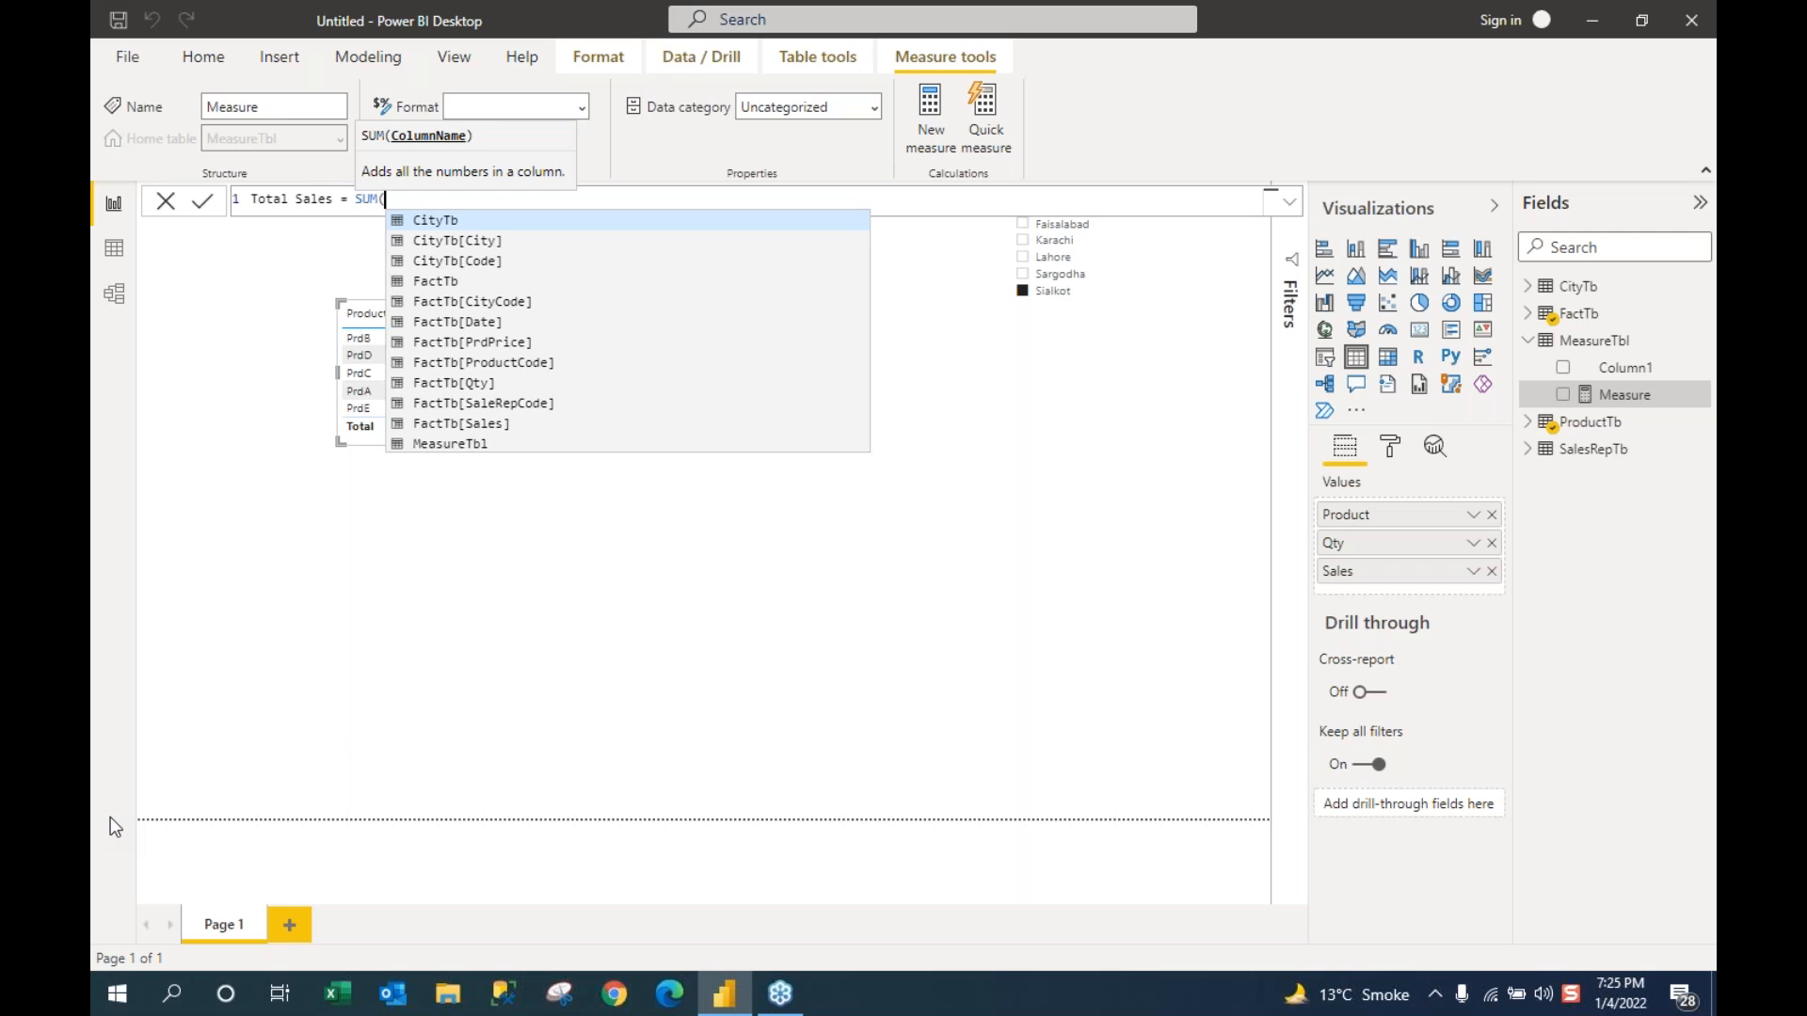
key(BackSpace)
key(BackSpace)
text(mx)
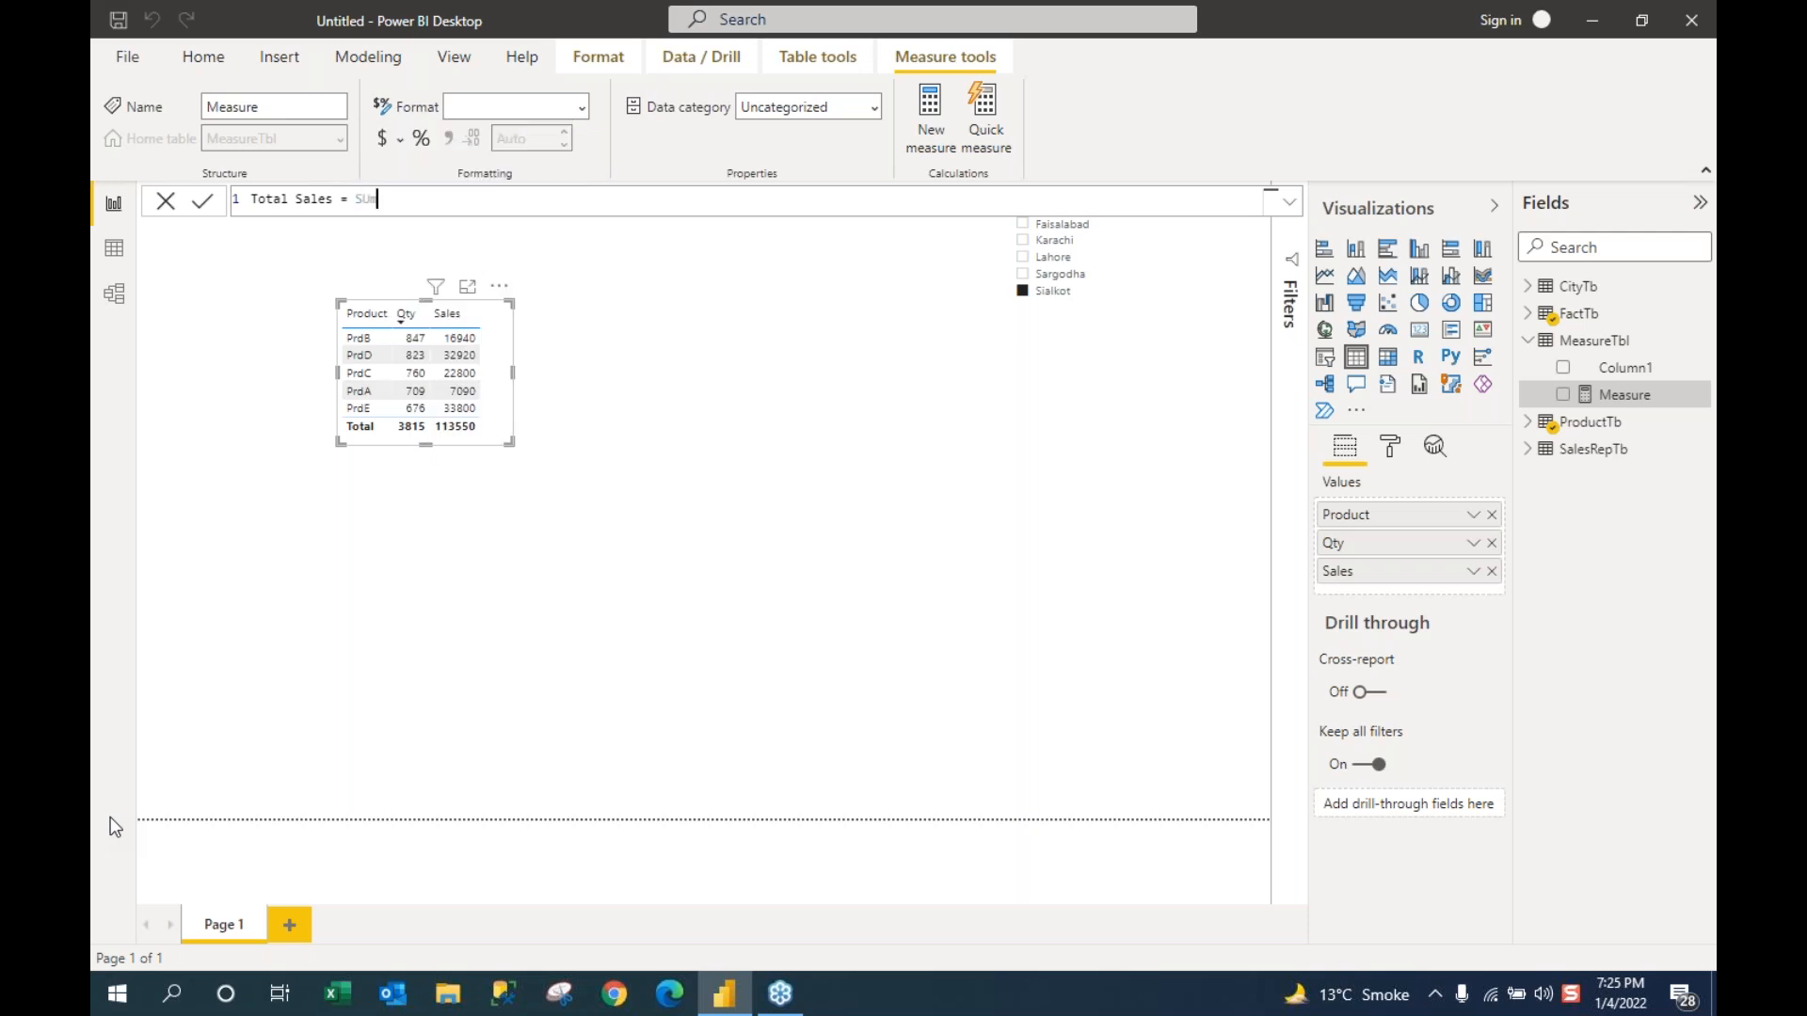
key(Tab)
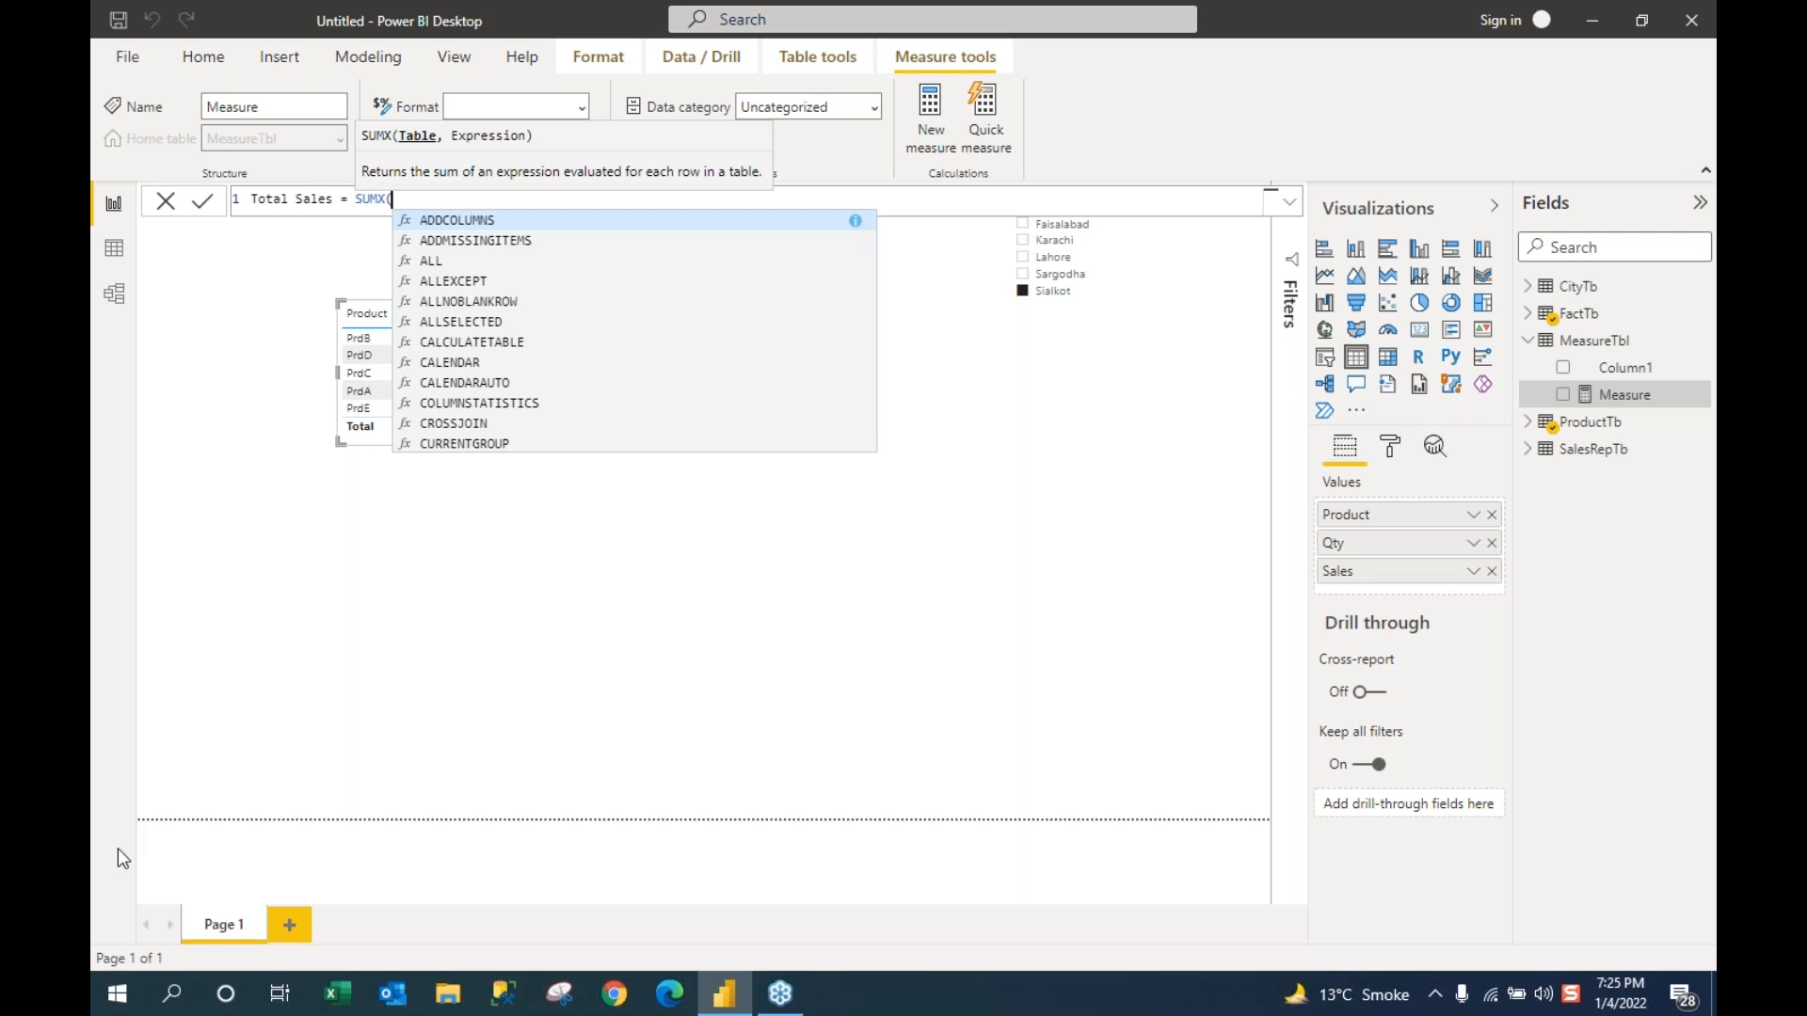
key(Escape)
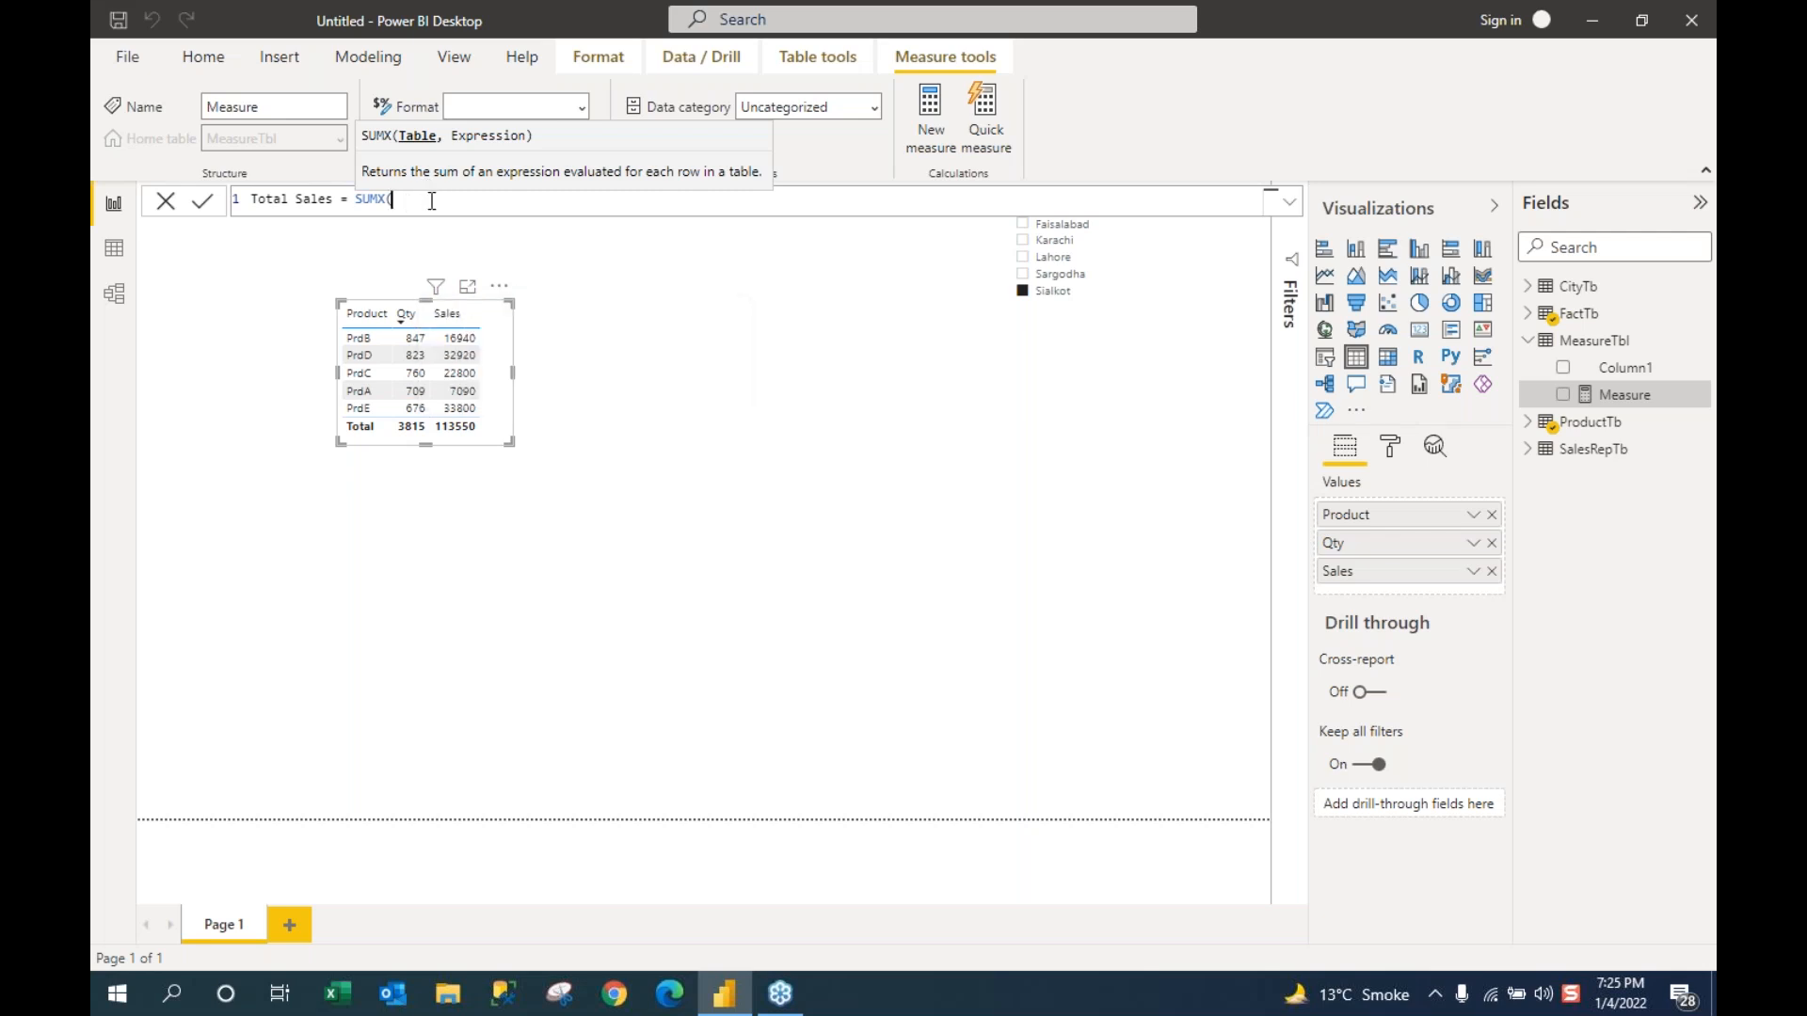
Step: Give SUMX the FactTb table and begin the expression with FactTb[Qty]*
text(fact)
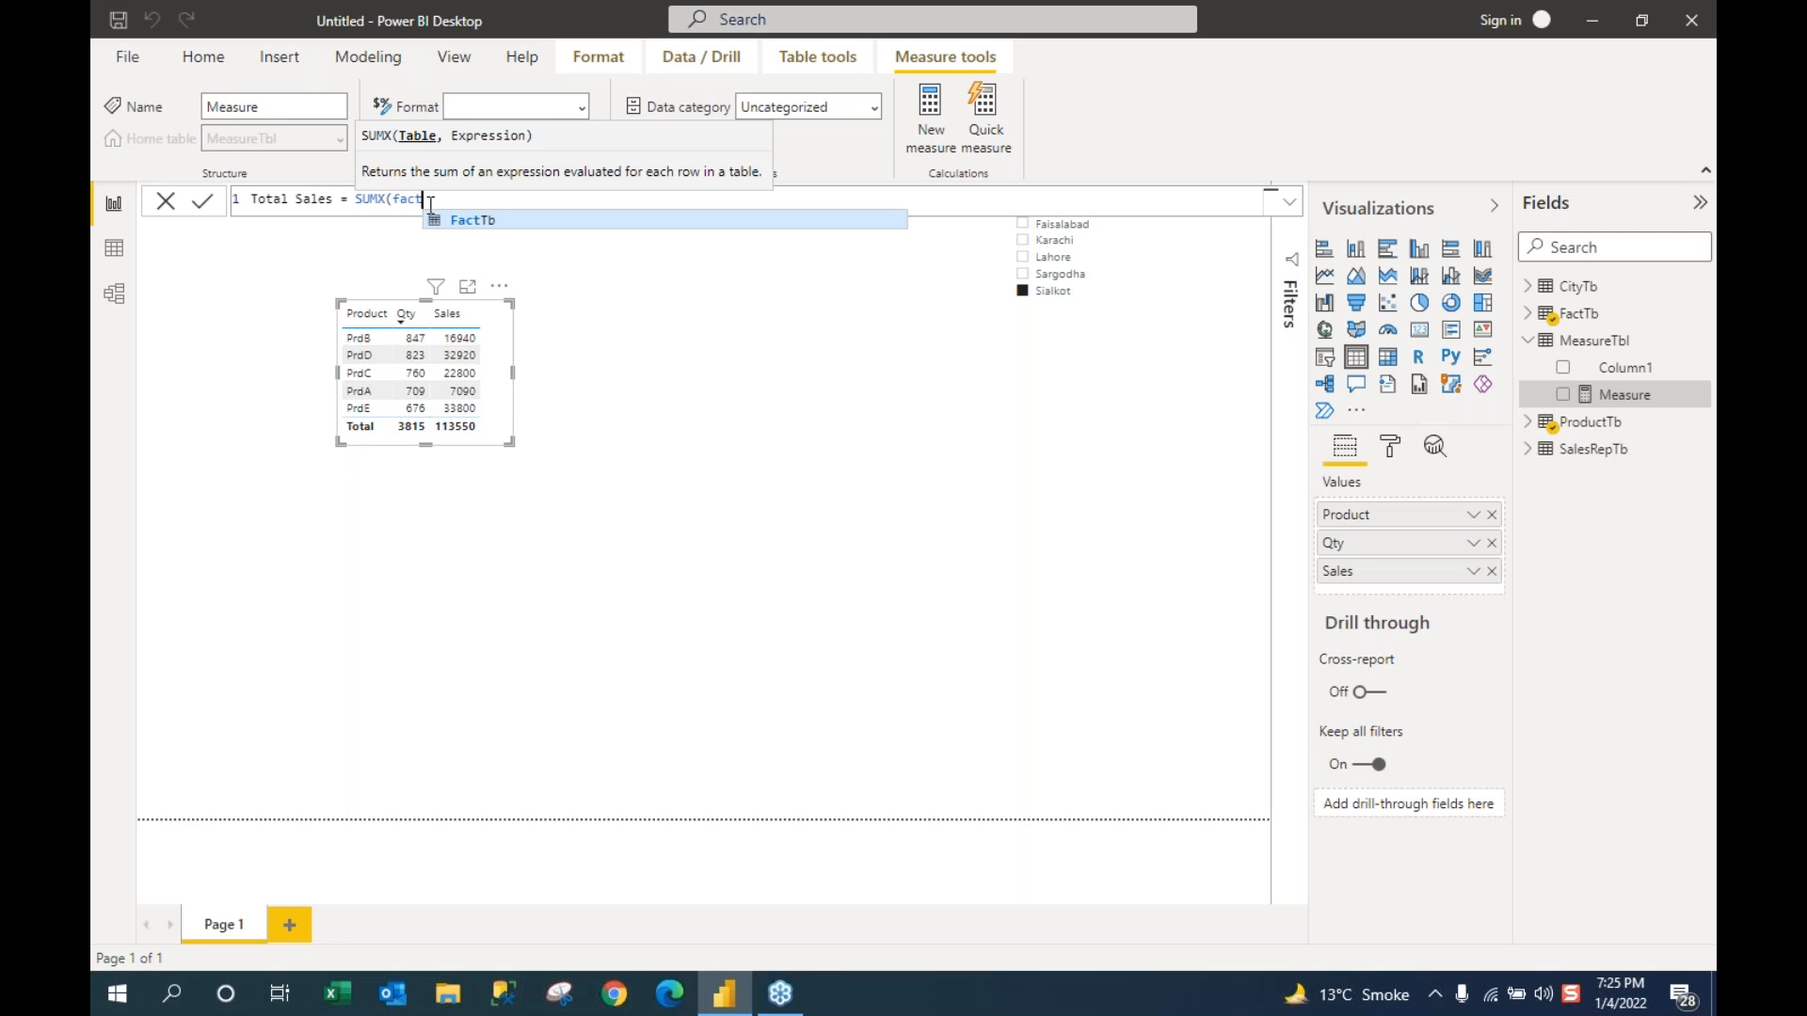
click(450, 222)
text(,)
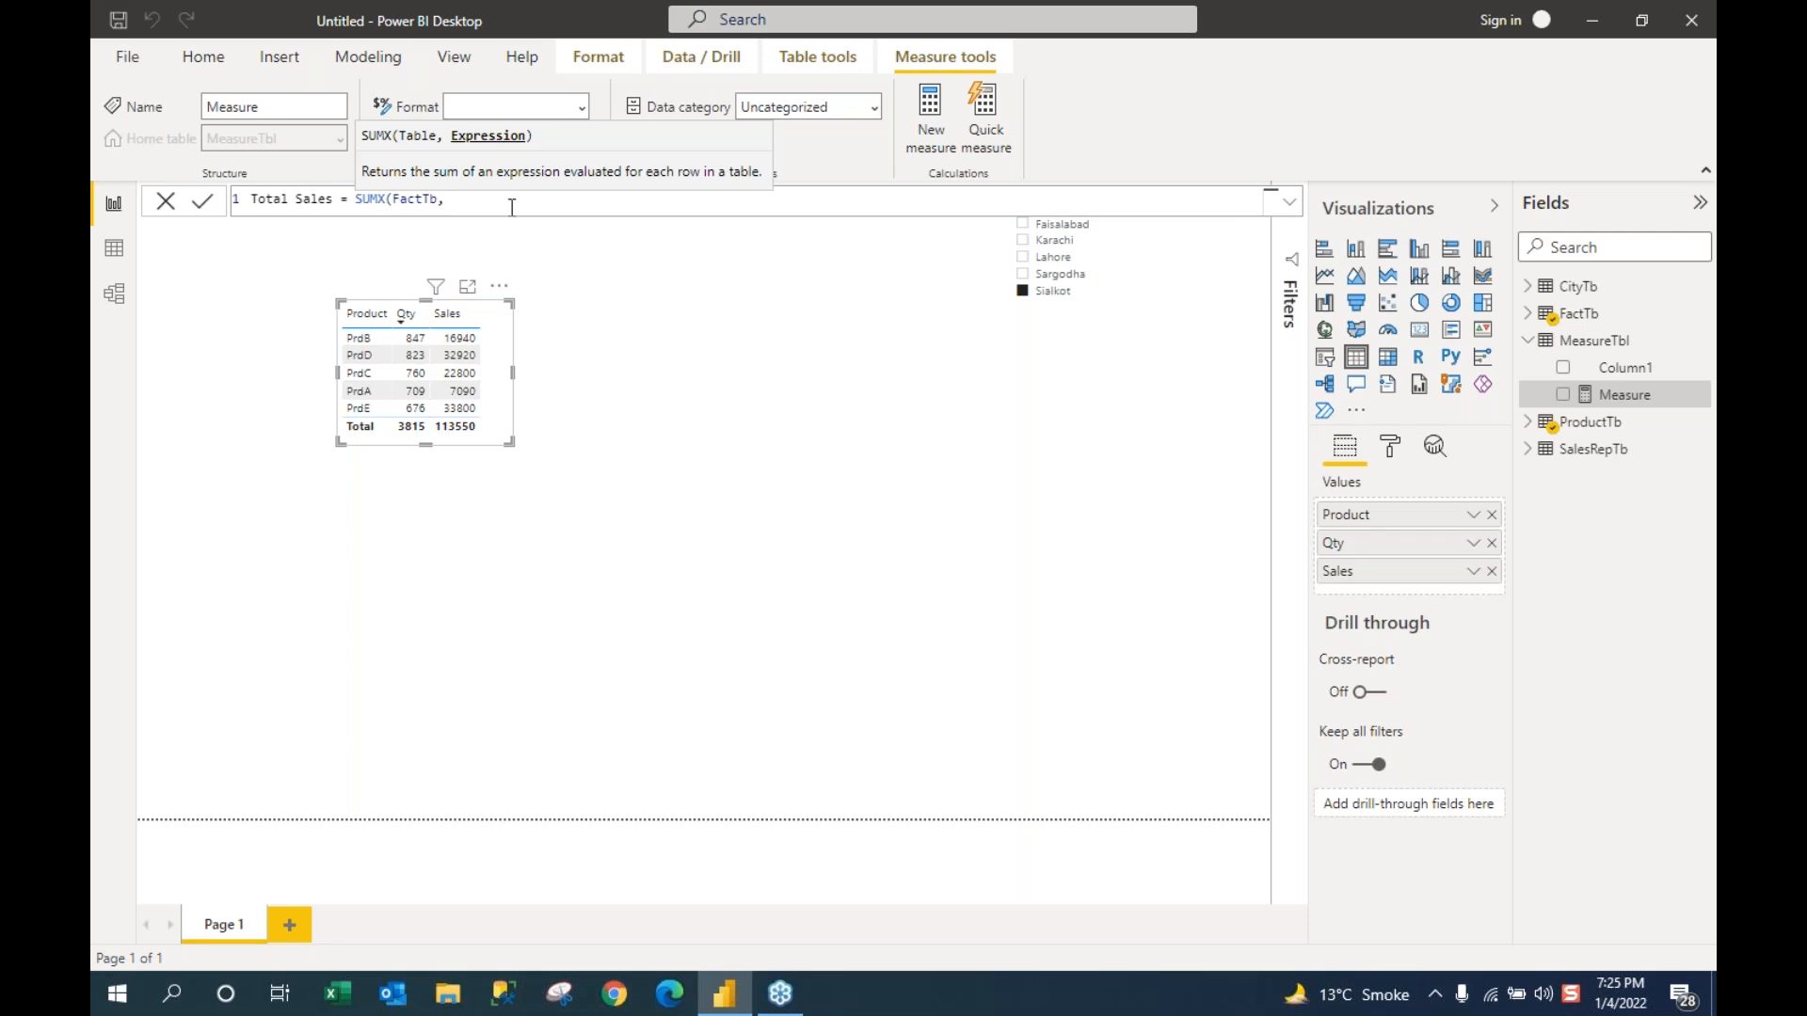
text(qty)
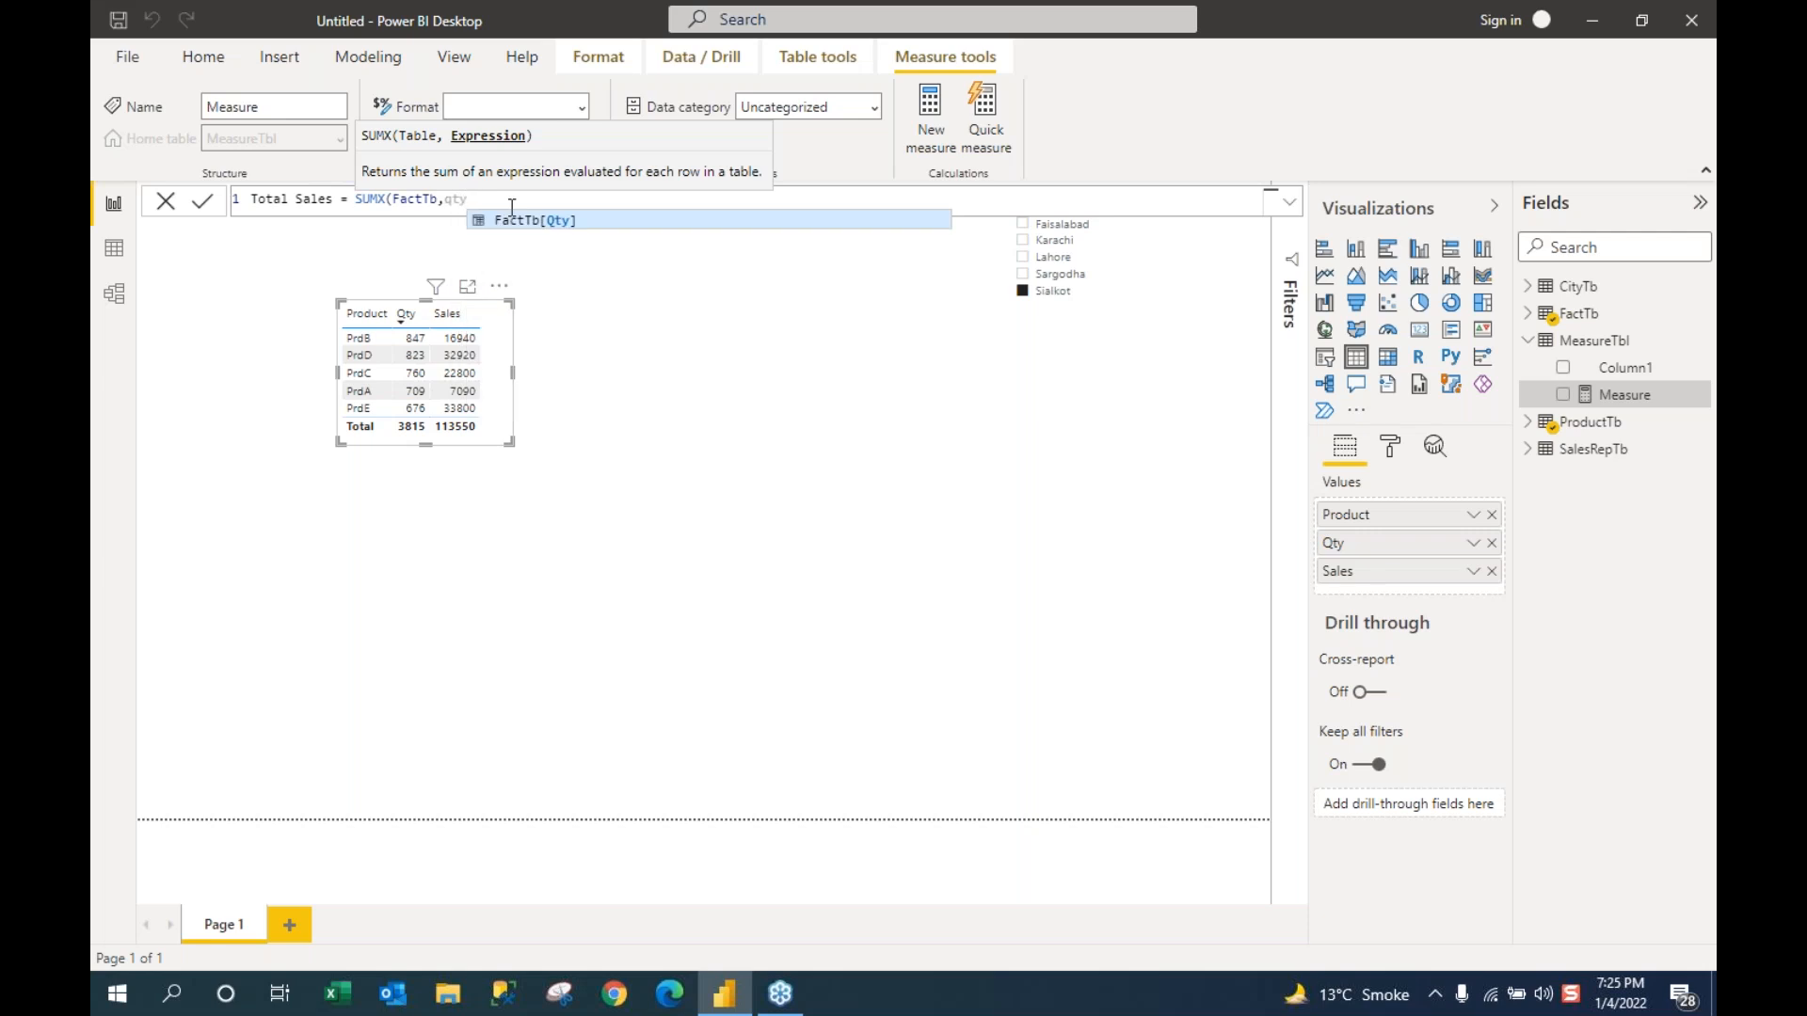
click(525, 221)
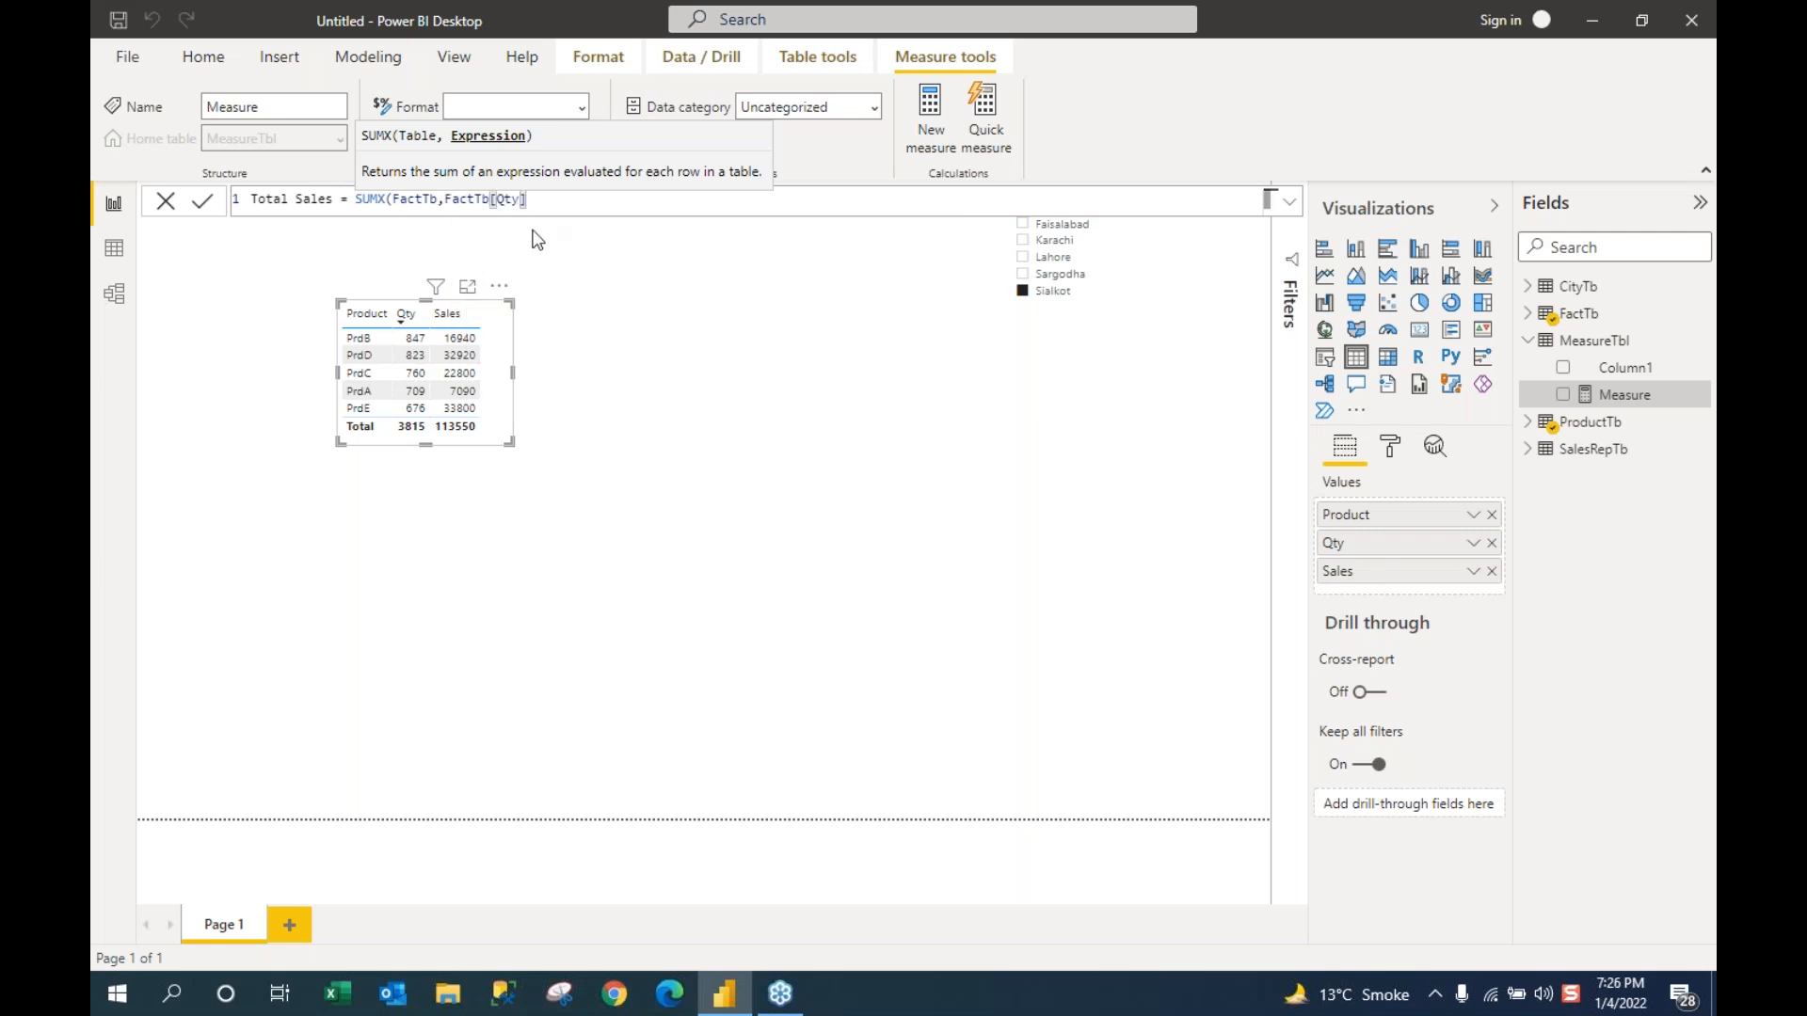
text(*)
Step: Multiply by RELATED(ProductTb[Price]) and close the formula's parentheses
text(relt)
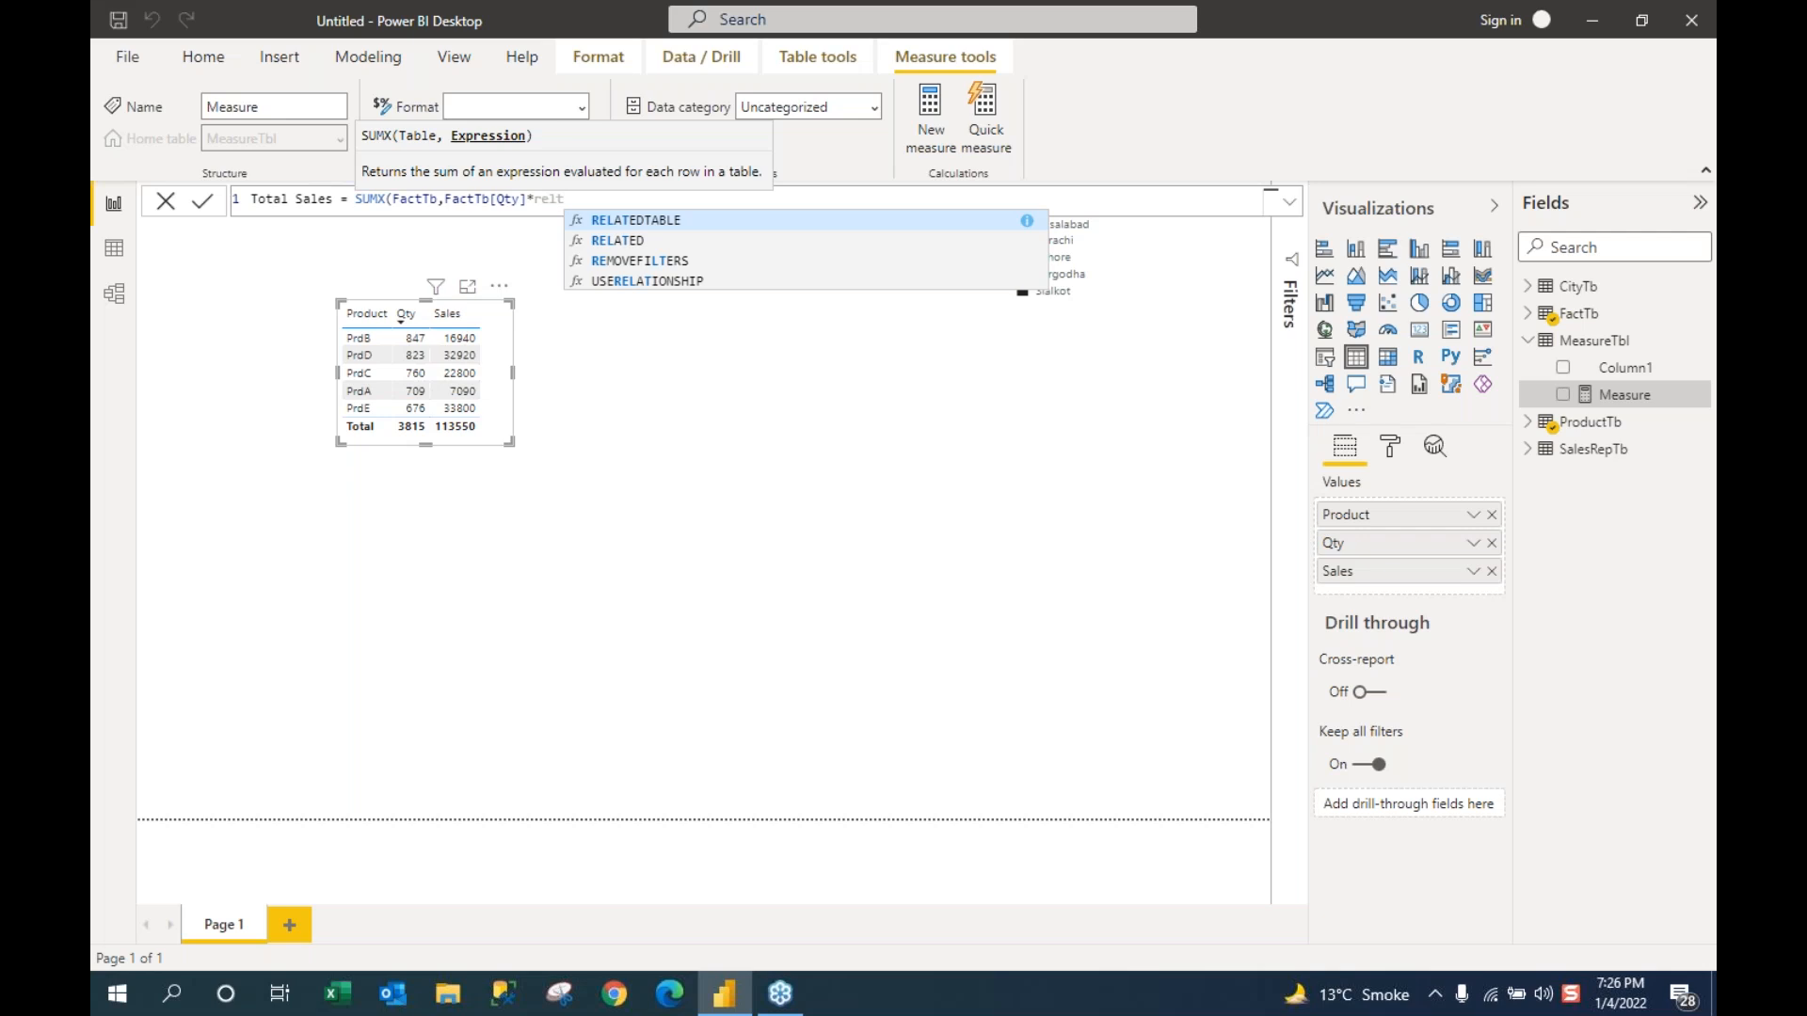
key(Down)
key(Tab)
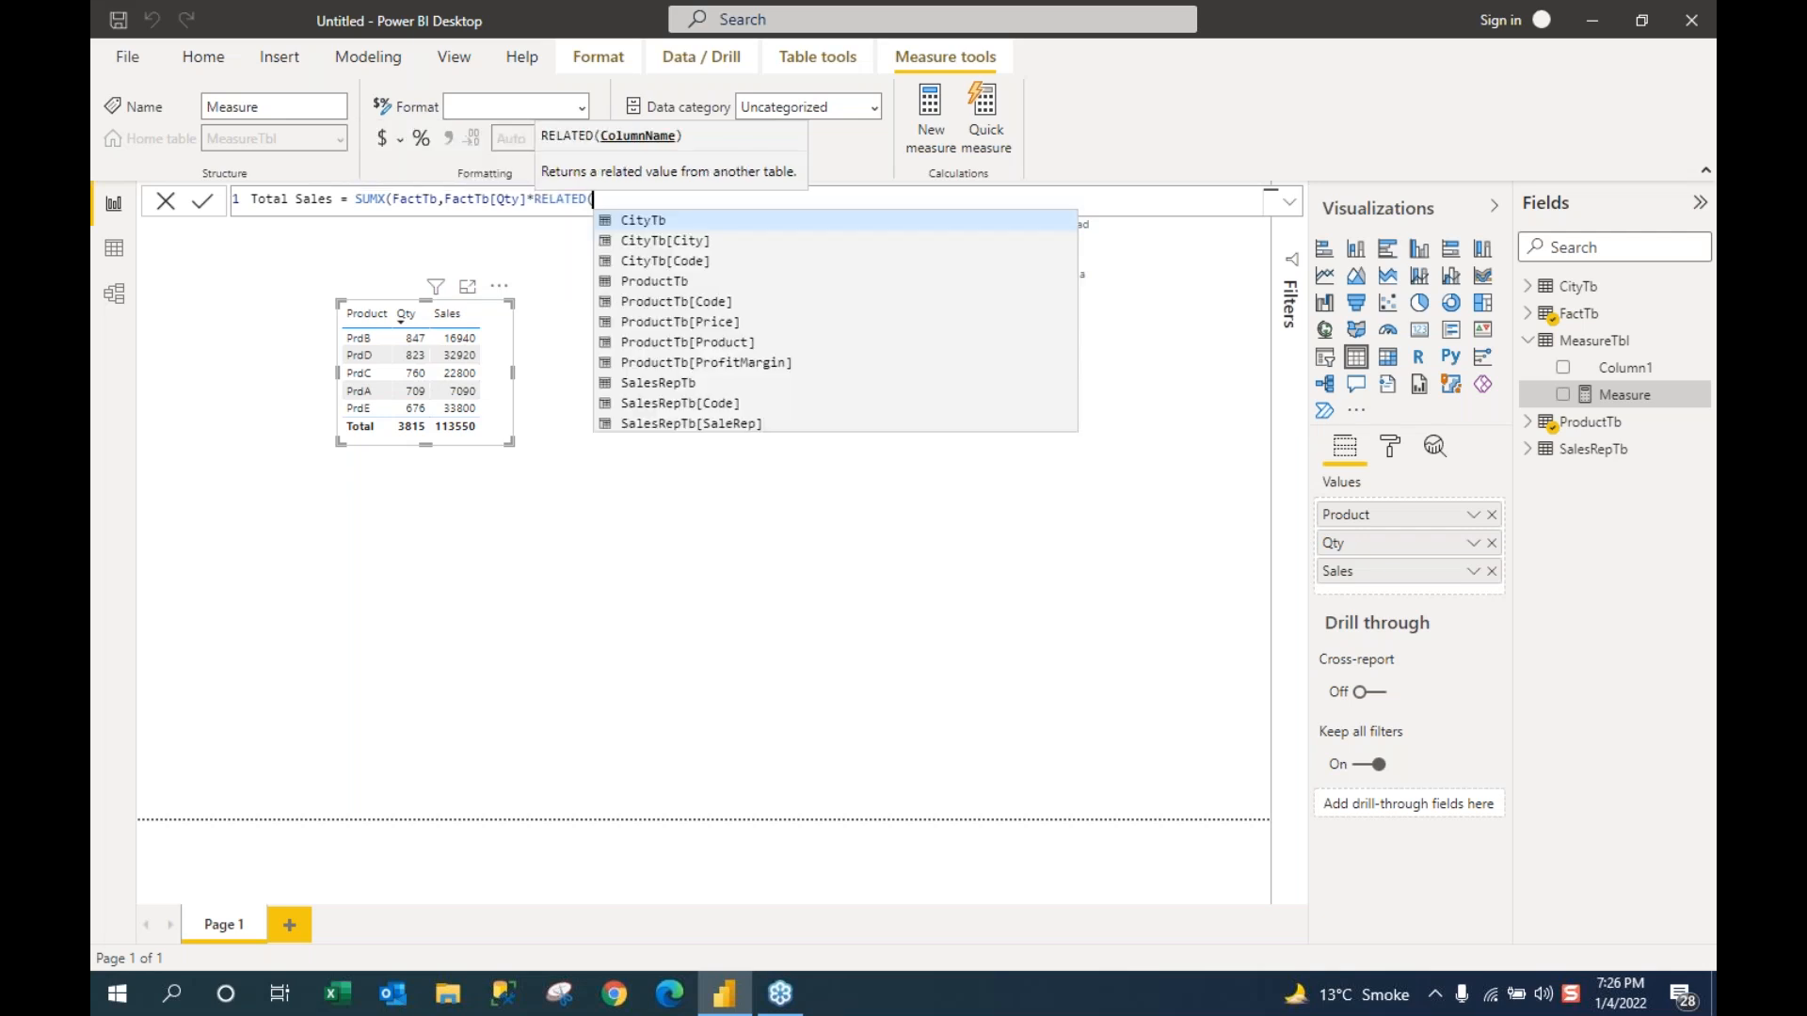
key(Down)
key(Down)
key(Down)
key(Down)
key(Down)
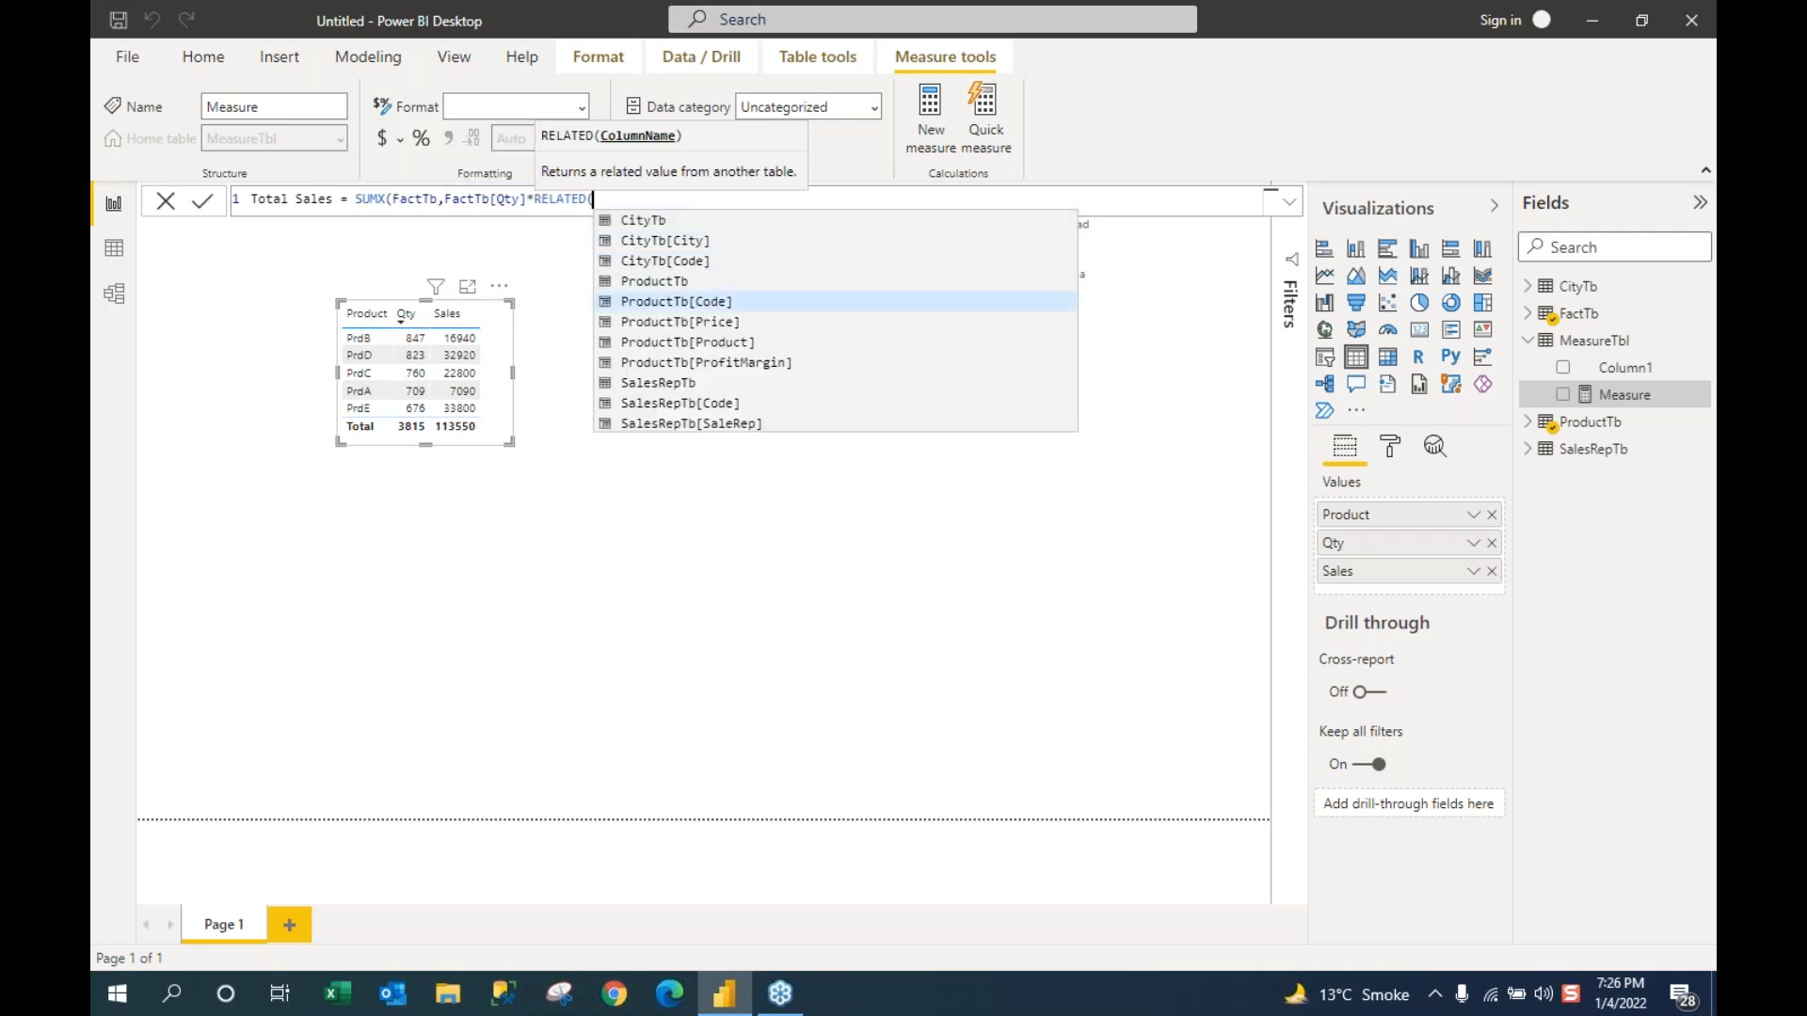
key(Tab)
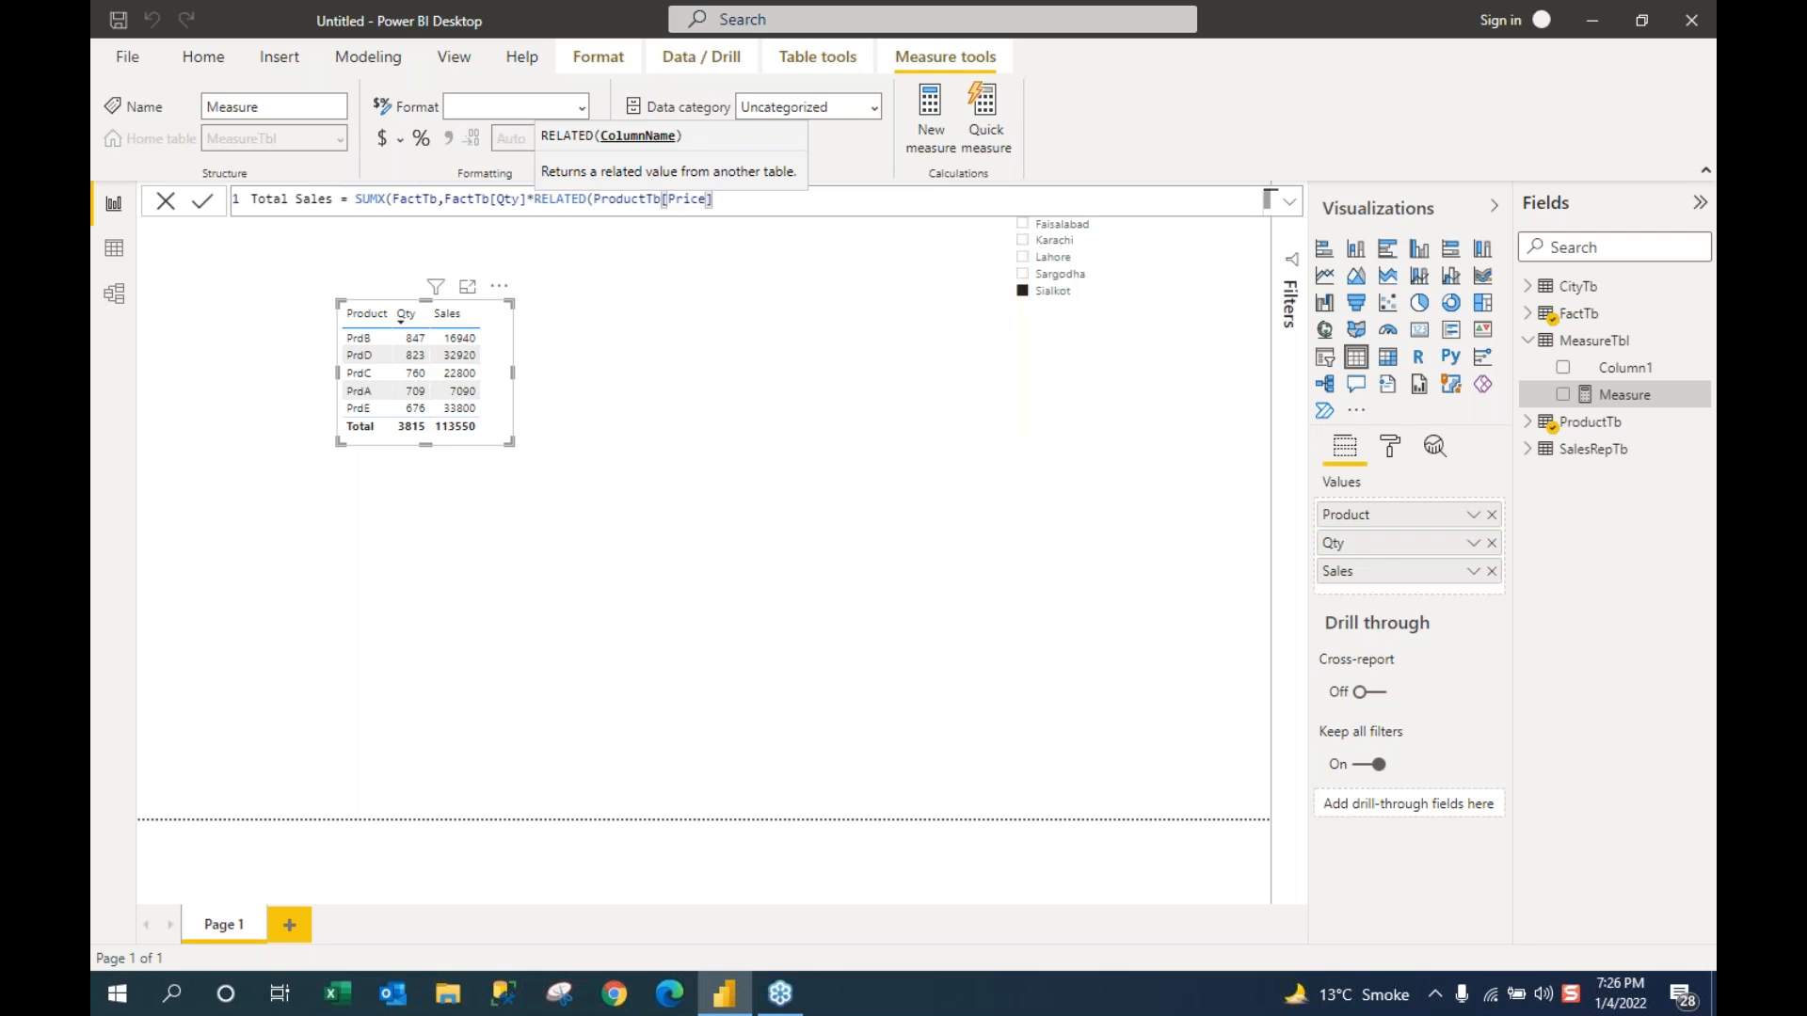
text())
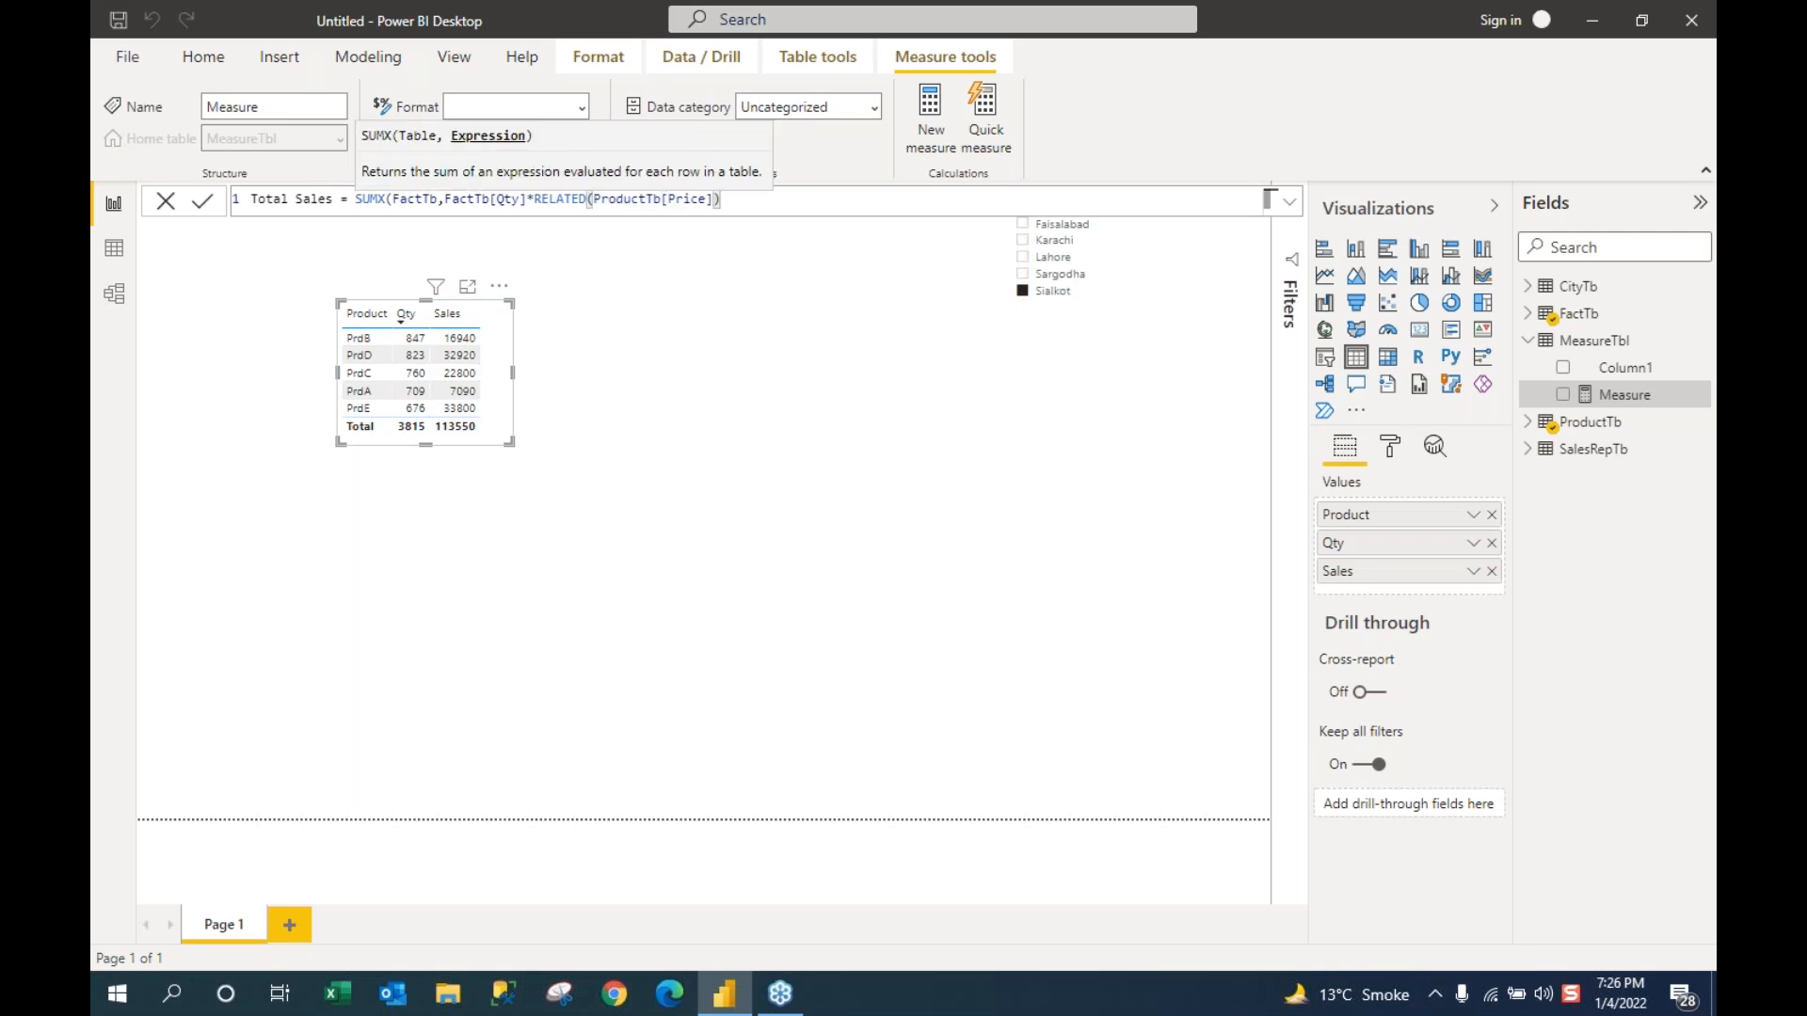
text())
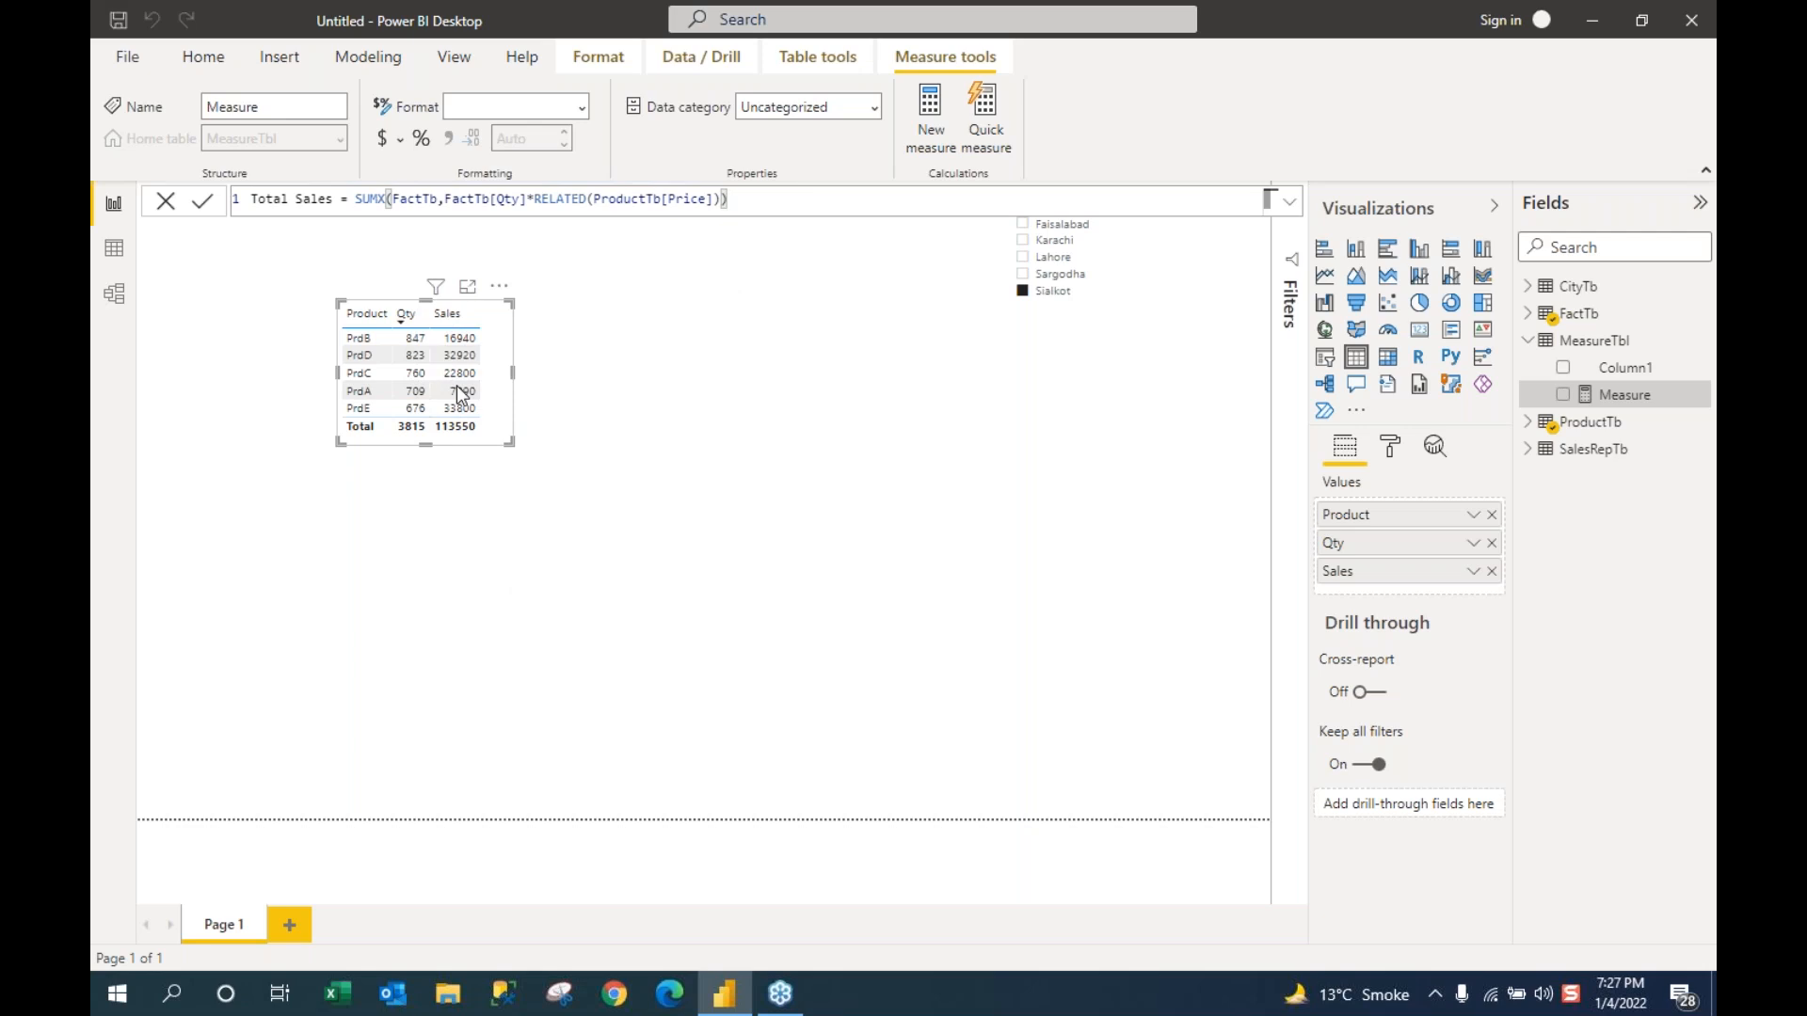
Step: Commit the Total Sales measure and refresh MeasureTbl's field list to show it
key(Return)
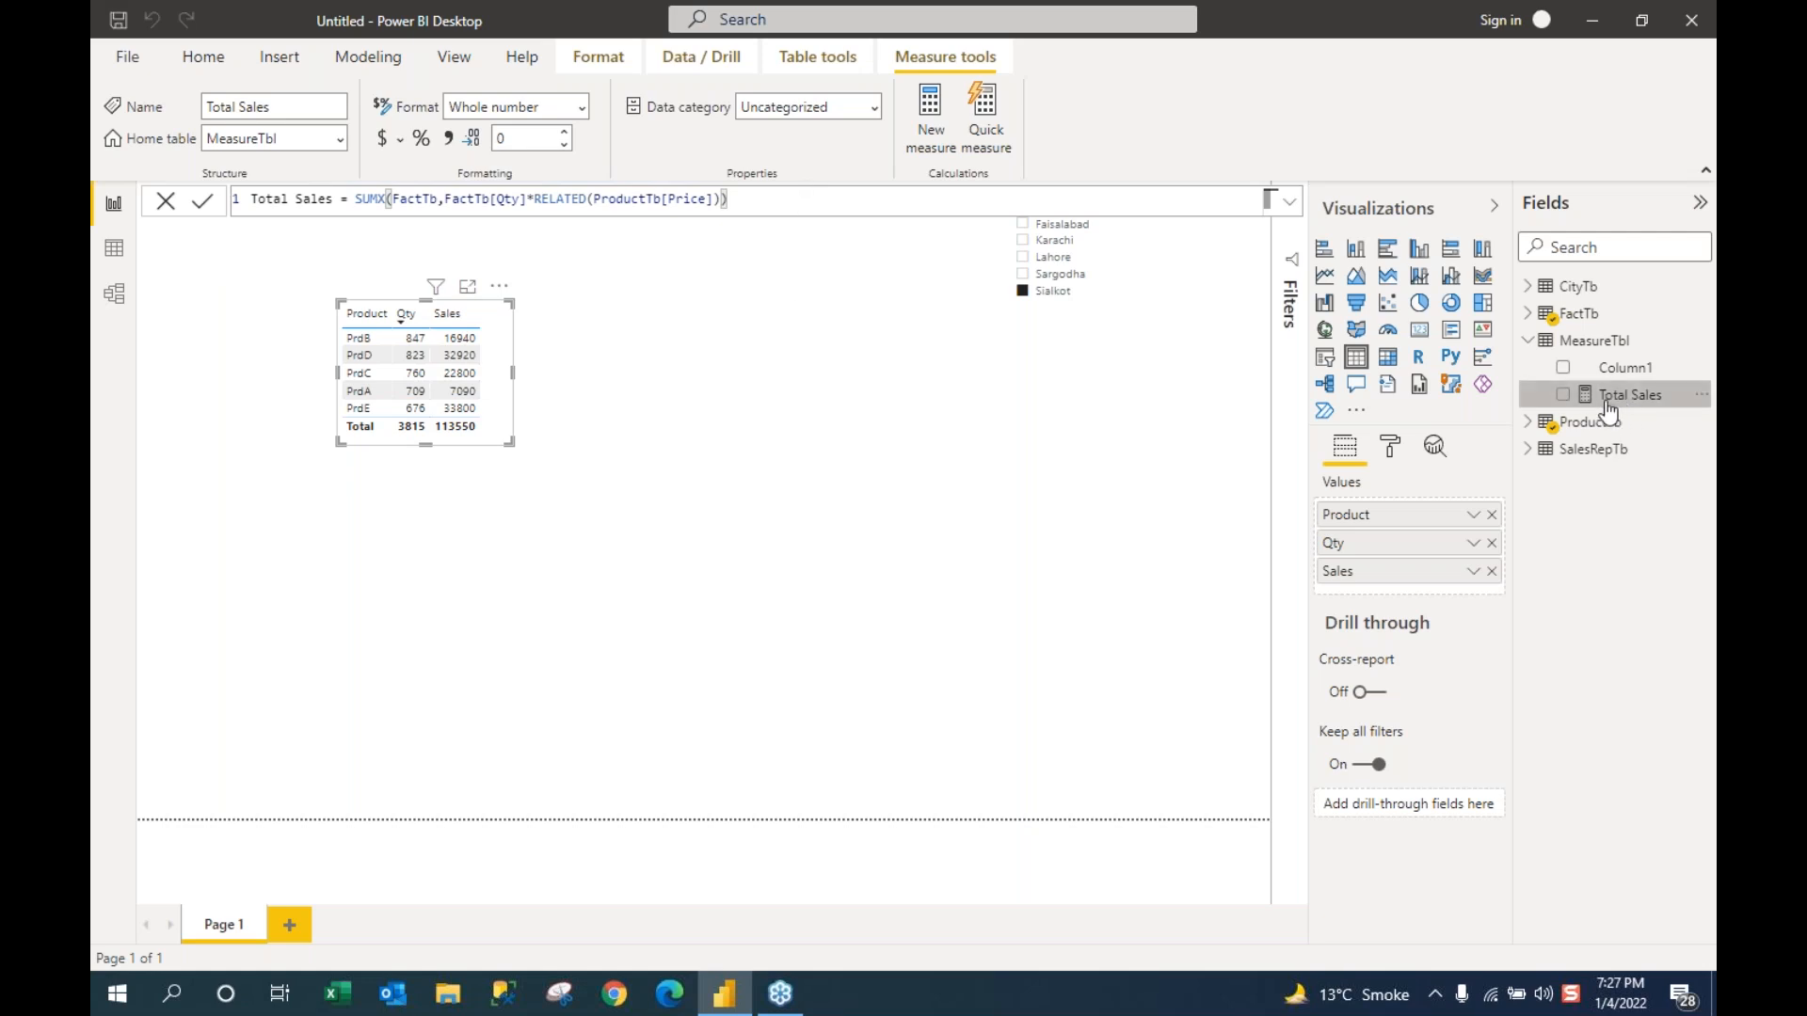
click(1530, 344)
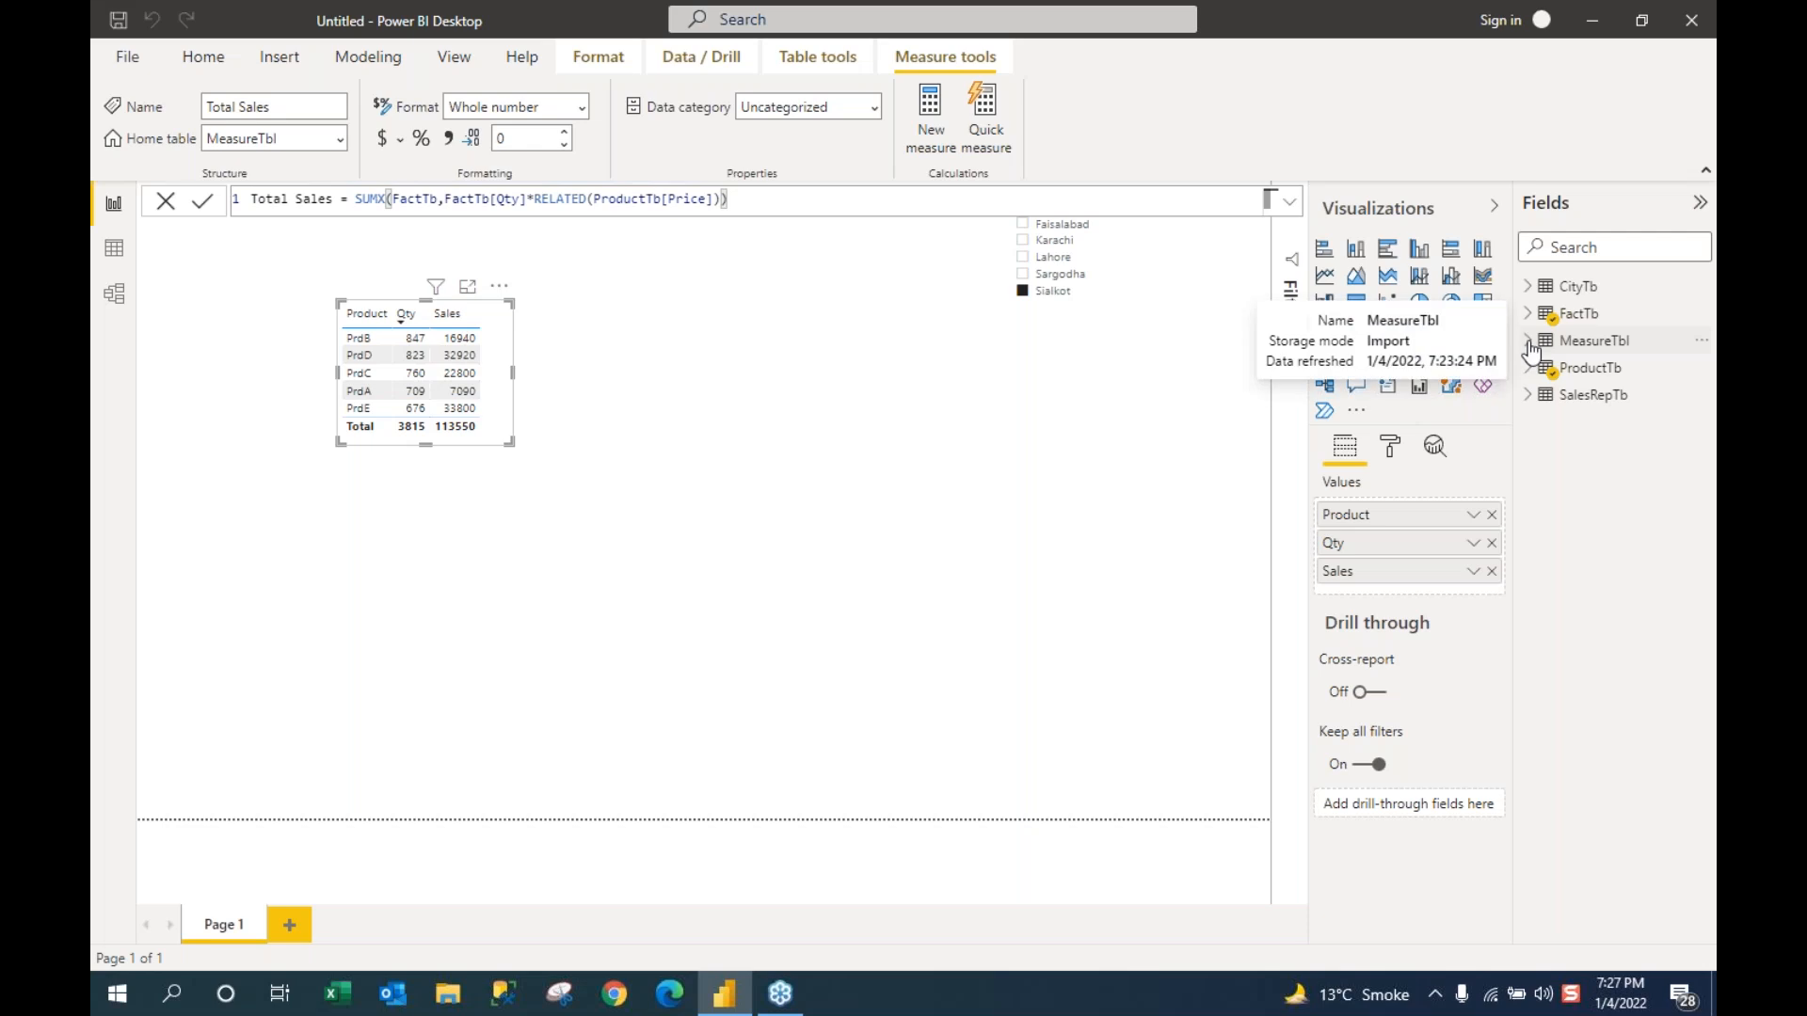
click(1529, 344)
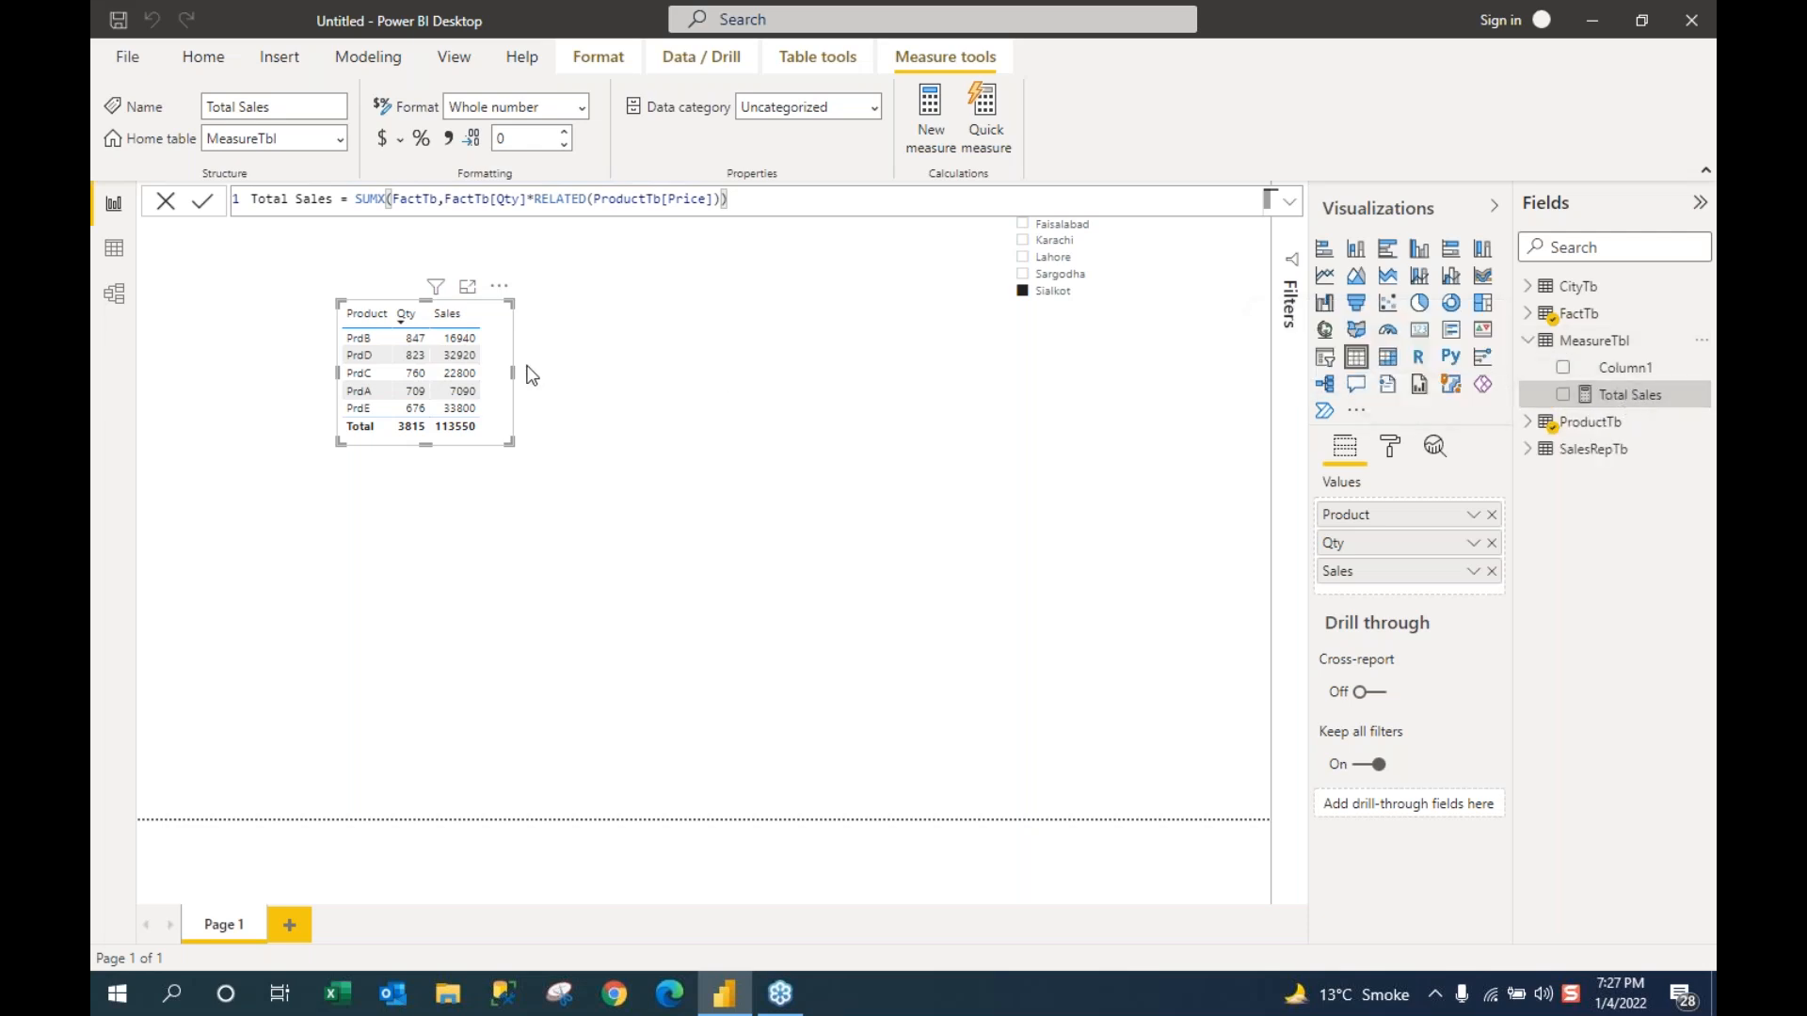
drag(515, 373, 726, 369)
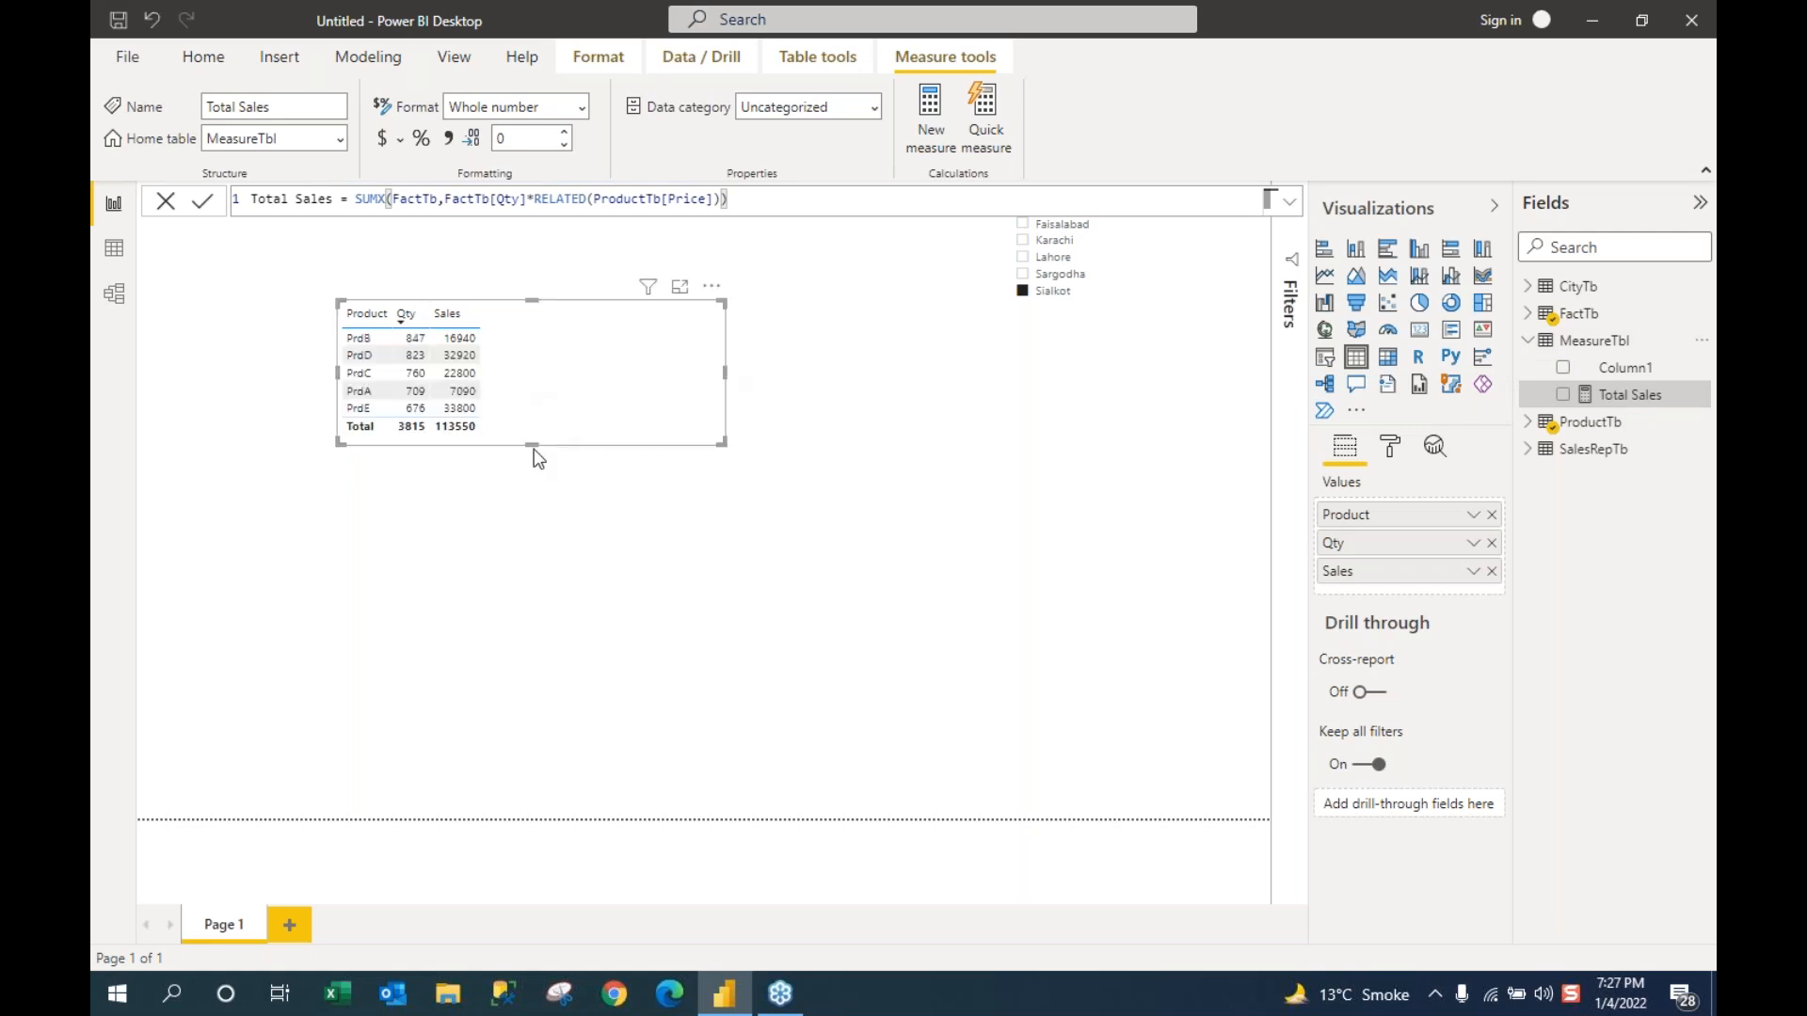
drag(532, 448, 544, 546)
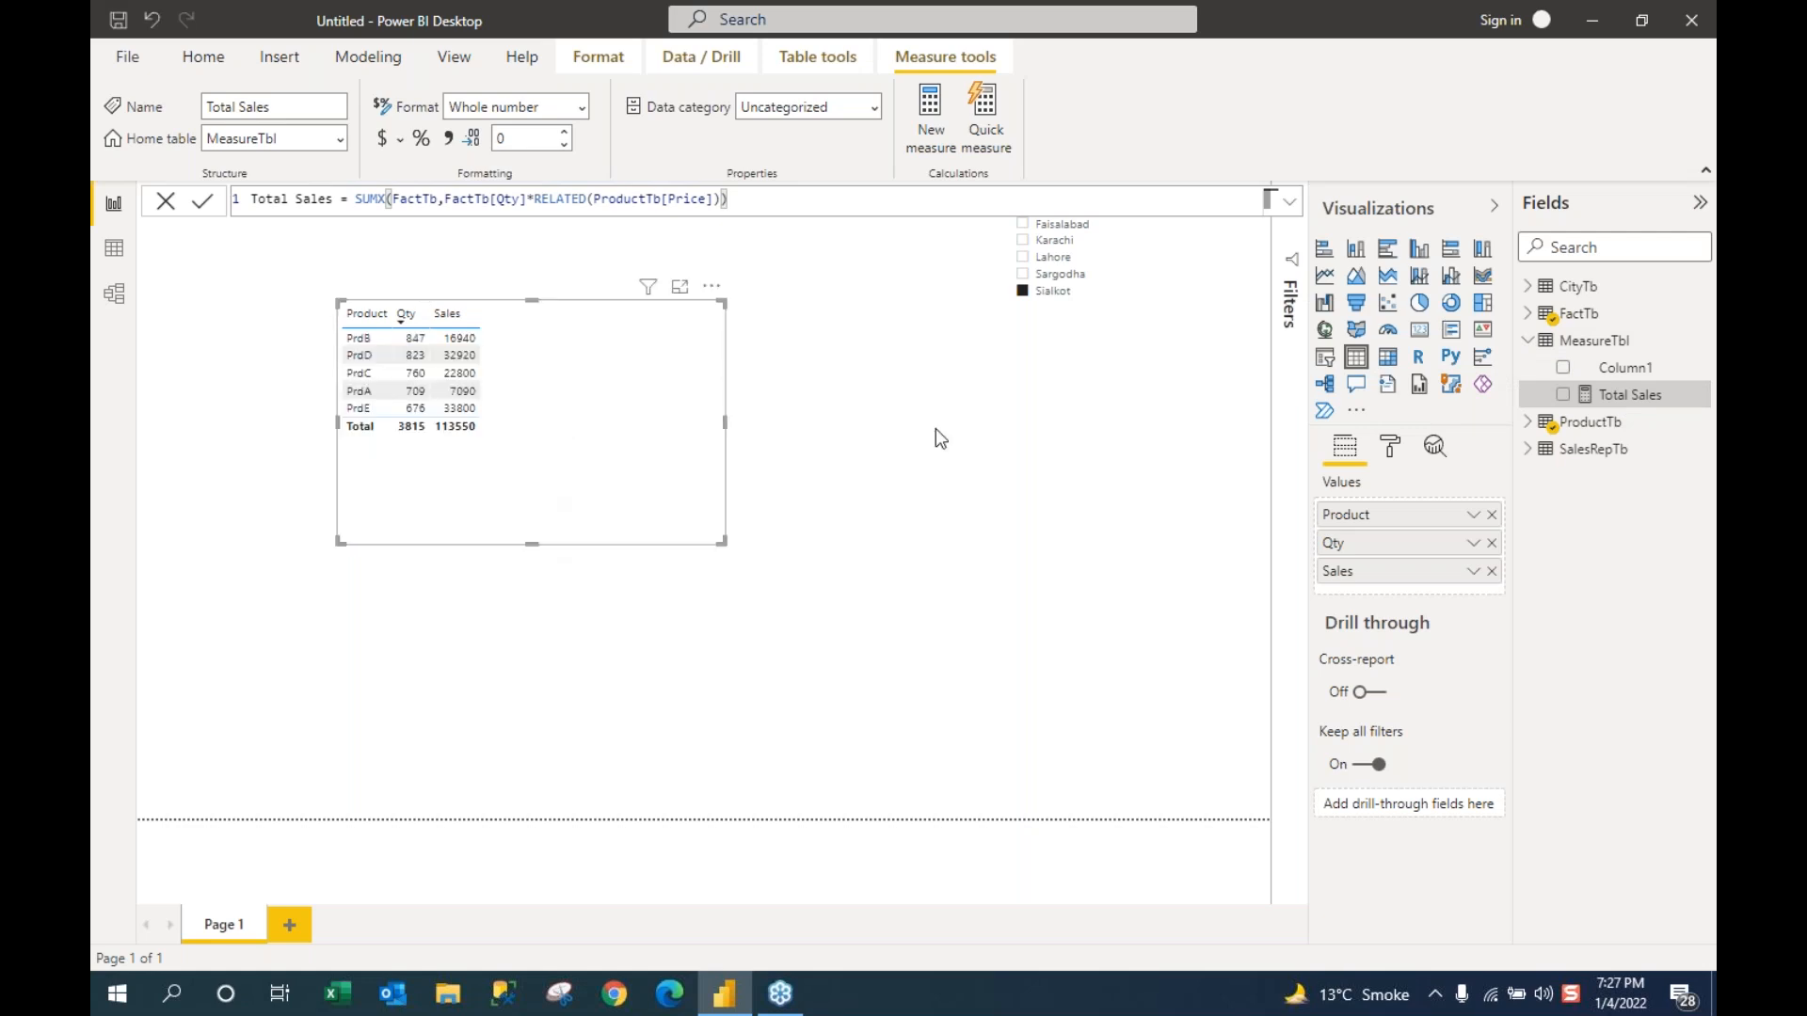
click(1598, 396)
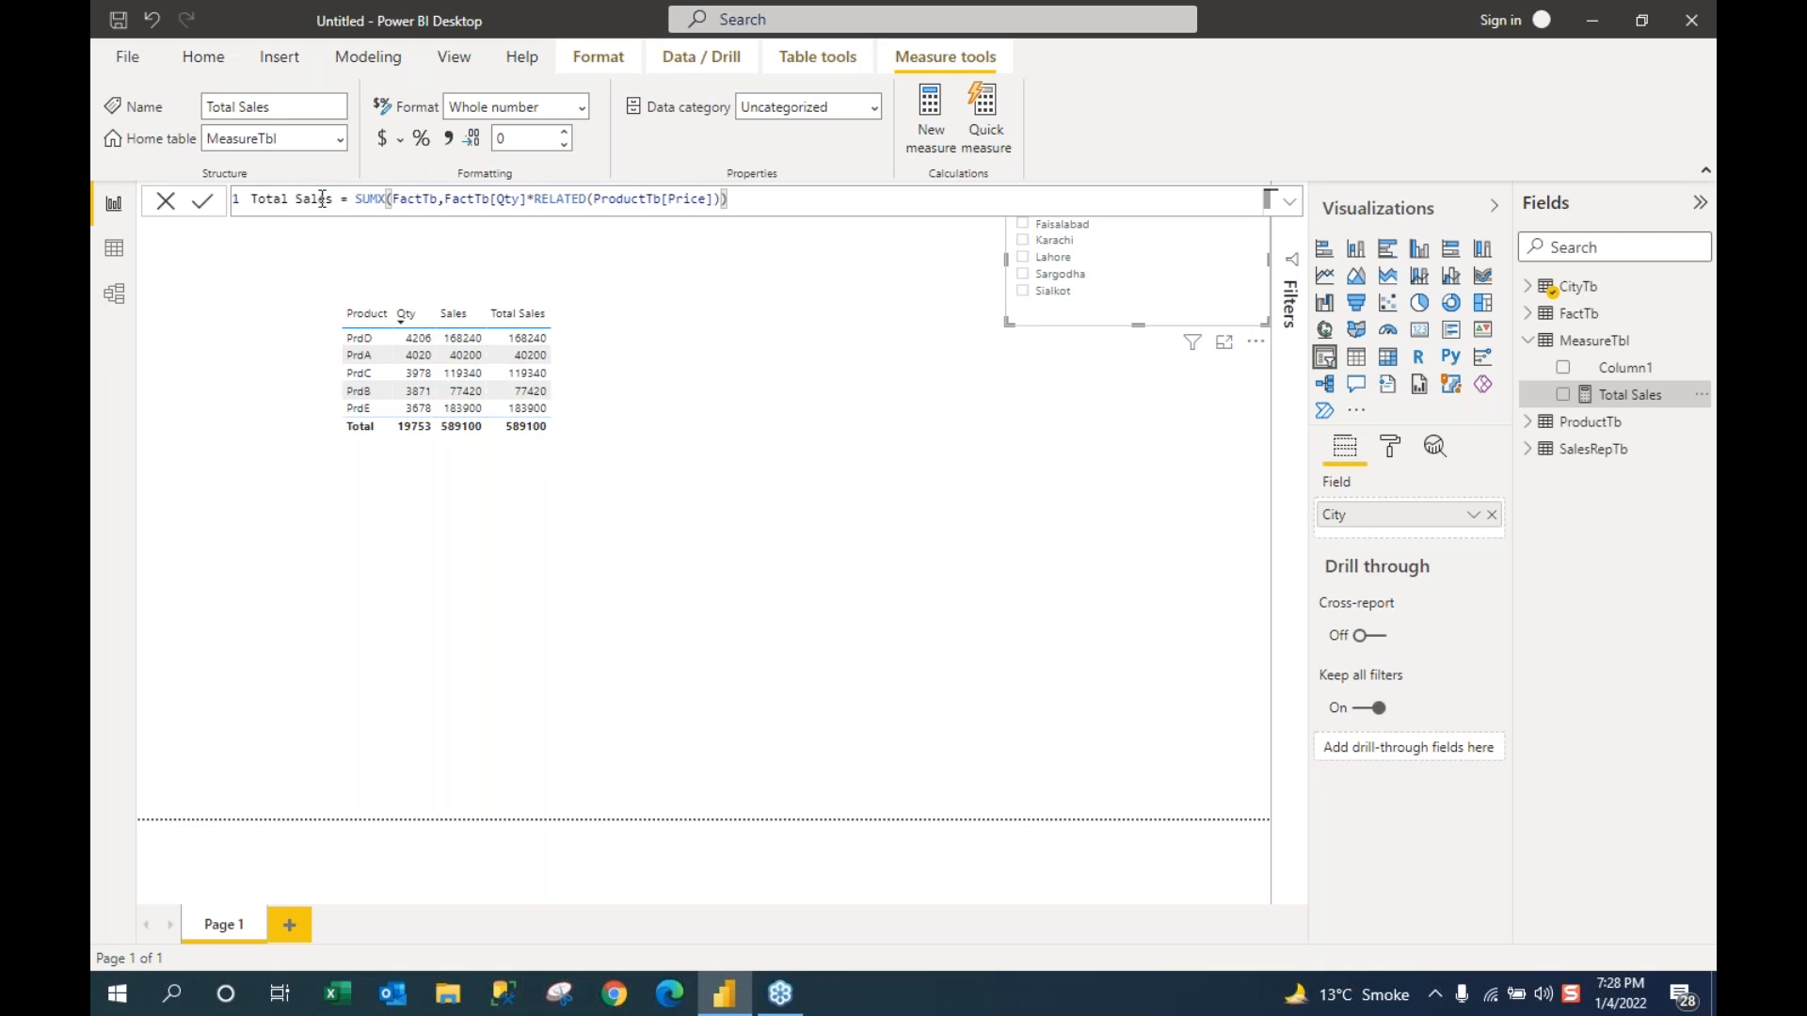
click(111, 254)
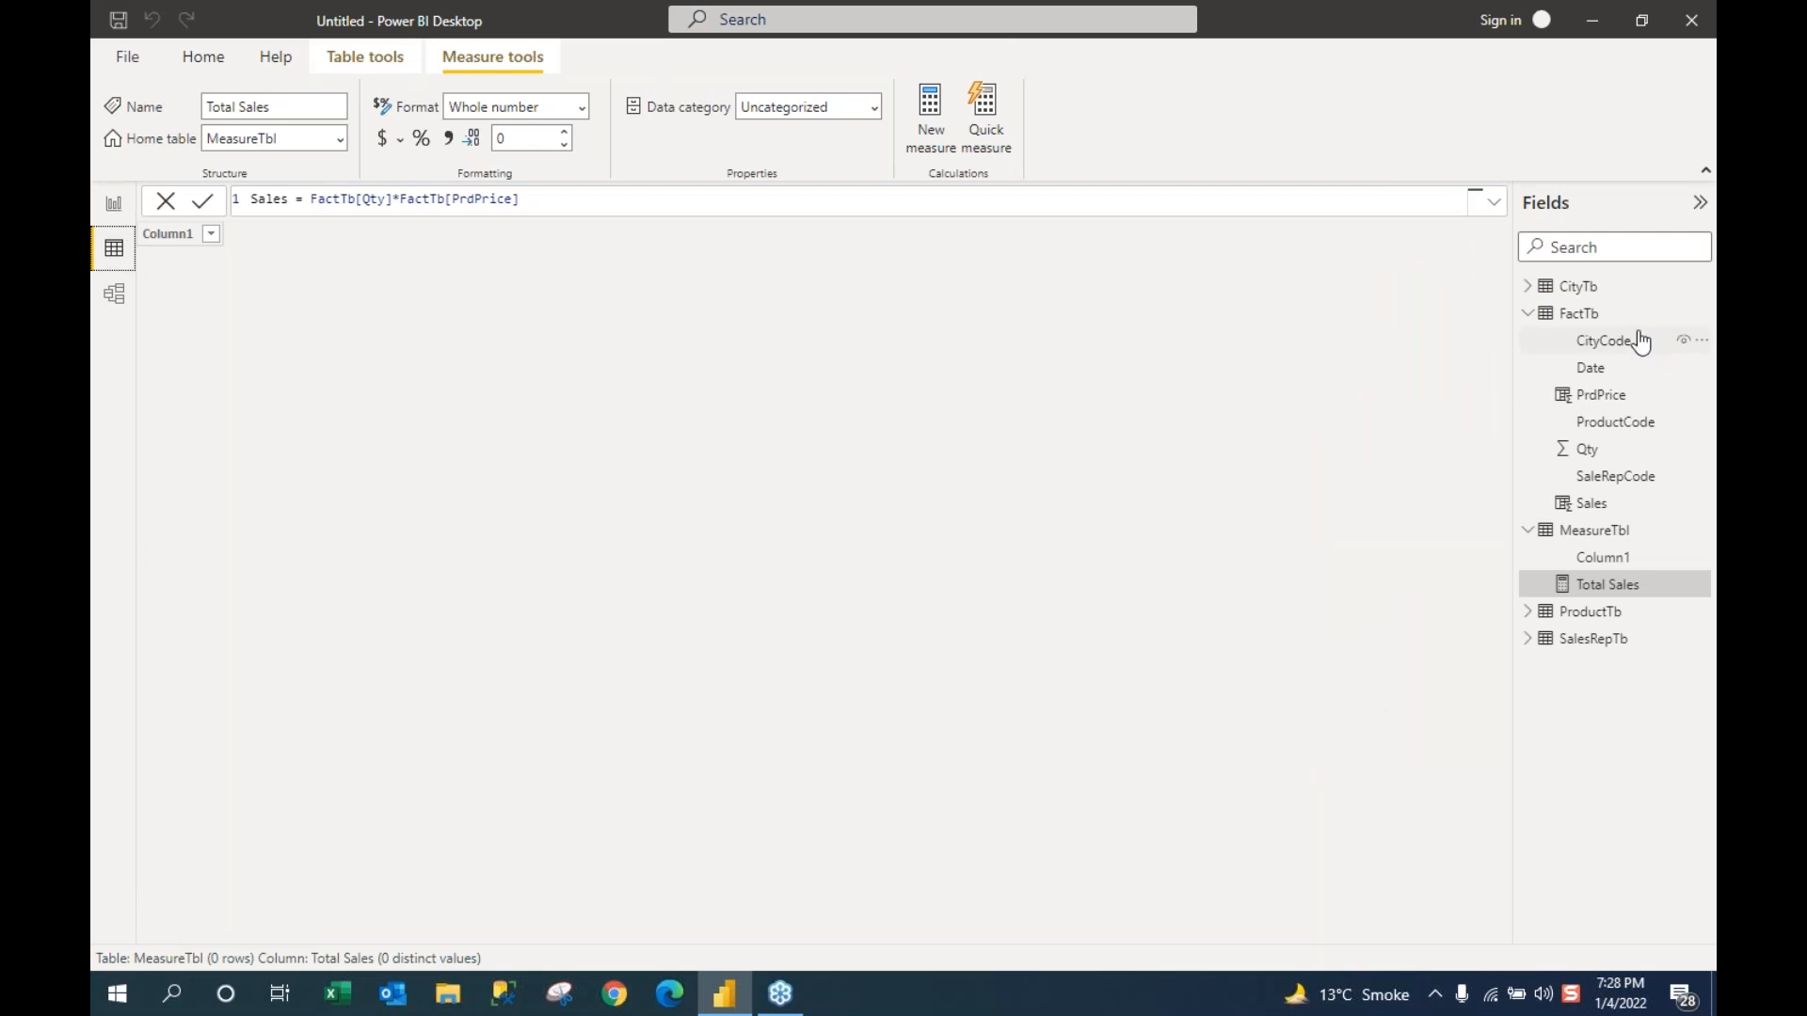
click(1577, 318)
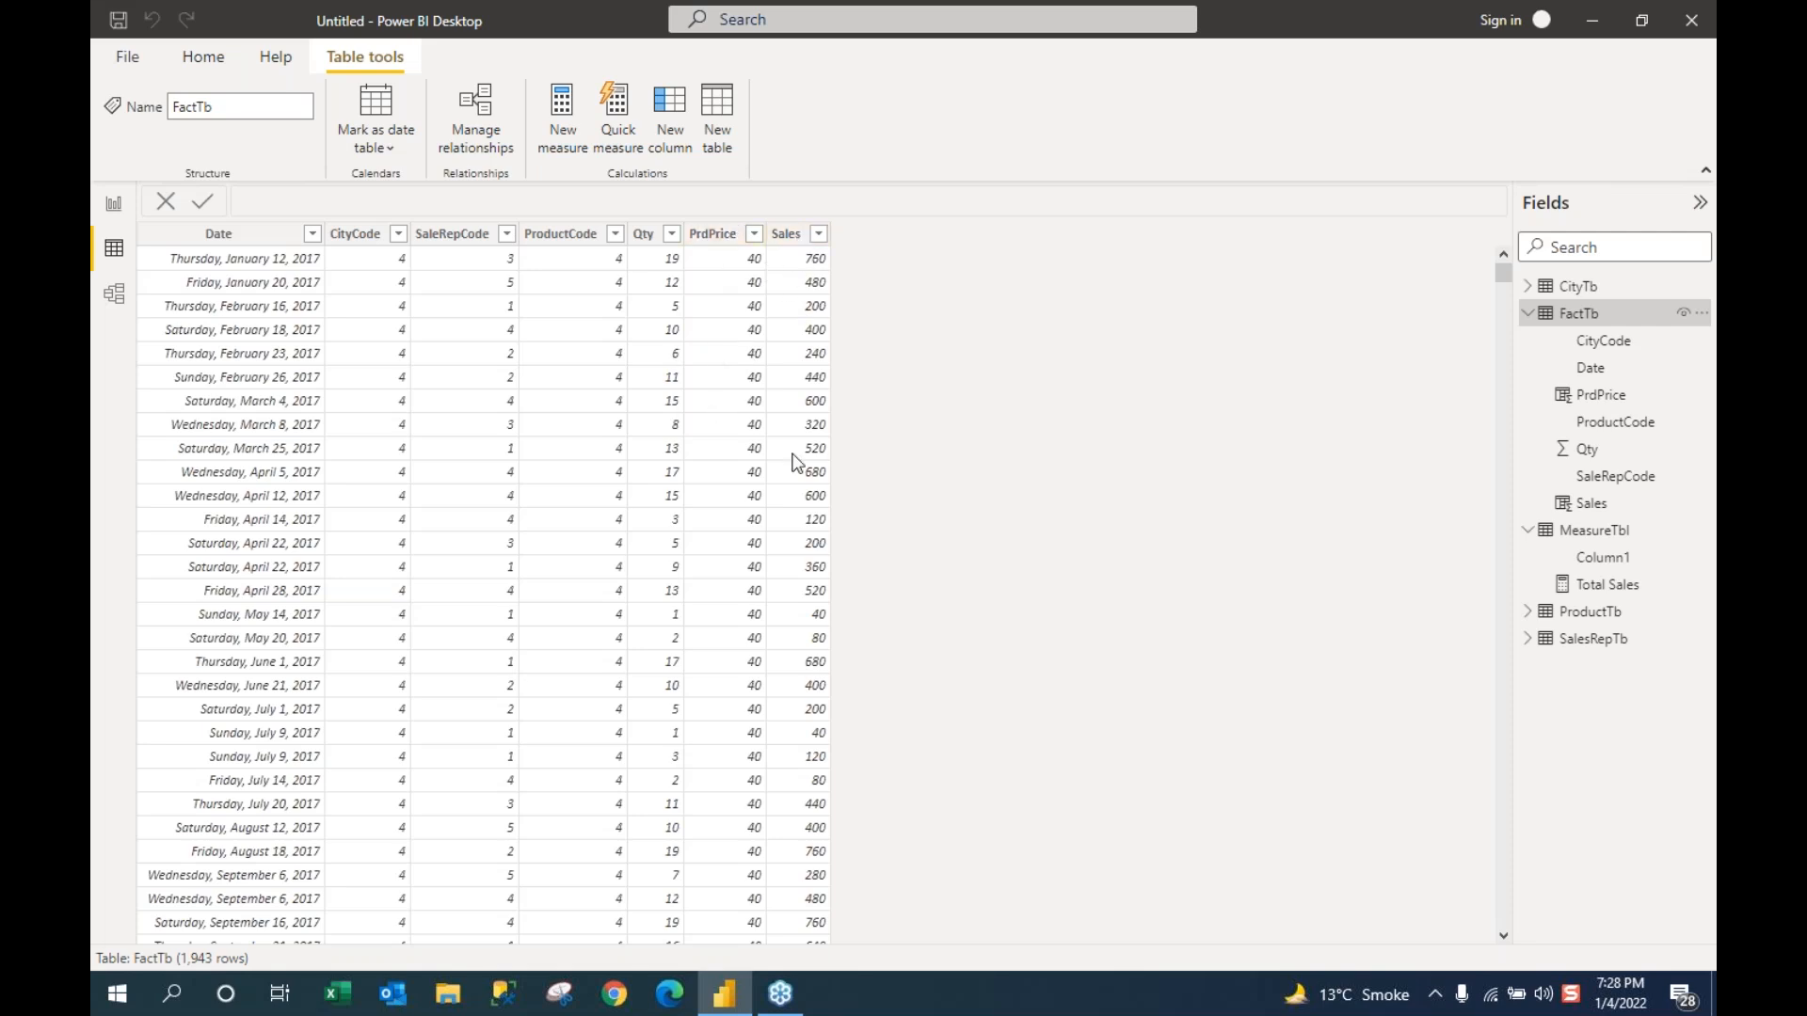
click(1527, 313)
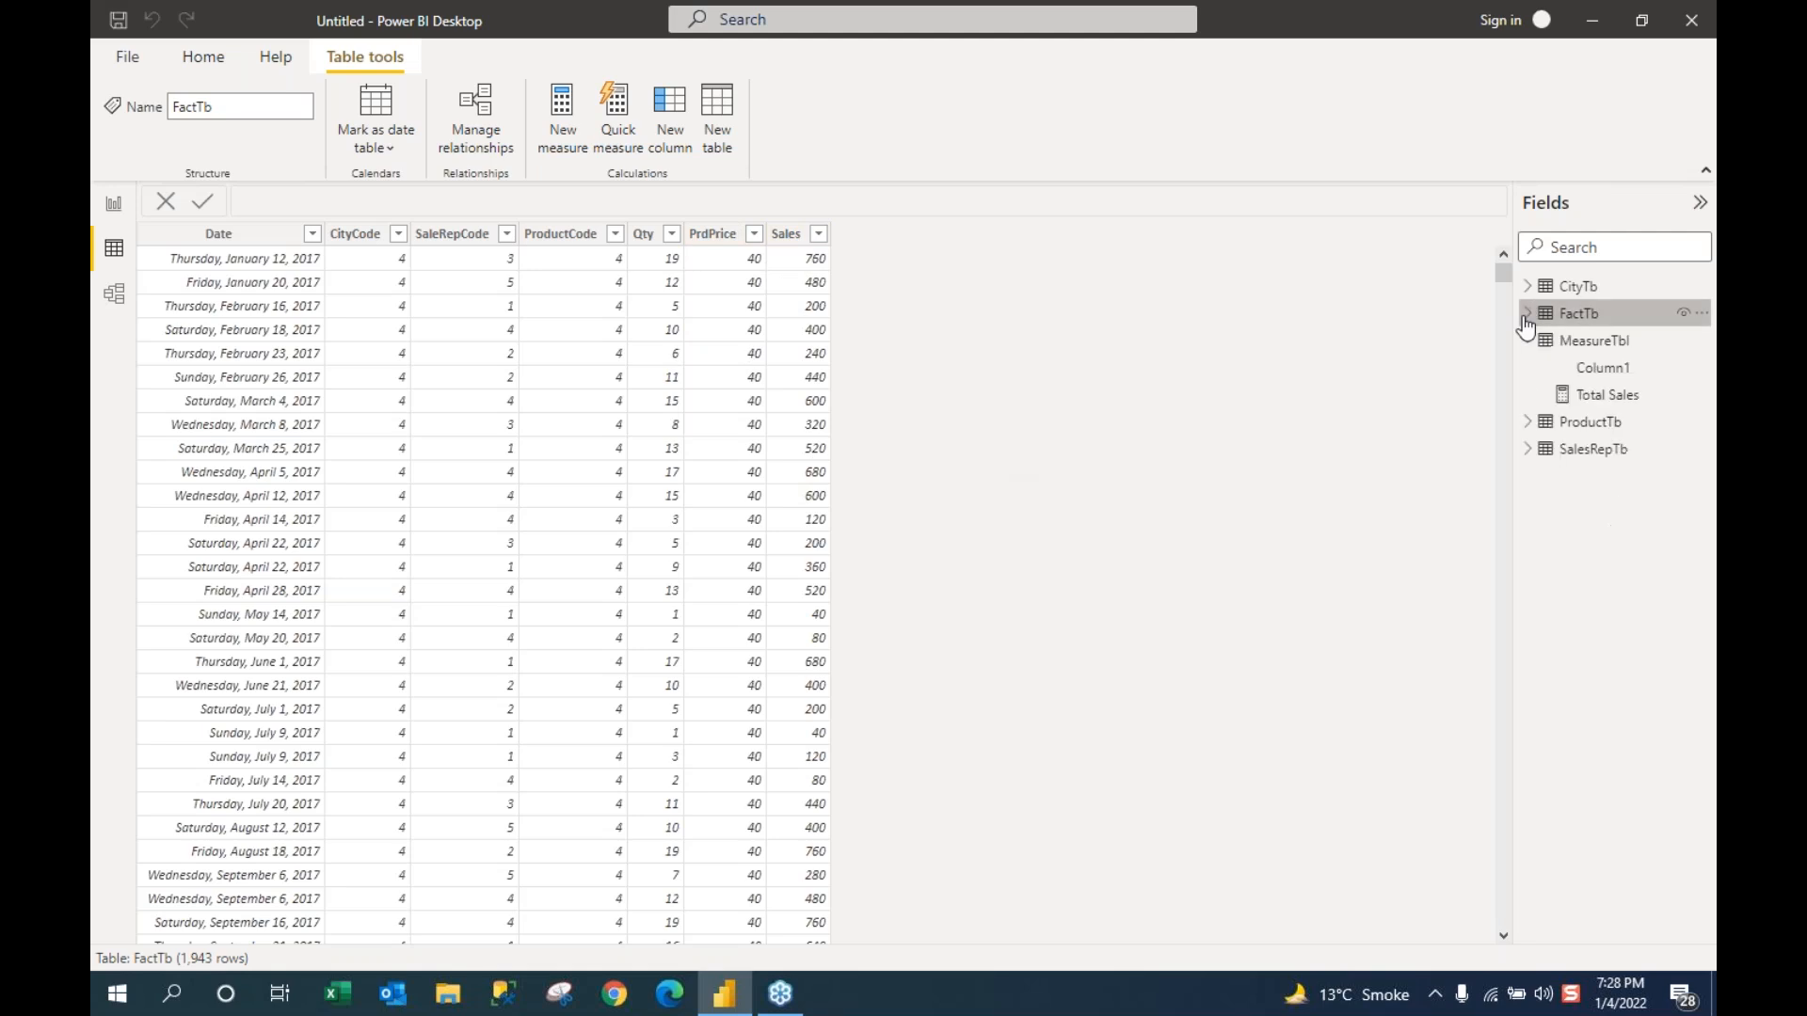
click(1606, 396)
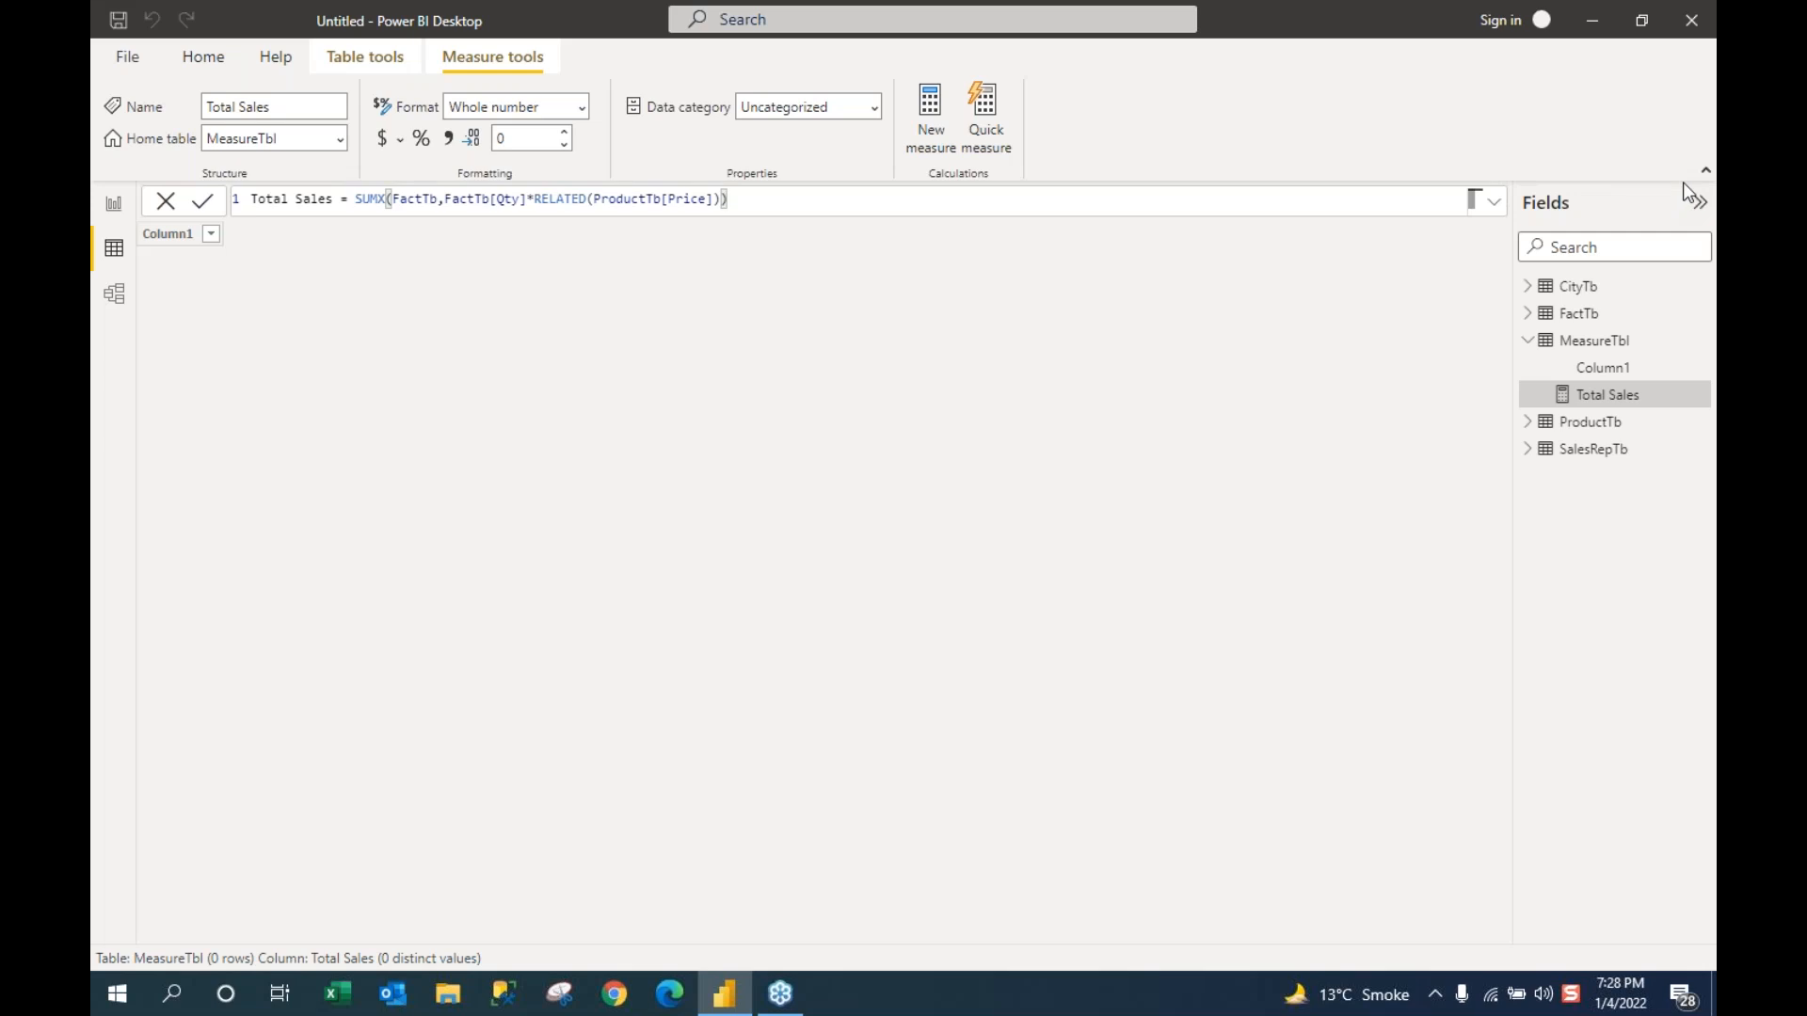
click(113, 205)
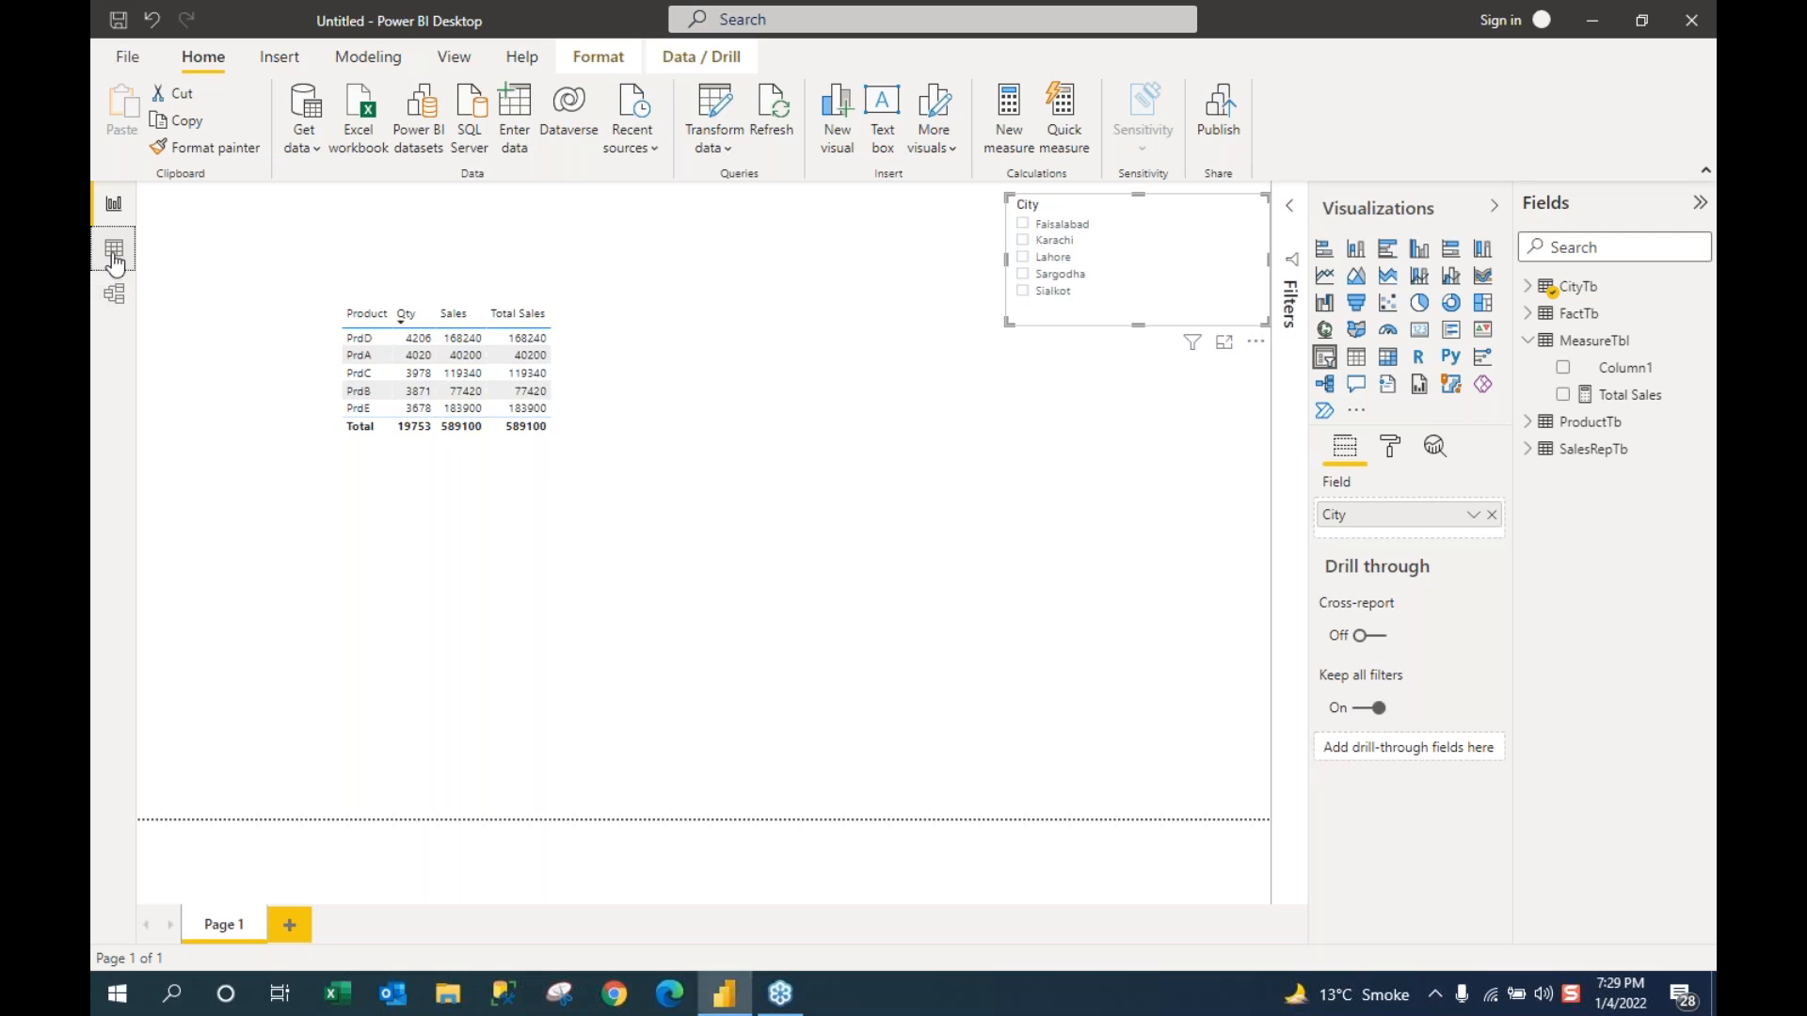
Step: Switch to Data view and display FactTb's 1,943 rows with PrdPrice and Sales columns
click(114, 256)
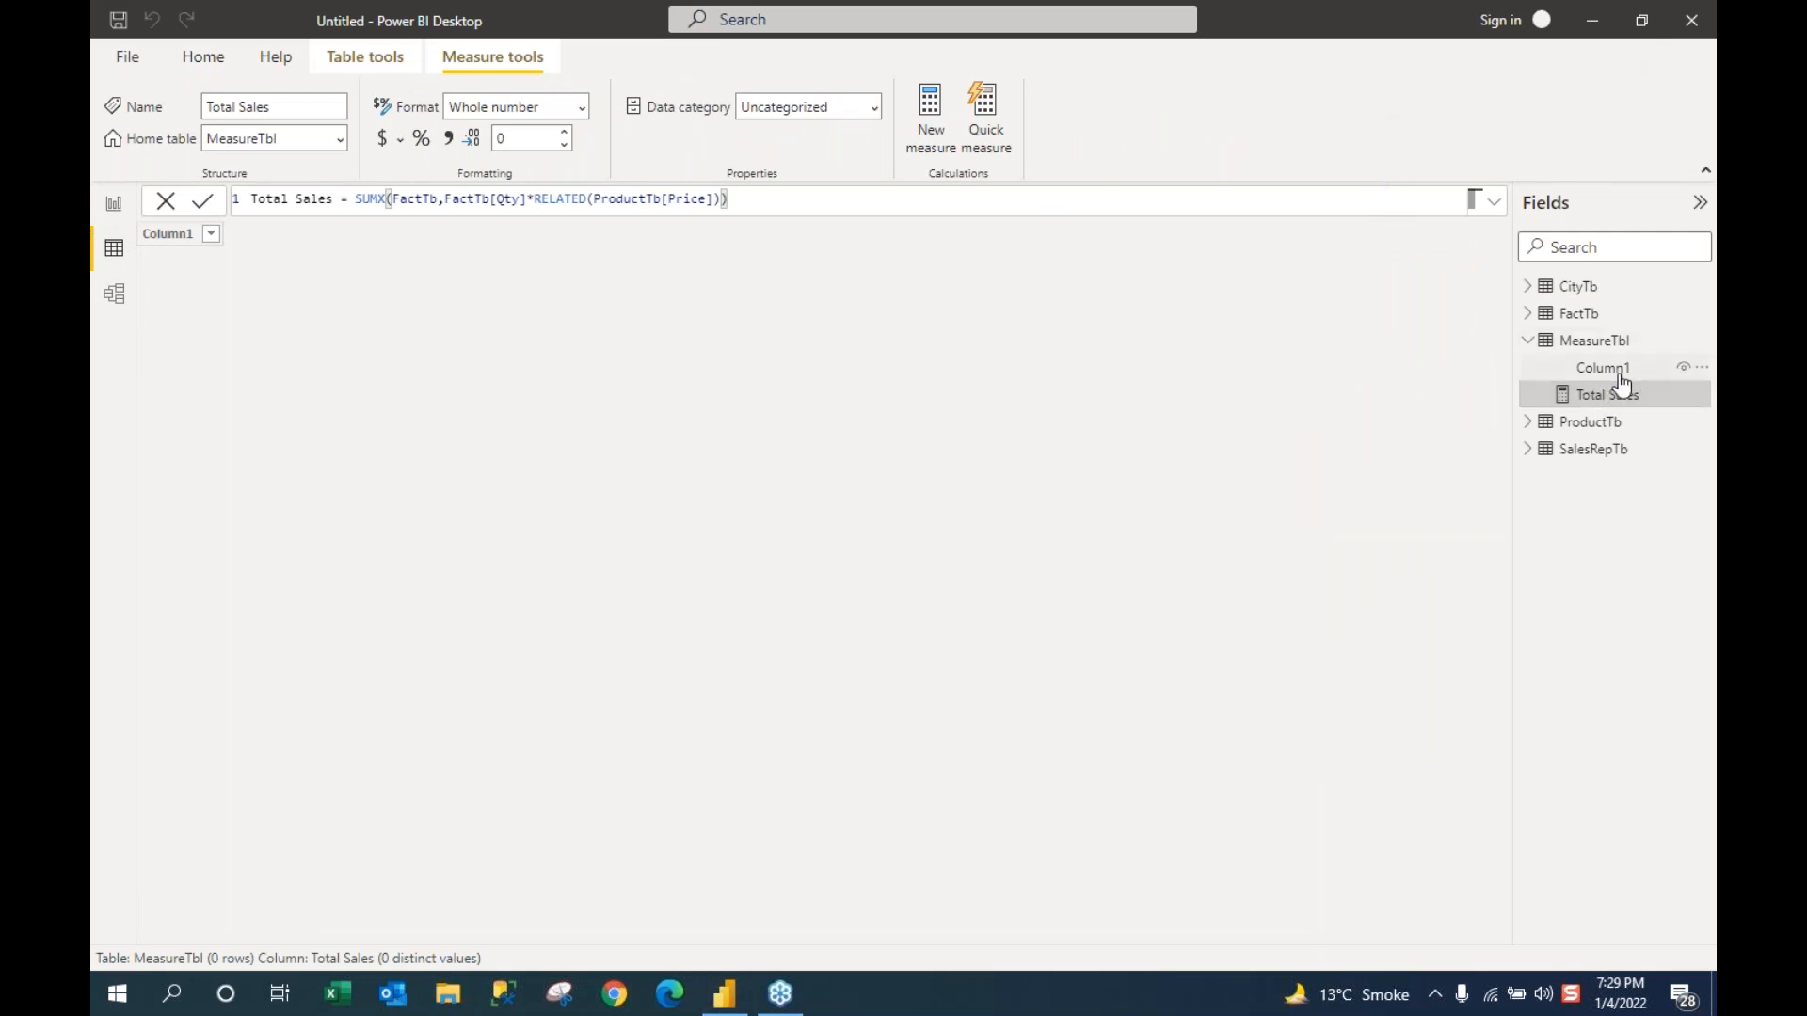
click(1574, 320)
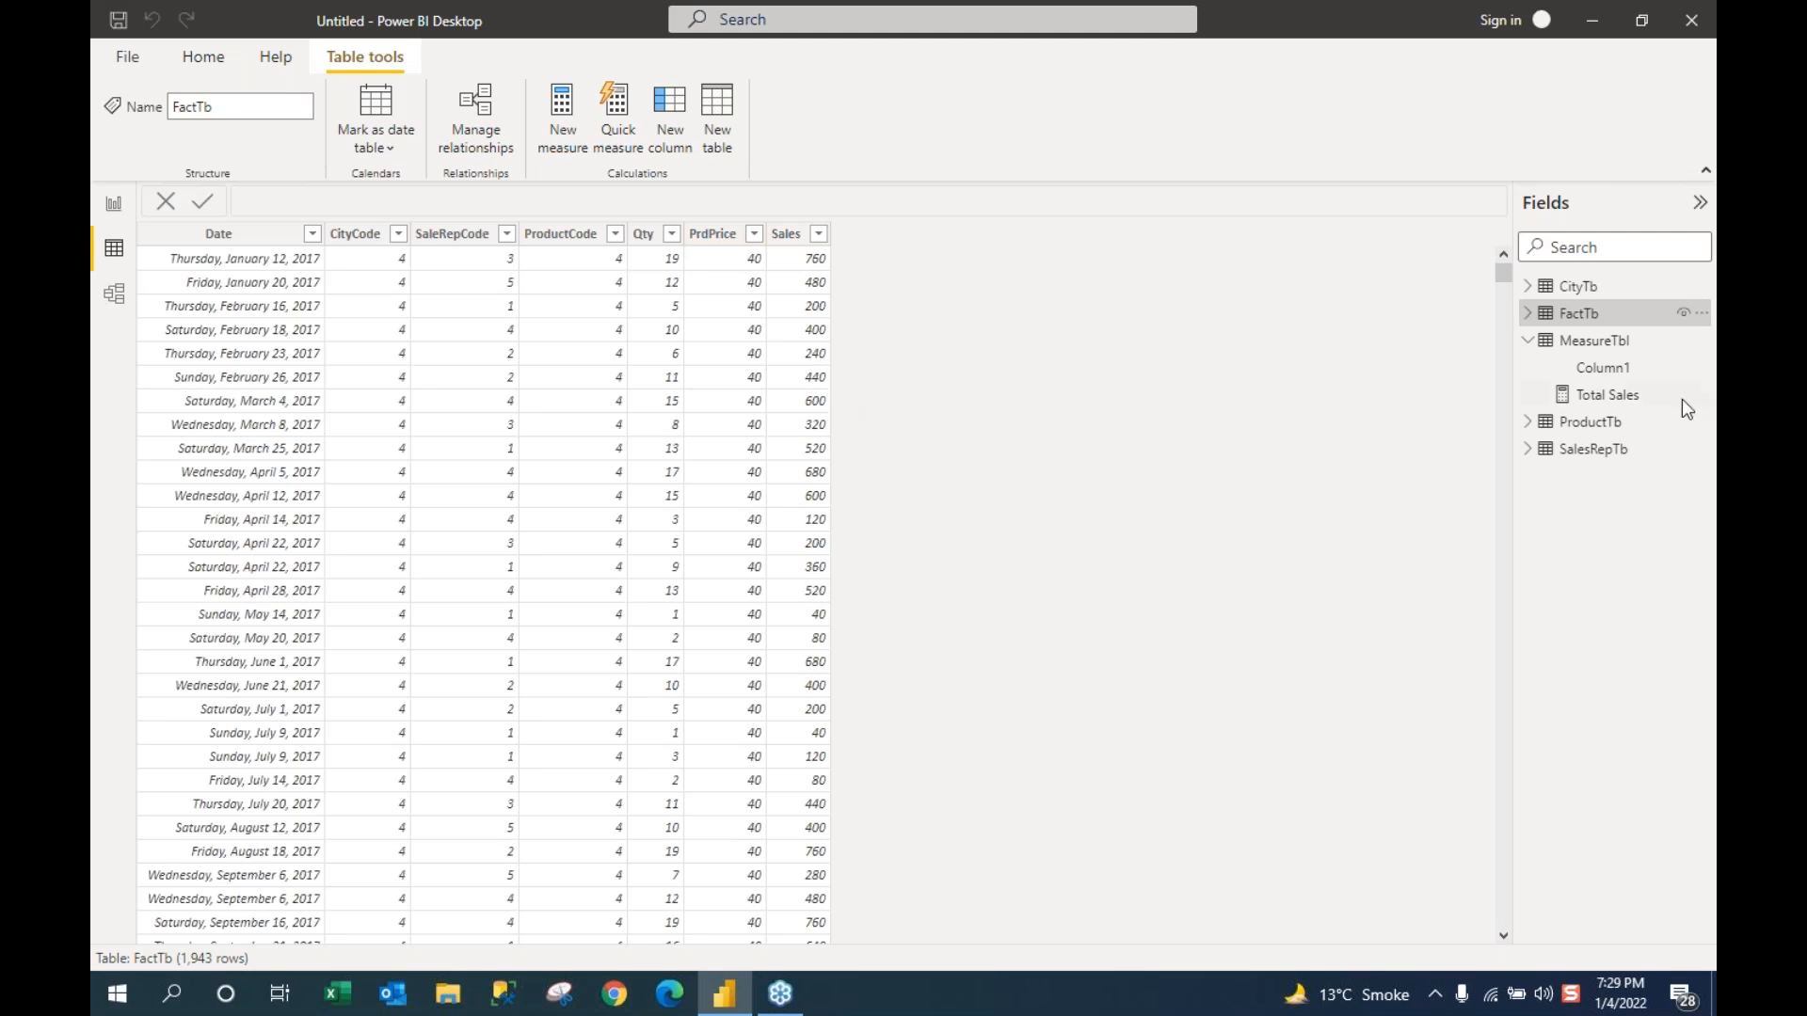
click(1530, 340)
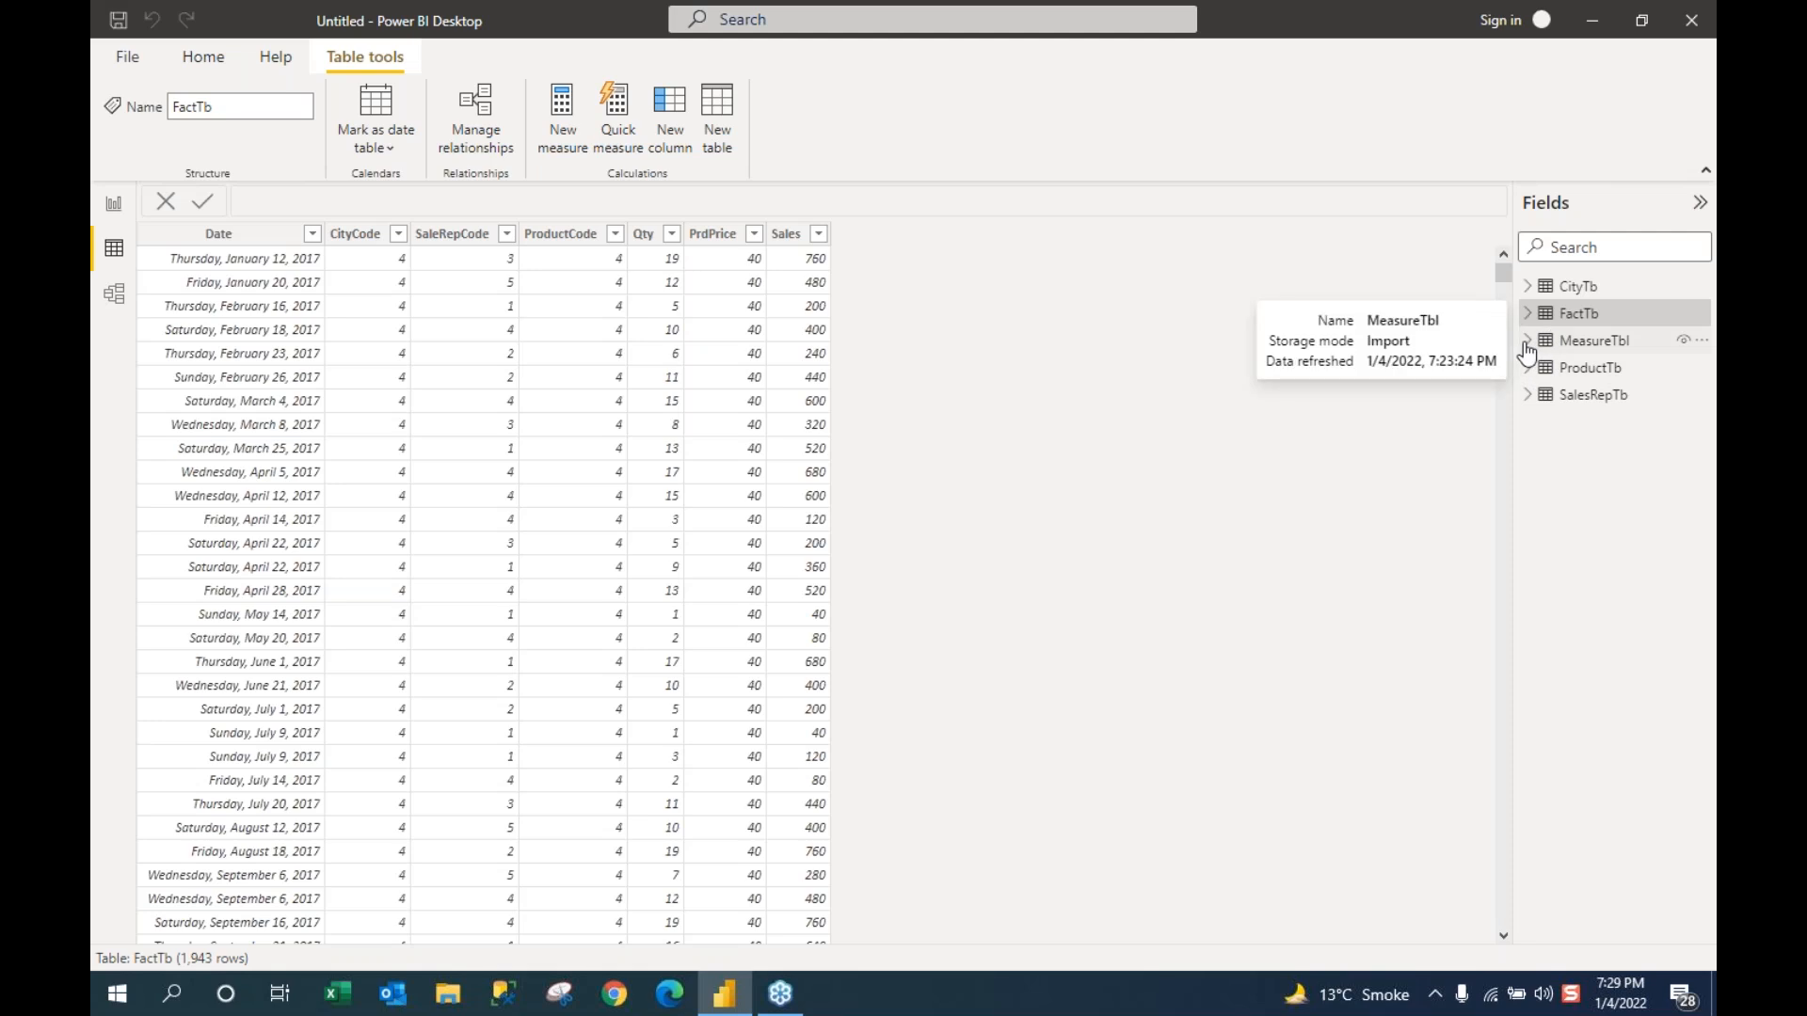
click(1531, 343)
Step: Create and commit a MeasureTbl measure TSales = SUM(FactTb[Sales])
right_click(1610, 350)
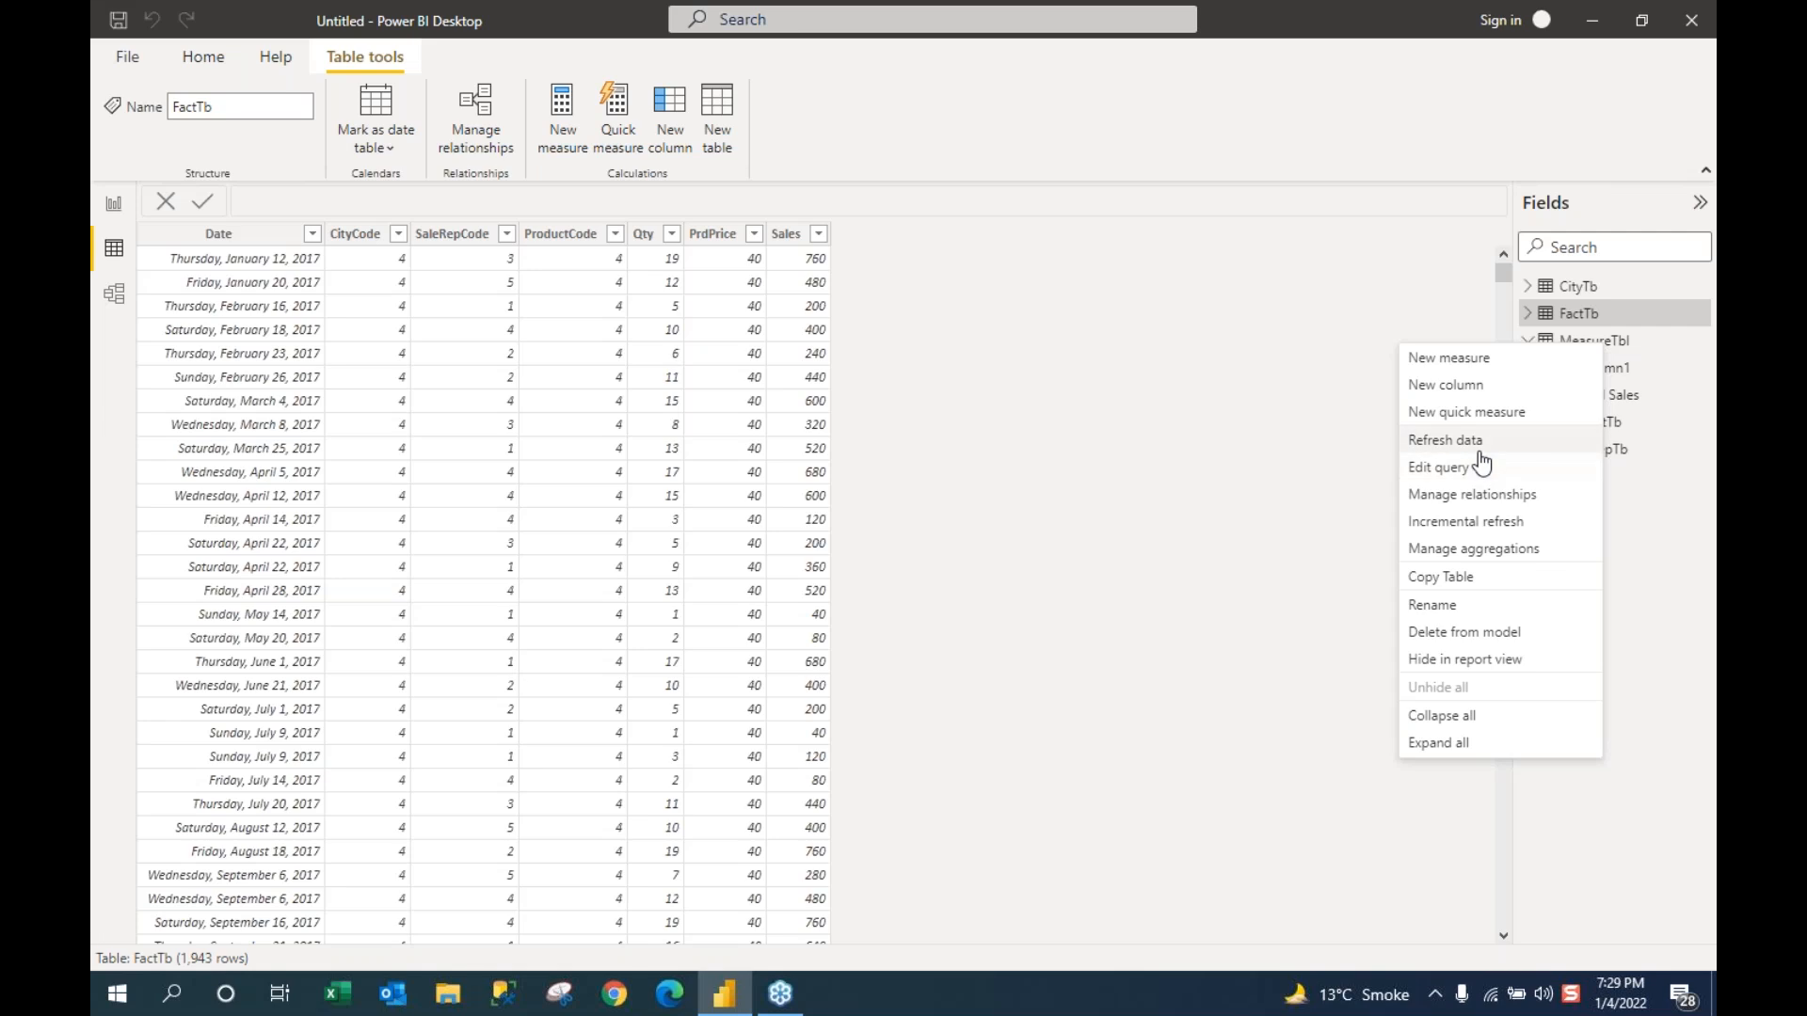
click(1464, 360)
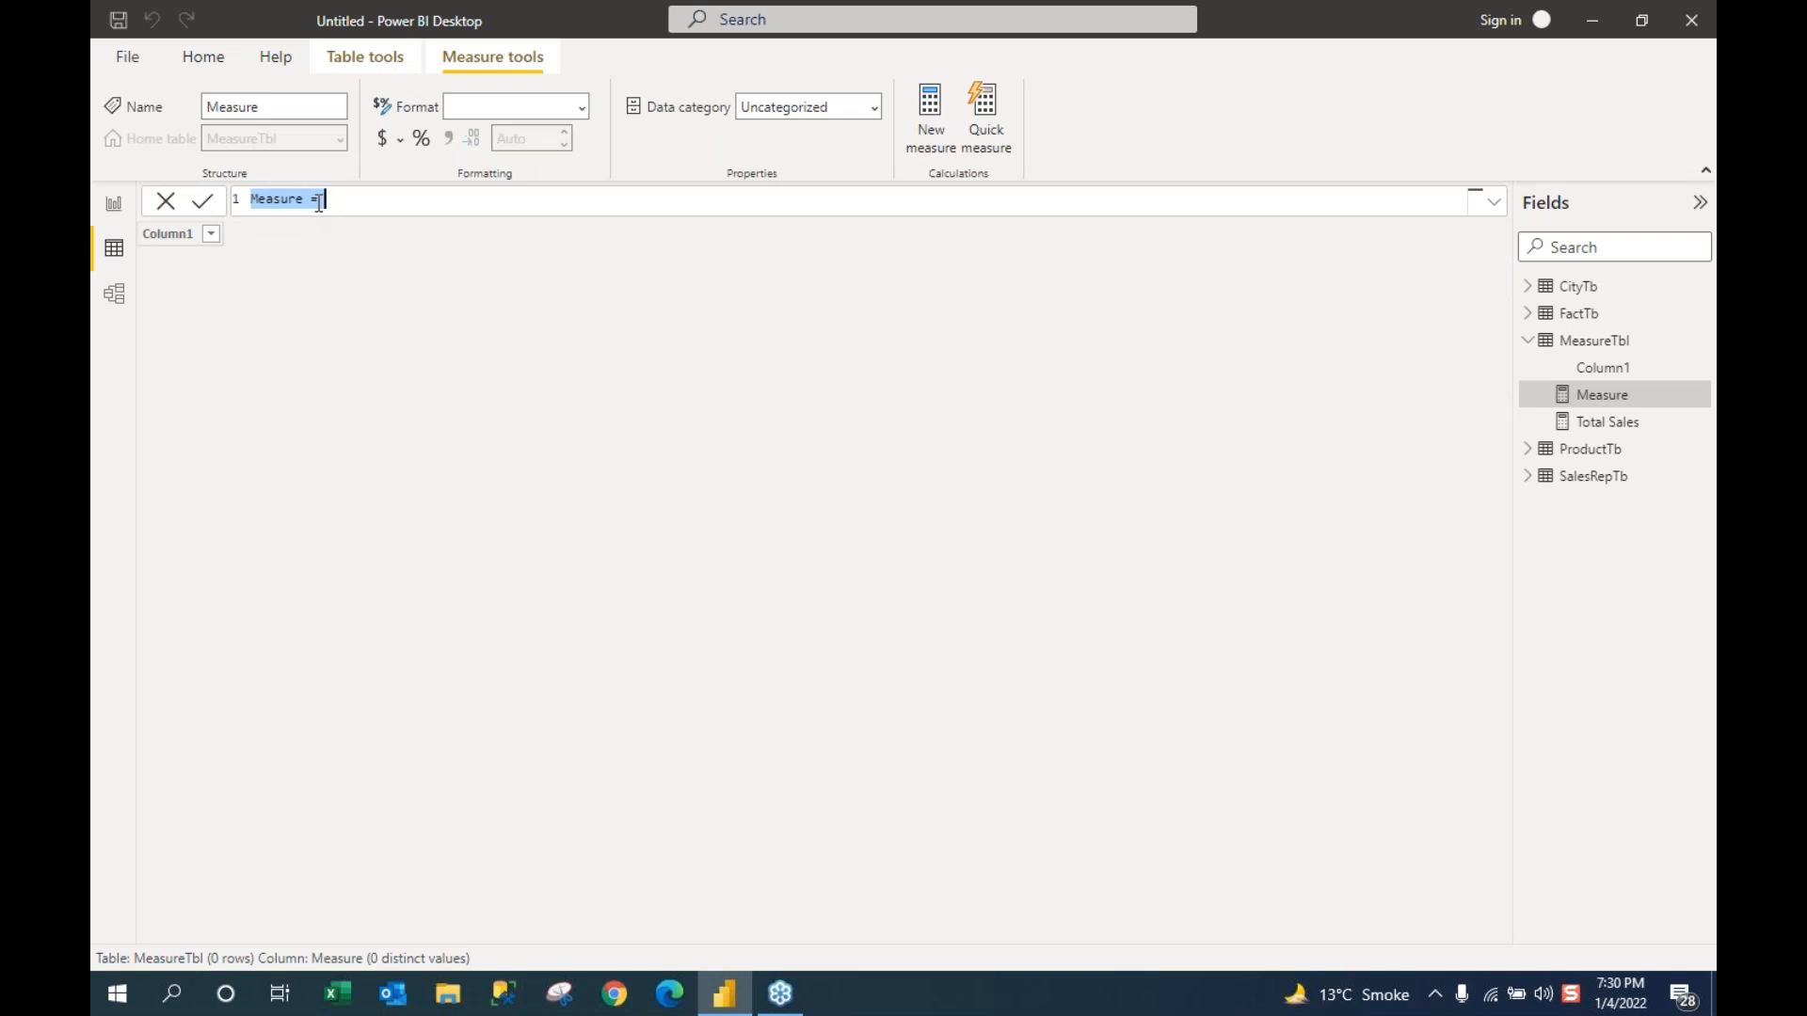
text(TSales = Sum)
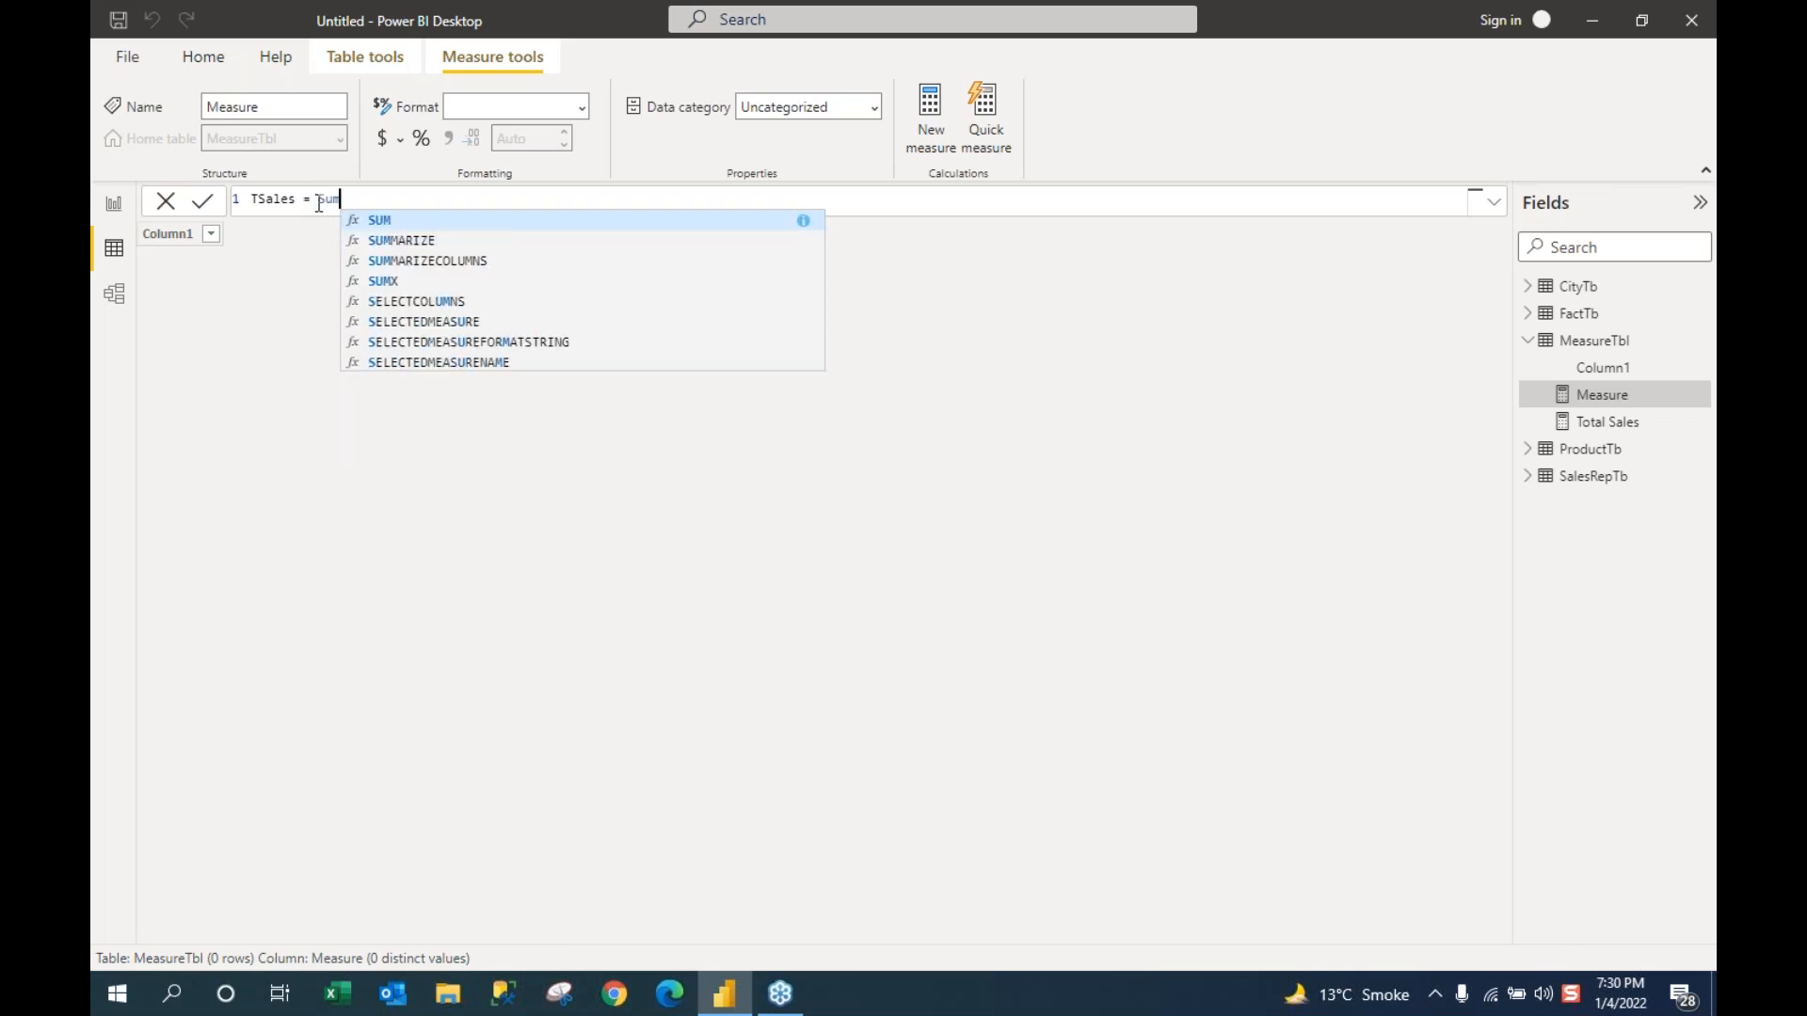
key(Tab)
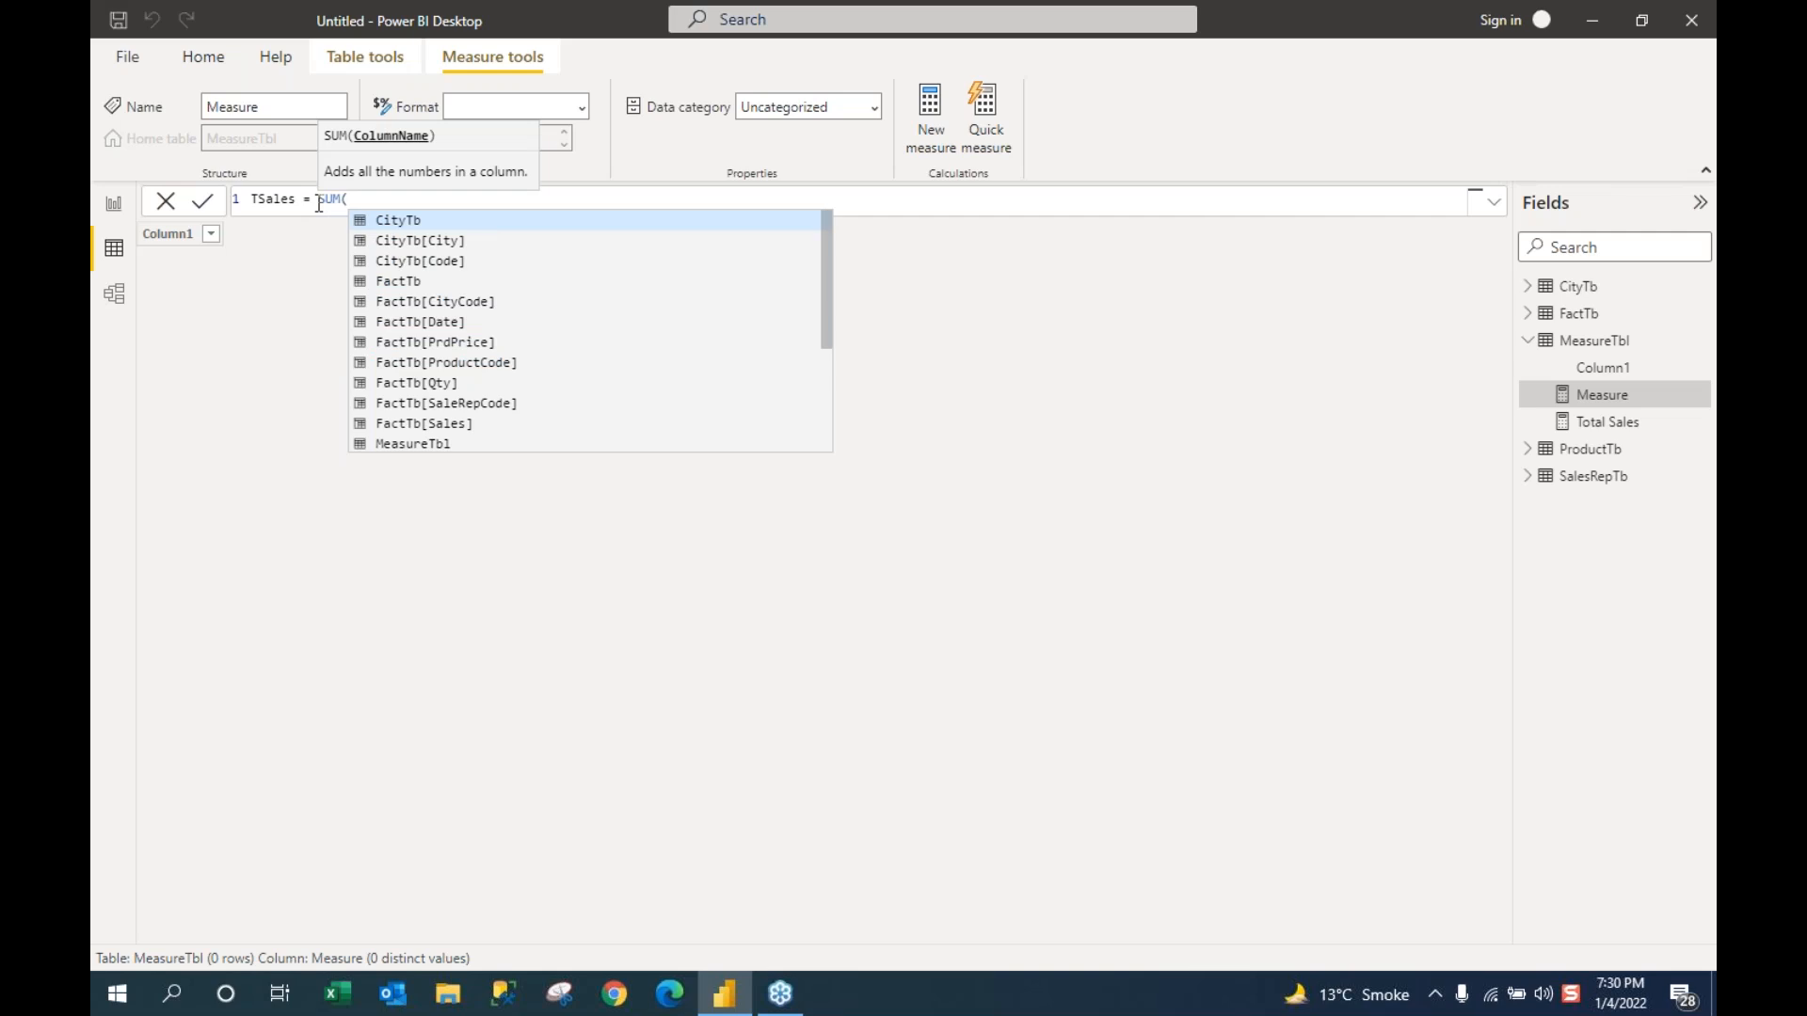
text(fact)
key(Down)
key(Down)
key(Down)
key(Down)
key(Down)
key(Down)
key(Down)
key(Tab)
text())
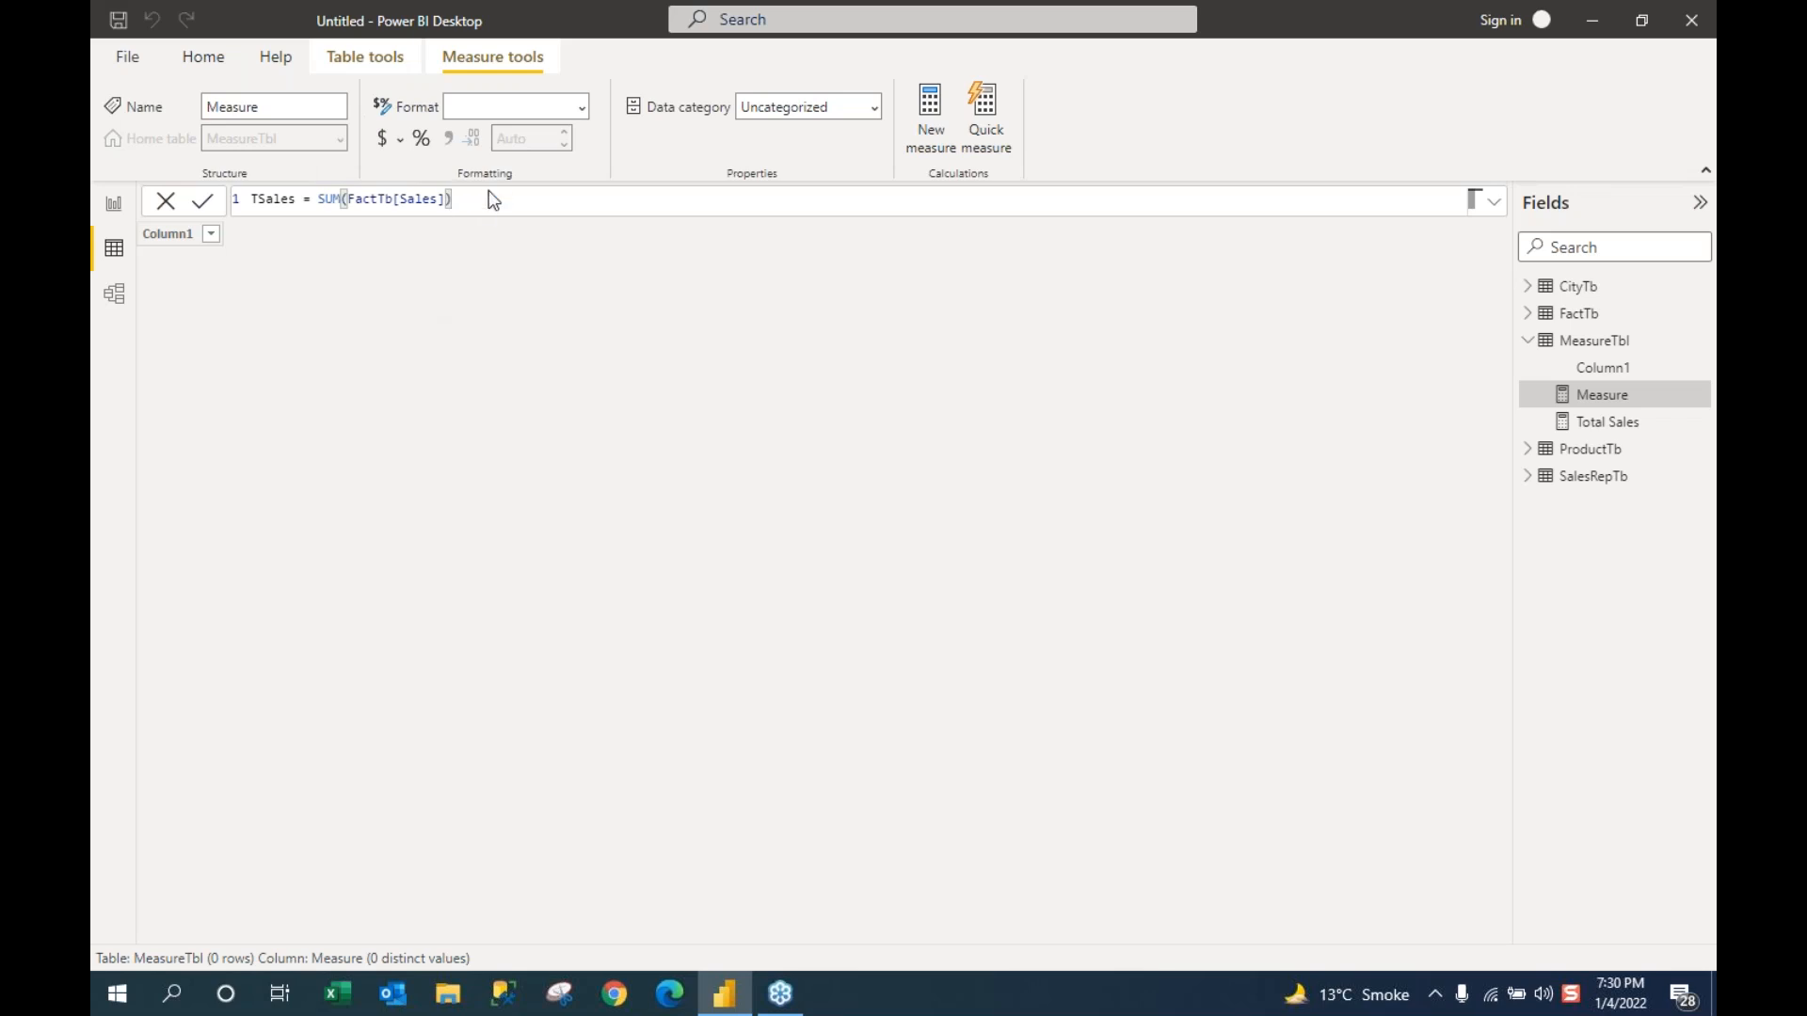
key(Return)
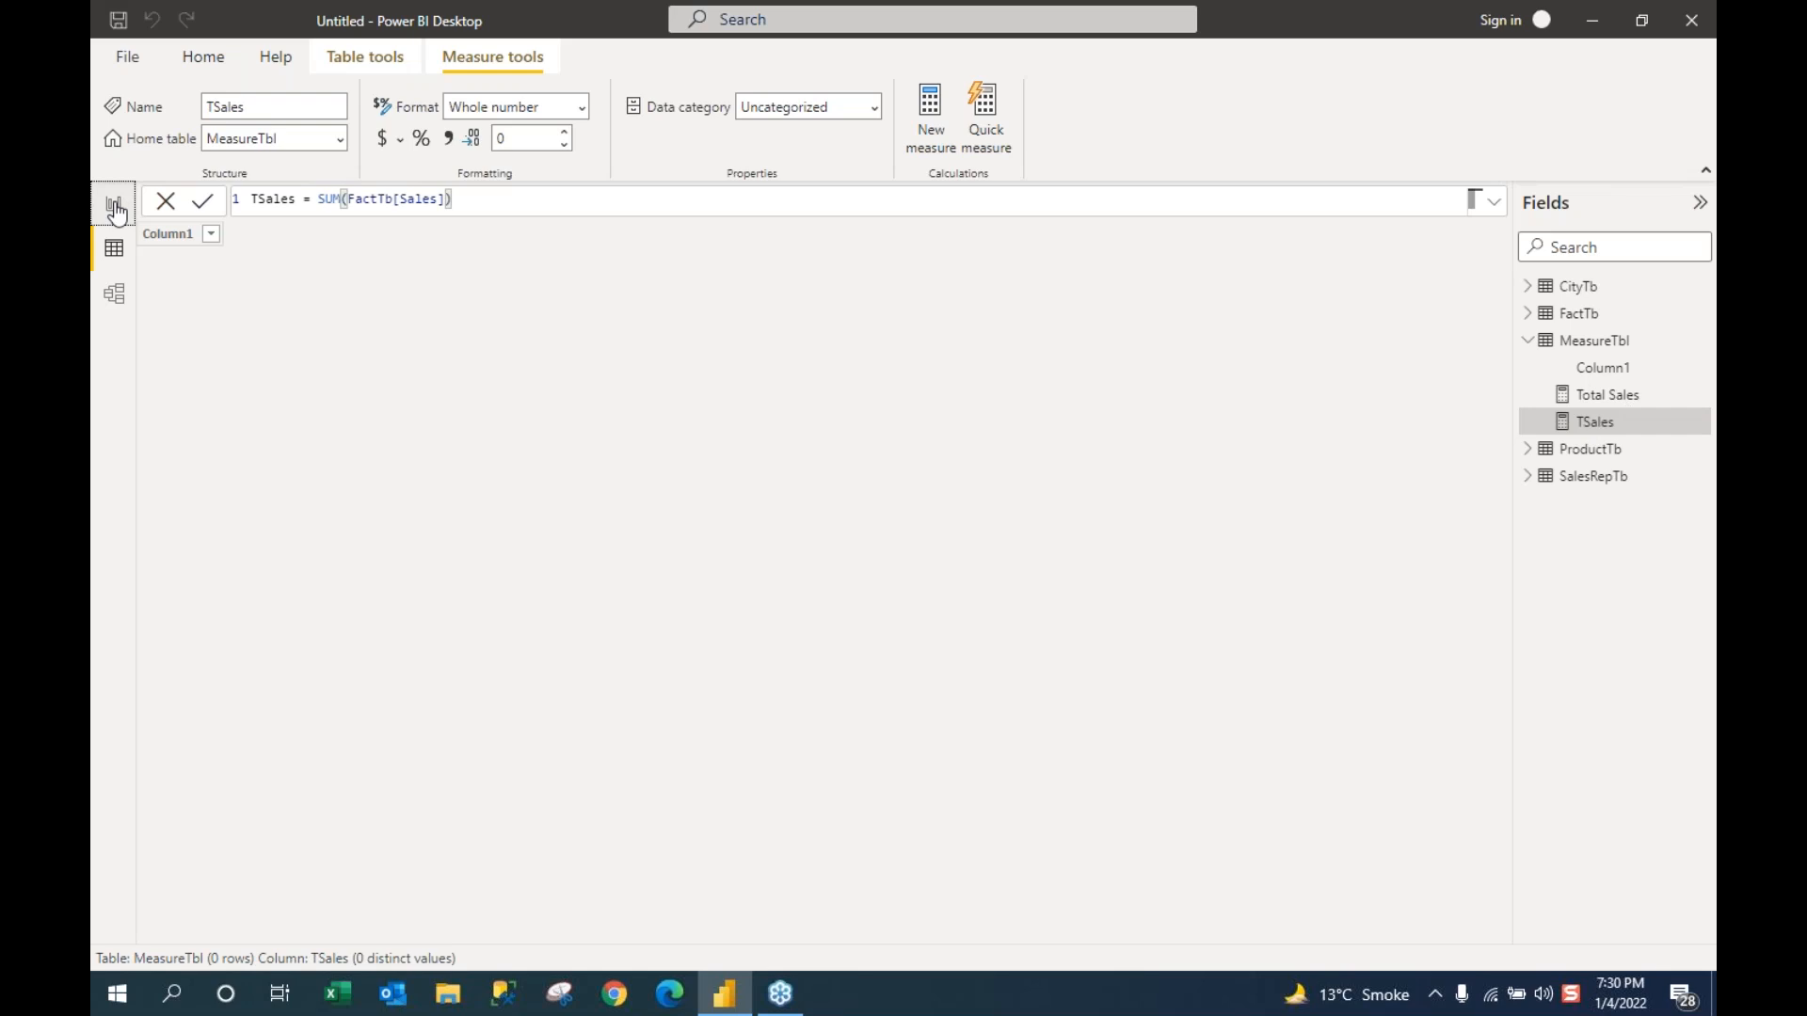
Step: Add TSales to the product table visual, compare both measure formulas, then view FactTb's rows
click(114, 206)
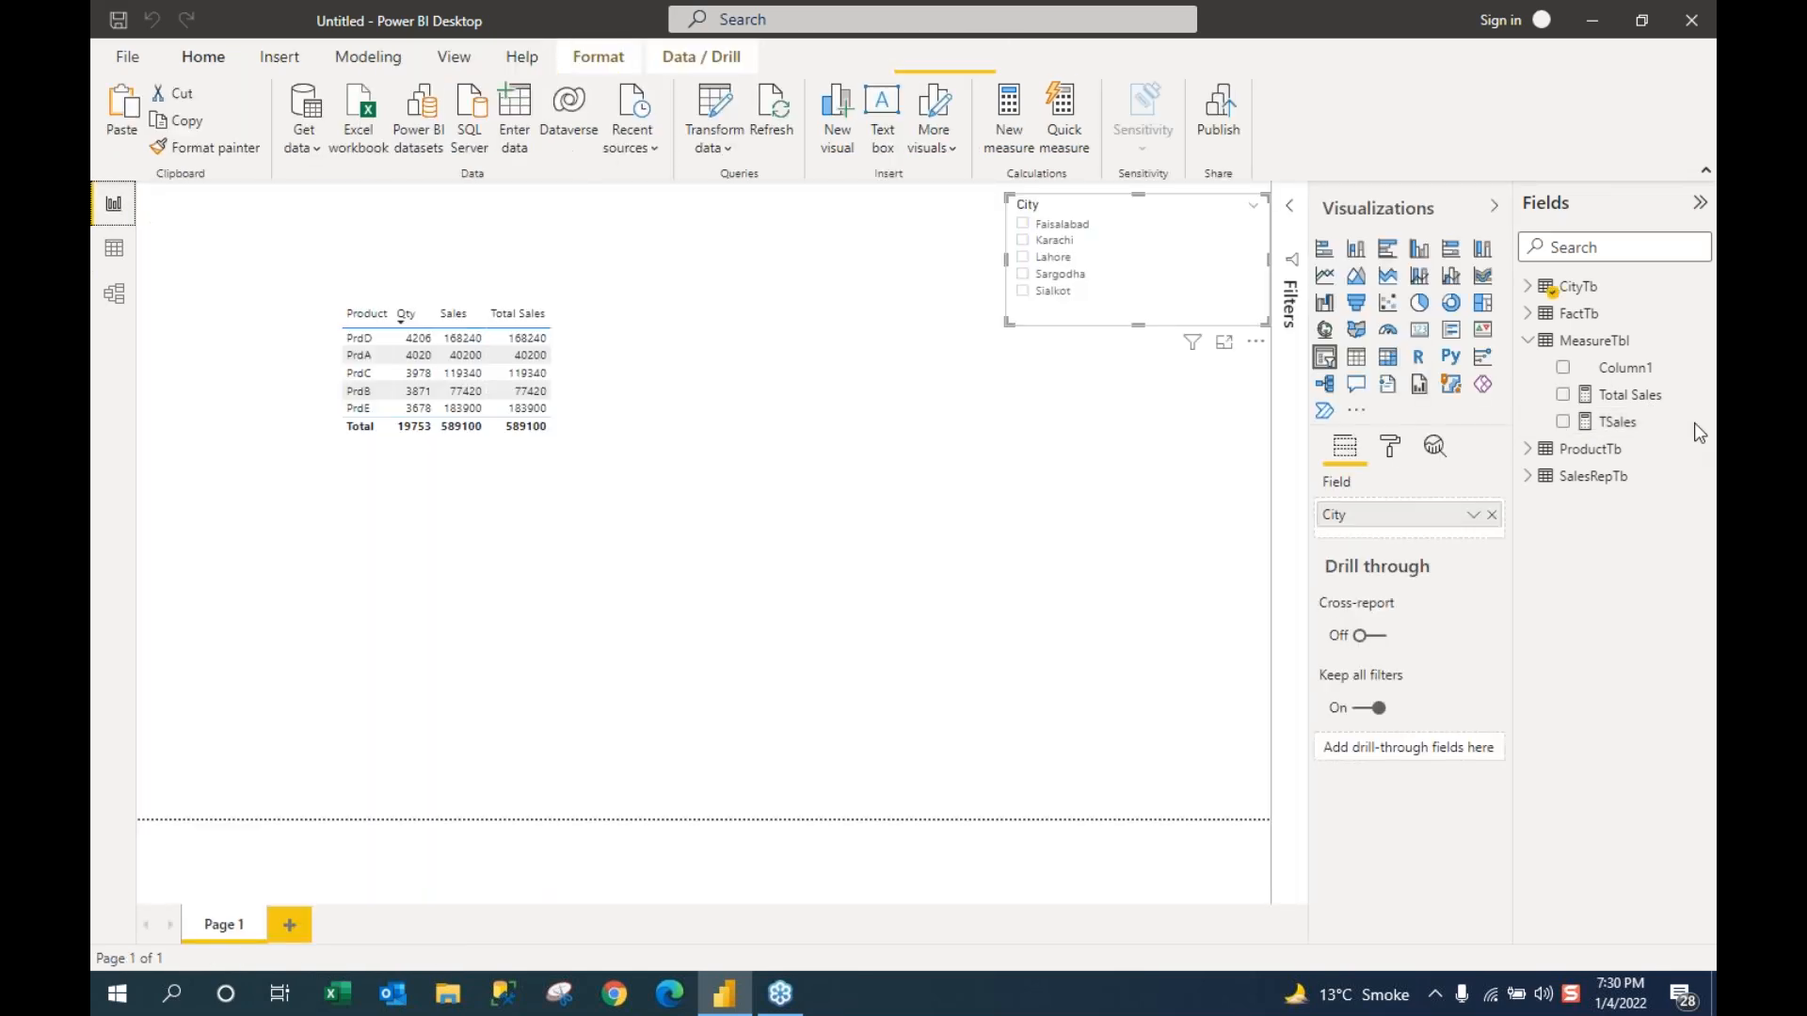
drag(1617, 422, 568, 365)
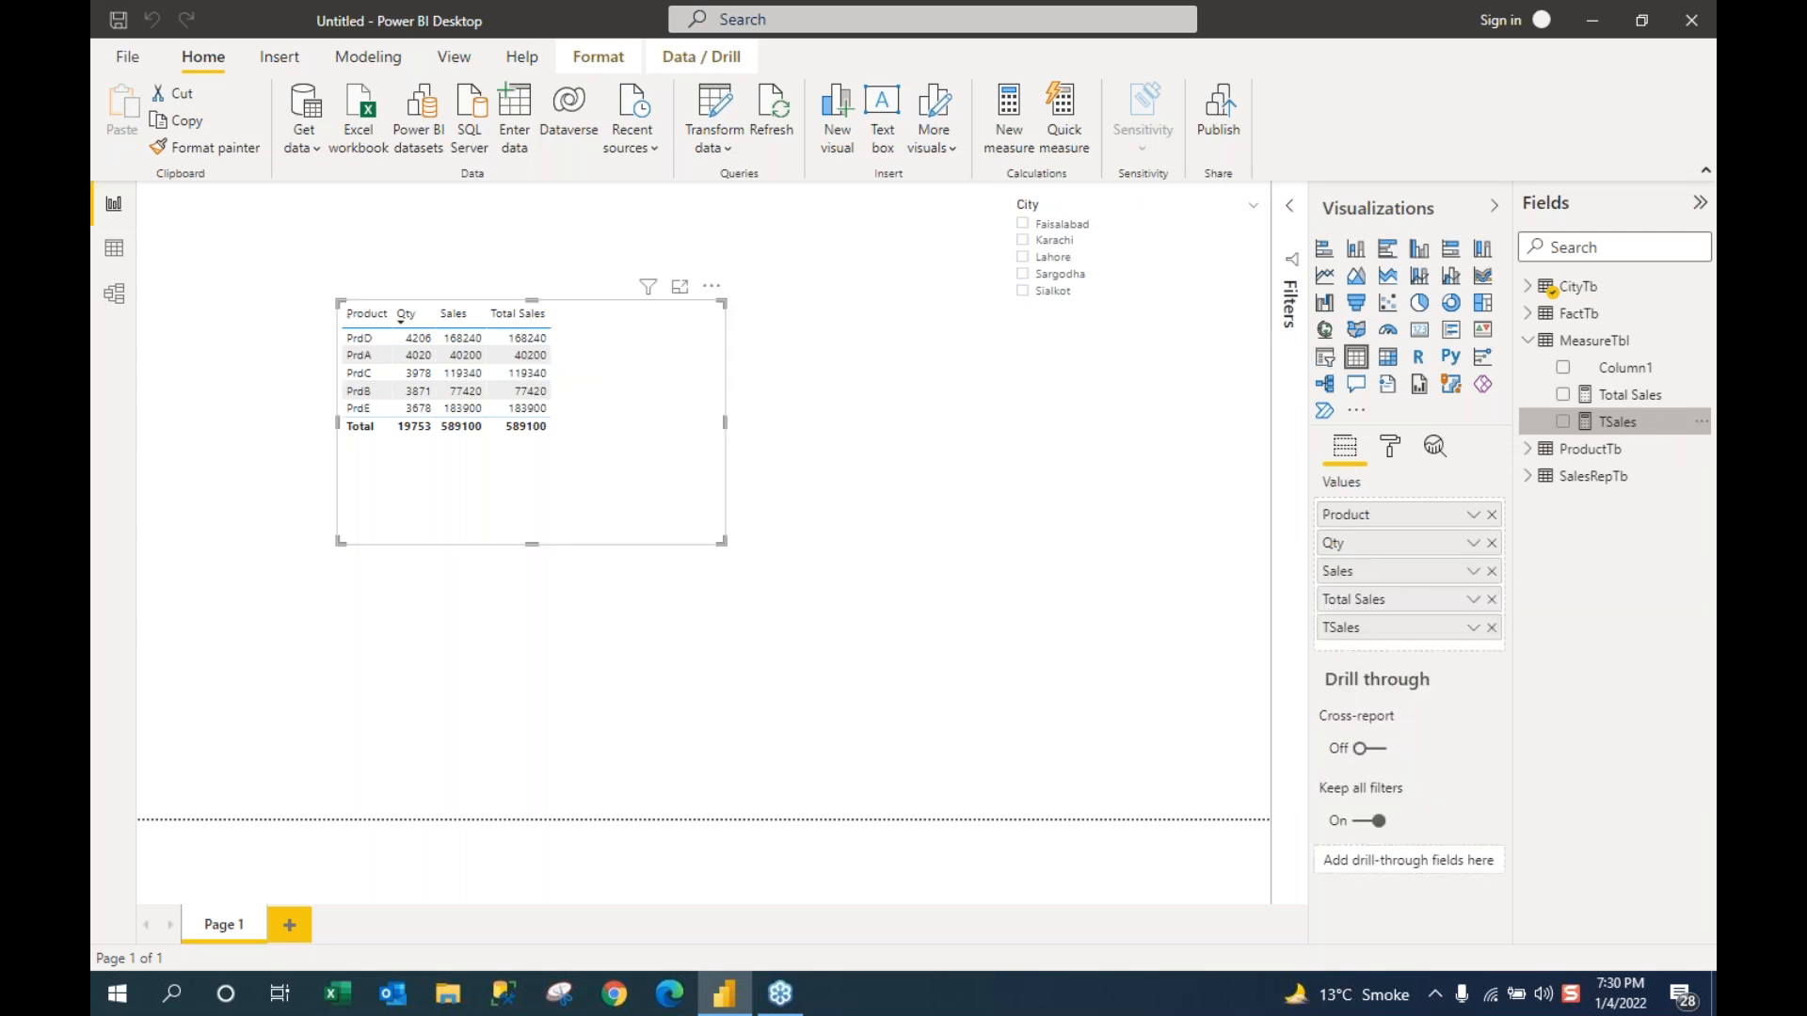
click(1624, 400)
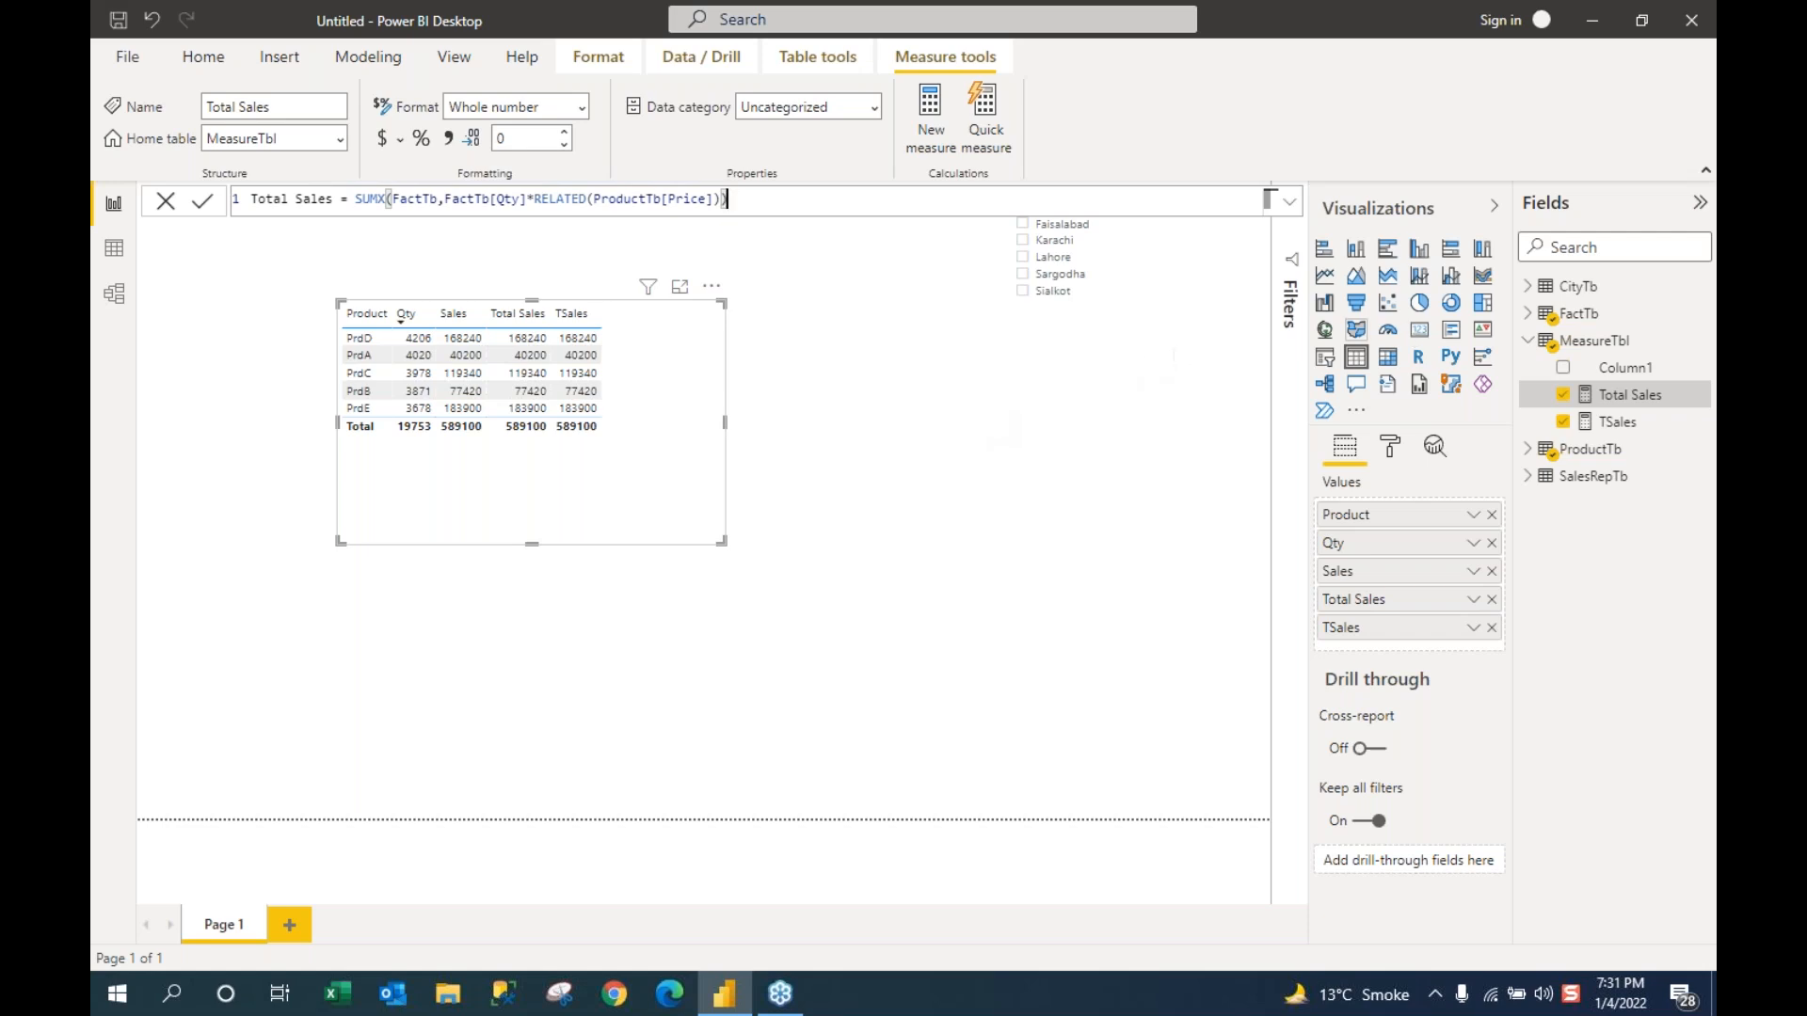
click(1611, 429)
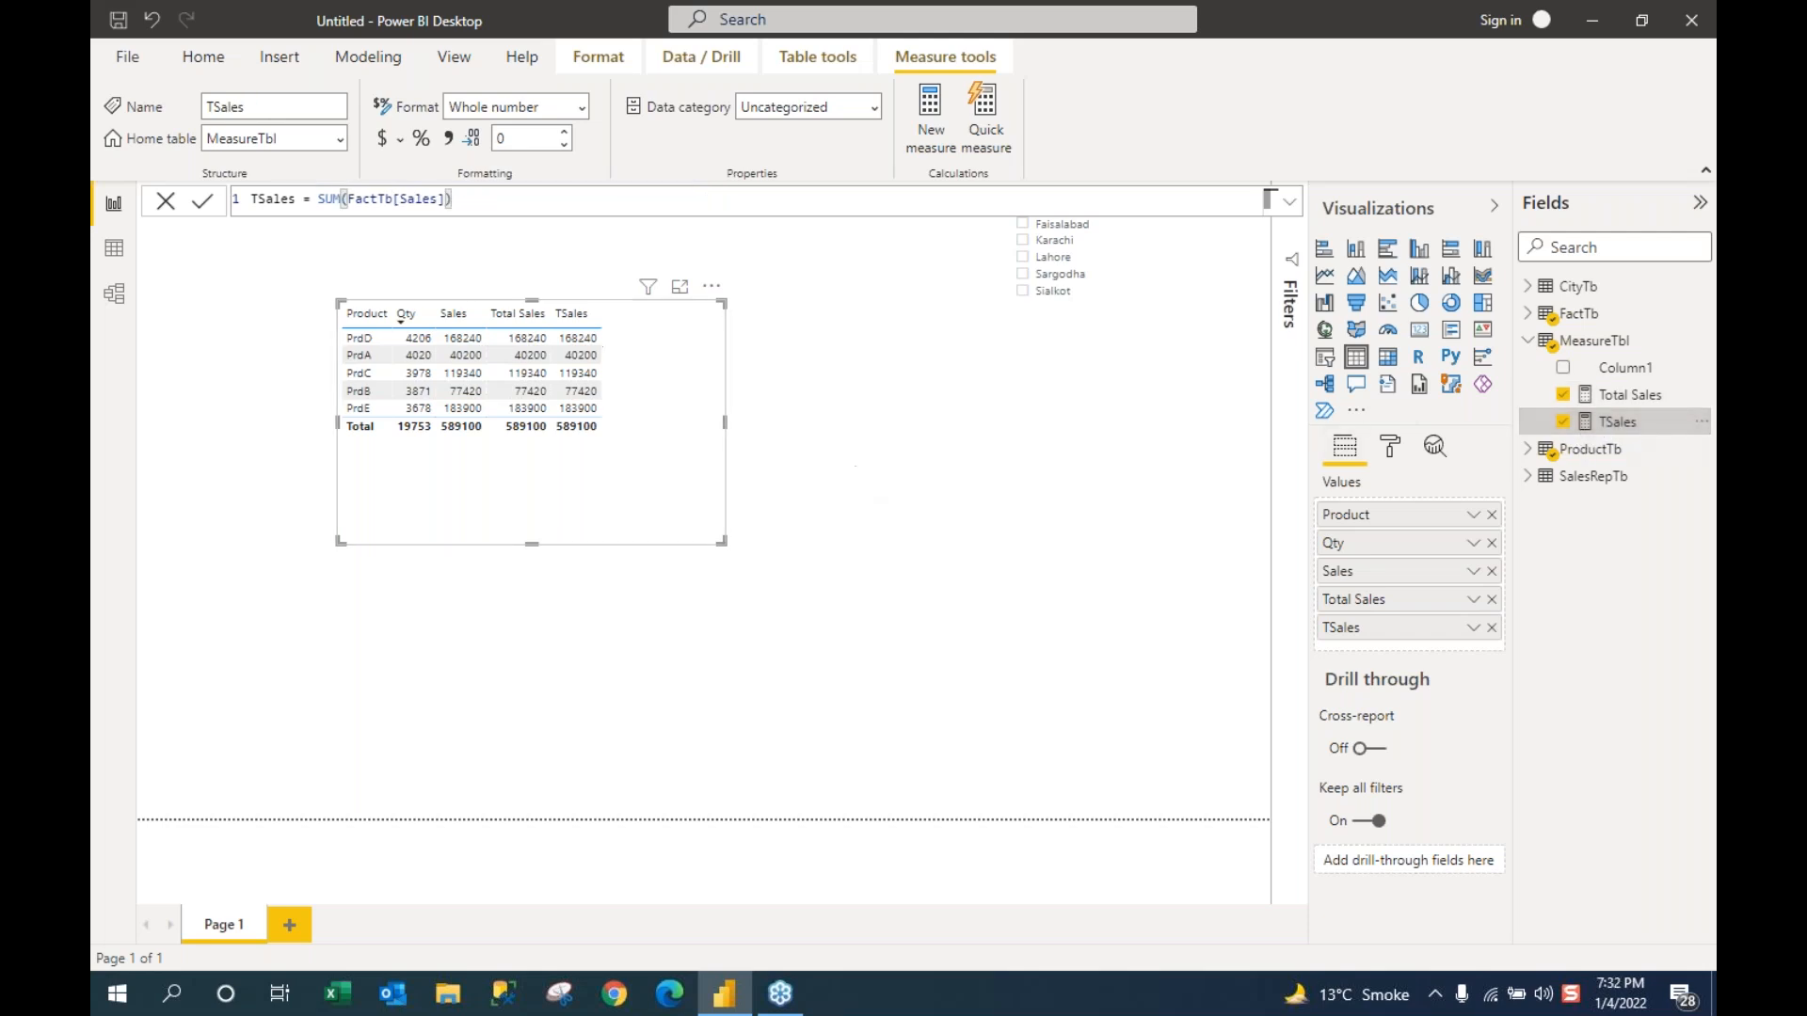
click(114, 248)
click(1590, 317)
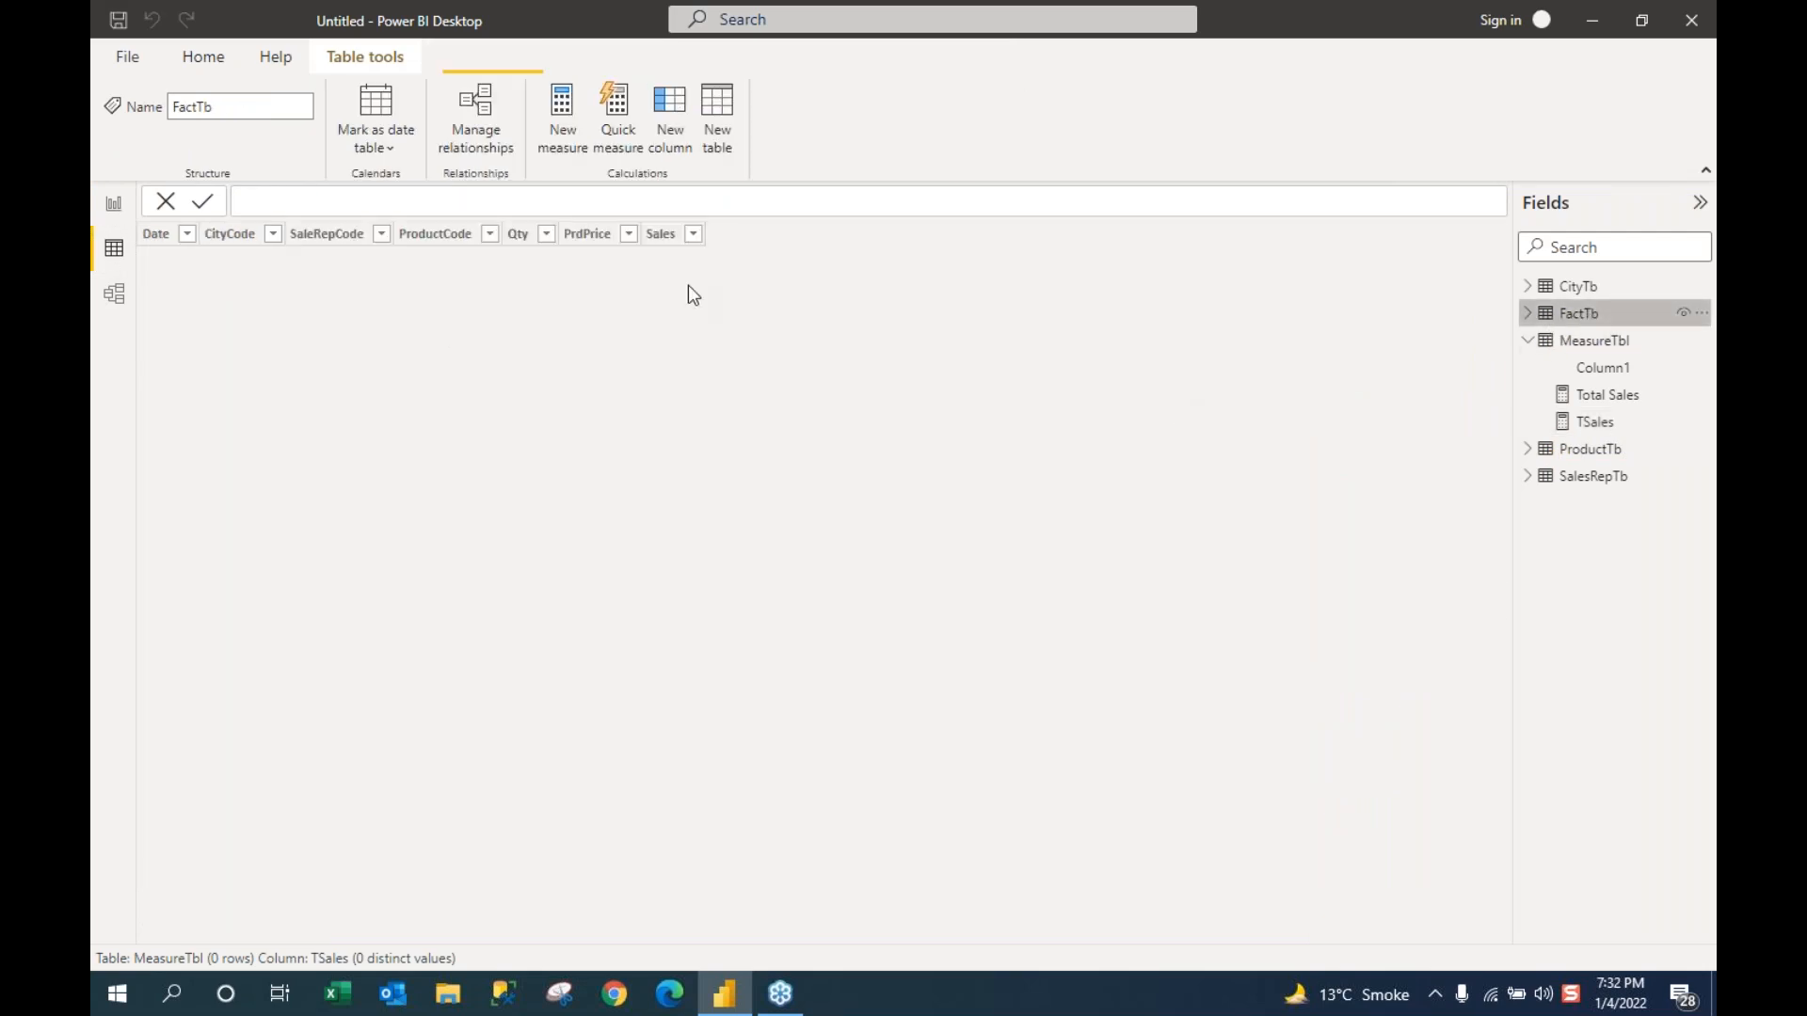
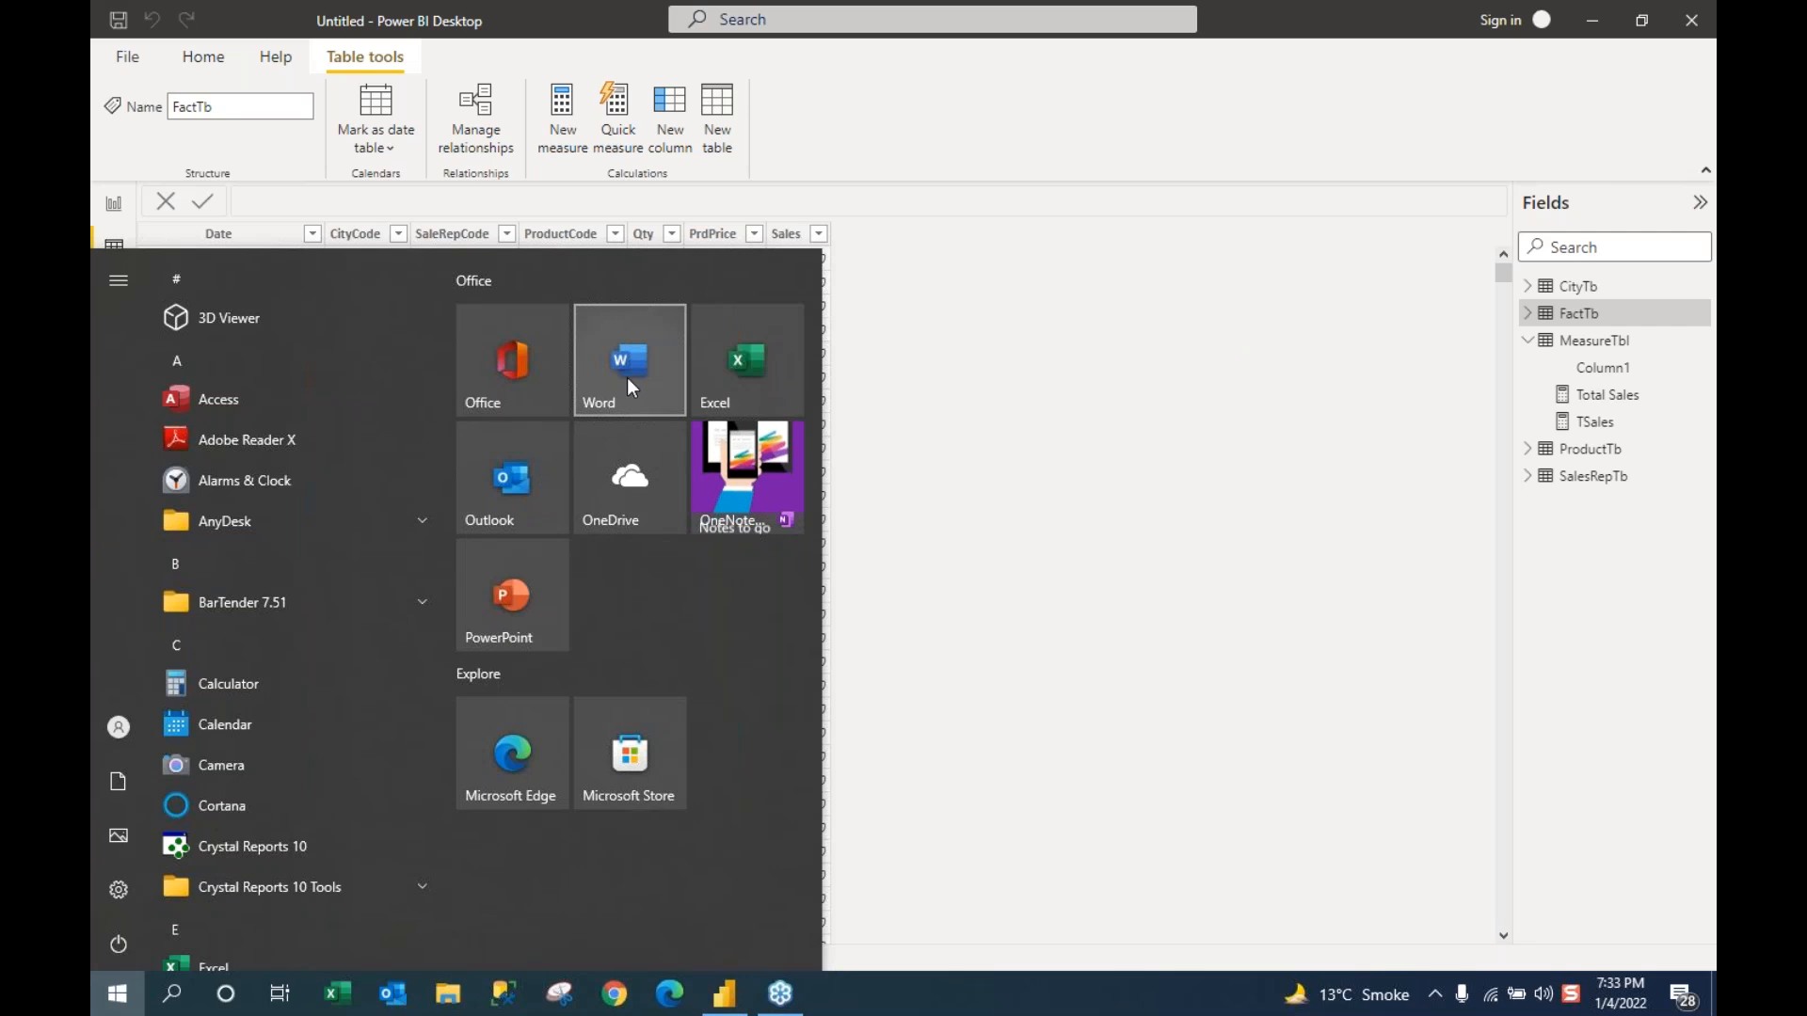
Step: Begin a new MeasureTbl measure 'TestM = SUMX(' and then cancel the unfinished formula
click(994, 573)
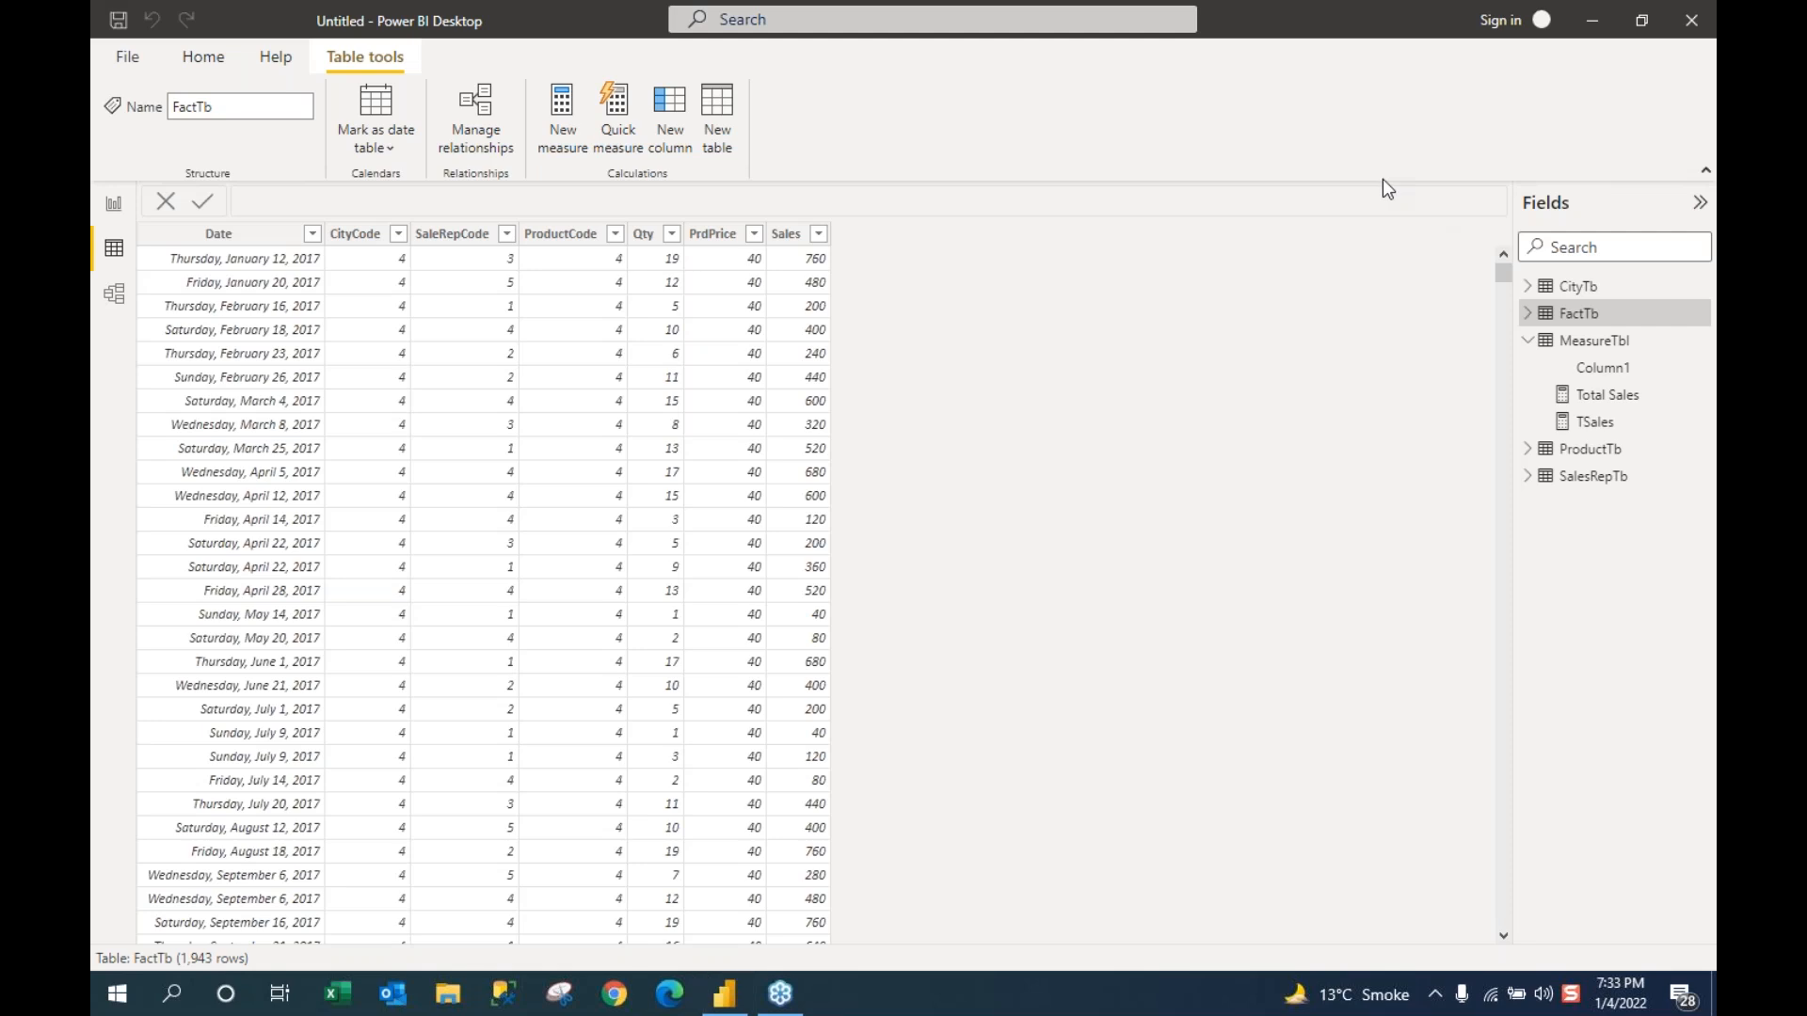
right_click(1604, 348)
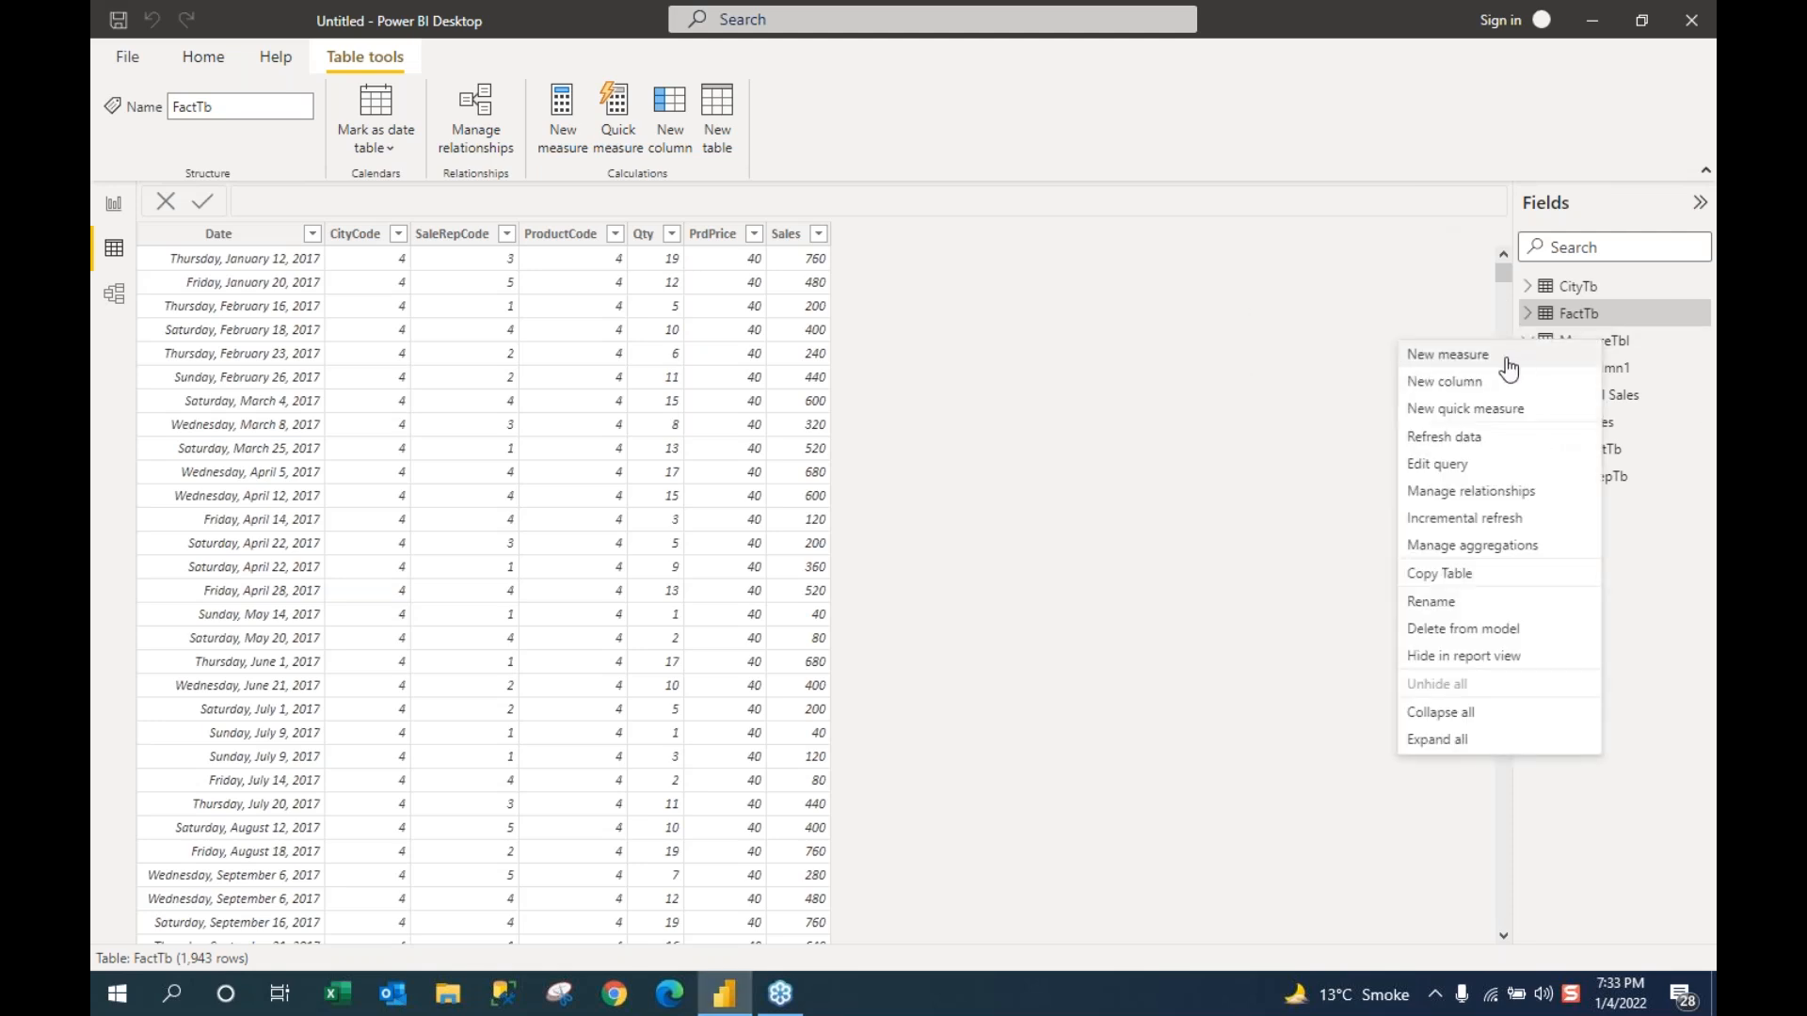
click(1316, 364)
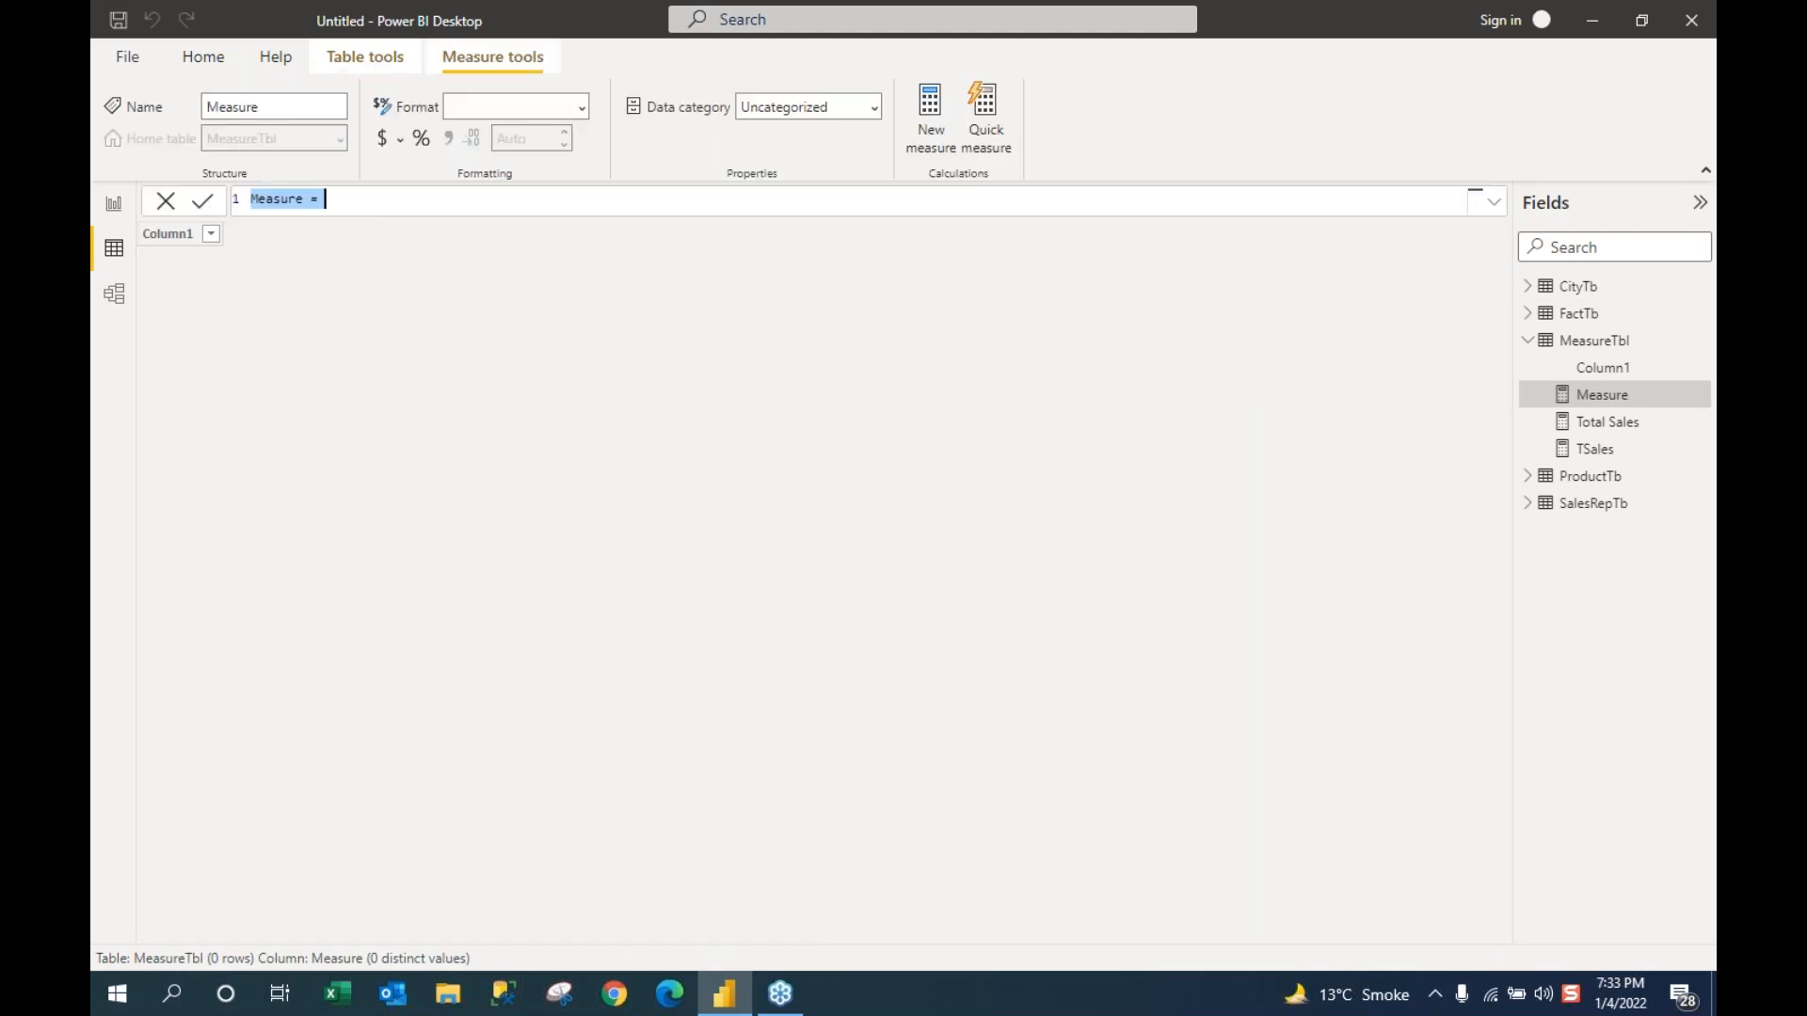
text(TestM = sumx)
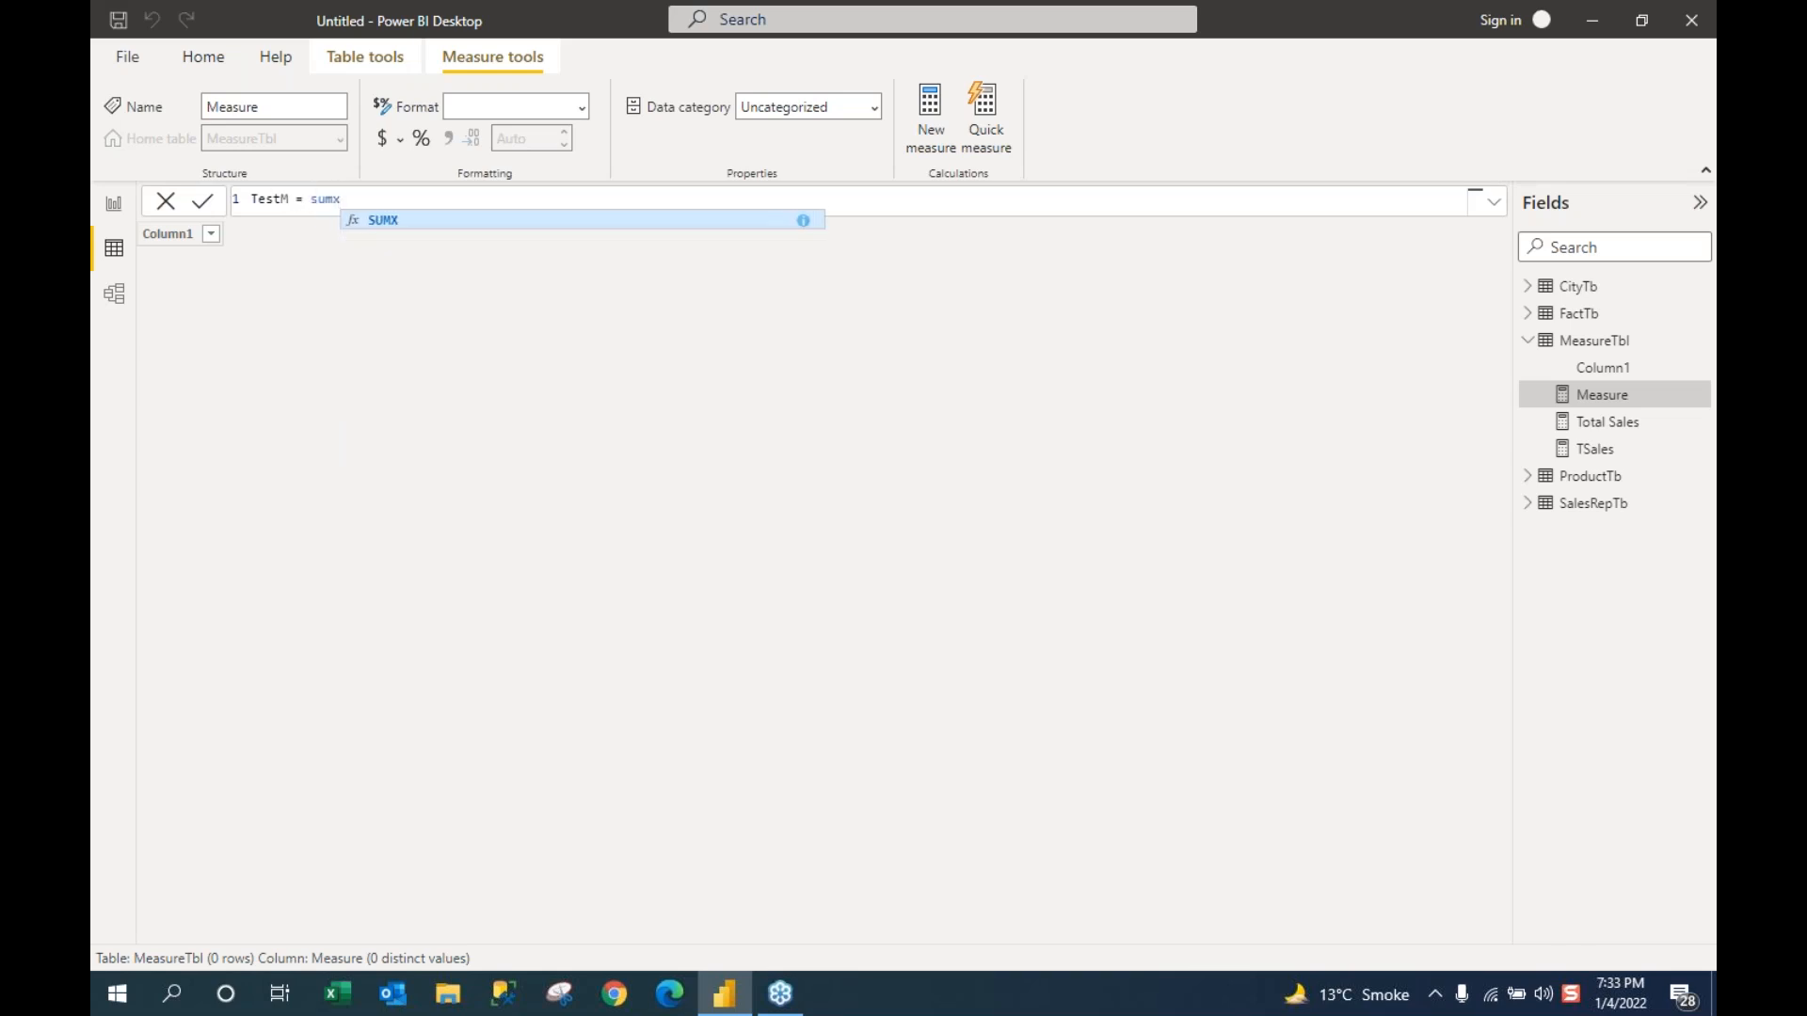
key(Tab)
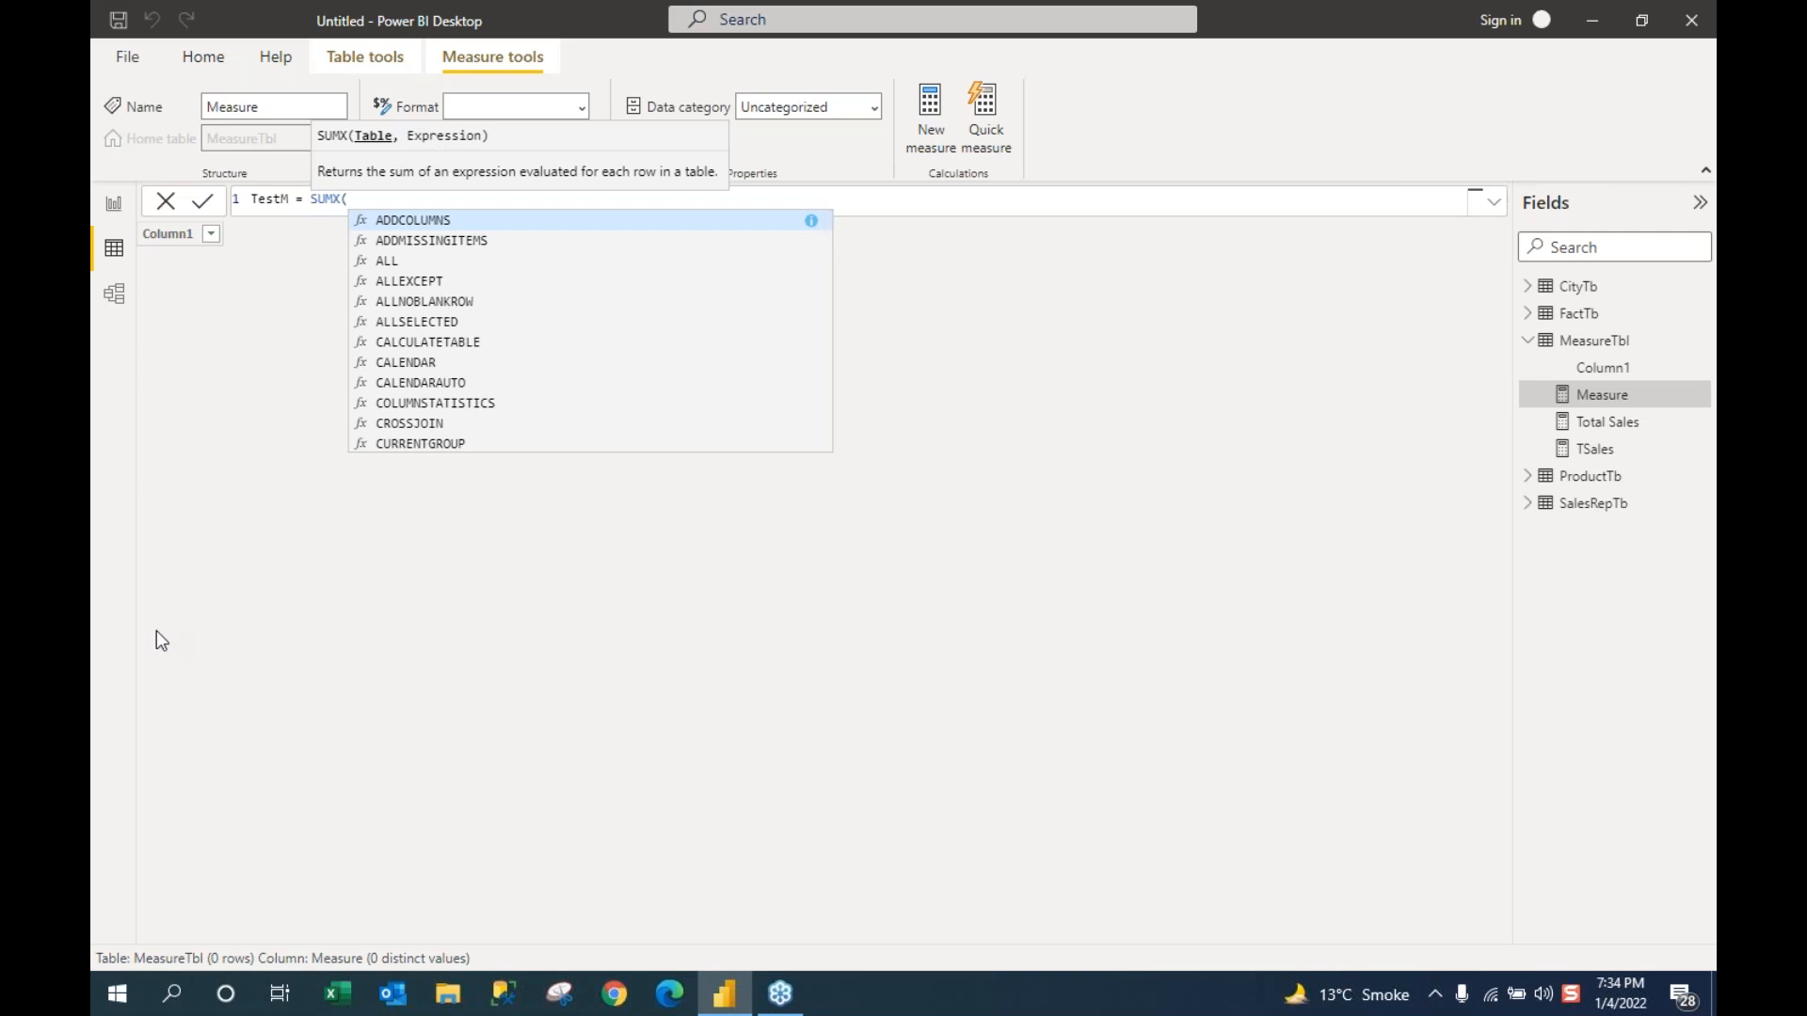
key(Escape)
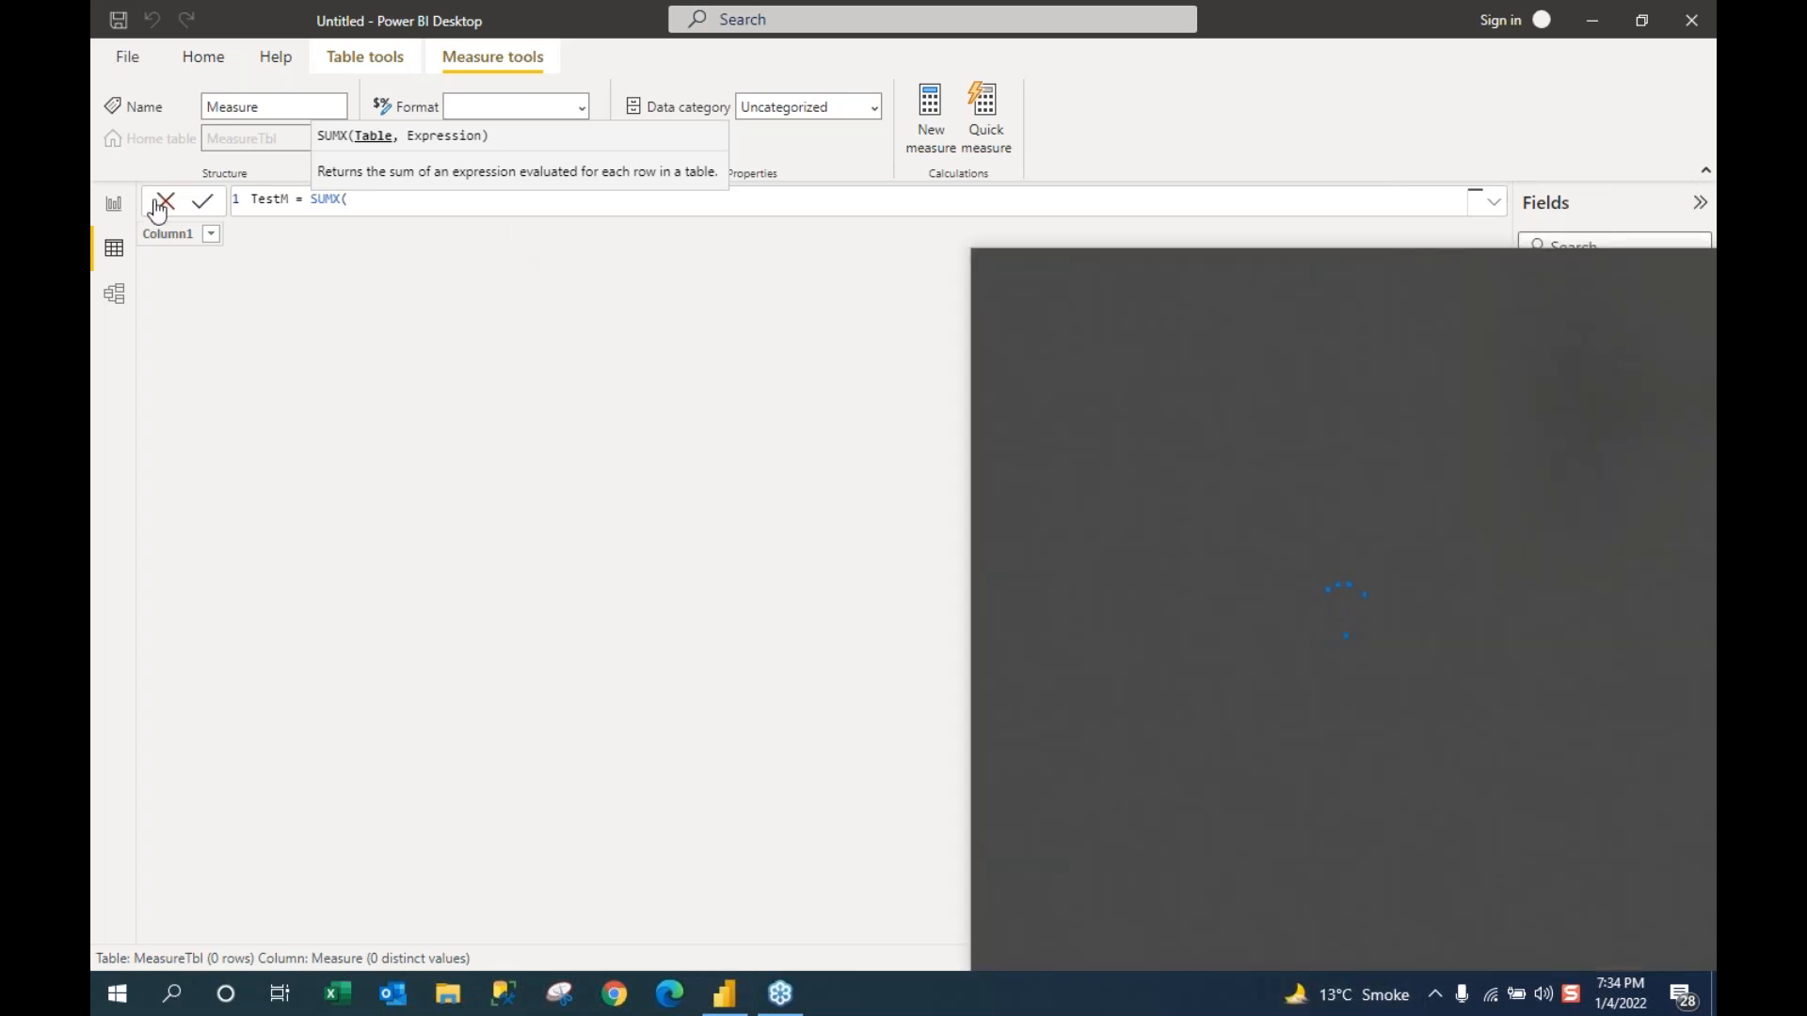
click(165, 201)
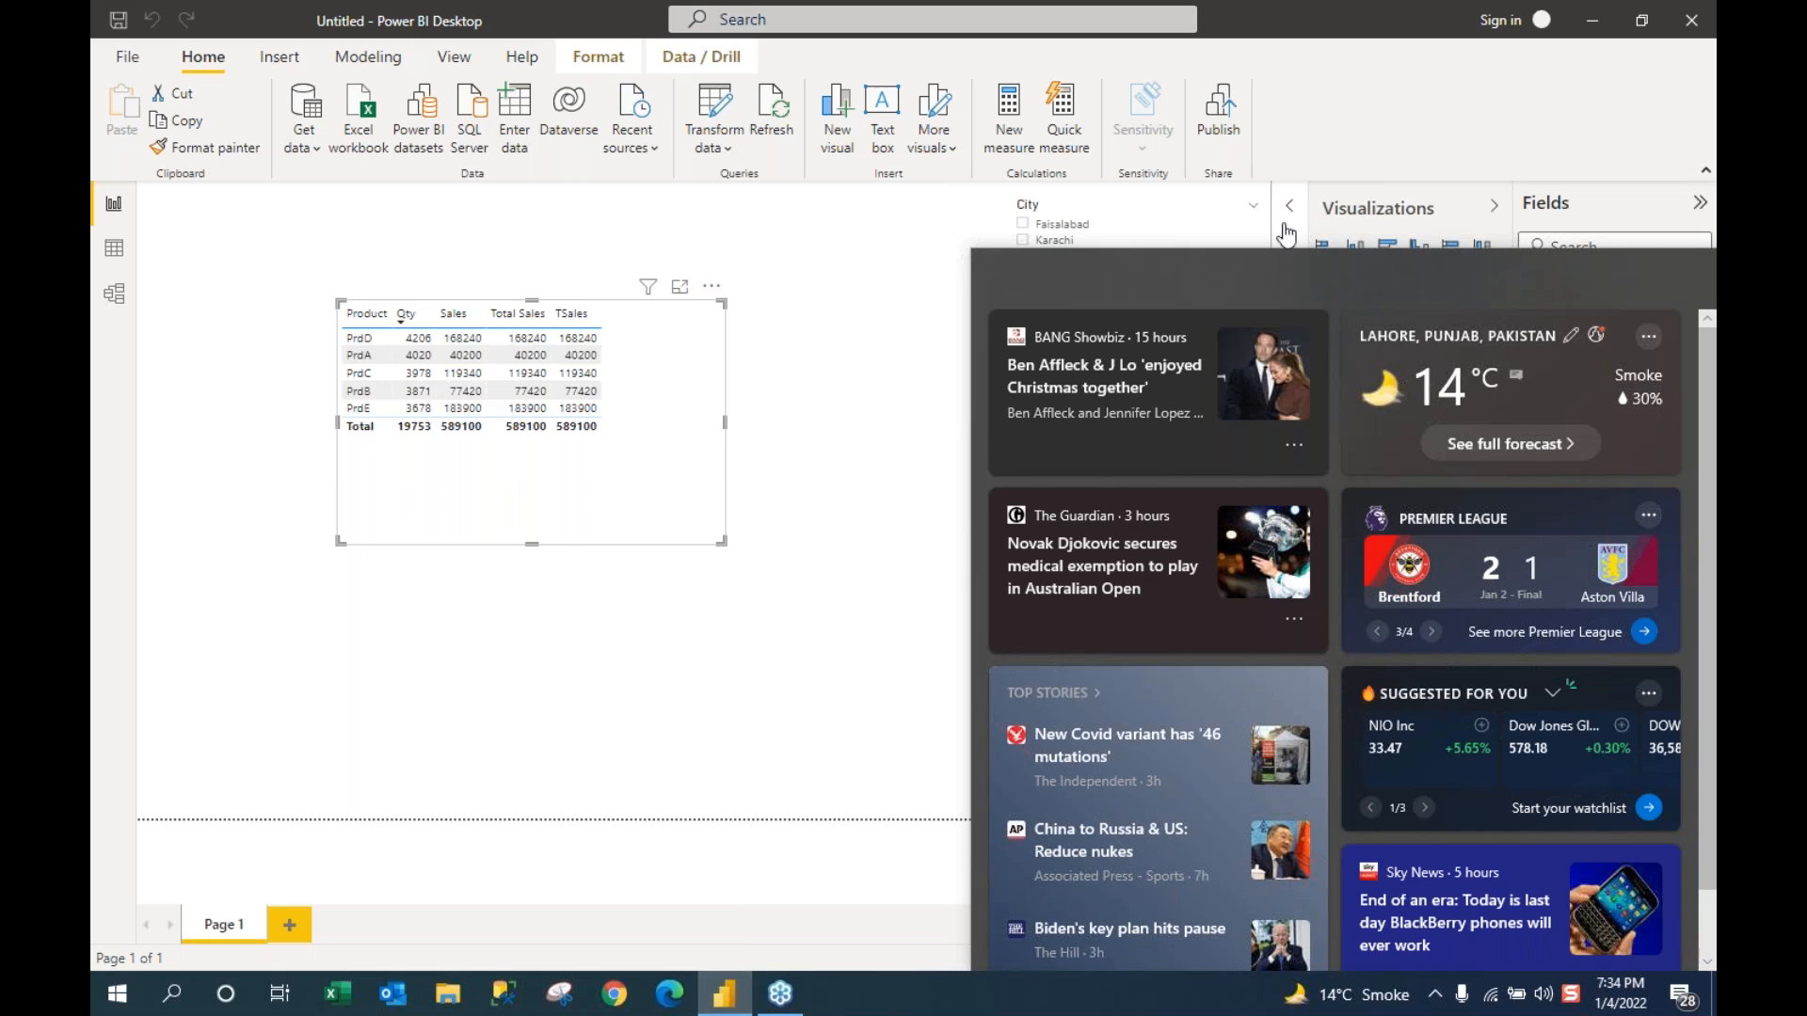
Step: Deselect the report visual and open the Microsoft Start news feed in Edge
click(930, 279)
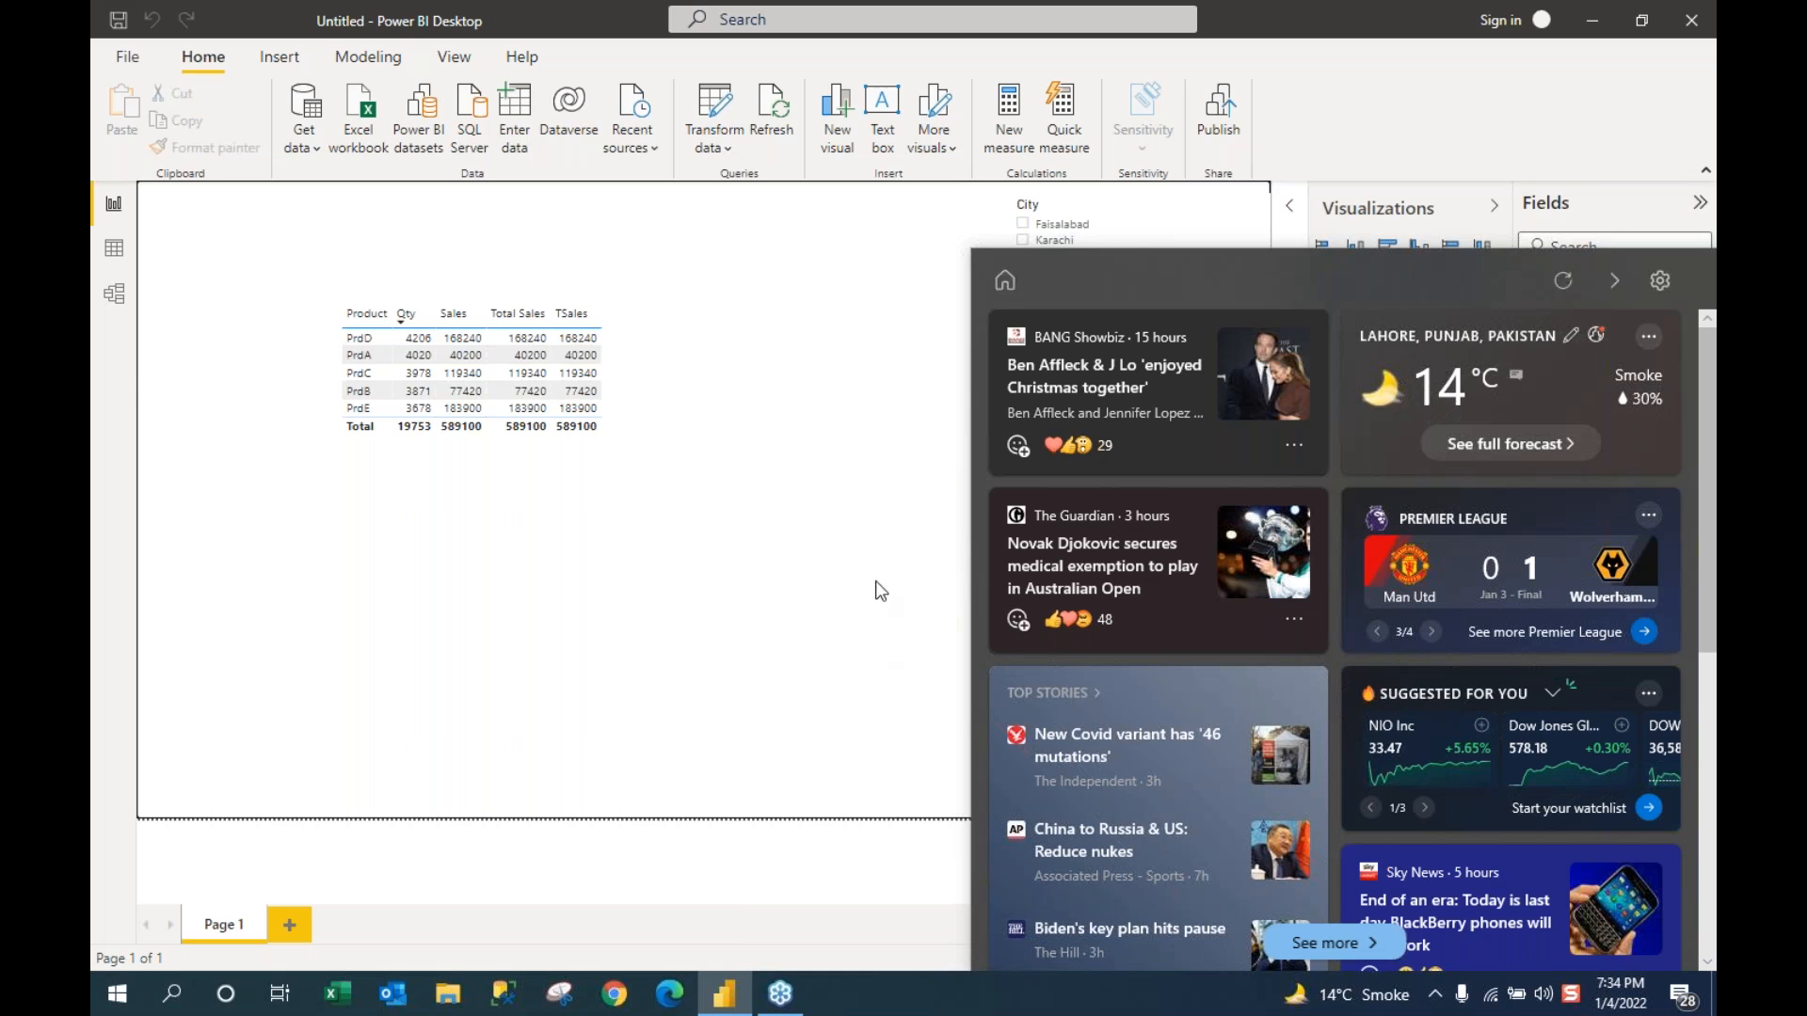
click(1612, 282)
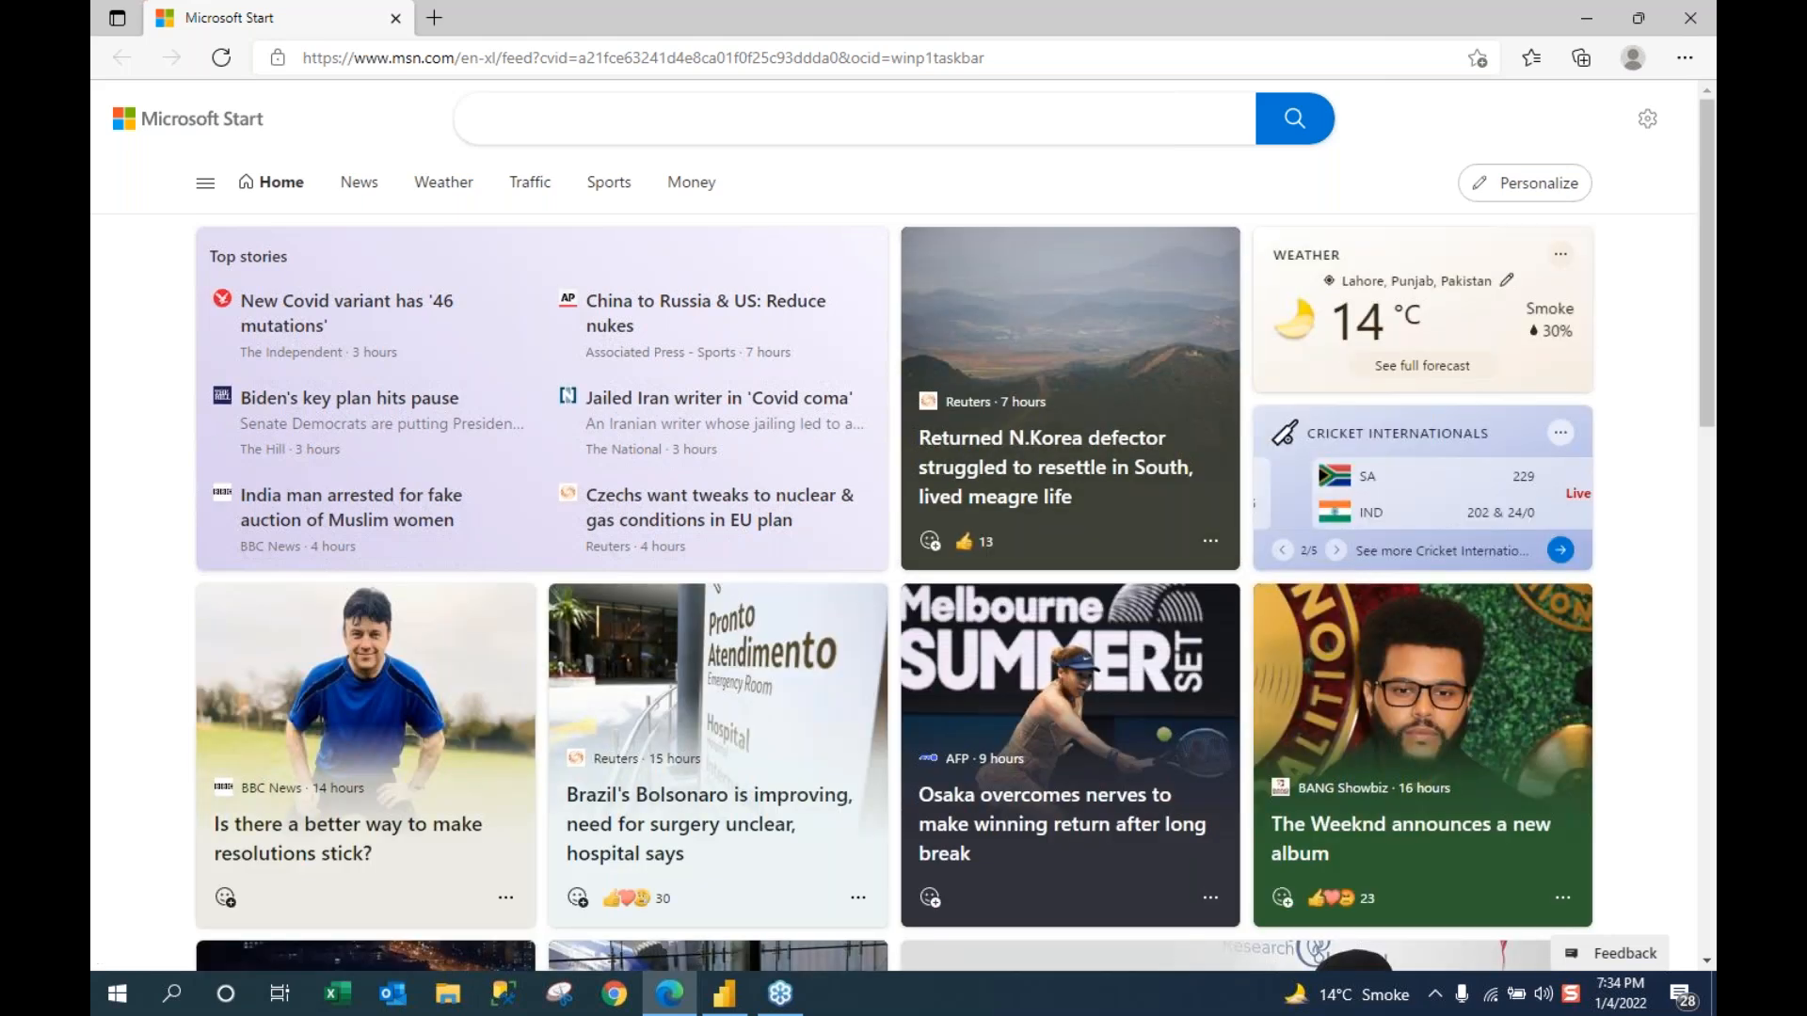
Step: Switch from Edge back to Power BI Desktop's report page
key(alt+Tab)
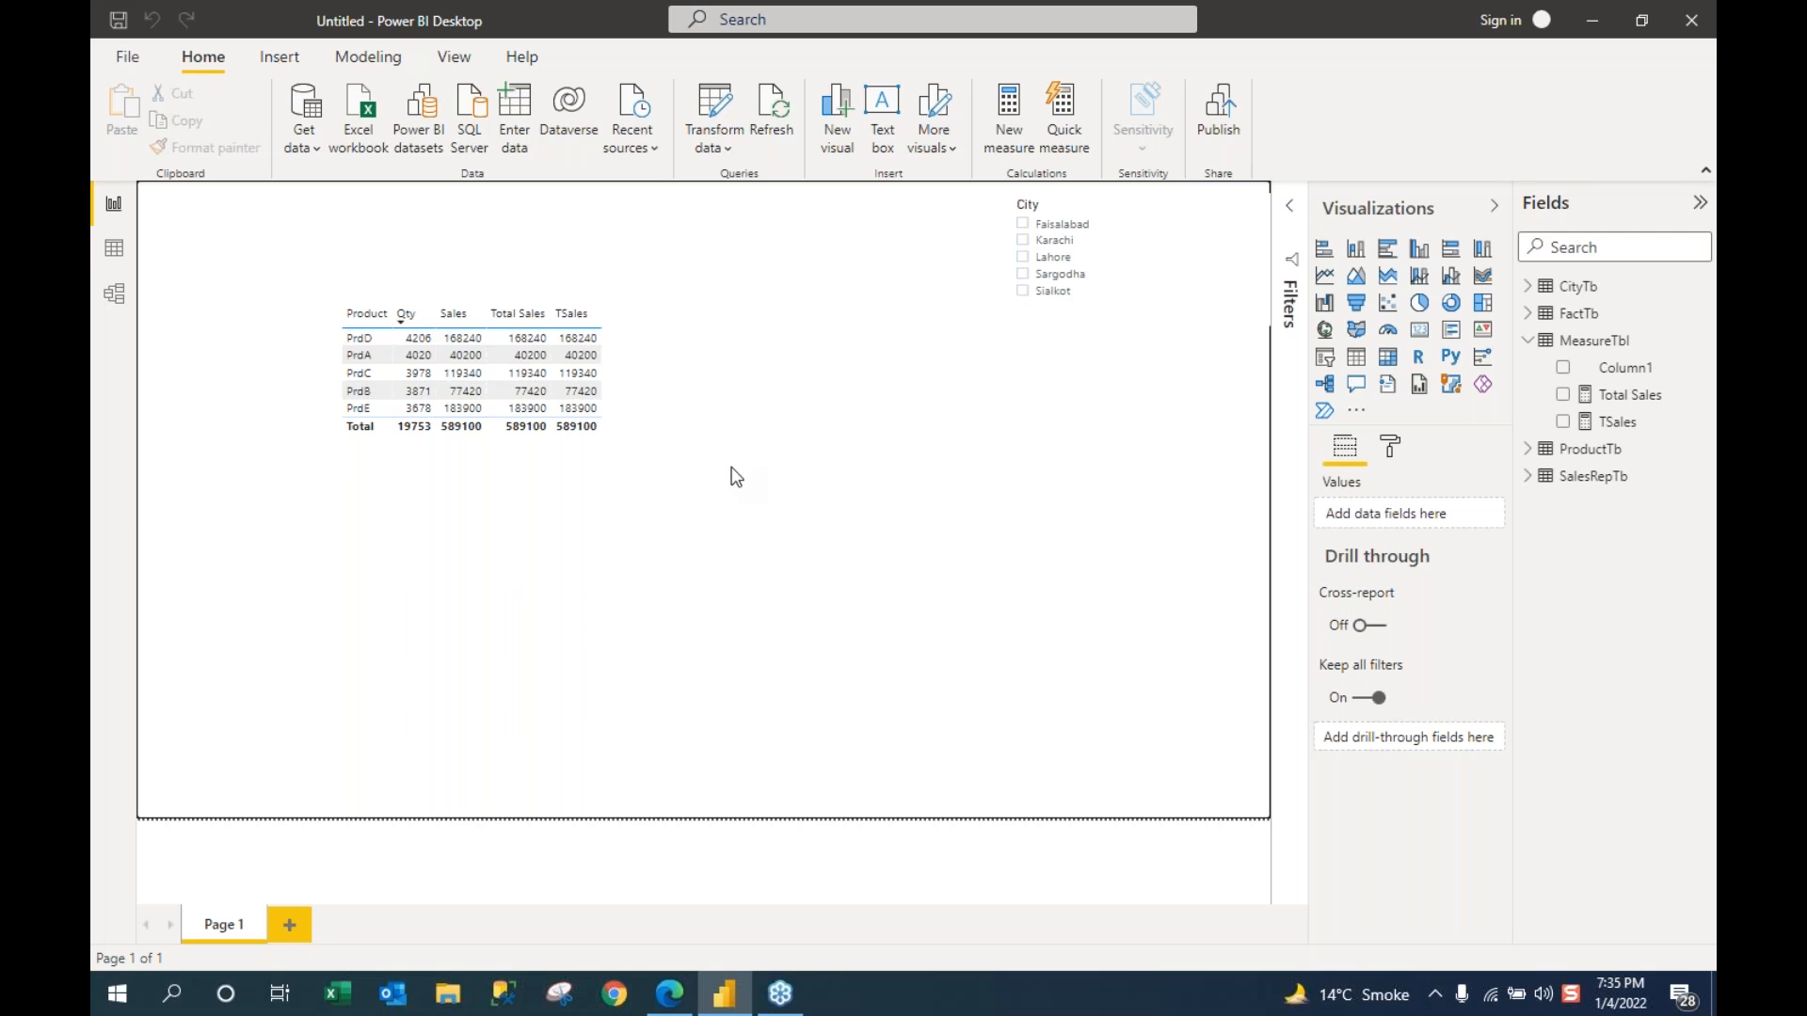
Step: In Model view, drag CityTb into view and move FactTb and SalesRepTb right, then return to the report
click(115, 250)
click(114, 294)
drag(161, 343, 347, 178)
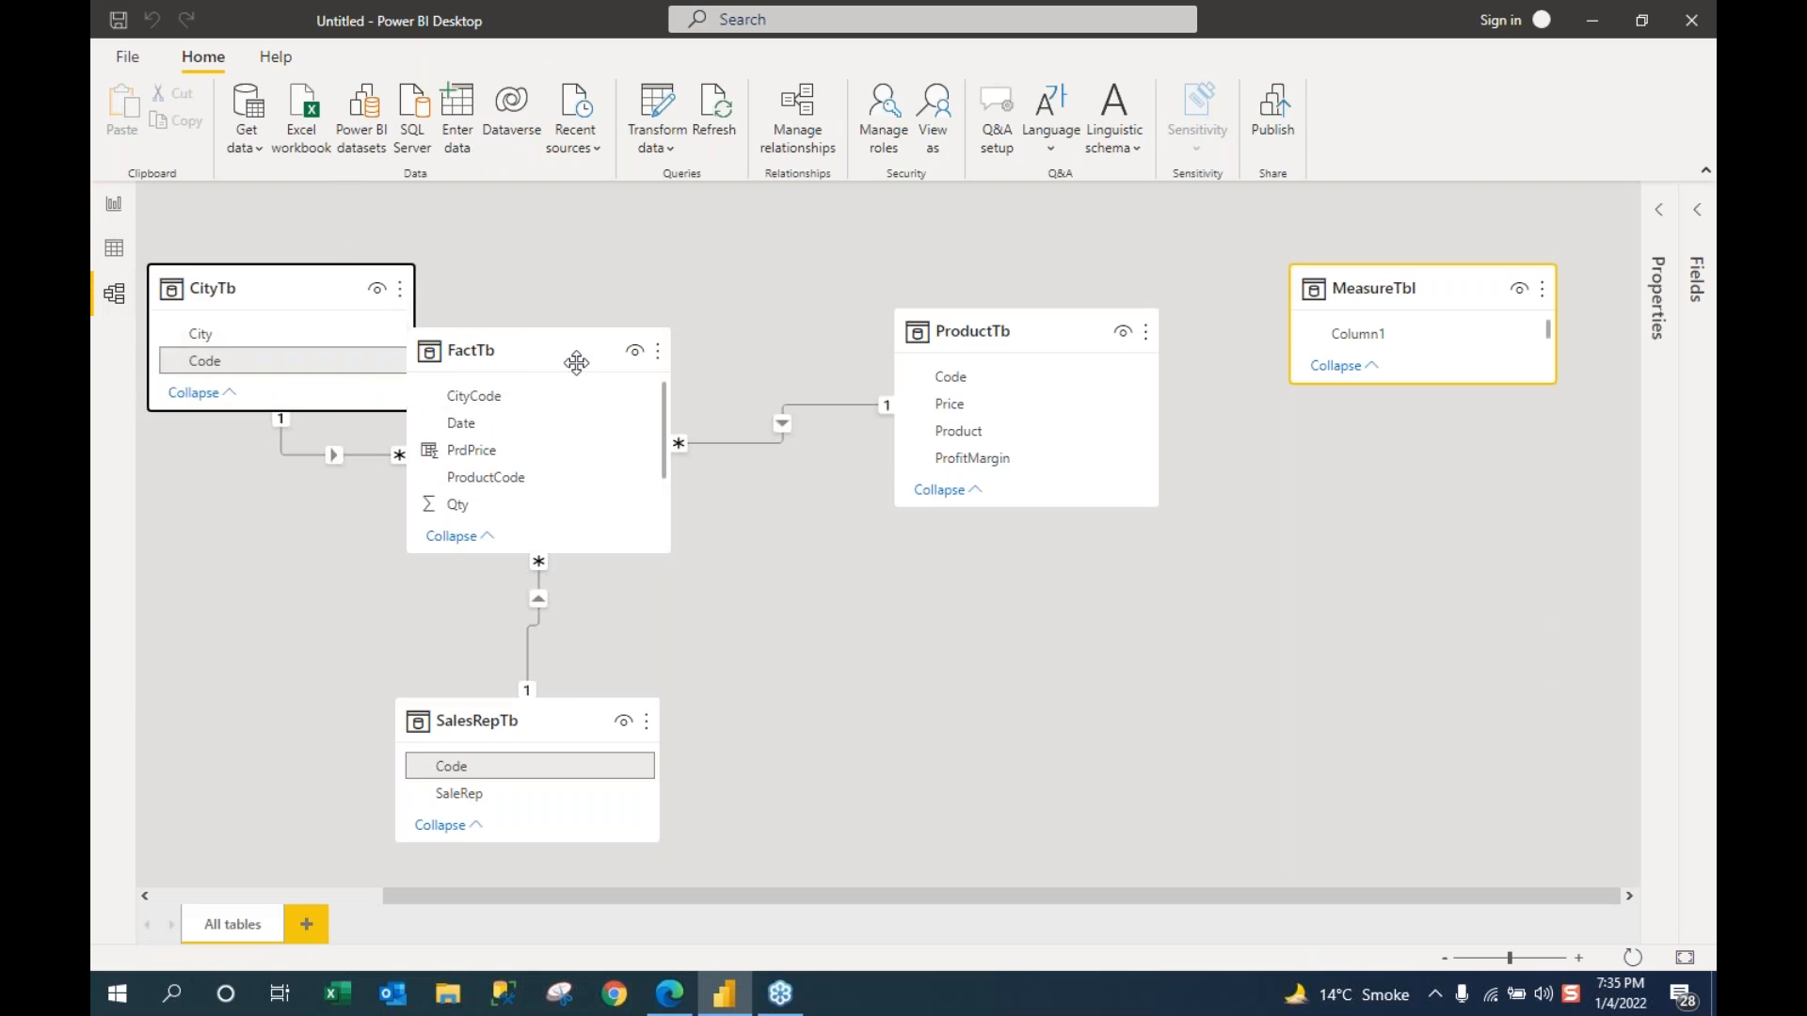
drag(540, 351, 657, 351)
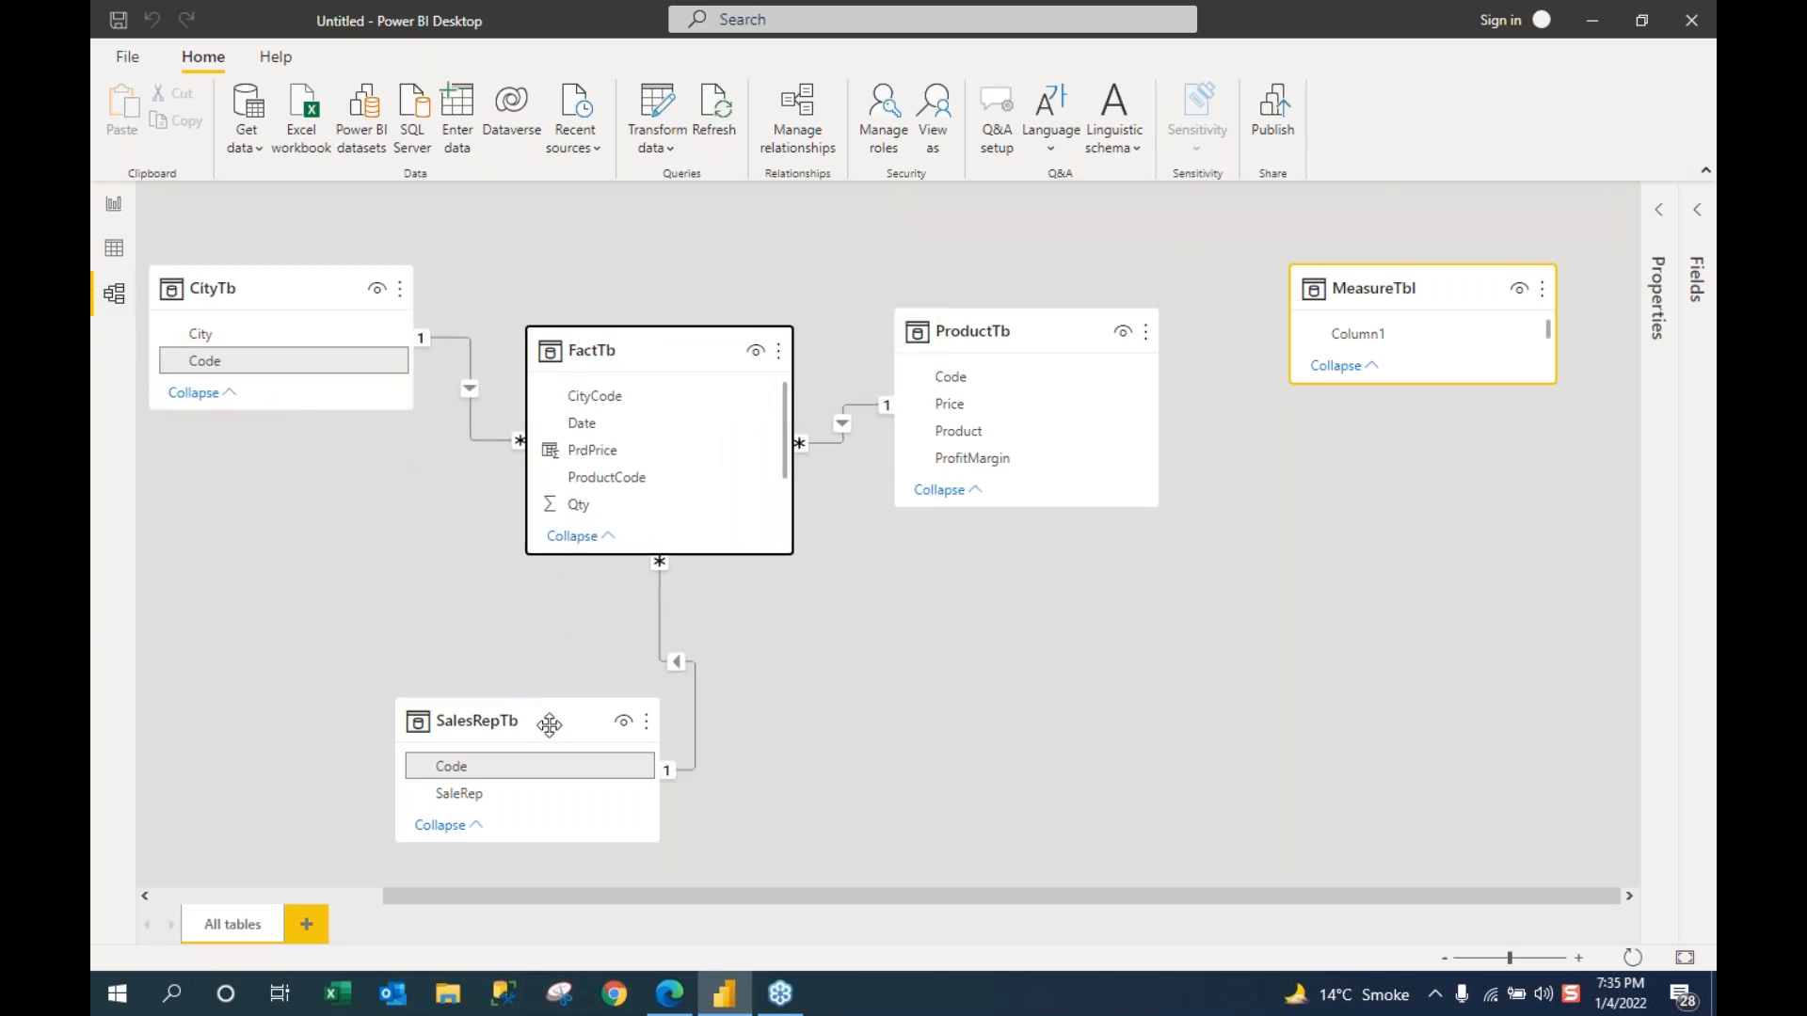
drag(548, 725, 637, 726)
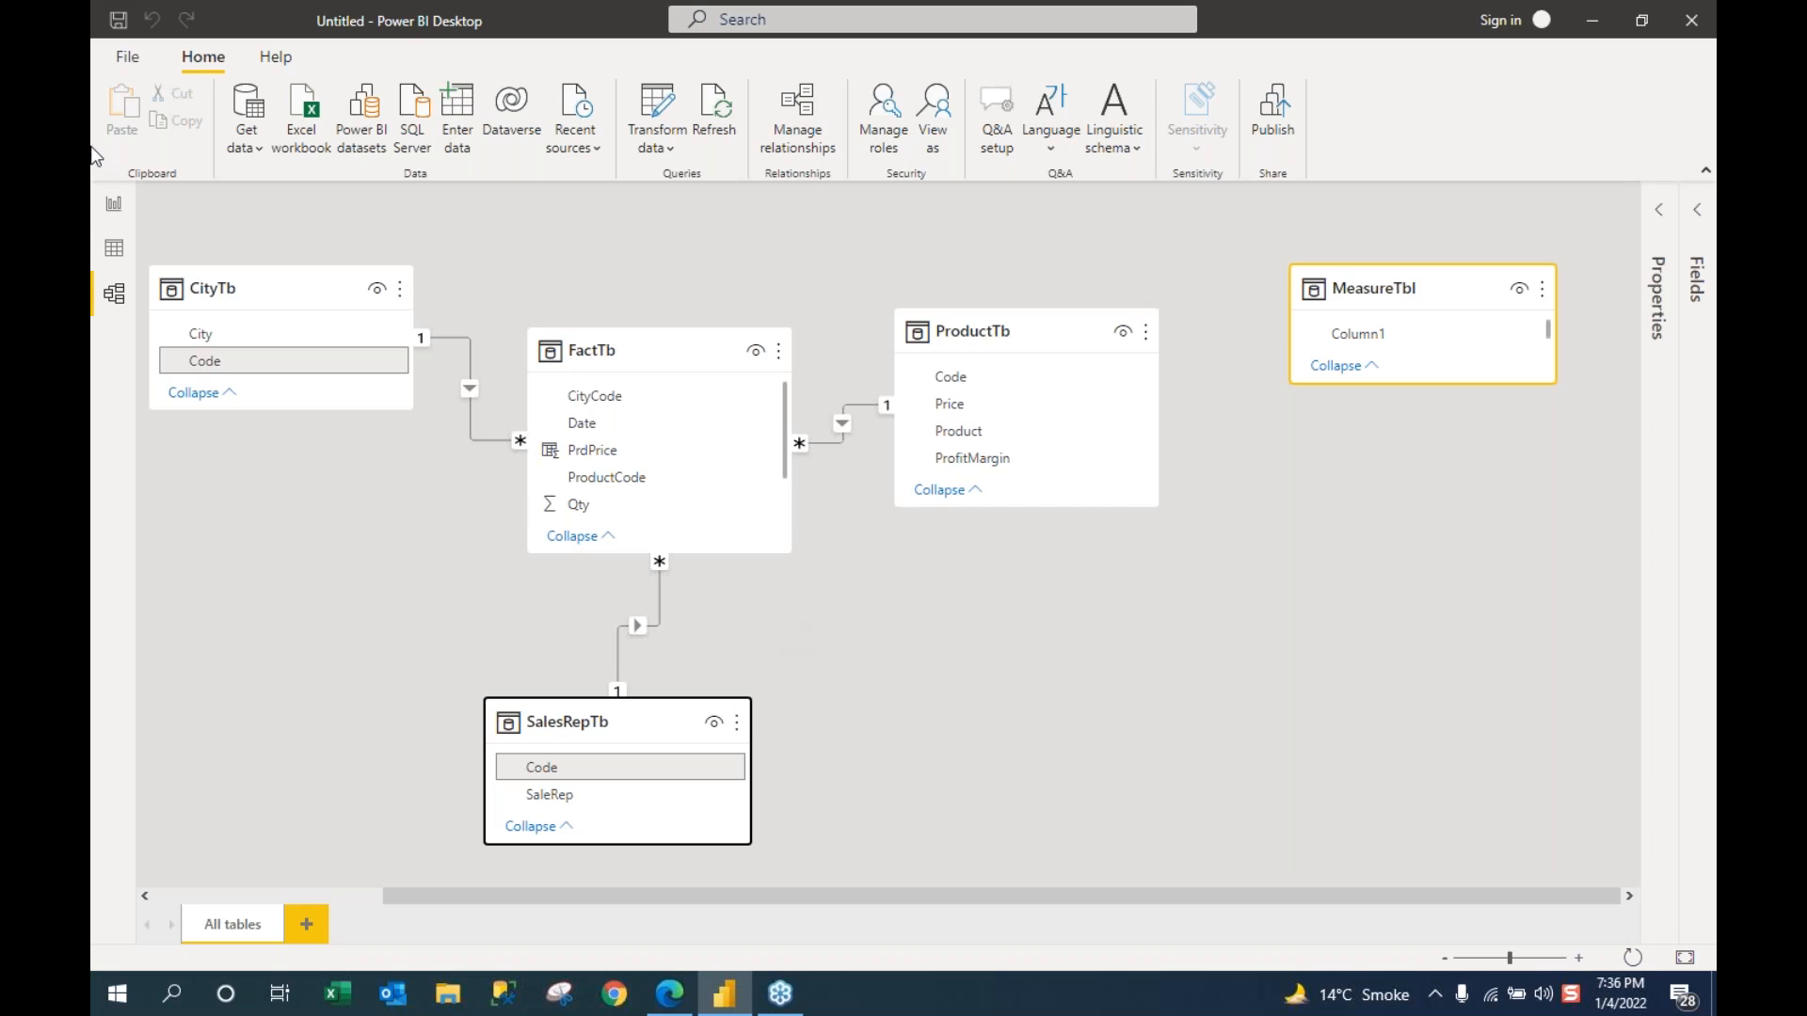
click(113, 209)
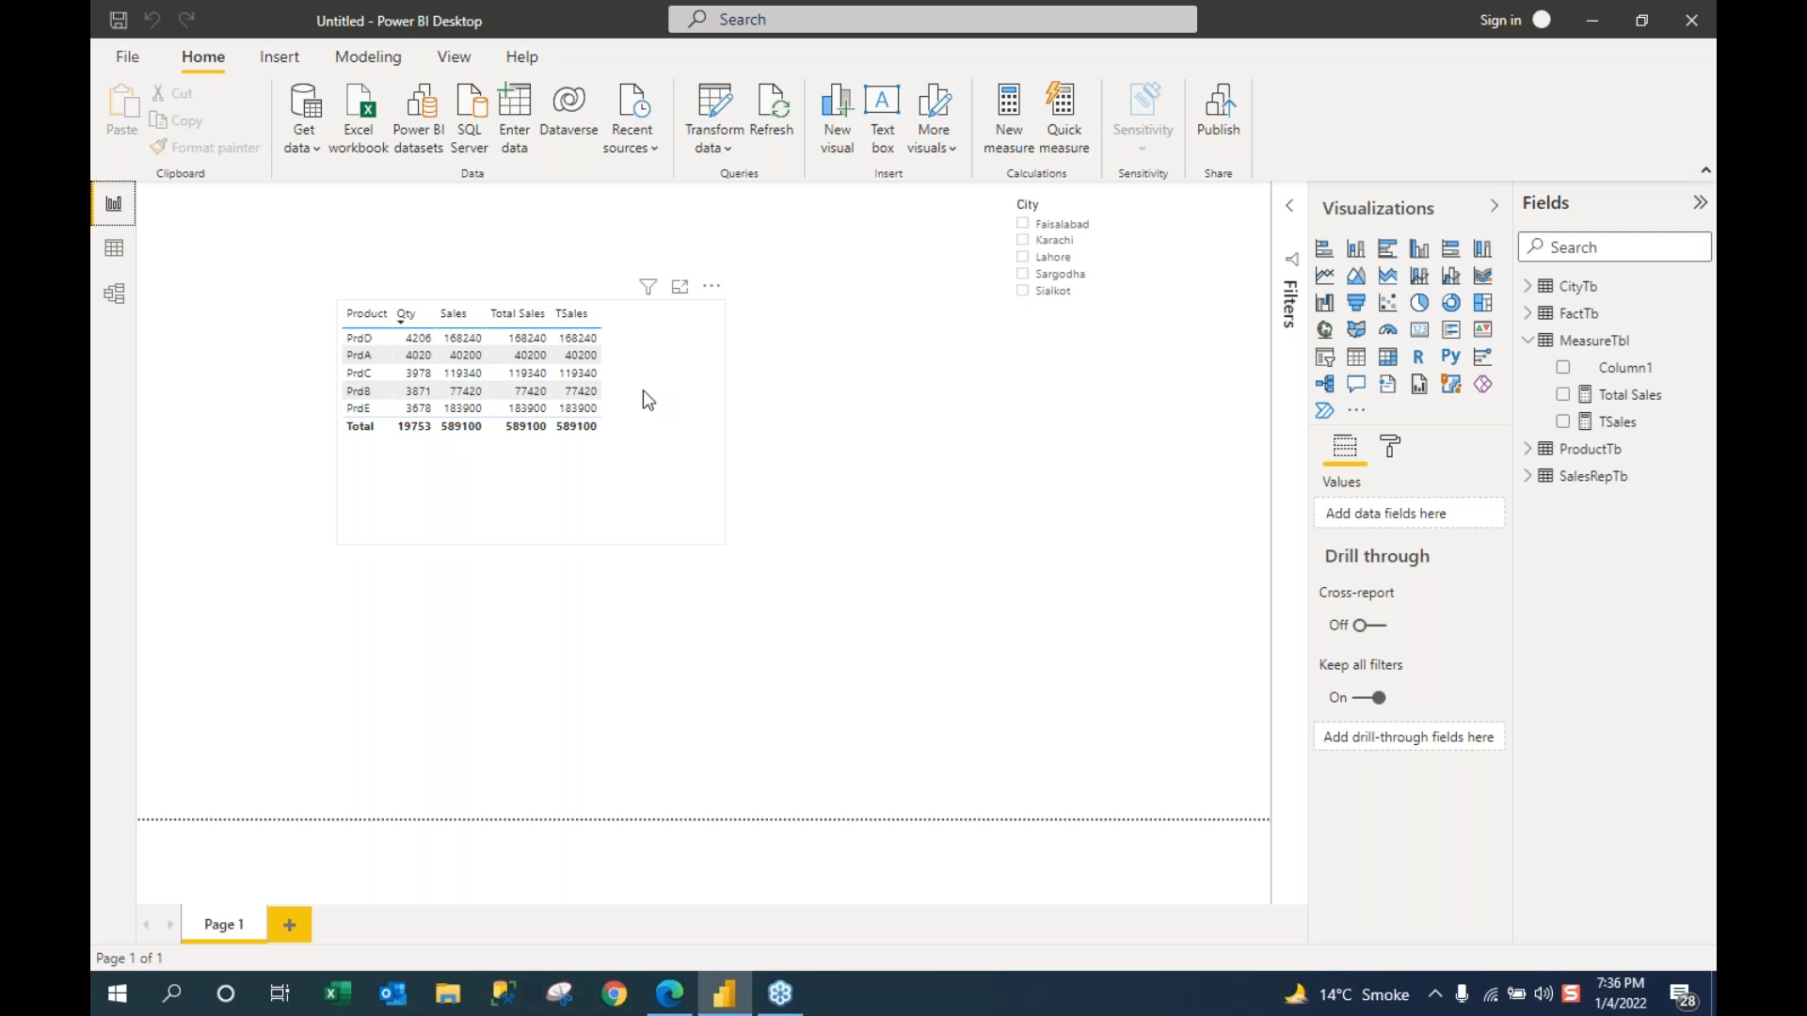
Step: Make the Product sales table visual narrower and shorter to fit its rows and 589100 total
click(725, 426)
drag(725, 427, 638, 424)
drag(490, 544, 613, 515)
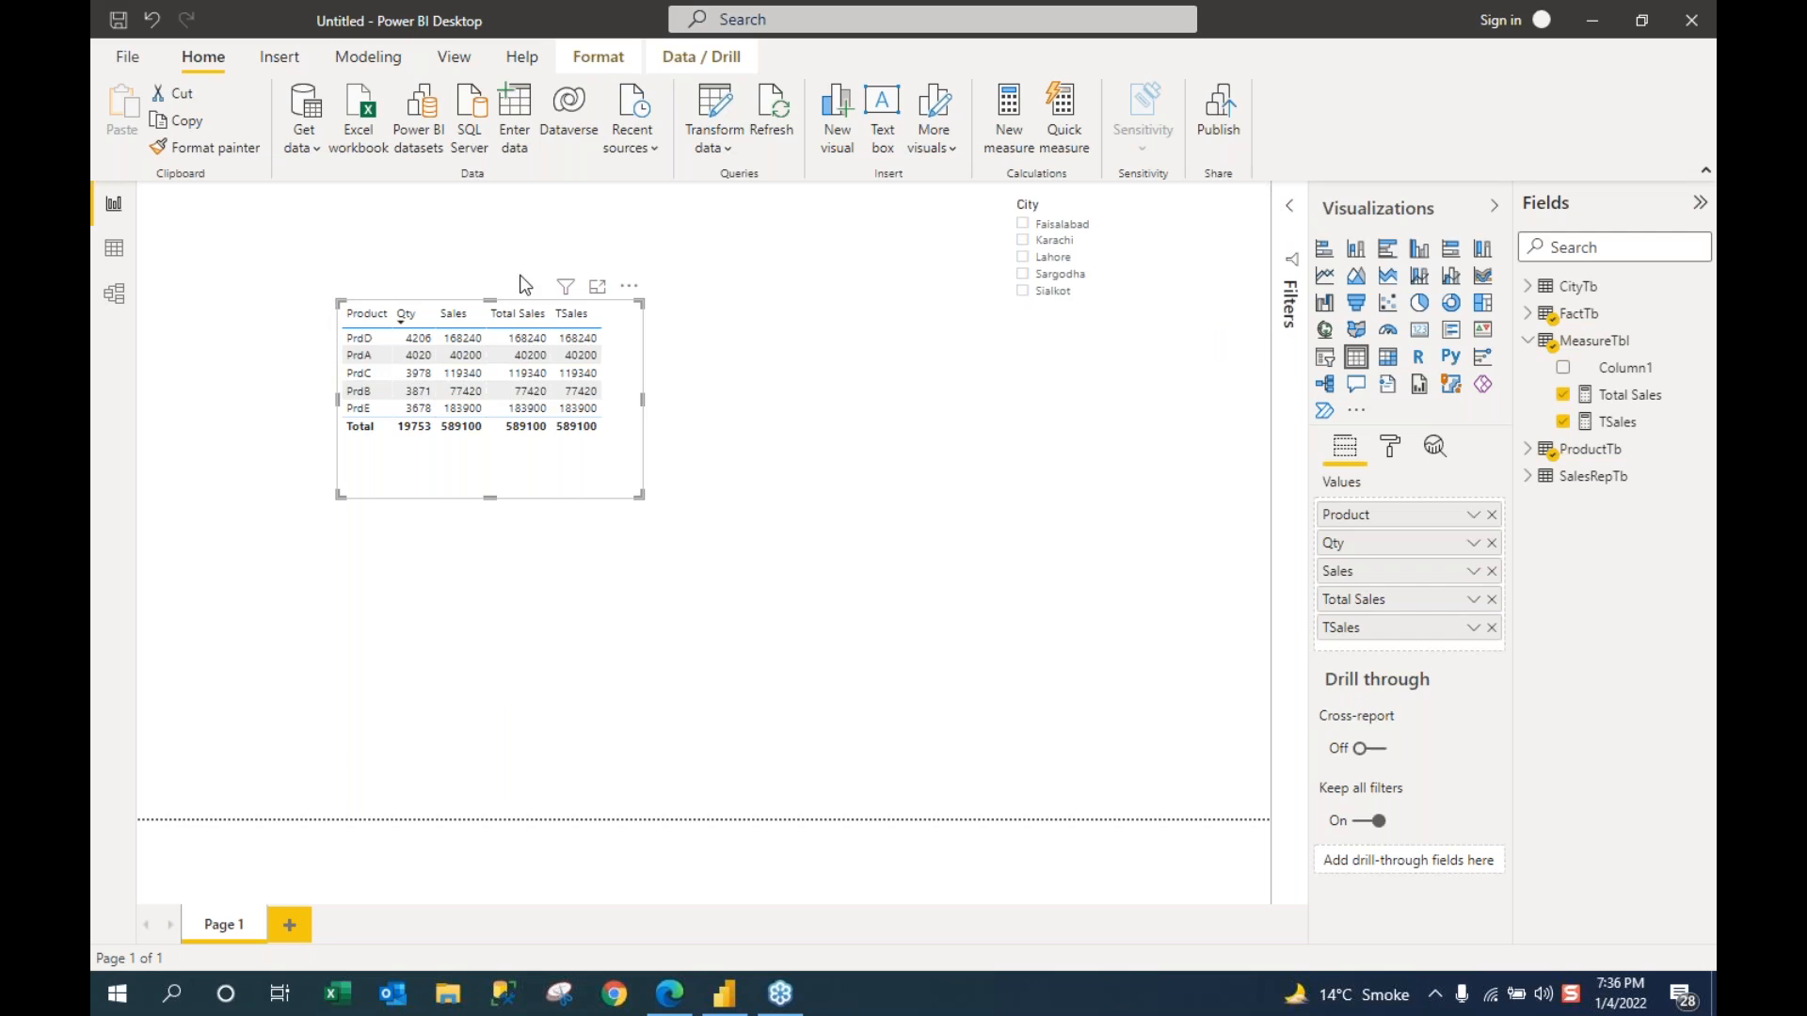
drag(490, 497, 495, 448)
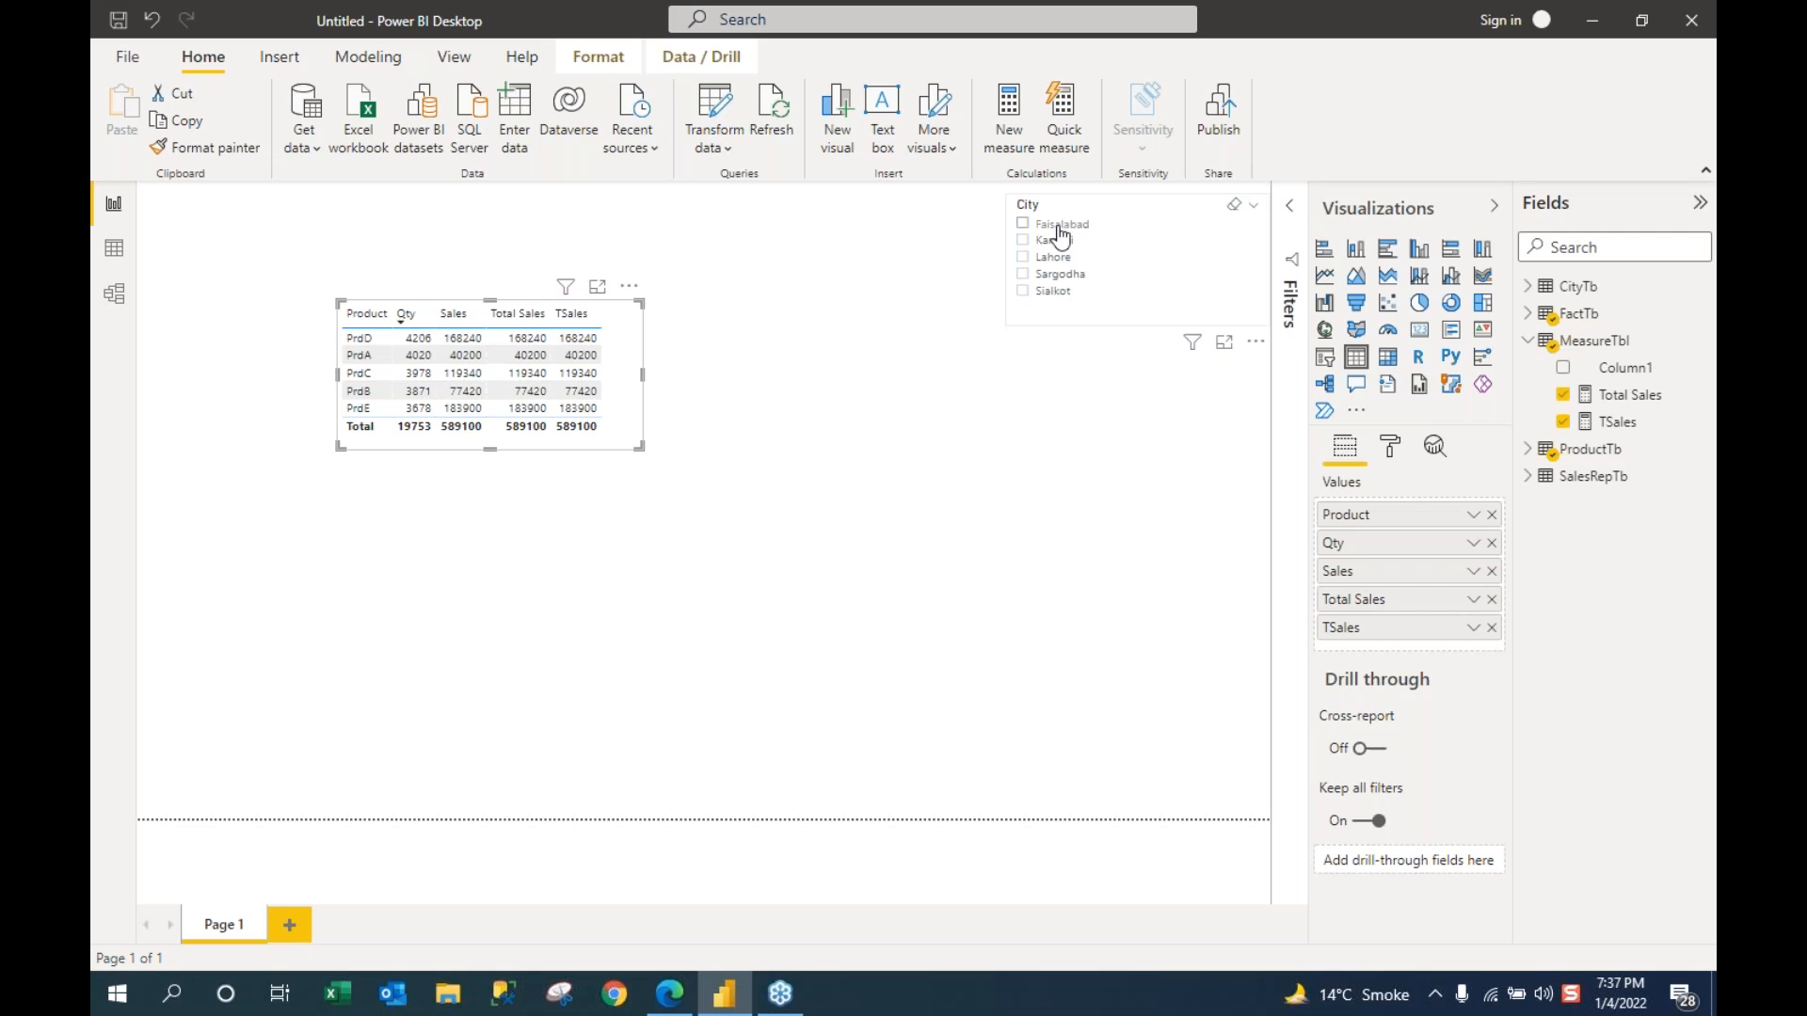
click(1289, 219)
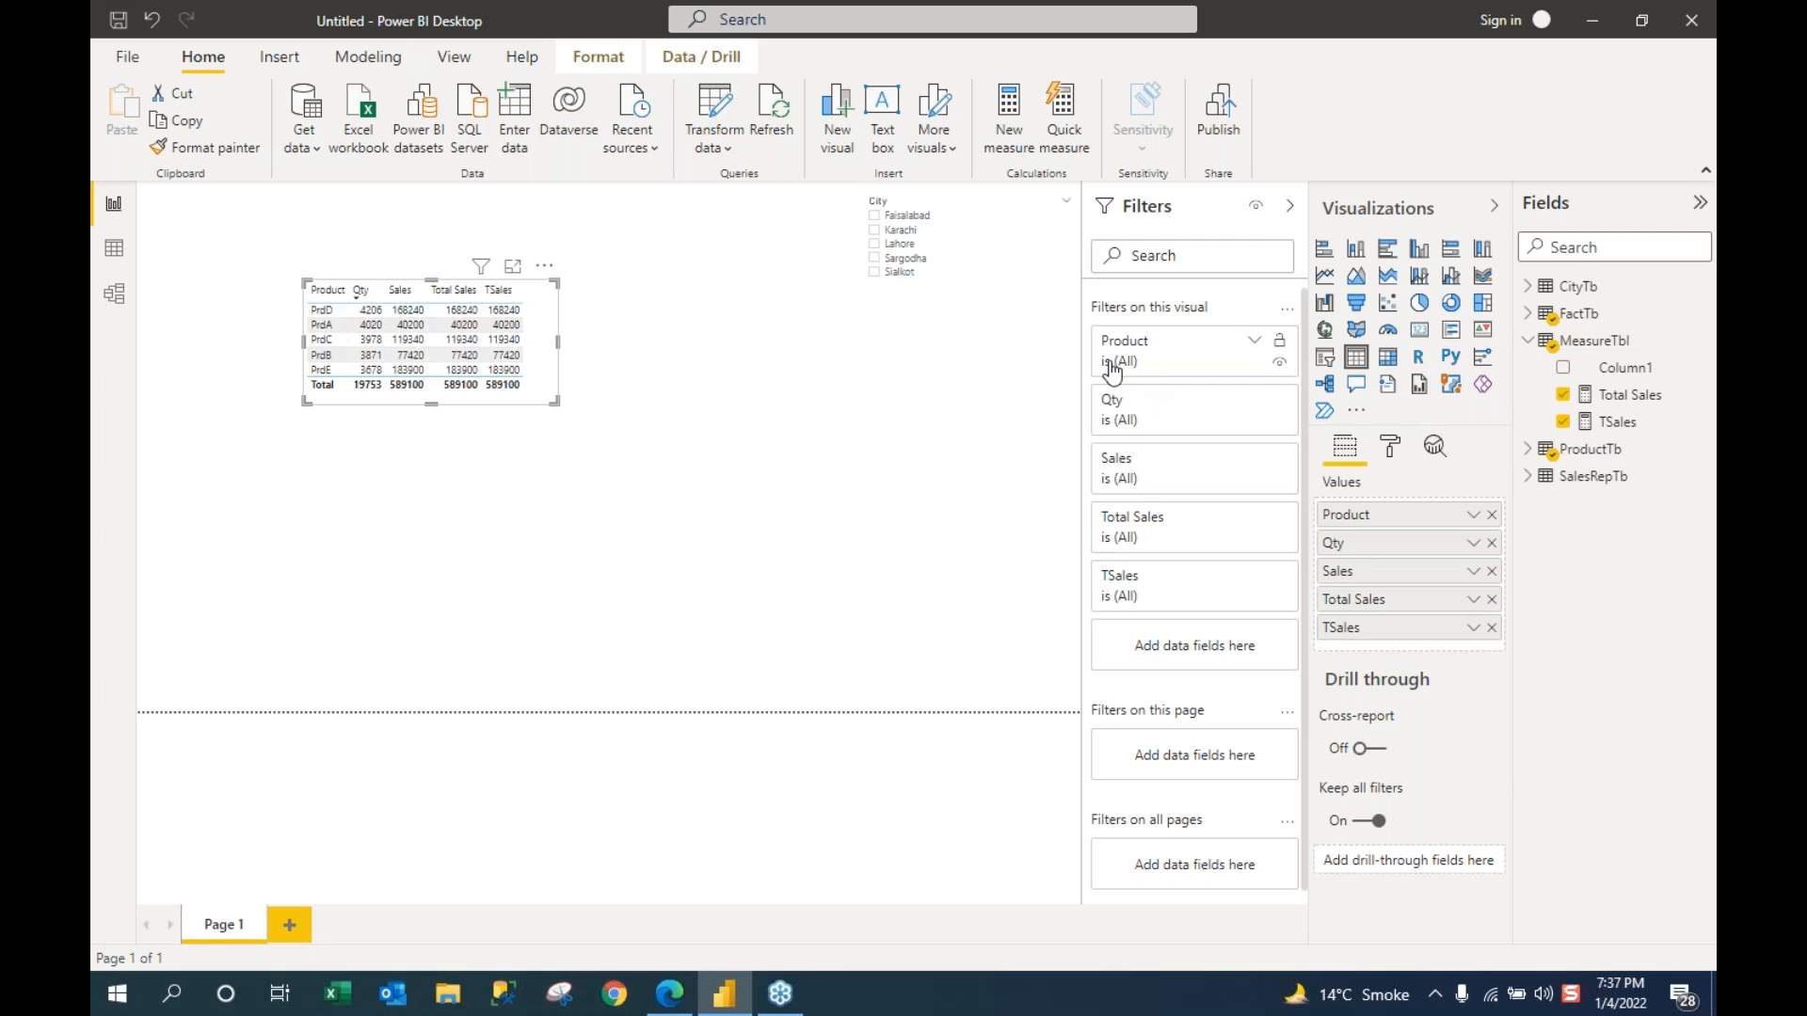
click(1255, 345)
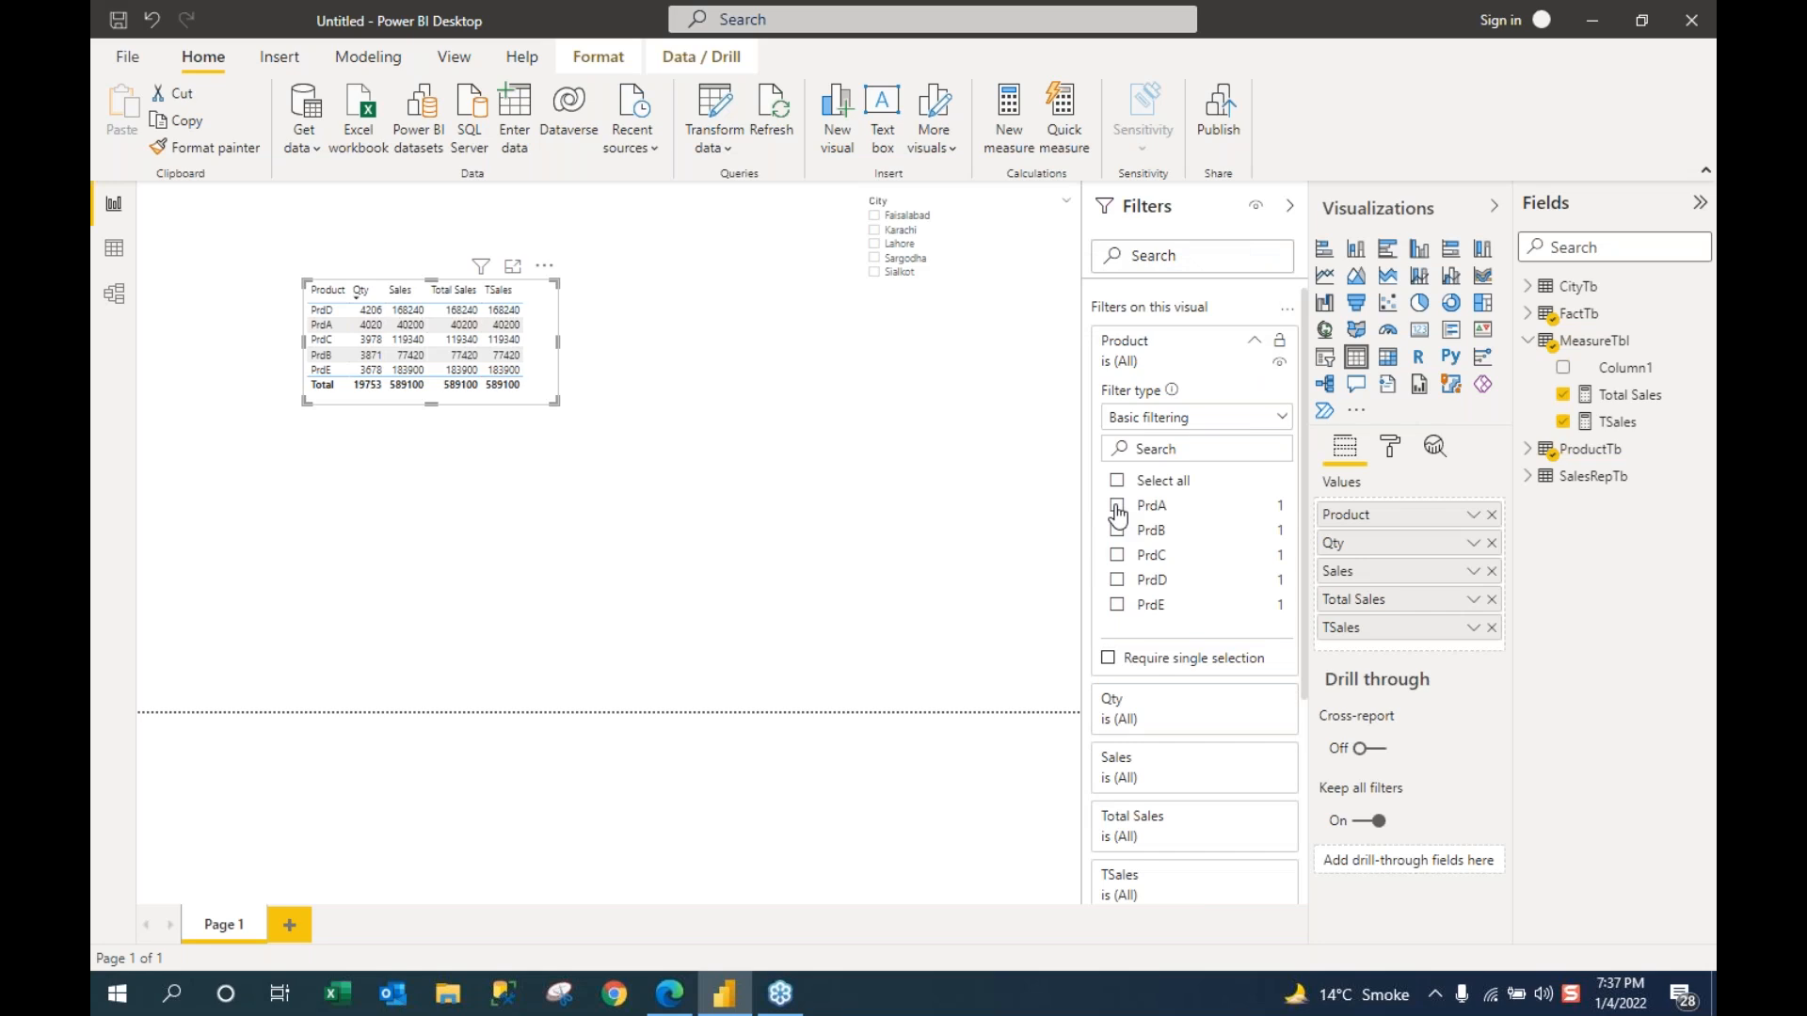
click(1119, 485)
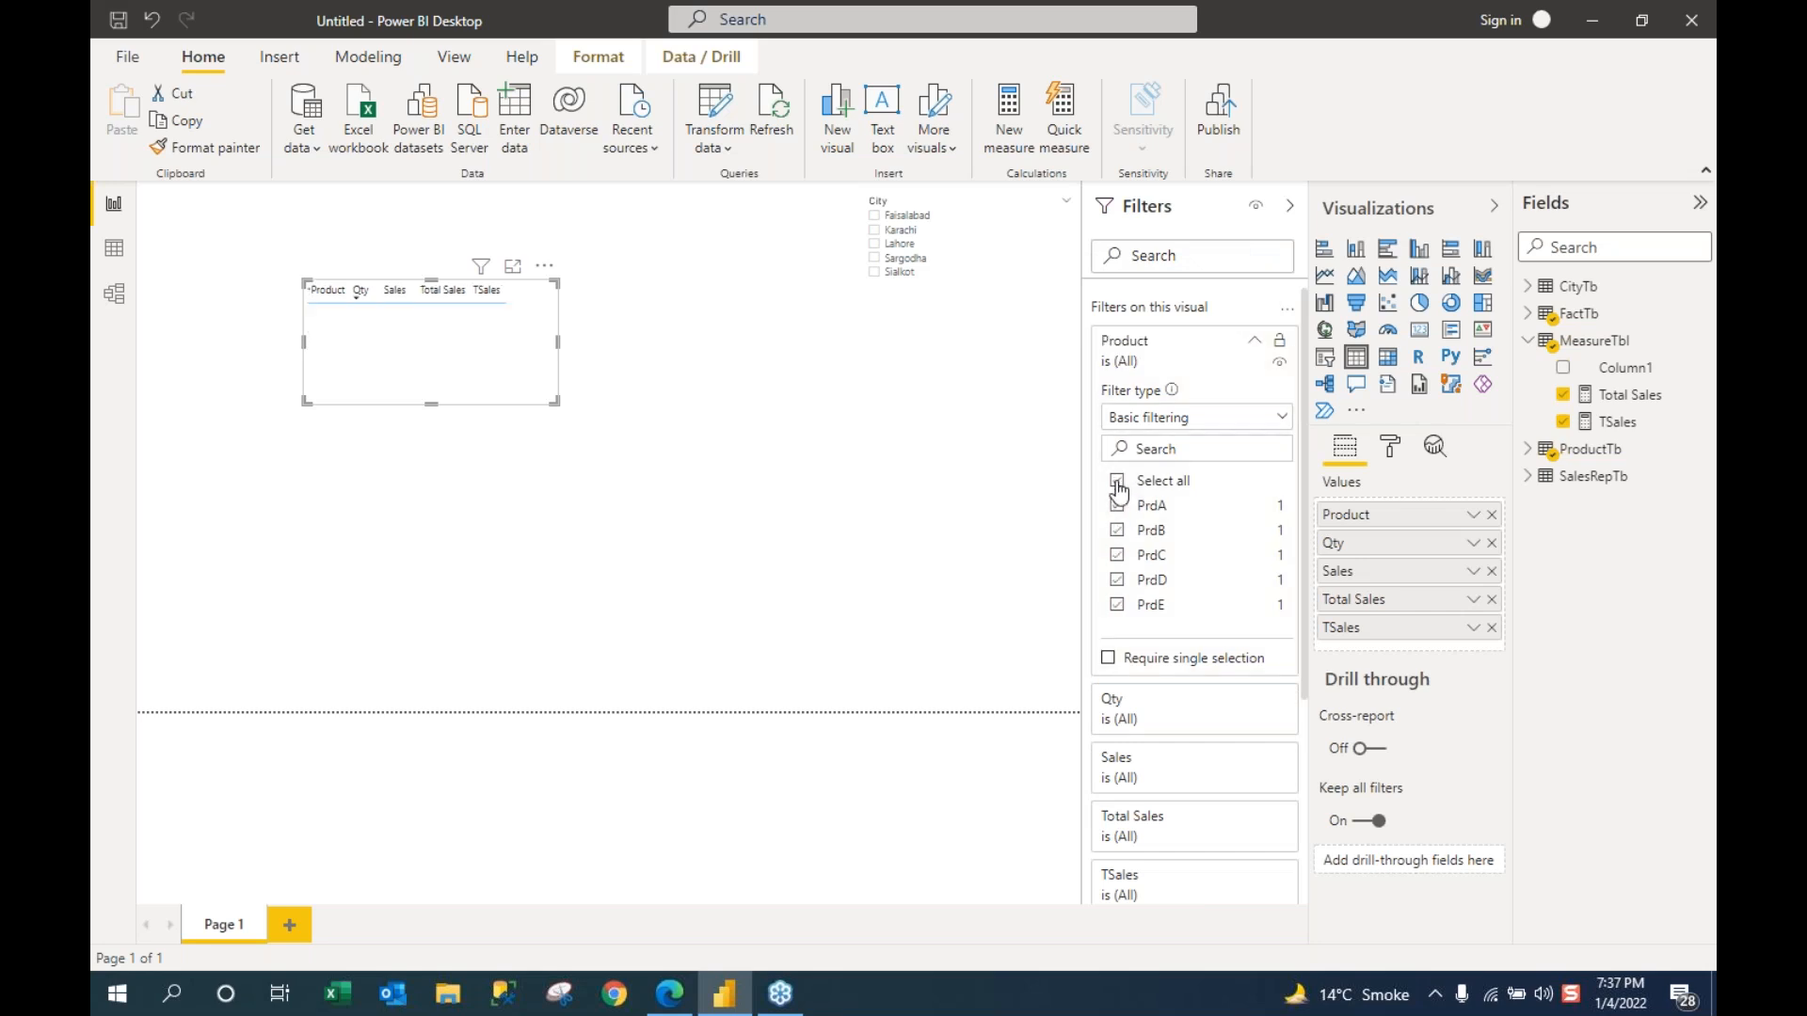
click(1115, 582)
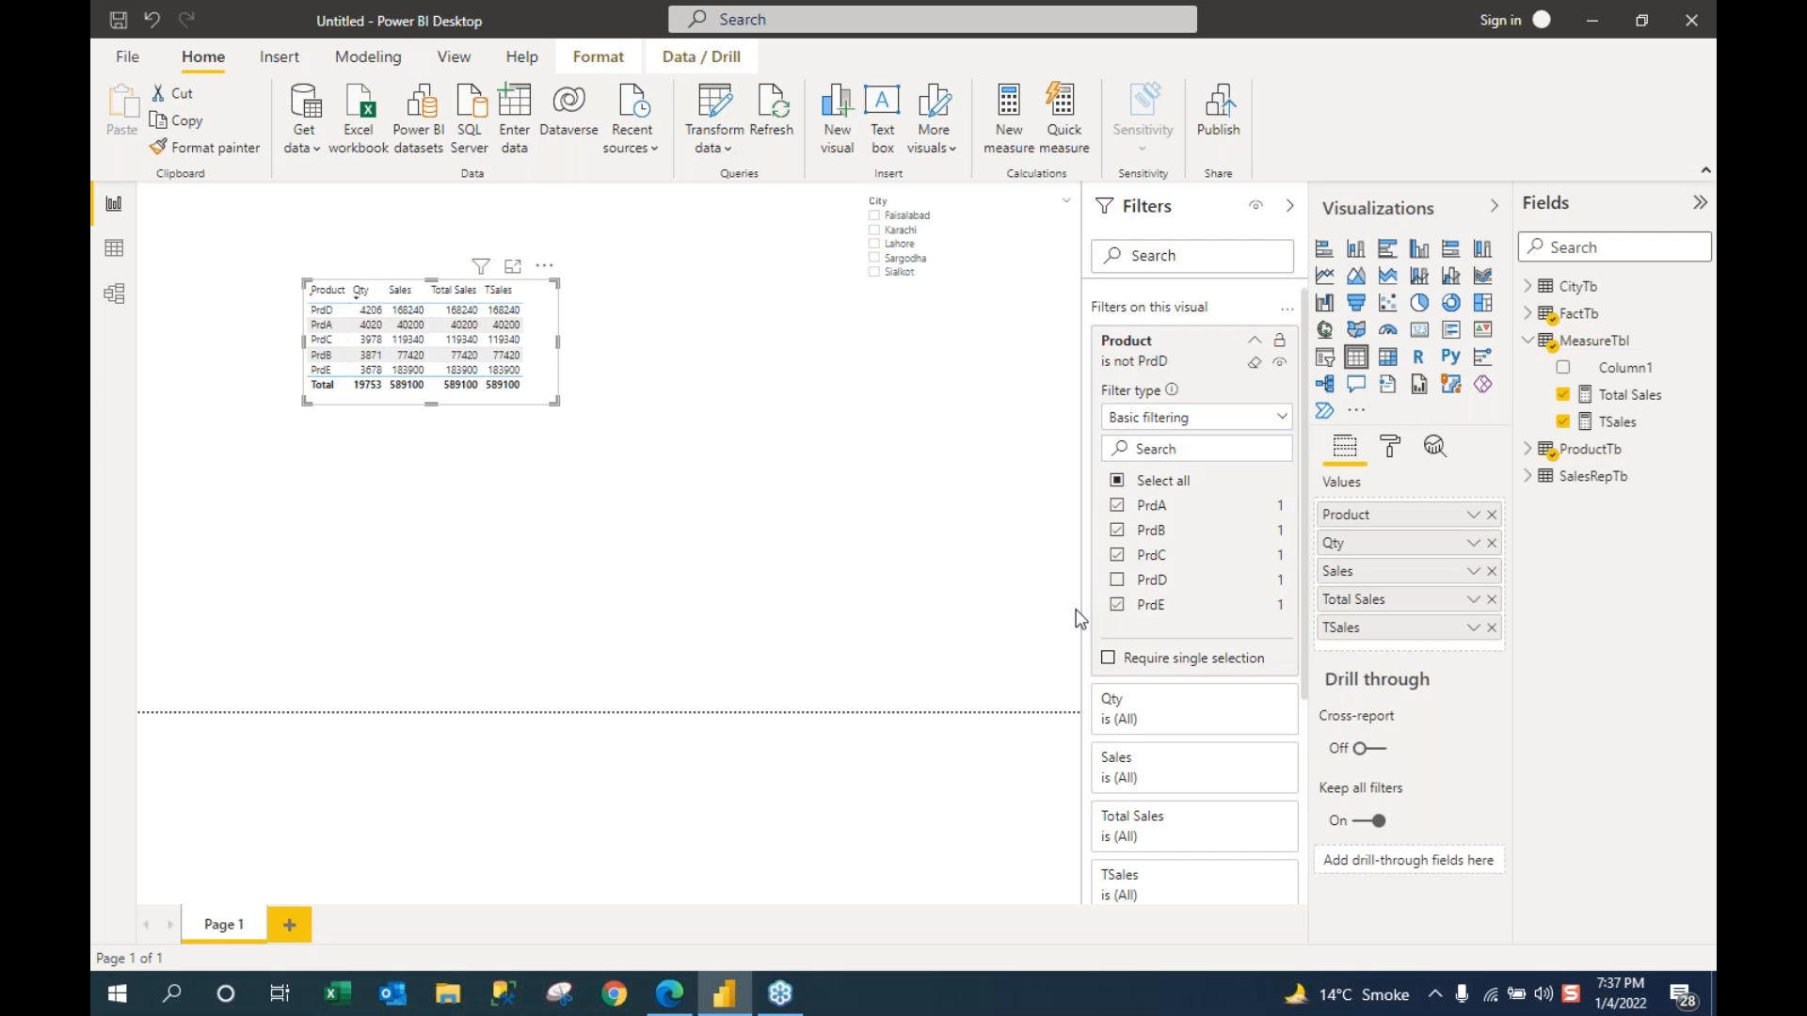
click(941, 565)
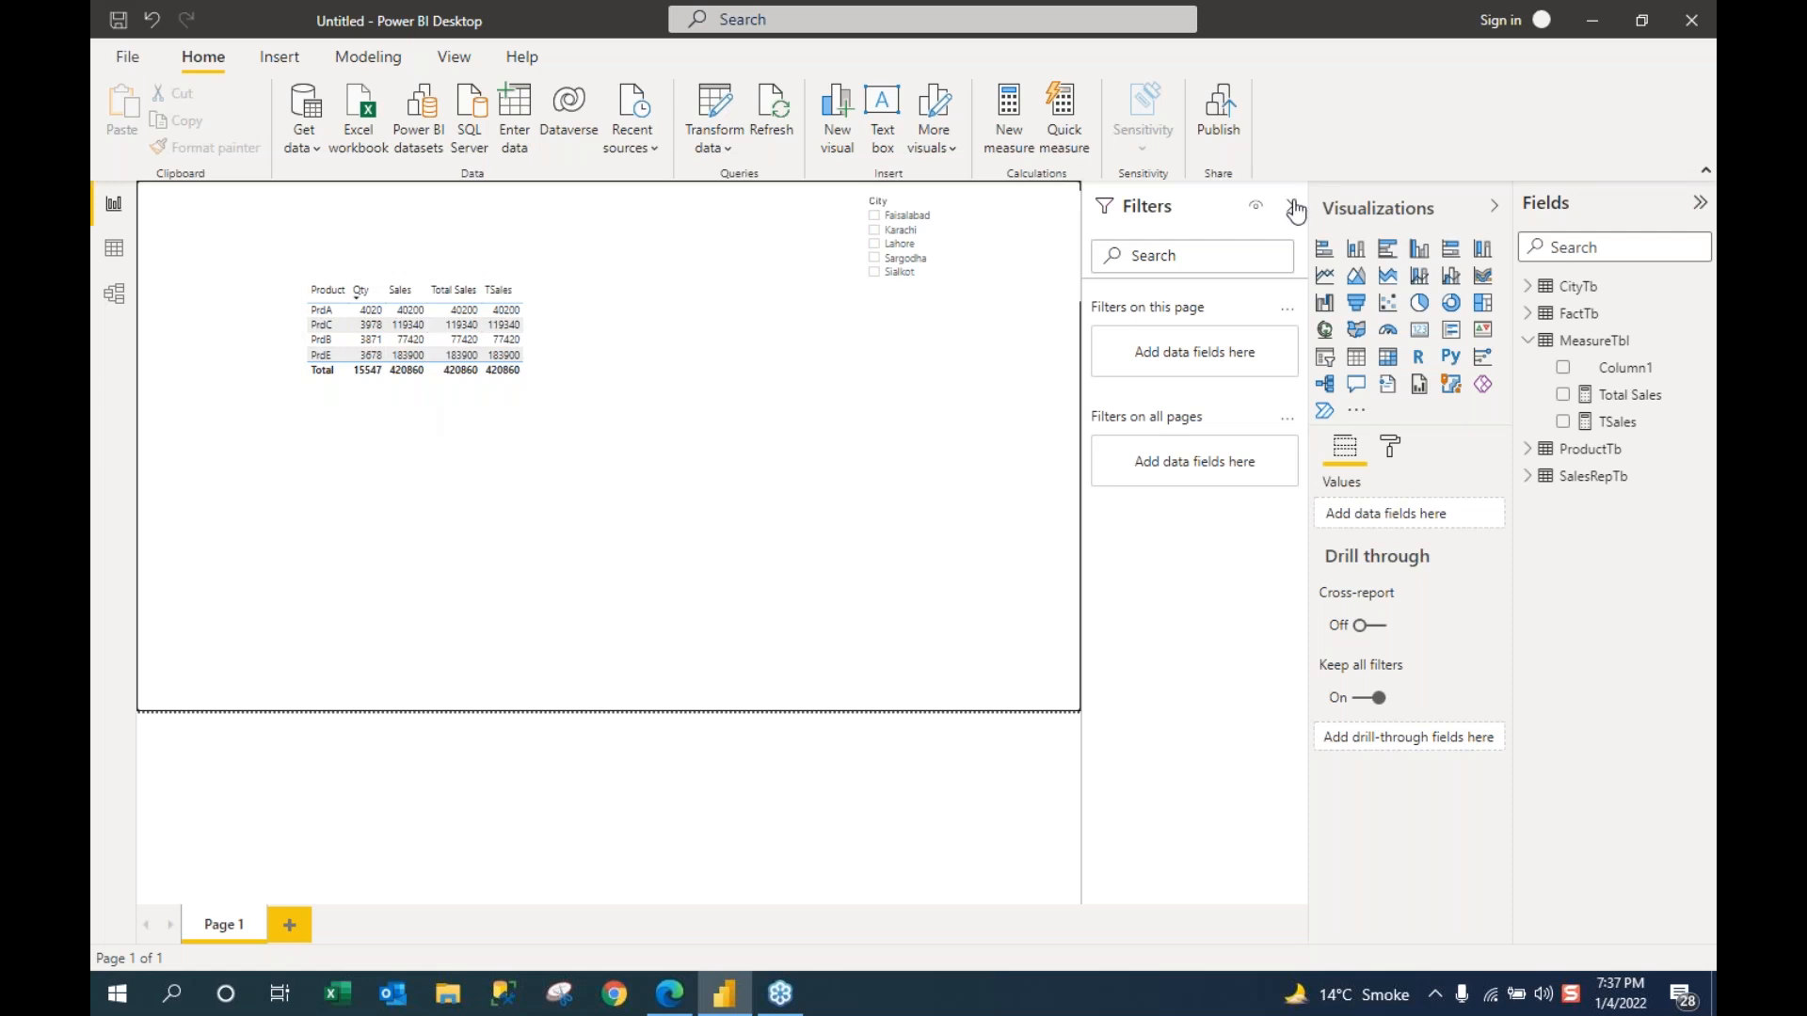
click(464, 397)
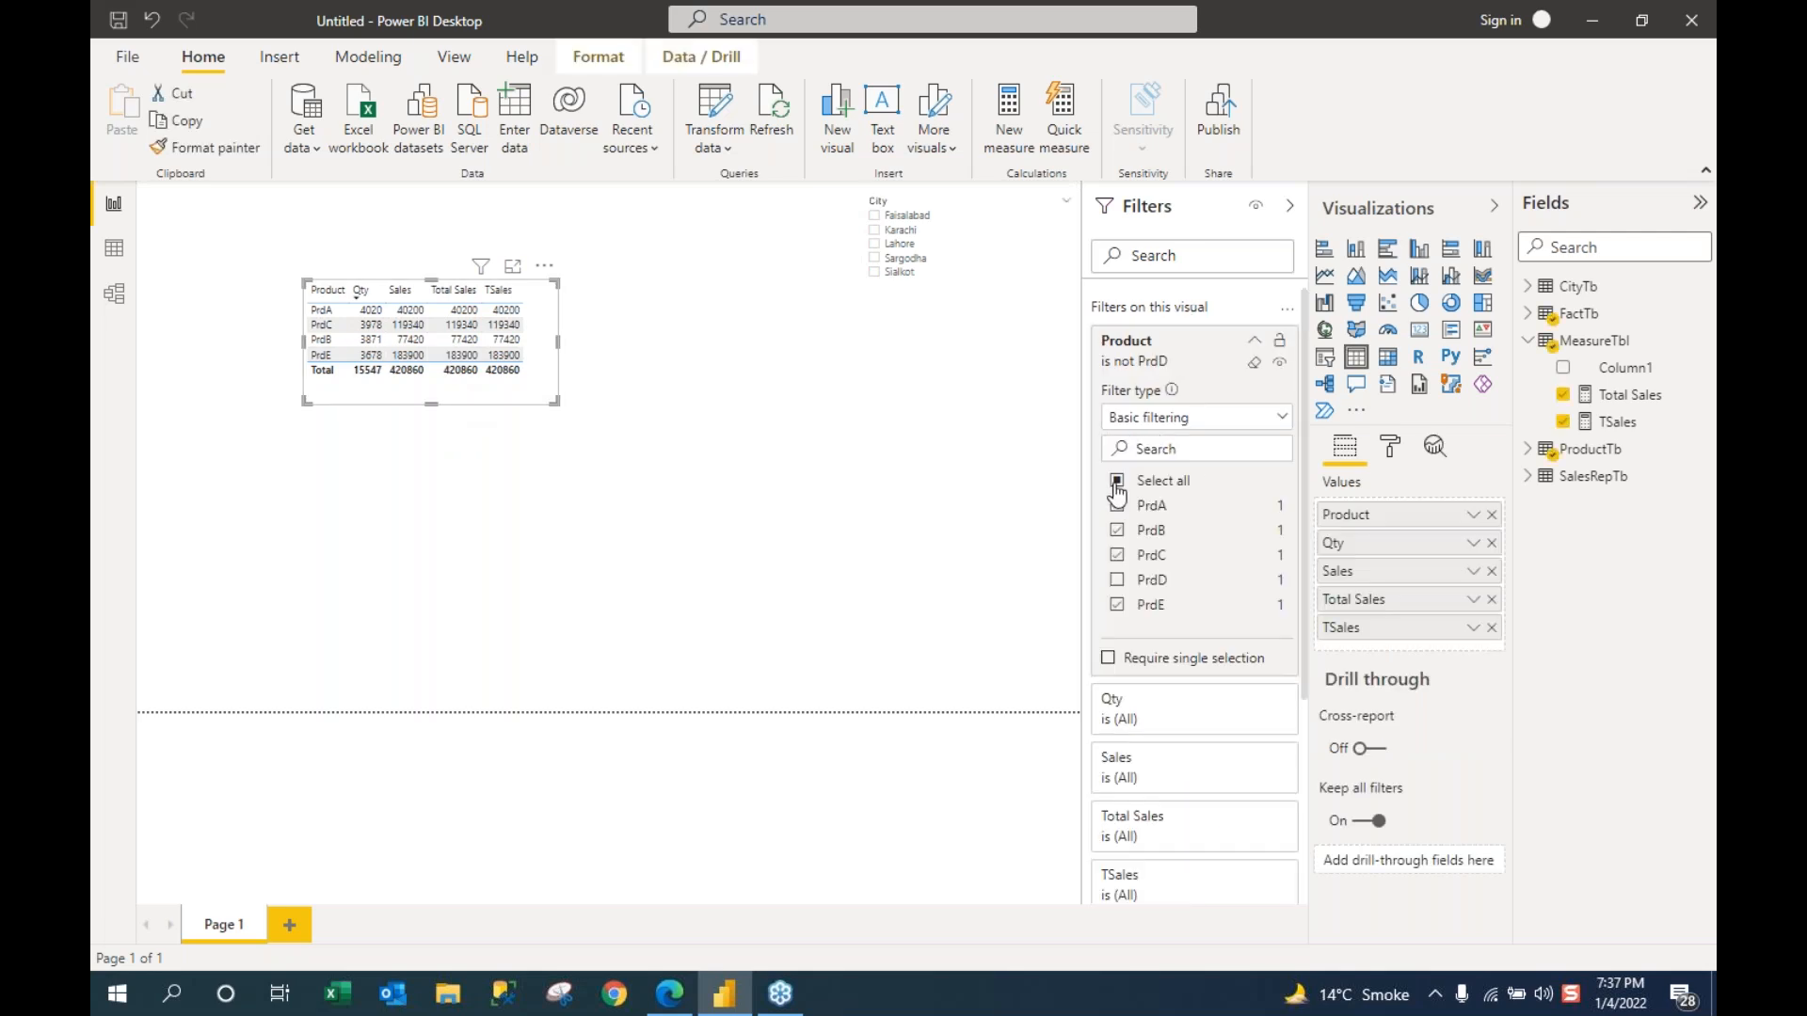
click(1117, 482)
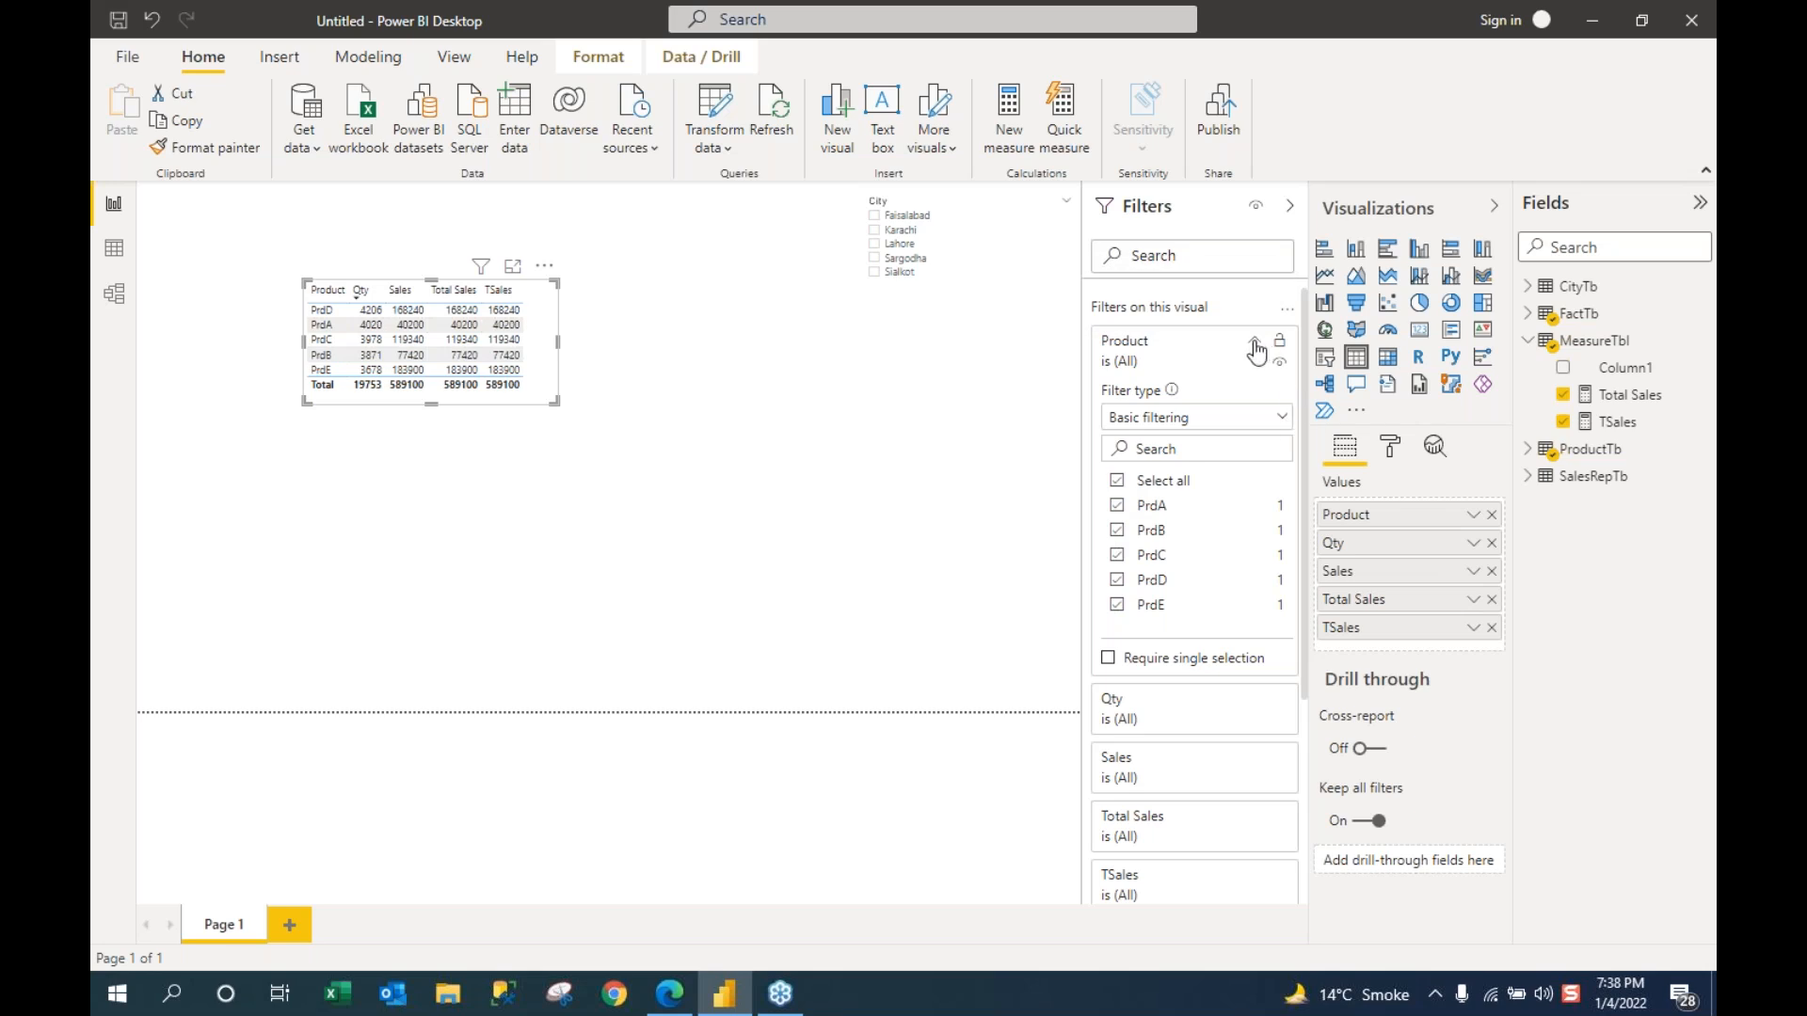
click(1256, 344)
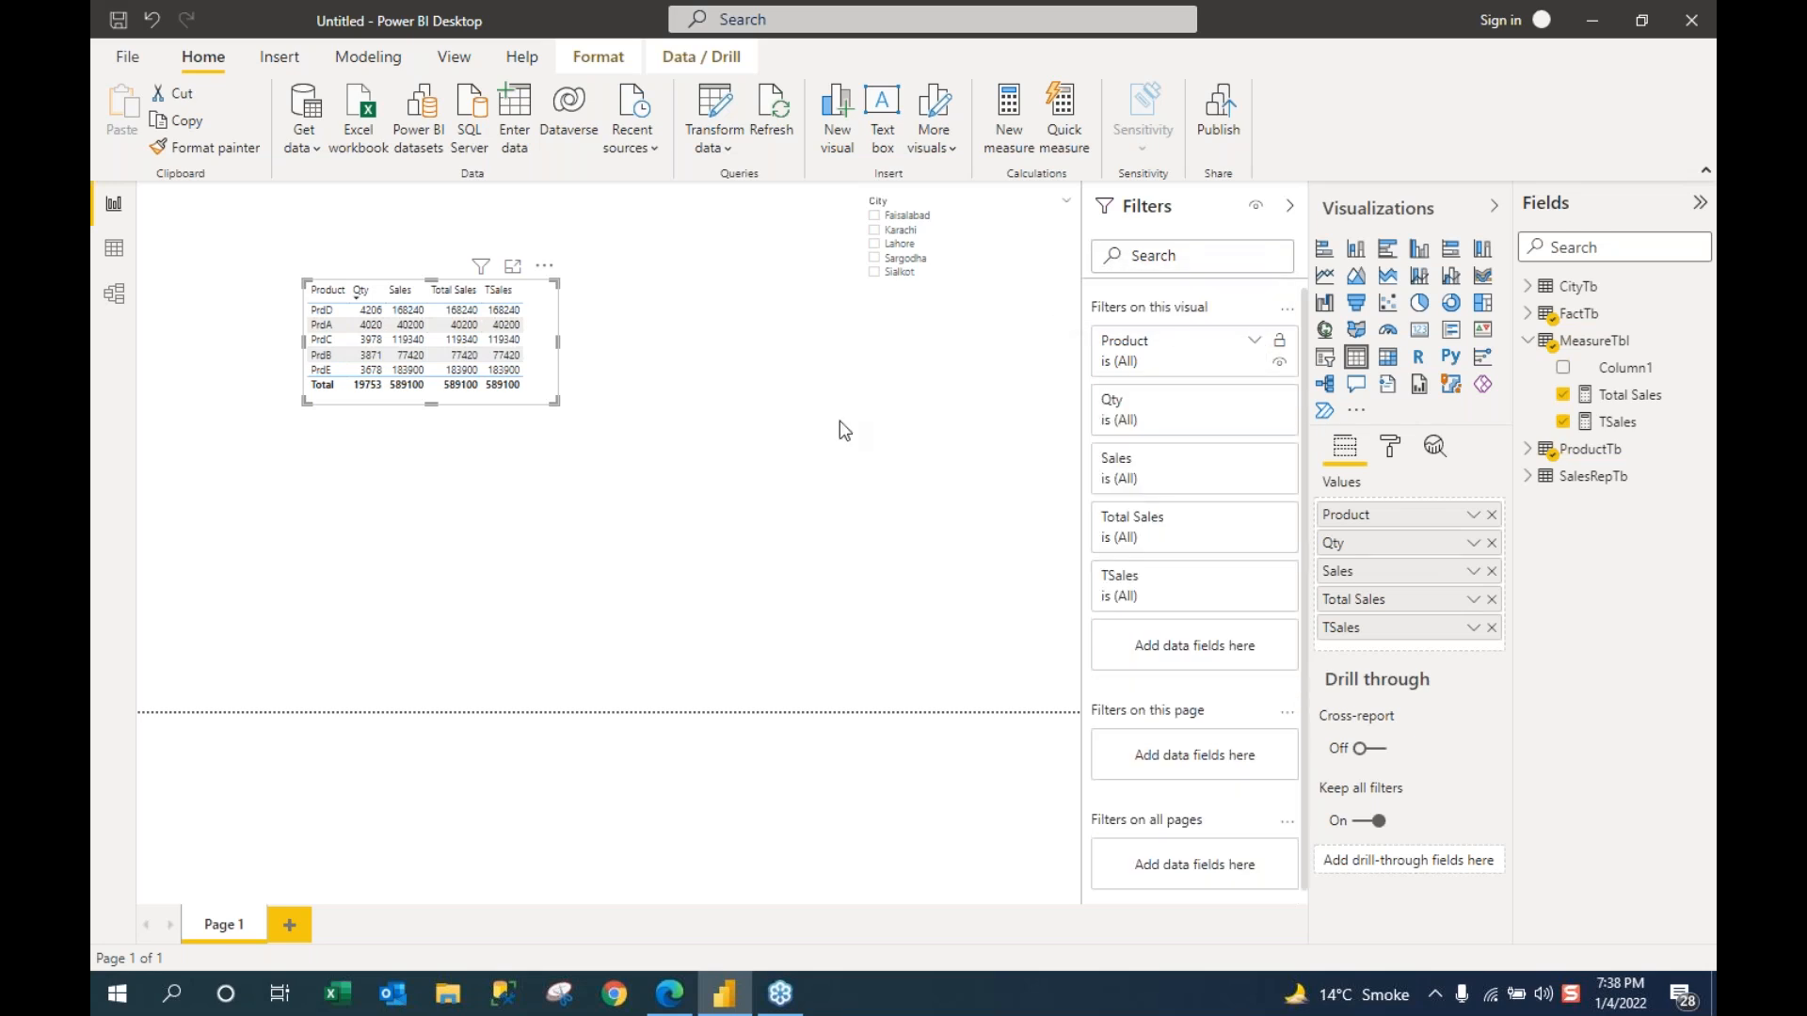
click(1288, 208)
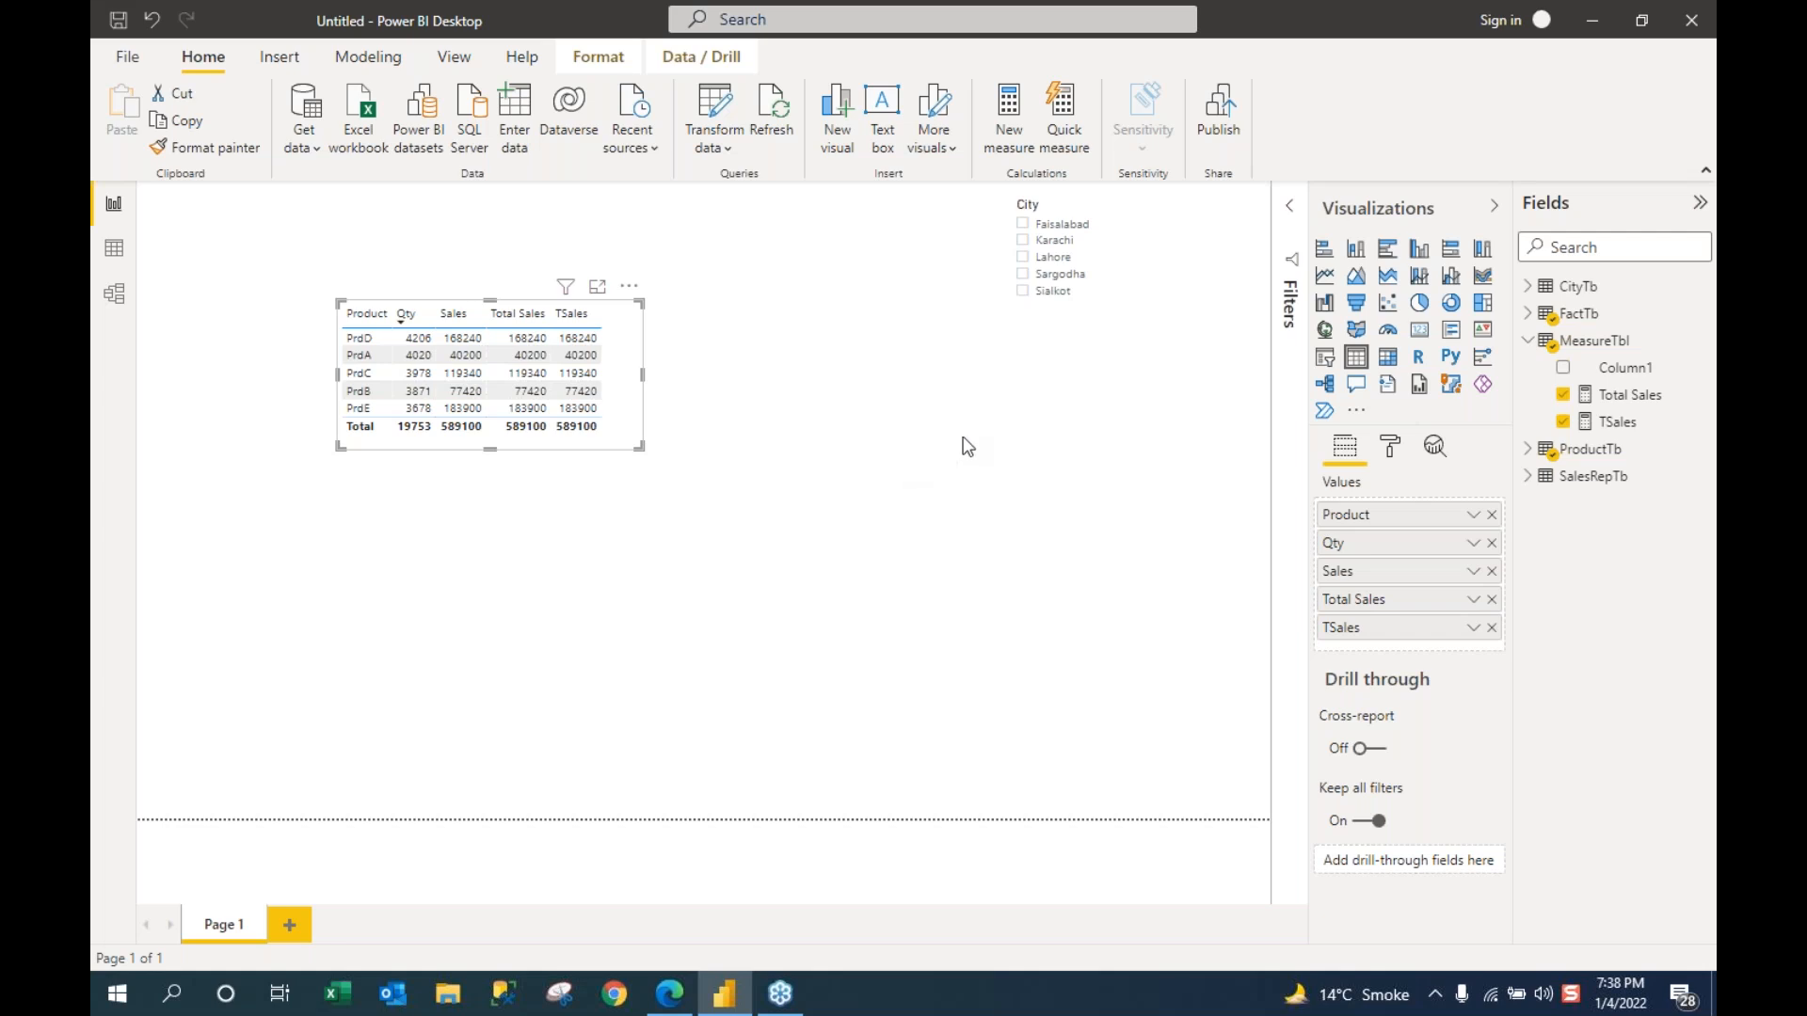
Step: Hide the Visualizations pane to give the report canvas more room
click(1495, 209)
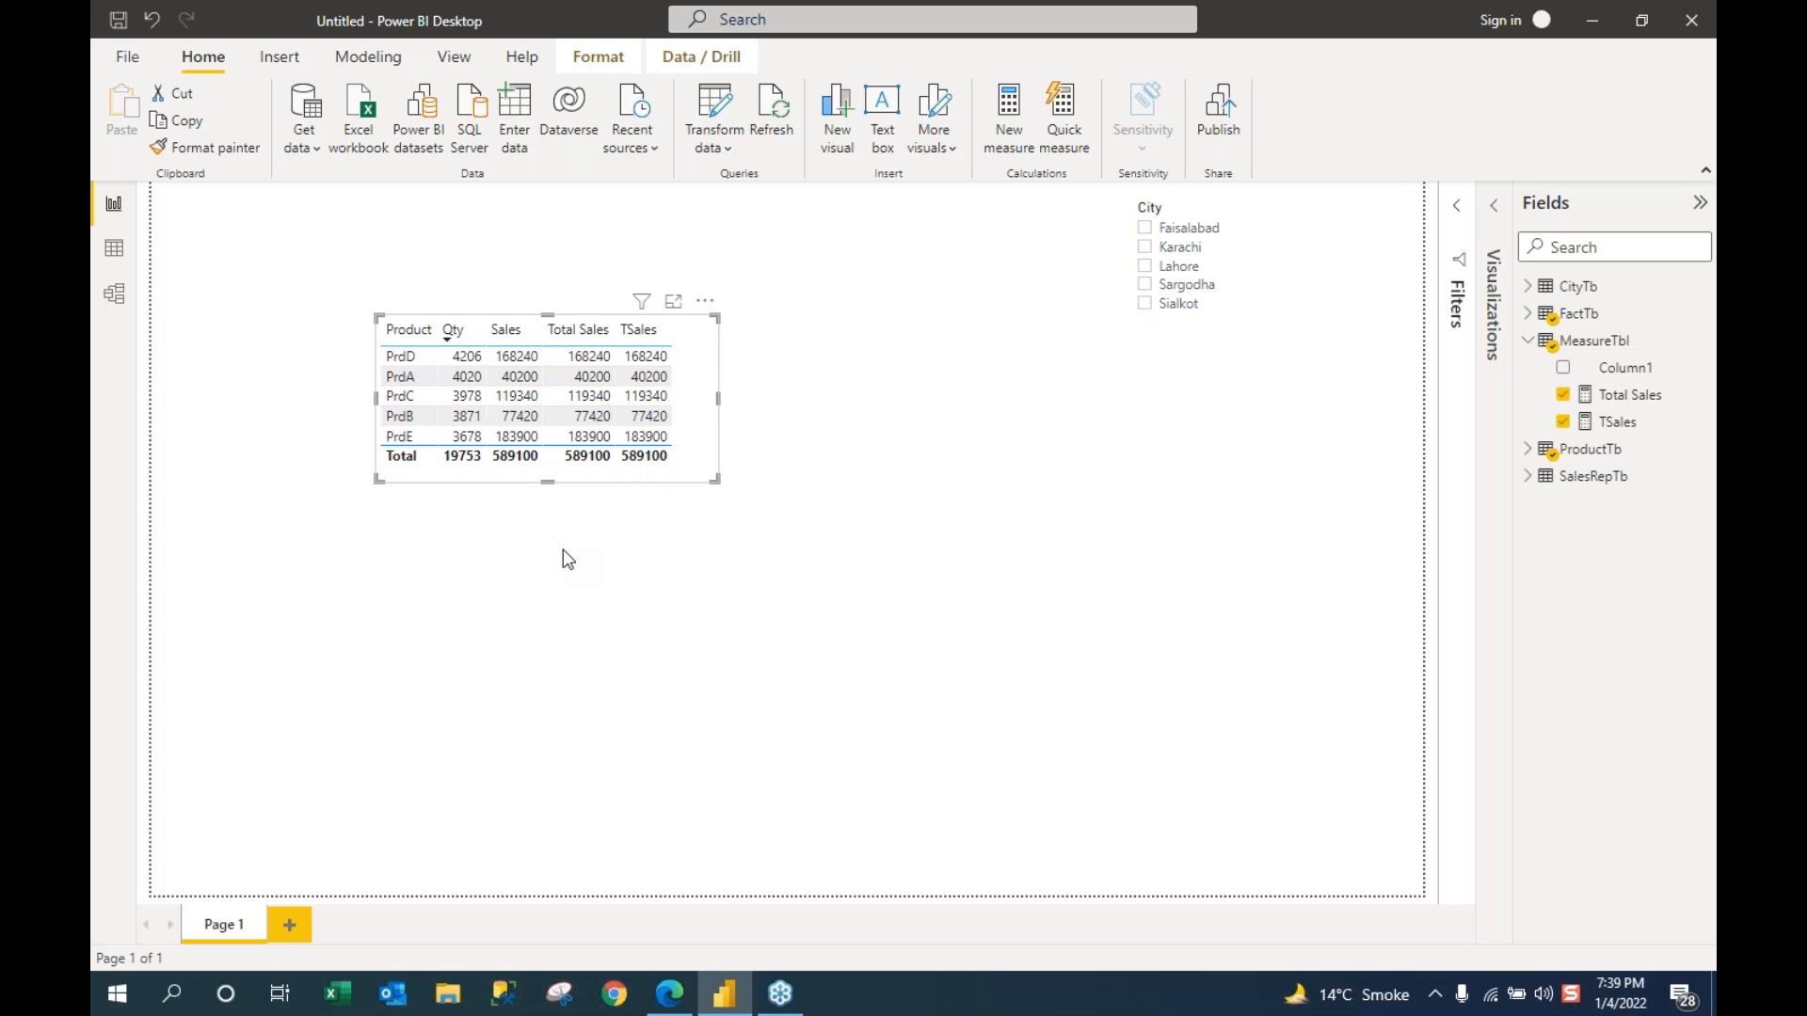
Step: Open Data view showing MeasureTbl's empty Column1 with zero rows
click(113, 250)
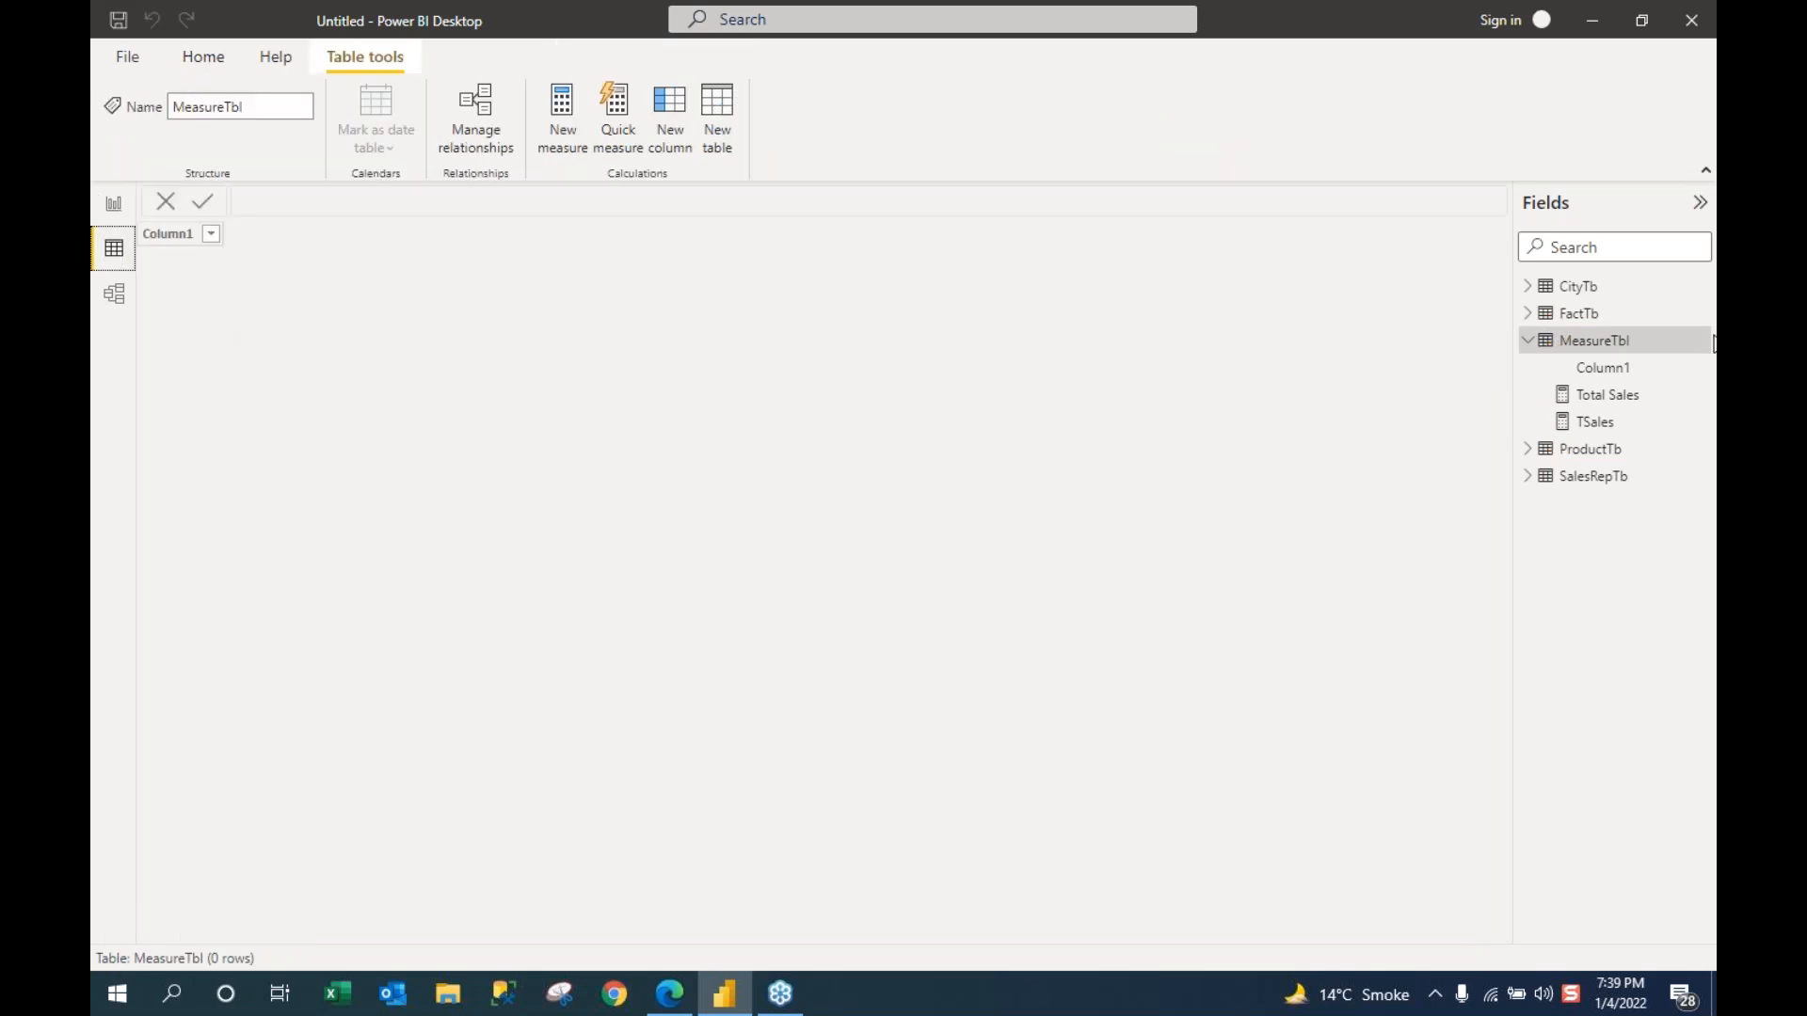
Step: Inspect FactTb's rows and PrdPrice column, then open the model relationship diagram
click(1591, 318)
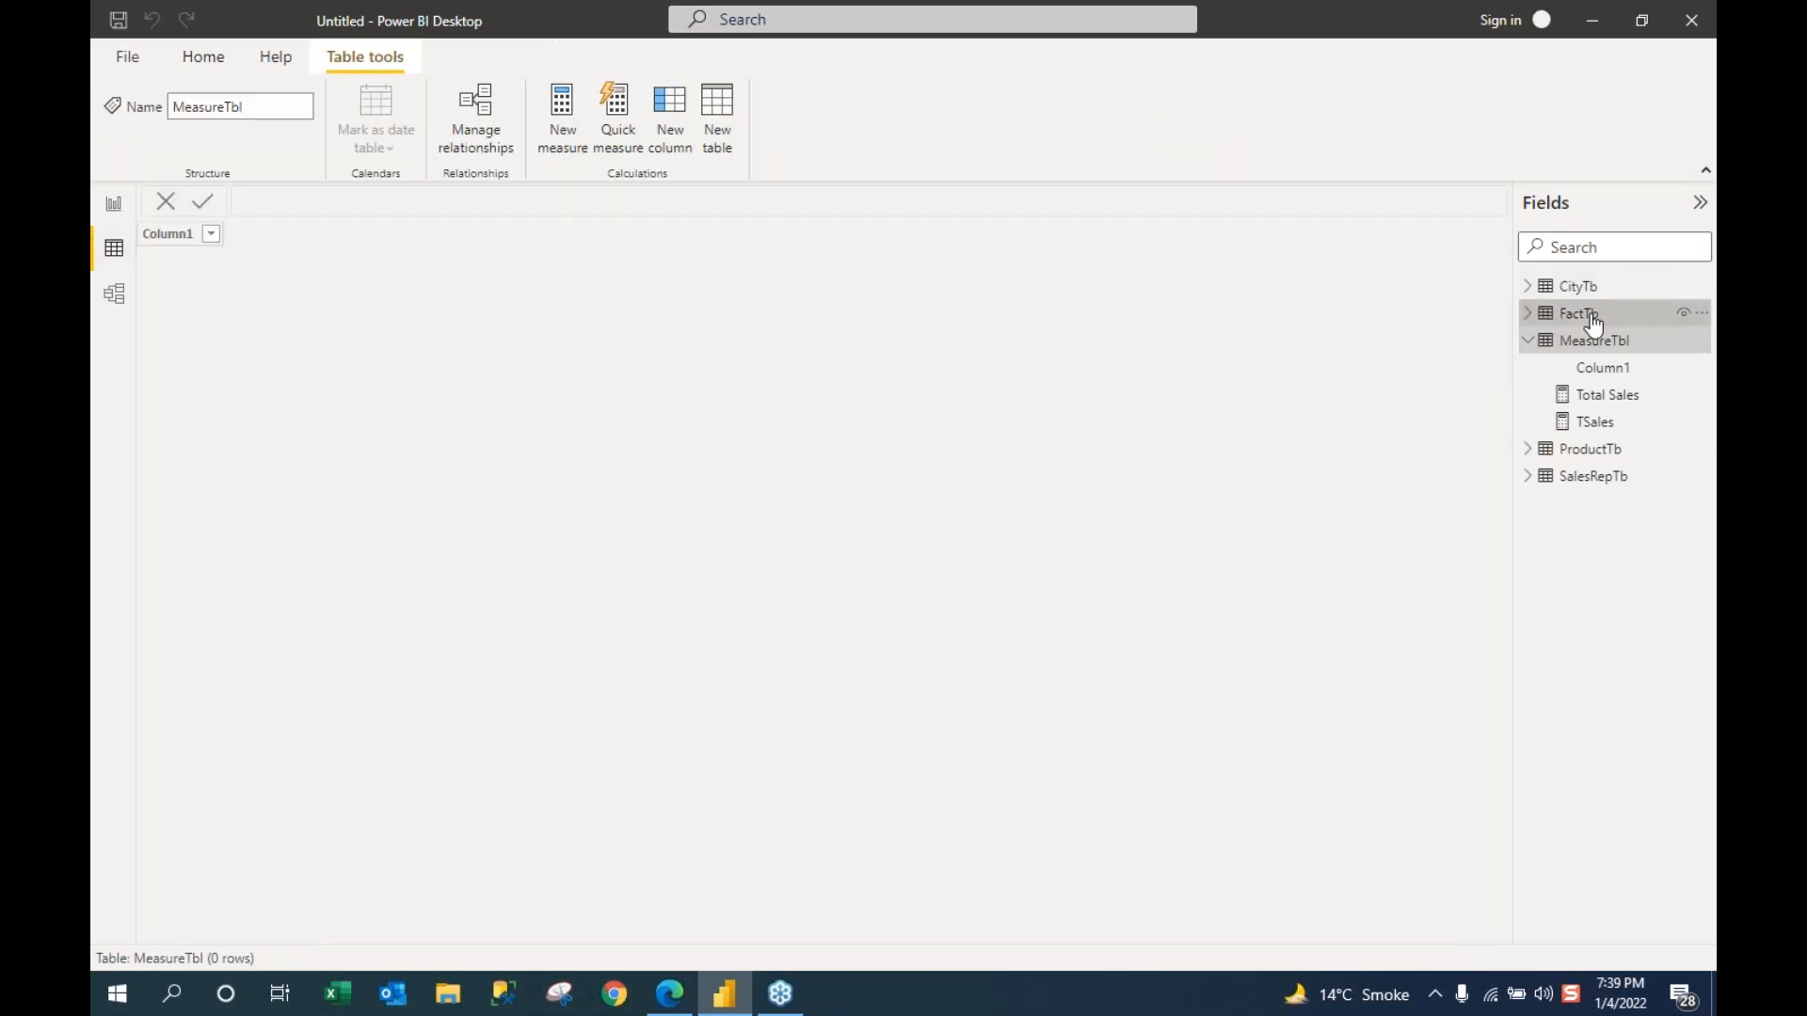
click(1526, 318)
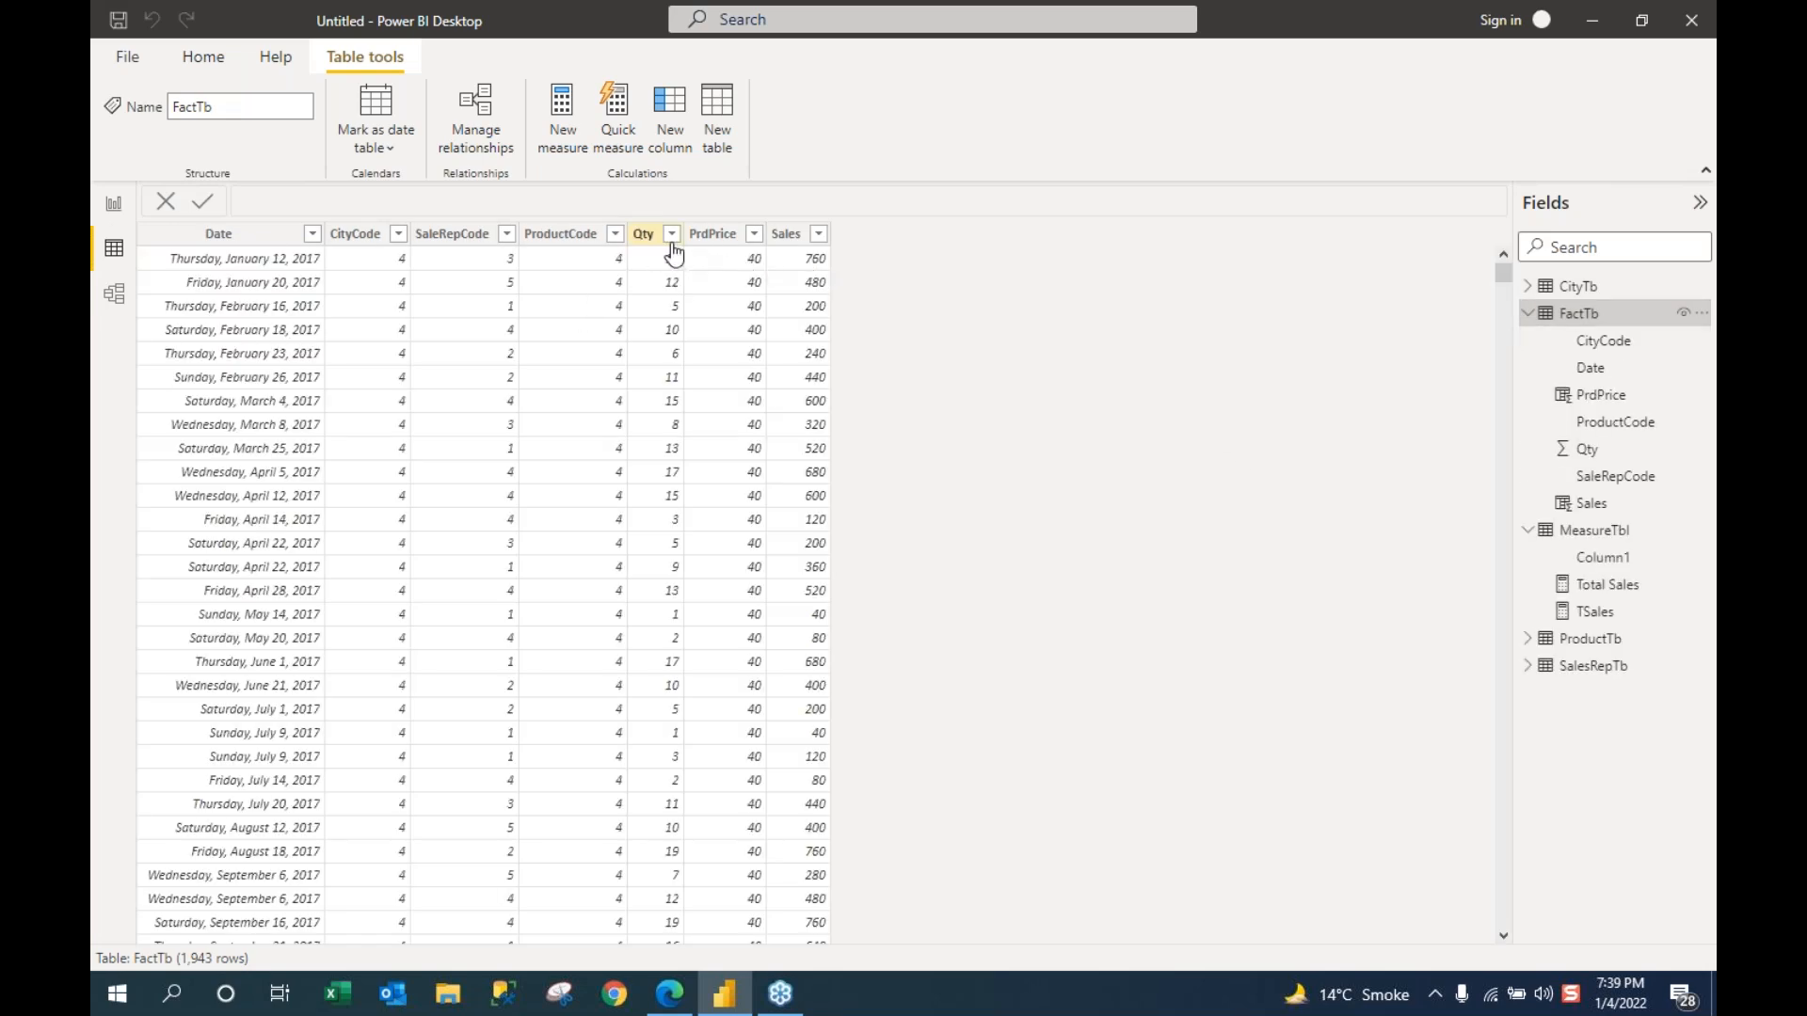
click(743, 265)
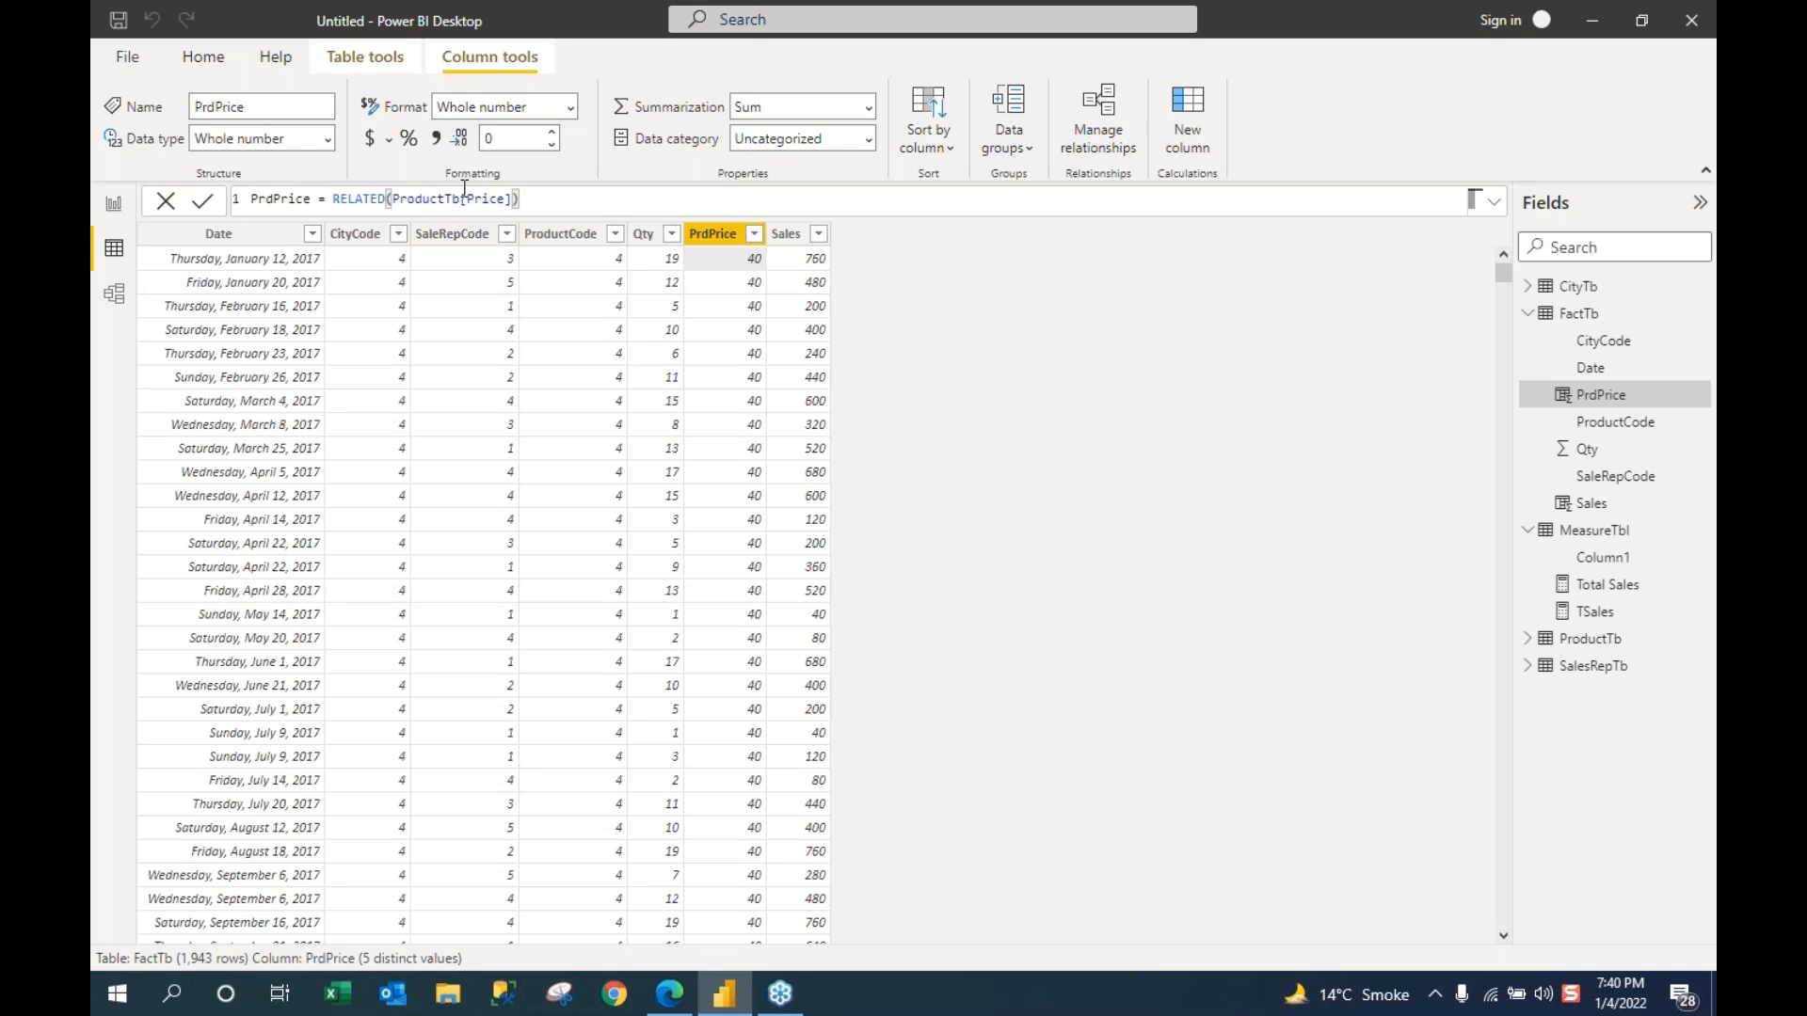
click(115, 296)
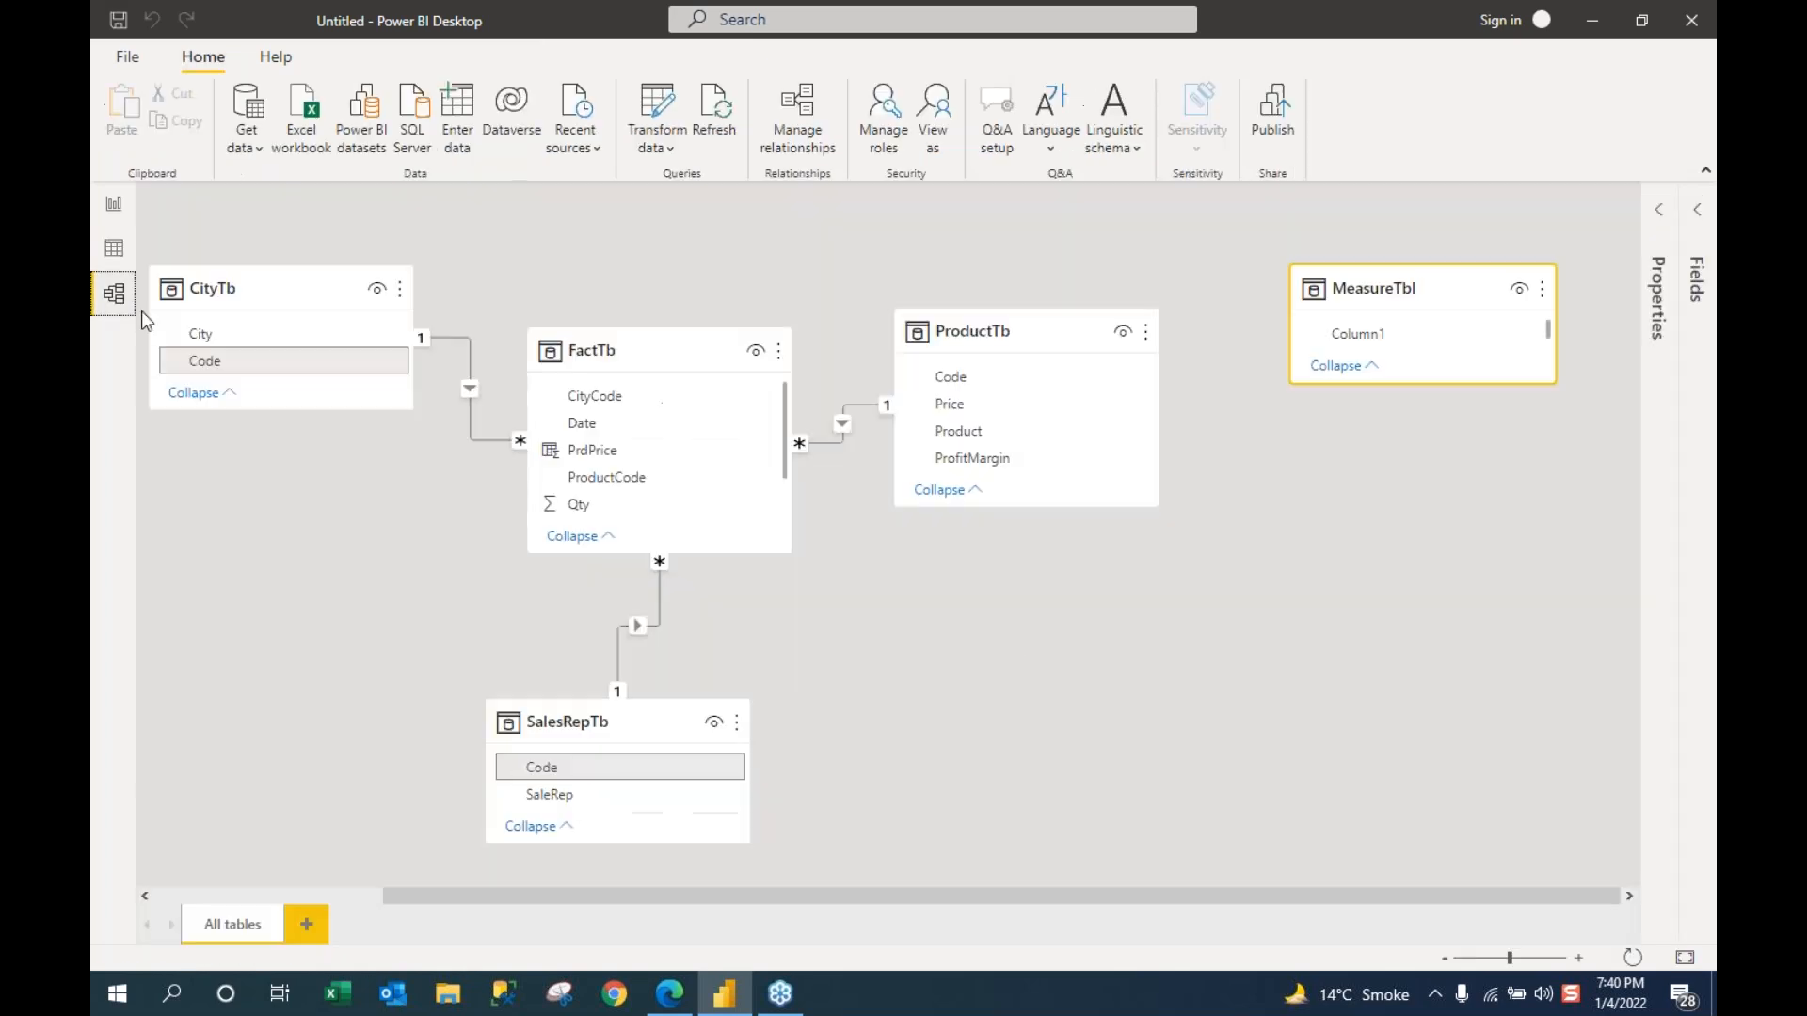
Step: Shift the ProductTb card slightly right and go back to the report page
drag(999, 335, 1033, 337)
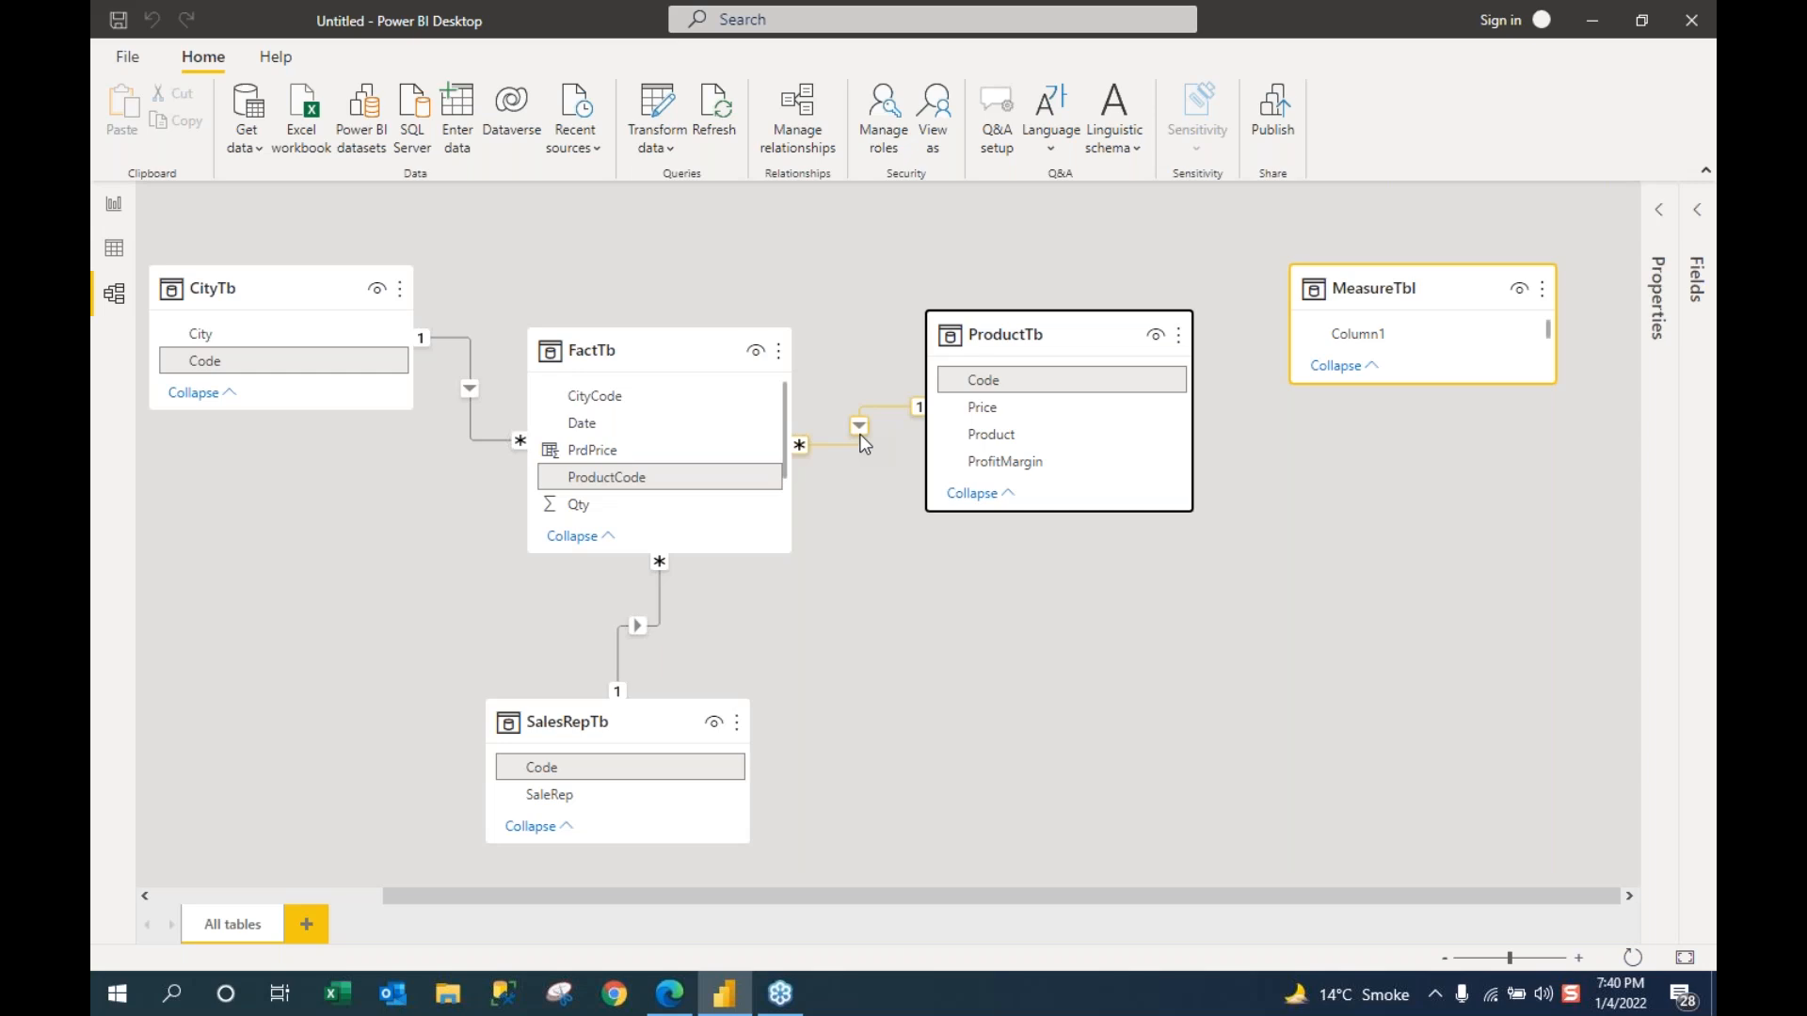
click(113, 202)
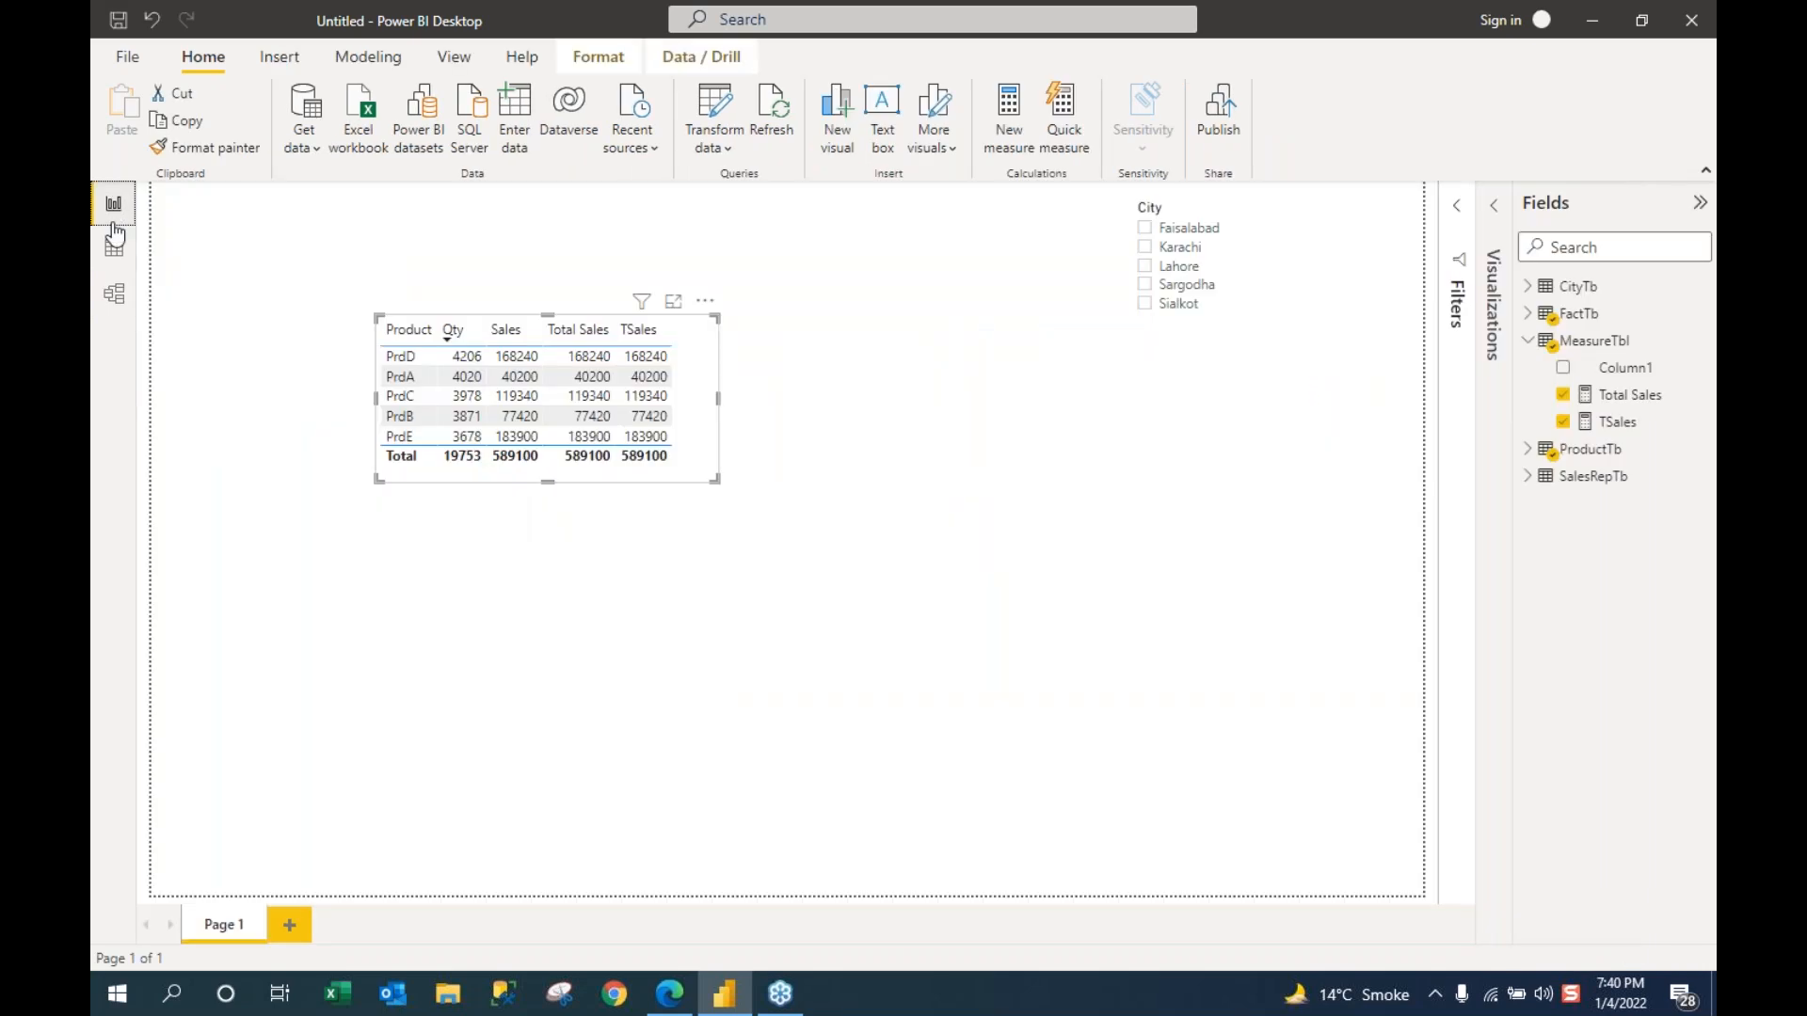
Step: Add Page 2 with an empty table visual and stretch it taller
click(289, 925)
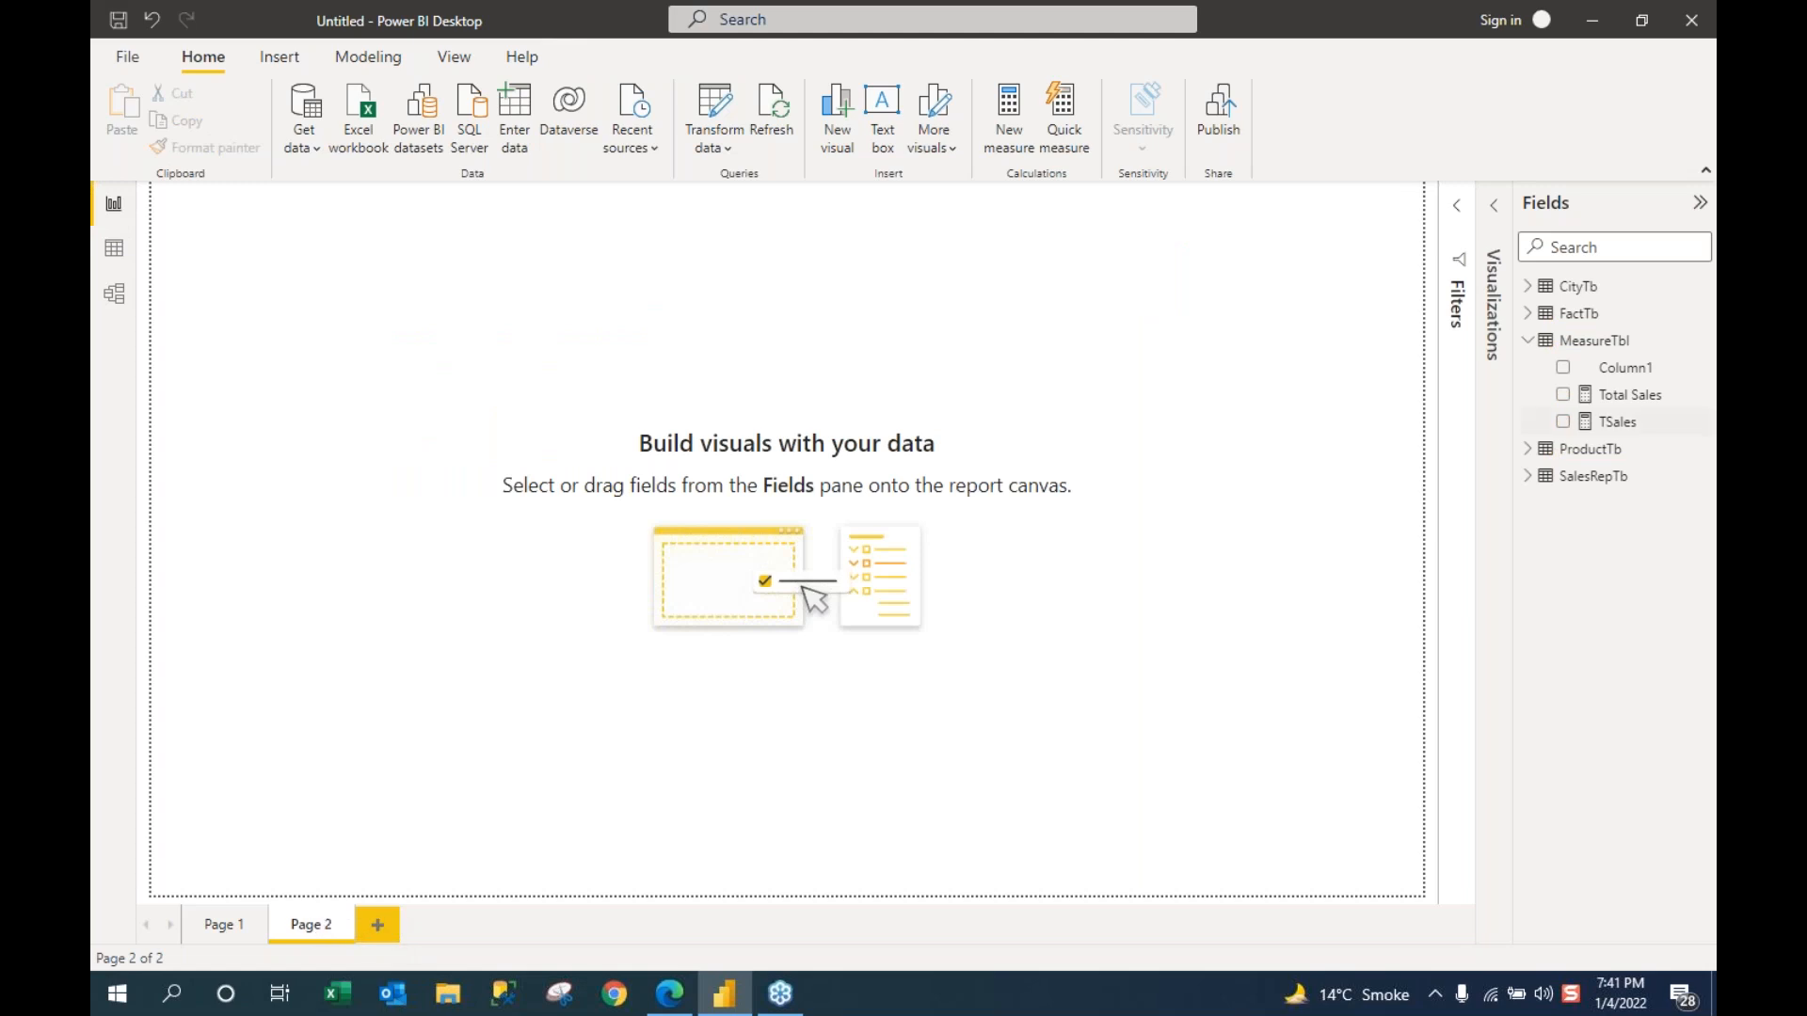
click(1528, 314)
click(1495, 209)
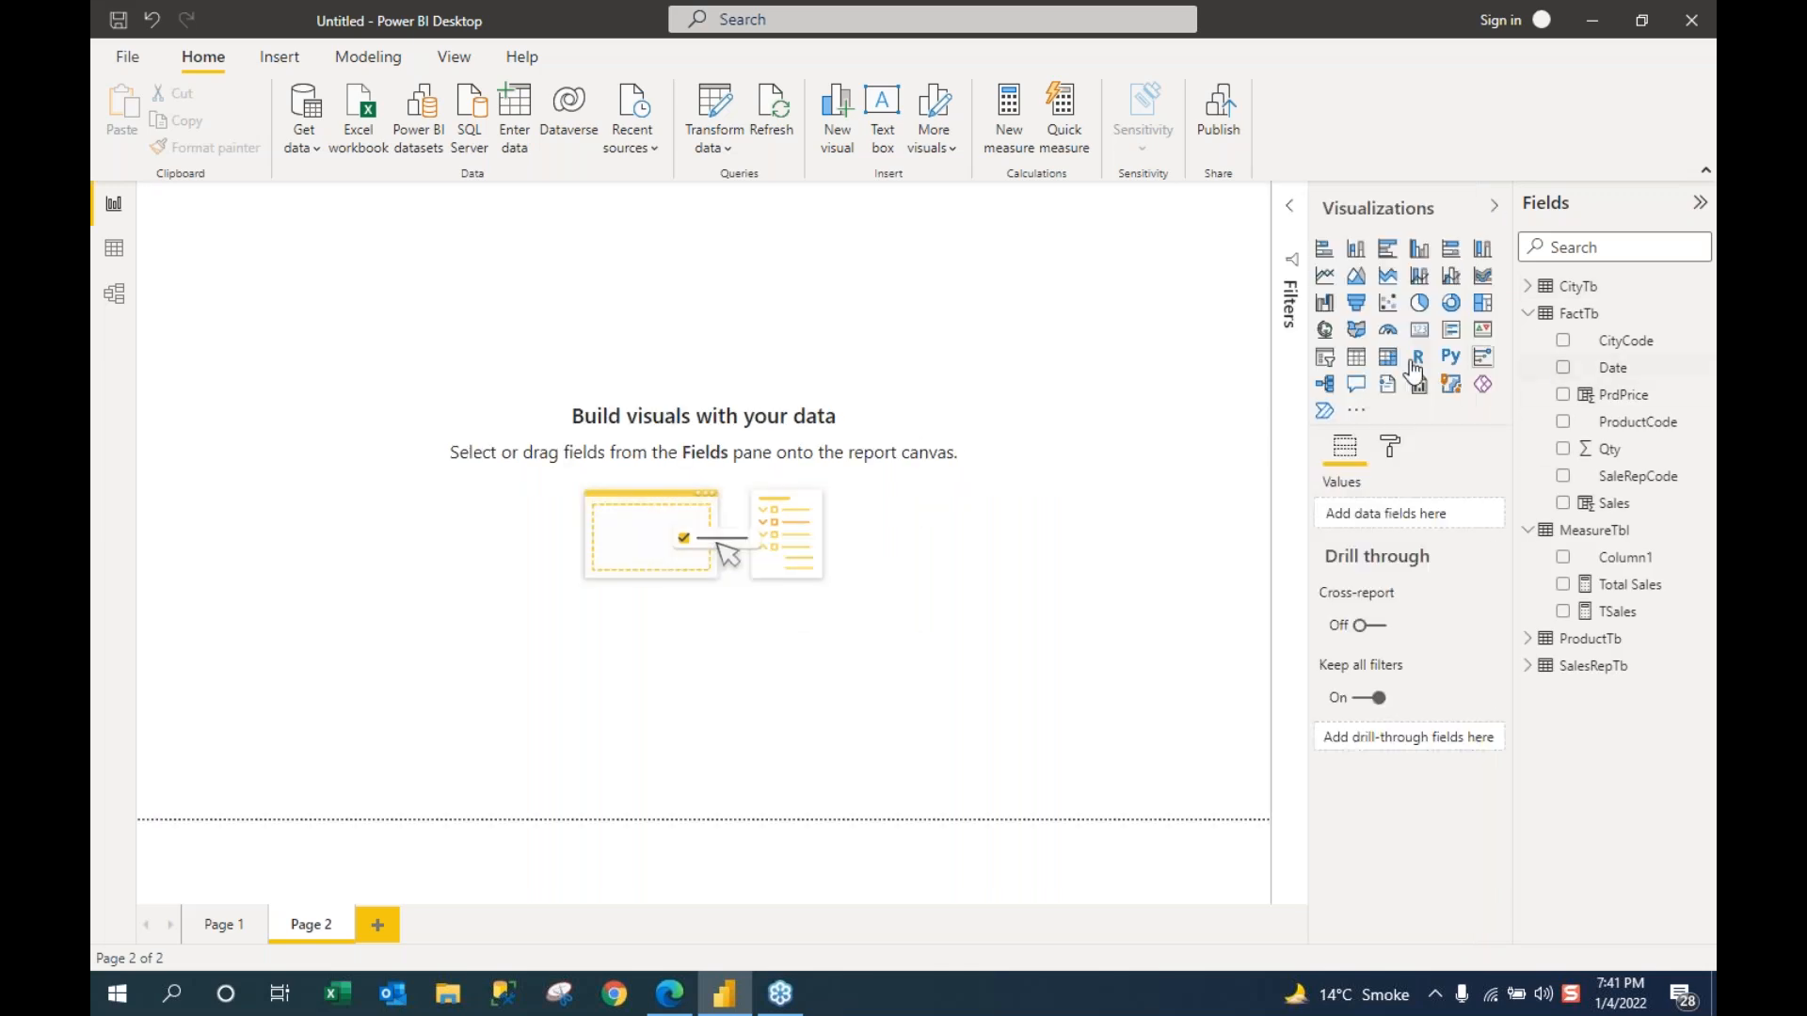
click(1354, 362)
drag(281, 491, 284, 622)
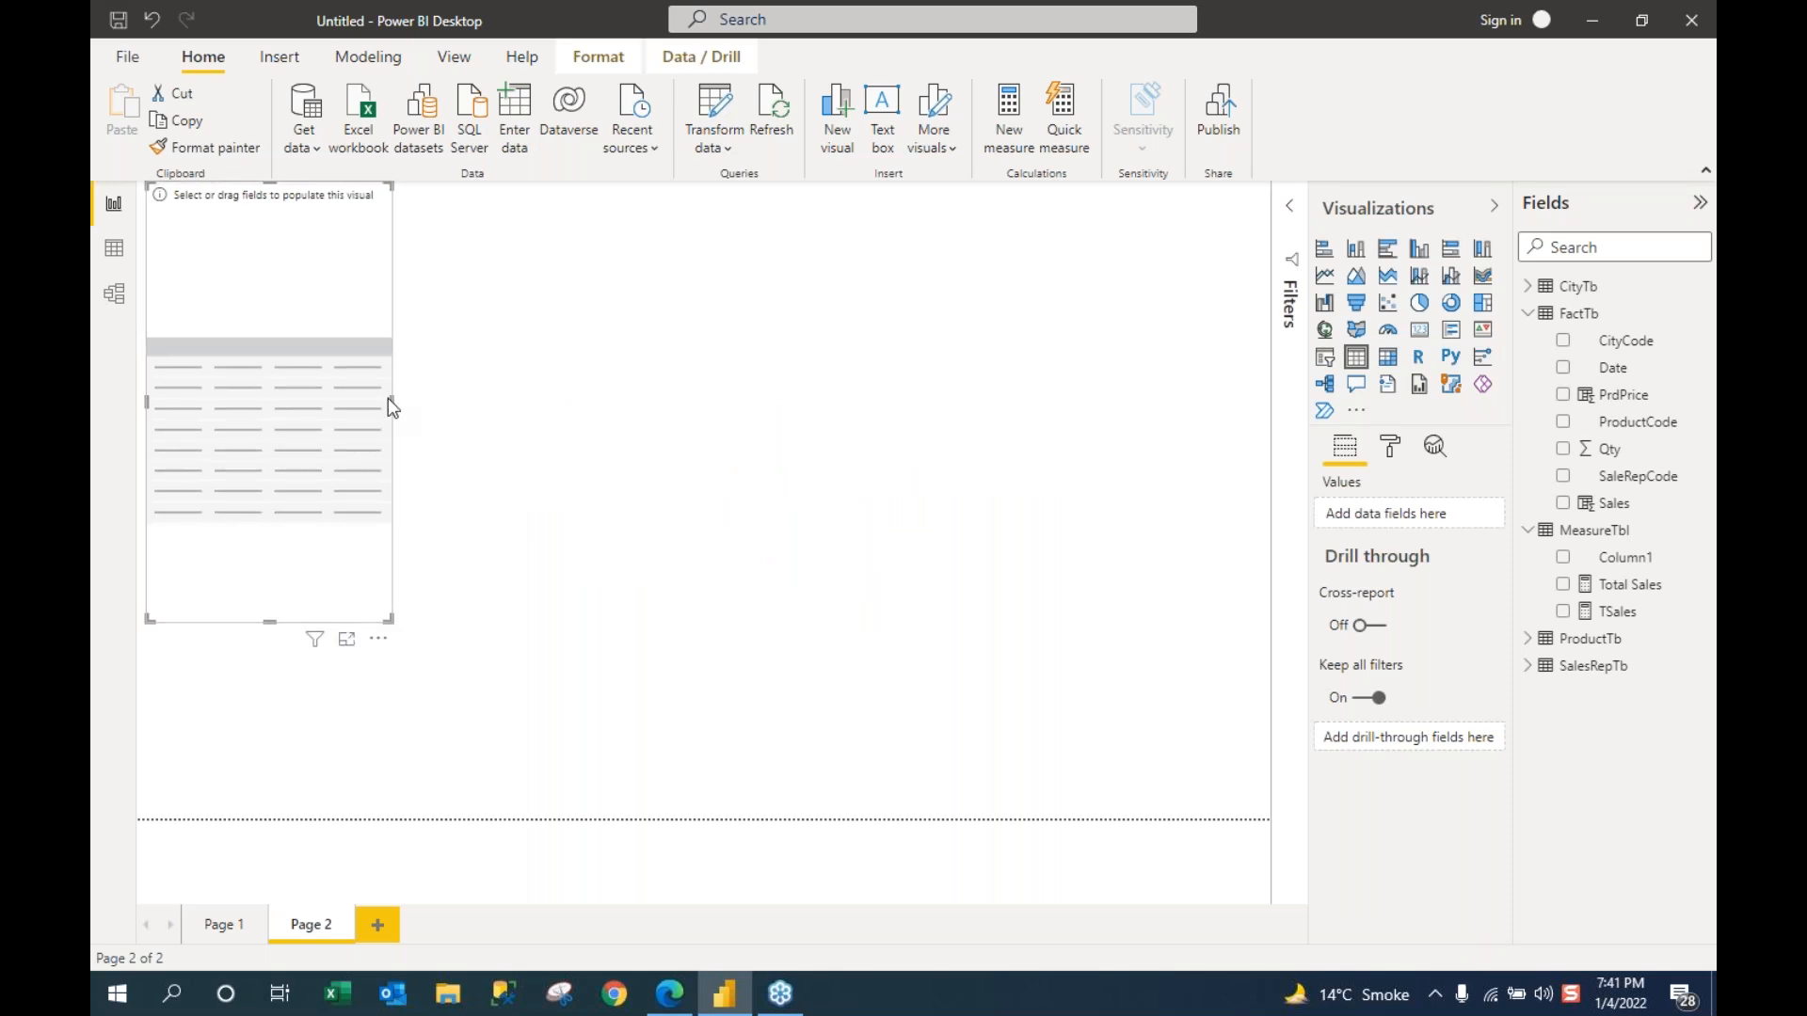
Step: Widen the Page 2 table visual and add the ProductCode field to it
drag(392, 405, 573, 431)
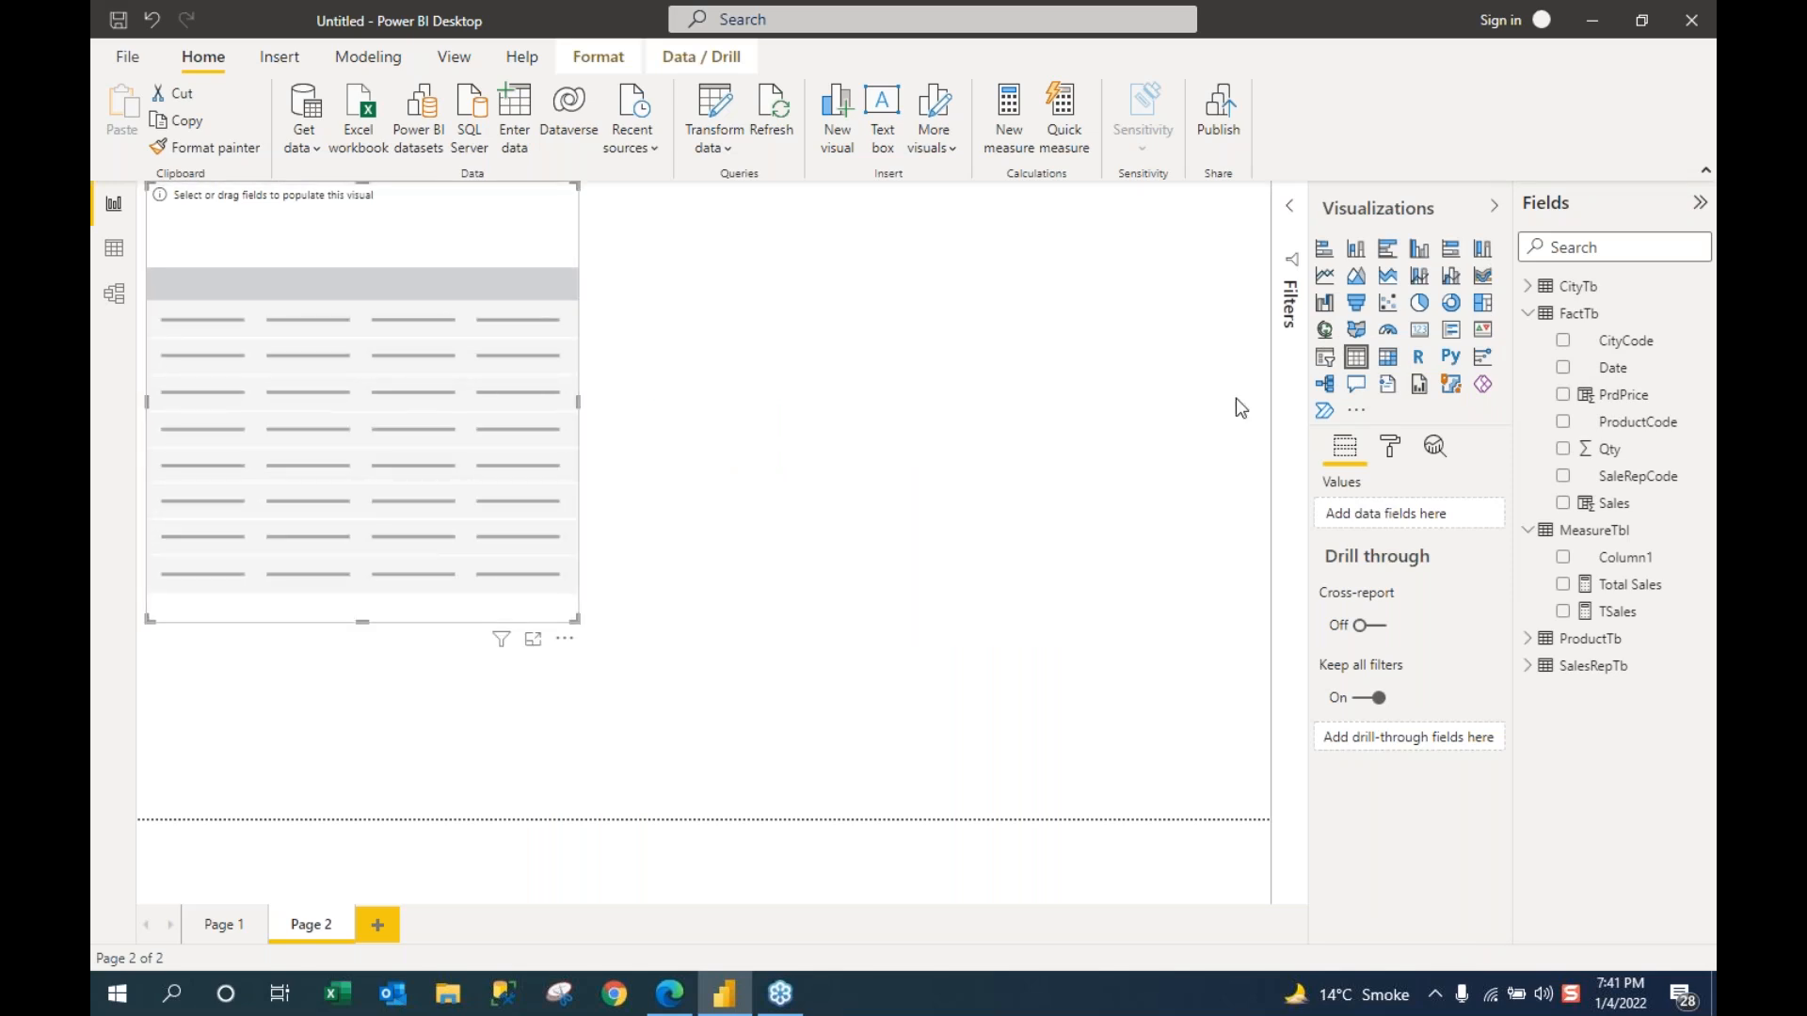
click(1564, 423)
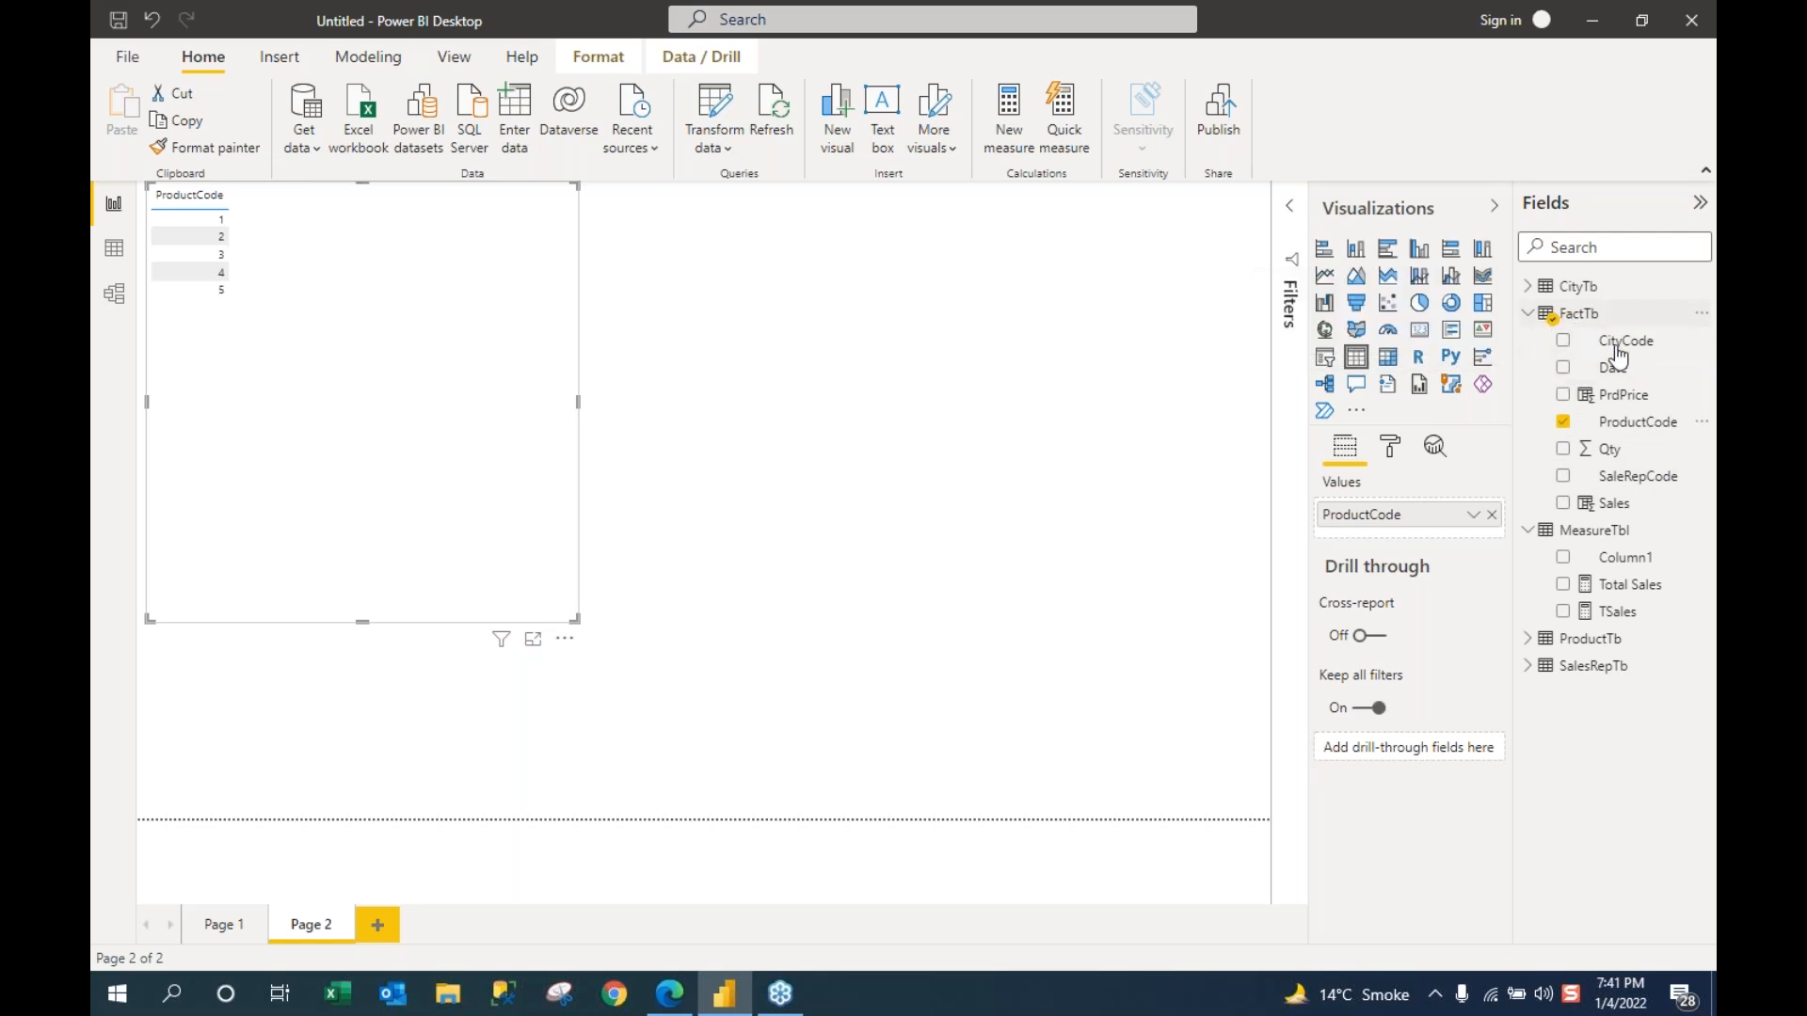
click(1528, 315)
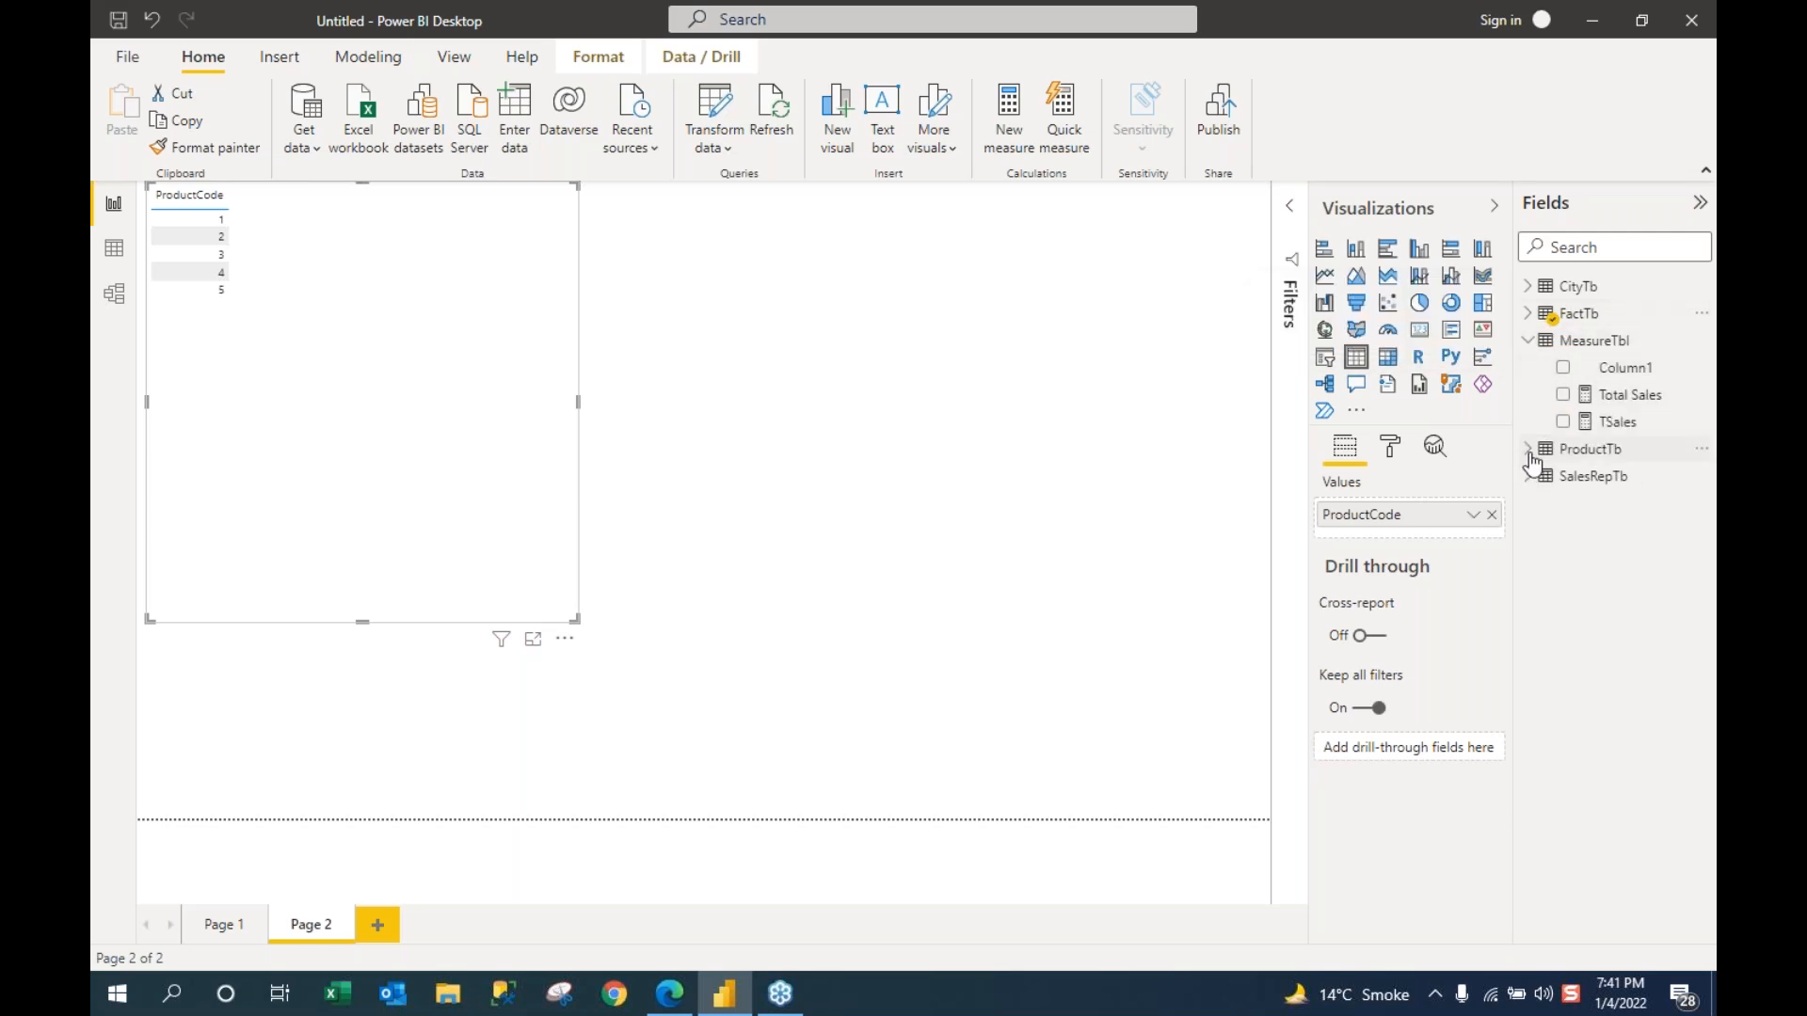
Step: Add Product, ProfitMargin and Price from ProductTb, then remove all three again
click(1529, 452)
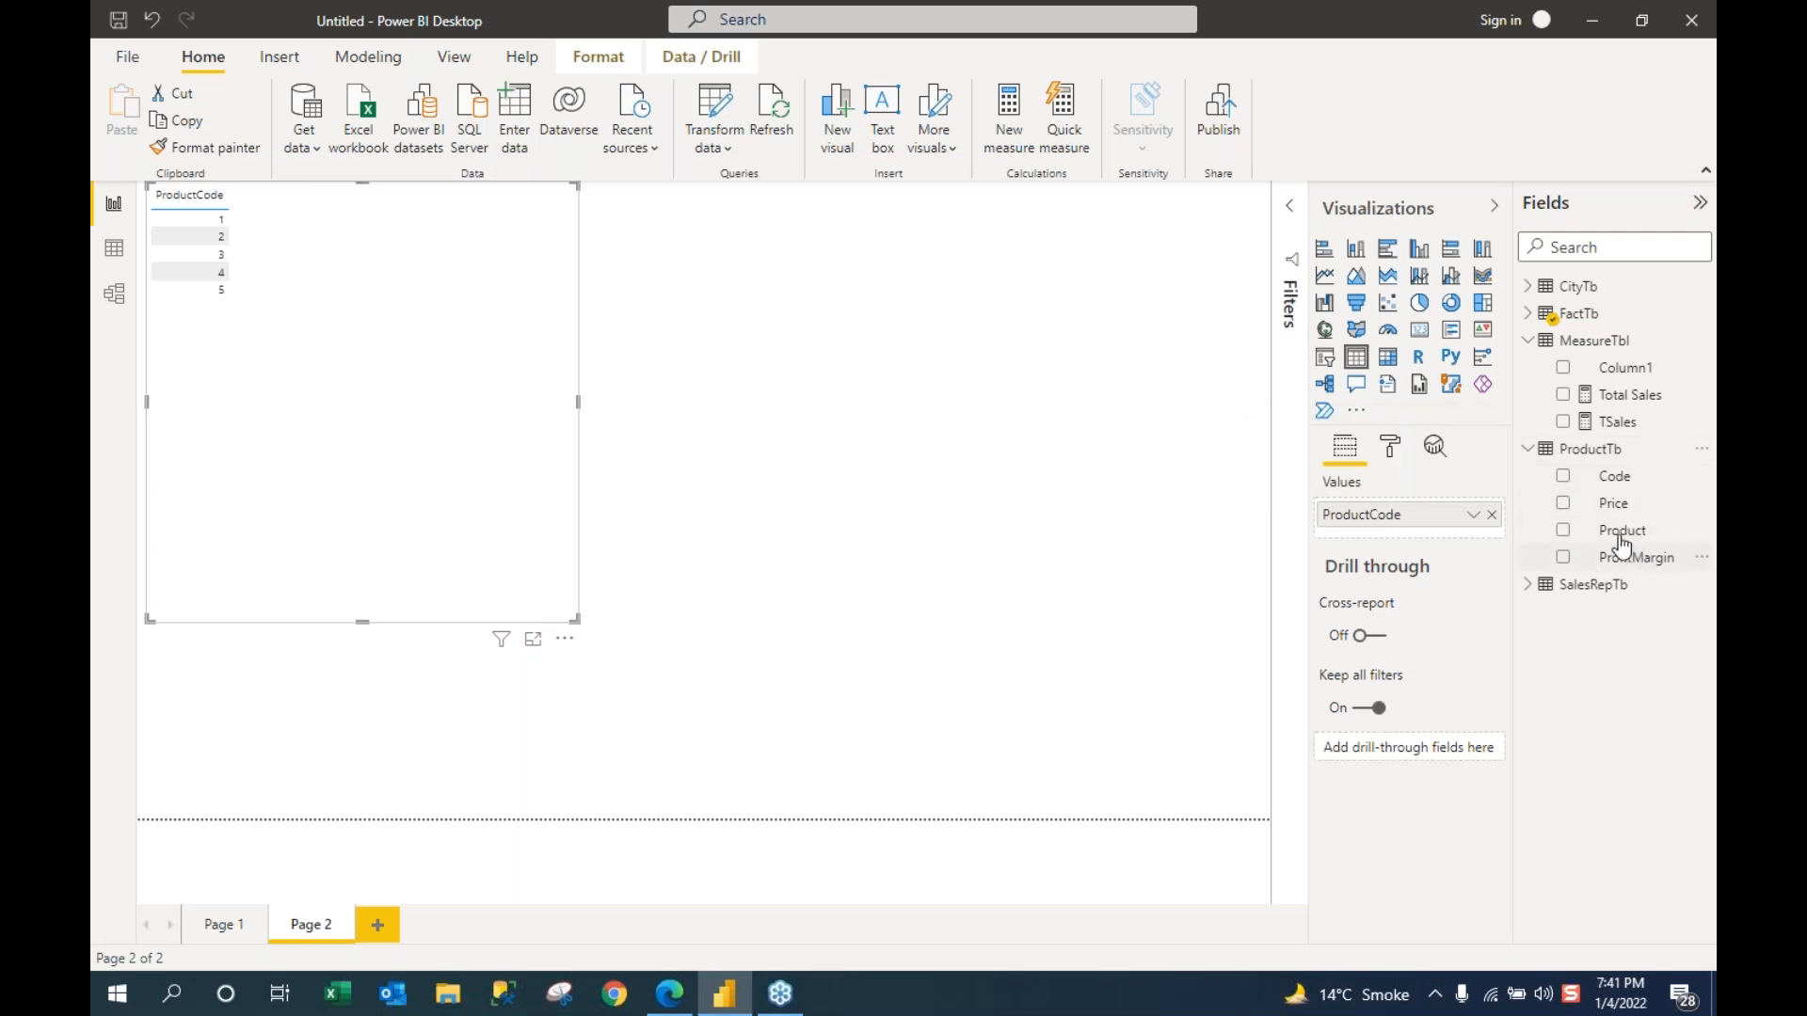
click(1565, 533)
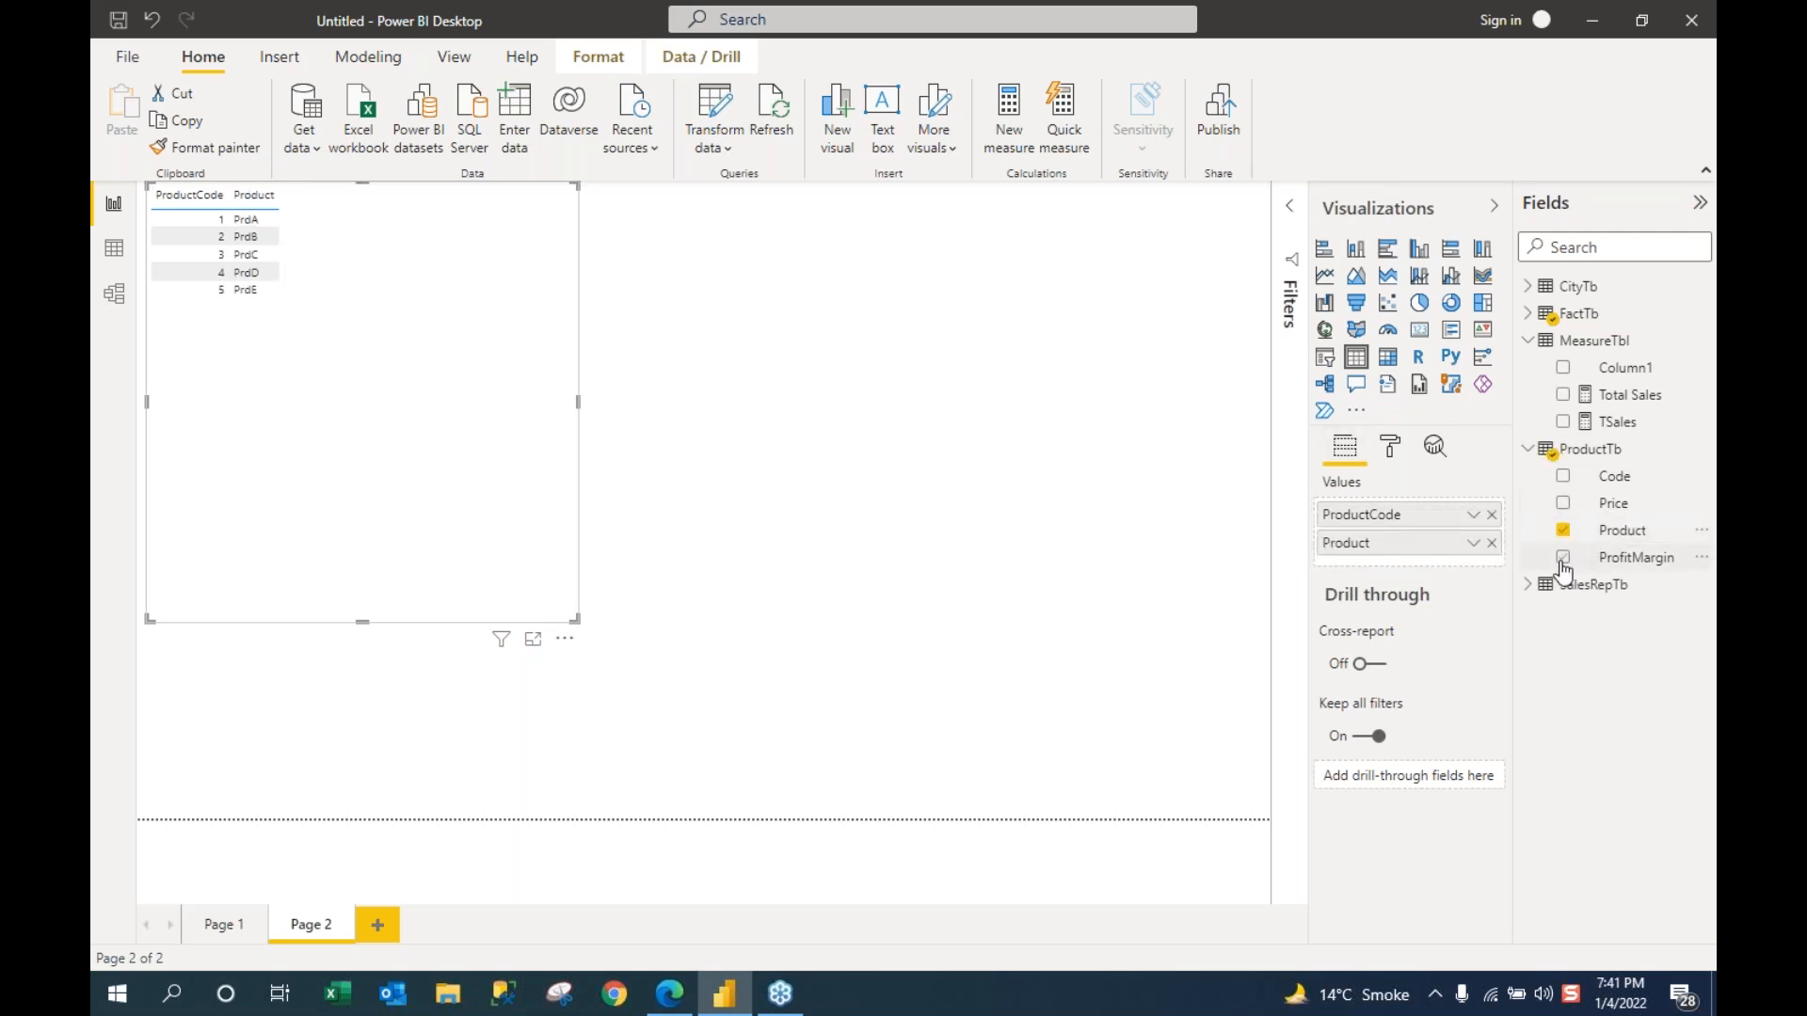
click(1564, 559)
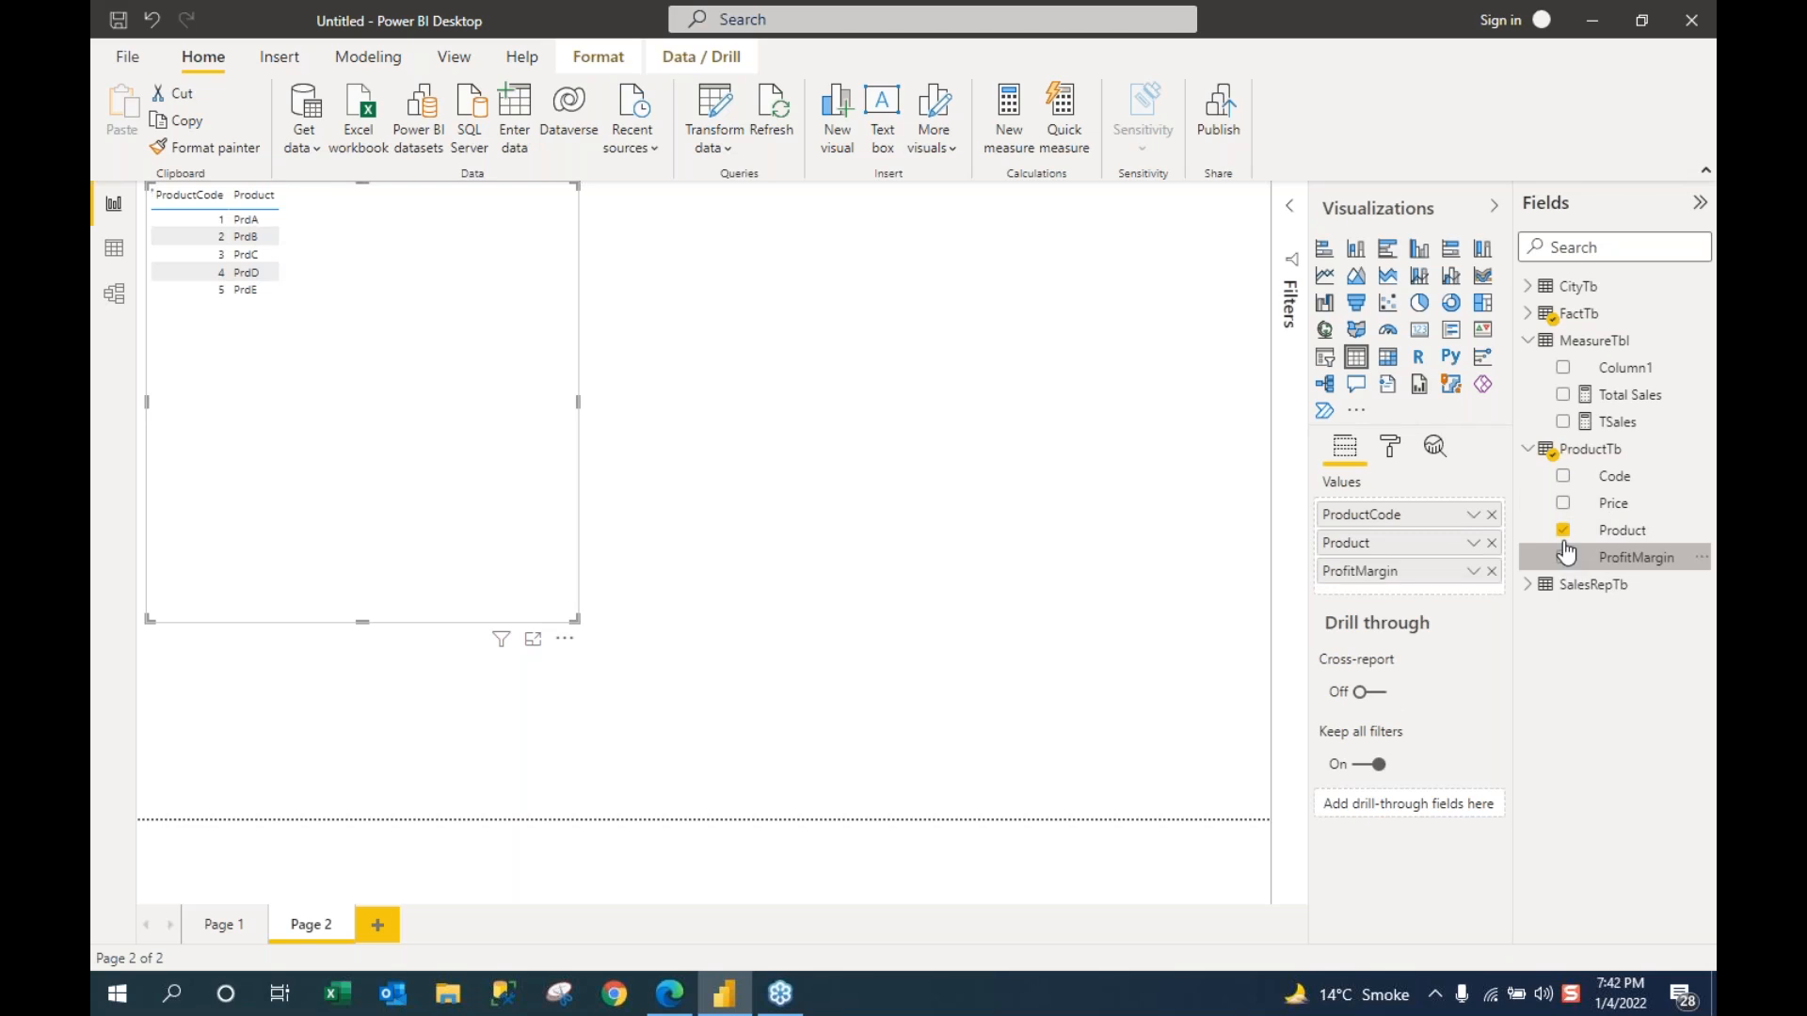
click(1565, 506)
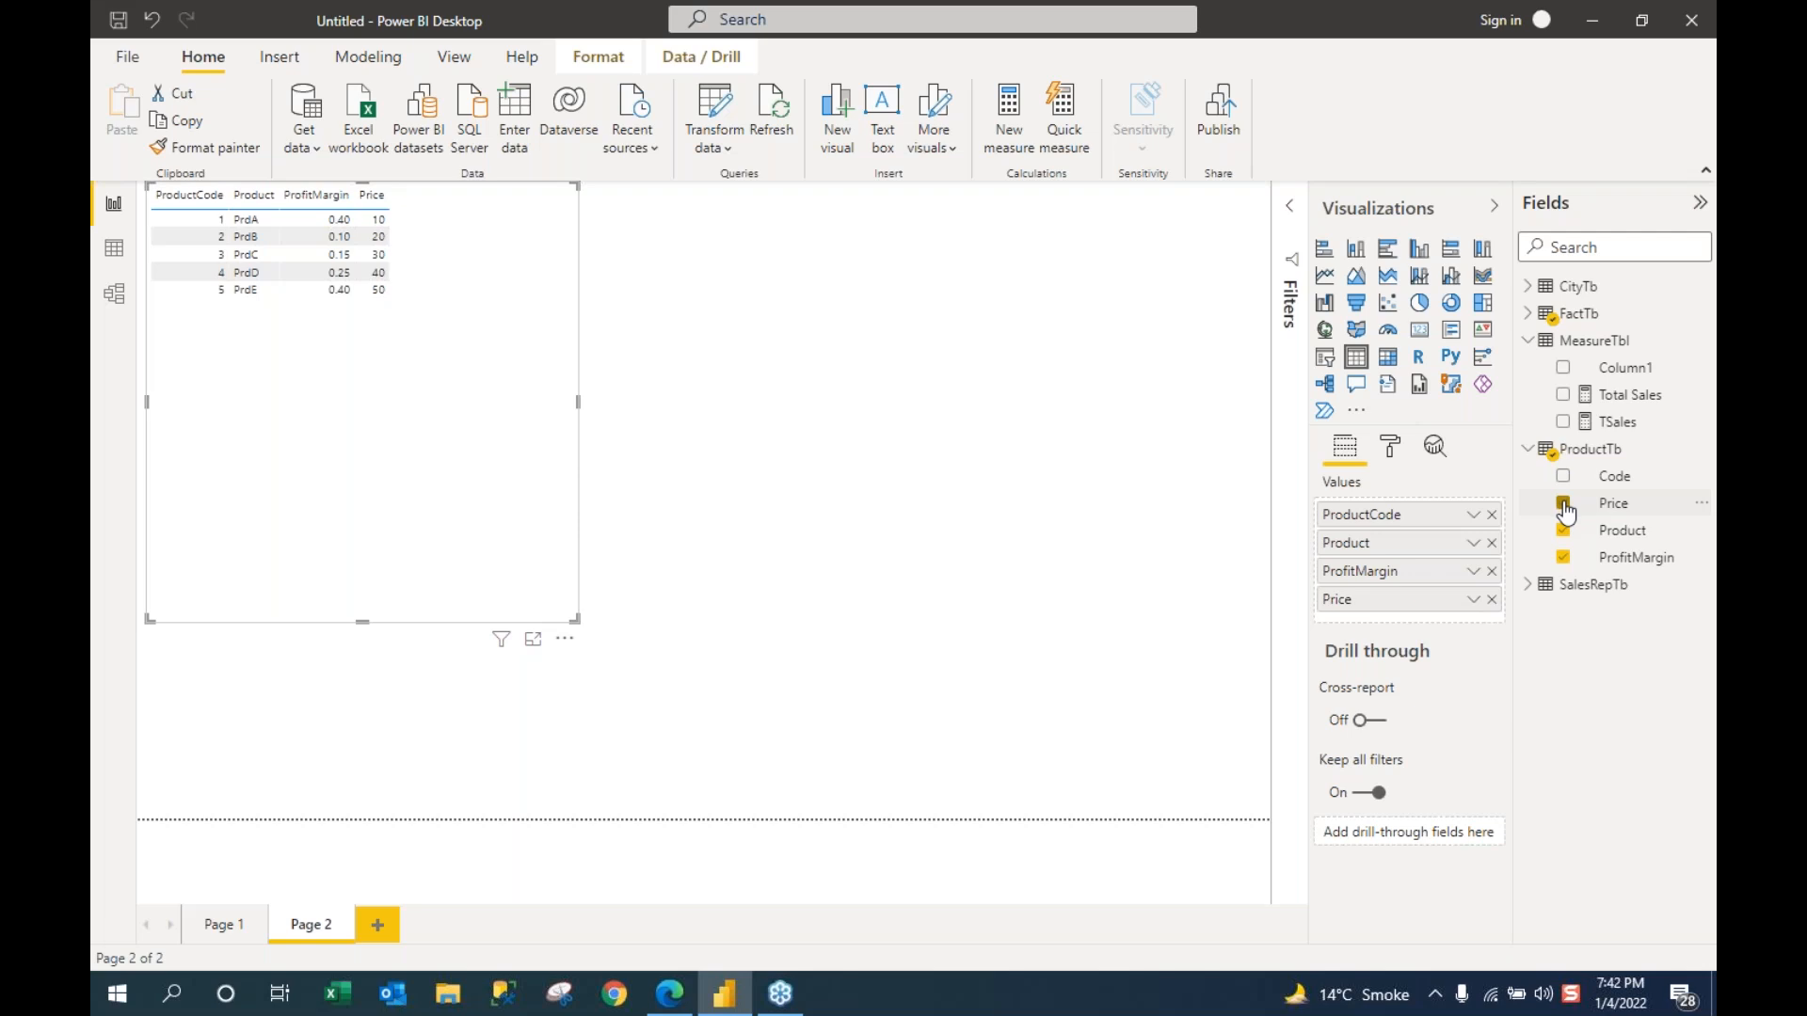
click(1492, 543)
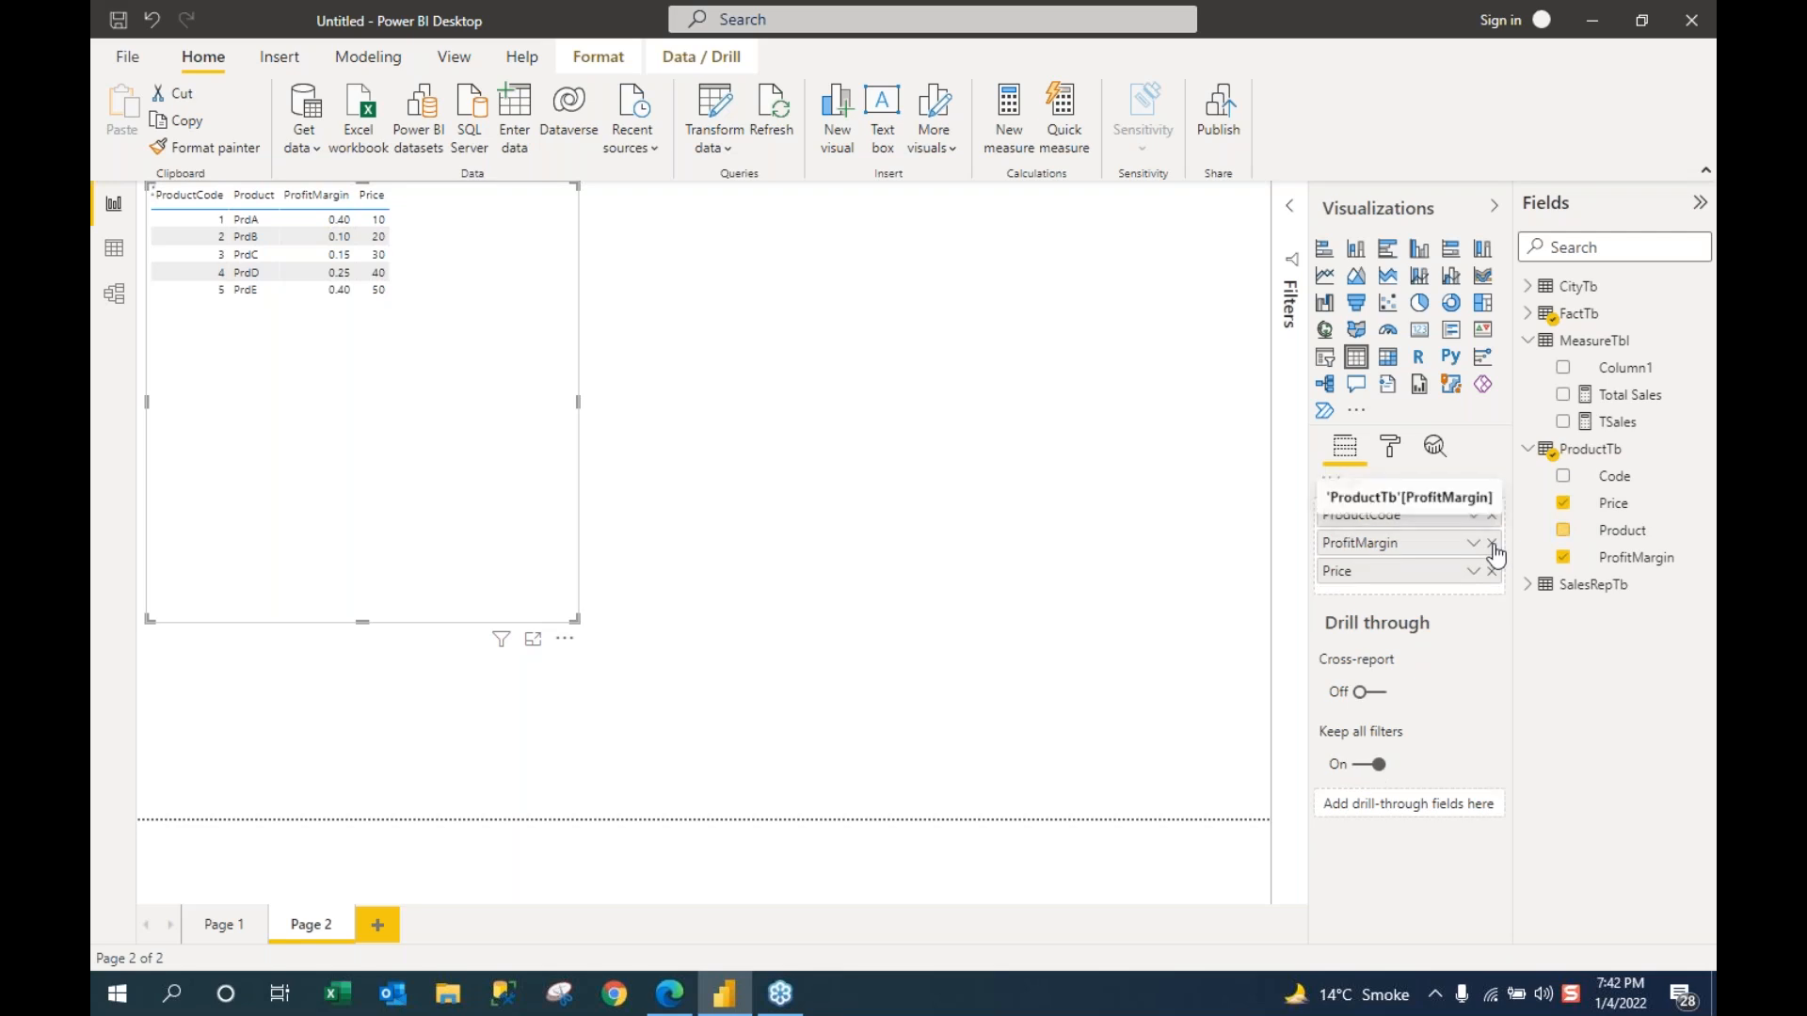
click(1492, 543)
click(1492, 543)
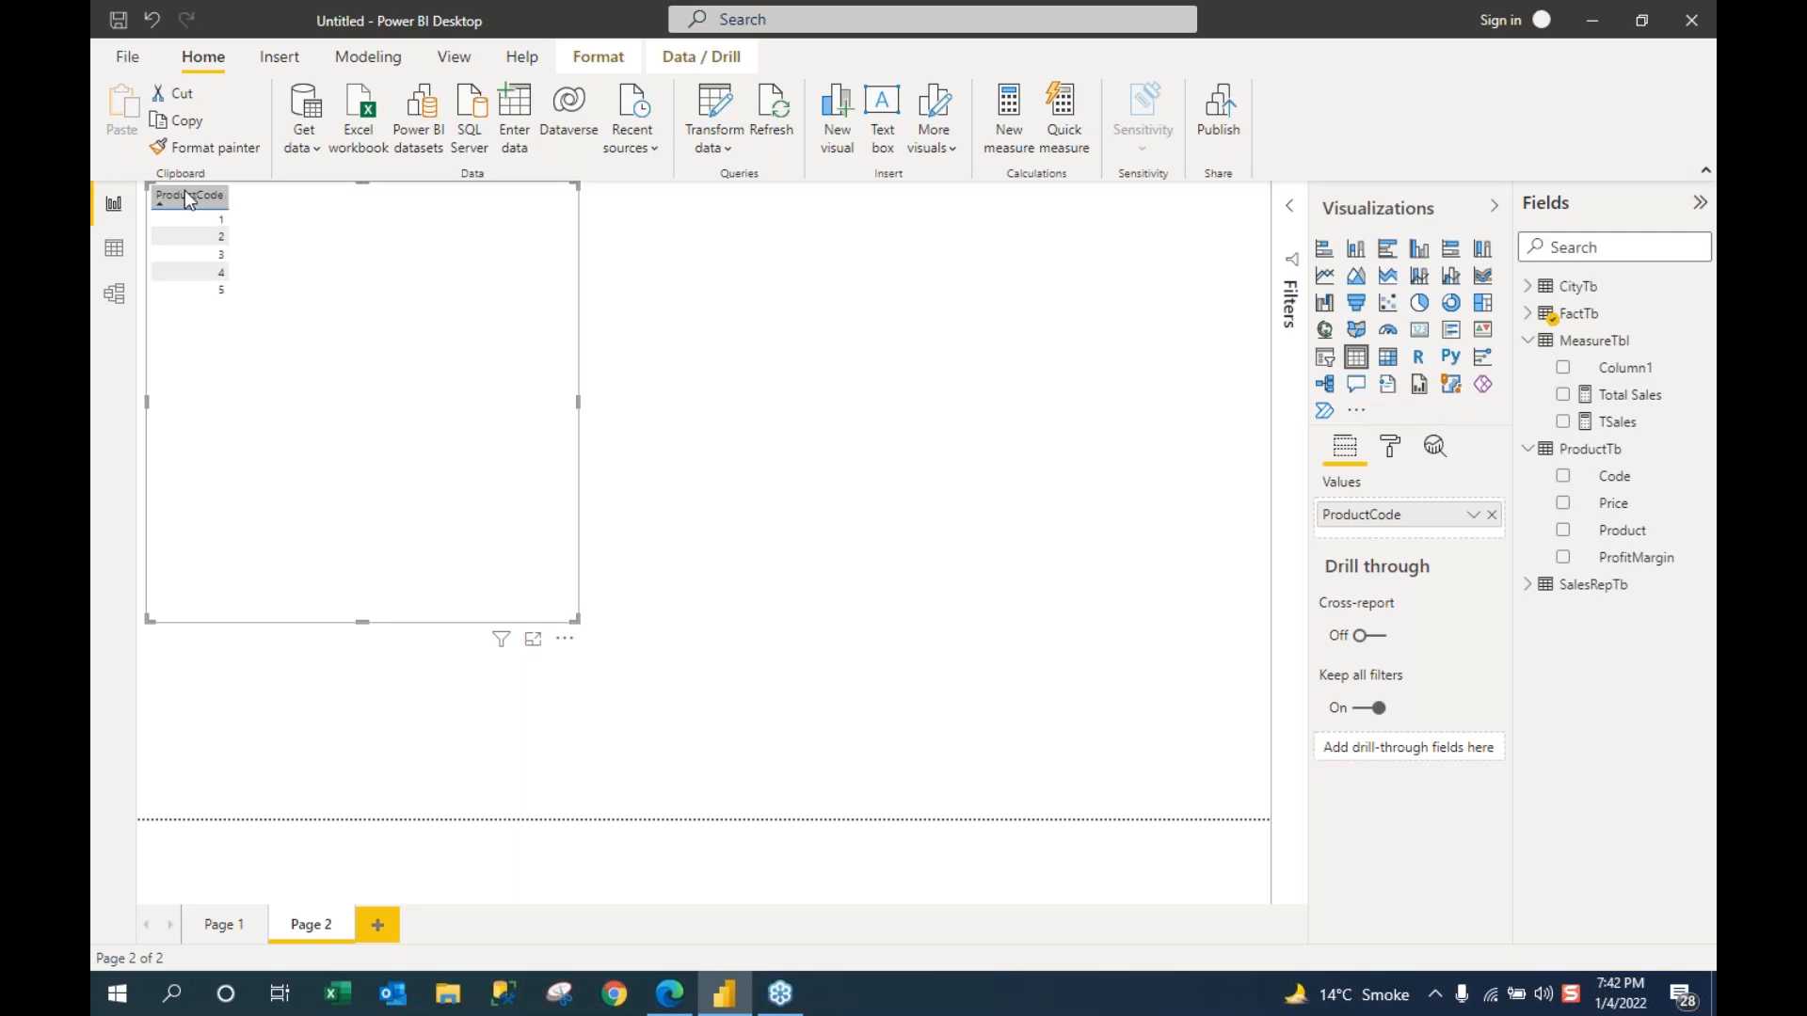
Step: Add City from CityTb beside ProductCode and select product 4's Faisalabad row
click(1529, 289)
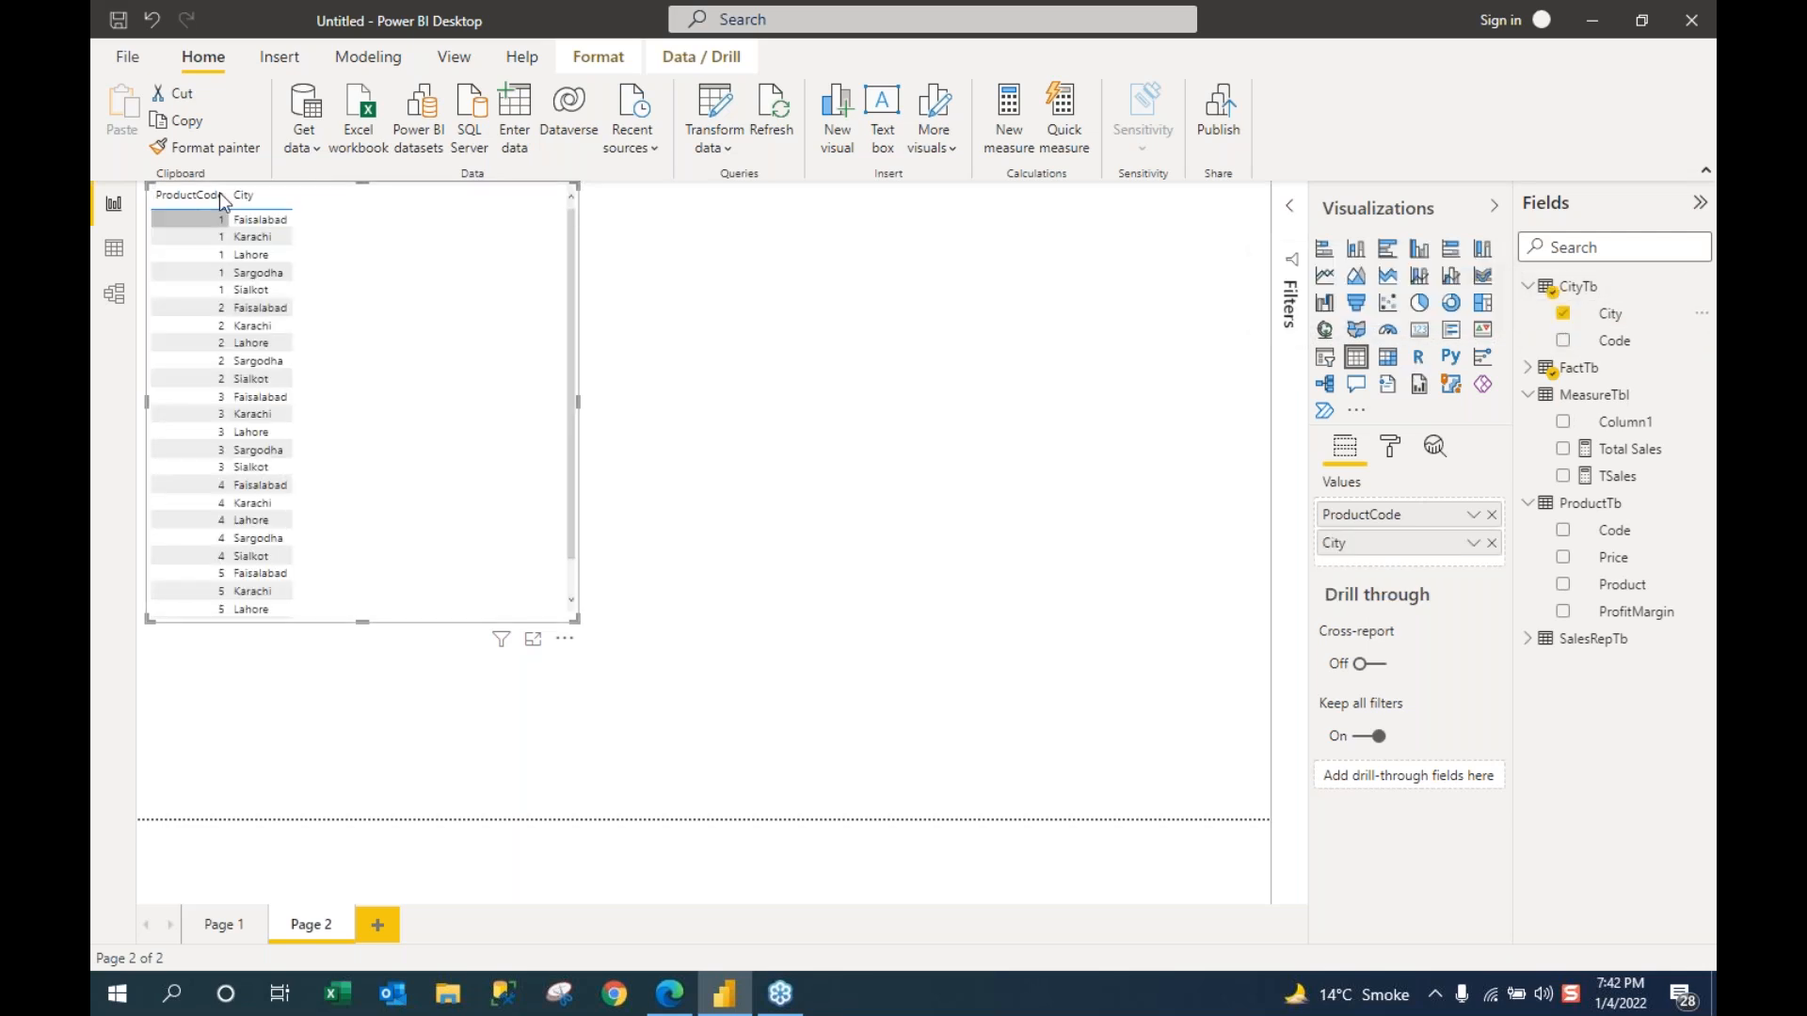
click(235, 485)
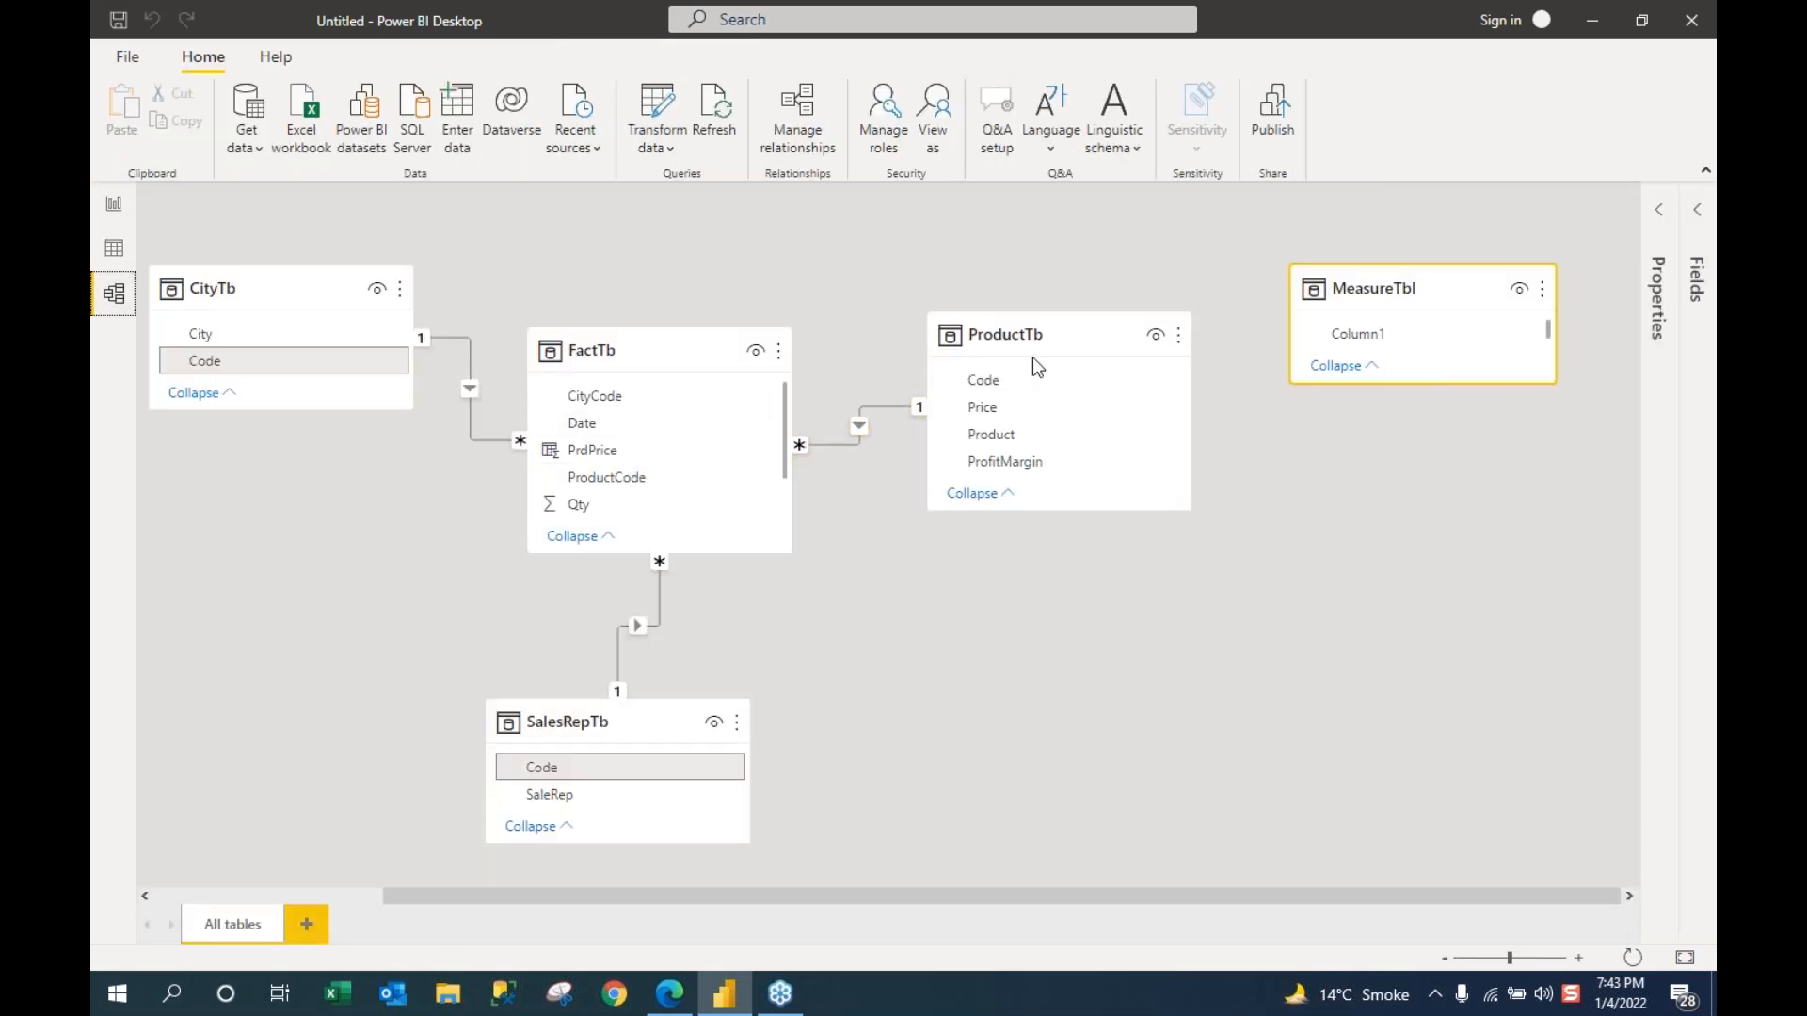
Step: Inspect the table relationships in the model diagram, then switch to FactTb's data grid
mouse_move(1028, 352)
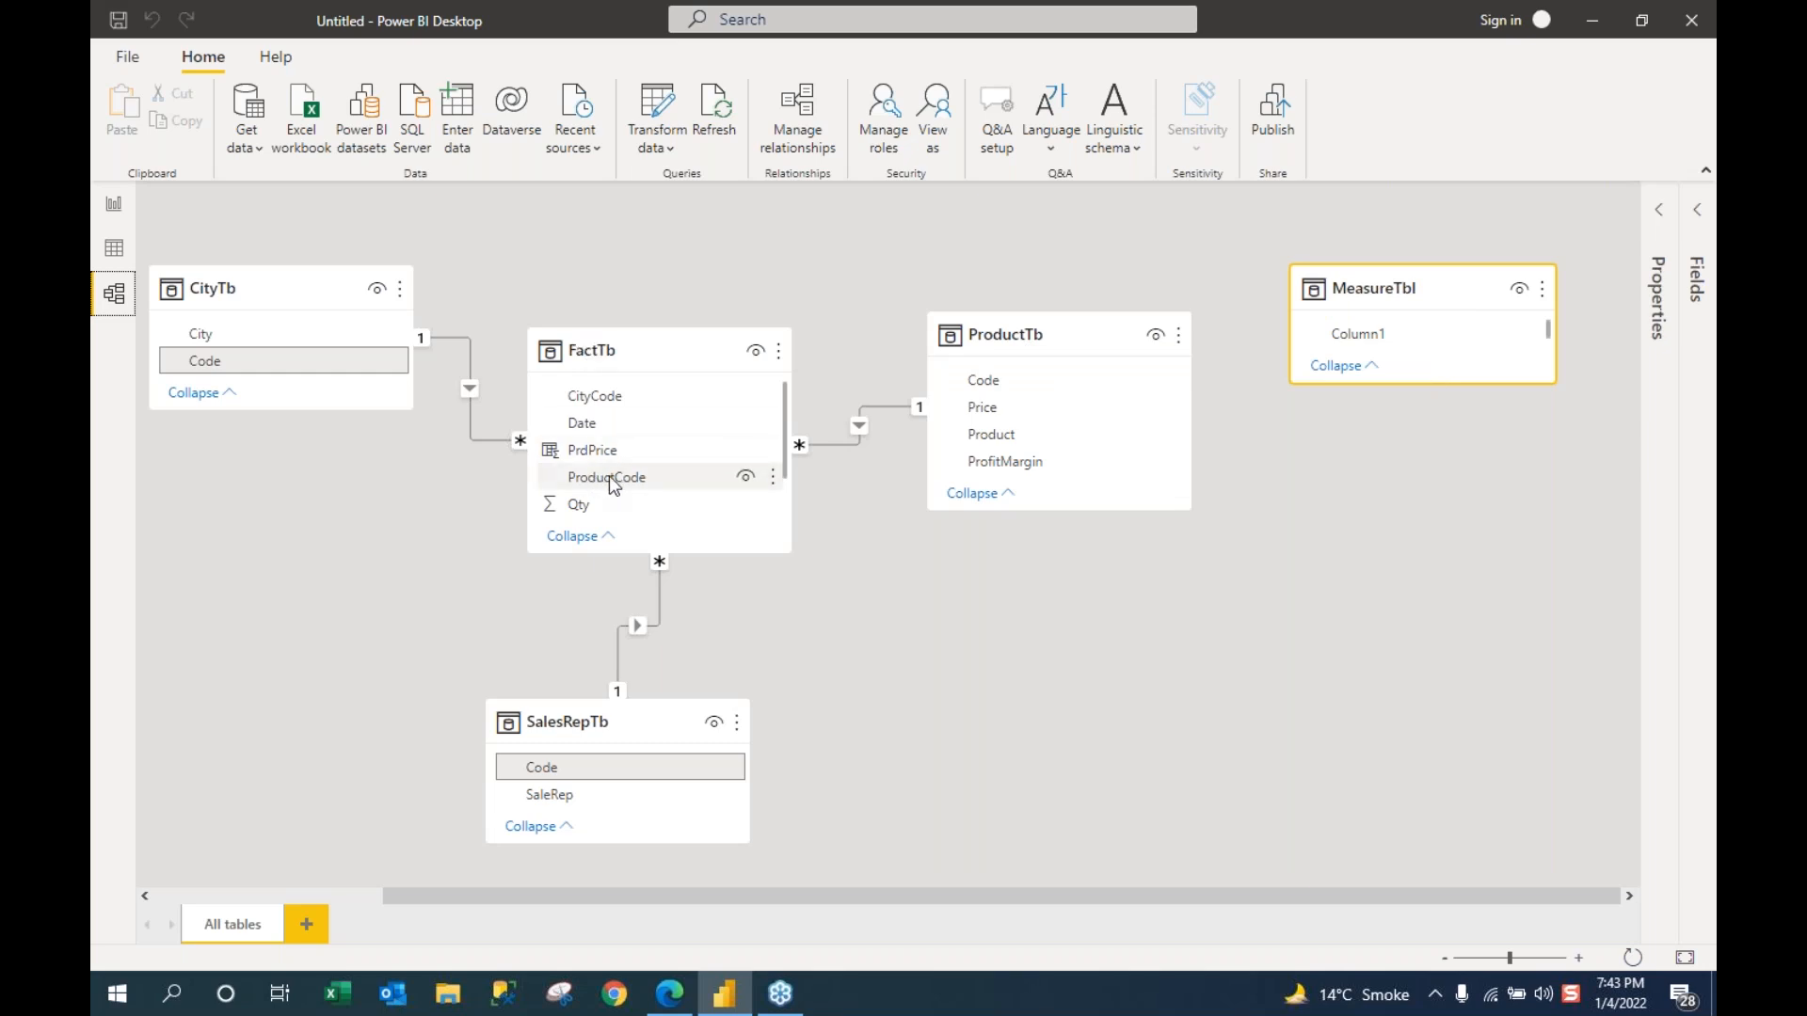
mouse_move(963, 310)
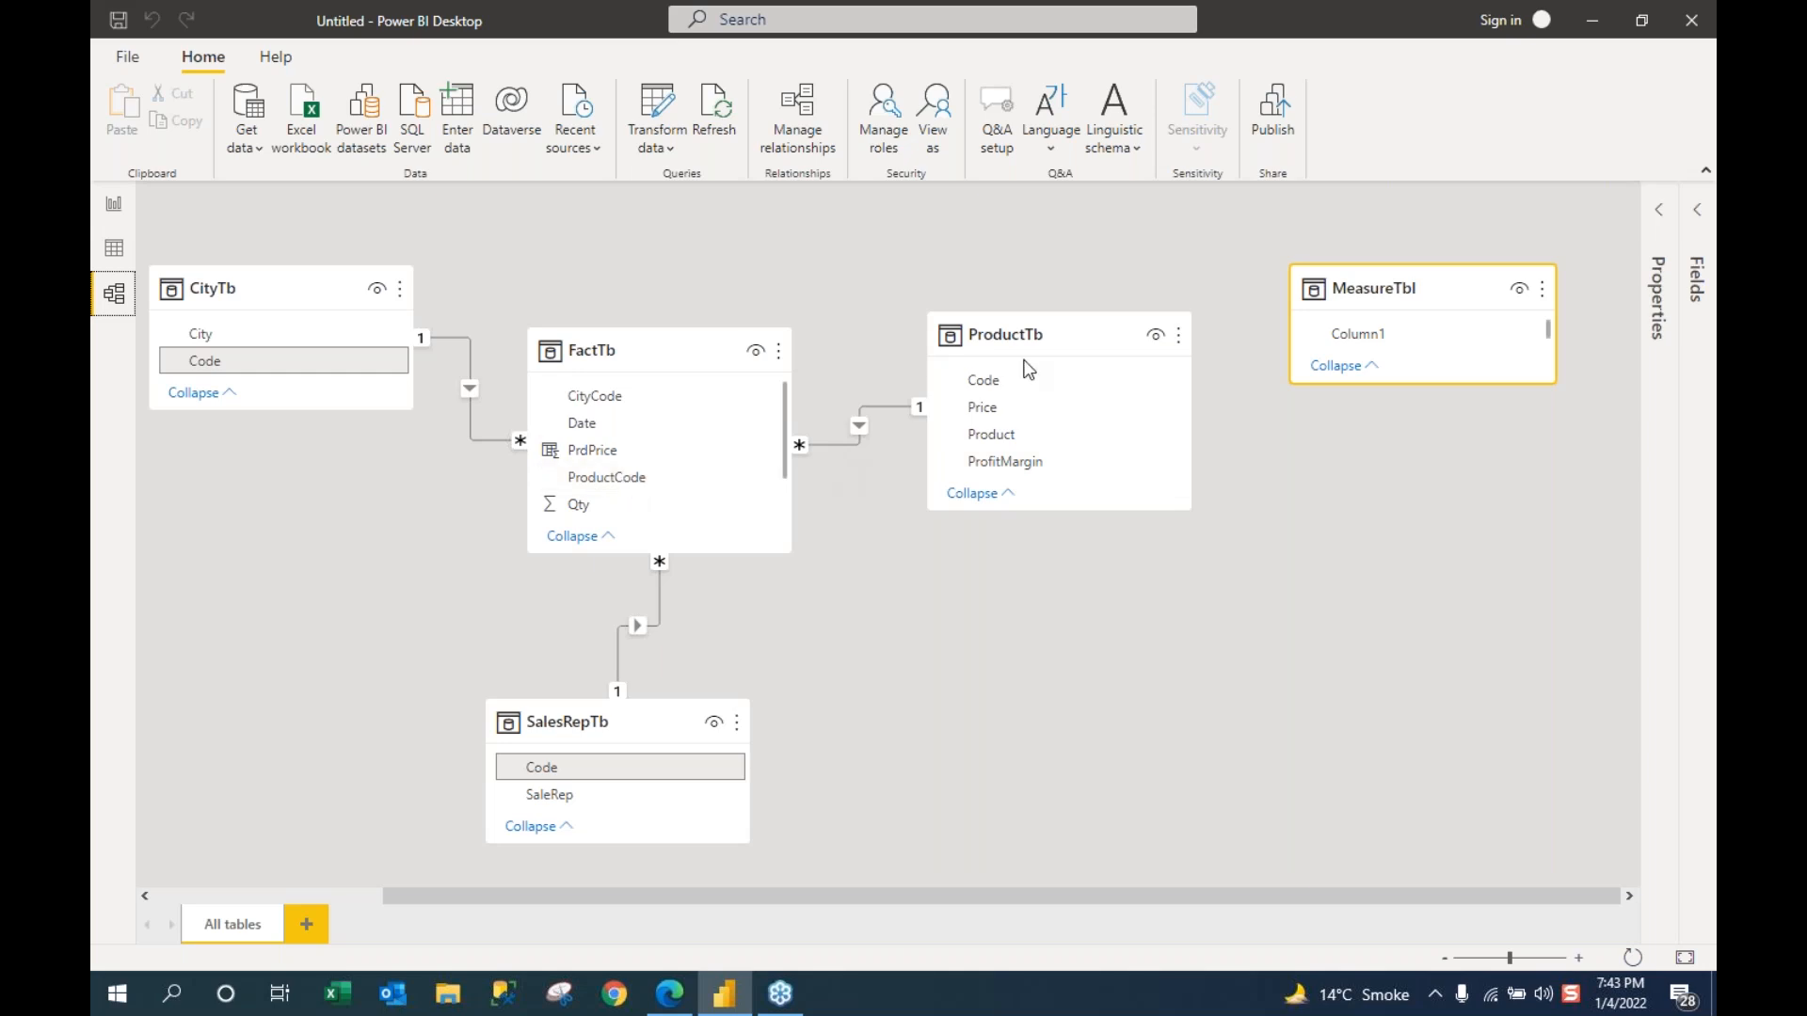
click(114, 249)
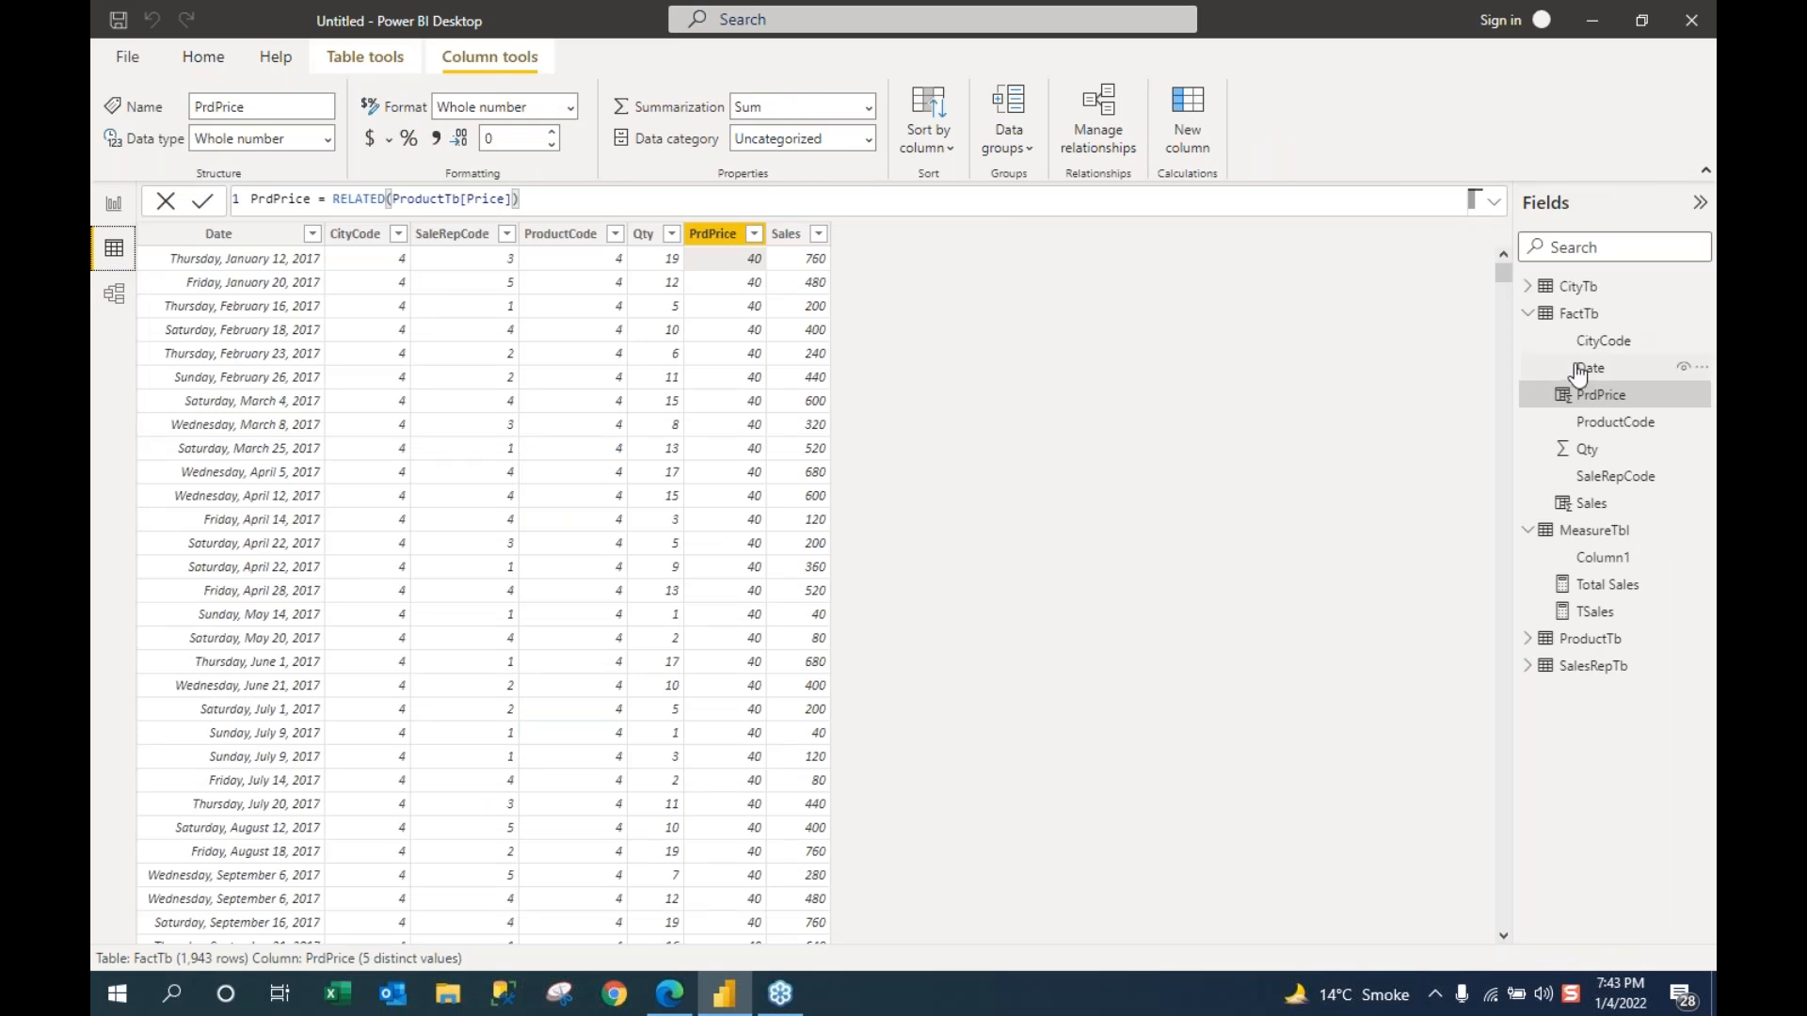
Step: Create a blank Measure and a new calculated Column in the FactTb table
click(1611, 397)
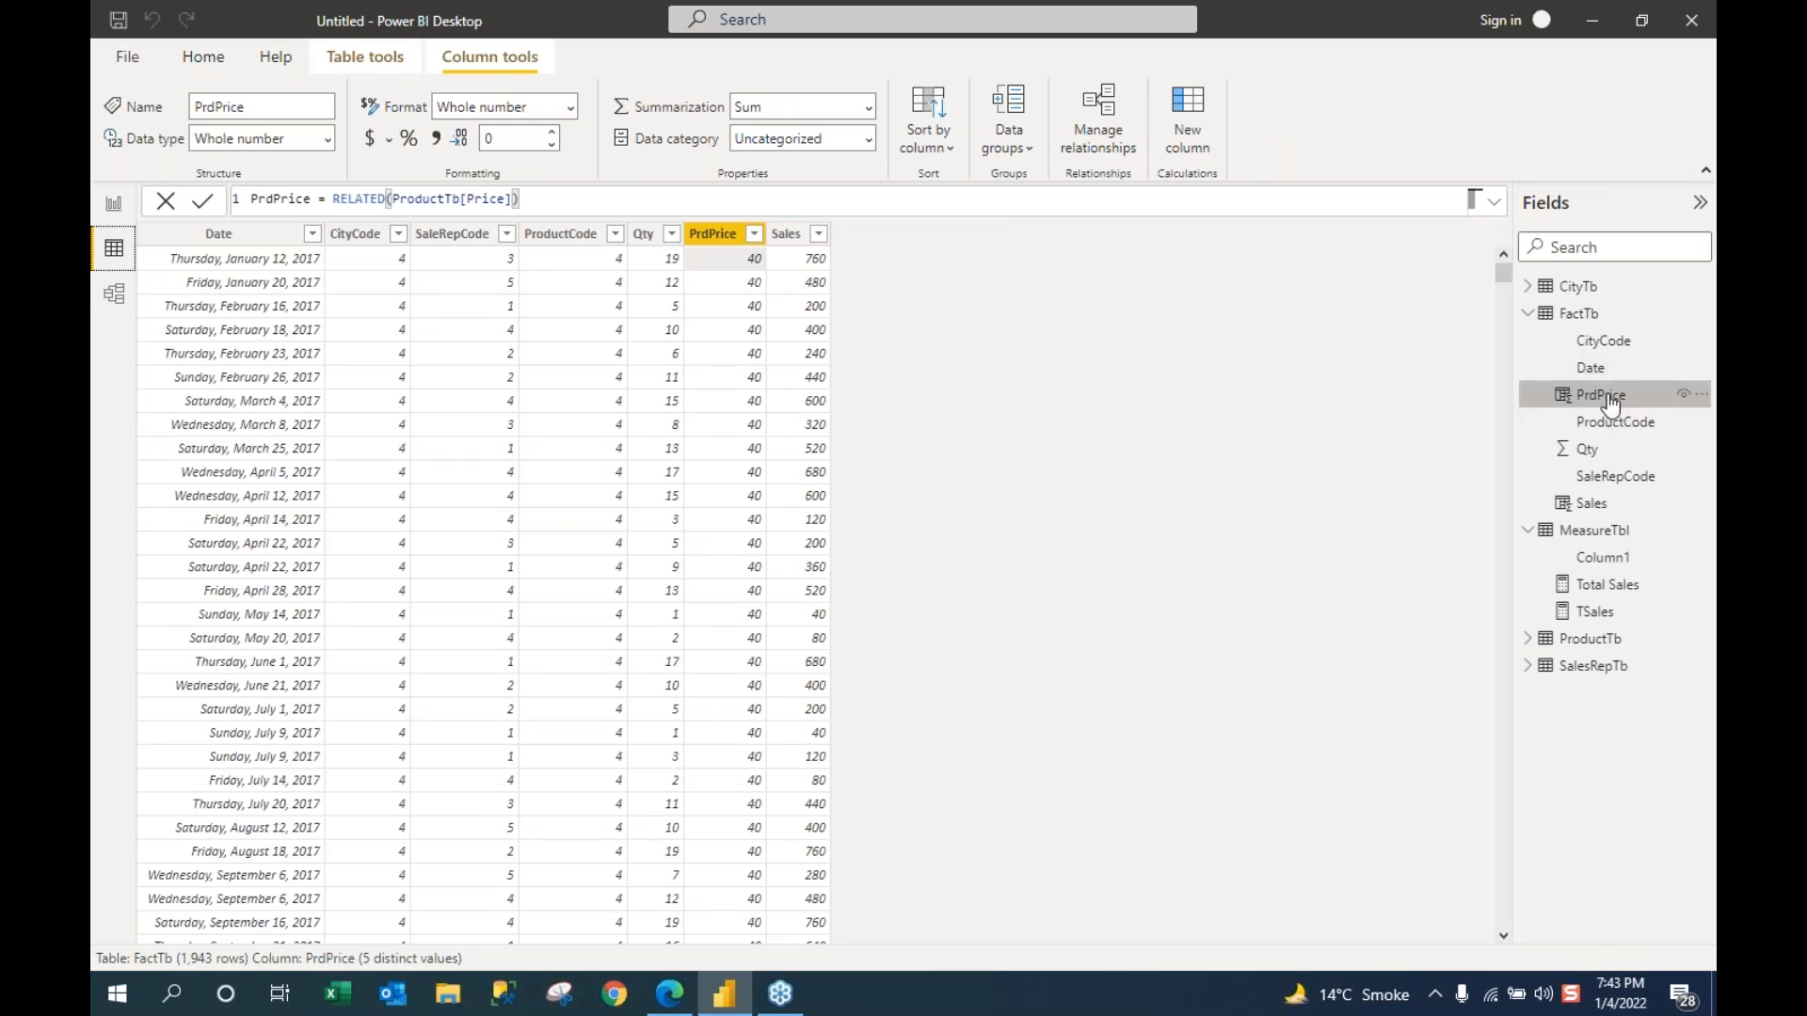
right_click(1606, 318)
click(1298, 318)
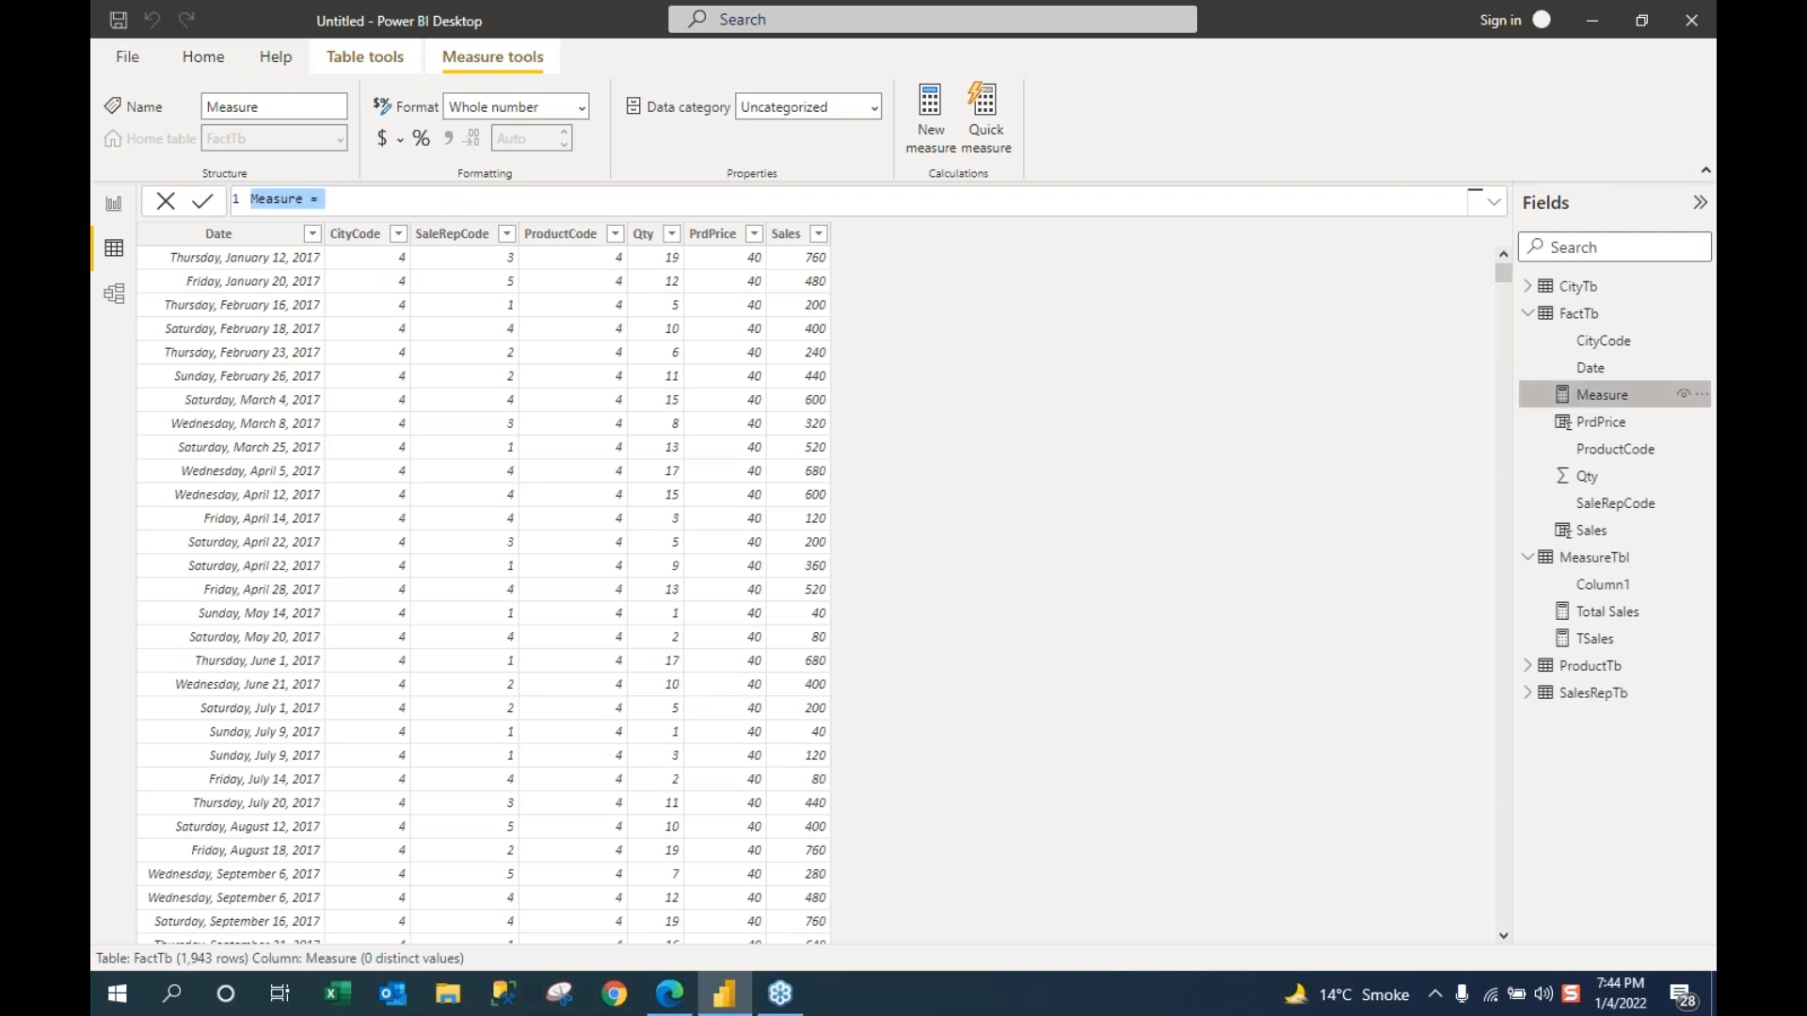
right_click(1588, 322)
click(1449, 366)
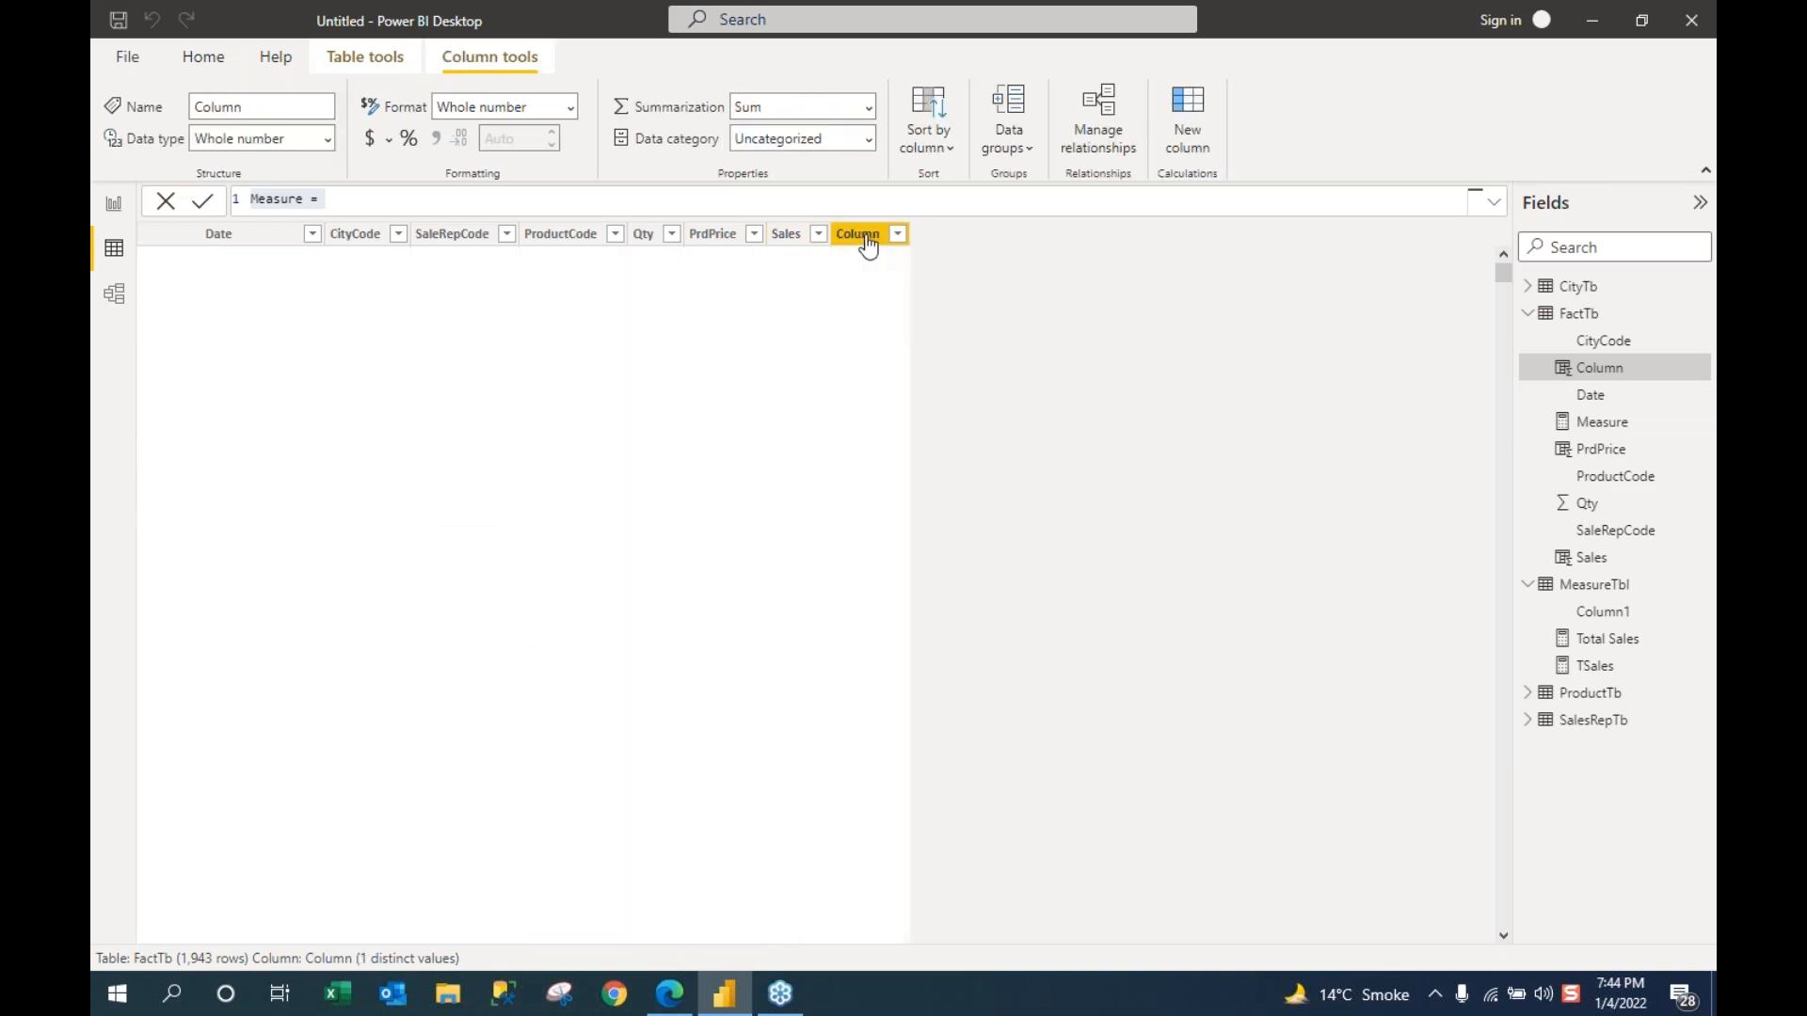
Step: Enter the column formula ProfitMargin = RELATED(ProductTb[ProfitMargin])
text(Pr)
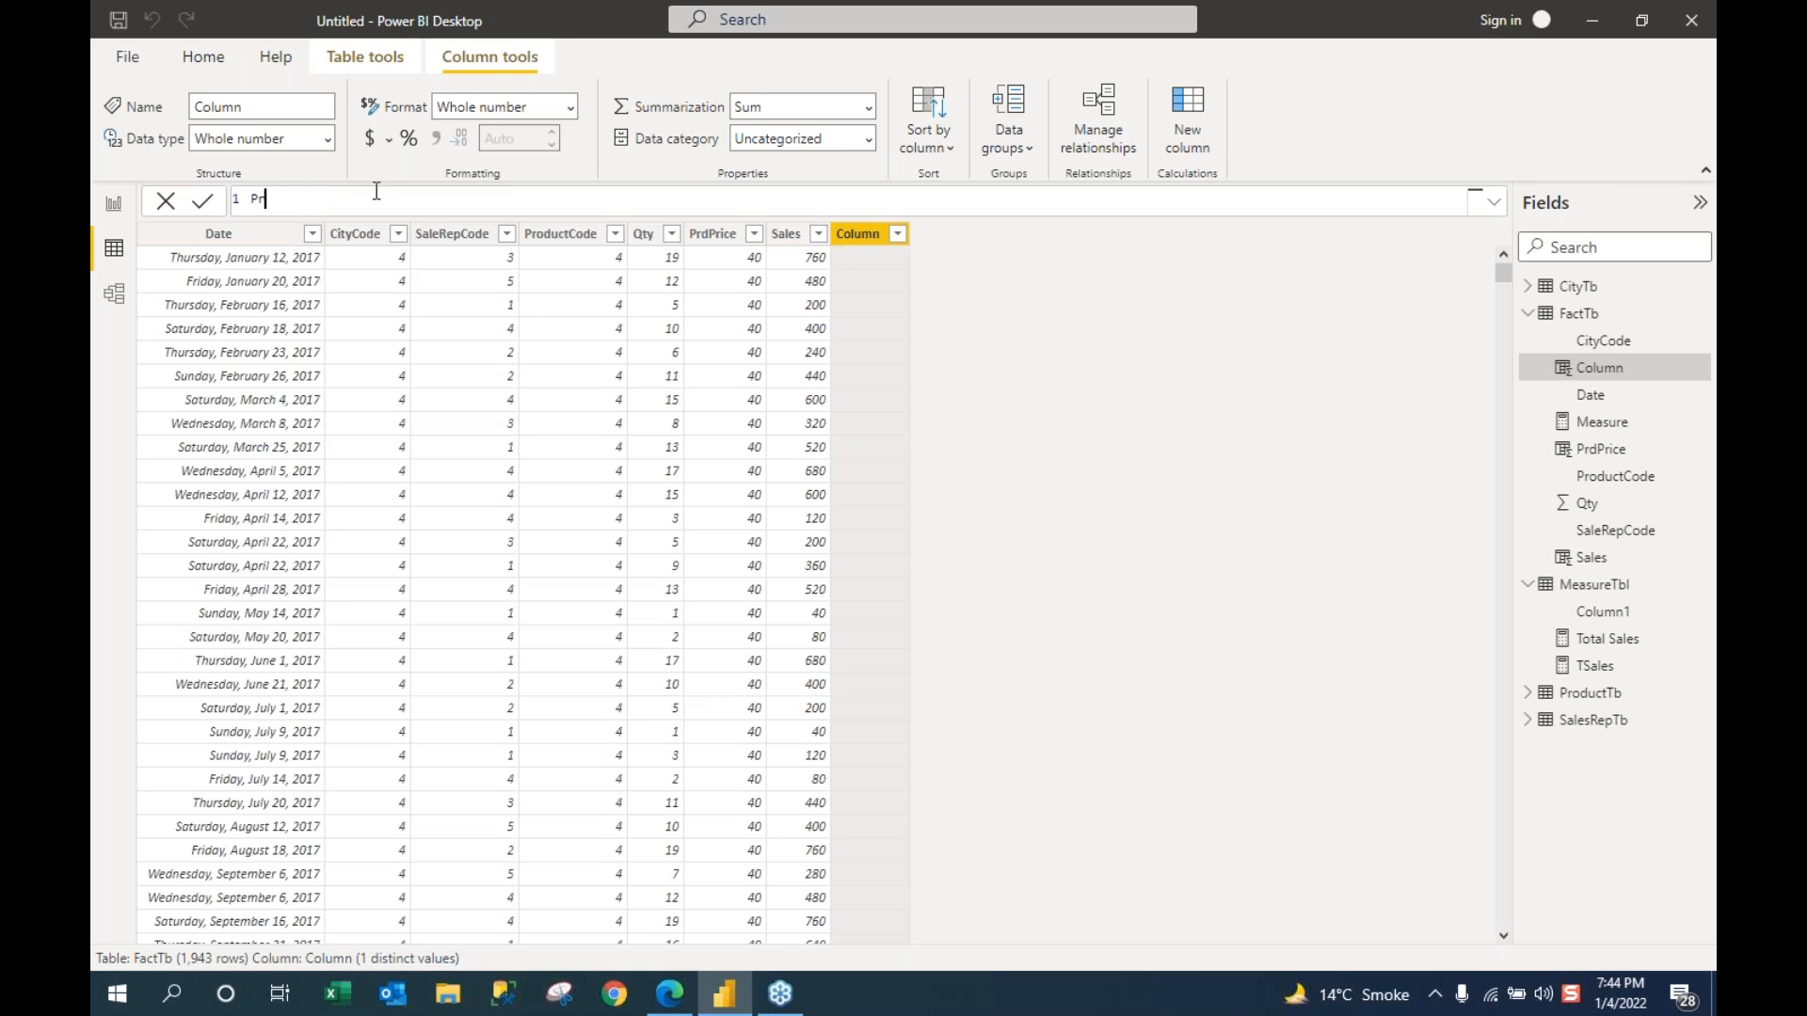
text(ofitMargin =)
text(Rel)
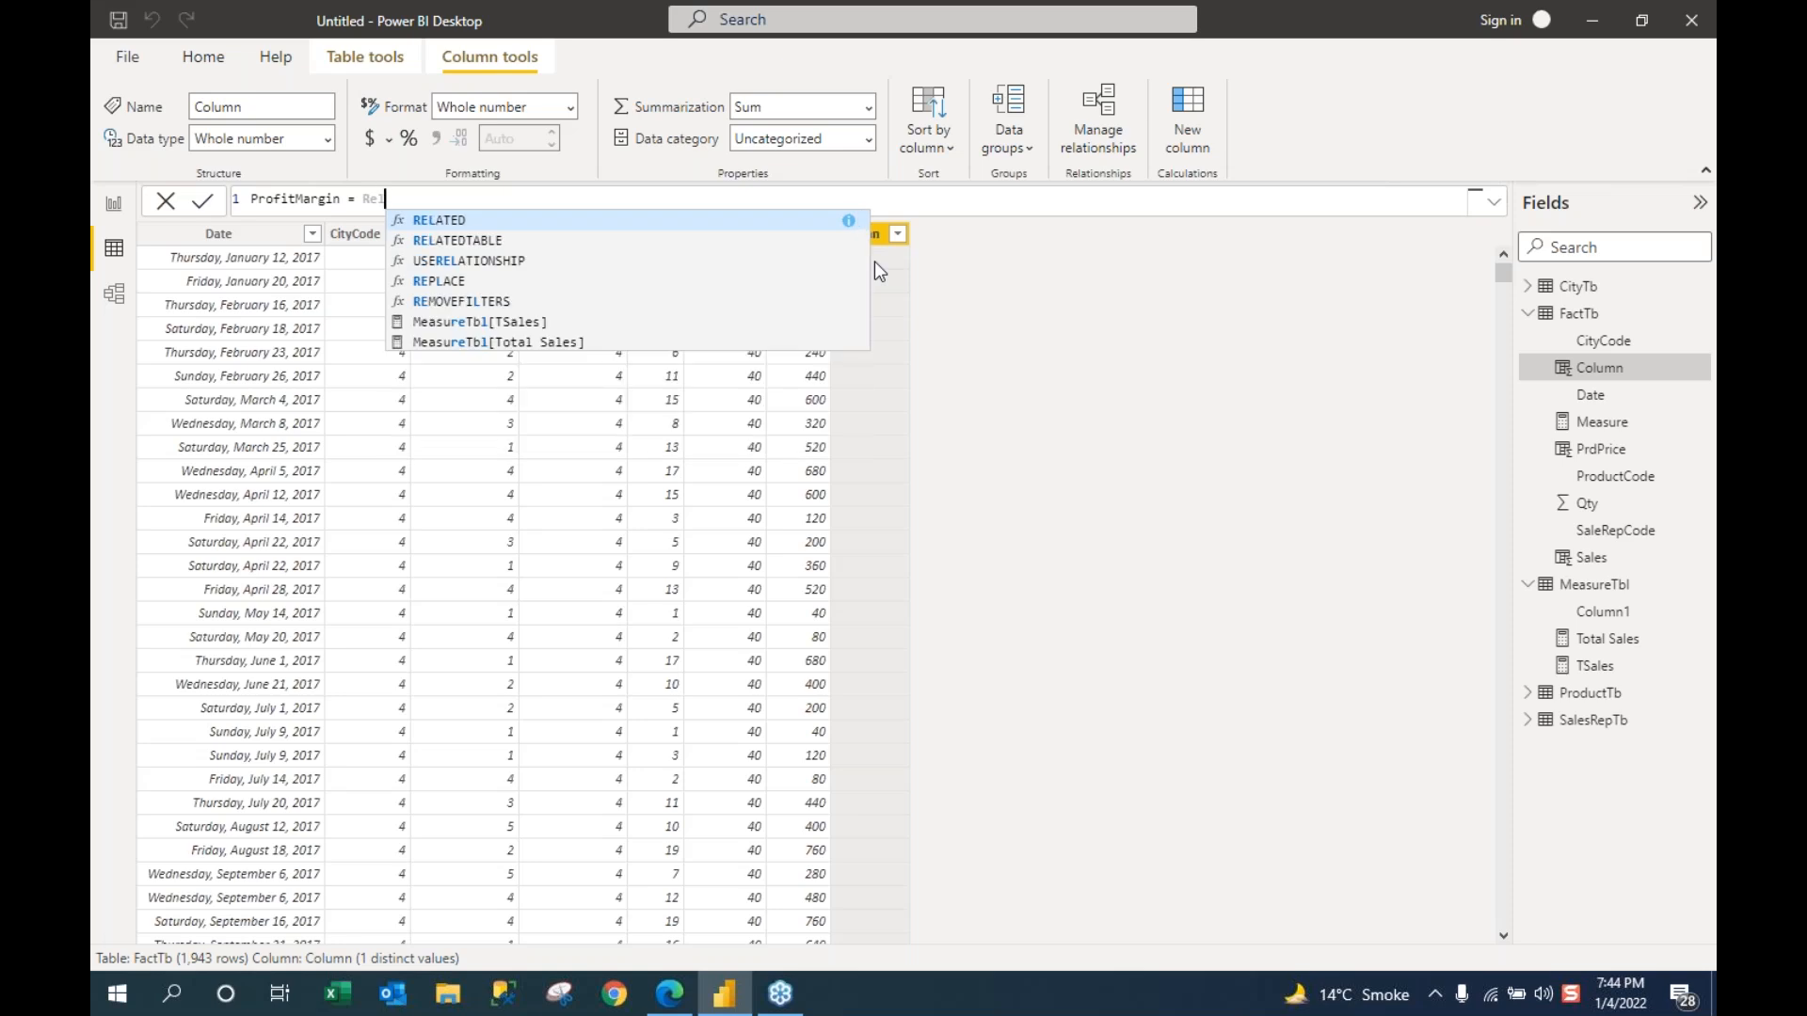
key(Tab)
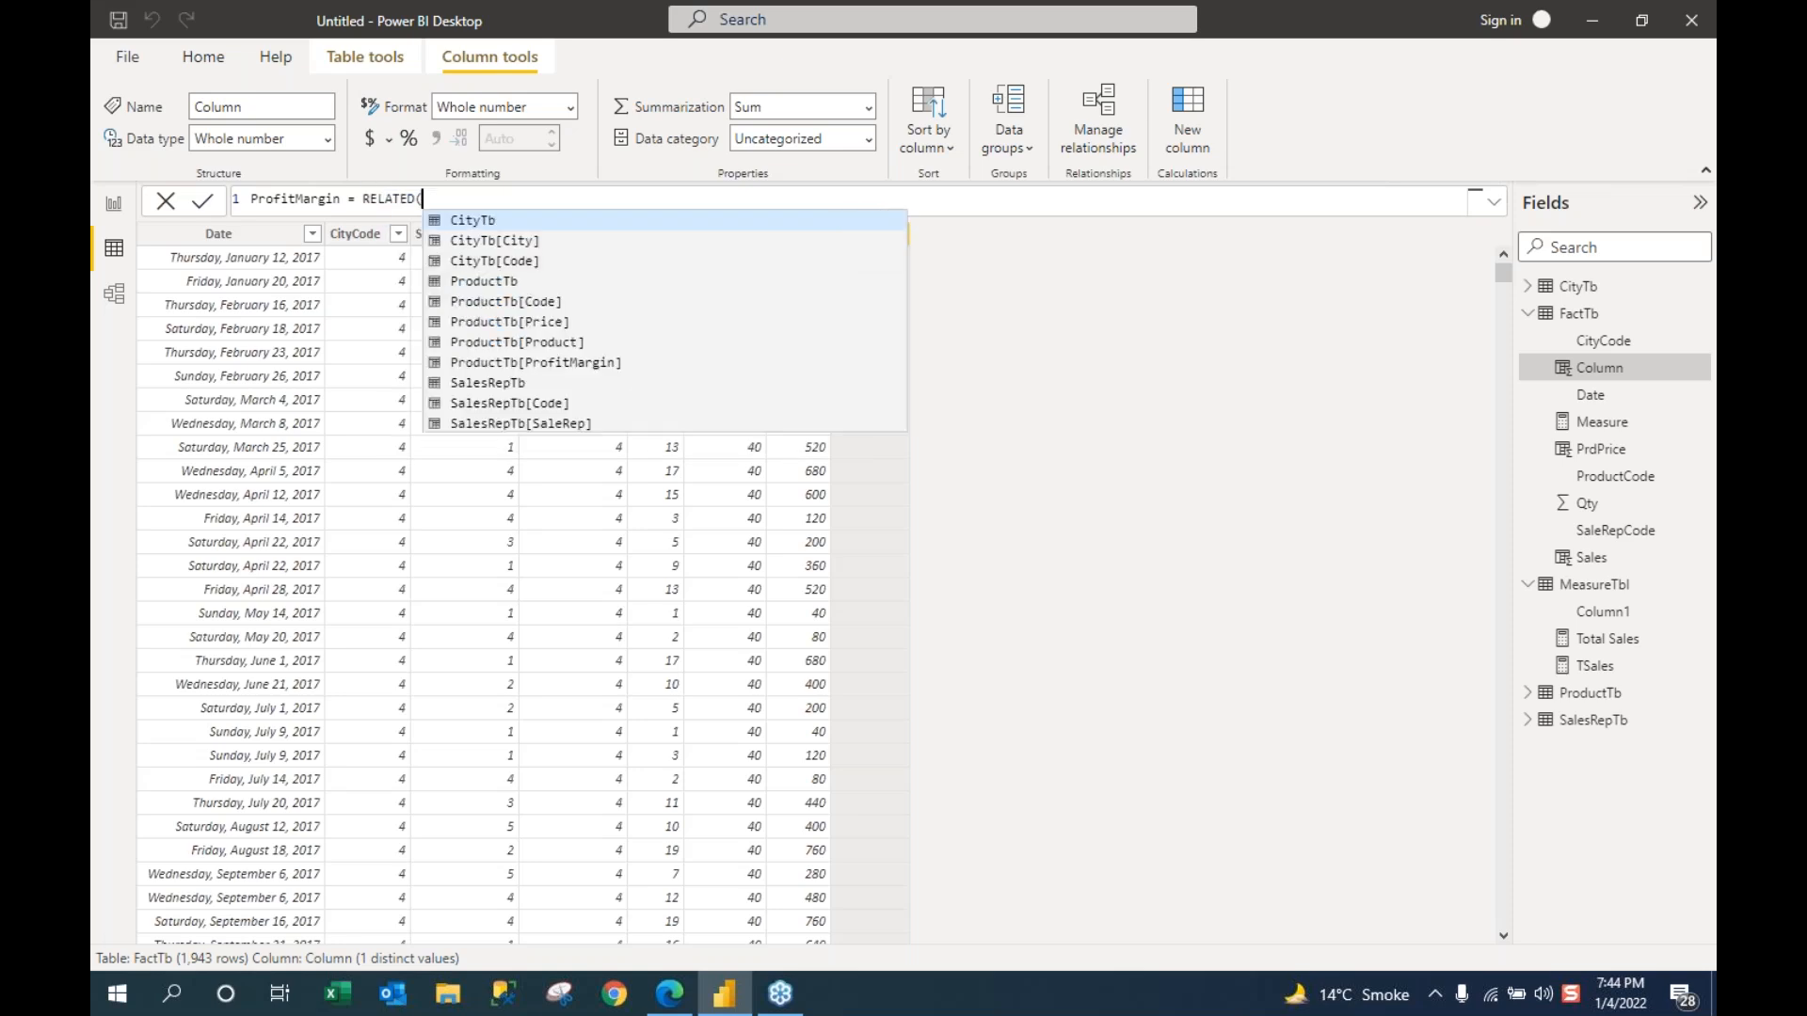
key(Down)
key(Down)
key(Down)
key(Down)
key(Down)
key(Down)
key(Down)
key(Tab)
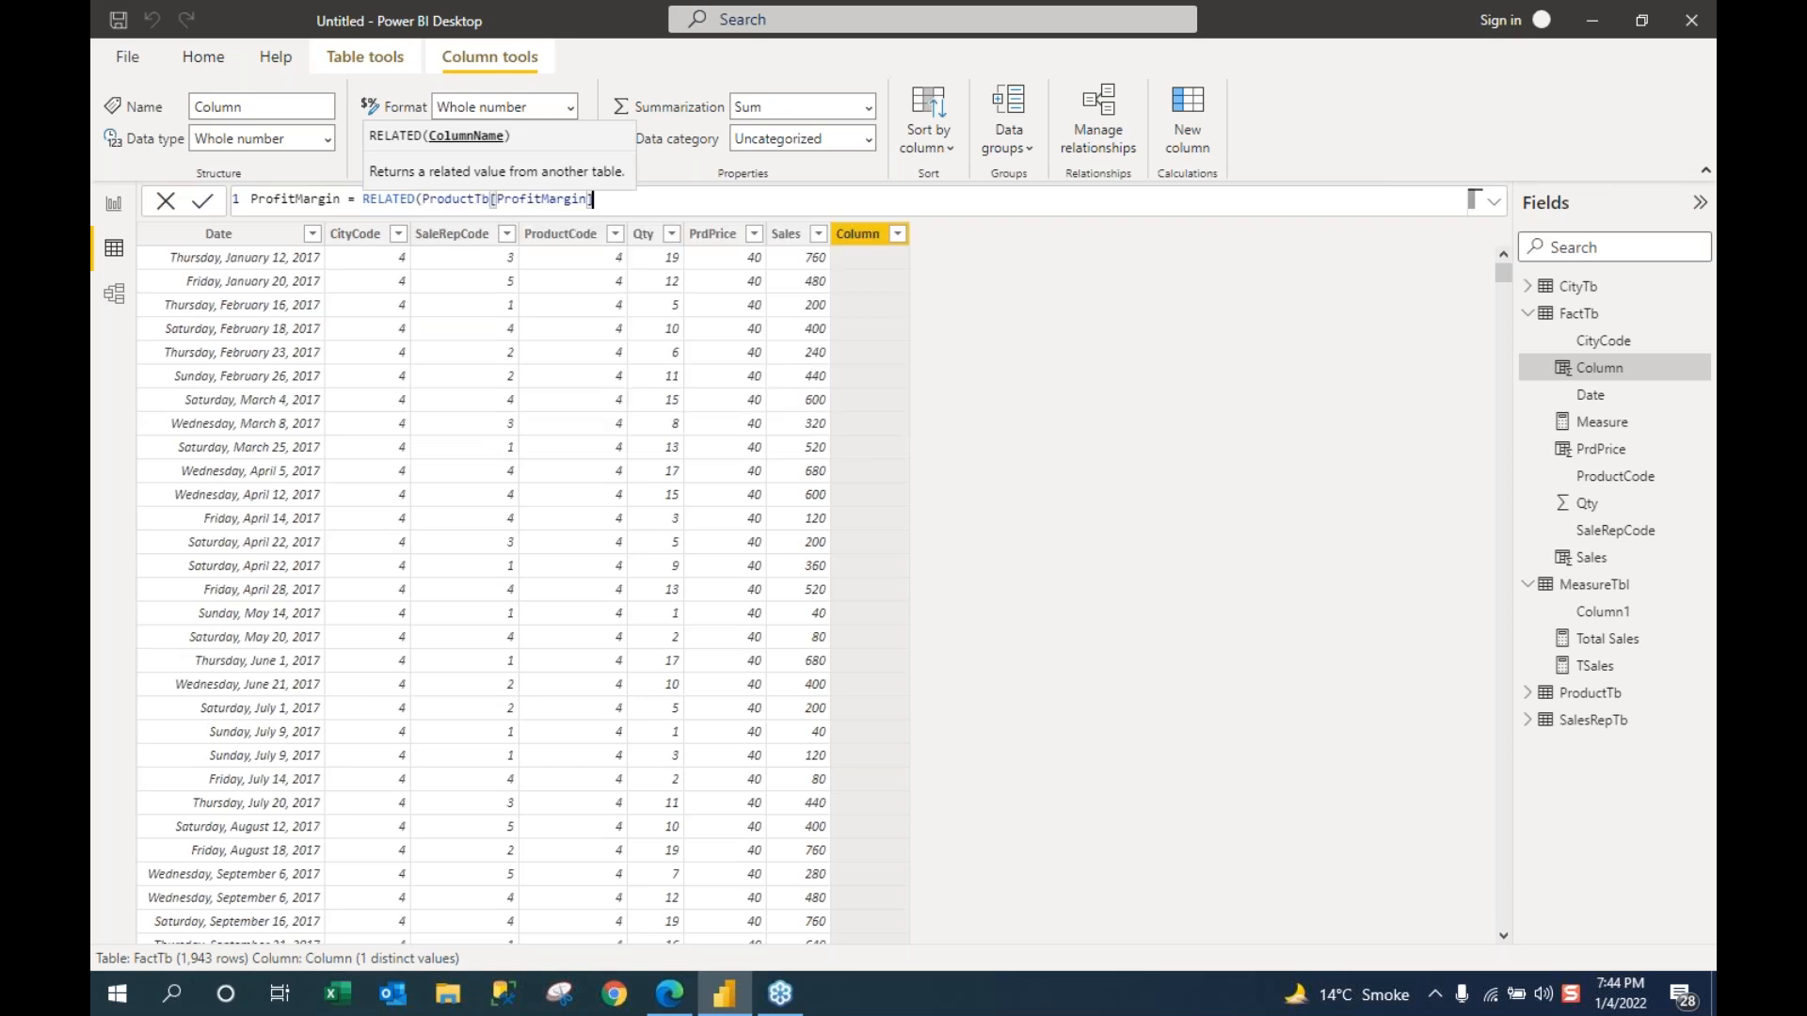
text())
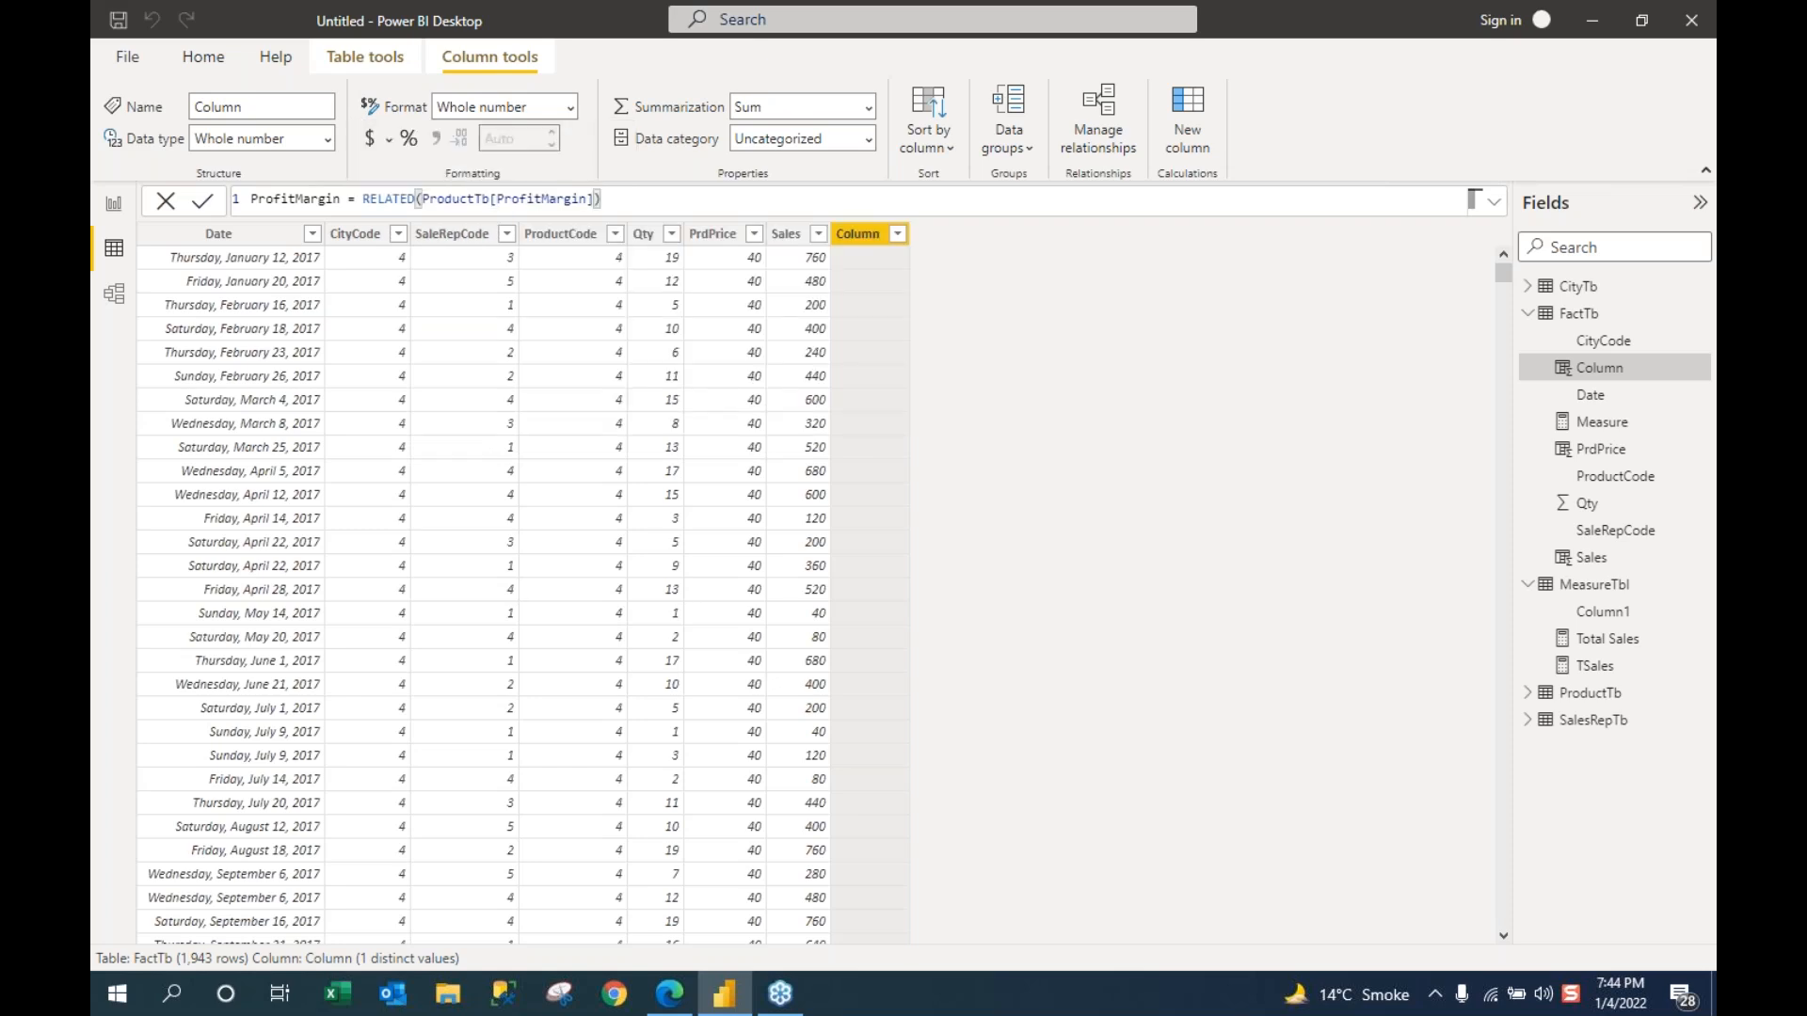
Step: Commit the ProfitMargin column and return to the Page 2 report
key(Return)
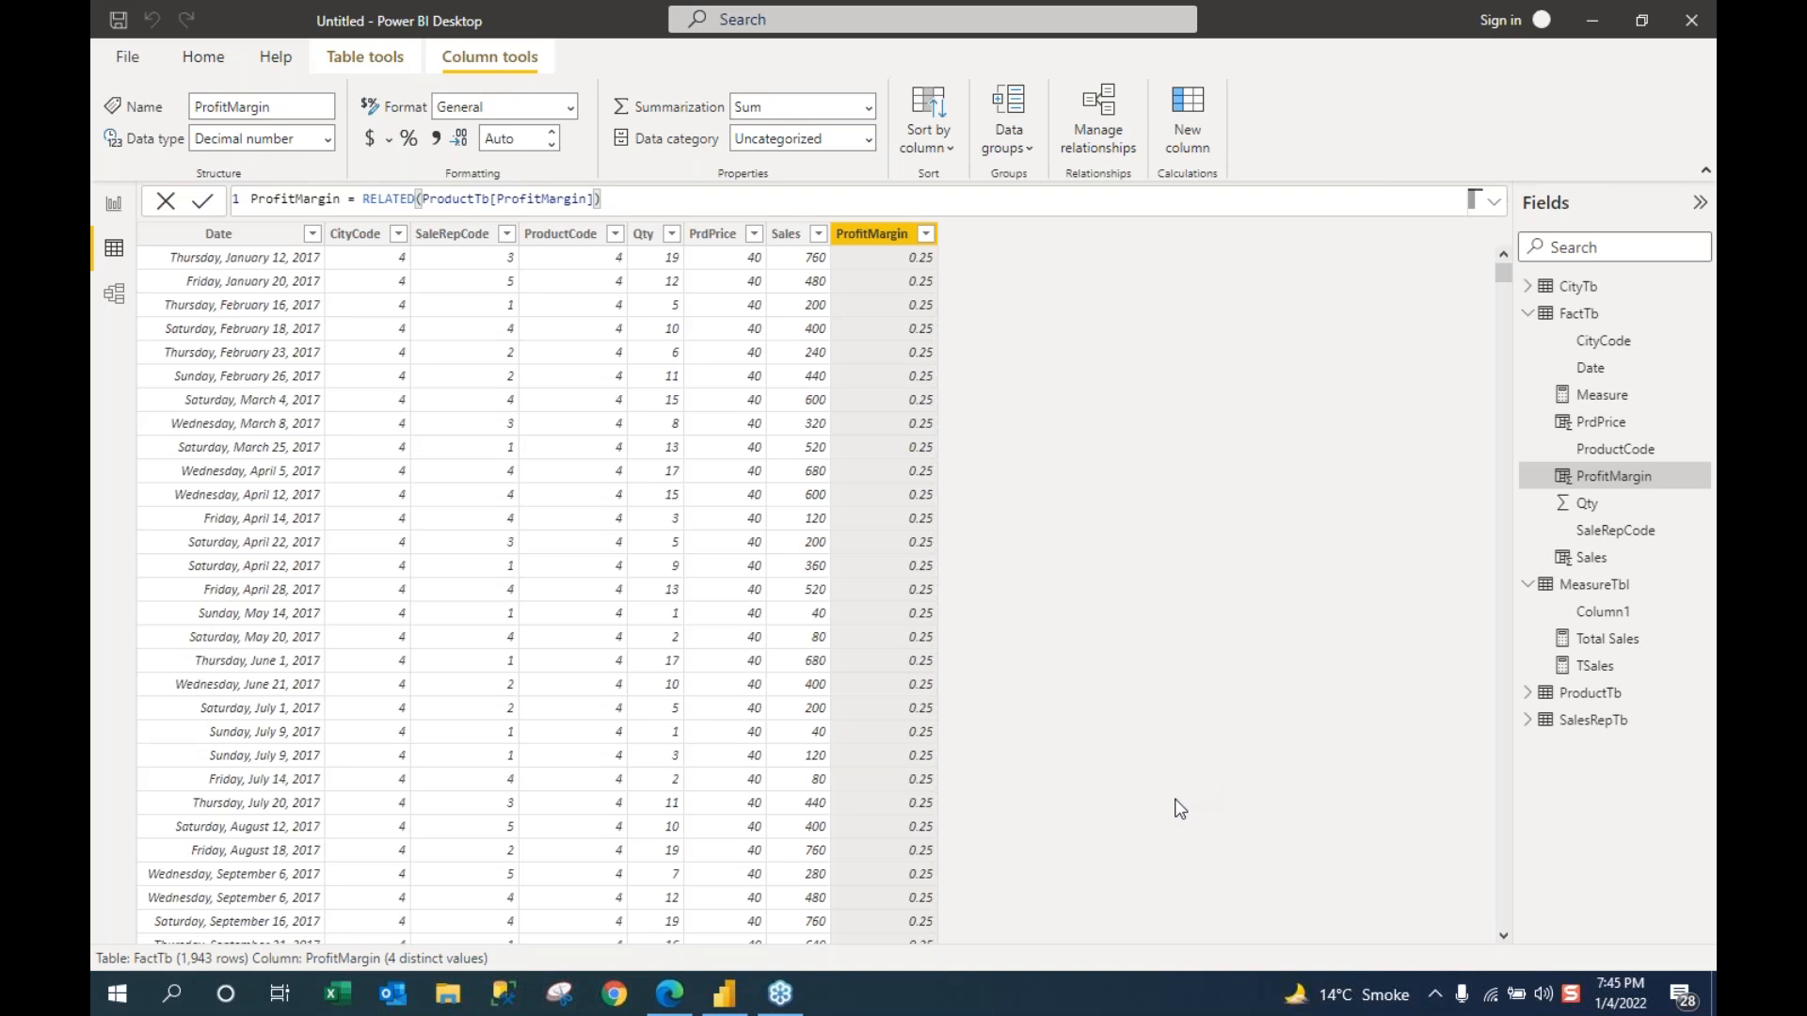
click(114, 215)
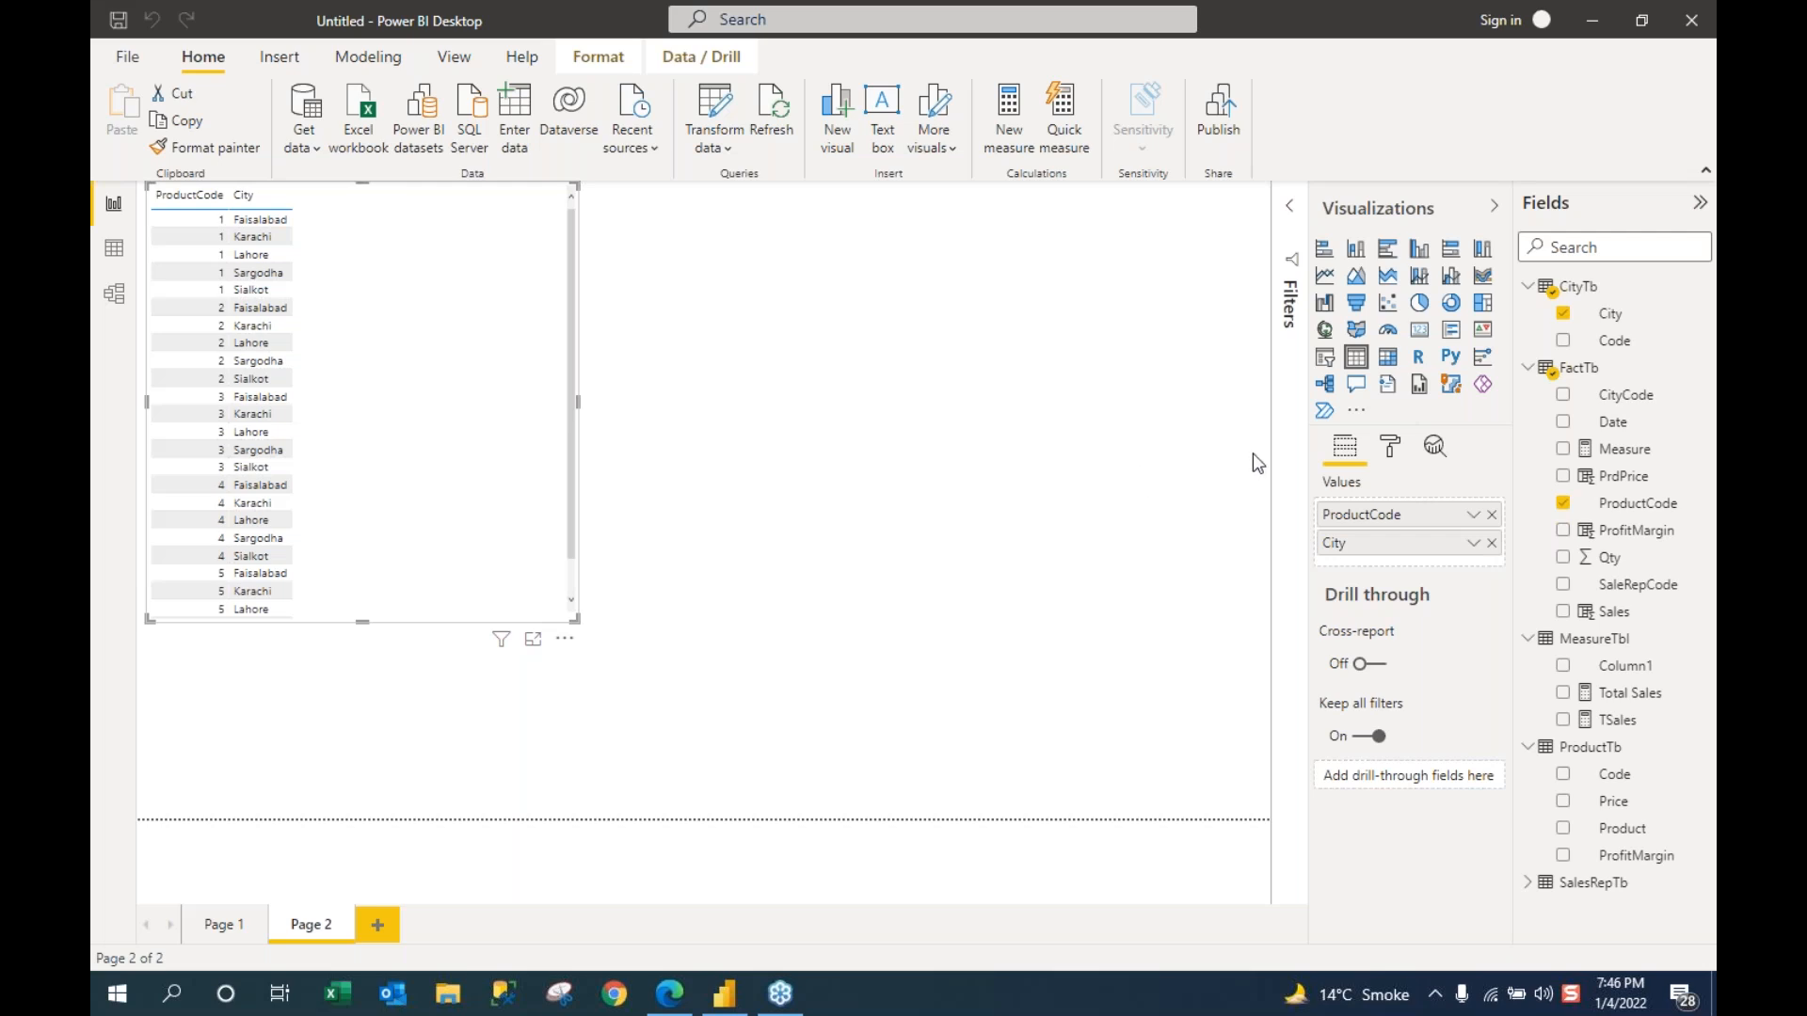
Step: Collapse FactTb, CityTb, MeasureTbl and ProductTb in the Fields pane and show Page 1
click(1528, 369)
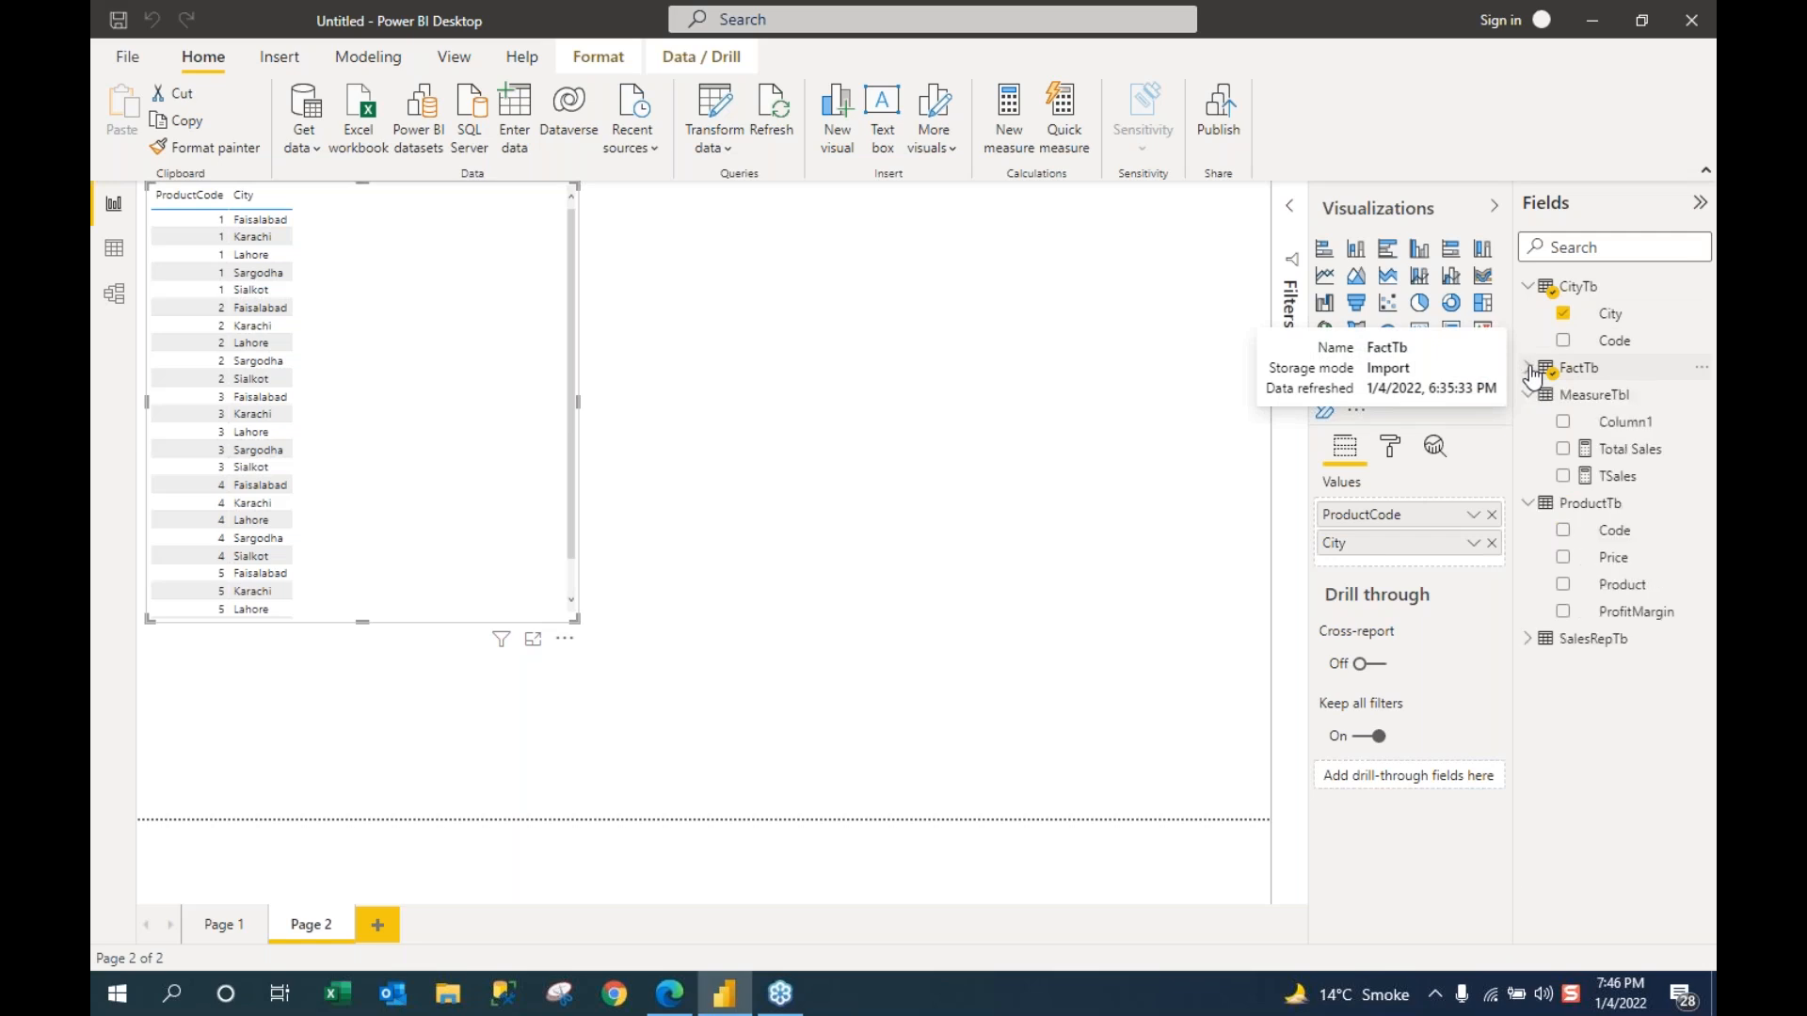
click(1528, 288)
click(1528, 341)
click(1530, 370)
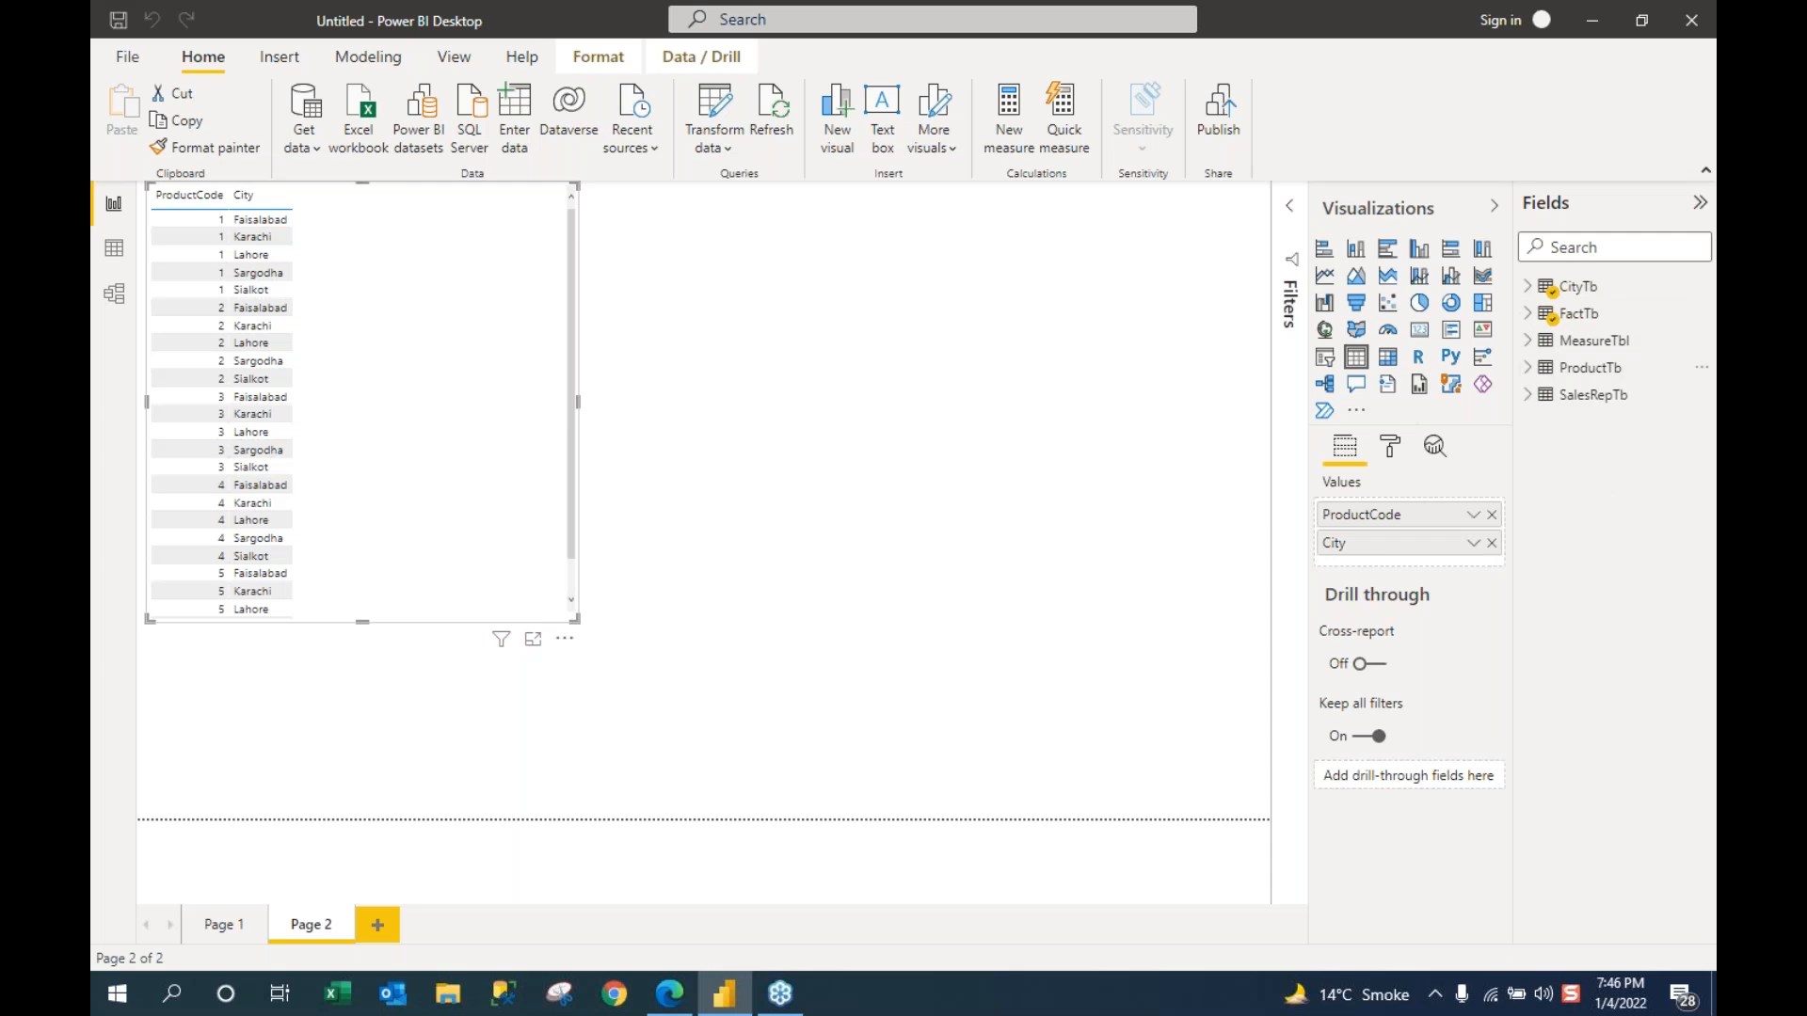
click(218, 930)
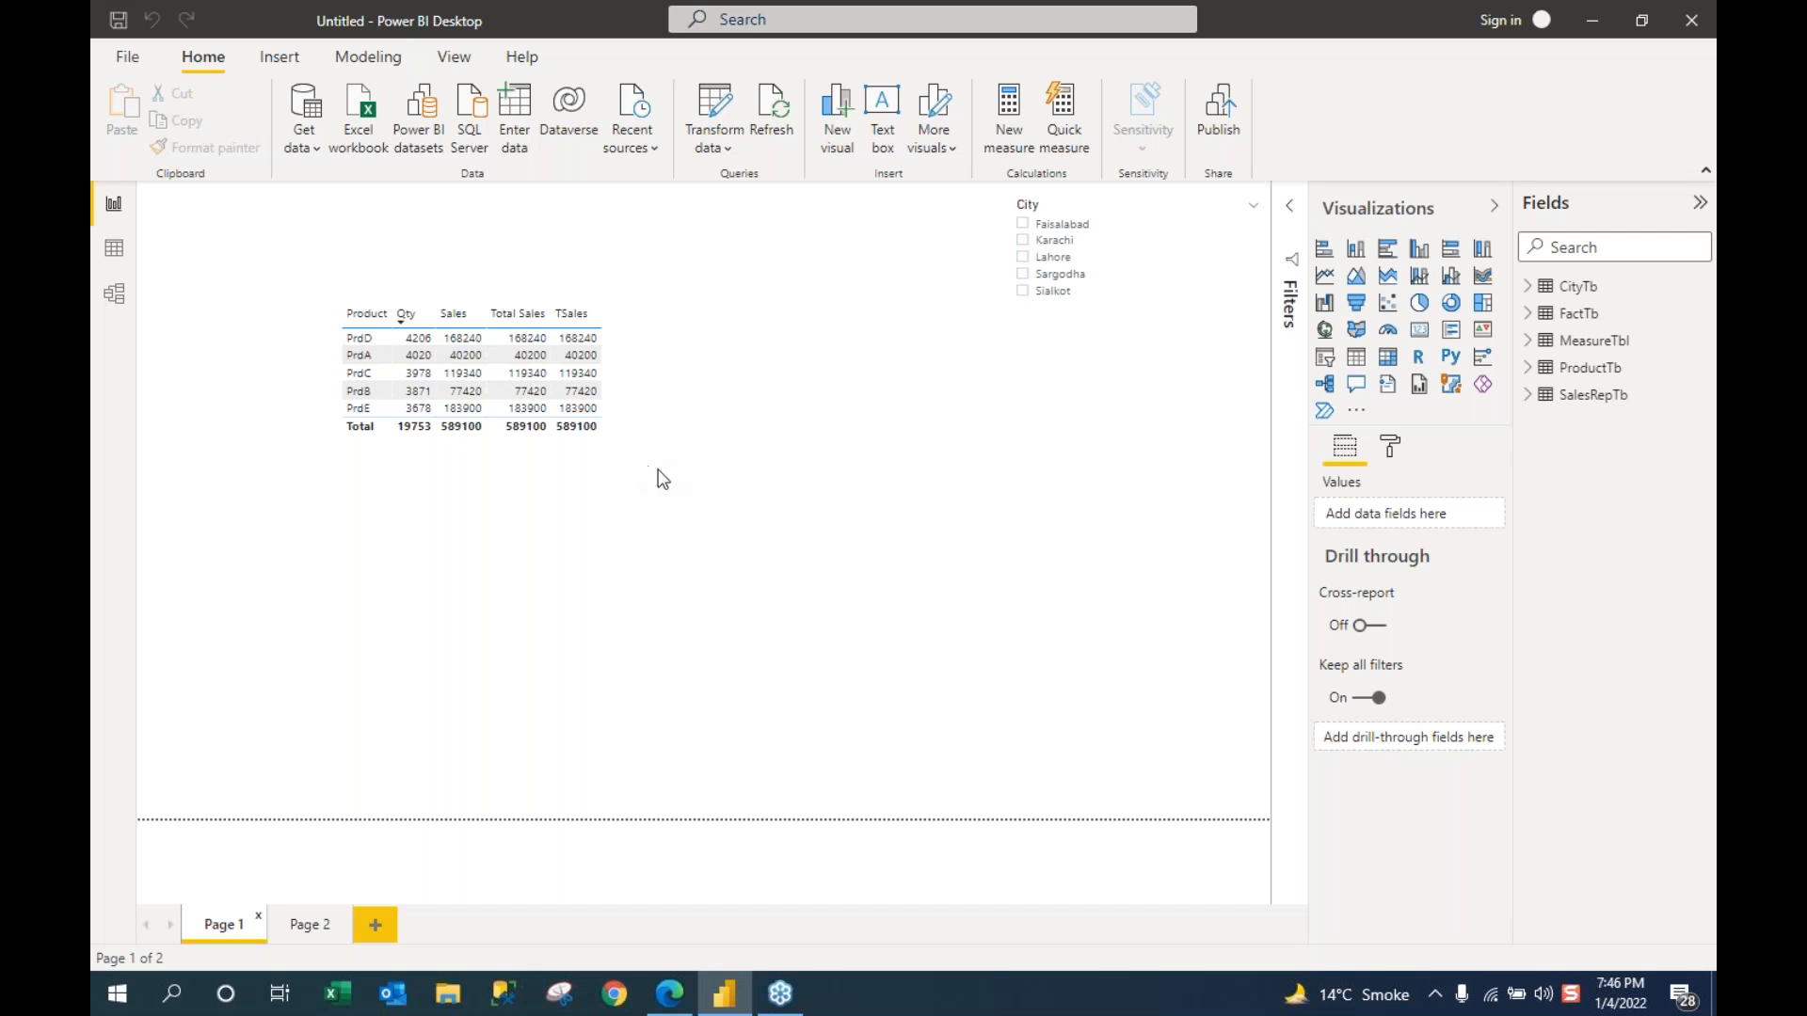
Step: Delete Page 1's product table and build a tall FactTb table of Date and Sales
click(635, 420)
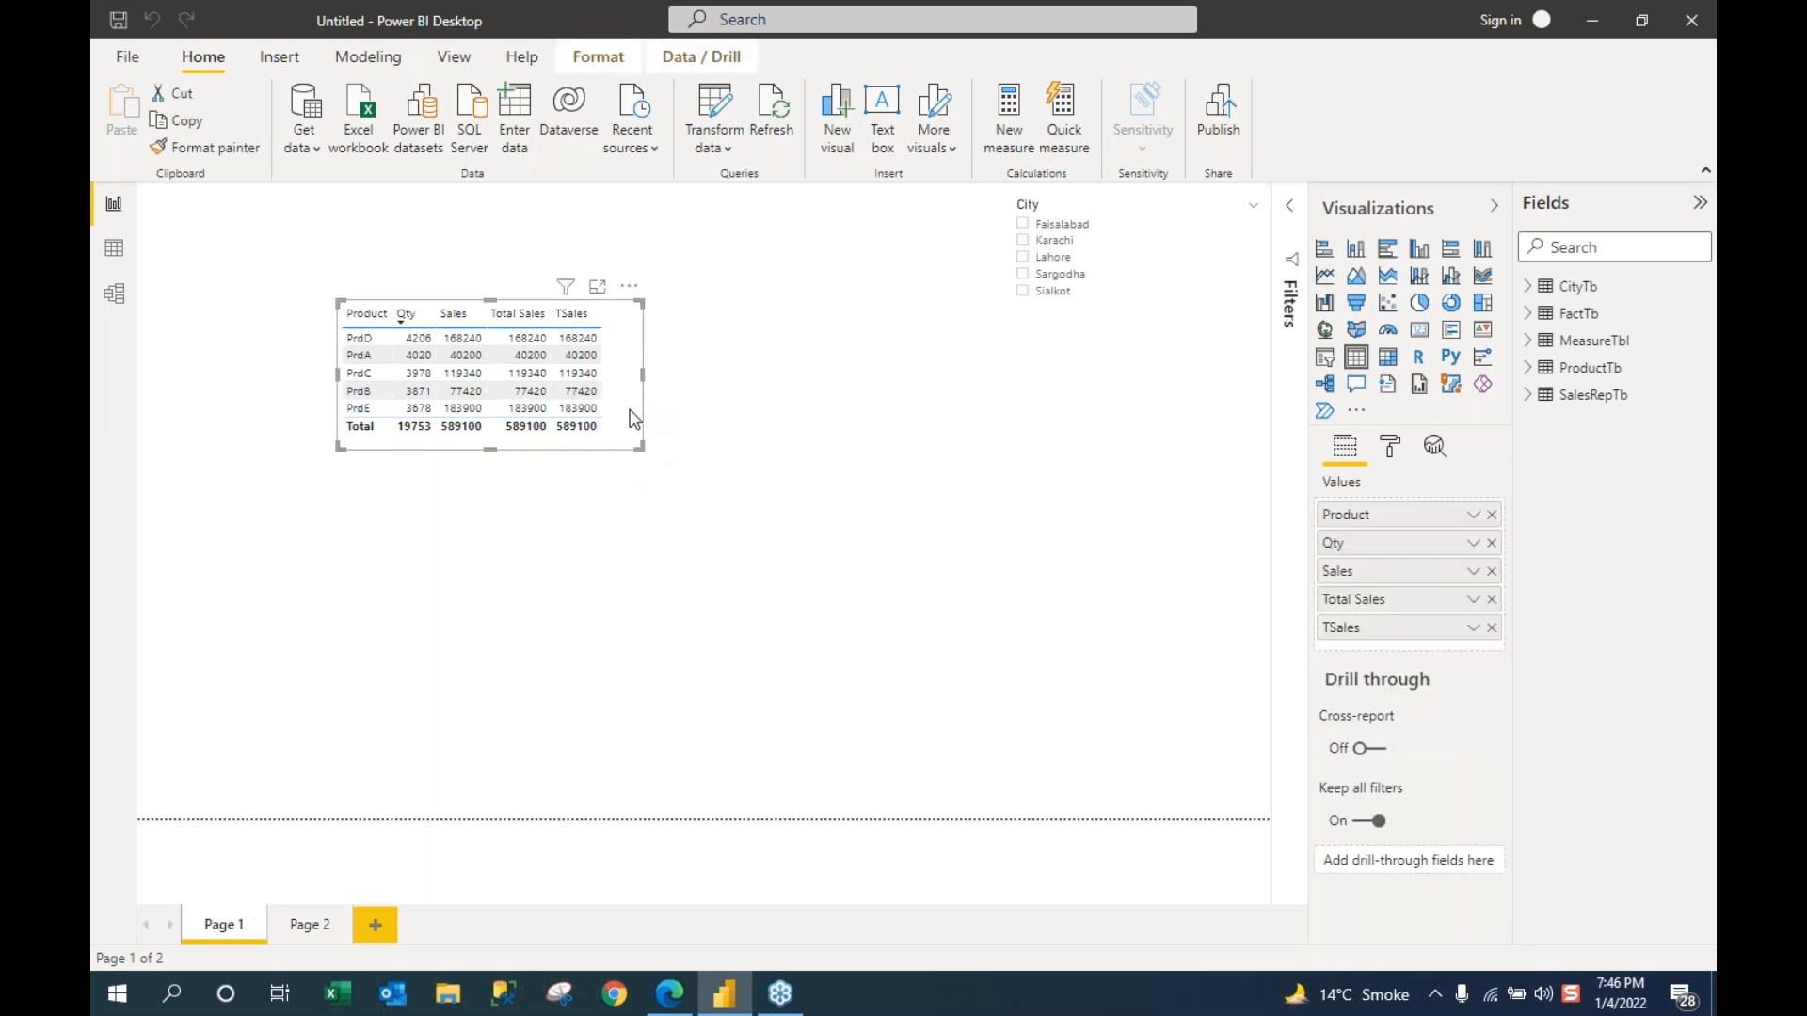
key(Delete)
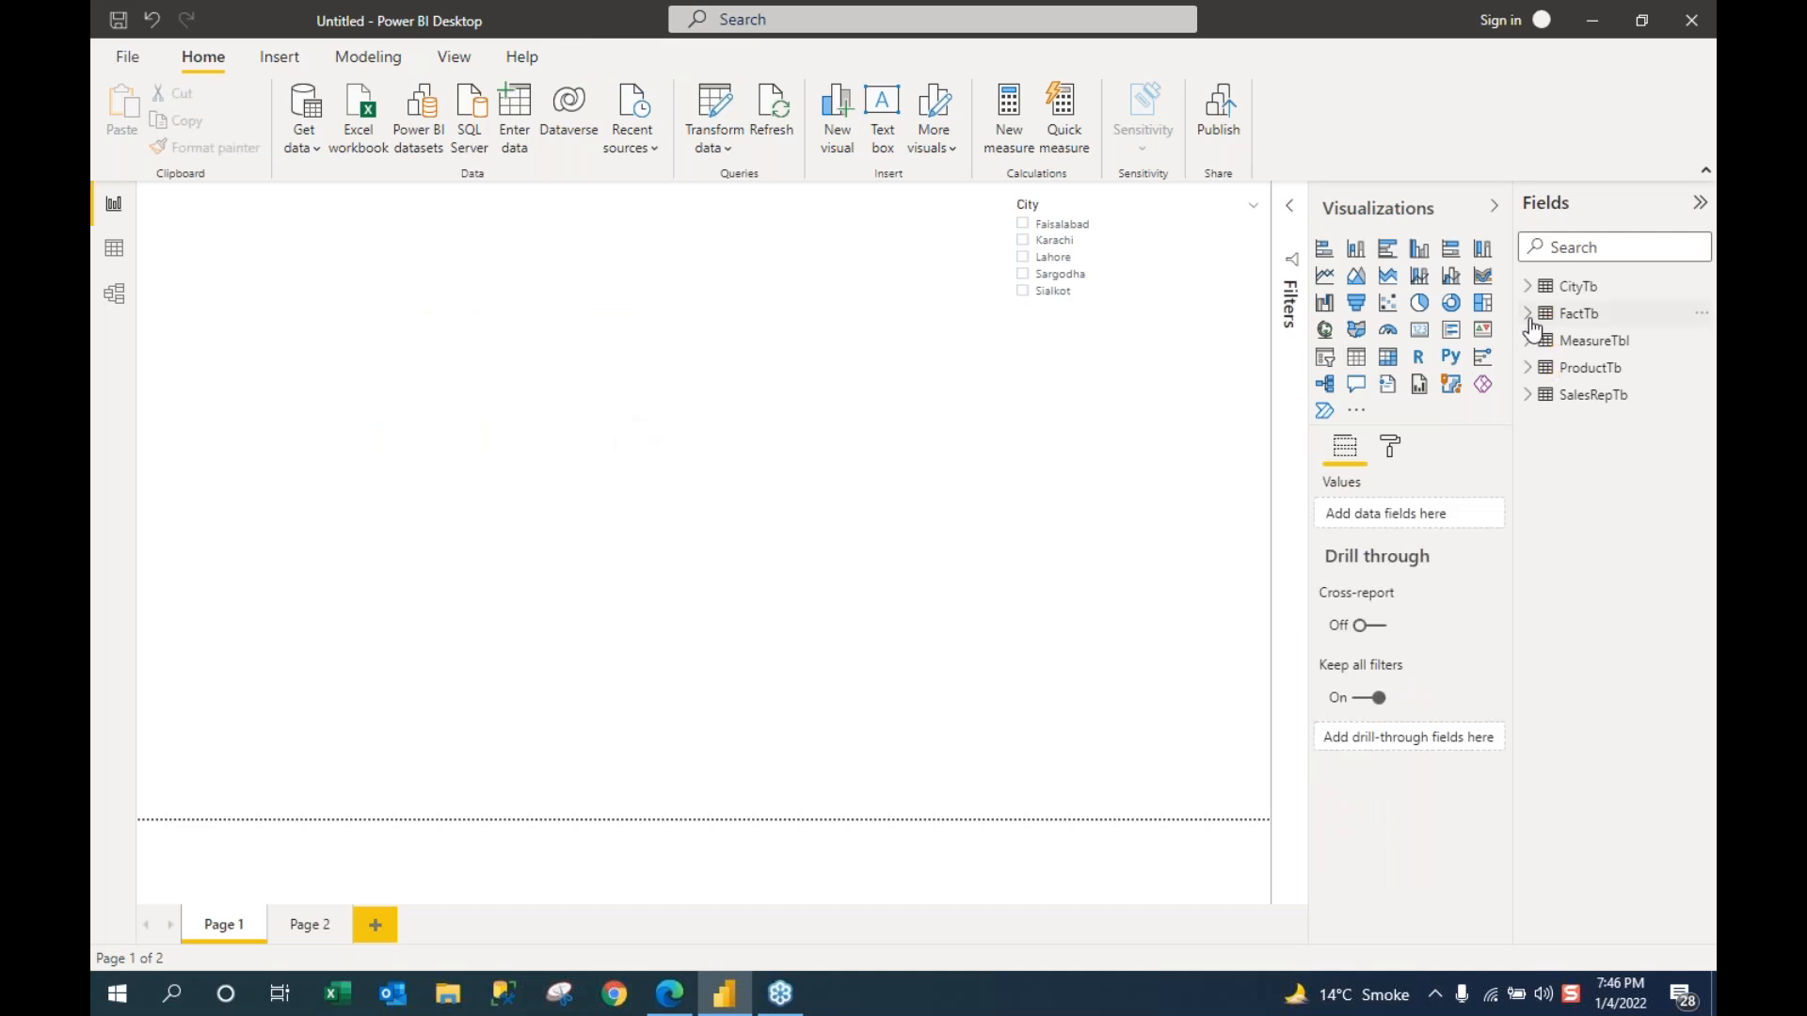
click(1528, 313)
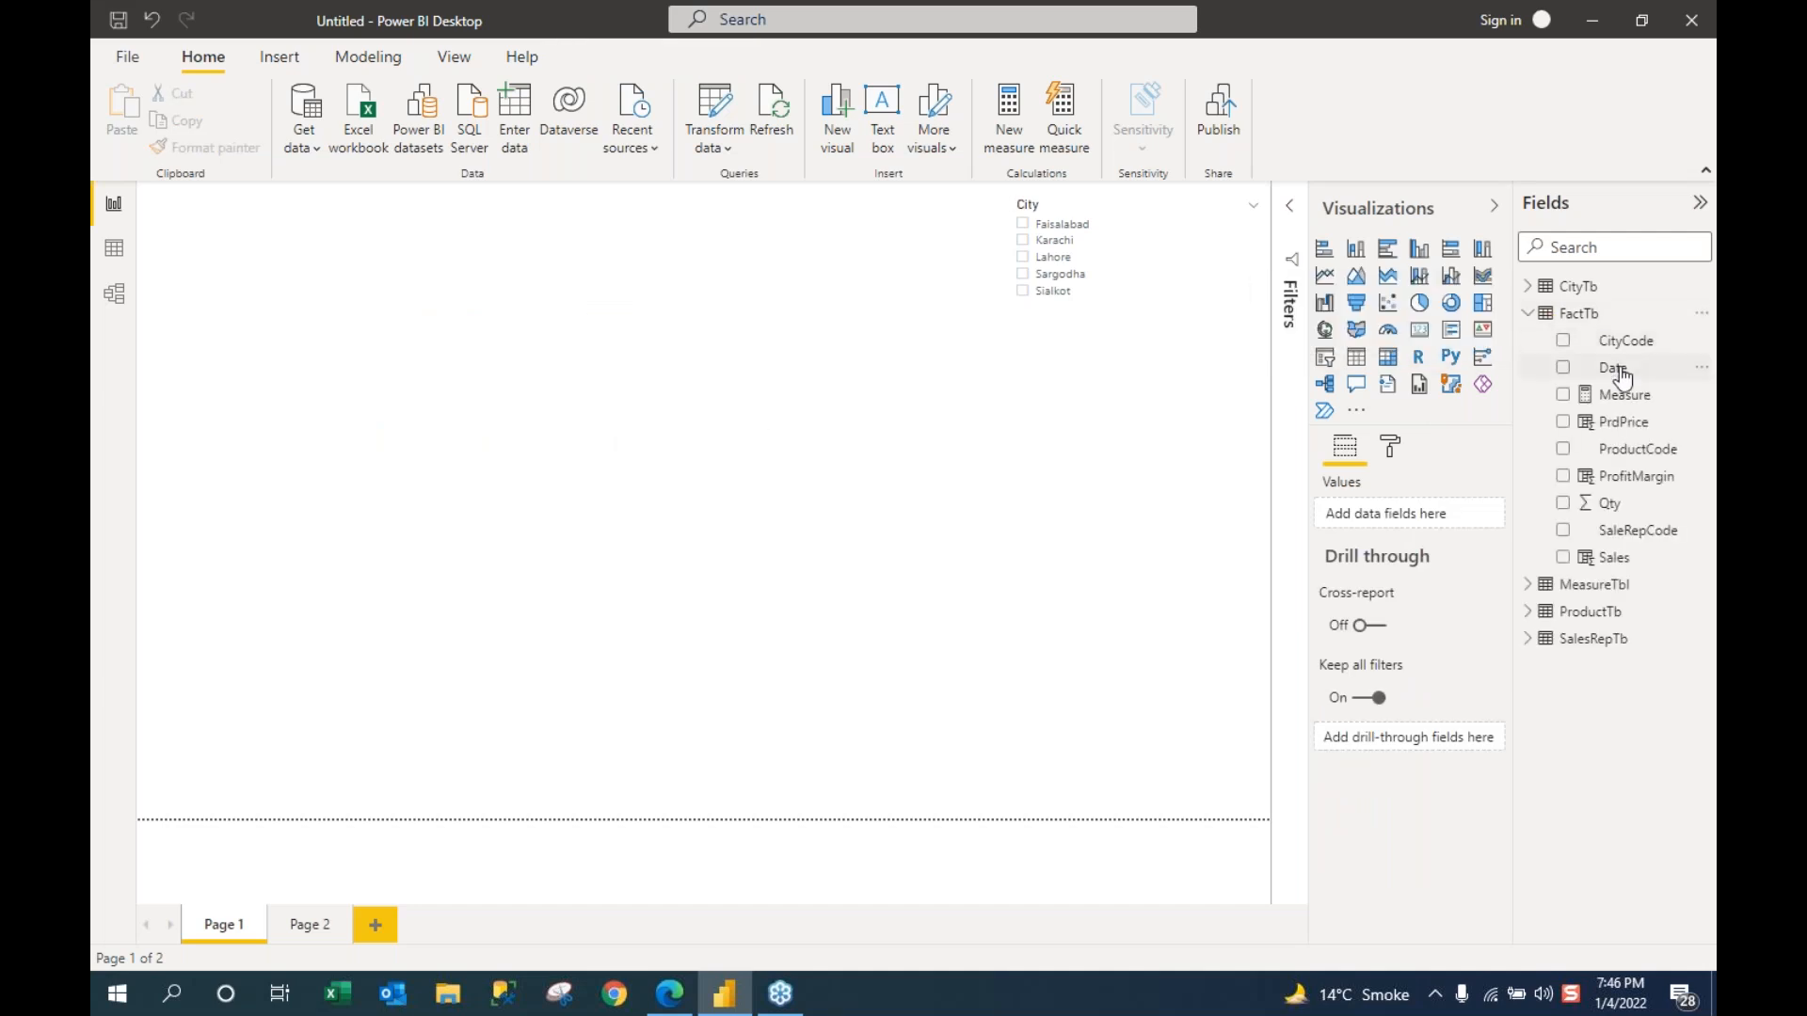
click(1562, 368)
drag(403, 450, 399, 204)
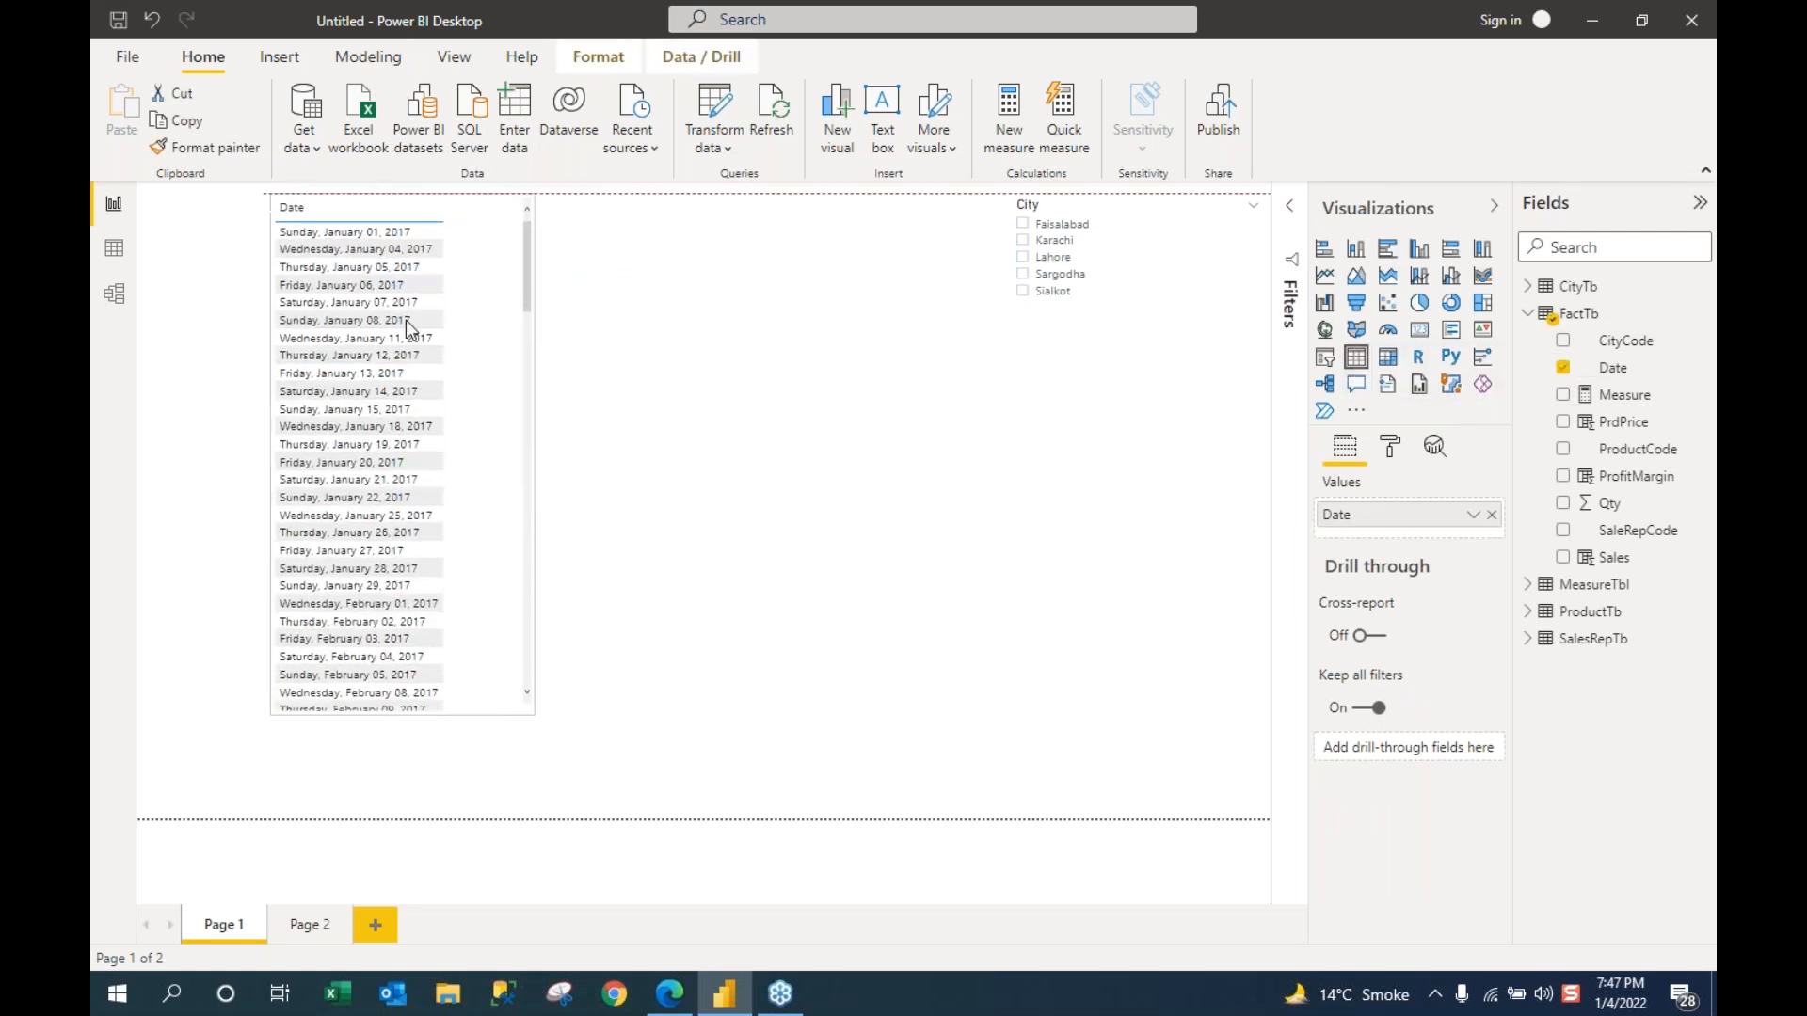
drag(405, 808, 400, 809)
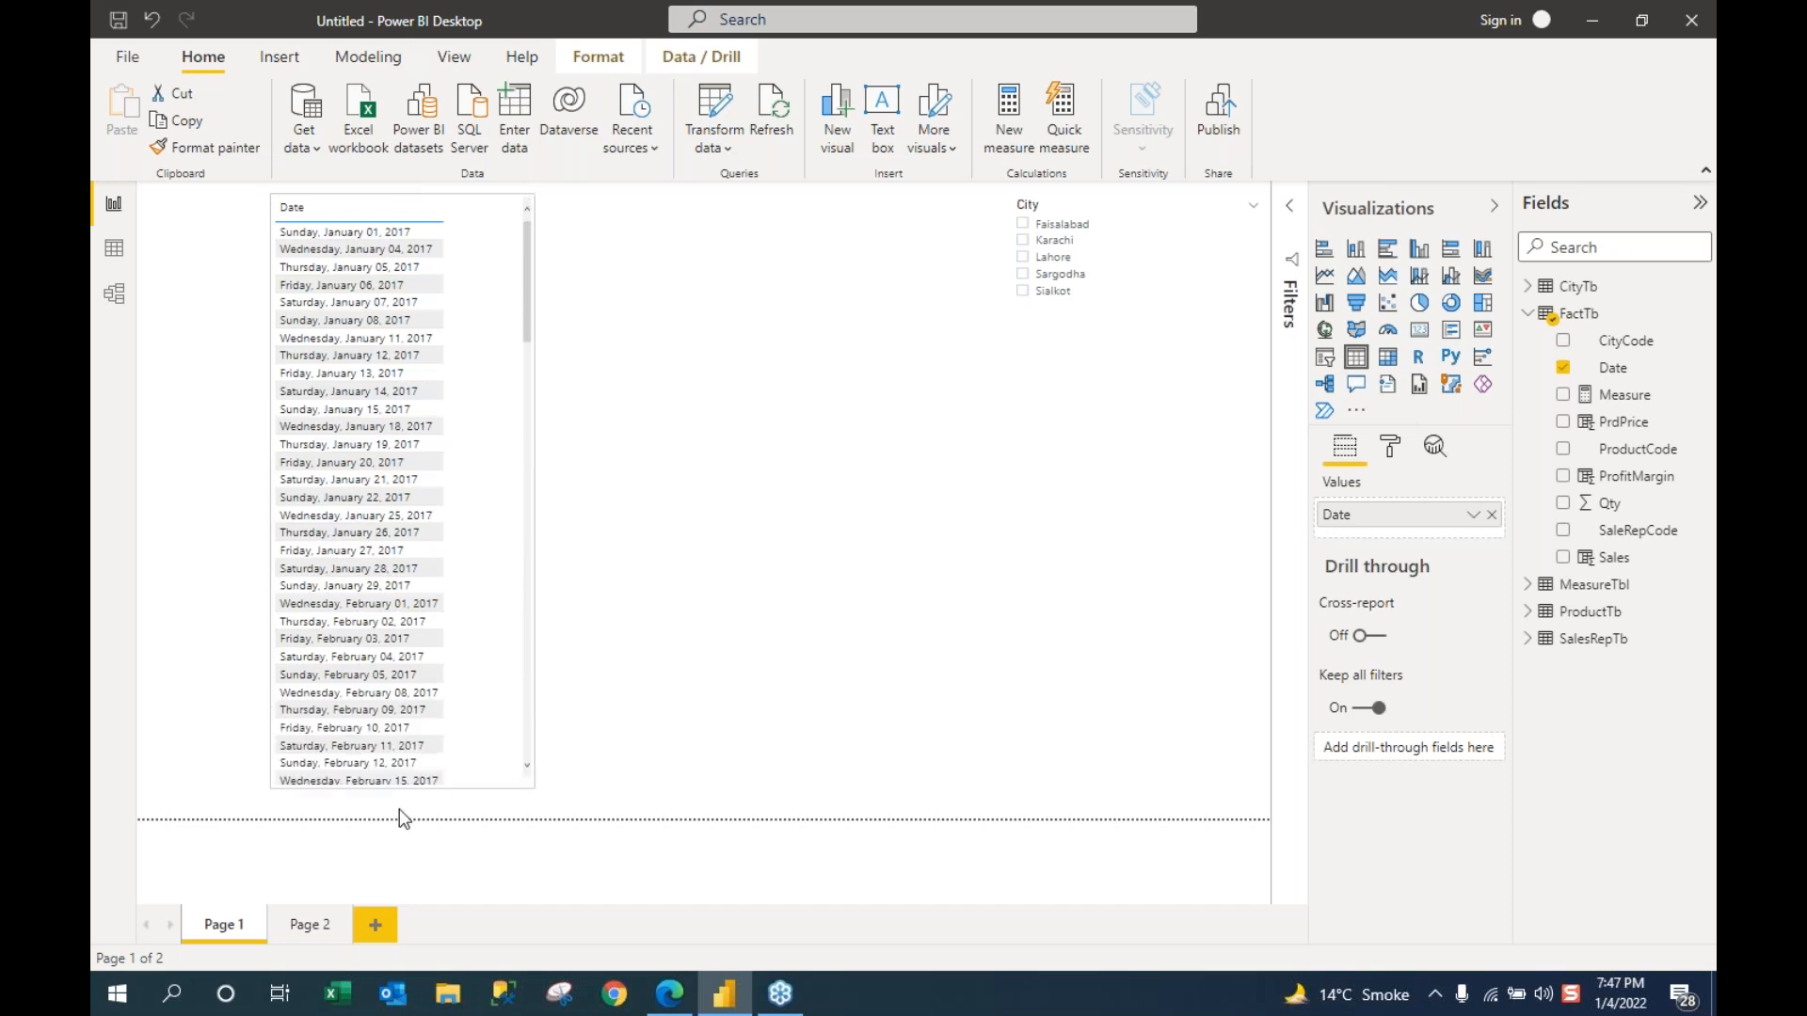
drag(533, 501, 574, 512)
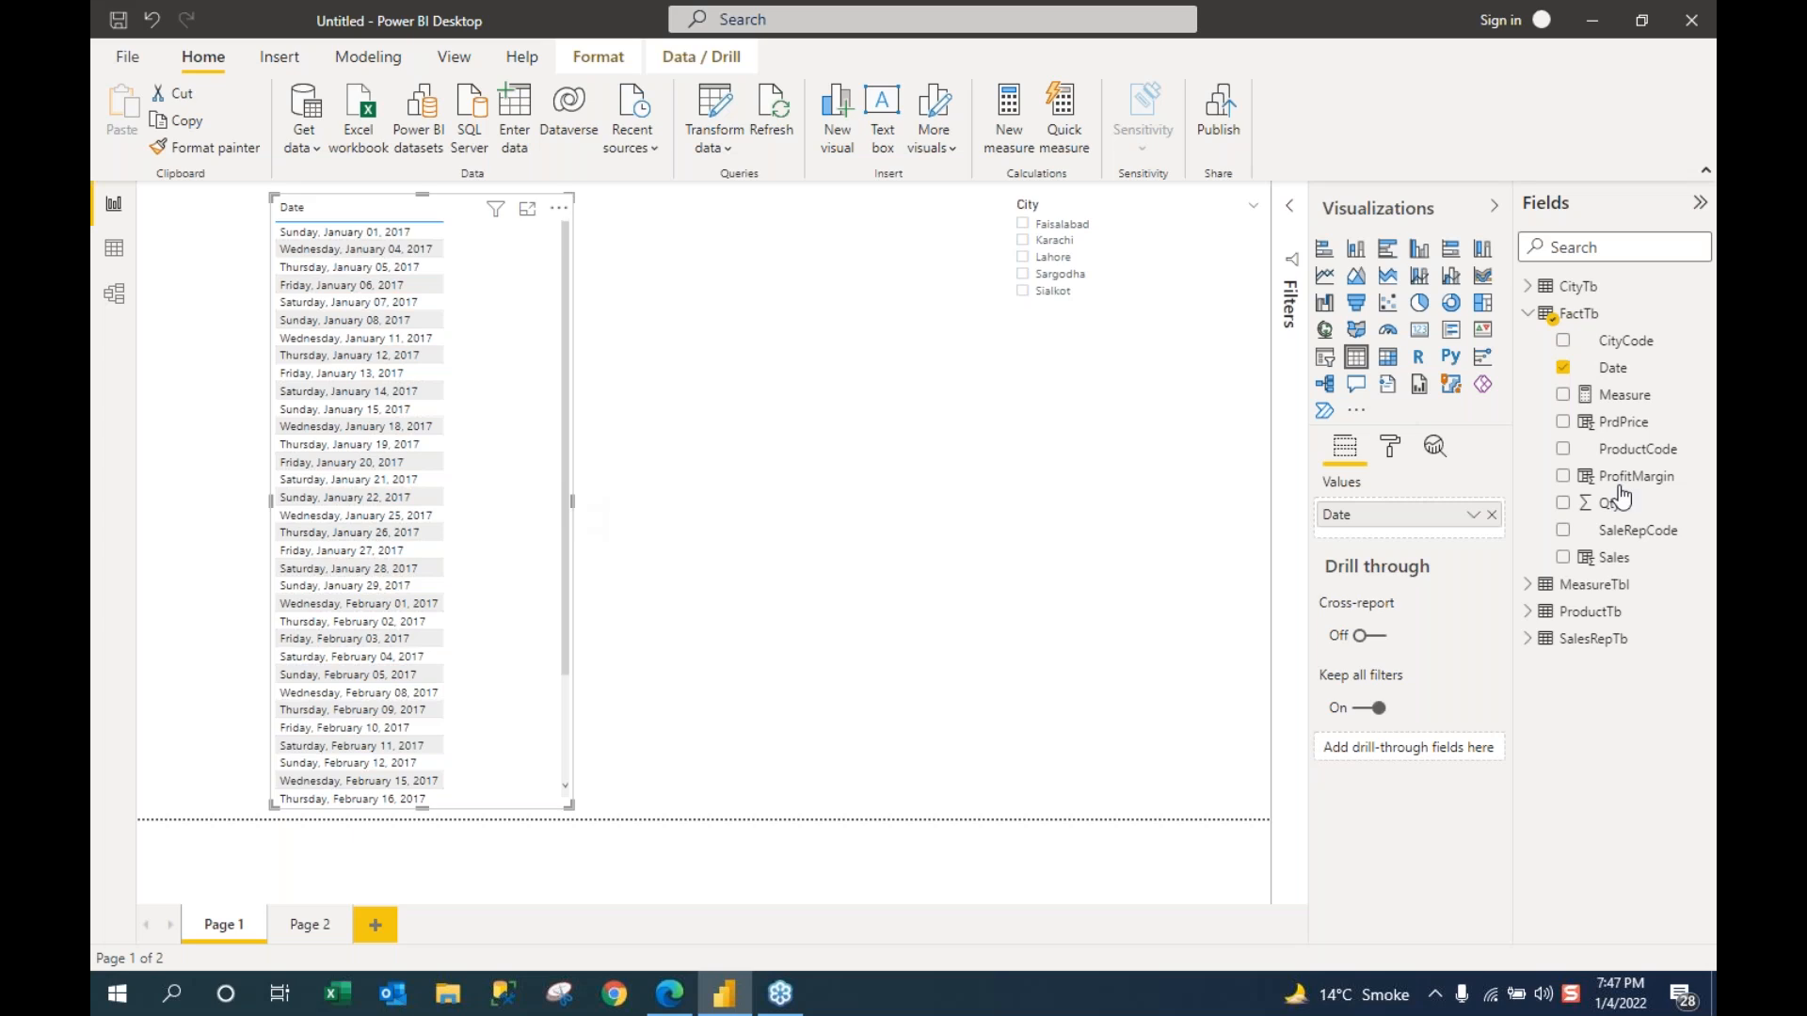
click(1567, 558)
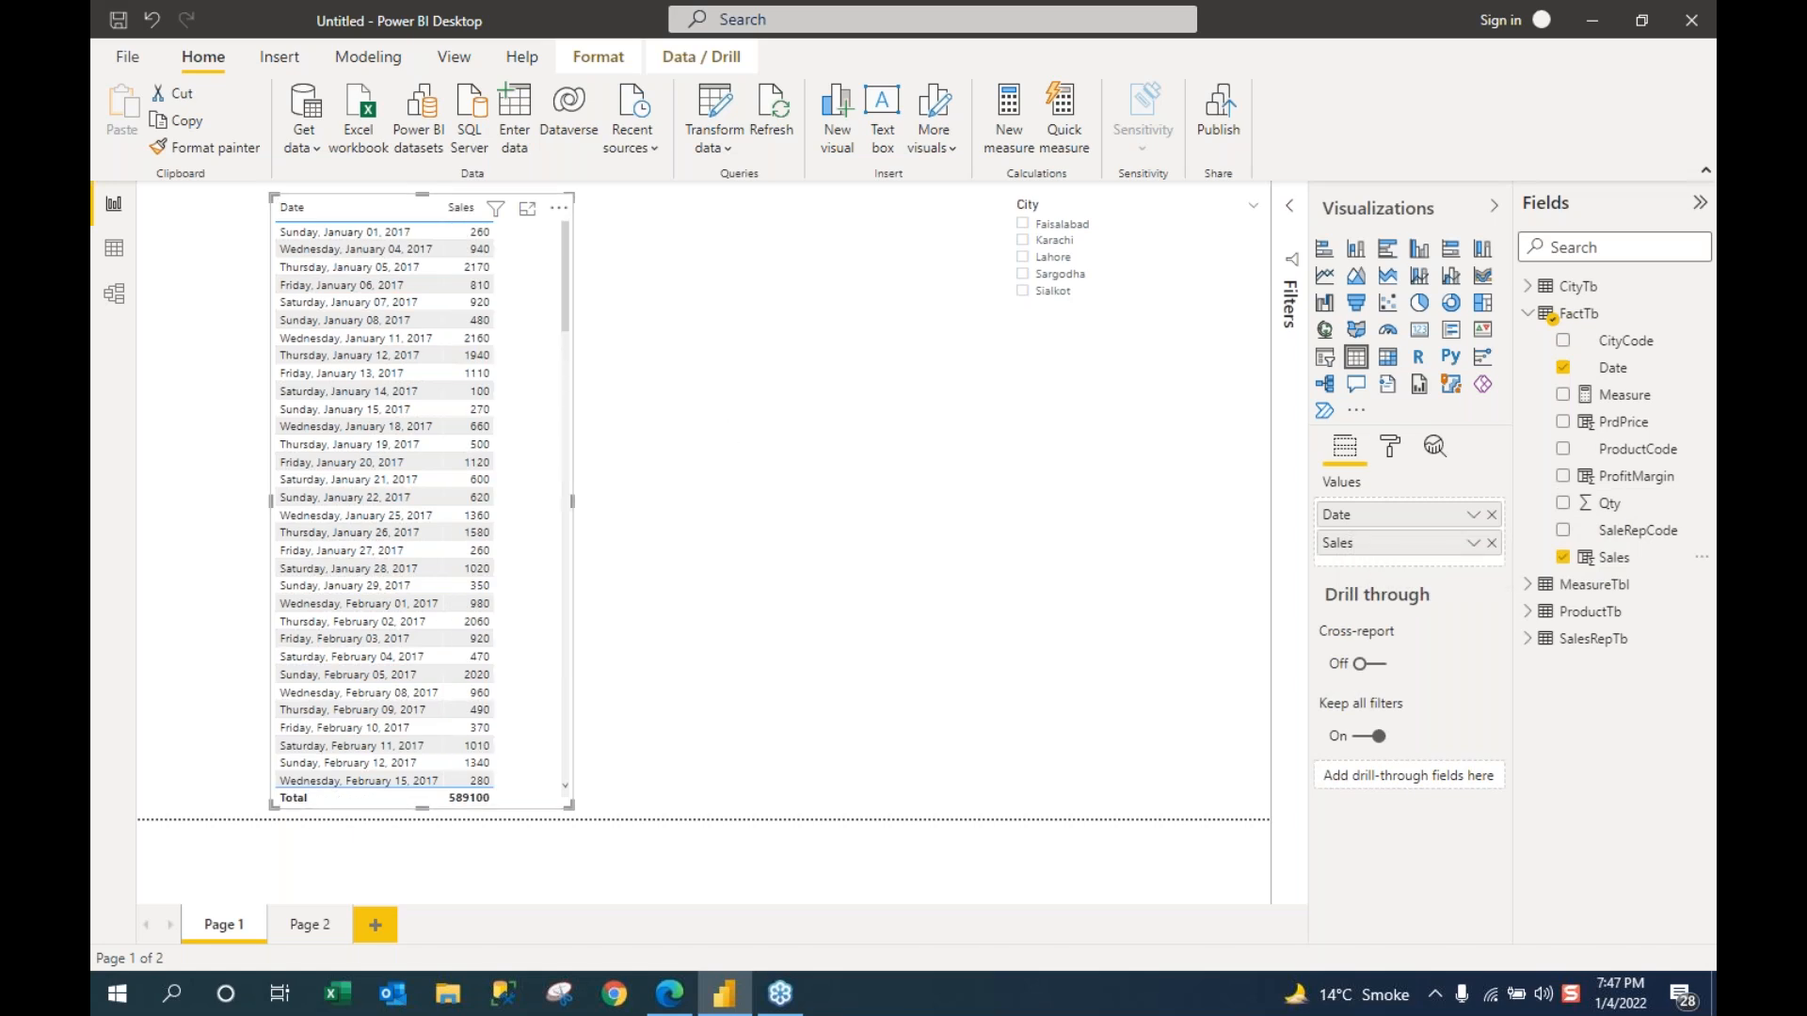
drag(572, 502, 582, 502)
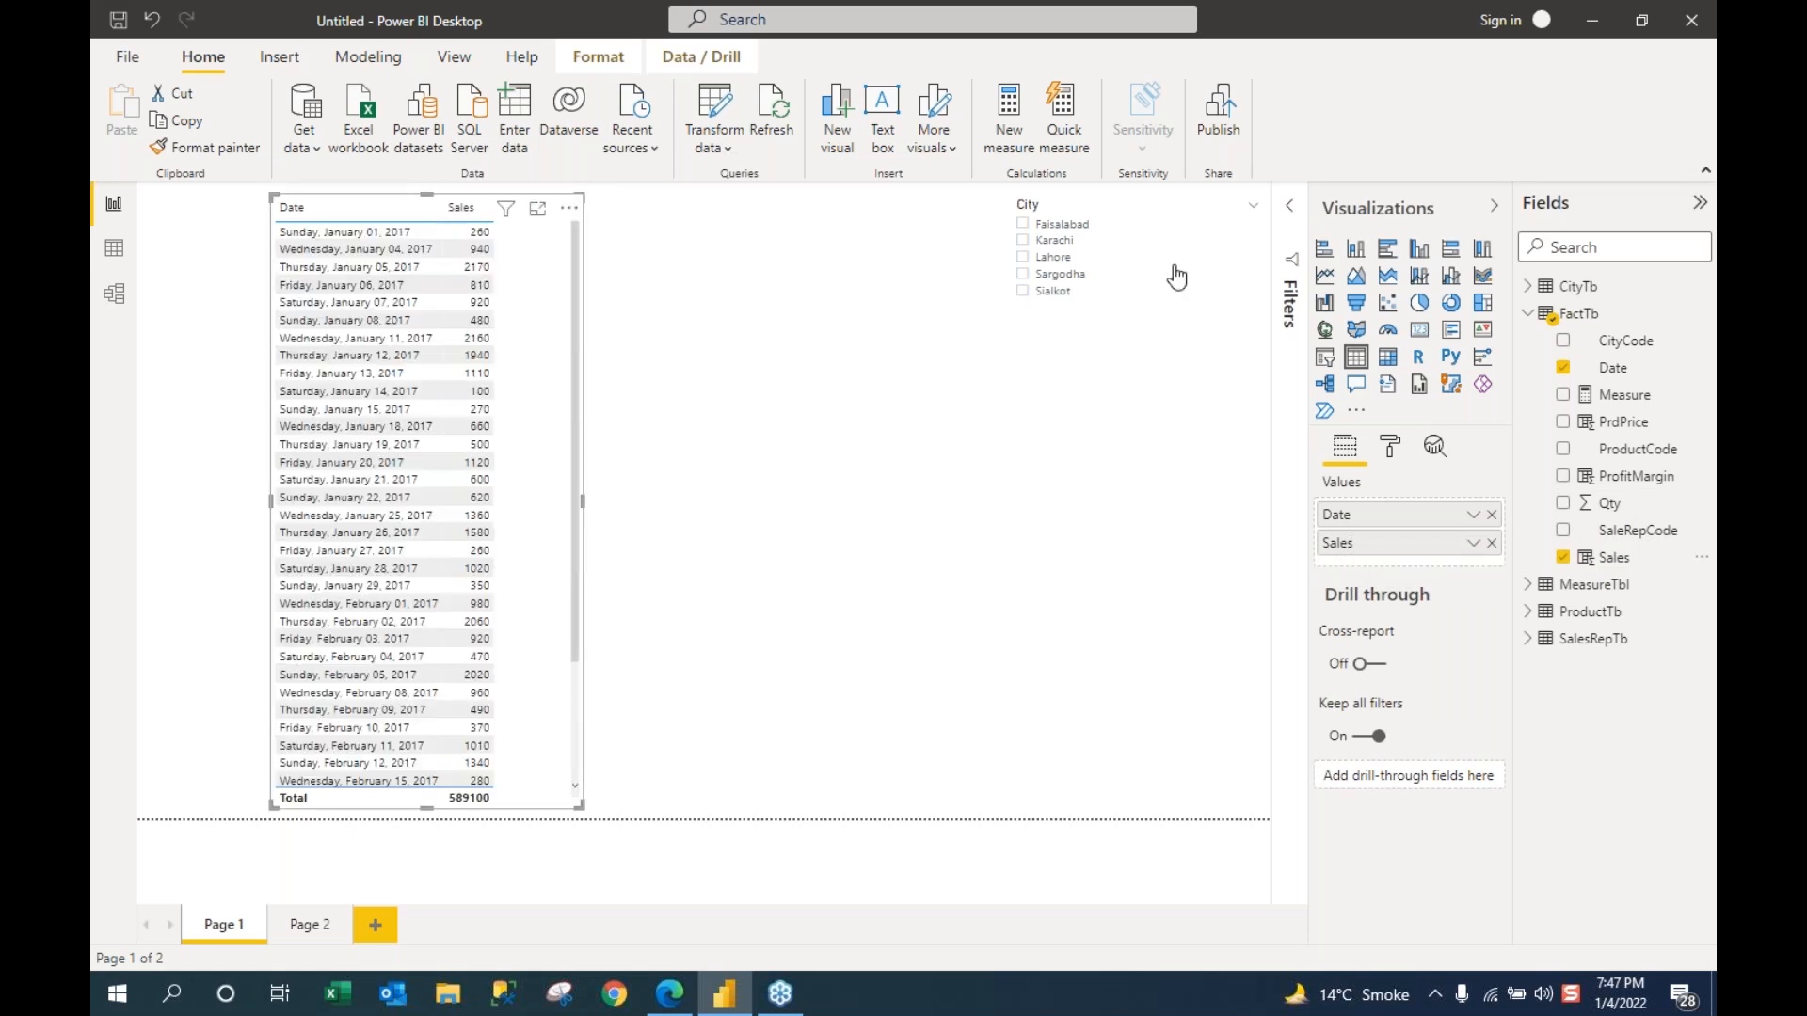
click(1023, 226)
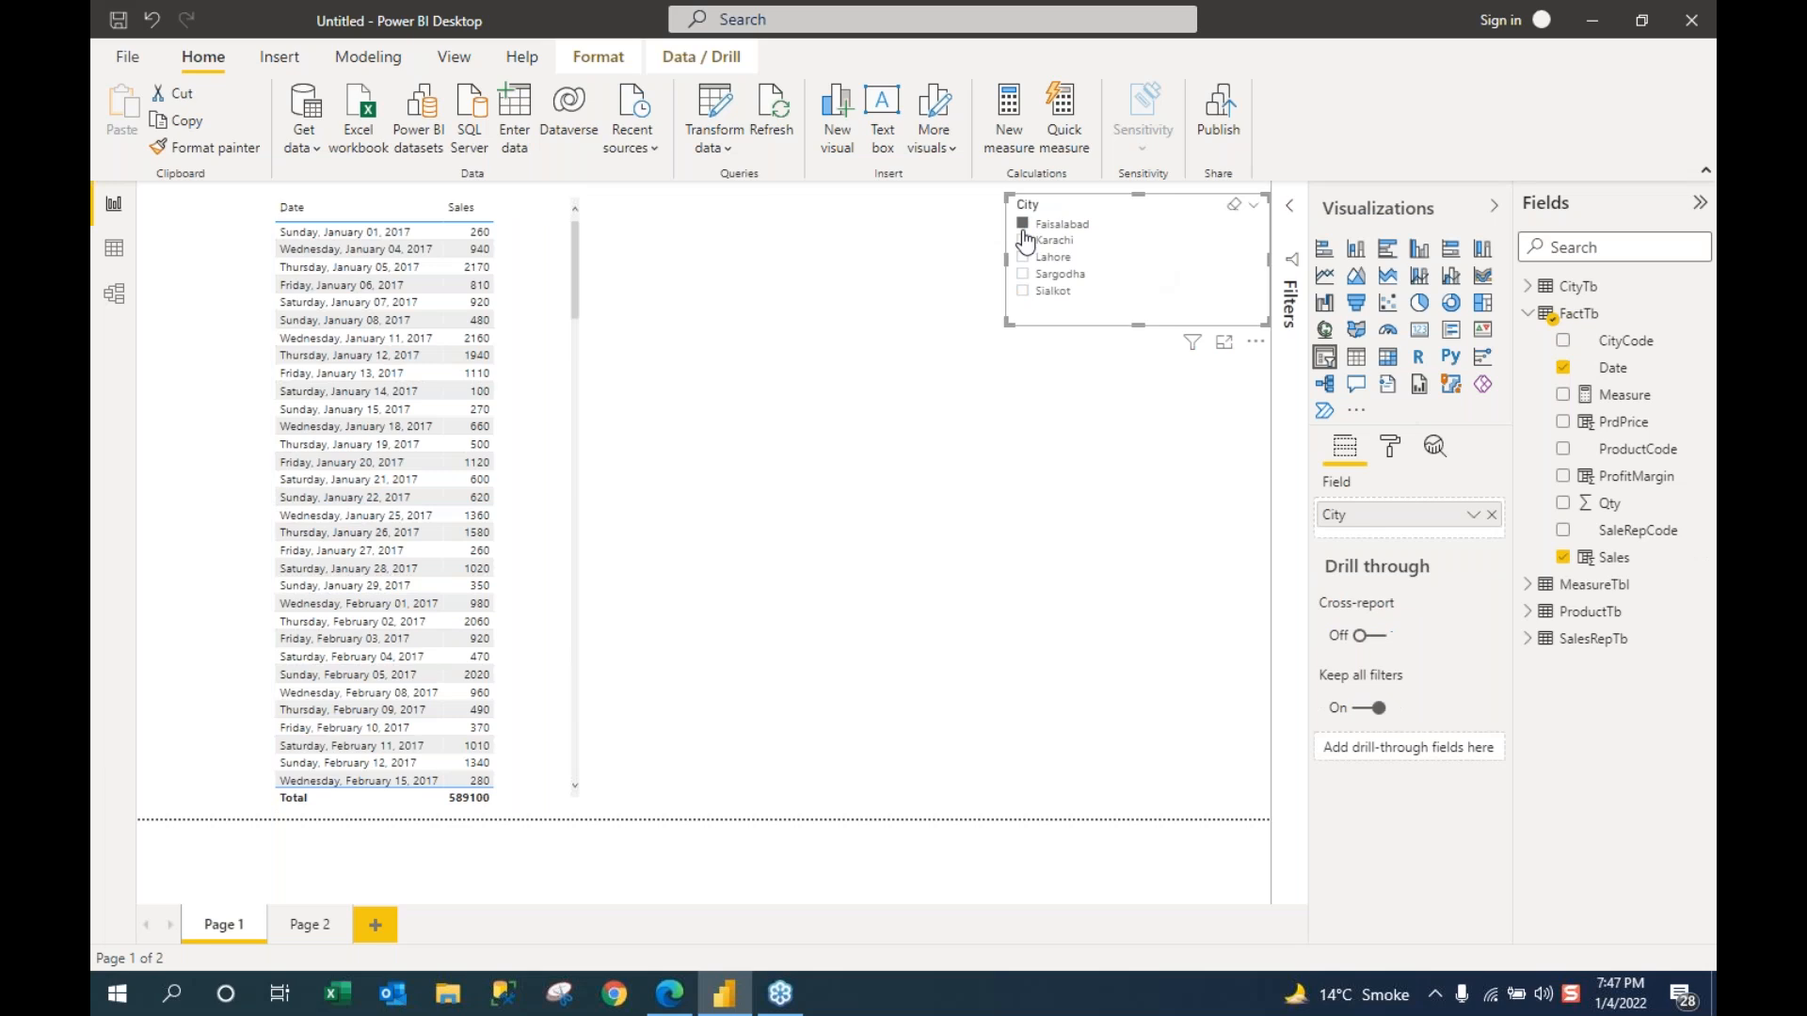
click(1022, 241)
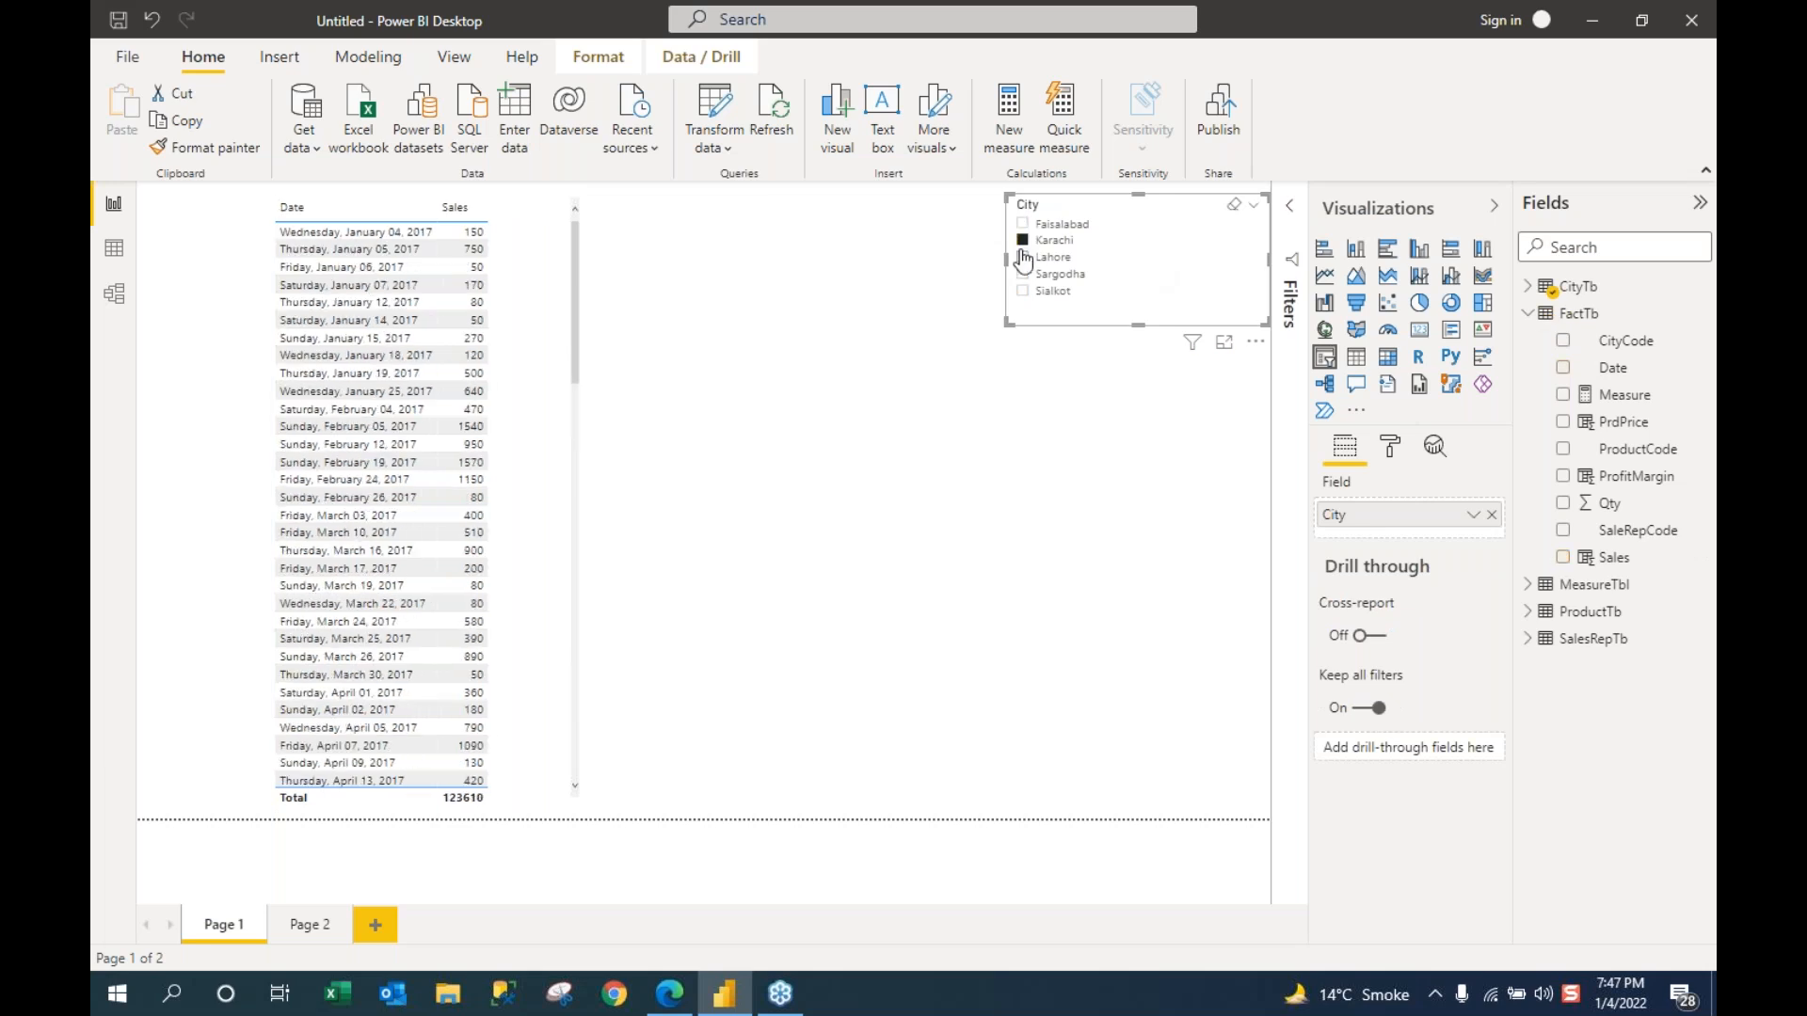
click(1023, 257)
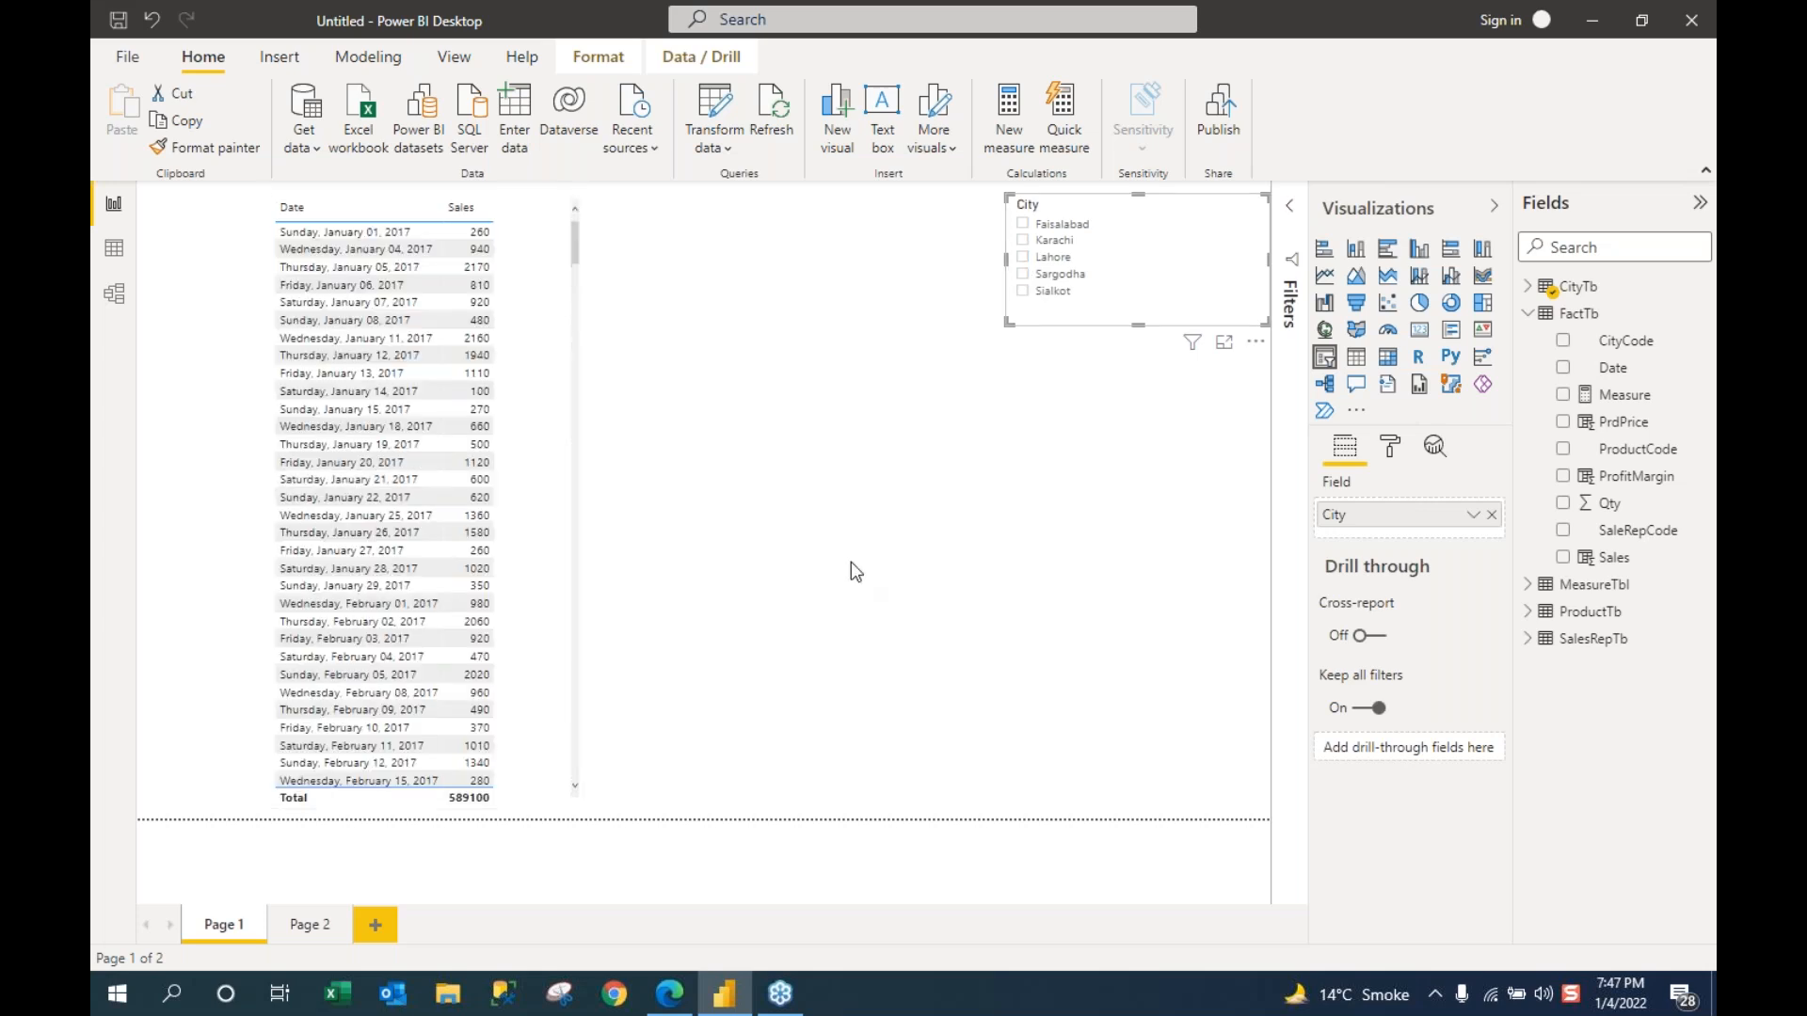
click(483, 534)
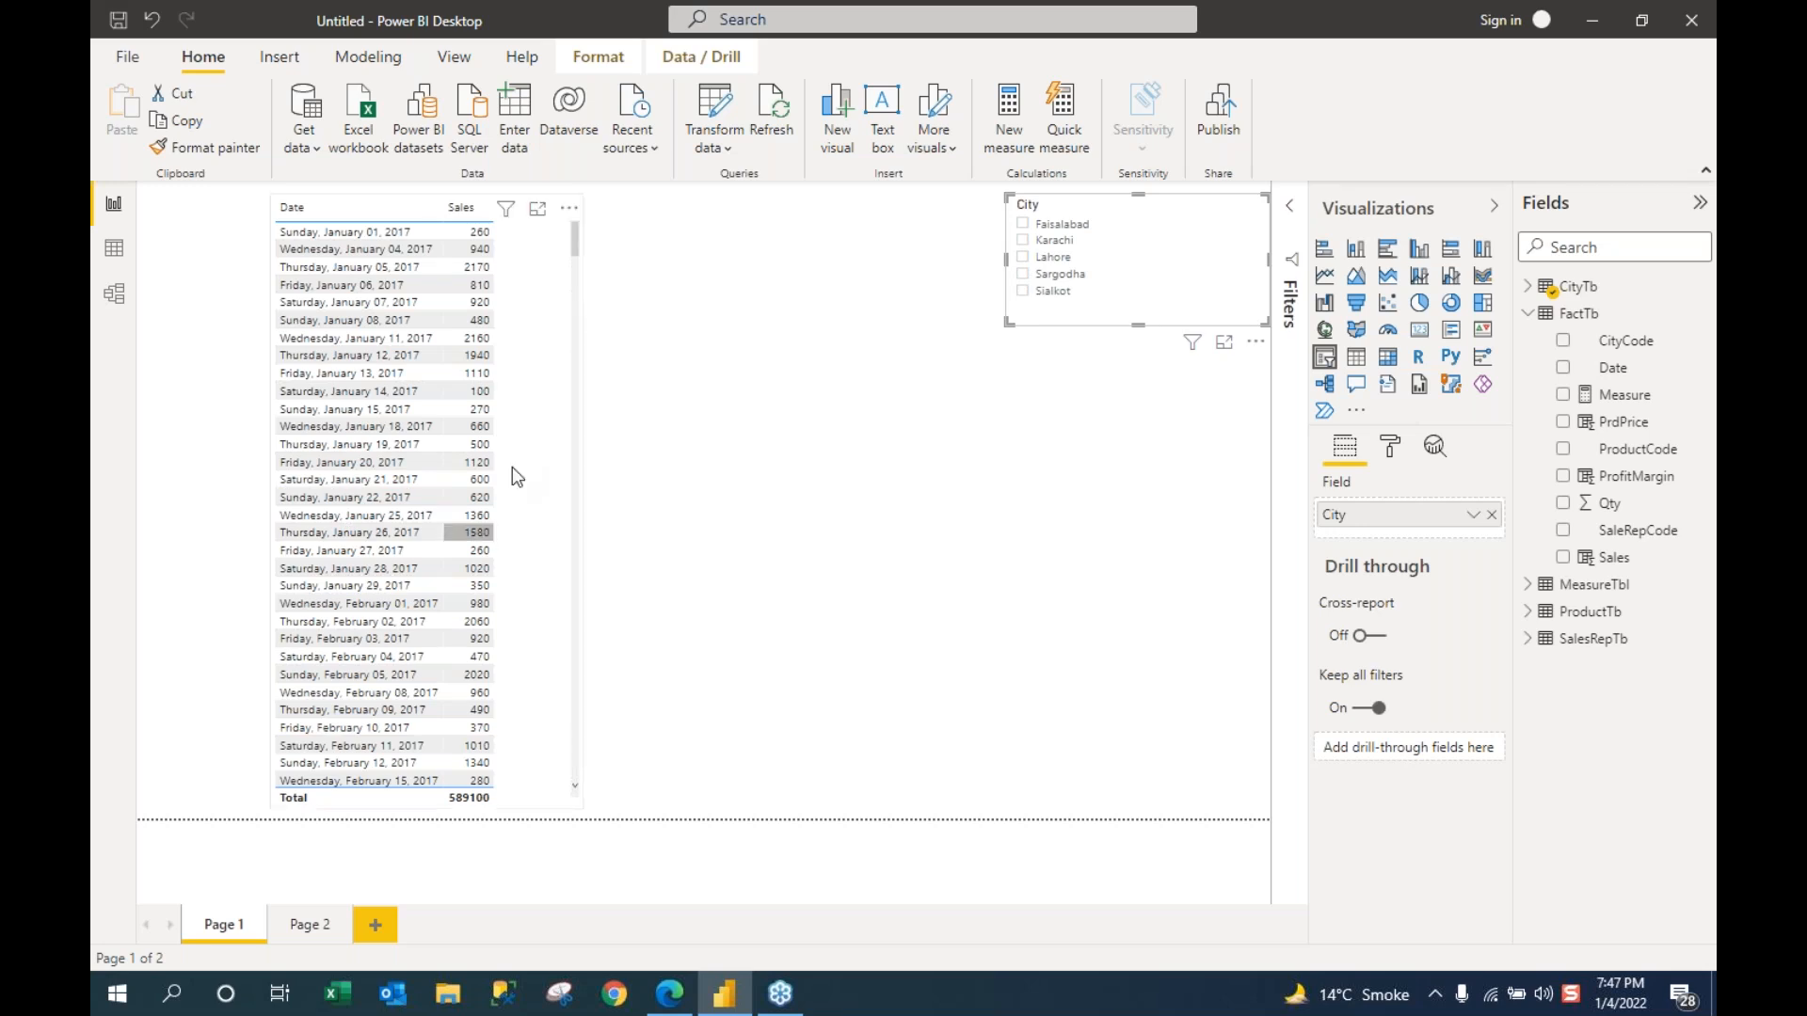
click(515, 391)
click(419, 392)
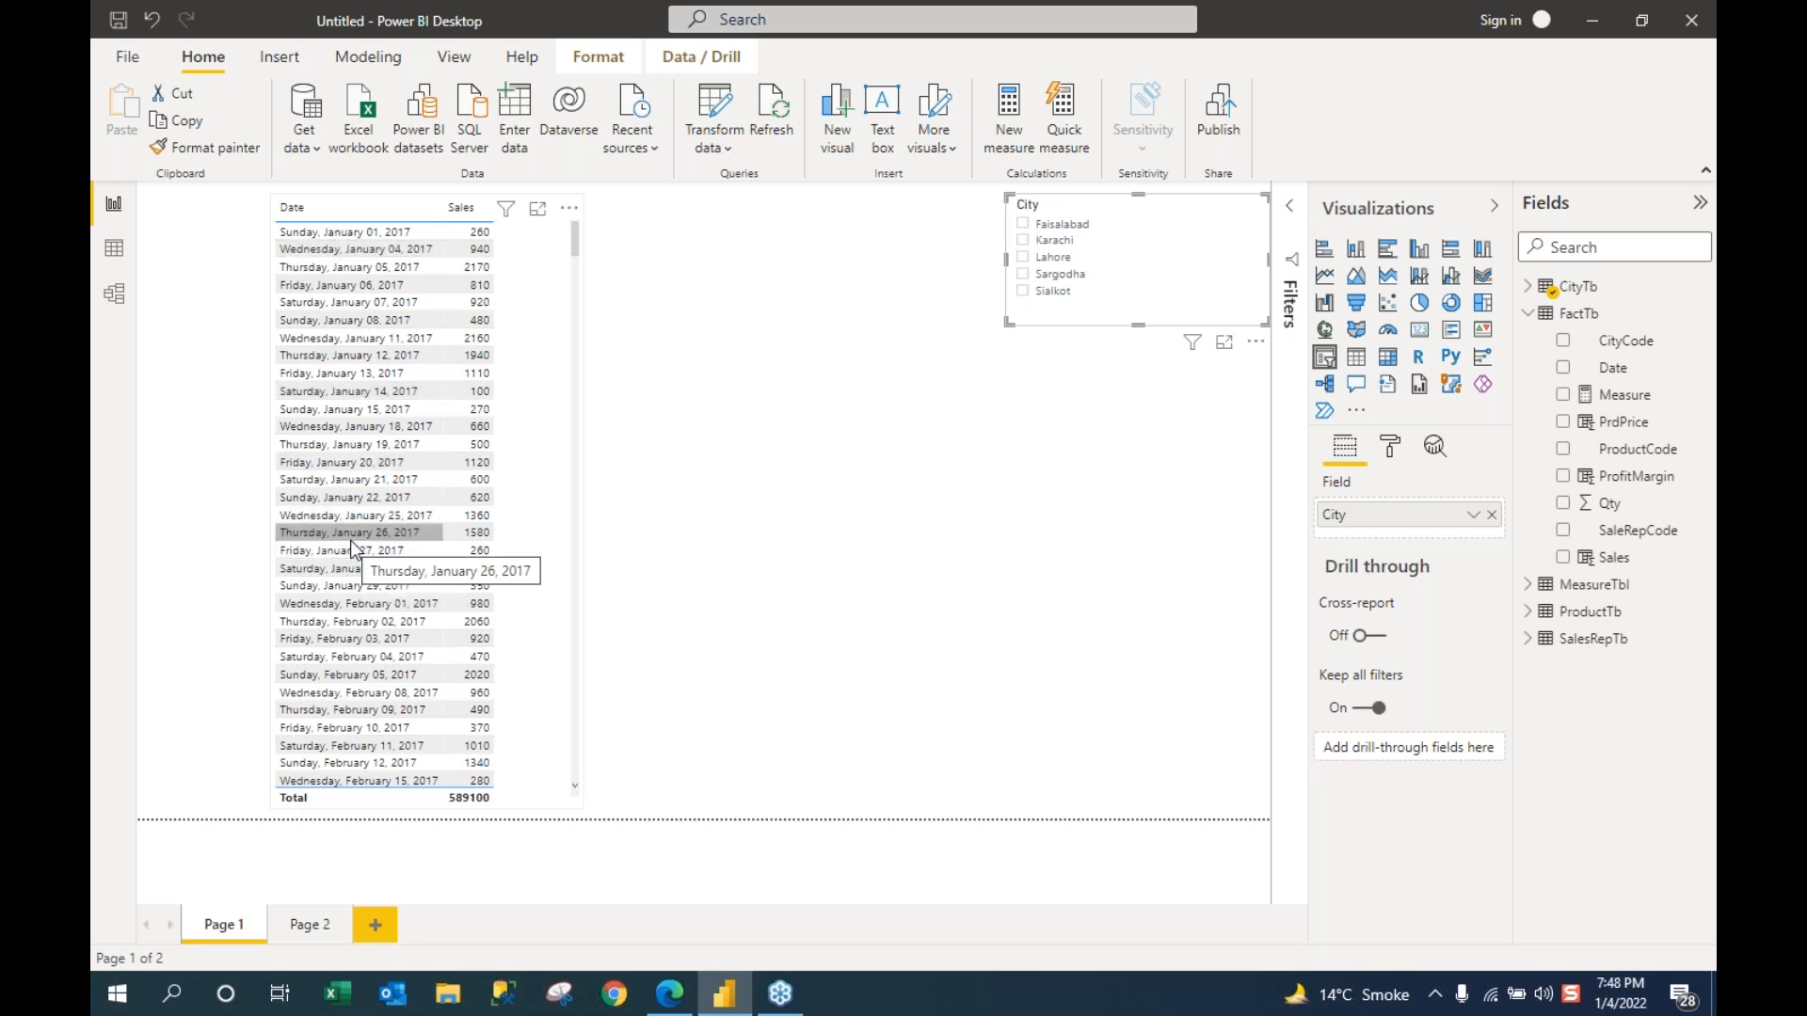
Step: Shrink the Date and Sales table's width by dragging its right edge left
scroll(580, 523, down, 10)
click(580, 523)
drag(583, 502, 534, 505)
Step: From Data view, use Table tools' New table to create a calculated table named Table
click(114, 248)
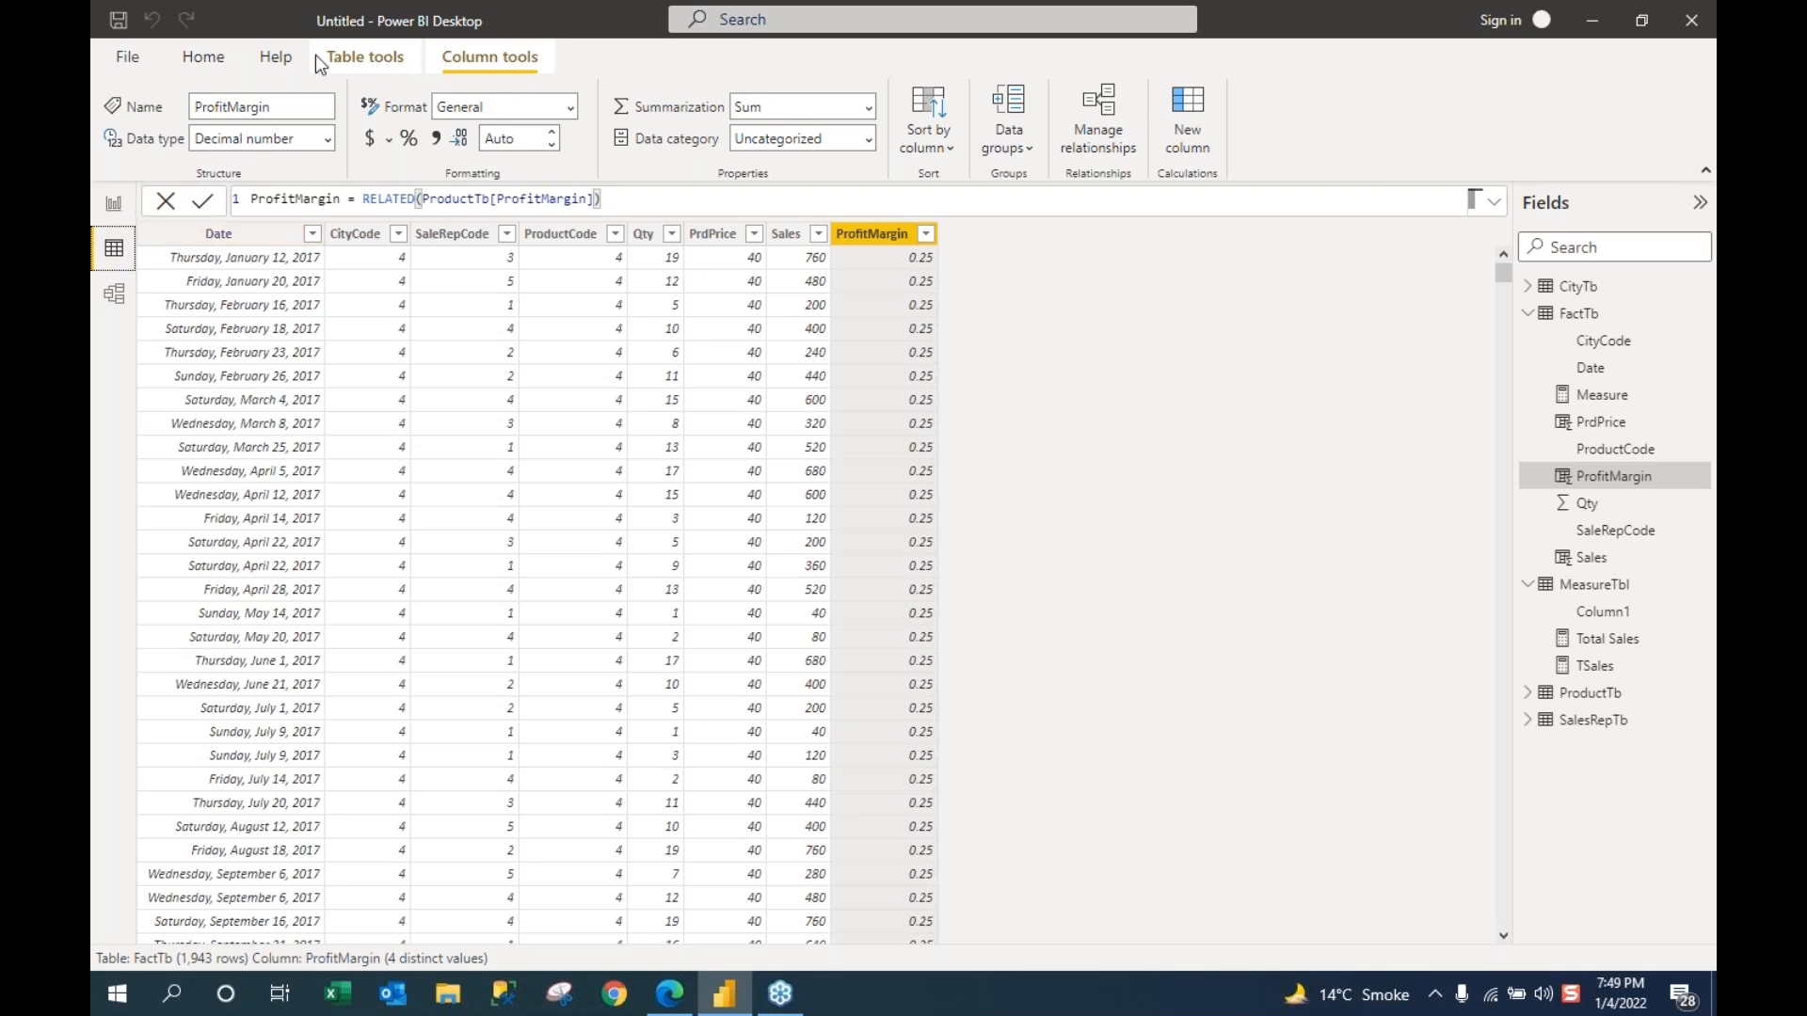
click(362, 54)
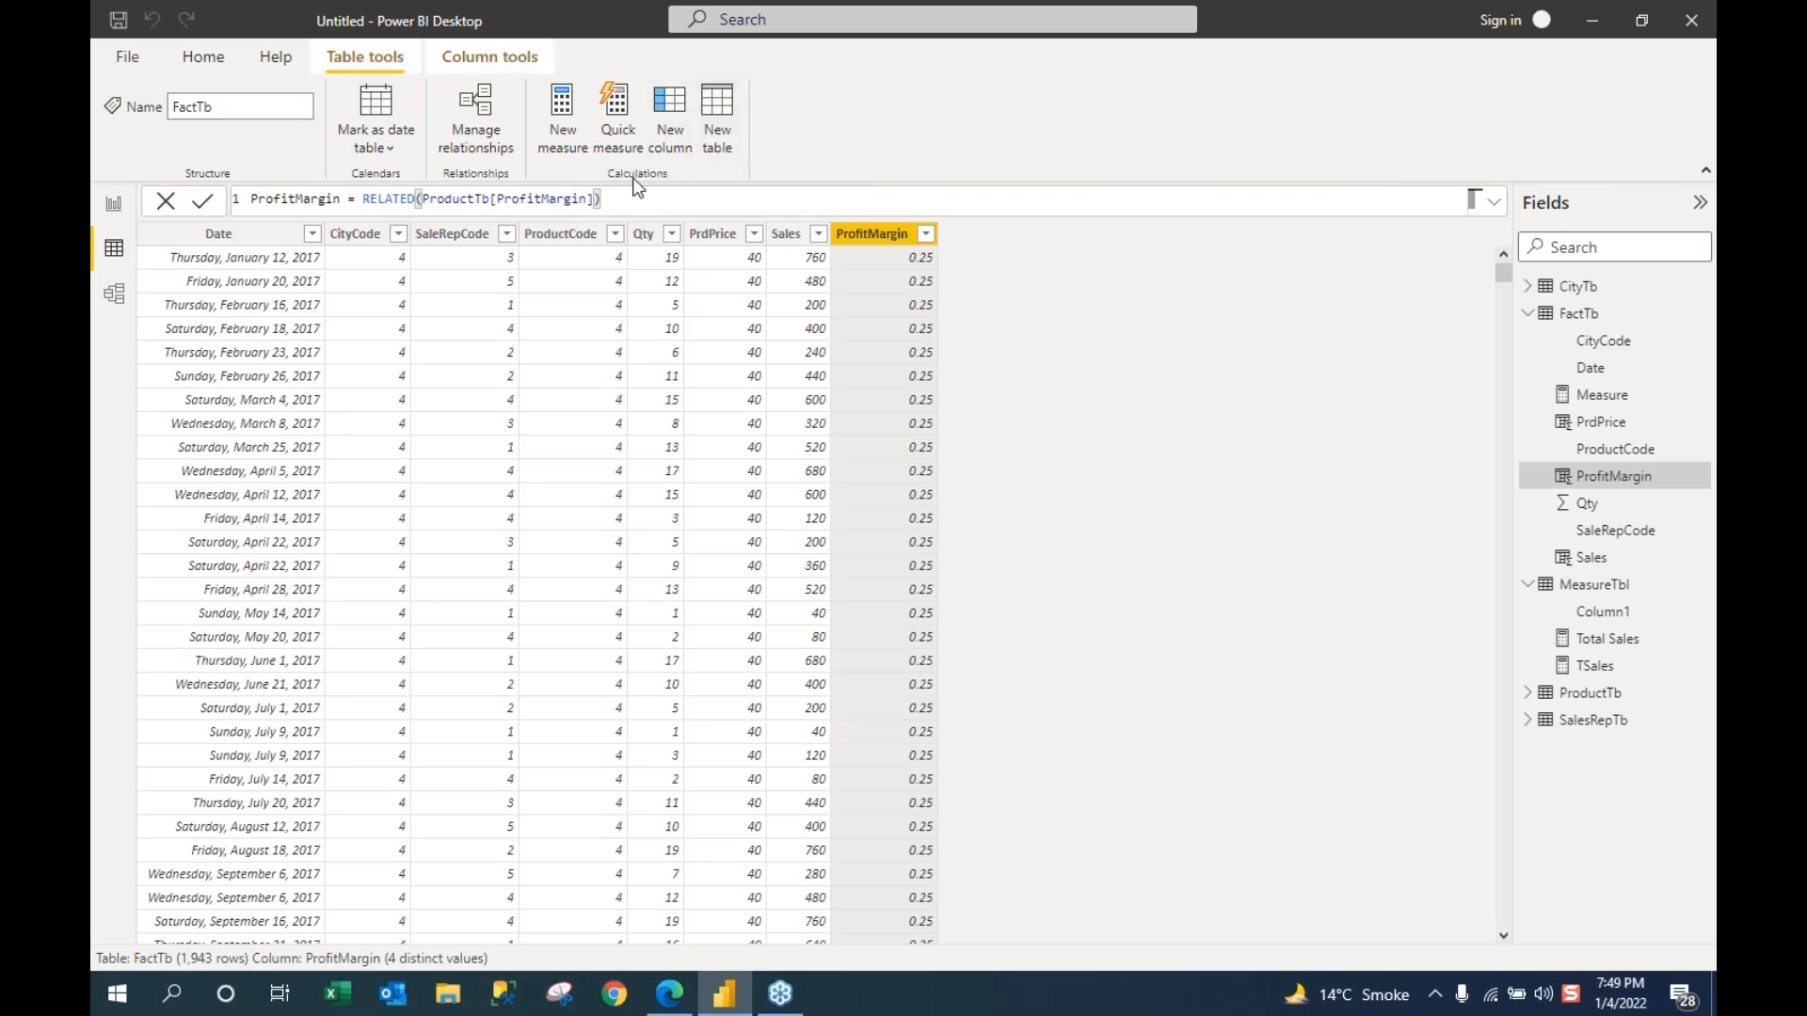
click(734, 143)
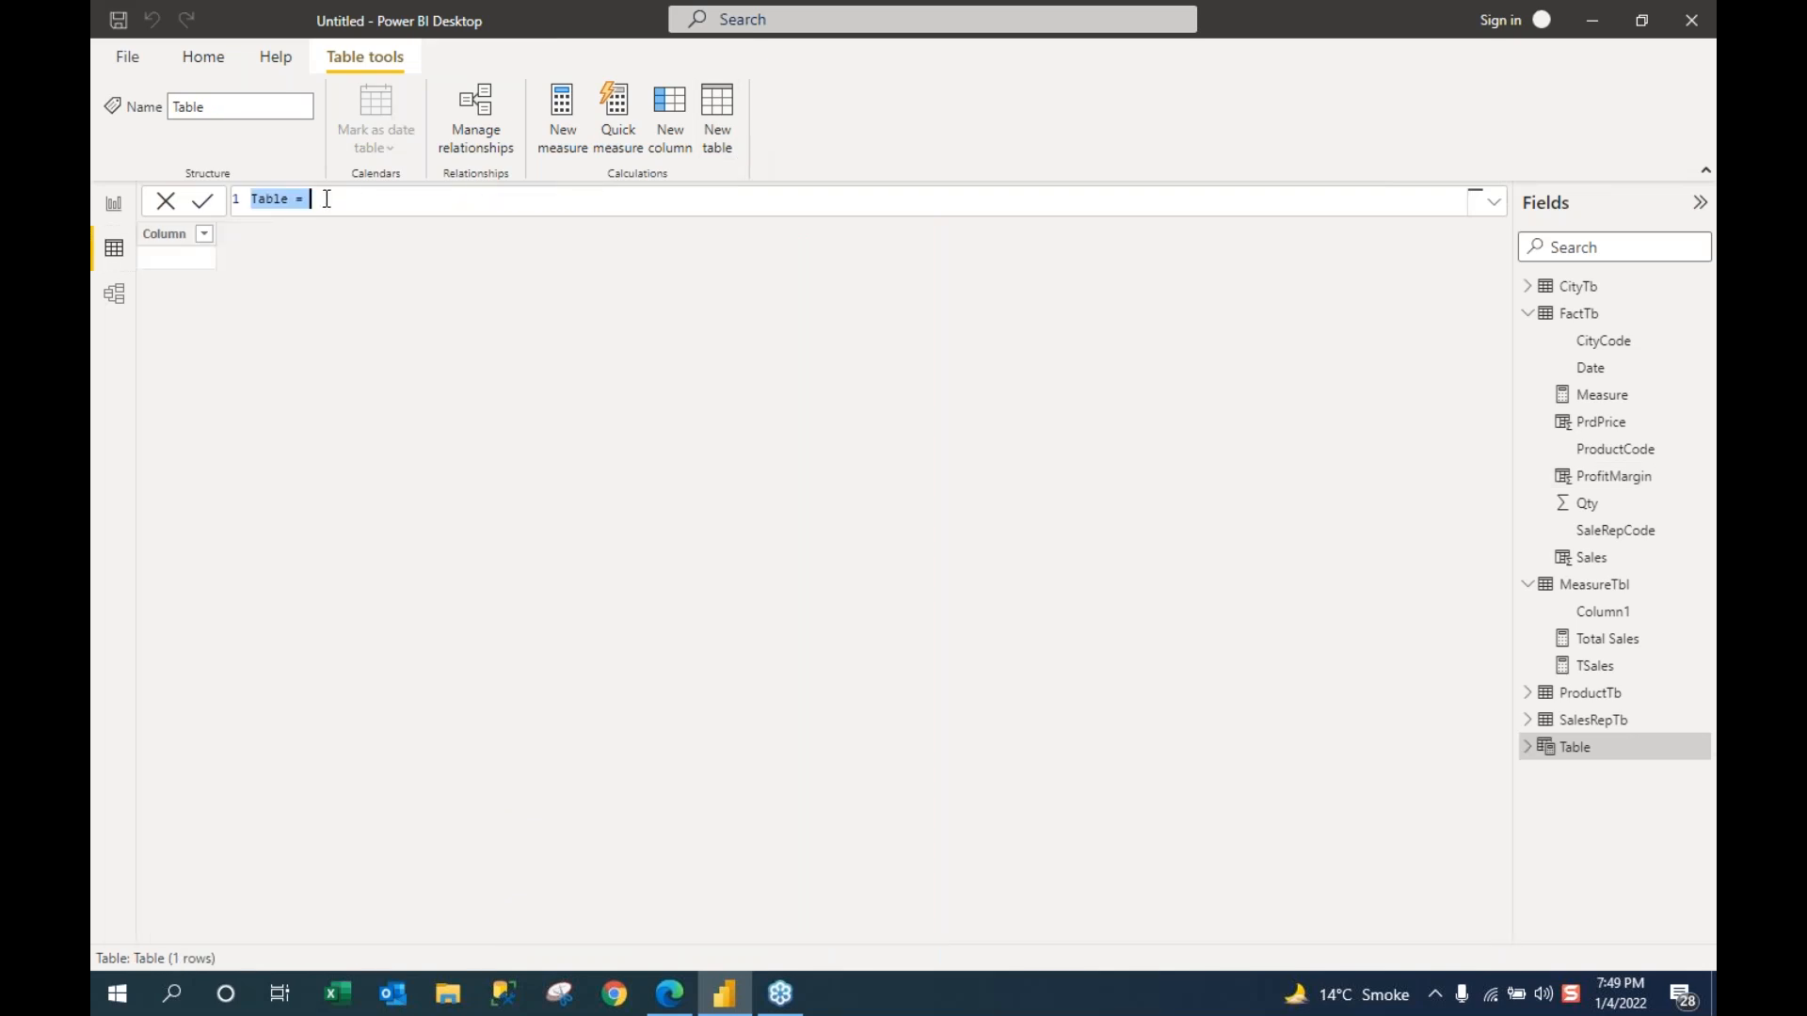
Step: Start the formula DateTb = CALENDAR( with a start date of DATE(2015,1,1)
text(DateTb =)
text(c)
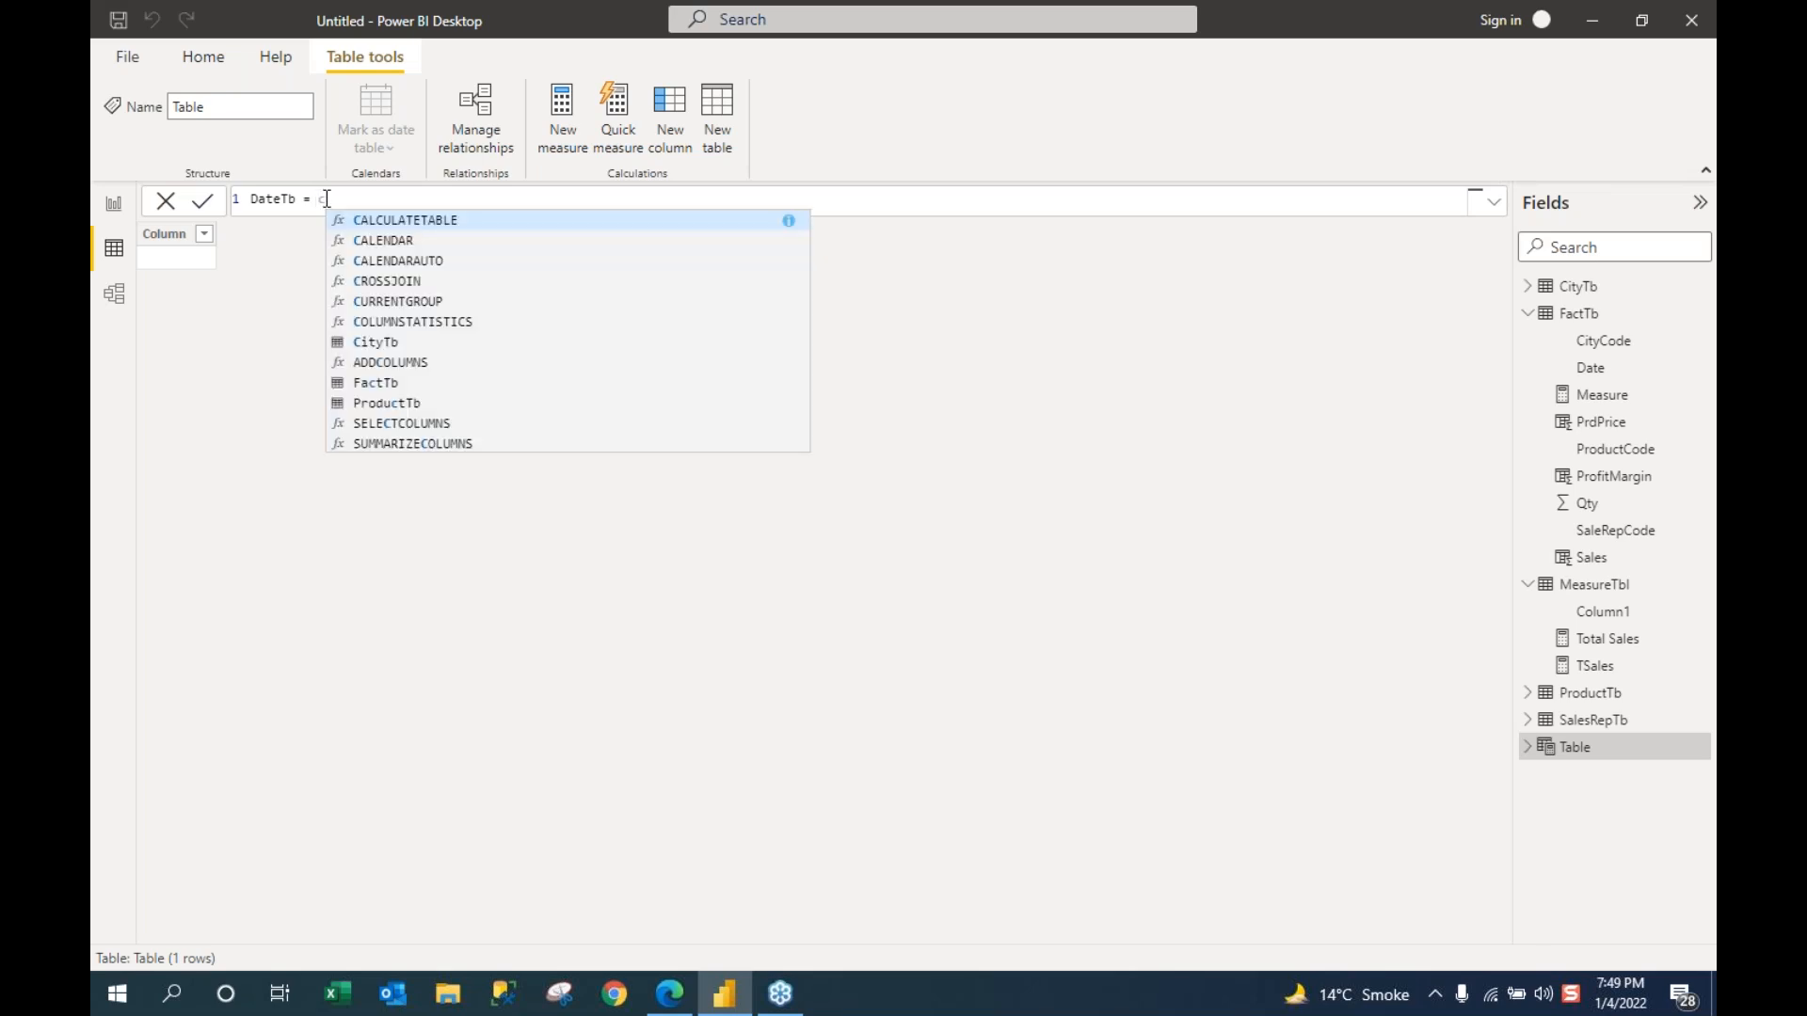
text(a)
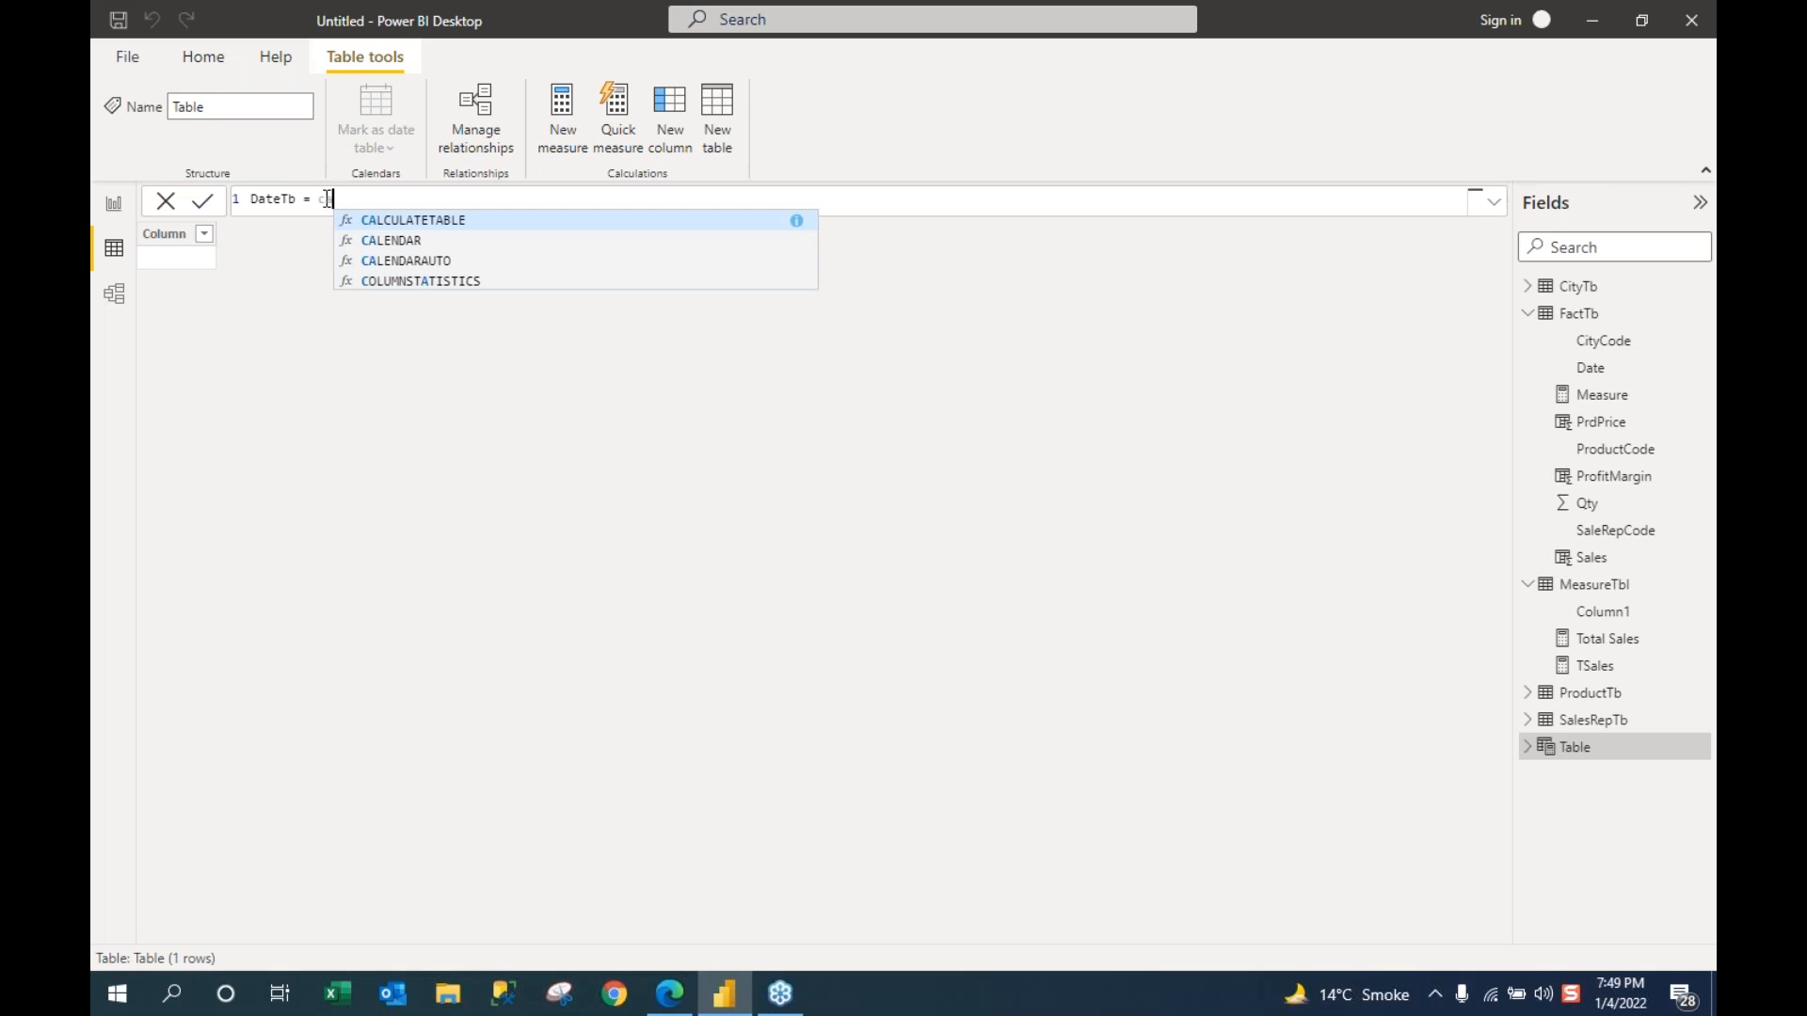
key(Down)
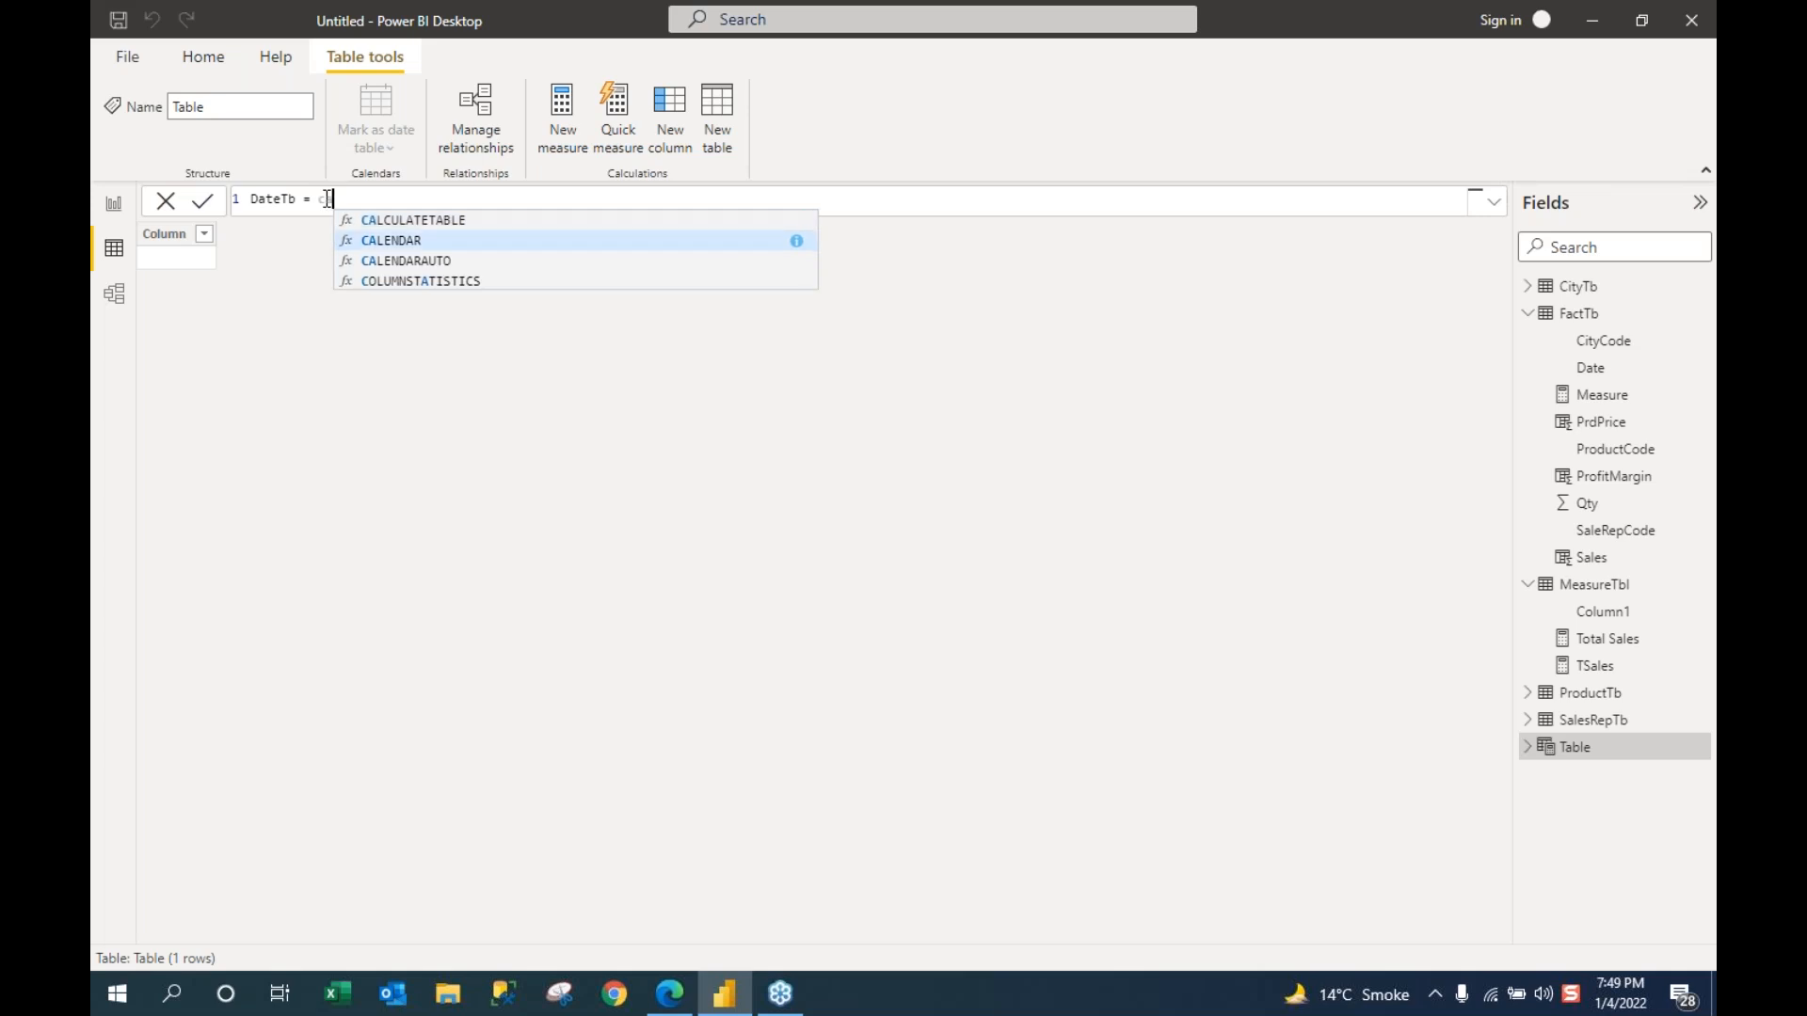
key(Tab)
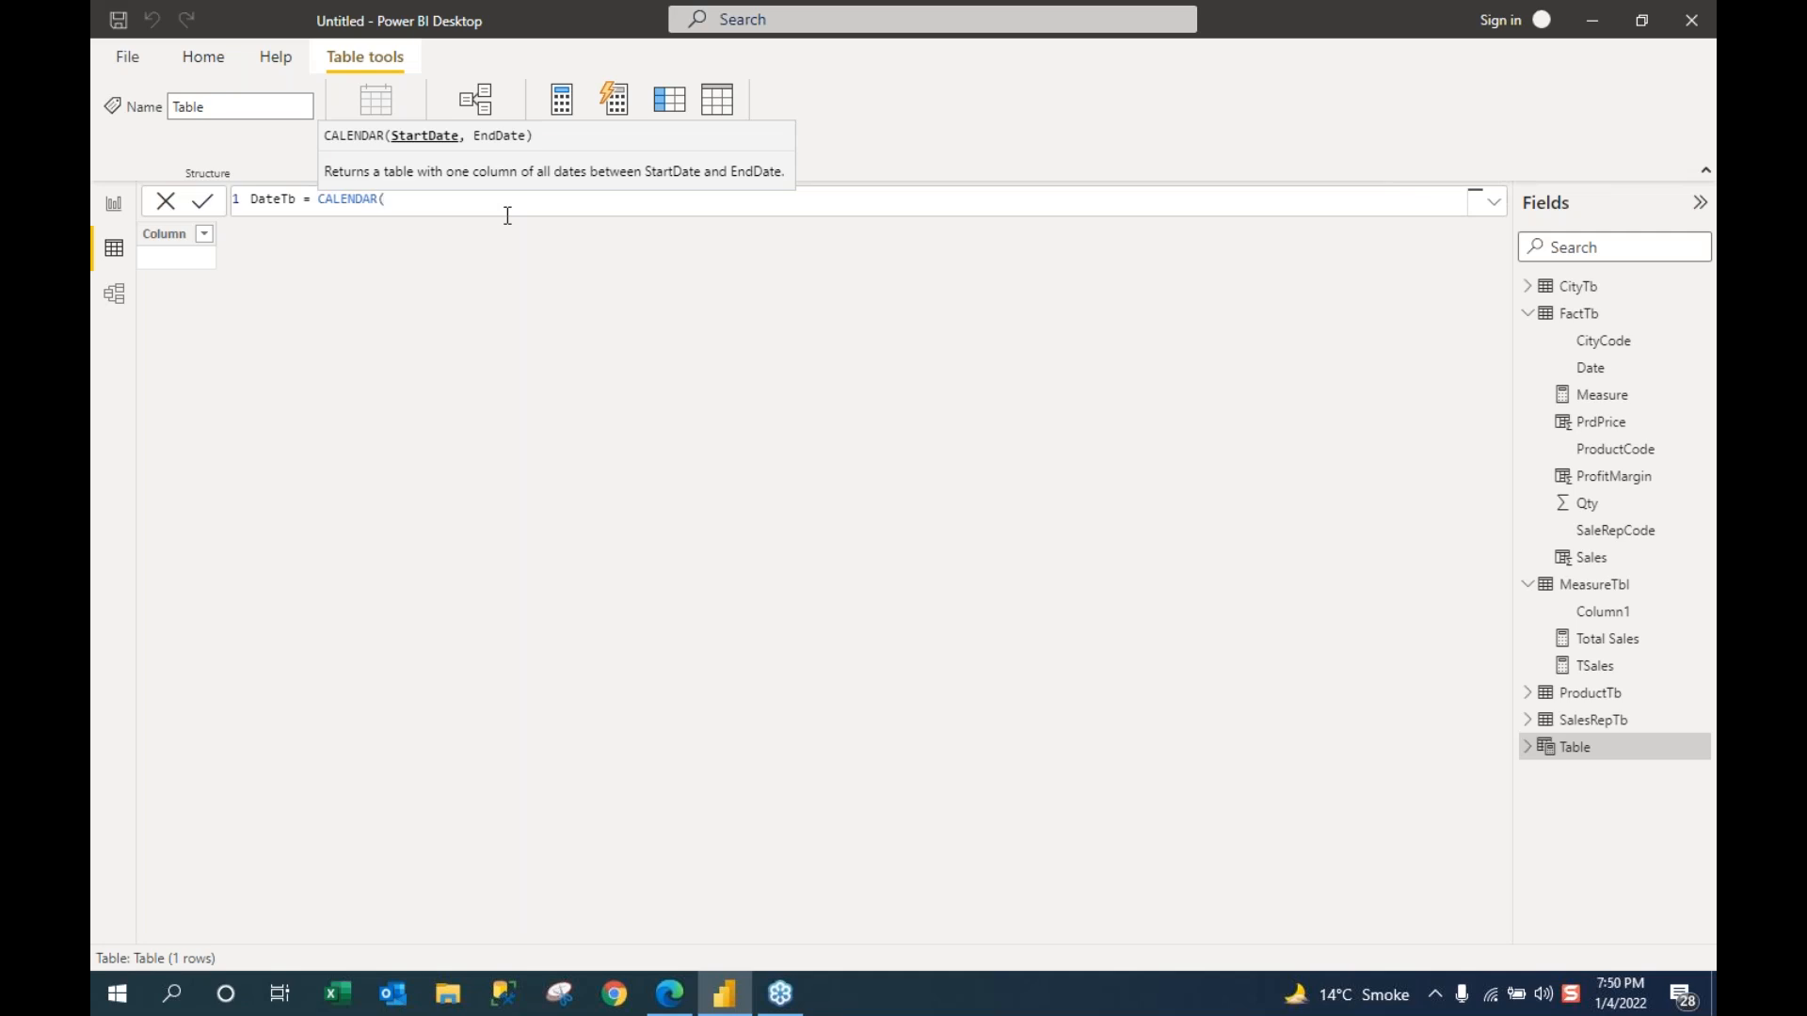
text(da)
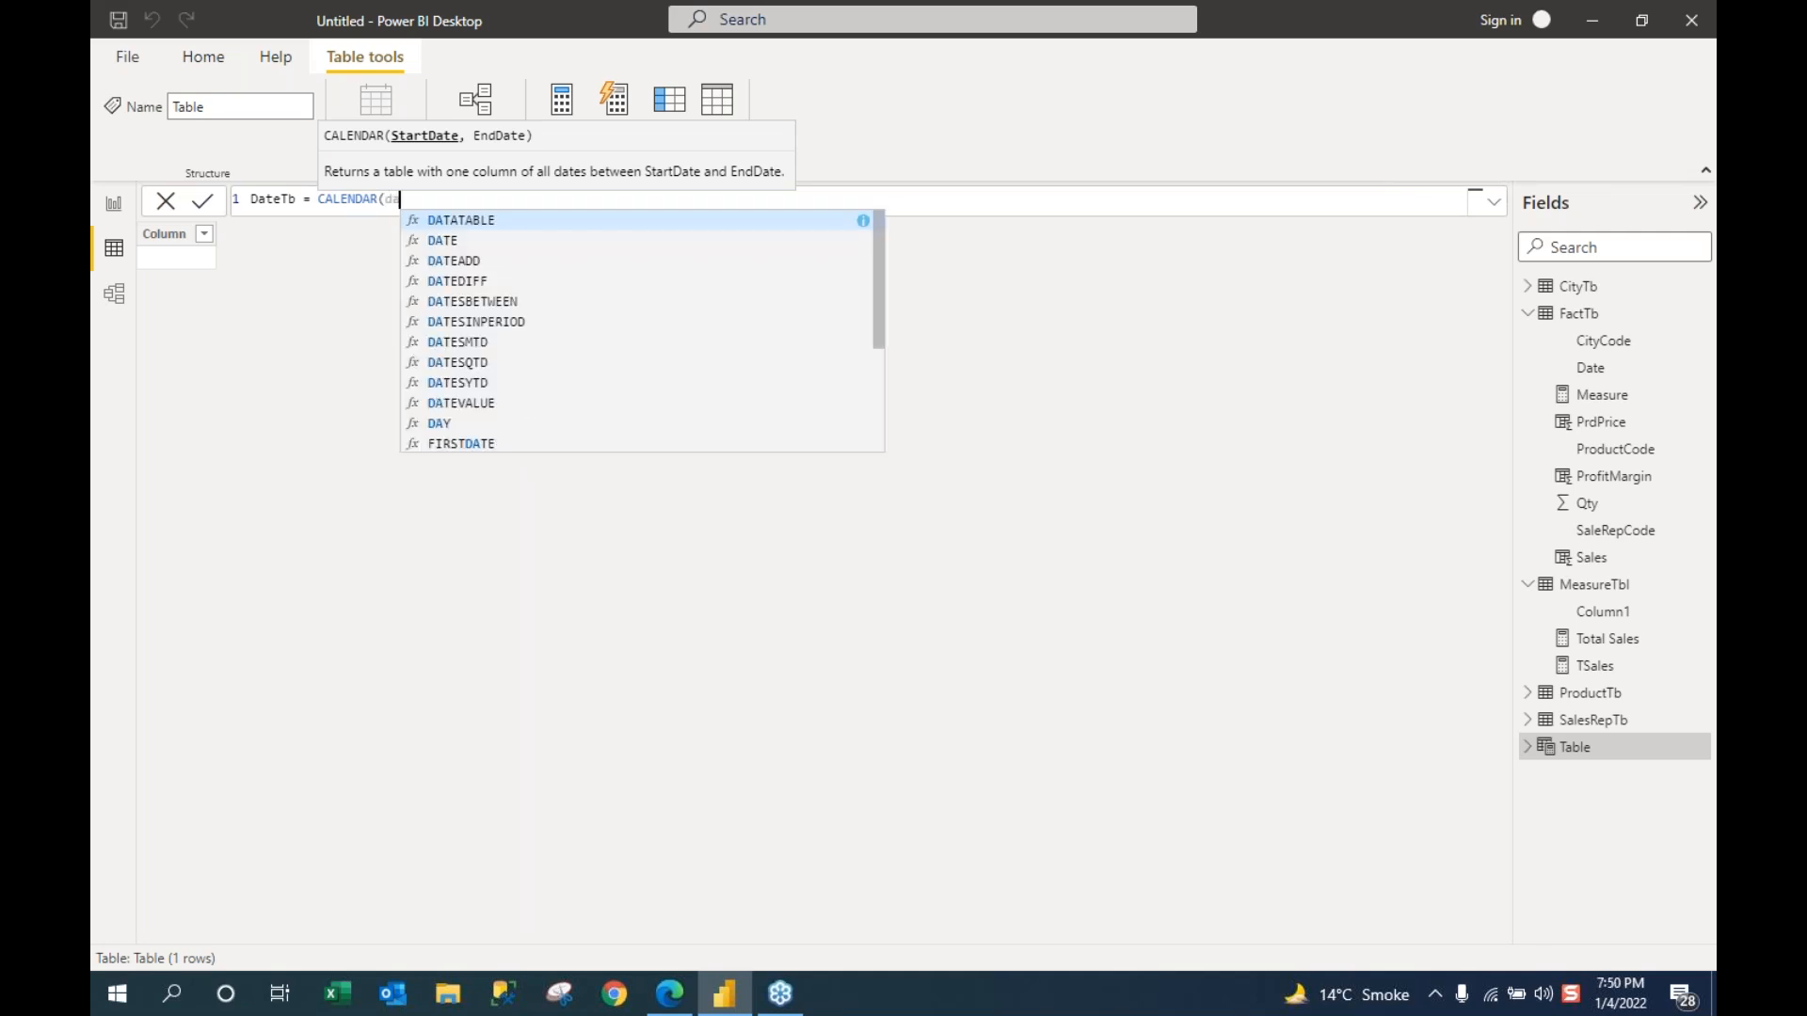
text(te)
key(Tab)
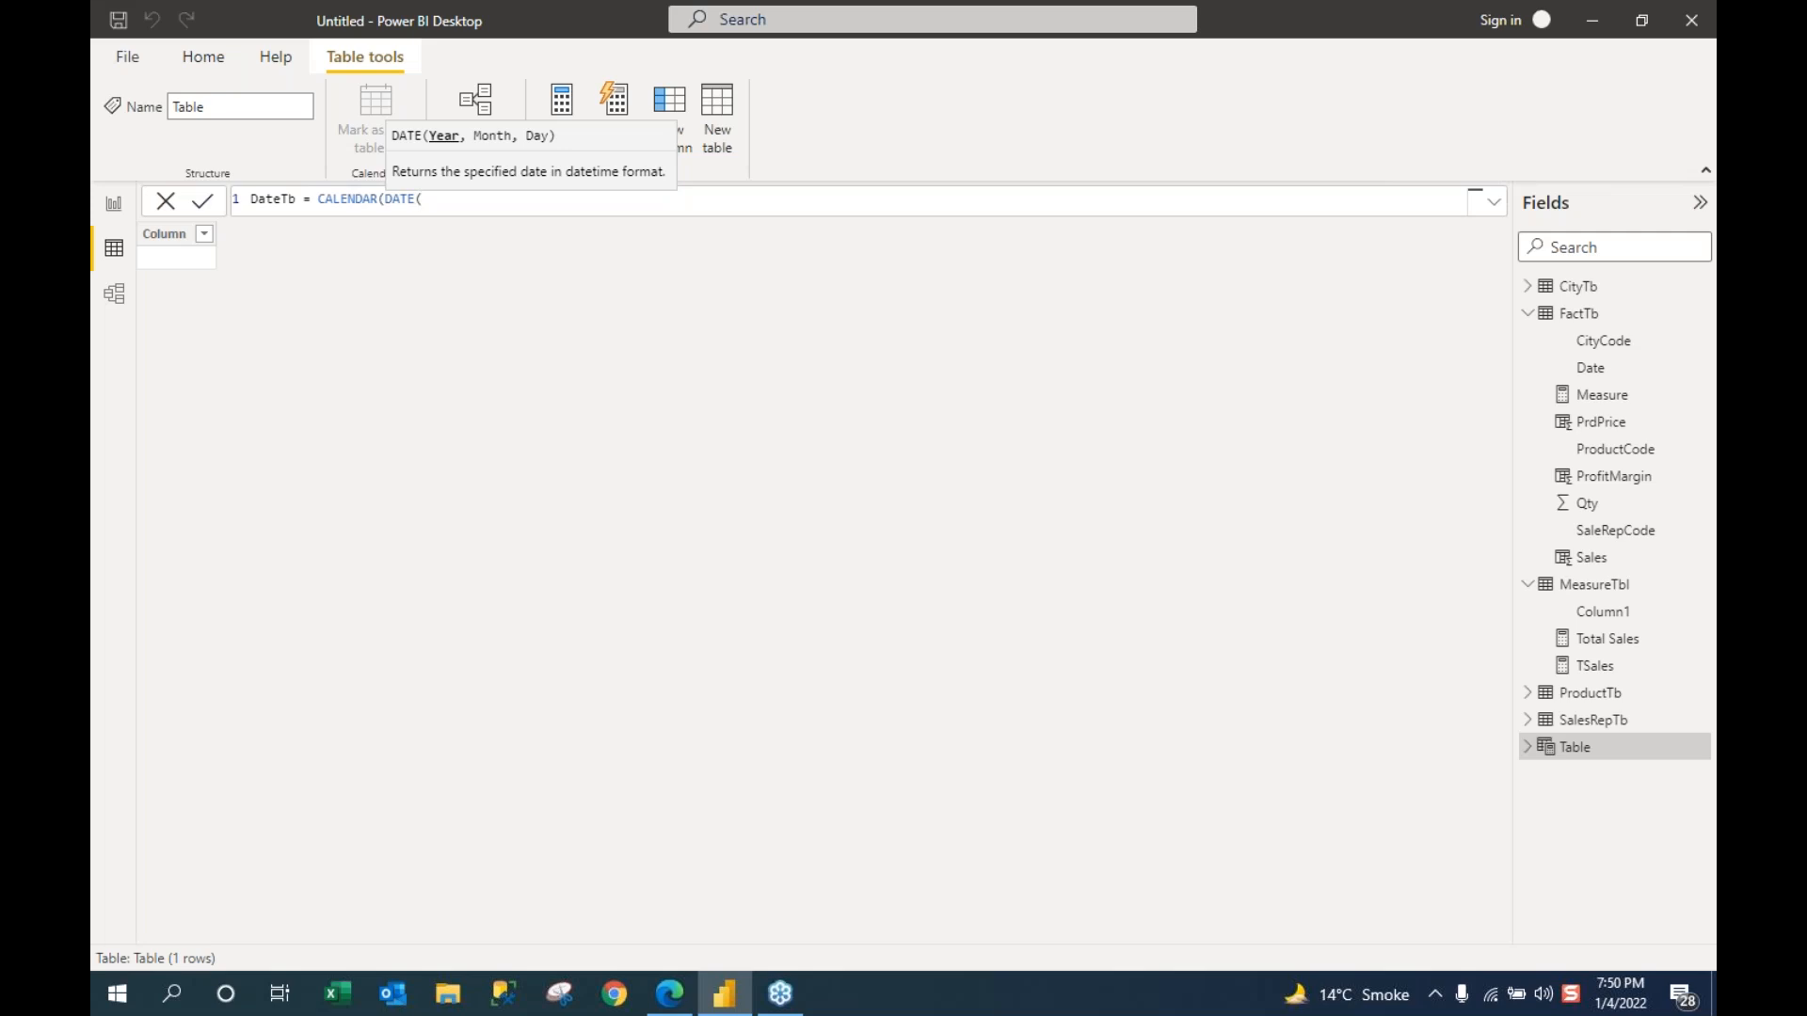
text(2015,1,1),)
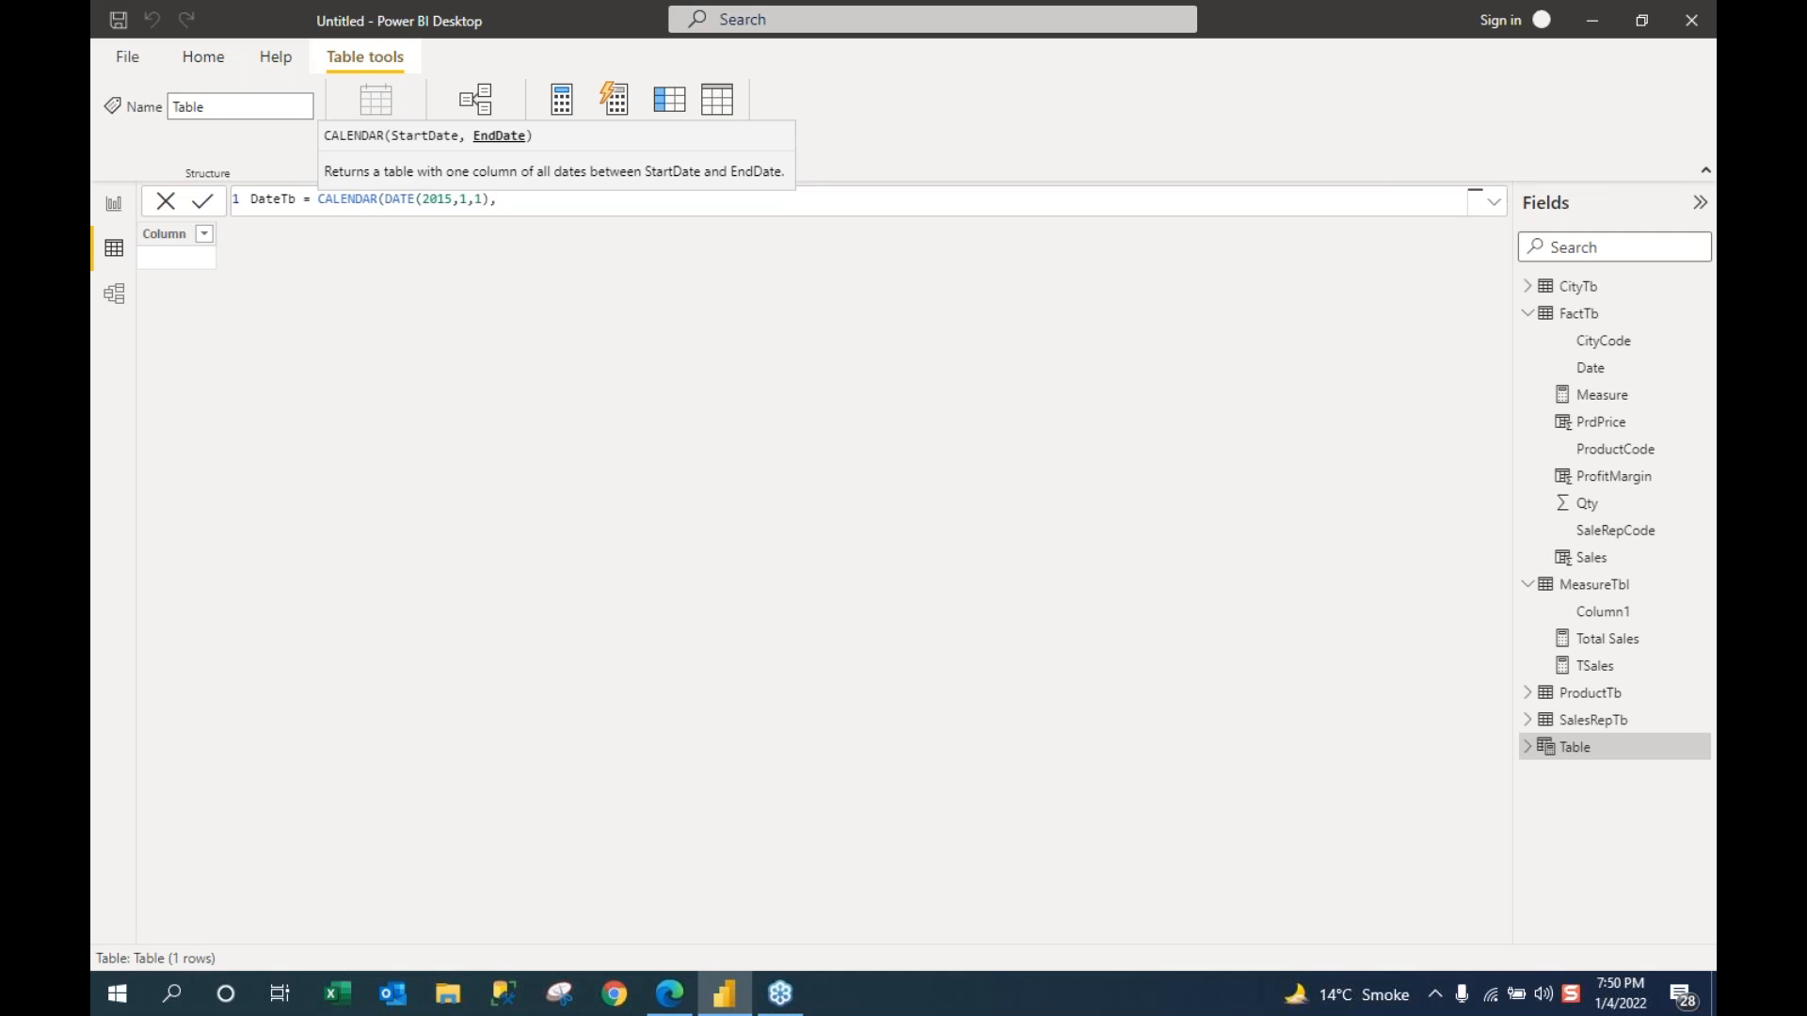
Step: Add the end date DATE(2090,12,1), close the formula, and select both DATE arguments
text(date)
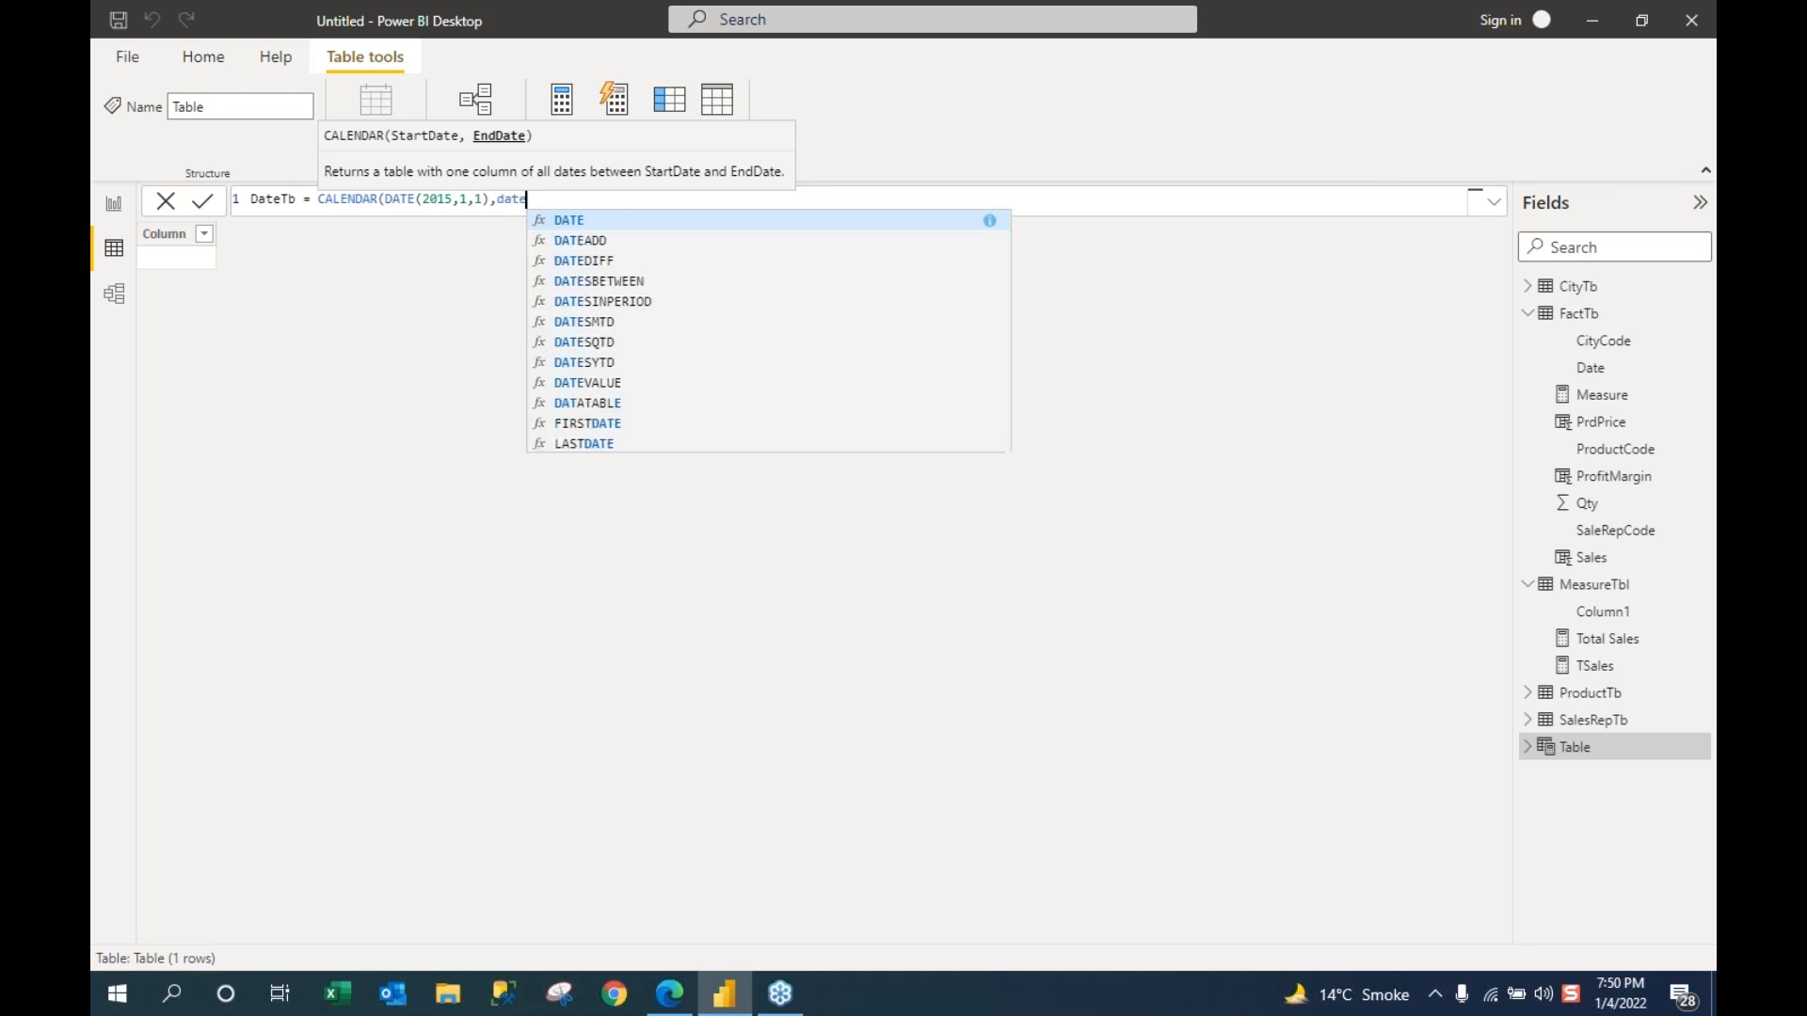
key(Tab)
text(20)
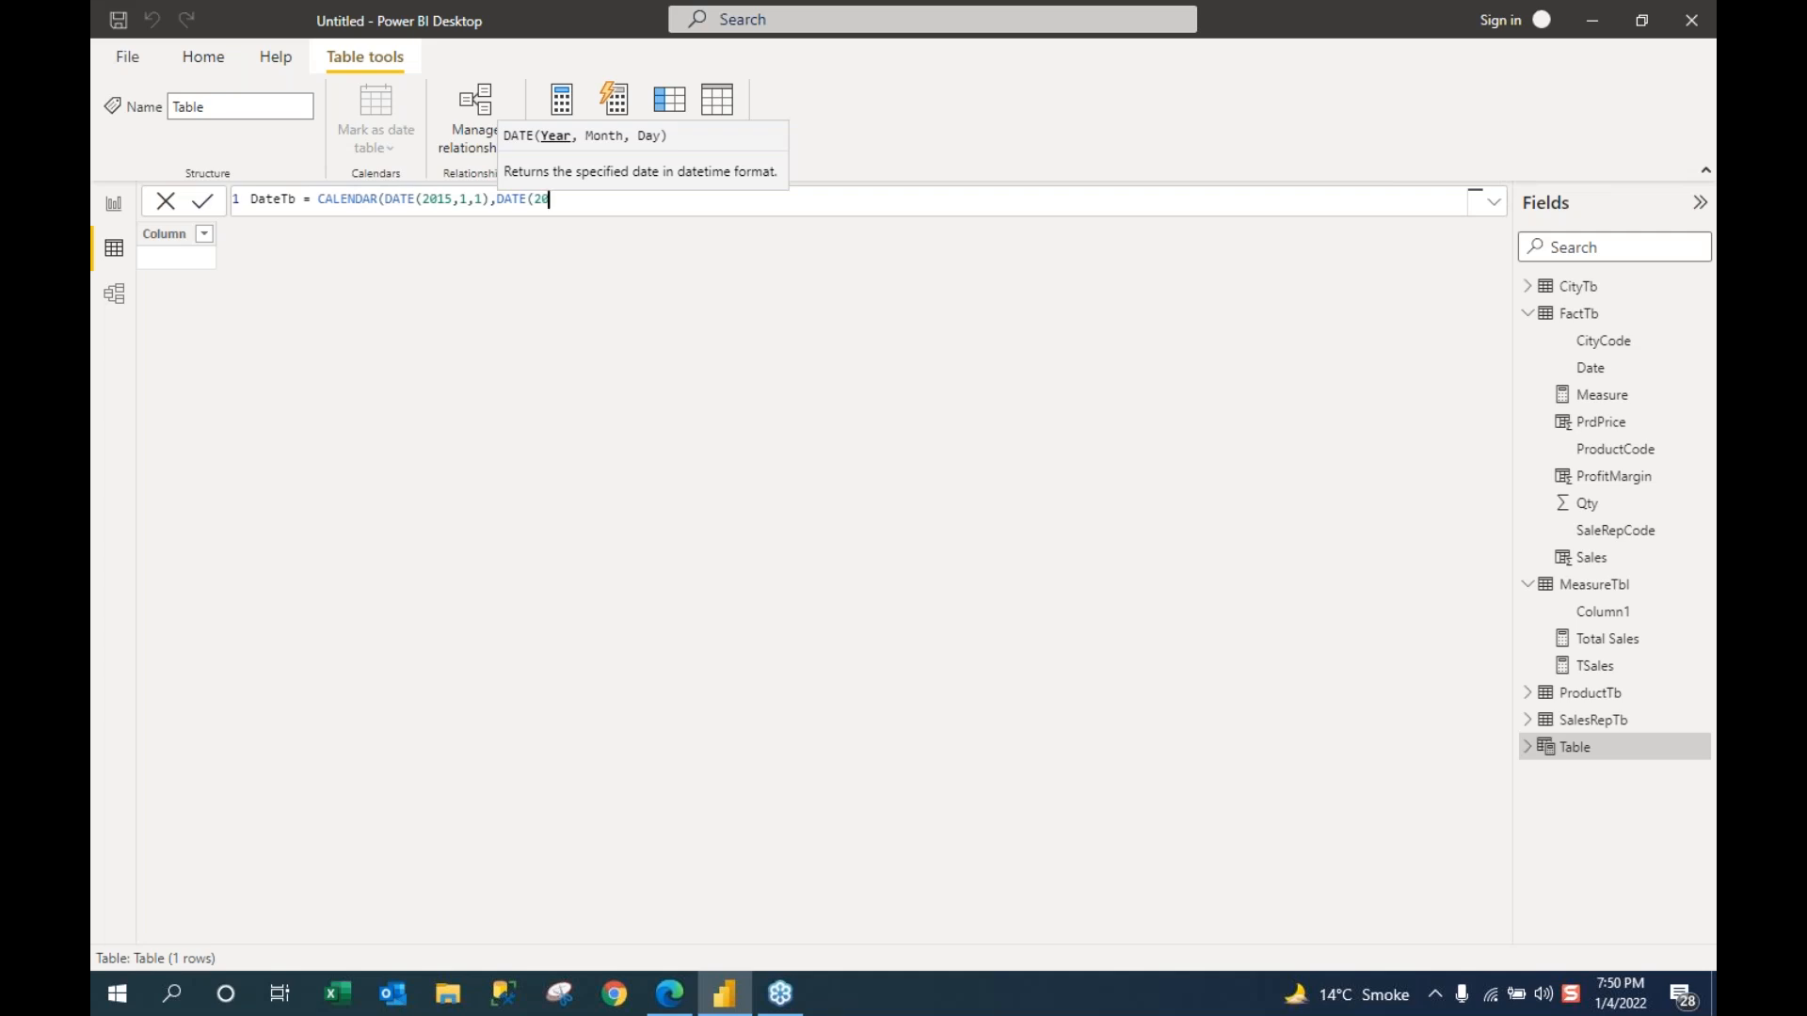
text(90,12,1)))
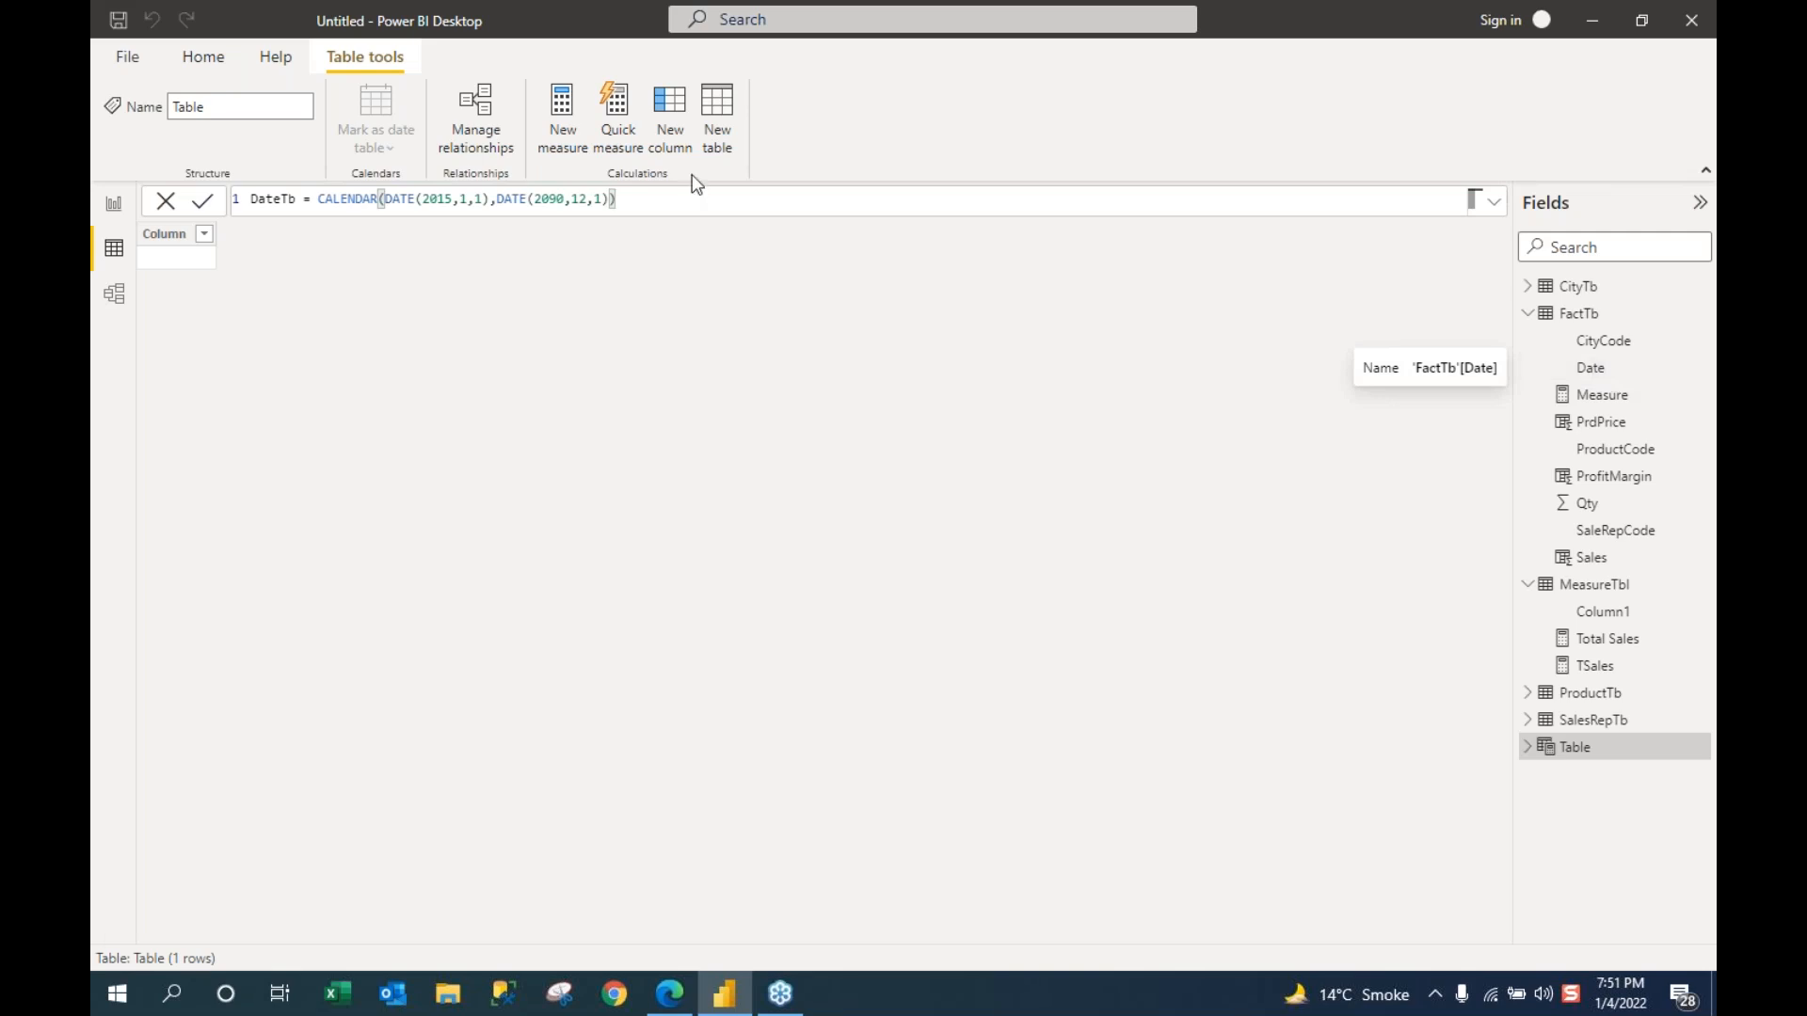
drag(618, 201, 387, 203)
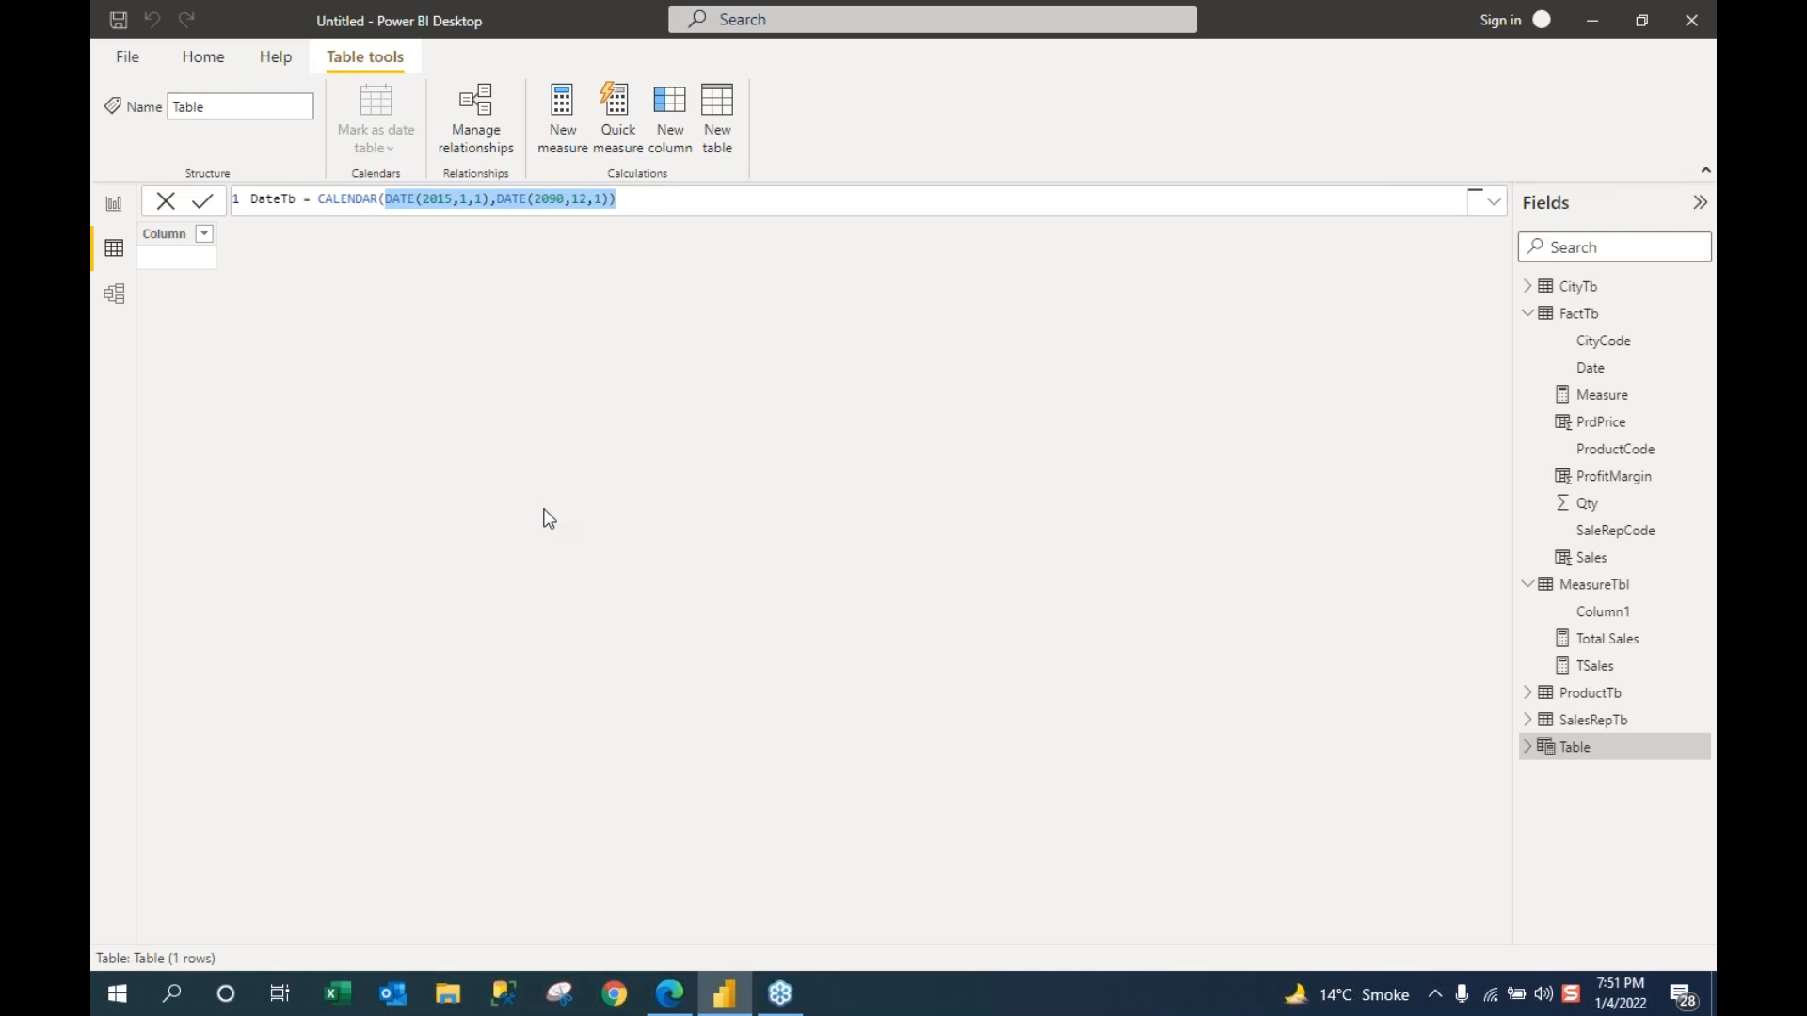
Step: Replace the fixed dates with MIN(FactTb[Date]) as the calendar's start
key(BackSpace)
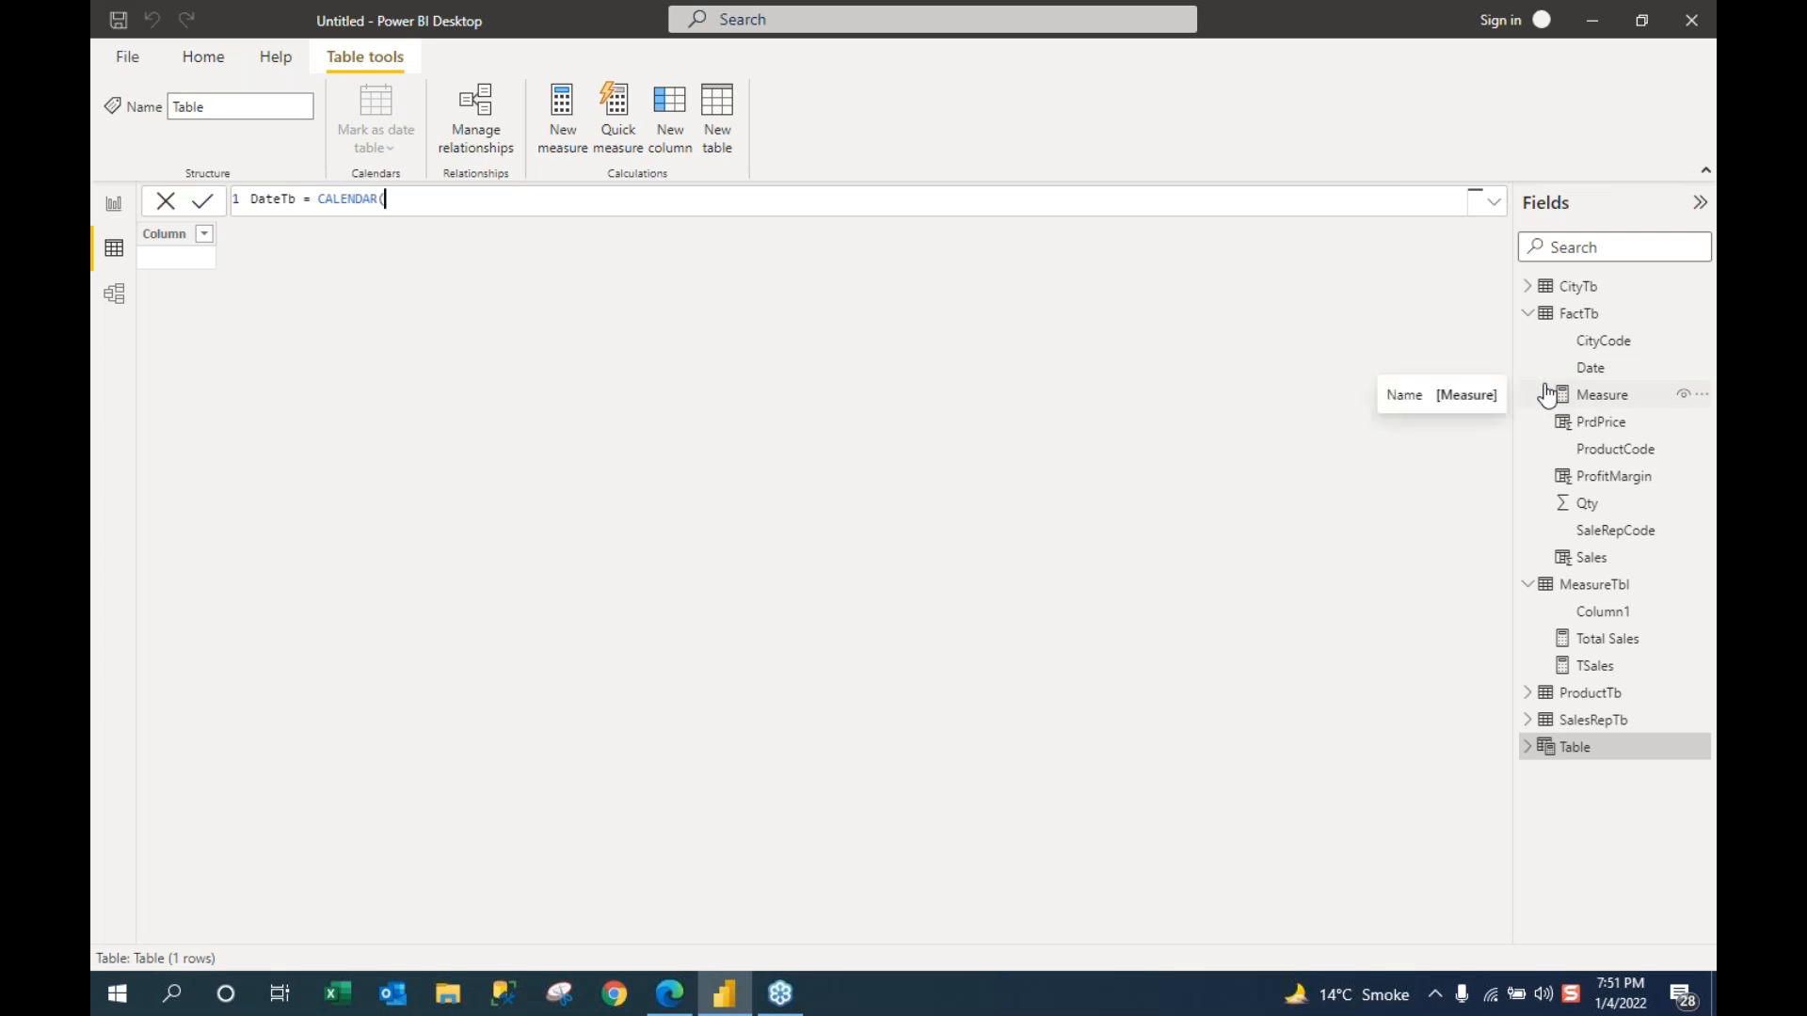
text(min)
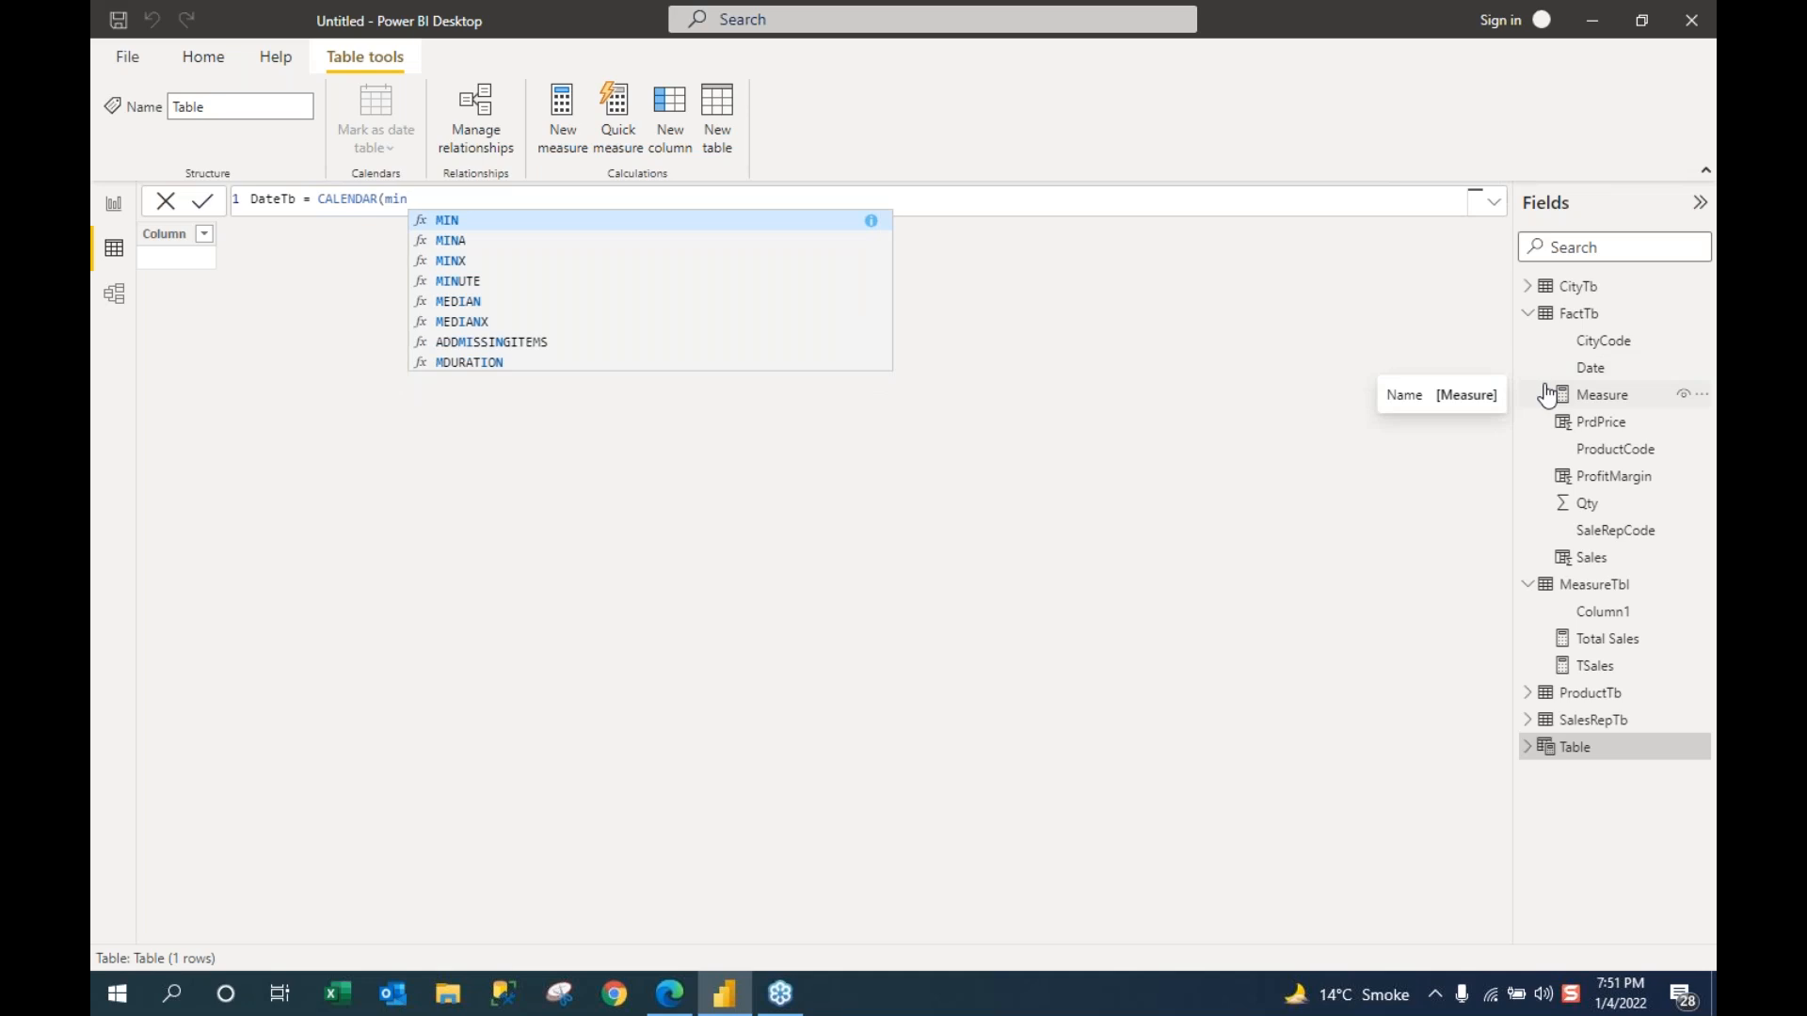
text(()
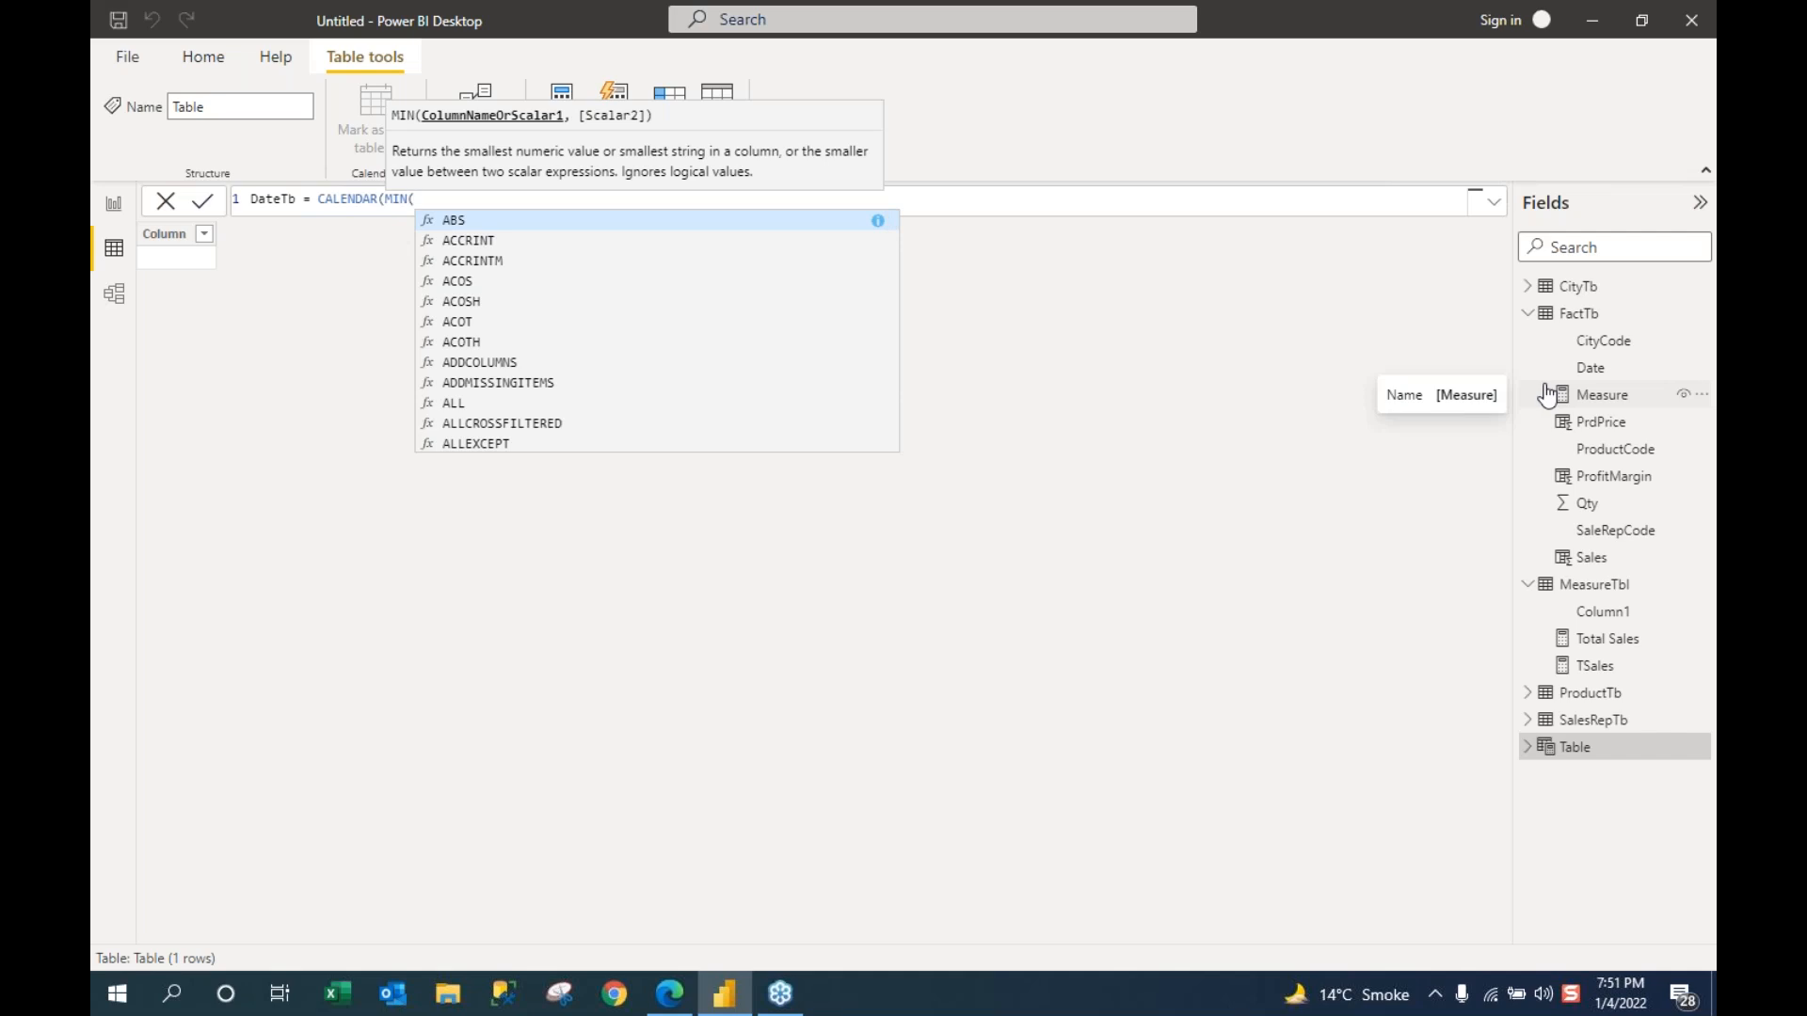
text(da)
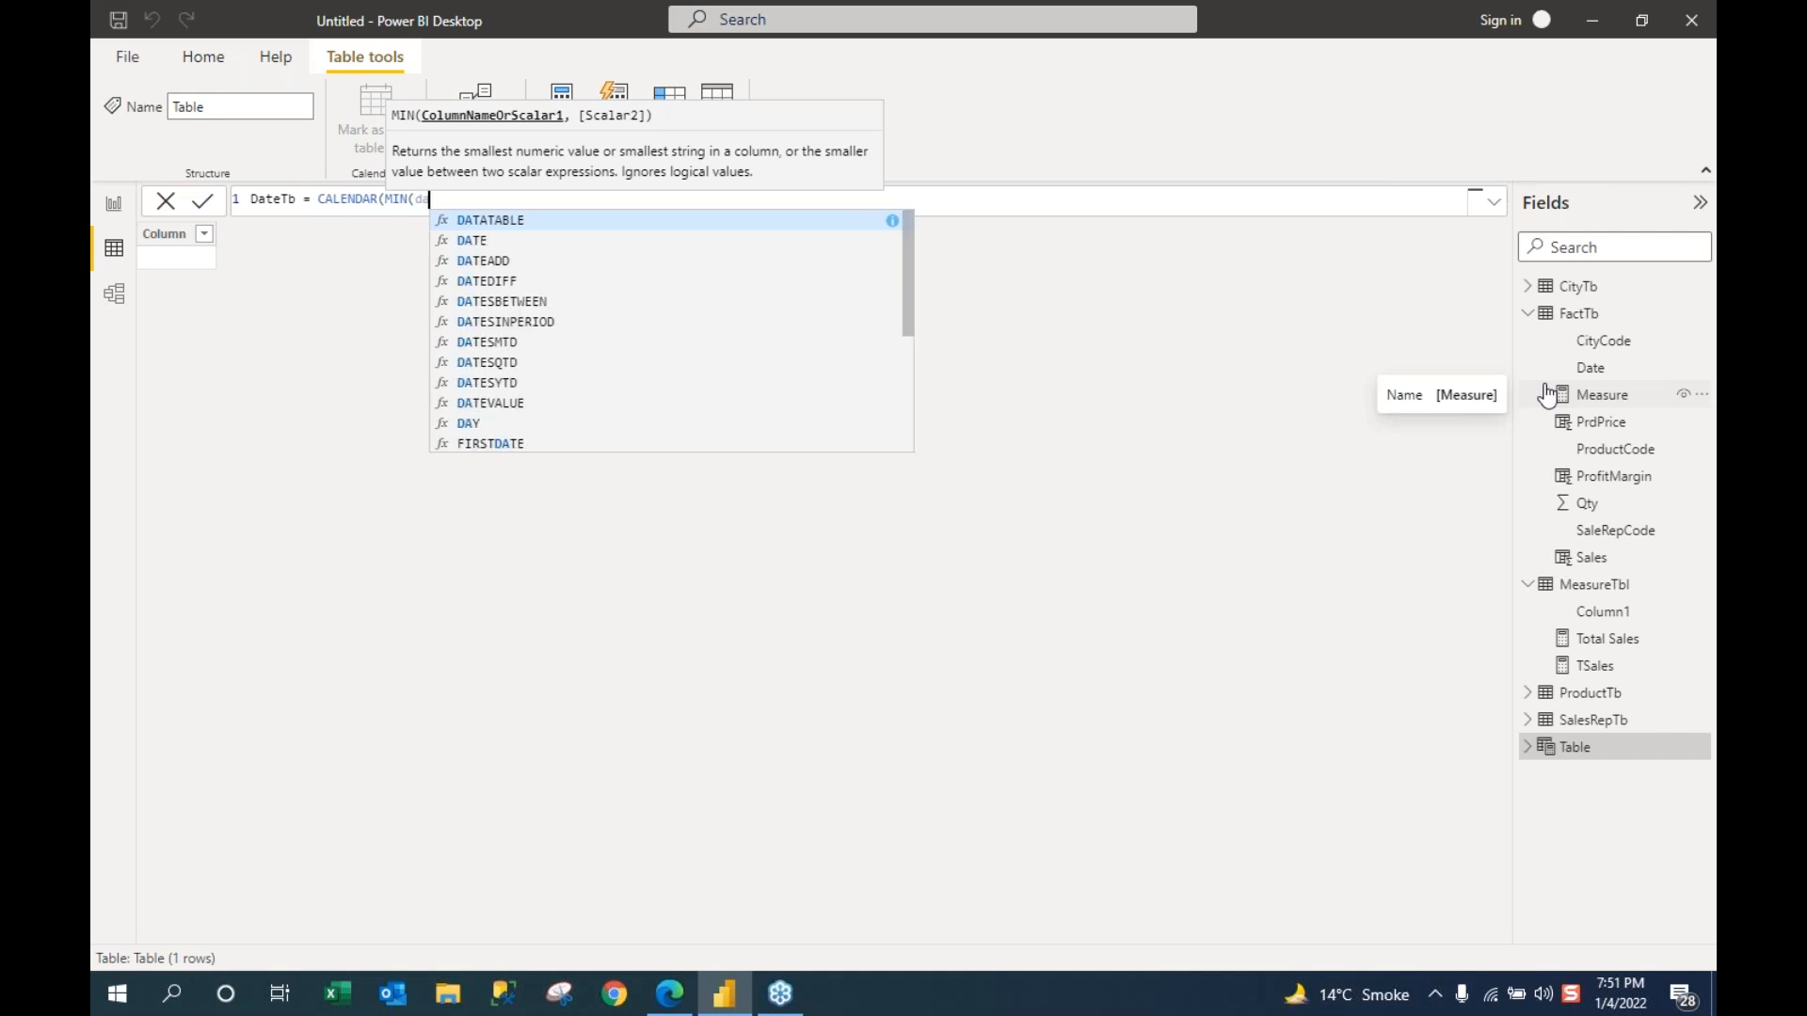
text(te)
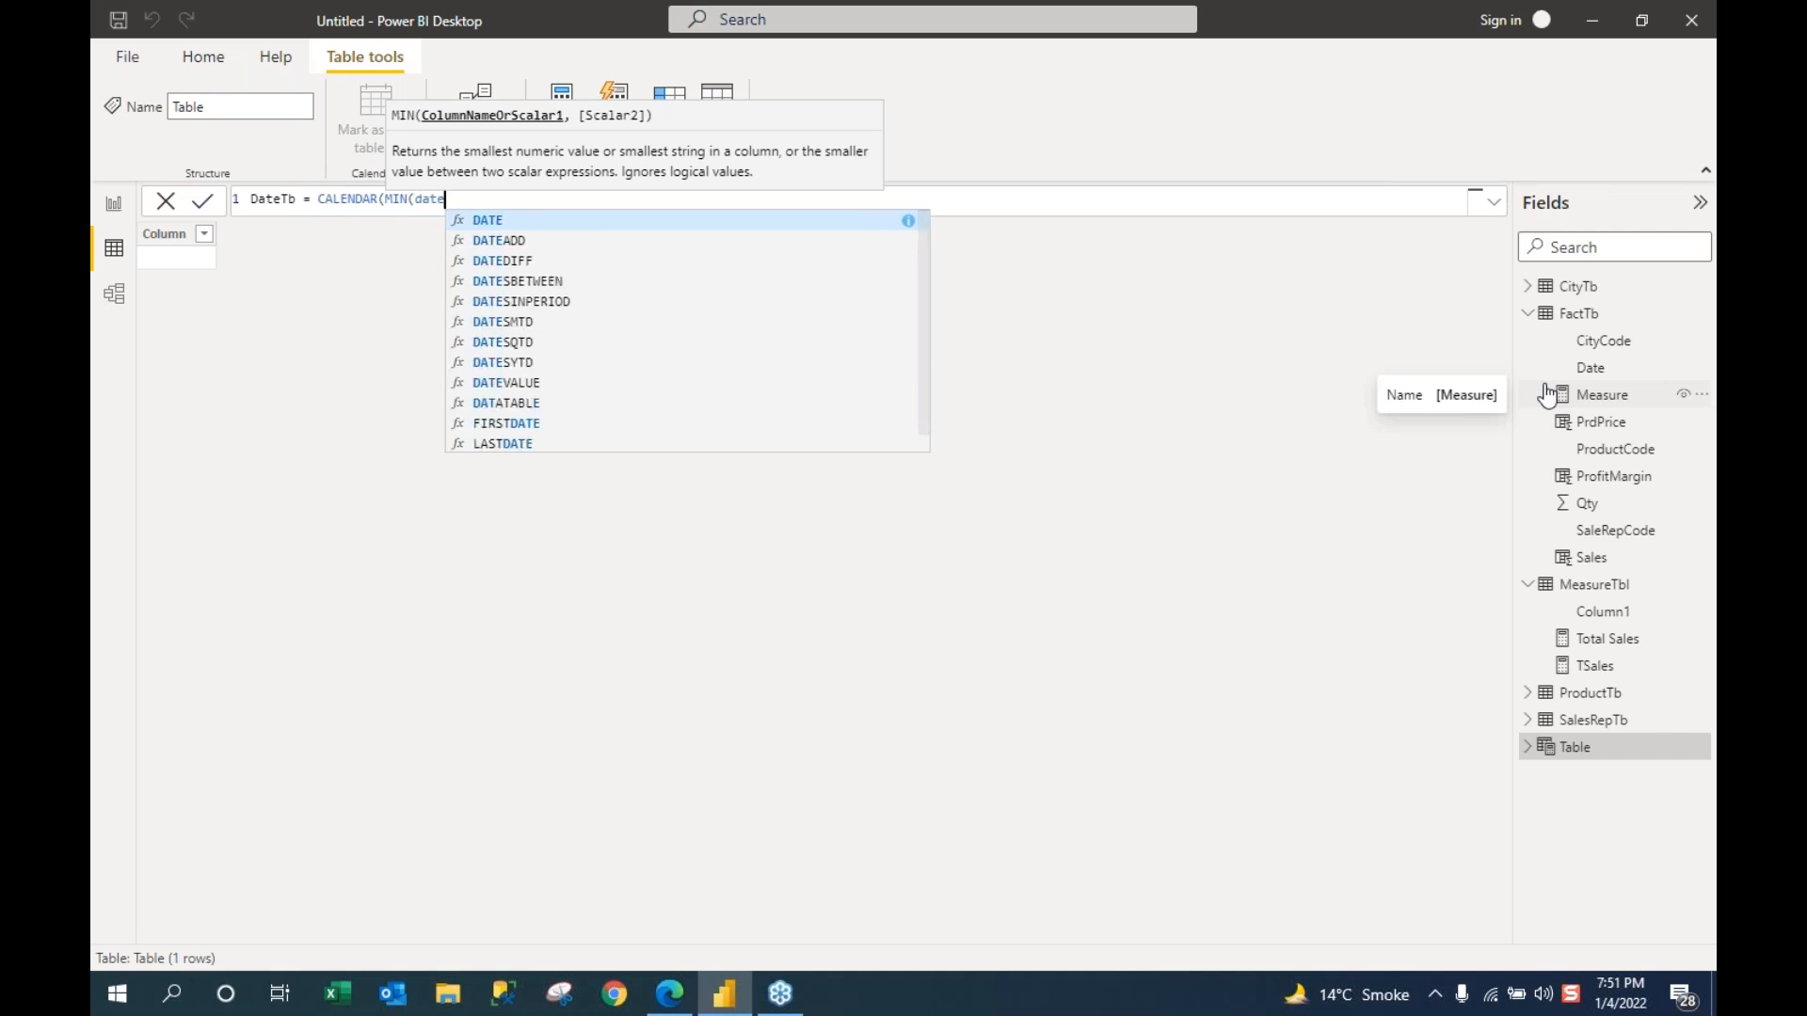
key(BackSpace)
key(BackSpace)
key(BackSpace)
key(BackSpace)
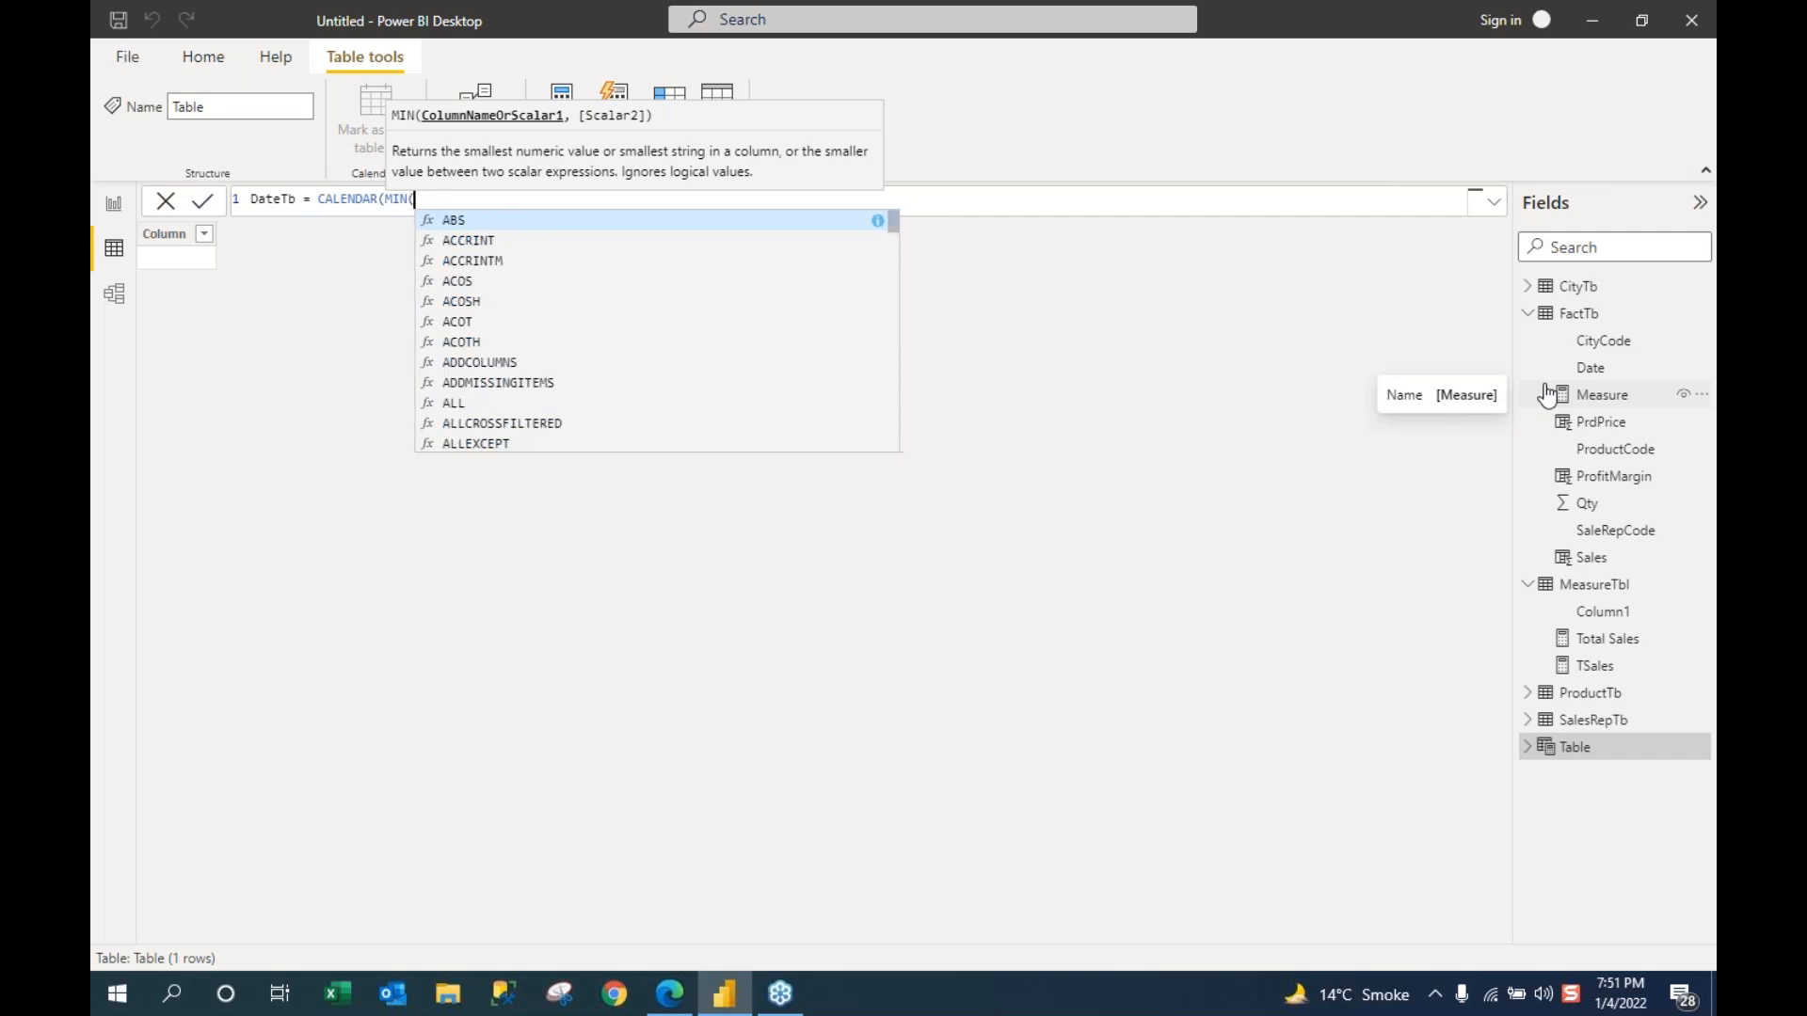
text(fac)
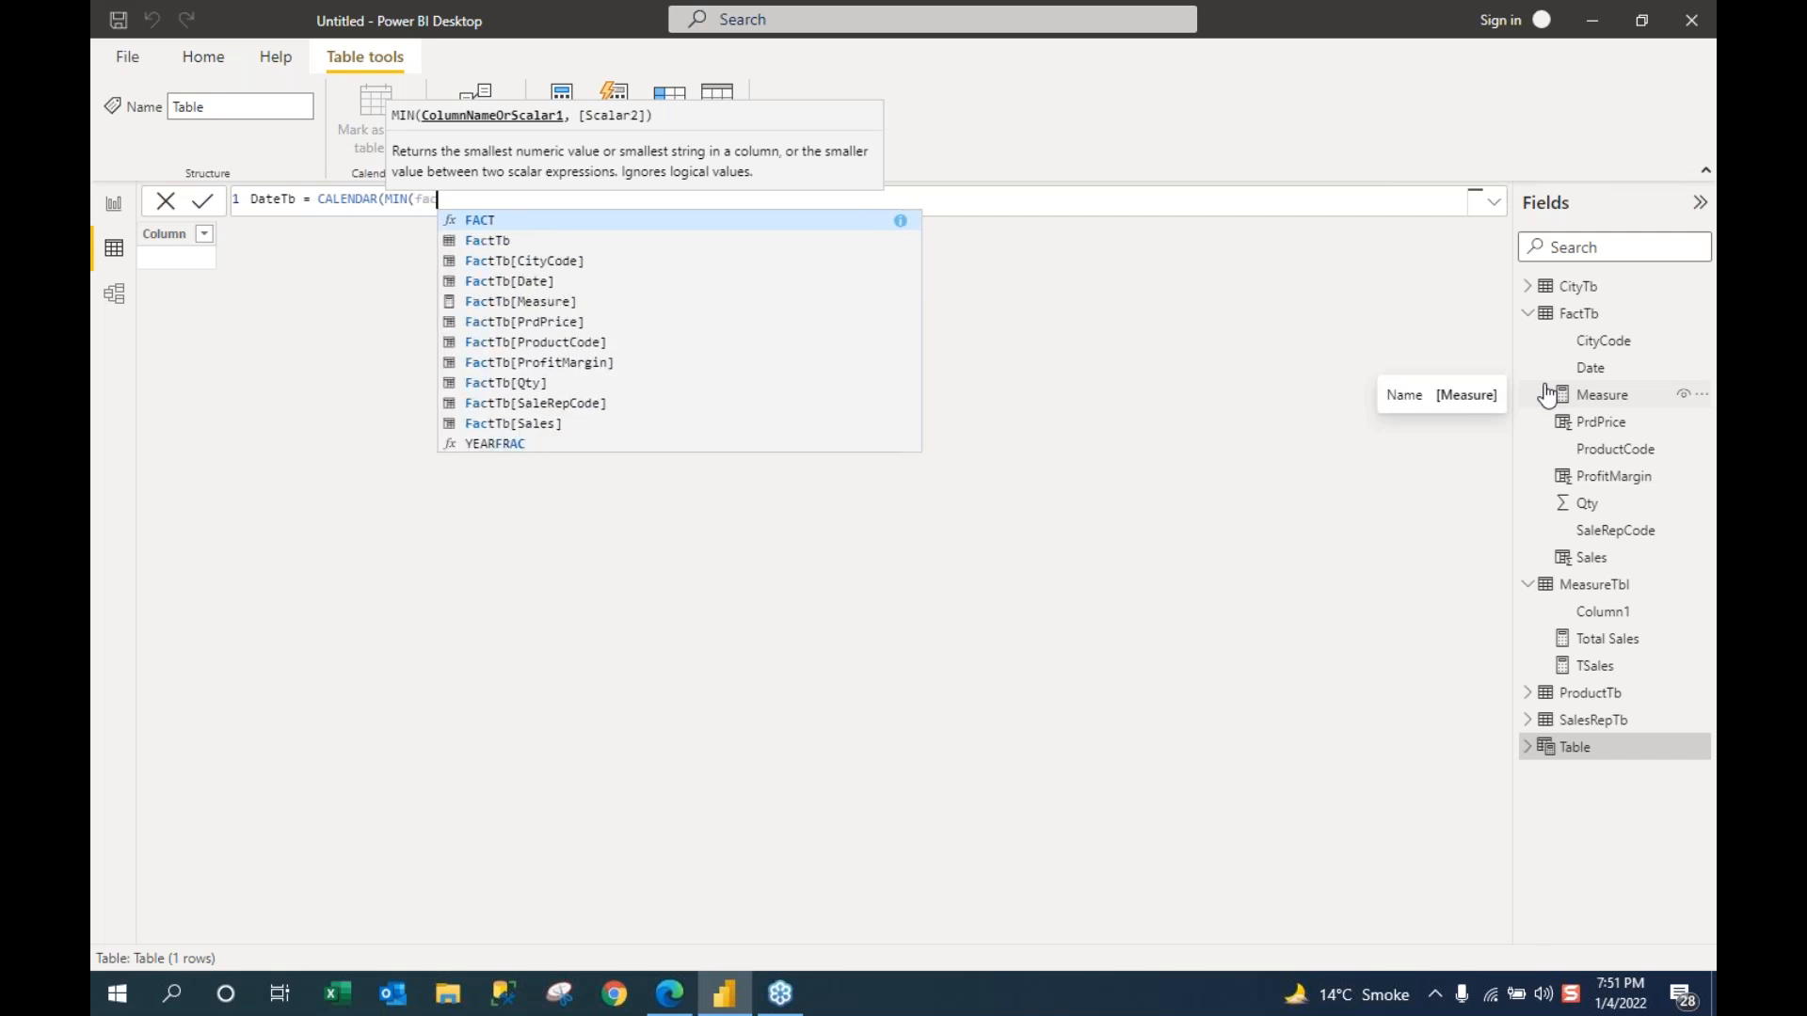
key(Down)
key(Down)
key(Down)
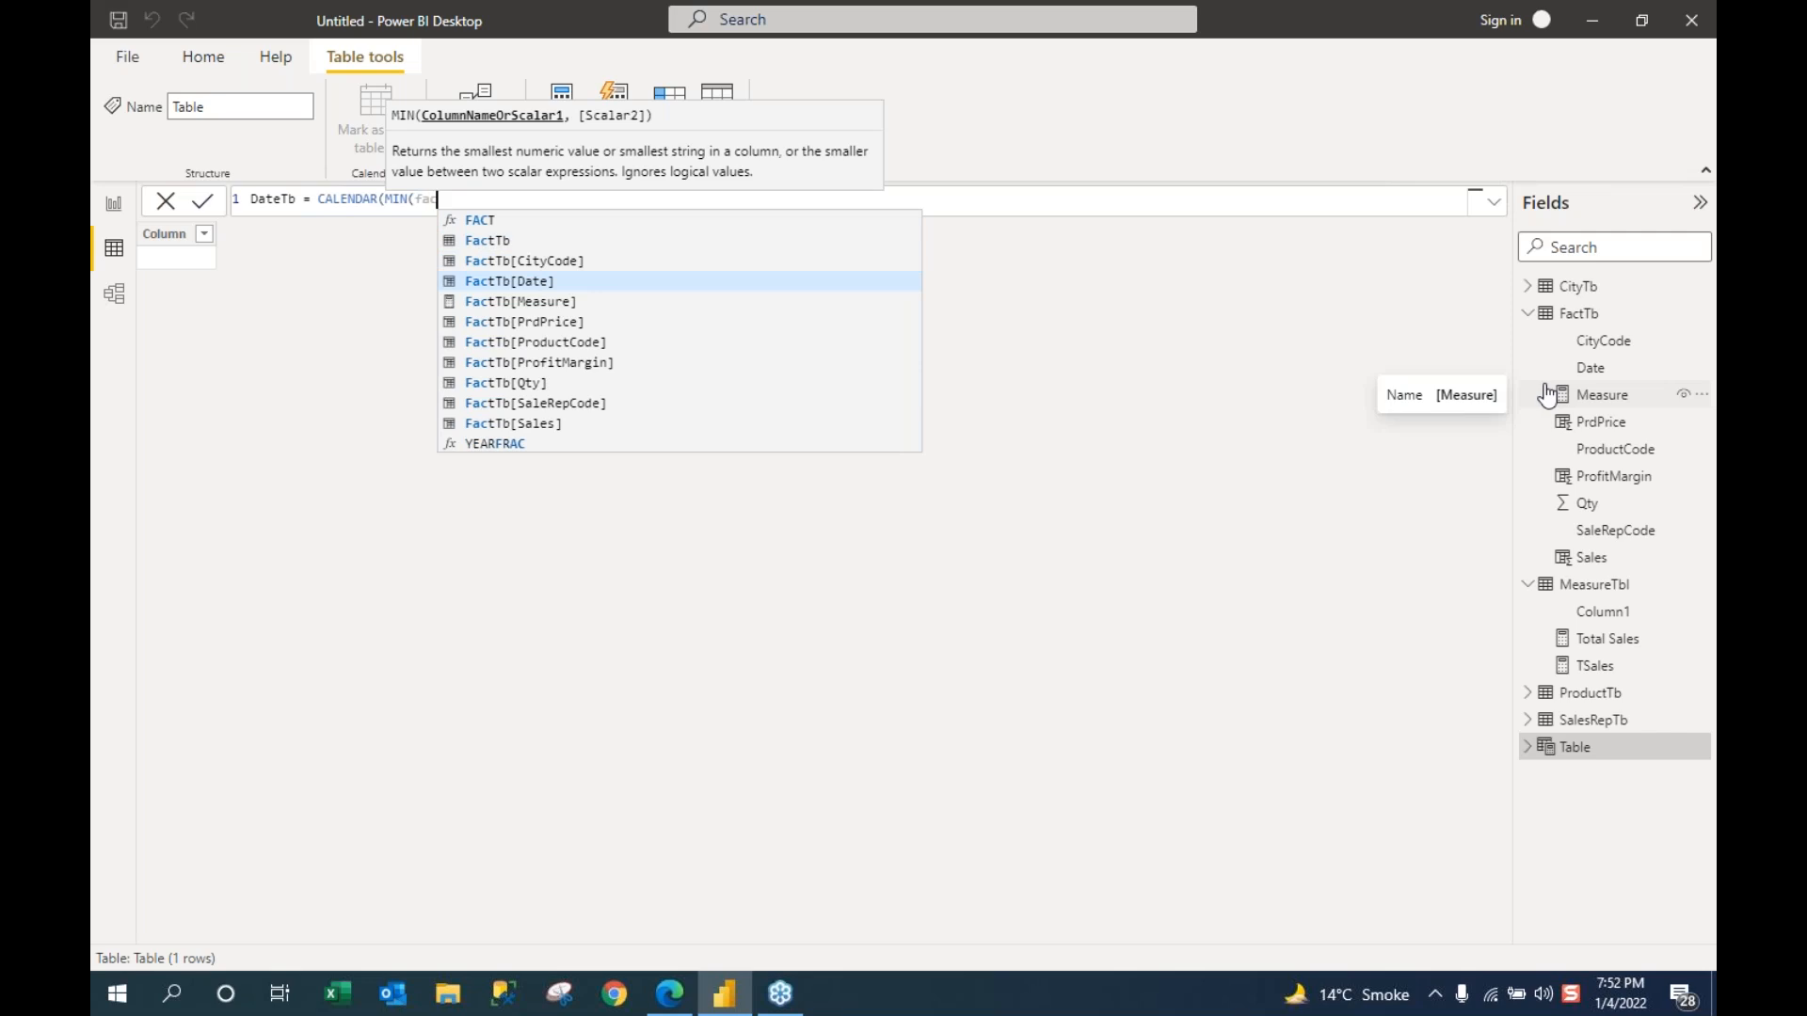
key(Tab)
text())
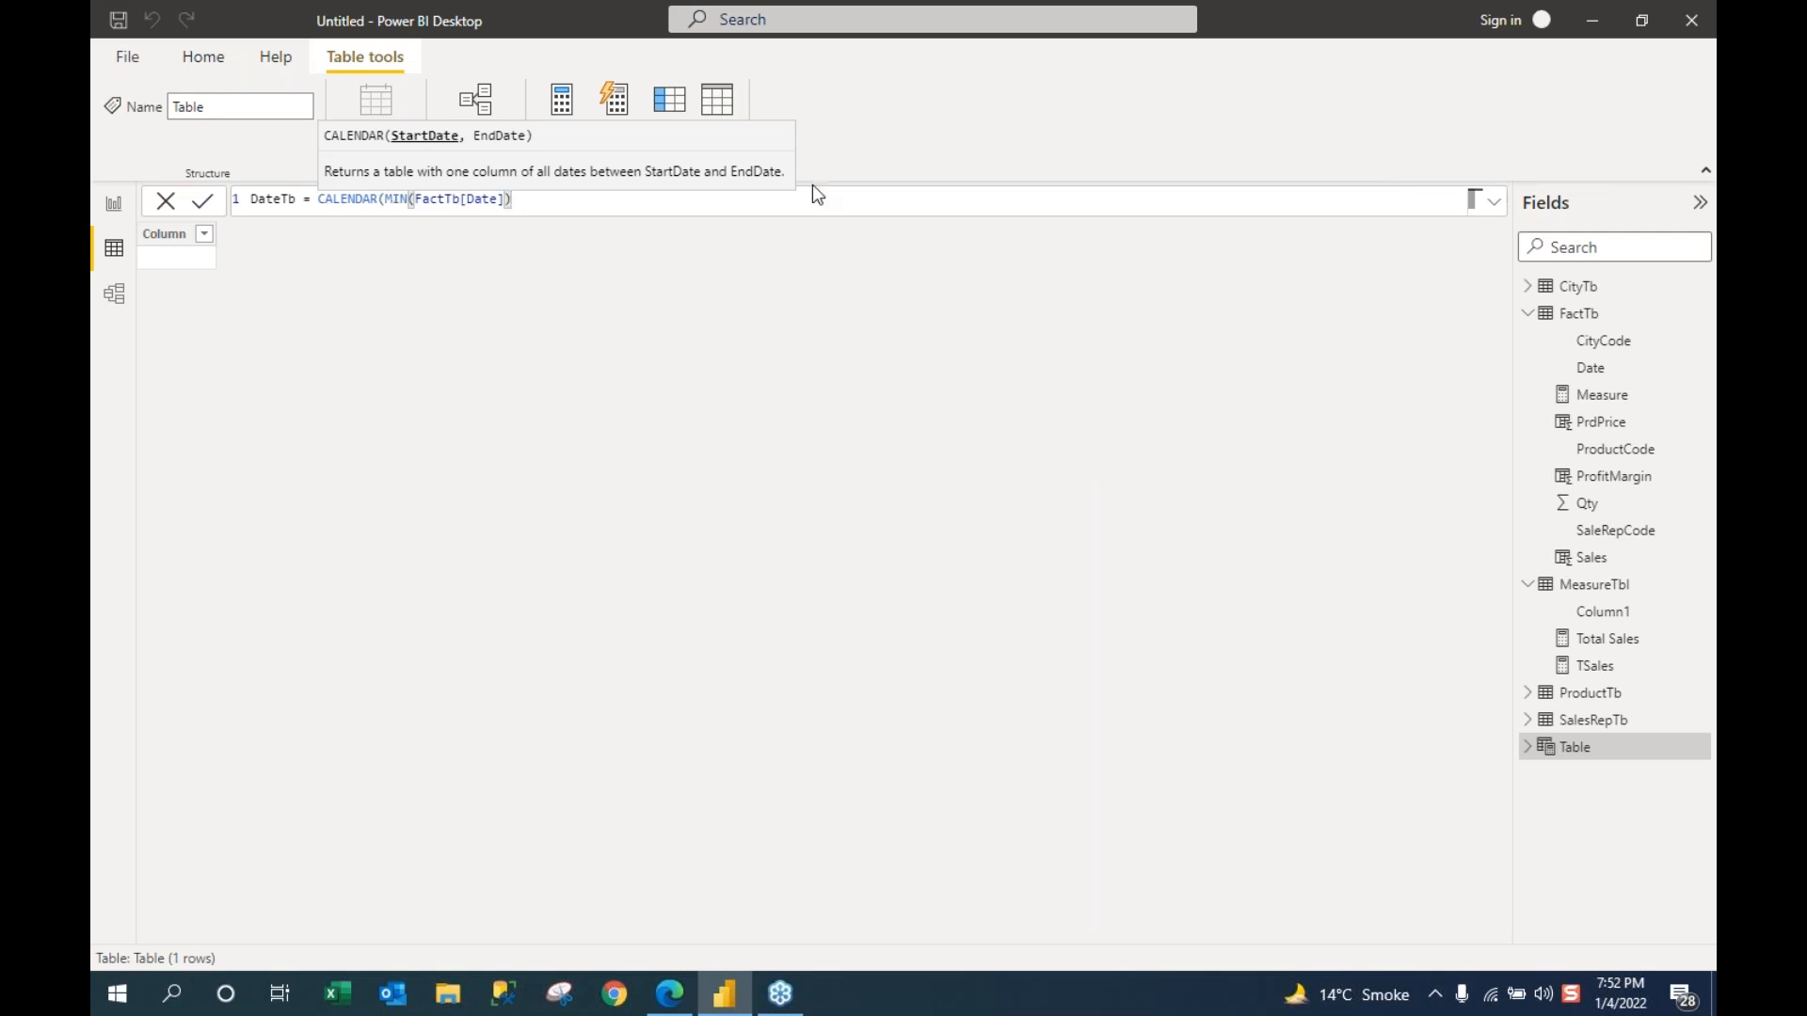
Step: Add MAX(FactTb[Date]) as the calendar's end and close the CALENDAR call
text(,Max)
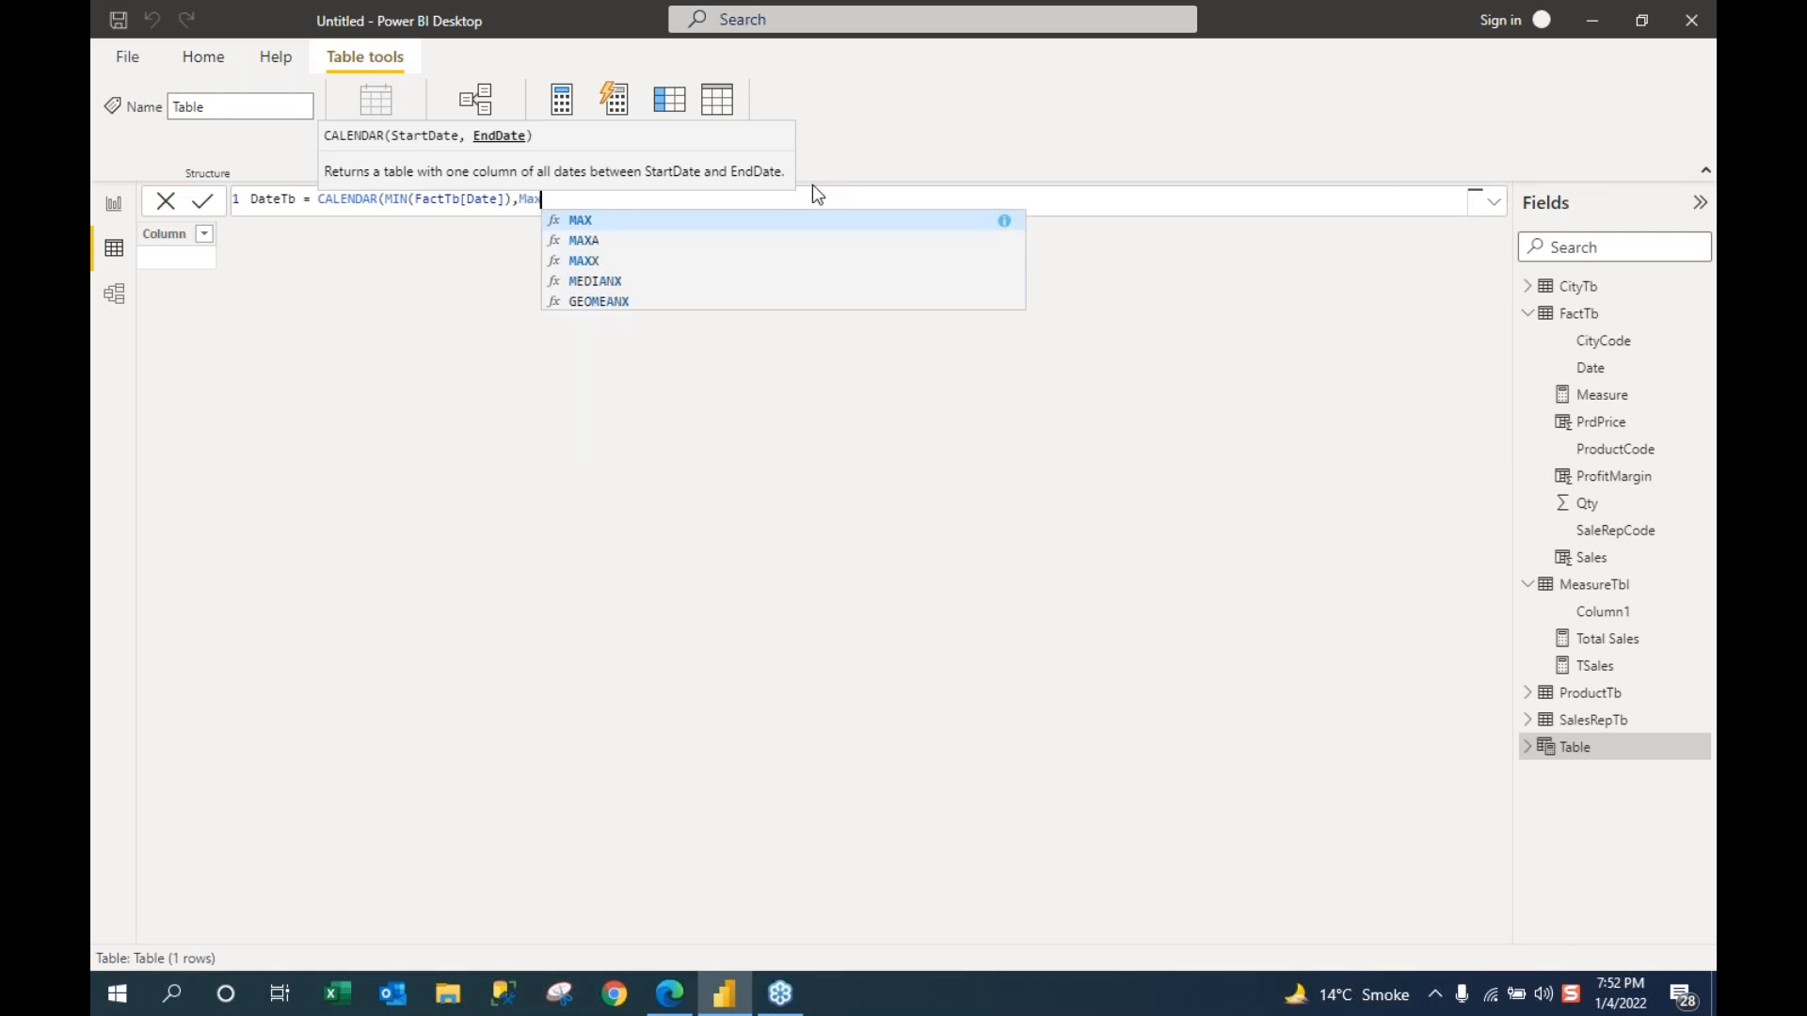
key(Tab)
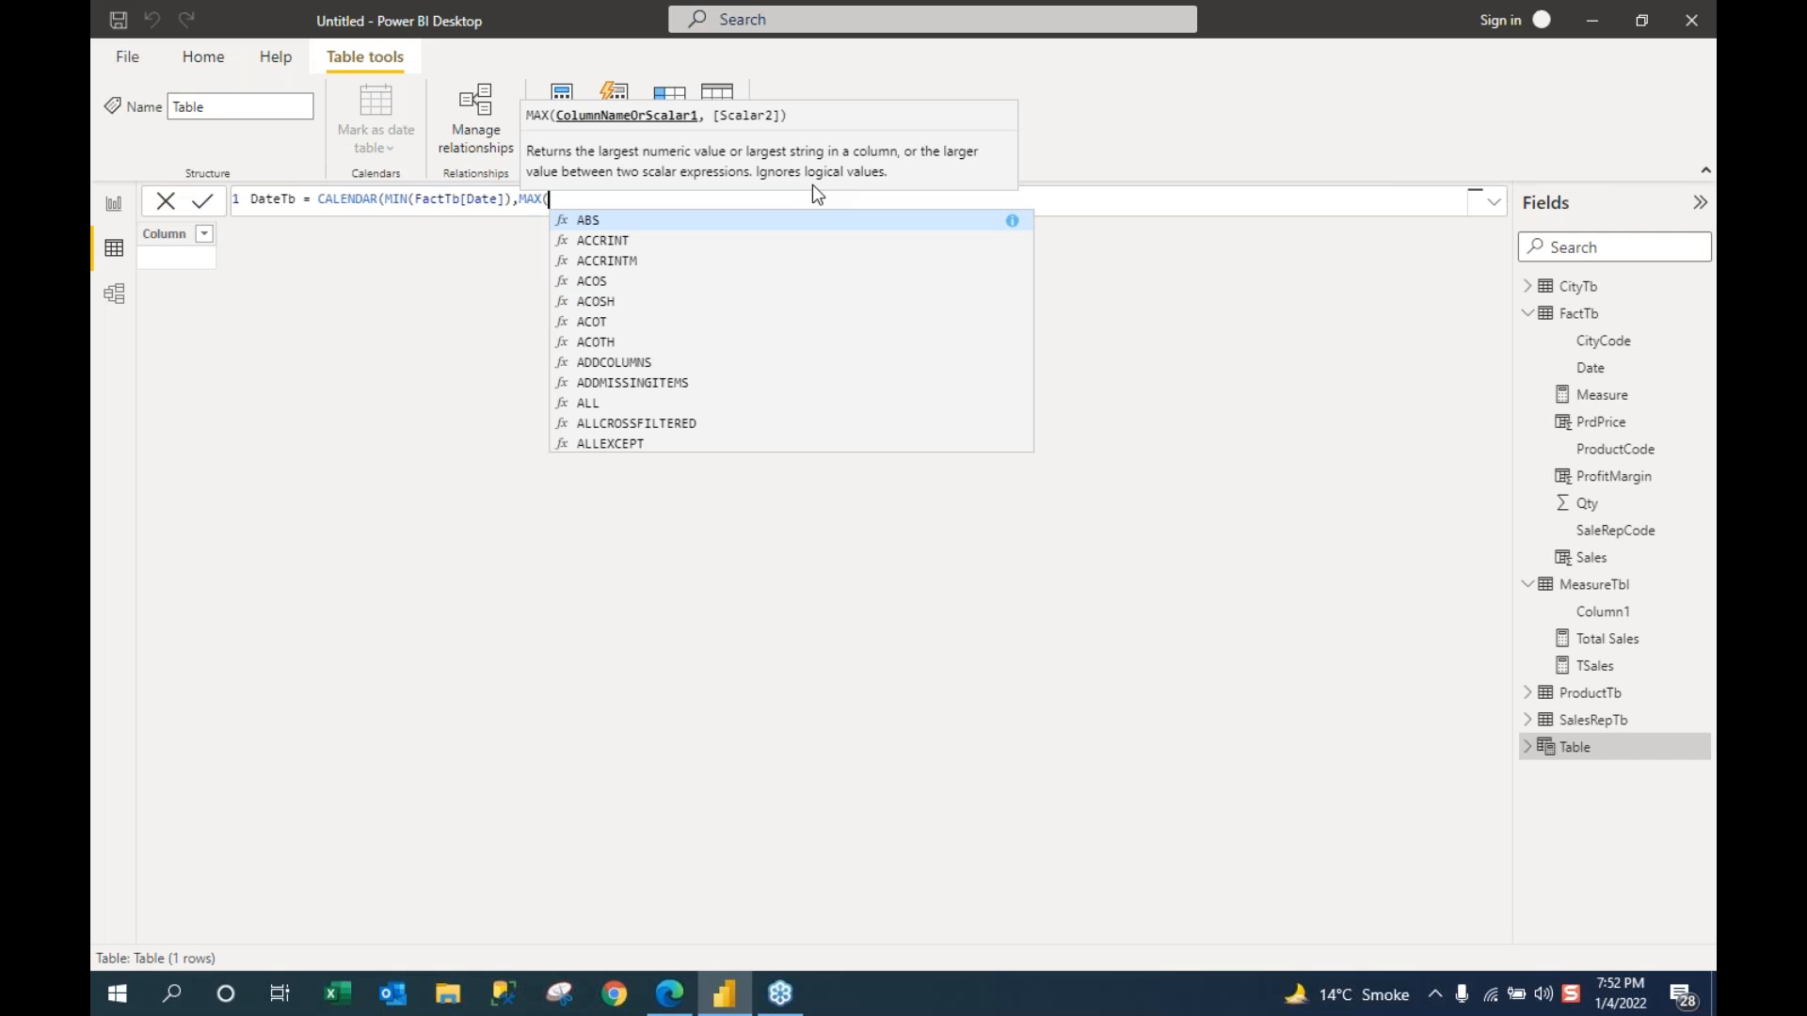
text(dat)
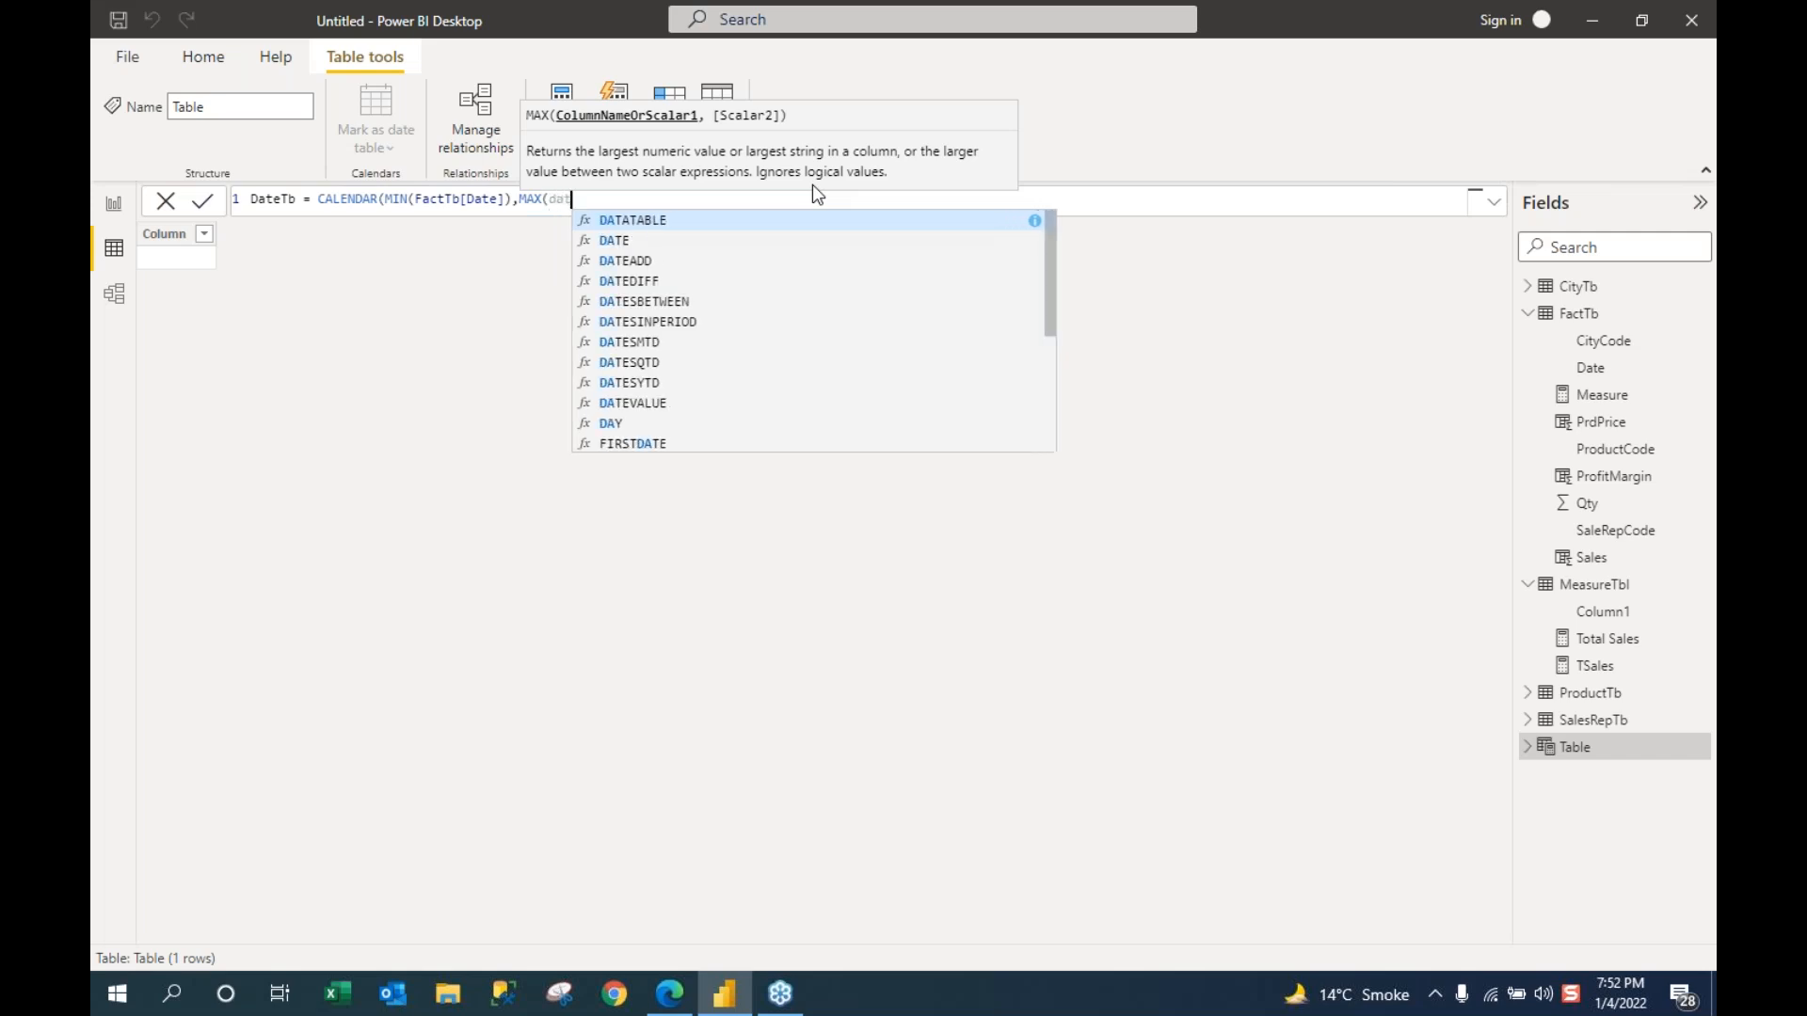
key(BackSpace)
key(BackSpace)
key(BackSpace)
text(fact)
key(Down)
key(Down)
key(Down)
key(Down)
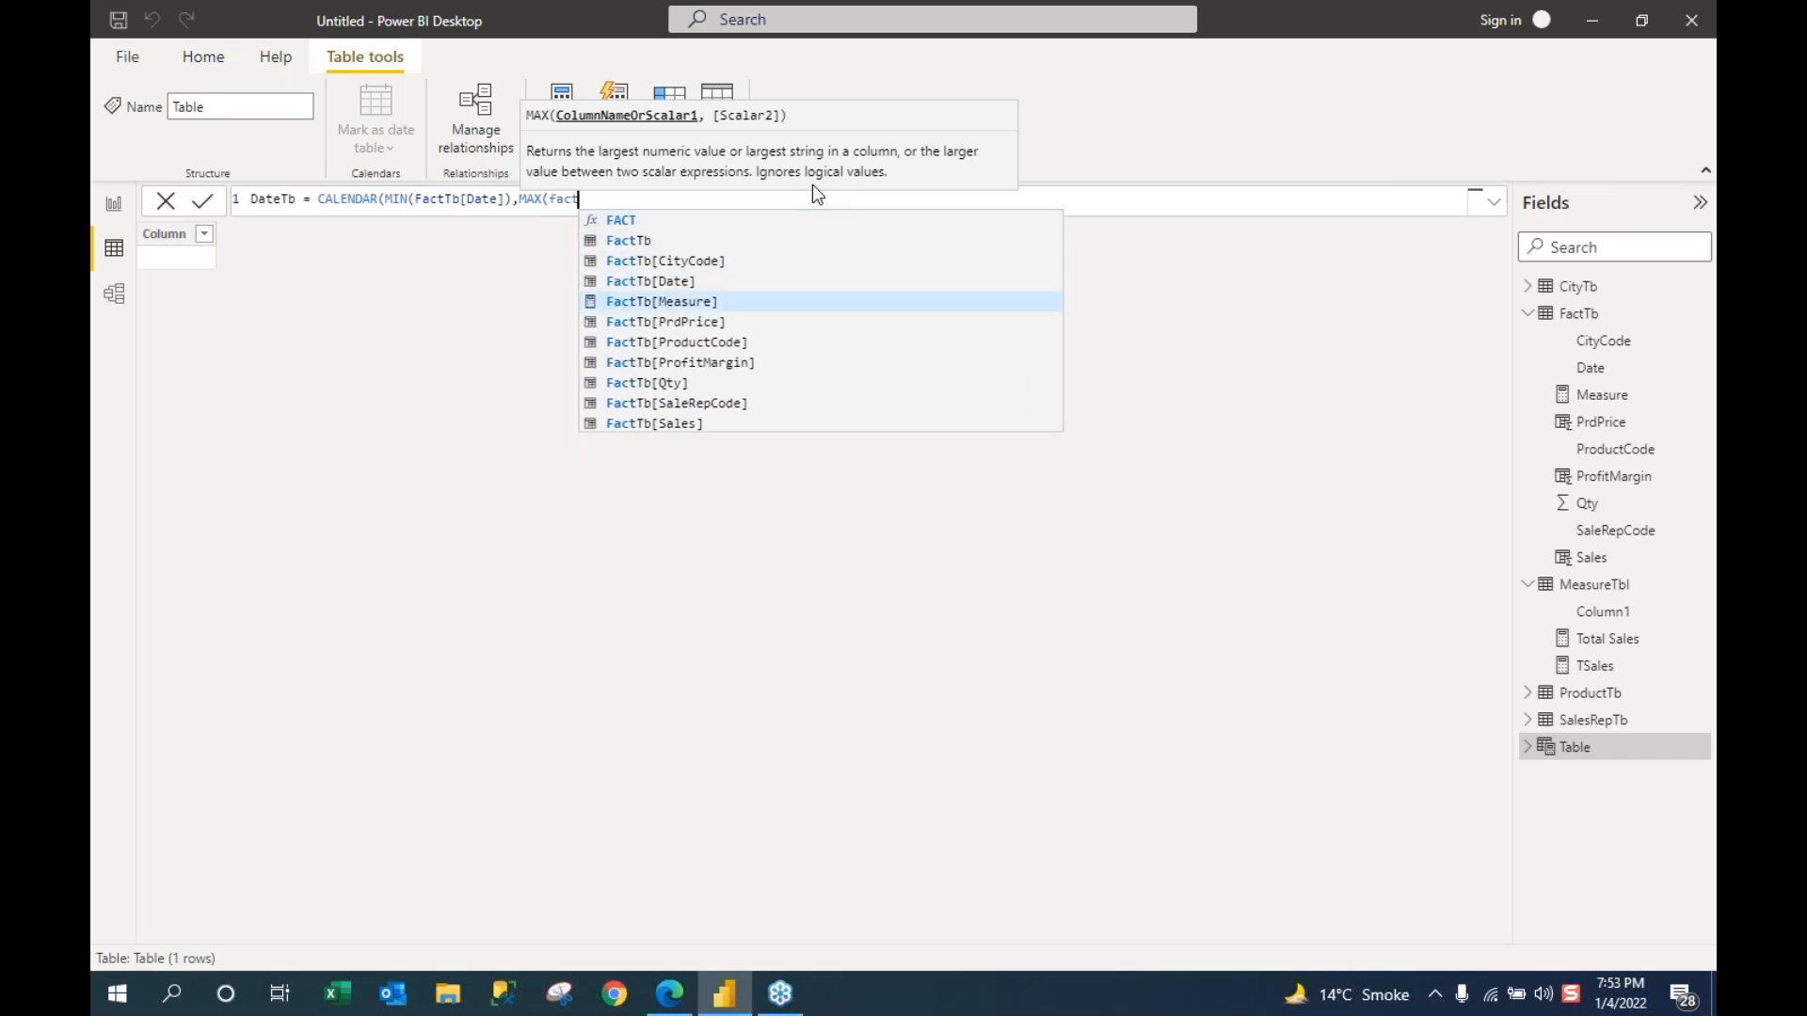
key(Up)
key(Tab)
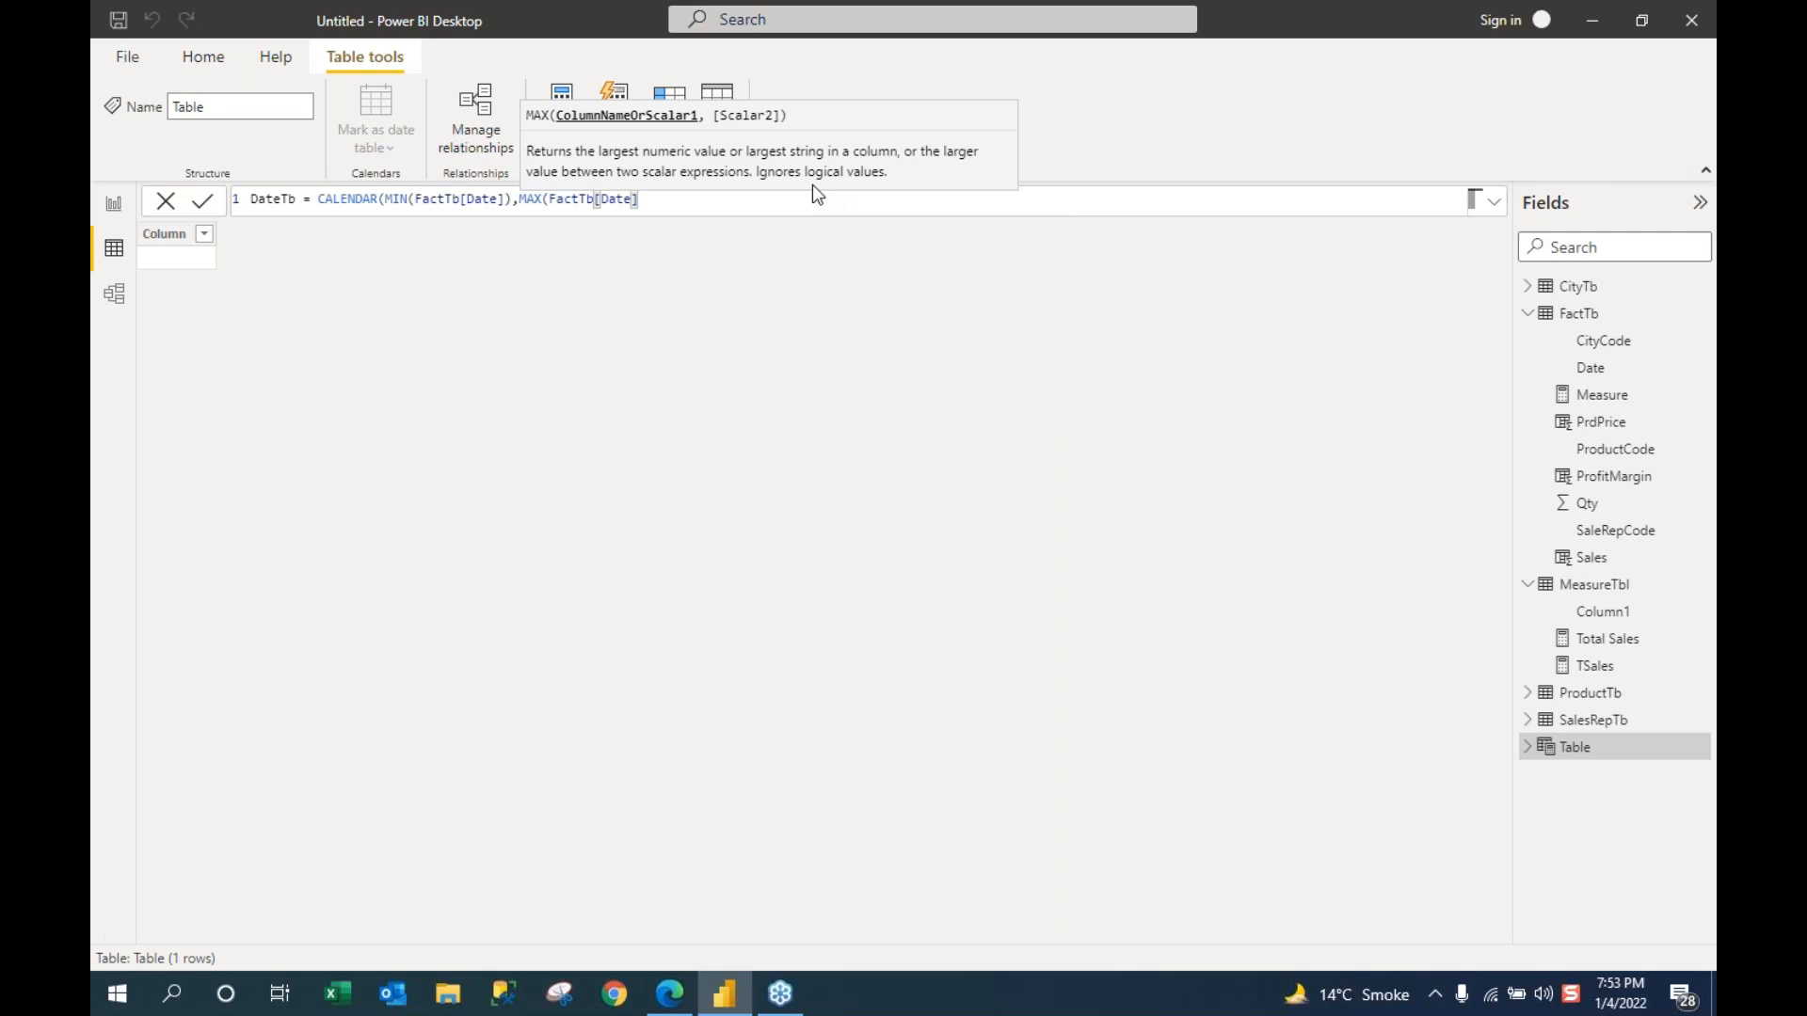
text())
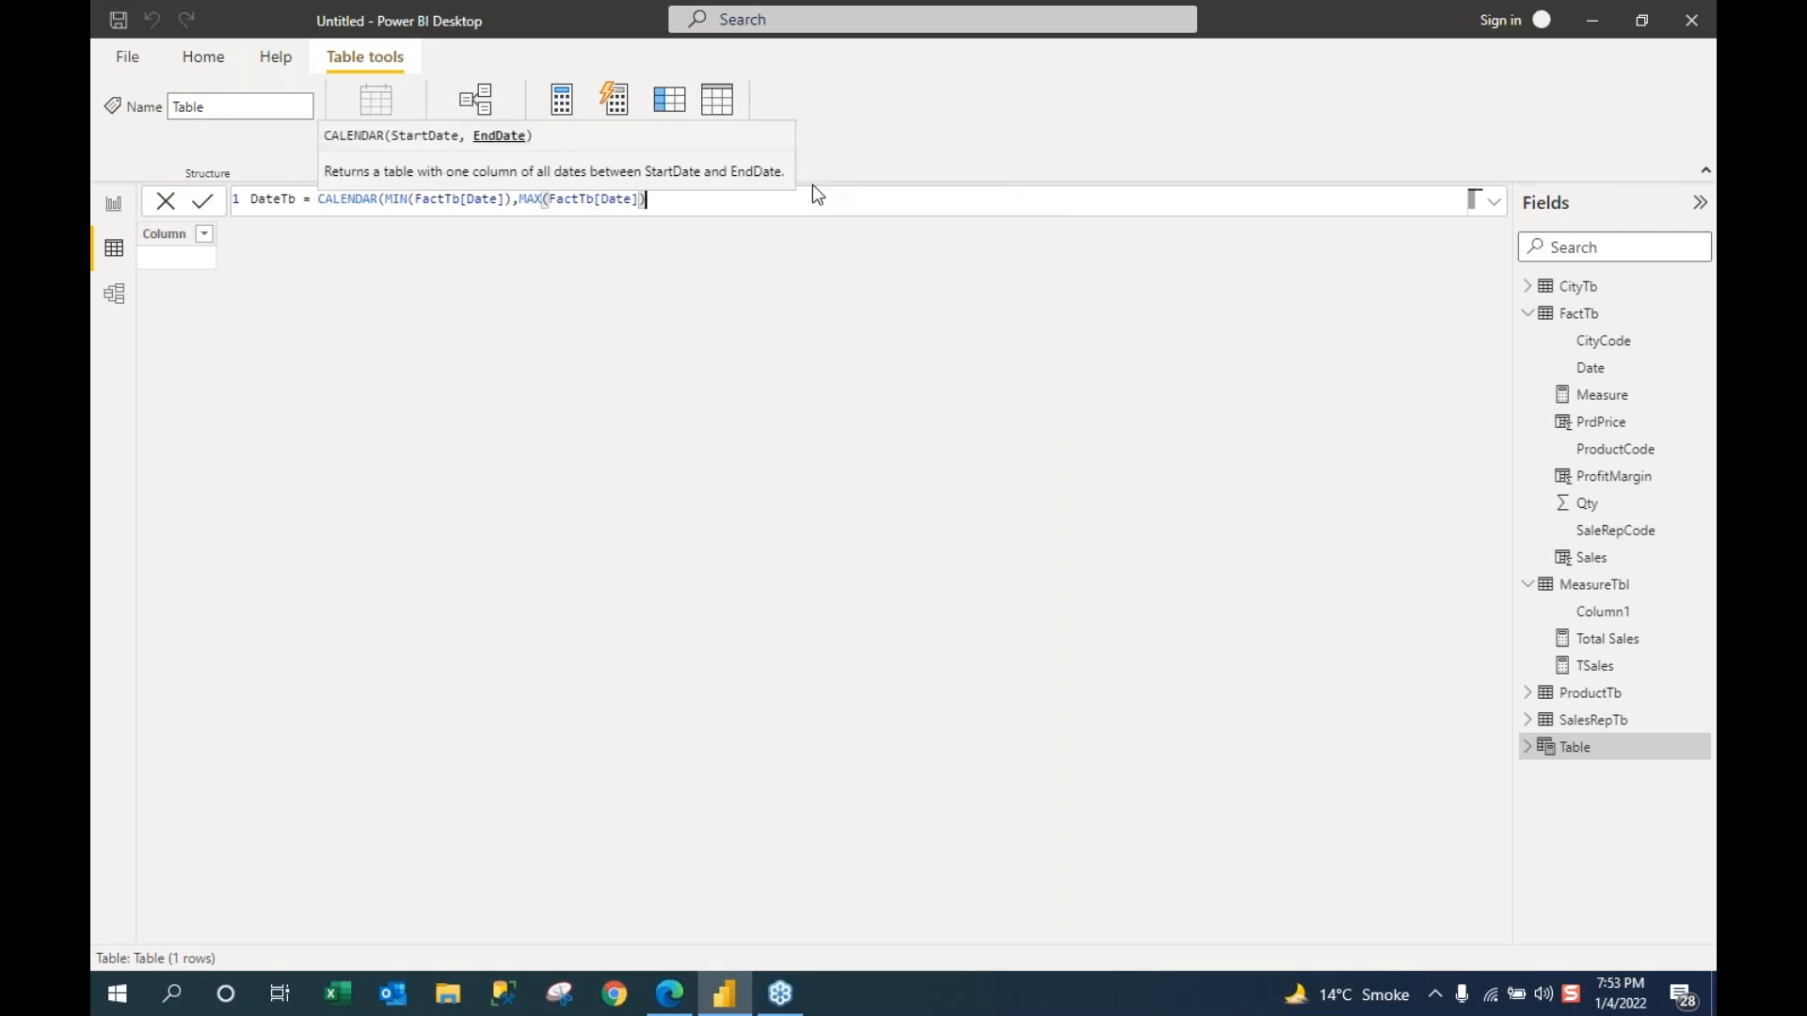
text())
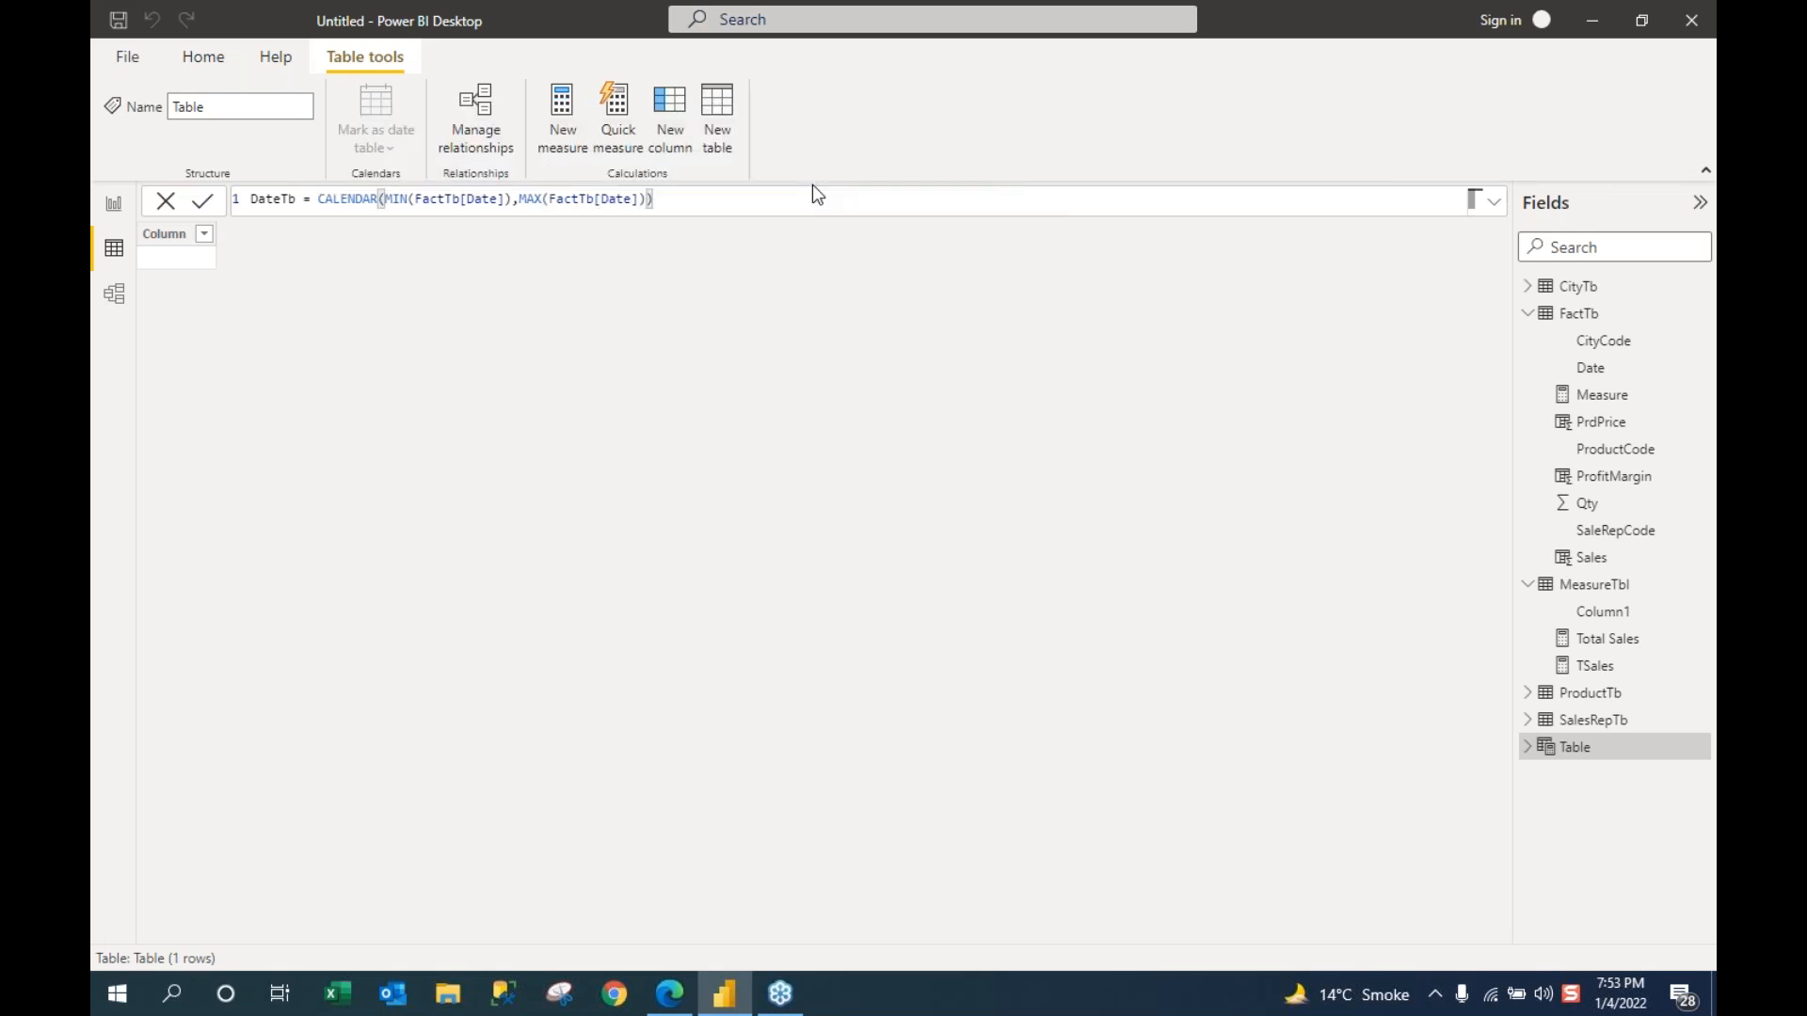
Step: Commit DateTb, then sort its Date column newest first to confirm 942 dates ending 7/31/2019
key(Return)
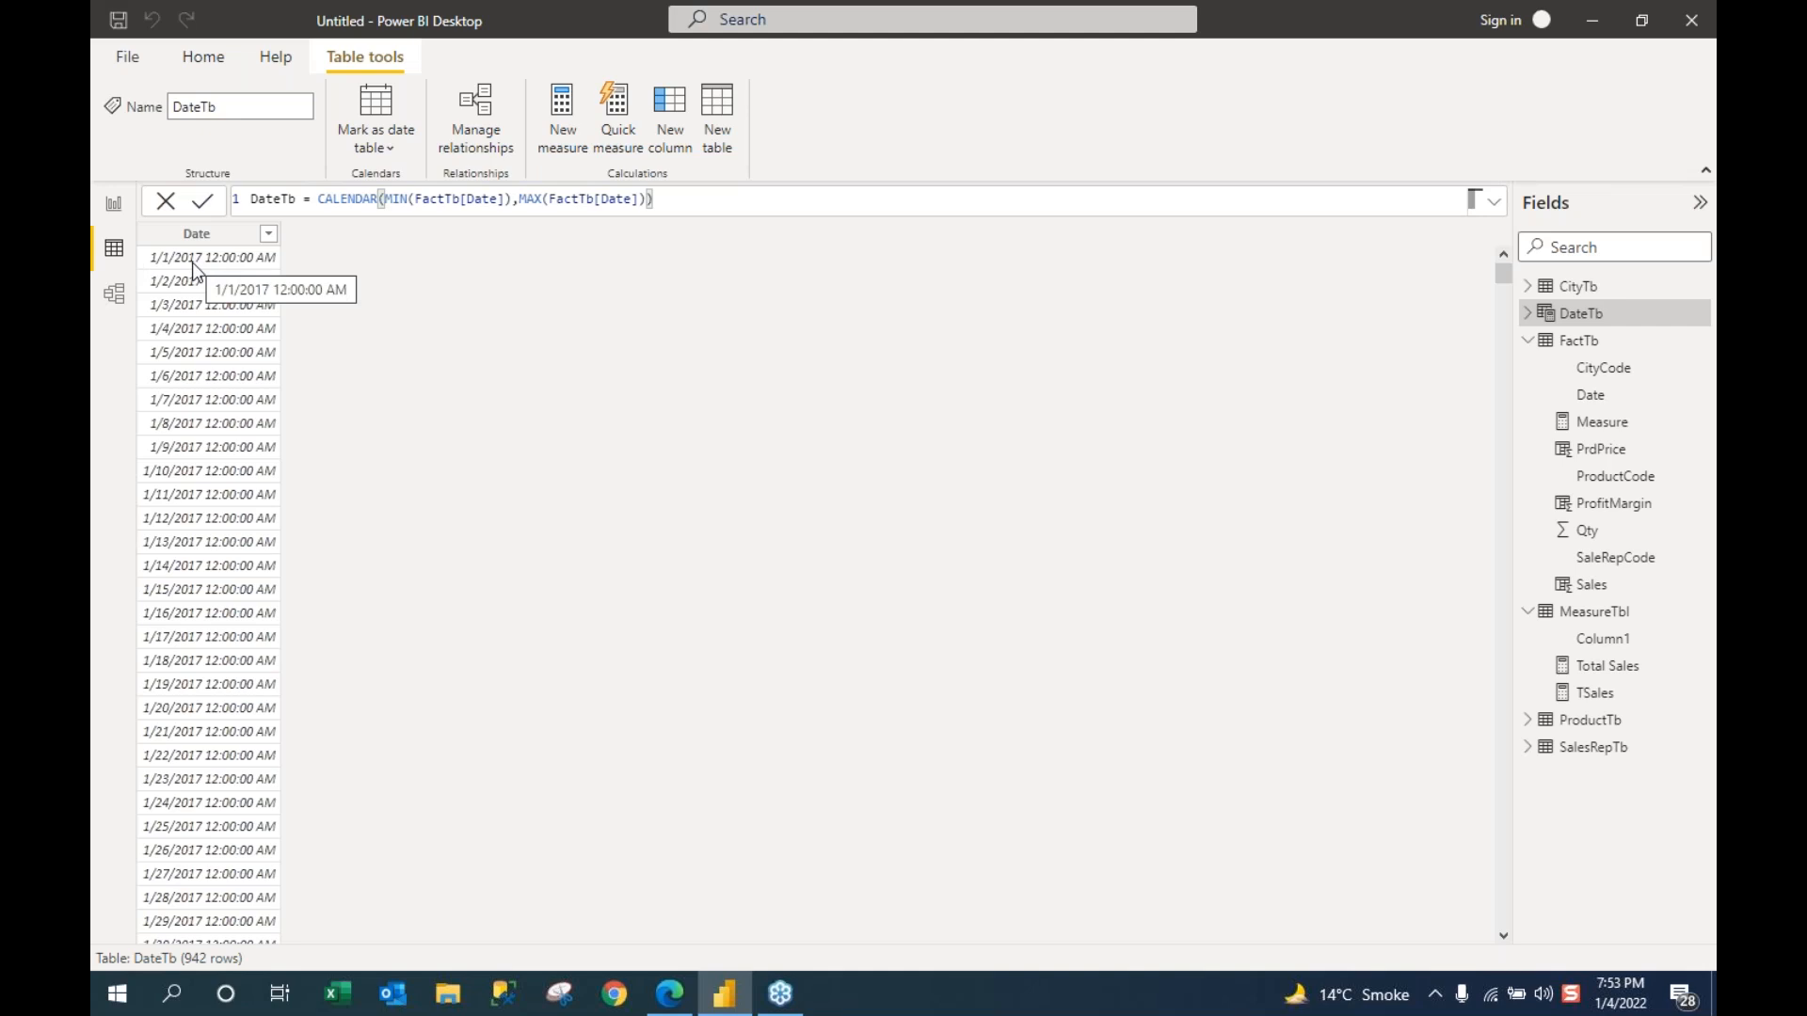
click(249, 270)
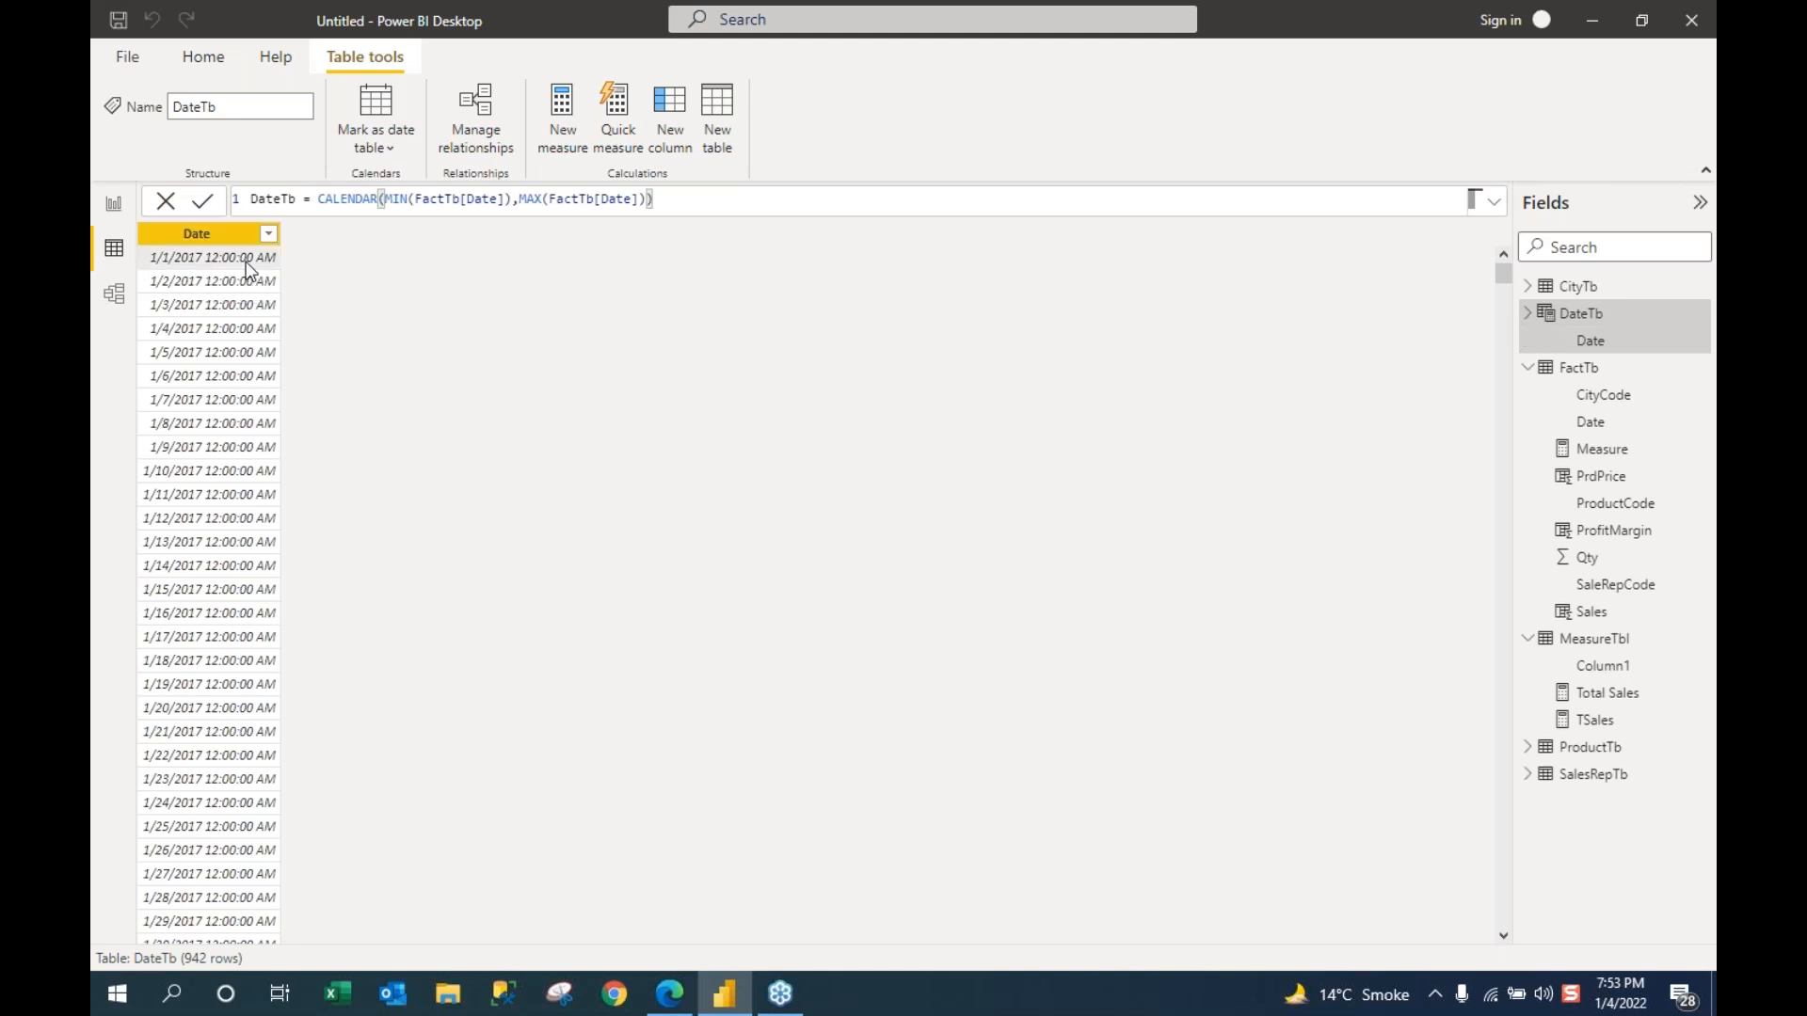
right_click(250, 270)
click(282, 298)
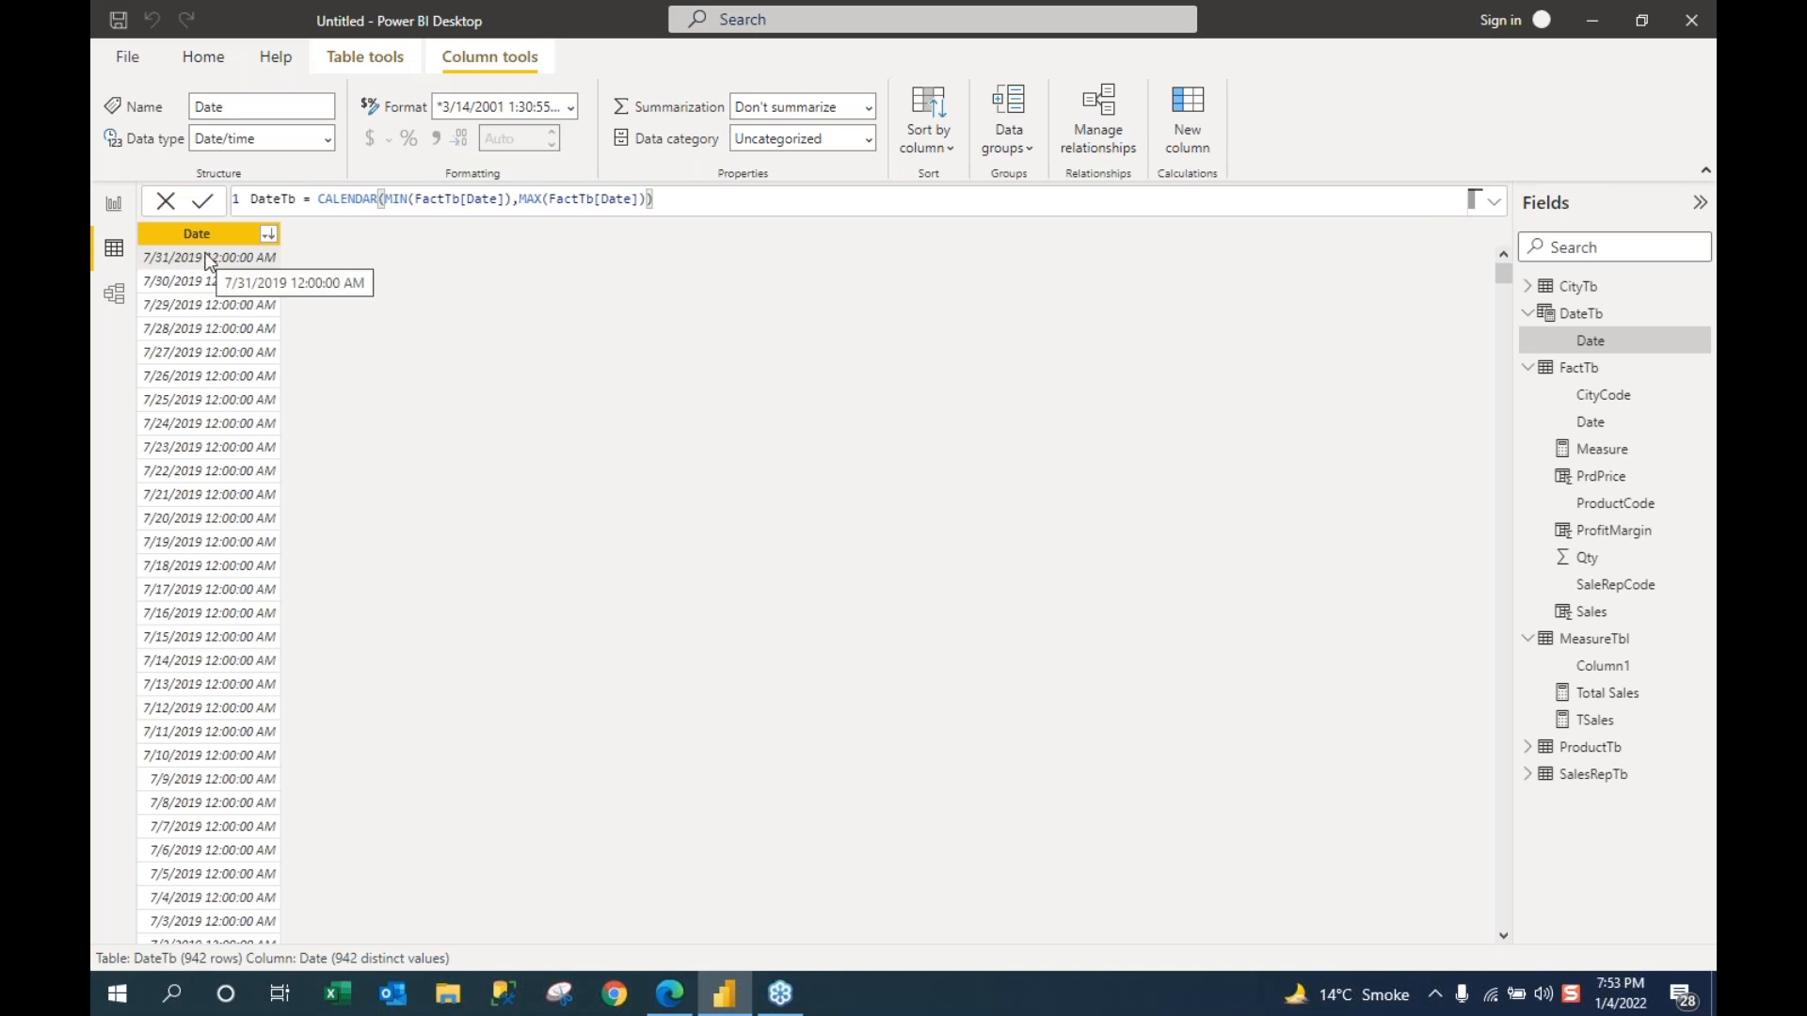
click(268, 234)
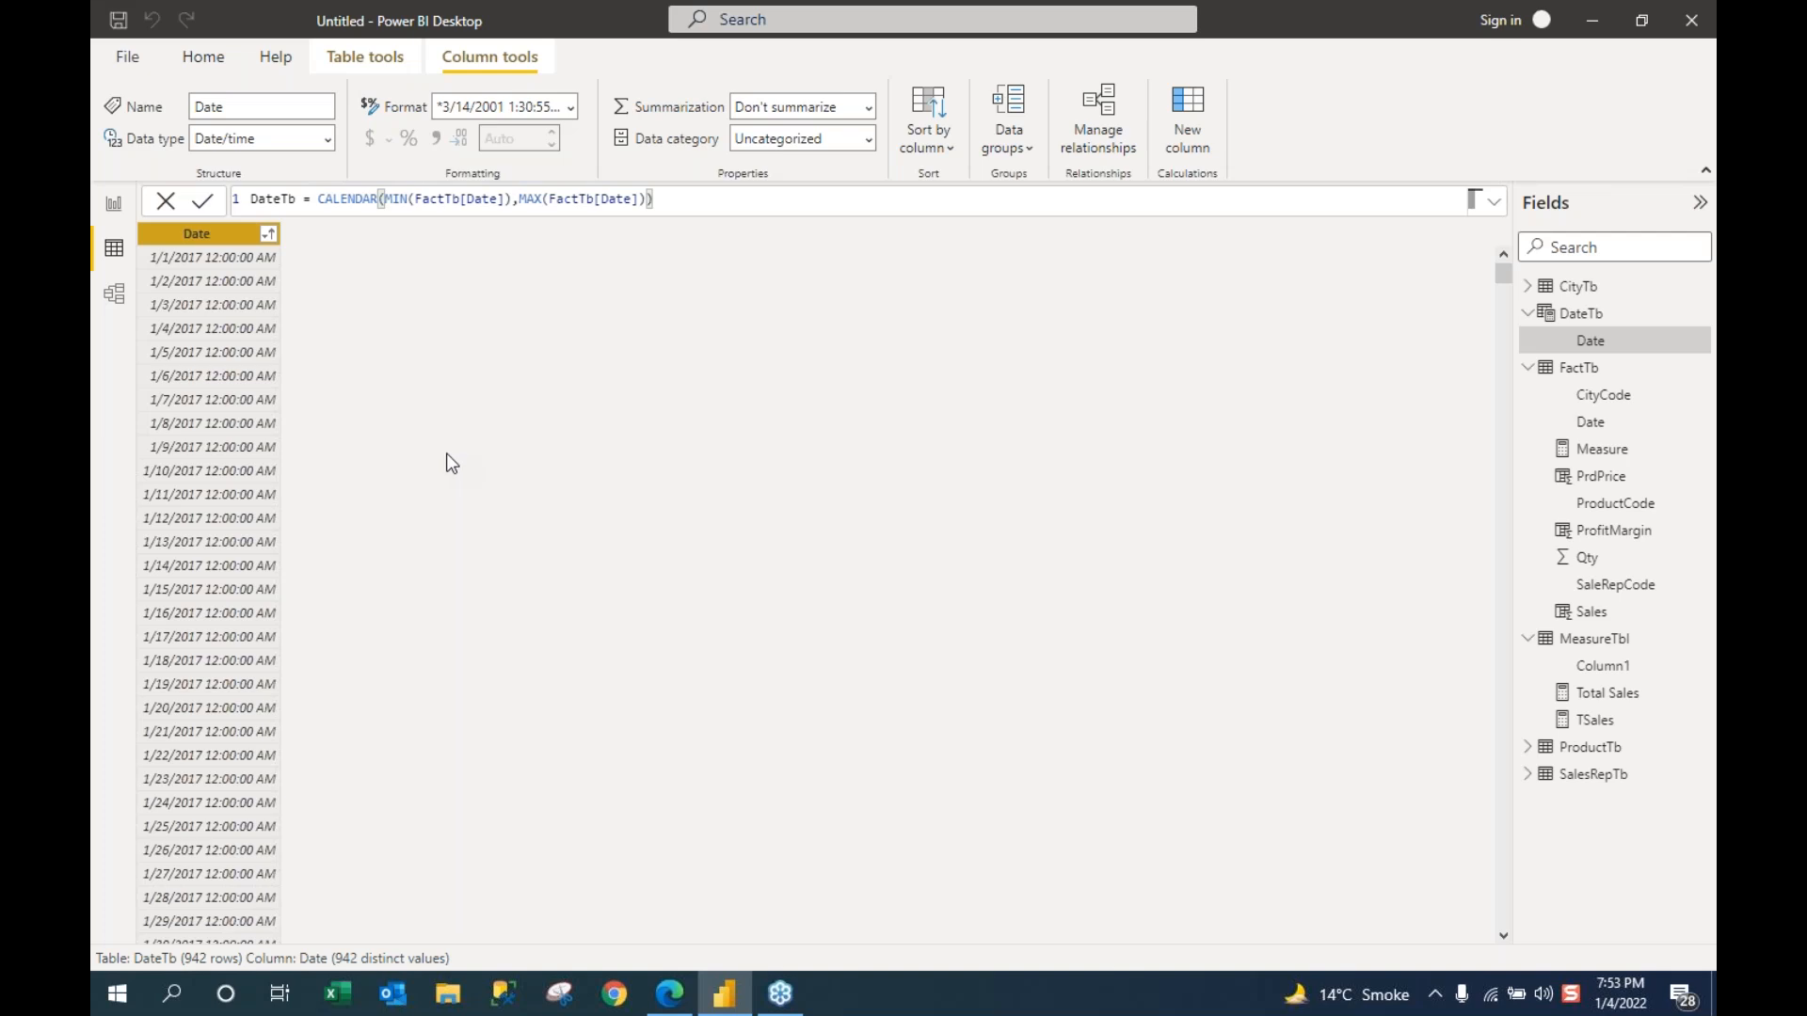
Step: In Model view, place the DateTb card below ProductTb and link DateTb[Date] to FactTb[Date]
click(113, 297)
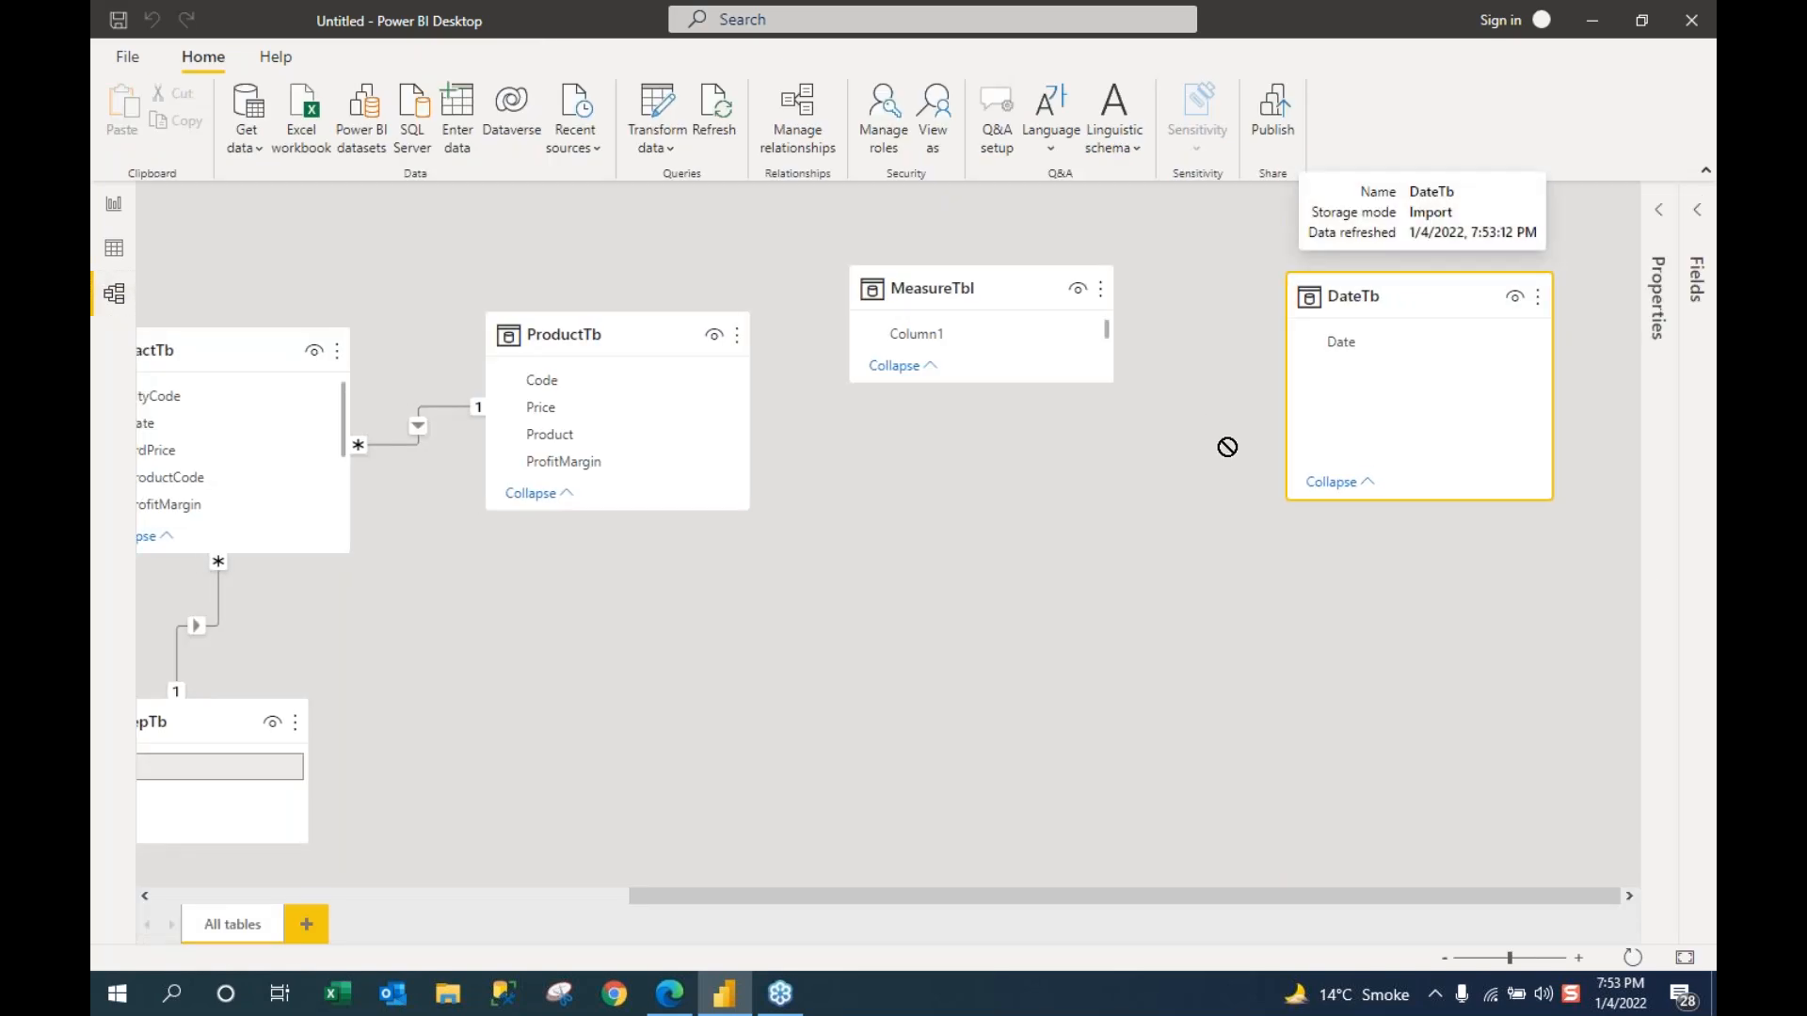
drag(1227, 447, 941, 618)
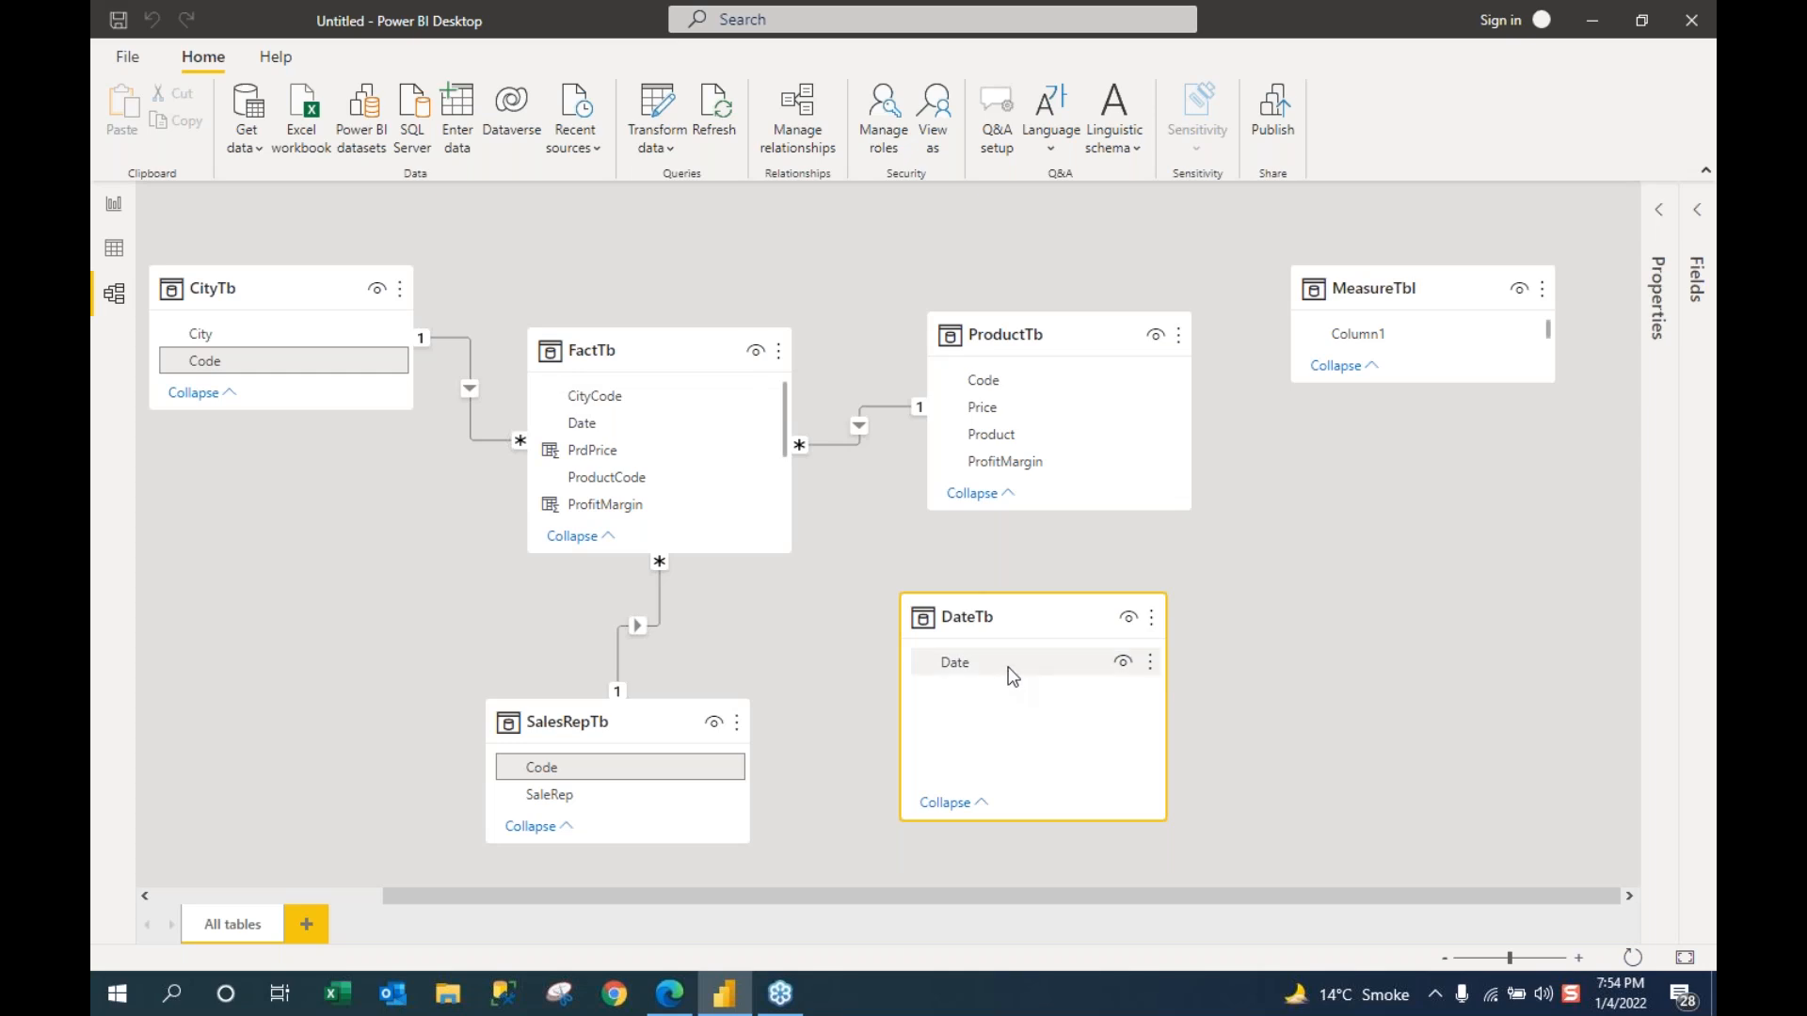
click(114, 251)
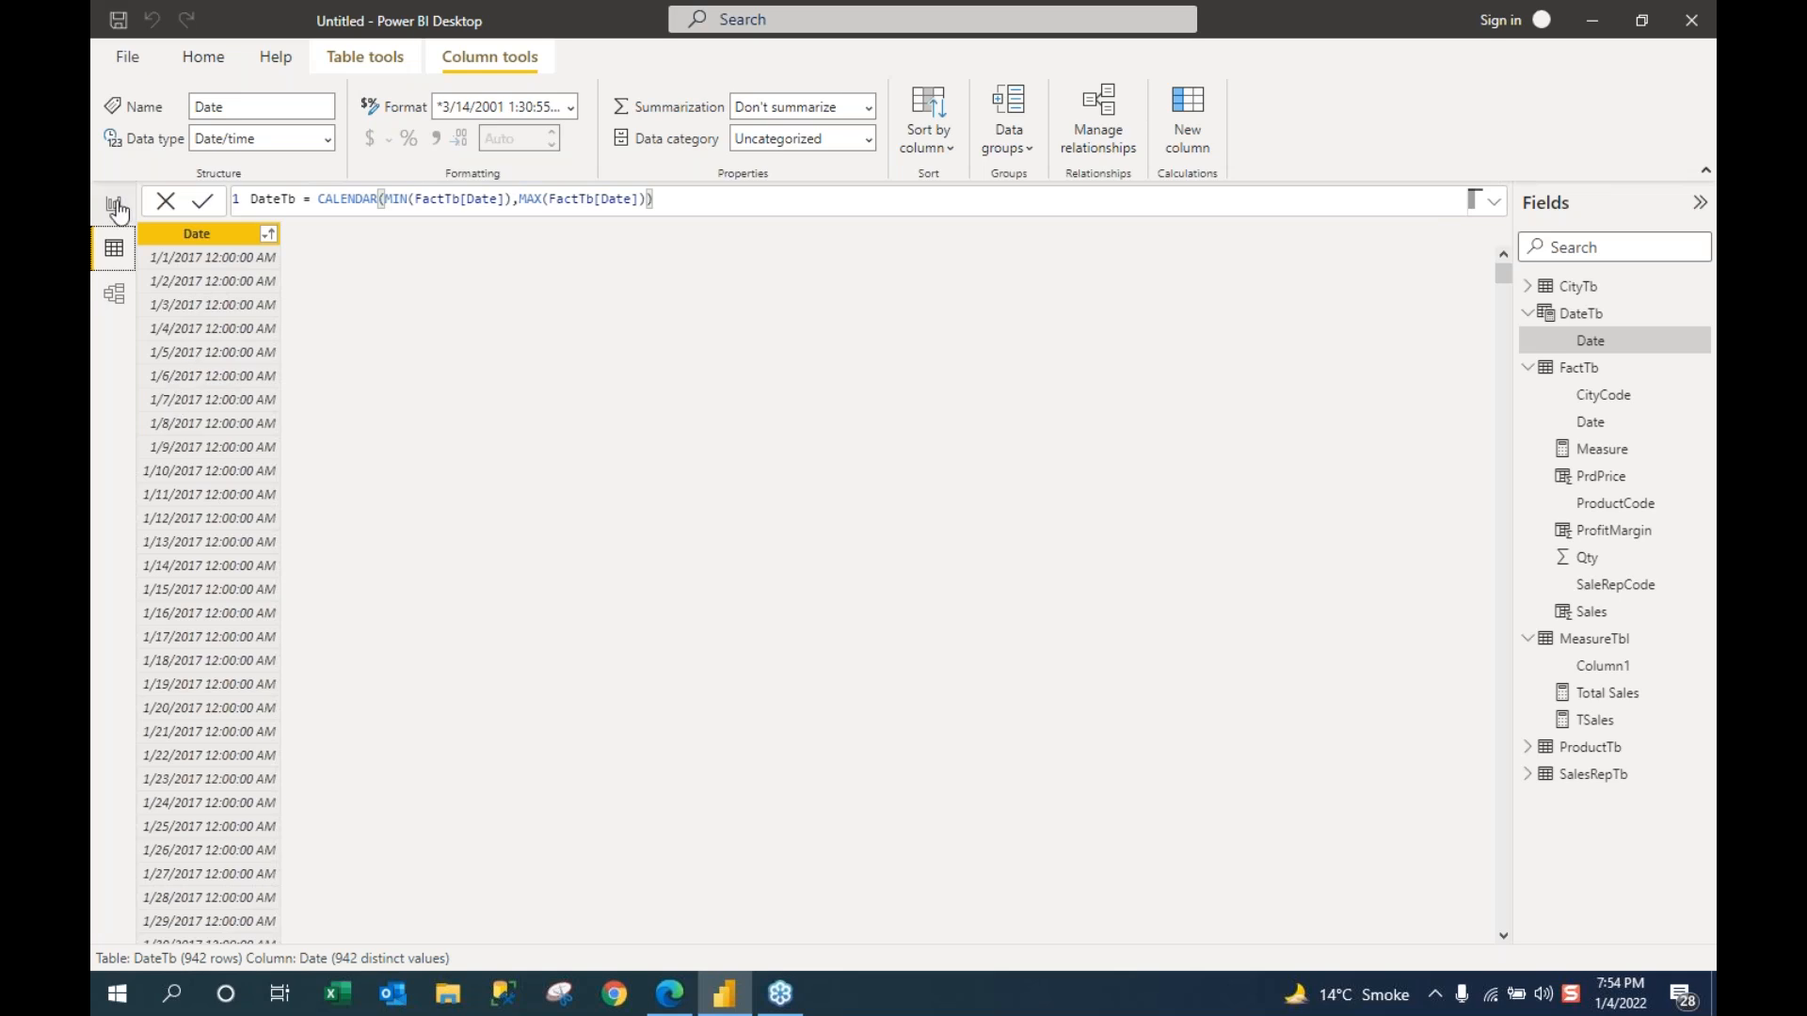
click(115, 299)
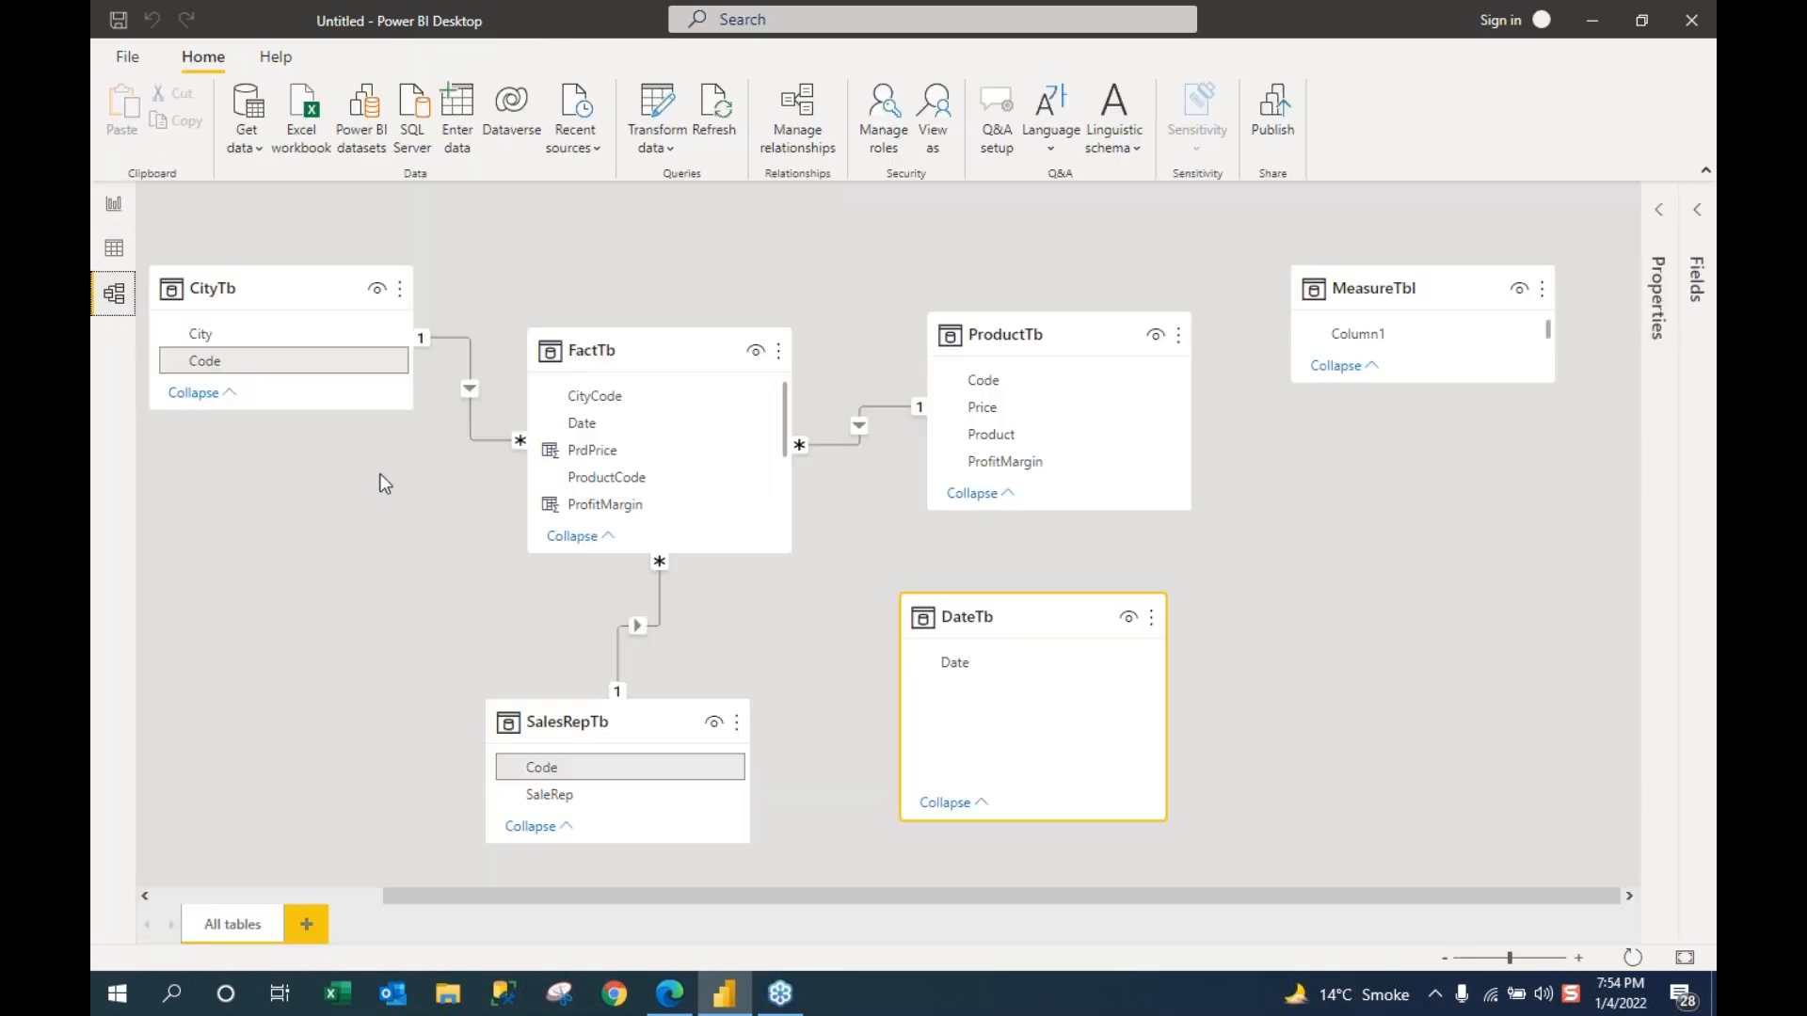
drag(966, 670, 682, 434)
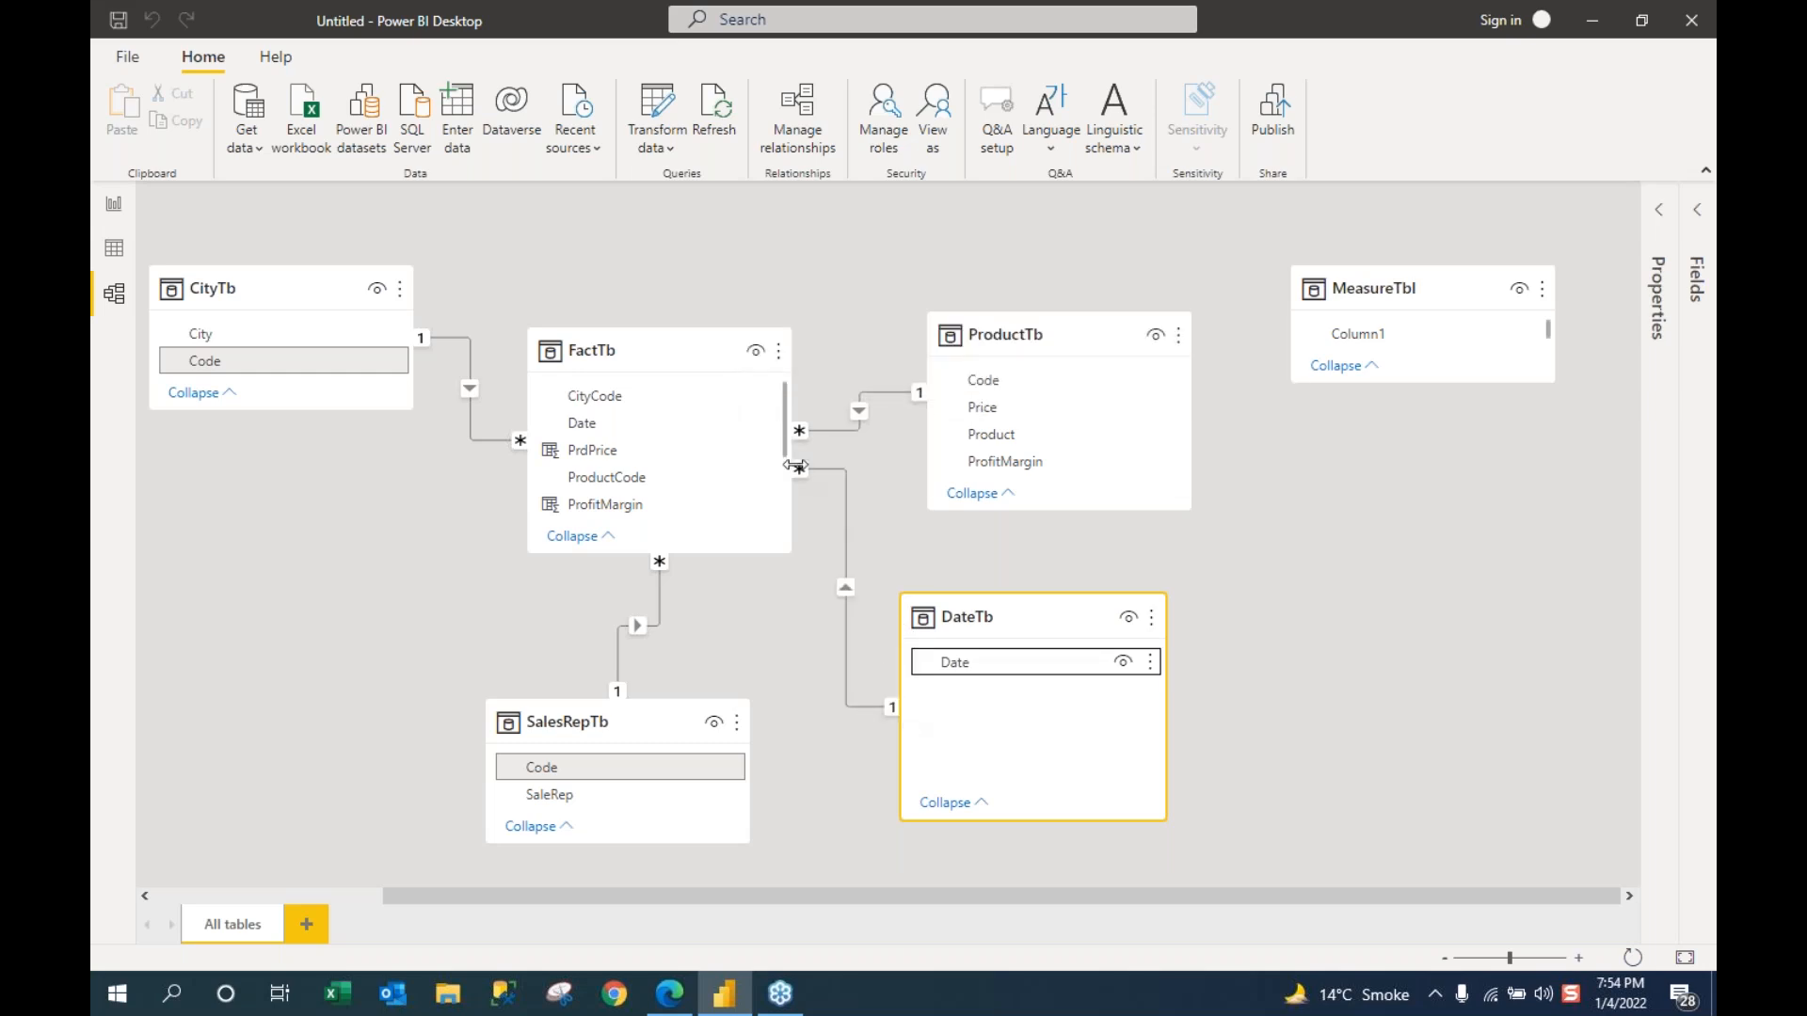
click(114, 249)
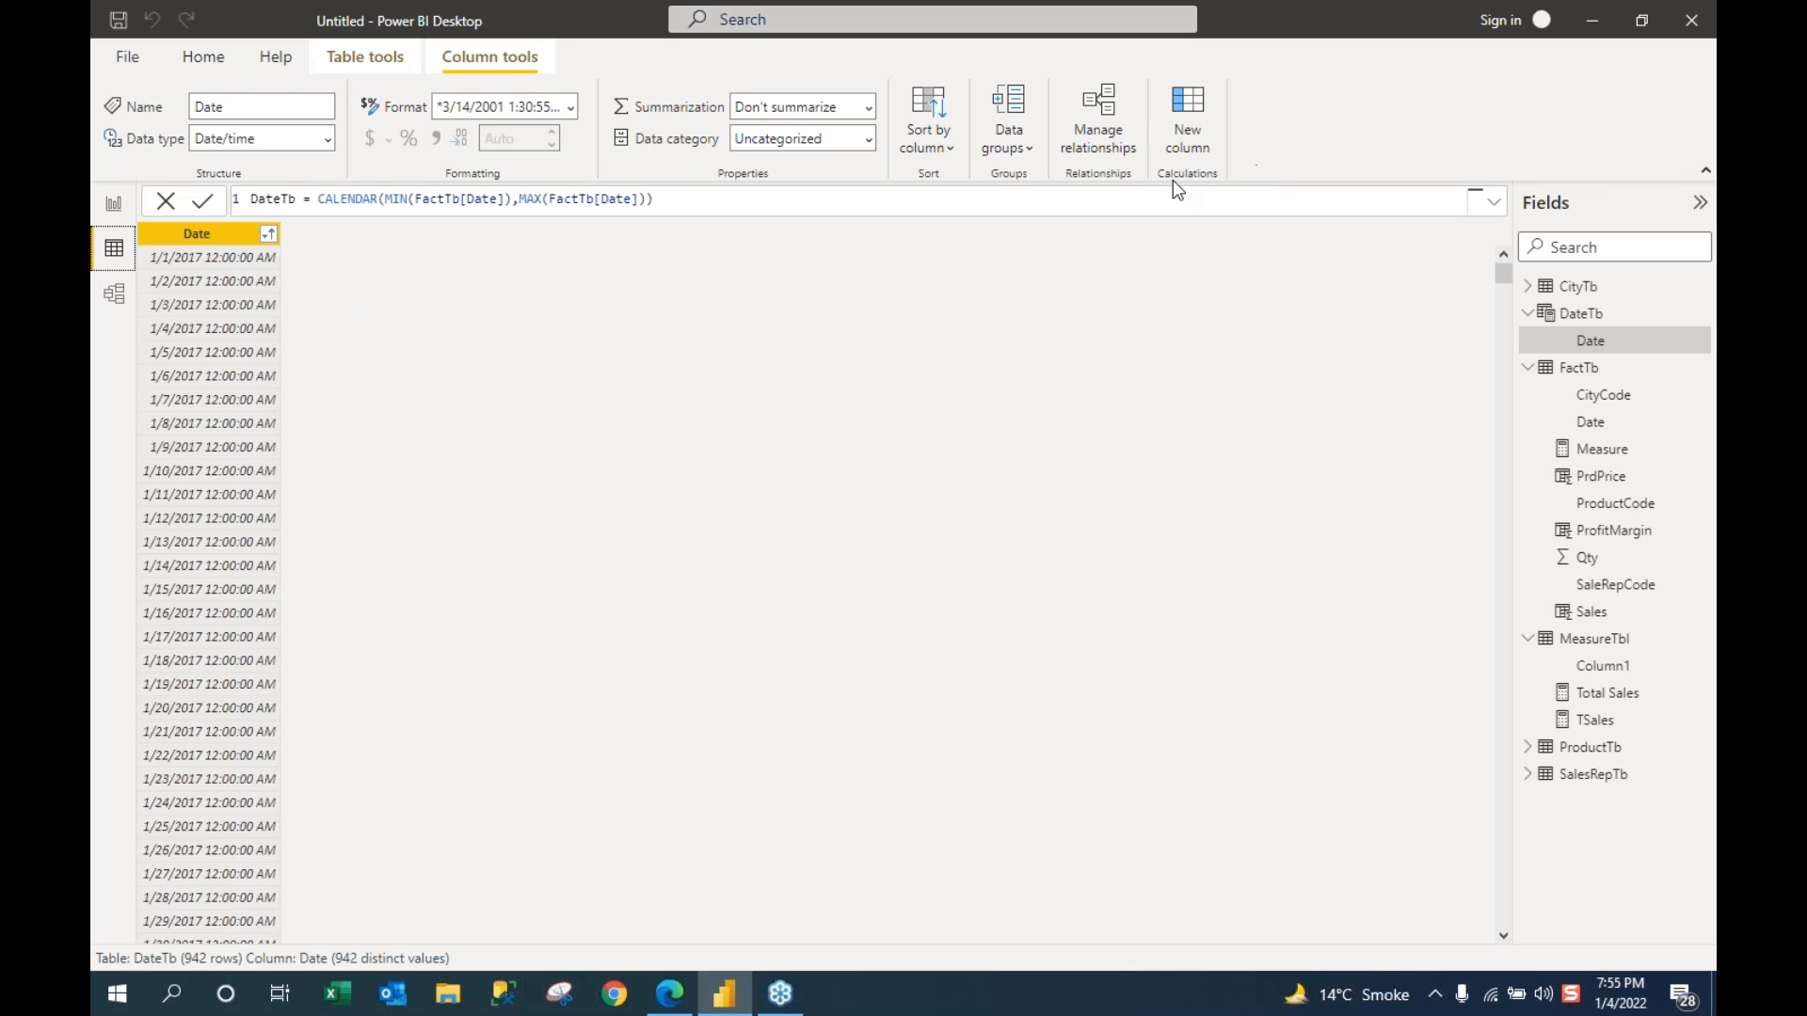
Step: Add a calculated column Year = YEAR(DateTb[Date]) to DateTb
click(1191, 135)
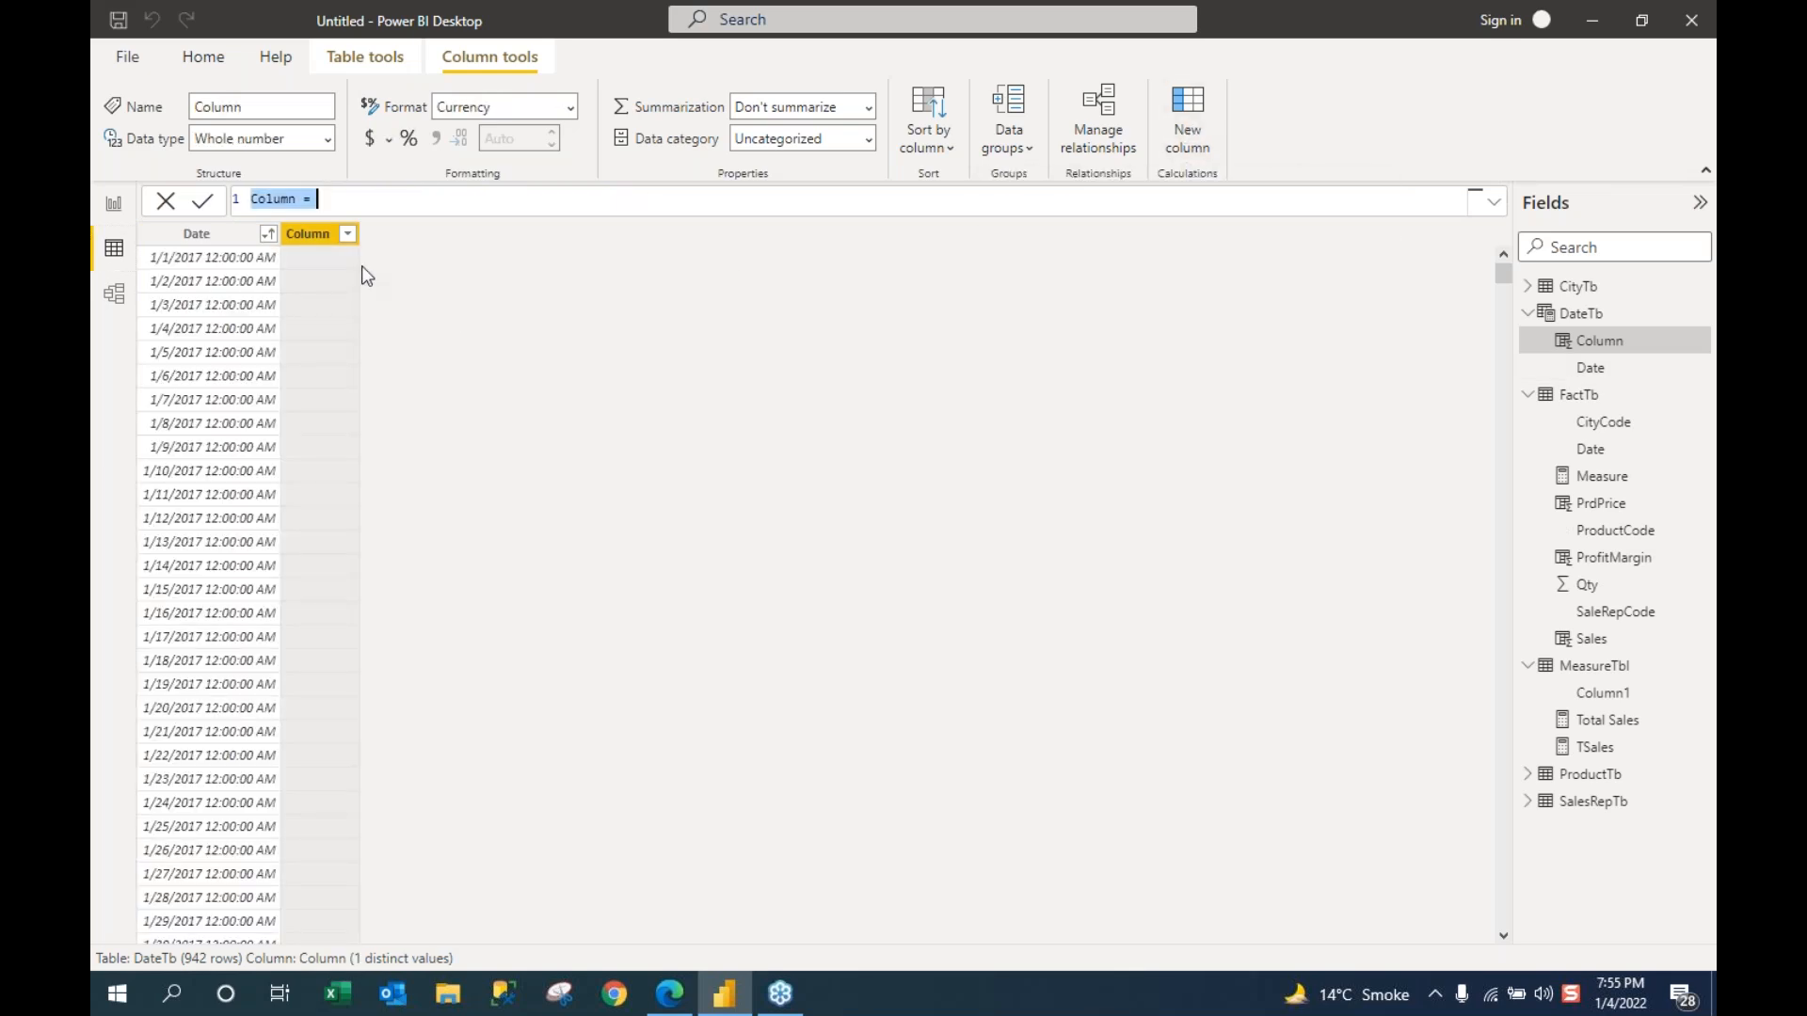
text(Year =)
text(Yearf)
key(Tab)
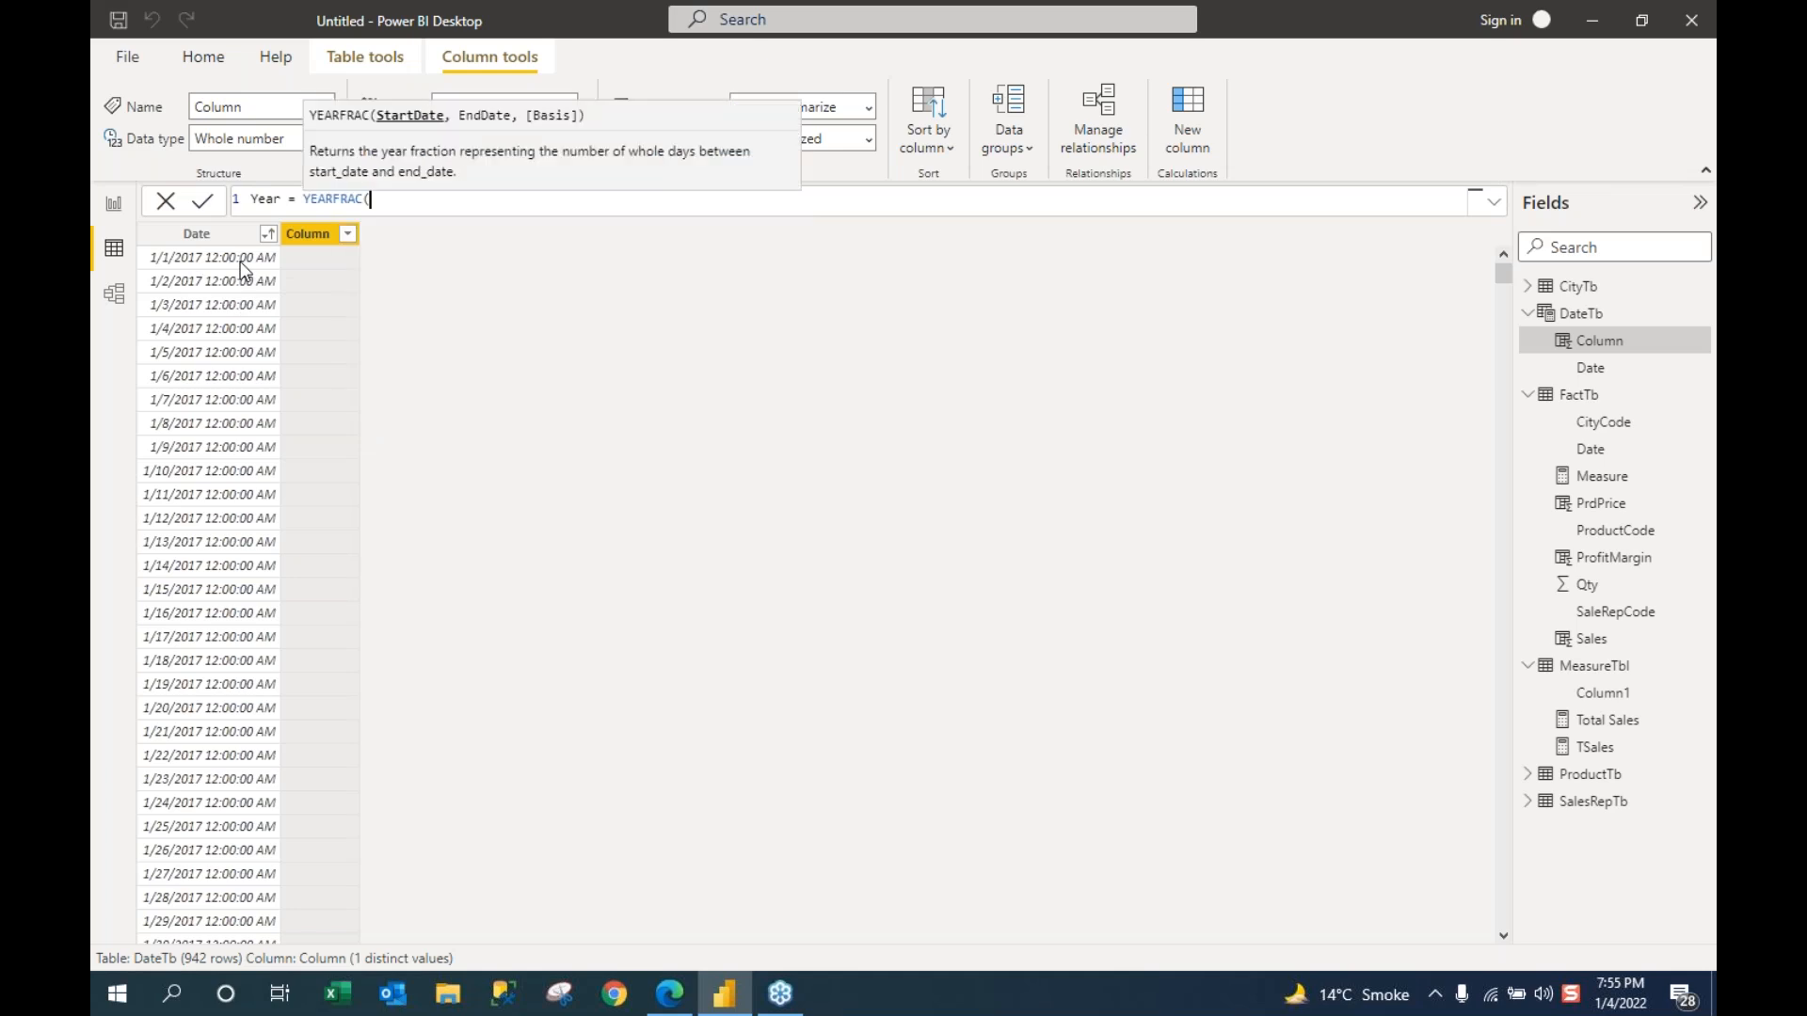
key(BackSpace)
key(BackSpace)
key(BackSpace)
key(BackSpace)
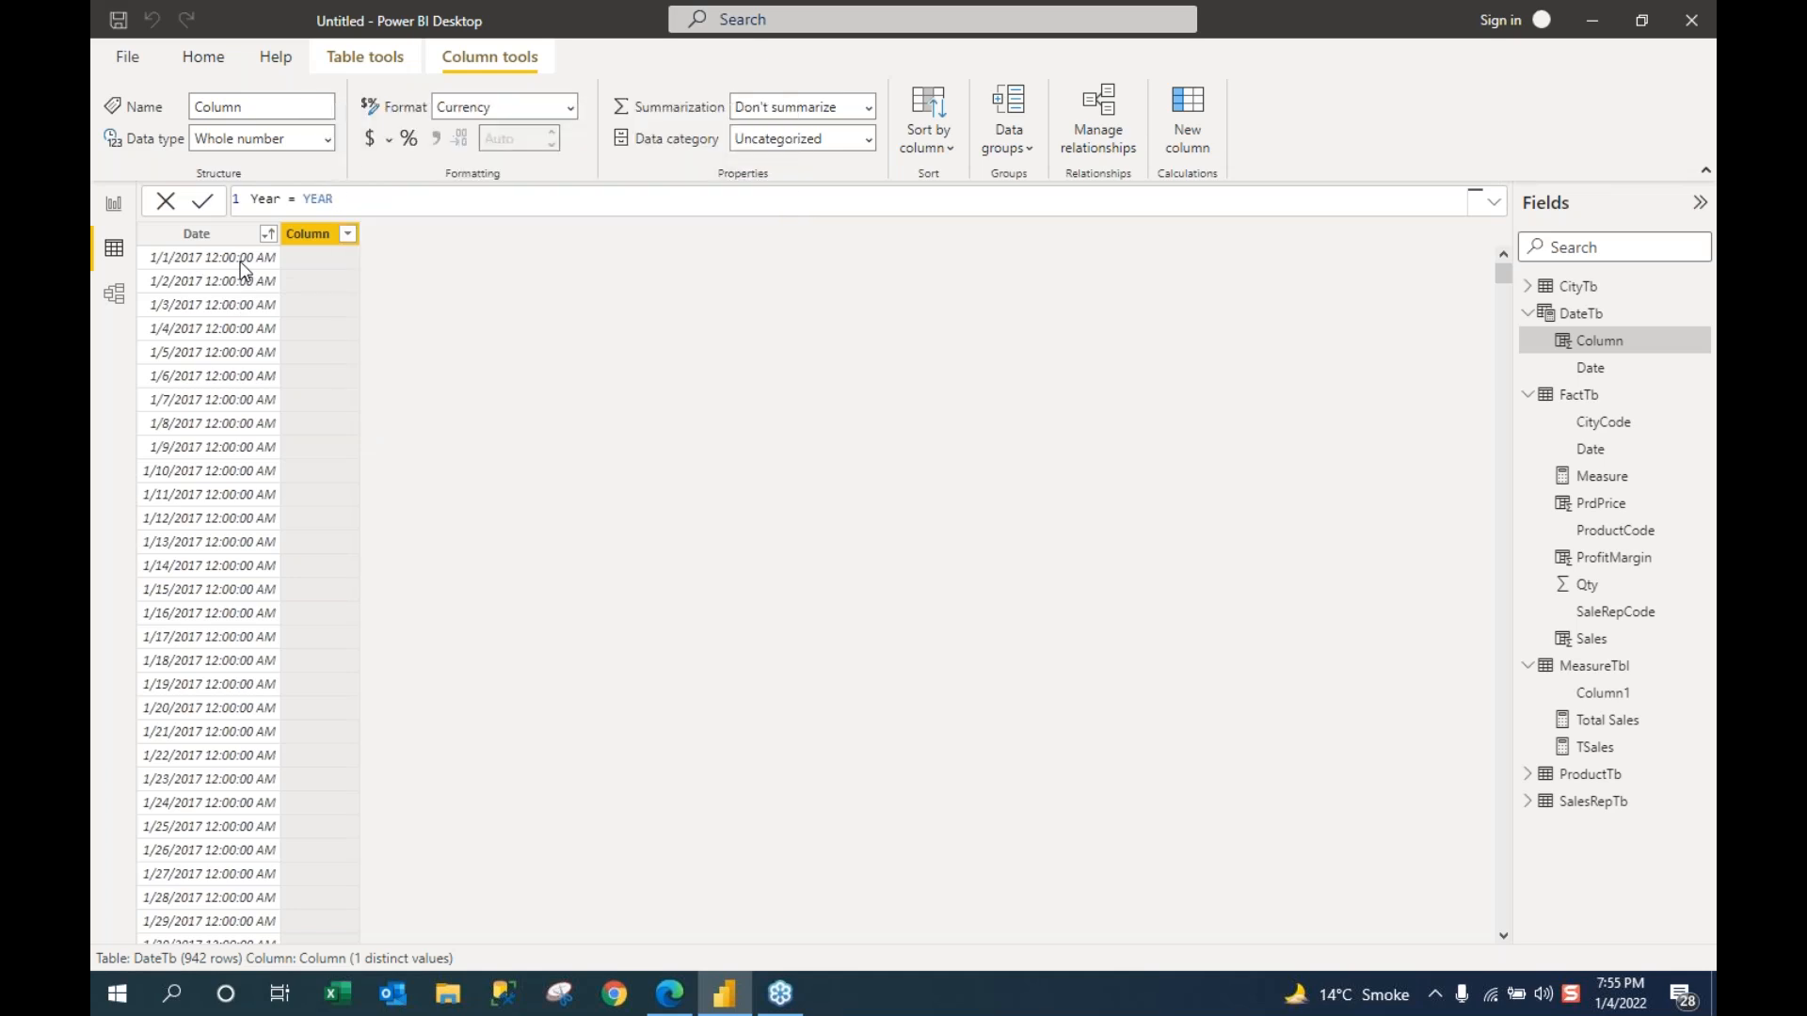
text(()
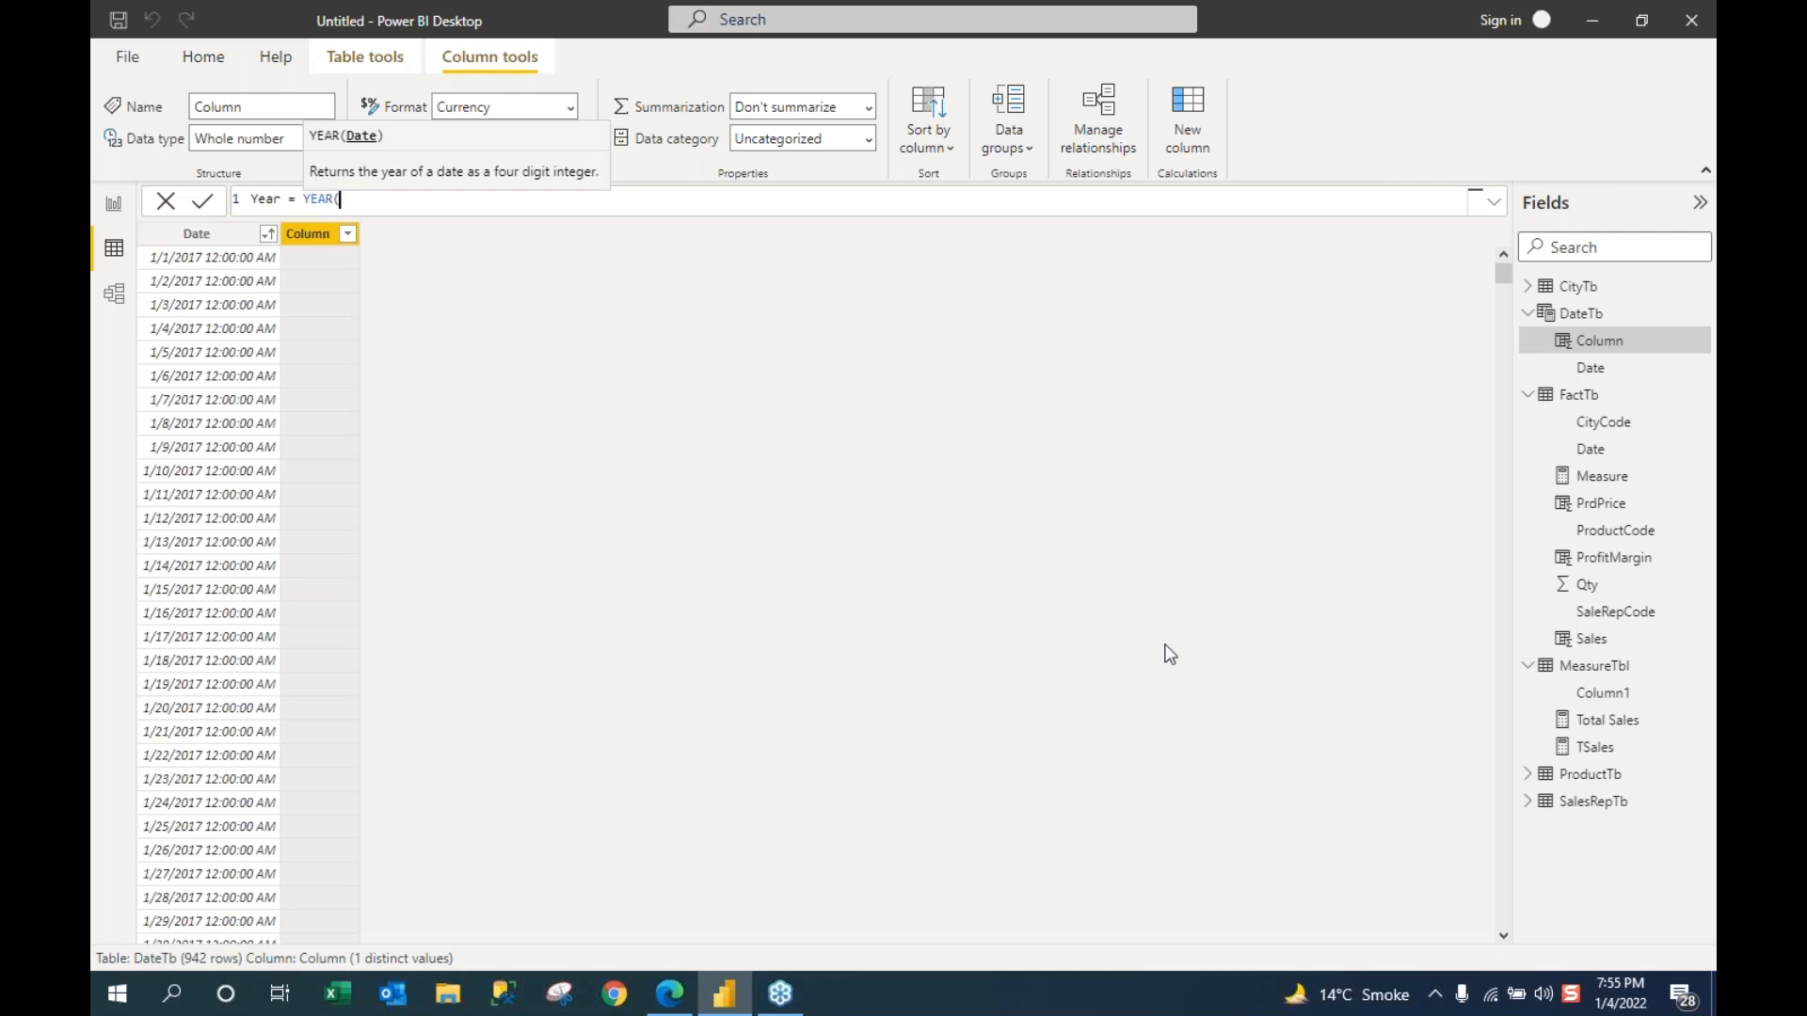
text(date)
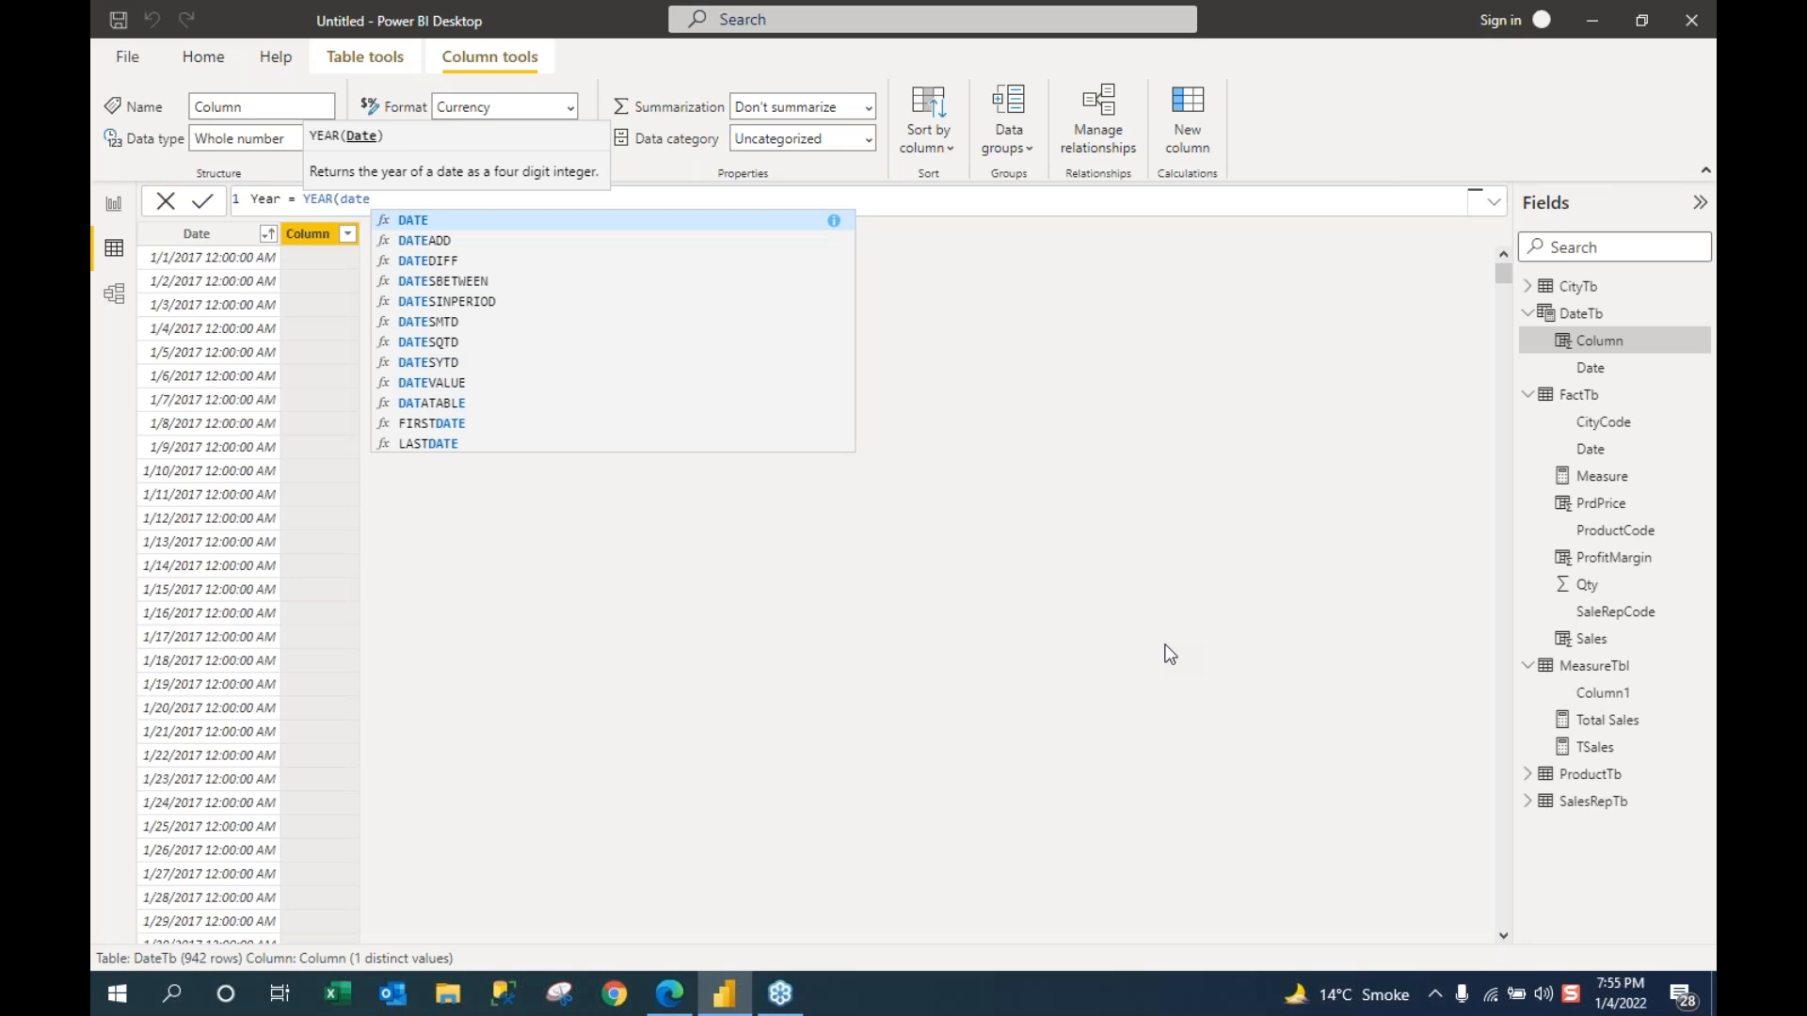
key(BackSpace)
text(et)
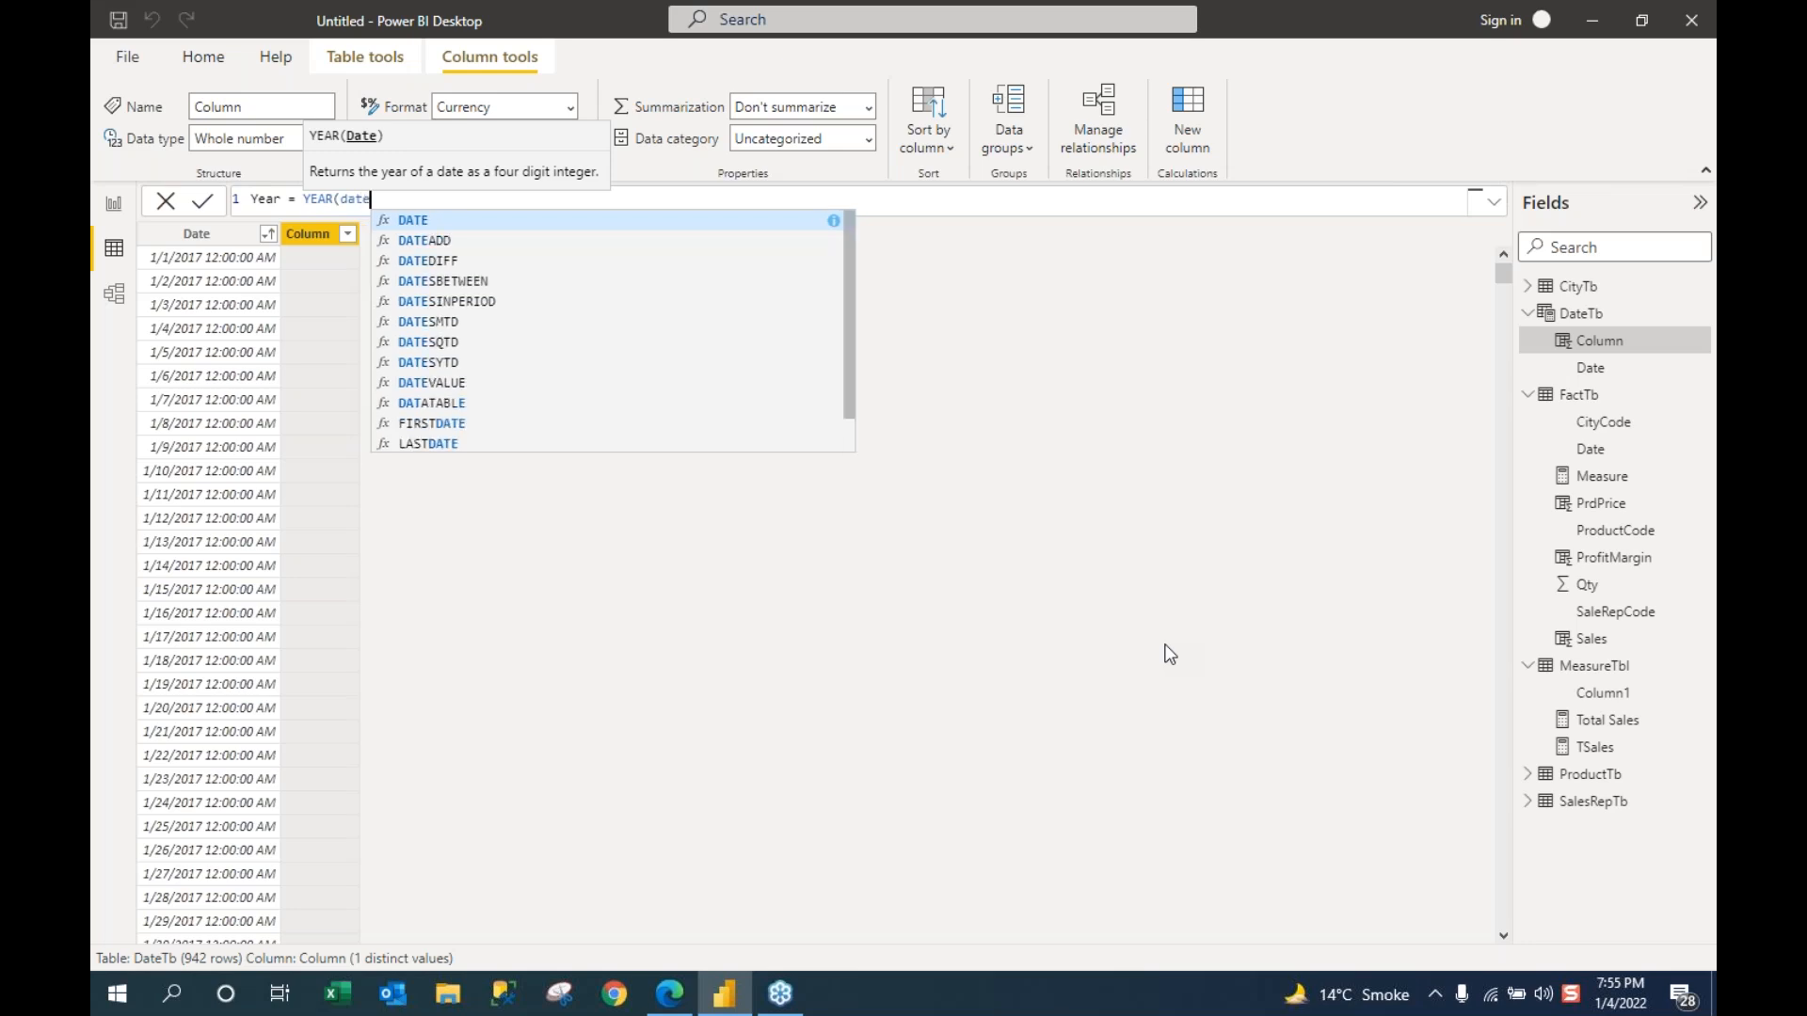
key(Down)
key(Down)
key(Down)
key(Down)
key(Down)
key(Down)
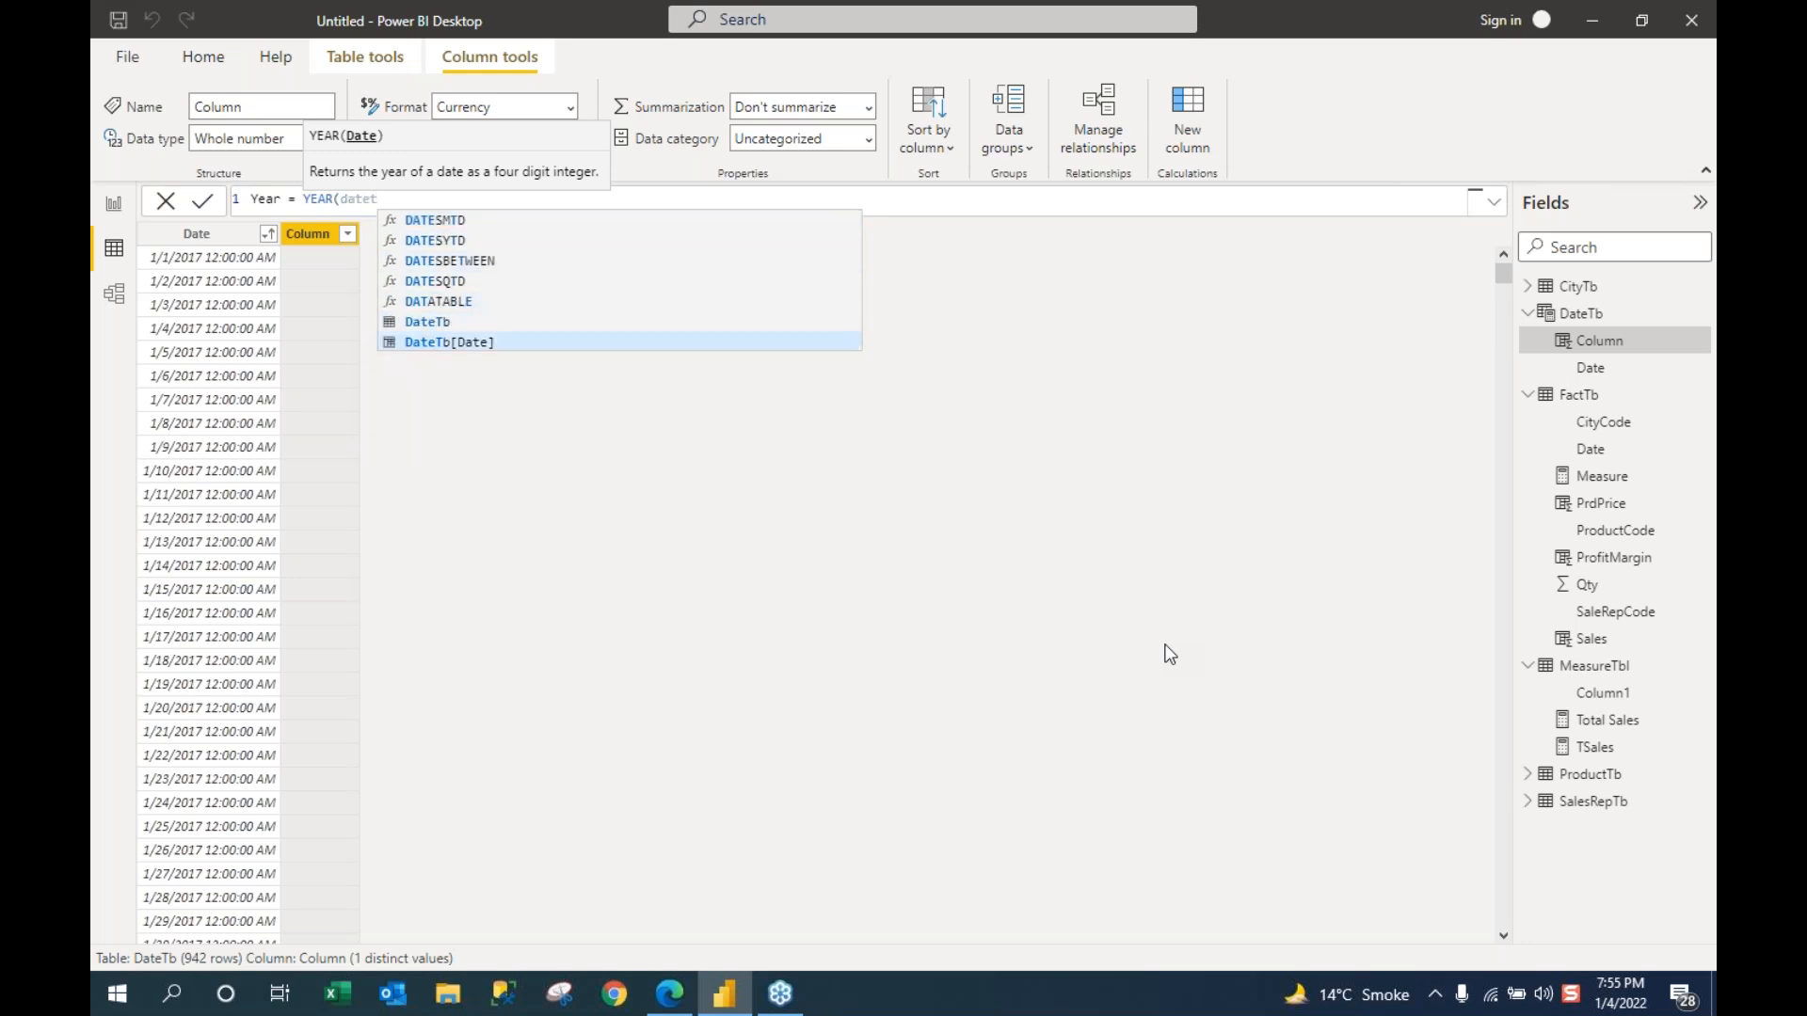
key(Tab)
text())
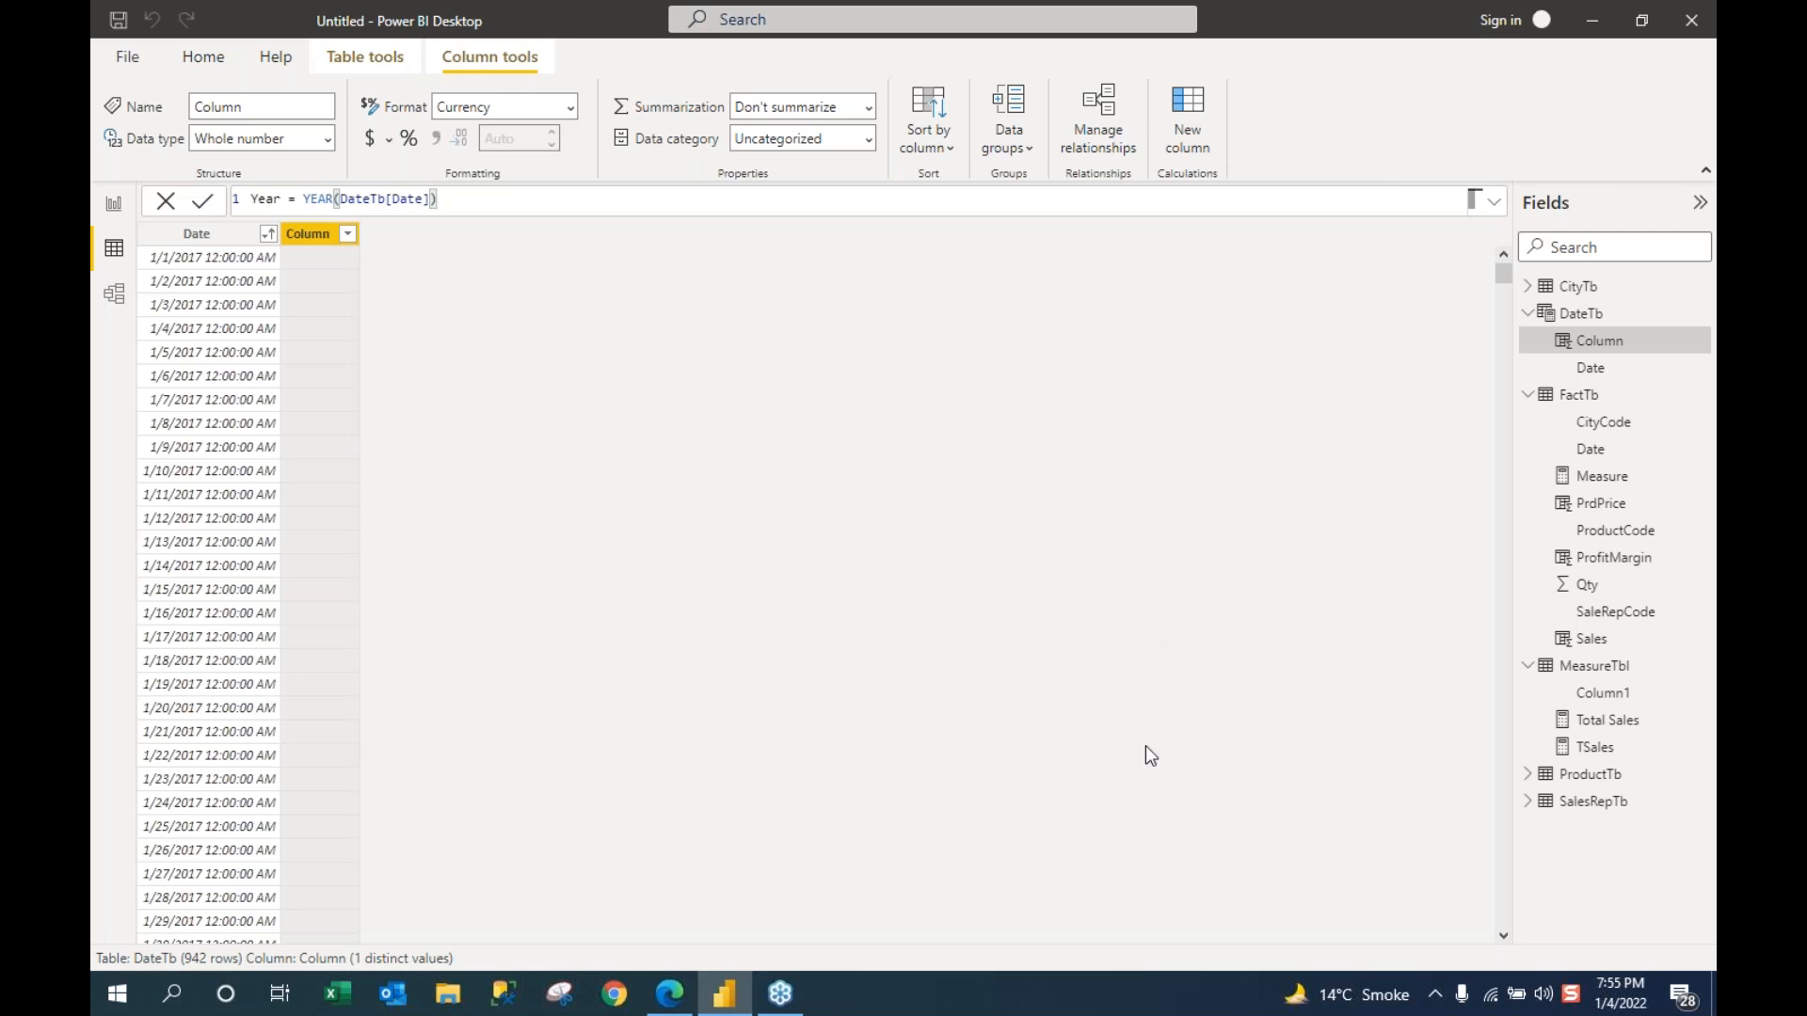
key(Return)
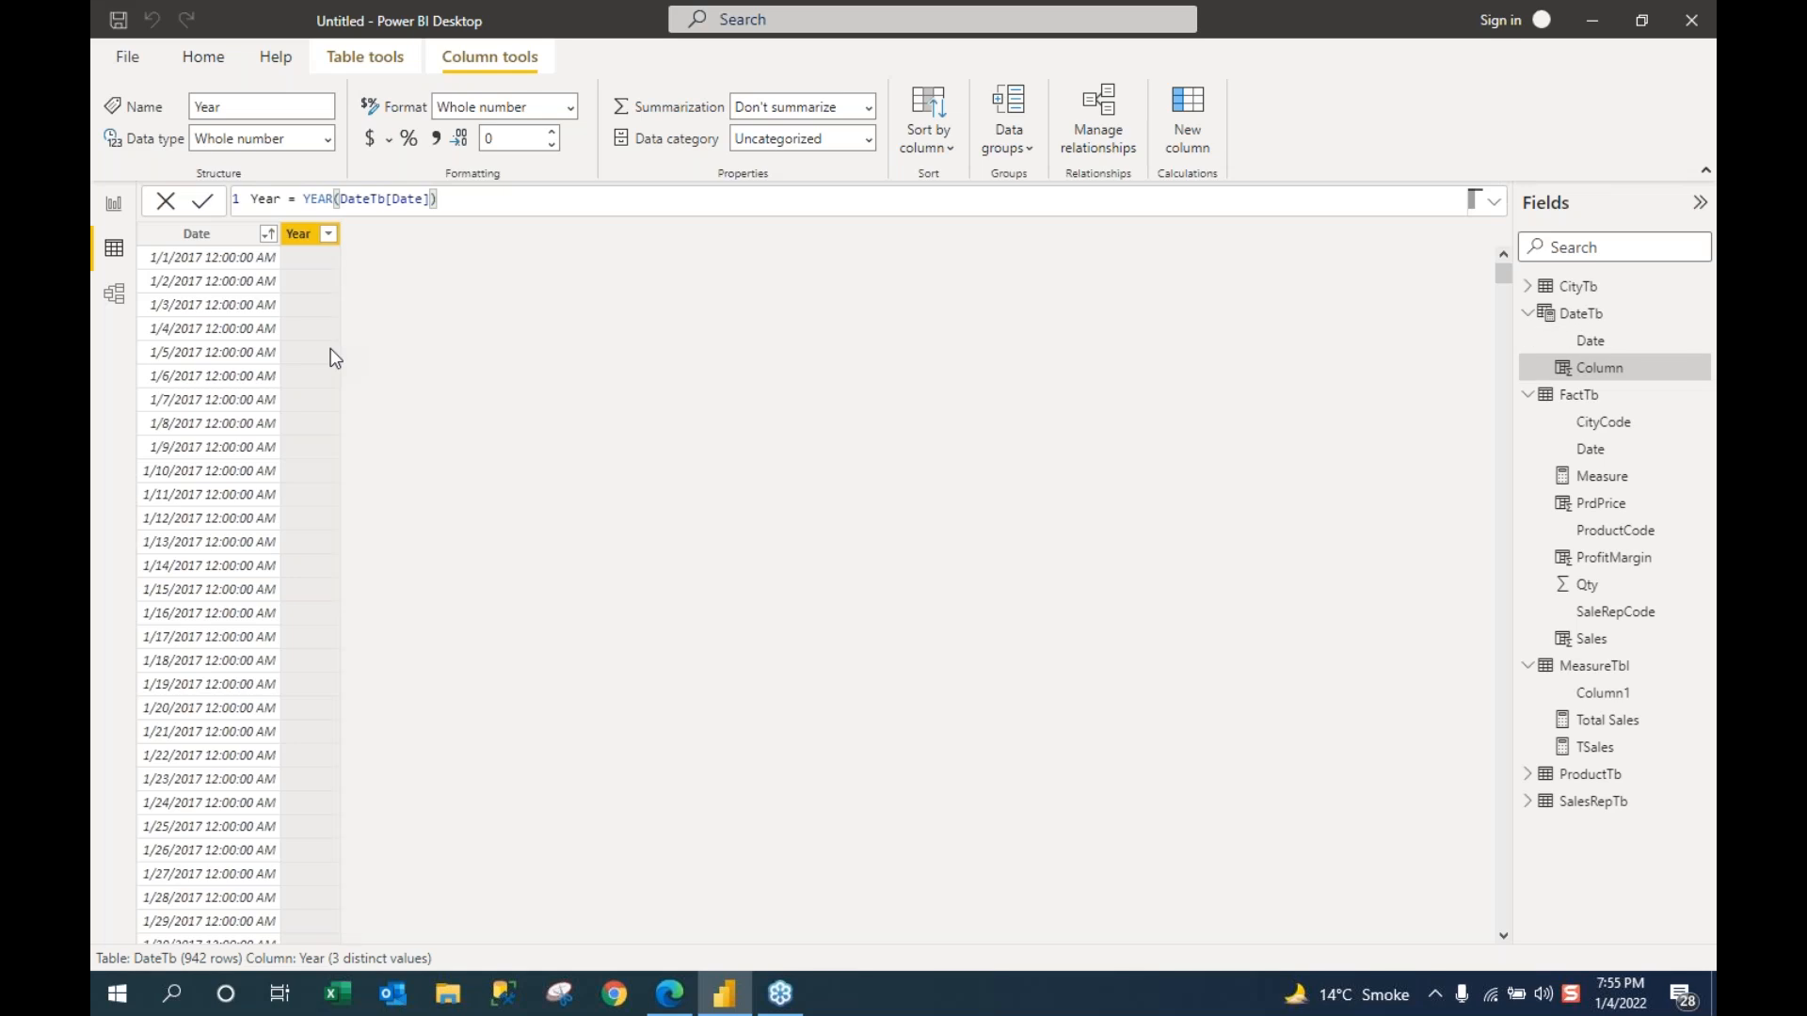
Step: On the report page, create a table visual from DateTb Year and resize it
click(112, 209)
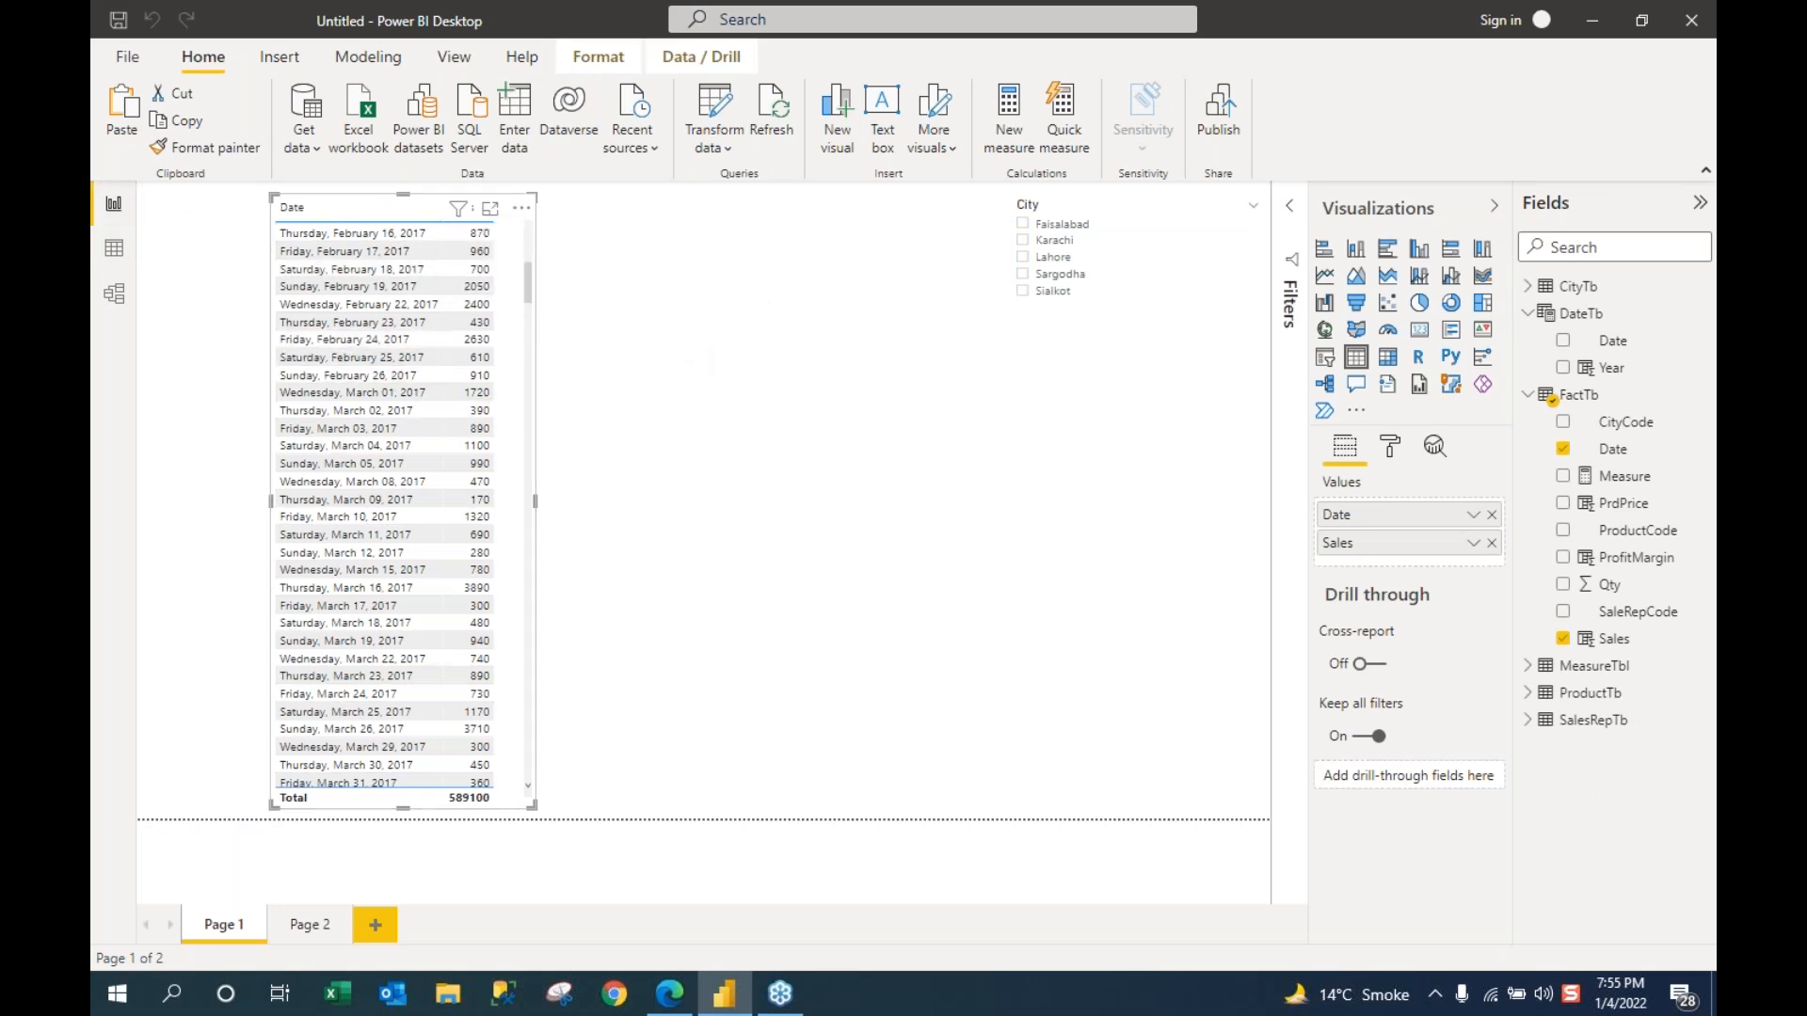
click(1527, 313)
click(1527, 342)
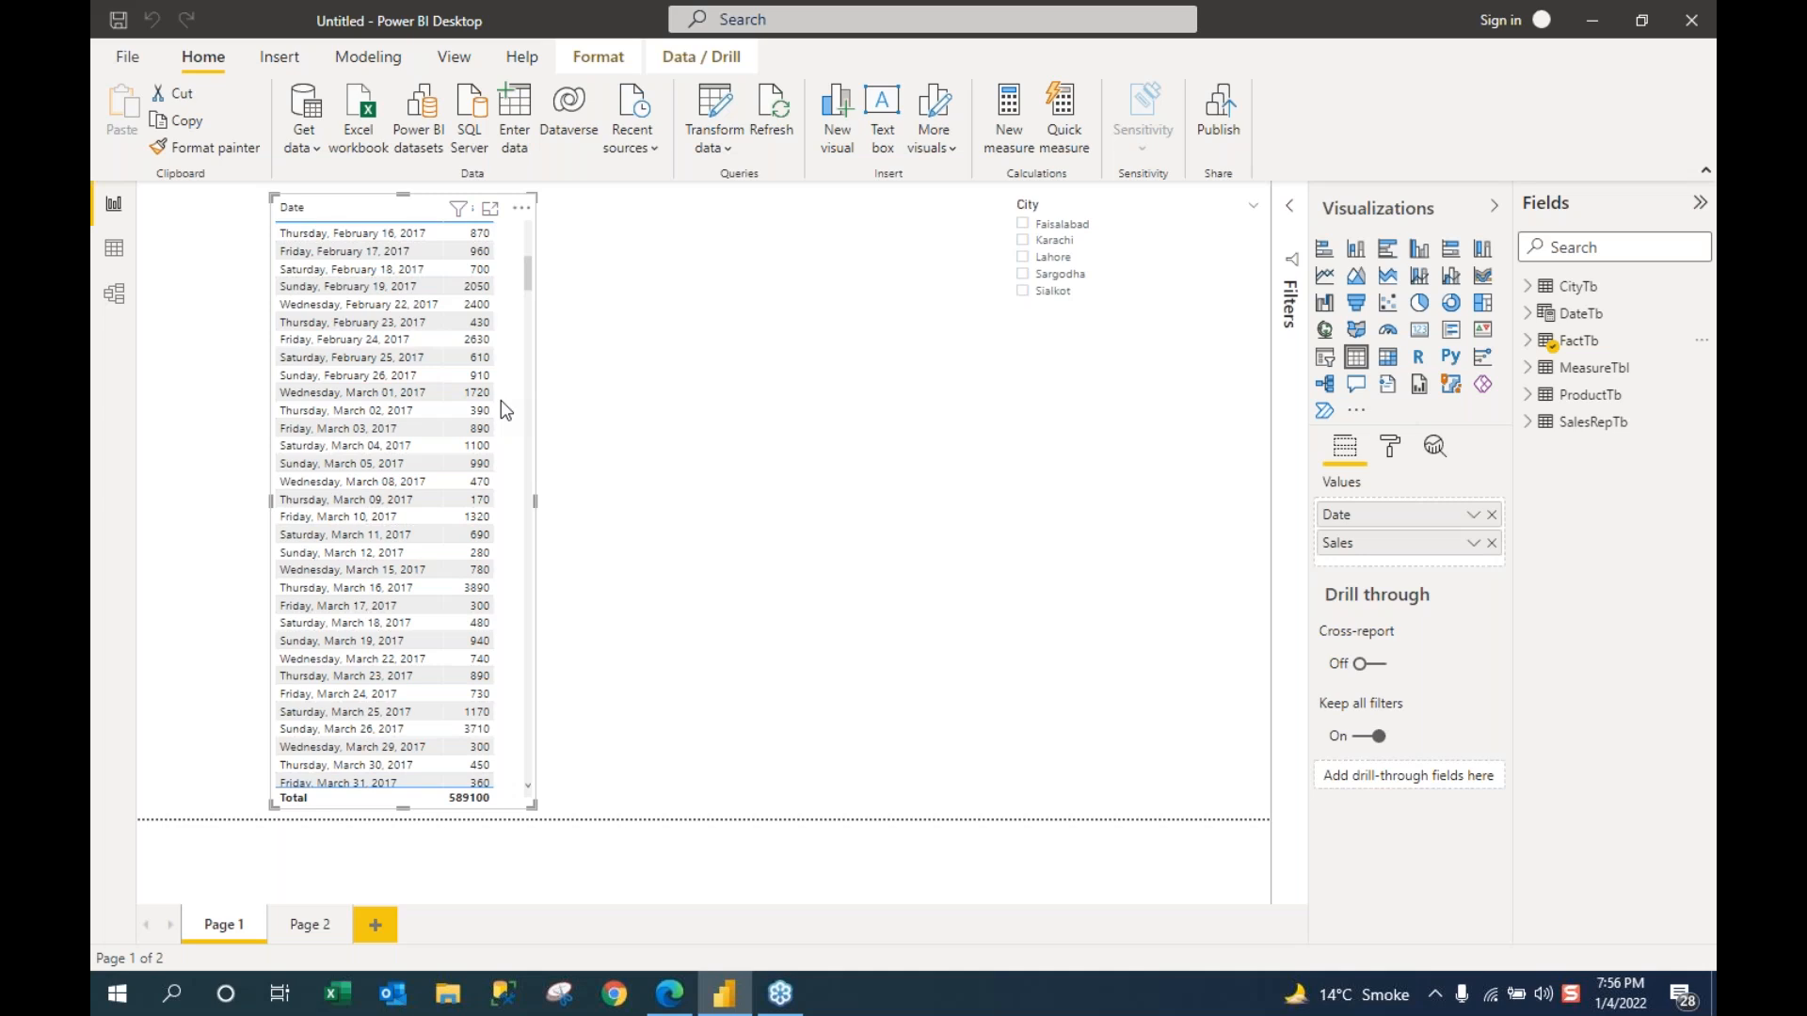
click(1531, 319)
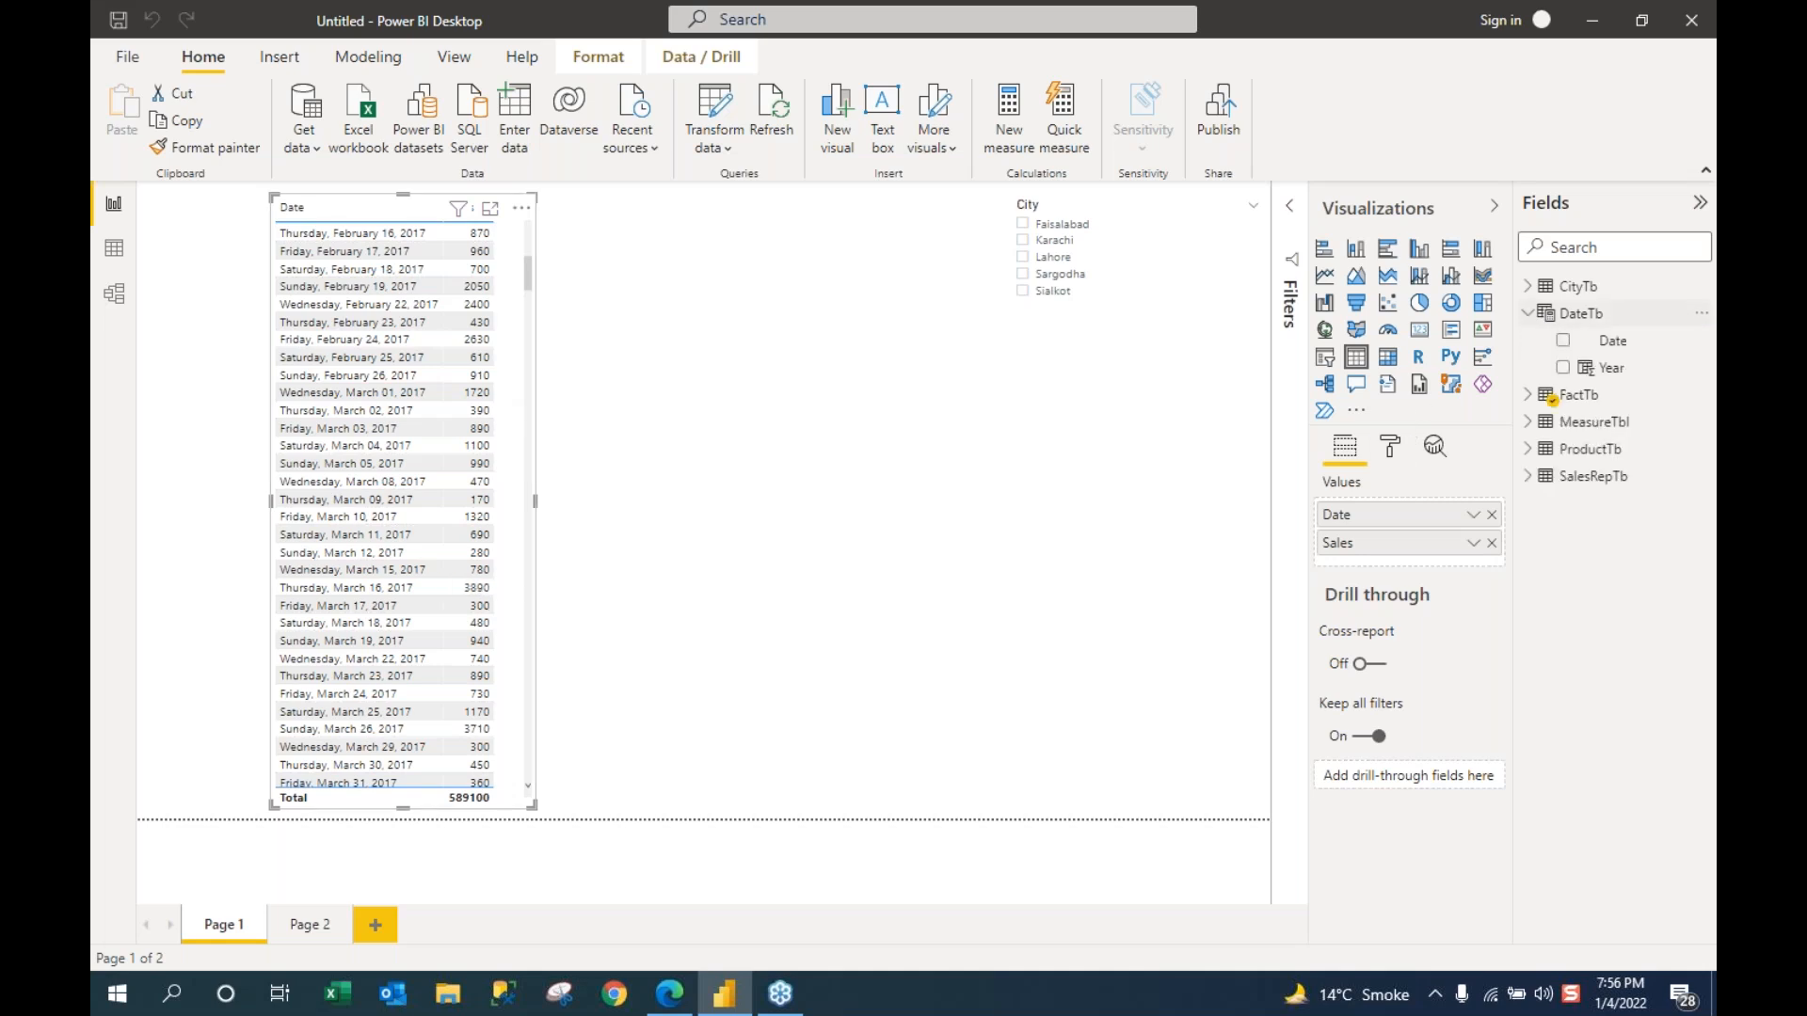
drag(1611, 367, 798, 574)
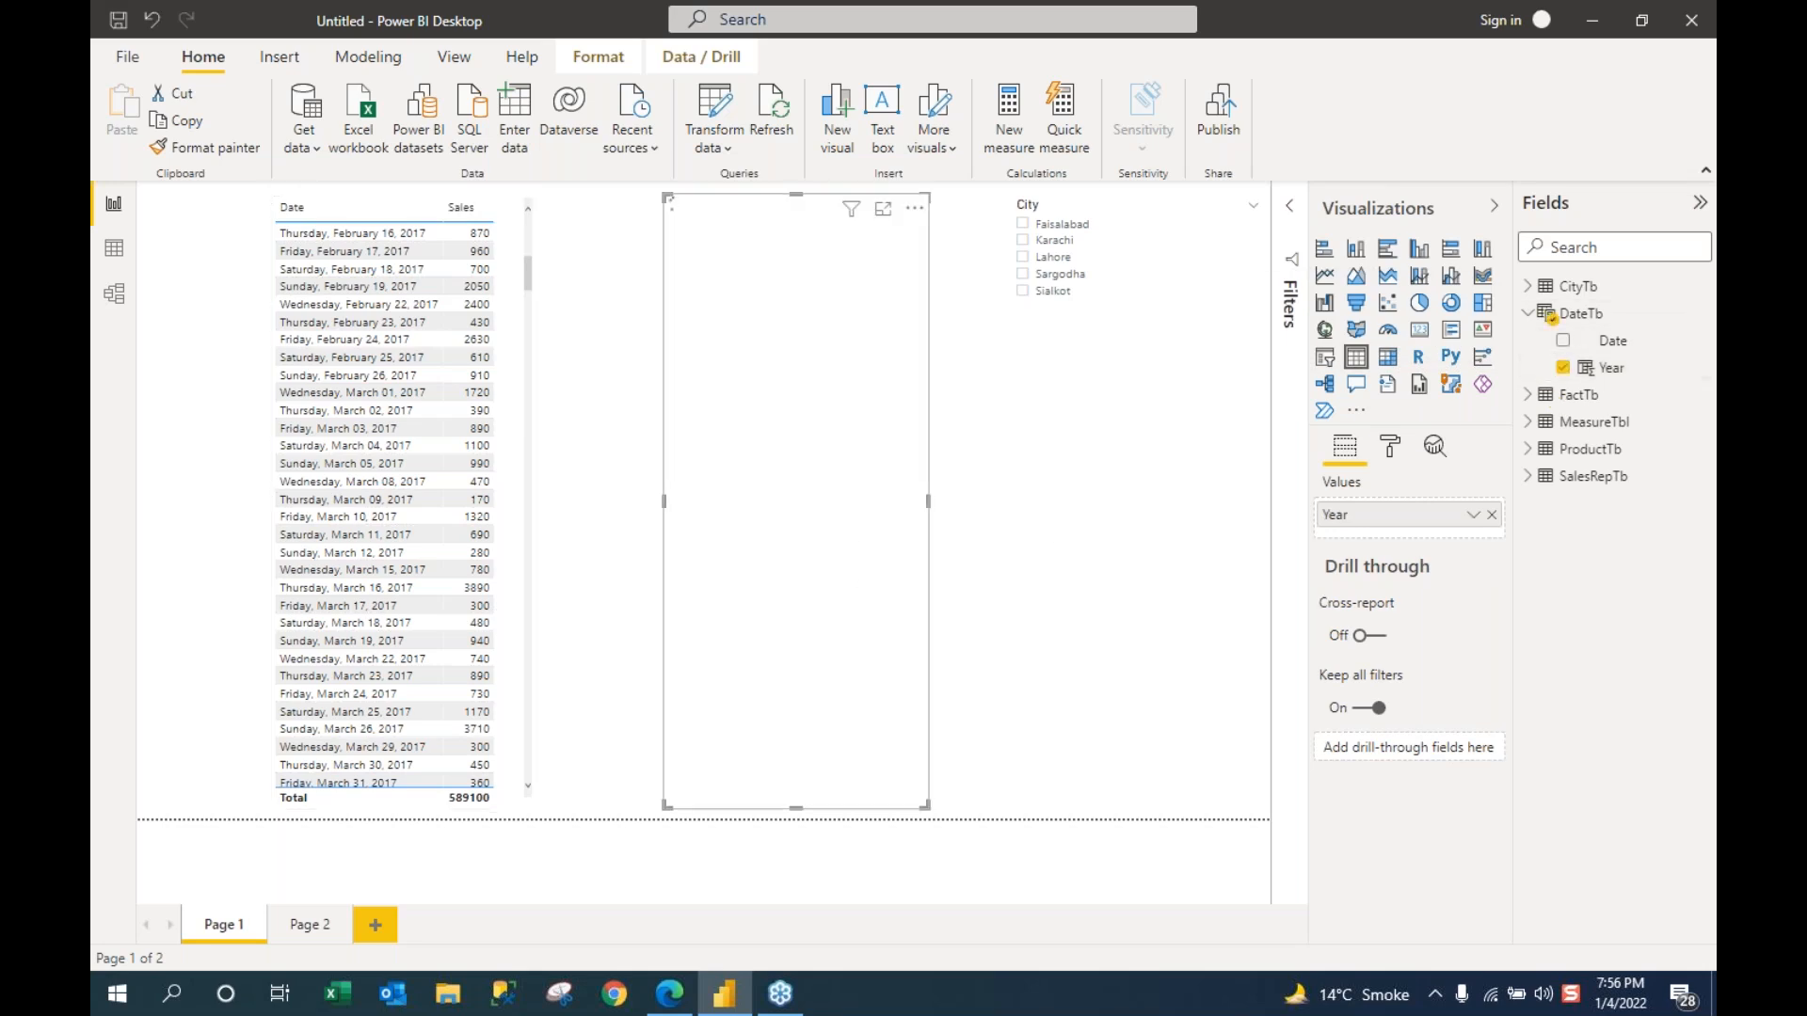
drag(669, 199, 670, 464)
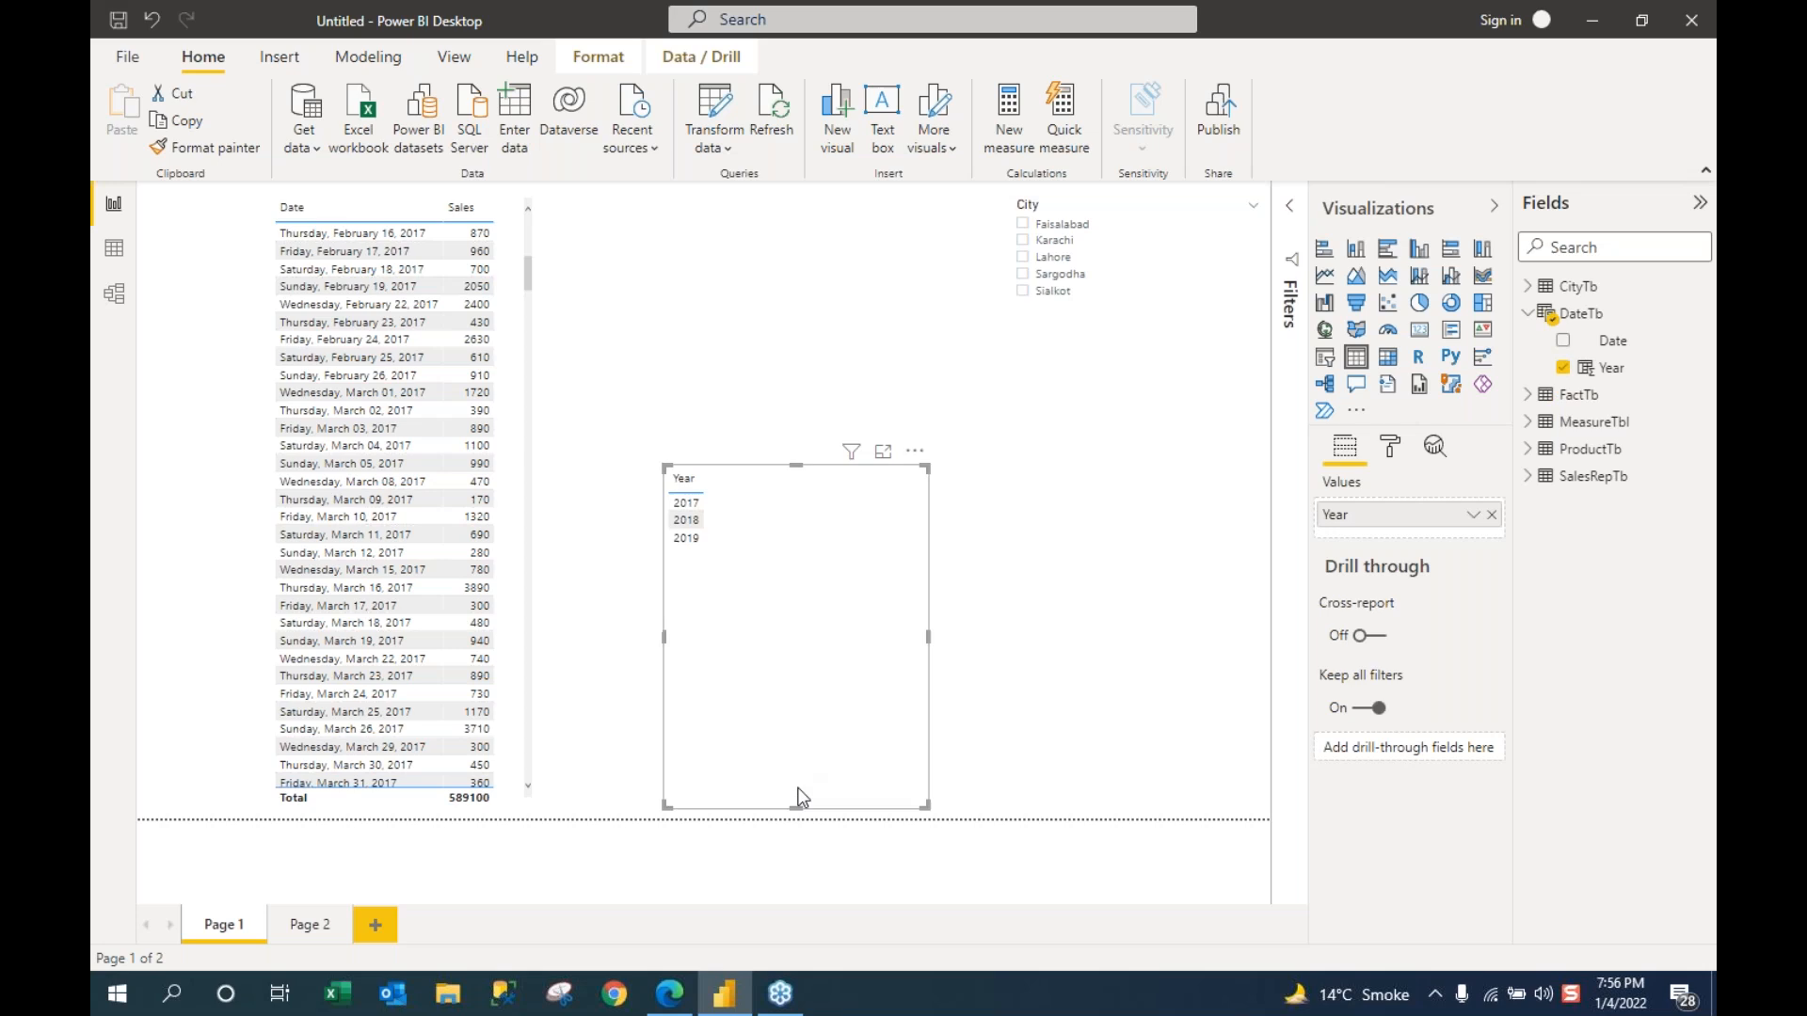
drag(797, 808, 795, 630)
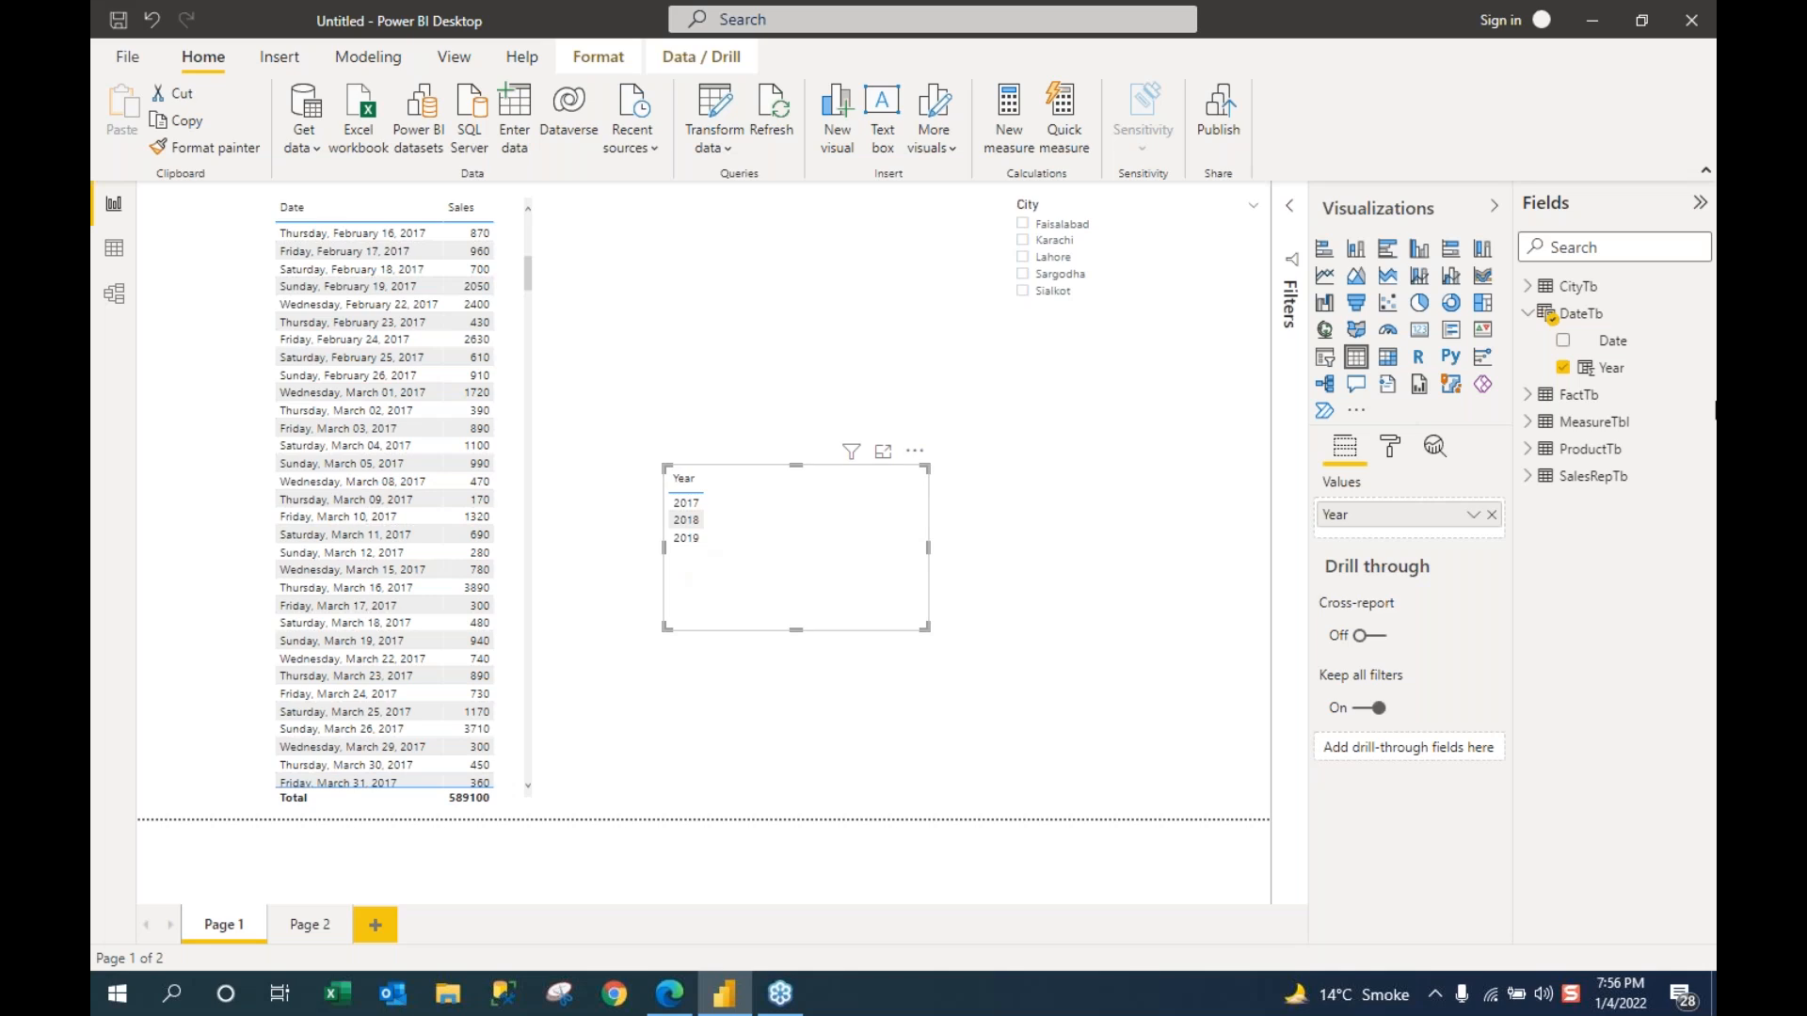
Step: Add FactTb Sales to the Year table, resize it, and go back to Data view
click(1528, 313)
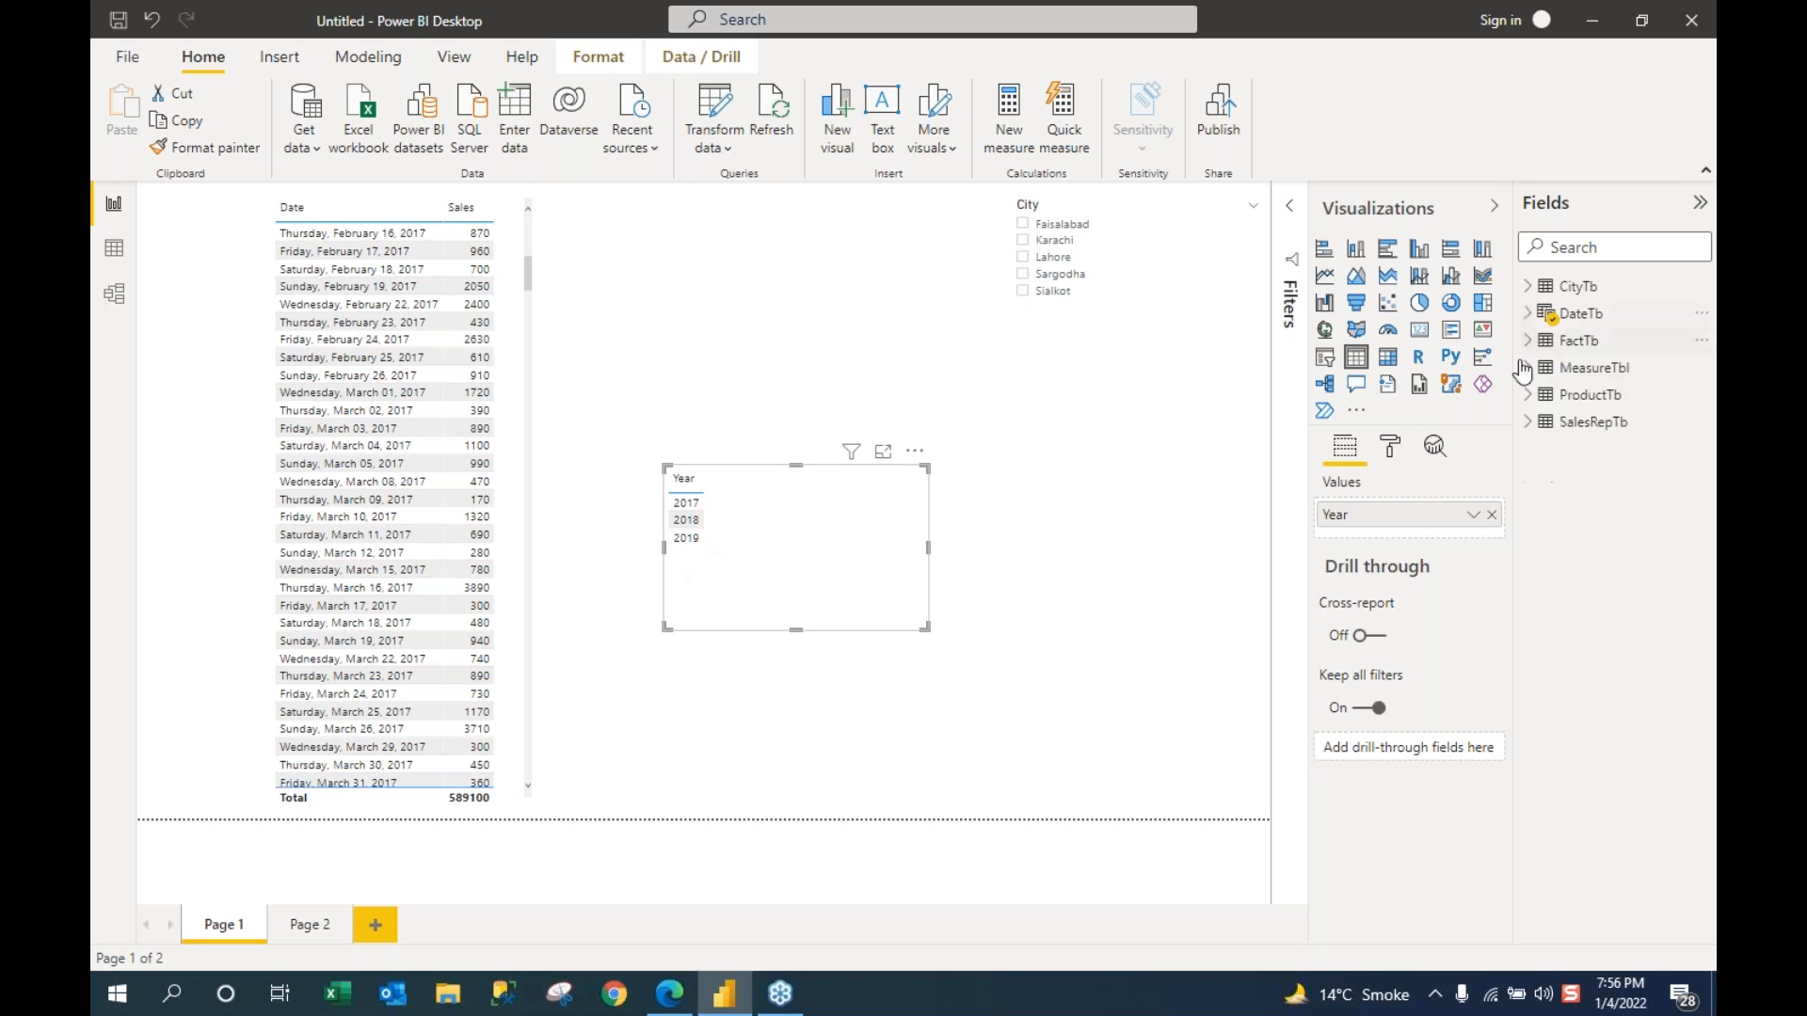
click(1529, 342)
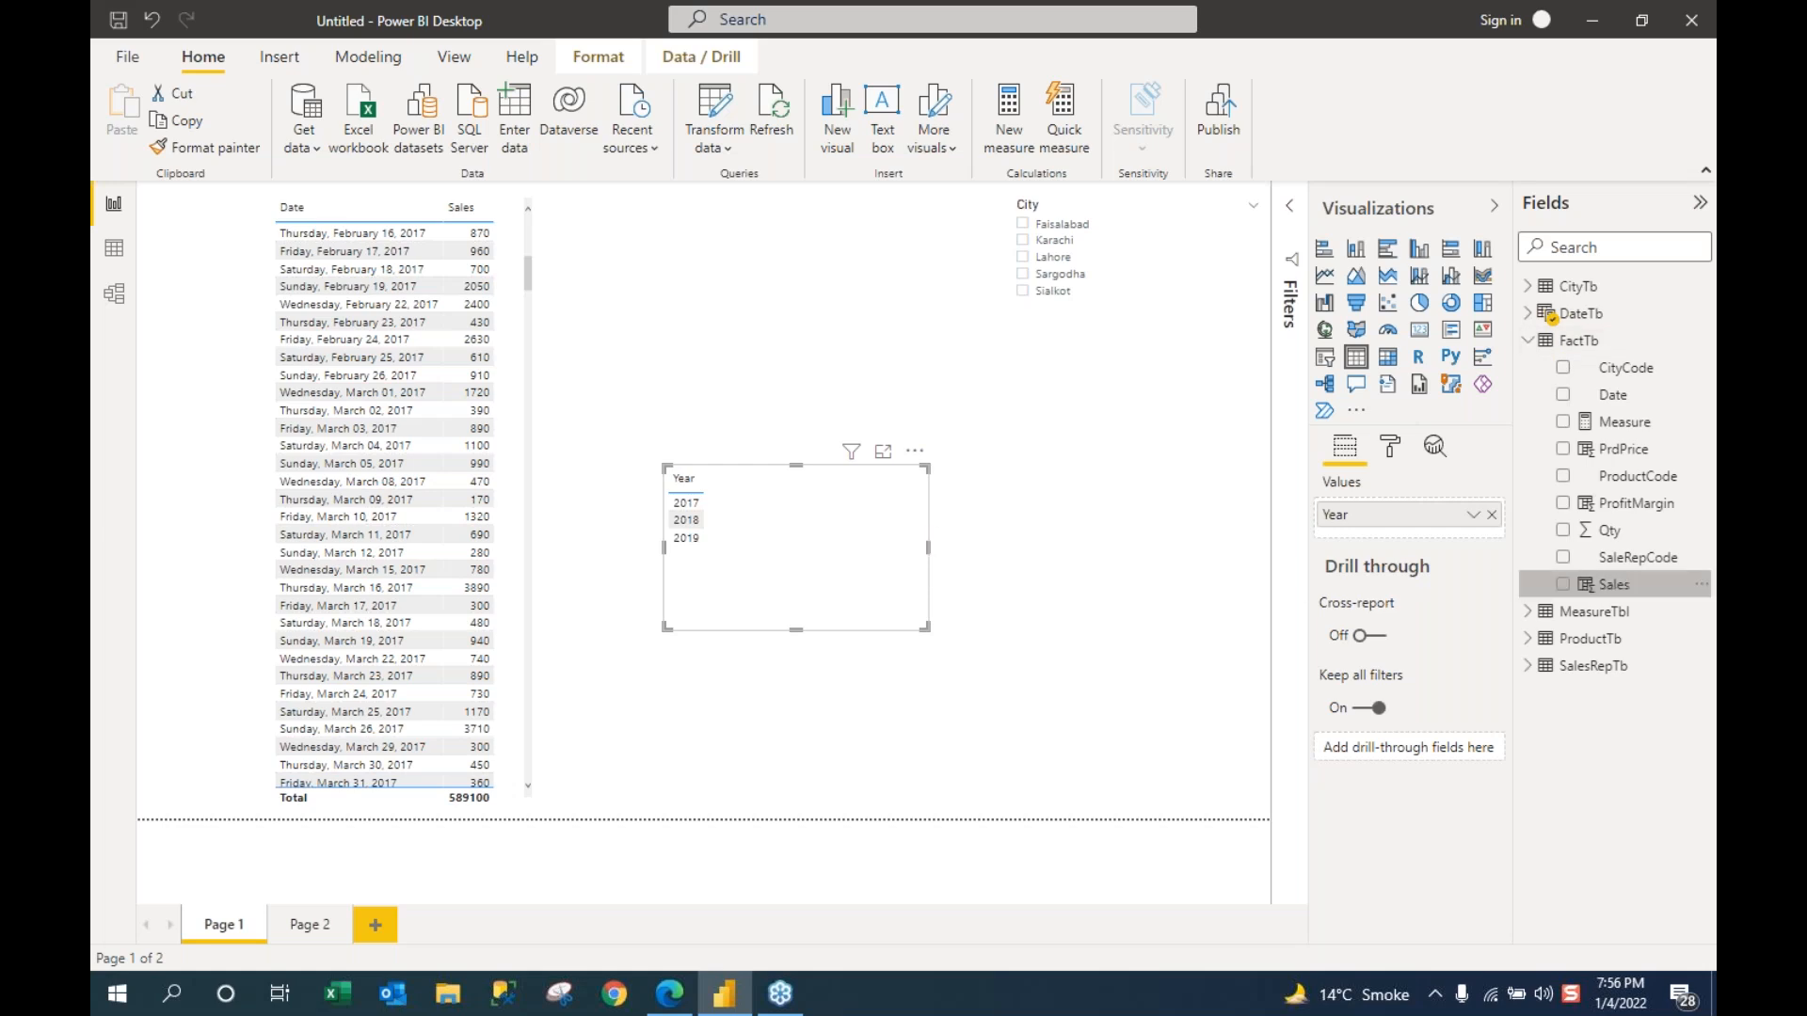
click(1563, 584)
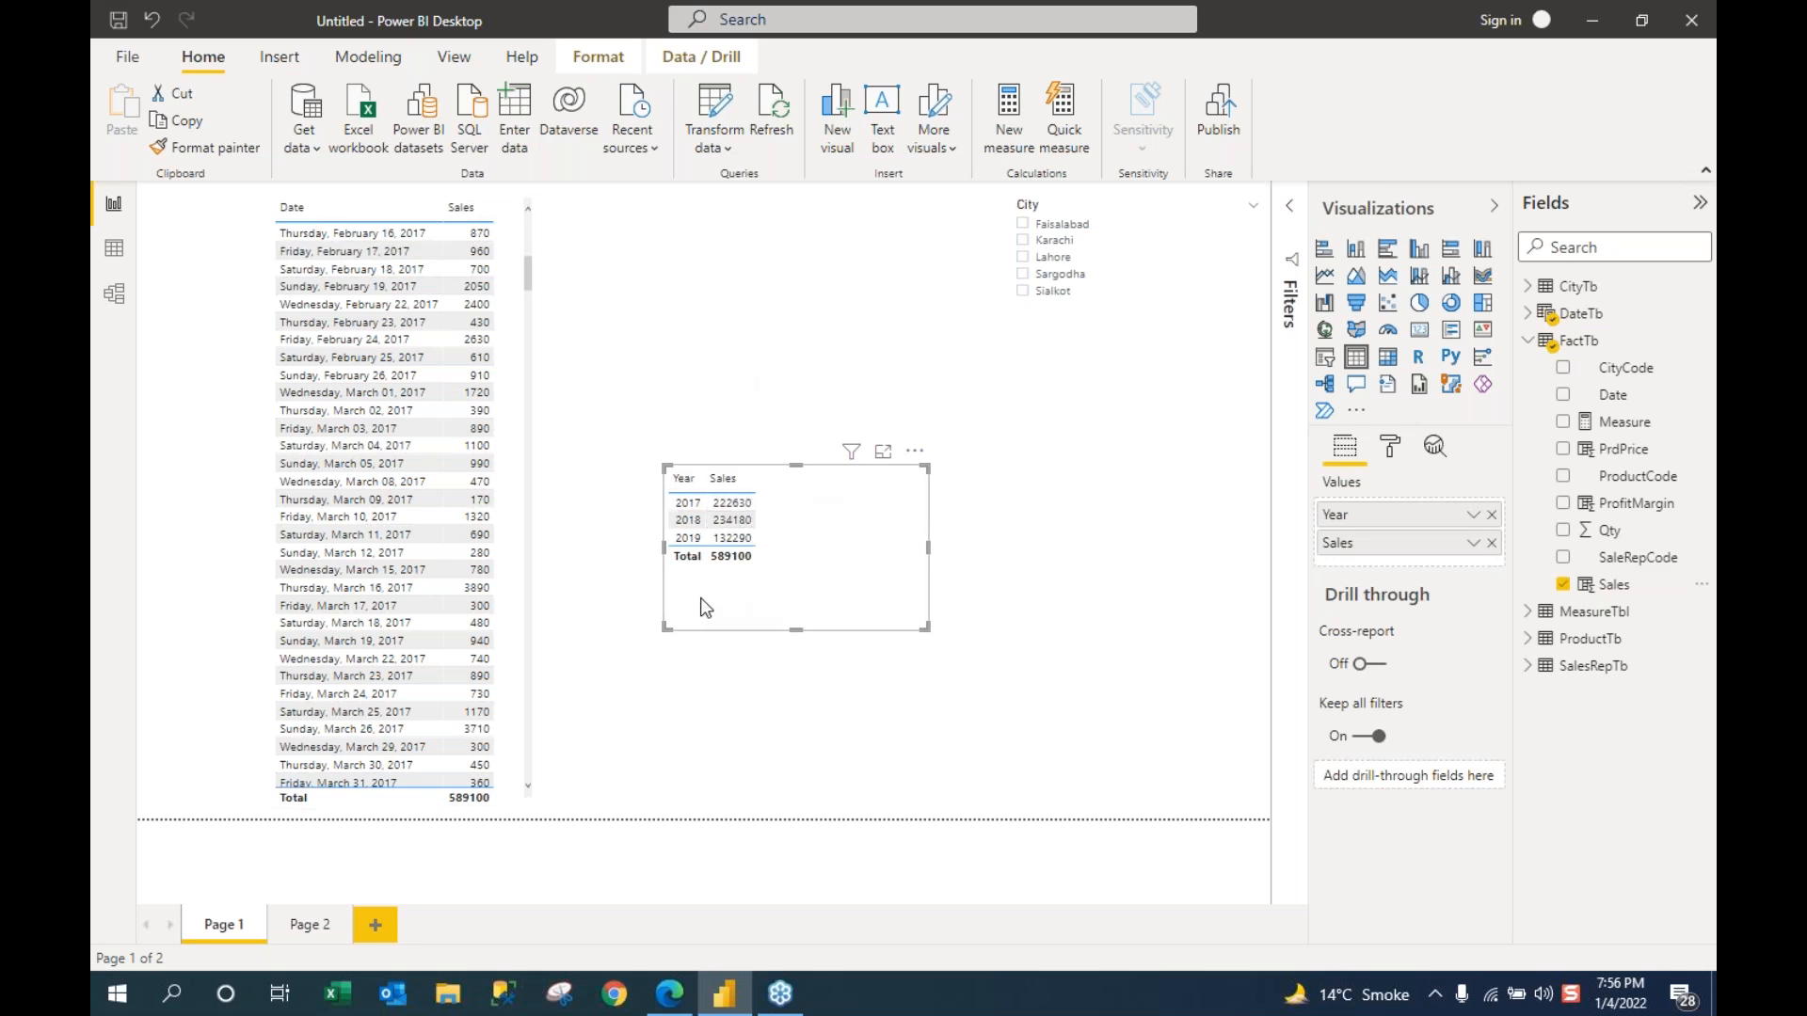
drag(797, 465, 783, 245)
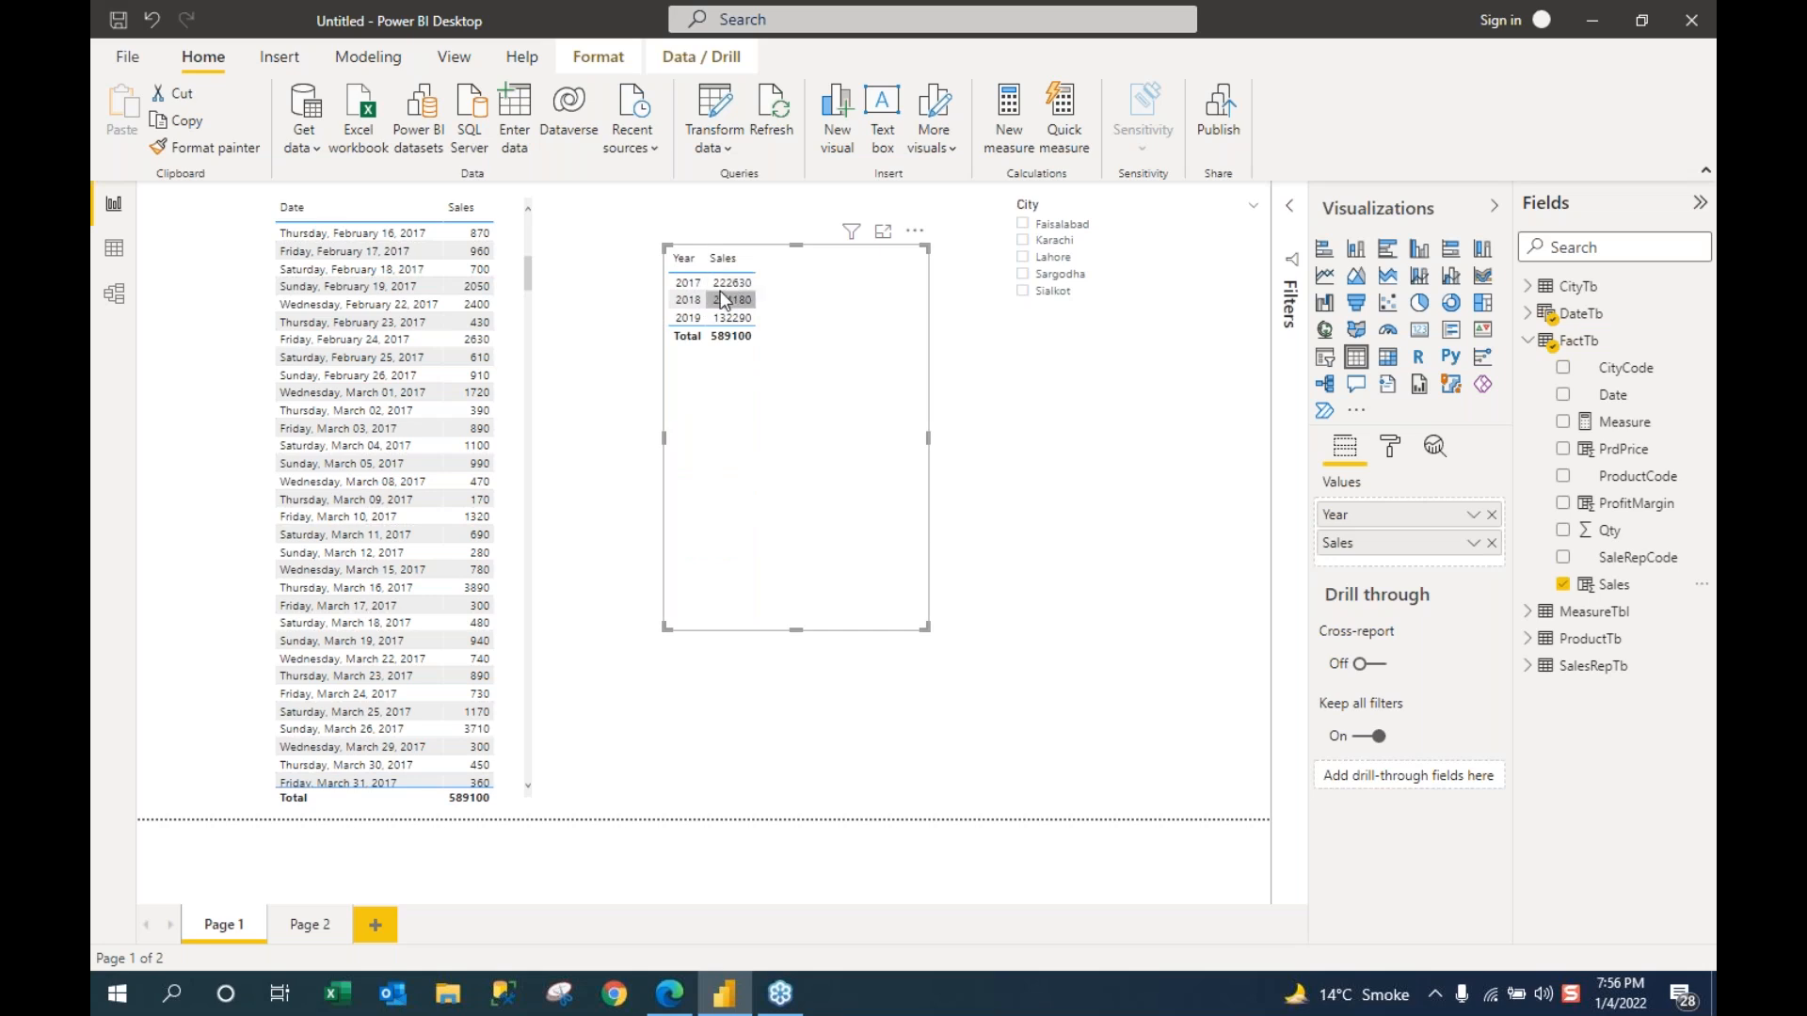
drag(800, 630, 785, 481)
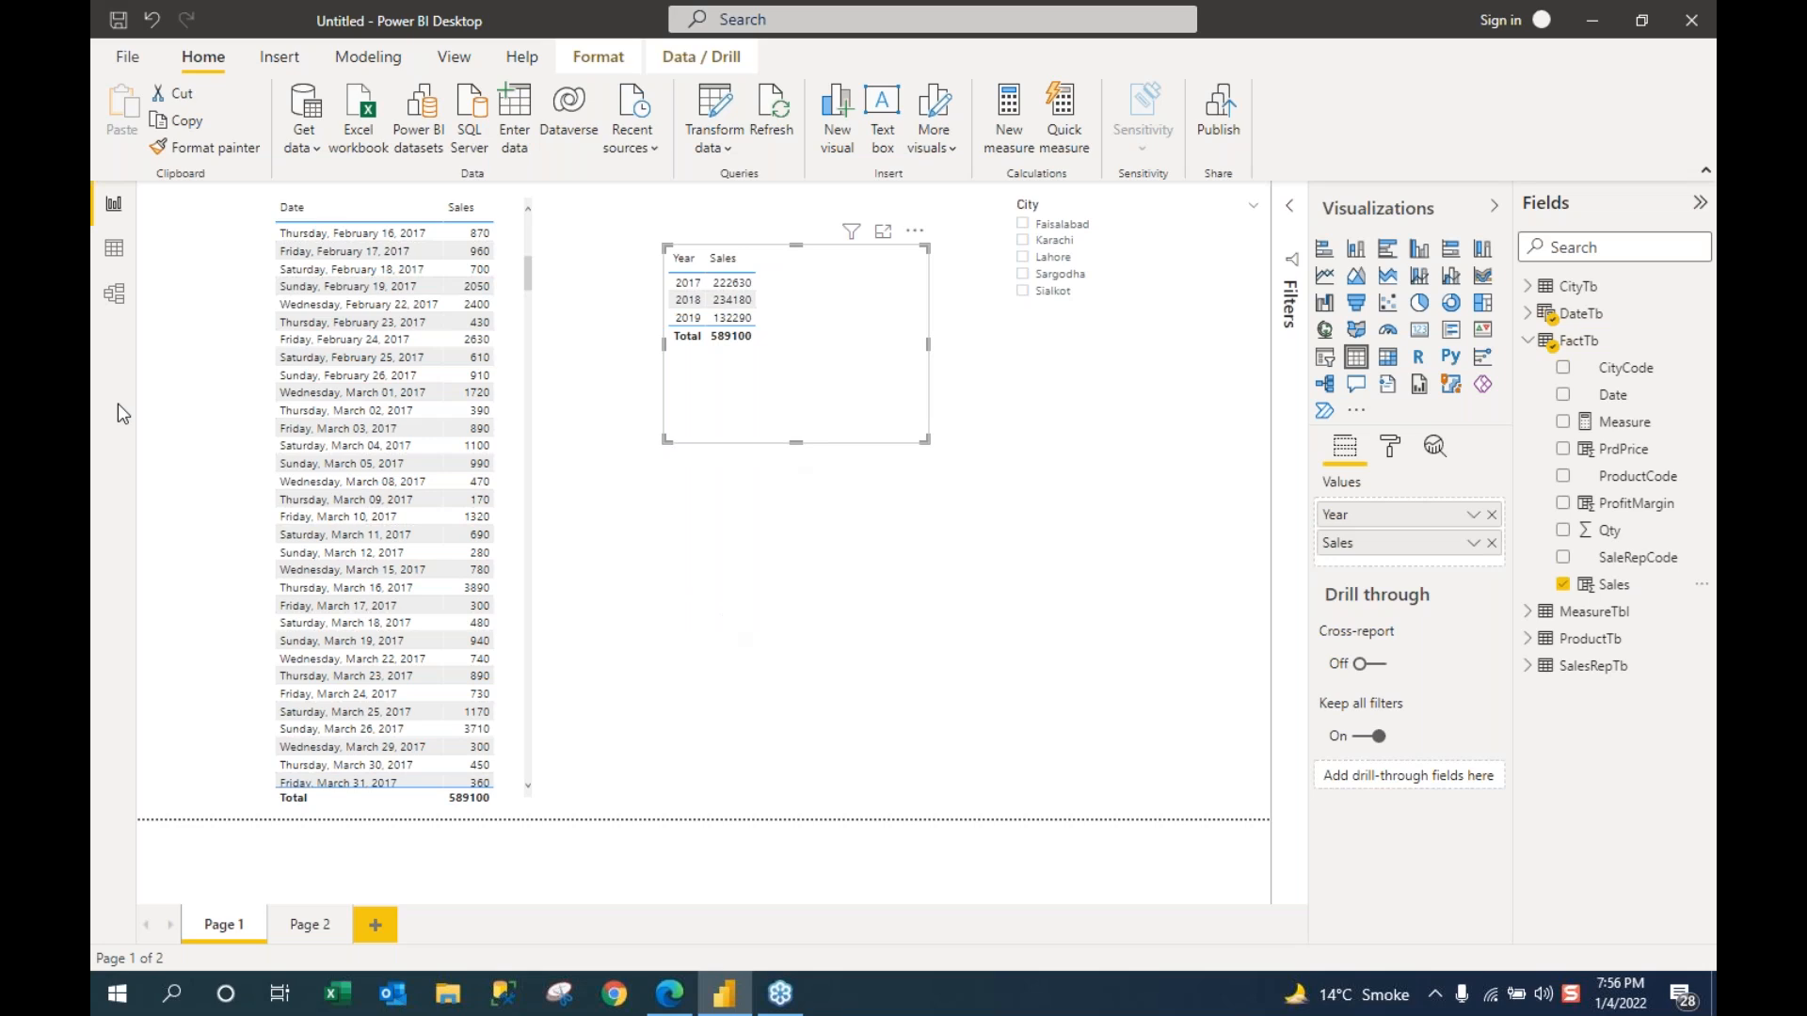
click(121, 258)
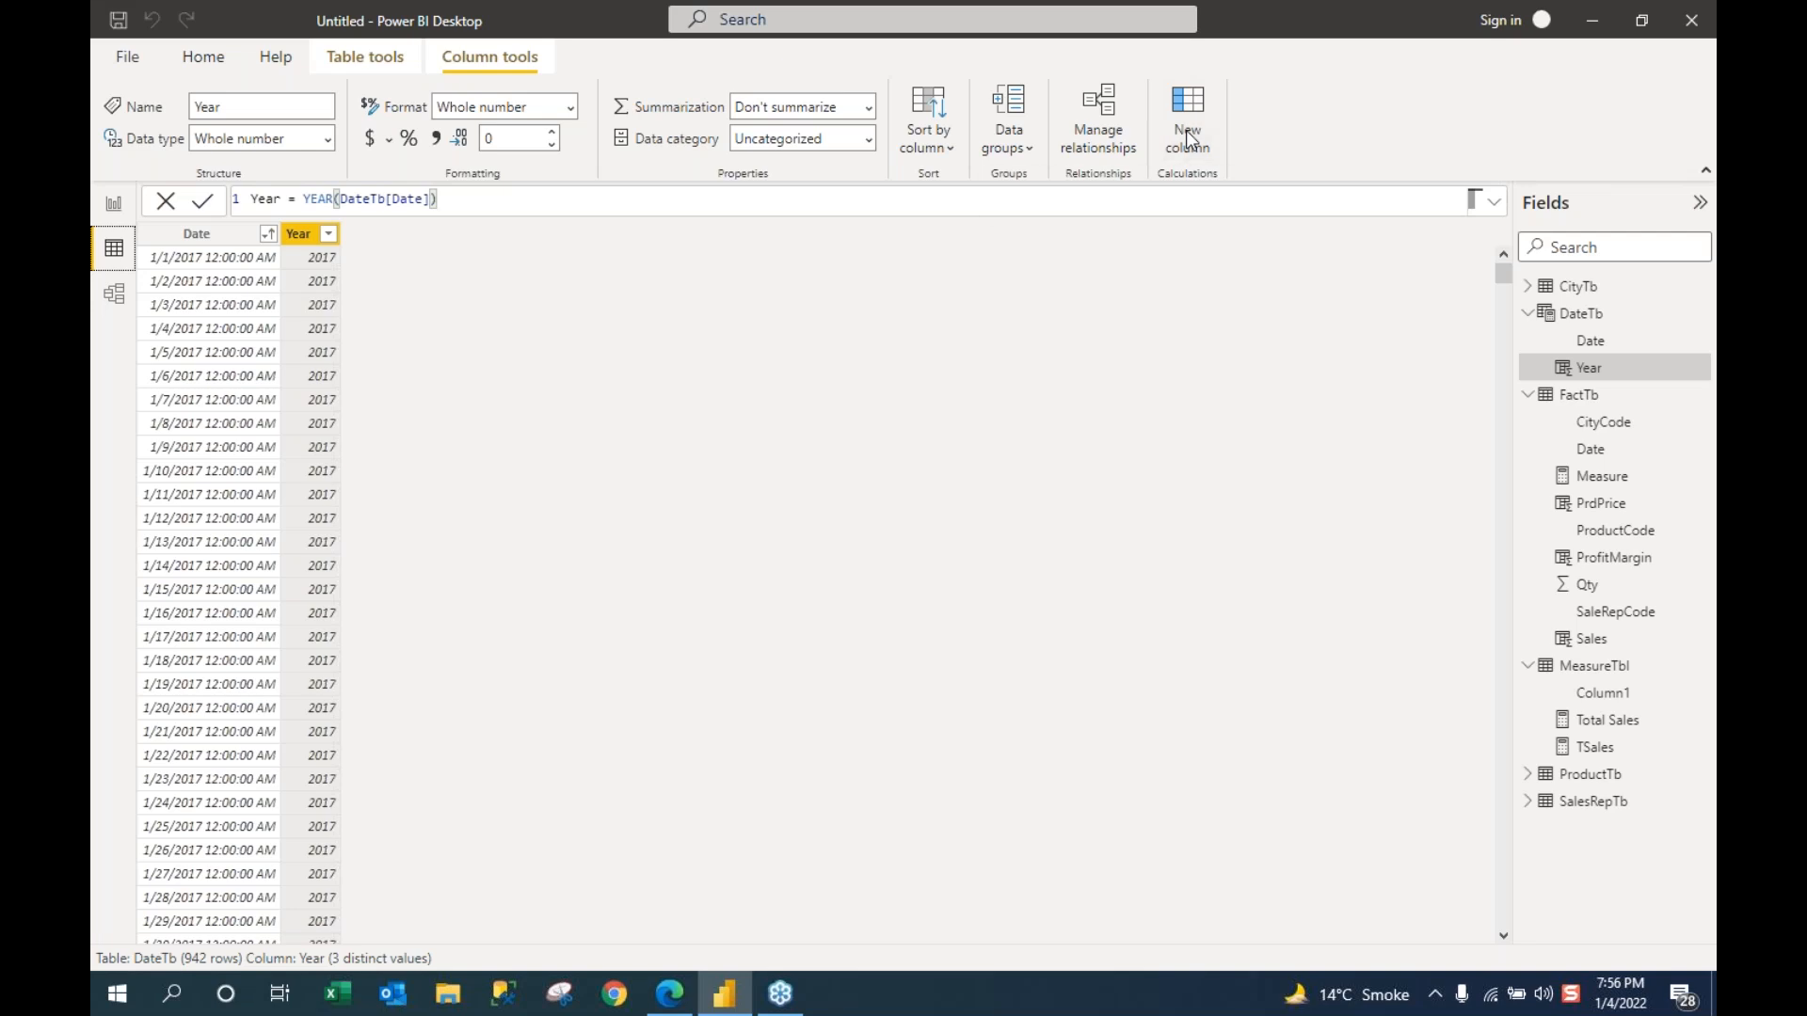
click(1188, 122)
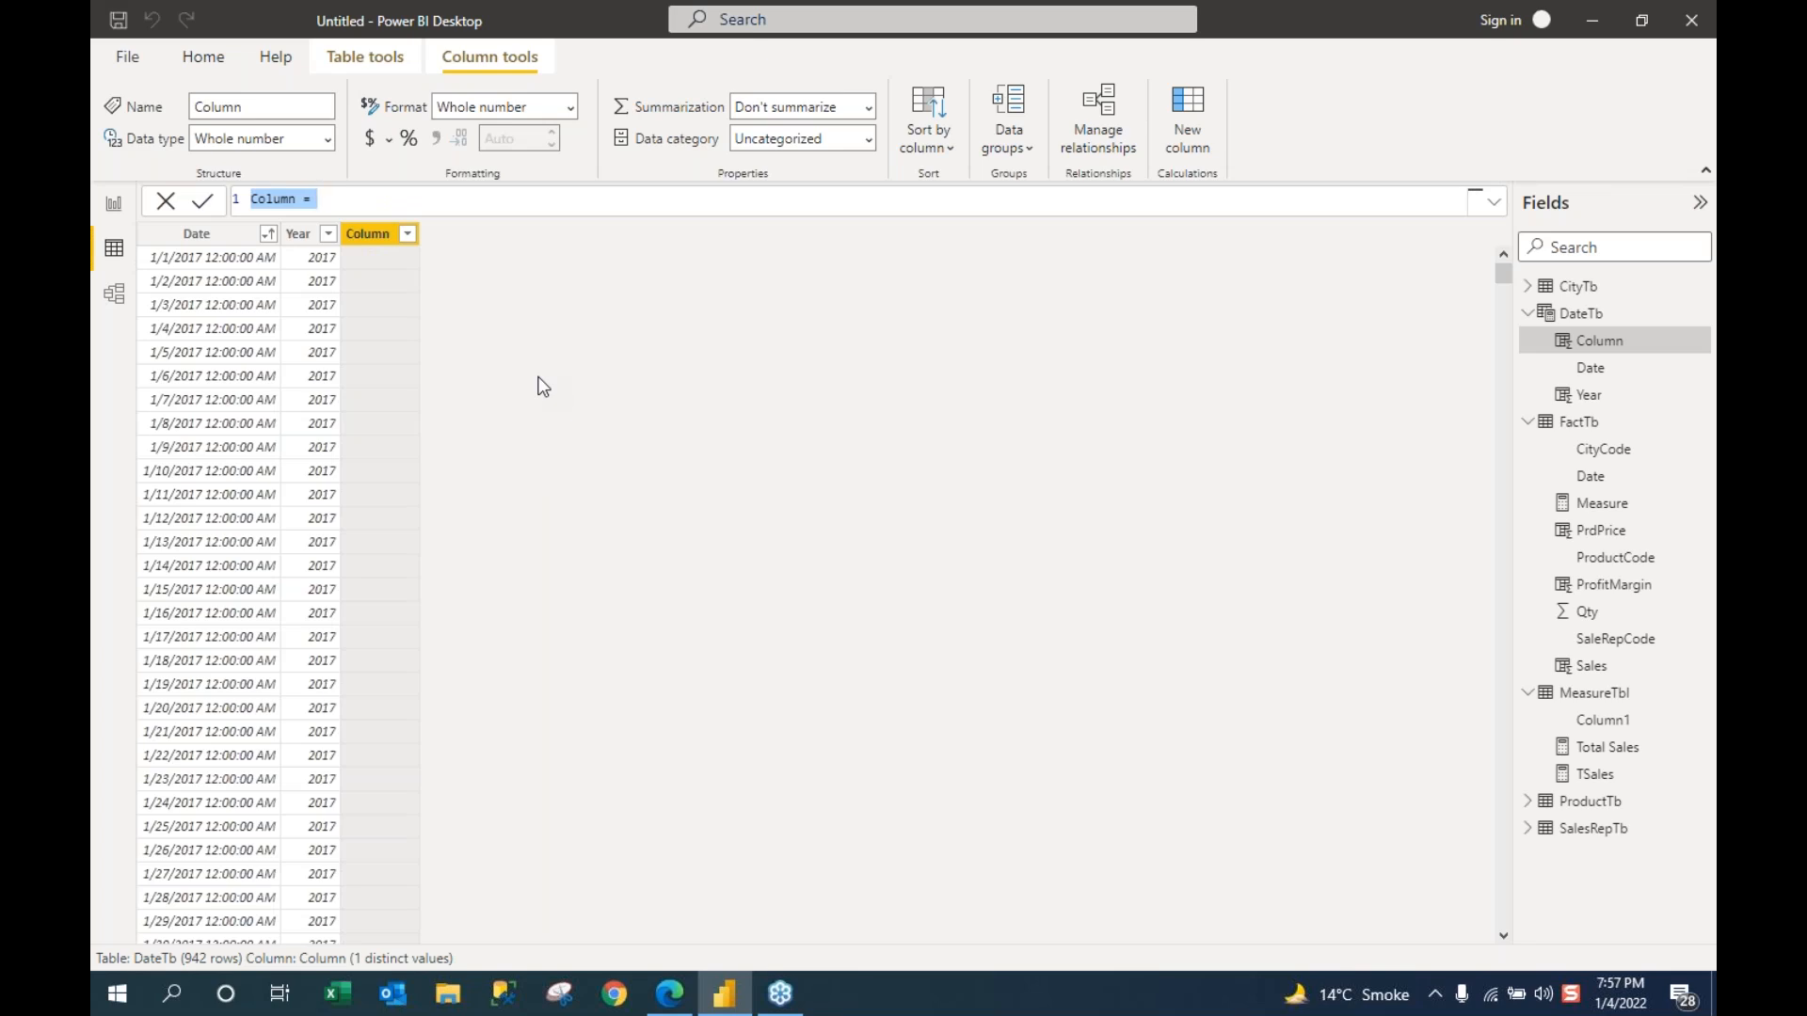
text(Month)
text( =)
text(f)
key(BackSpace)
text(month)
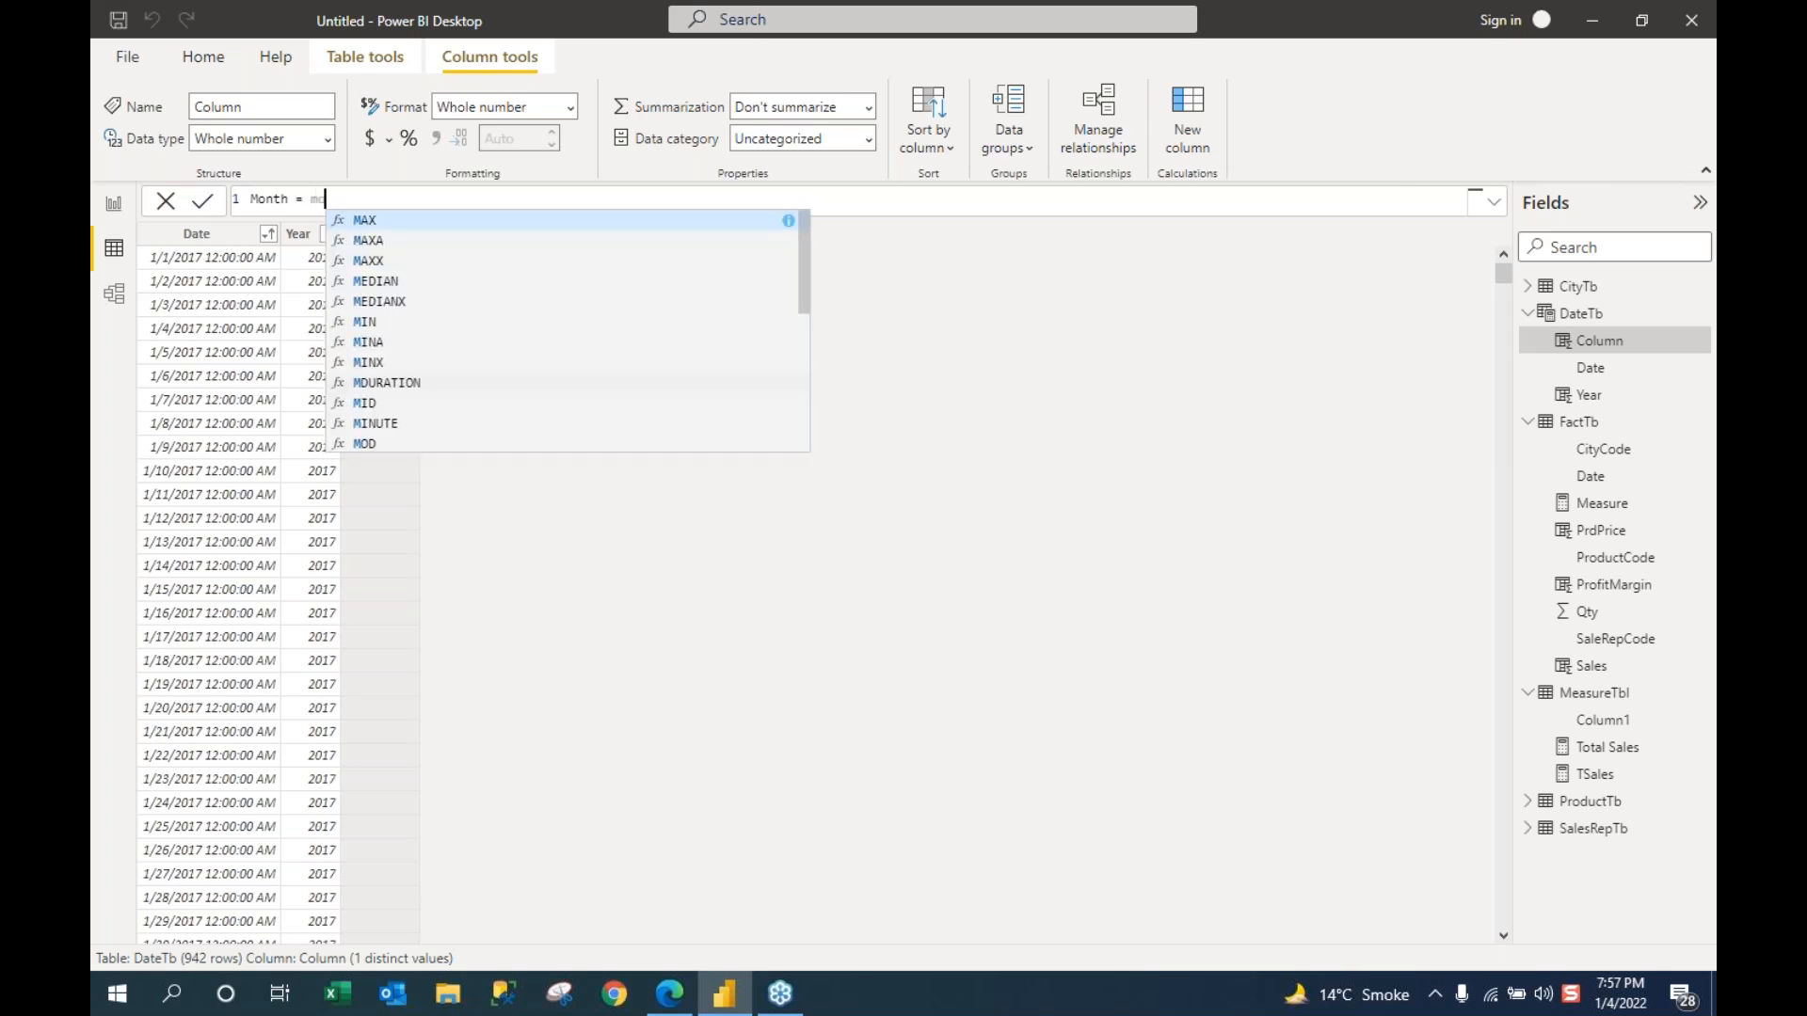
key(Tab)
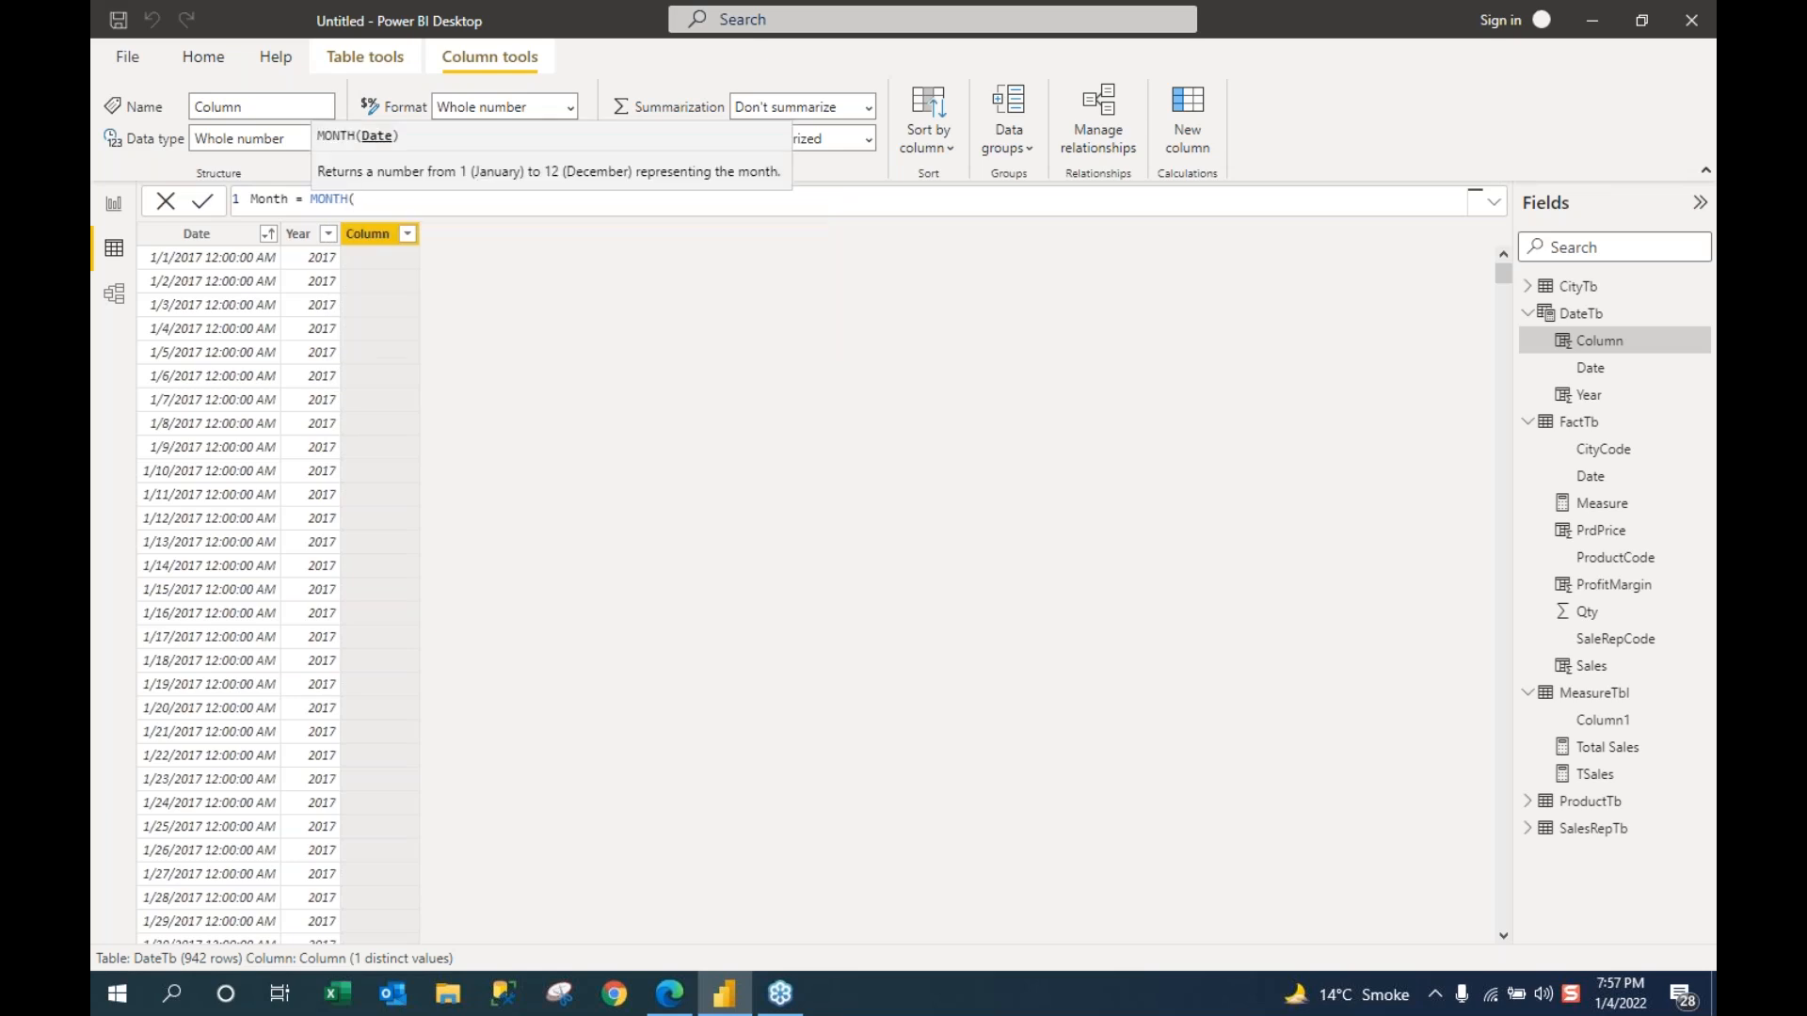
text(datetb)
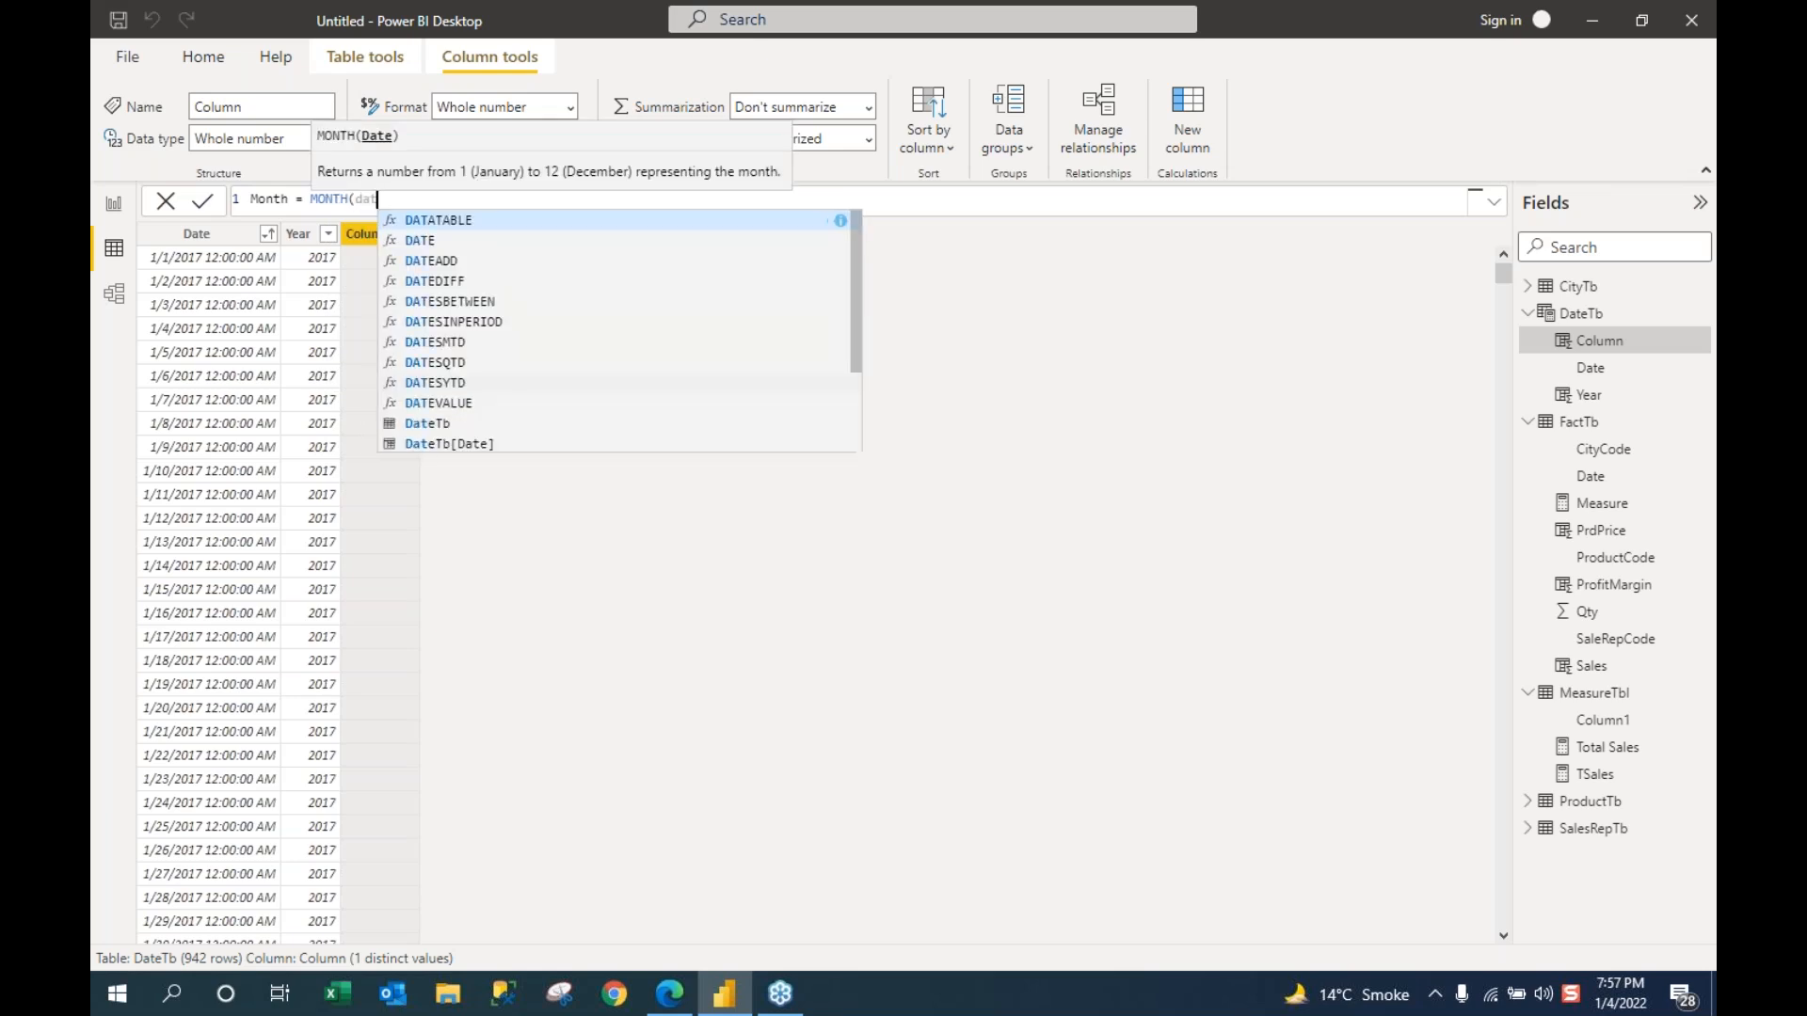
key(Down)
key(Down)
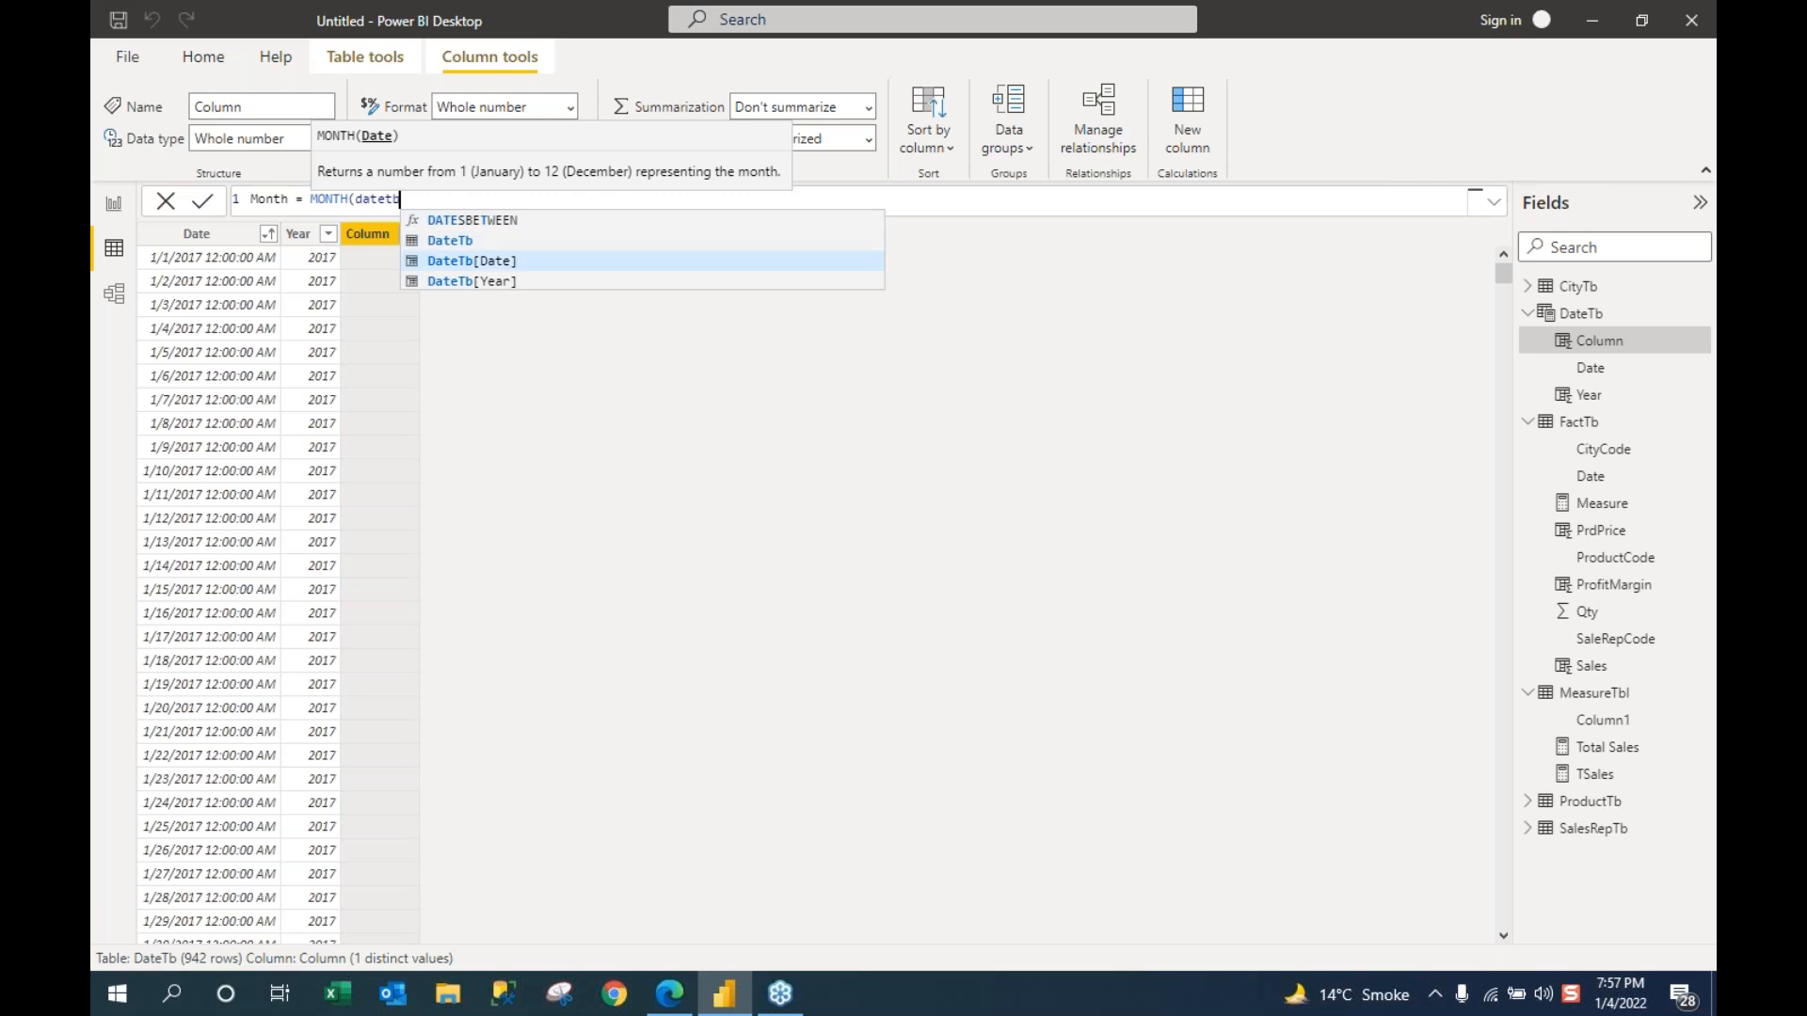
key(Tab)
text())
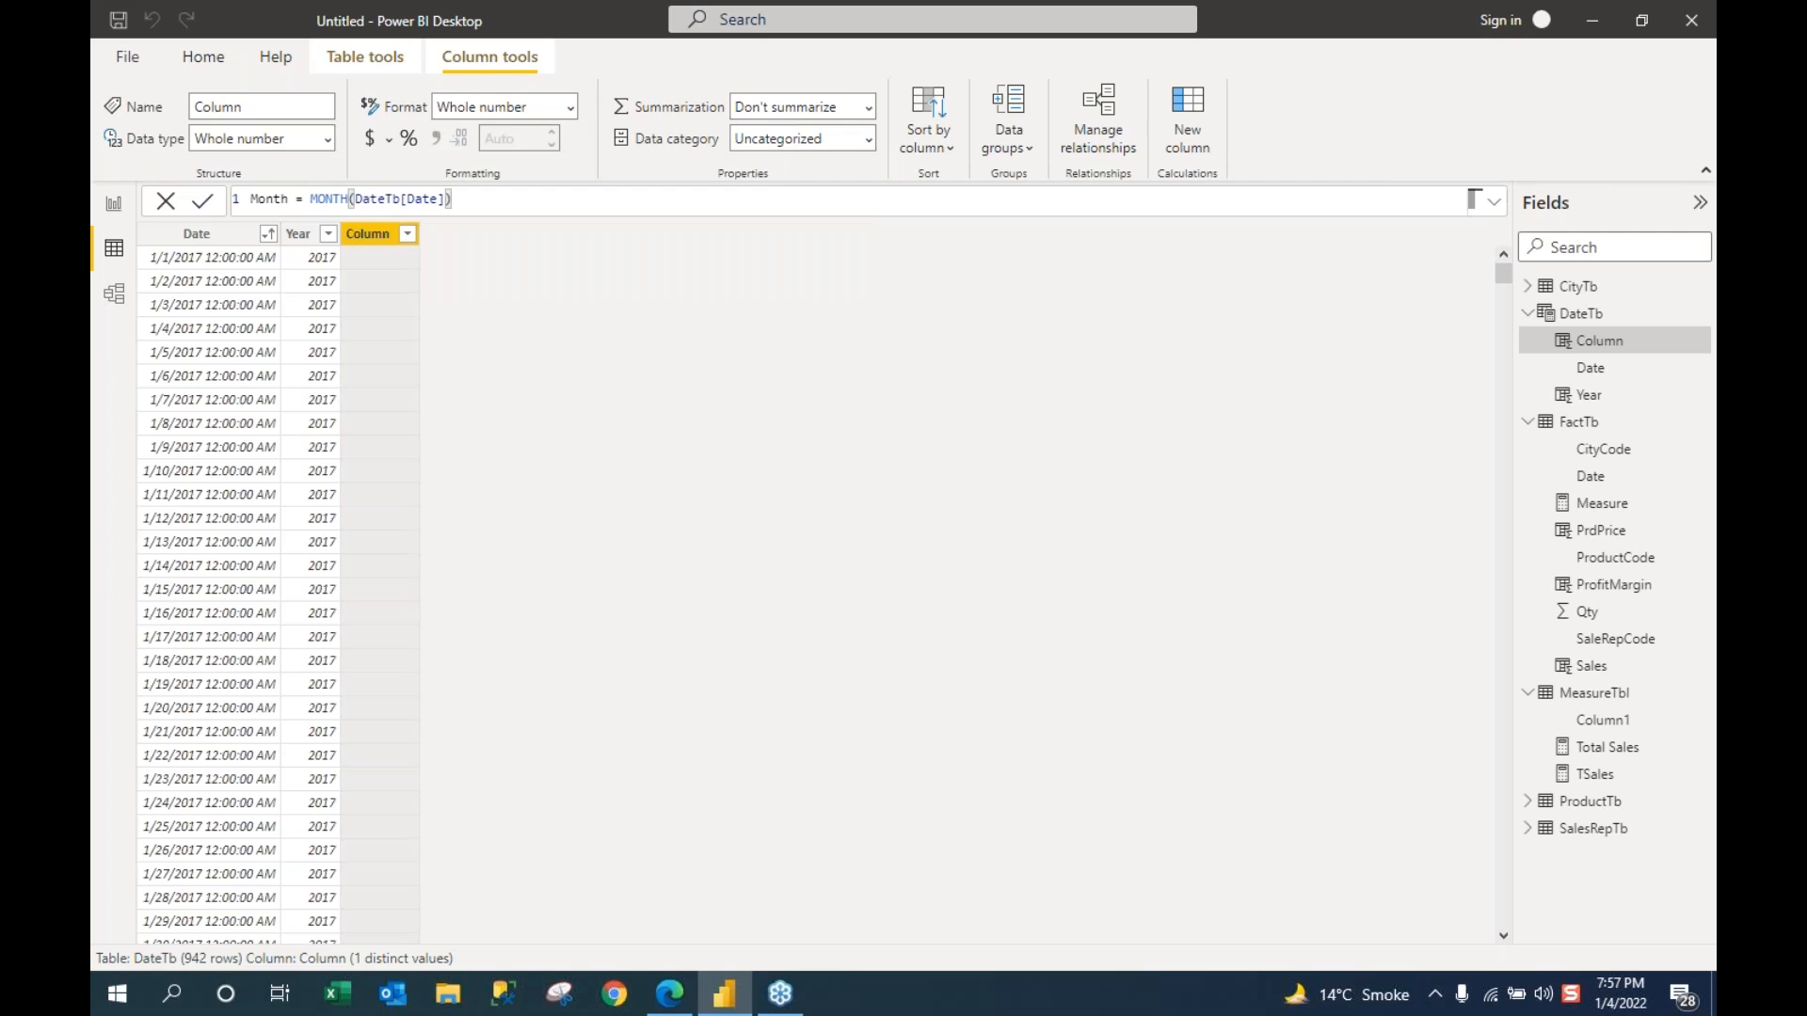
key(Return)
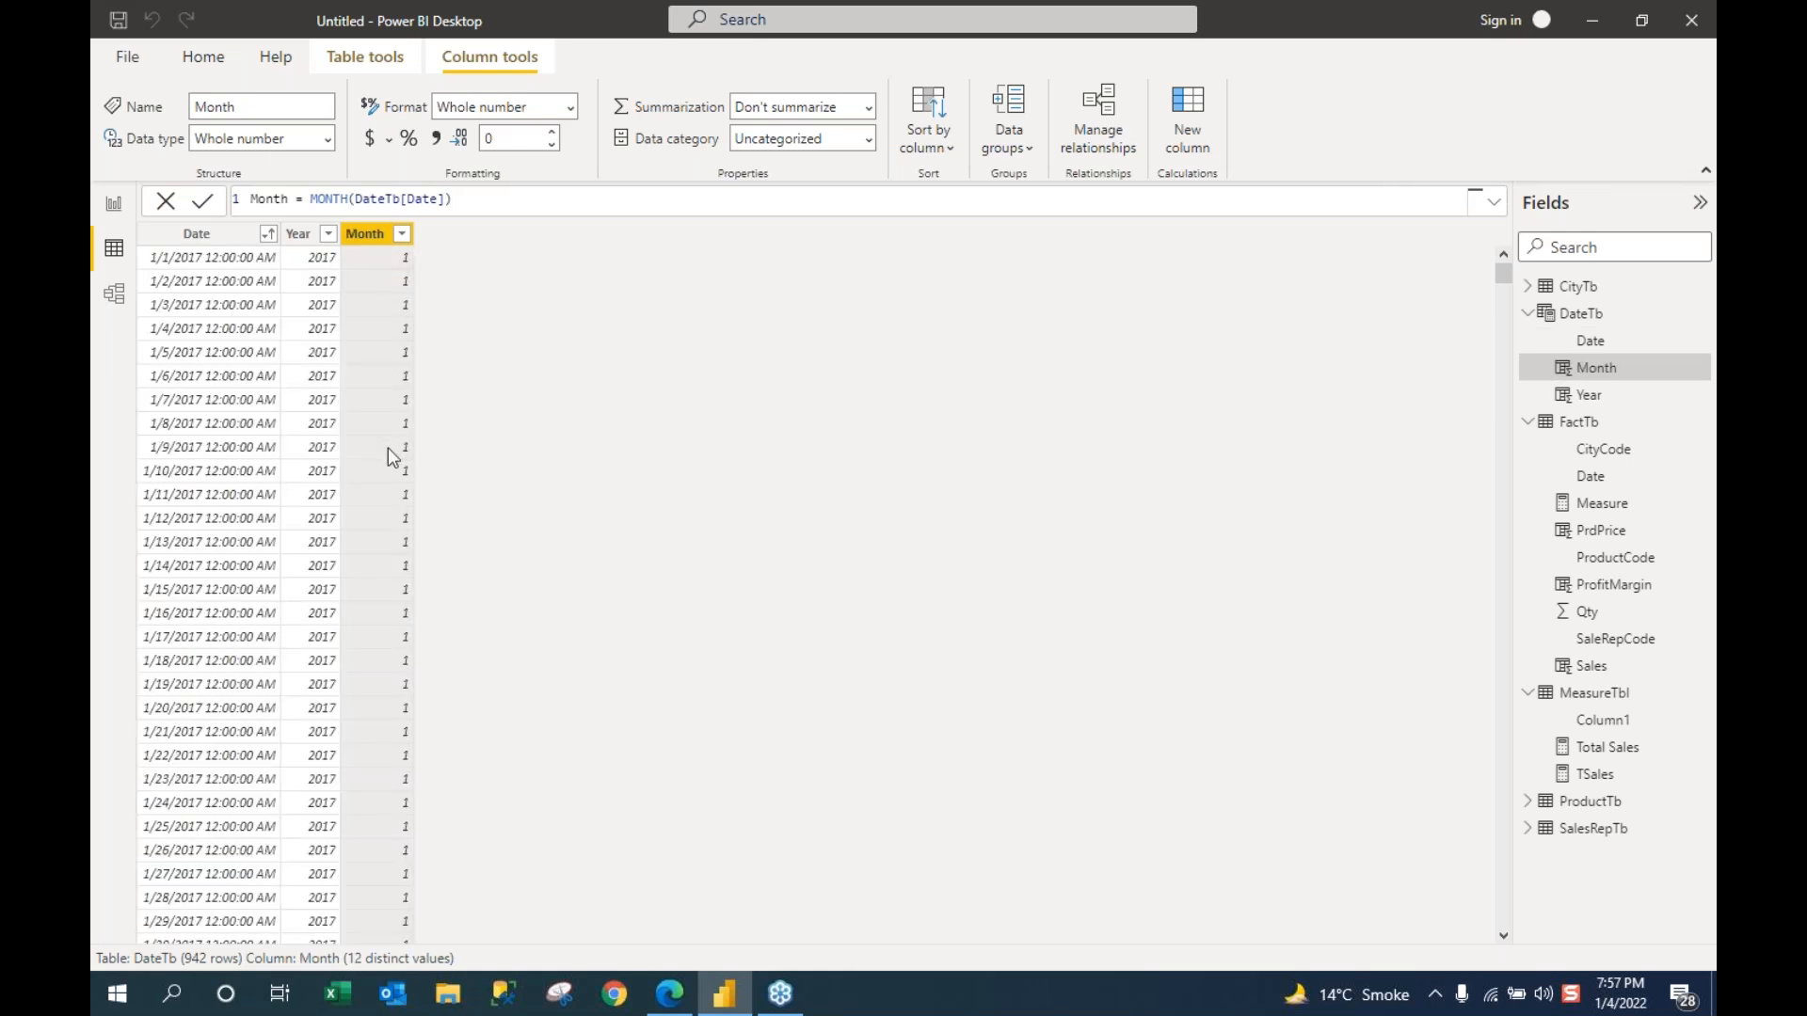
scroll(388, 448, down, 10)
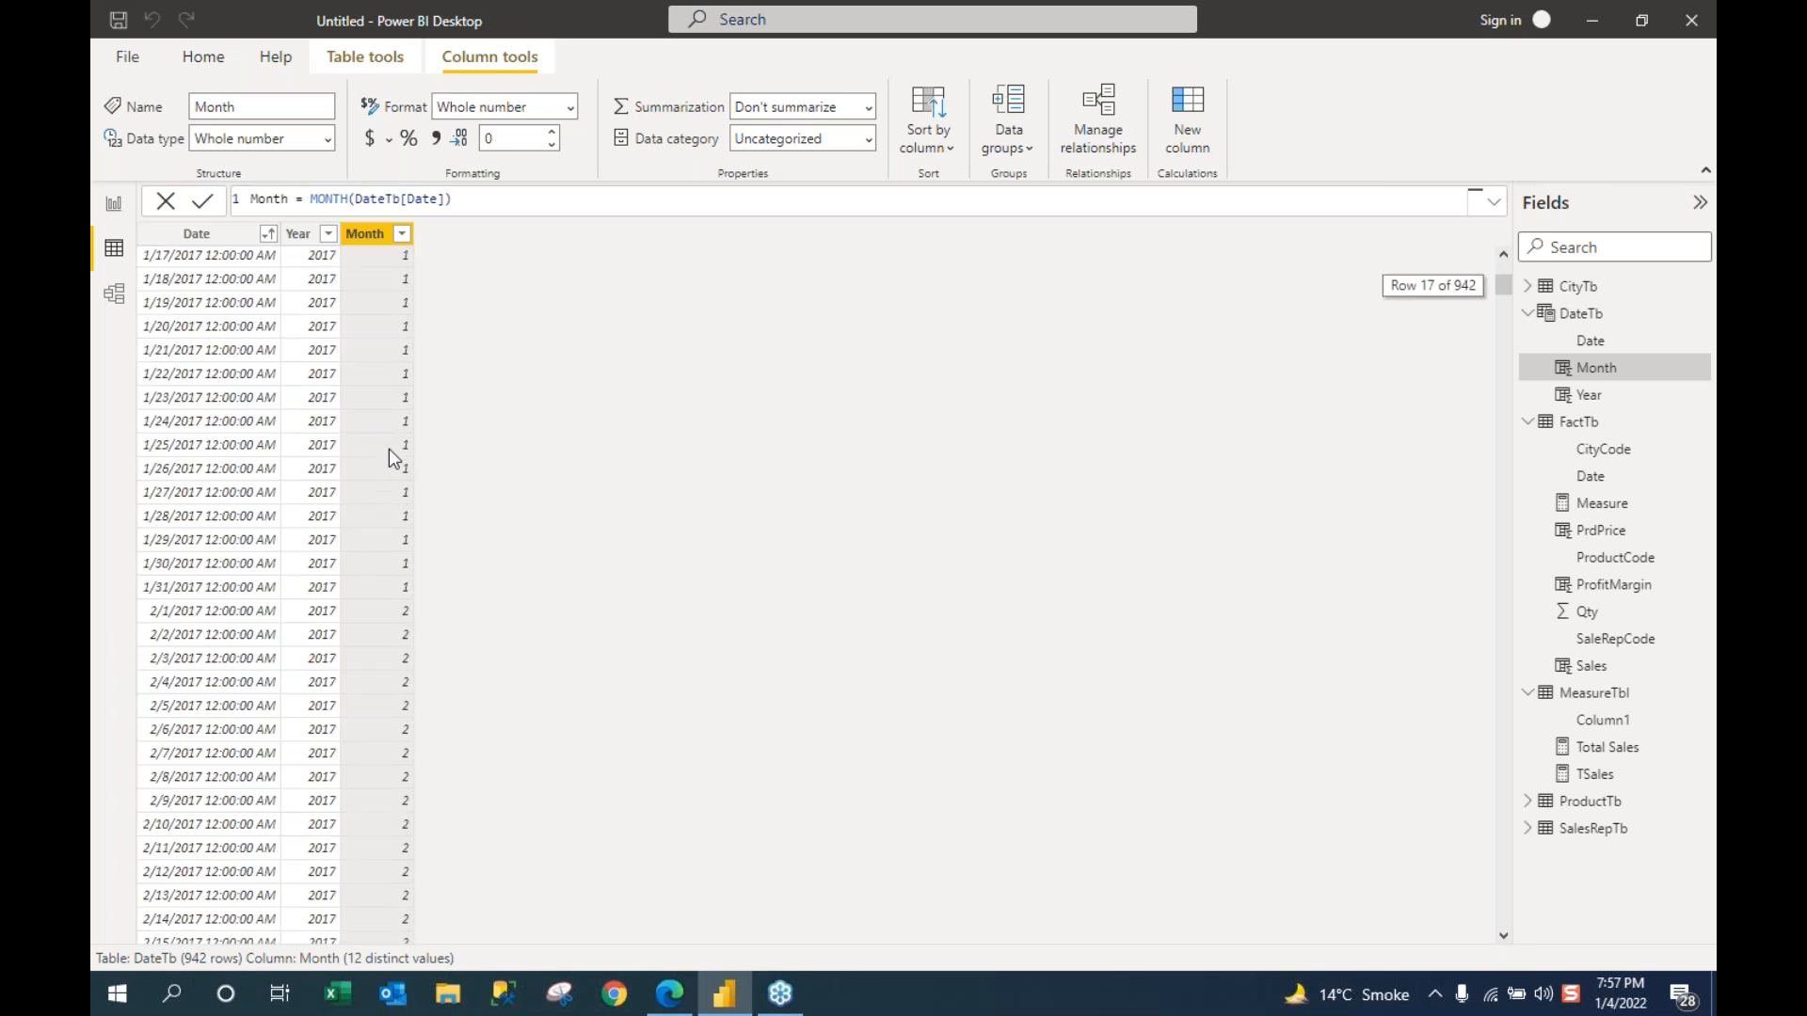
scroll(388, 449, up, 3)
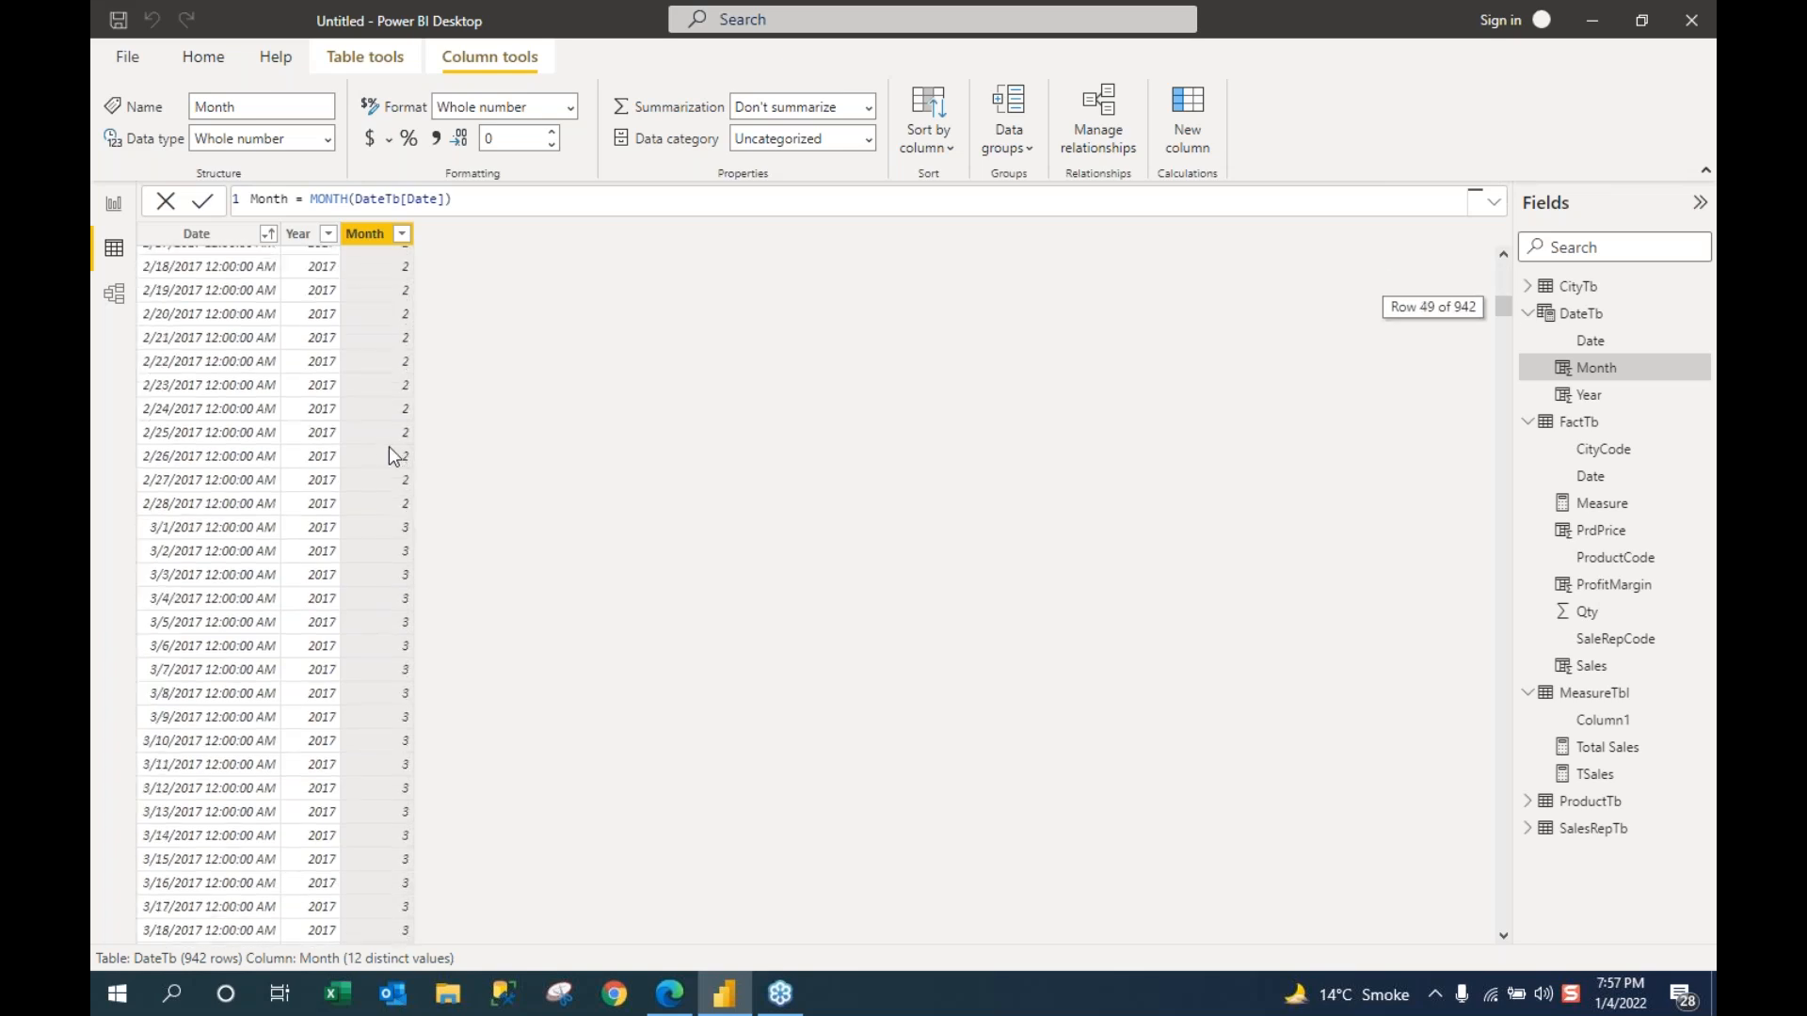
scroll(389, 431, up, 8)
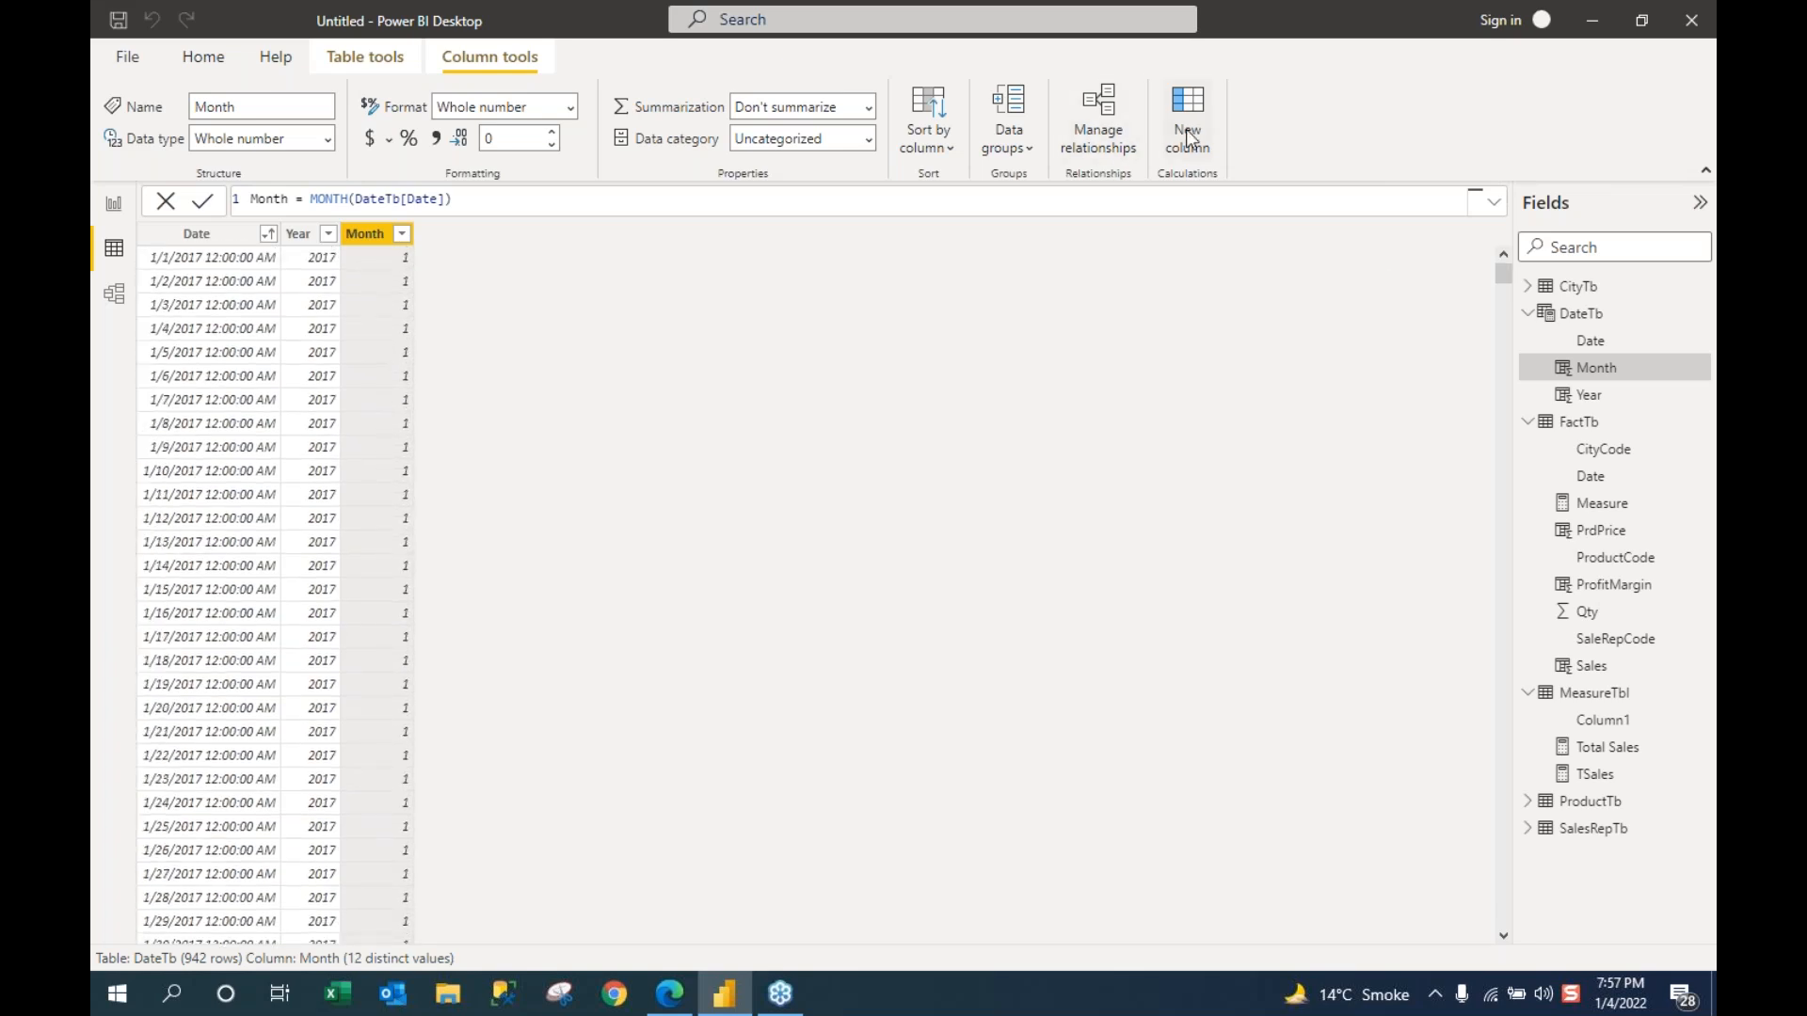
Step: Clear the existing Month column expression so it can be rewritten
click(312, 201)
text(forma)
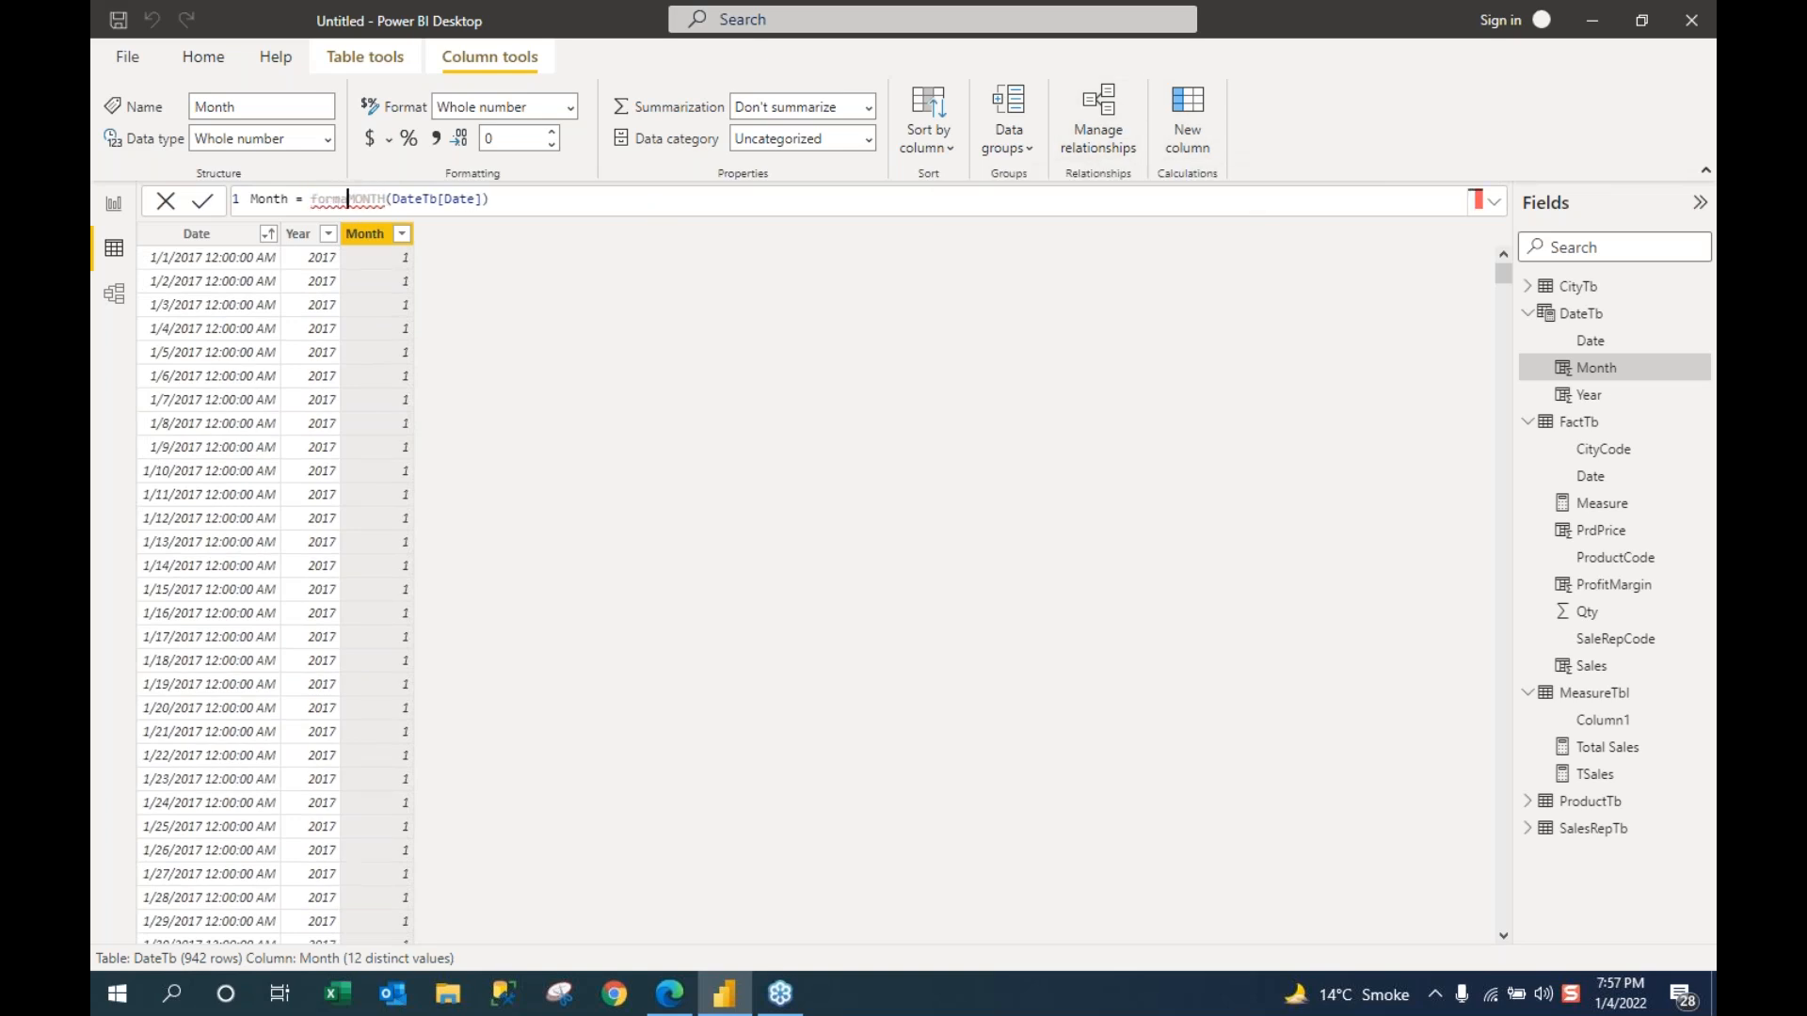
text(t)
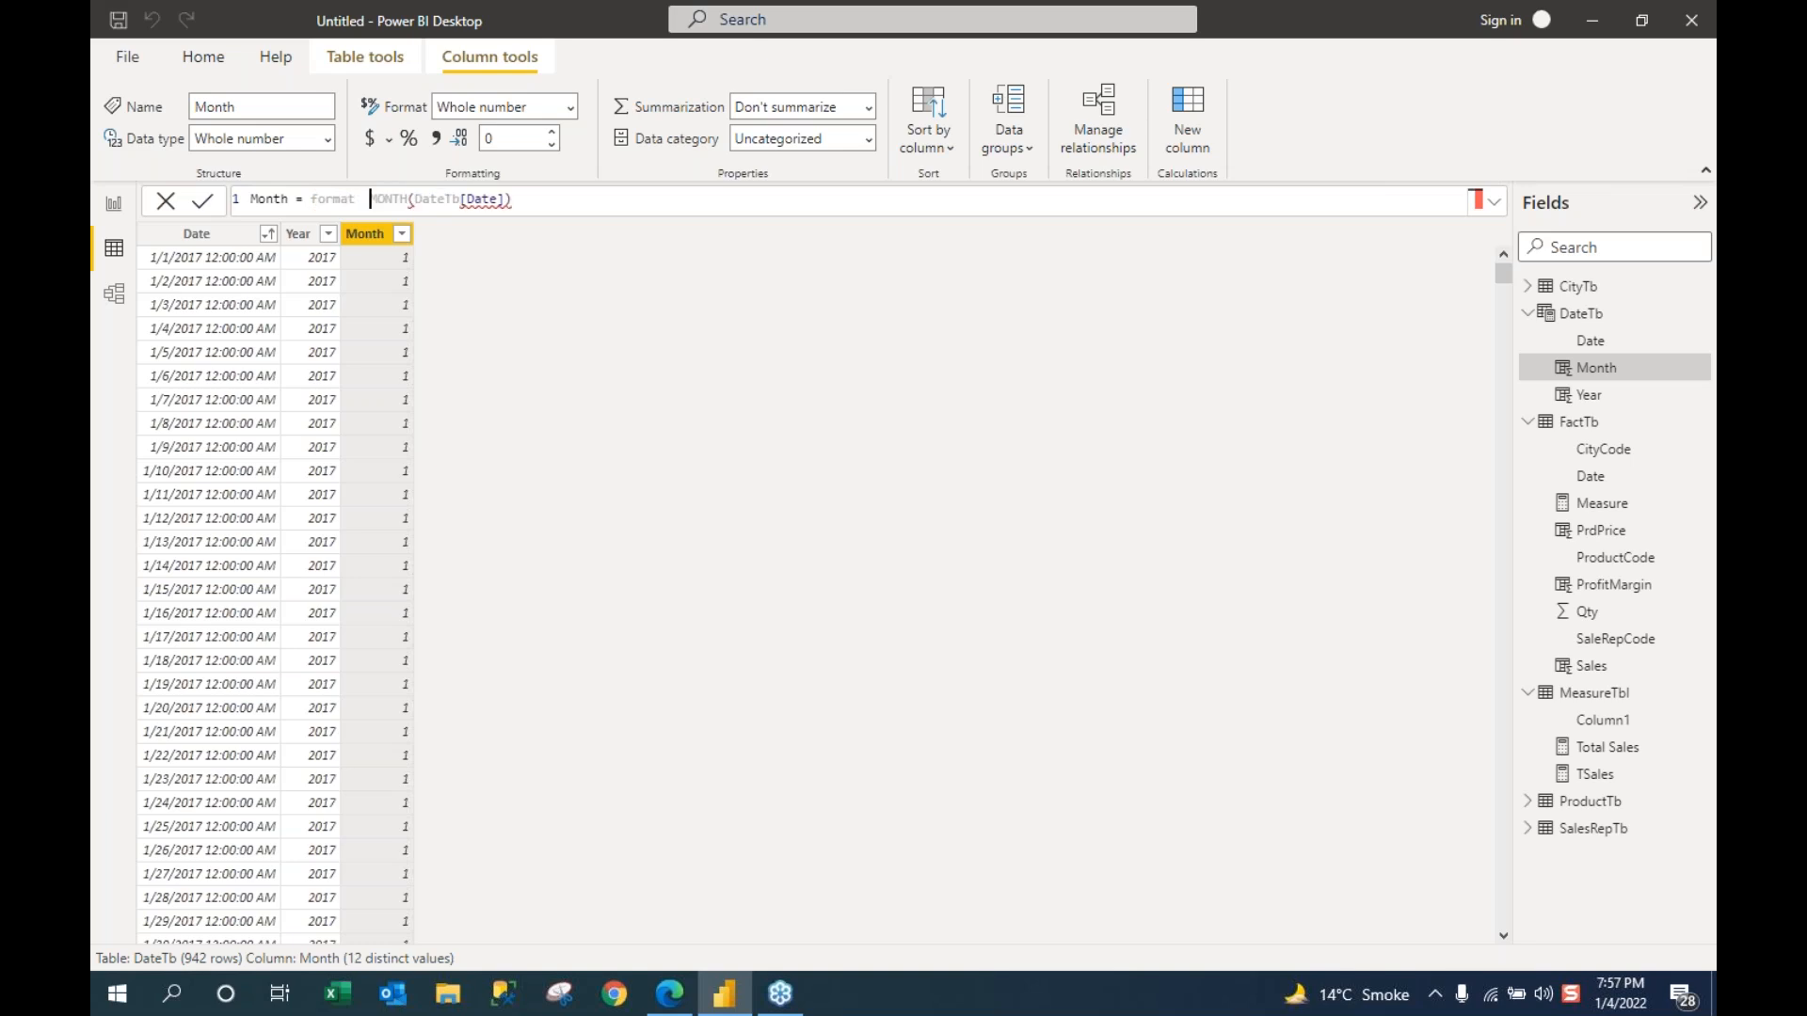
key(BackSpace)
text(()
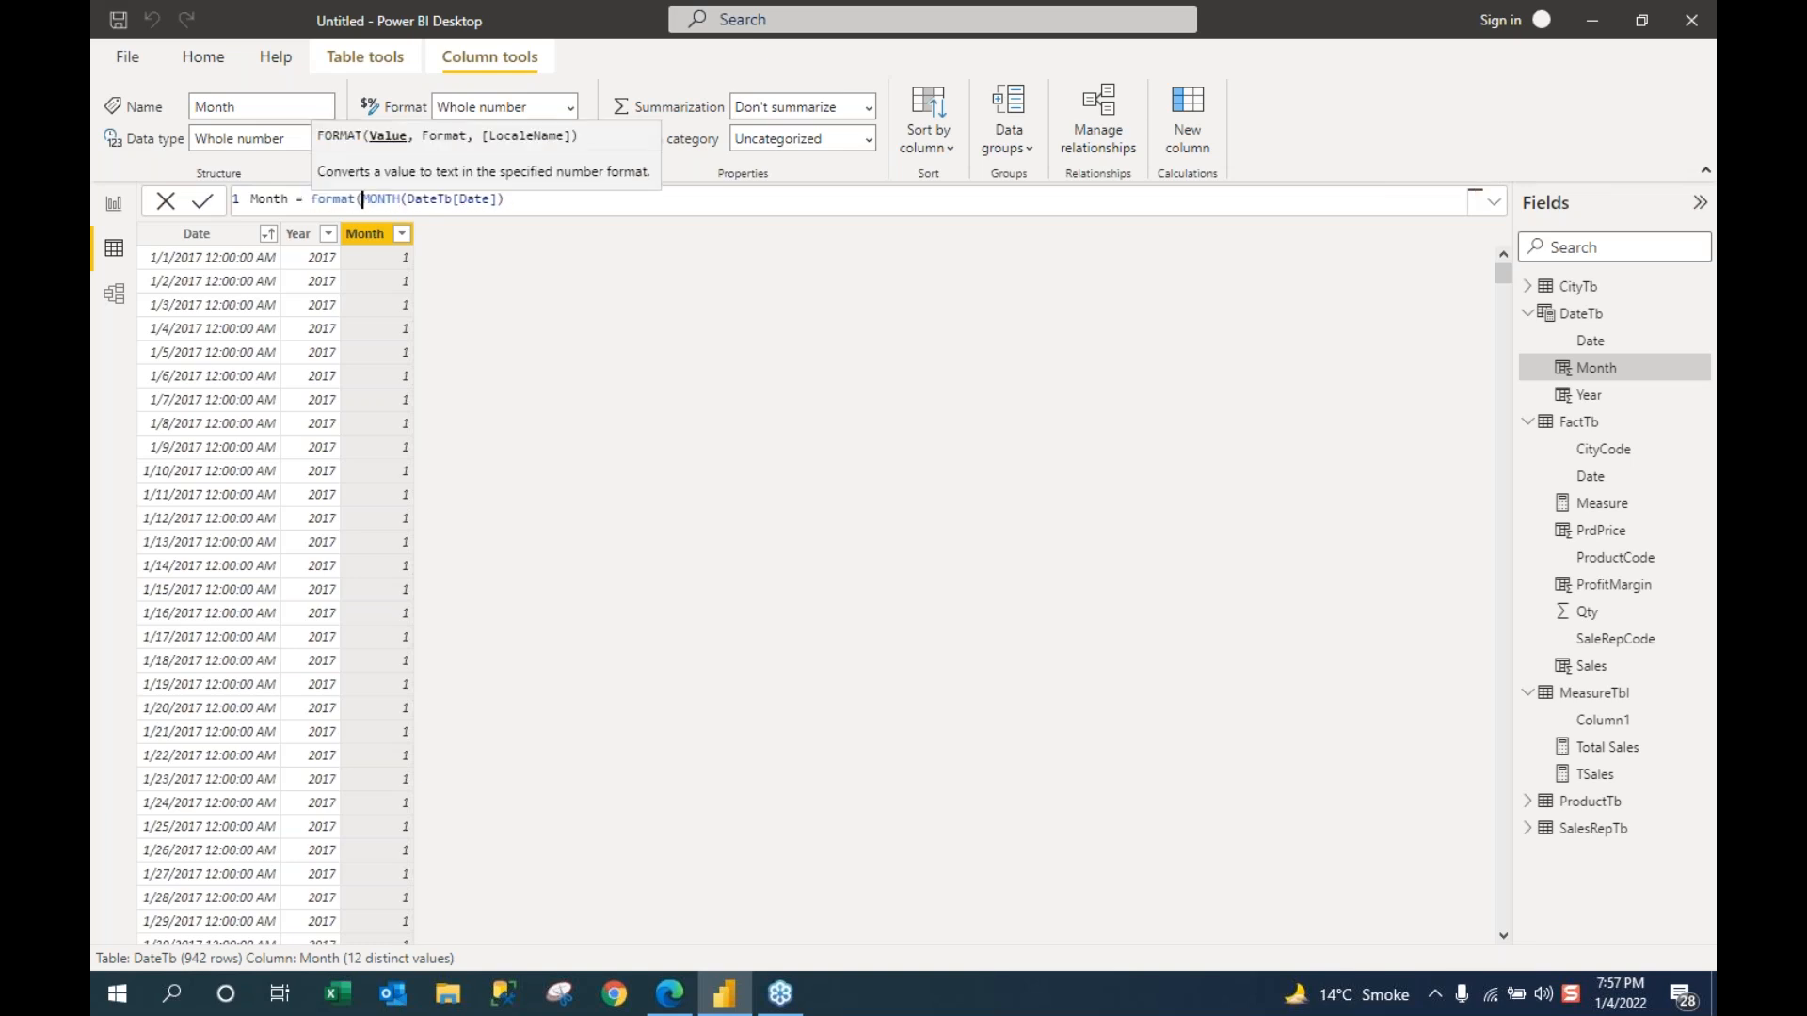
click(532, 196)
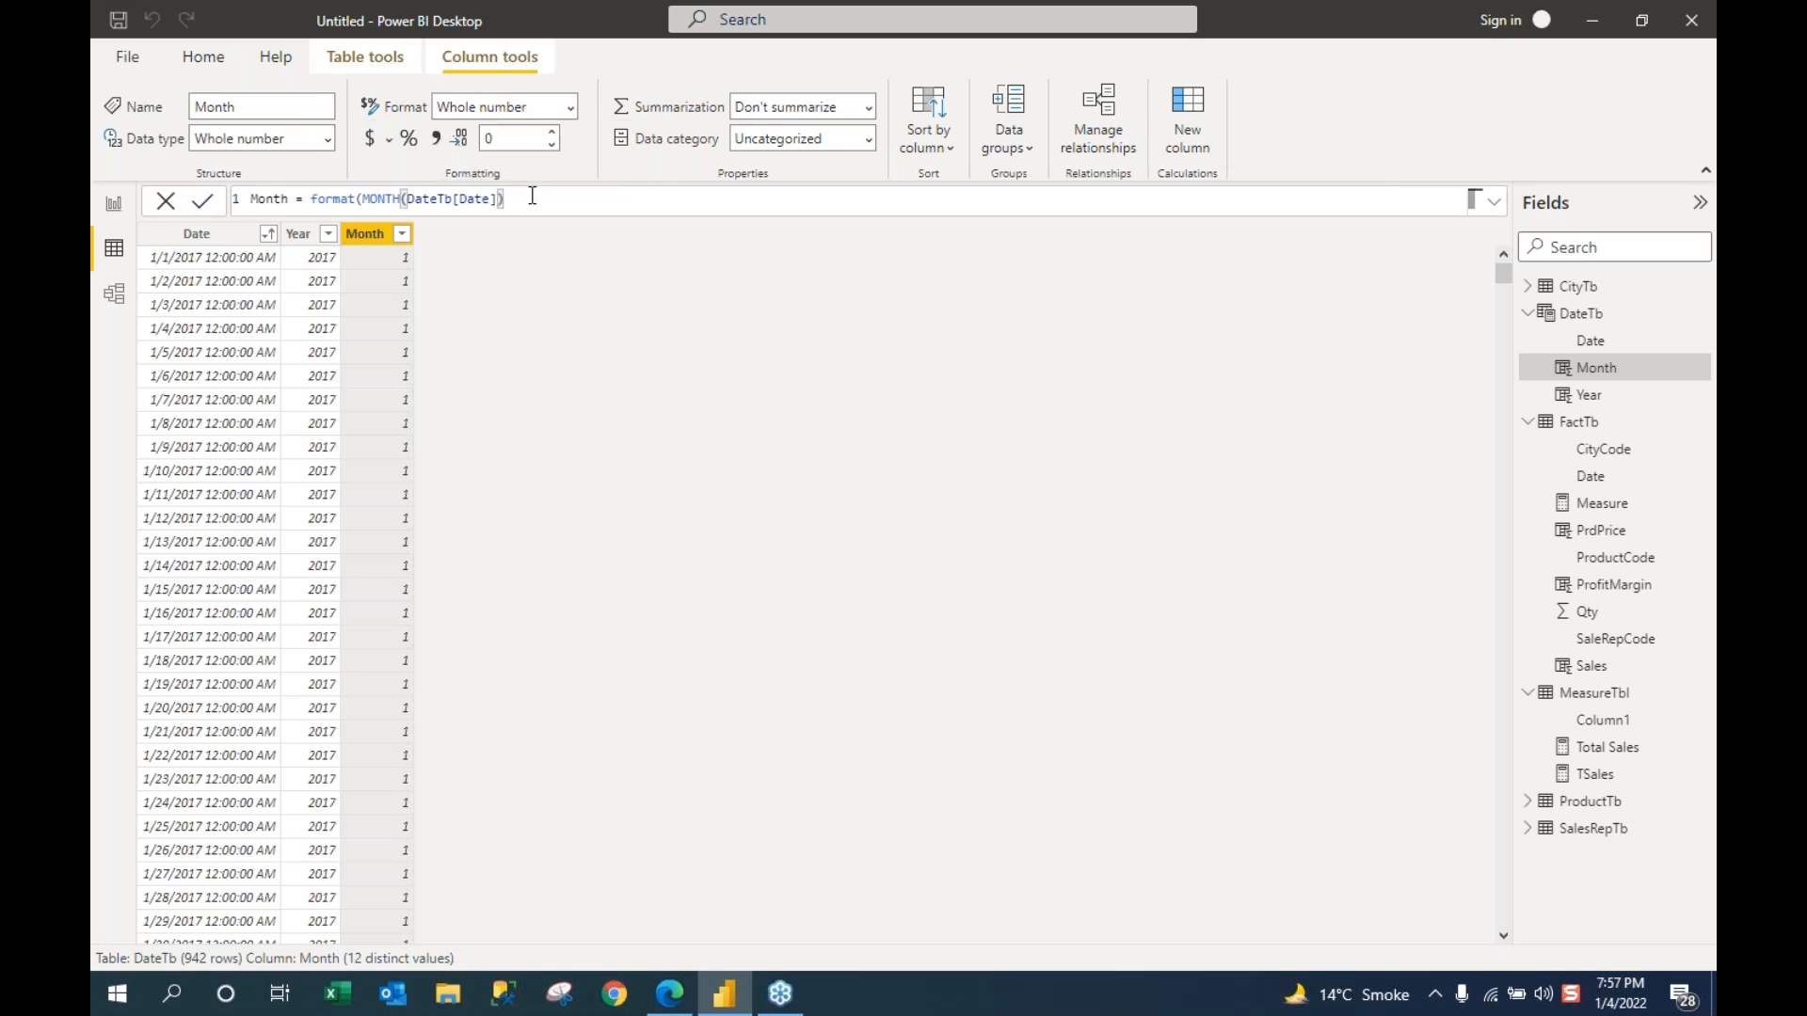
drag(505, 199, 309, 201)
key(BackSpace)
Step: Set Month to FORMAT(DateTb[Date],"MMMM") and check that it lists month names like January
text(For)
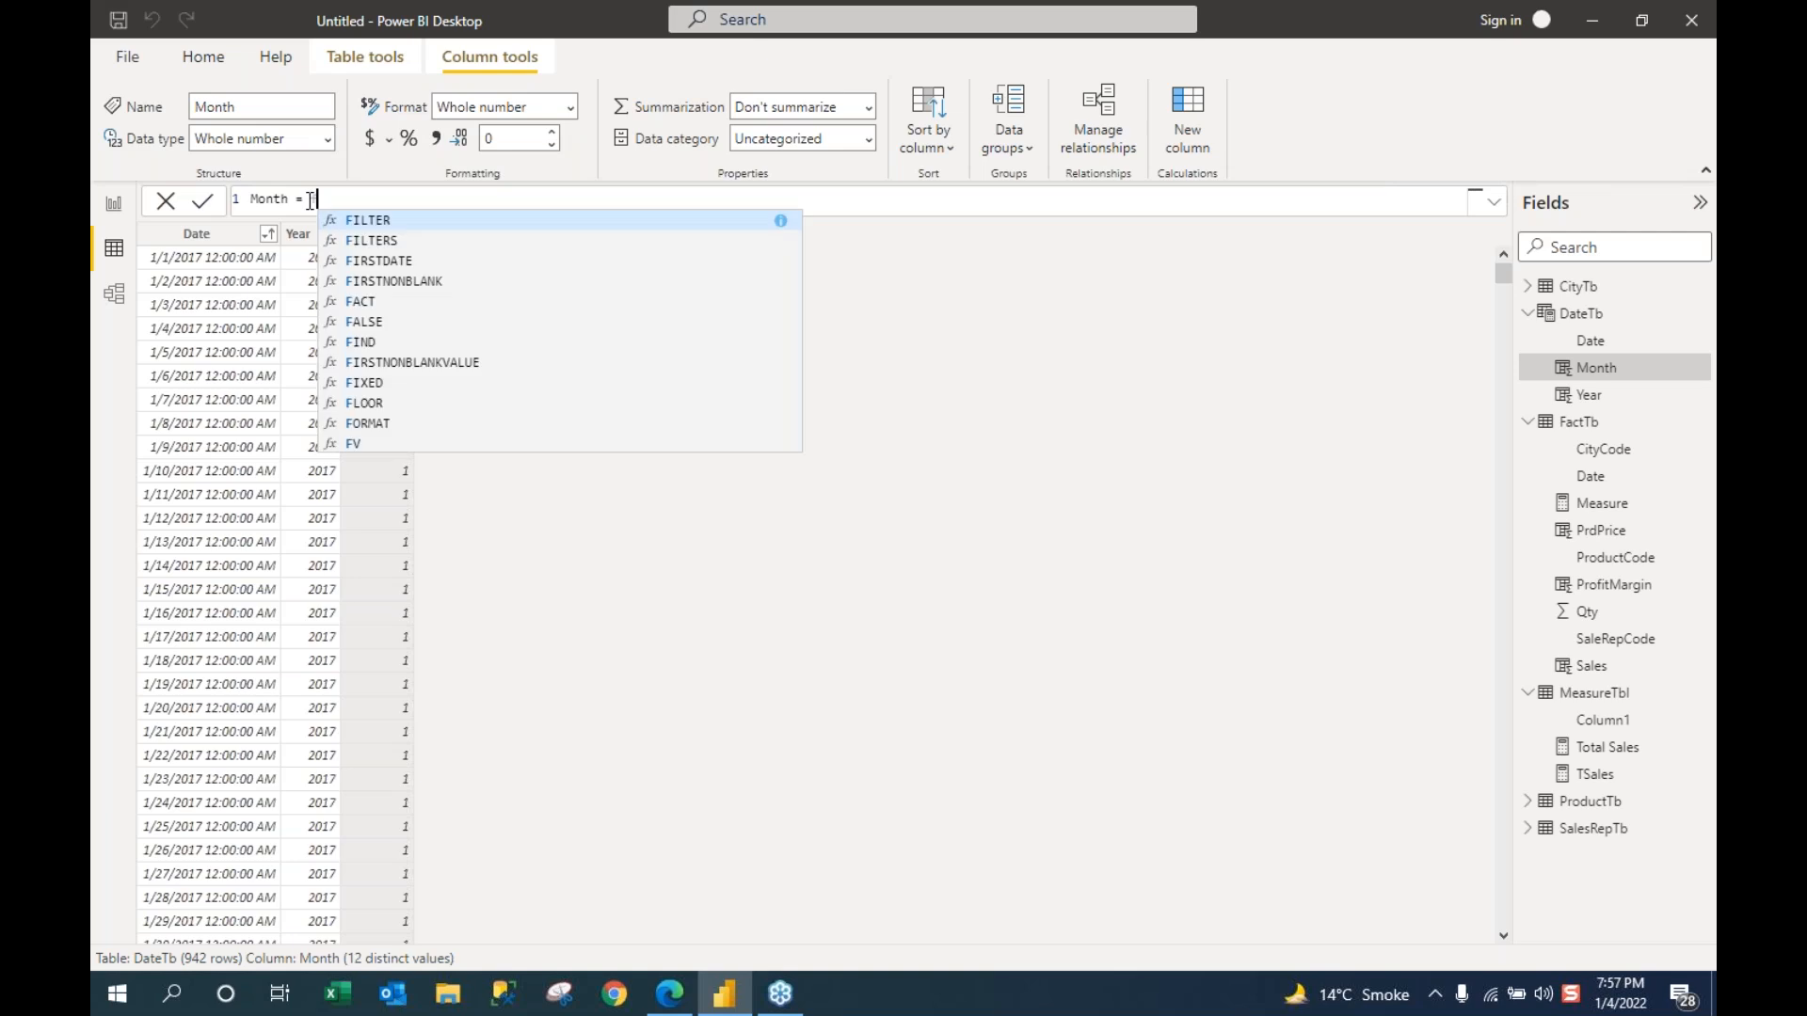
text(m)
key(Tab)
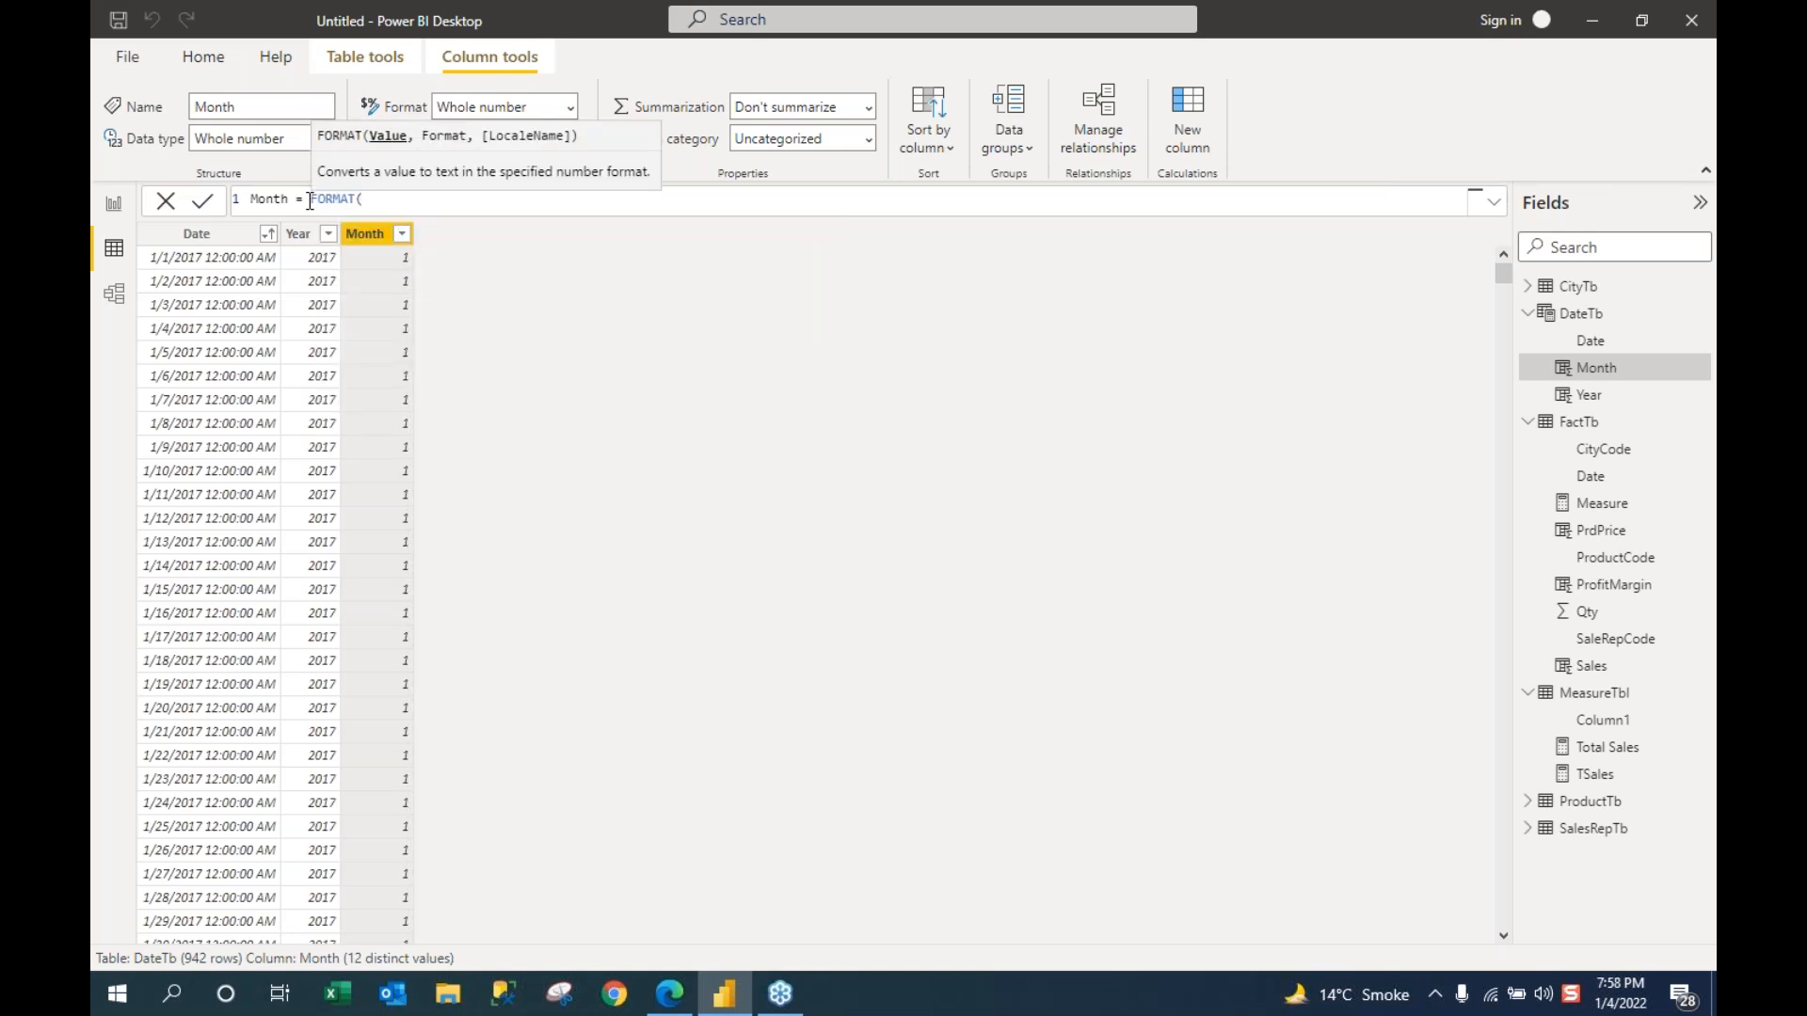
text(date)
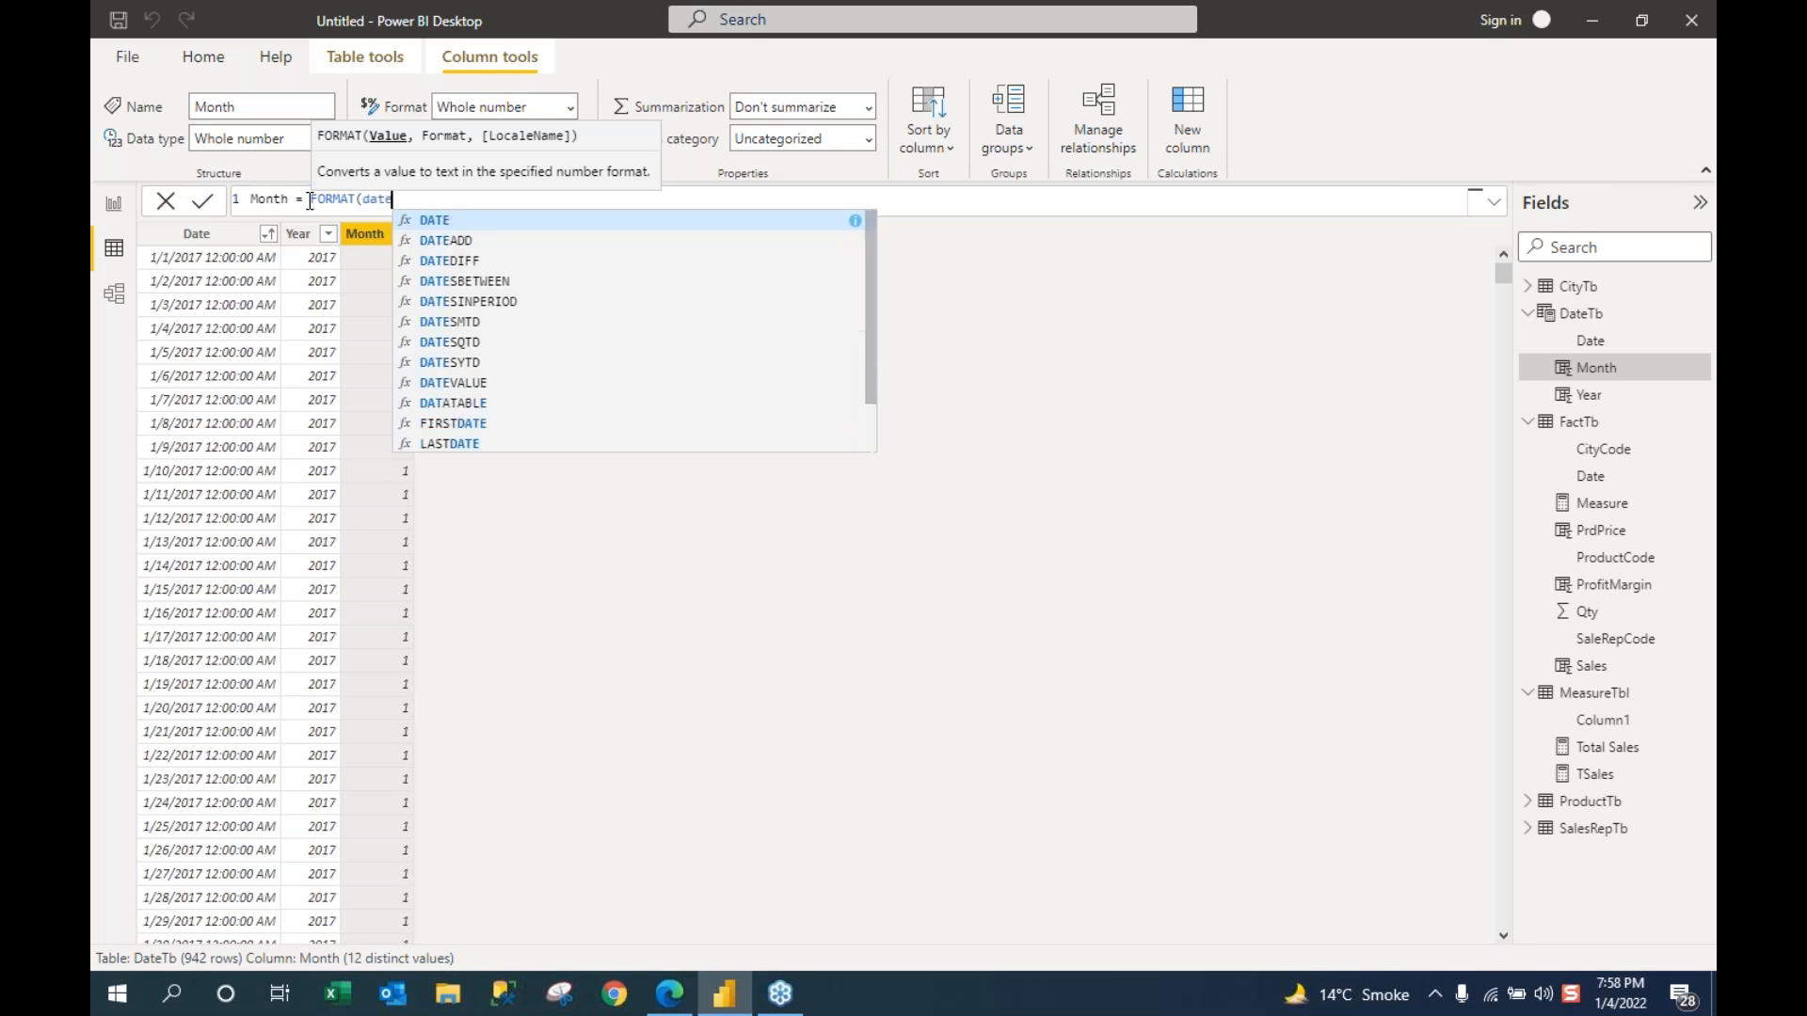
text(tb)
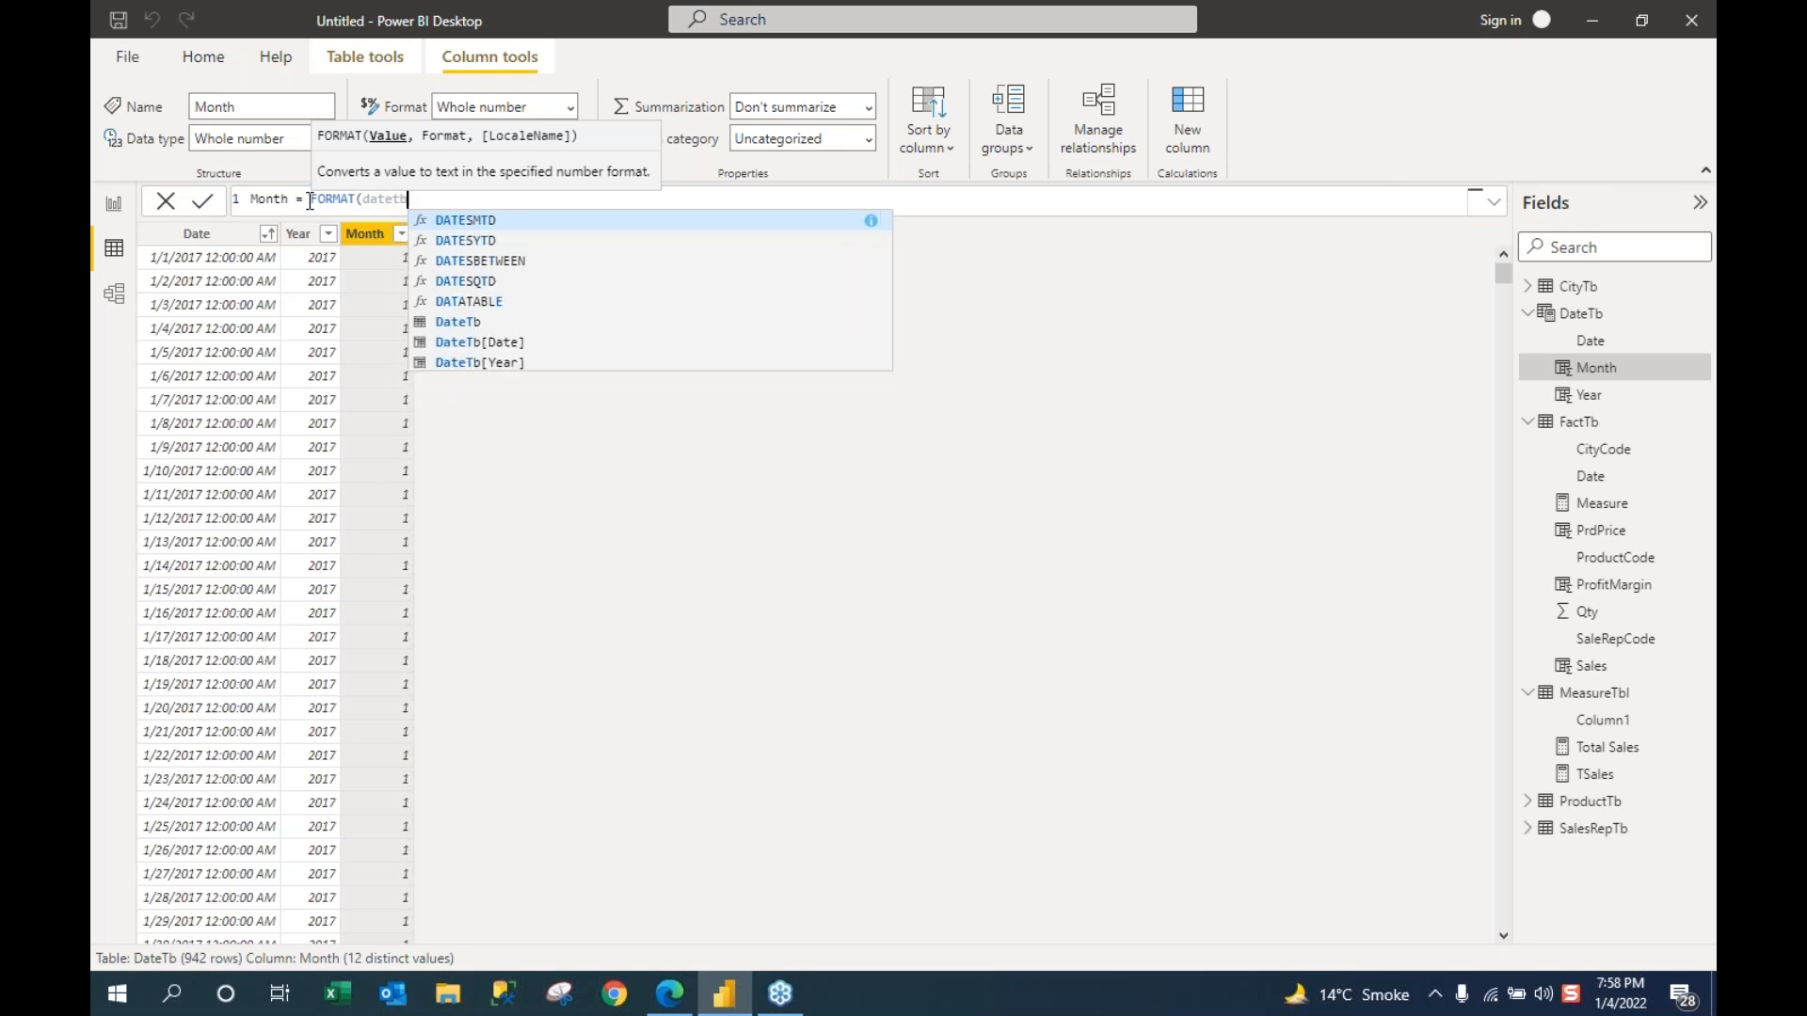
key(Down)
key(Down)
key(Tab)
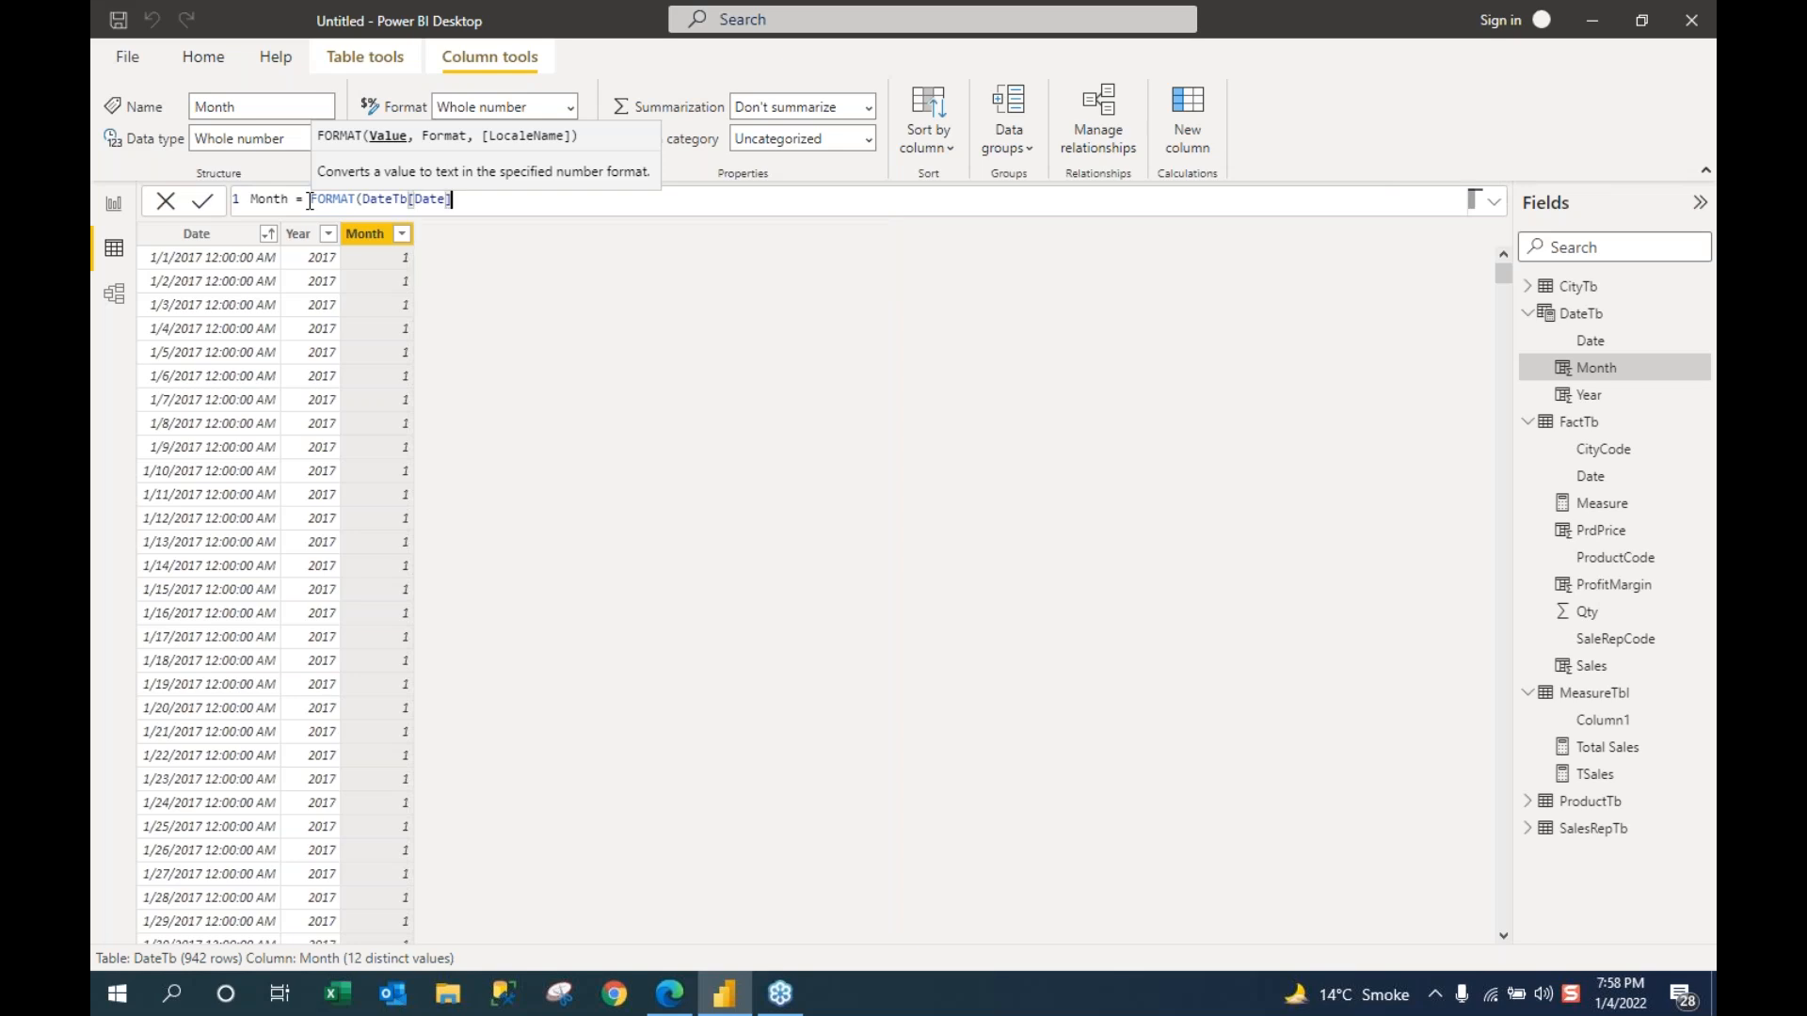
text(,)
text(MMMM"))
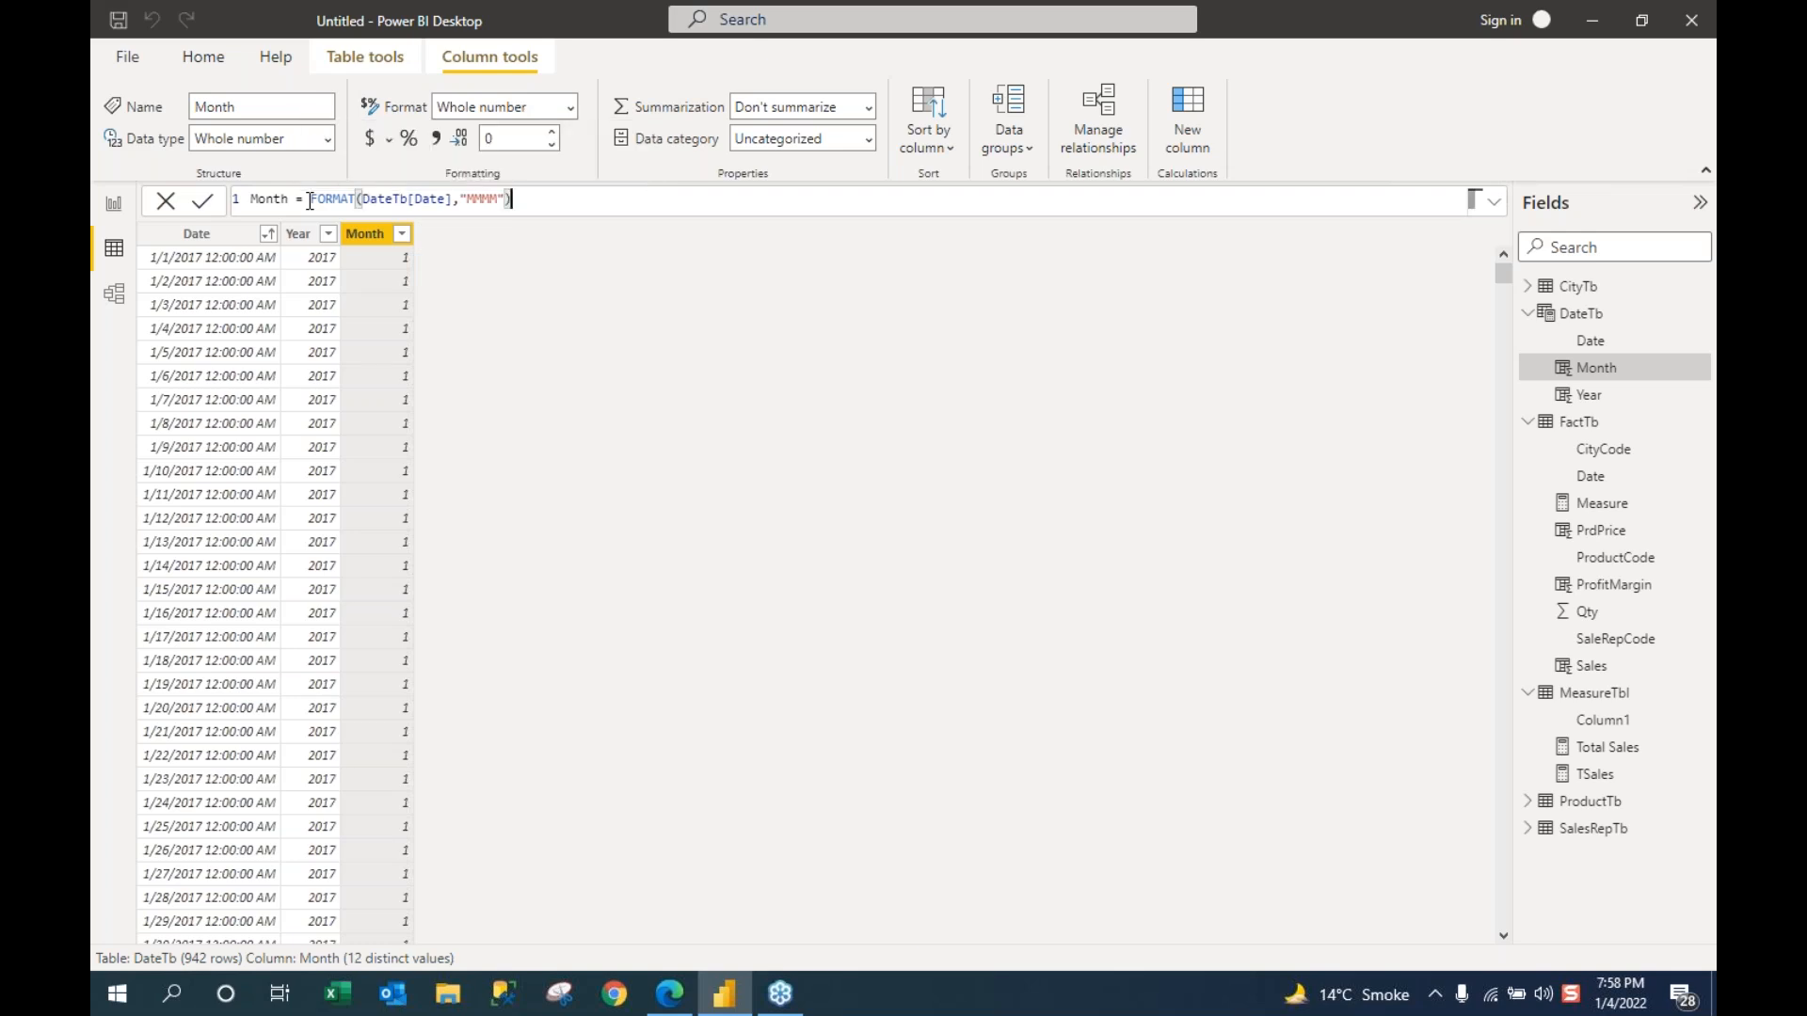
key(Return)
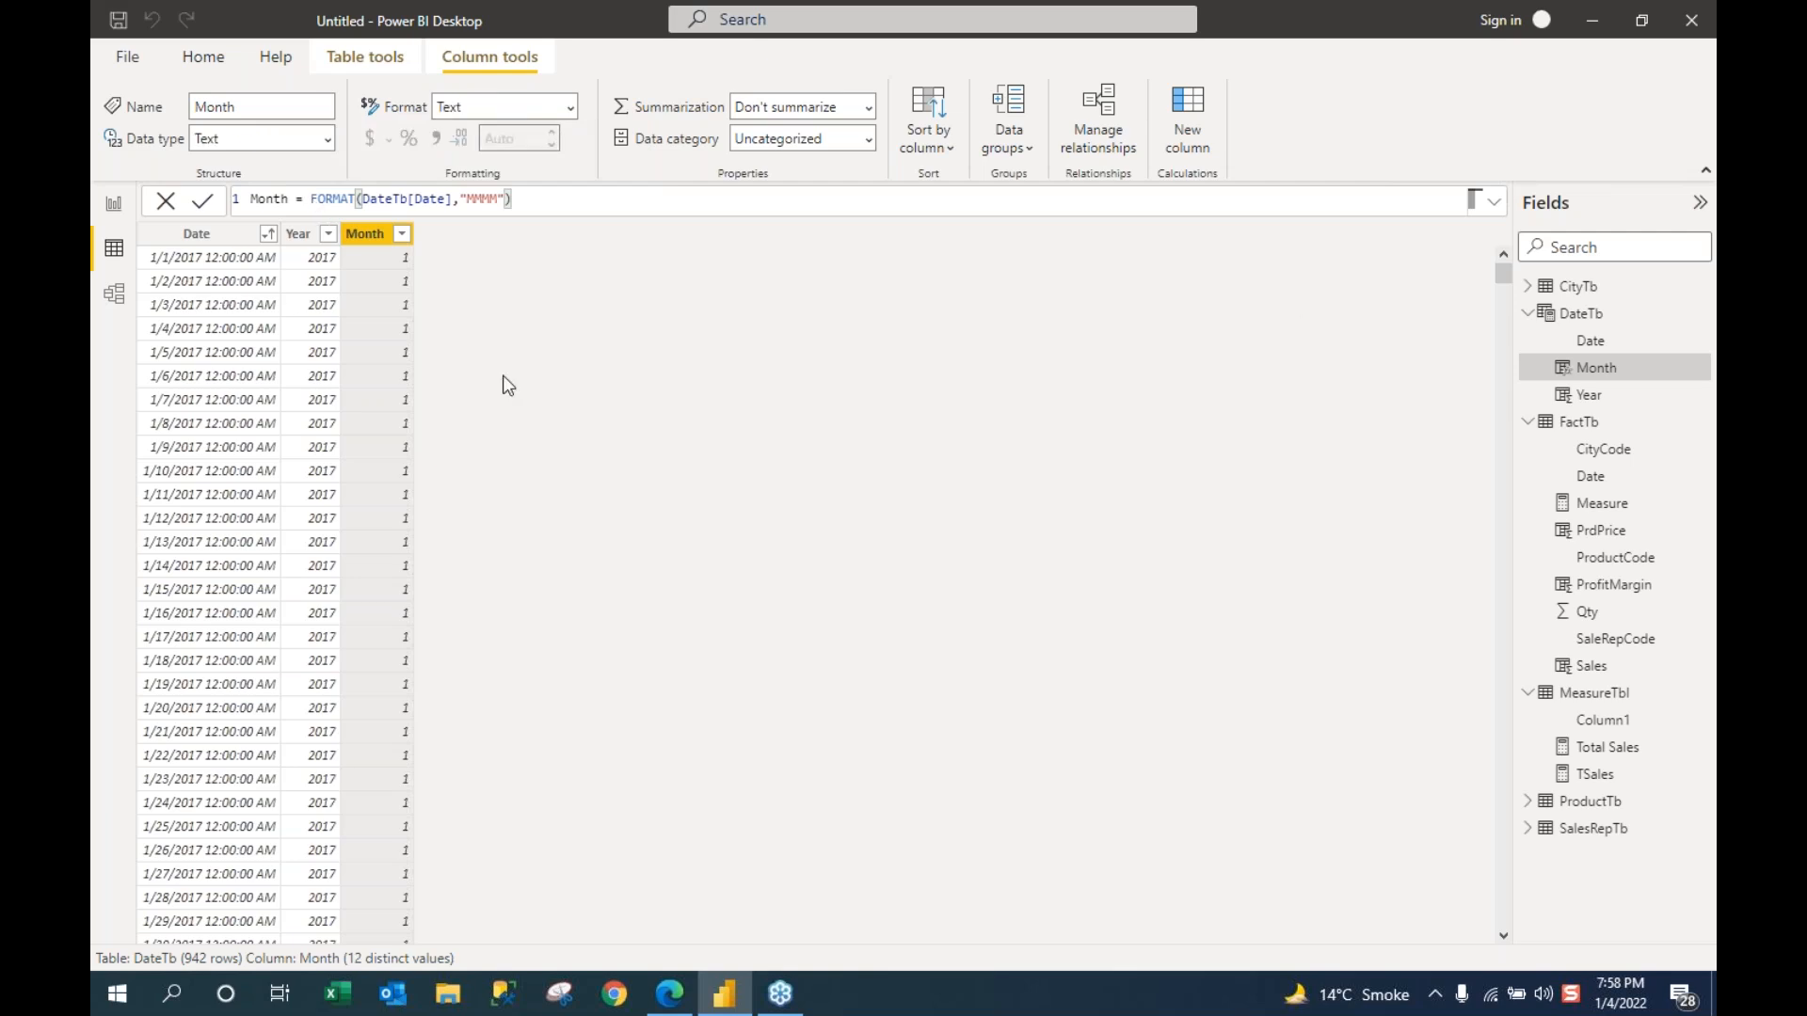
click(402, 234)
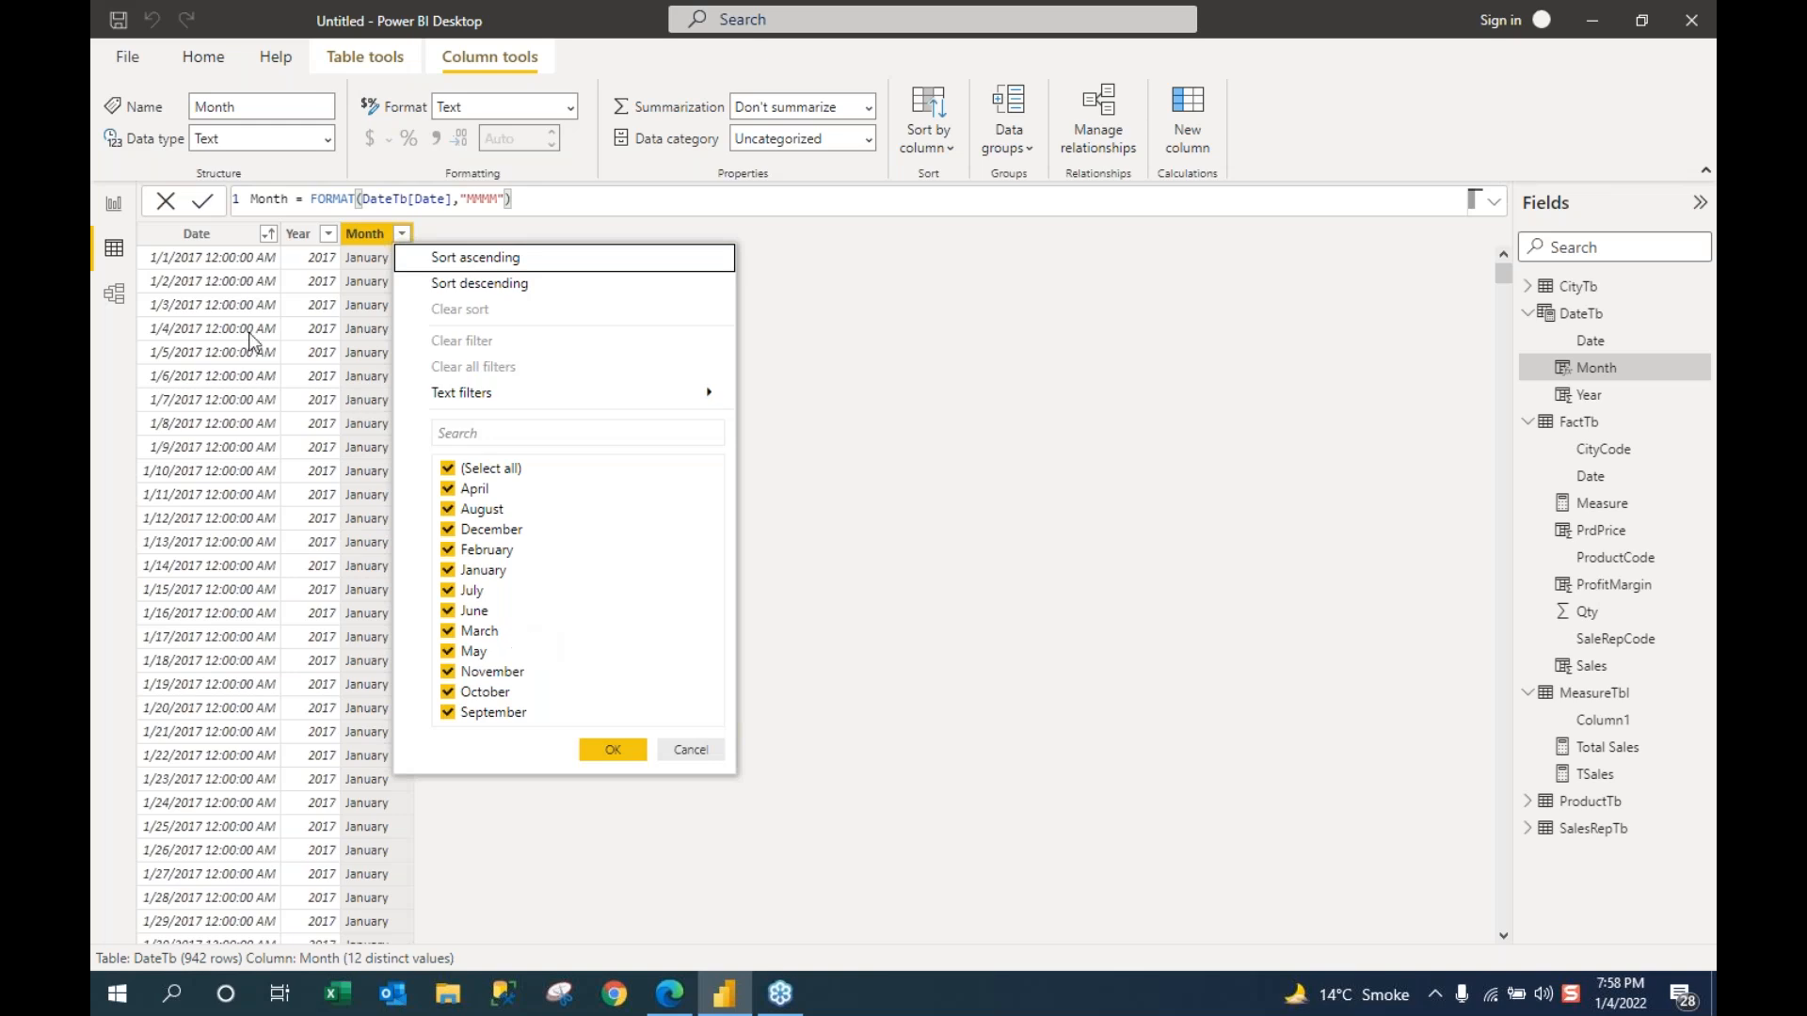
Step: Make the Year-Sales table visual taller and insert DateTb Month between Year and Sales
click(115, 209)
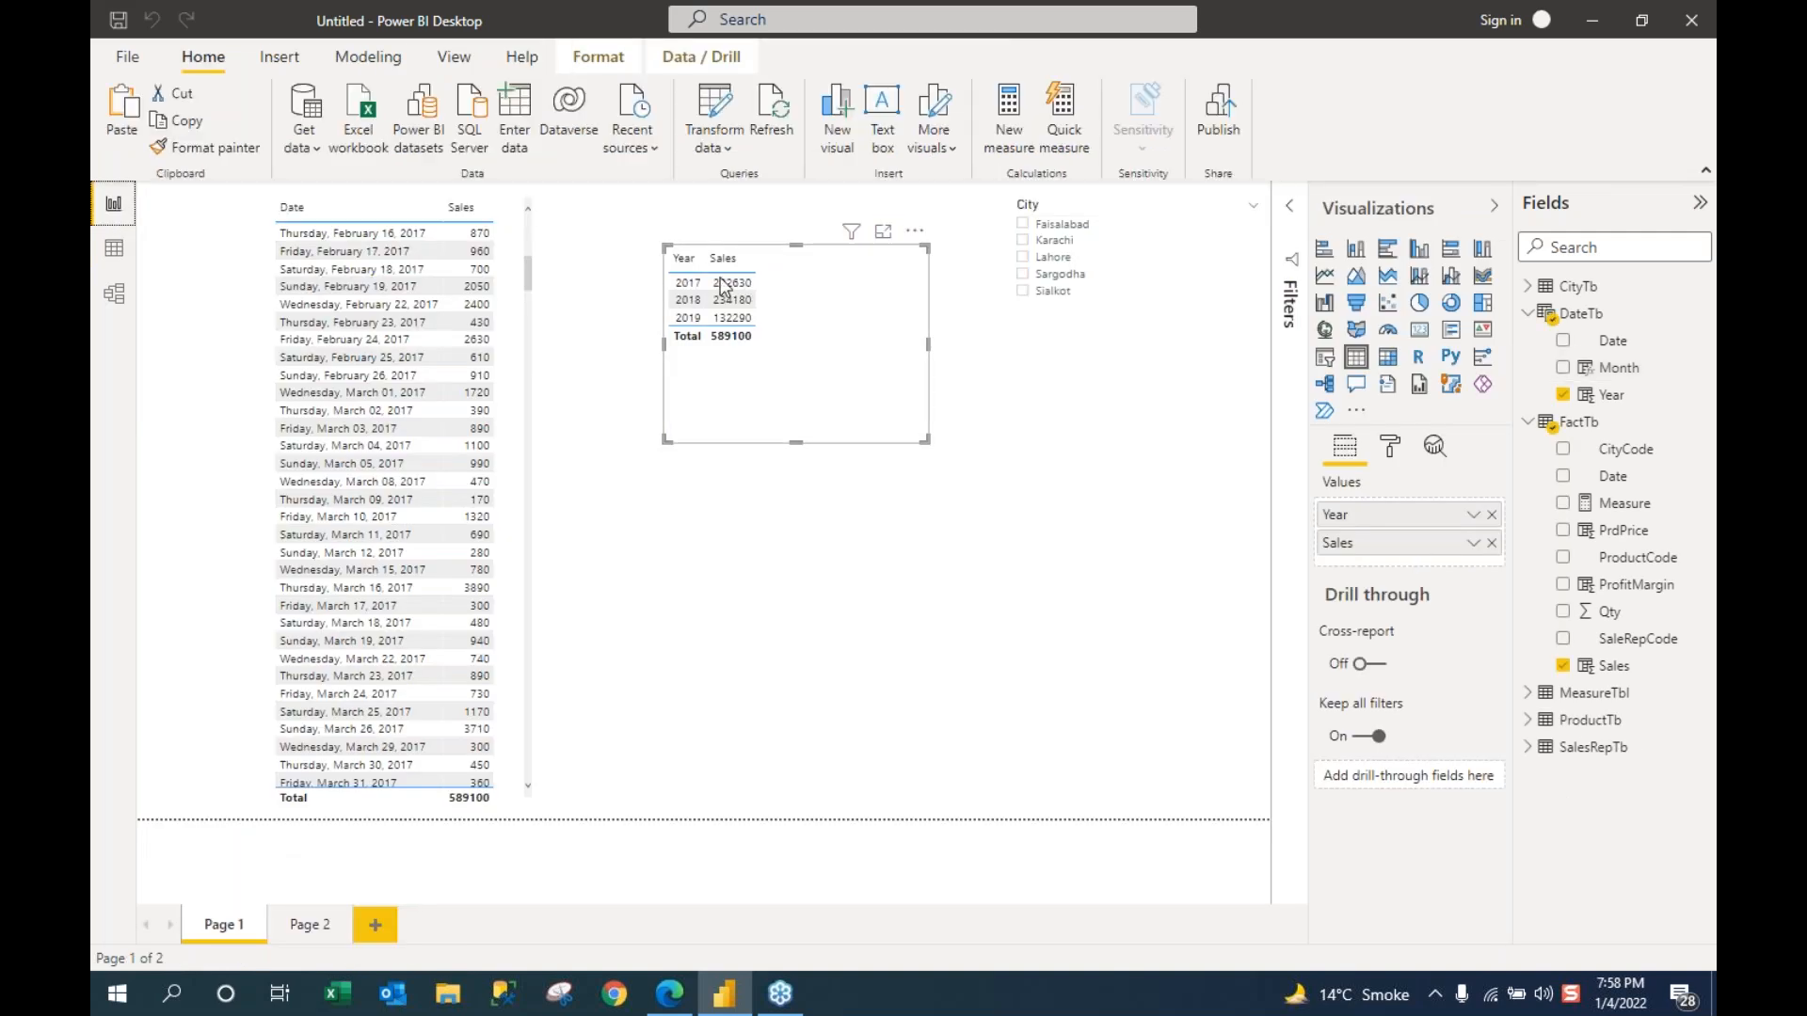
drag(798, 523, 794, 749)
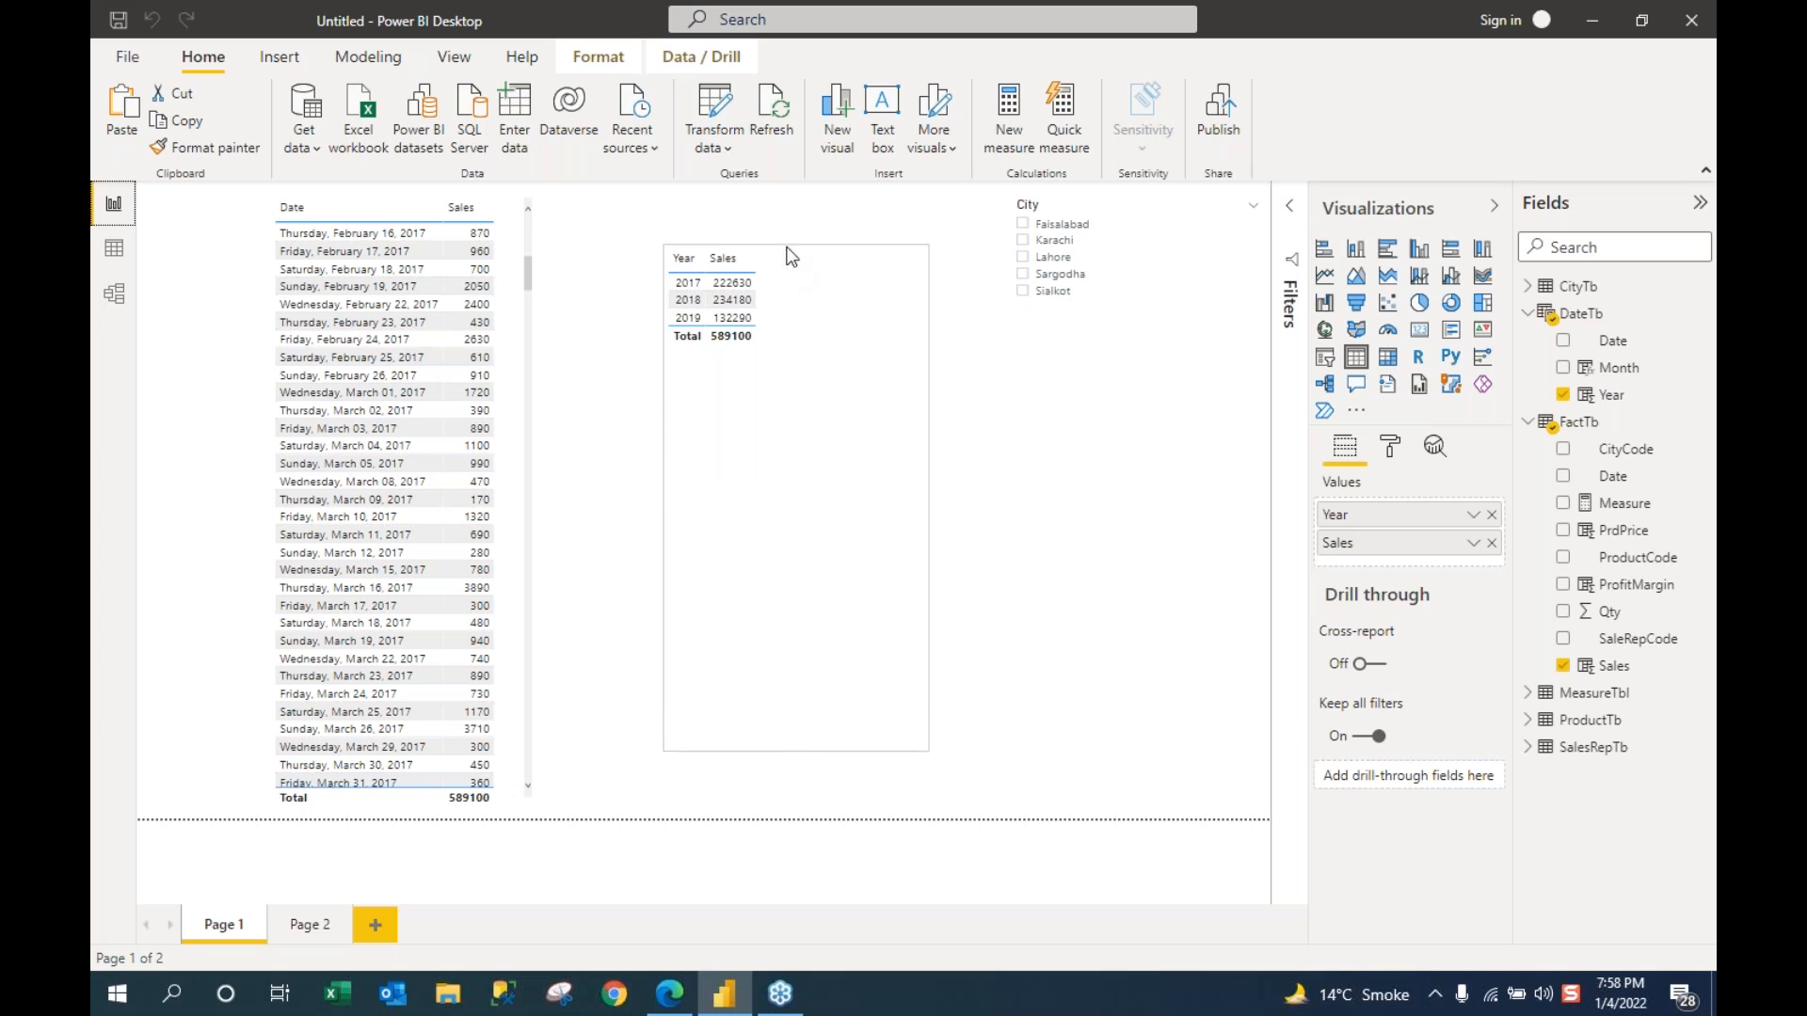
drag(788, 250, 793, 207)
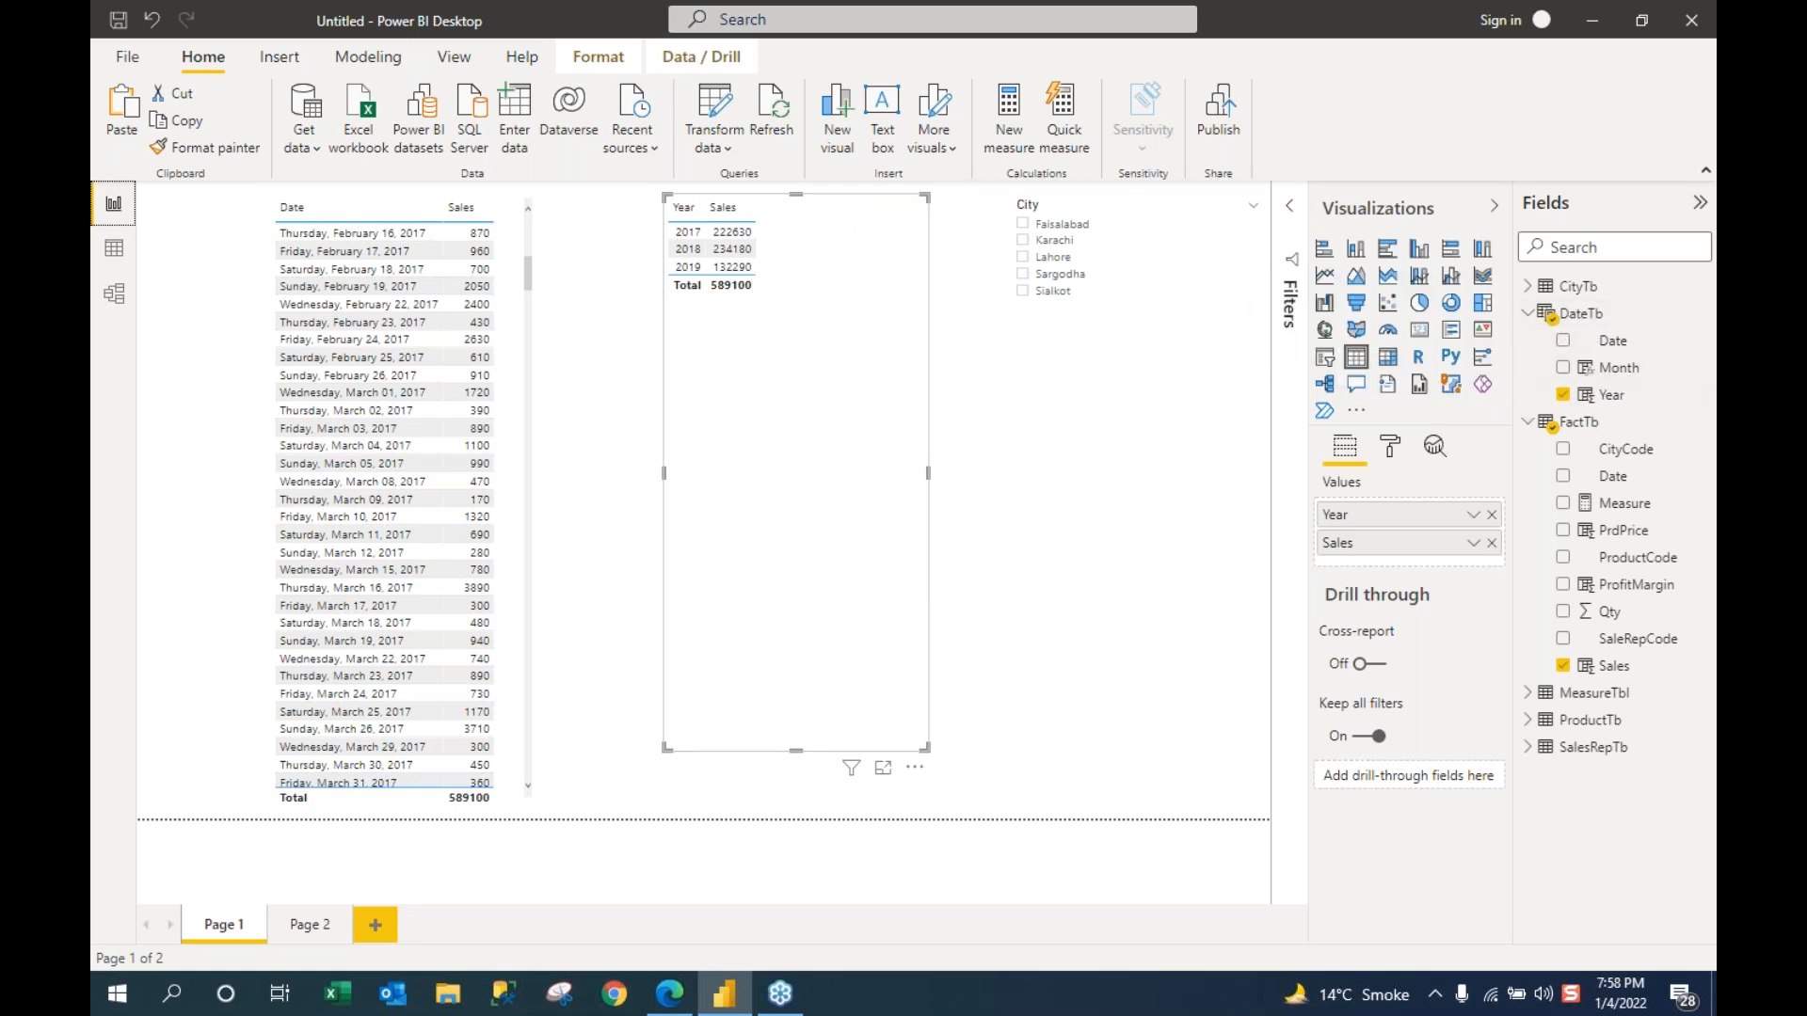
drag(1595, 381, 819, 370)
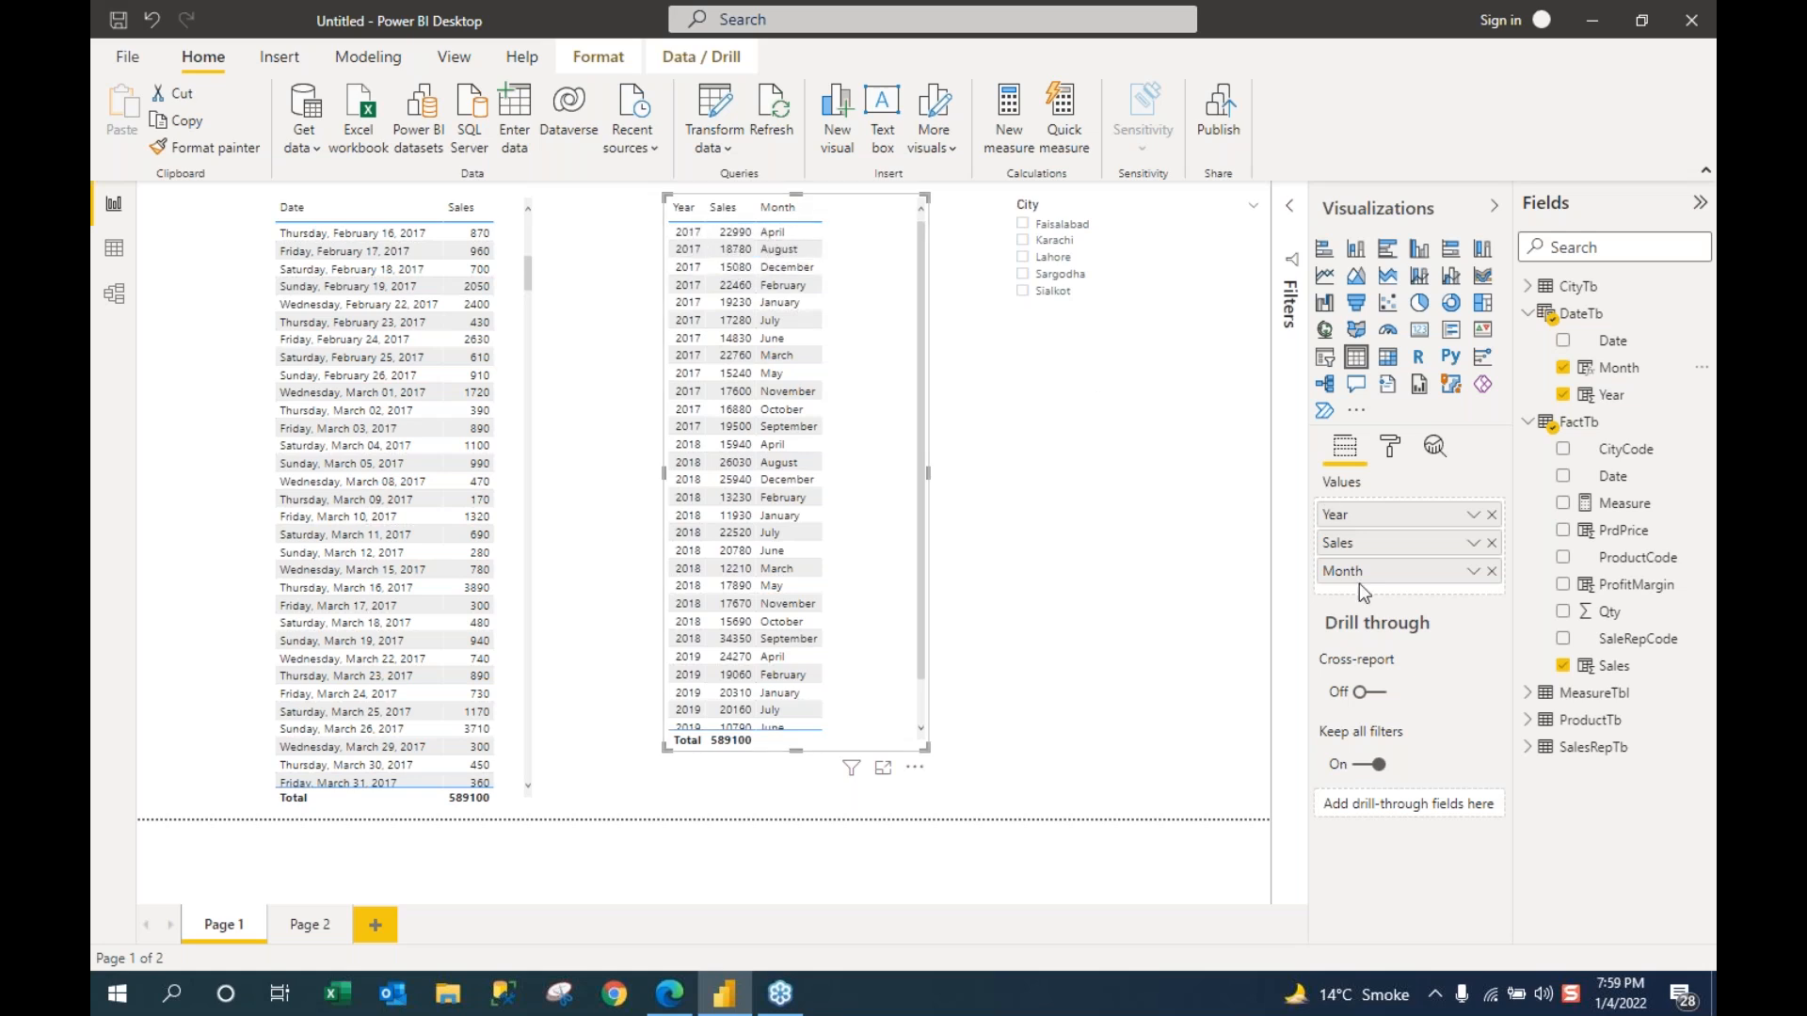
drag(1348, 540, 1348, 529)
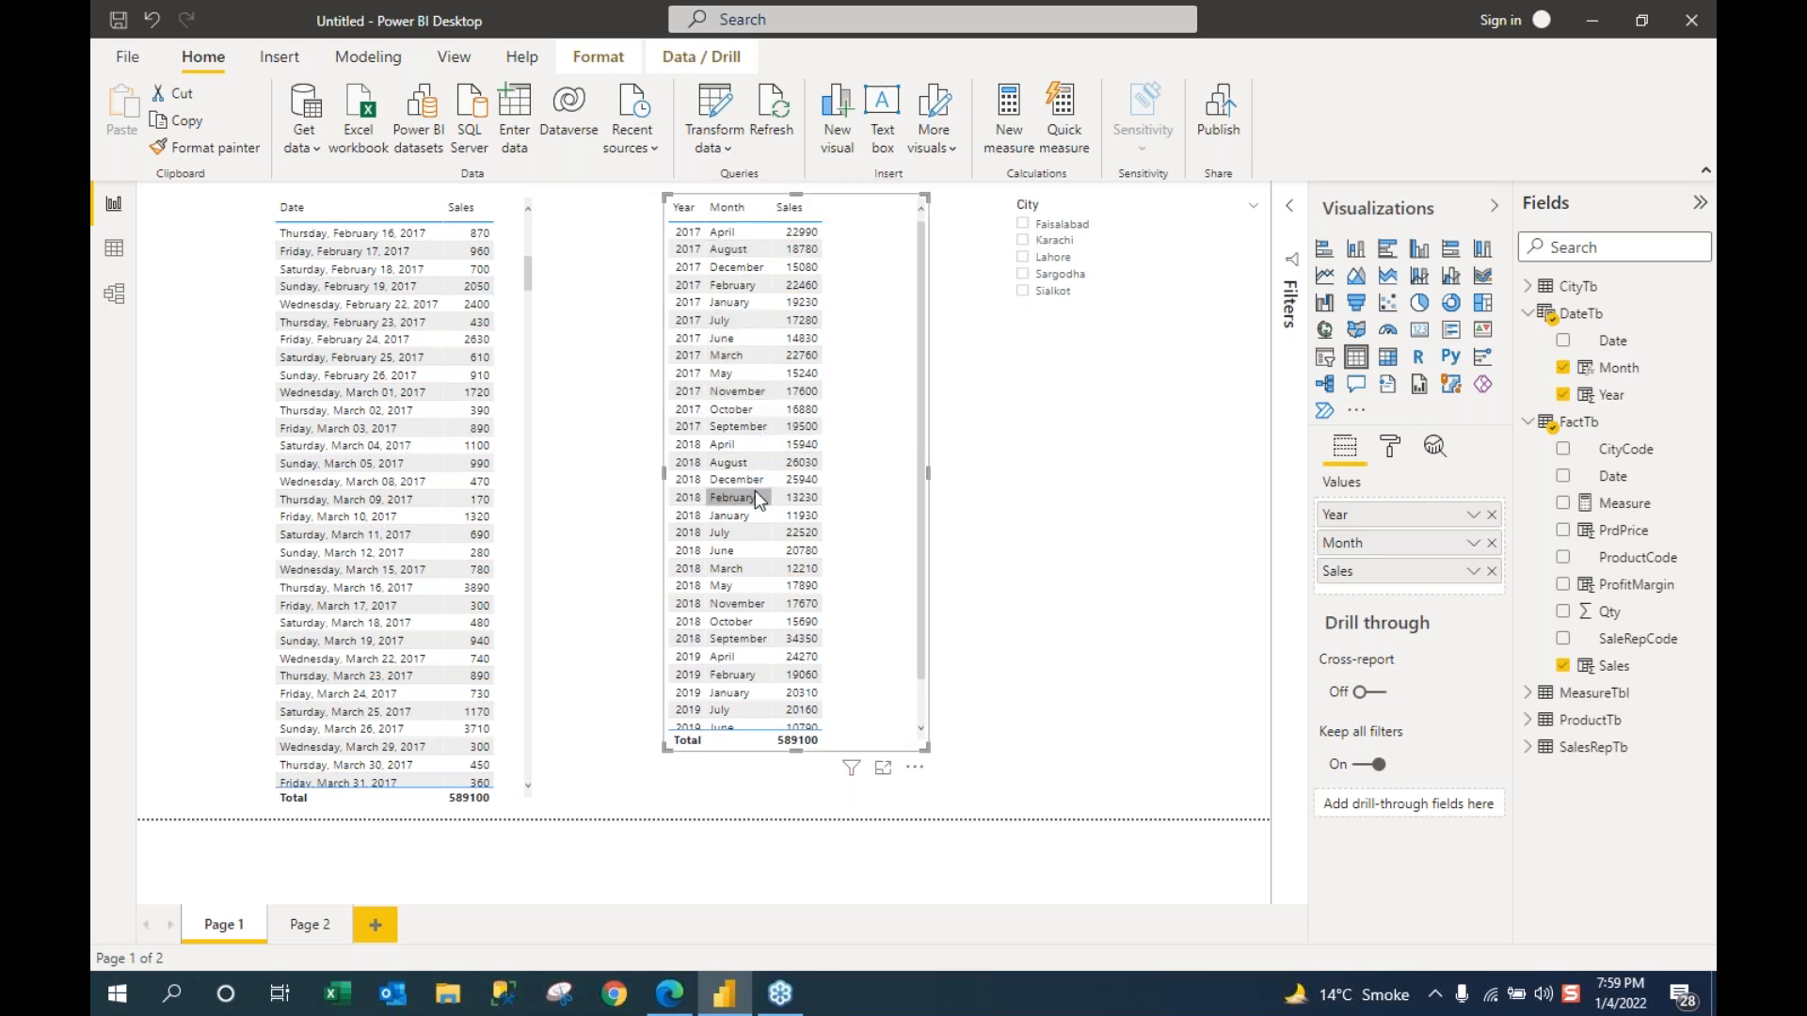
drag(796, 751, 800, 790)
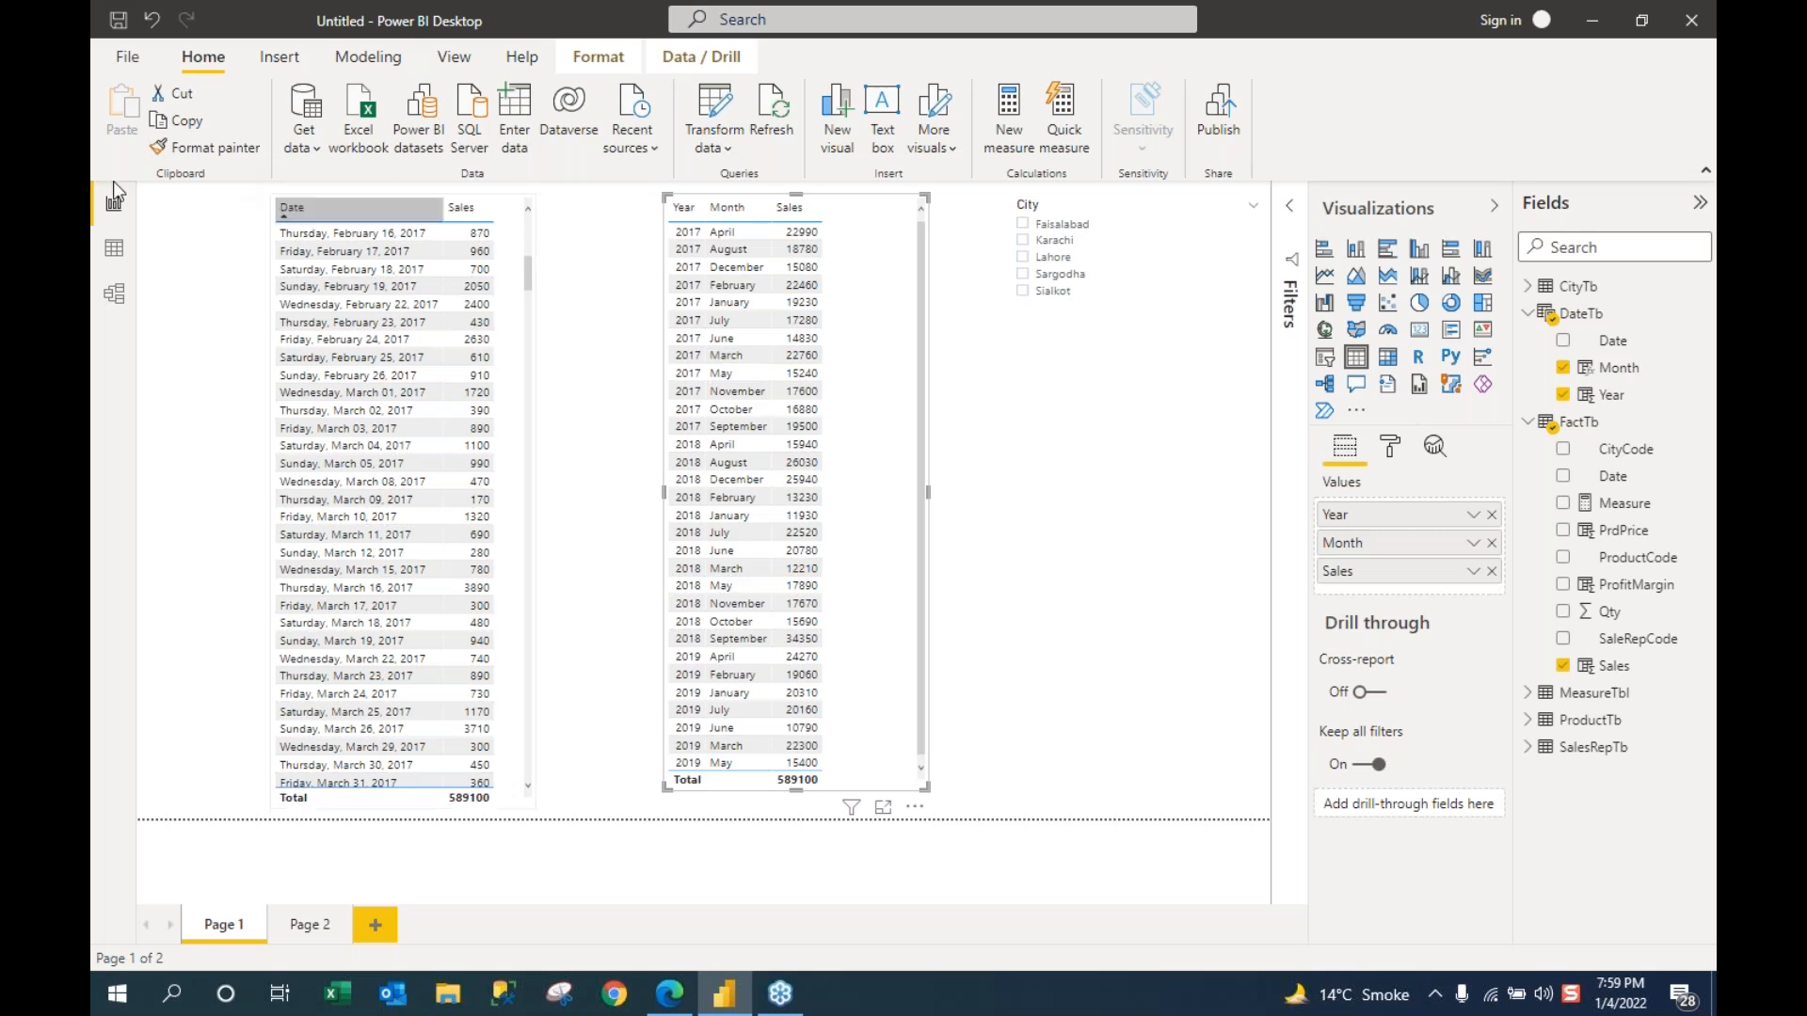
Step: Add a new DateTb column and begin its formula as MonthNumber = MONTH( with the Date column
click(112, 247)
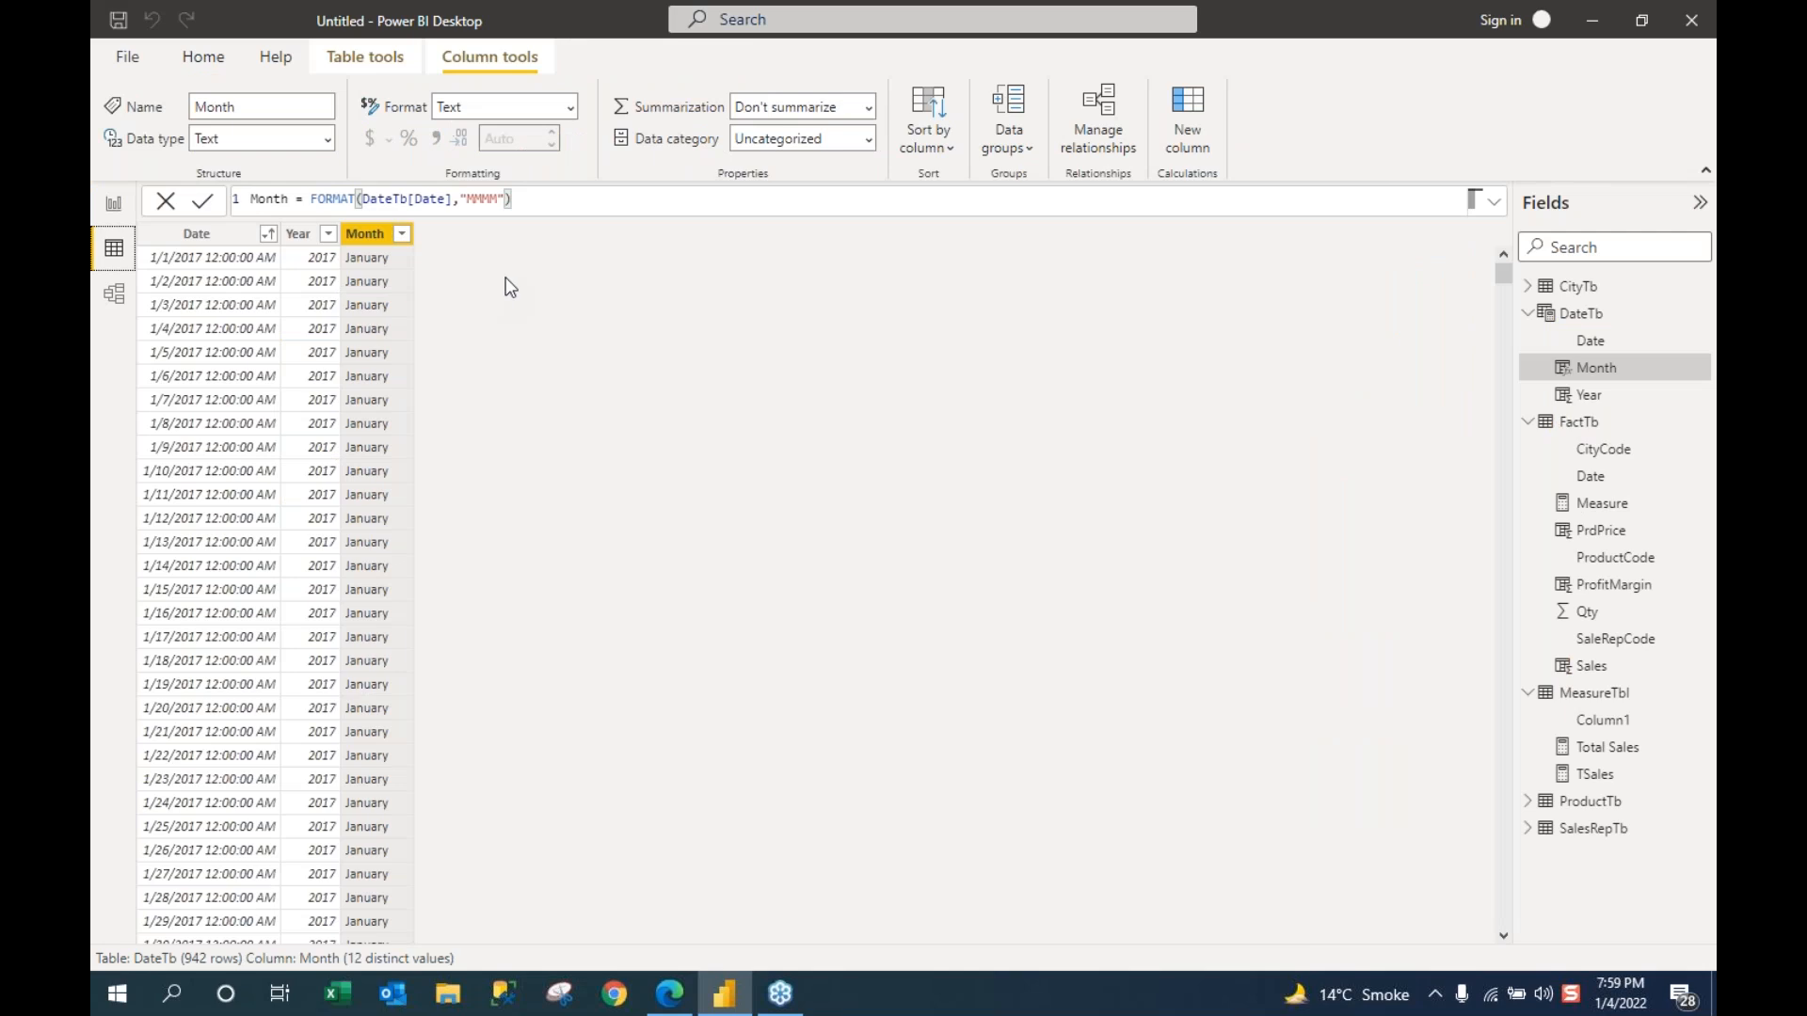
click(1188, 141)
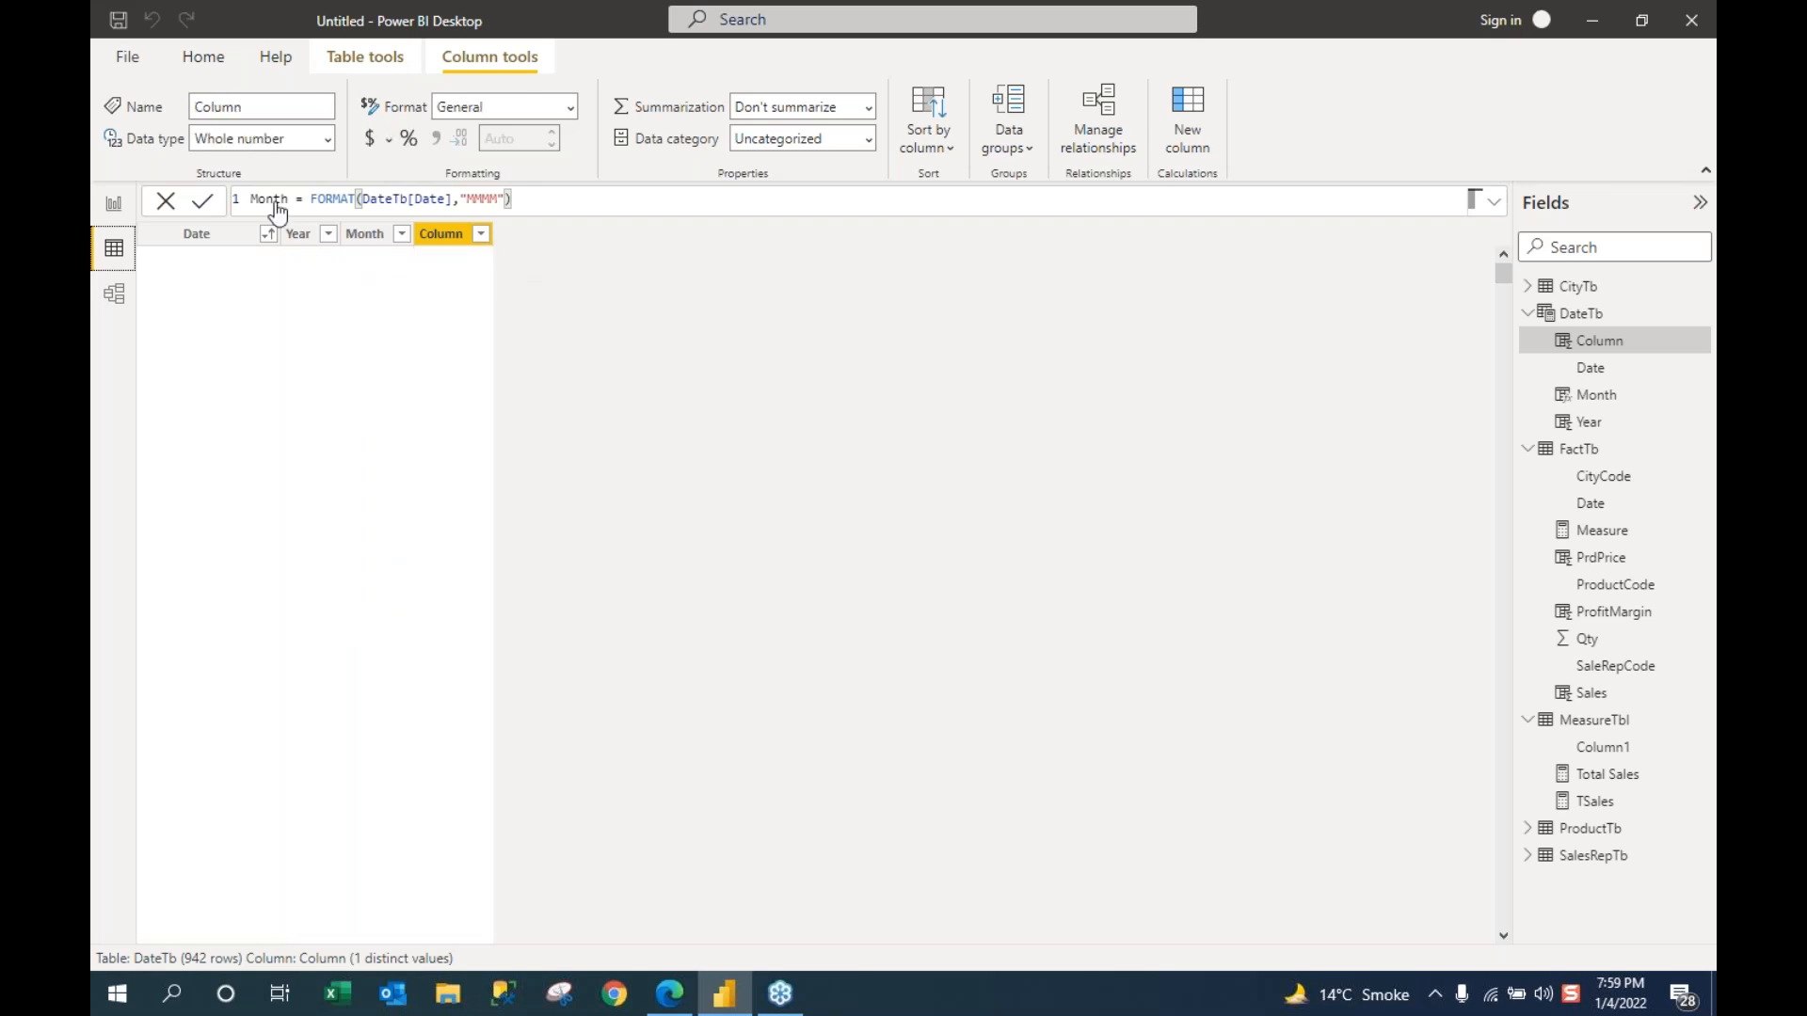
text(Month)
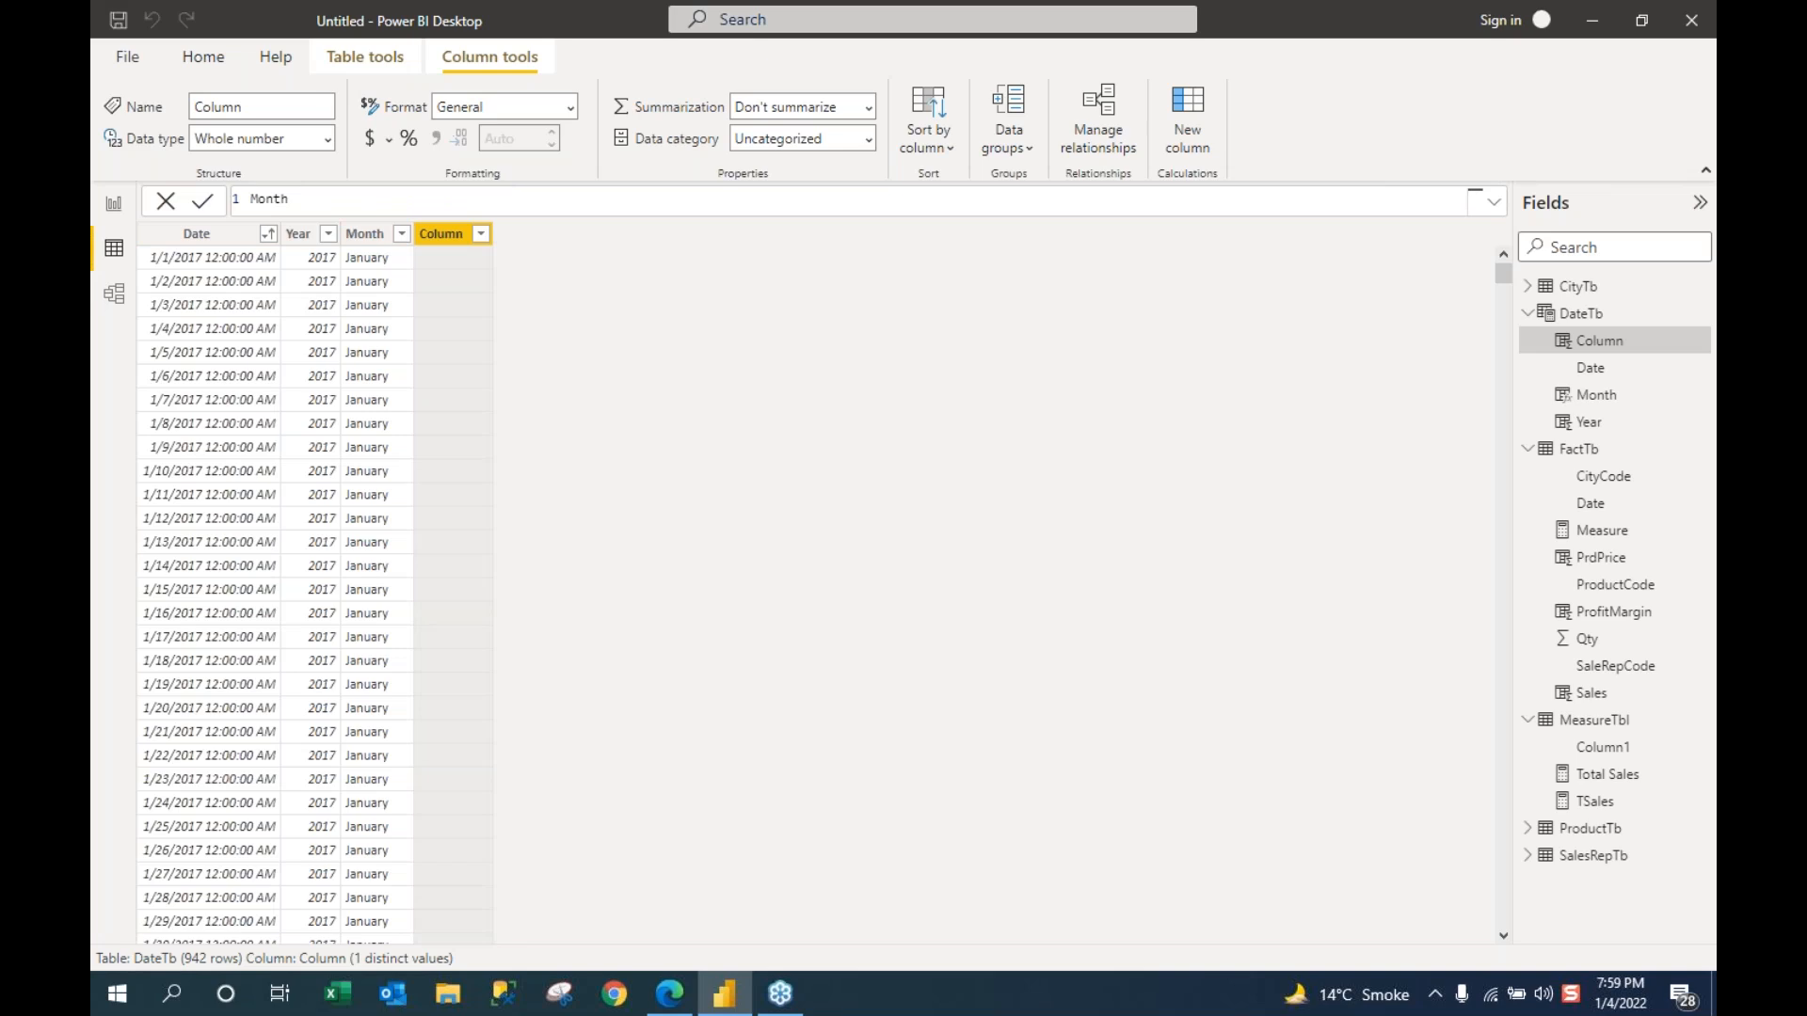
text(Number = month)
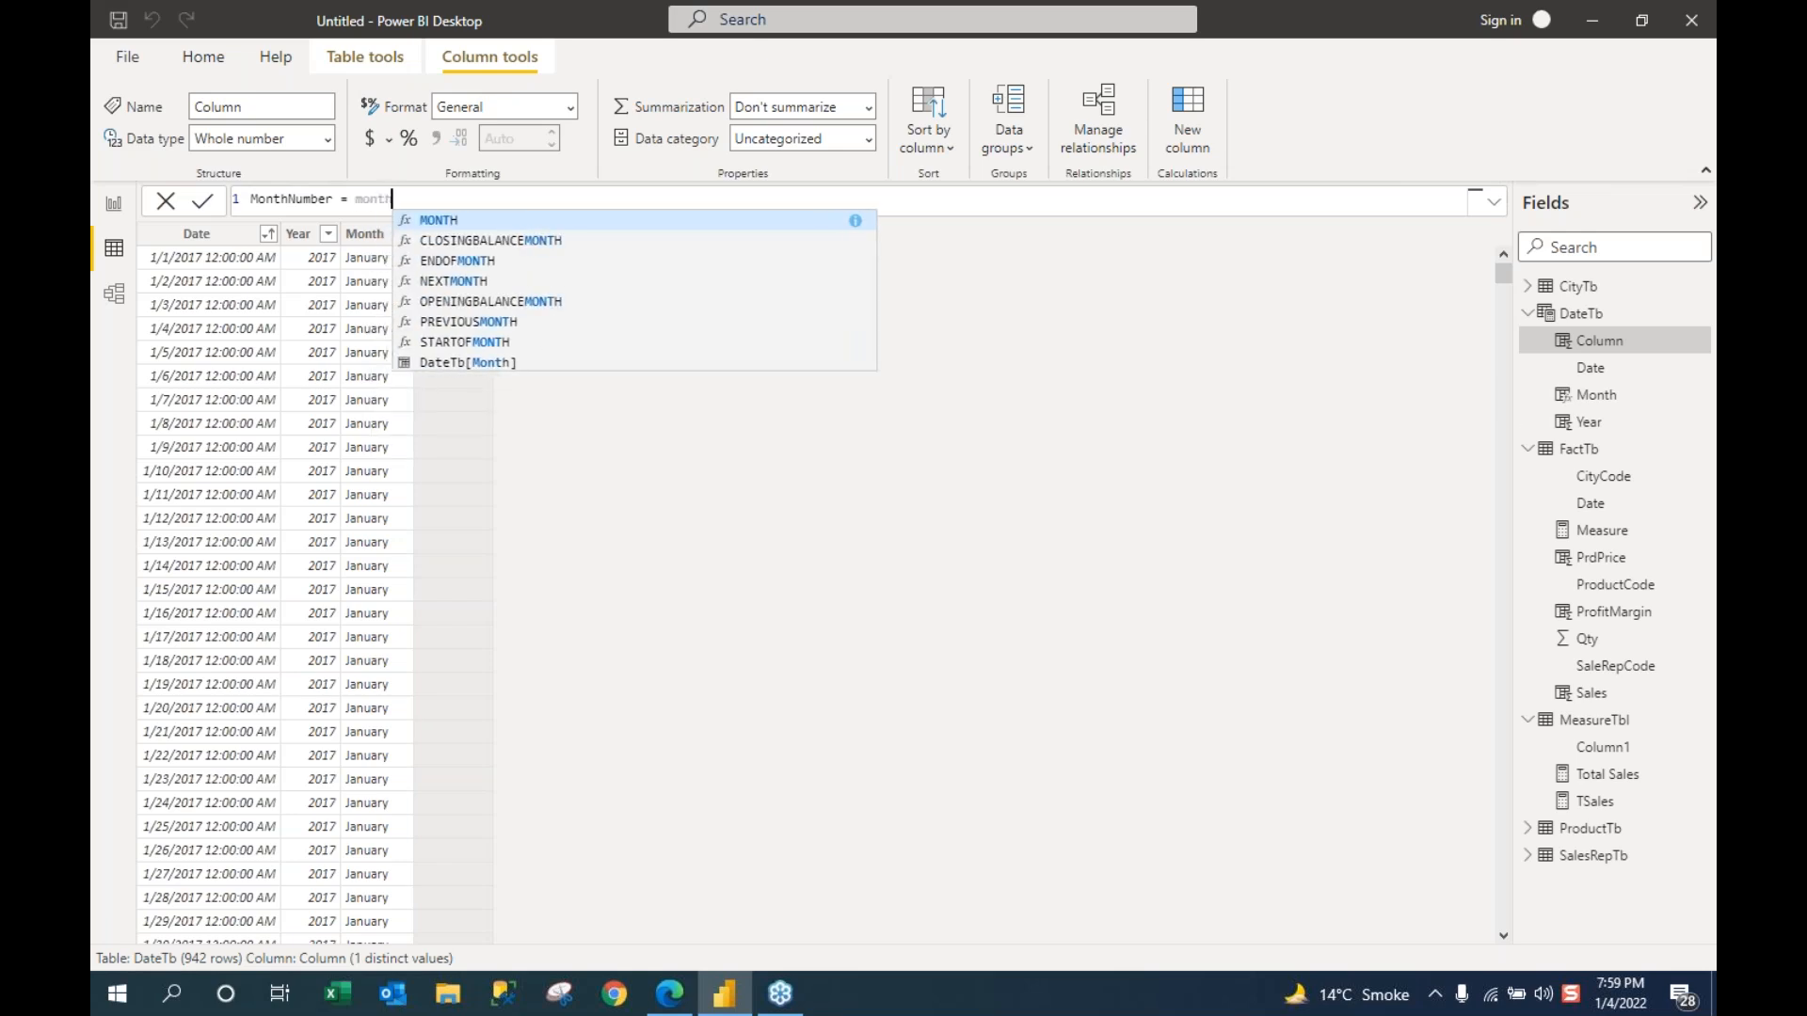
key(Down)
key(Down)
key(Down)
key(Down)
key(Down)
key(Down)
key(Down)
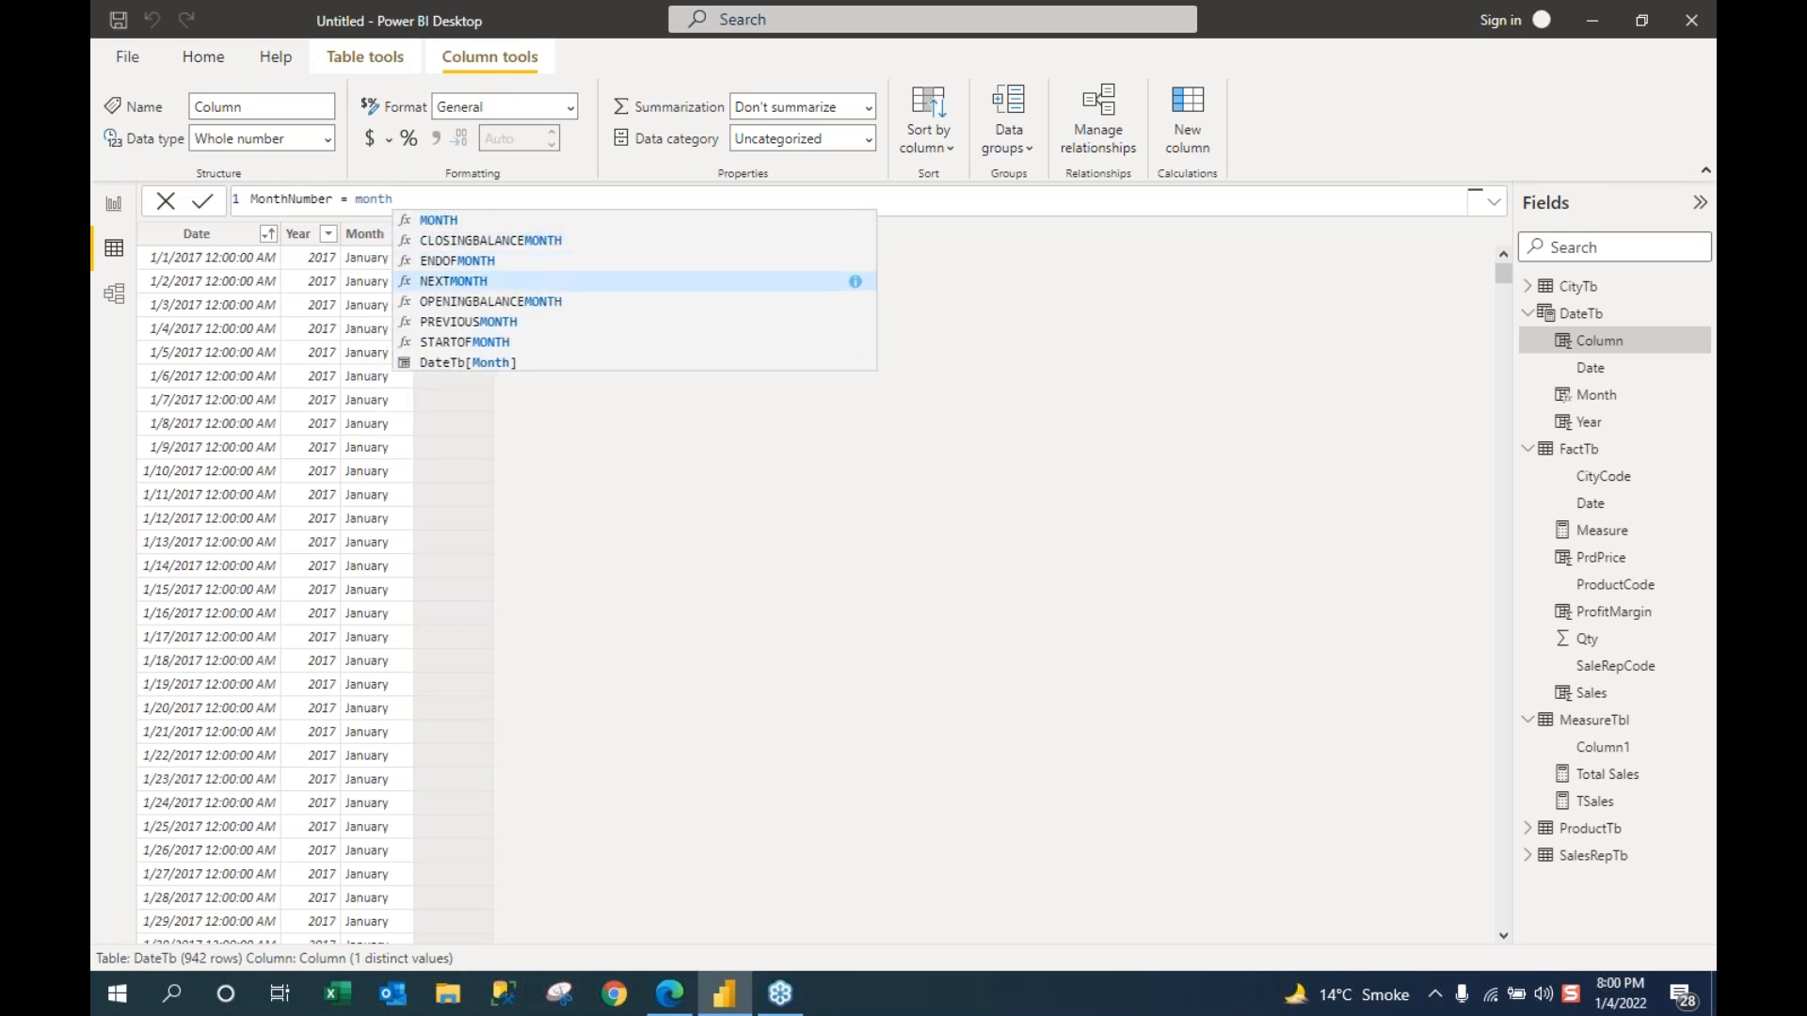
key(Tab)
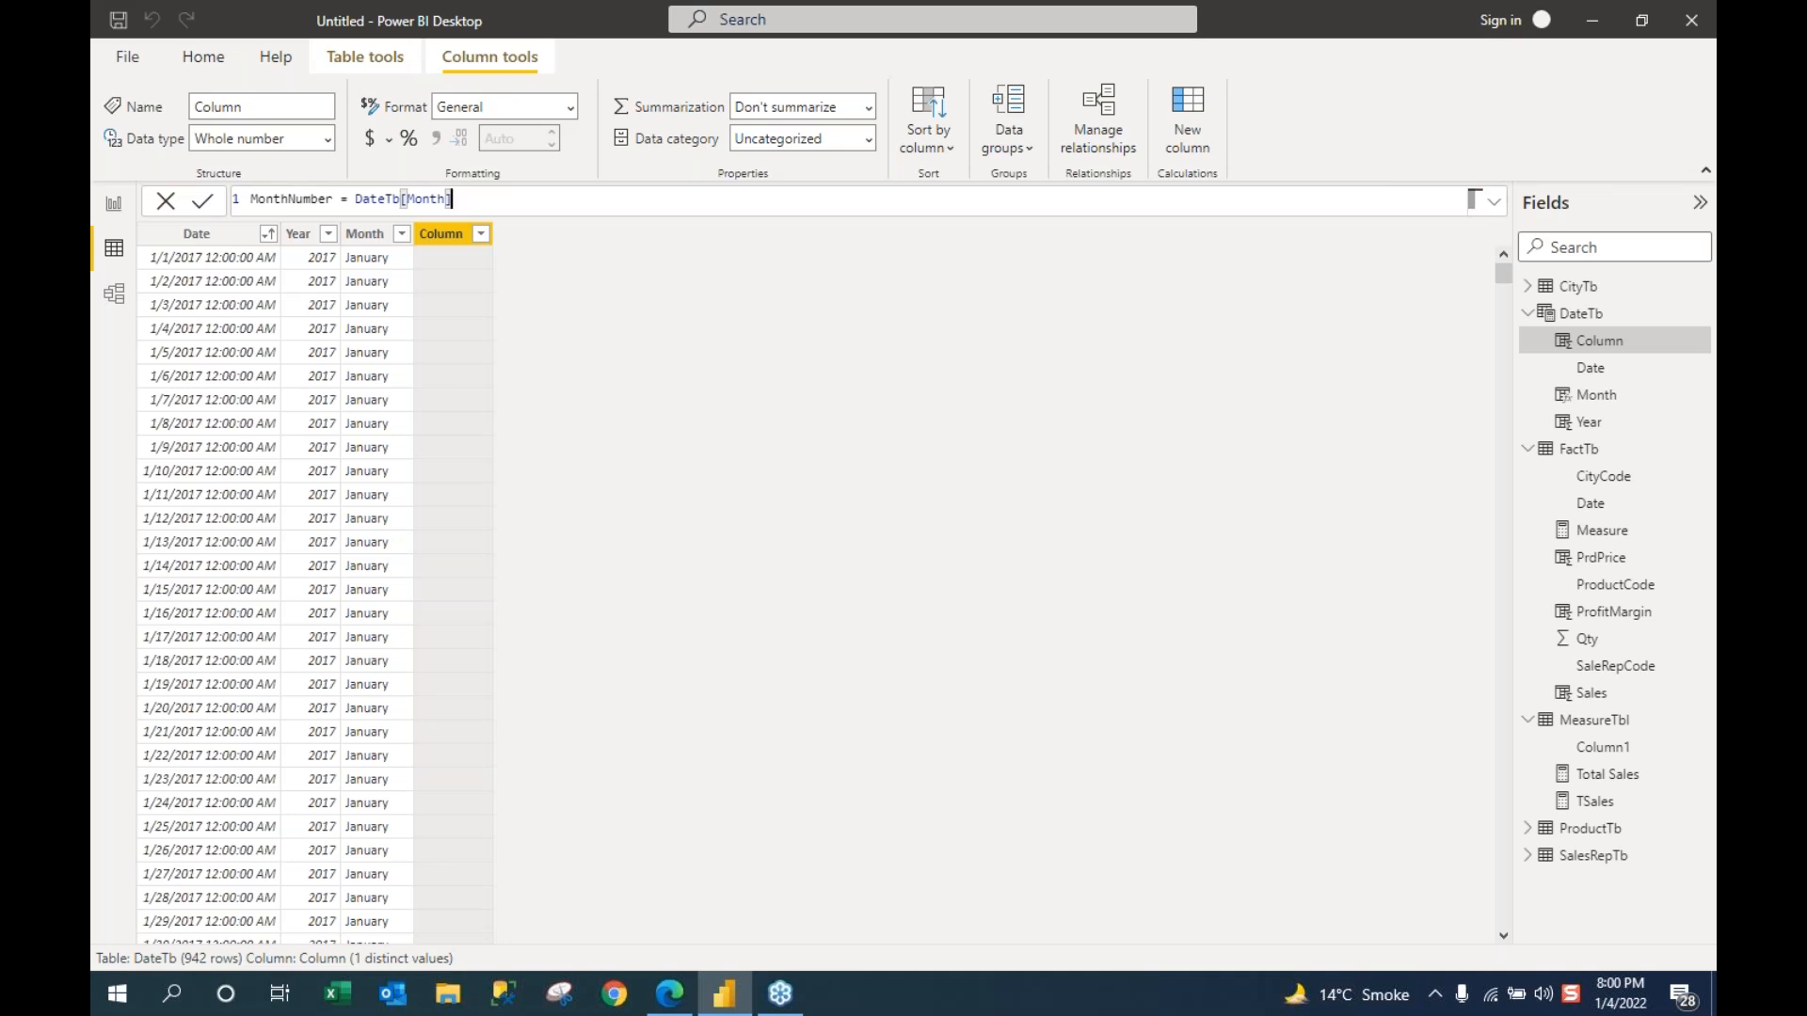
key(BackSpace)
key(BackSpace)
key(BackSpace)
key(BackSpace)
key(BackSpace)
key(BackSpace)
key(BackSpace)
key(BackSpace)
key(BackSpace)
key(BackSpace)
key(BackSpace)
key(BackSpace)
key(BackSpace)
text(Month)
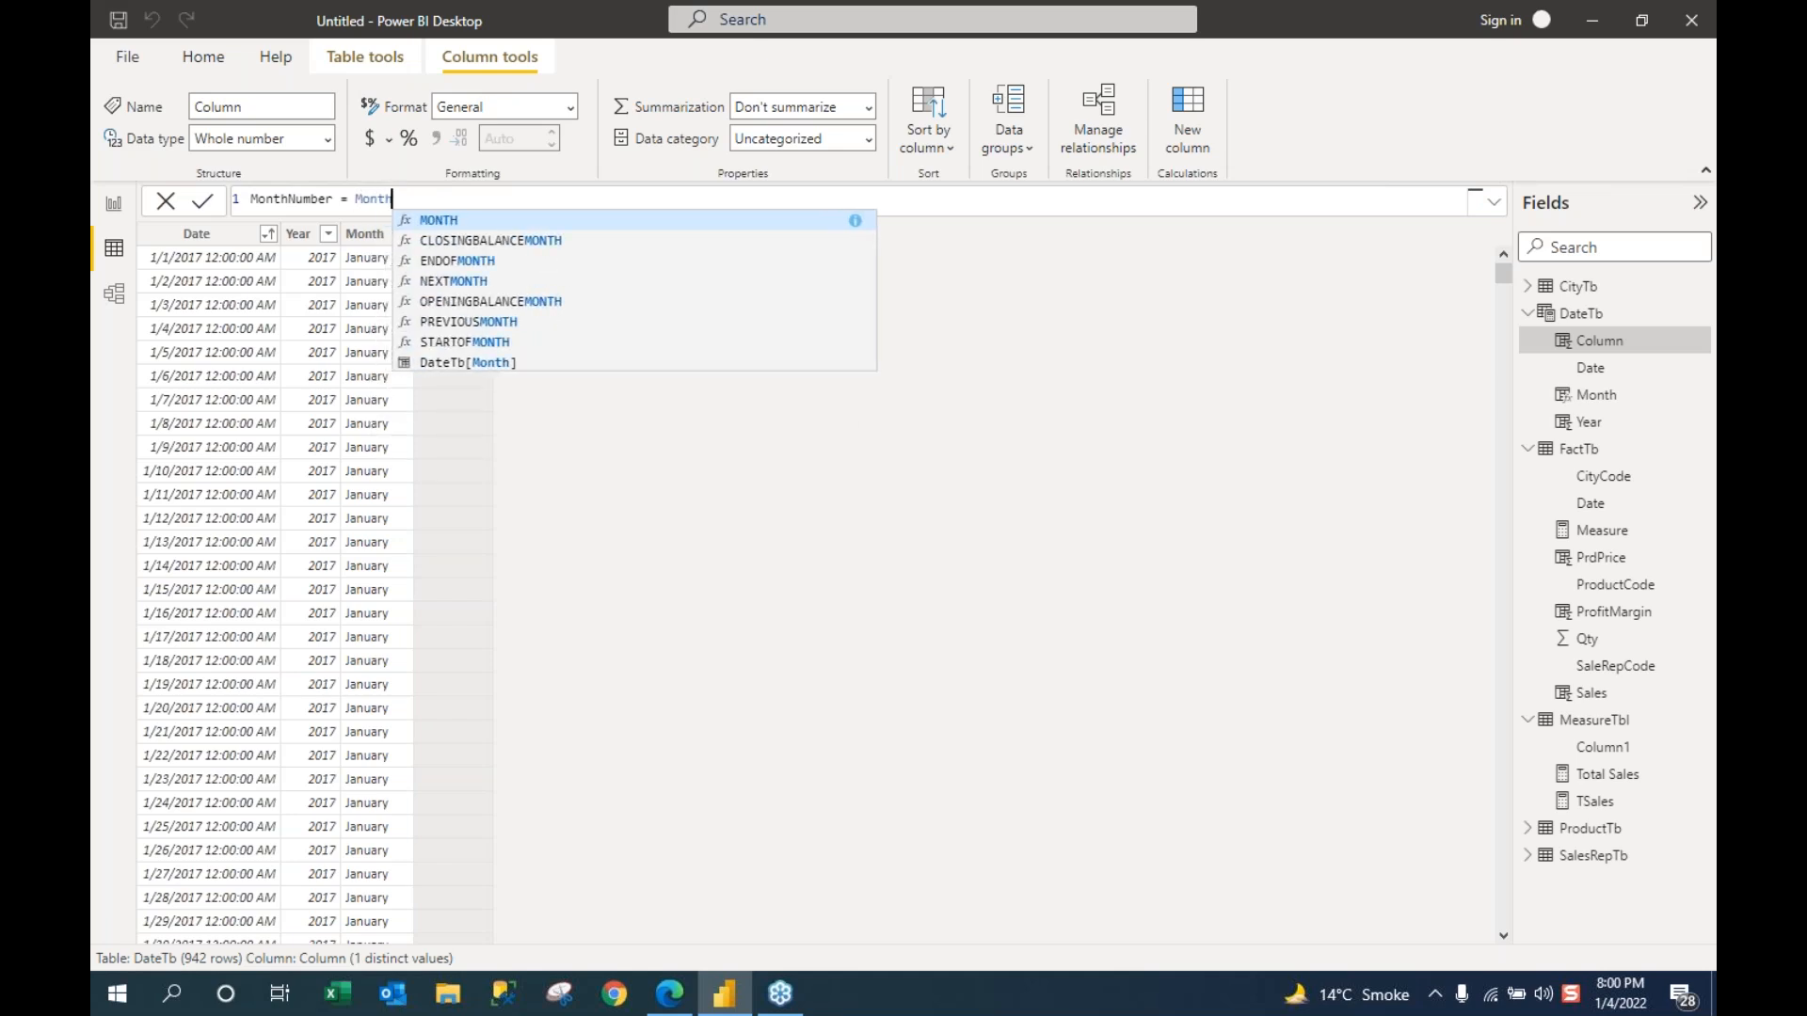
text(()
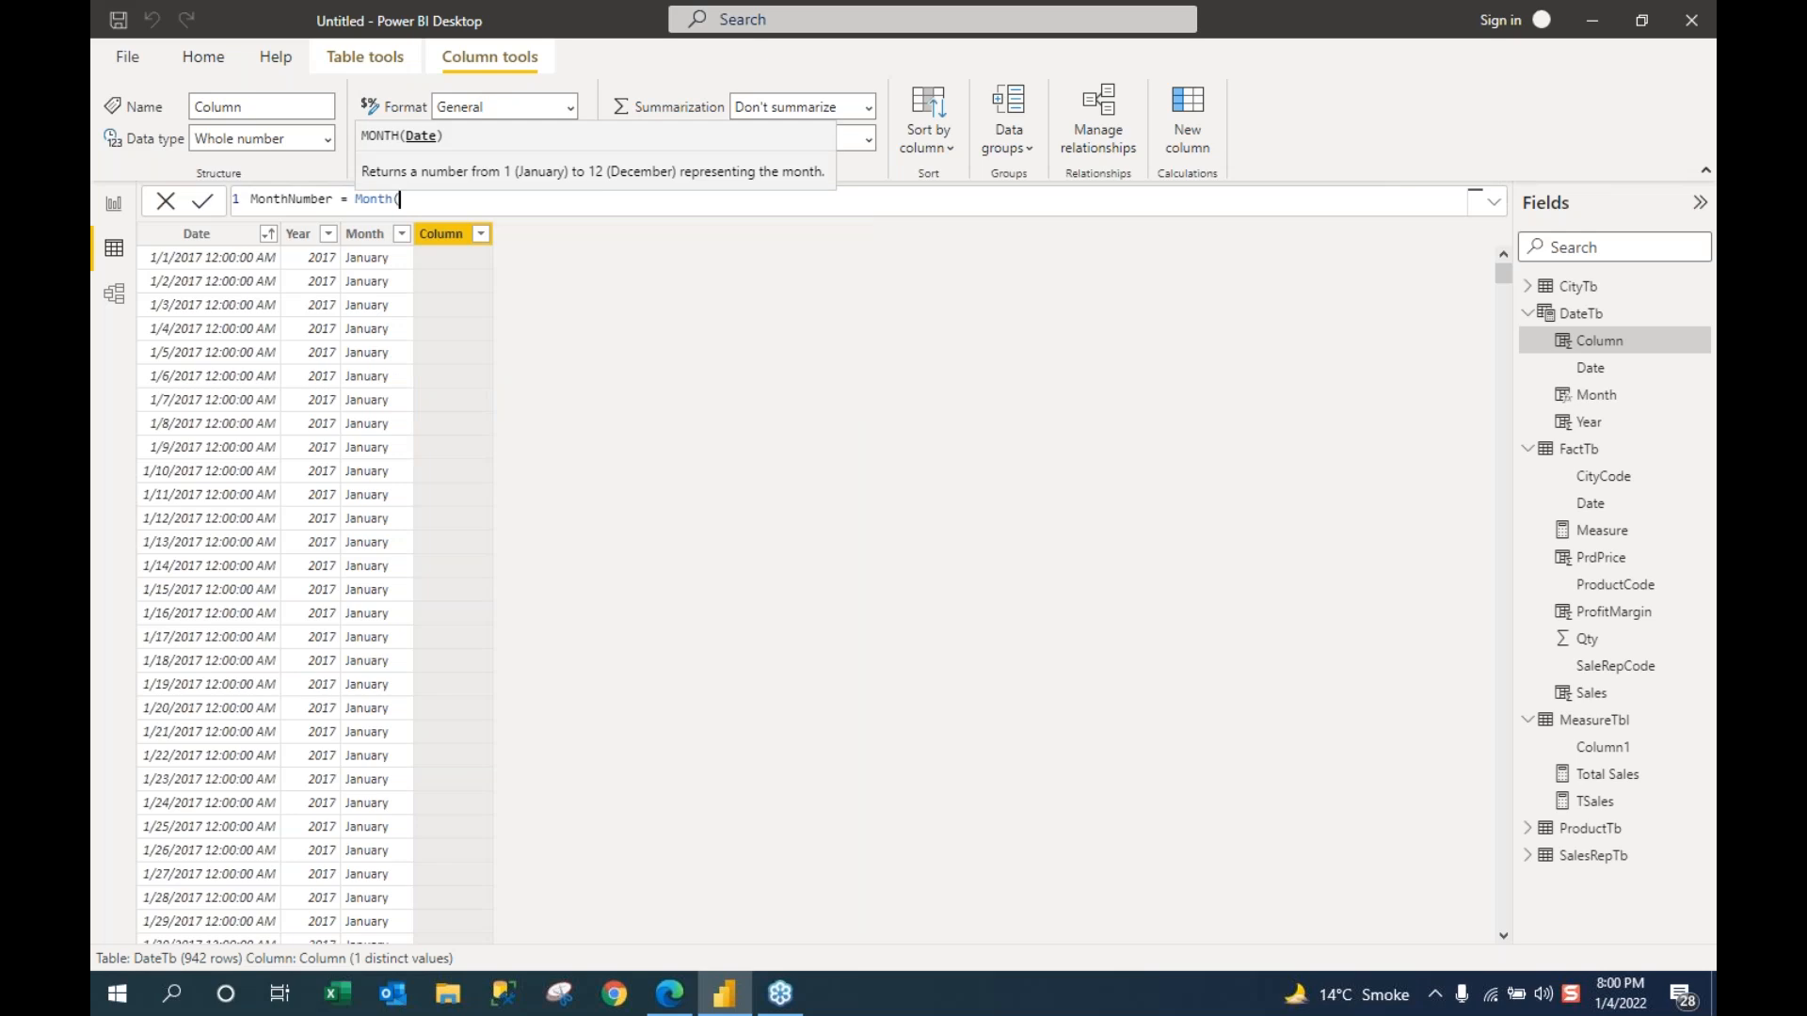
text(da)
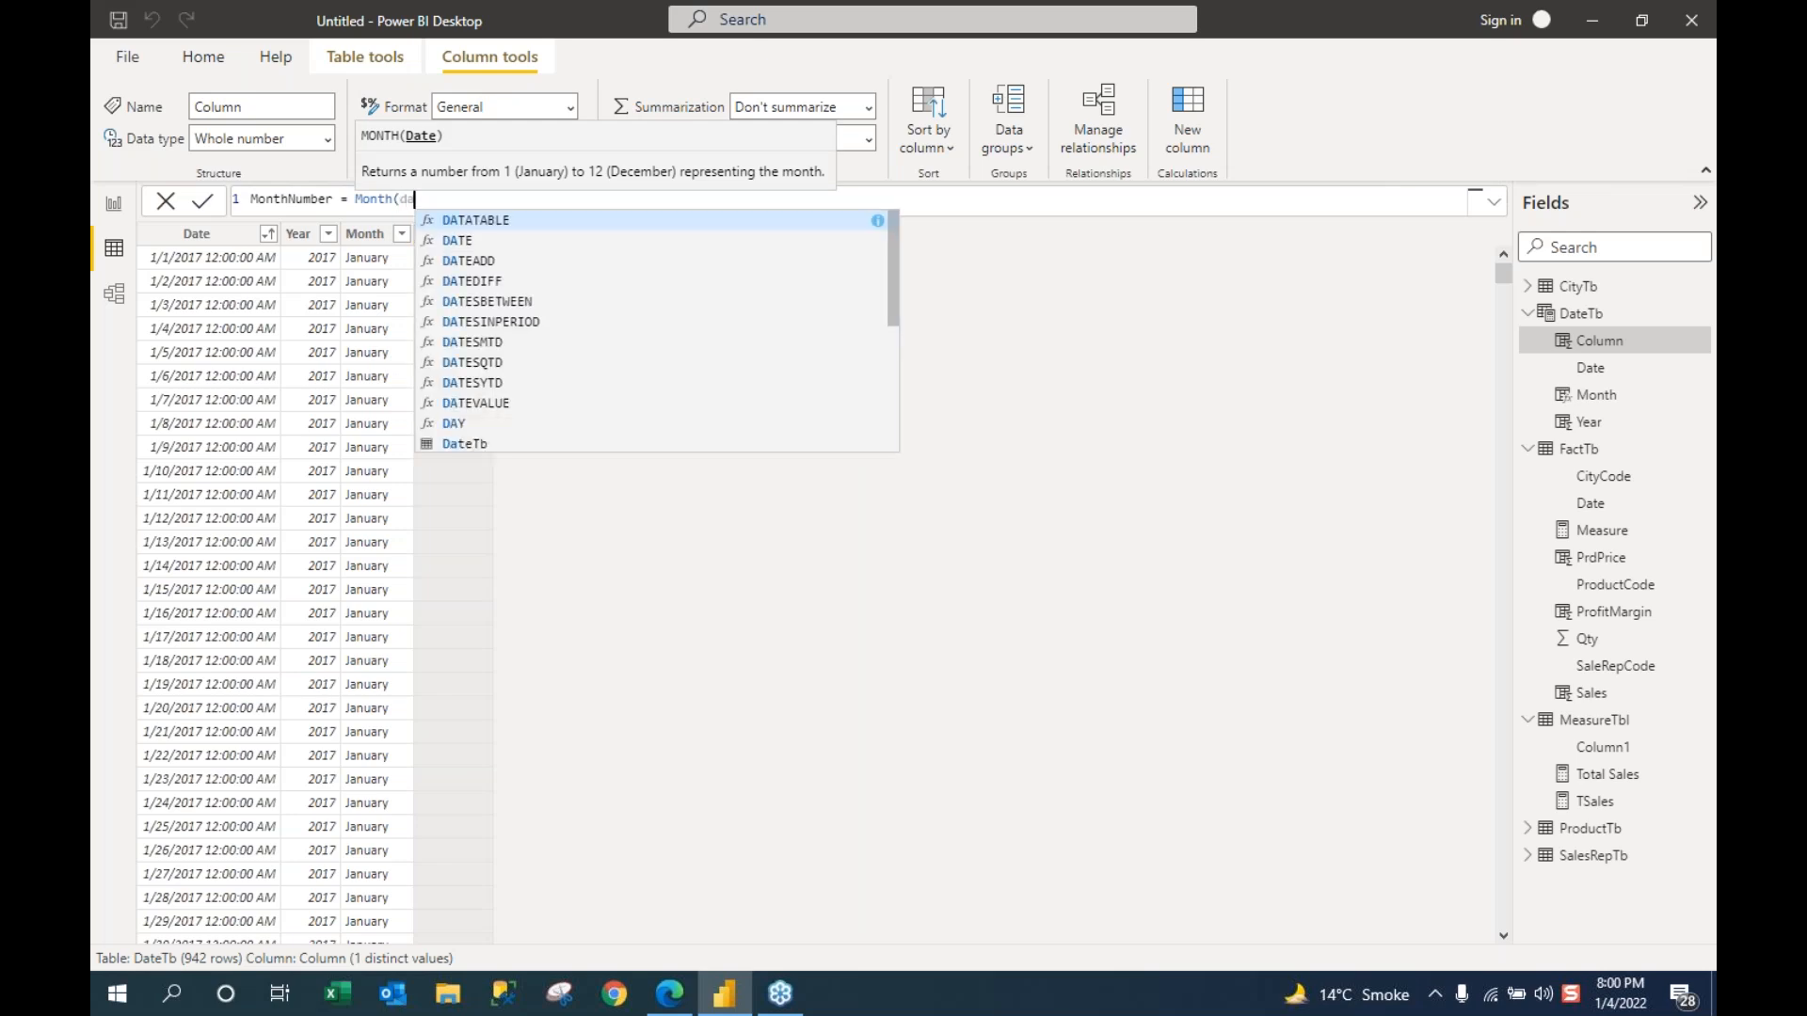
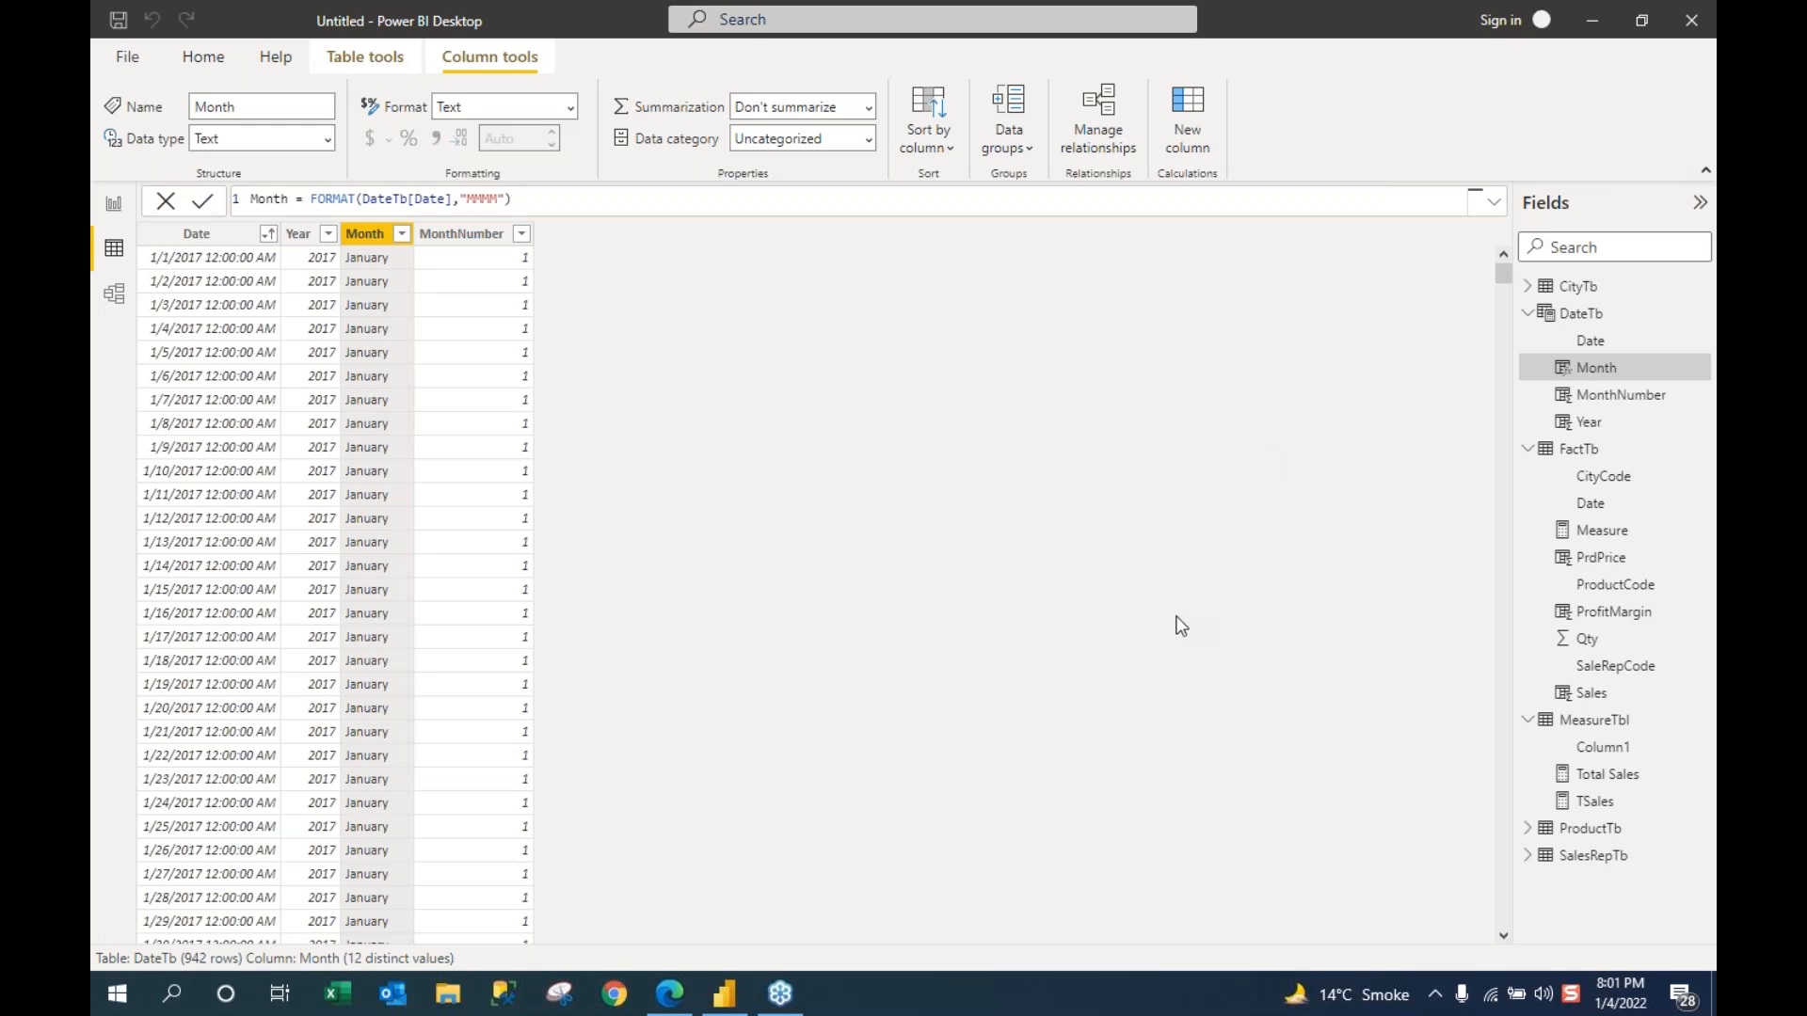
Step: Review the Year, Month and MonthNumber column formulas in the DateTb table data
click(750, 421)
click(113, 254)
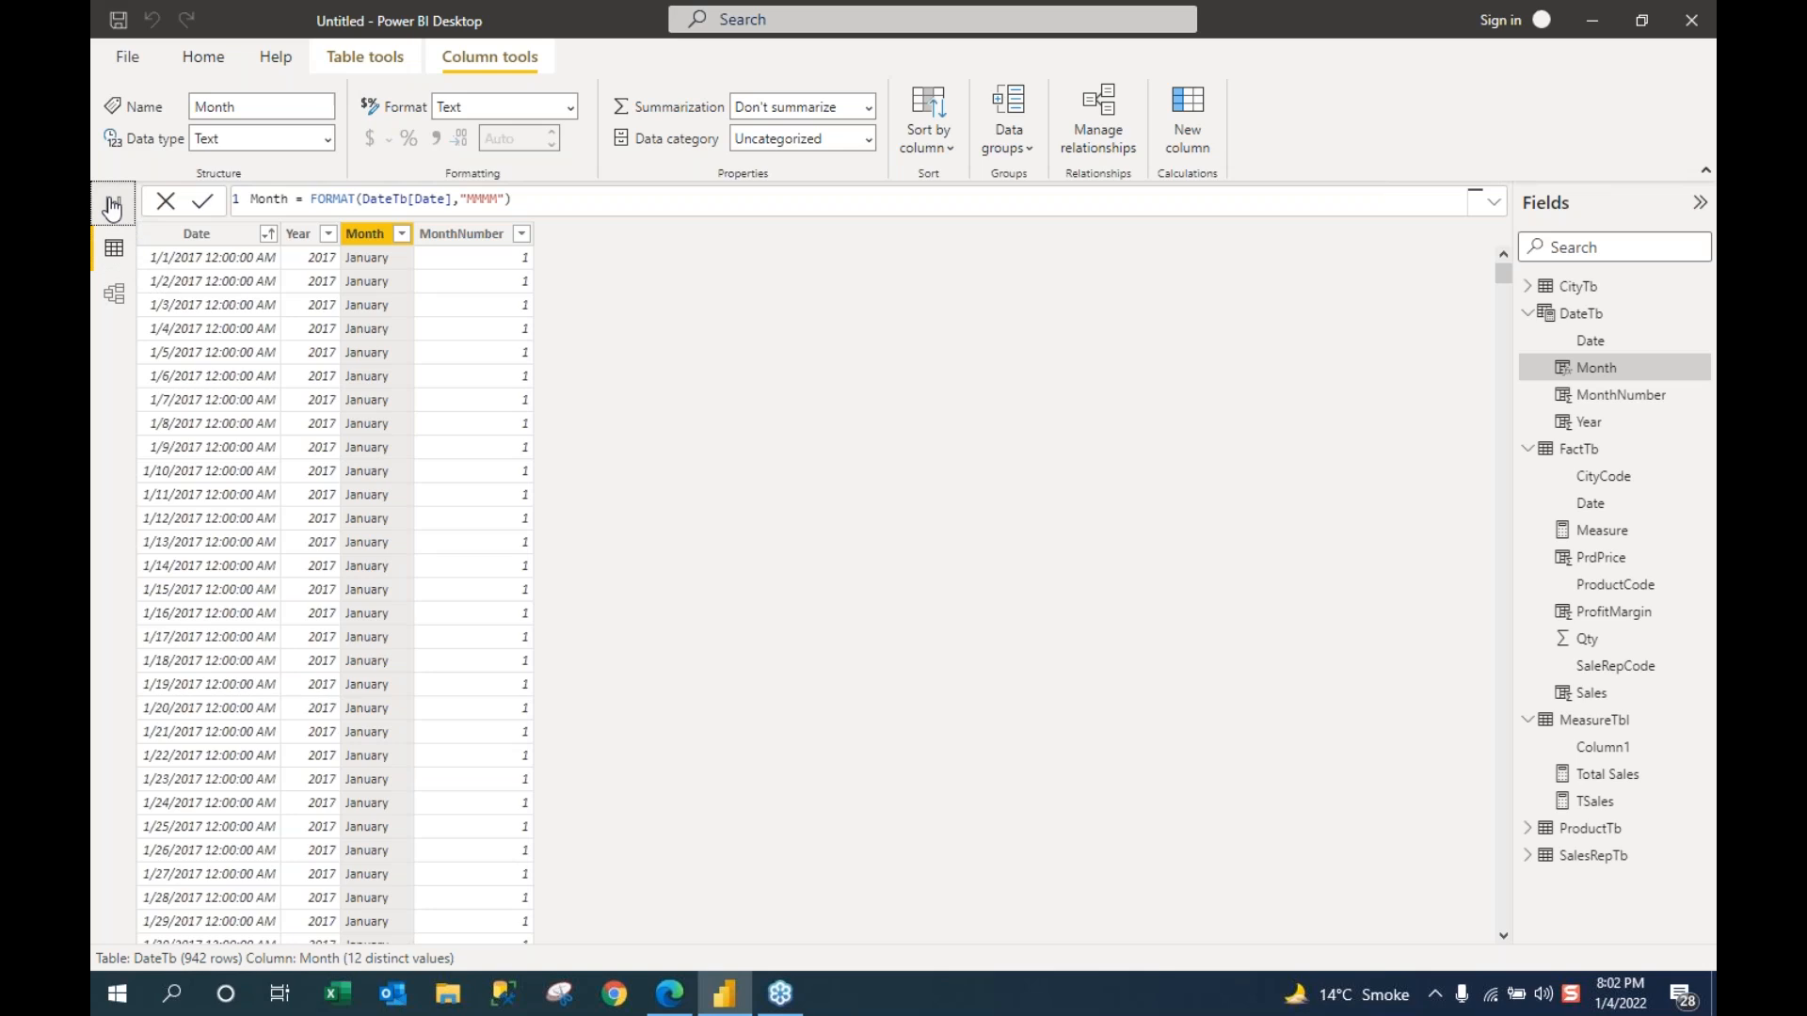
click(113, 204)
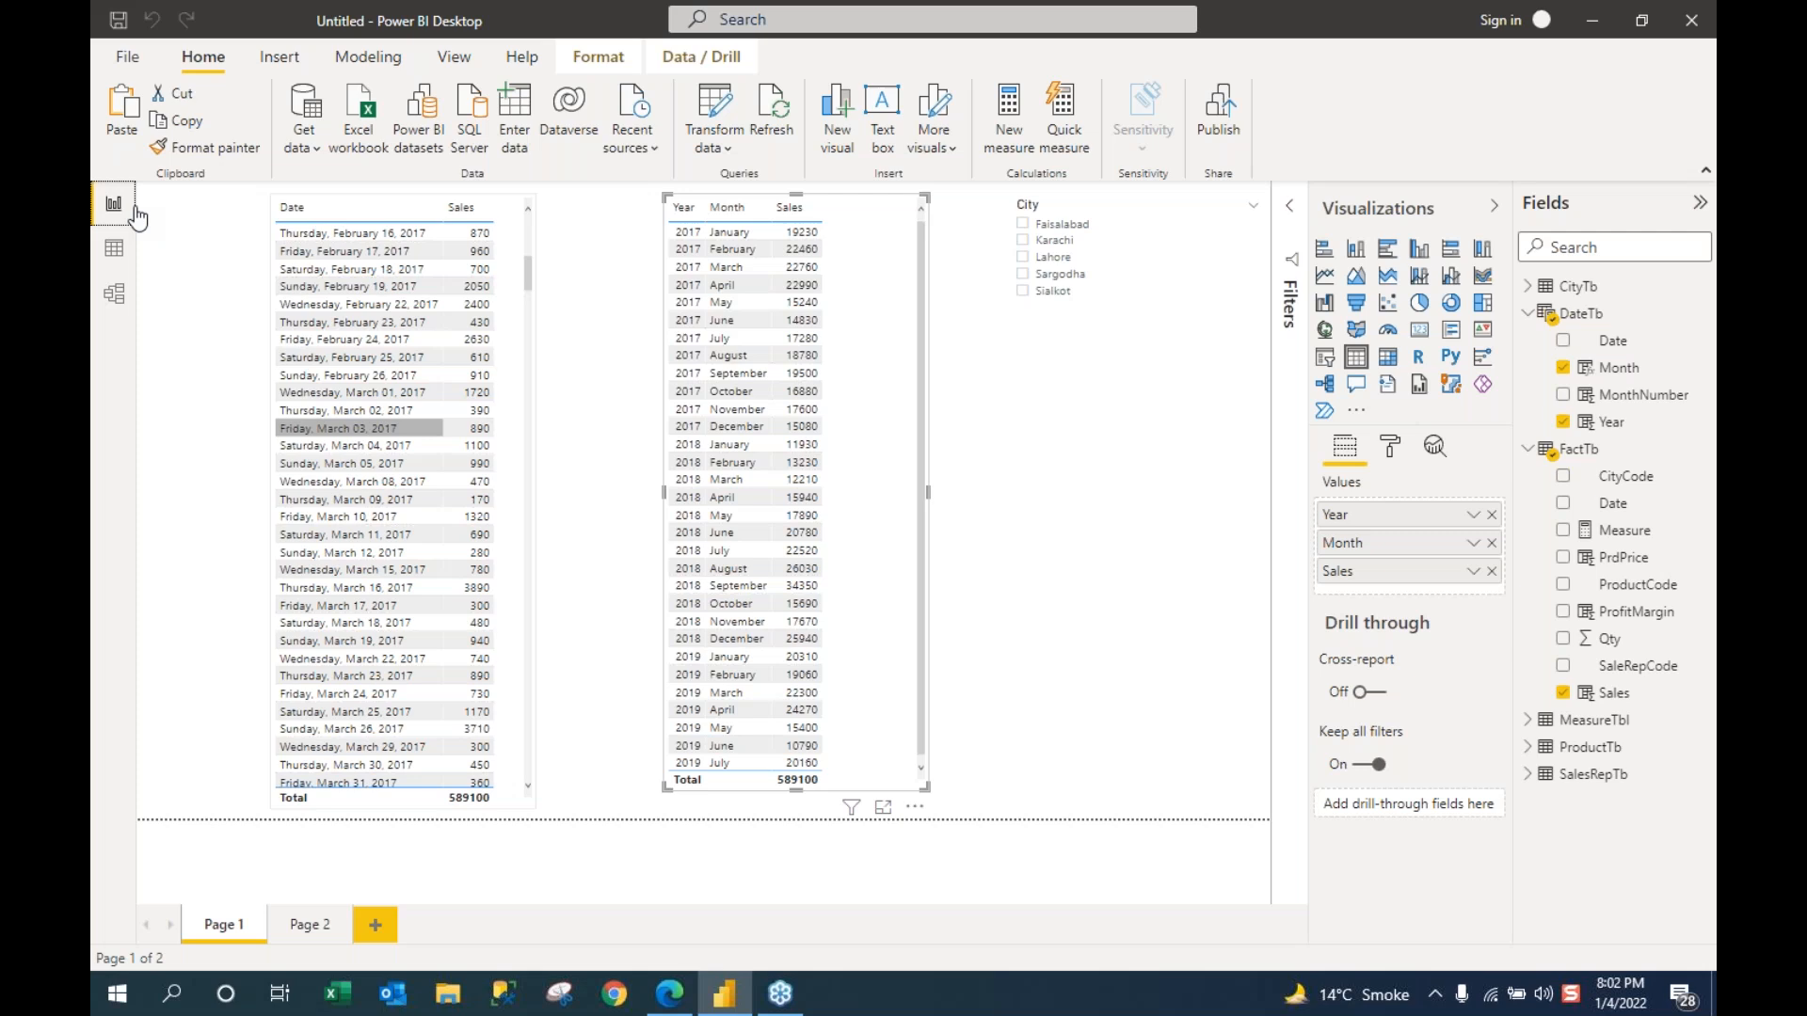
click(113, 248)
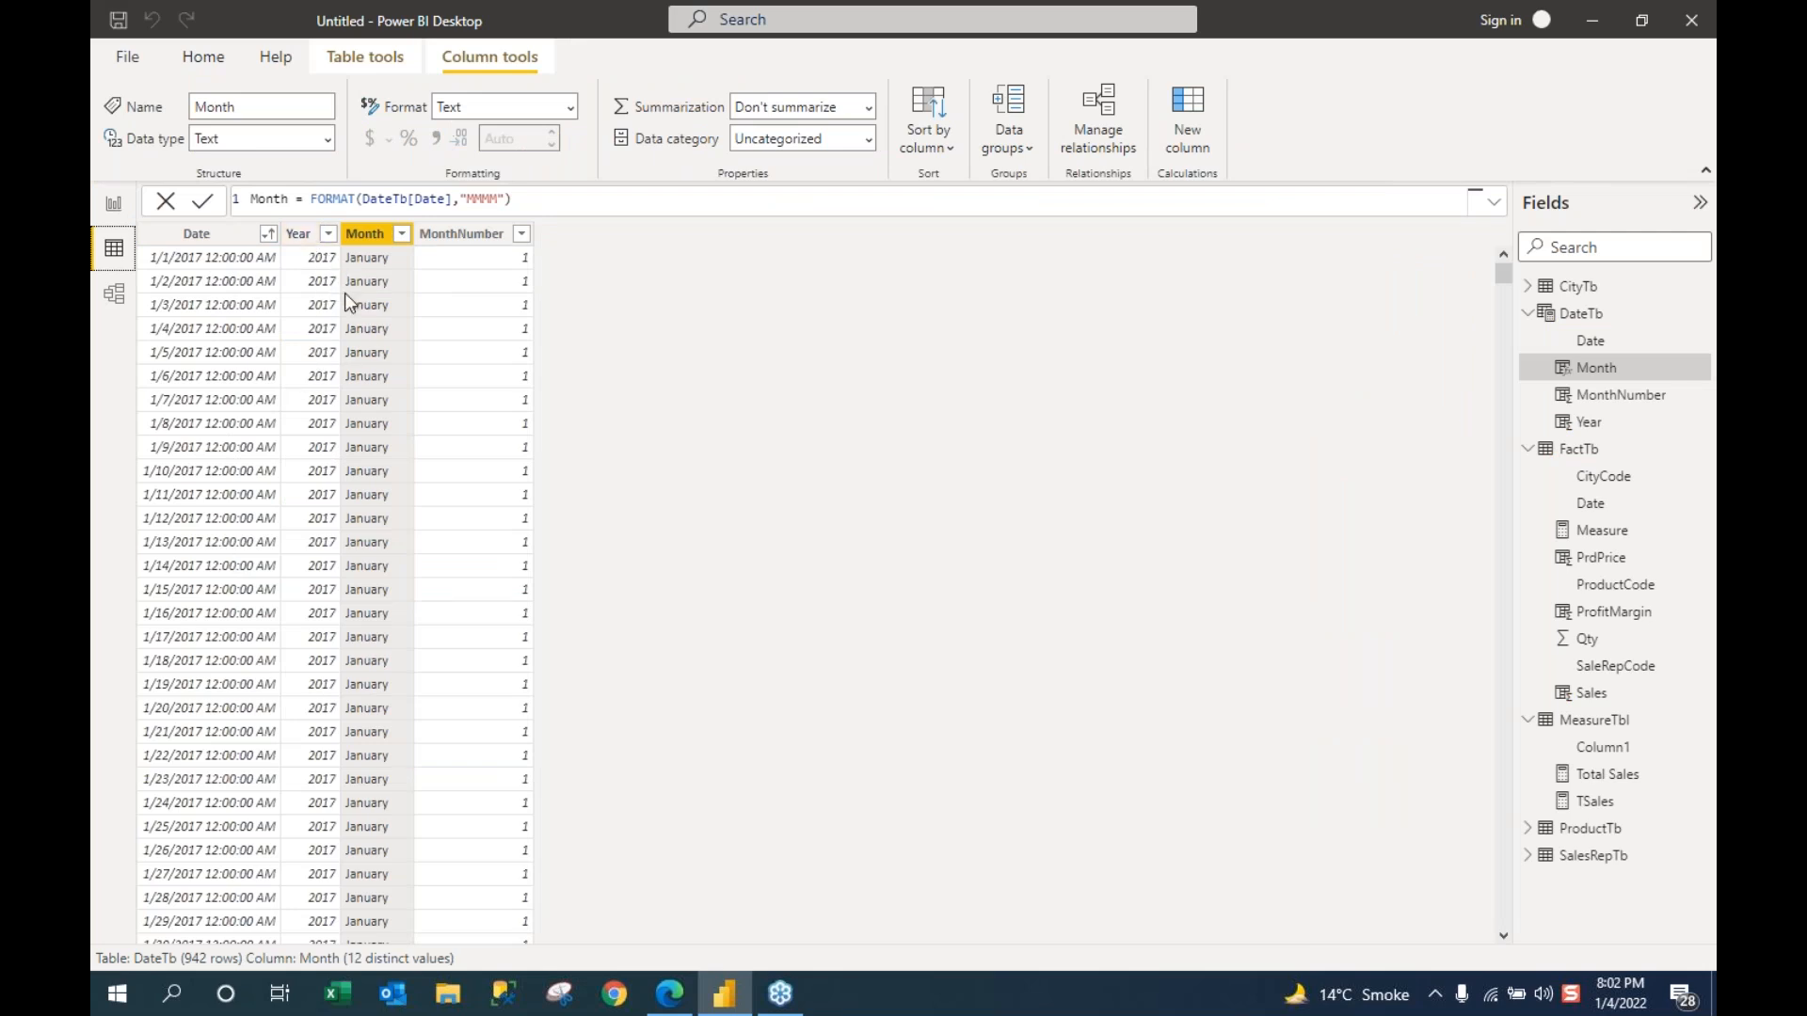
click(308, 258)
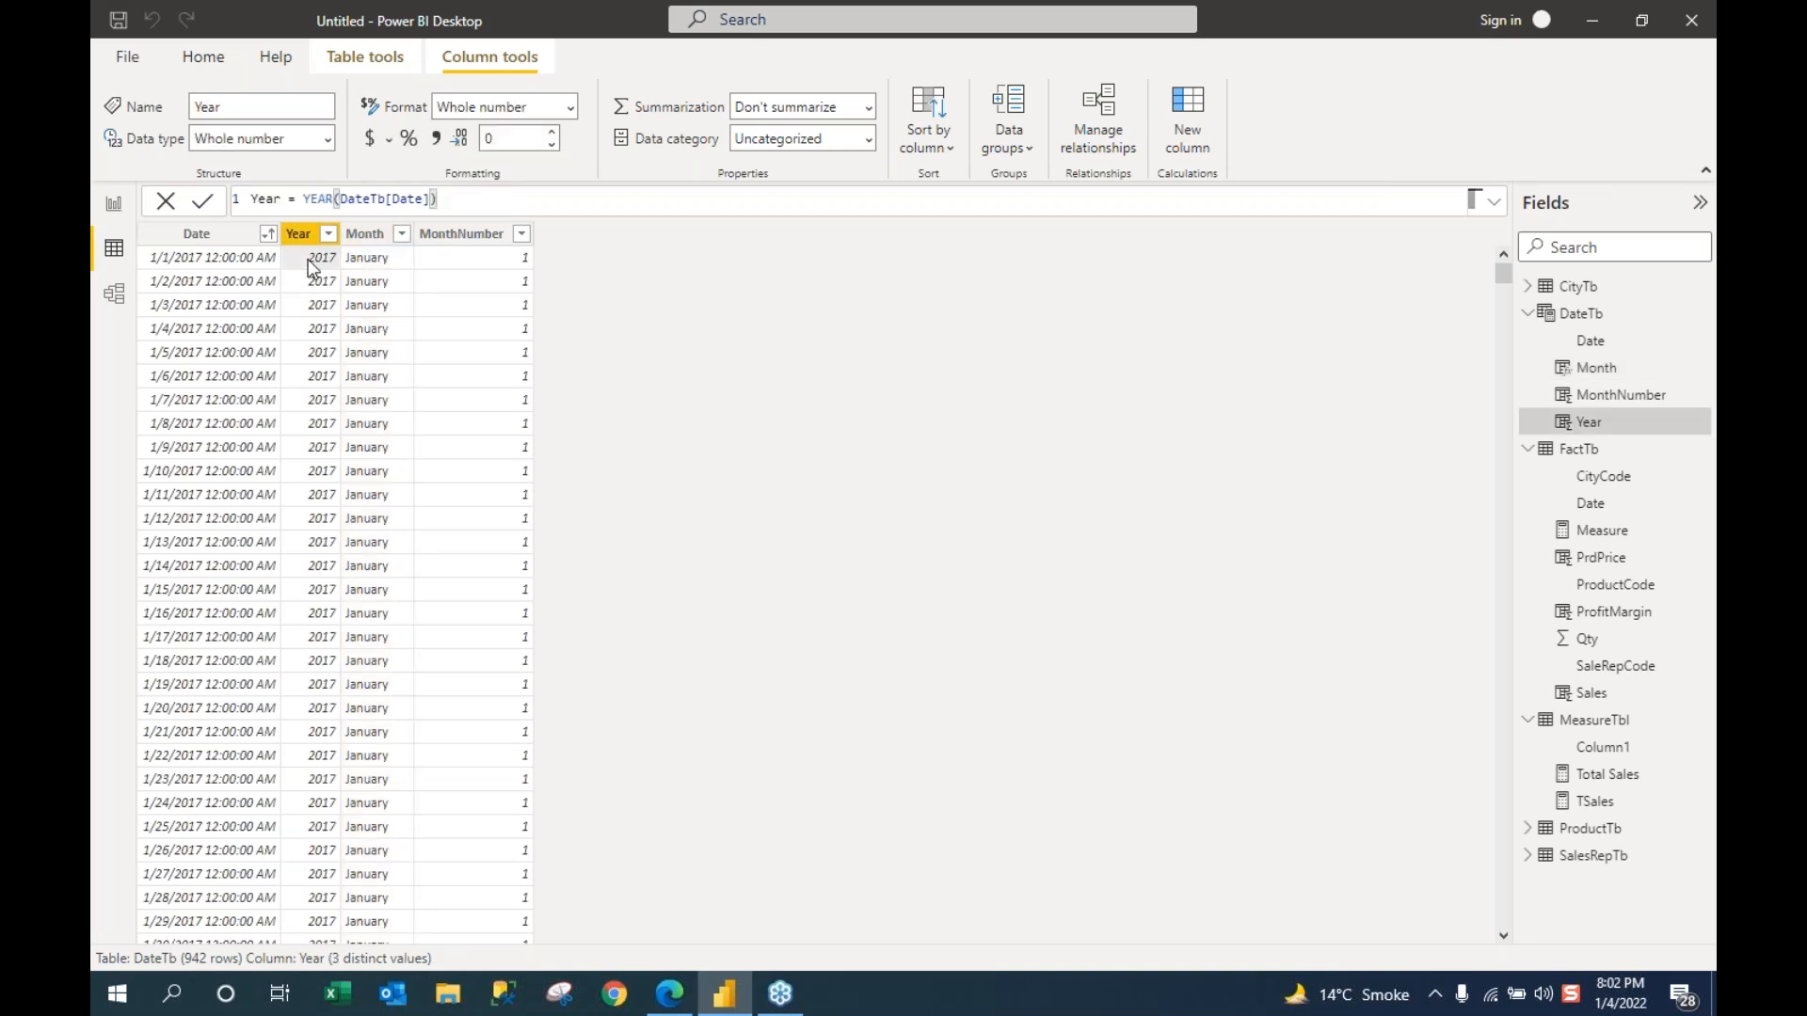
click(345, 202)
click(377, 260)
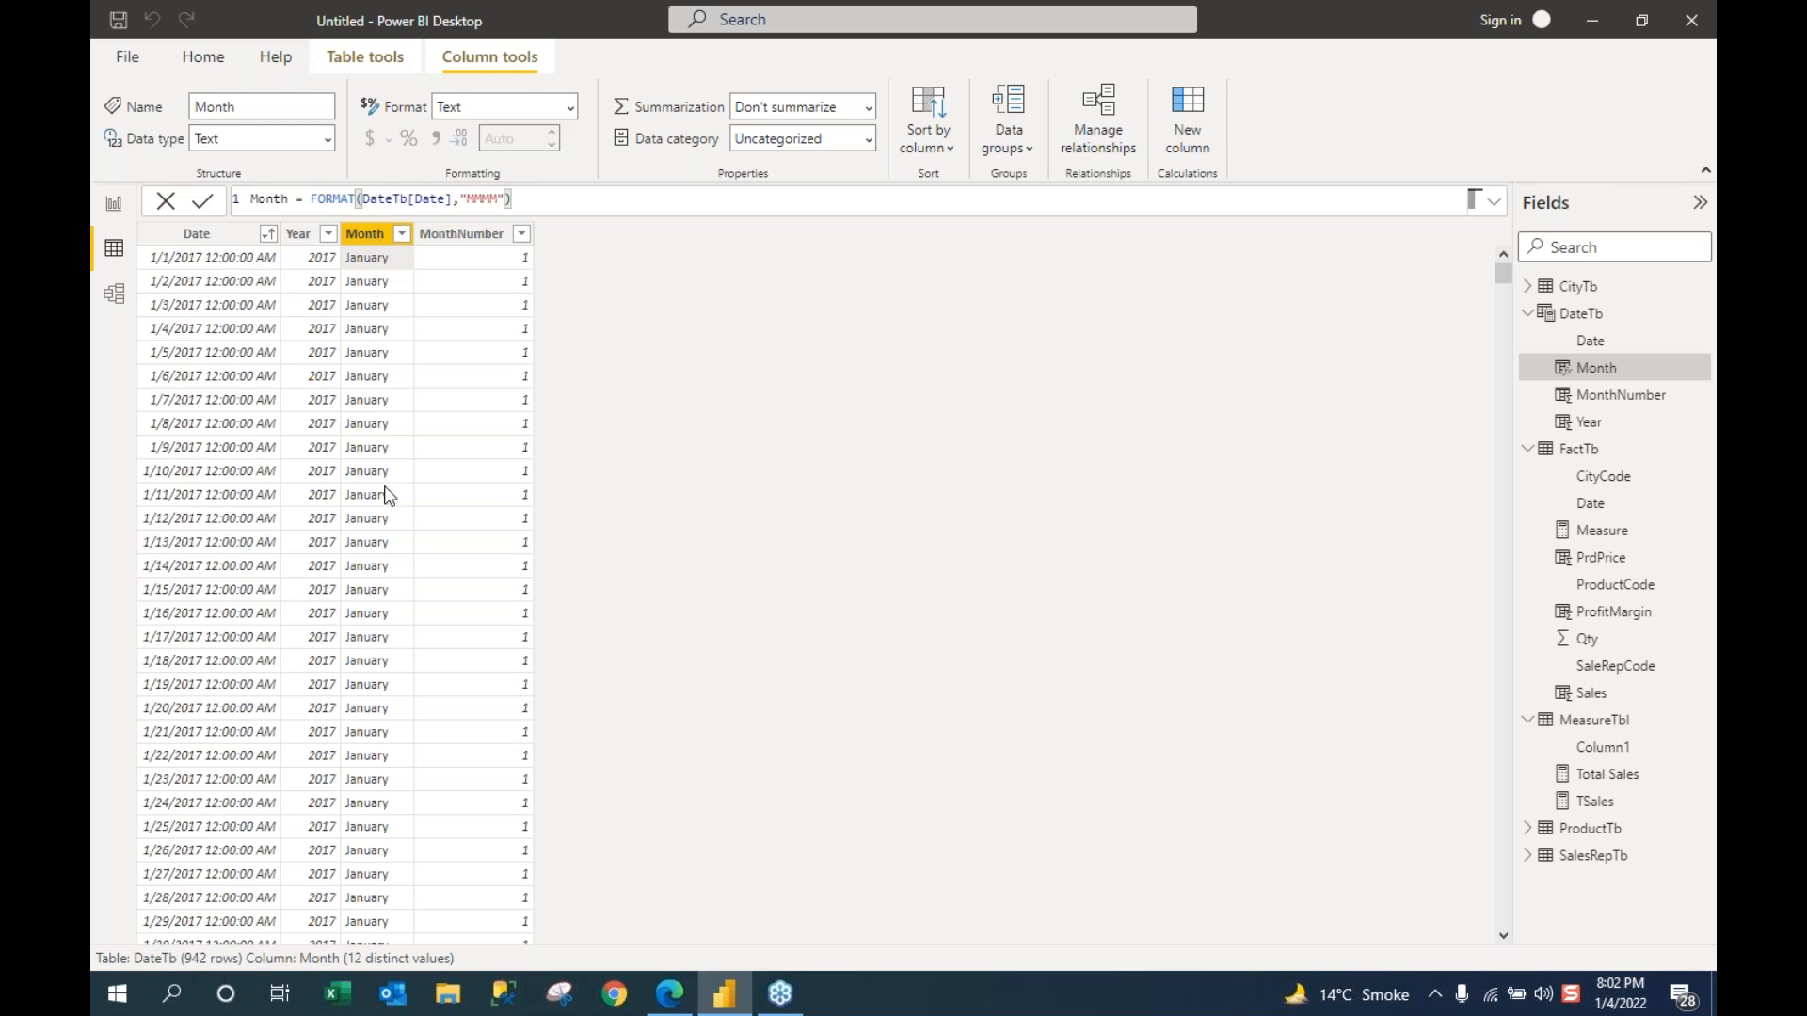
click(467, 263)
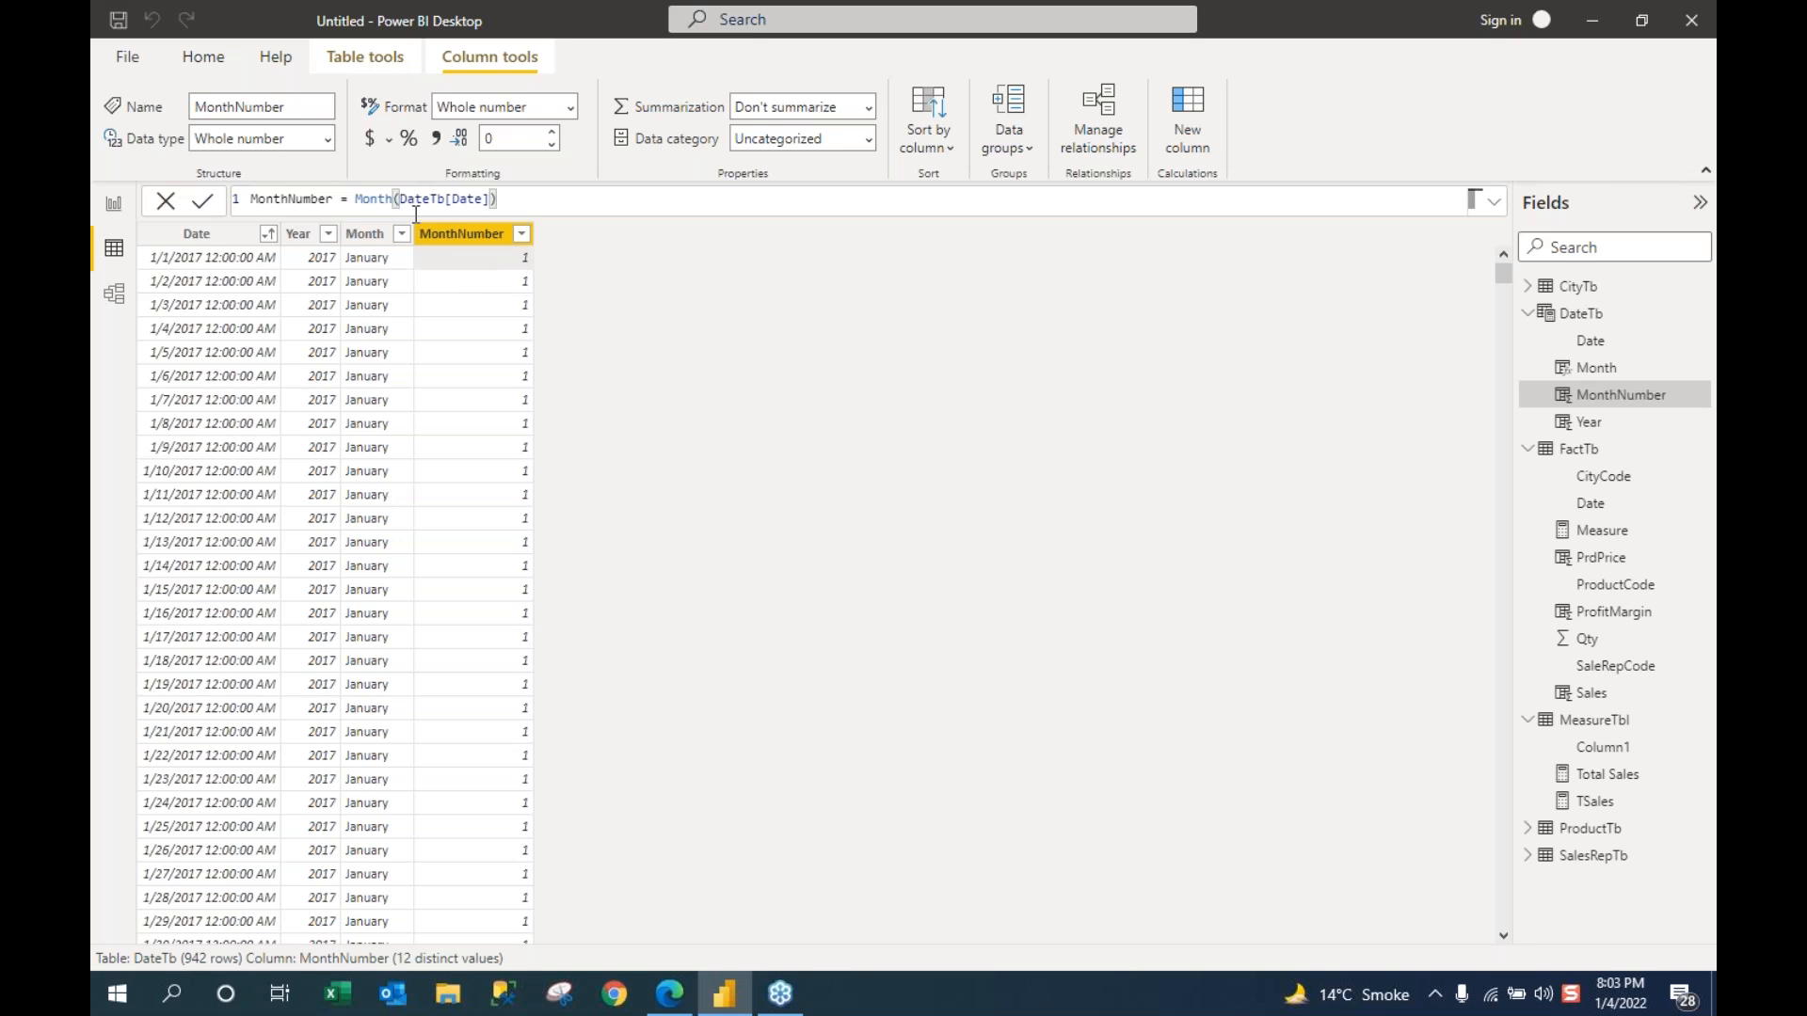
click(364, 260)
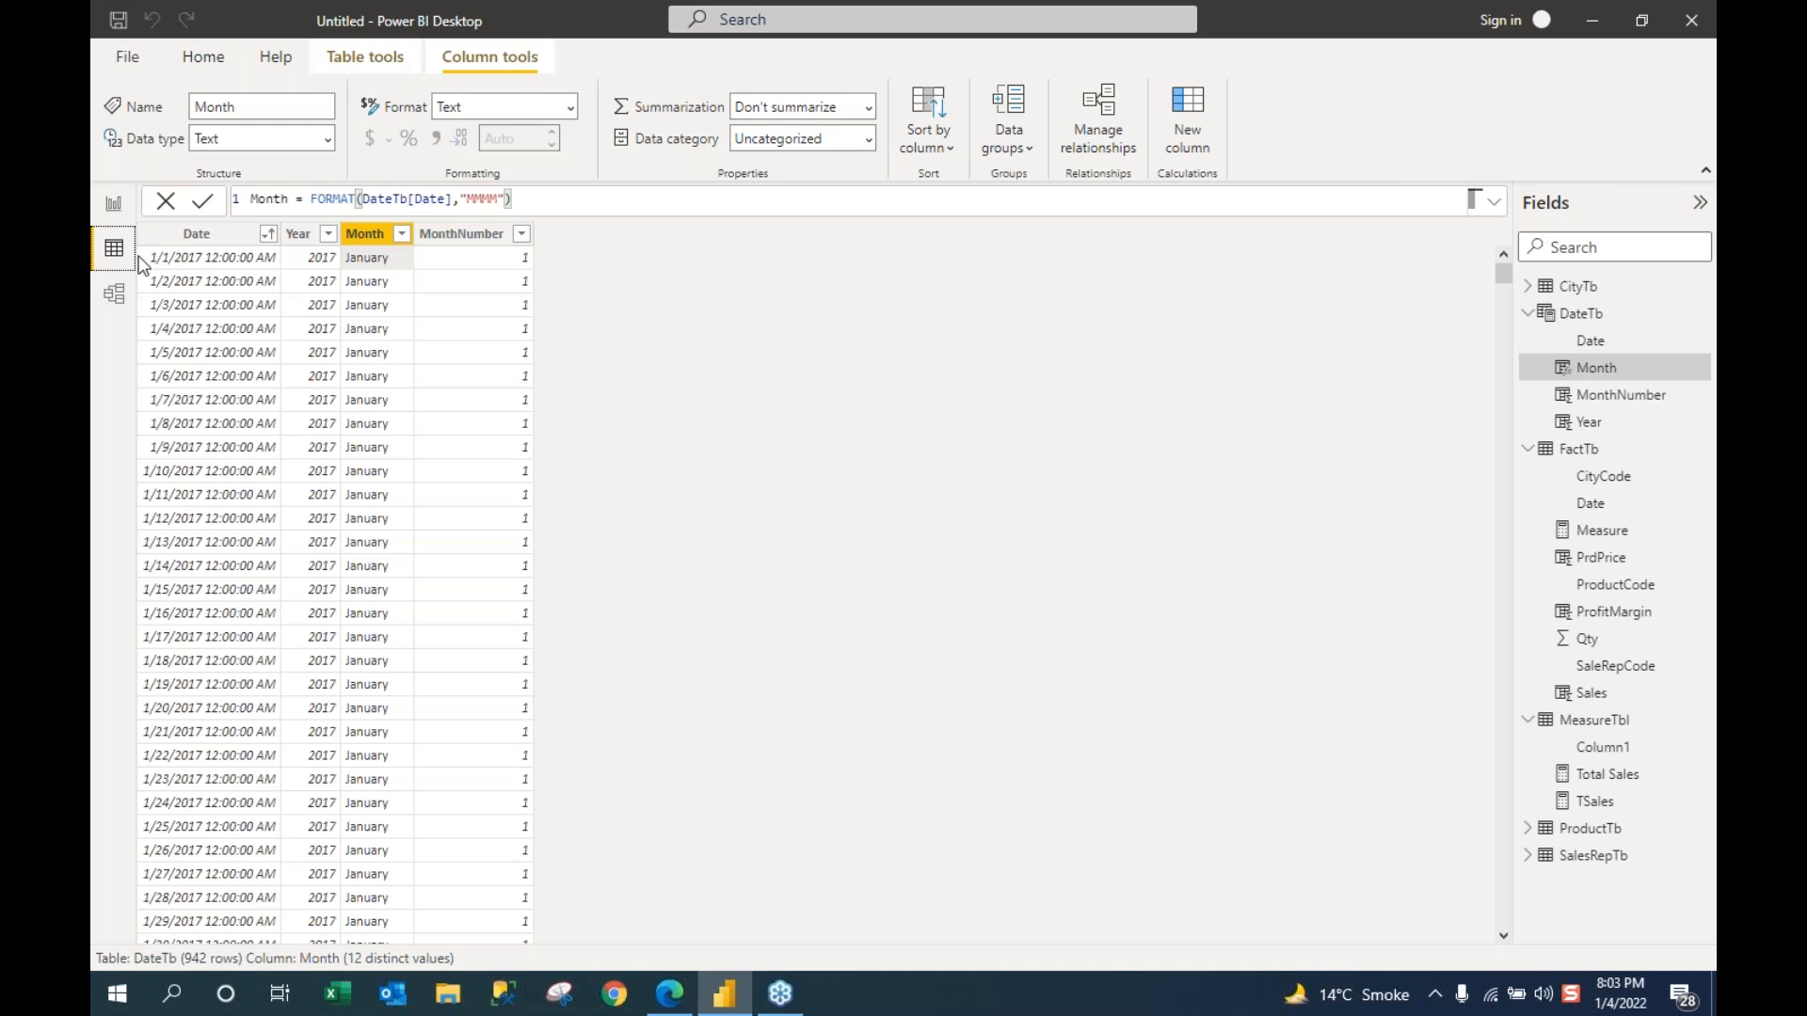
Step: Sort the DateTb Month column by MonthNumber
click(113, 203)
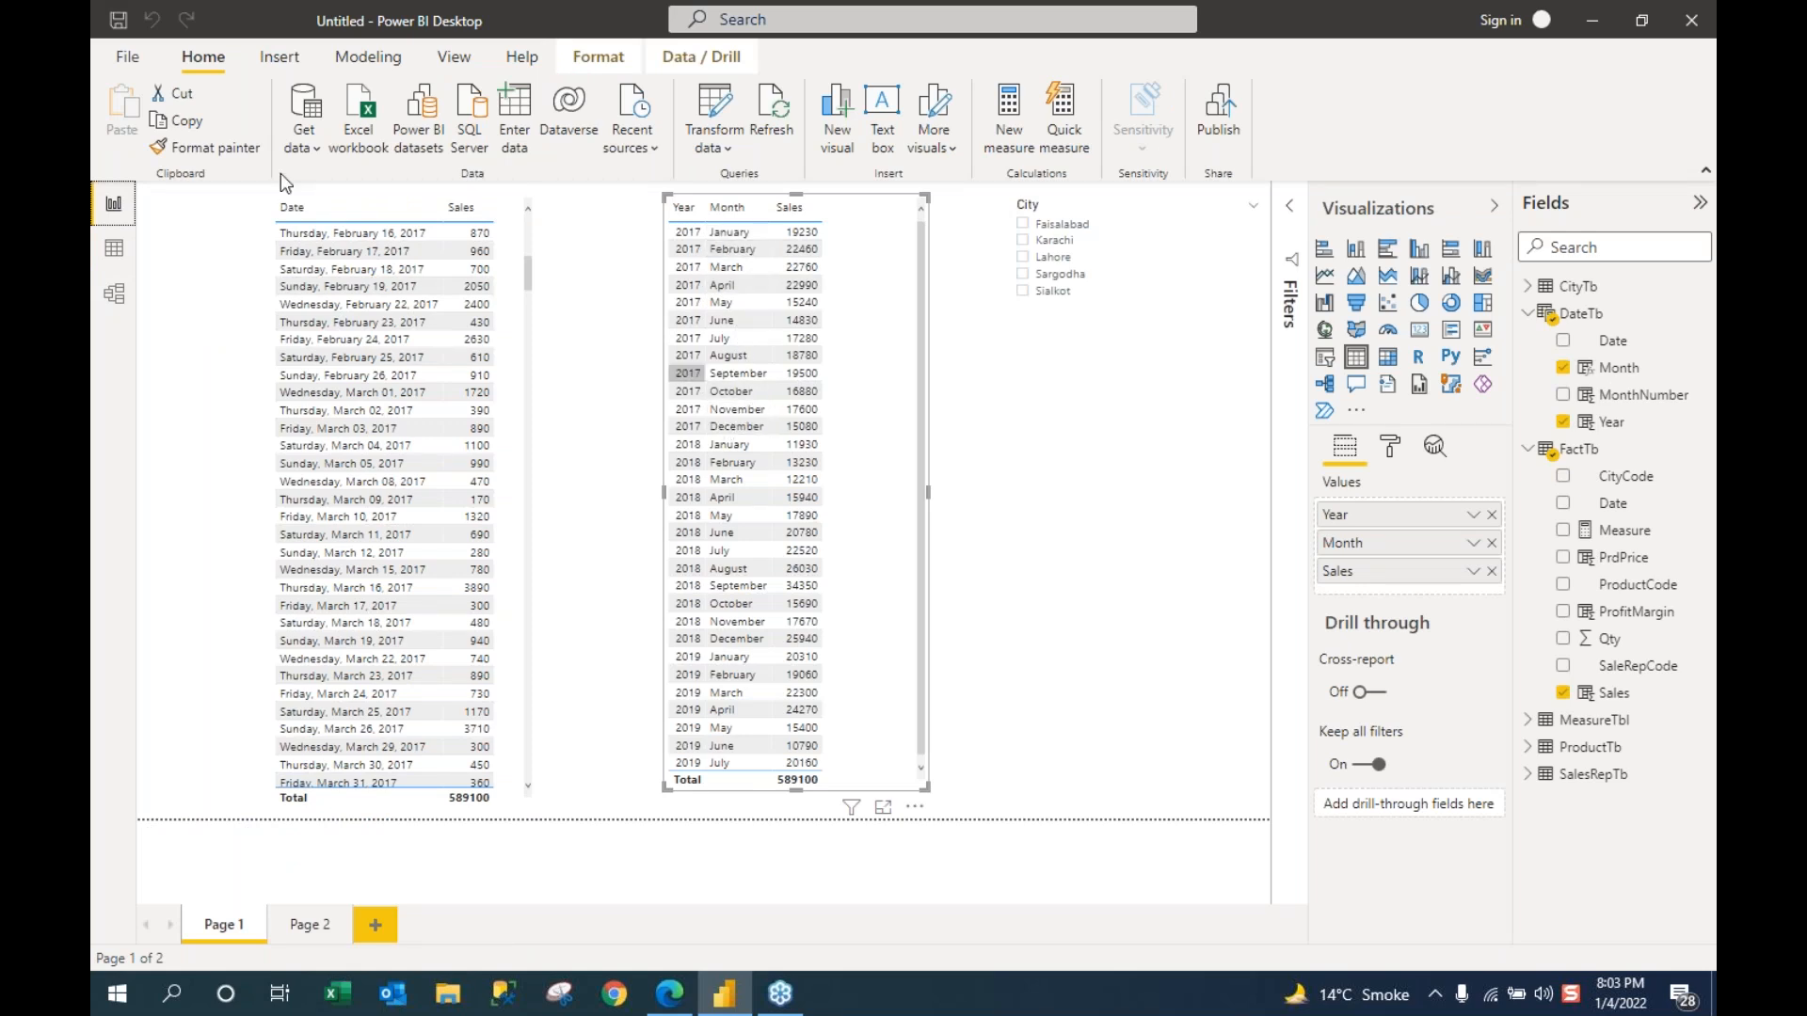
click(140, 254)
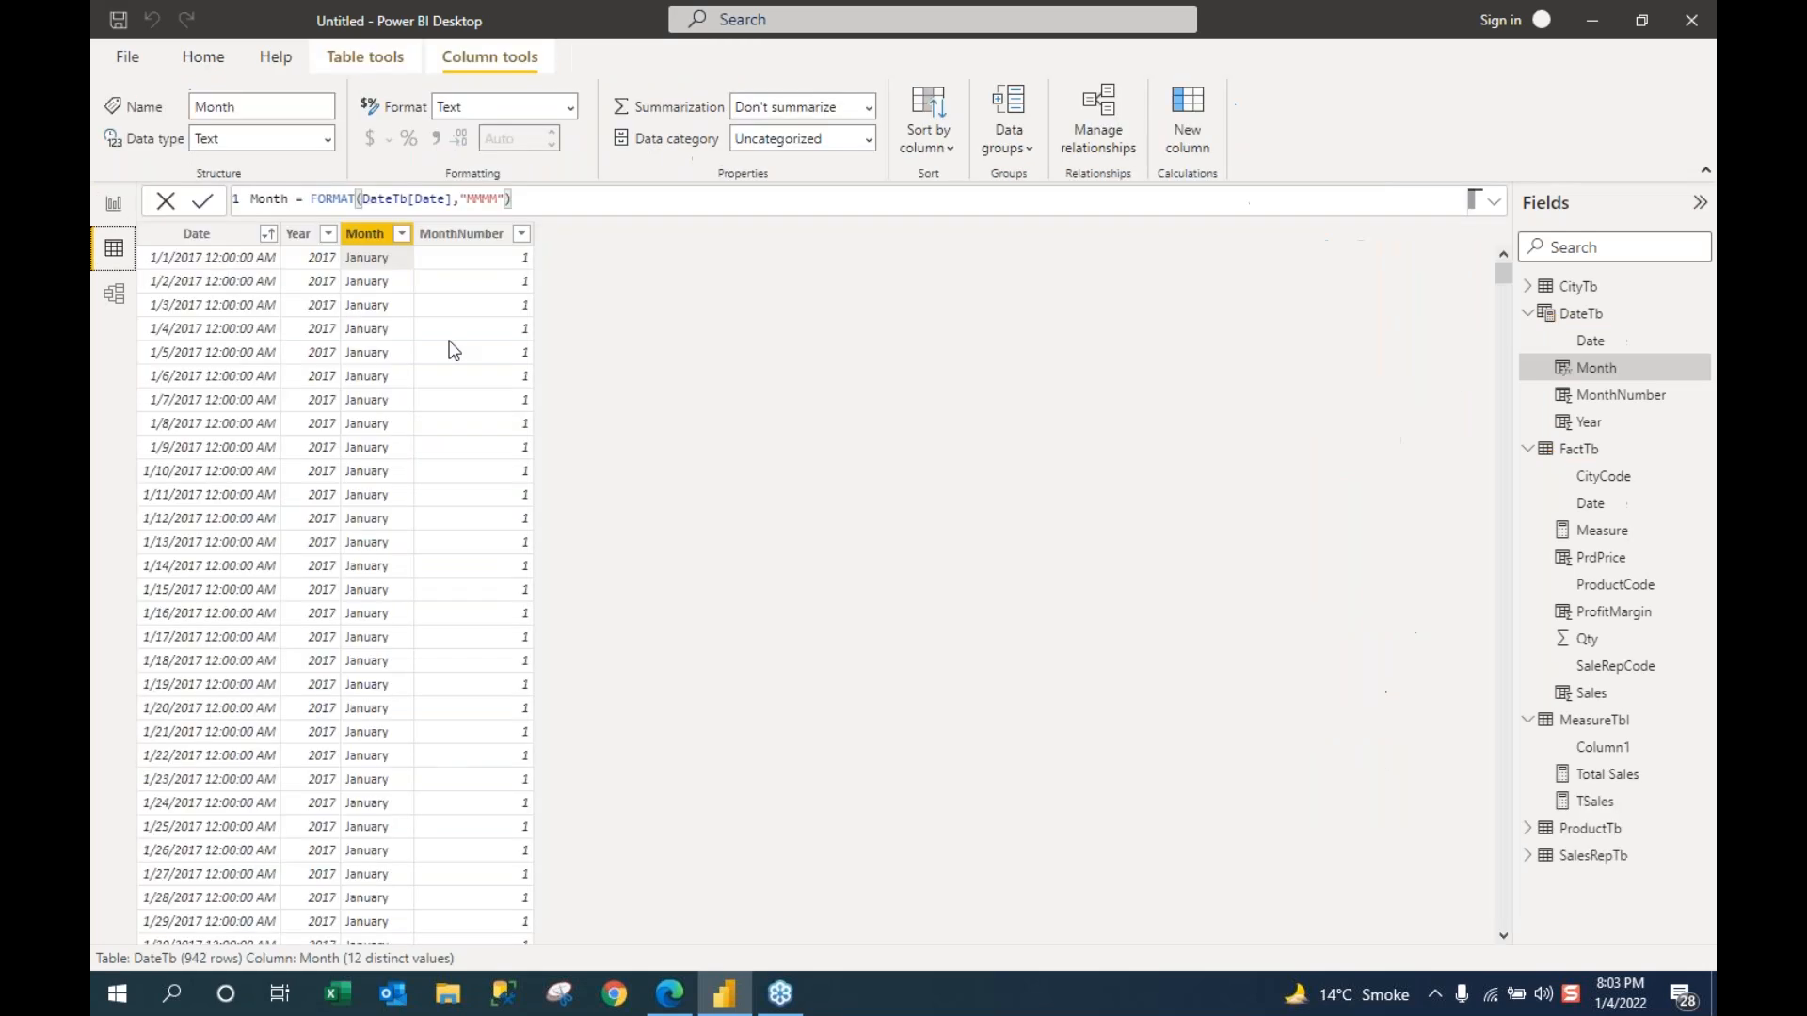
click(363, 235)
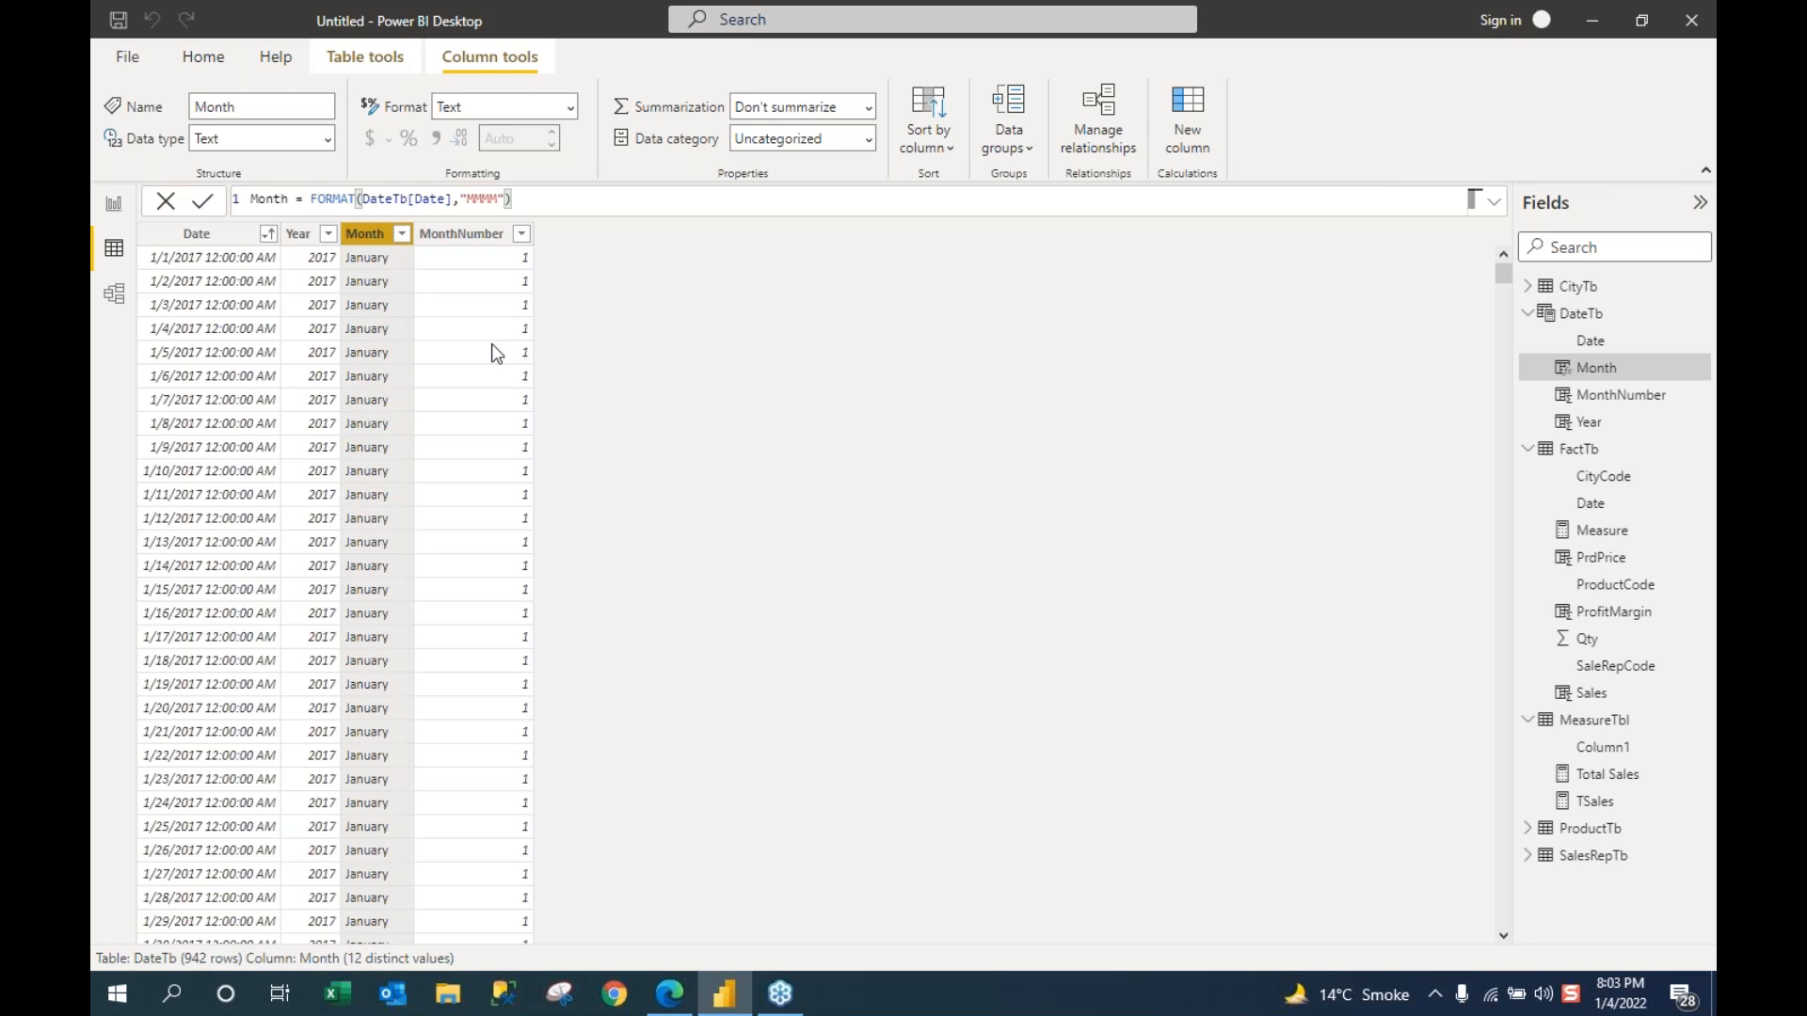
click(948, 146)
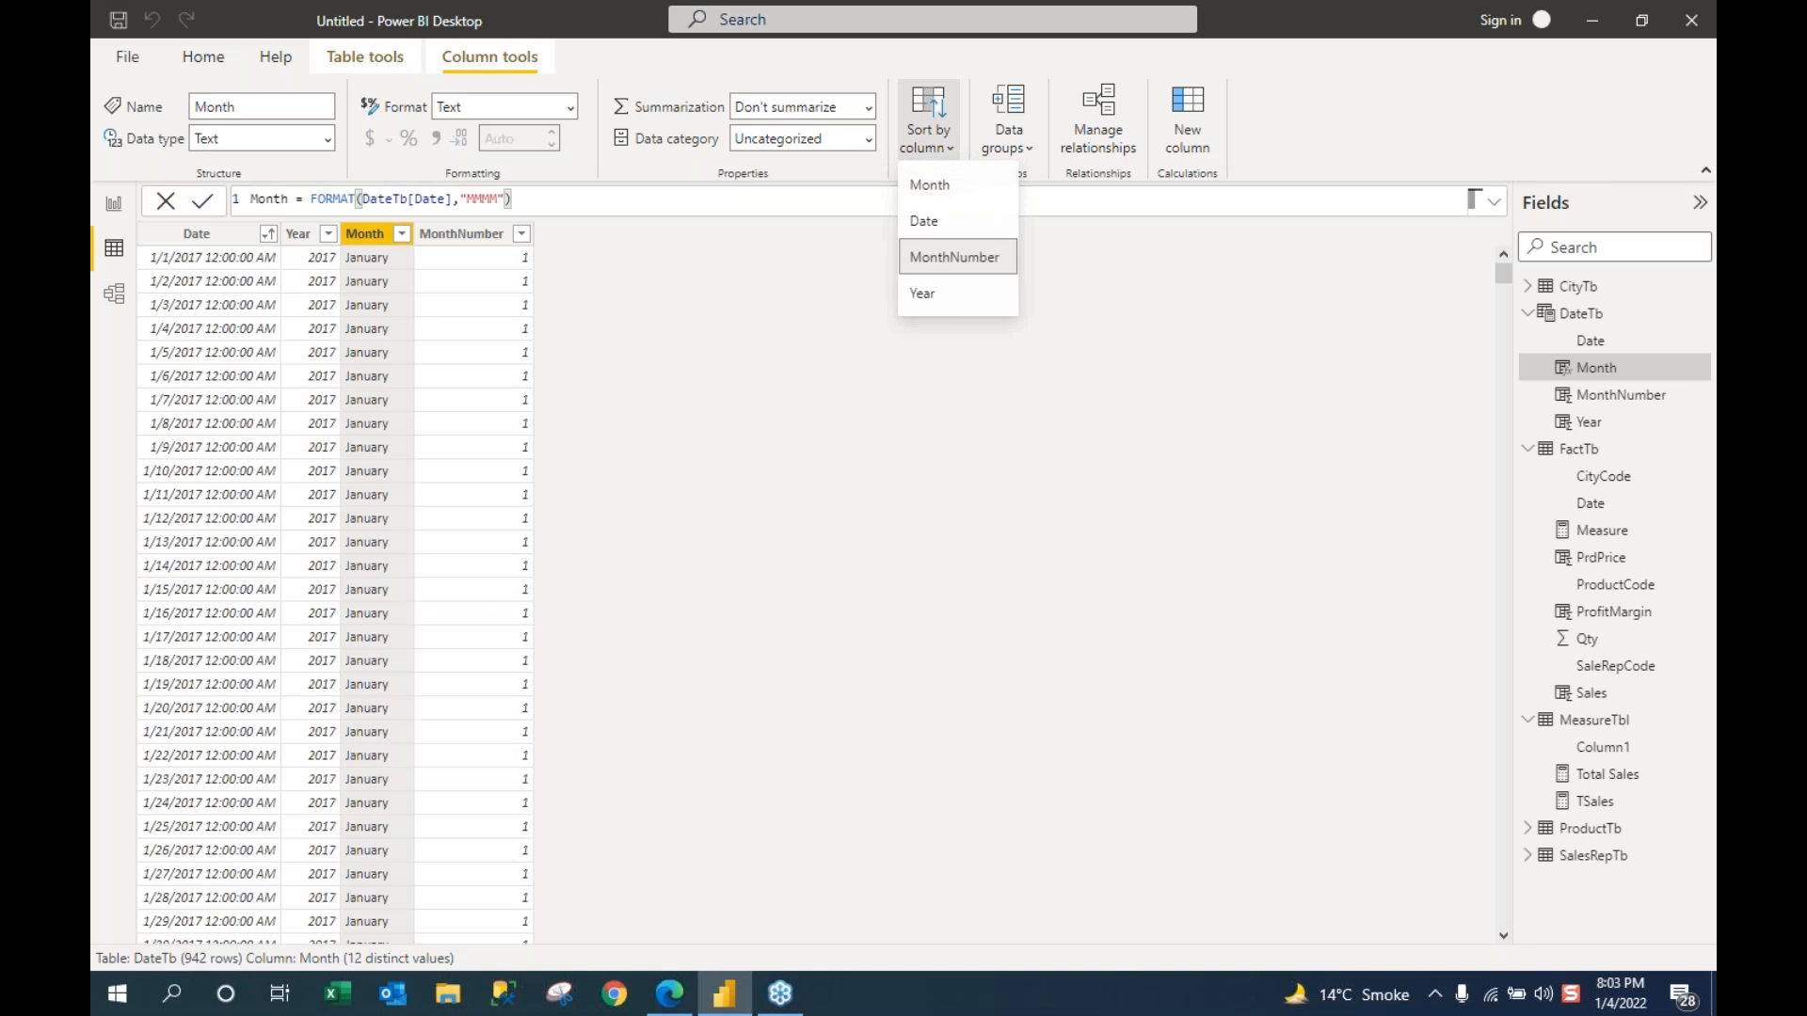
click(938, 256)
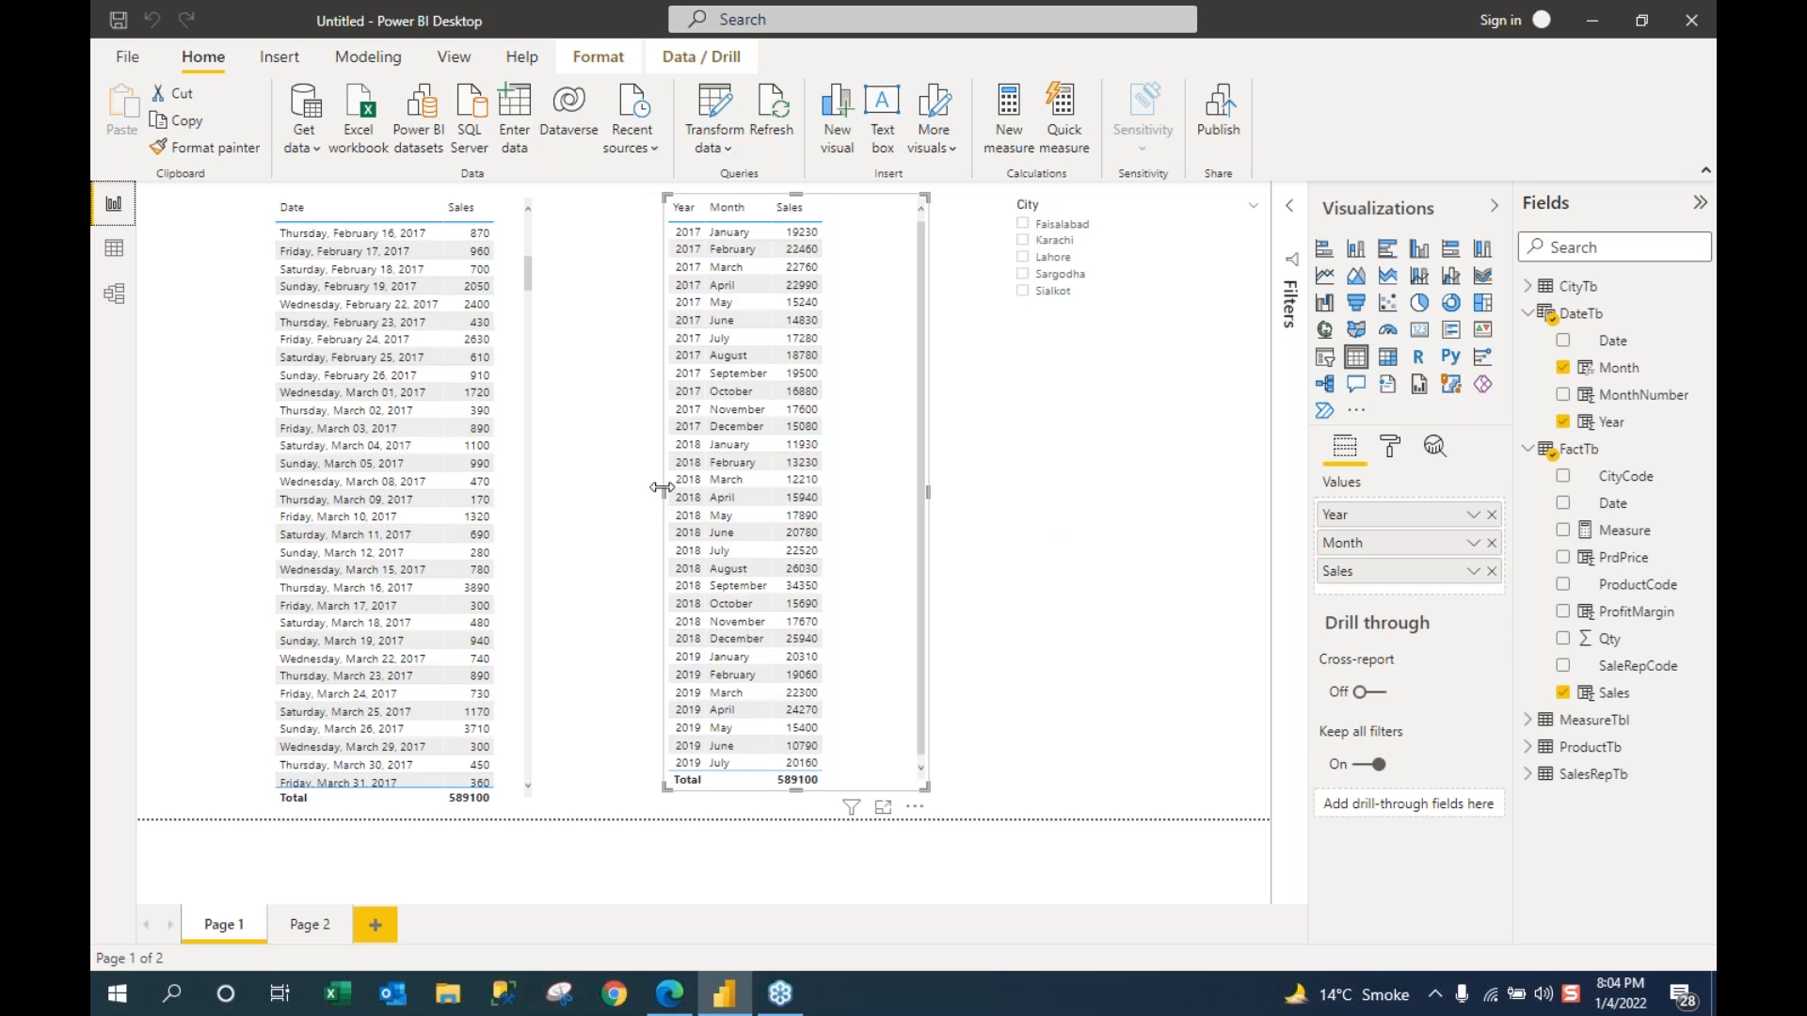
Step: Drag the Year–Month–Sales table's left edge outward so the visual is wider
drag(616, 499, 564, 505)
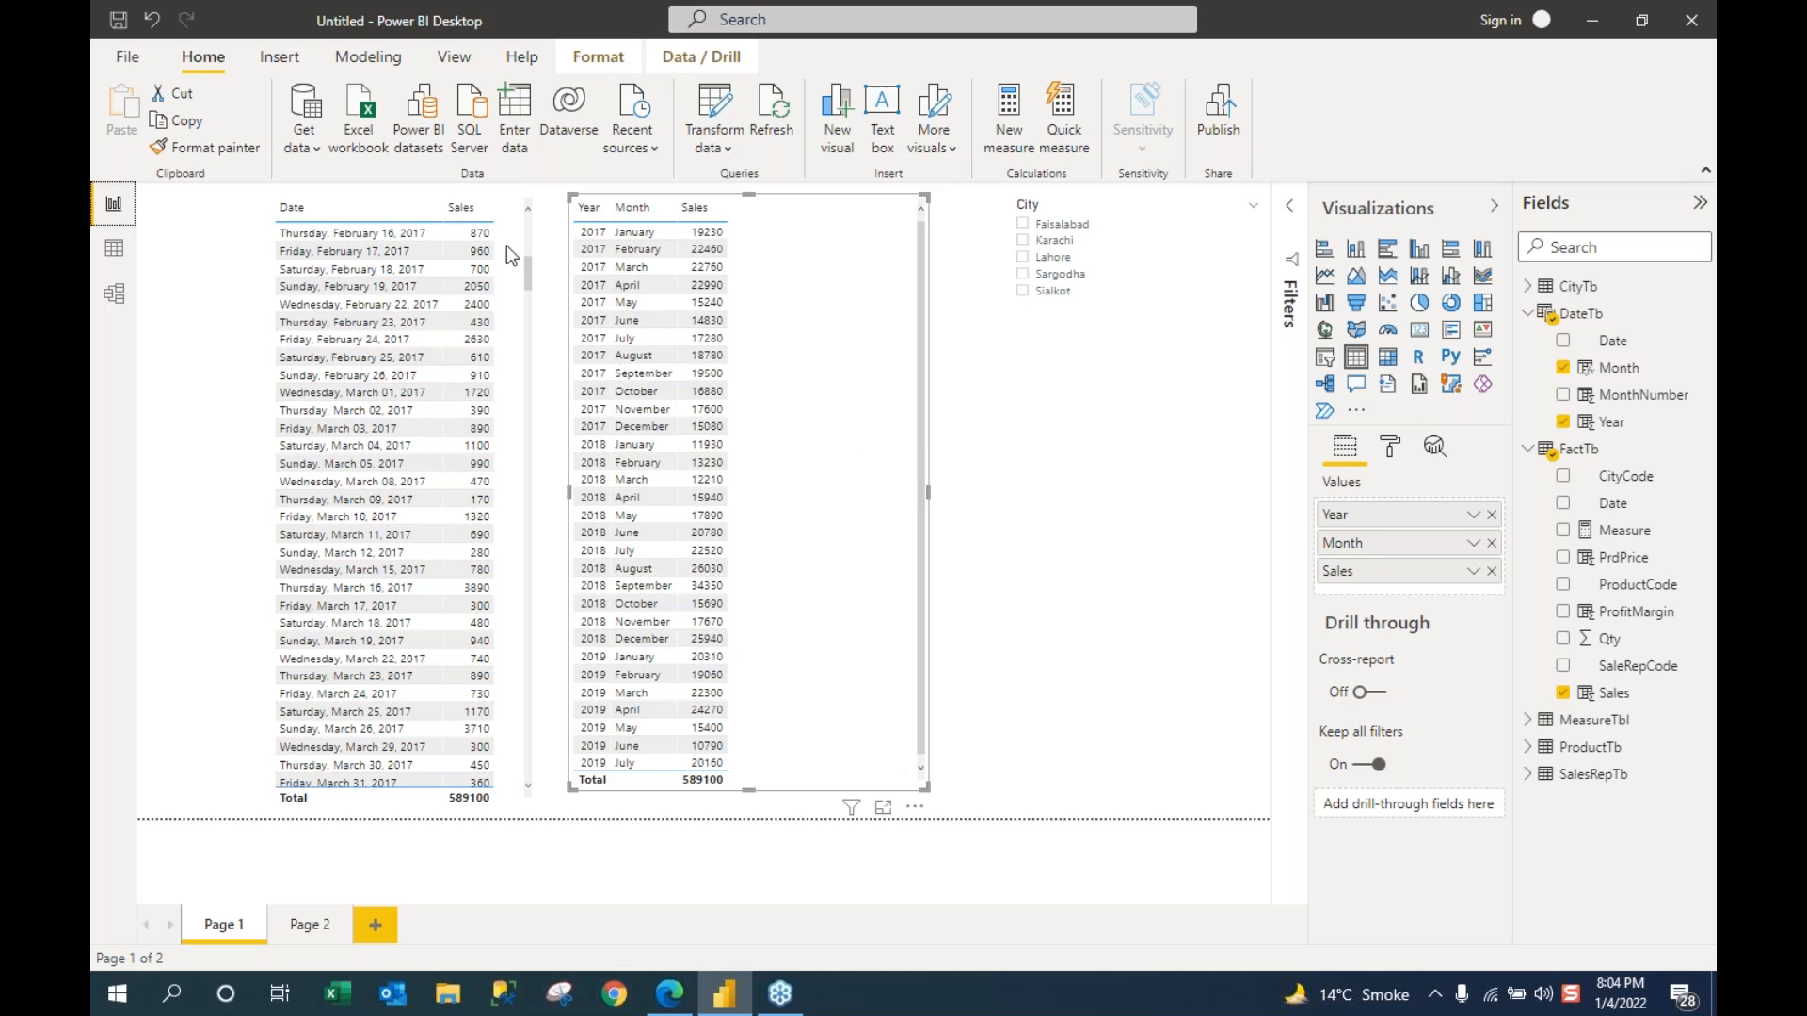
Step: Delete the Date–Sales table, the Year–Month–Sales table and the City slicer
click(517, 351)
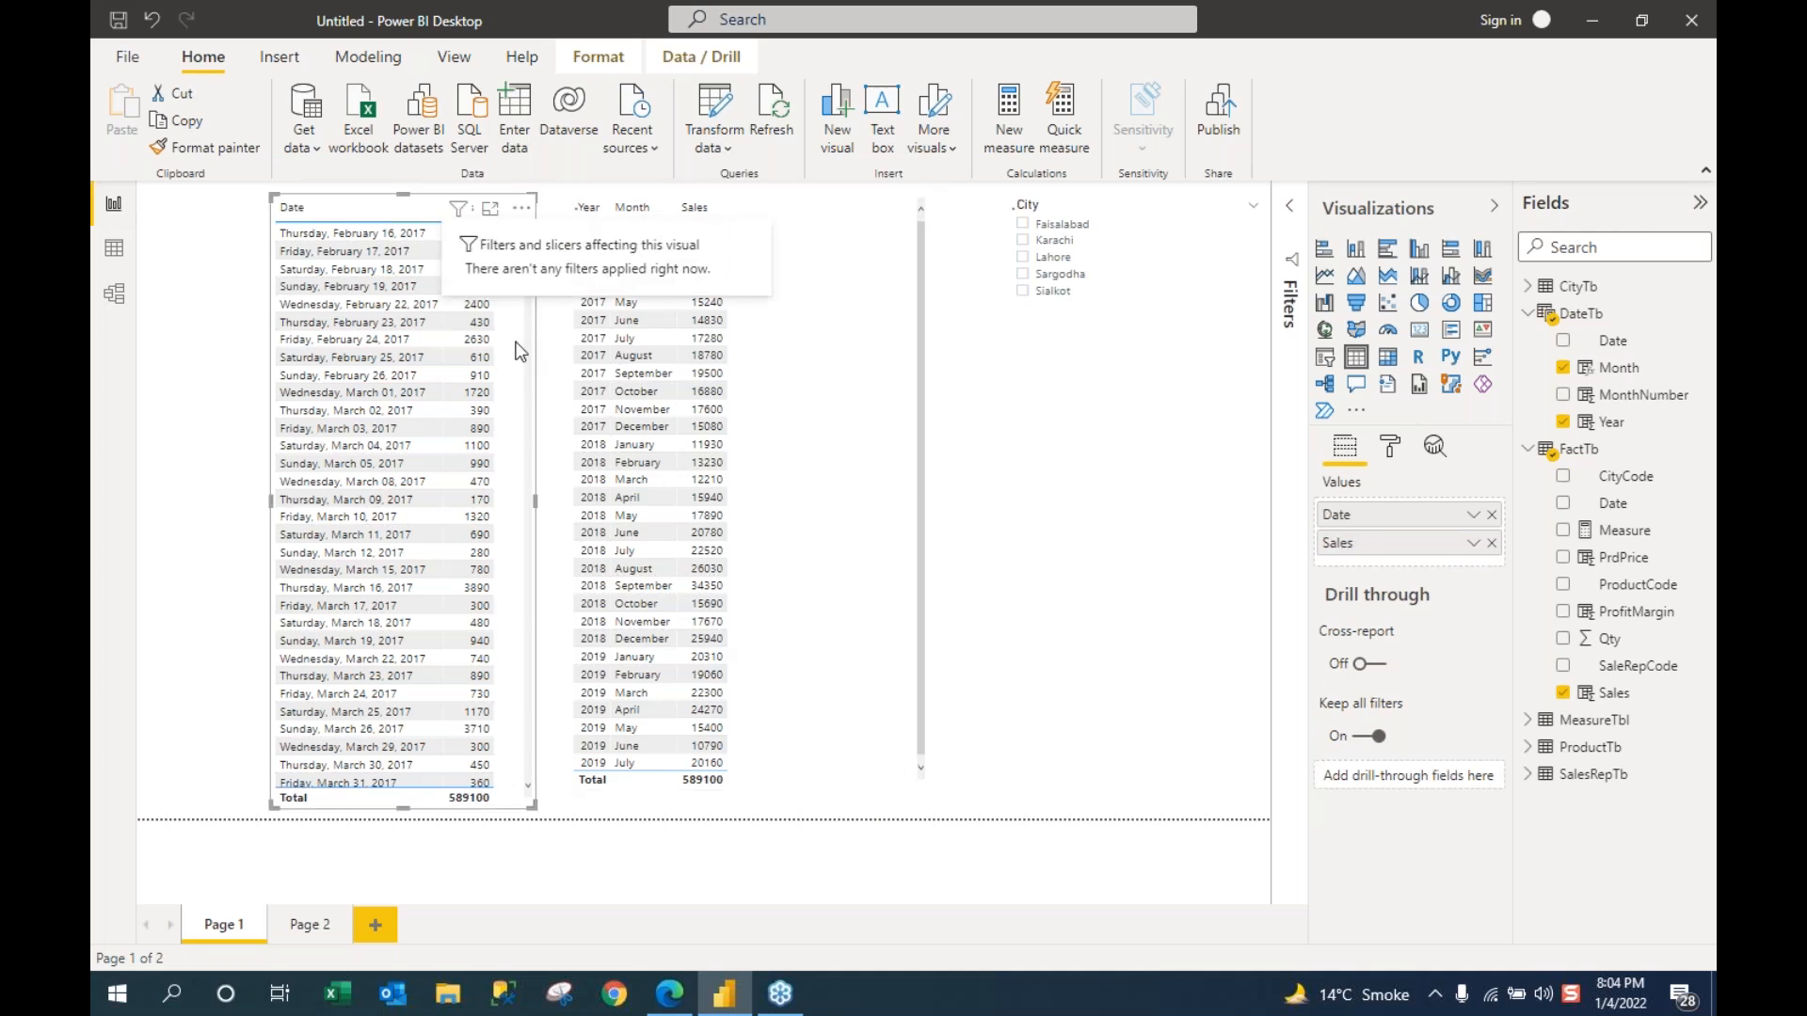
key(Delete)
click(851, 463)
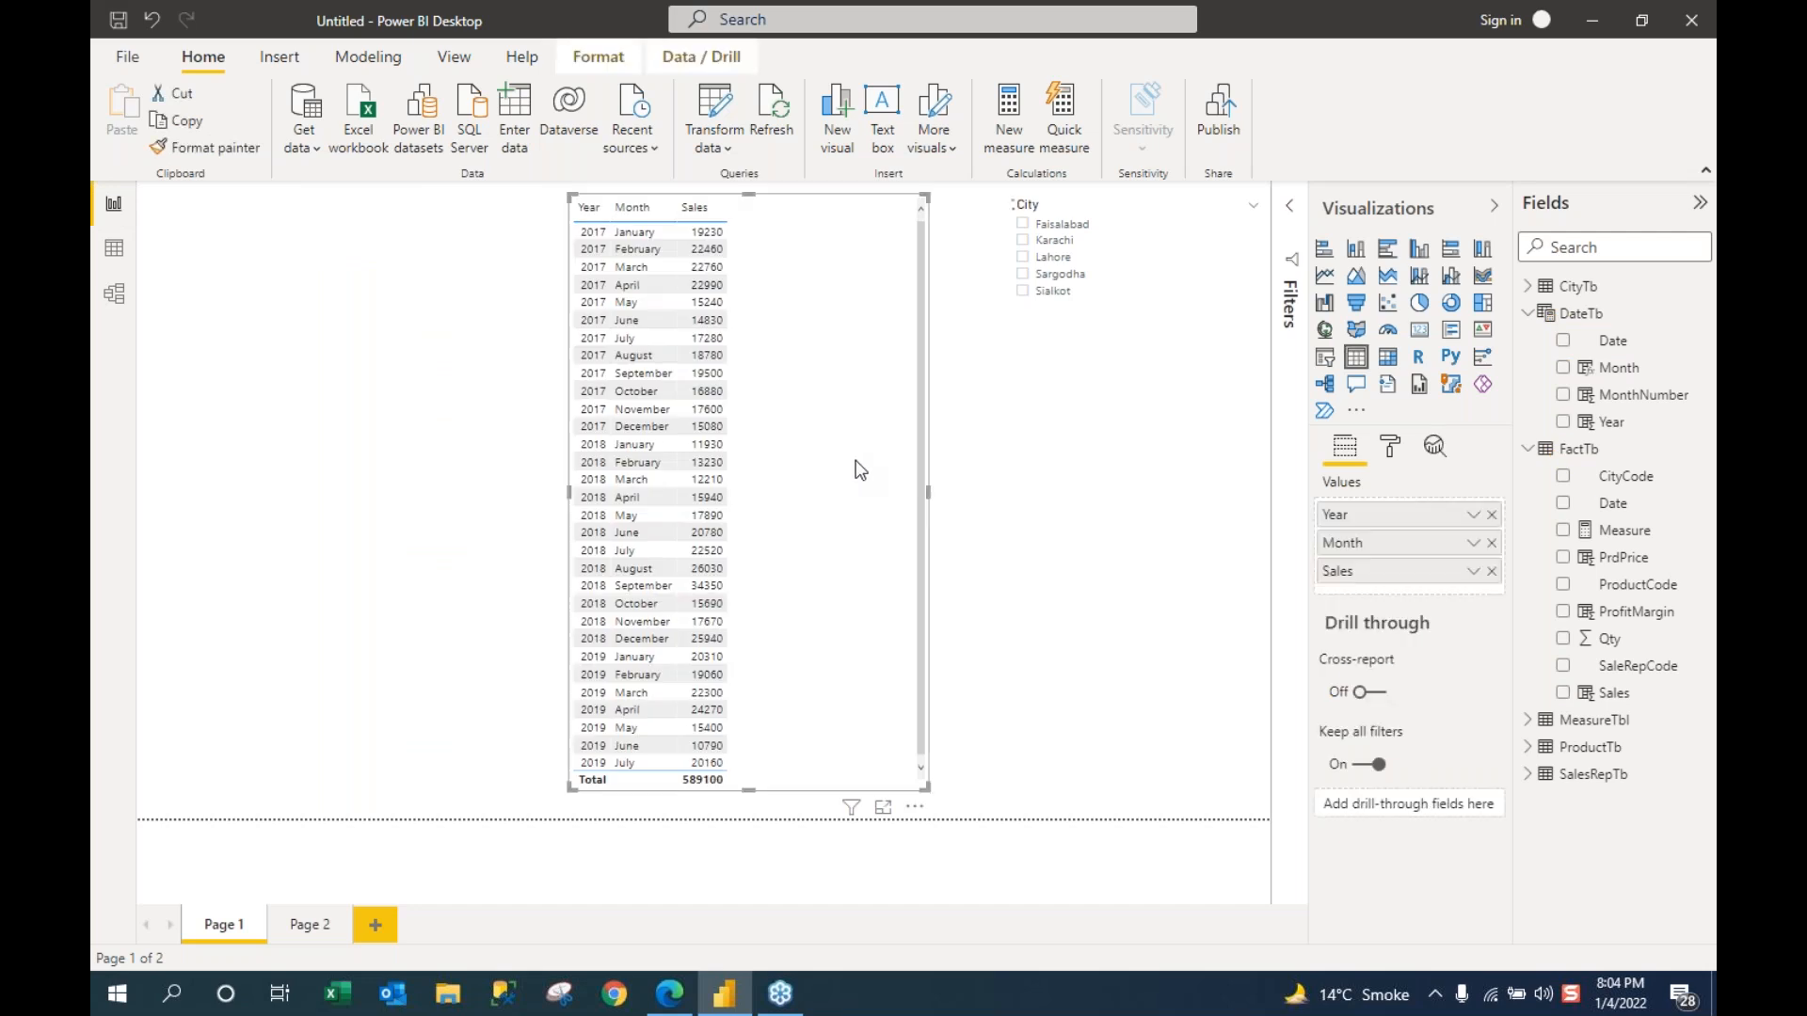
key(Delete)
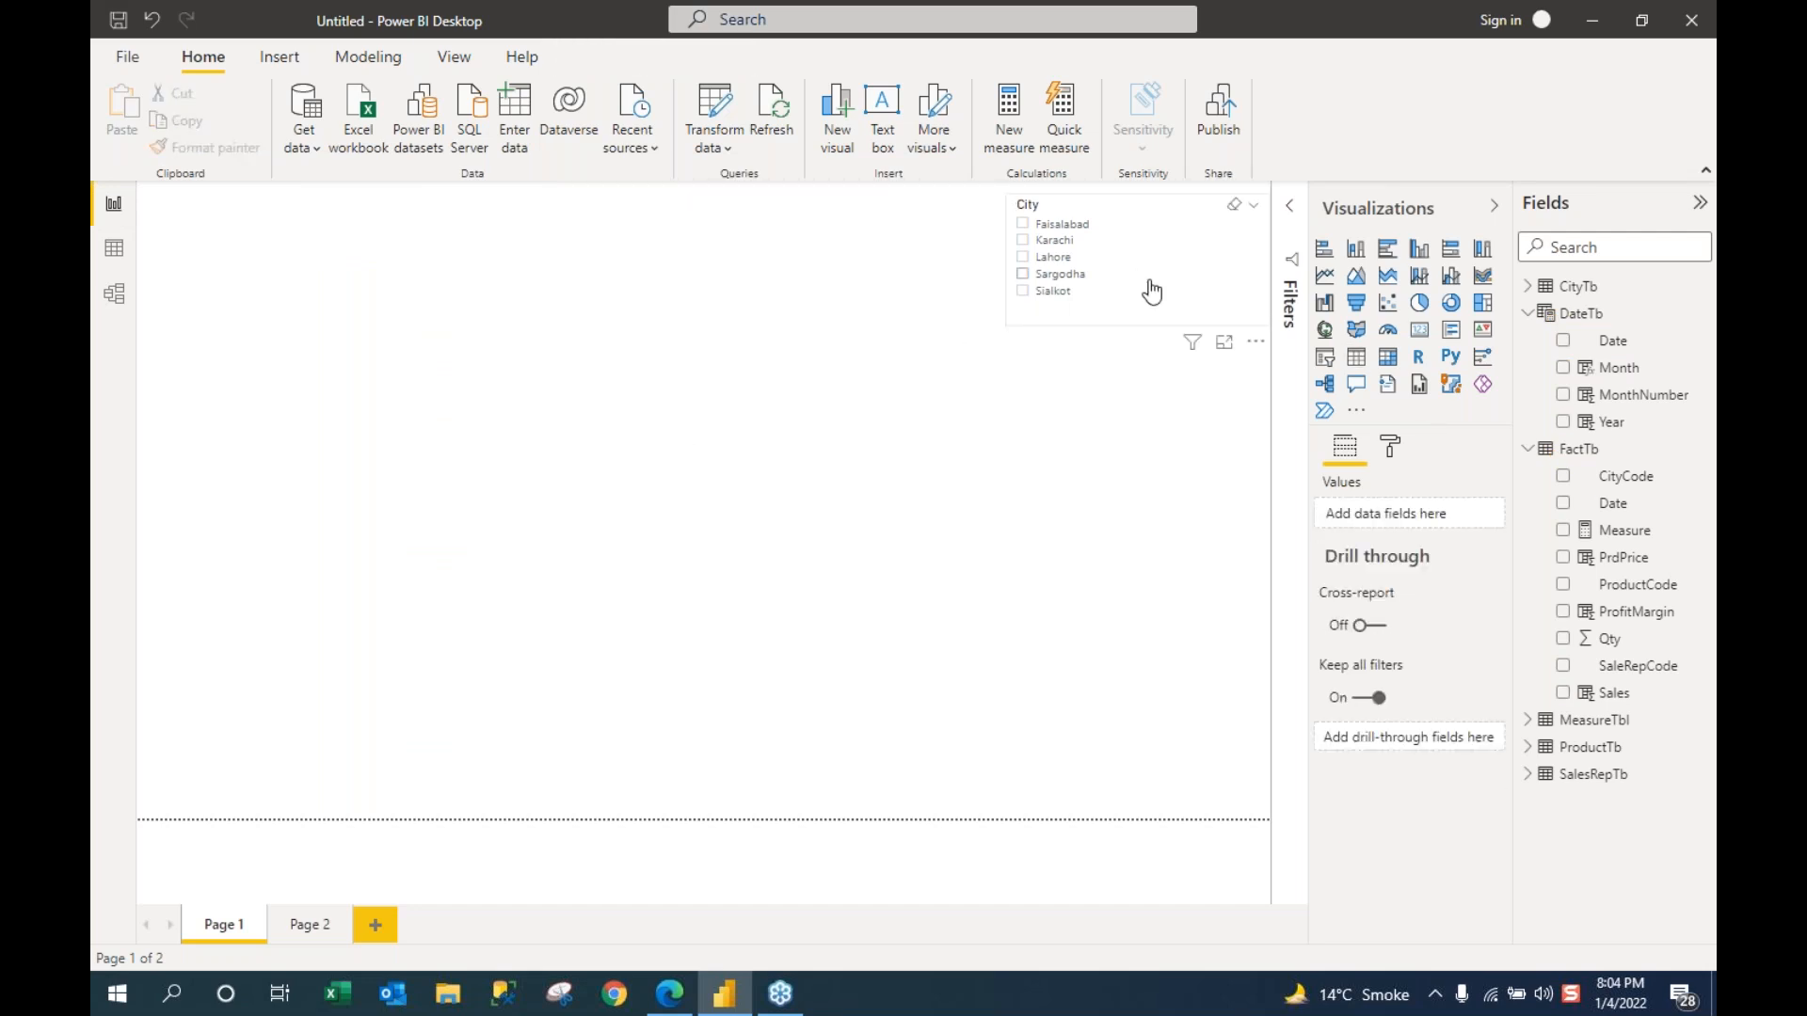
click(1121, 334)
key(Delete)
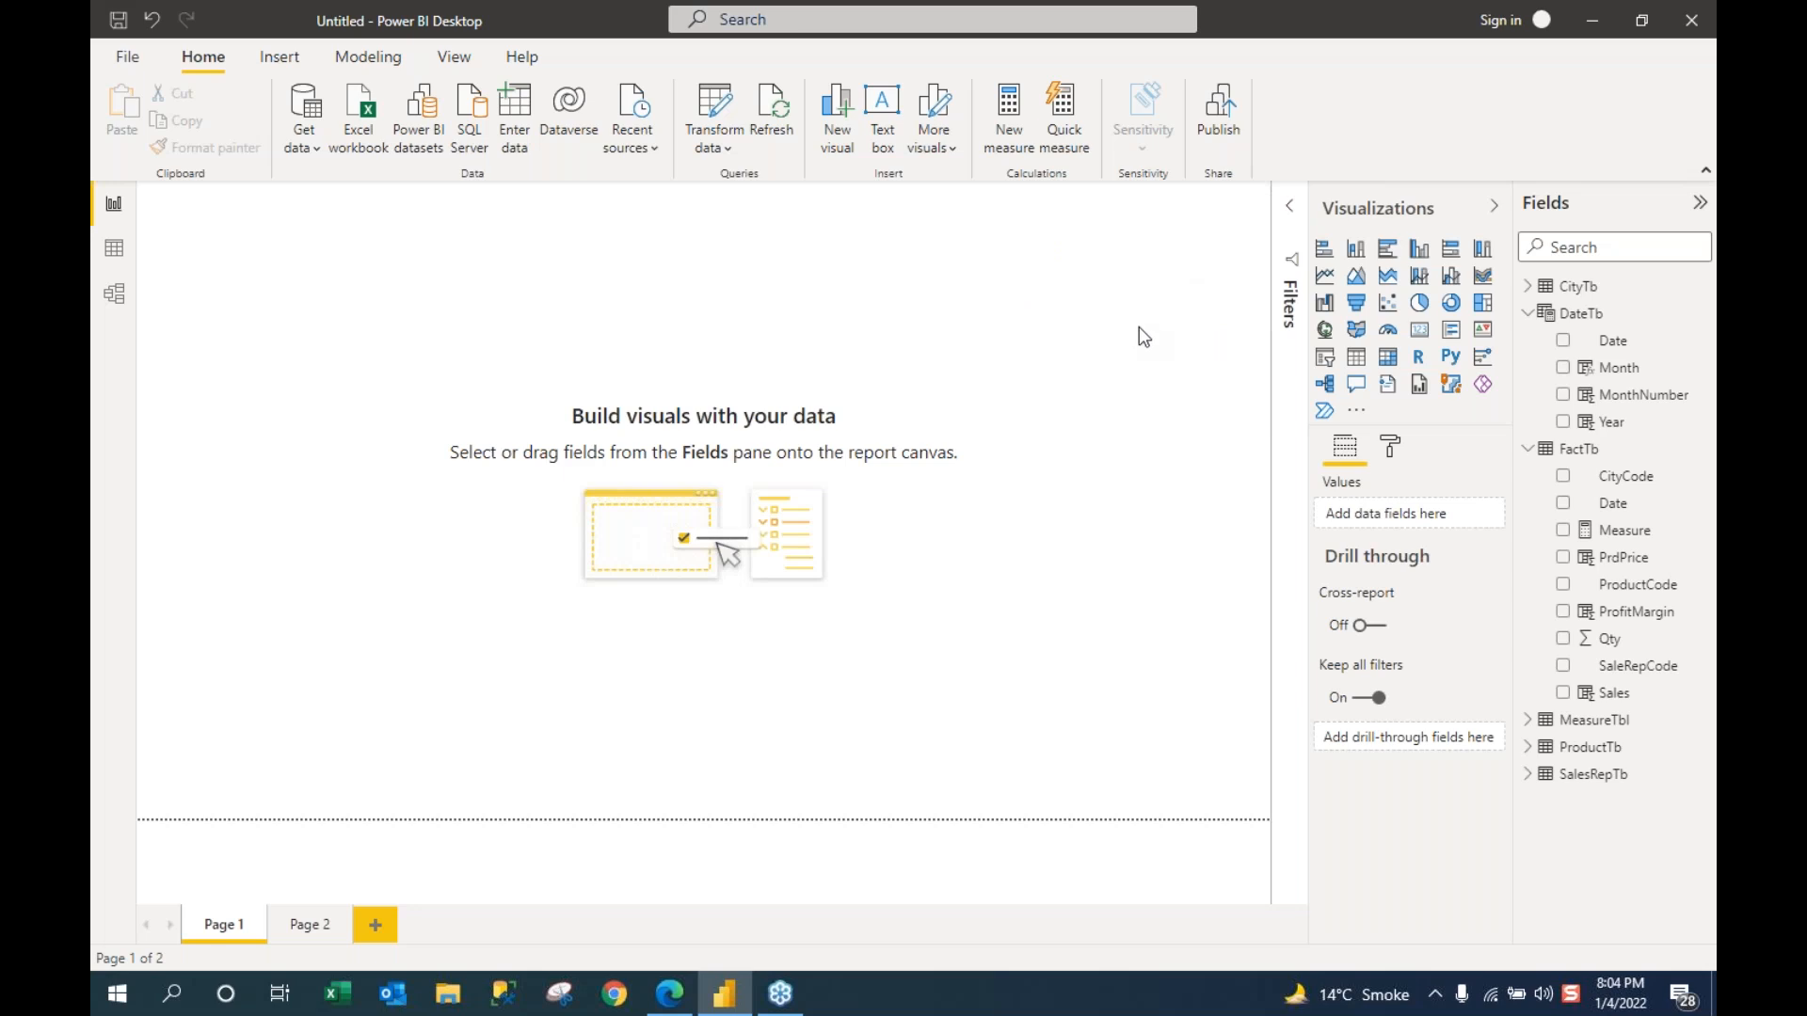
Step: Add DateTb Year as a 2017–2019 slicer and shrink it to a compact strip
click(1527, 314)
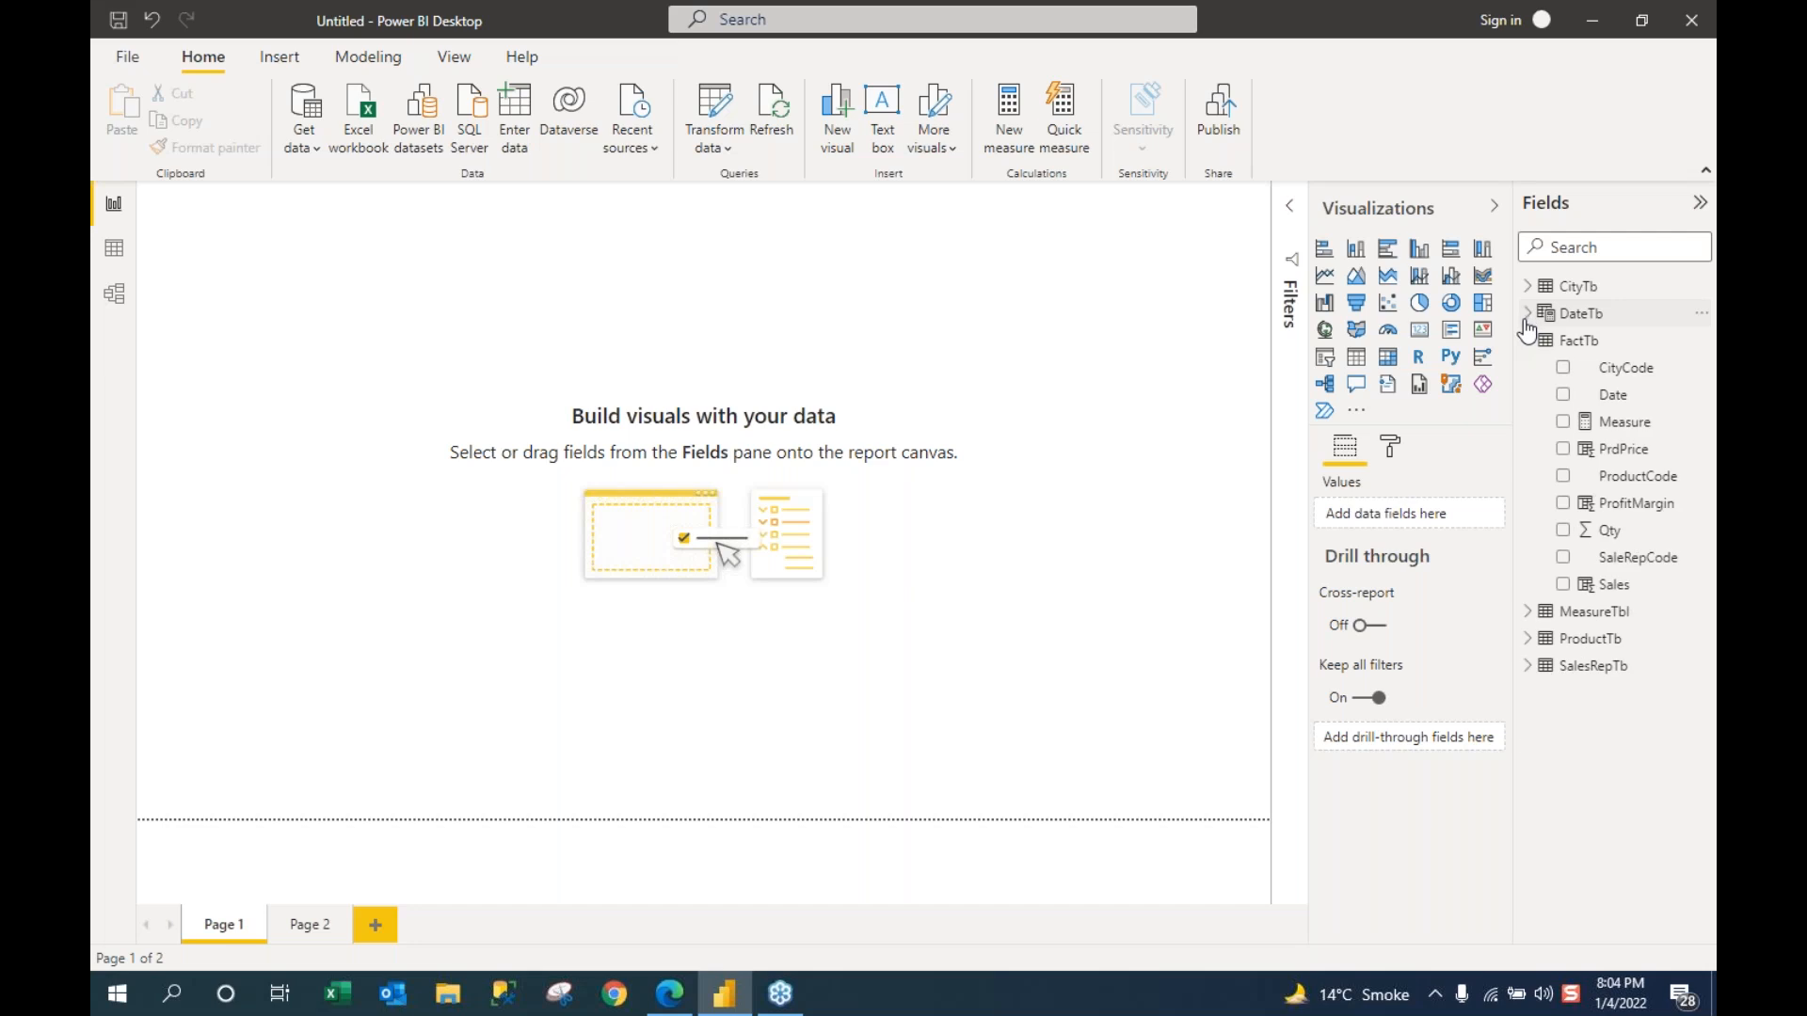
click(1529, 341)
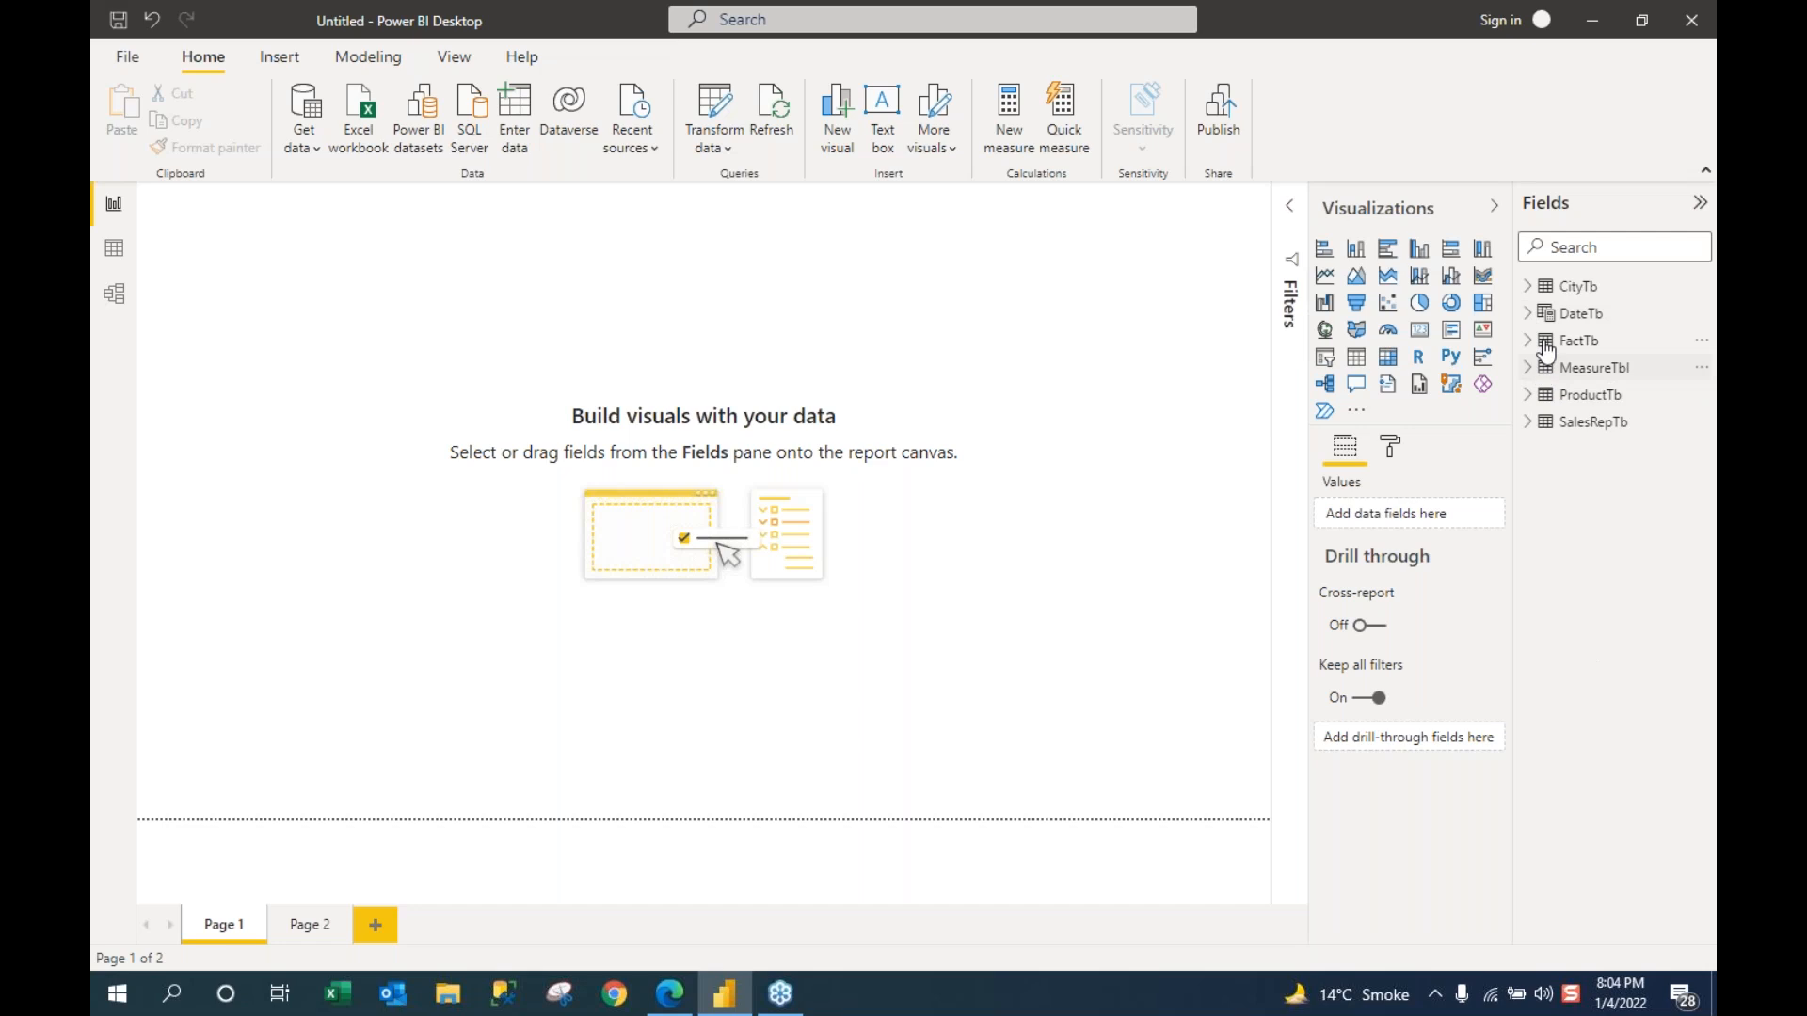
click(1531, 318)
drag(1606, 422, 1140, 240)
drag(1143, 235, 1144, 237)
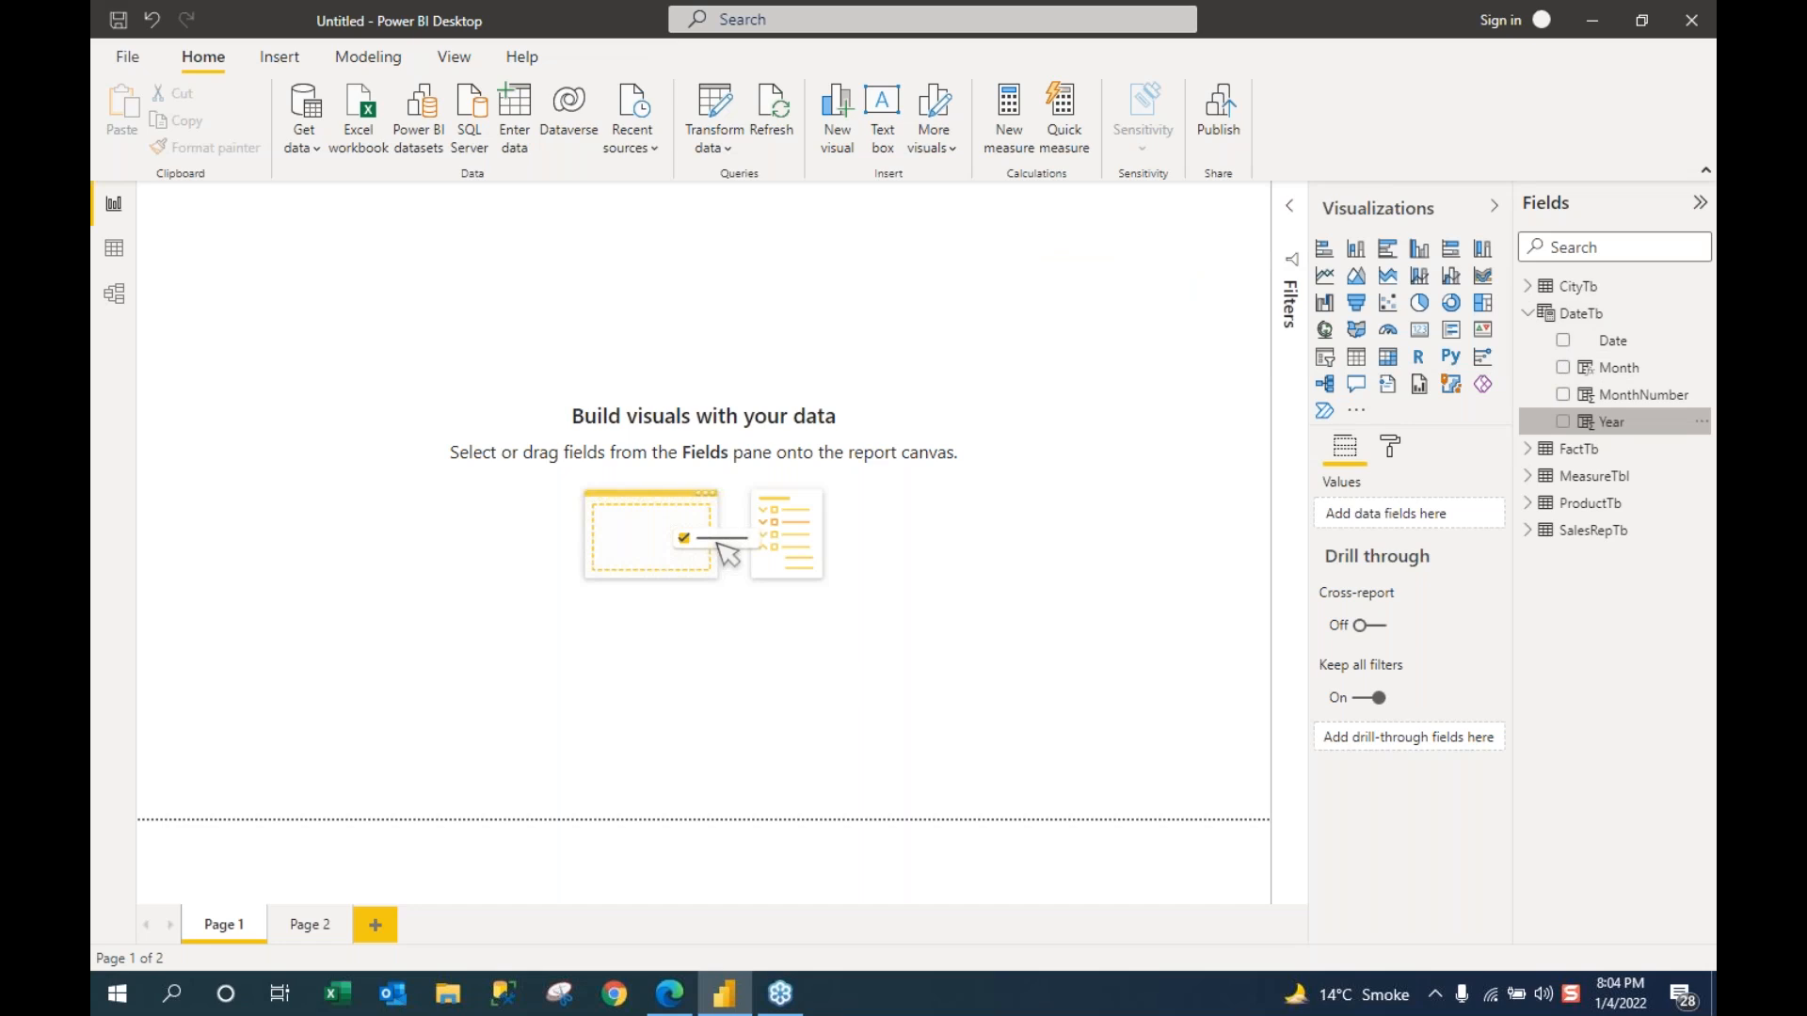
click(1322, 357)
drag(1138, 442, 1157, 293)
click(1256, 194)
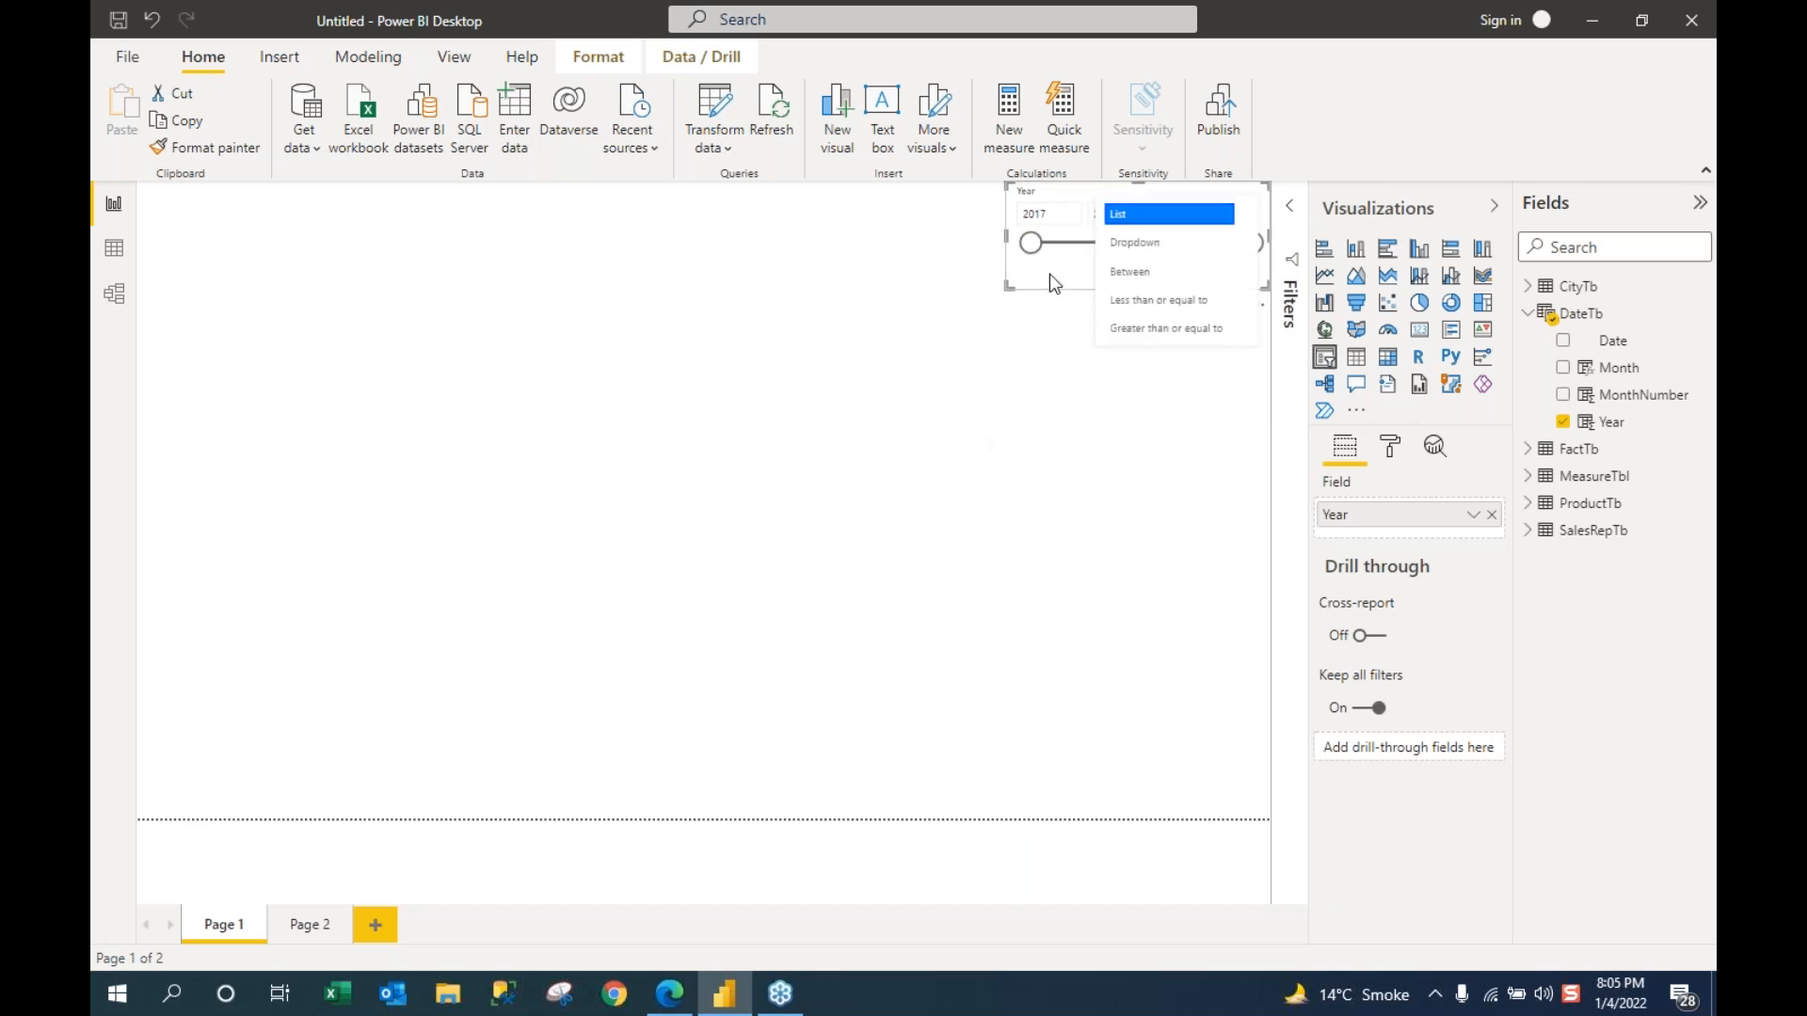
click(1090, 374)
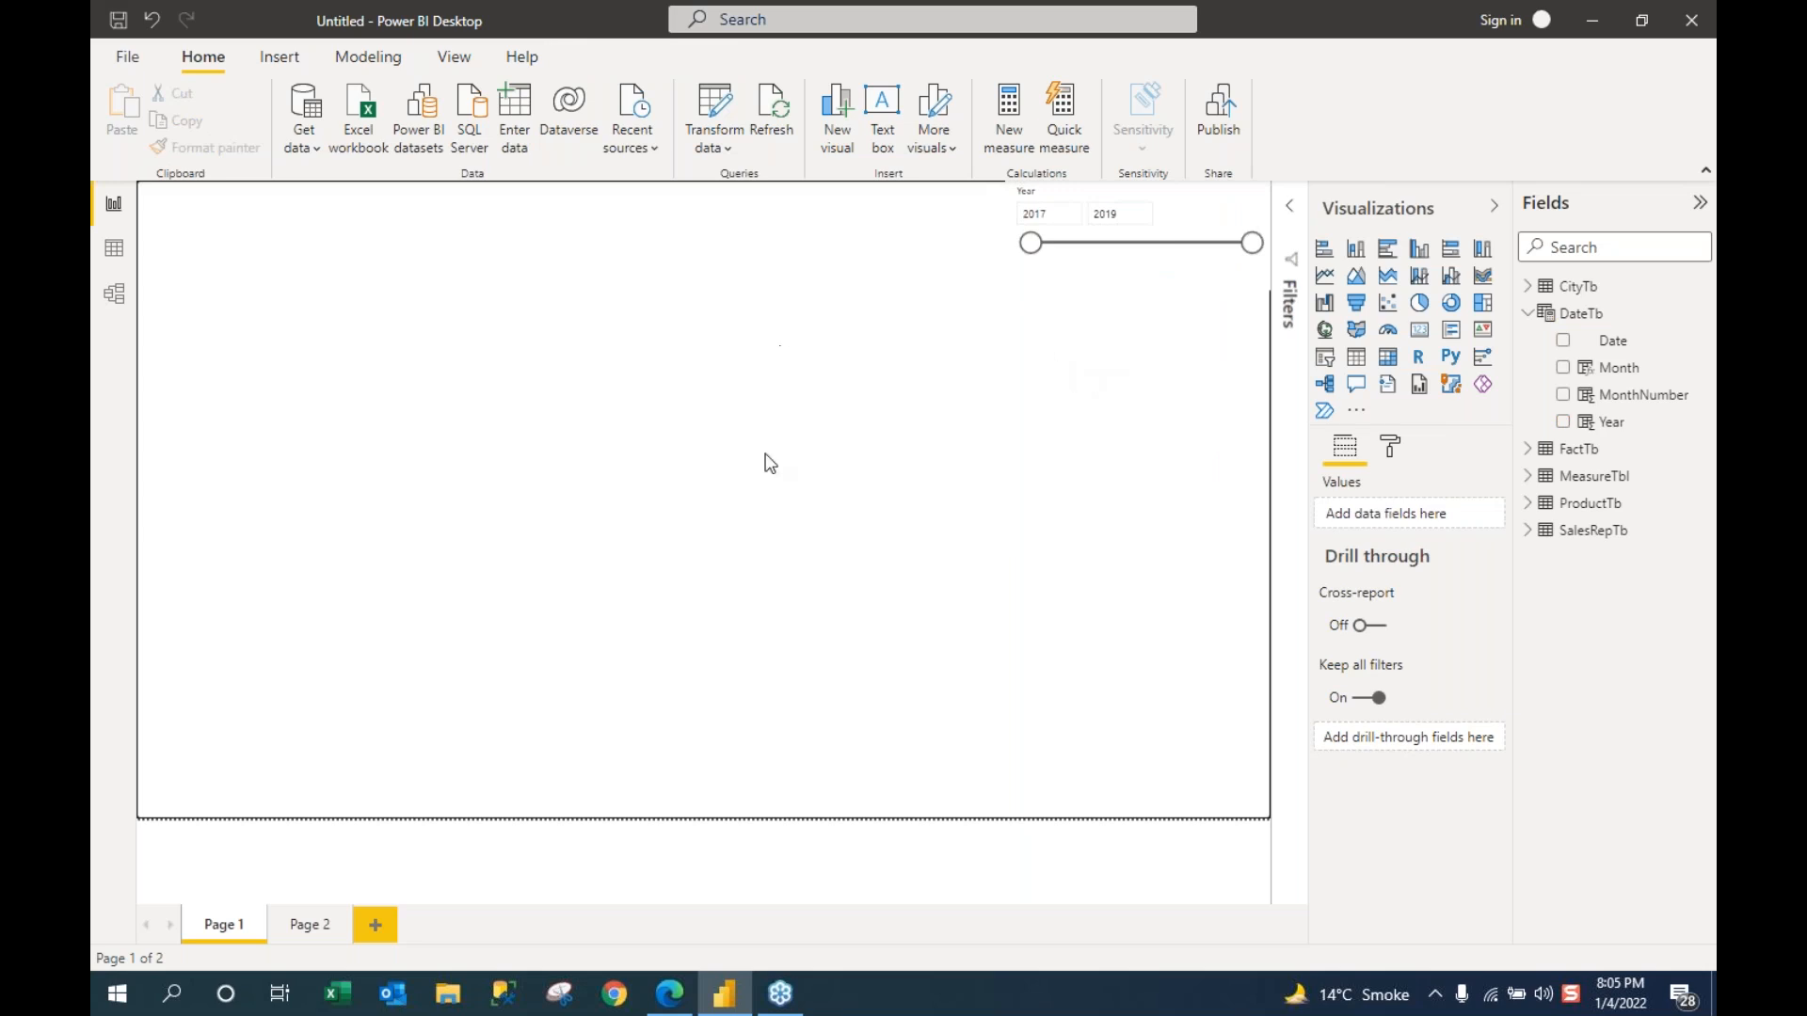
Step: Build a column chart with City on the axis and TSales as values, then widen it
click(1527, 314)
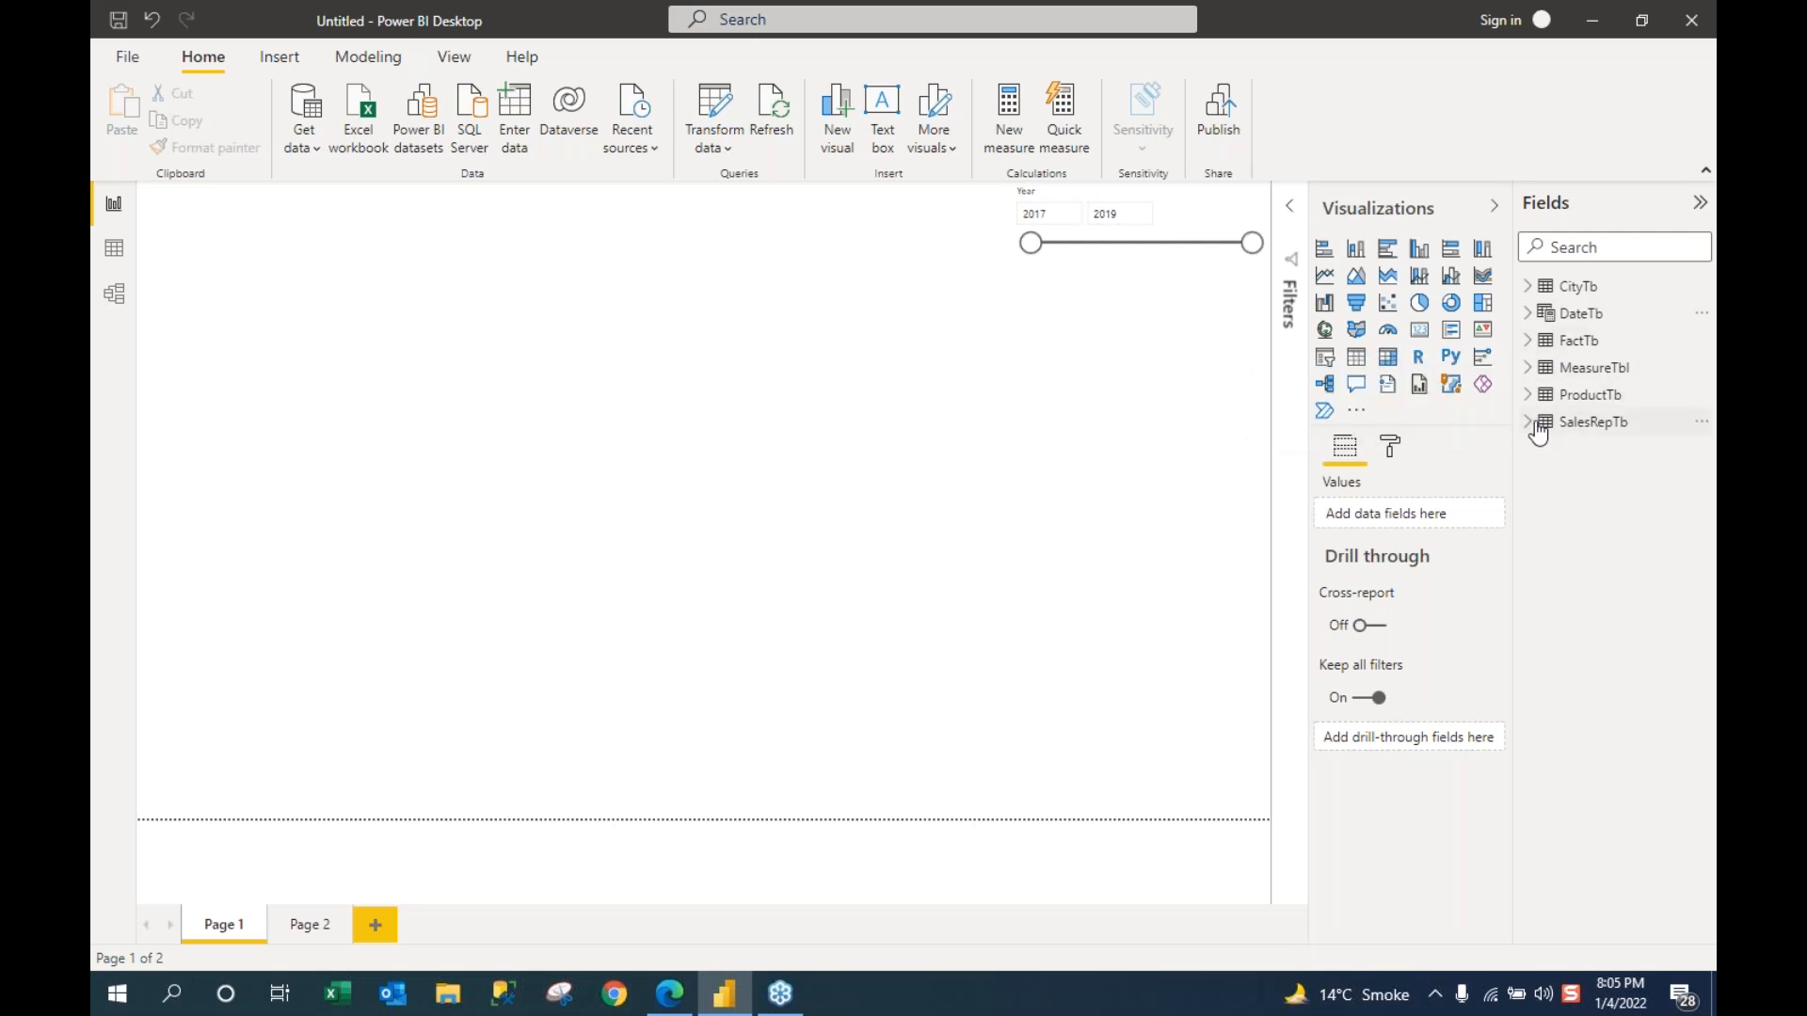
click(1530, 368)
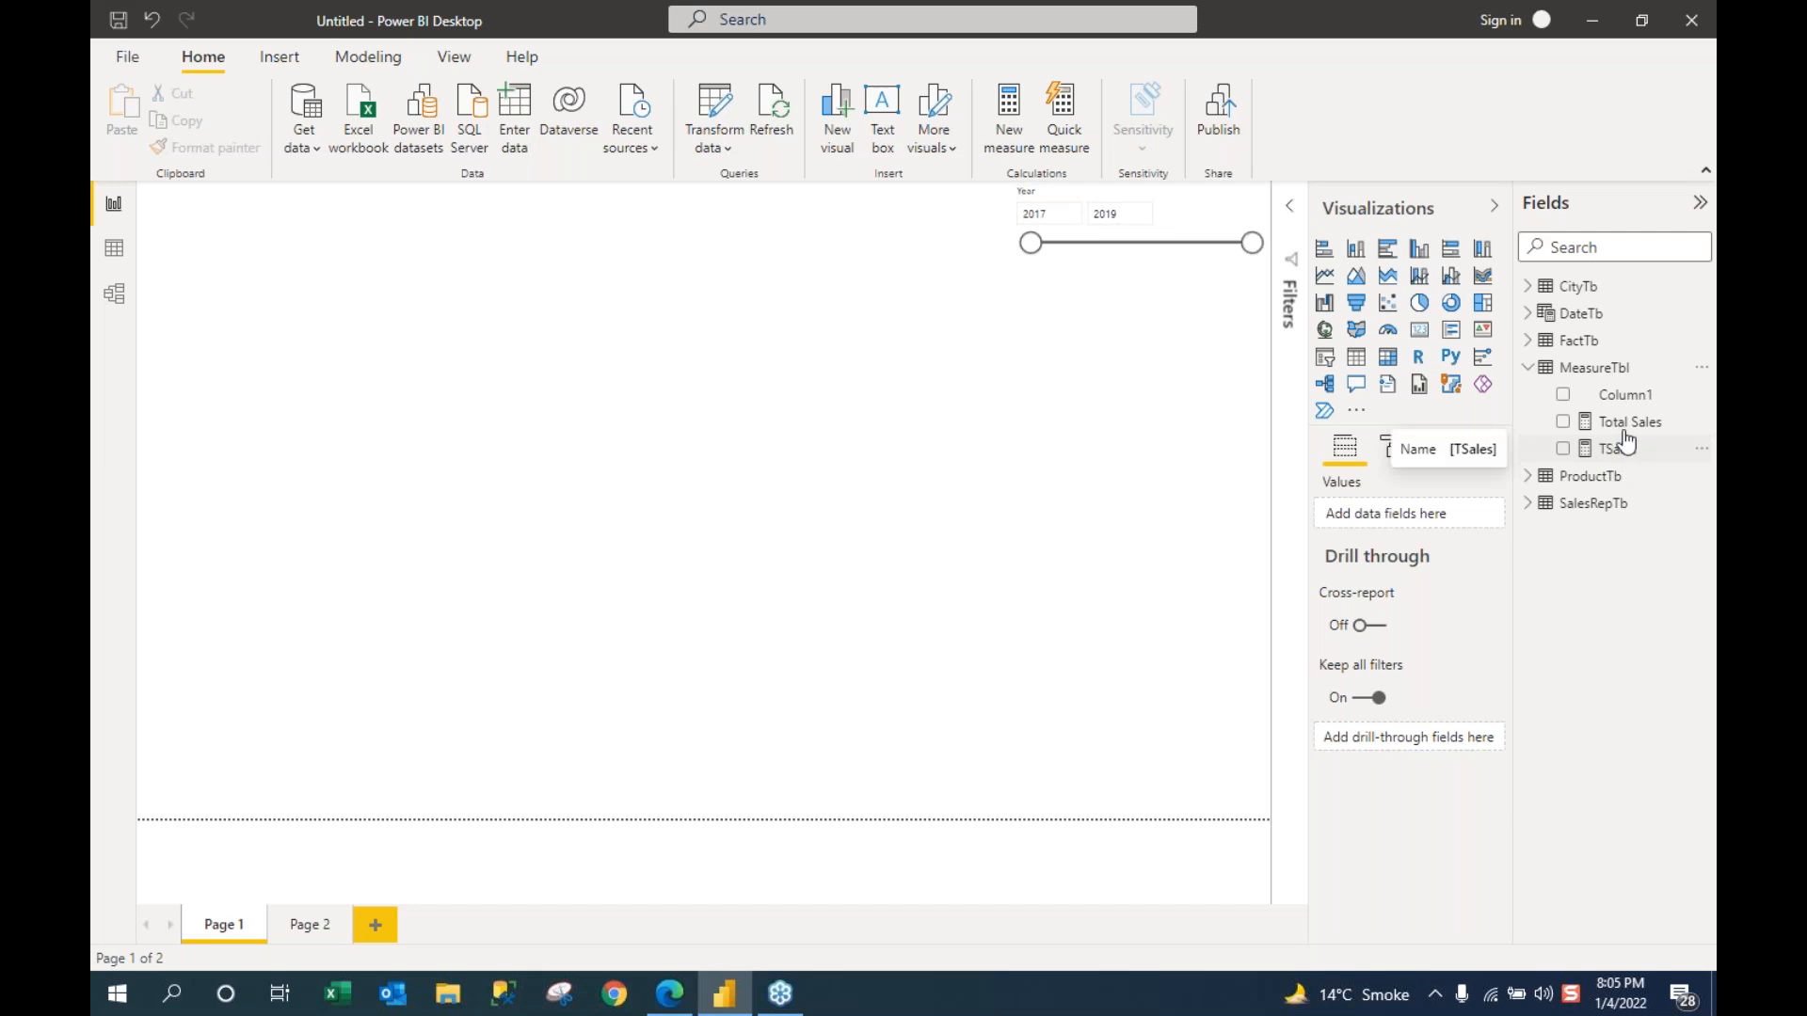
drag(1625, 428, 314, 347)
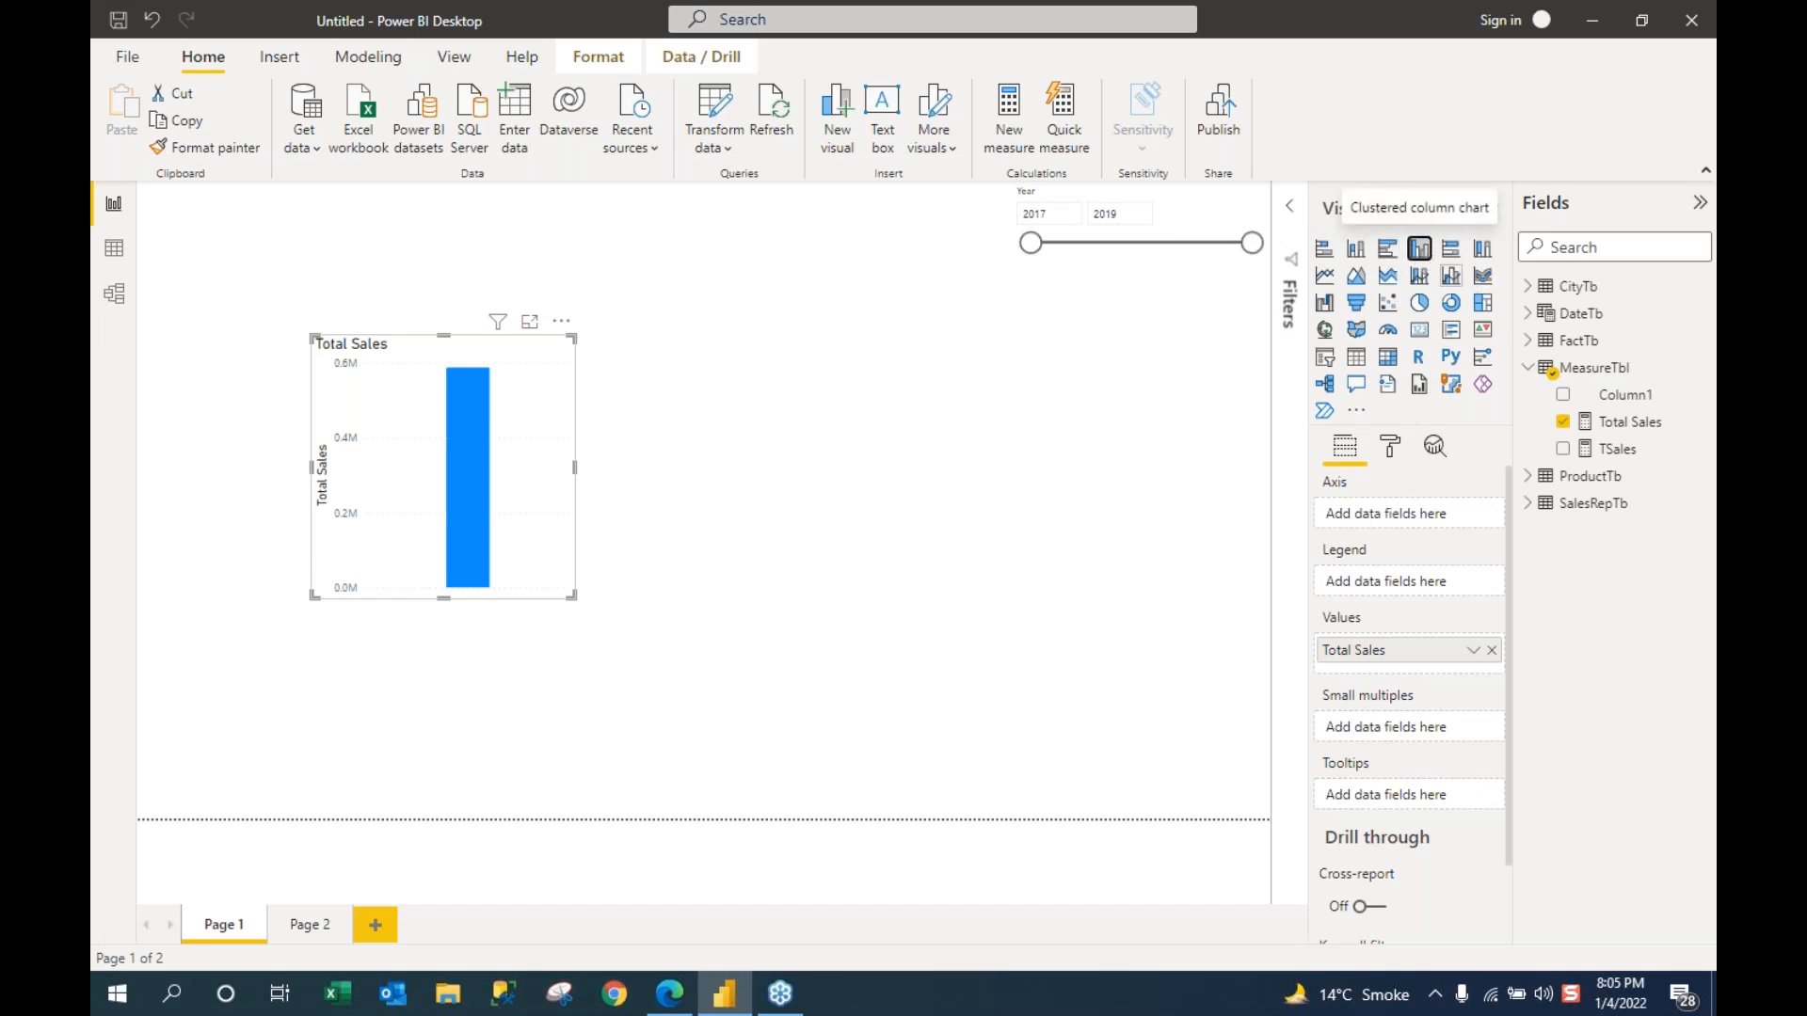
click(1528, 288)
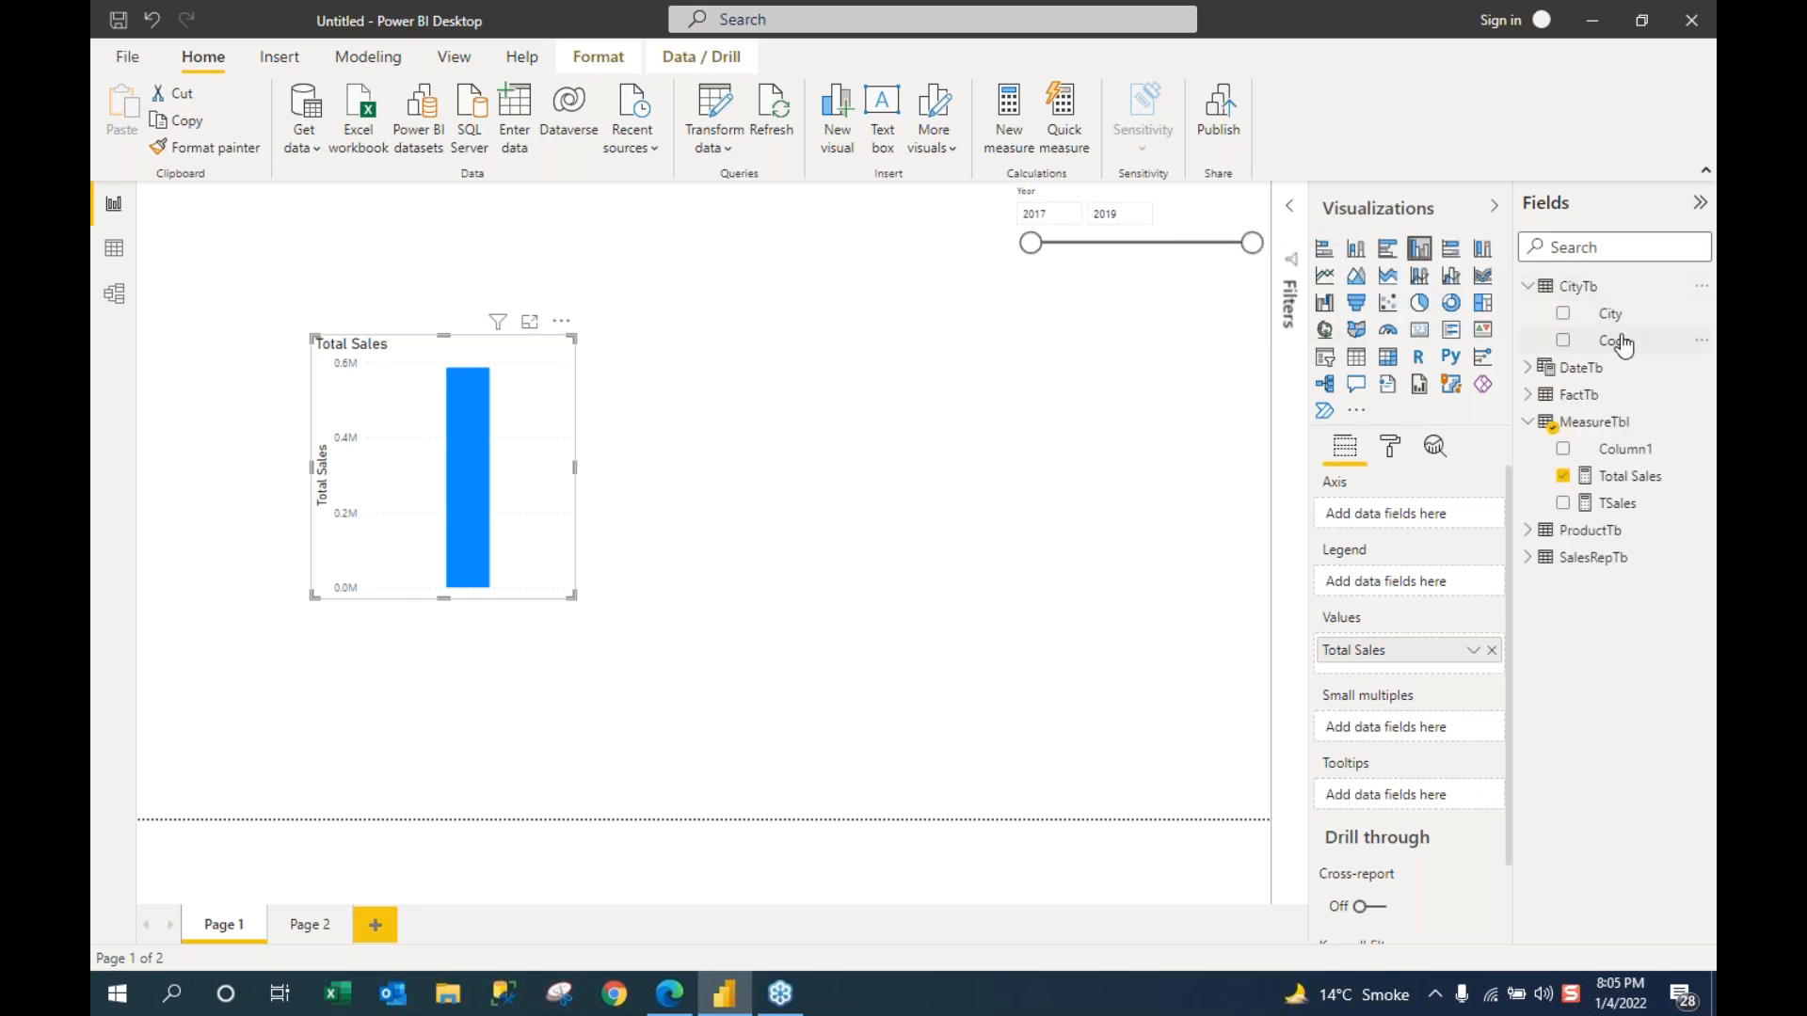
drag(1617, 320, 1431, 645)
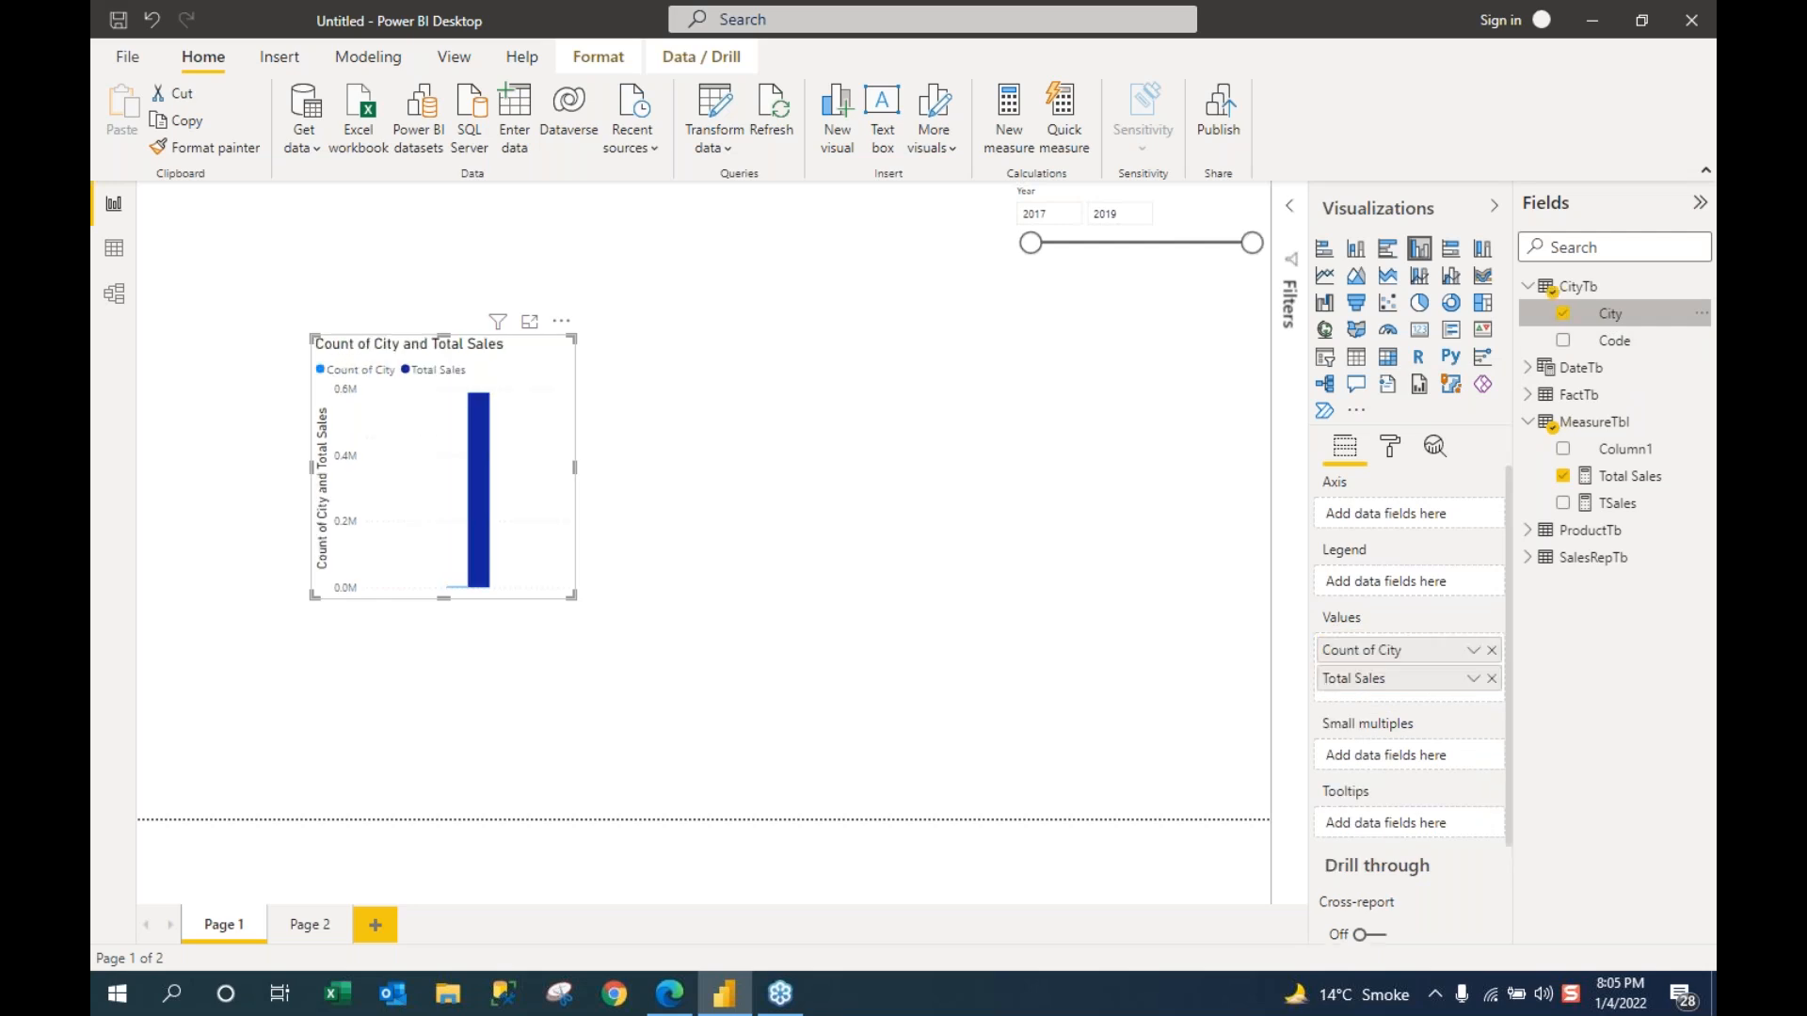
click(1492, 651)
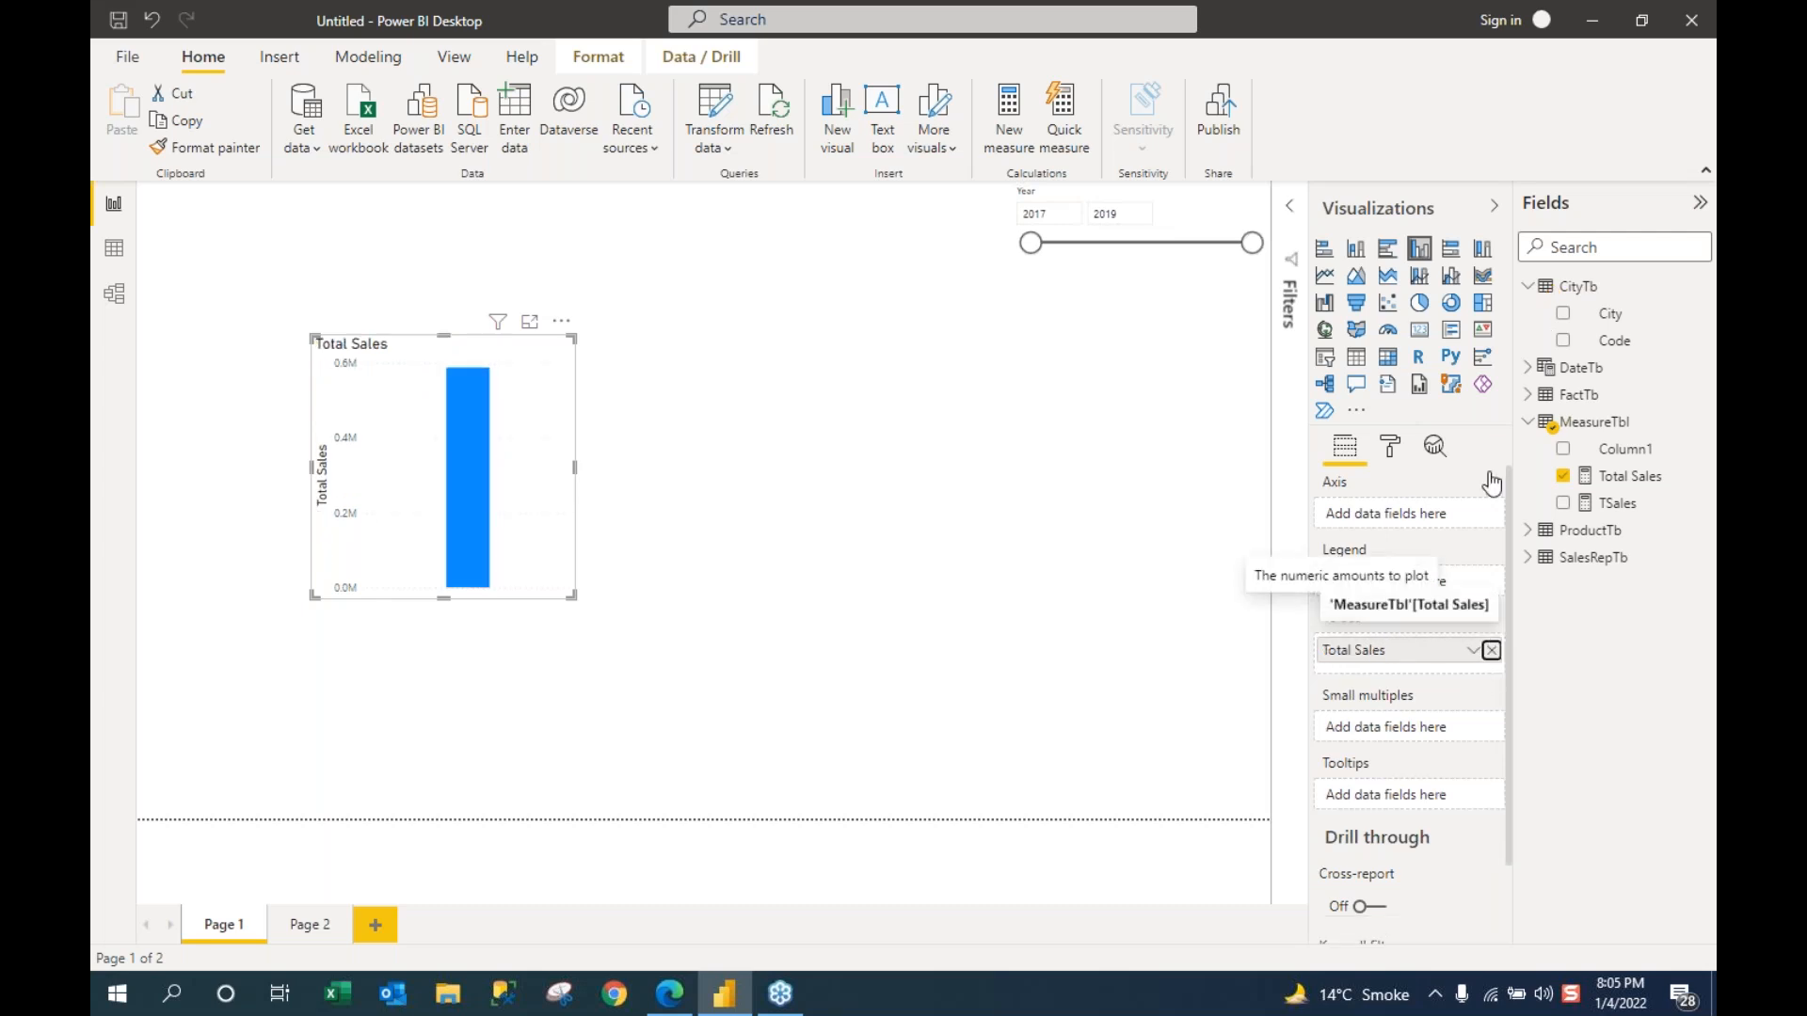
click(1491, 649)
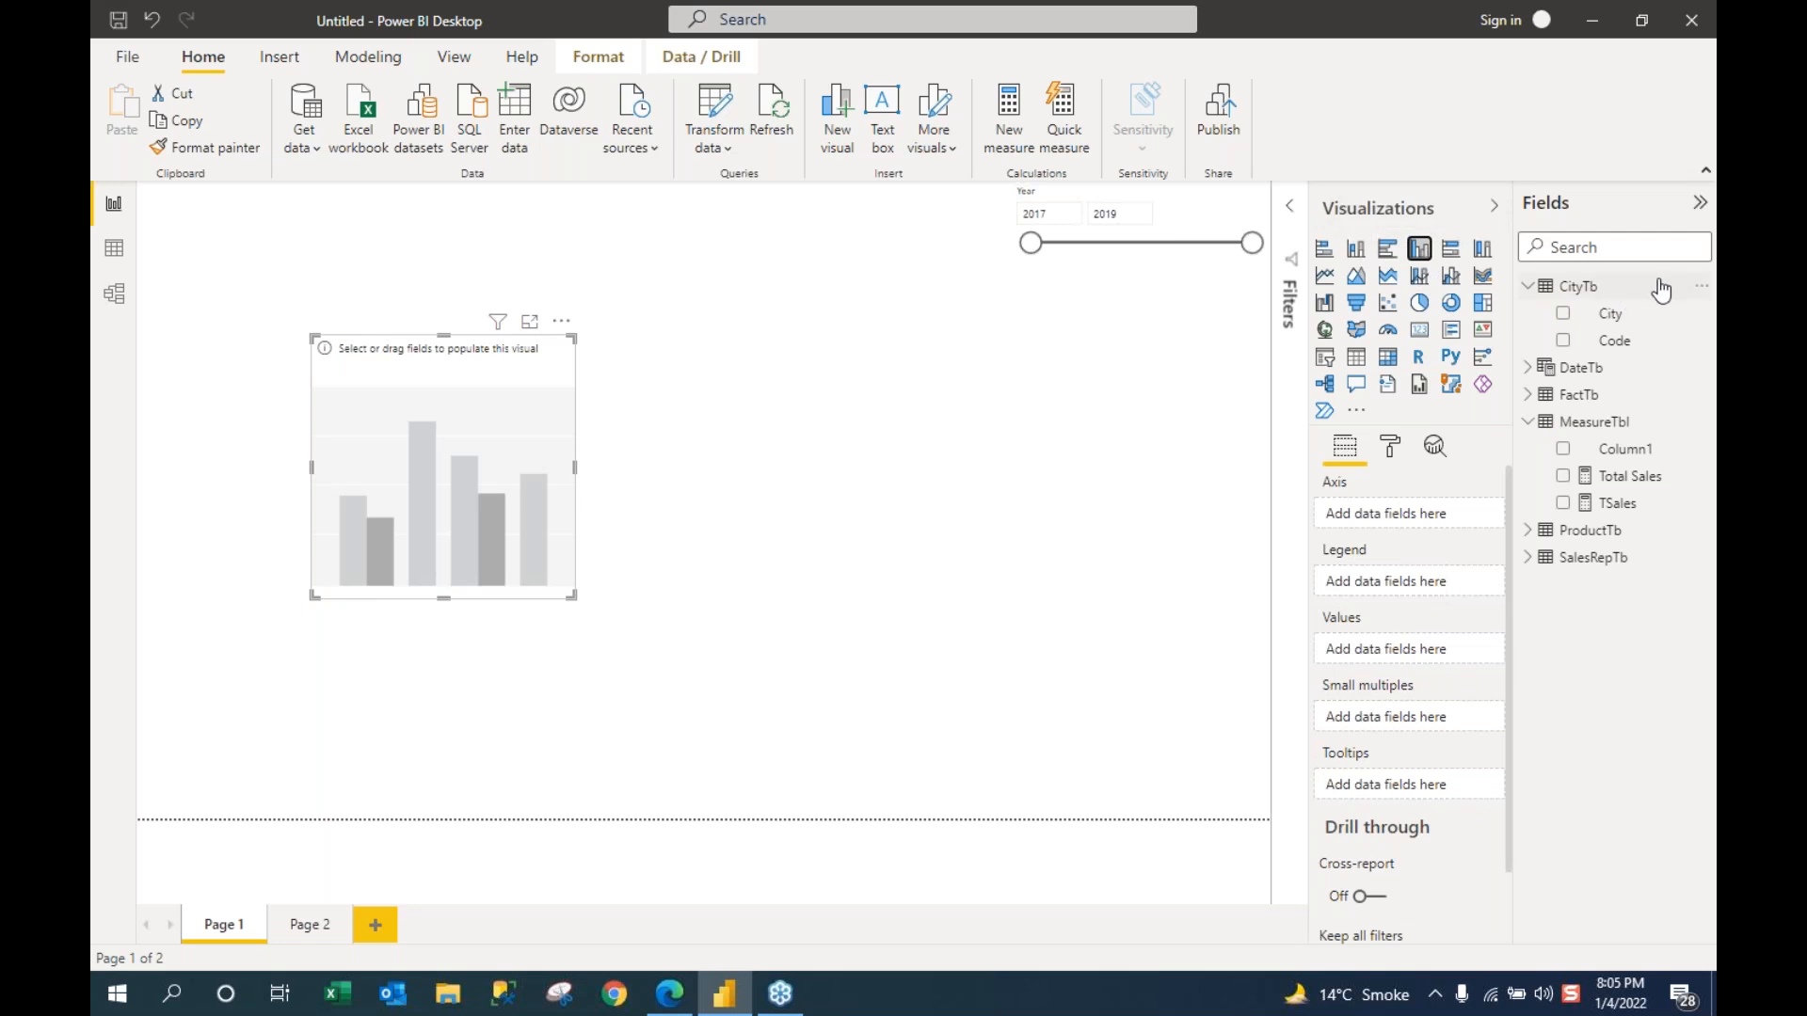
drag(1613, 316, 1420, 508)
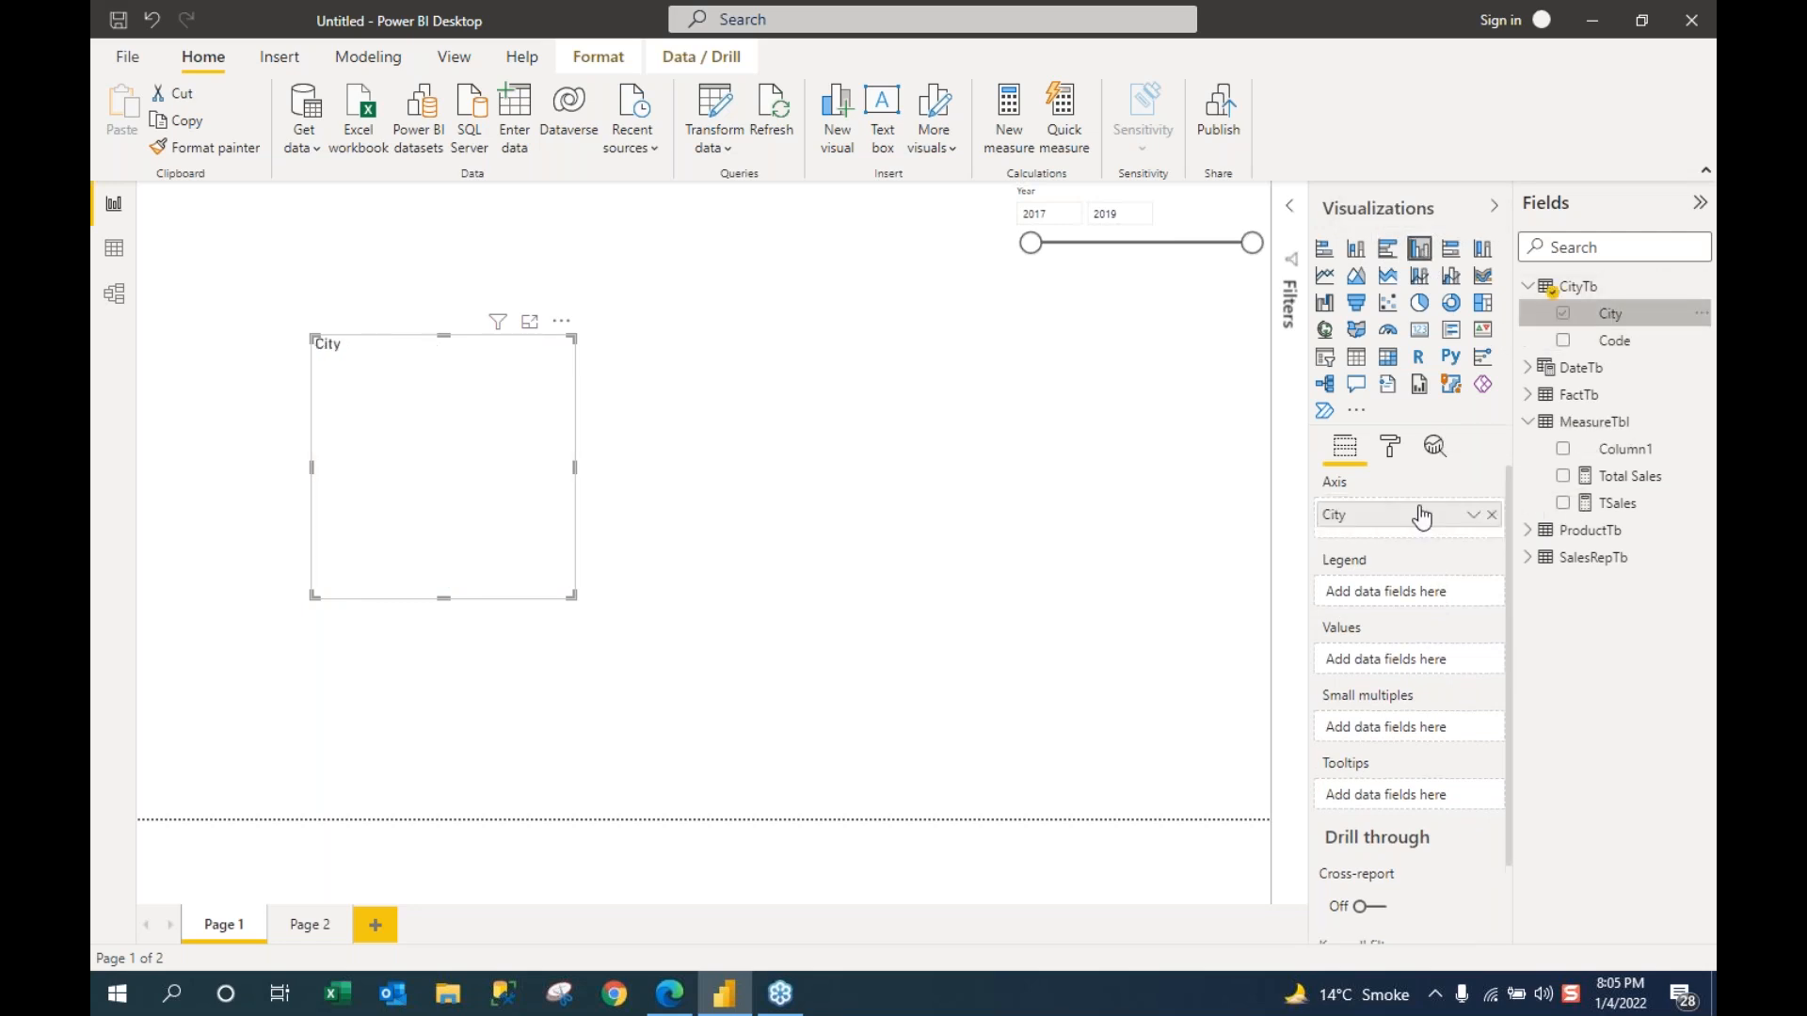
drag(1617, 504, 1409, 669)
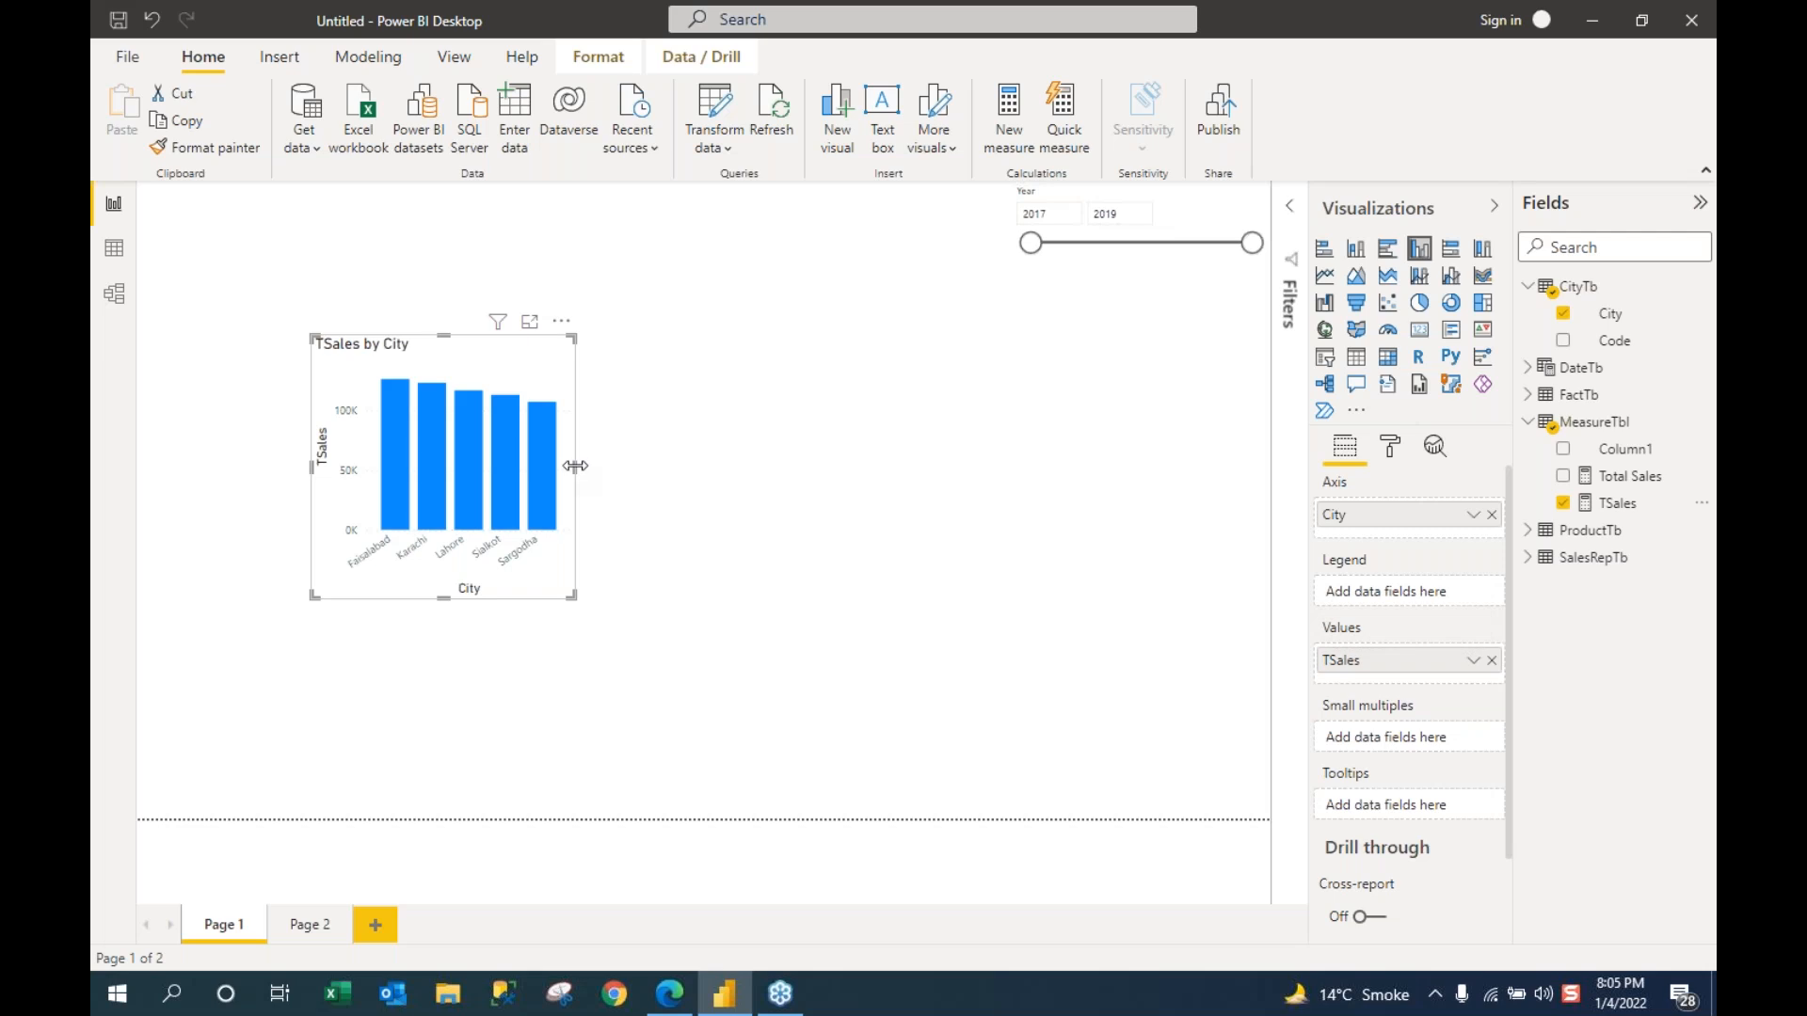
drag(576, 466, 851, 478)
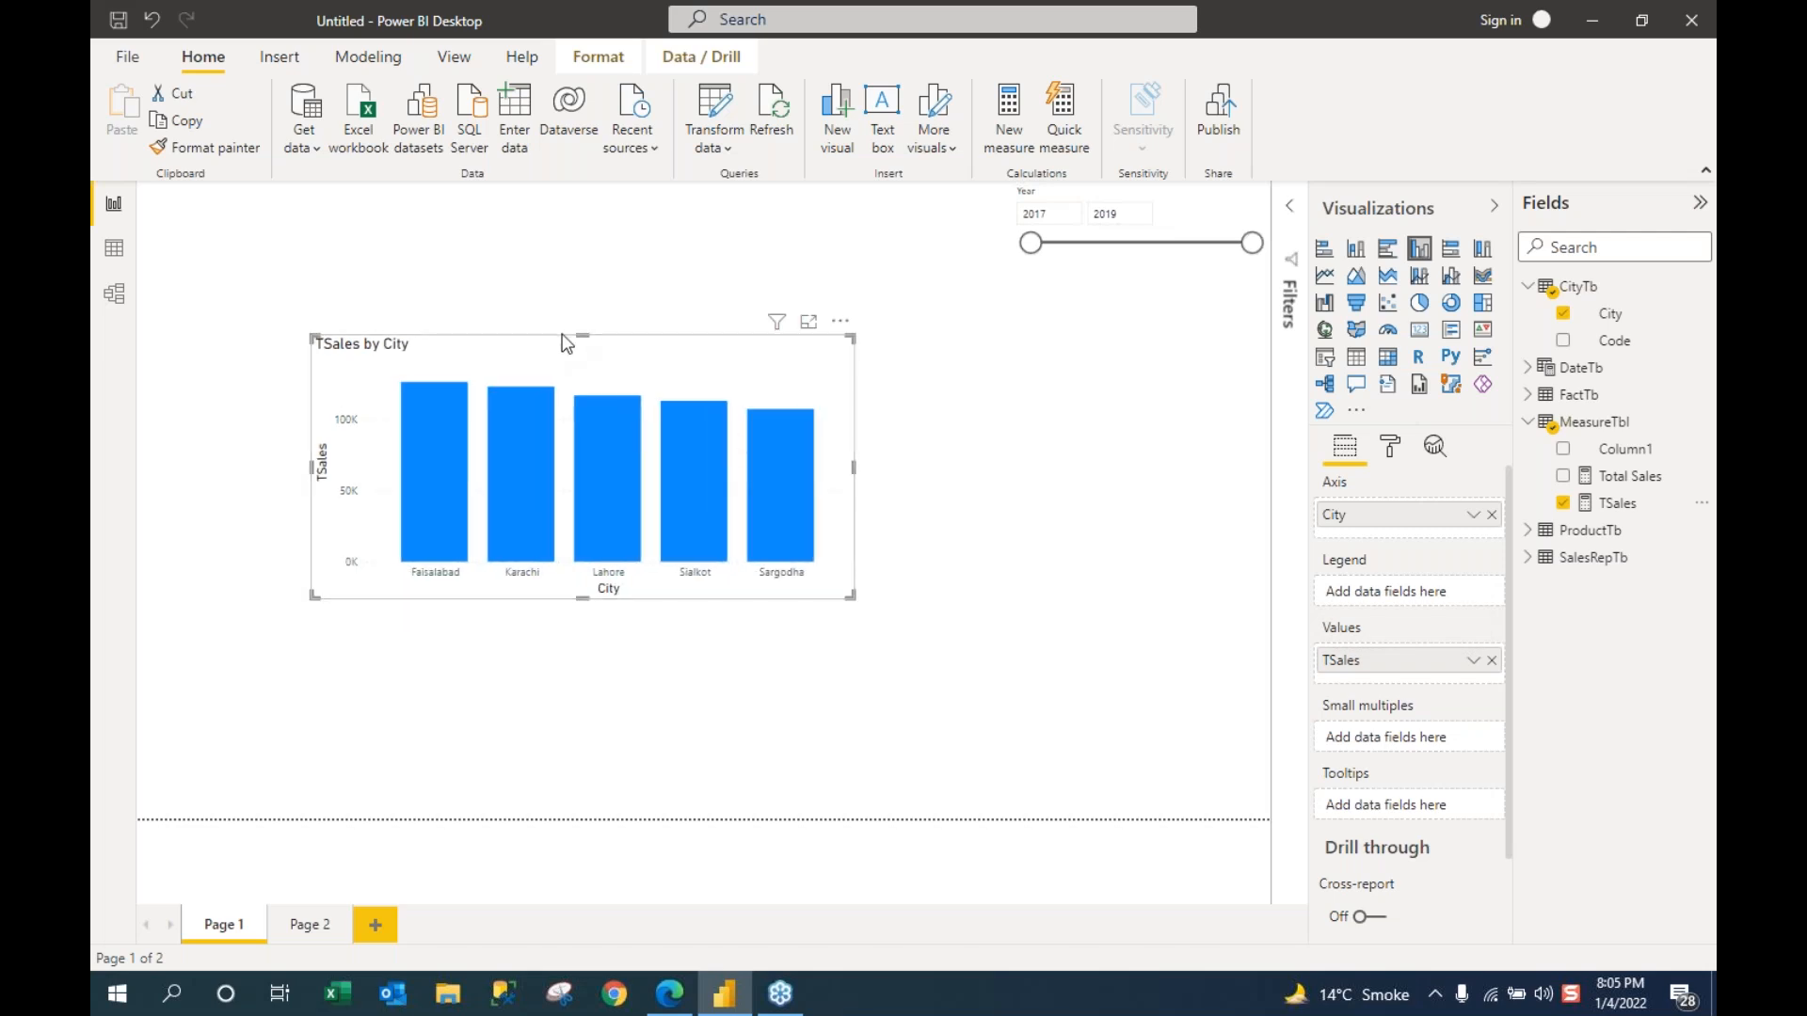
drag(549, 328, 470, 270)
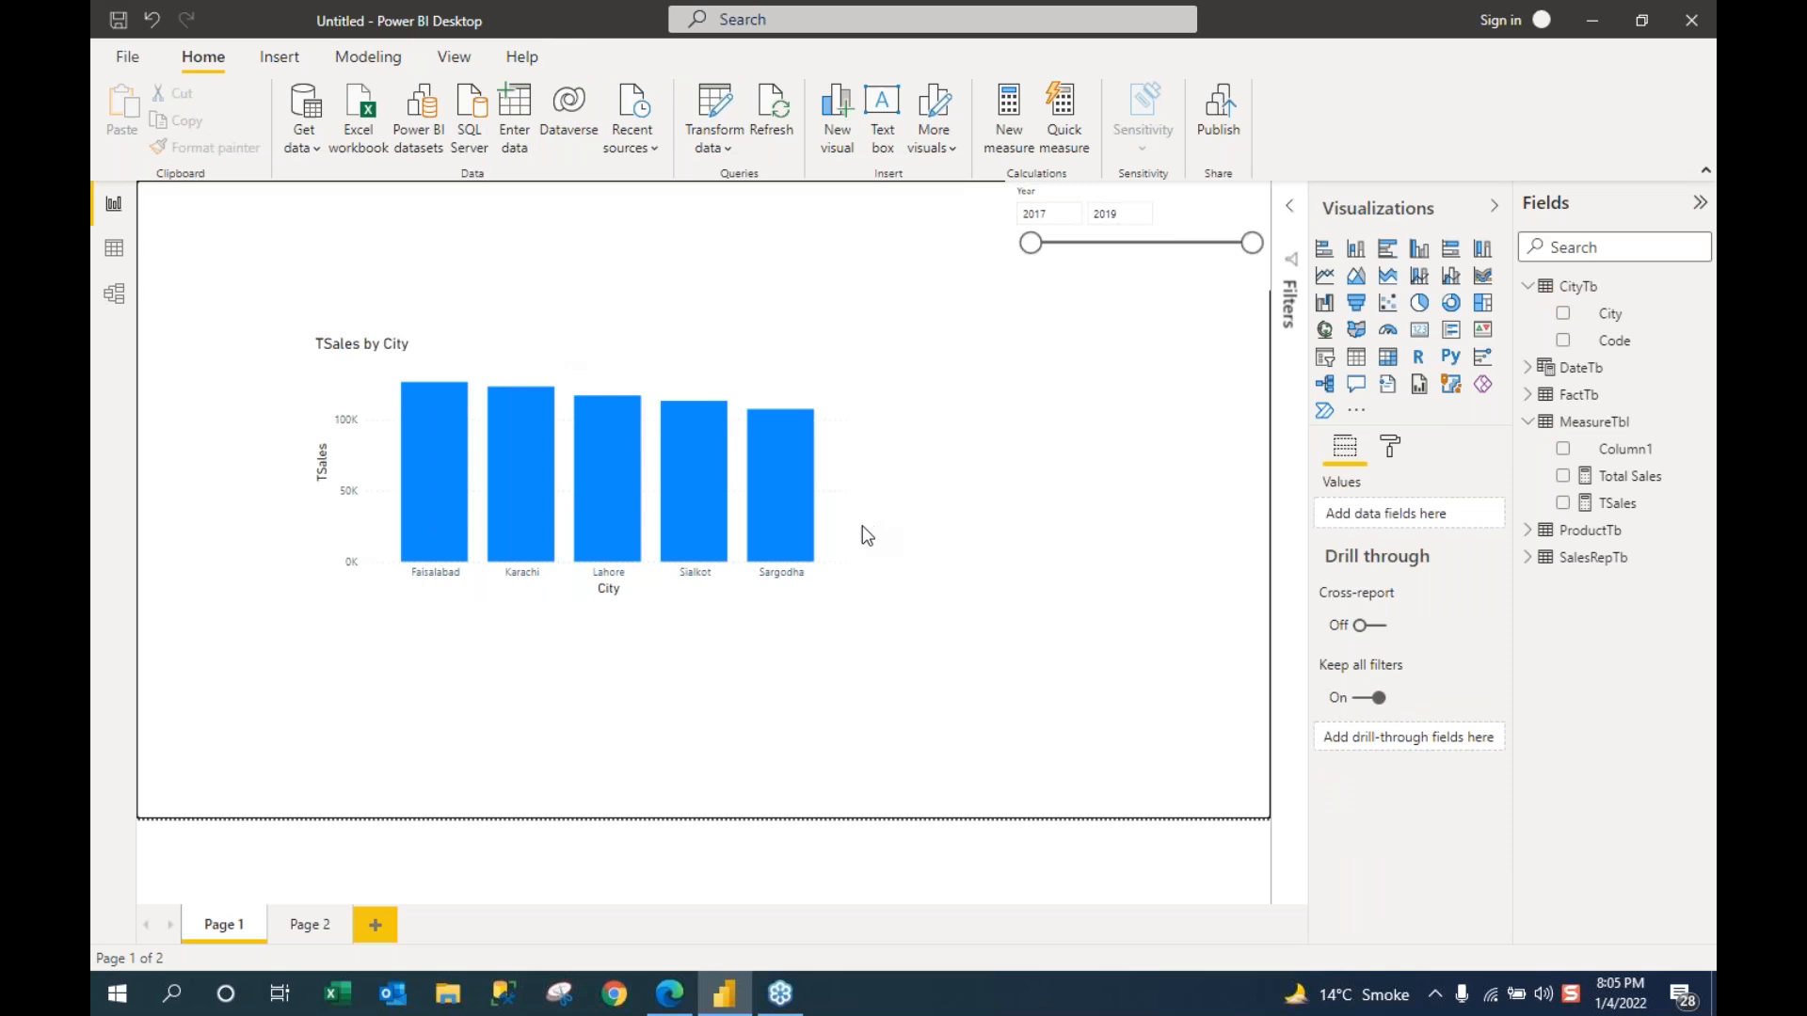
Step: Move the TSales by City chart to the top-left and start a ProductTb Product table
drag(591, 341, 395, 191)
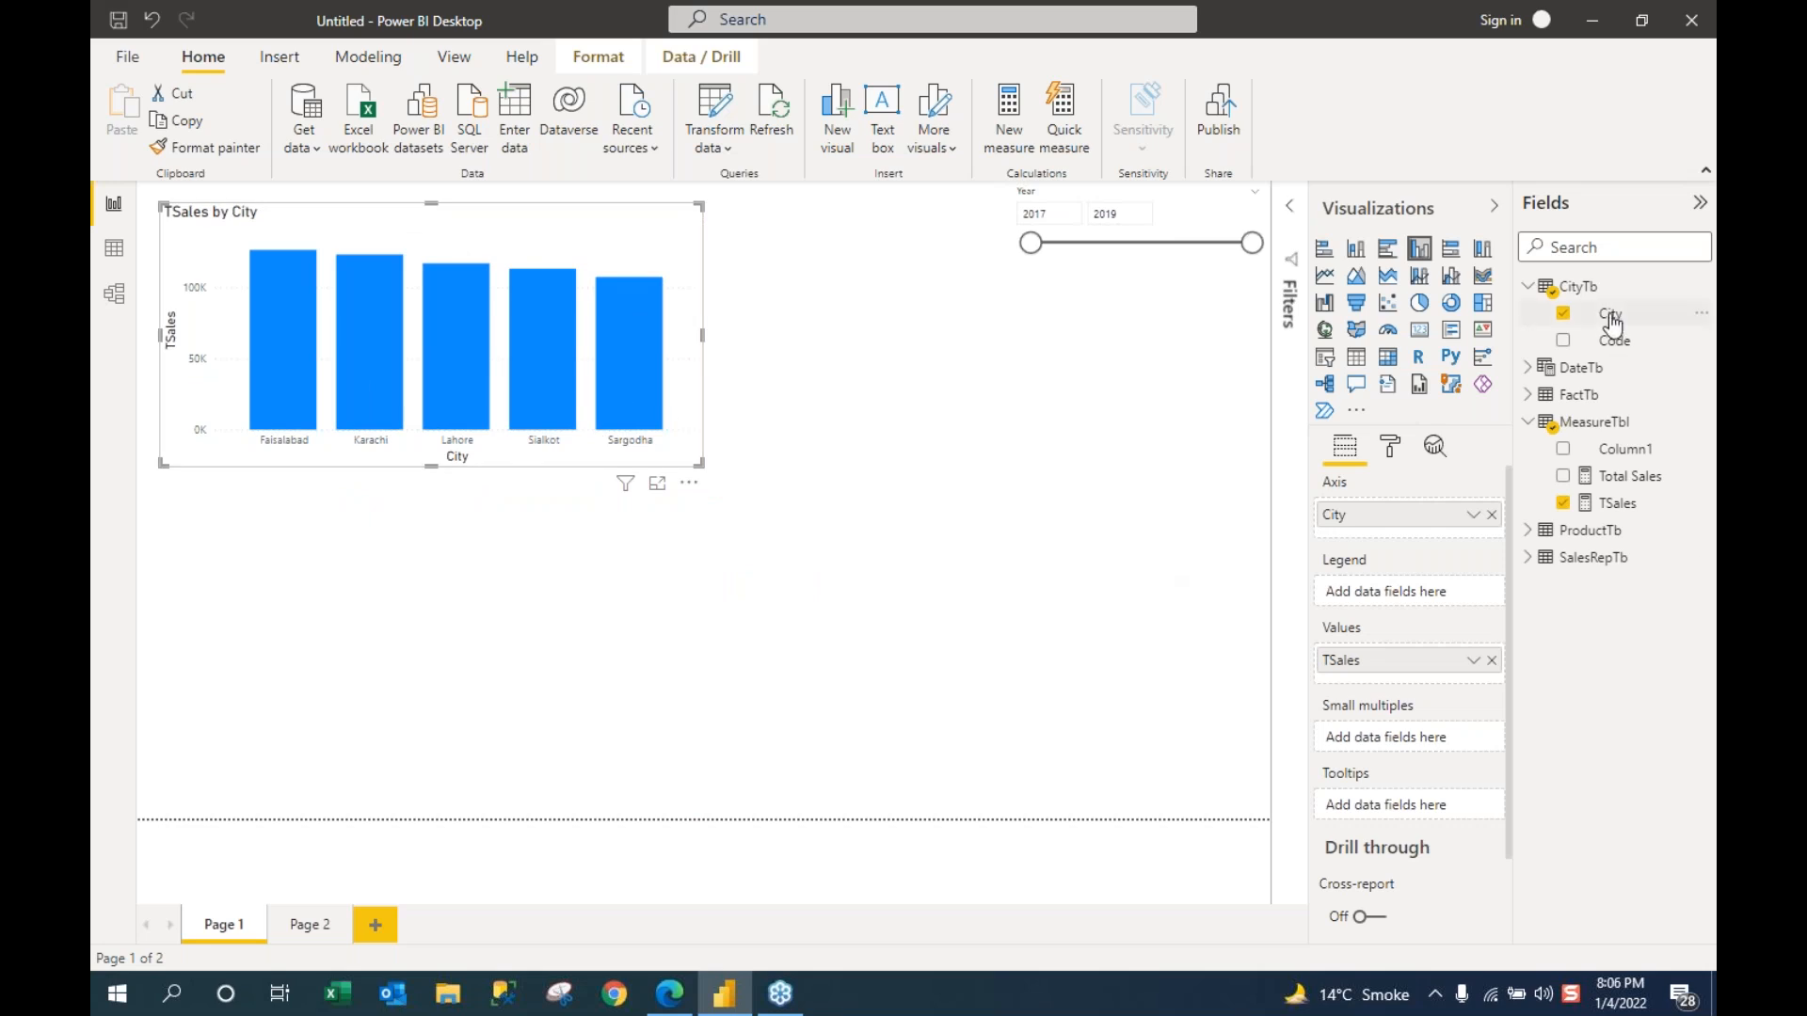
click(1526, 288)
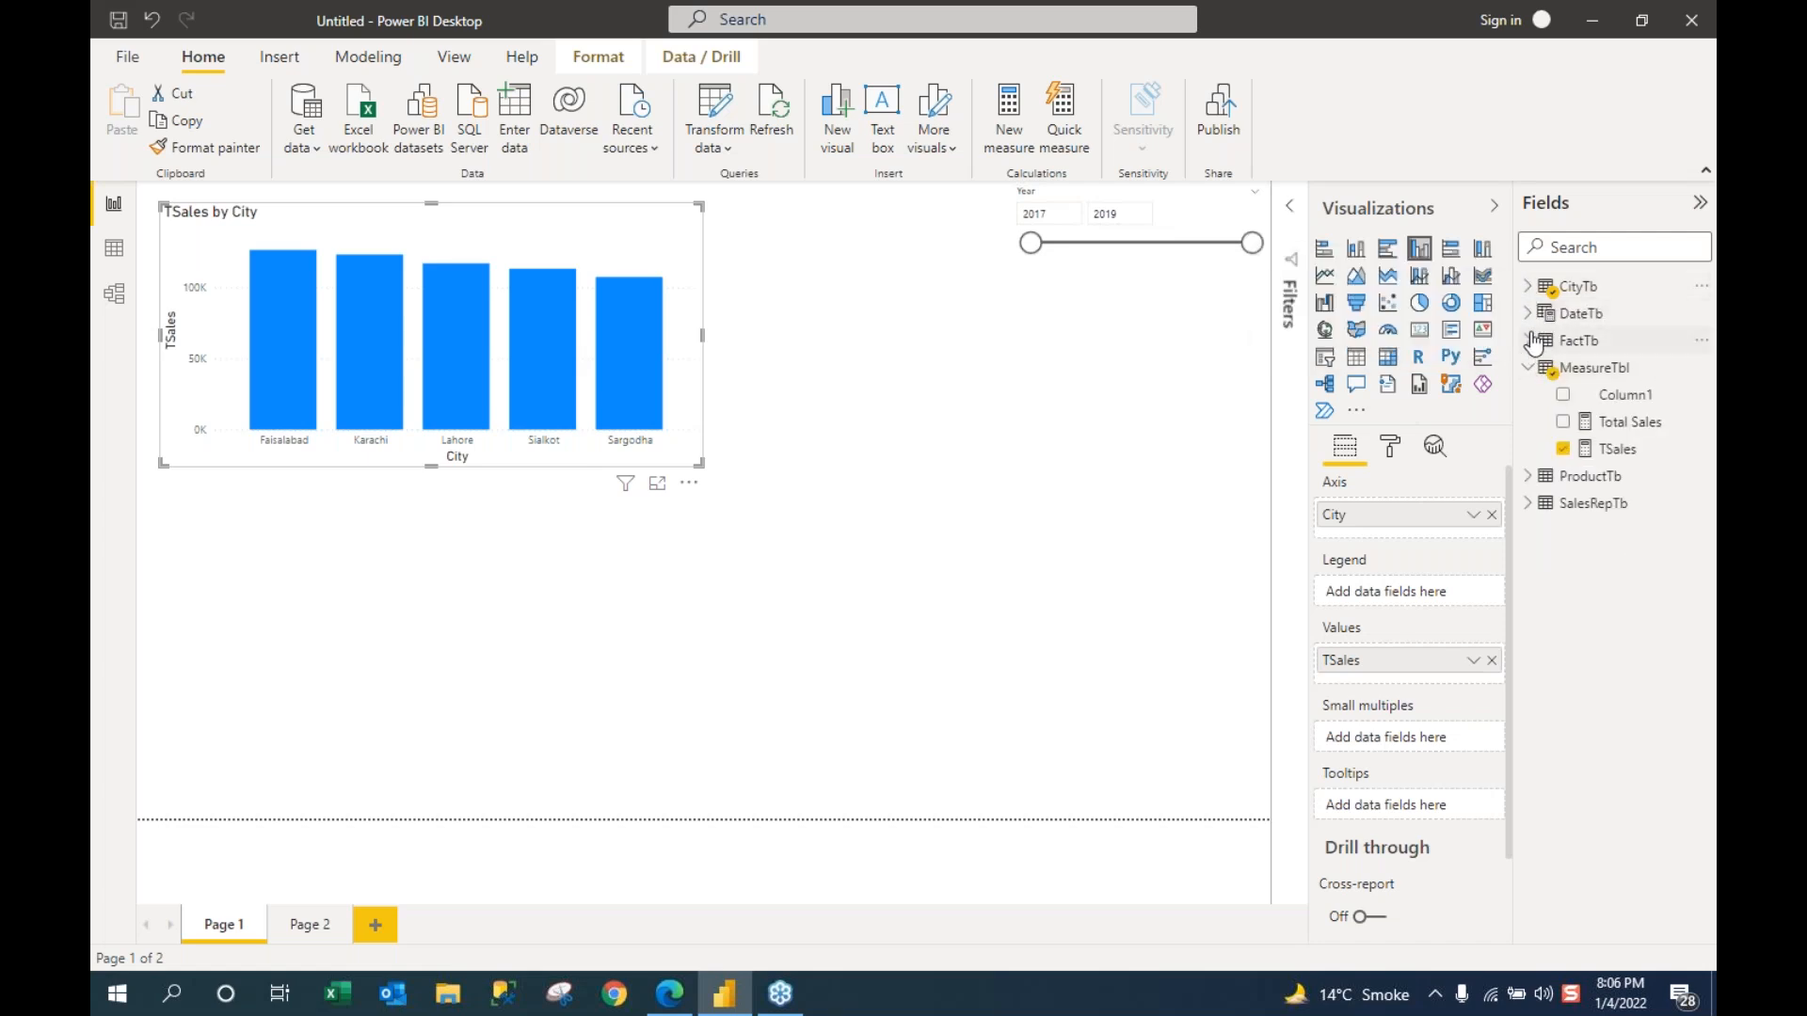
click(1528, 477)
drag(1638, 572, 335, 725)
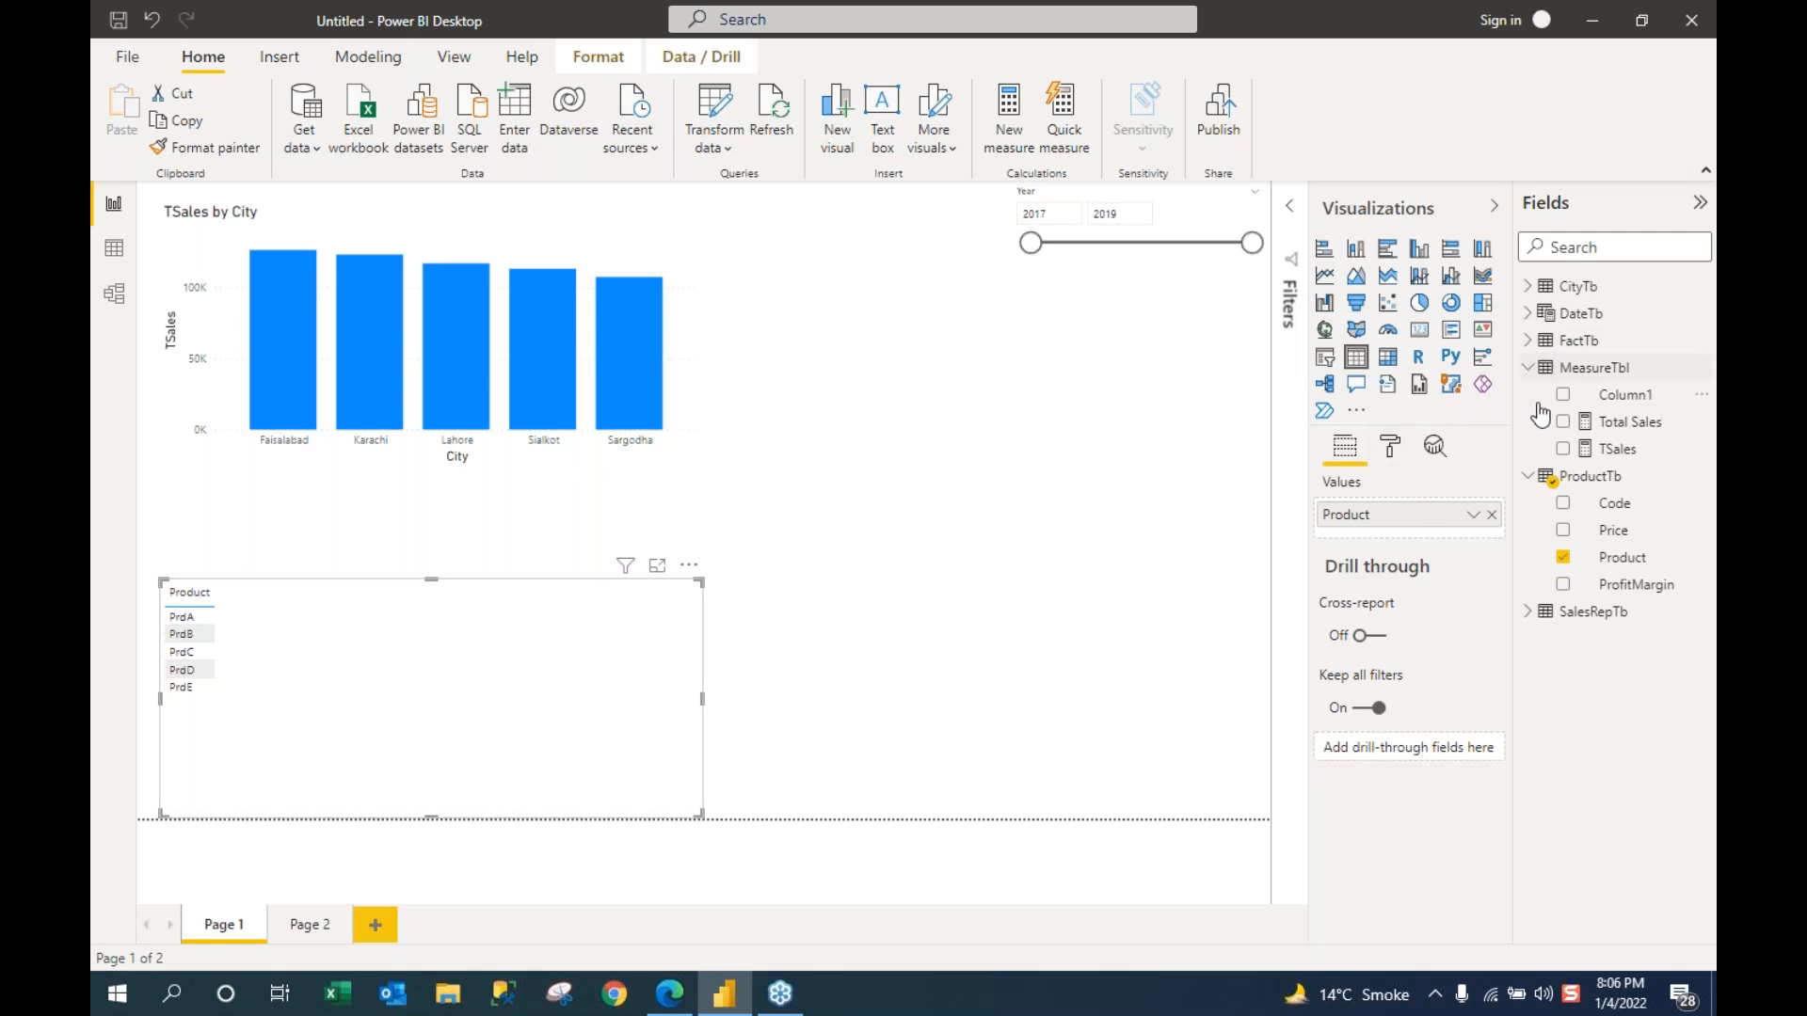
Step: Add FactTb Qty to the Product table and resize it to fit PrdA–PrdE
click(1527, 367)
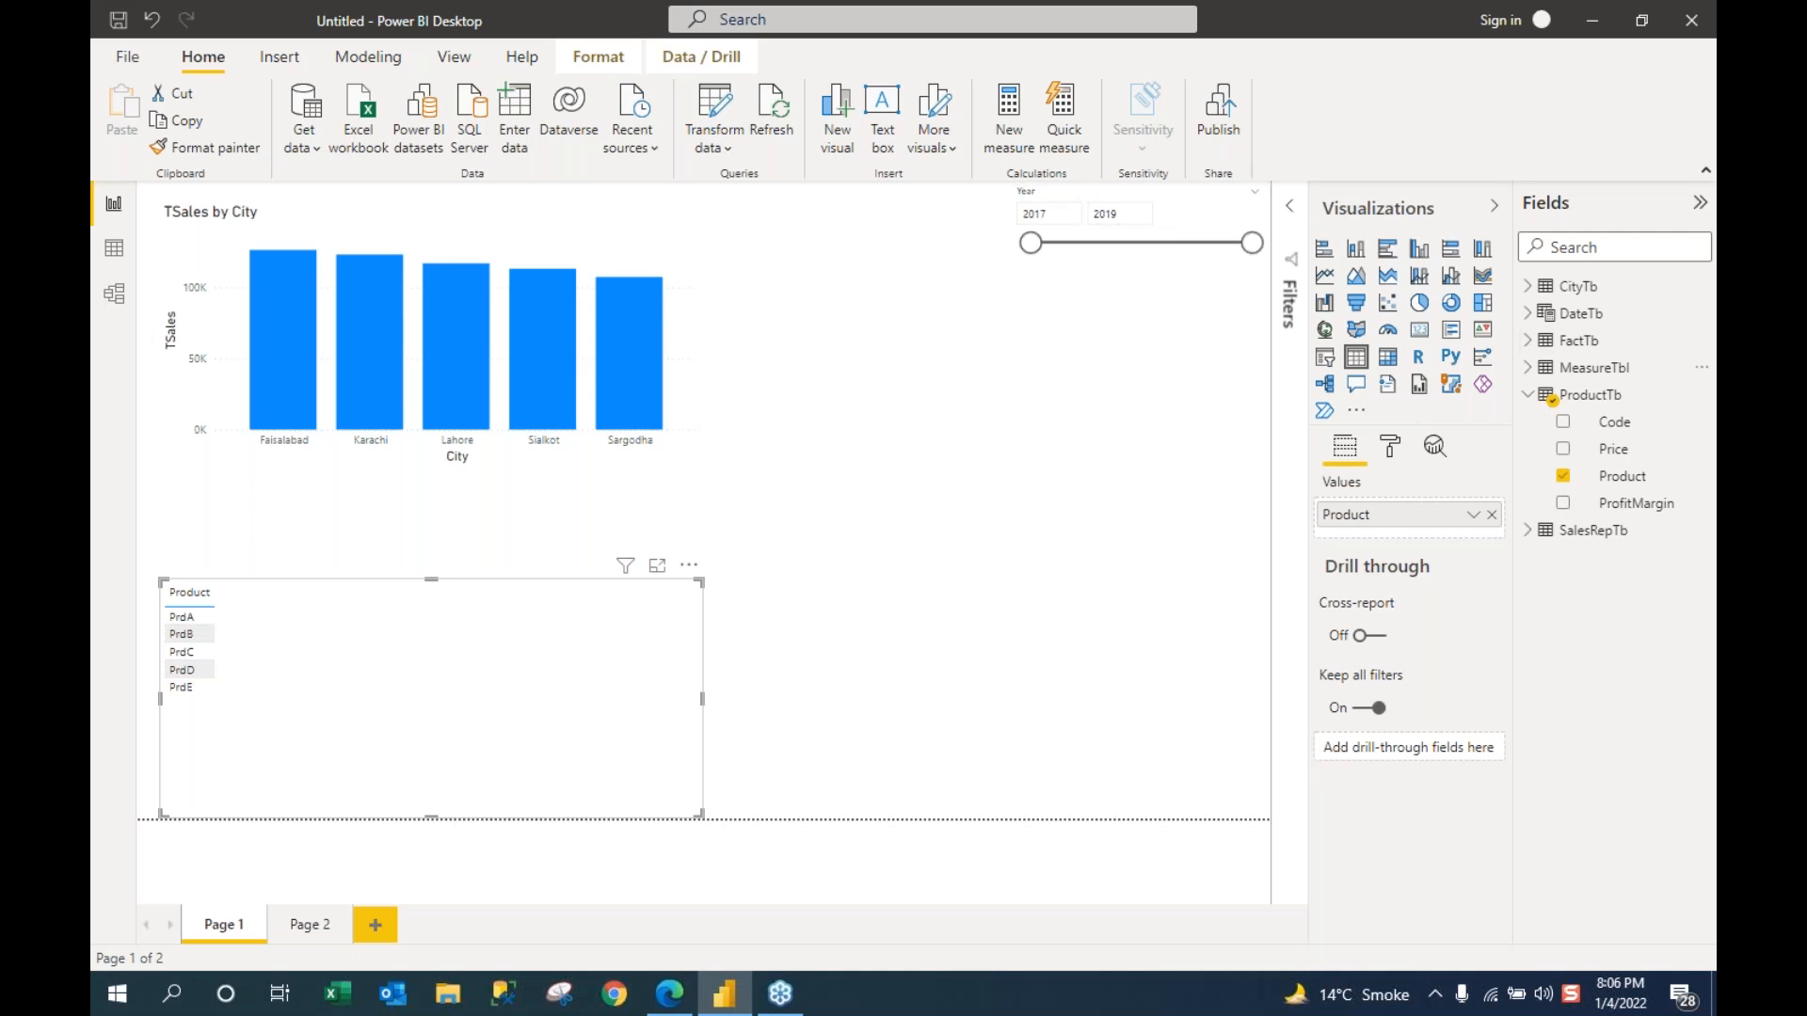
click(1527, 339)
drag(1609, 530, 349, 668)
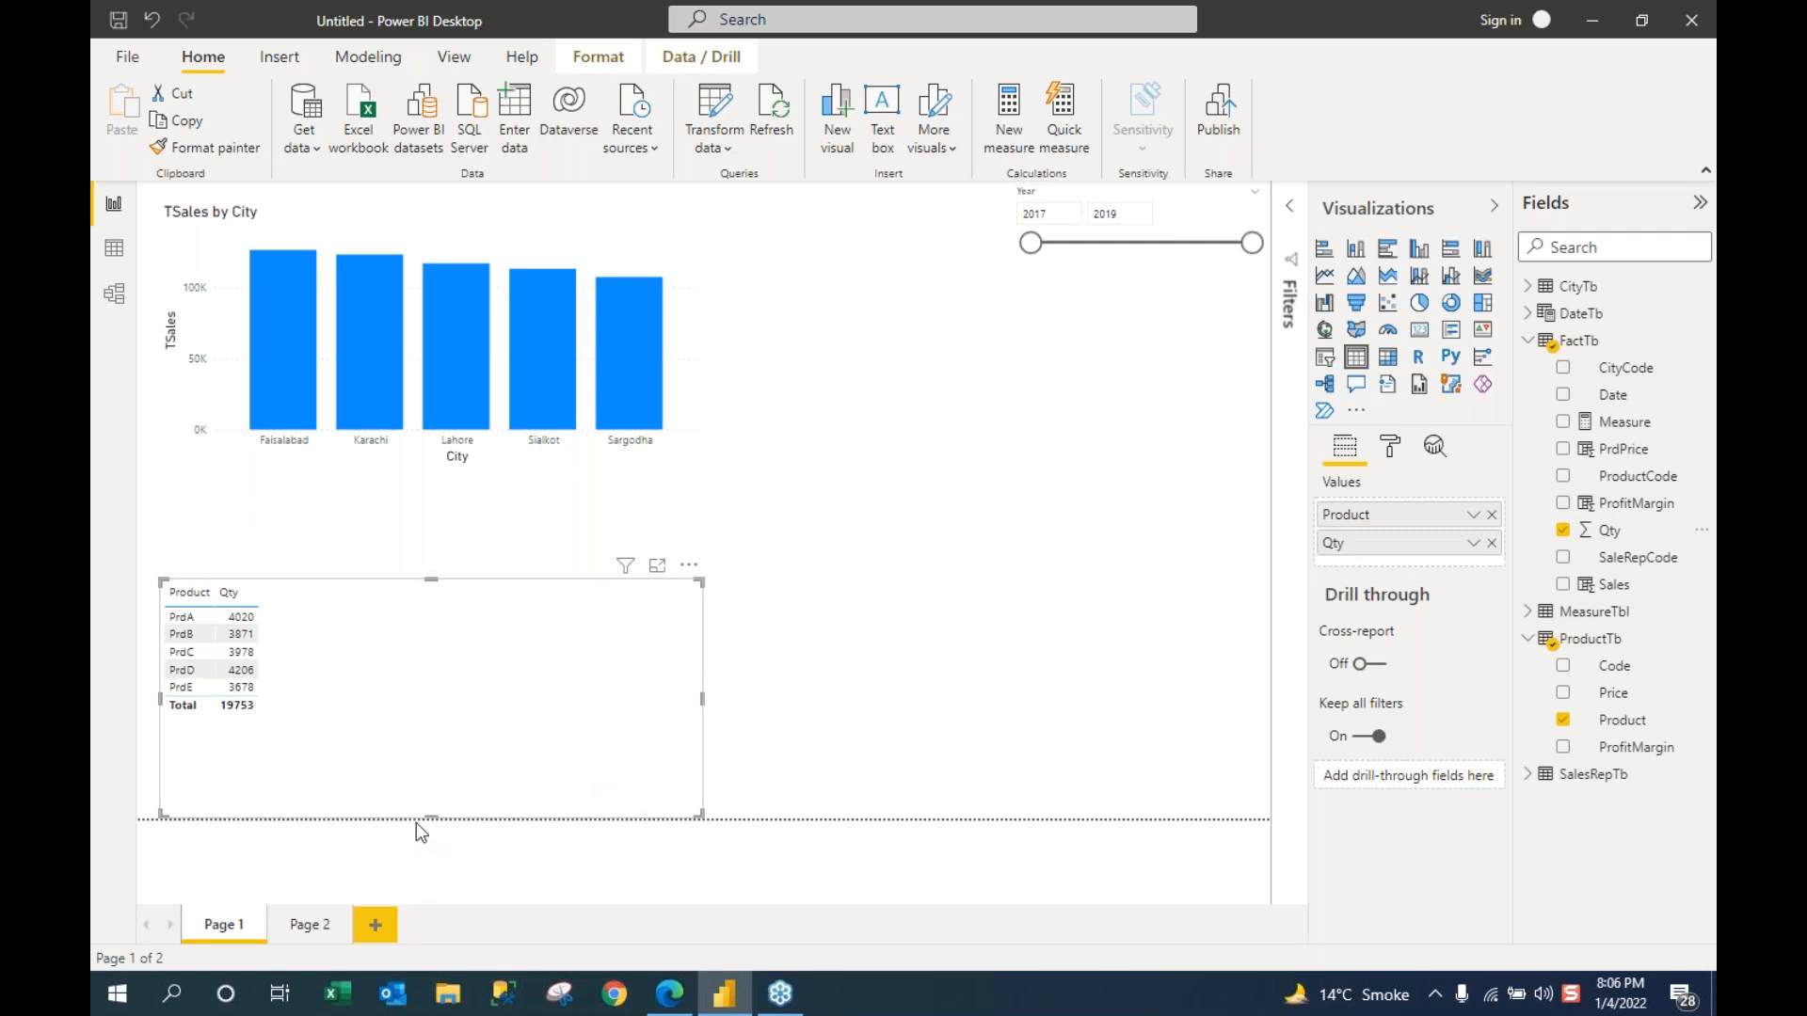
drag(424, 801, 426, 694)
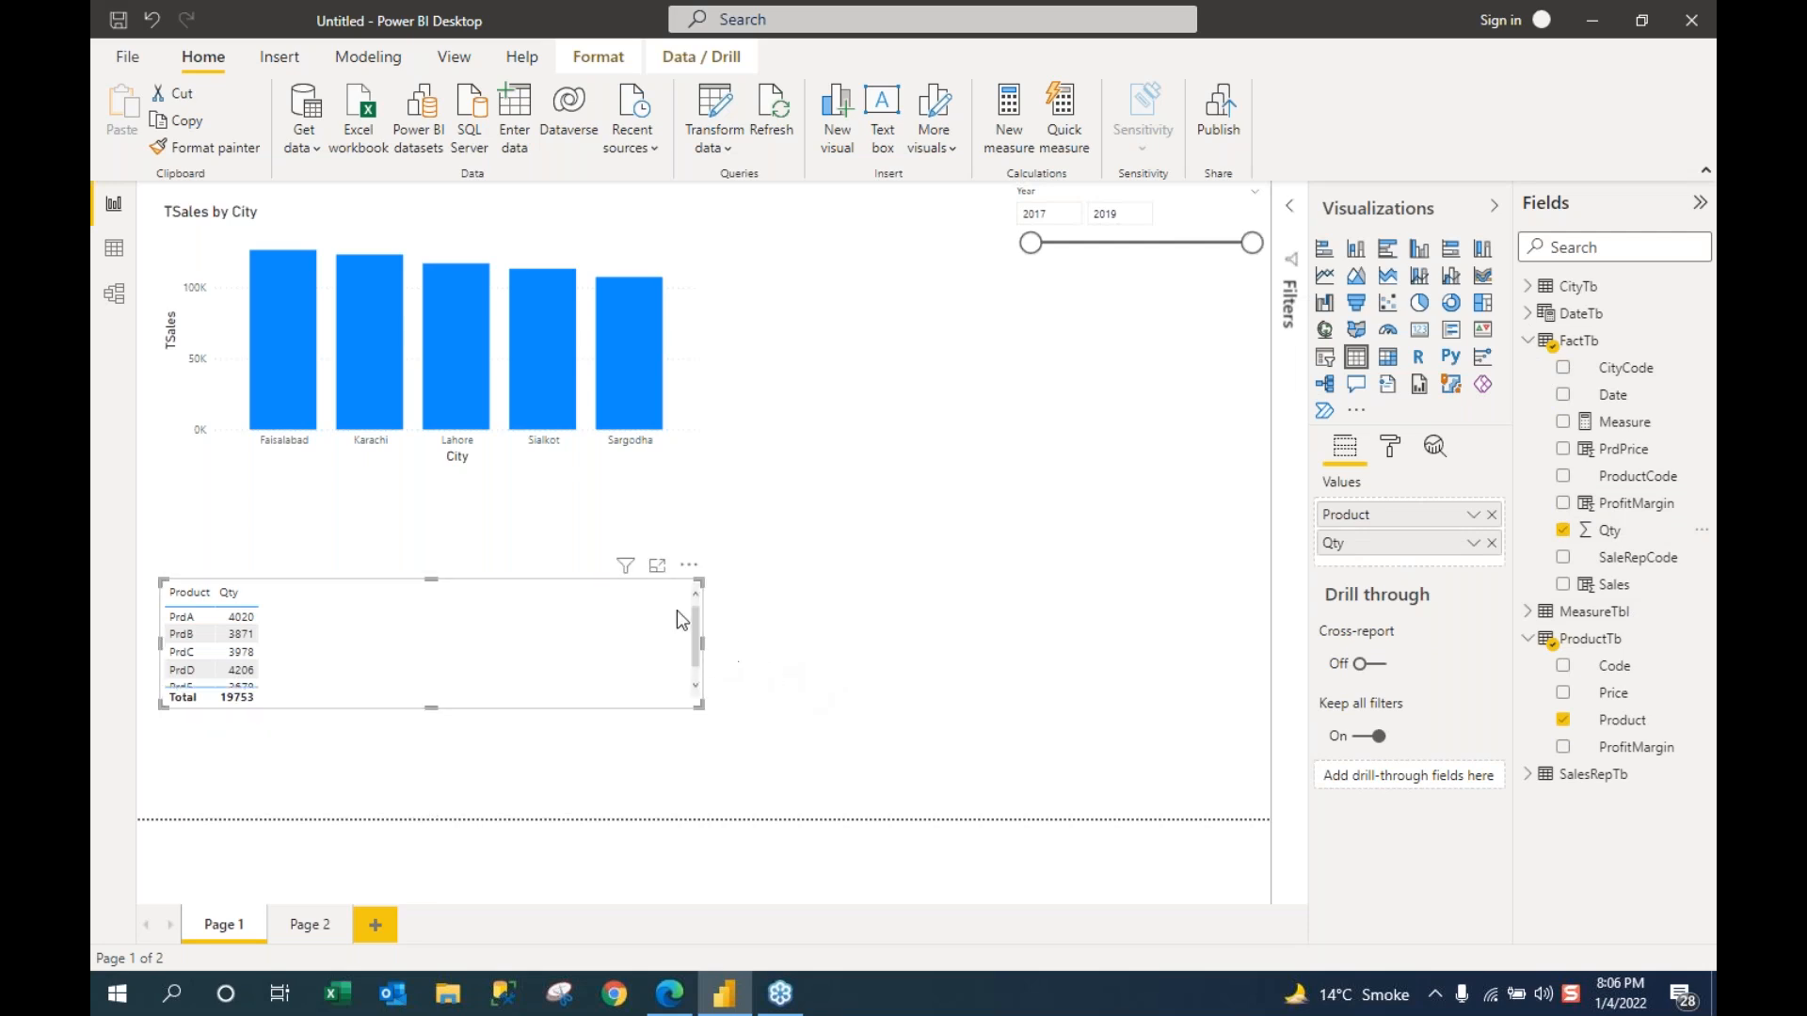
drag(432, 579, 448, 487)
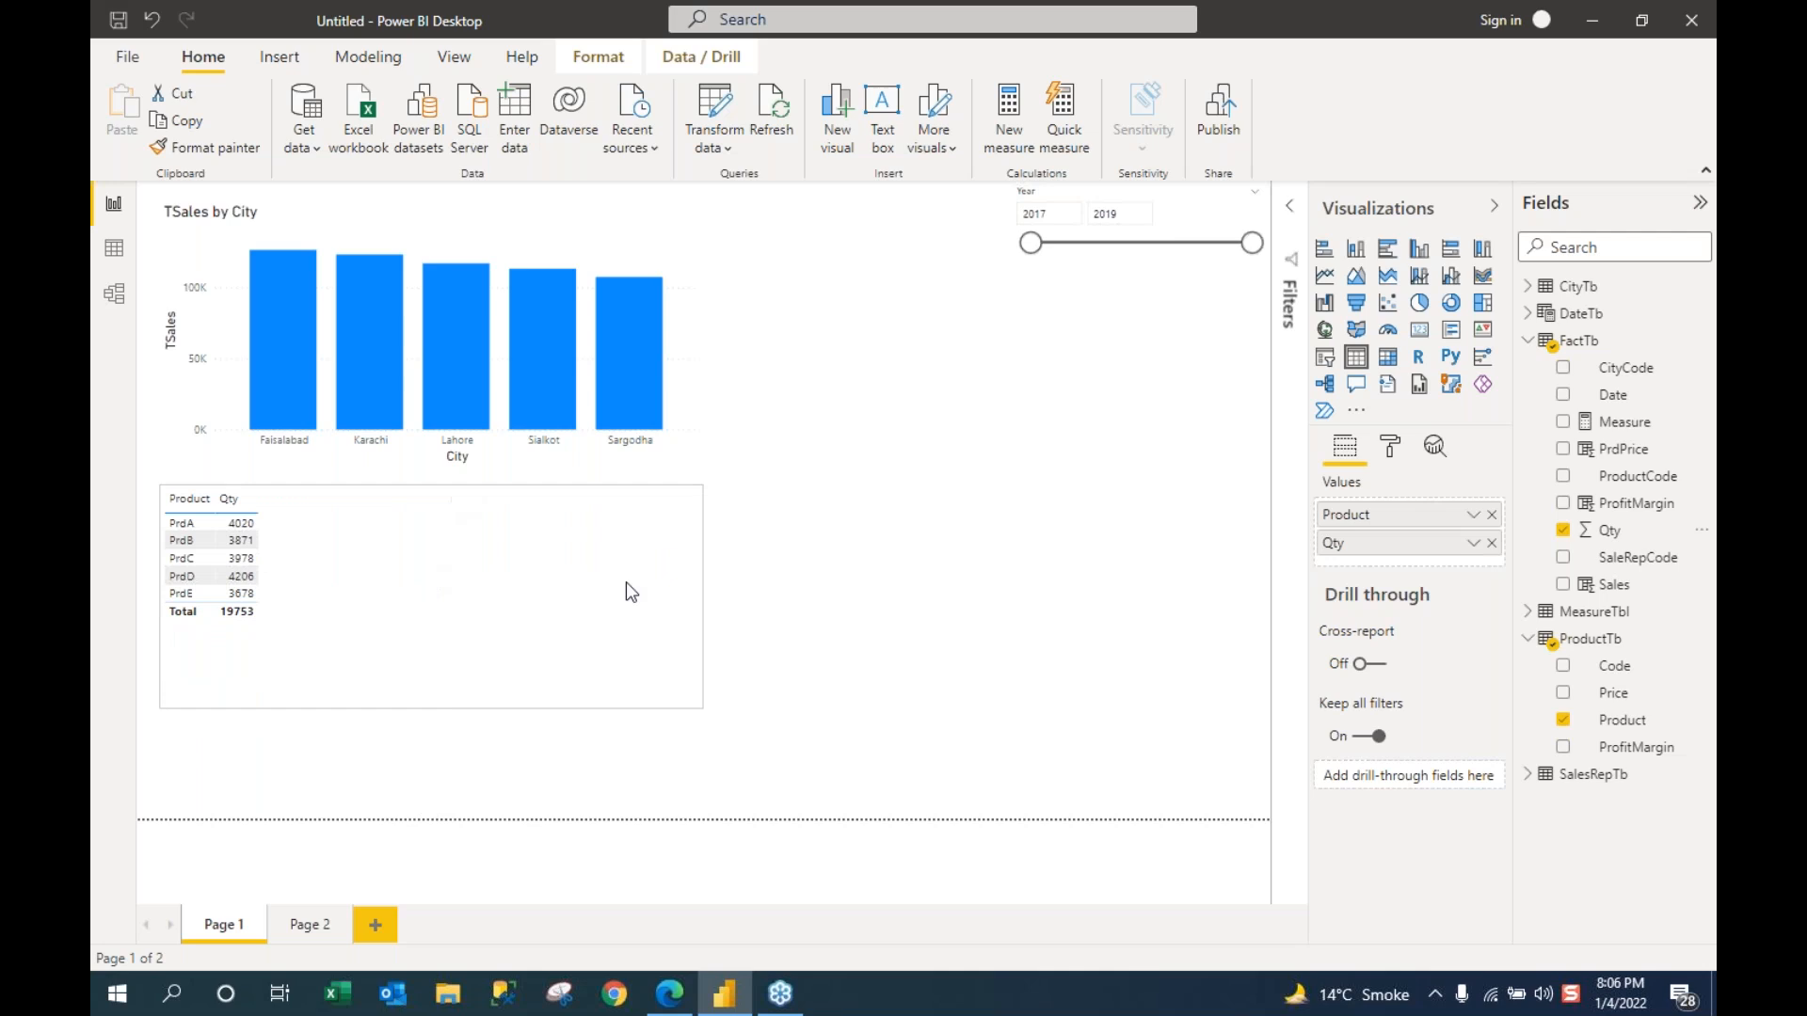
drag(642, 600, 689, 600)
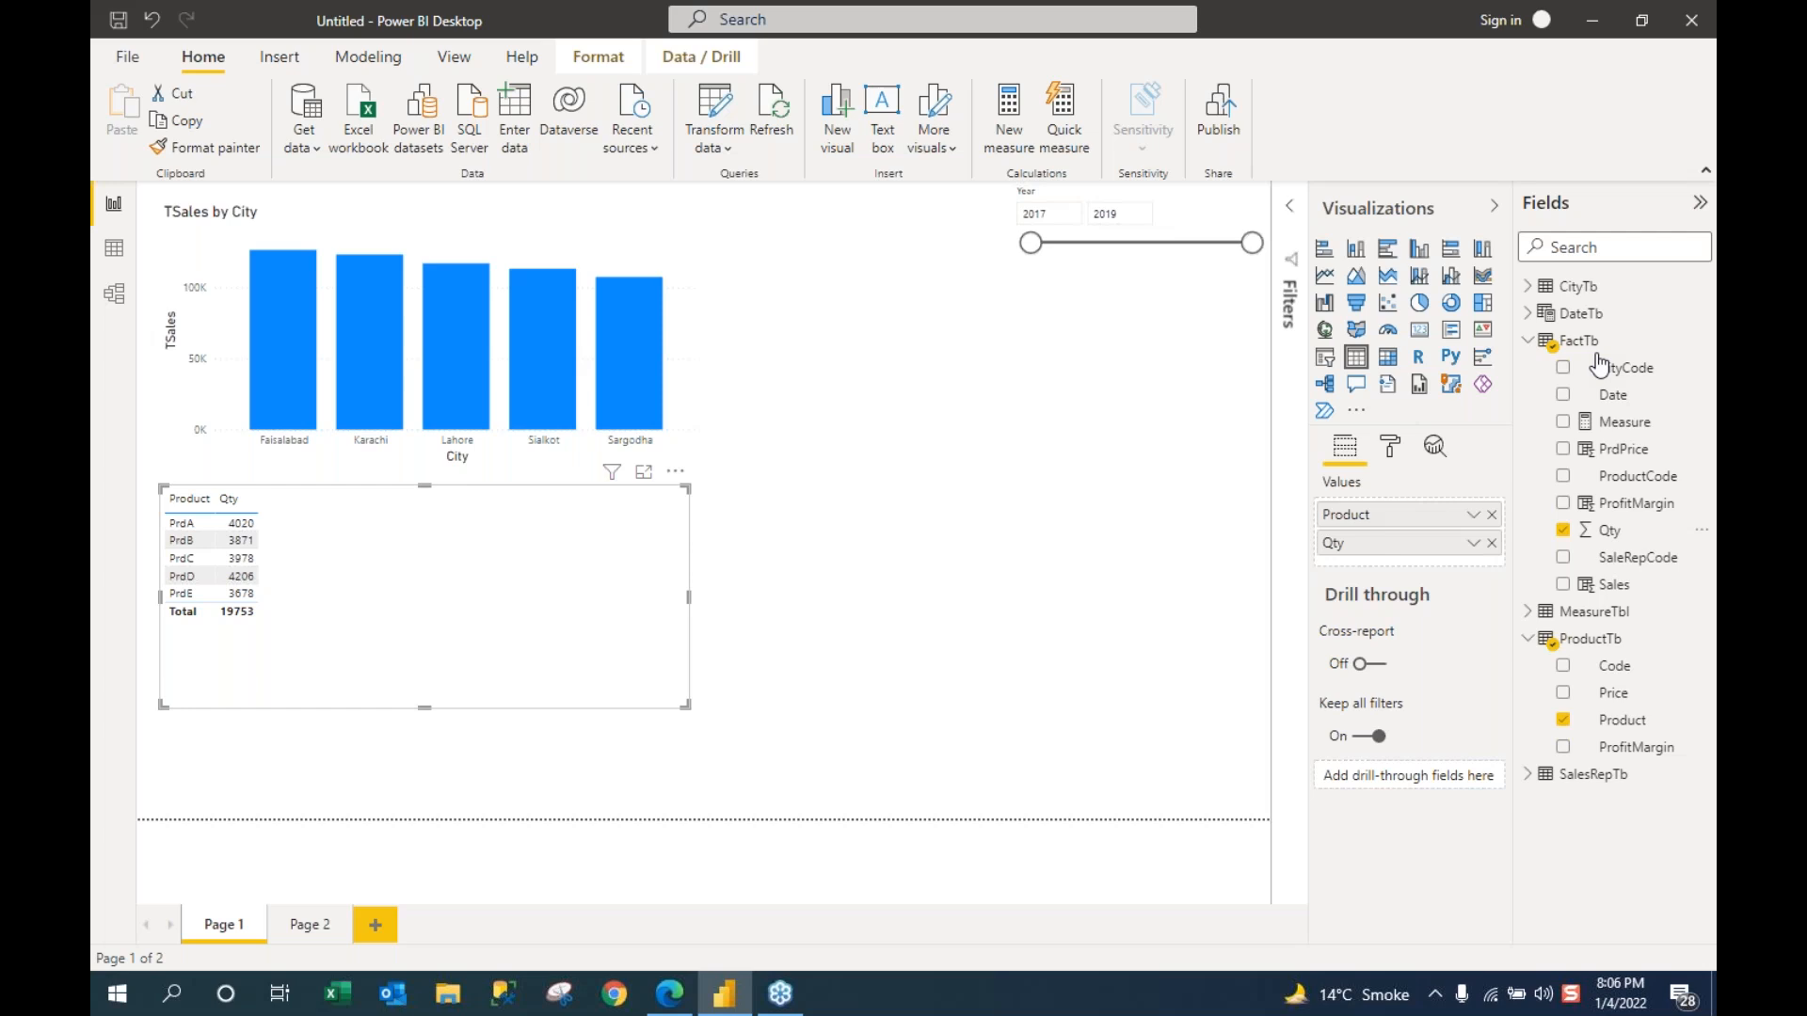
Step: Create a new table visual with DateTb Month and Sales
click(1526, 342)
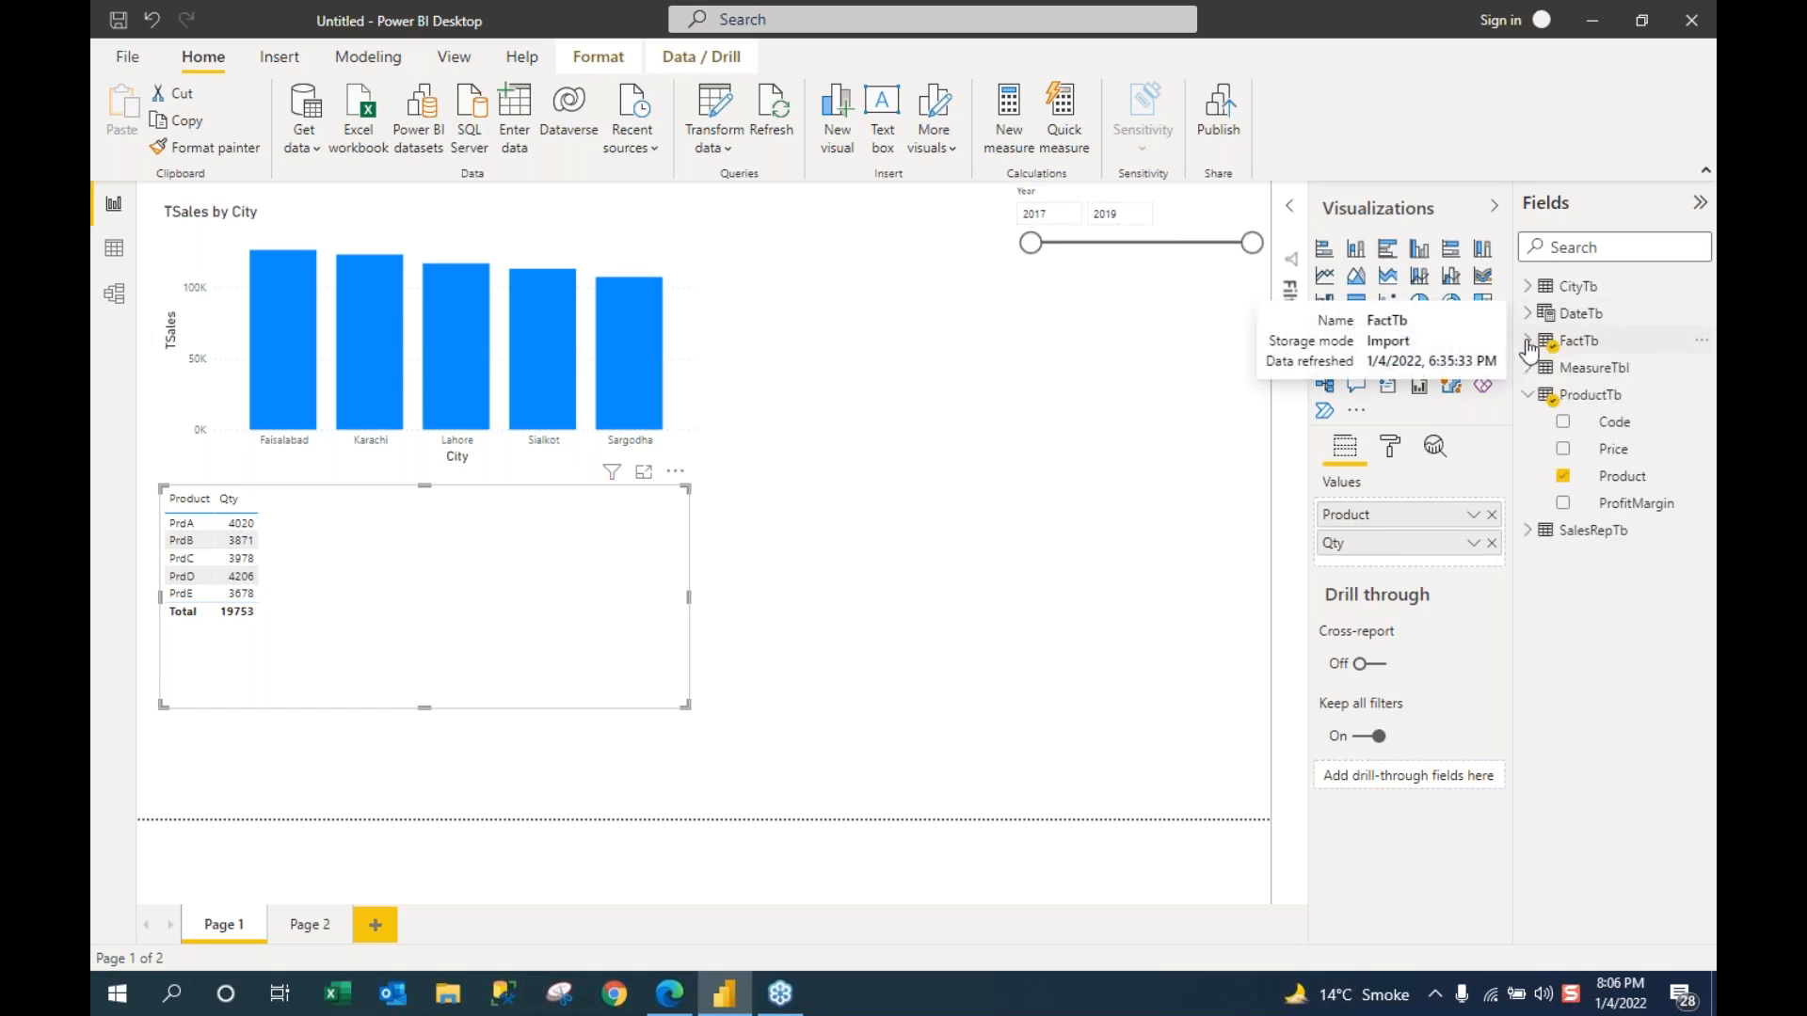
click(1527, 396)
click(1527, 341)
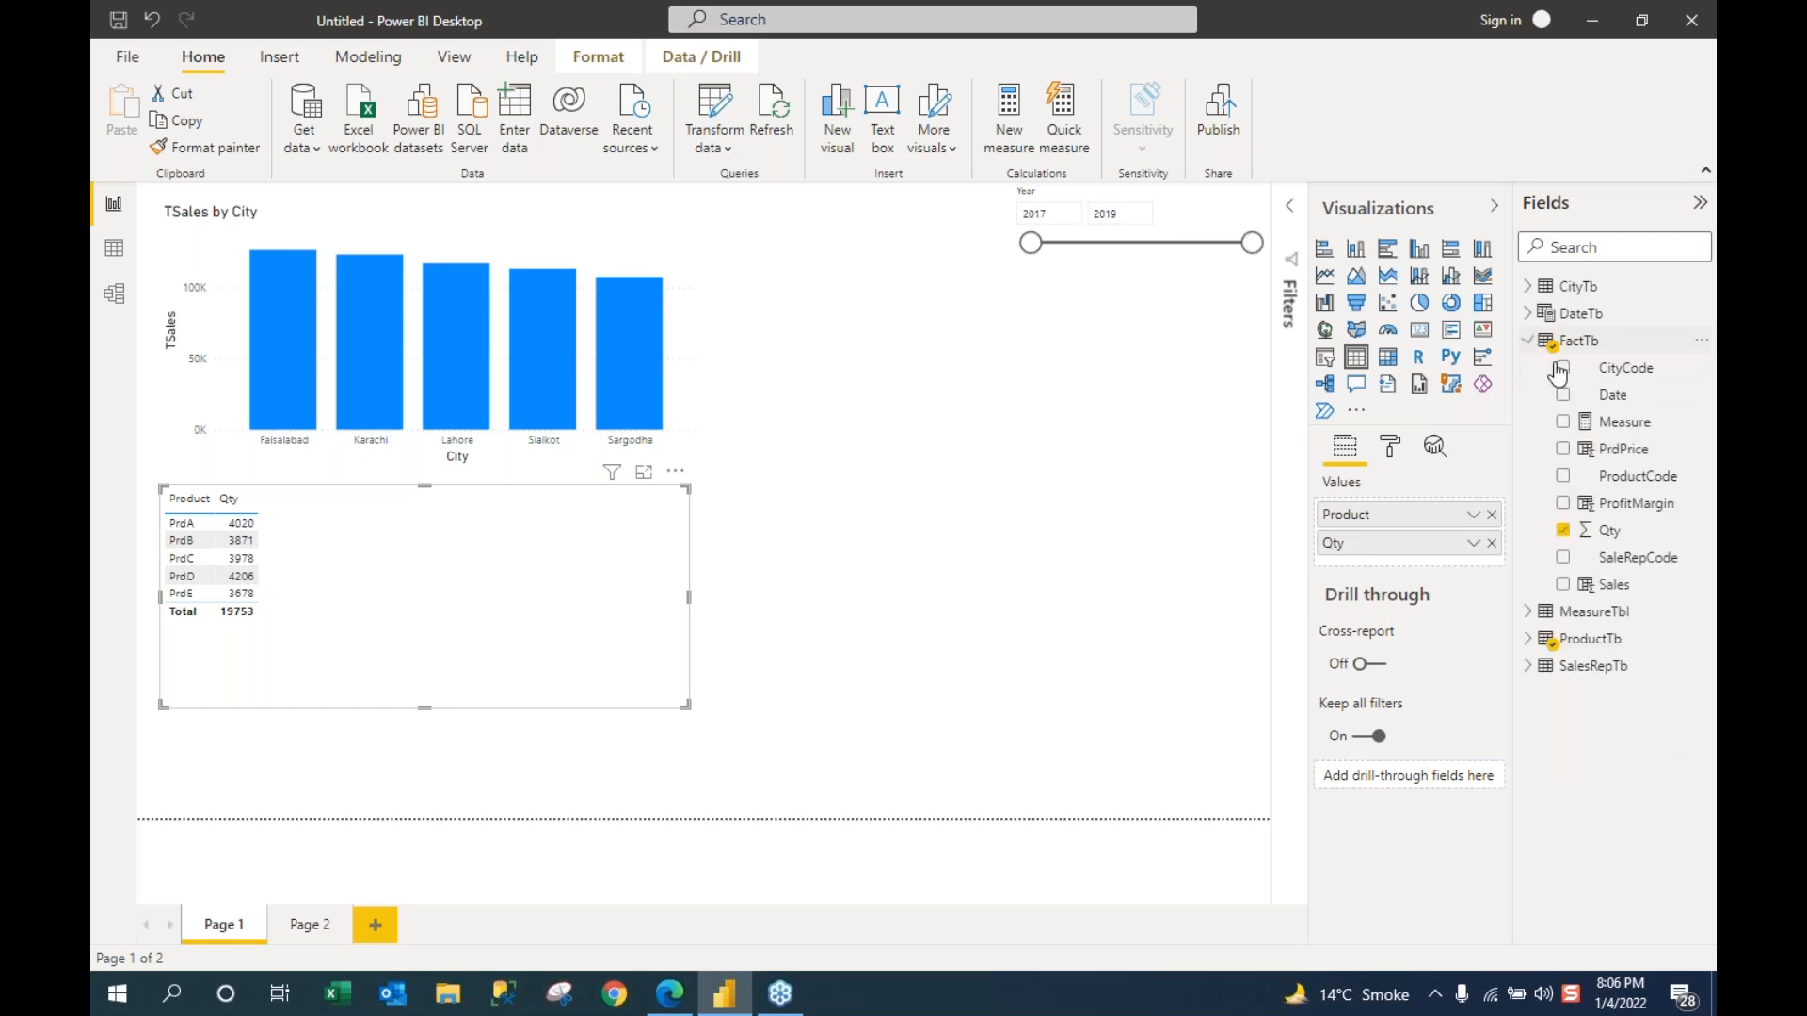
drag(1611, 395, 887, 565)
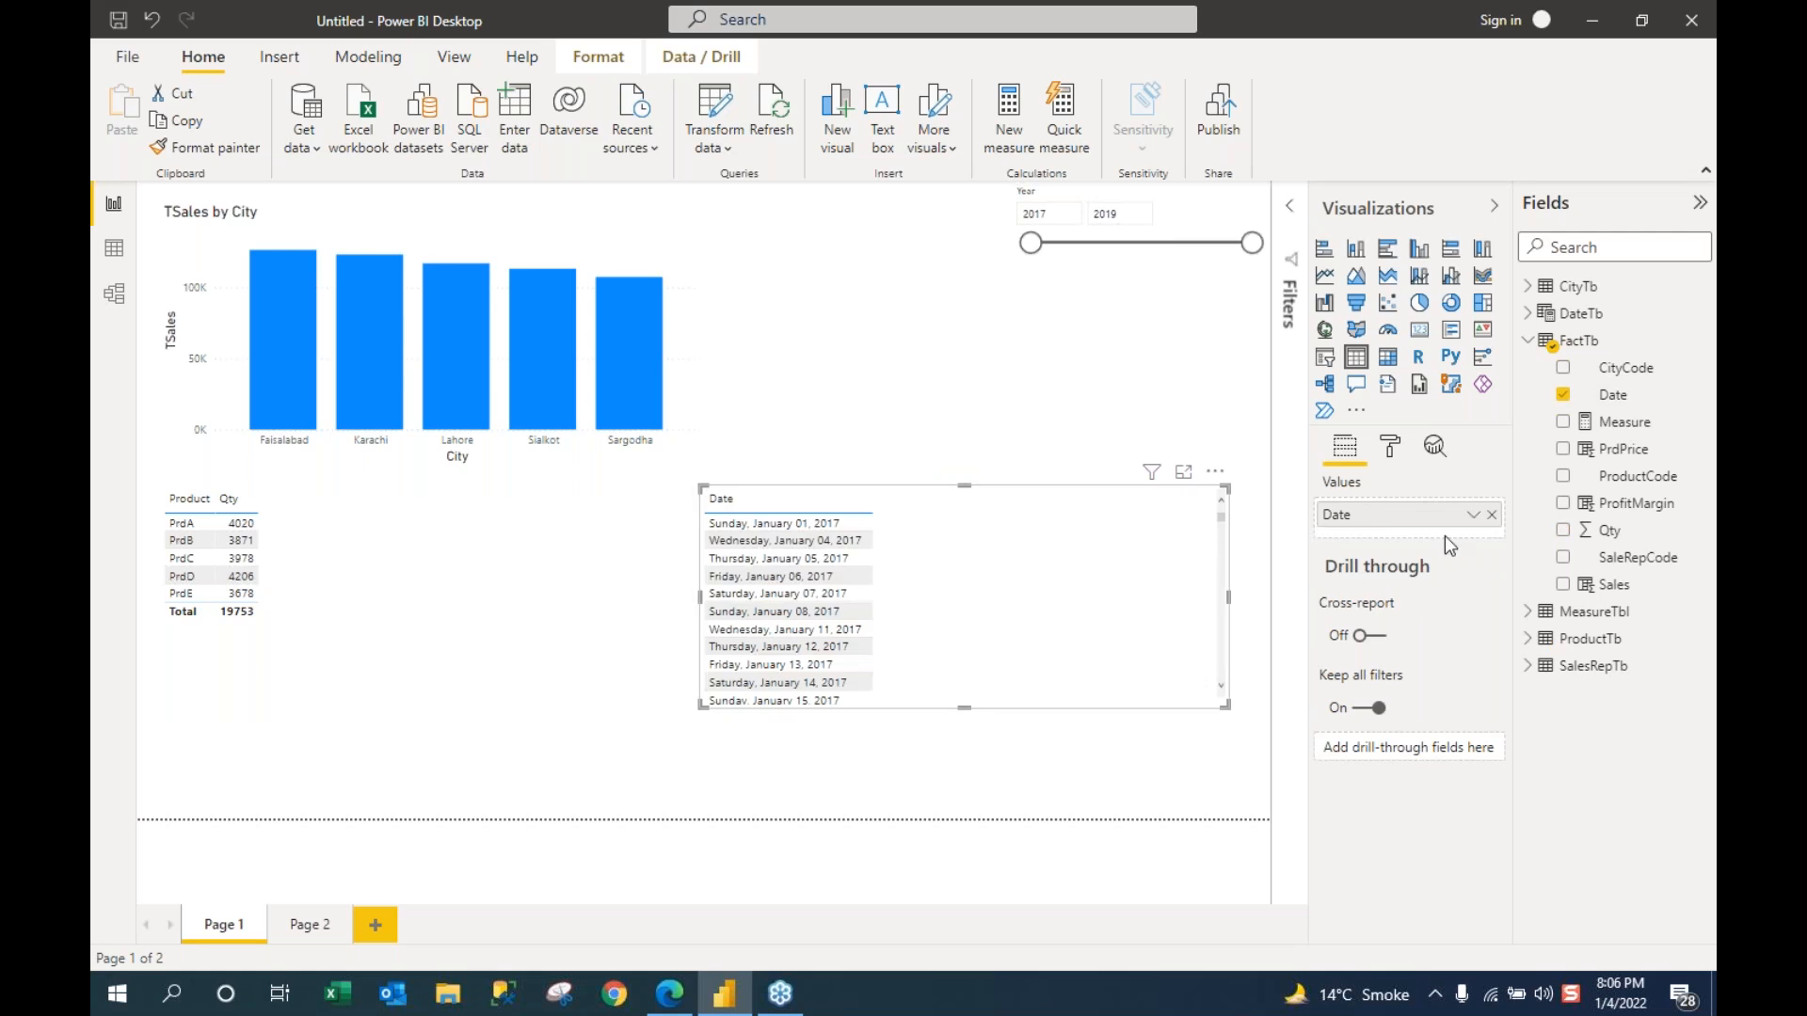
click(1563, 396)
click(1535, 313)
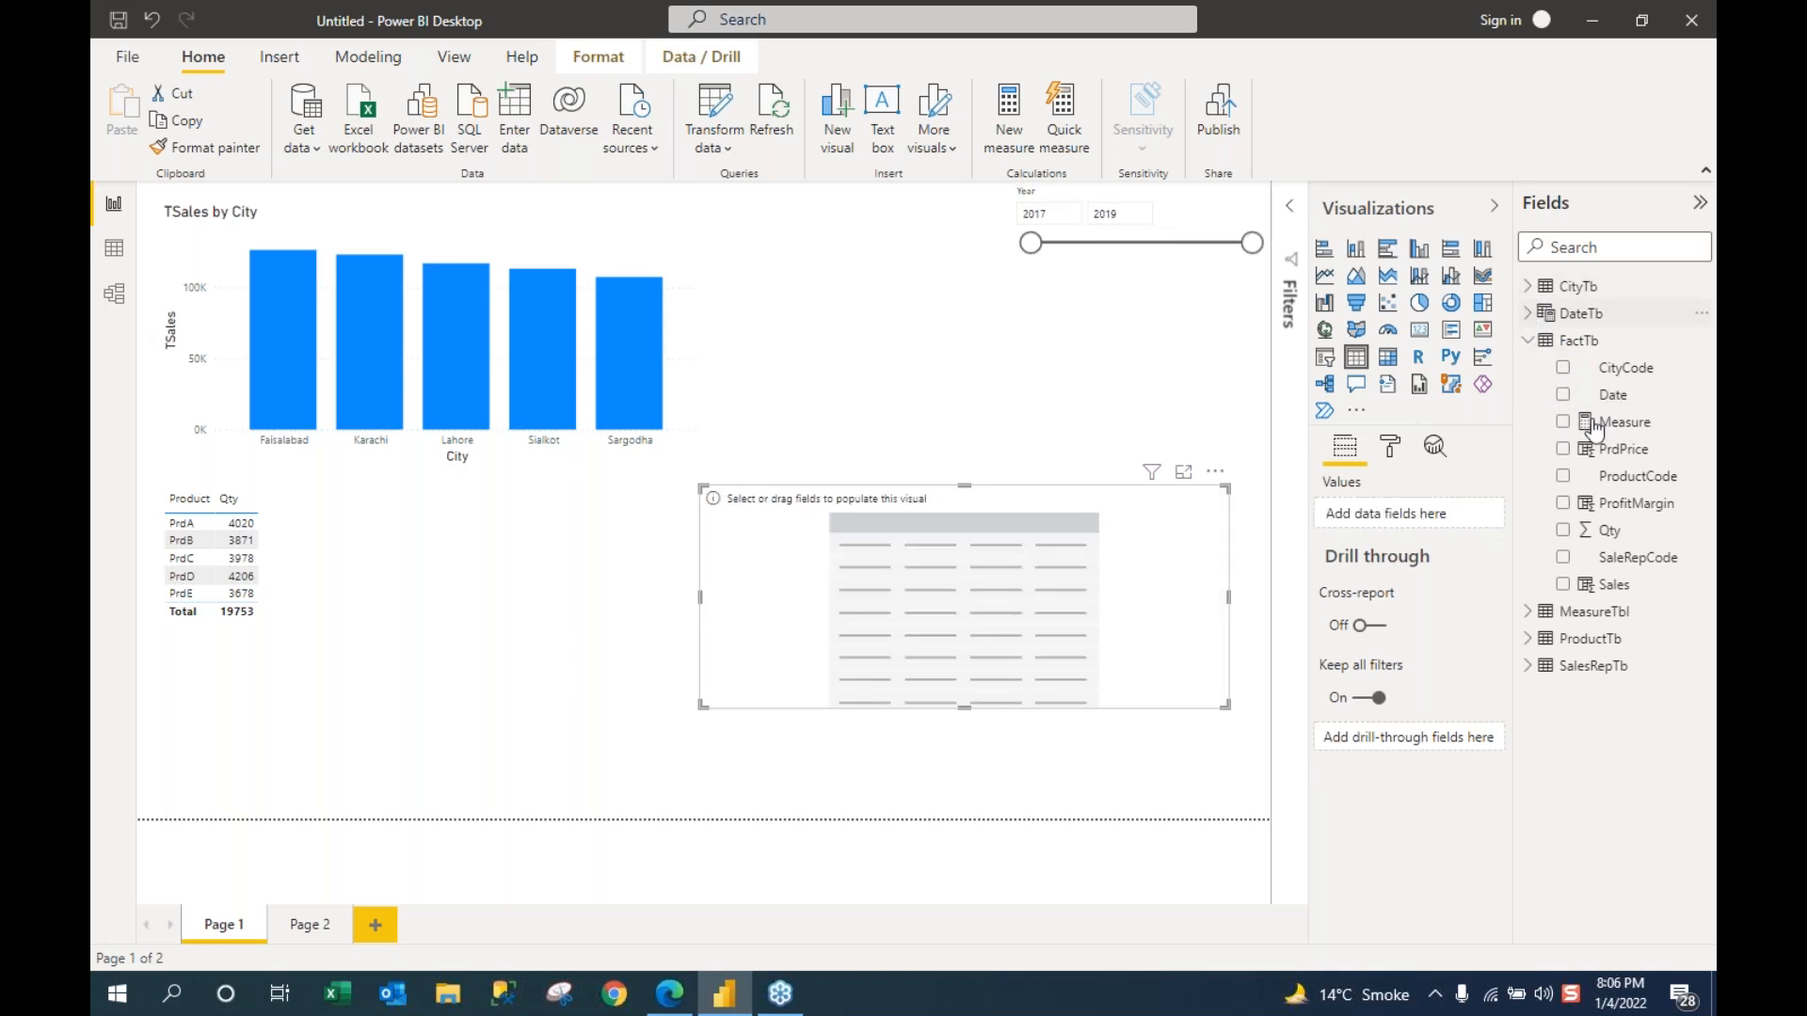
drag(1617, 367, 916, 614)
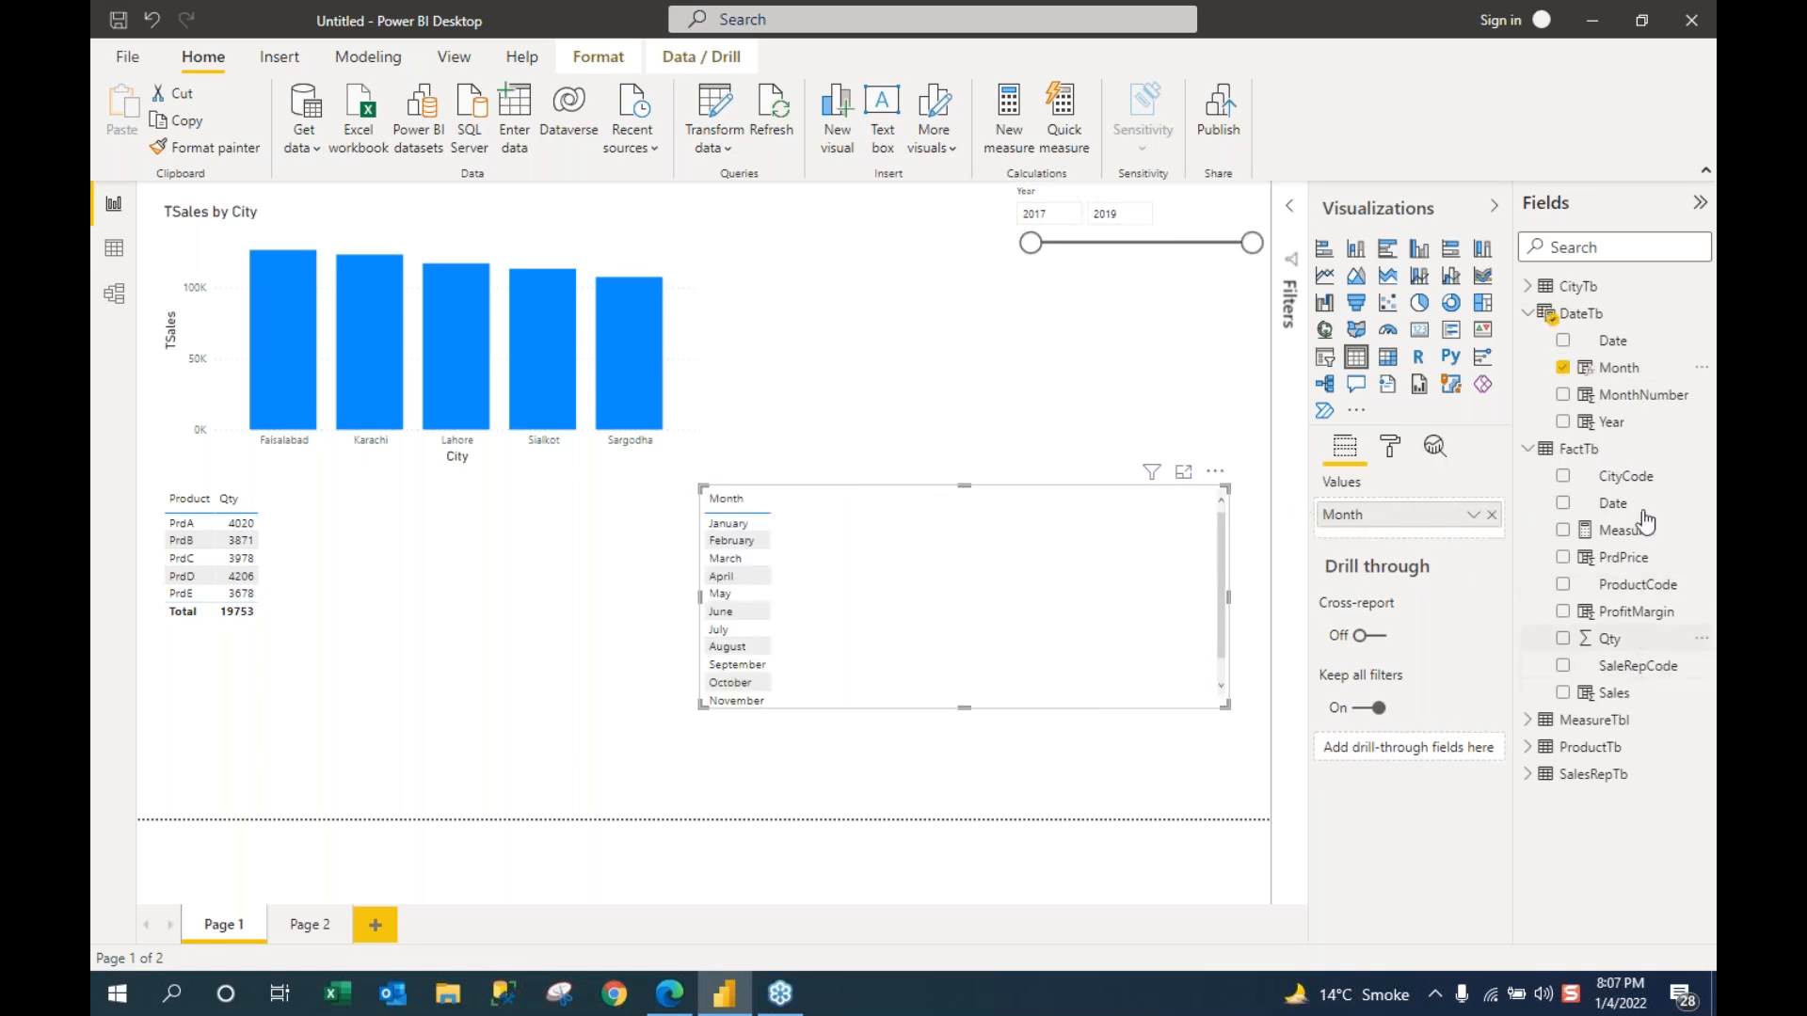
drag(1582, 708, 1032, 625)
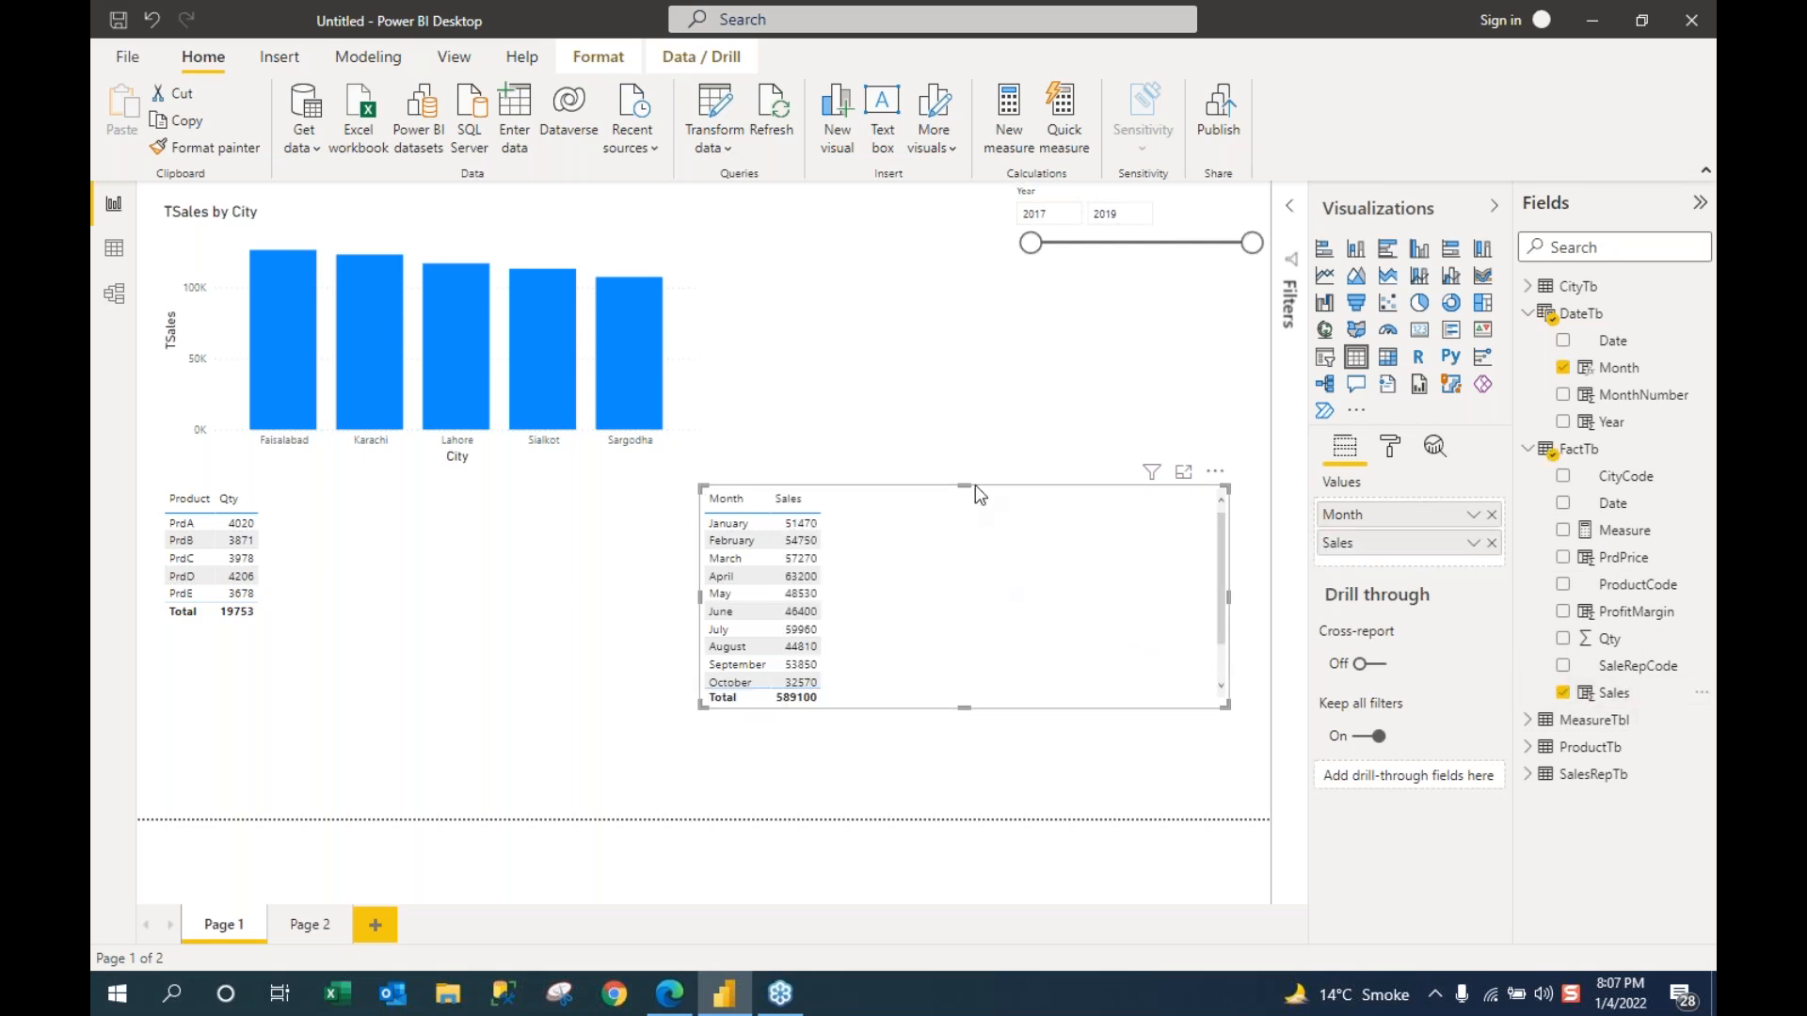
Step: Resize the Month–Sales table to show all twelve months and move it up beside the chart
click(1230, 596)
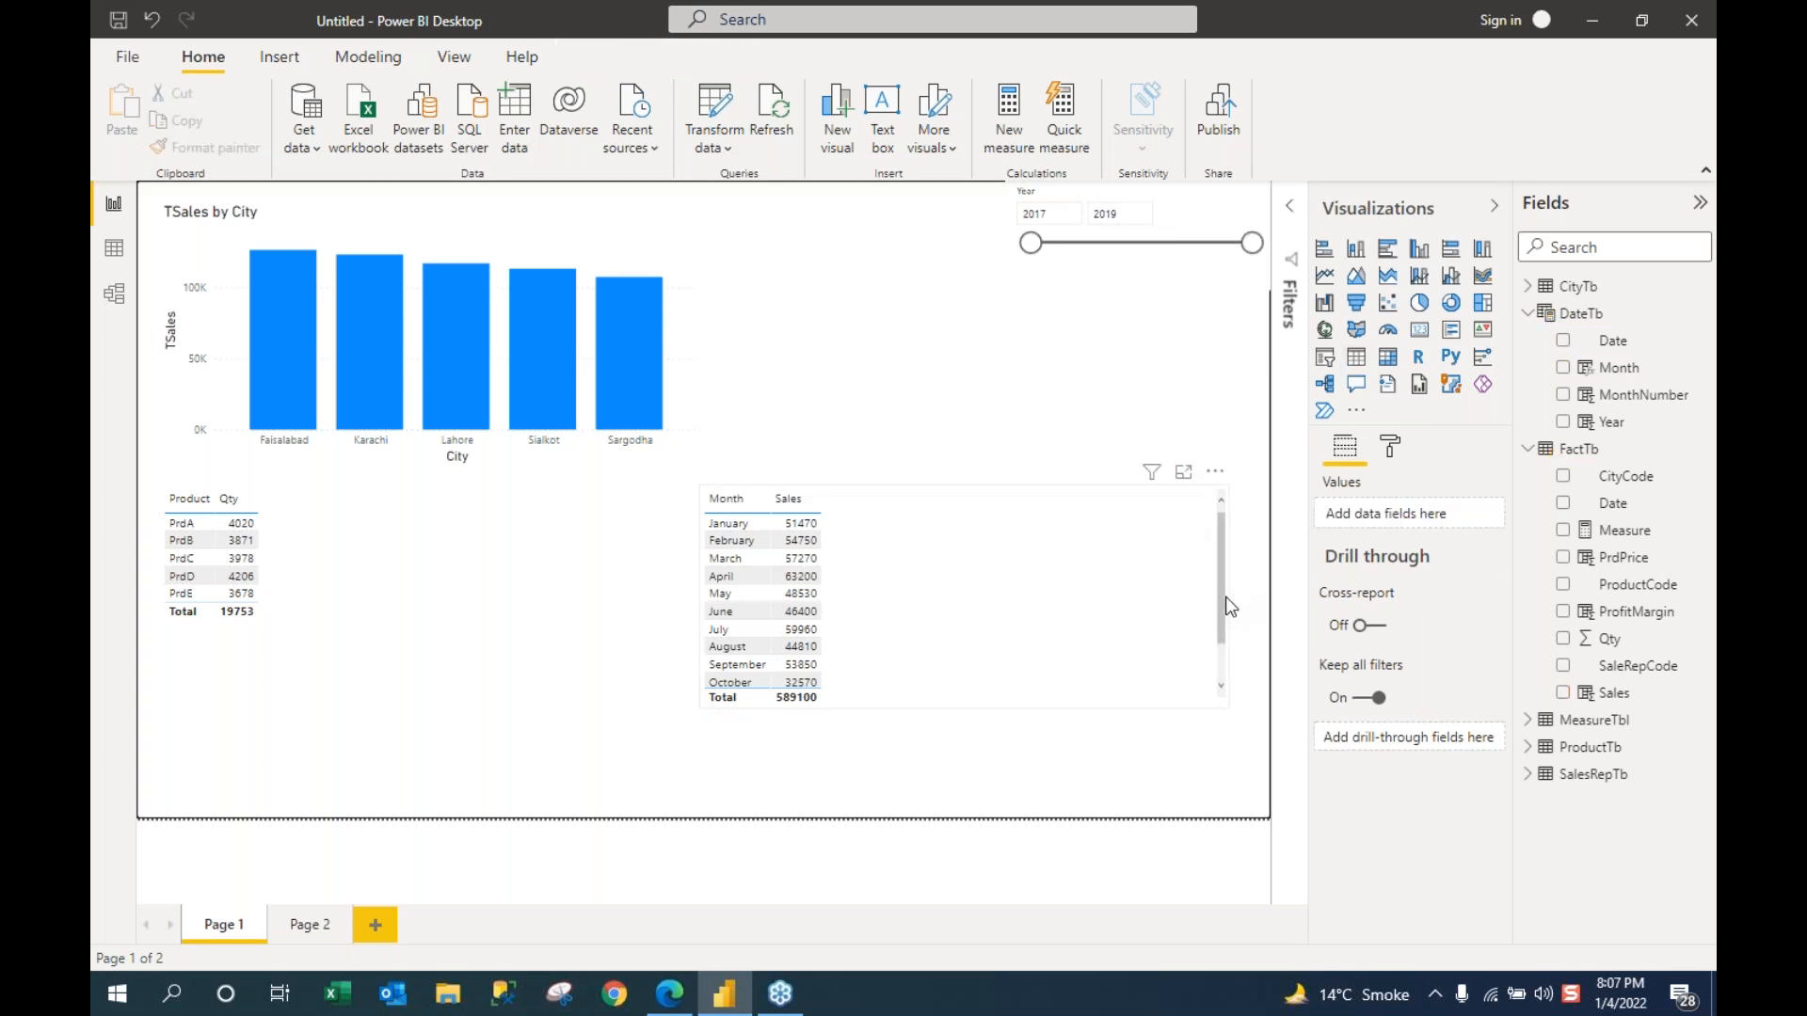
click(1227, 607)
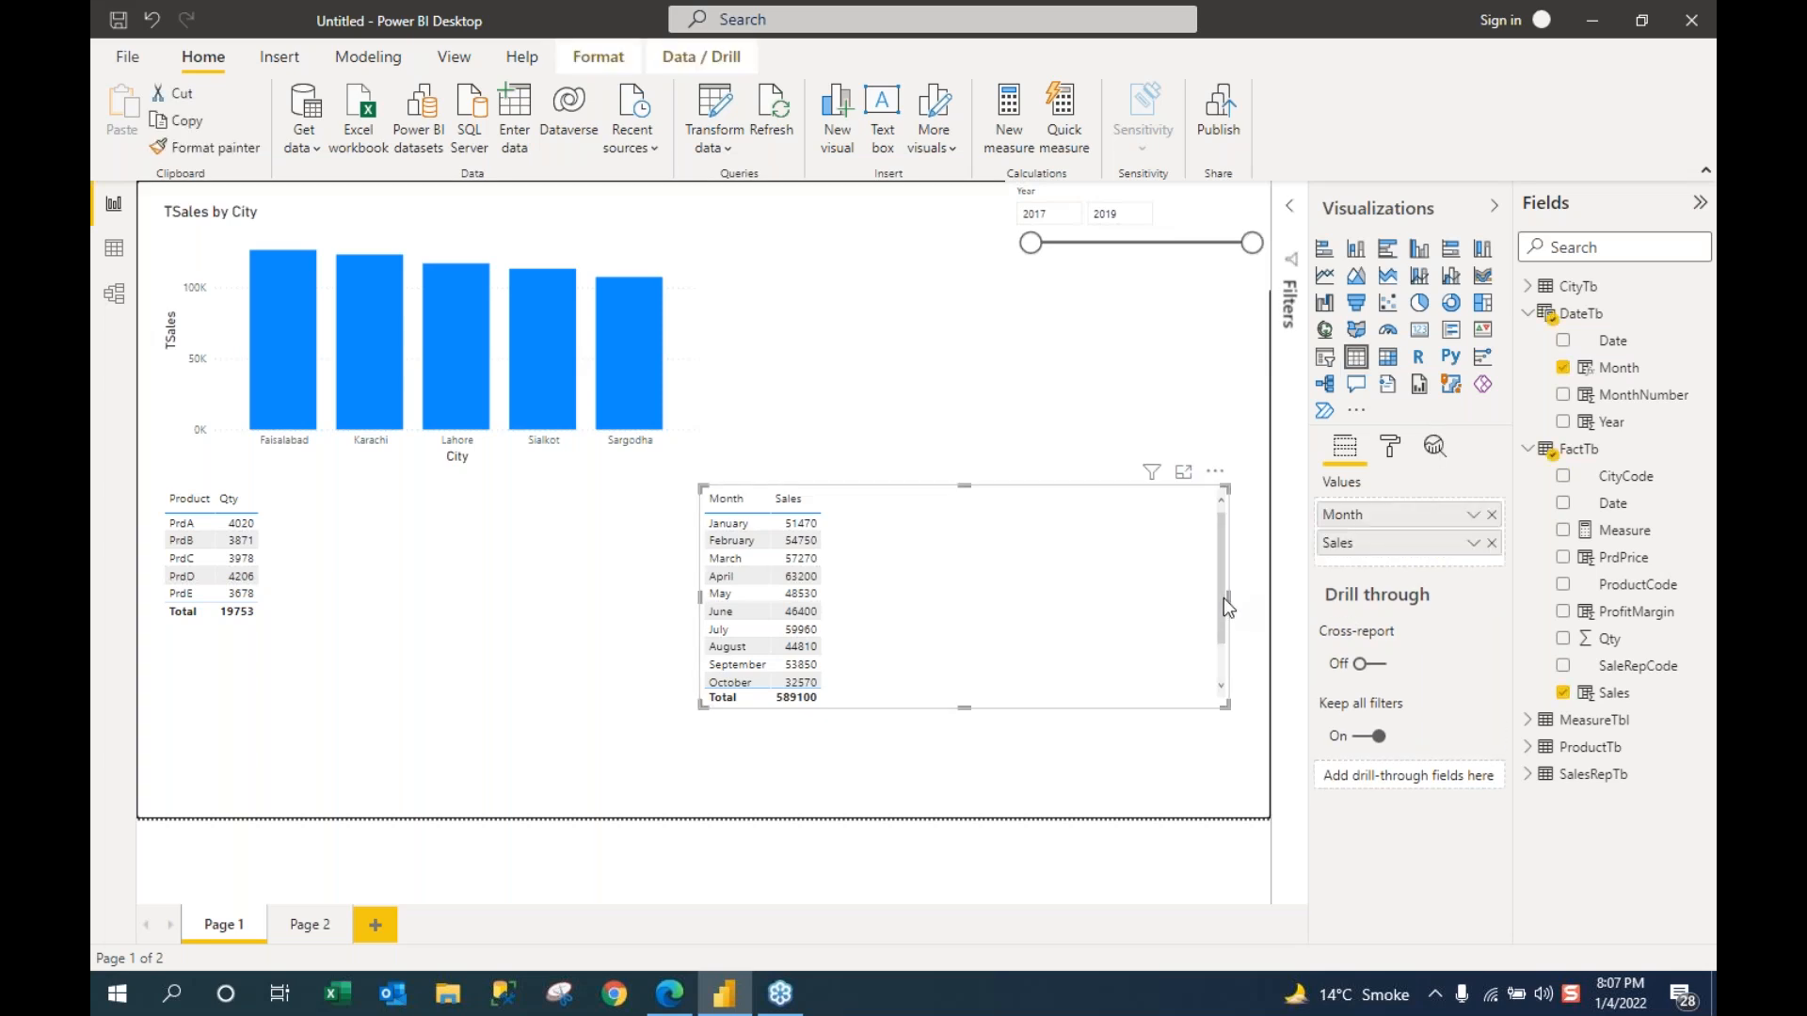
drag(1230, 596, 1052, 593)
drag(876, 486, 885, 424)
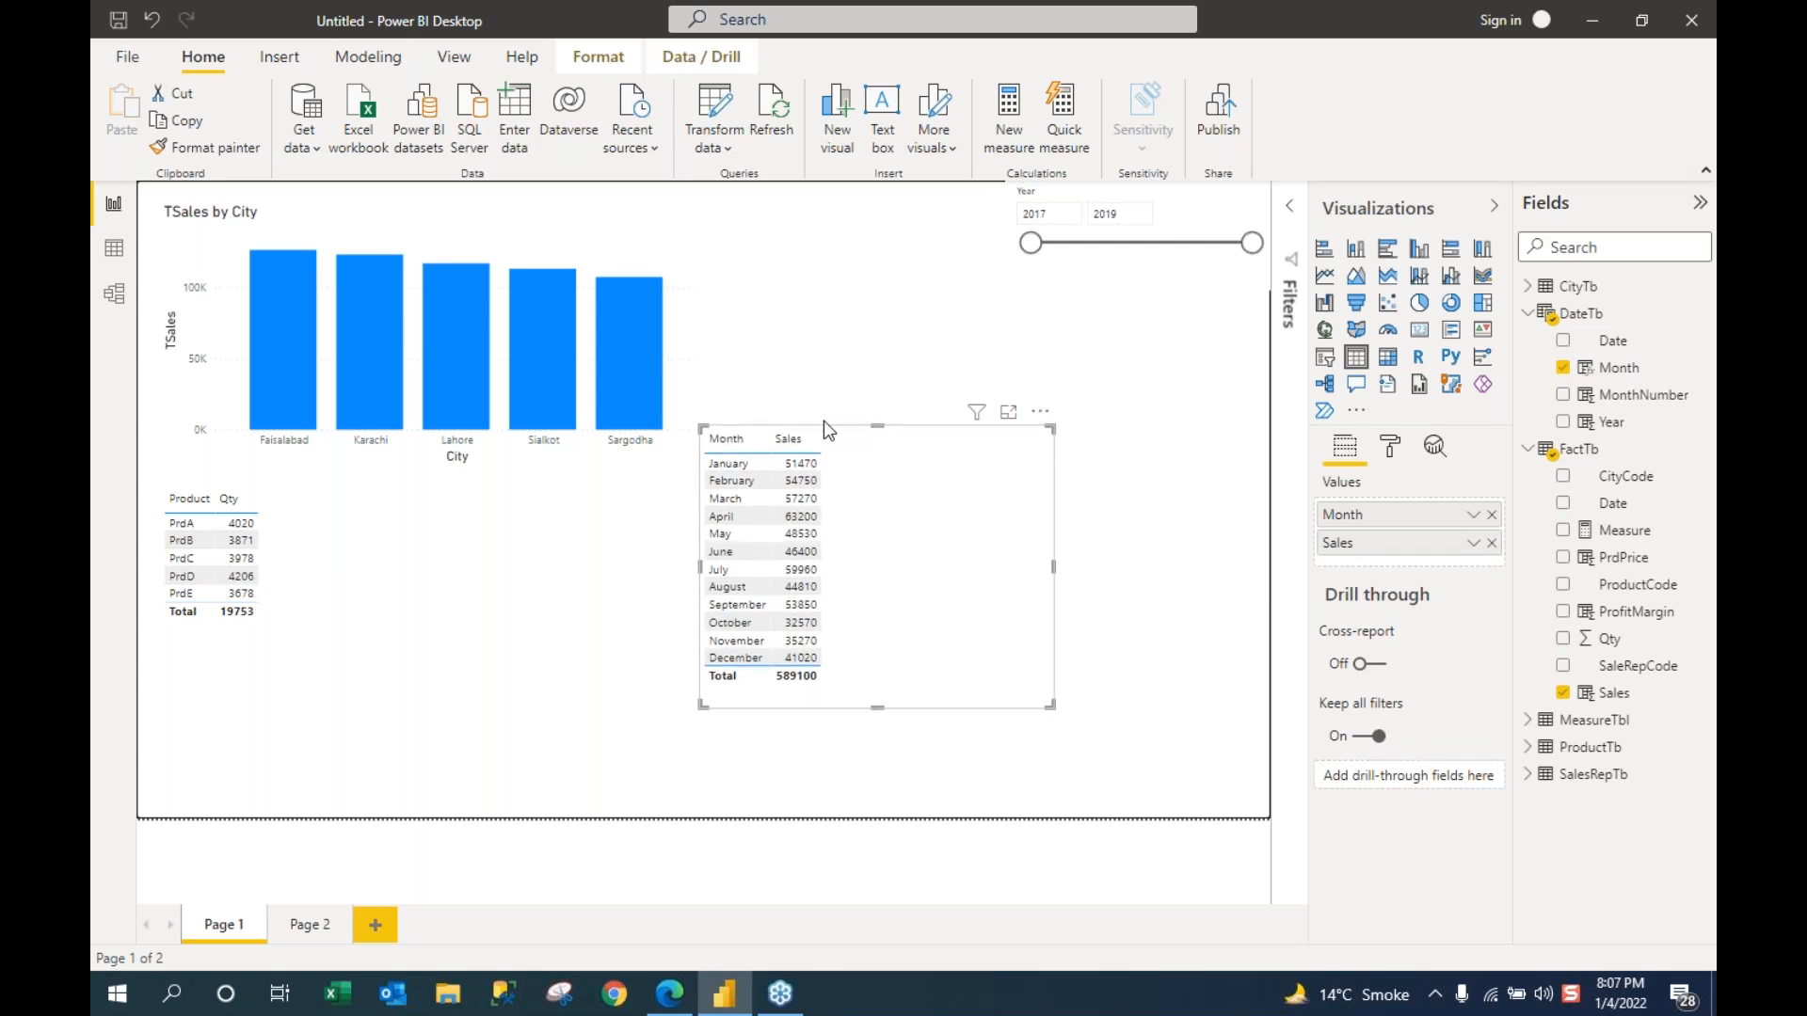
click(823, 423)
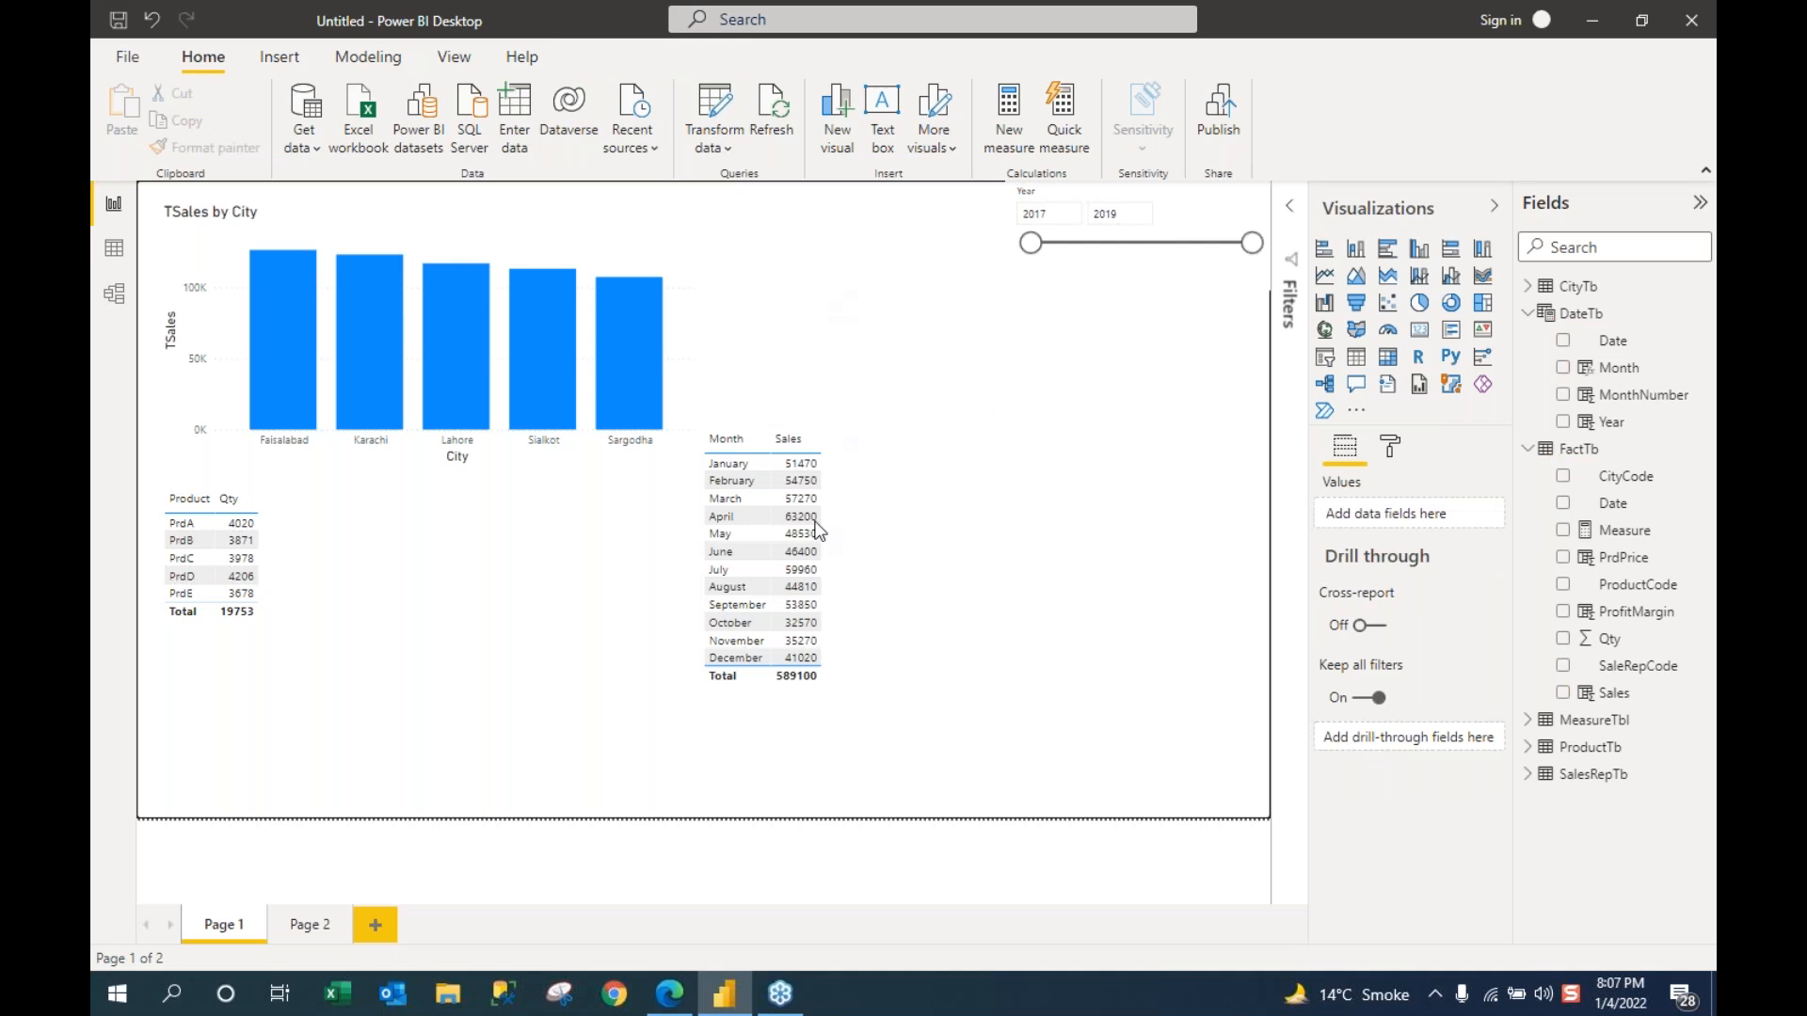
click(828, 442)
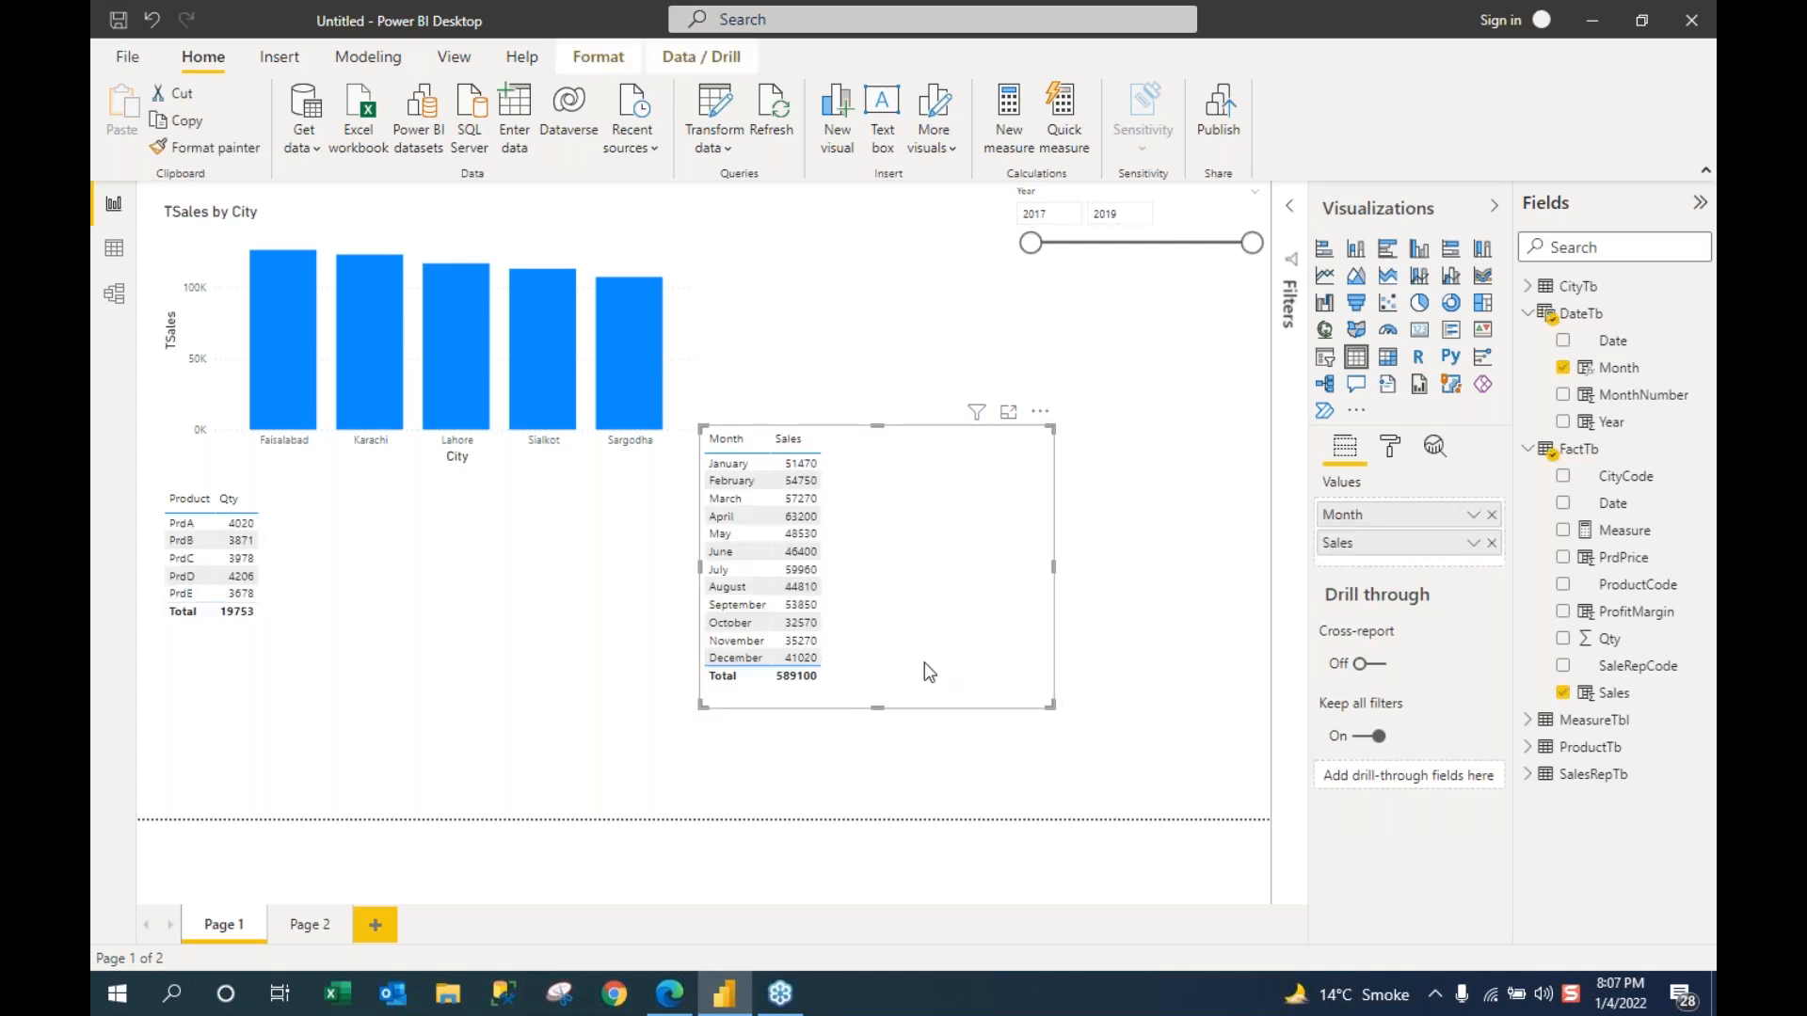
drag(873, 421, 892, 252)
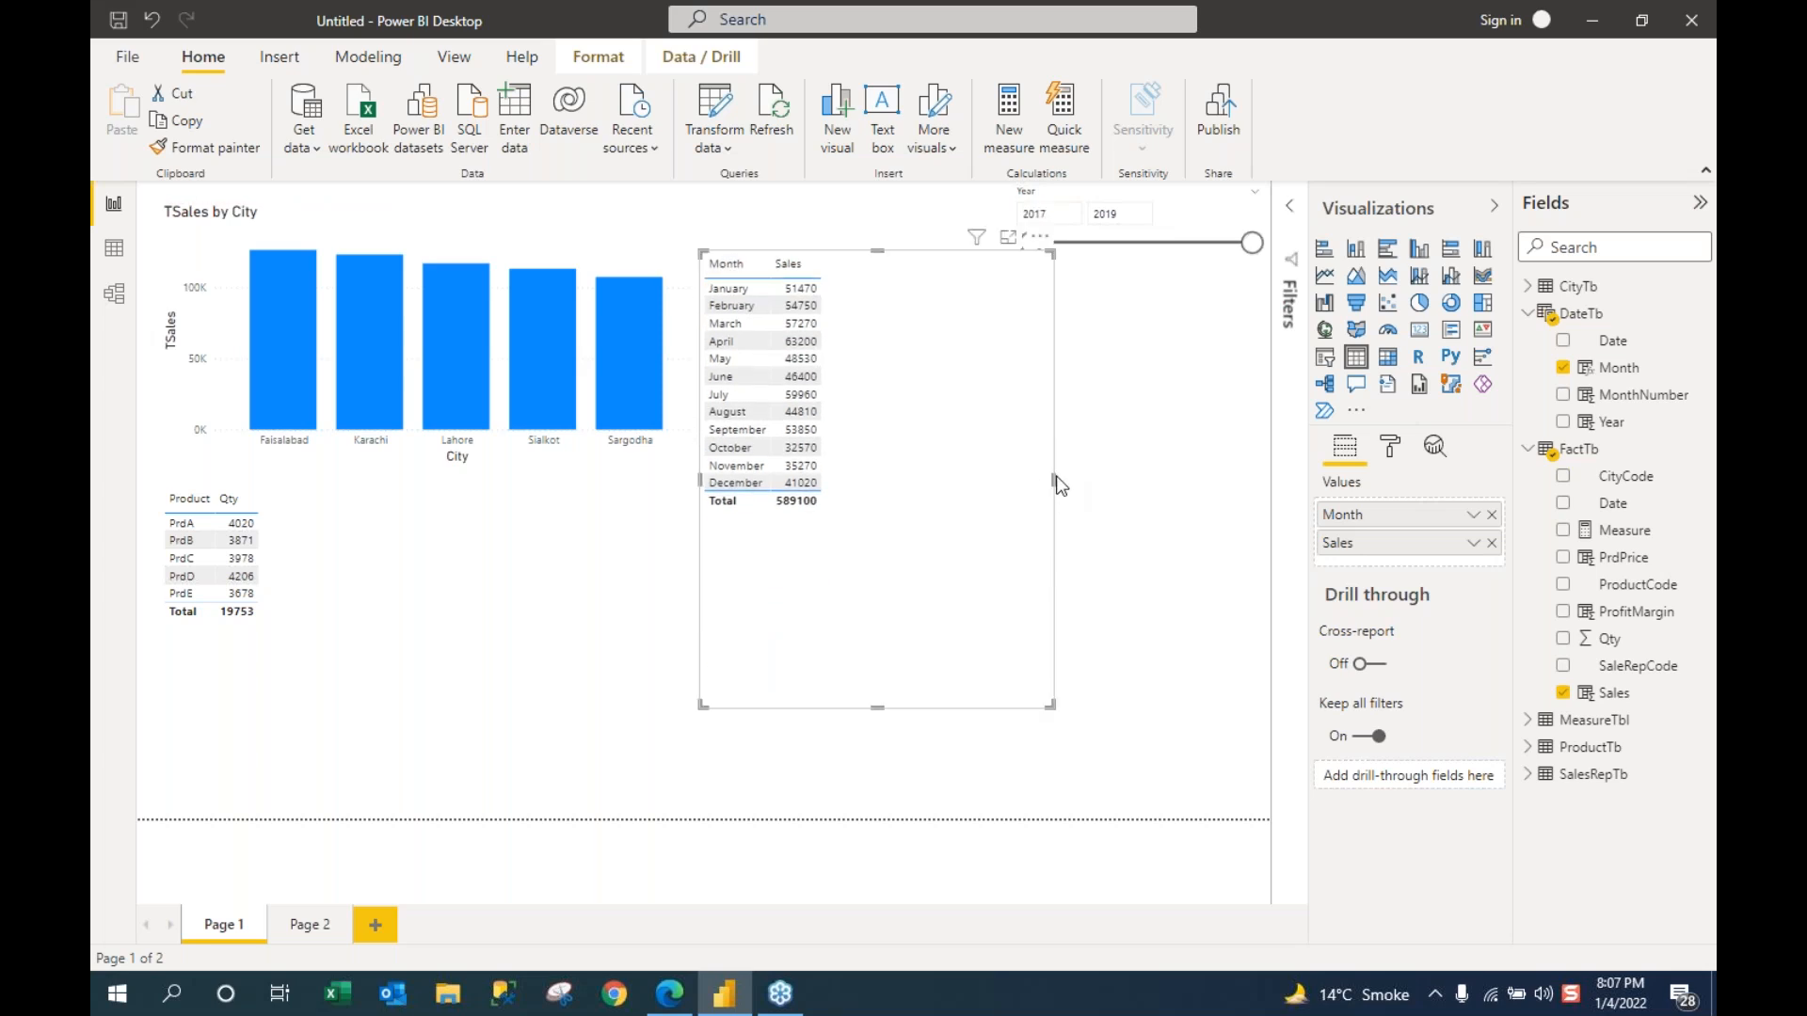
drag(964, 473, 921, 478)
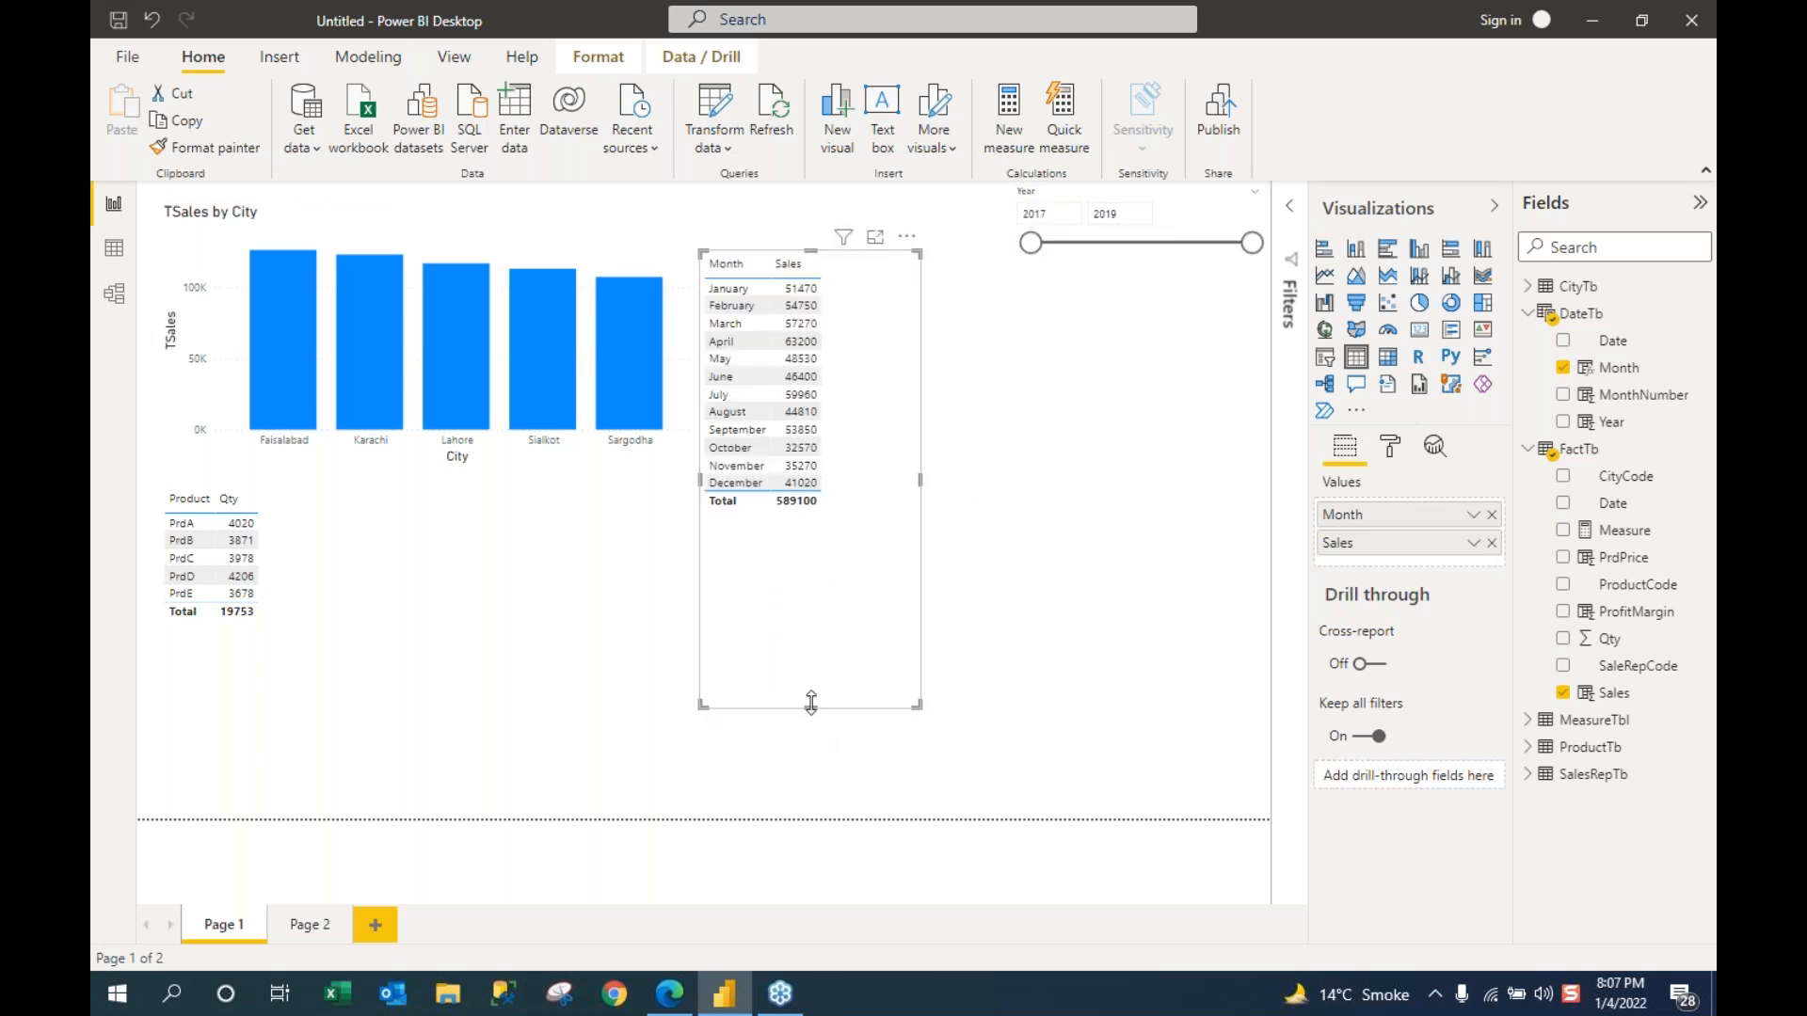
drag(812, 702, 807, 581)
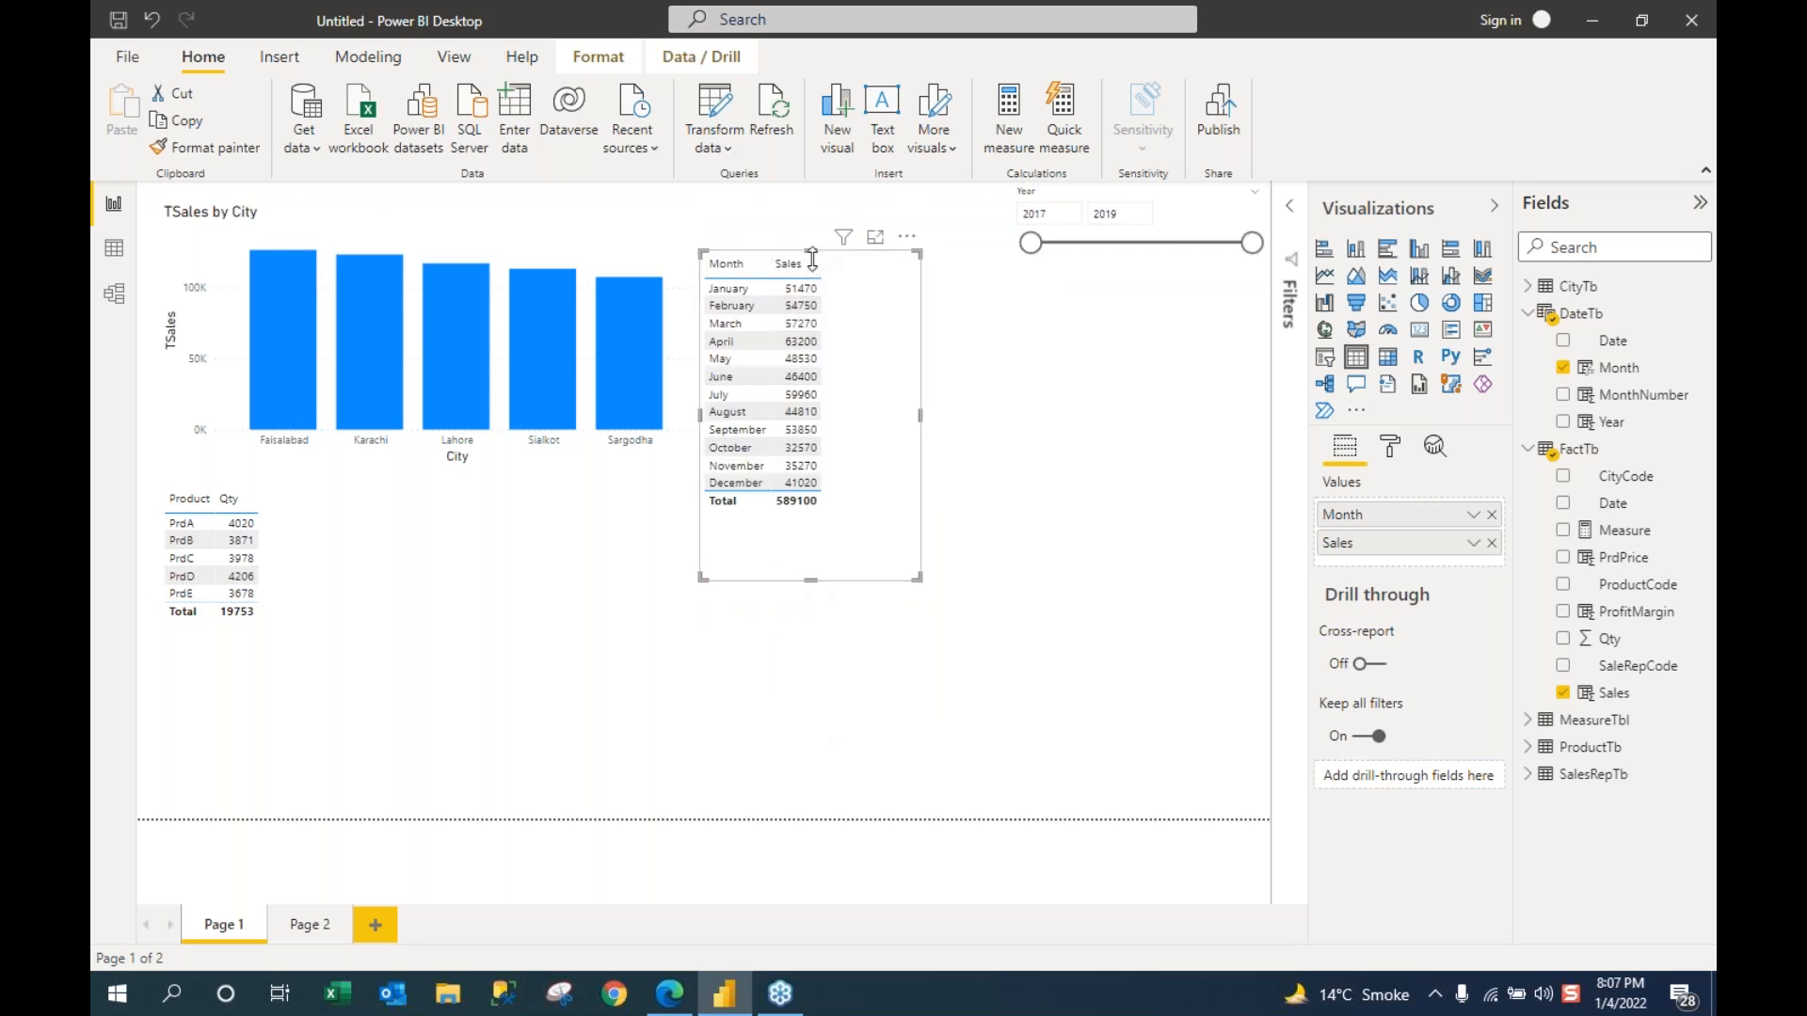
drag(871, 260, 884, 186)
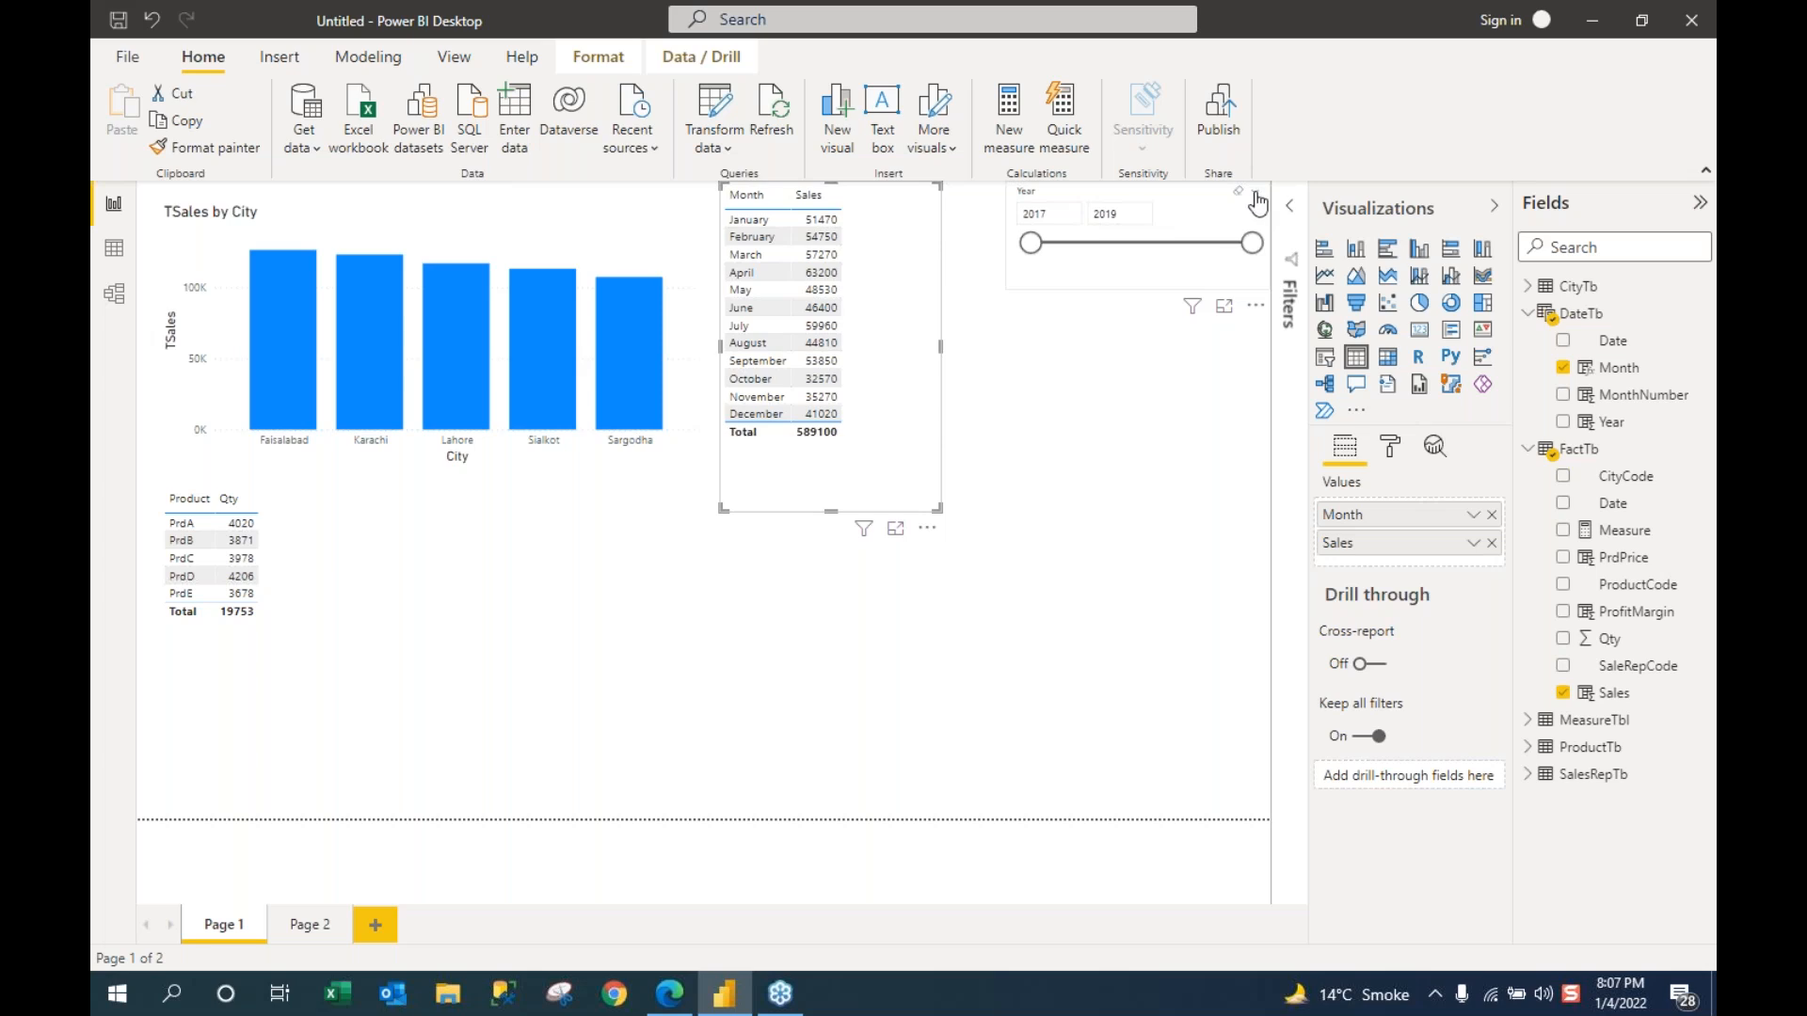
Step: Switch the Year slicer to a narrow dropdown, then convert it to a donut chart
click(1259, 199)
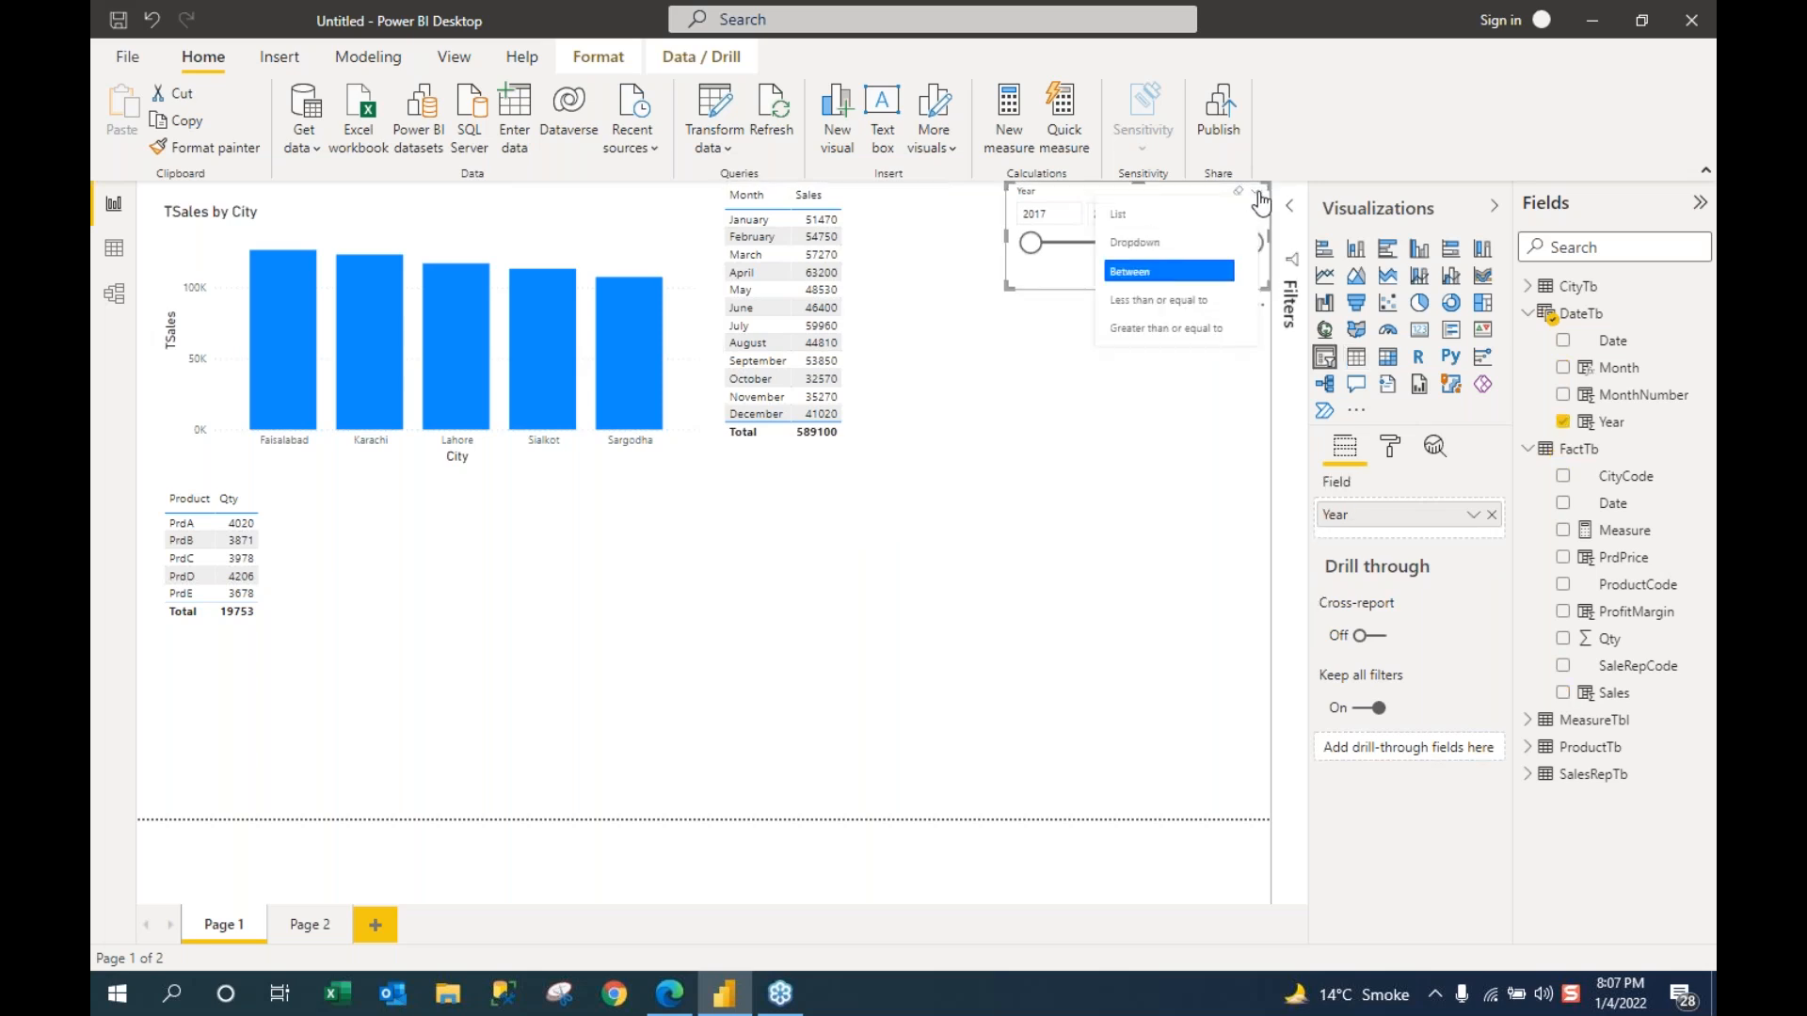
click(1137, 246)
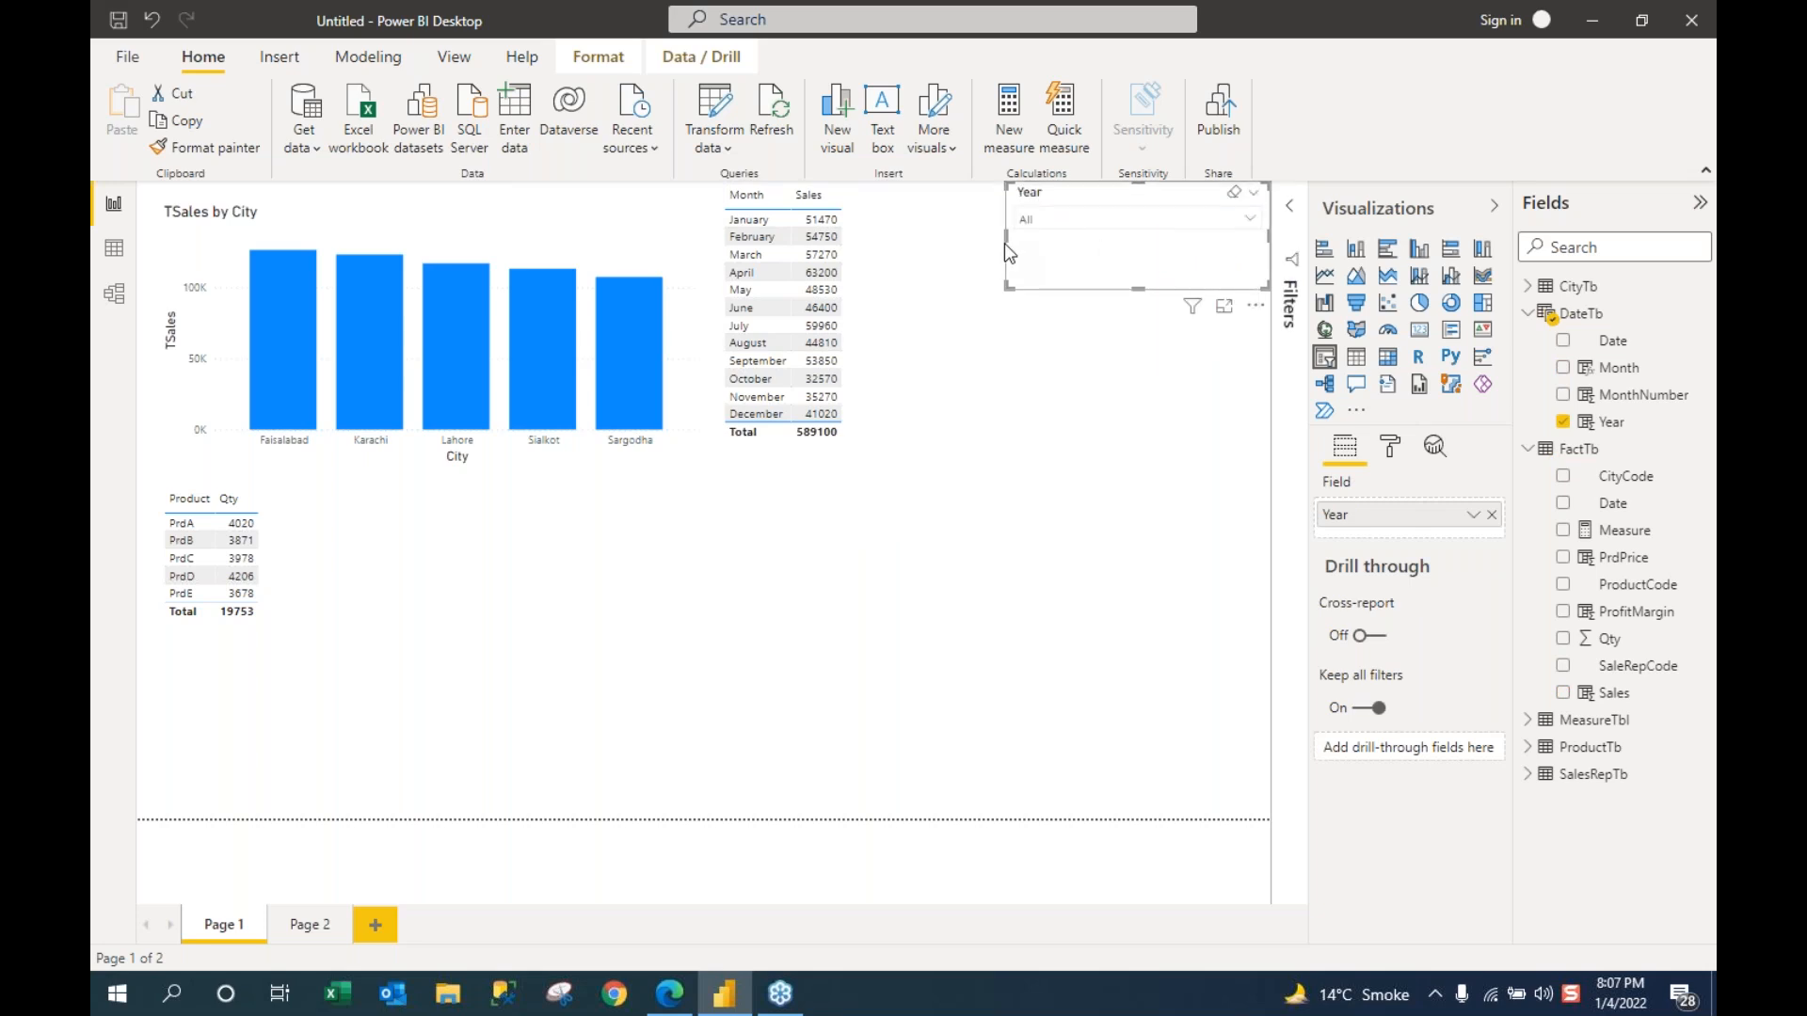
drag(1010, 254, 1099, 249)
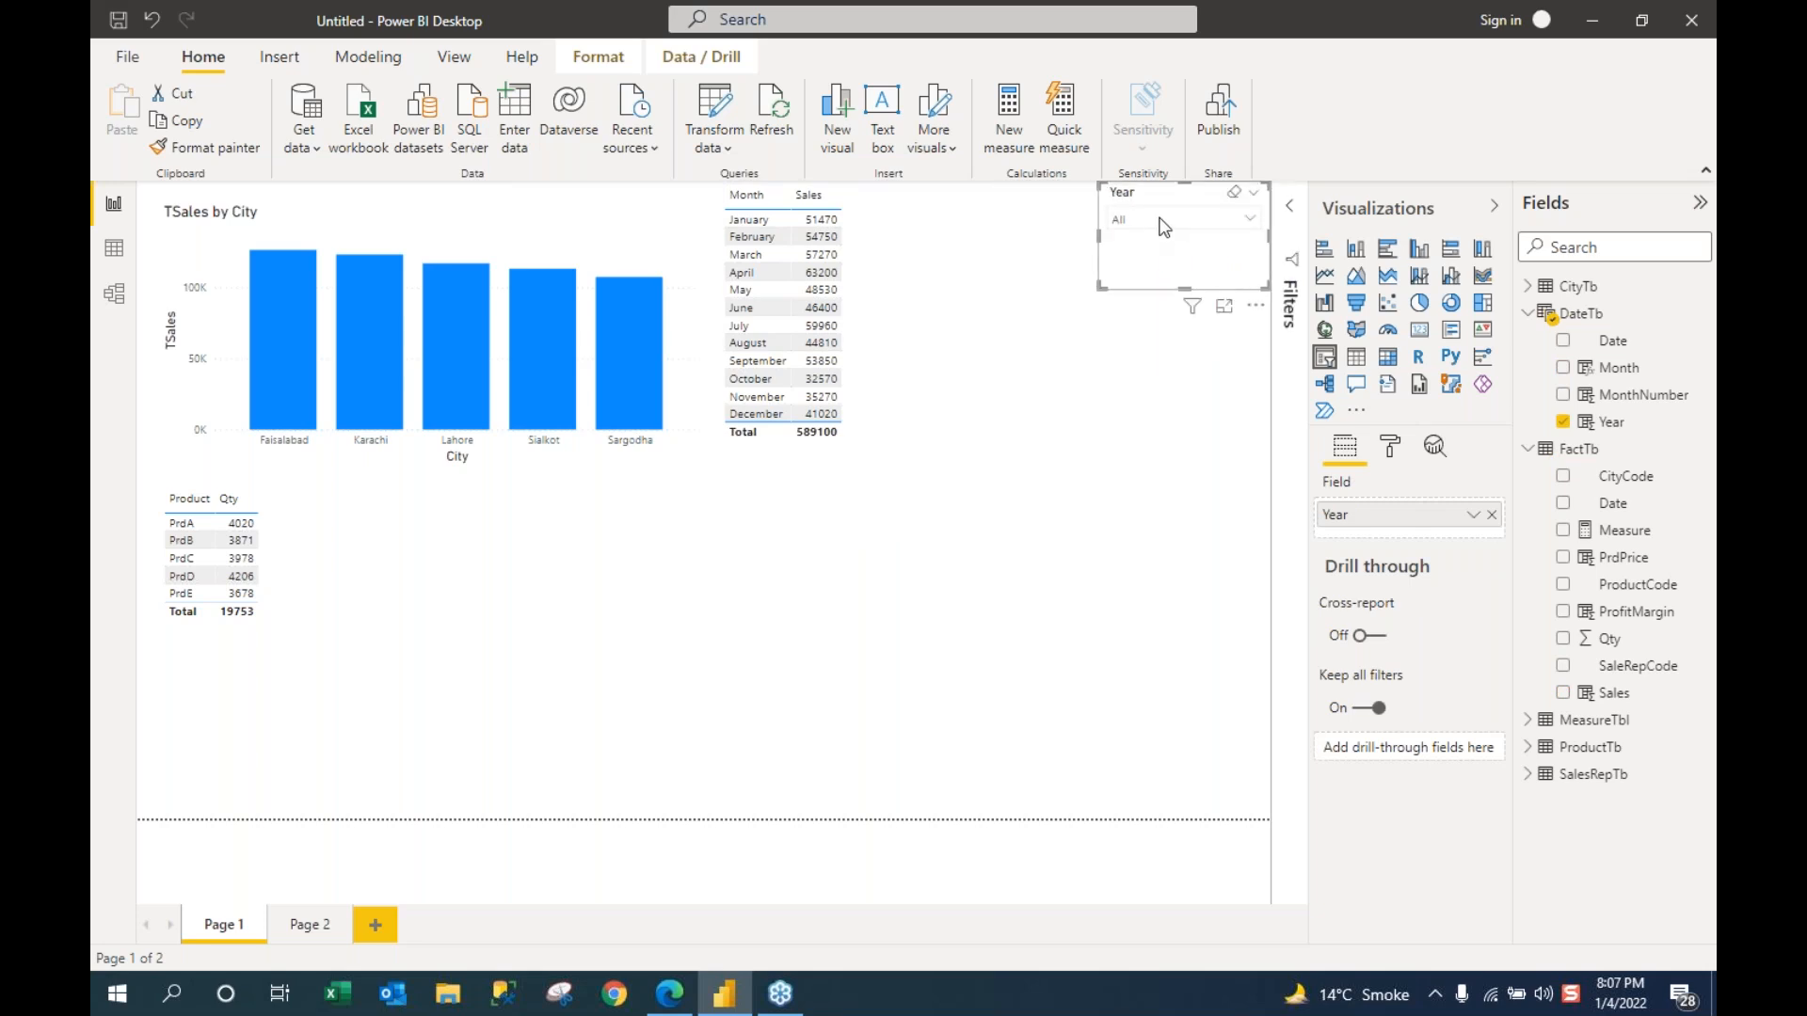
click(1252, 217)
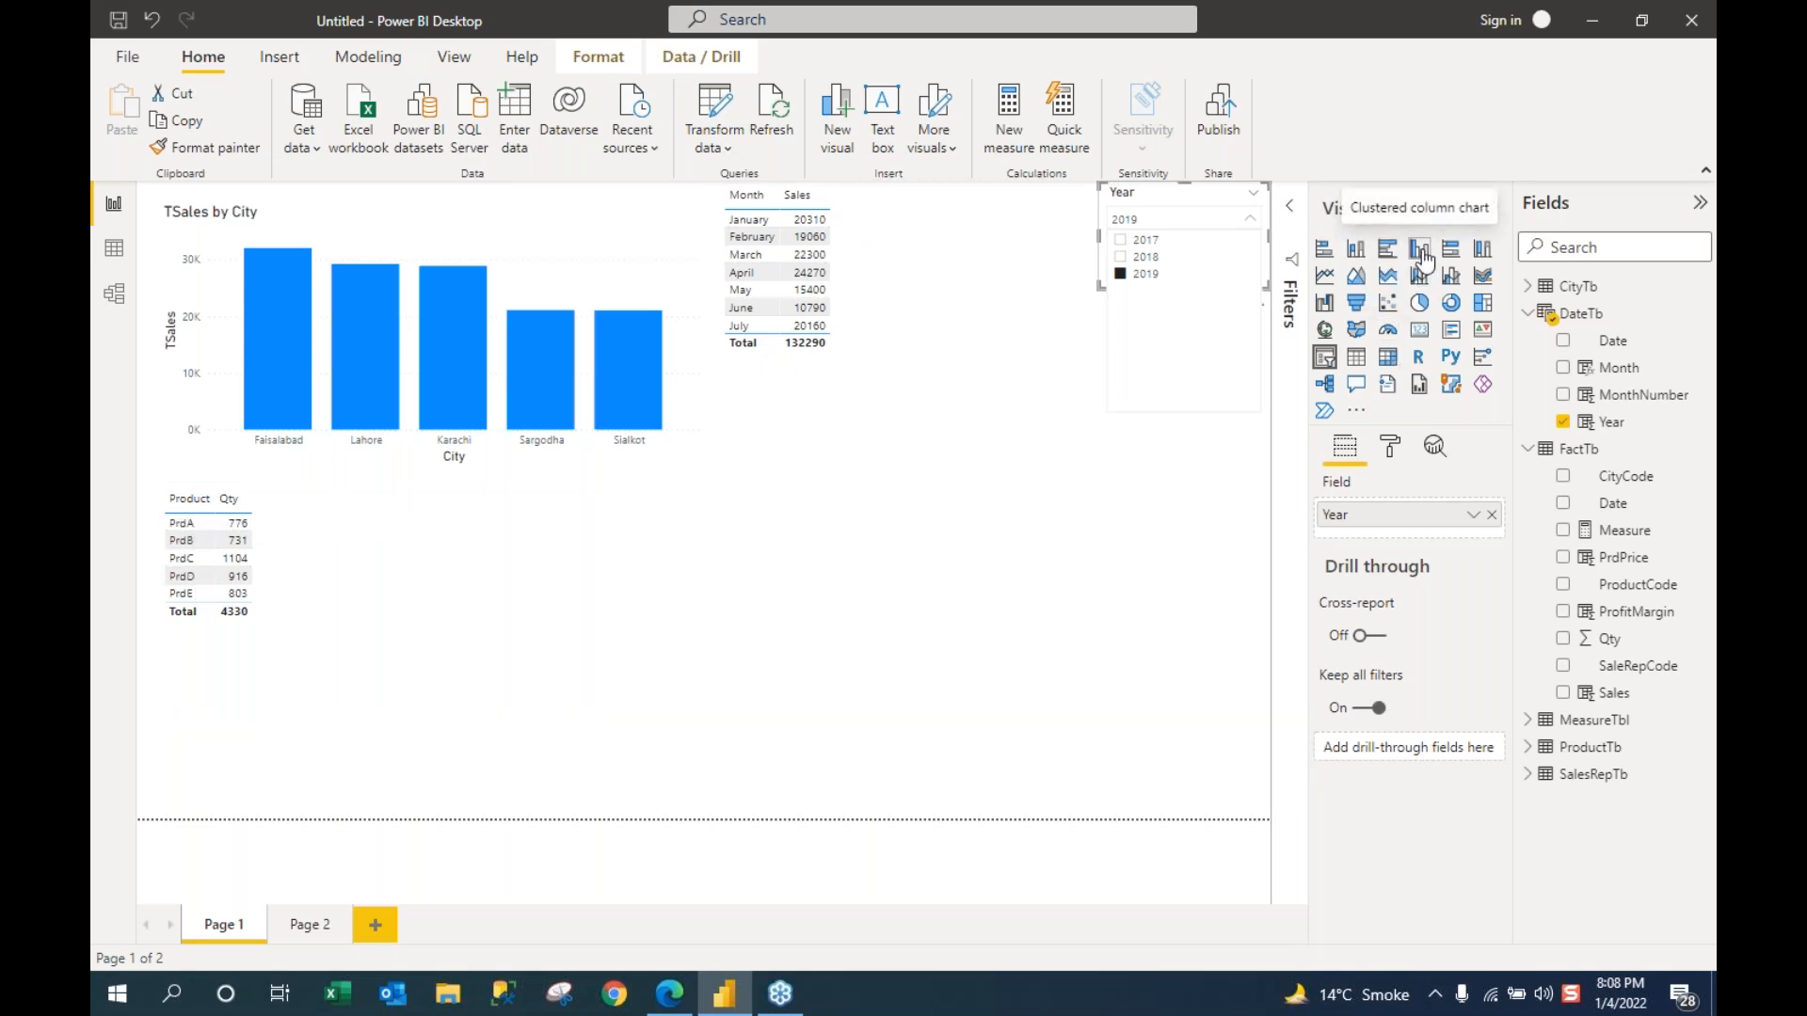
click(1451, 308)
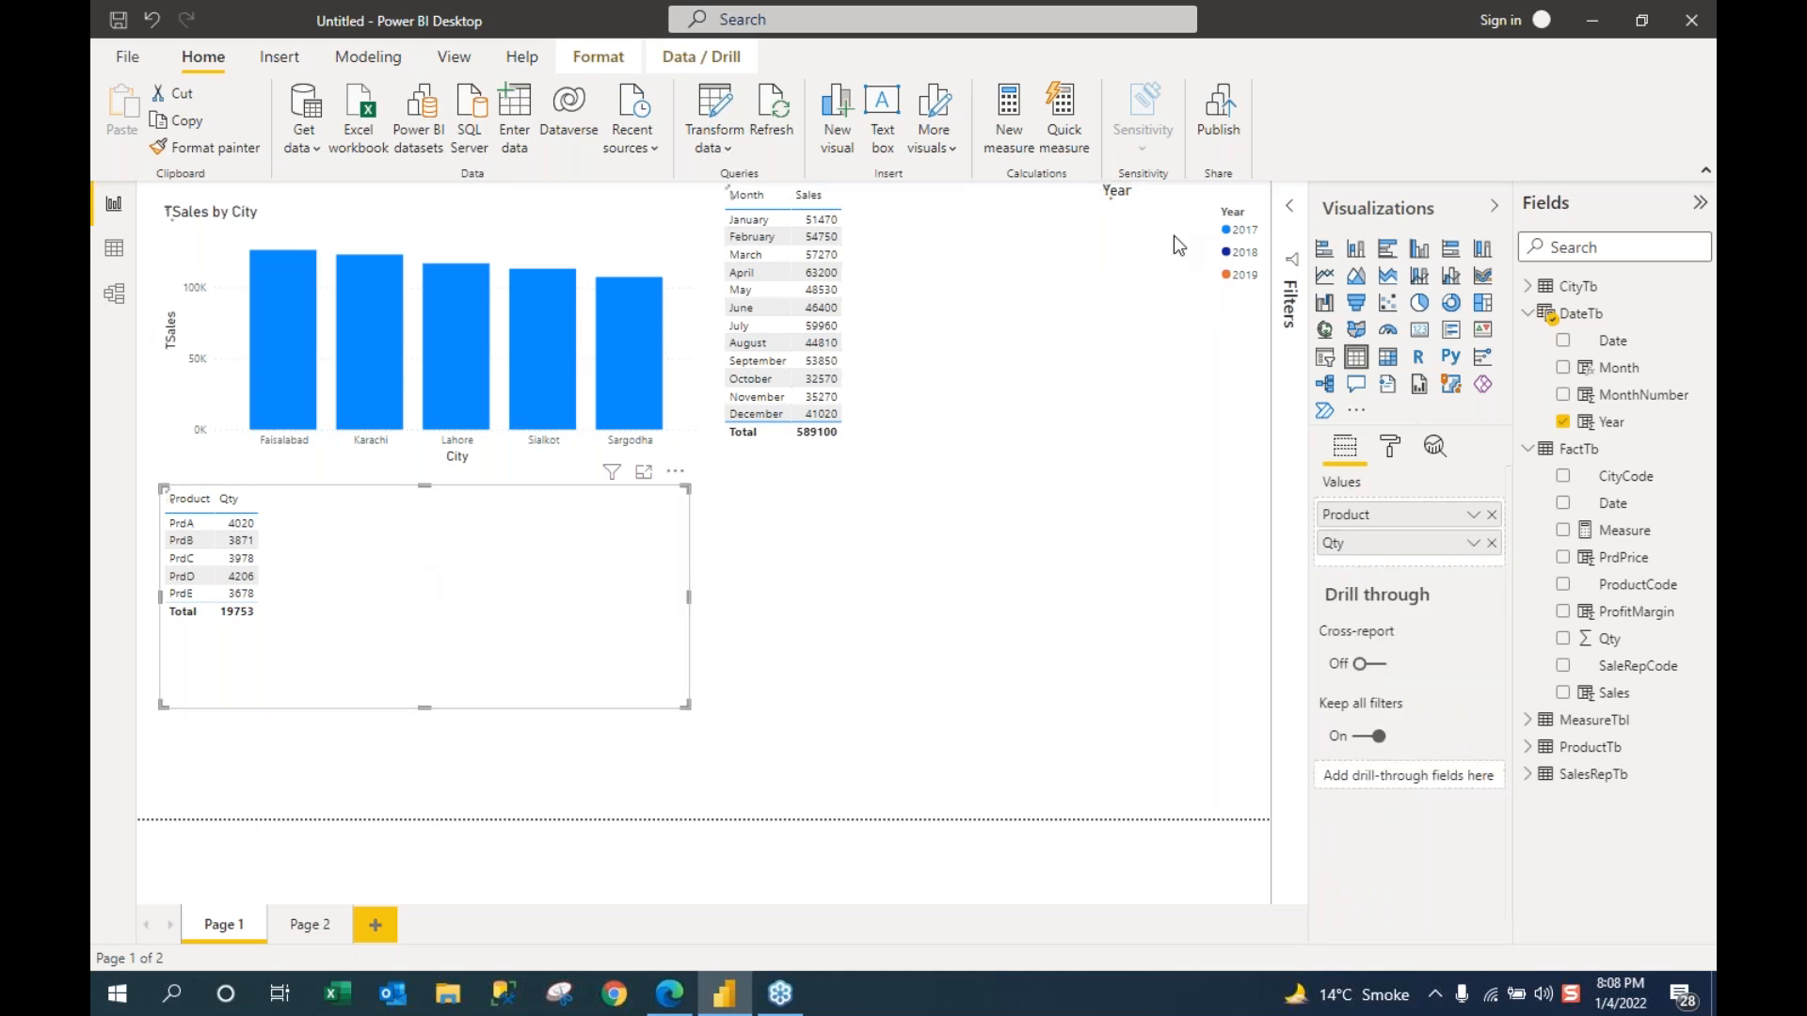
Step: Restore the Year slicer and turn the Product–Qty table into a taller donut chart
click(1150, 239)
click(1325, 357)
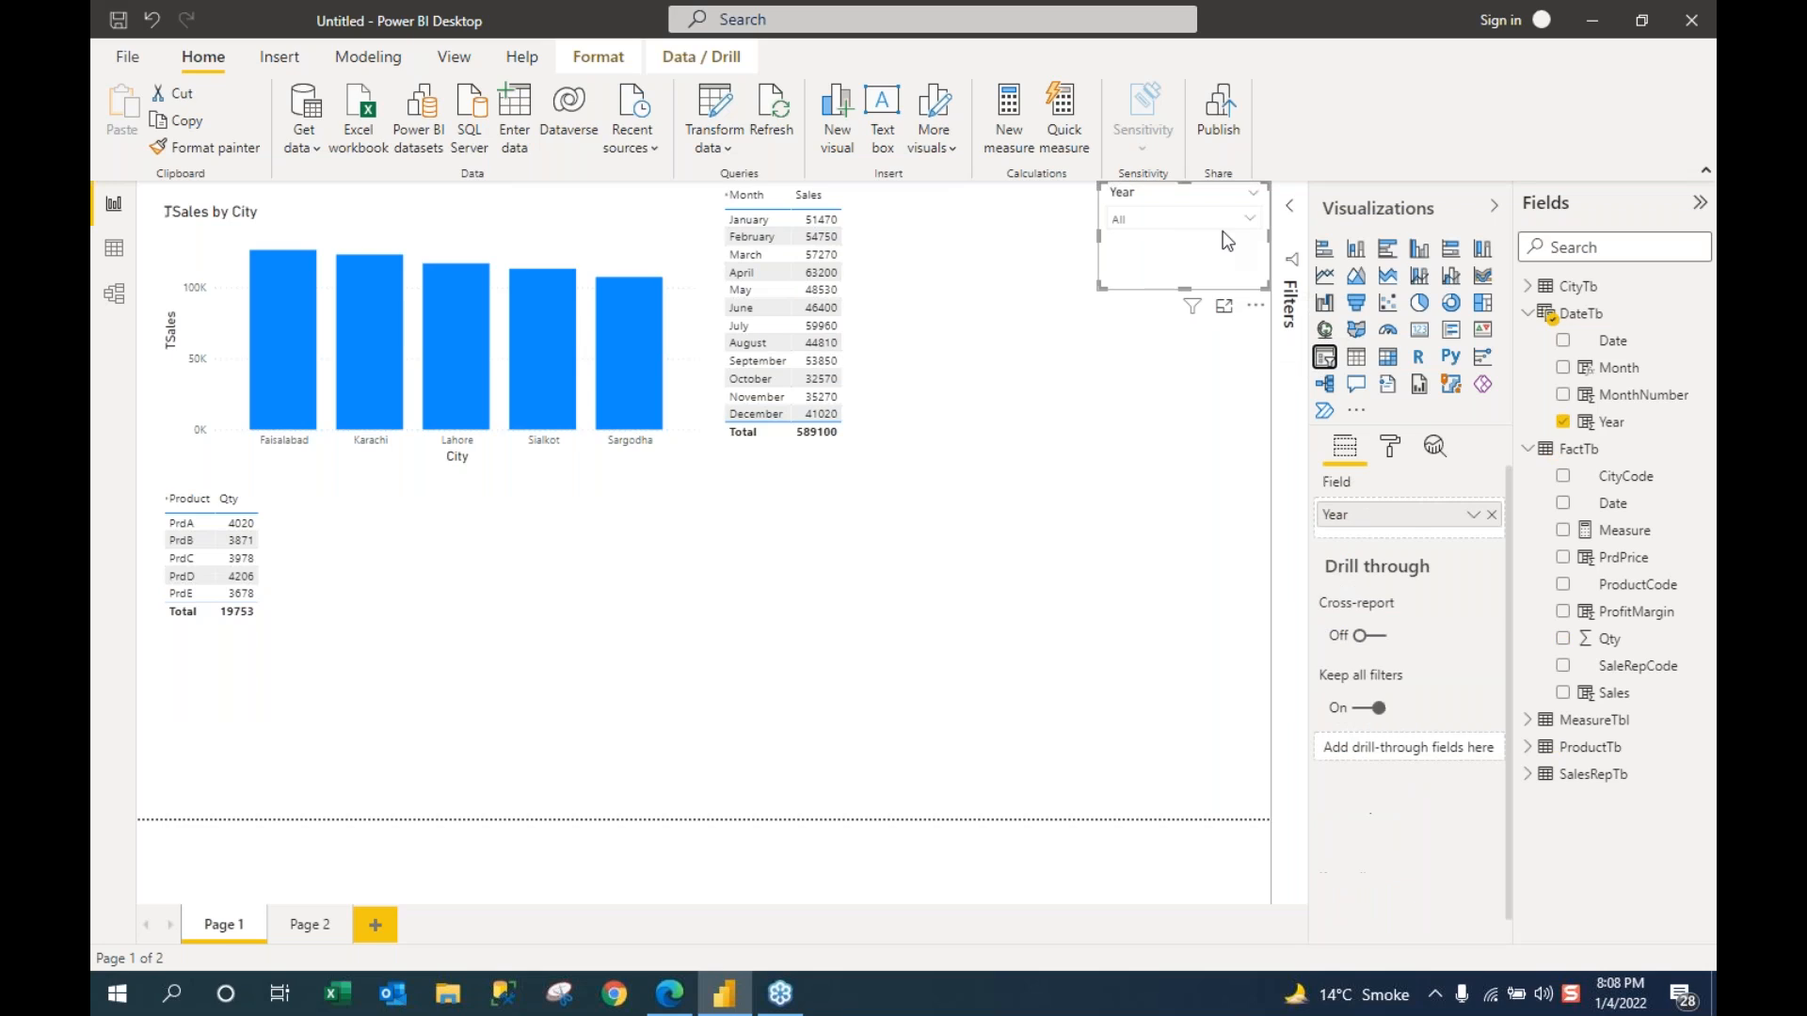
click(568, 625)
click(1452, 304)
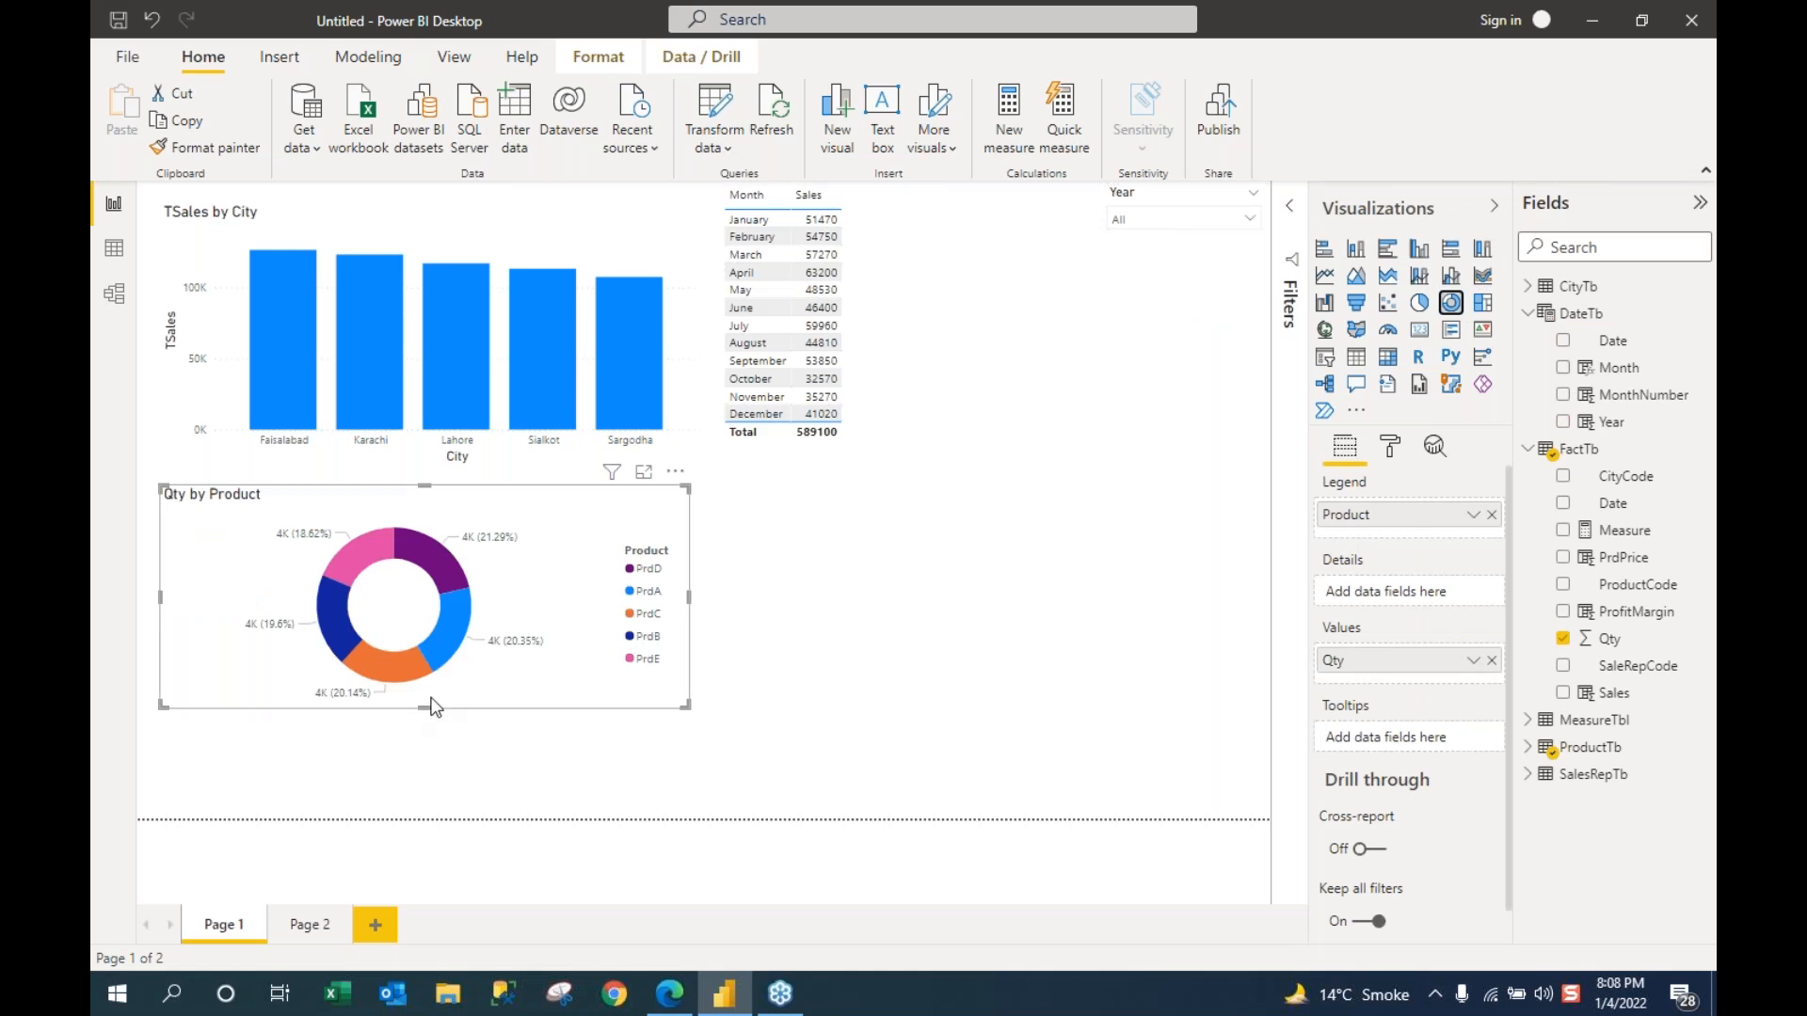
drag(425, 708, 422, 821)
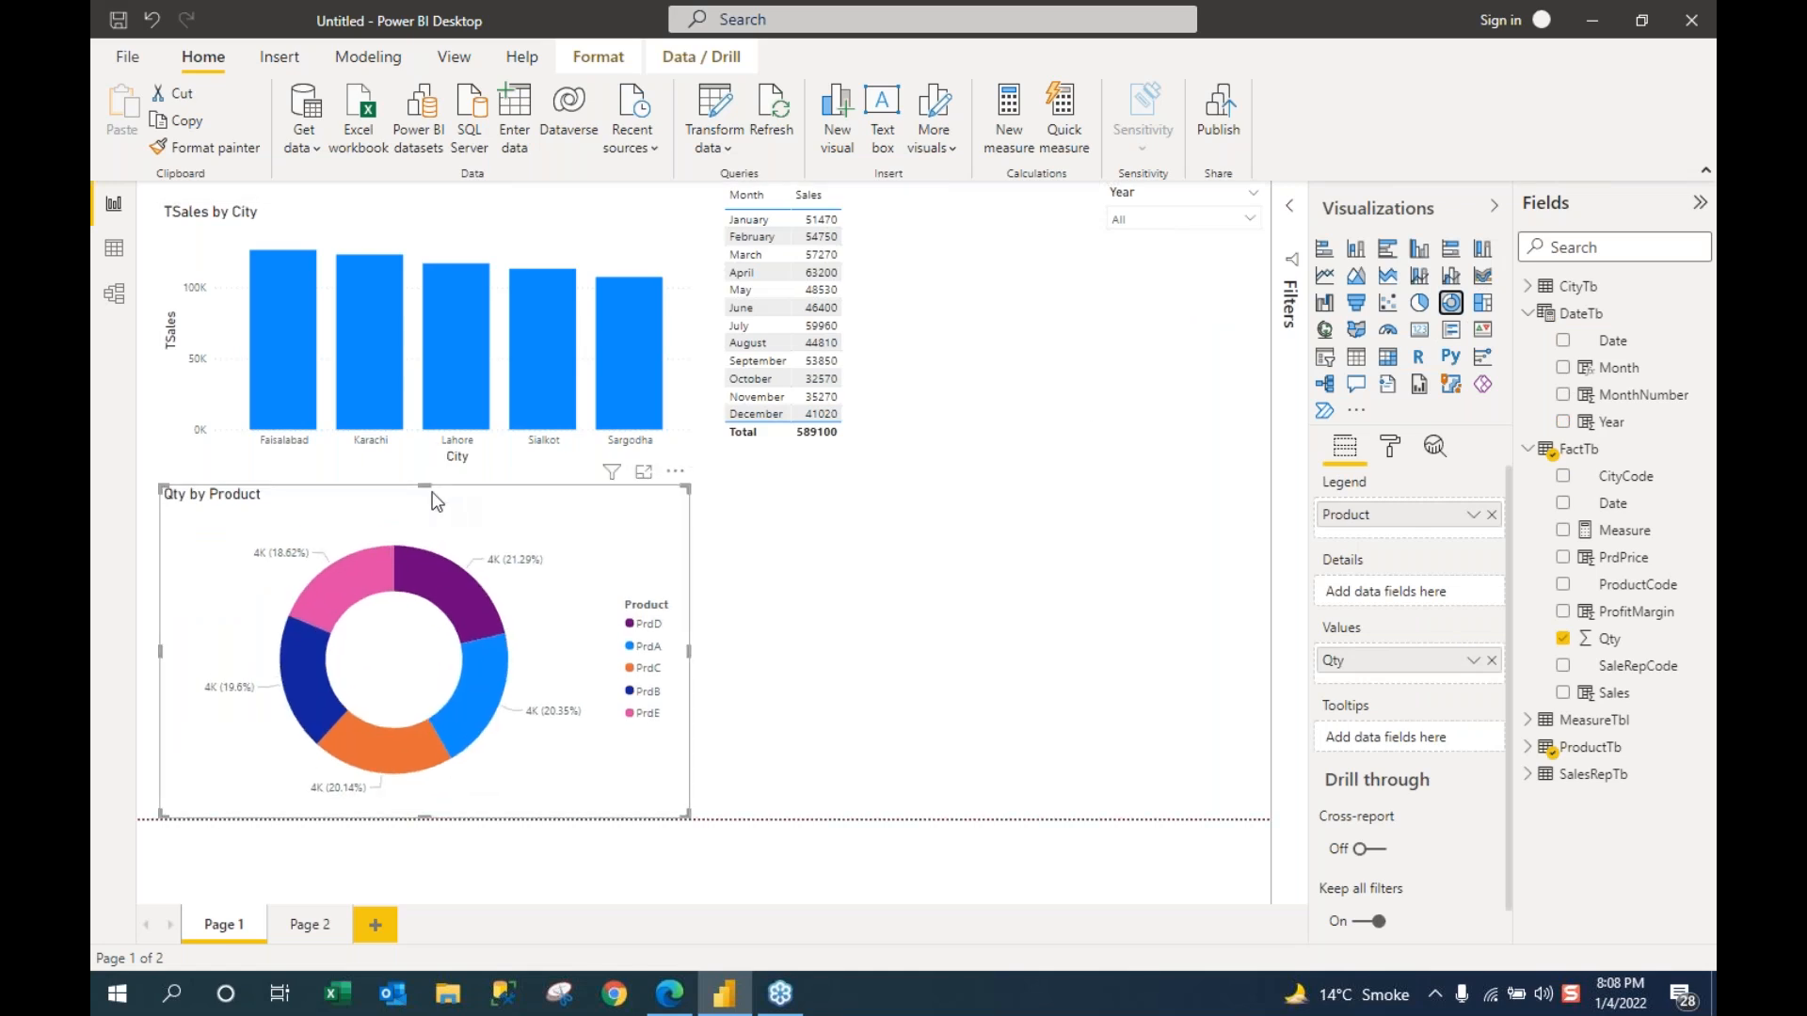
drag(426, 479, 426, 462)
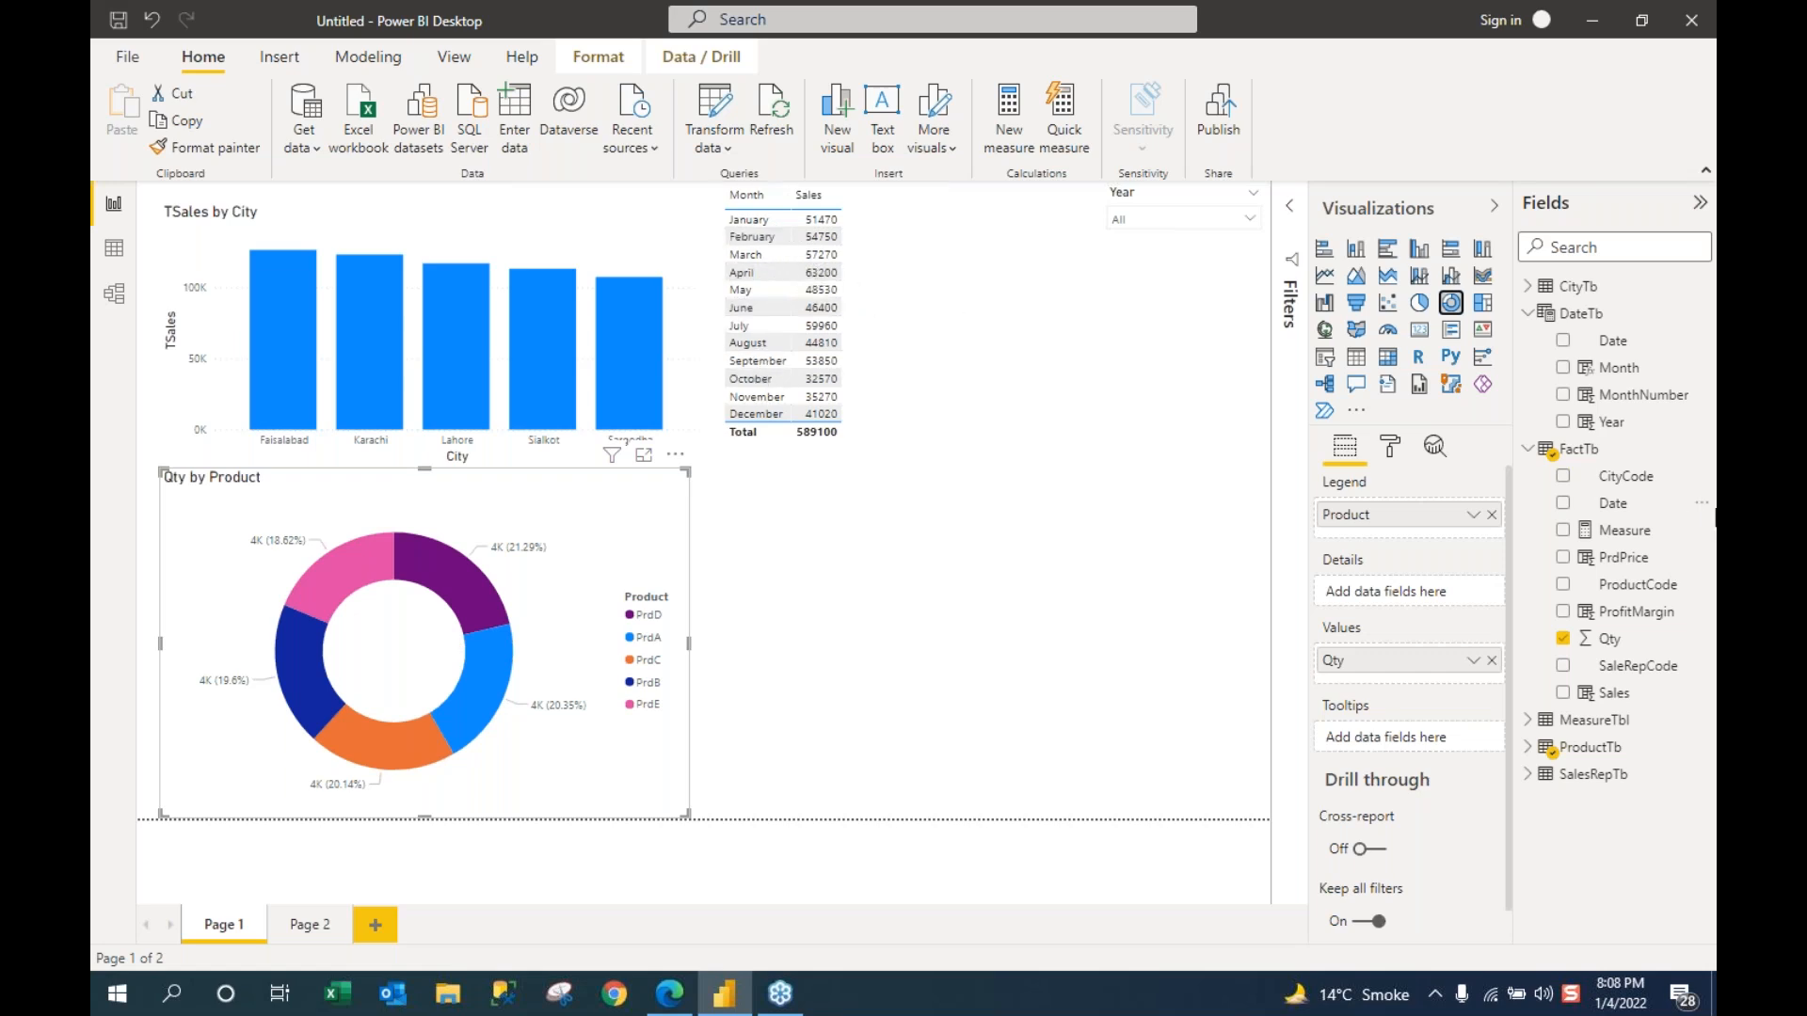
Step: Undo the accidental total Qty chart and drag Qty onto the Month–Sales table
drag(1617, 646, 958, 289)
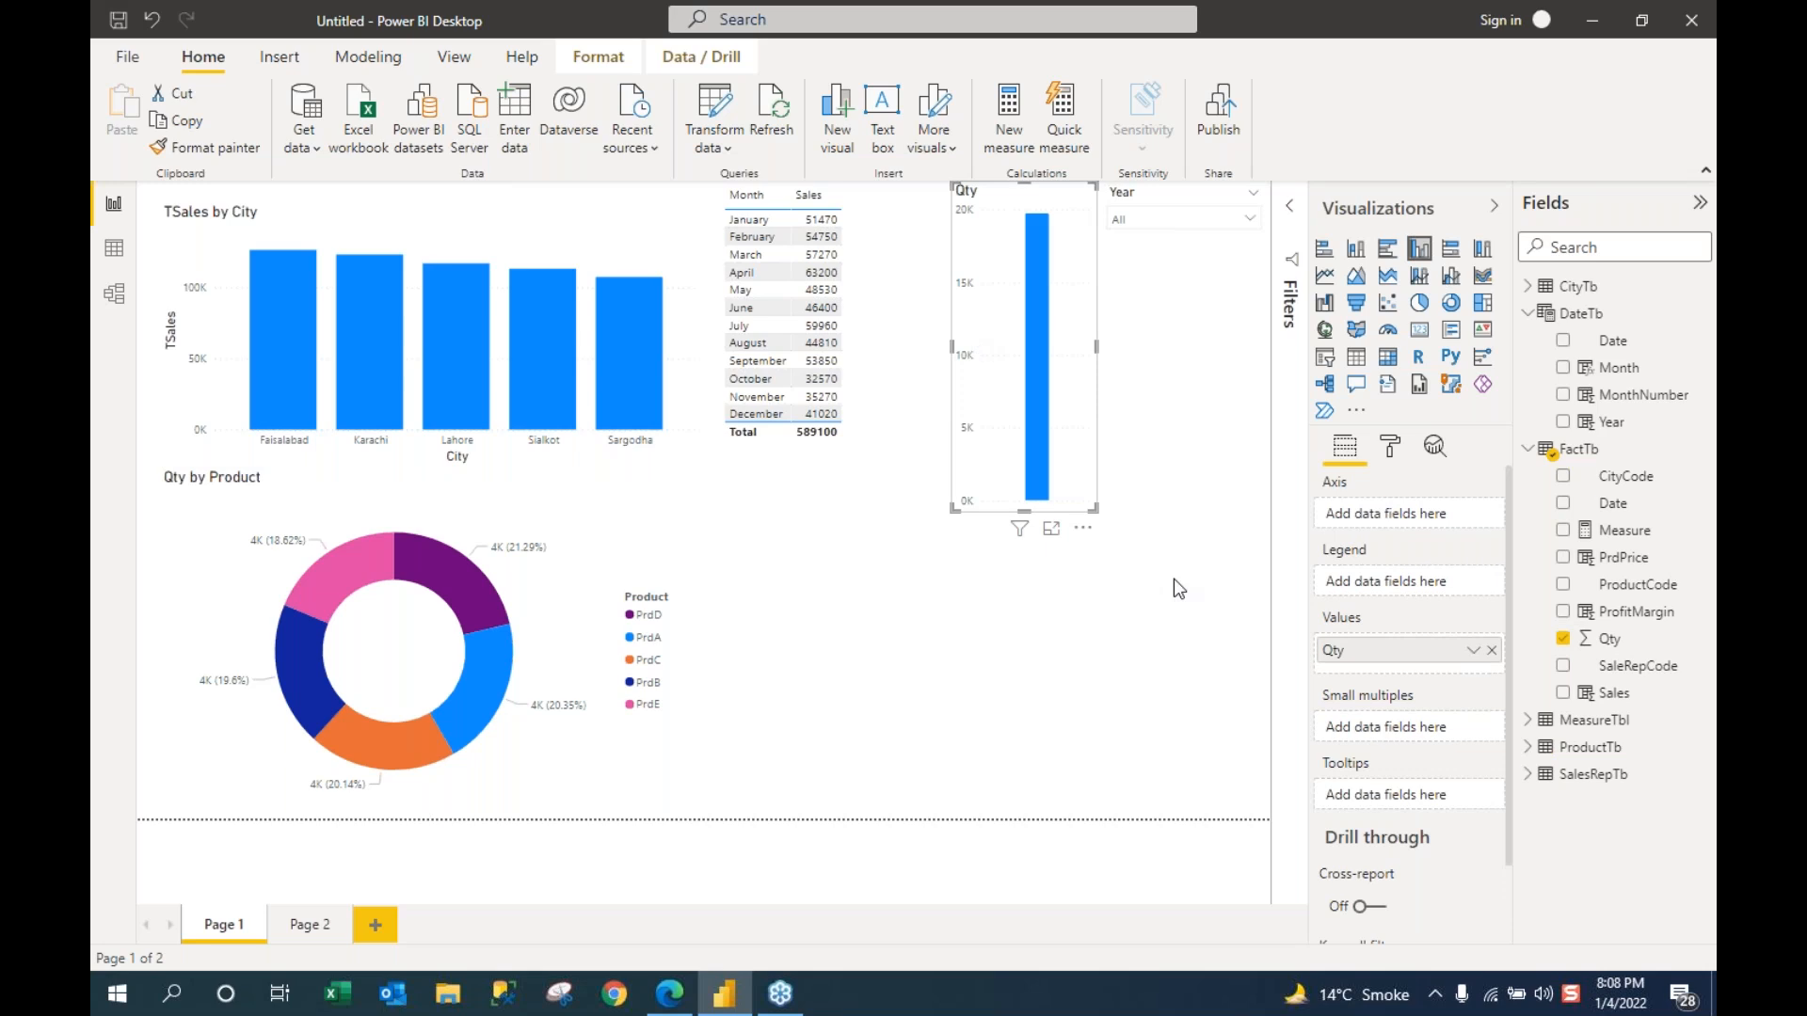
key(ctrl+z)
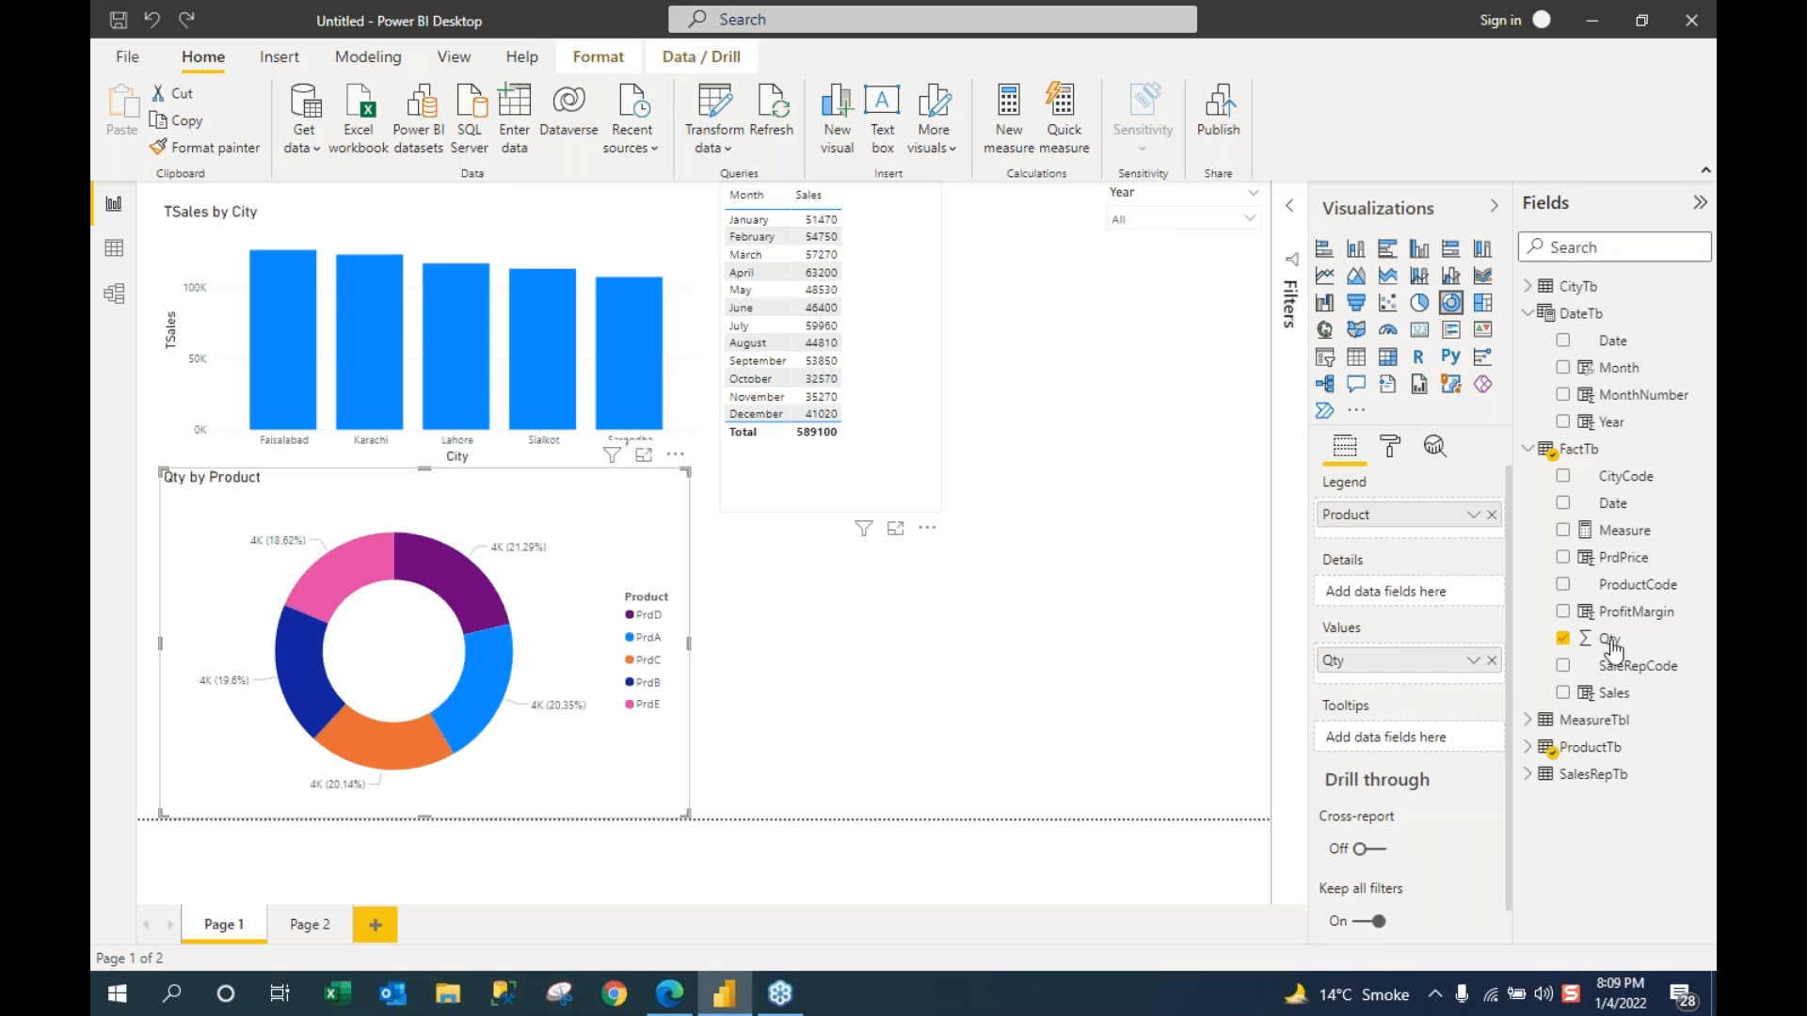
drag(1611, 645, 933, 460)
Step: Add Qty to the Month–Sales table and cross-filter the report to Faisalabad
drag(1610, 640, 808, 286)
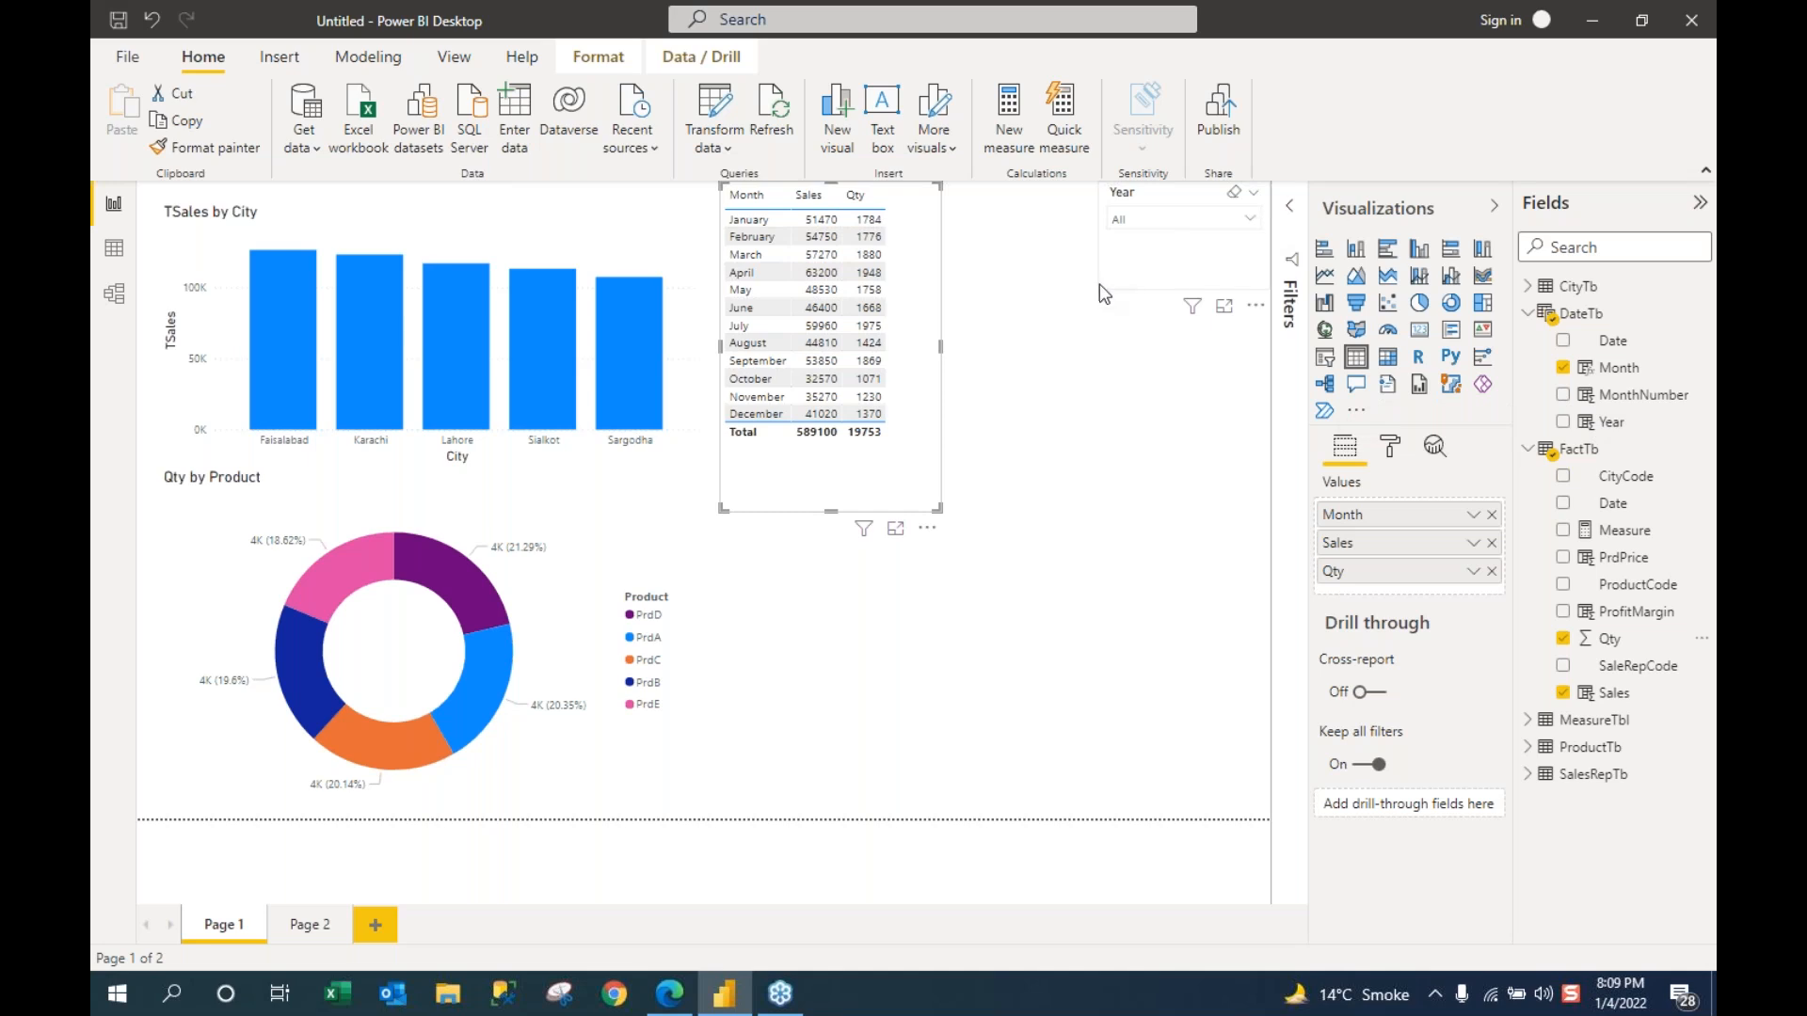
mouse_move(351, 313)
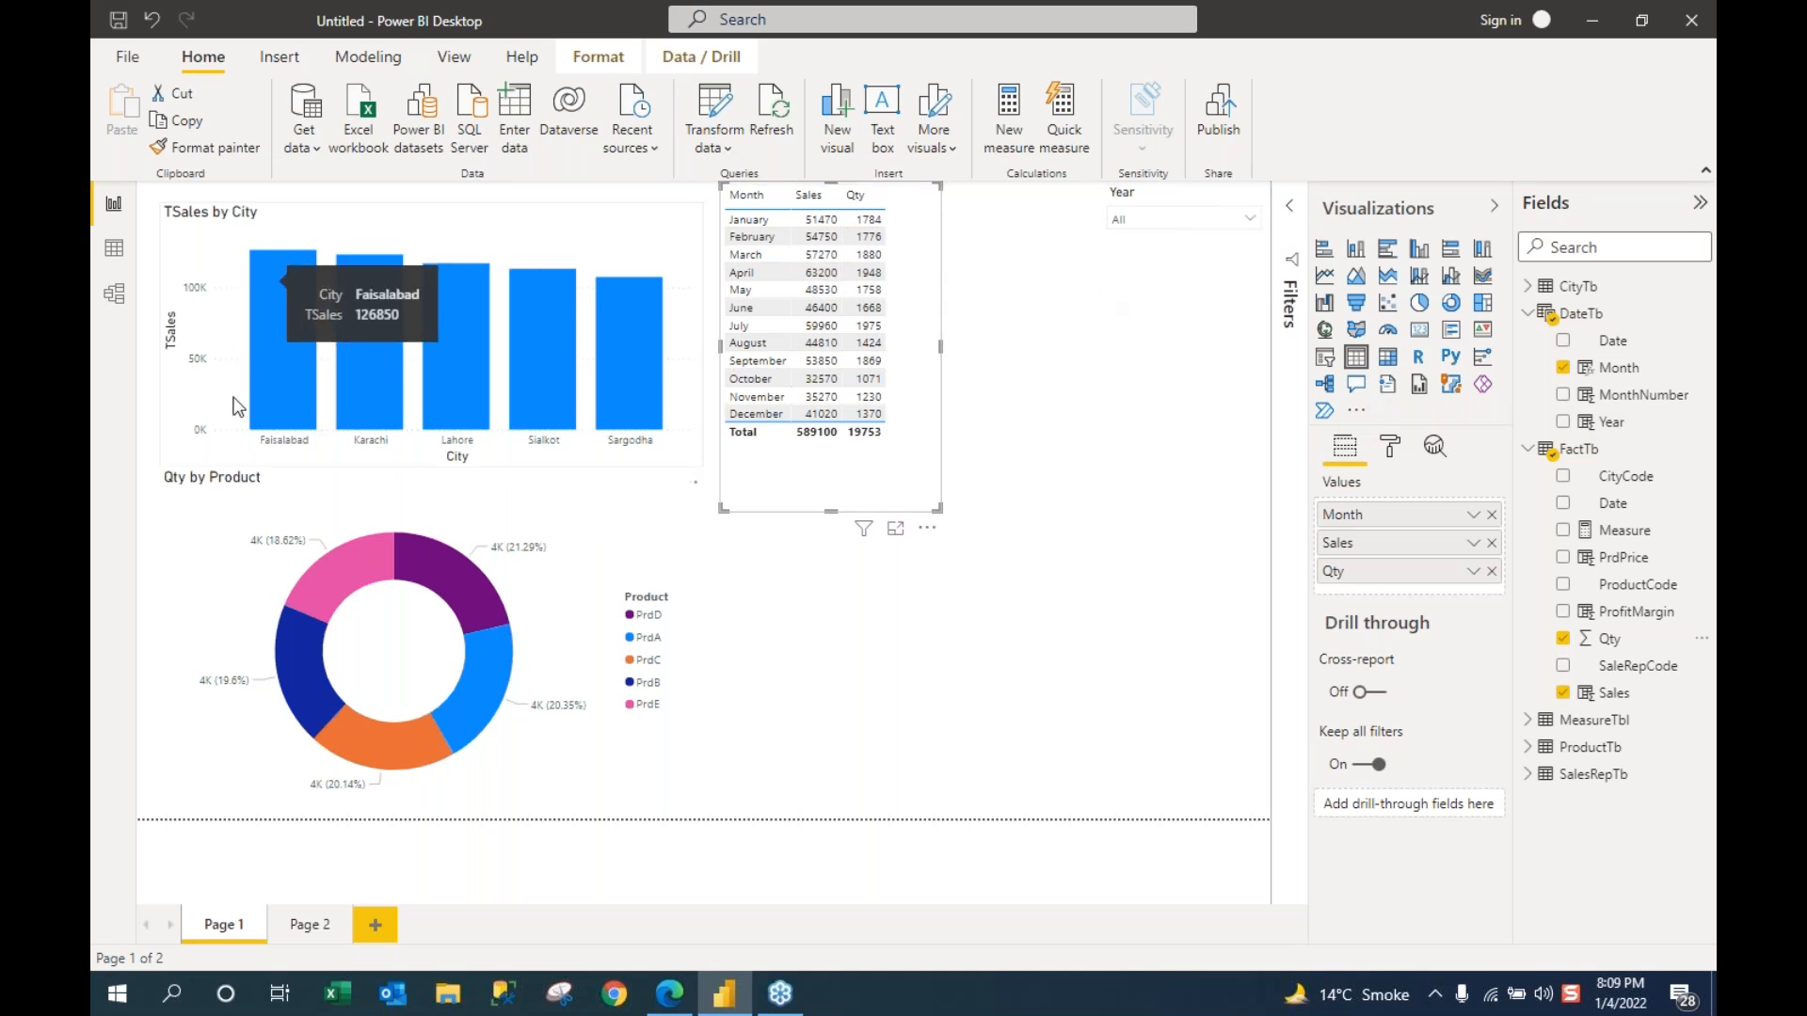
mouse_move(278, 346)
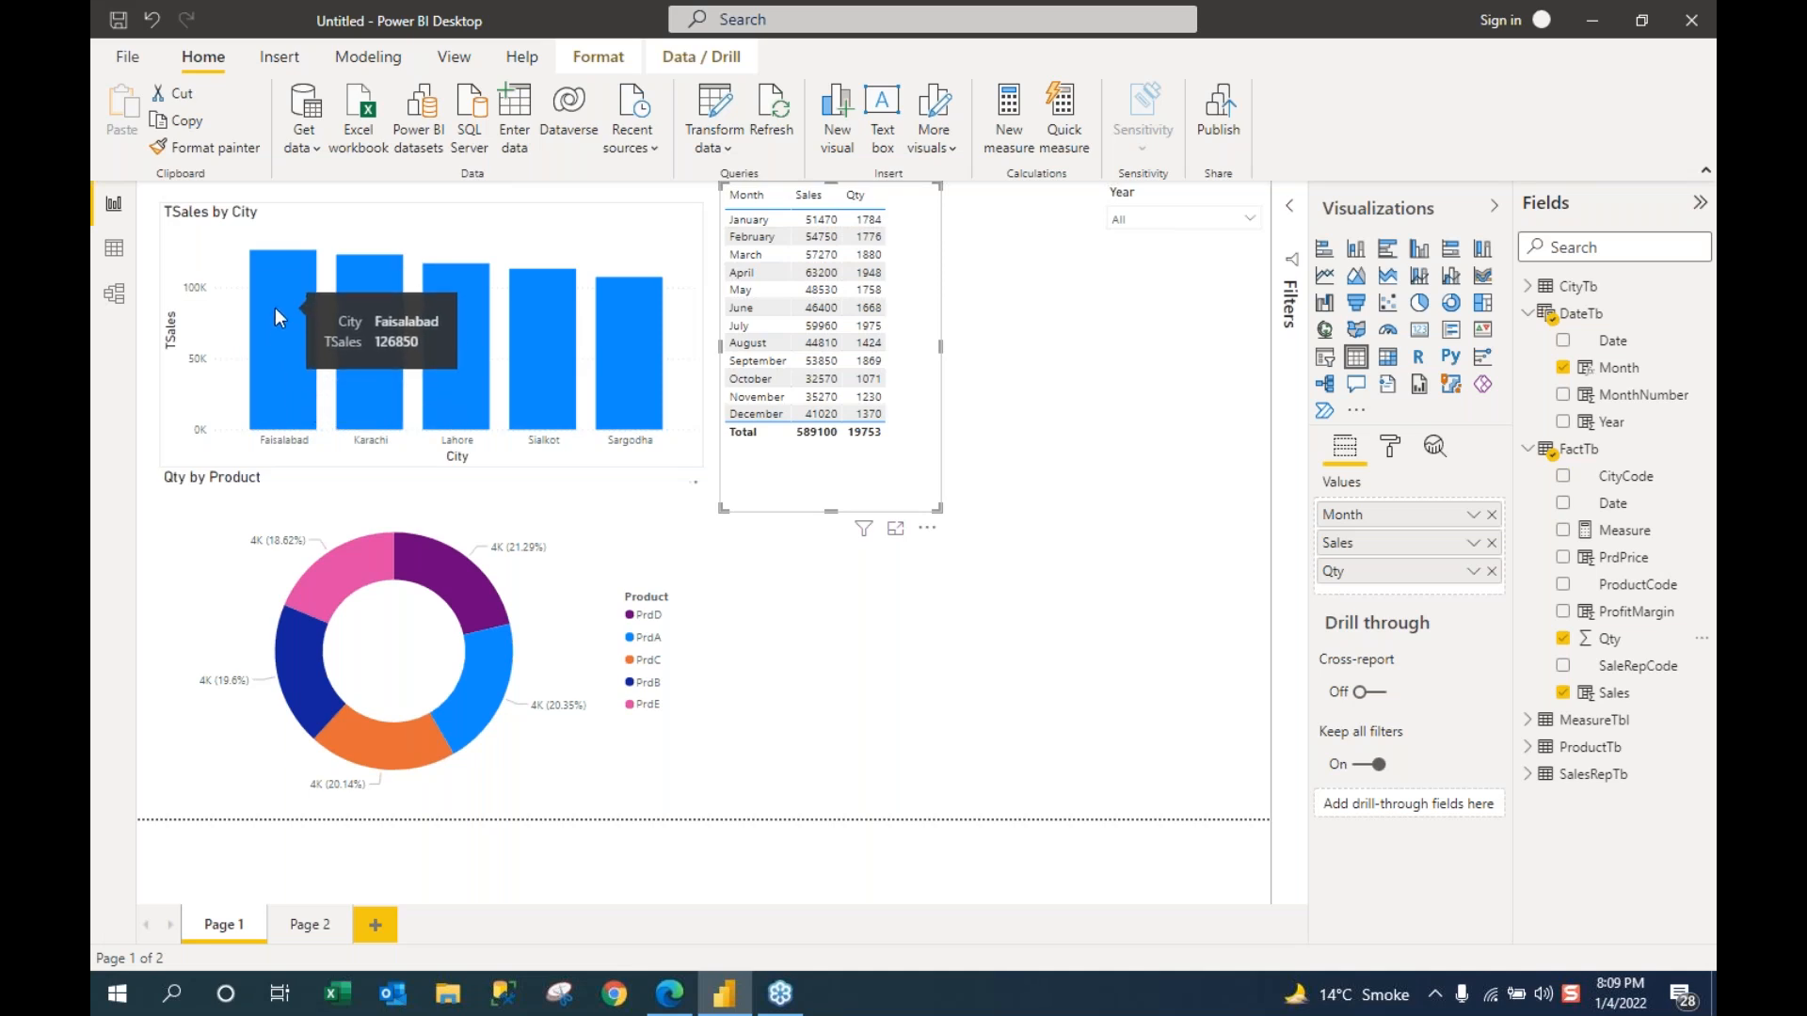
click(275, 303)
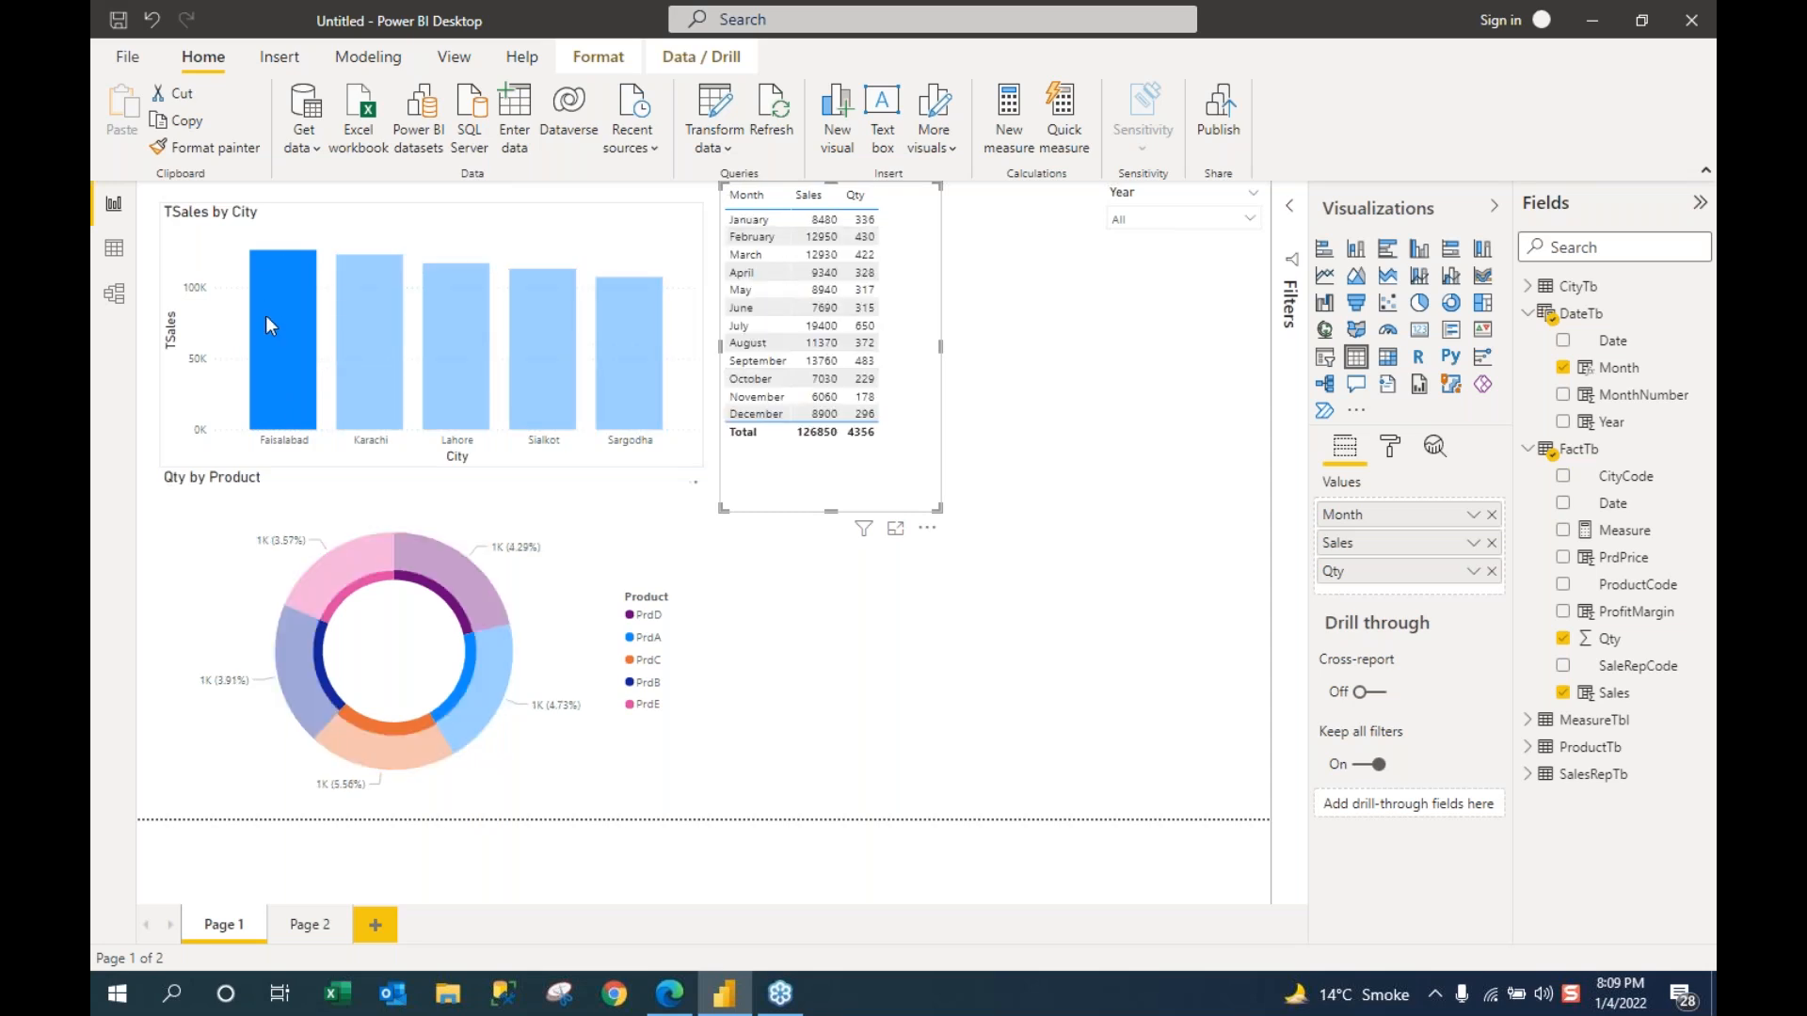
mouse_move(273, 290)
Step: Filter the report to 2019 using the Year dropdown slicer
click(1251, 217)
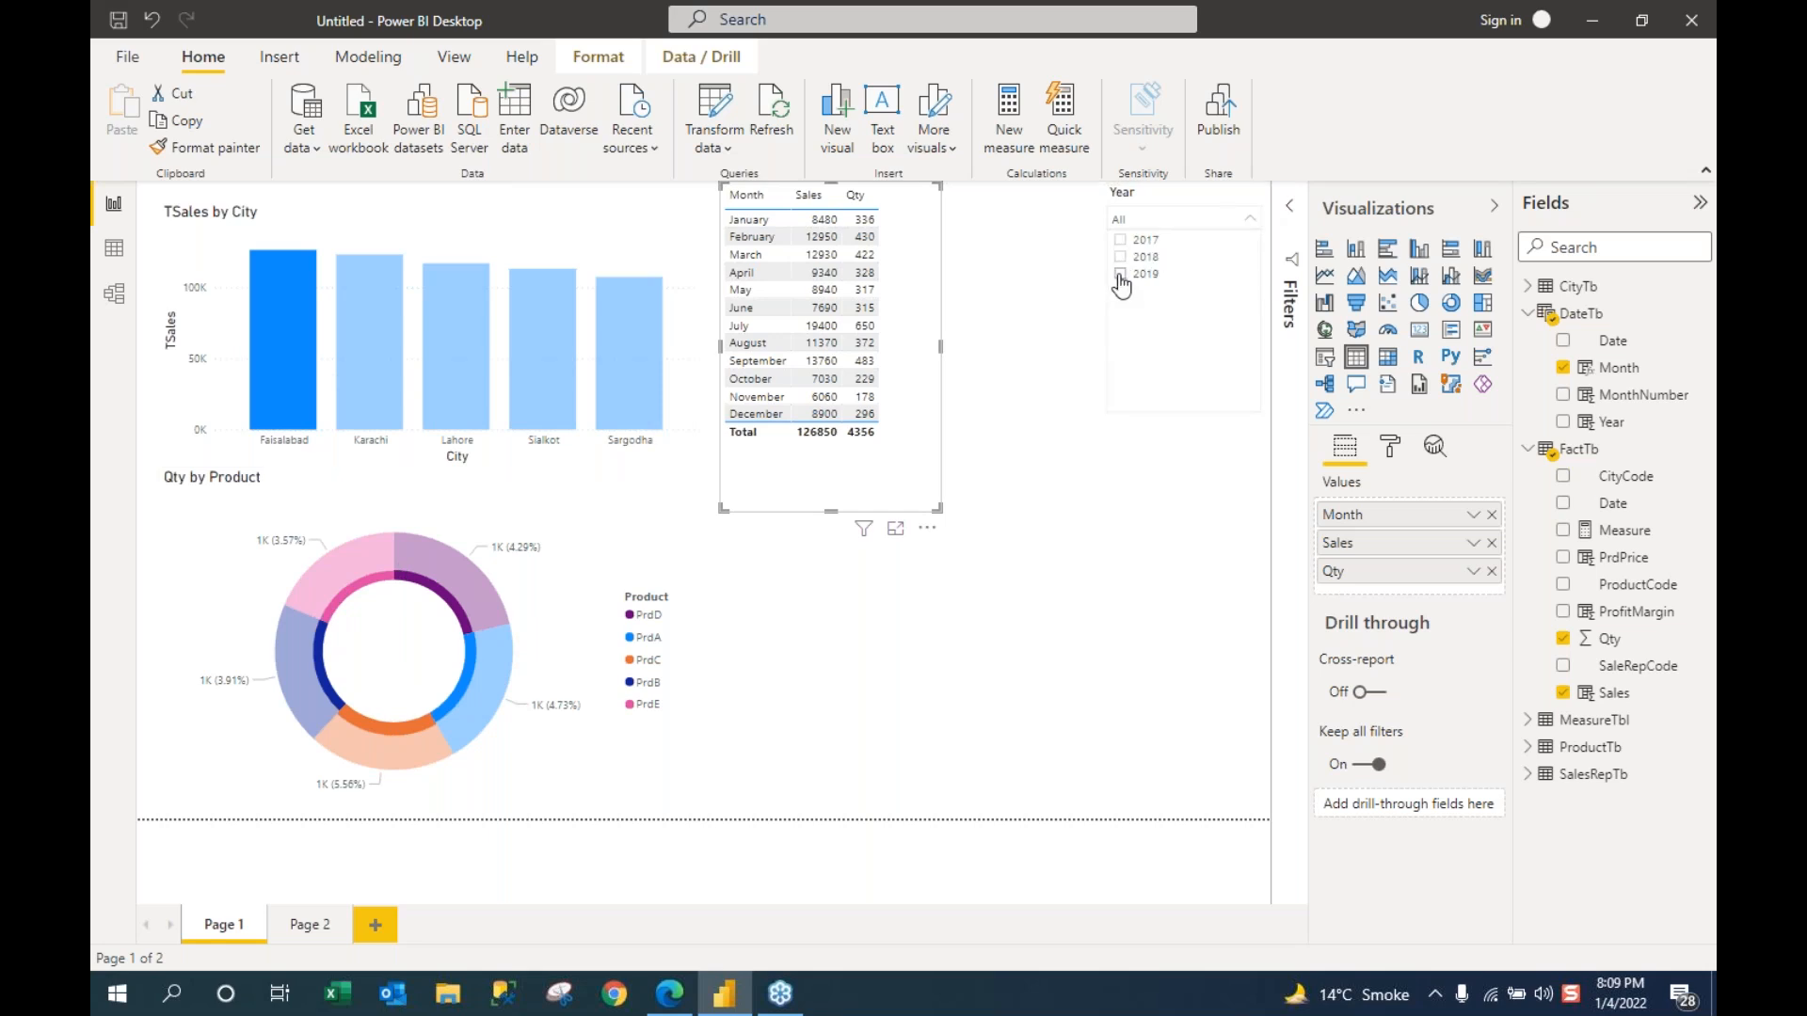
click(1121, 279)
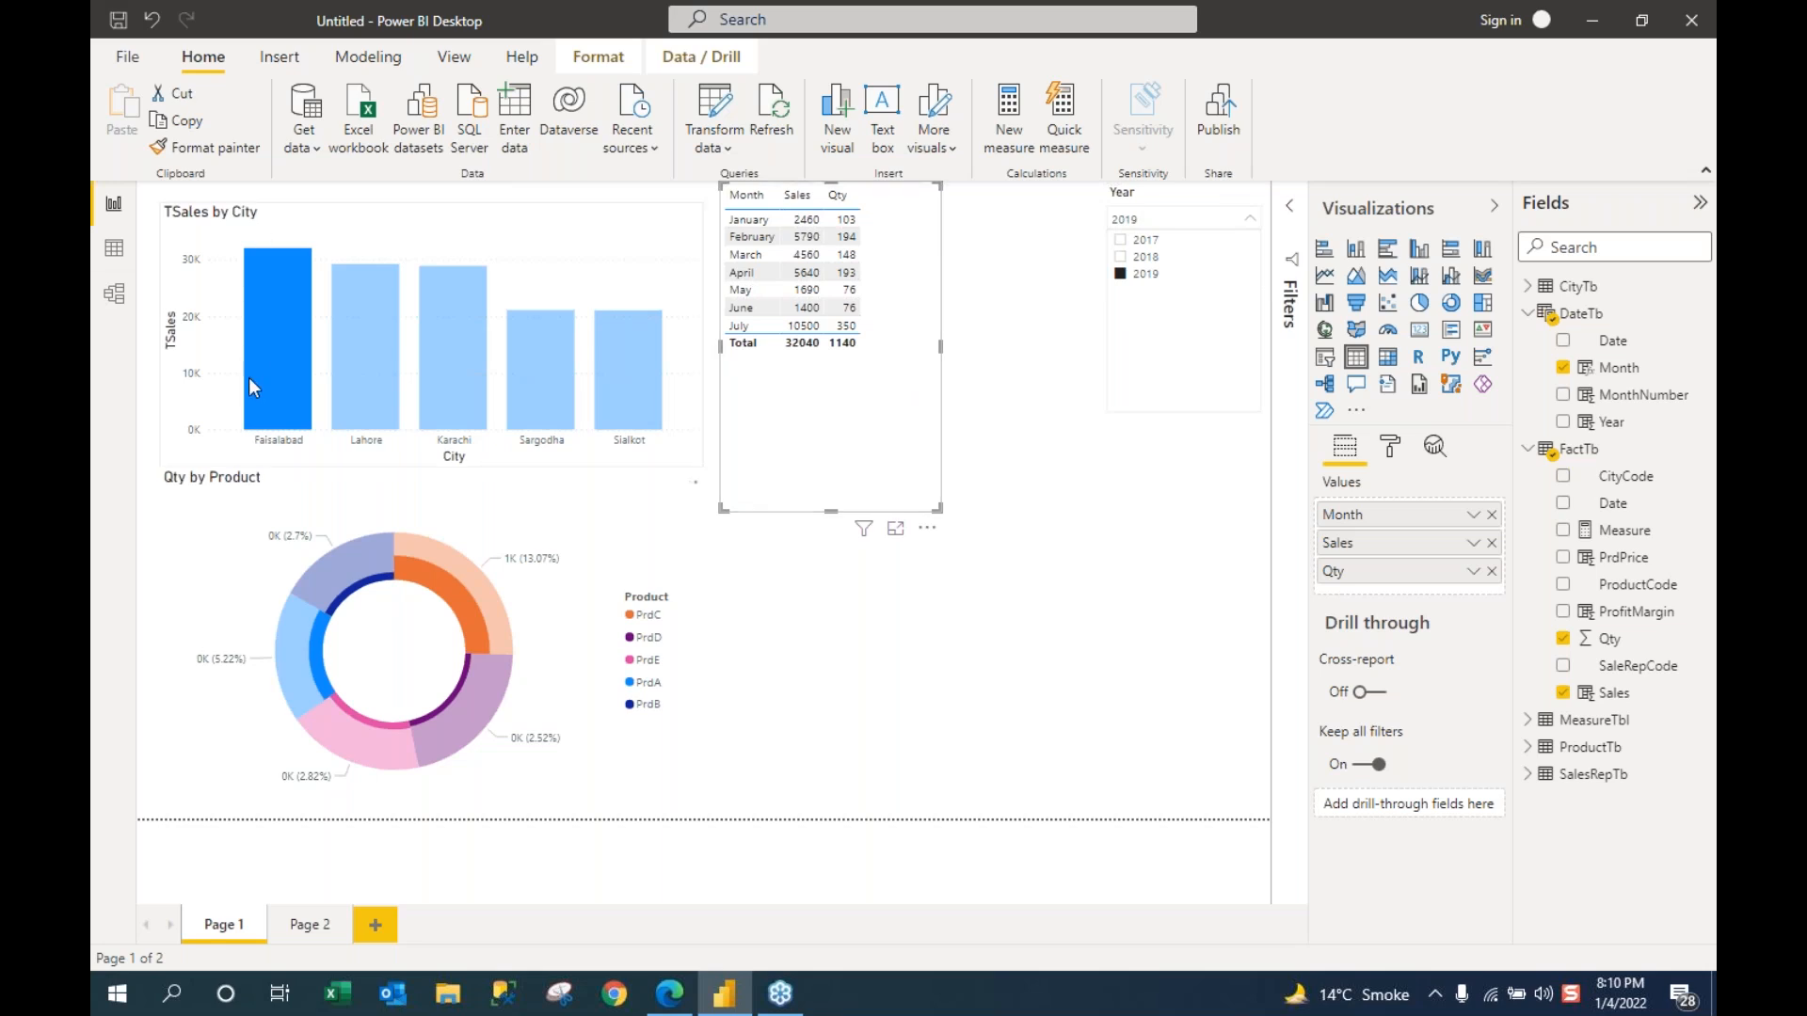
mouse_move(258, 346)
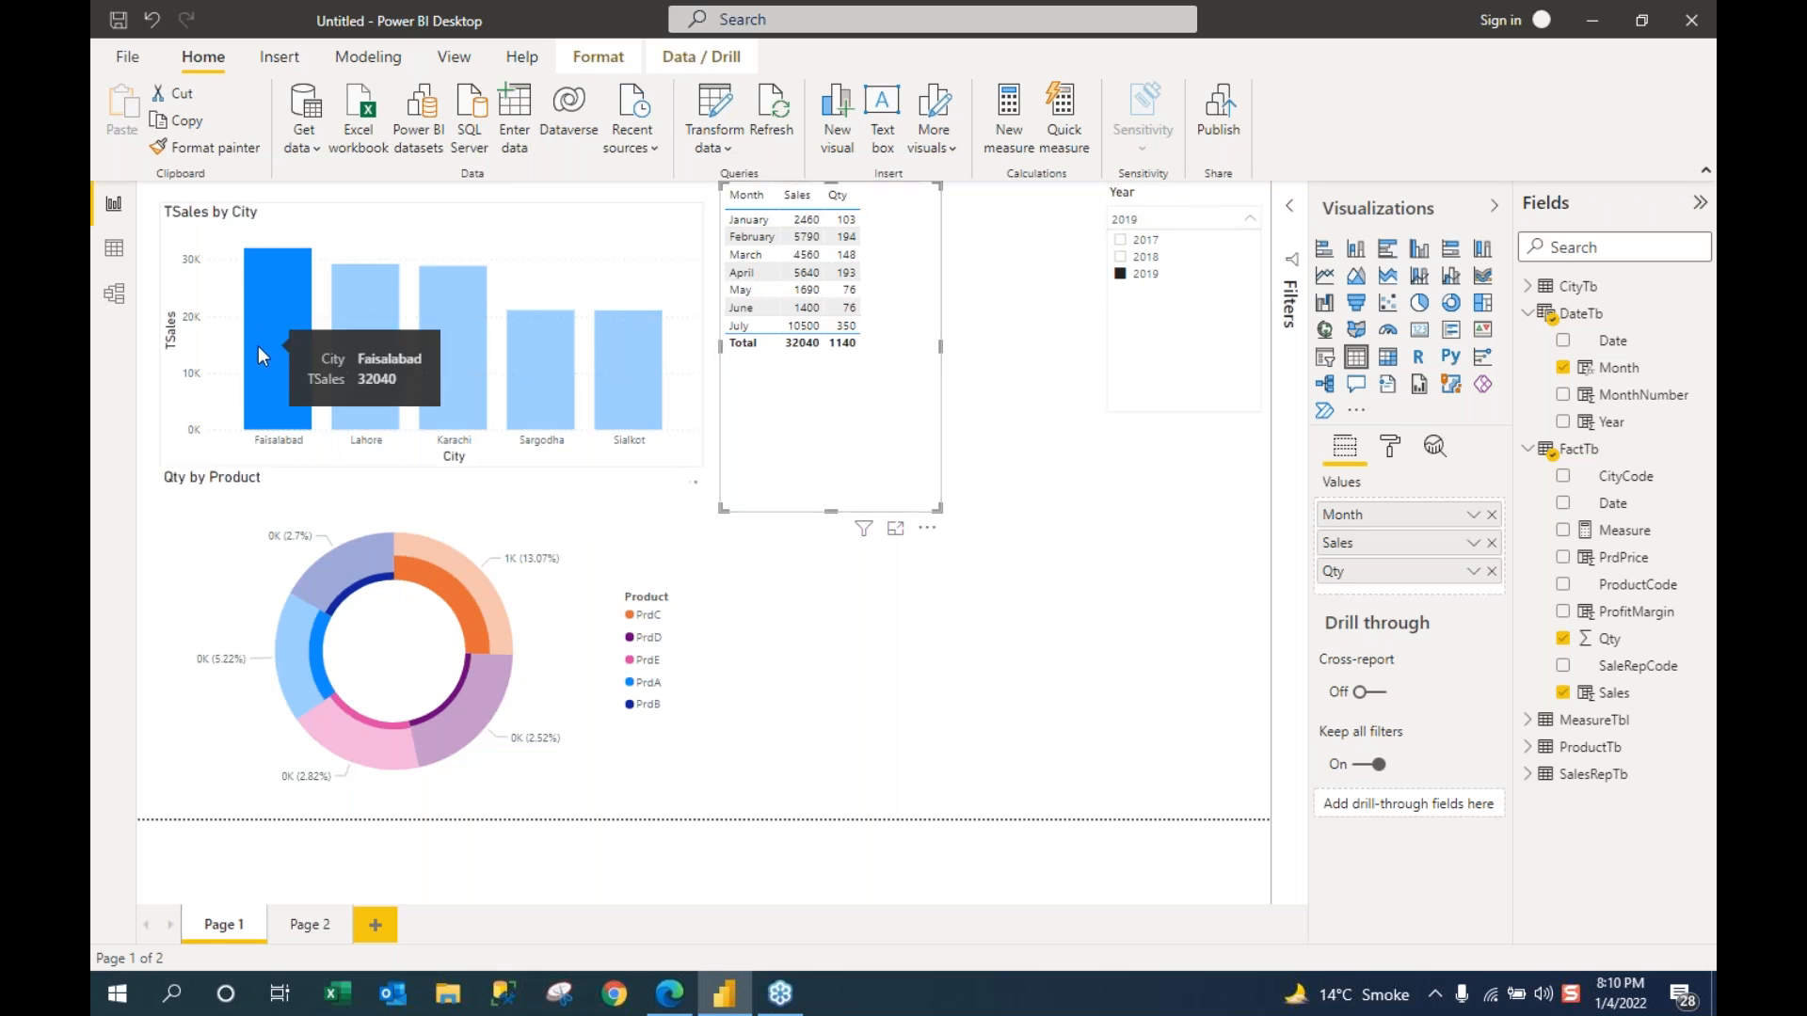